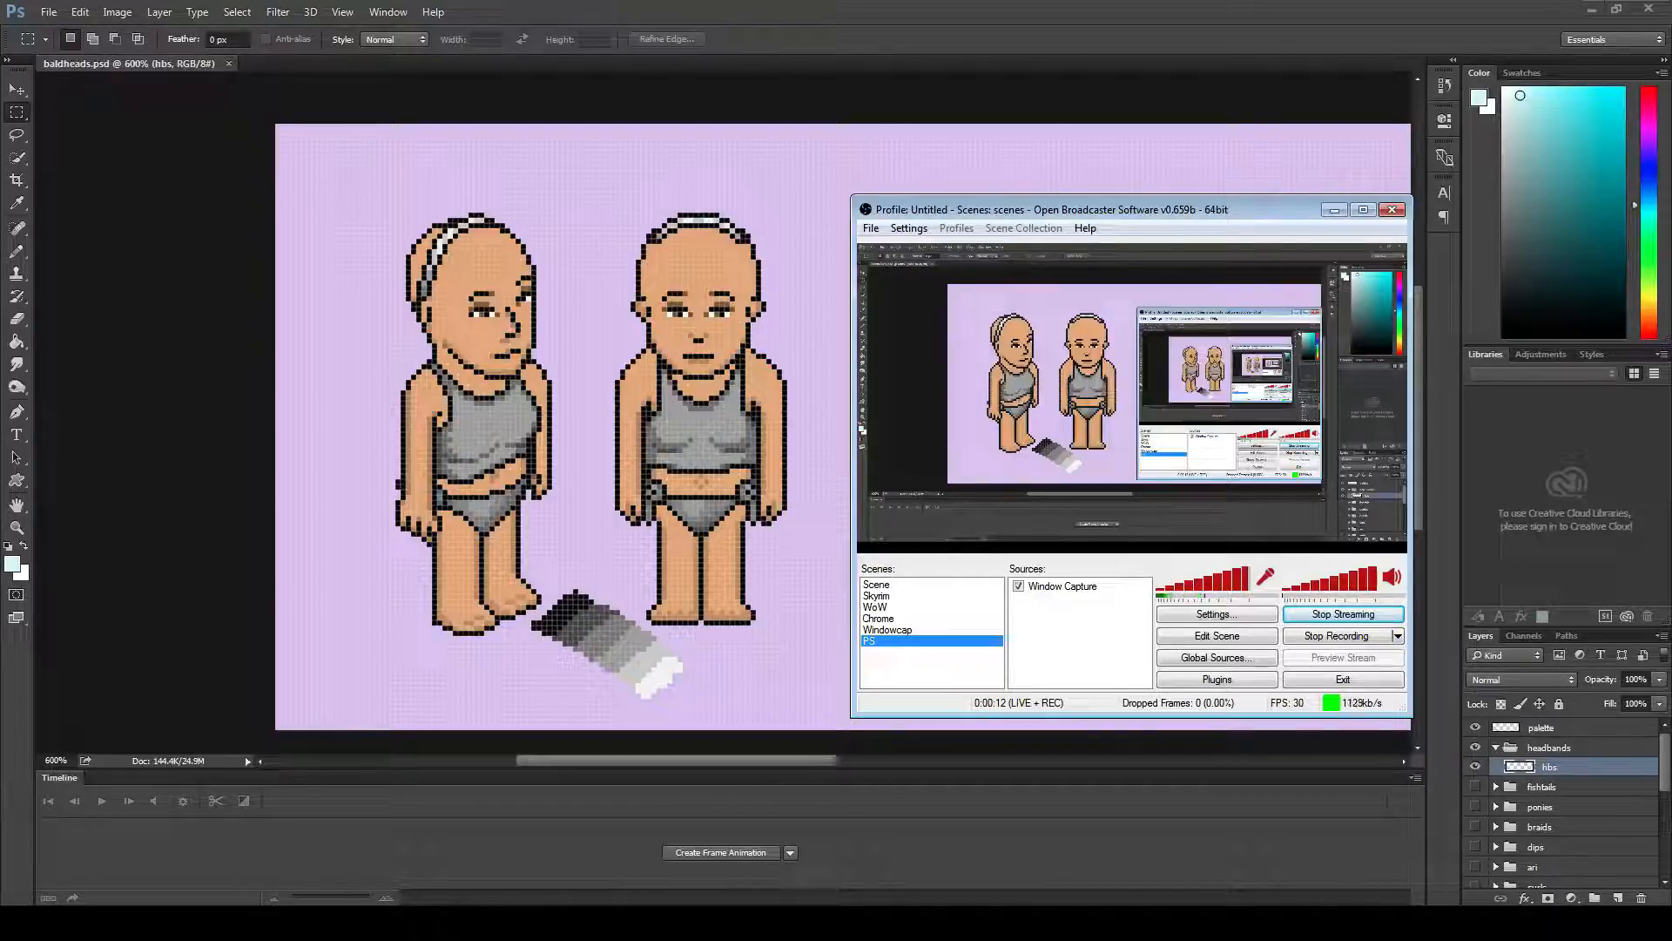
left_click(1042, 95)
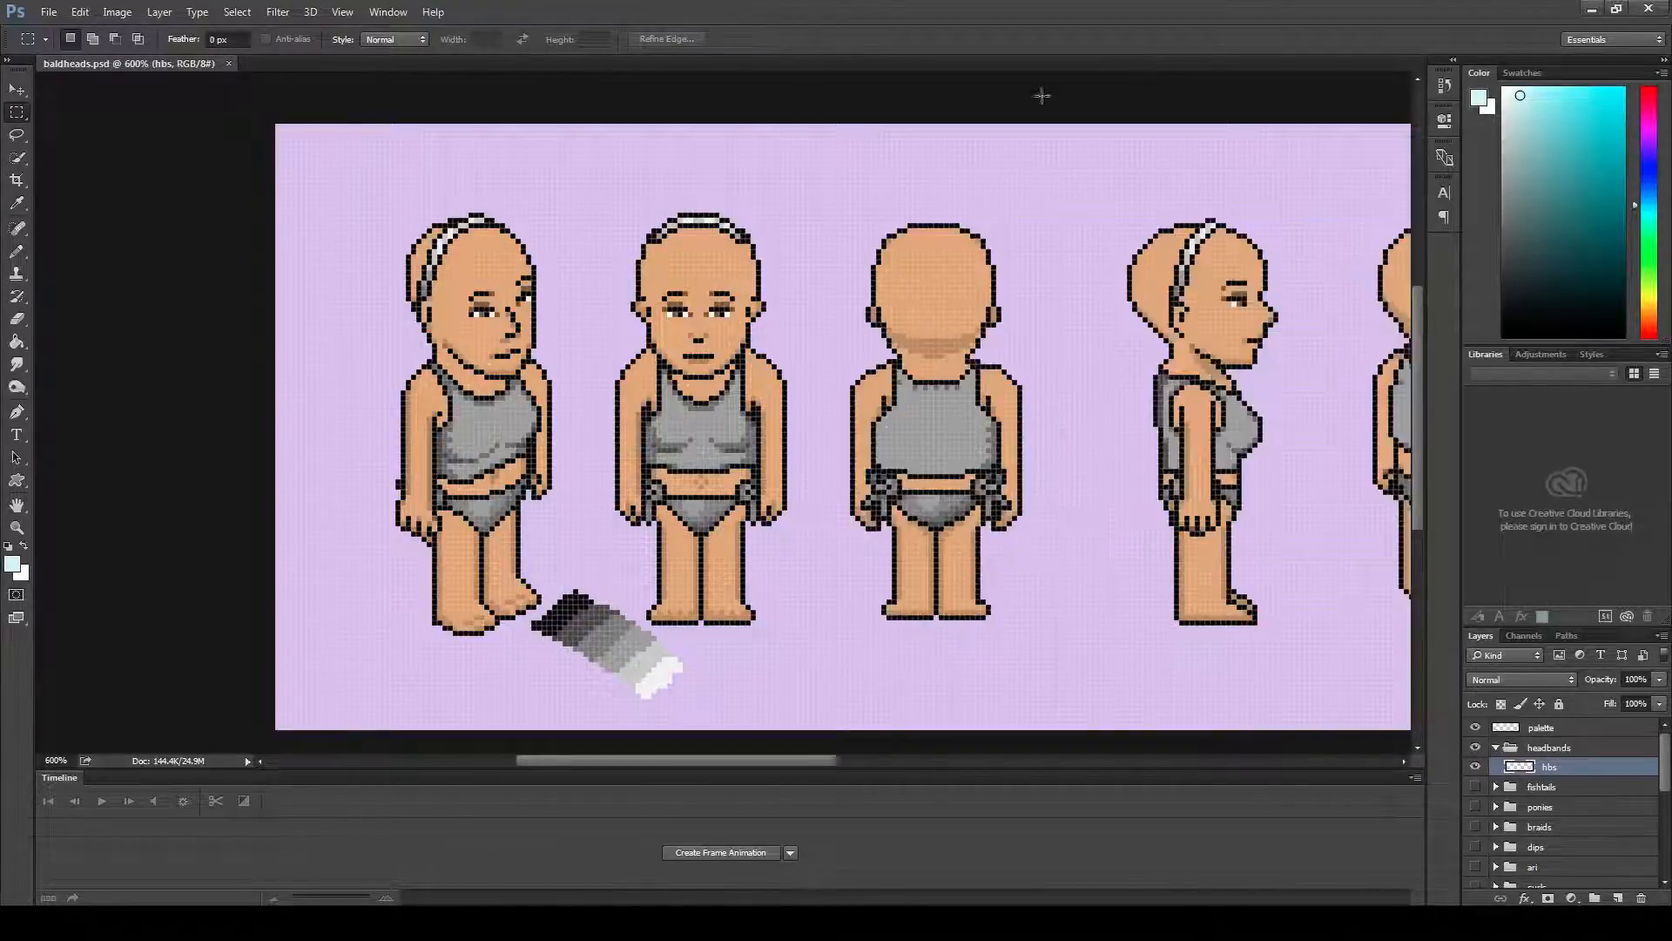
left_click(62, 923)
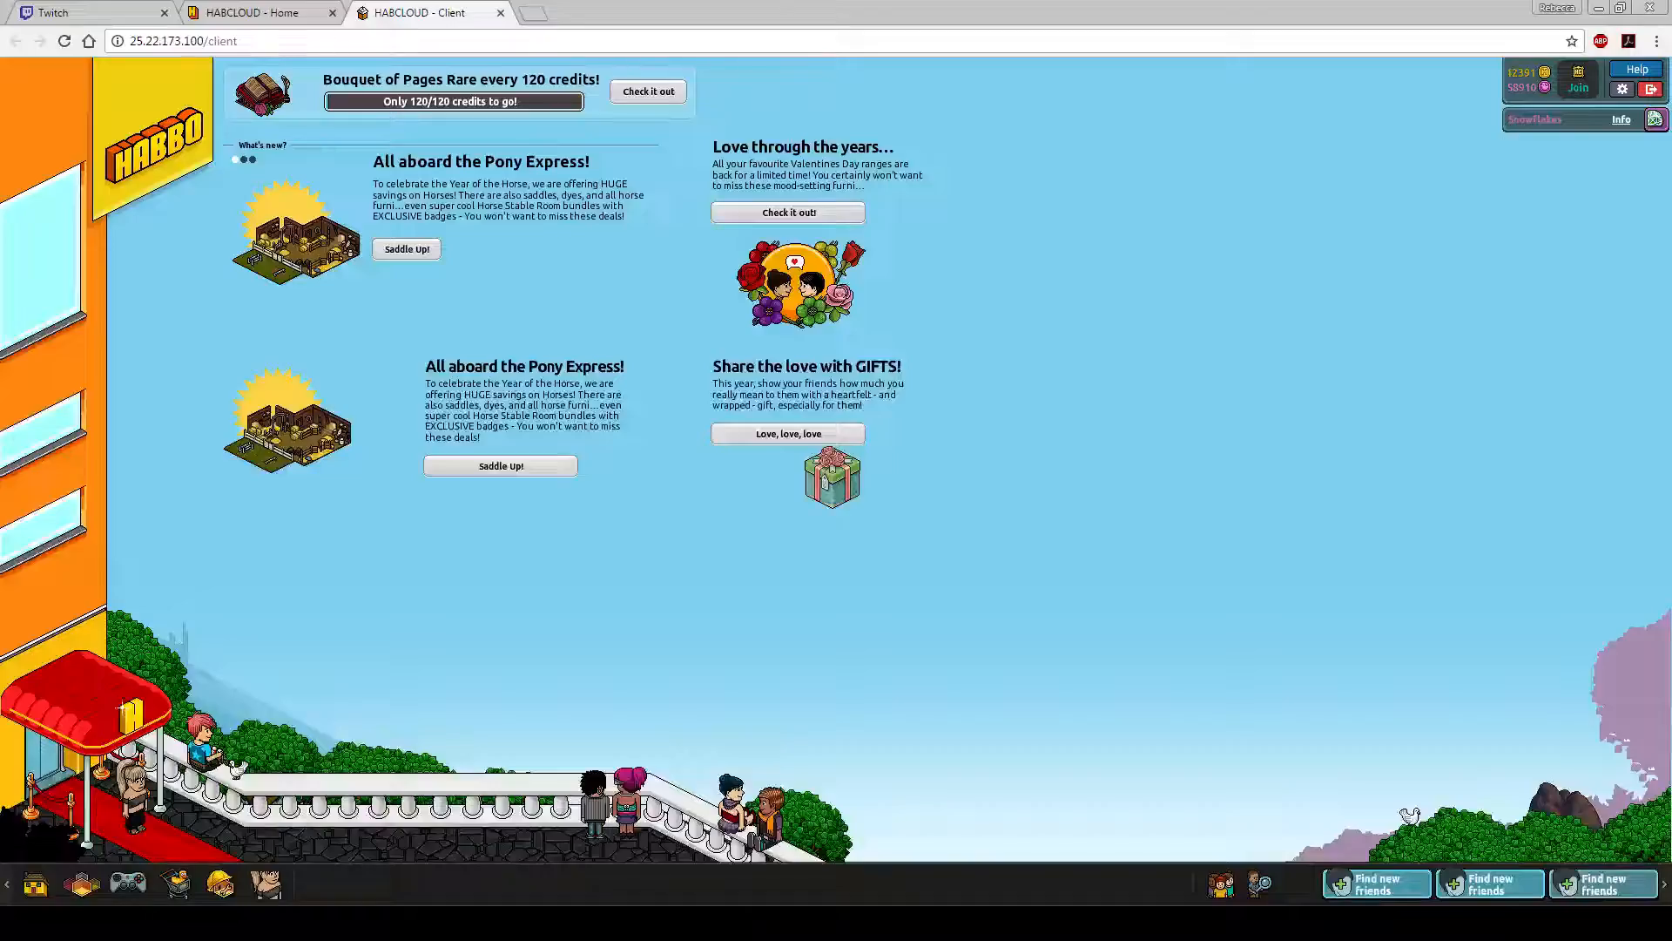
key("alt+Tab")
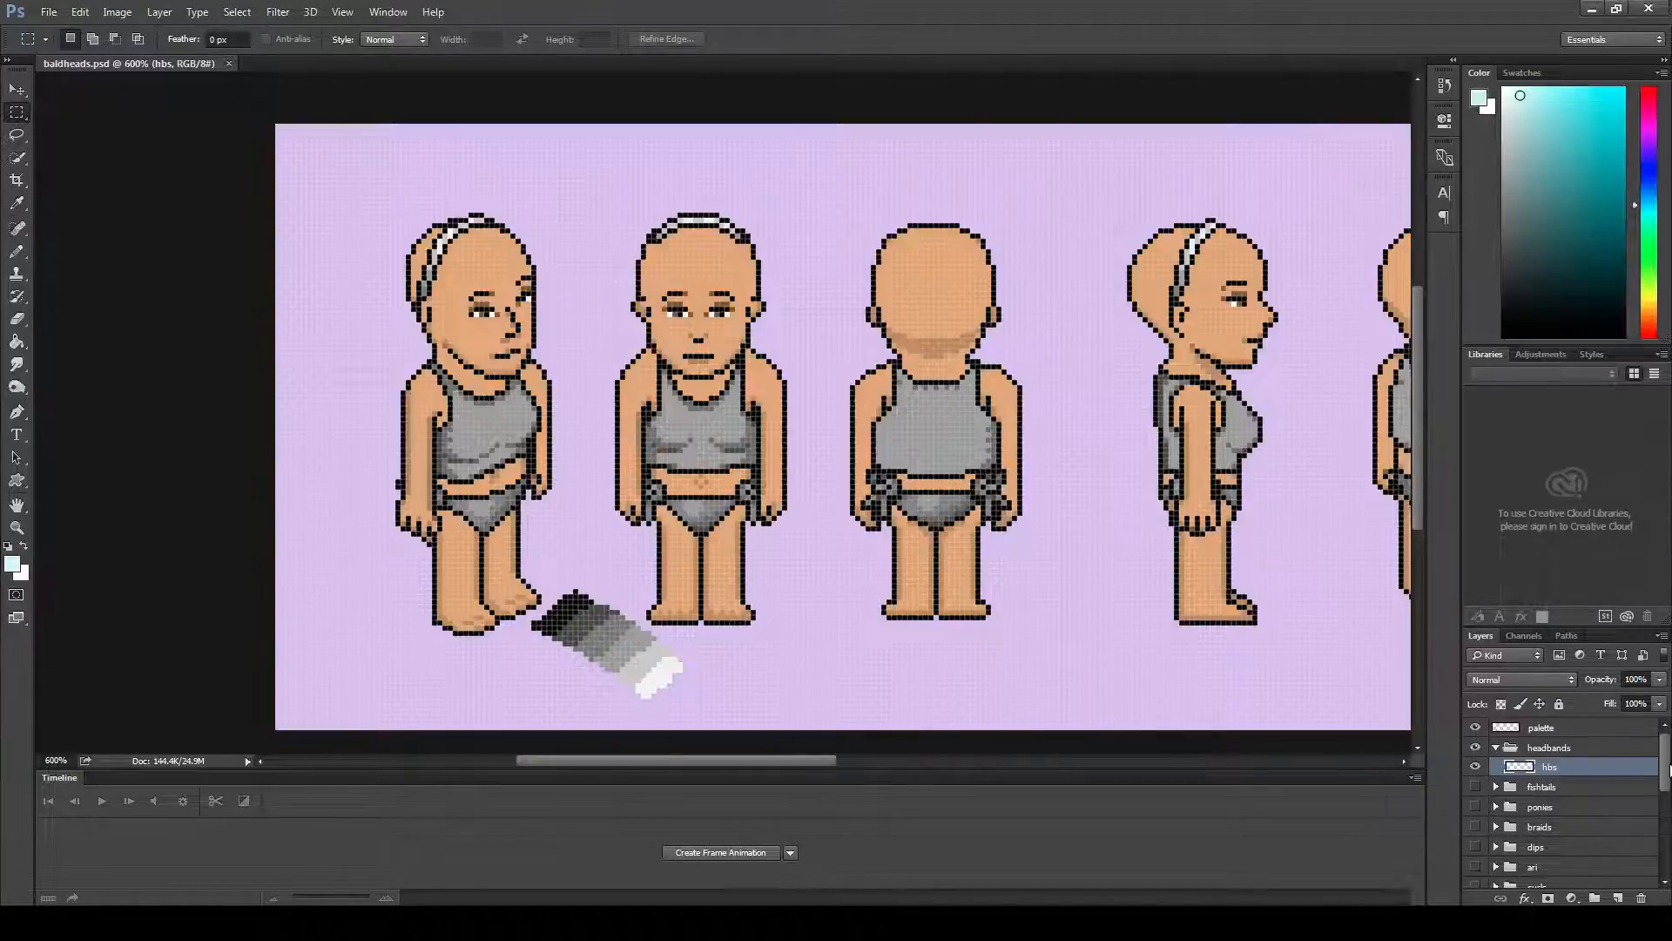
mouse_move(1660, 775)
left_mouse_down()
mouse_move(1661, 863)
mouse_move(1662, 747)
left_mouse_up()
mouse_move(656, 761)
left_mouse_down()
mouse_move(880, 726)
mouse_move(656, 766)
left_mouse_up()
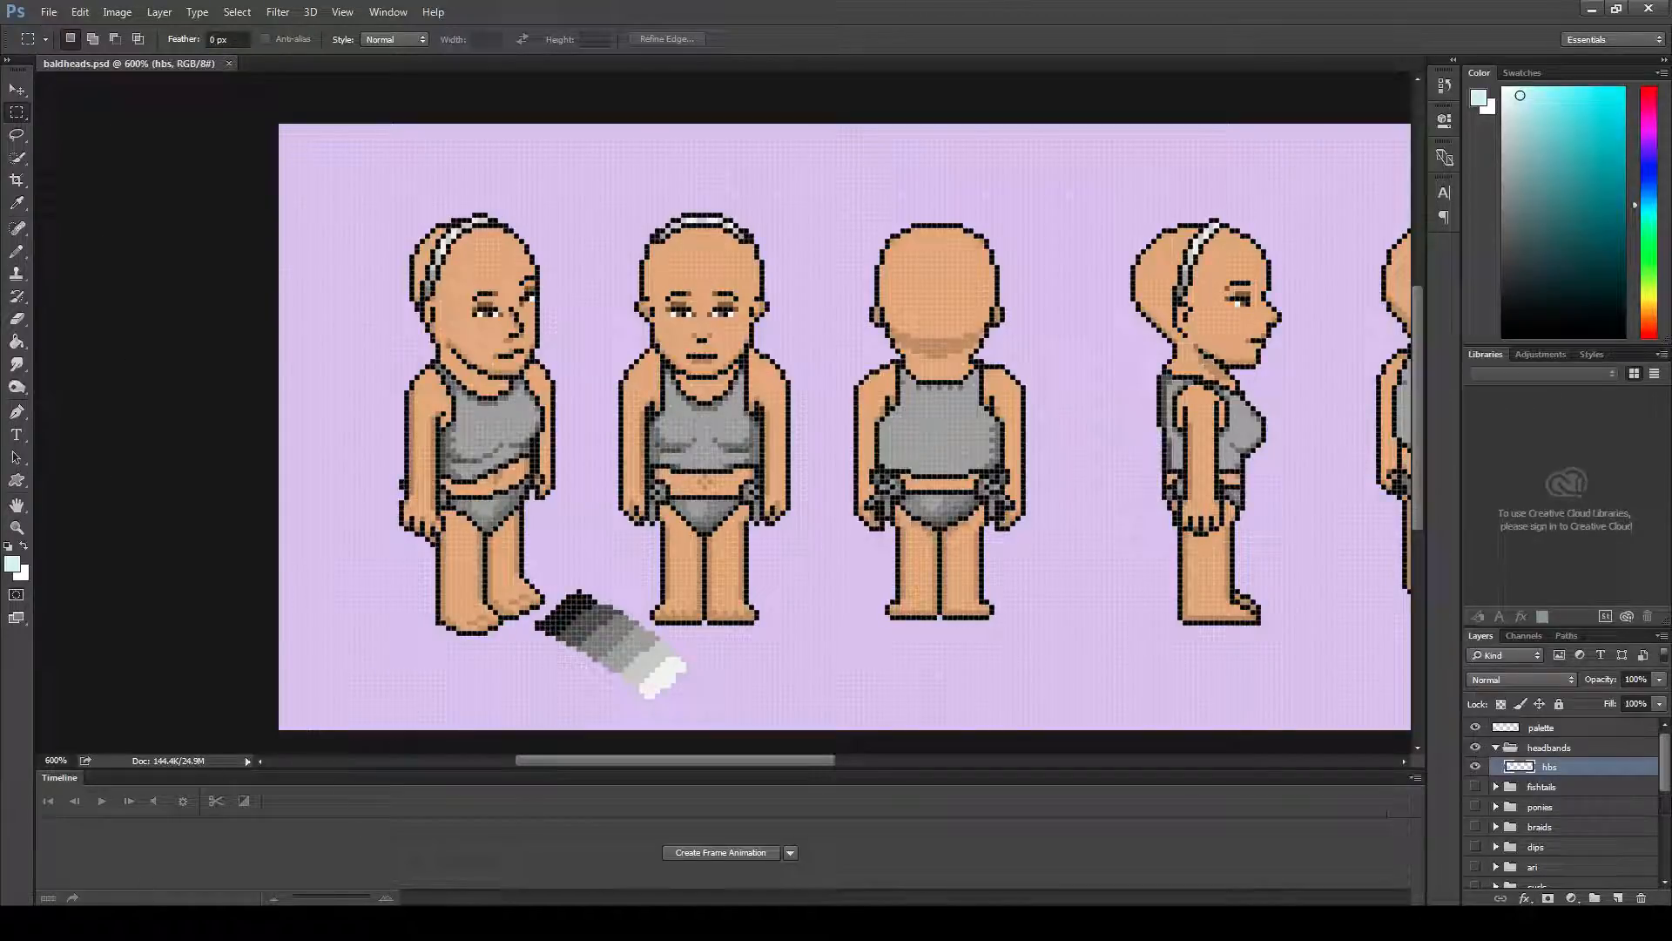
- Launch JPEXS Free Flash Decompiler and bring up its dialog for opening a file
key("super")
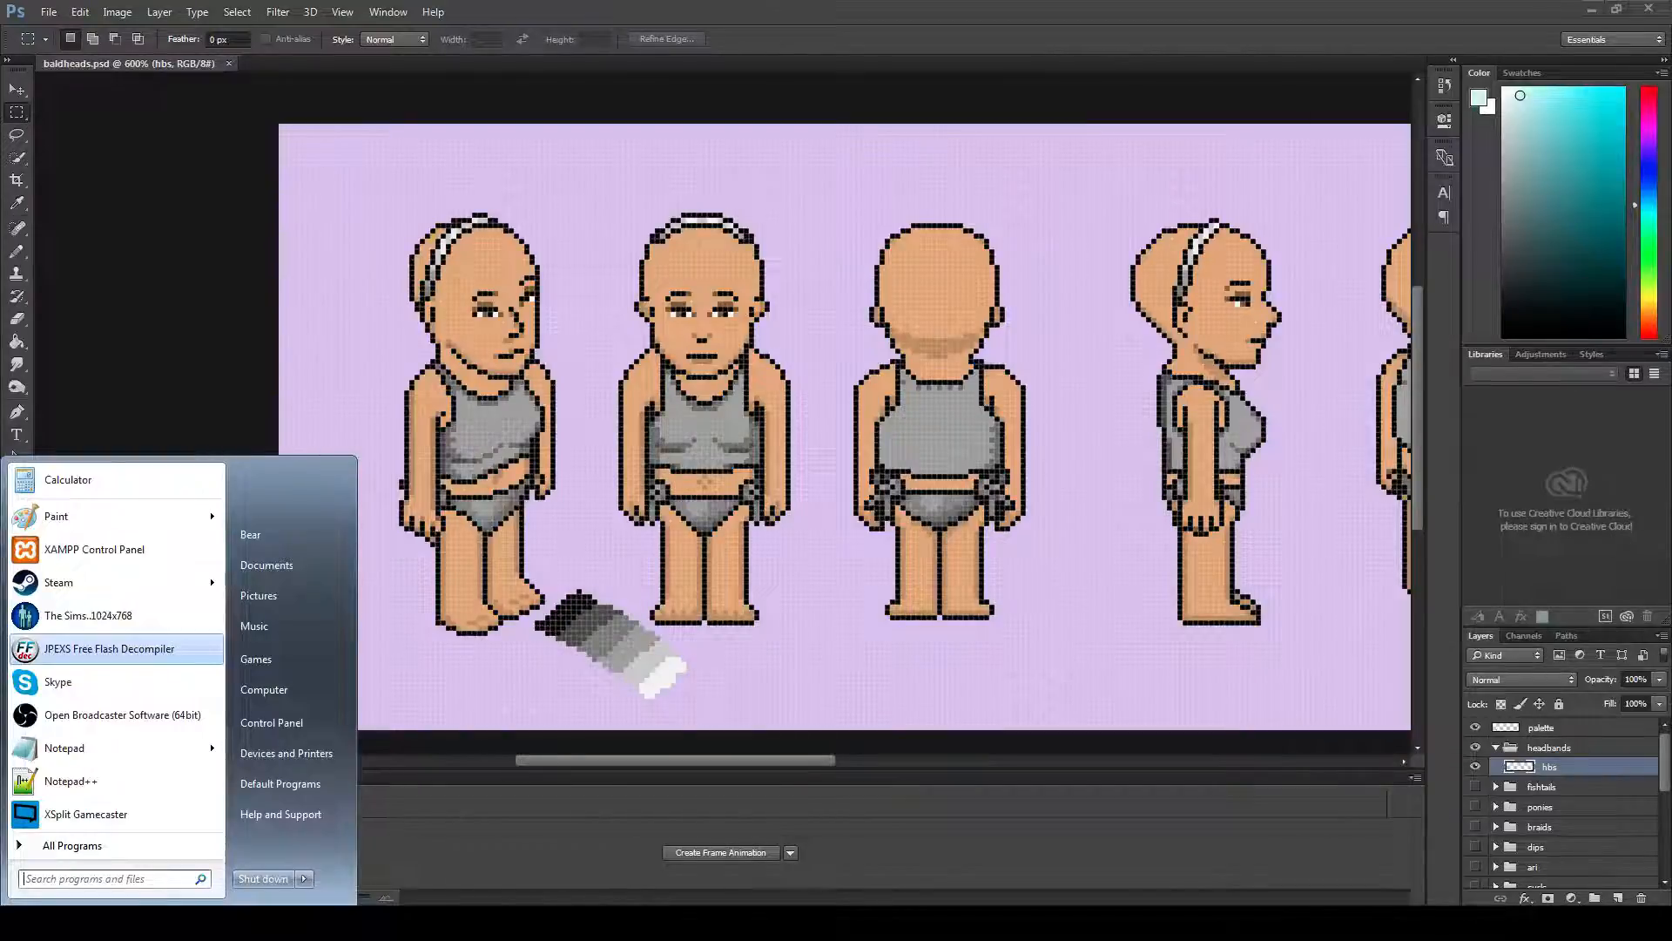
key("Return")
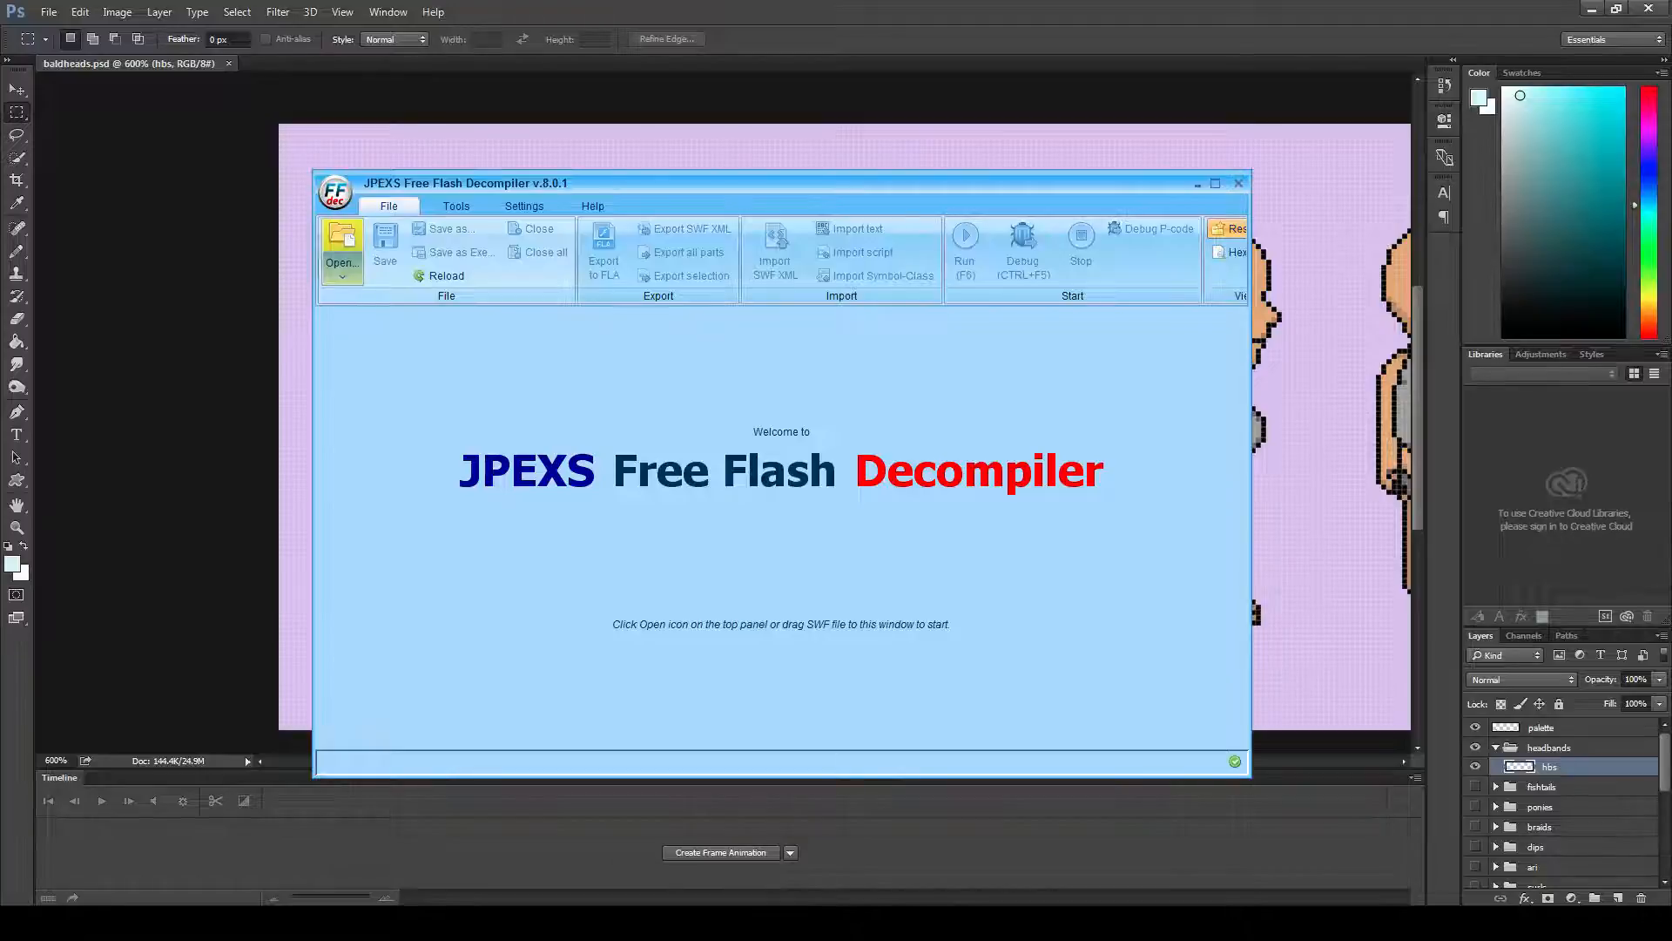
left_click(342, 248)
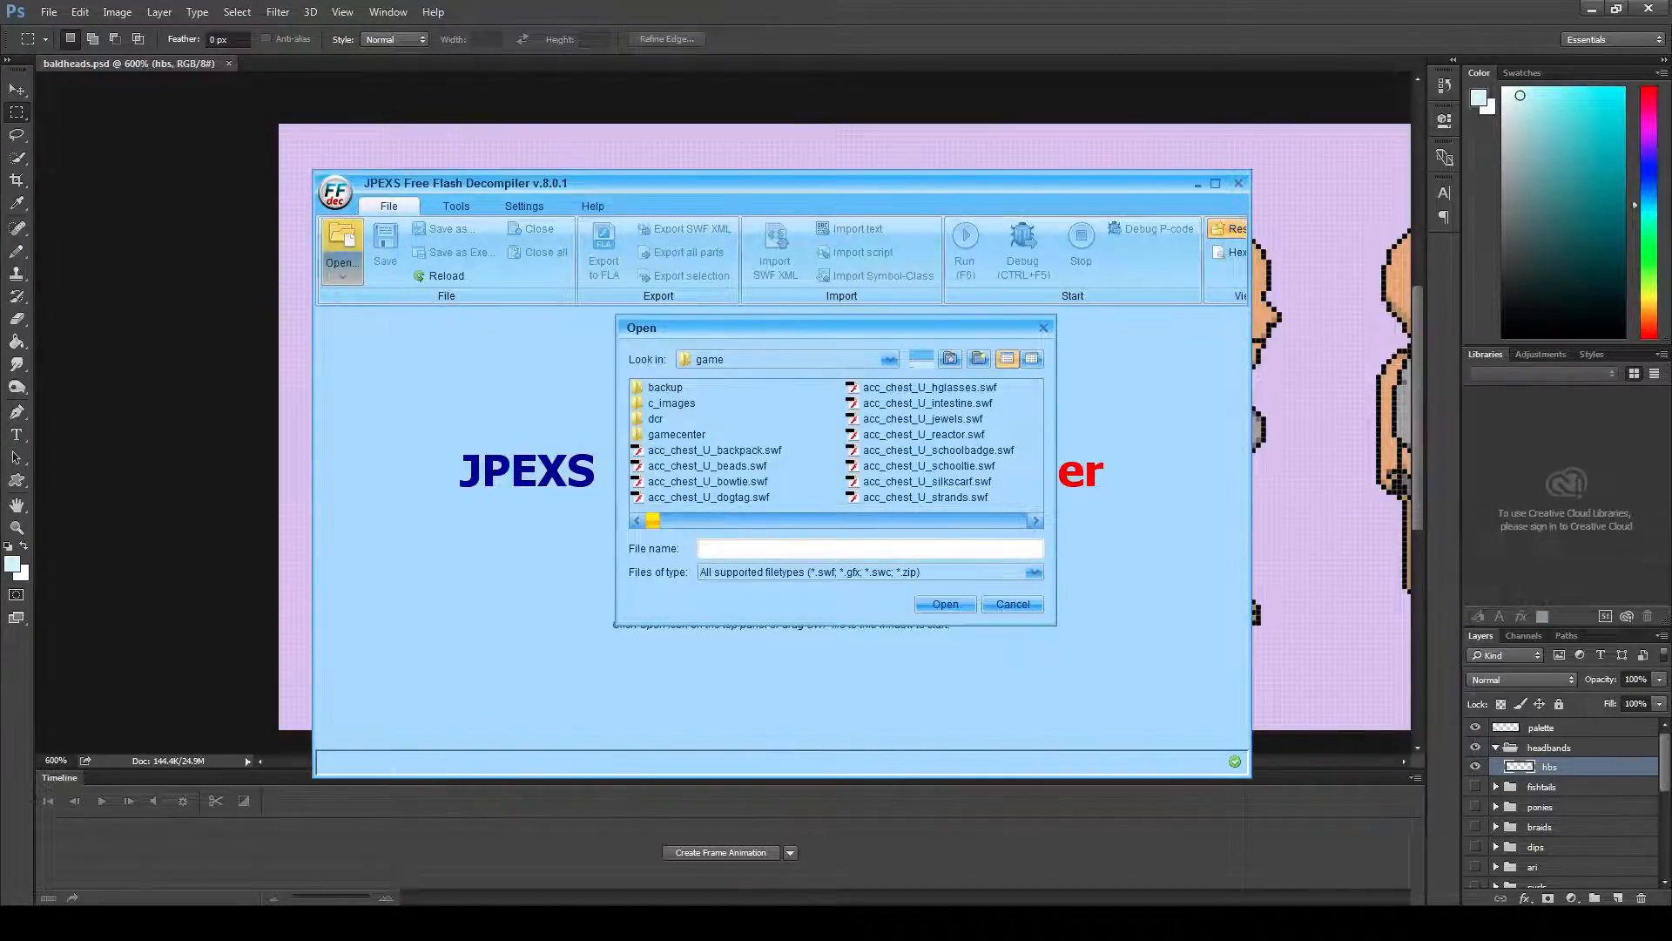
- Find acc_head_U_ears_muffs.swf in the game folder and open it in the decompiler
mouse_move(653, 520)
left_mouse_down()
mouse_move(981, 520)
mouse_move(652, 520)
left_mouse_up()
left_click(1034, 520)
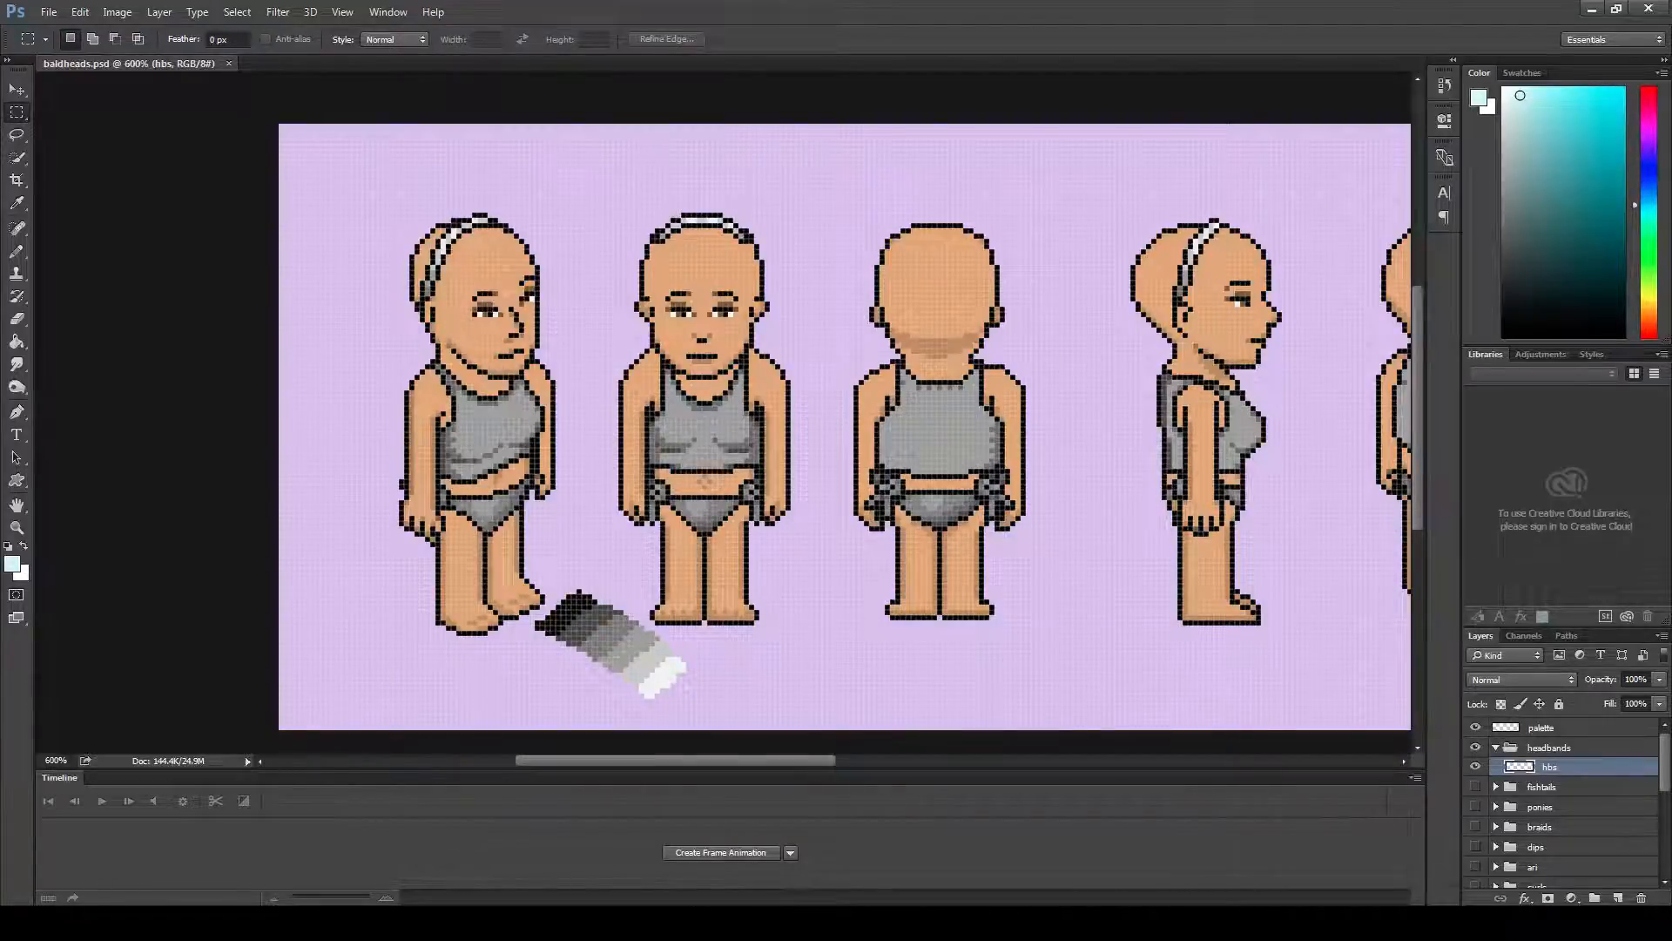
key("alt+Tab")
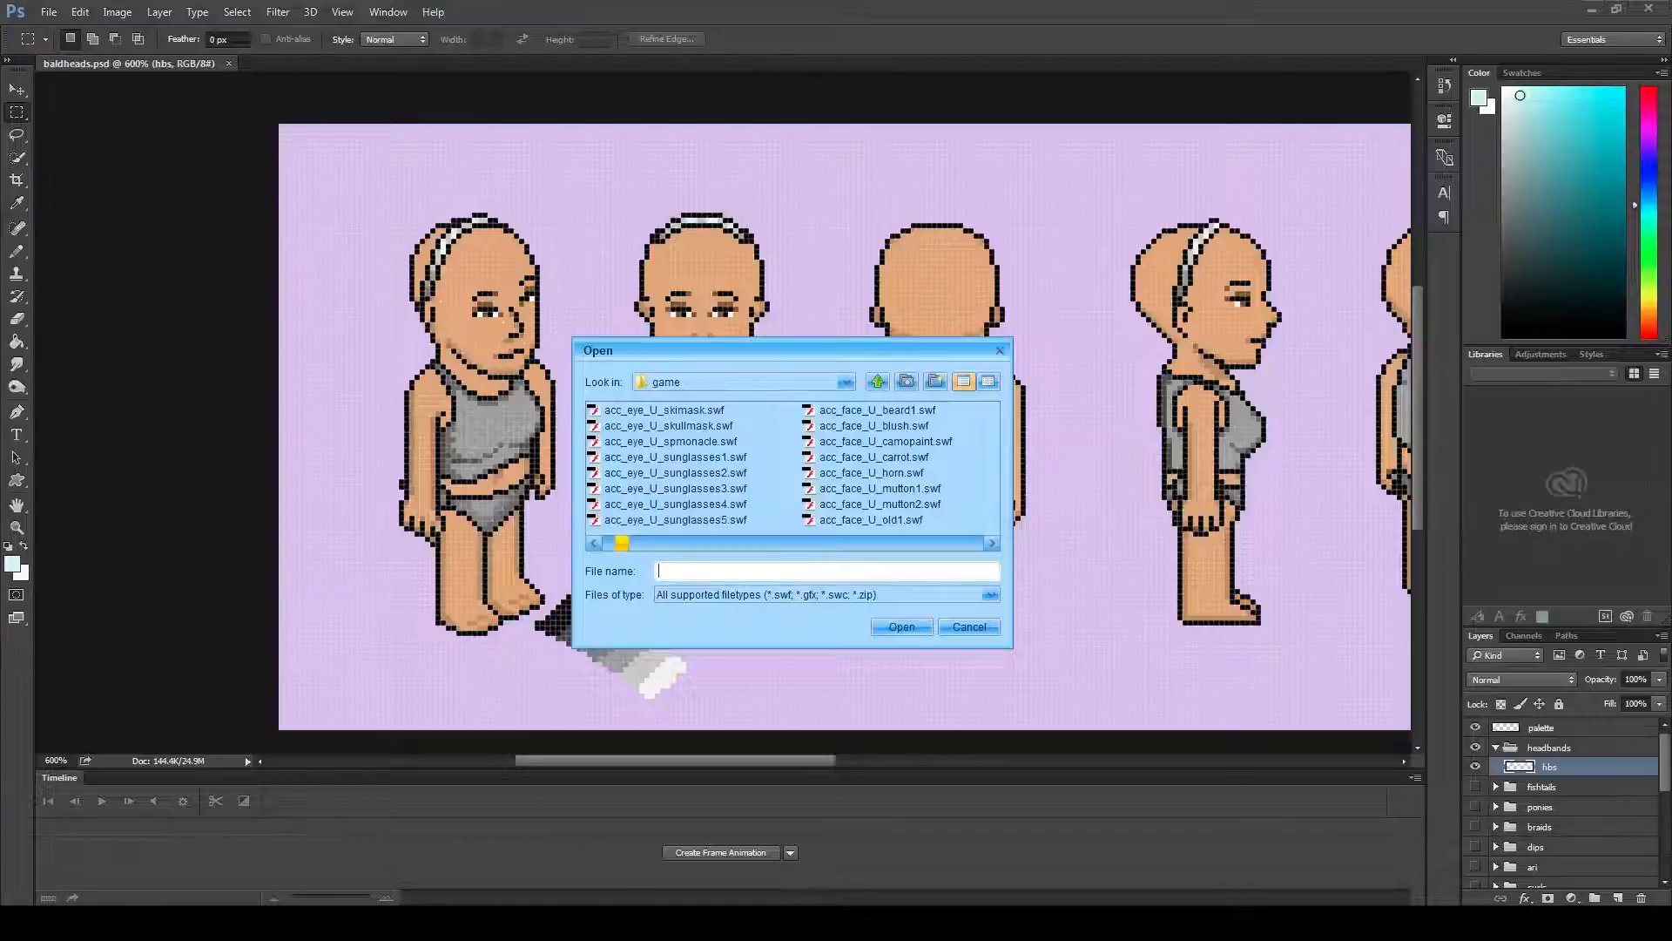
left_click(594, 543)
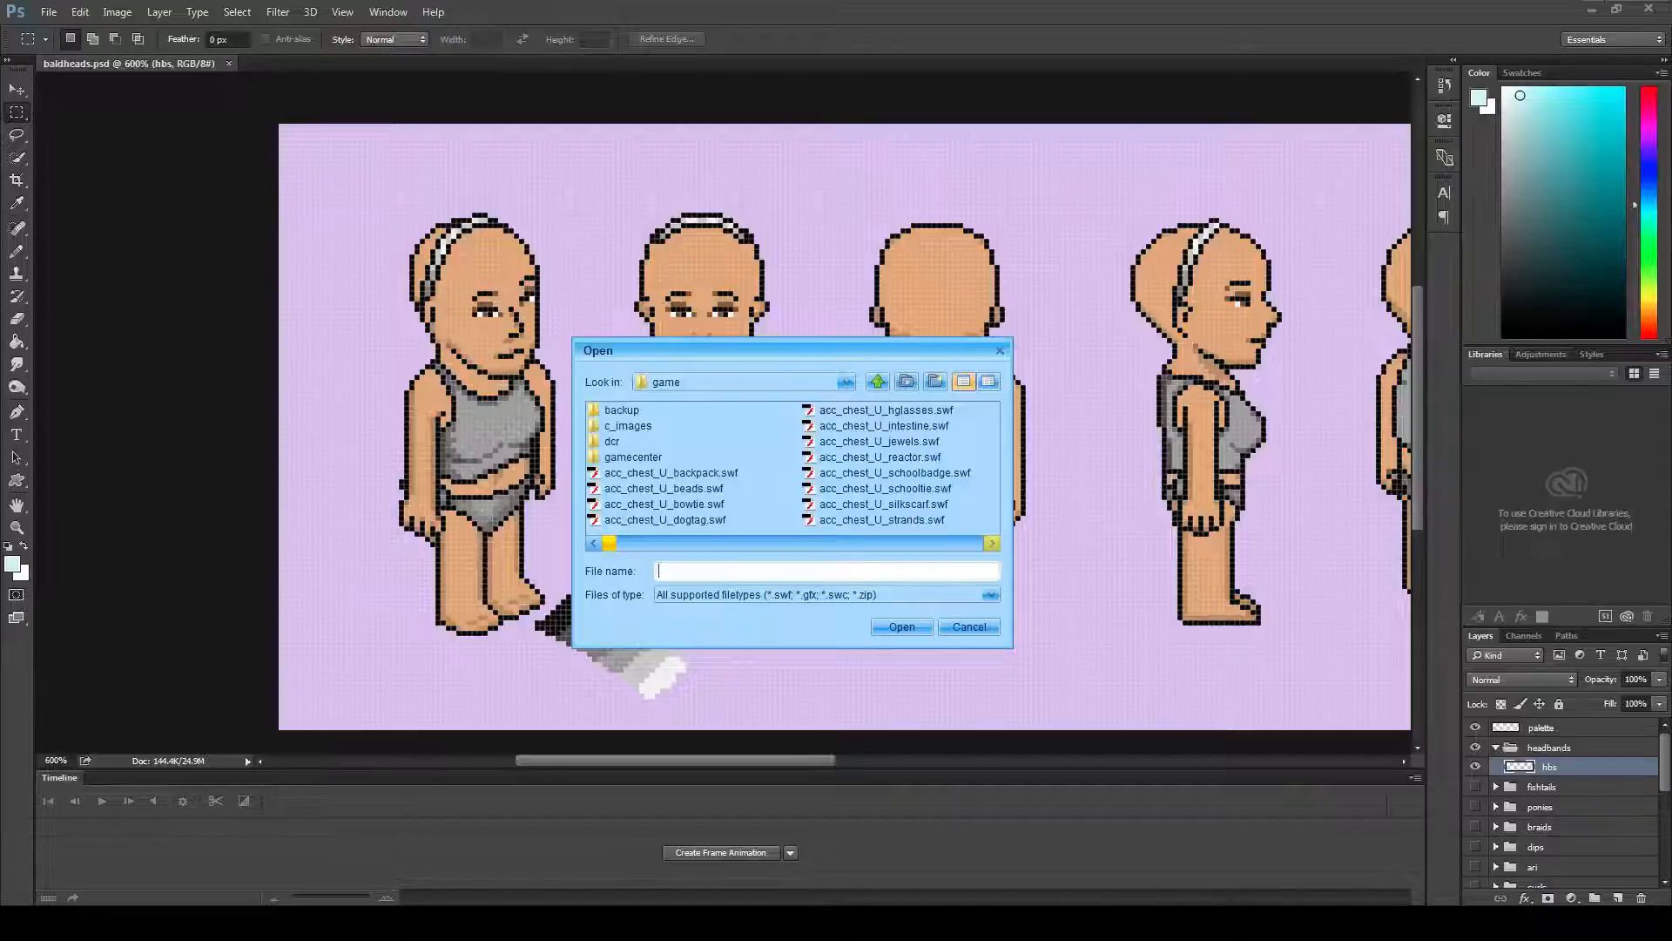
left_click(991, 543)
left_click(992, 543)
left_click(991, 543)
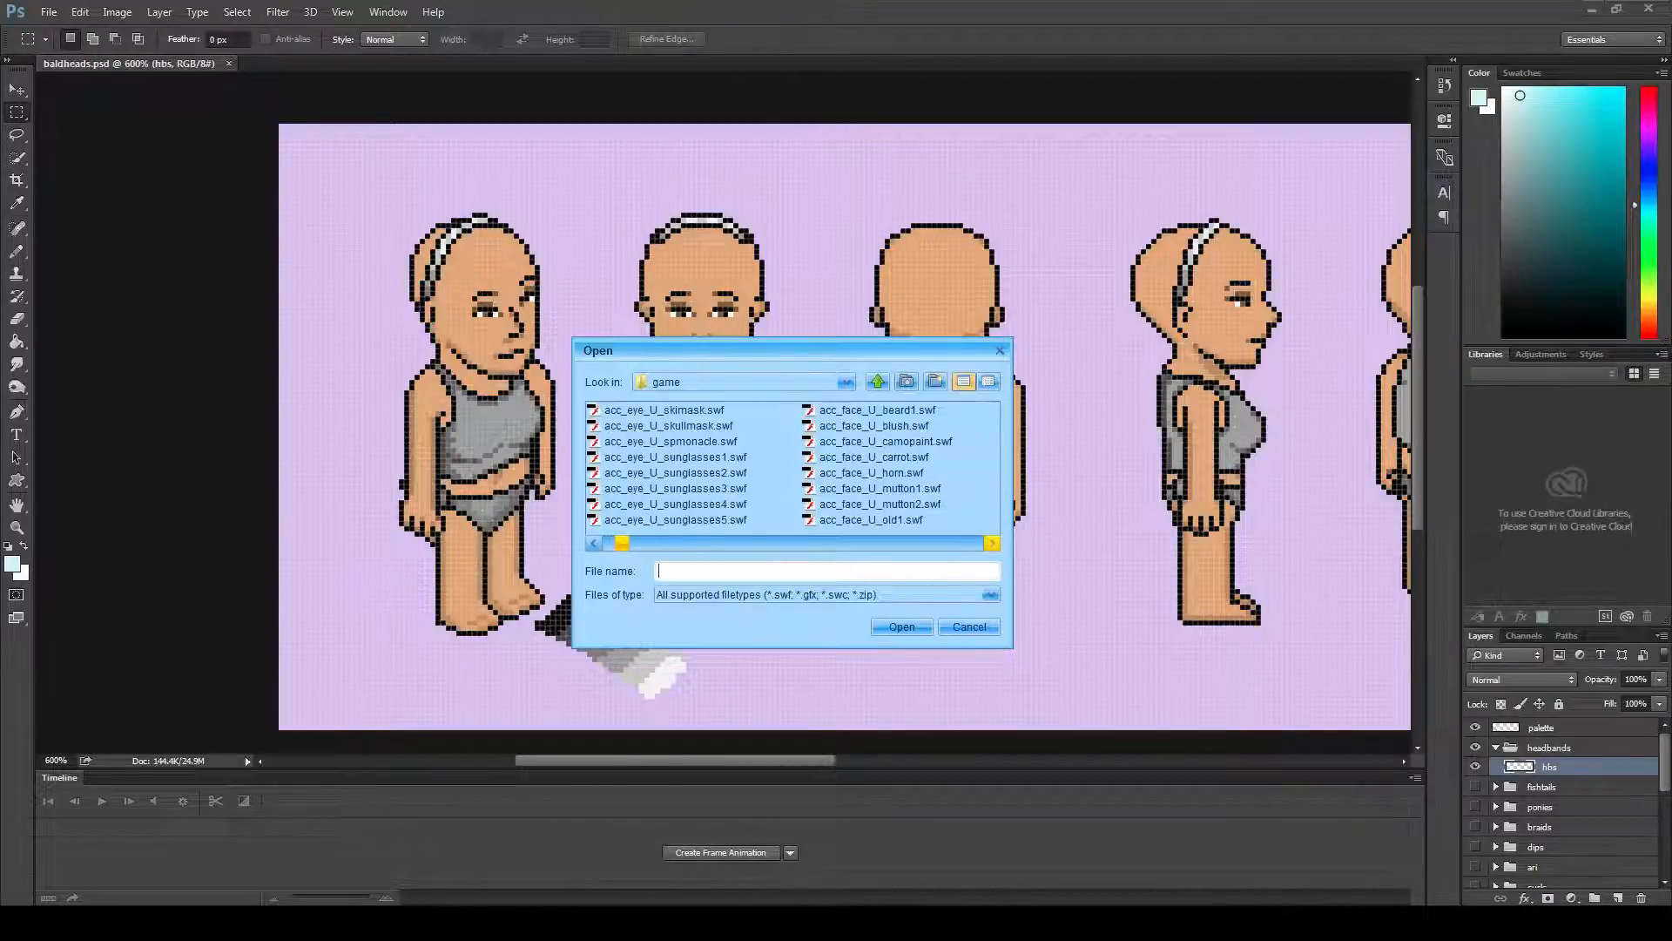
left_click(991, 542)
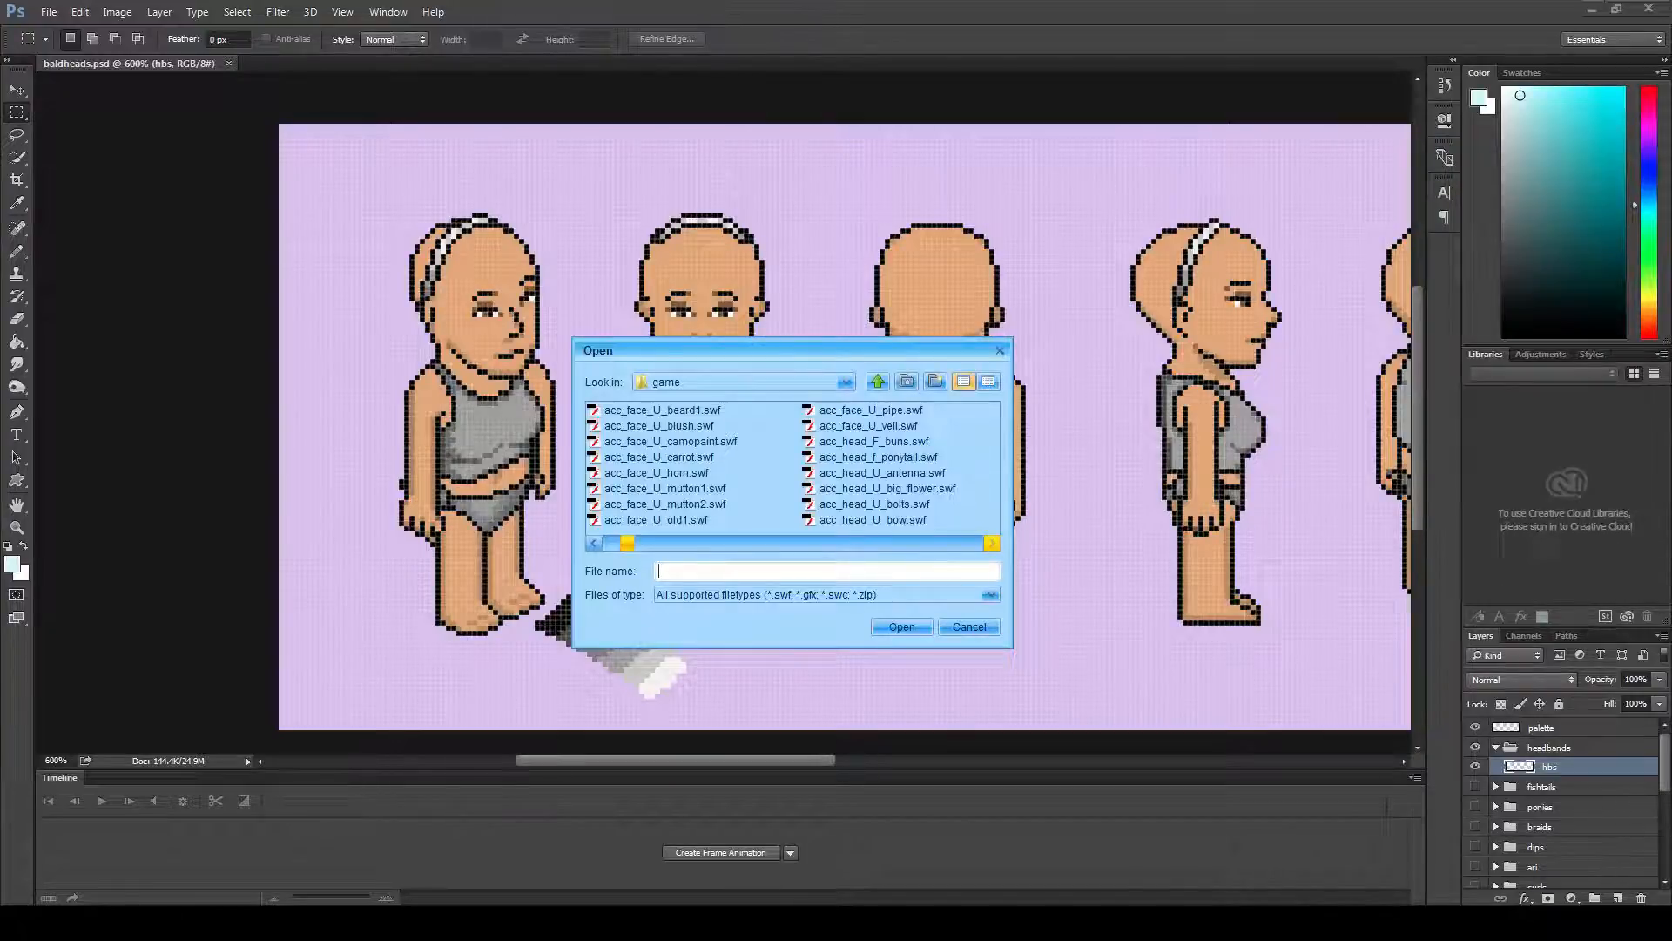
left_click(991, 542)
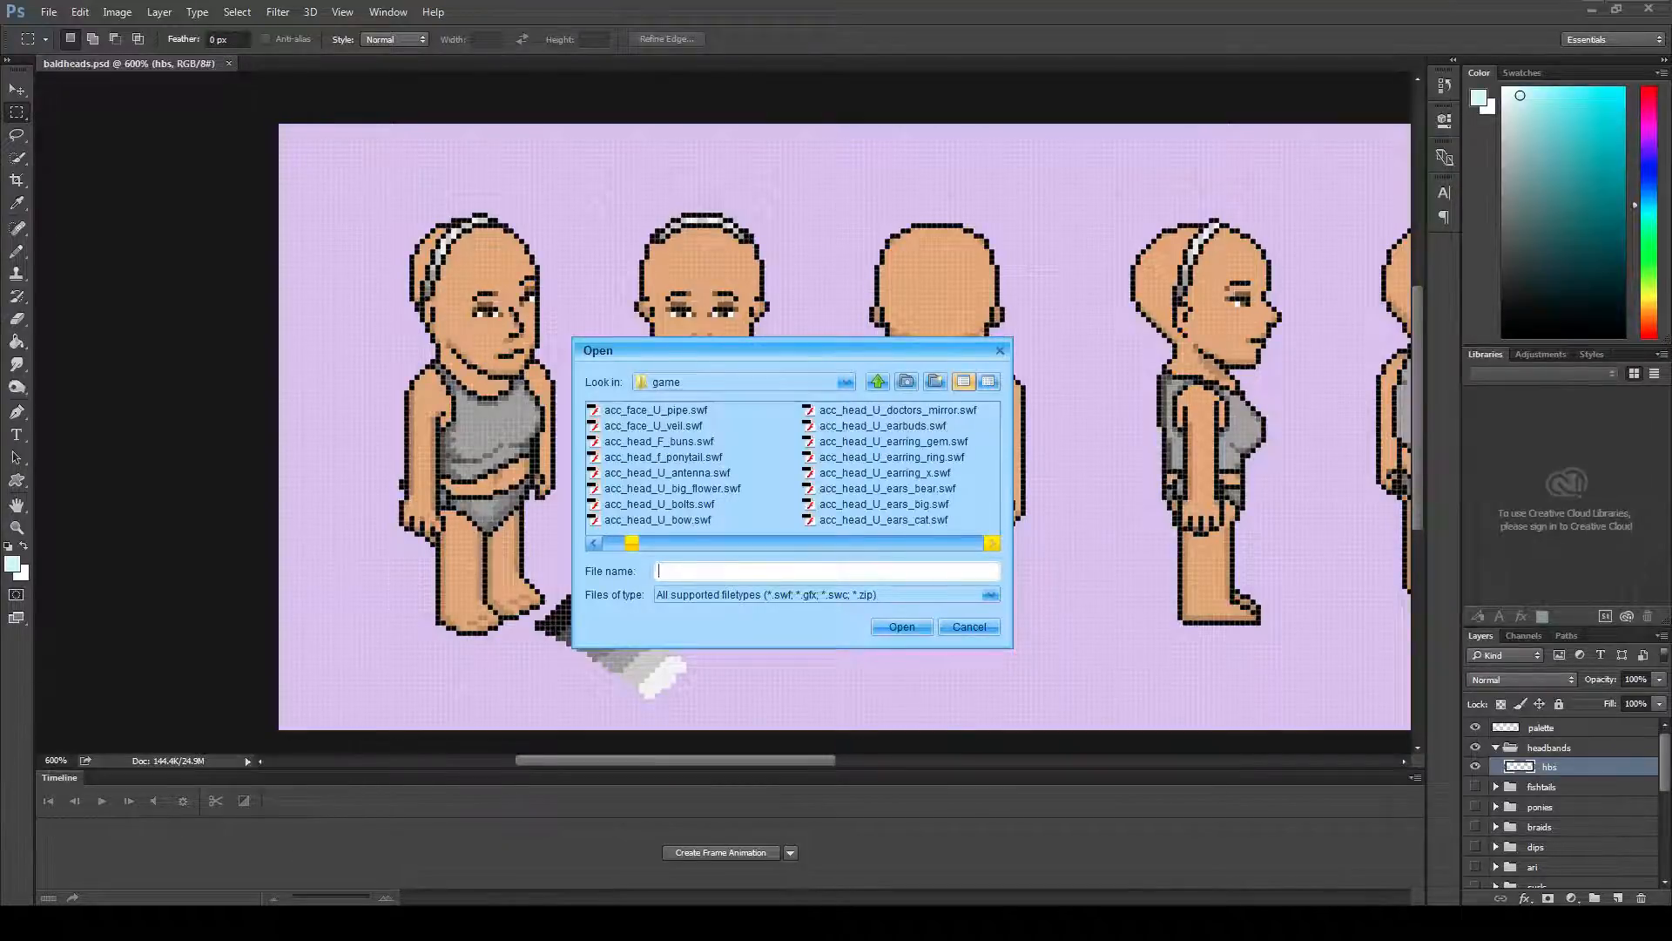
left_click(991, 543)
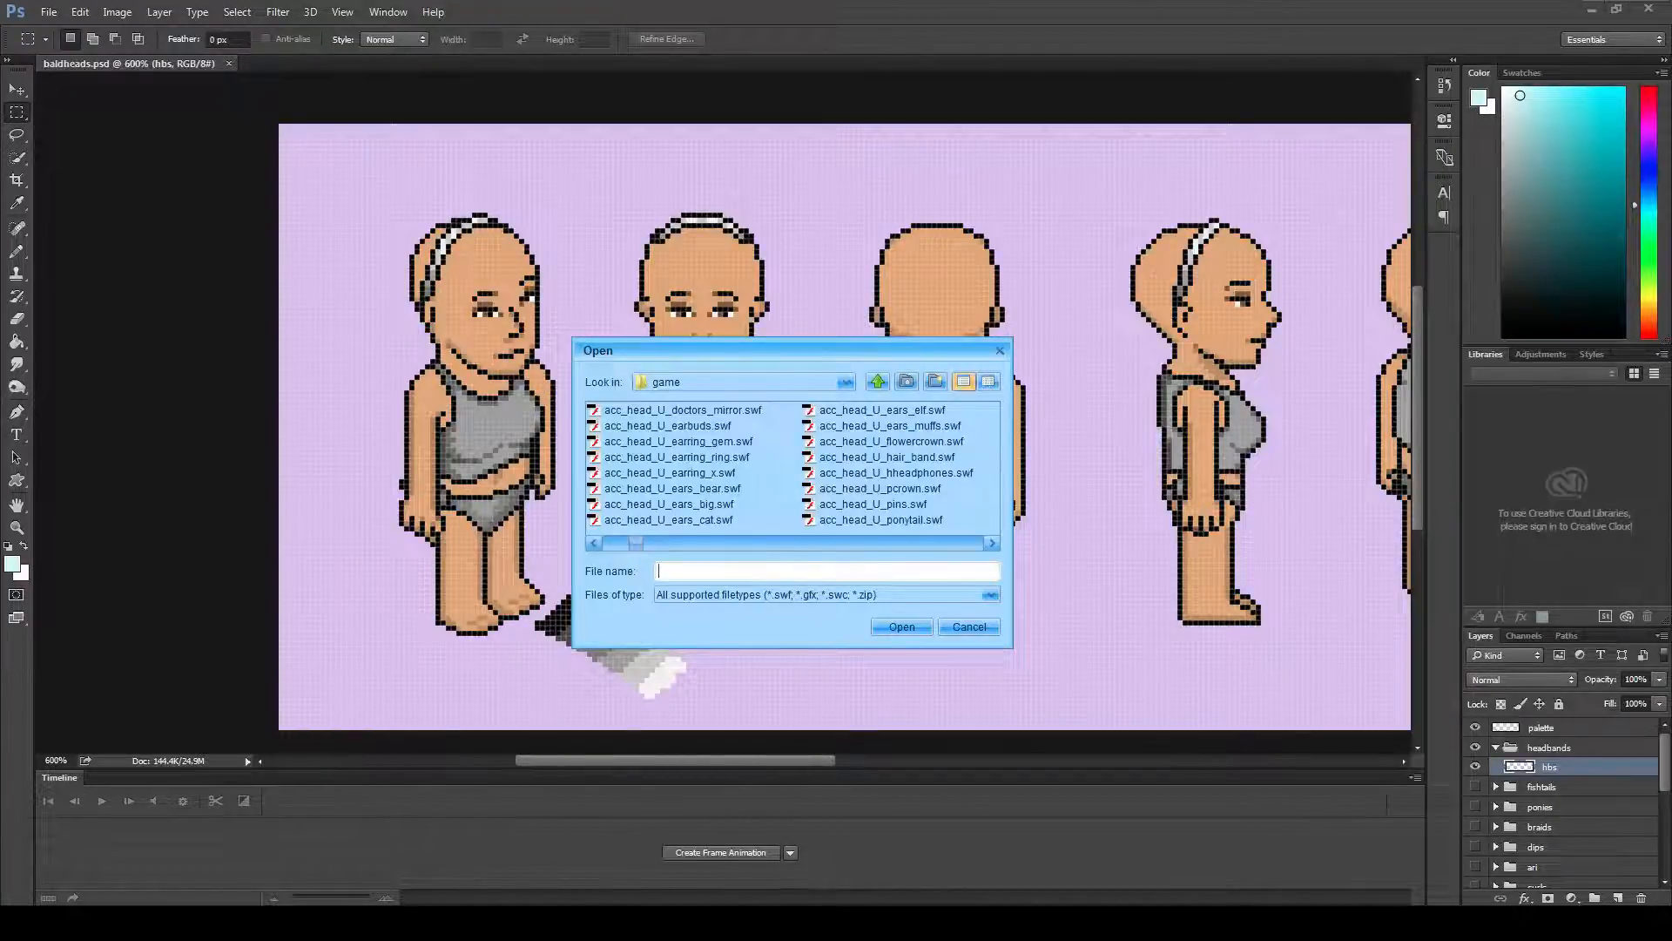
double_click(889, 425)
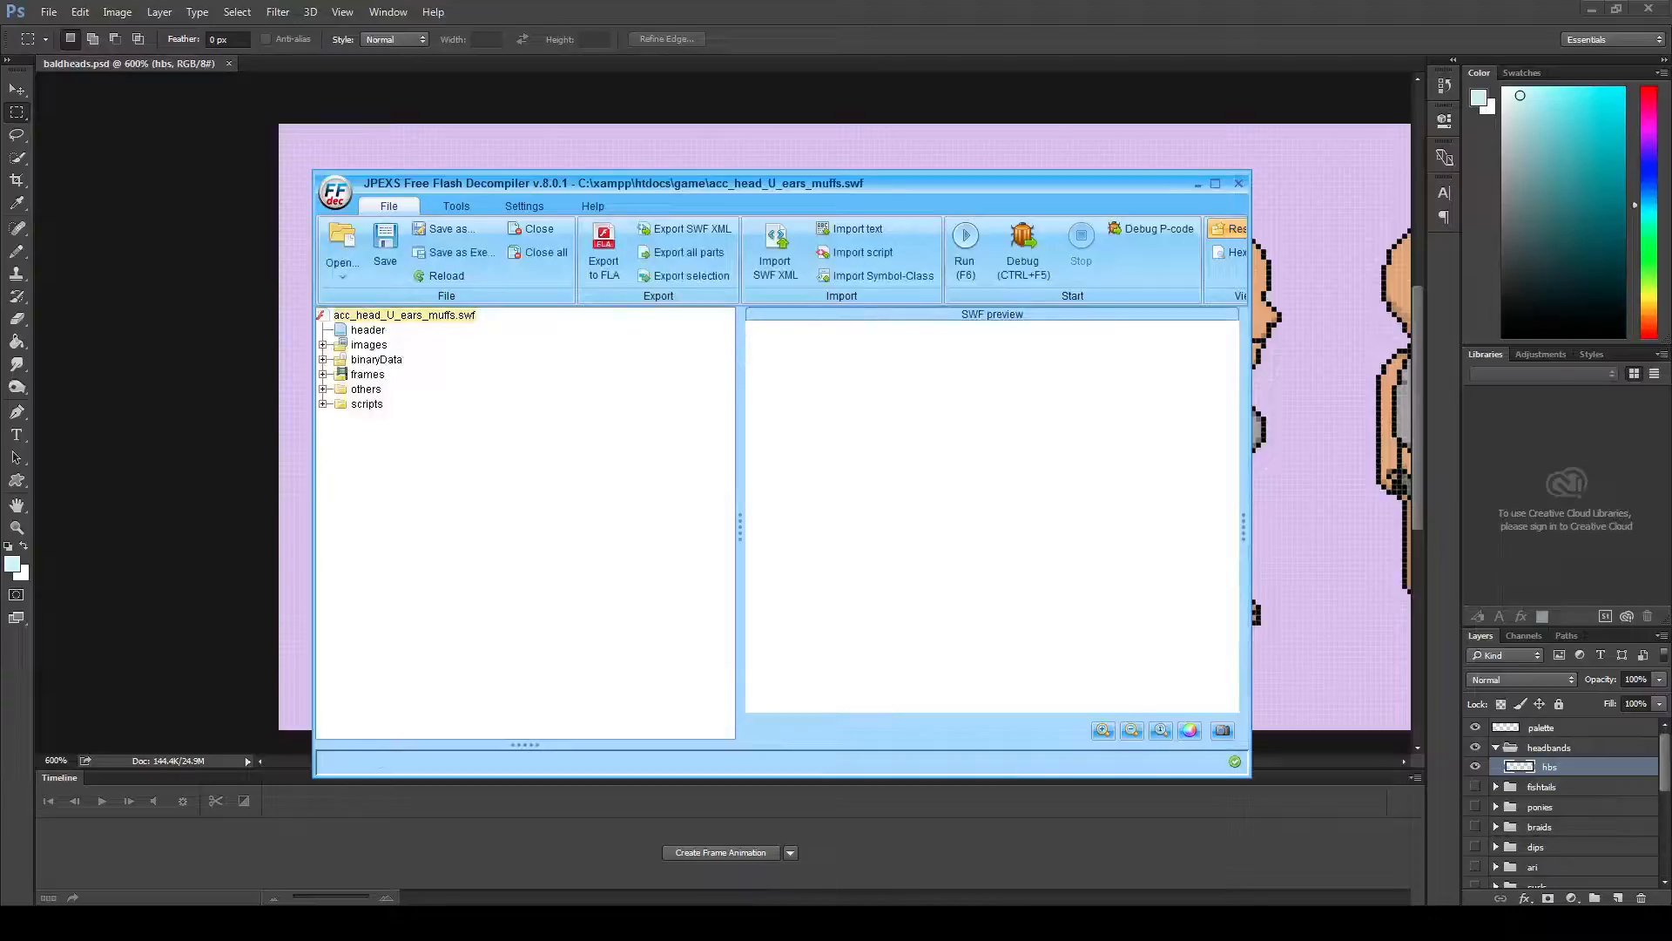
- Look through the images contained in acc_head_U_ears_muffs.swf and return to the file's root entry
left_click(368, 344)
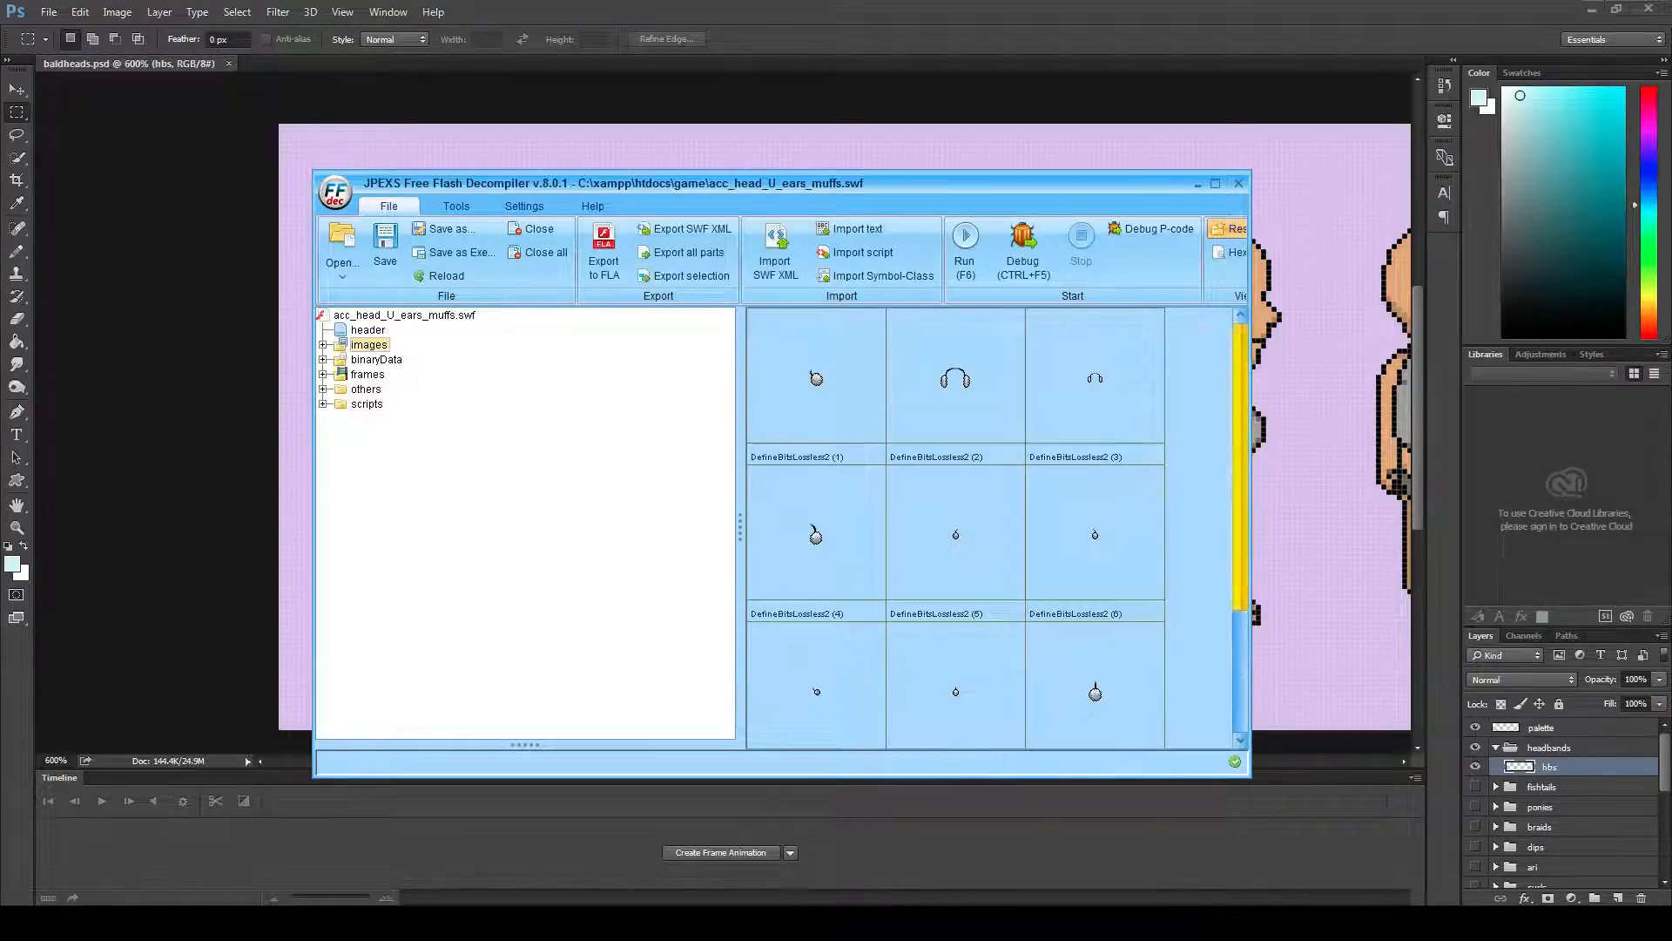
scroll(1240, 540, "down", 3)
scroll(990, 527, "down", 1)
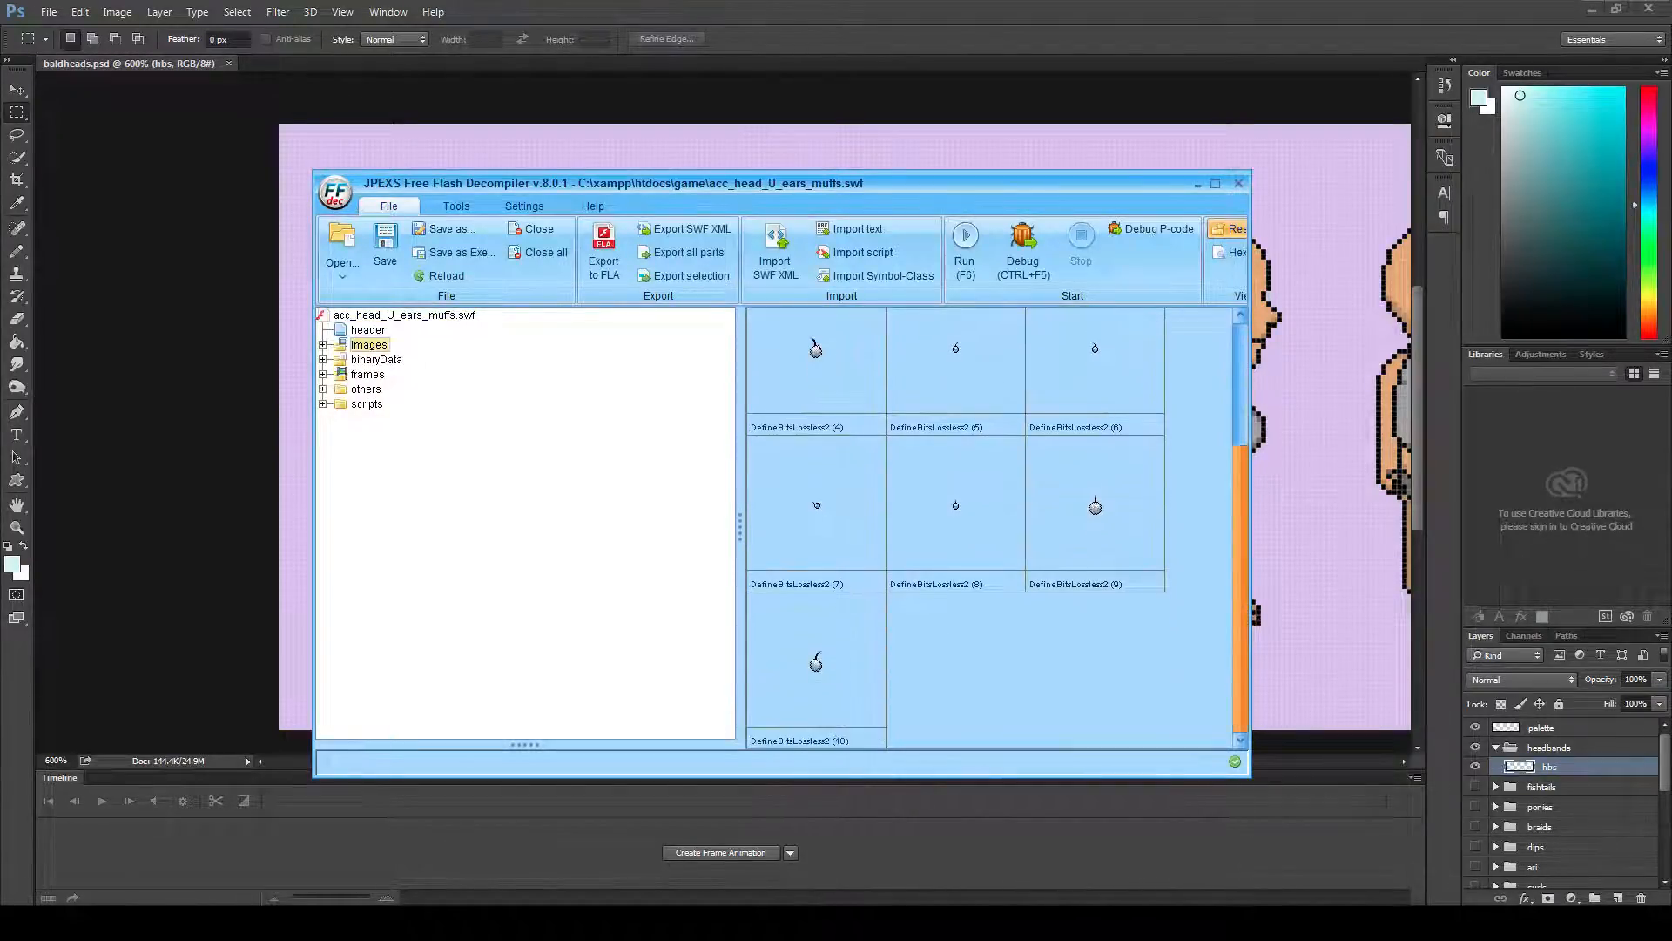
scroll(993, 527, "up", 3)
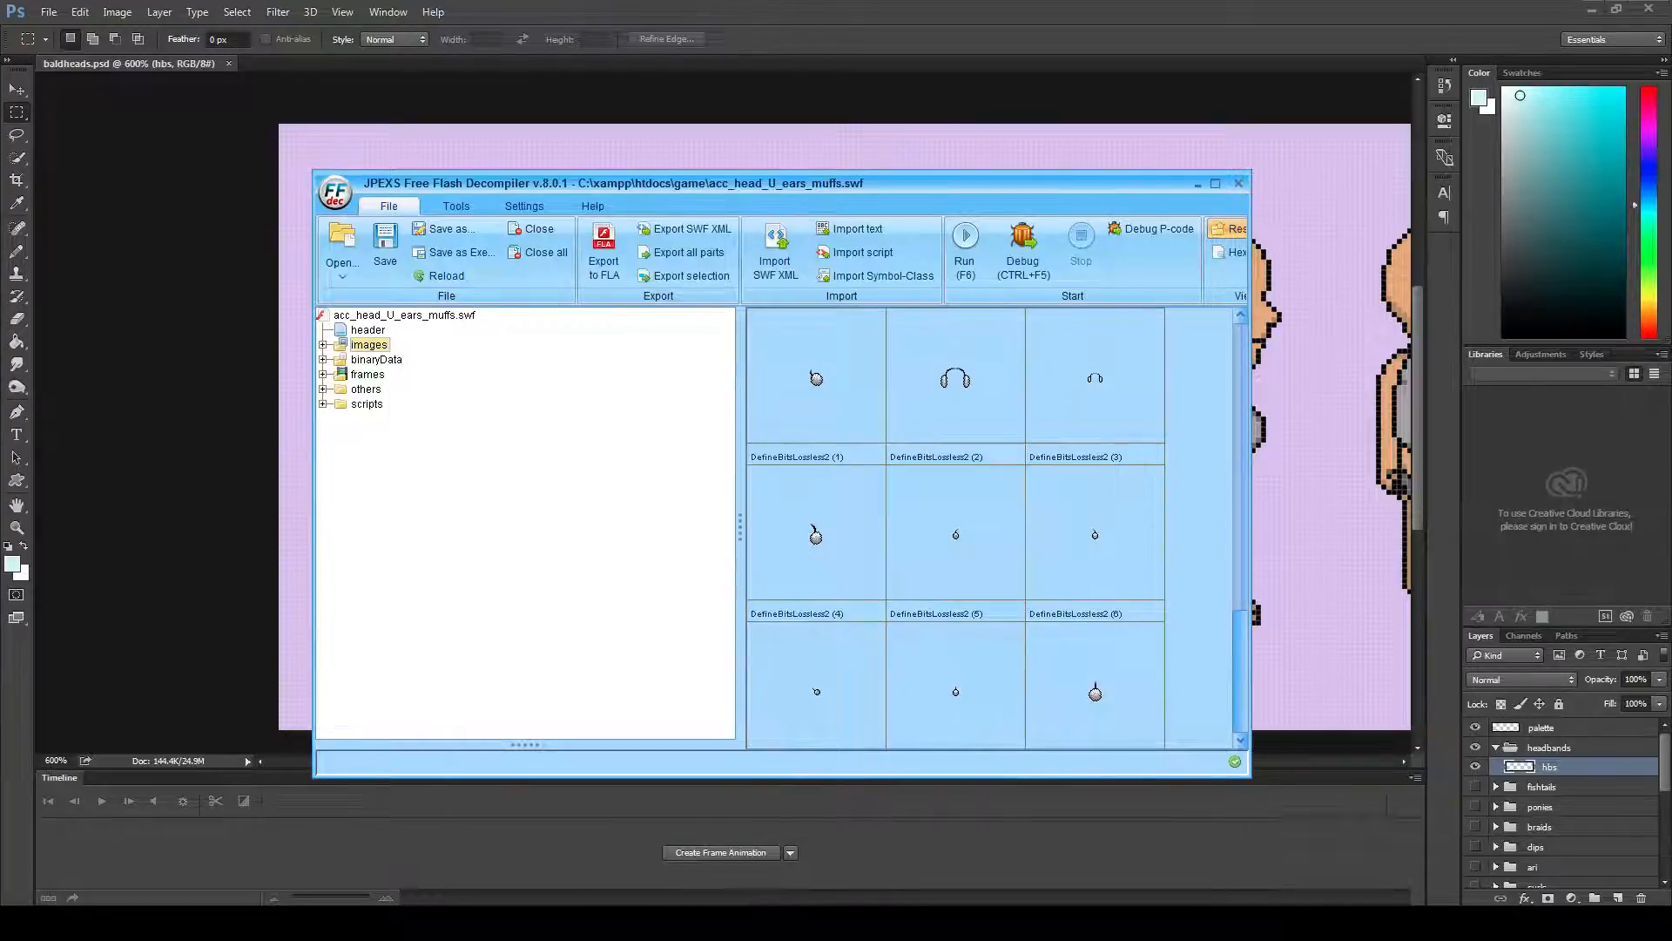
mouse_move(1240, 467)
left_mouse_down()
mouse_move(1240, 559)
mouse_move(1241, 467)
left_mouse_up()
left_click(404, 314)
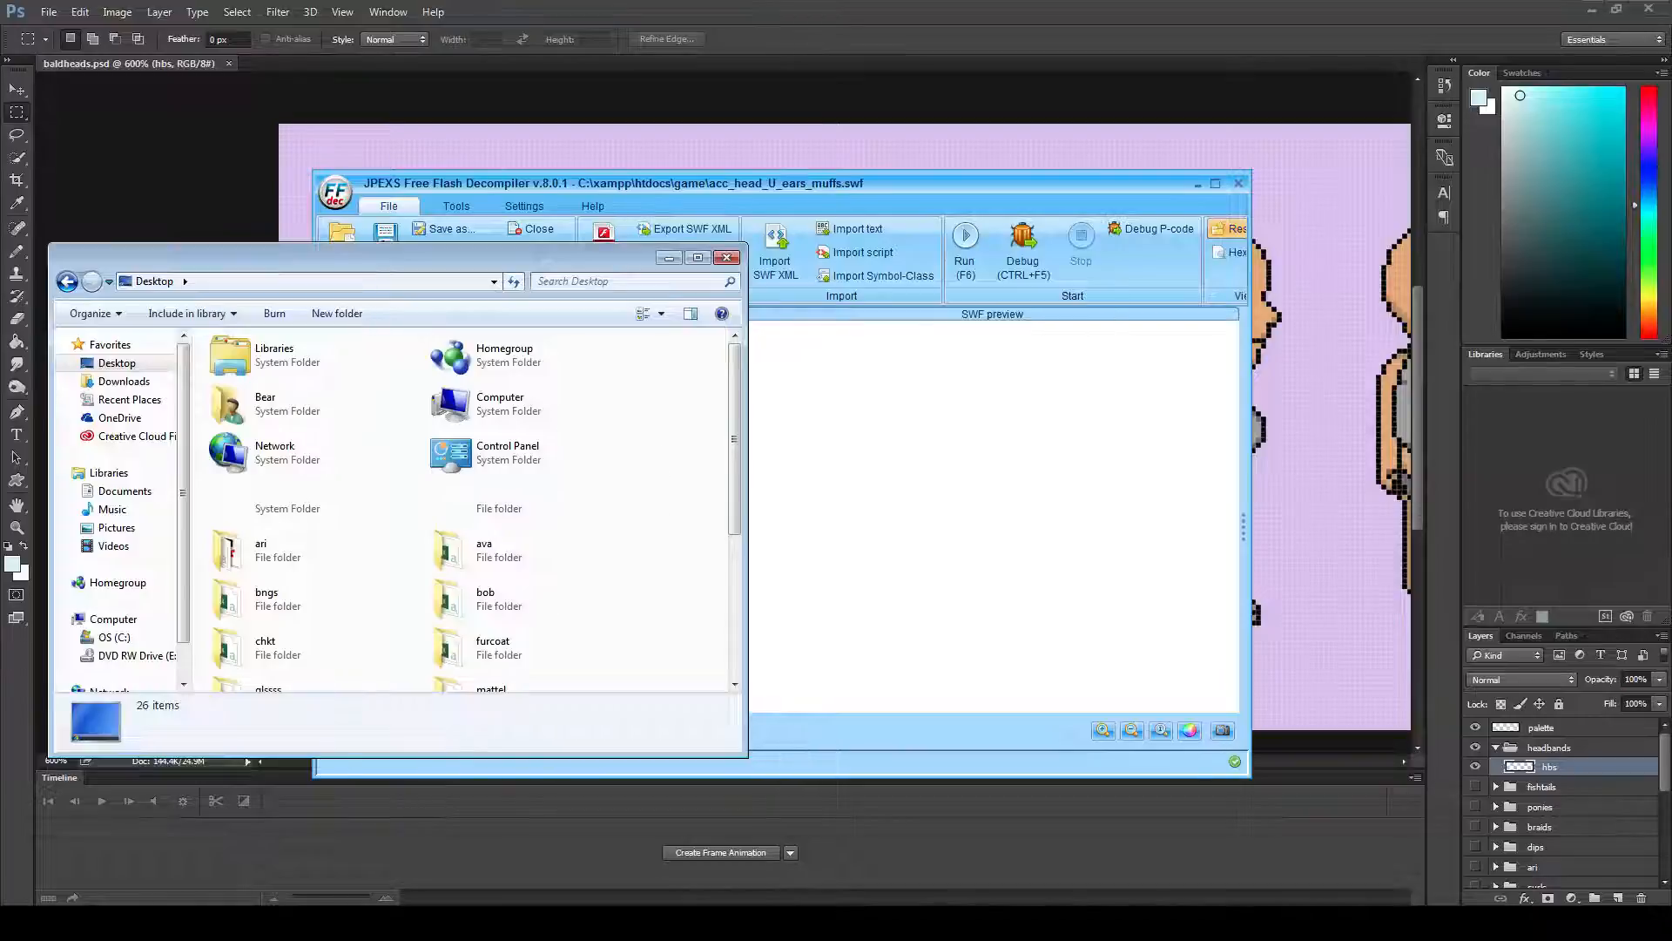
- Create a new folder on the Desktop and name it headband
right_click(658, 433)
mouse_move(698, 591)
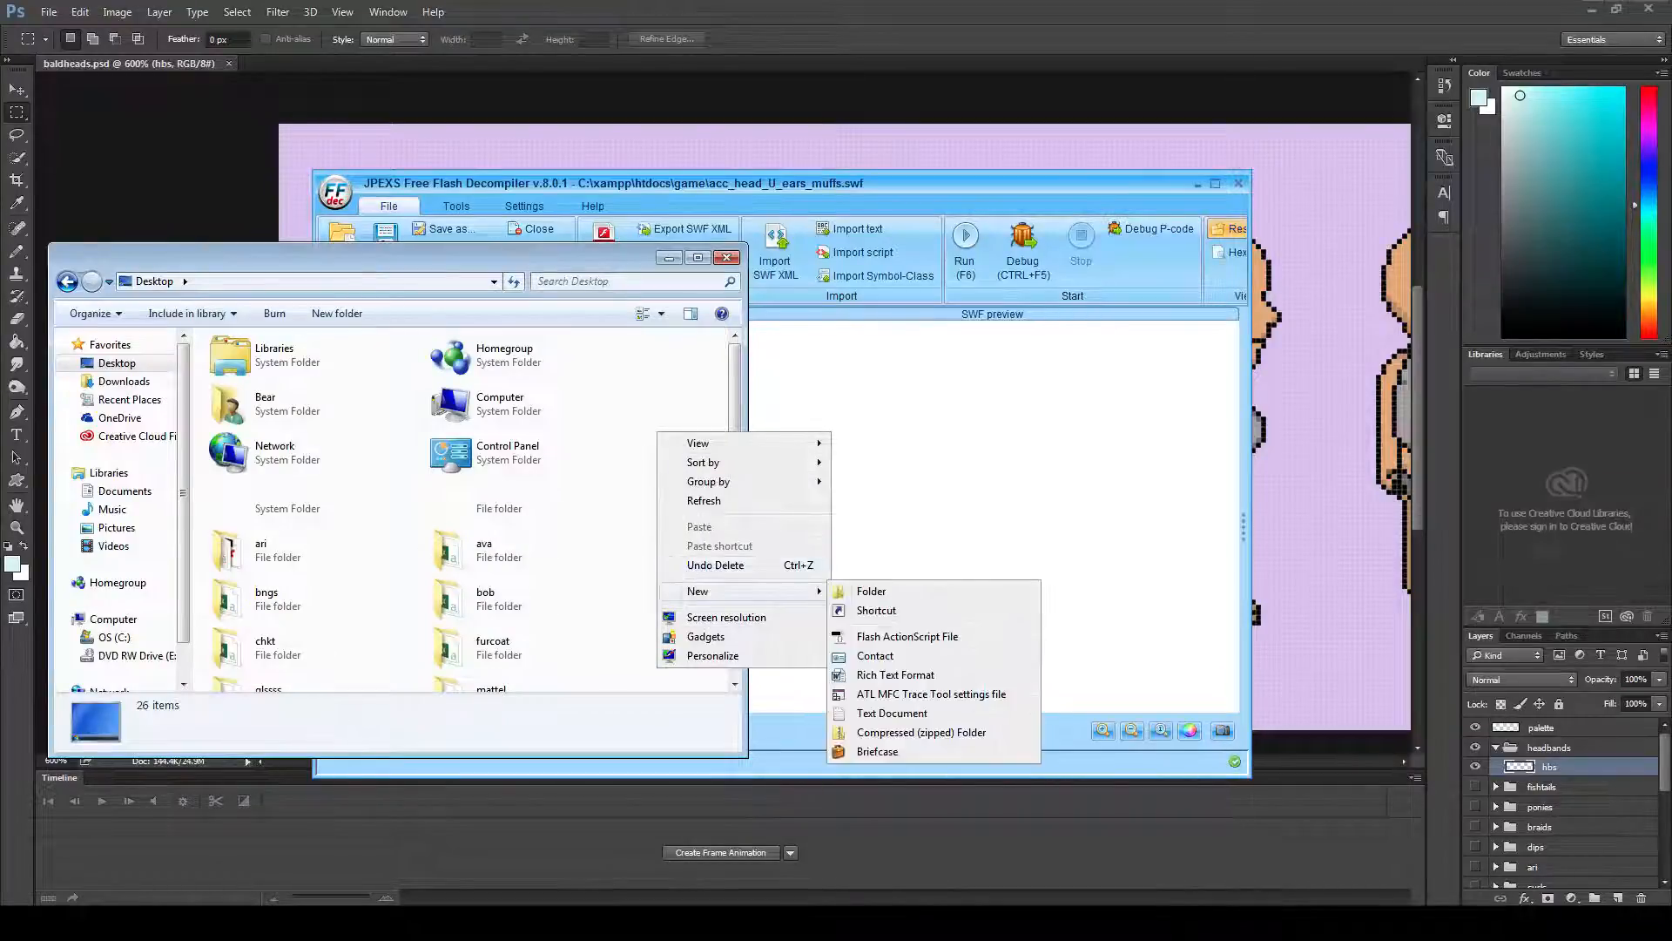
left_click(862, 586)
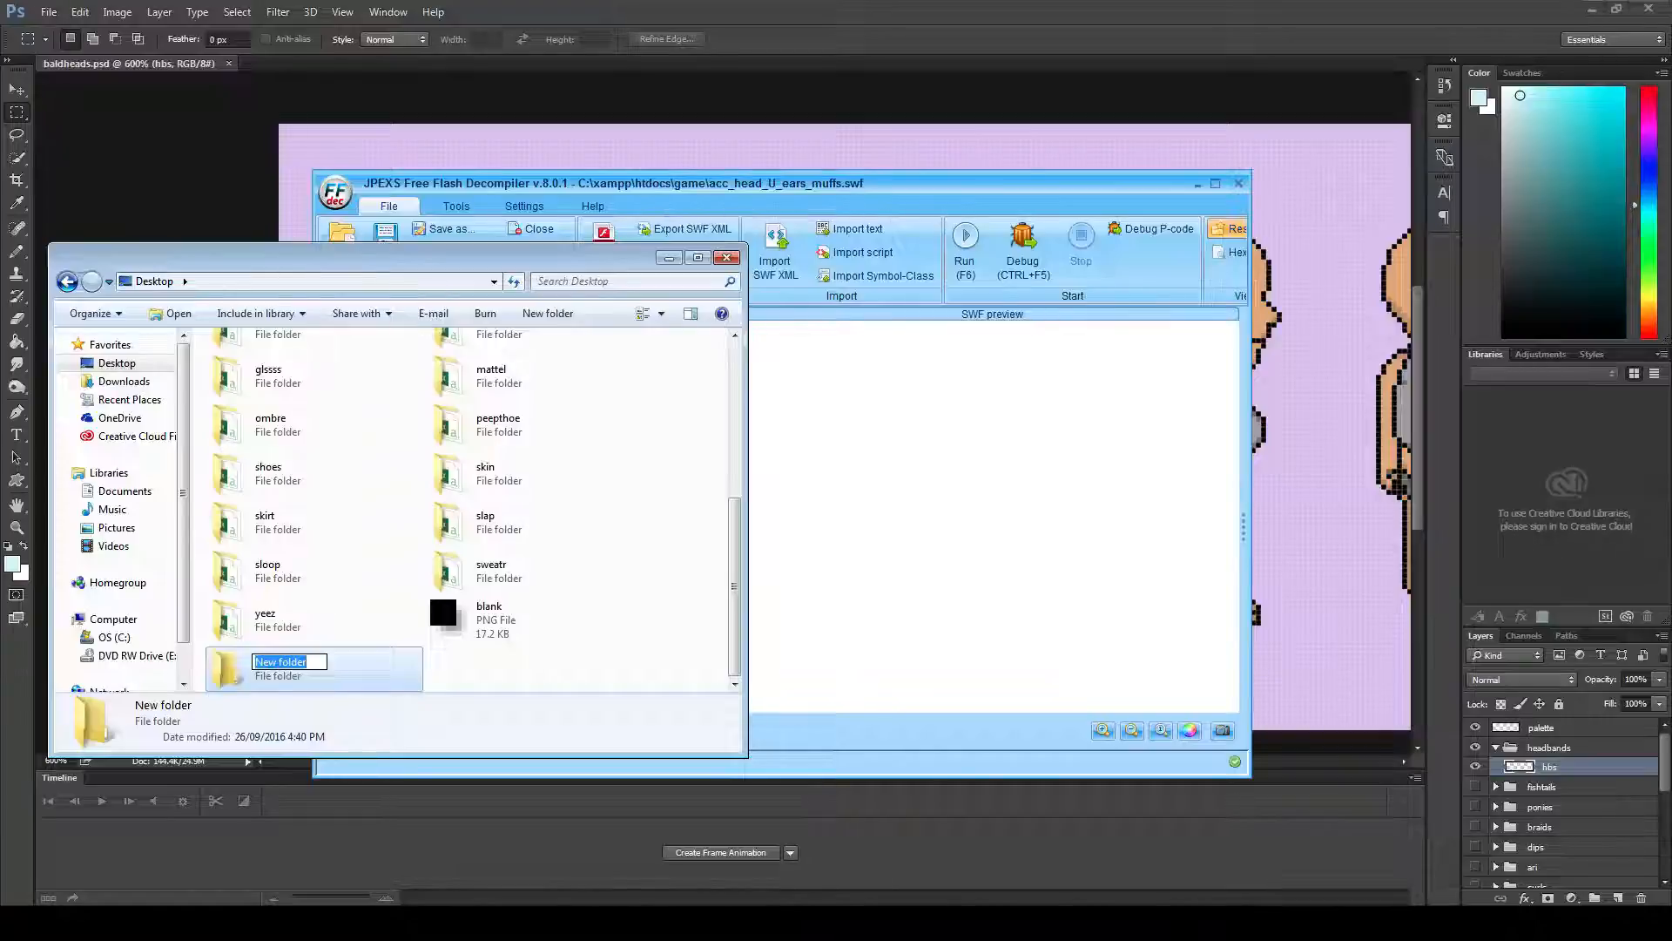
type("headba")
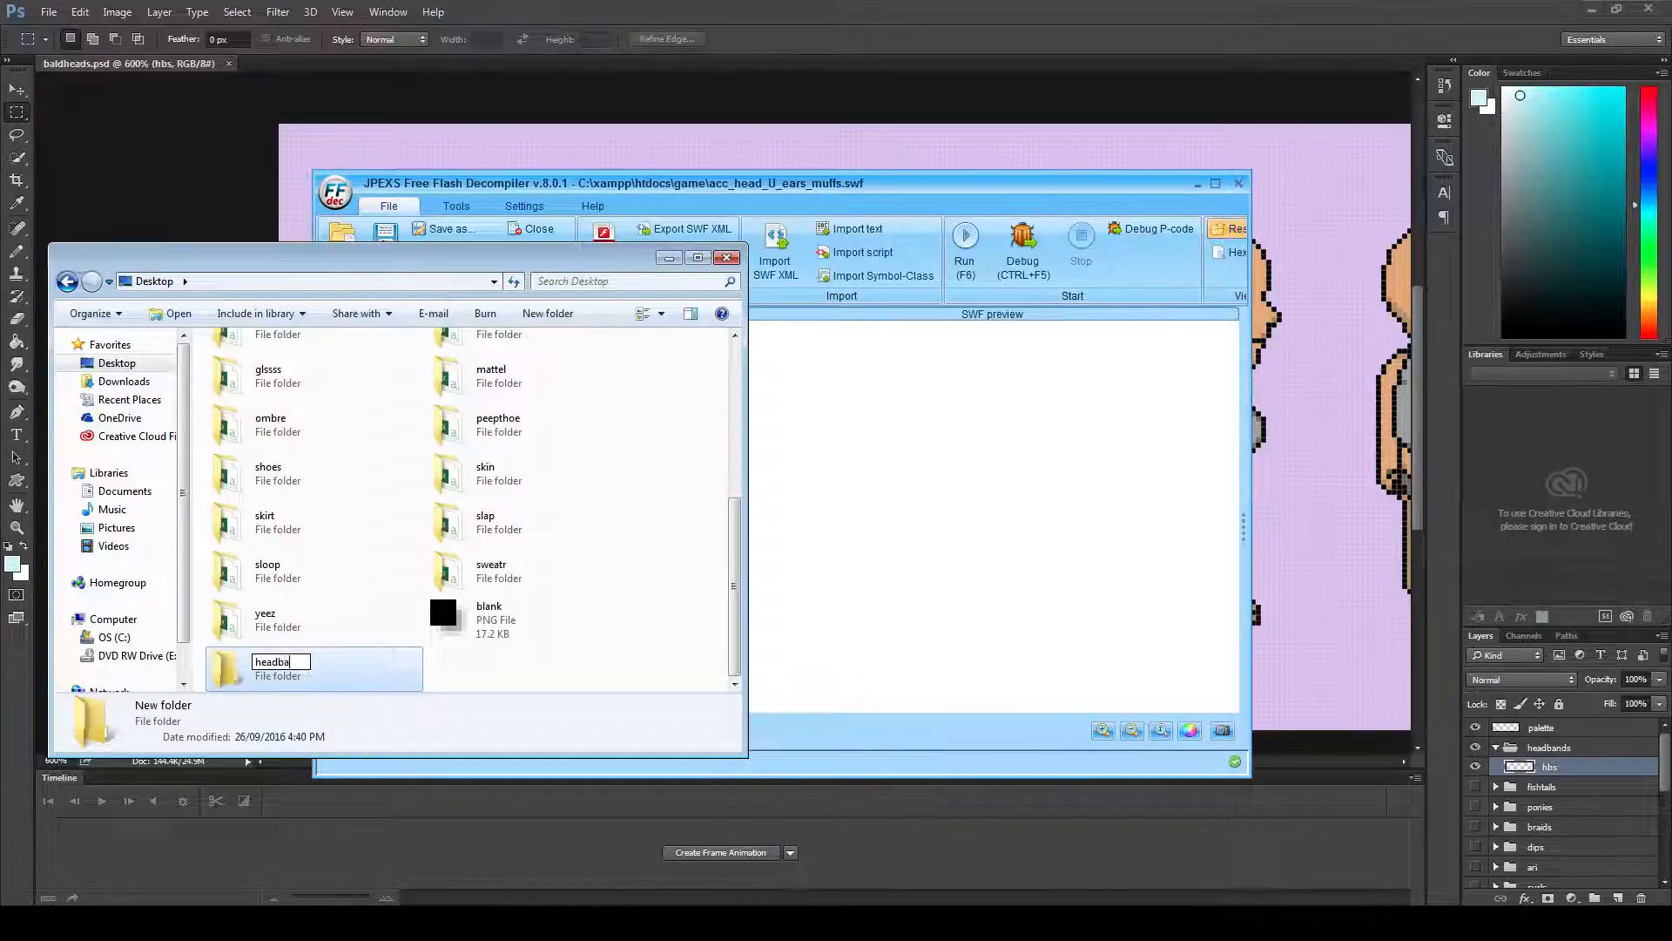
type("nd")
key("Return")
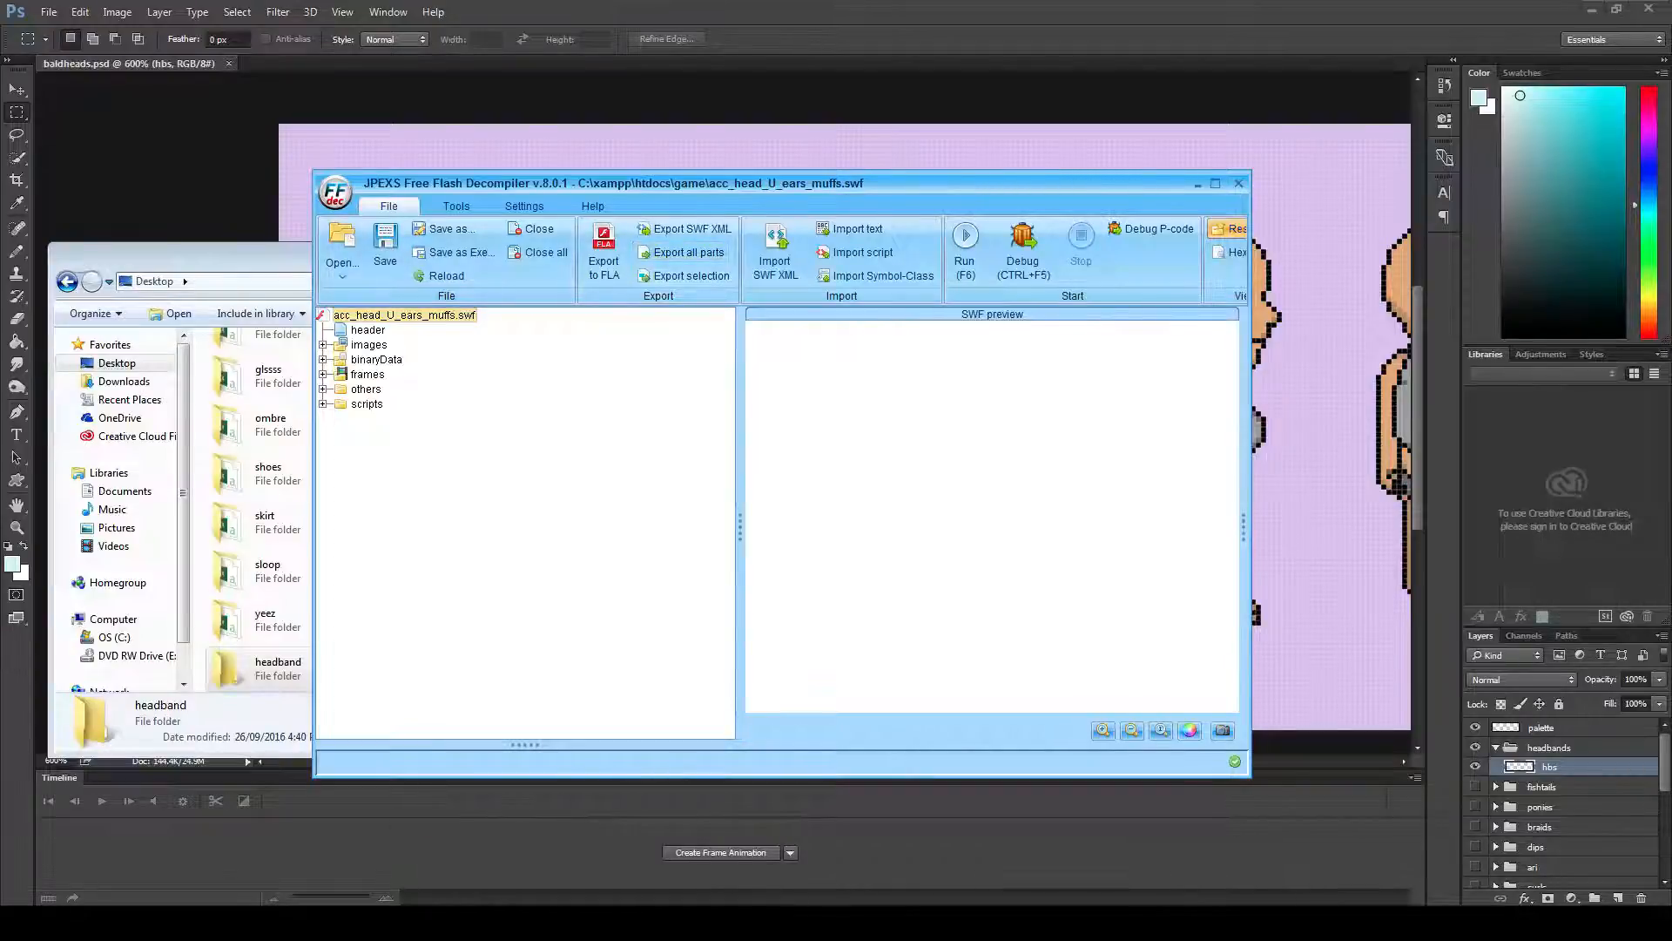
- Look through the resource categories of acc_head_U_ears_muffs.swf from header to scripts and go back to its images
key("Down")
key("Down")
key("Down")
key("Down")
key("Down")
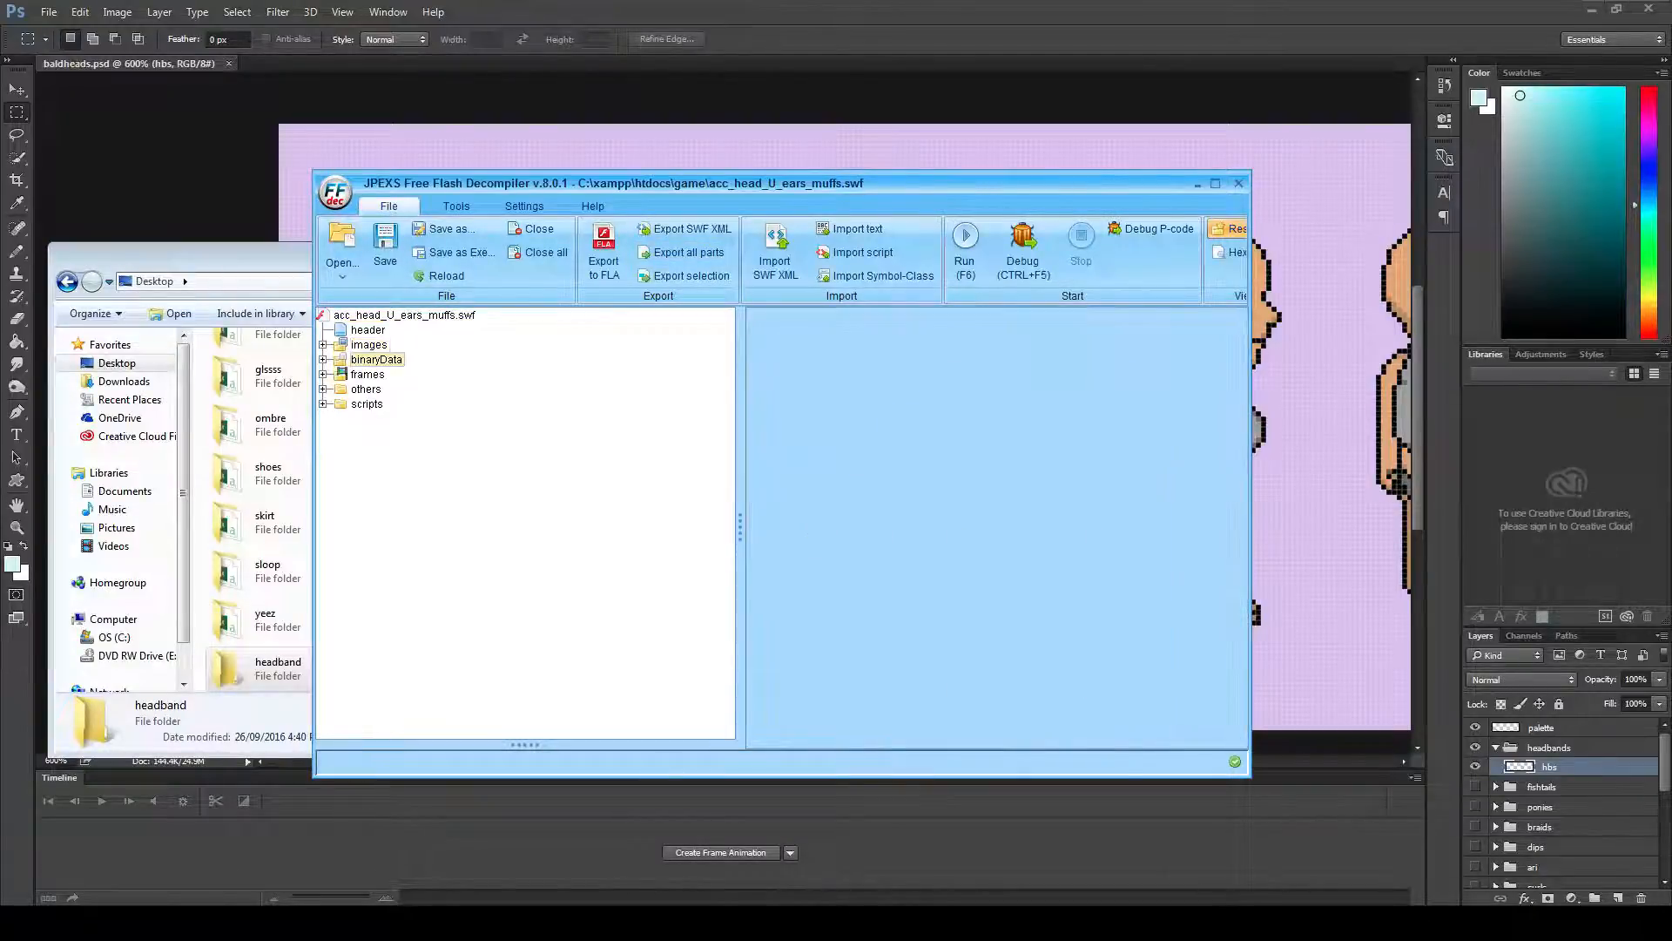
key("Down")
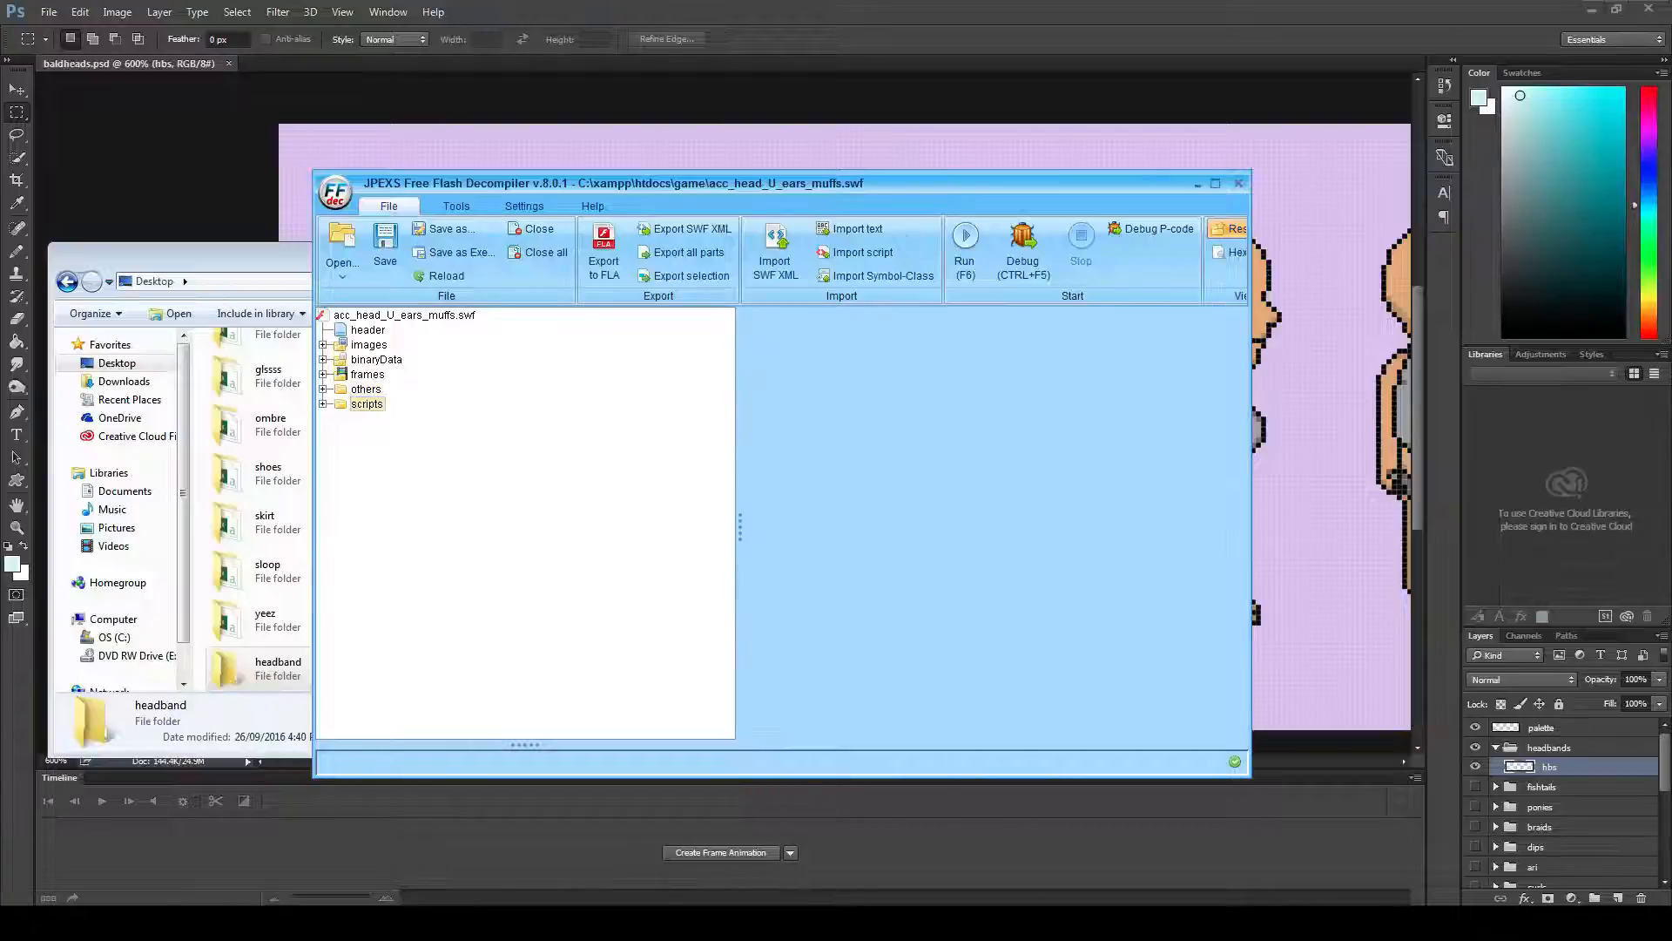
key("Up")
key("Up")
key("Up")
key("Up")
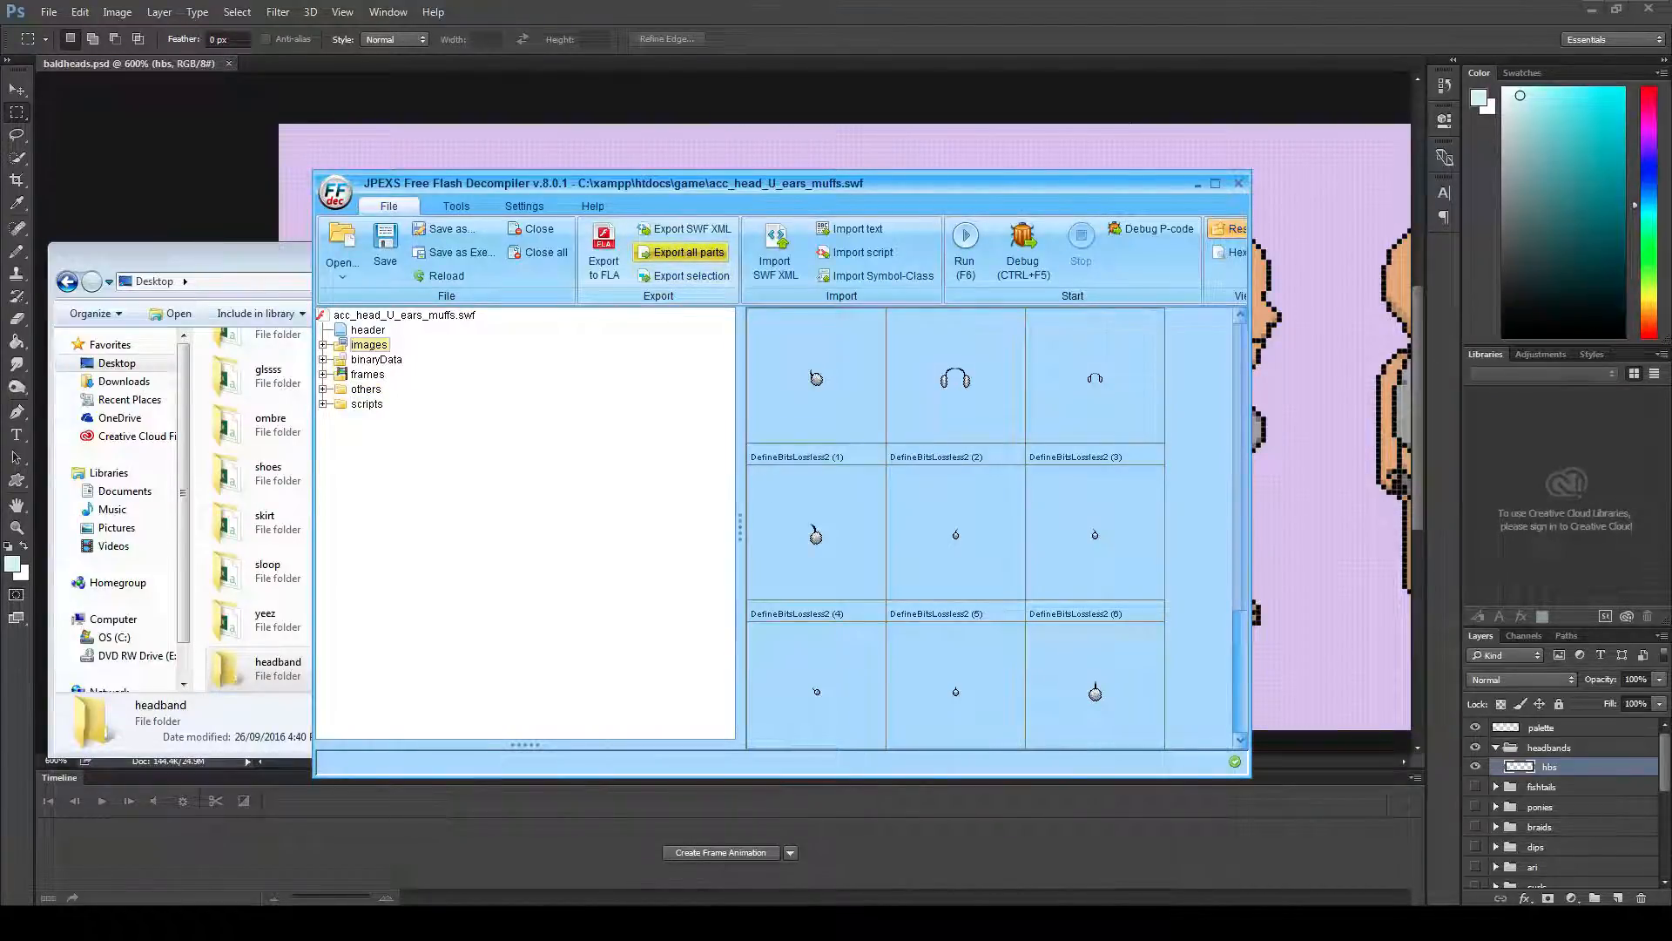
- Export all parts of the earmuffs SWF with the preset formats at 100% zoom into the Desktop's headband folder
left_click(688, 251)
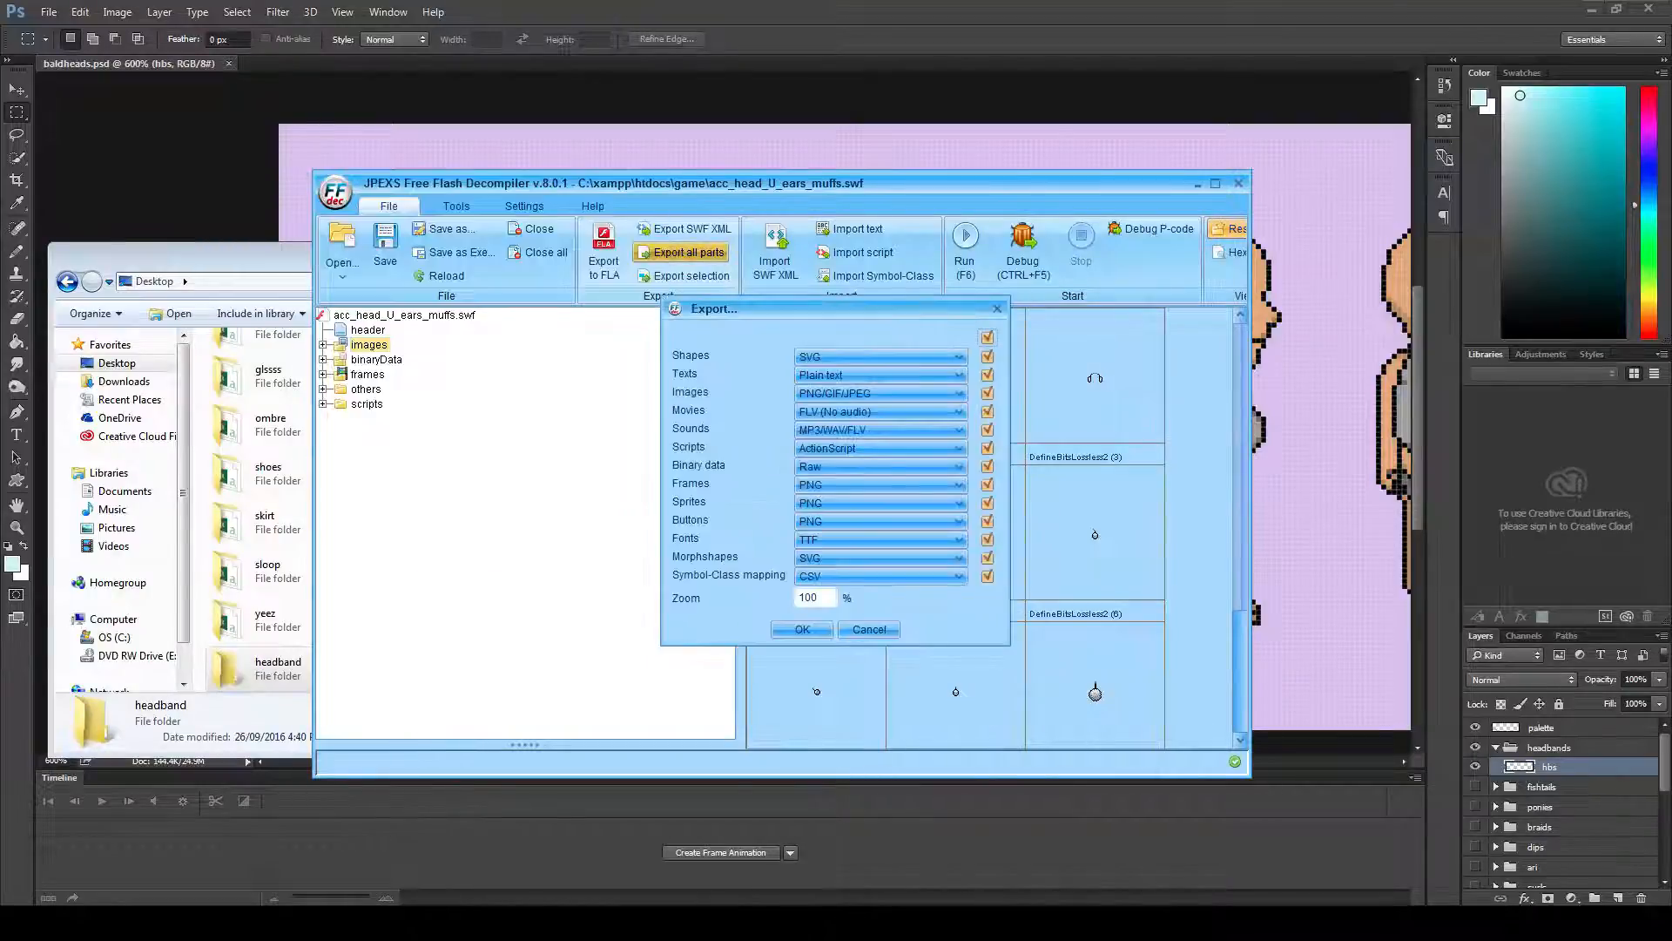
key("Return")
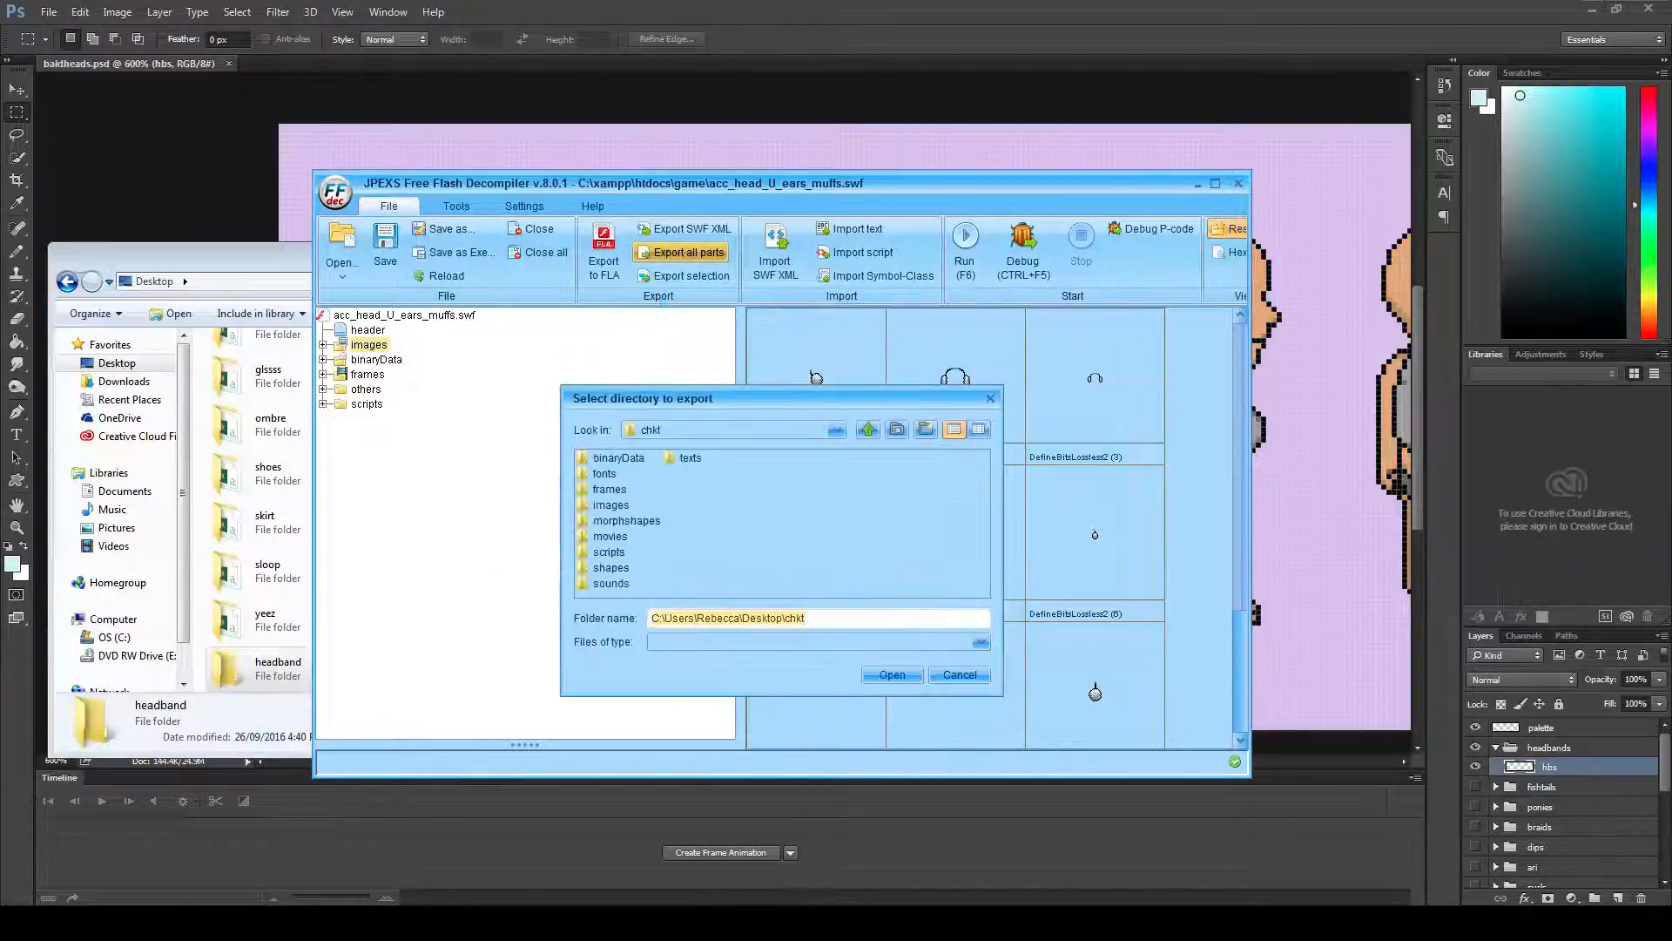
left_click(867, 428)
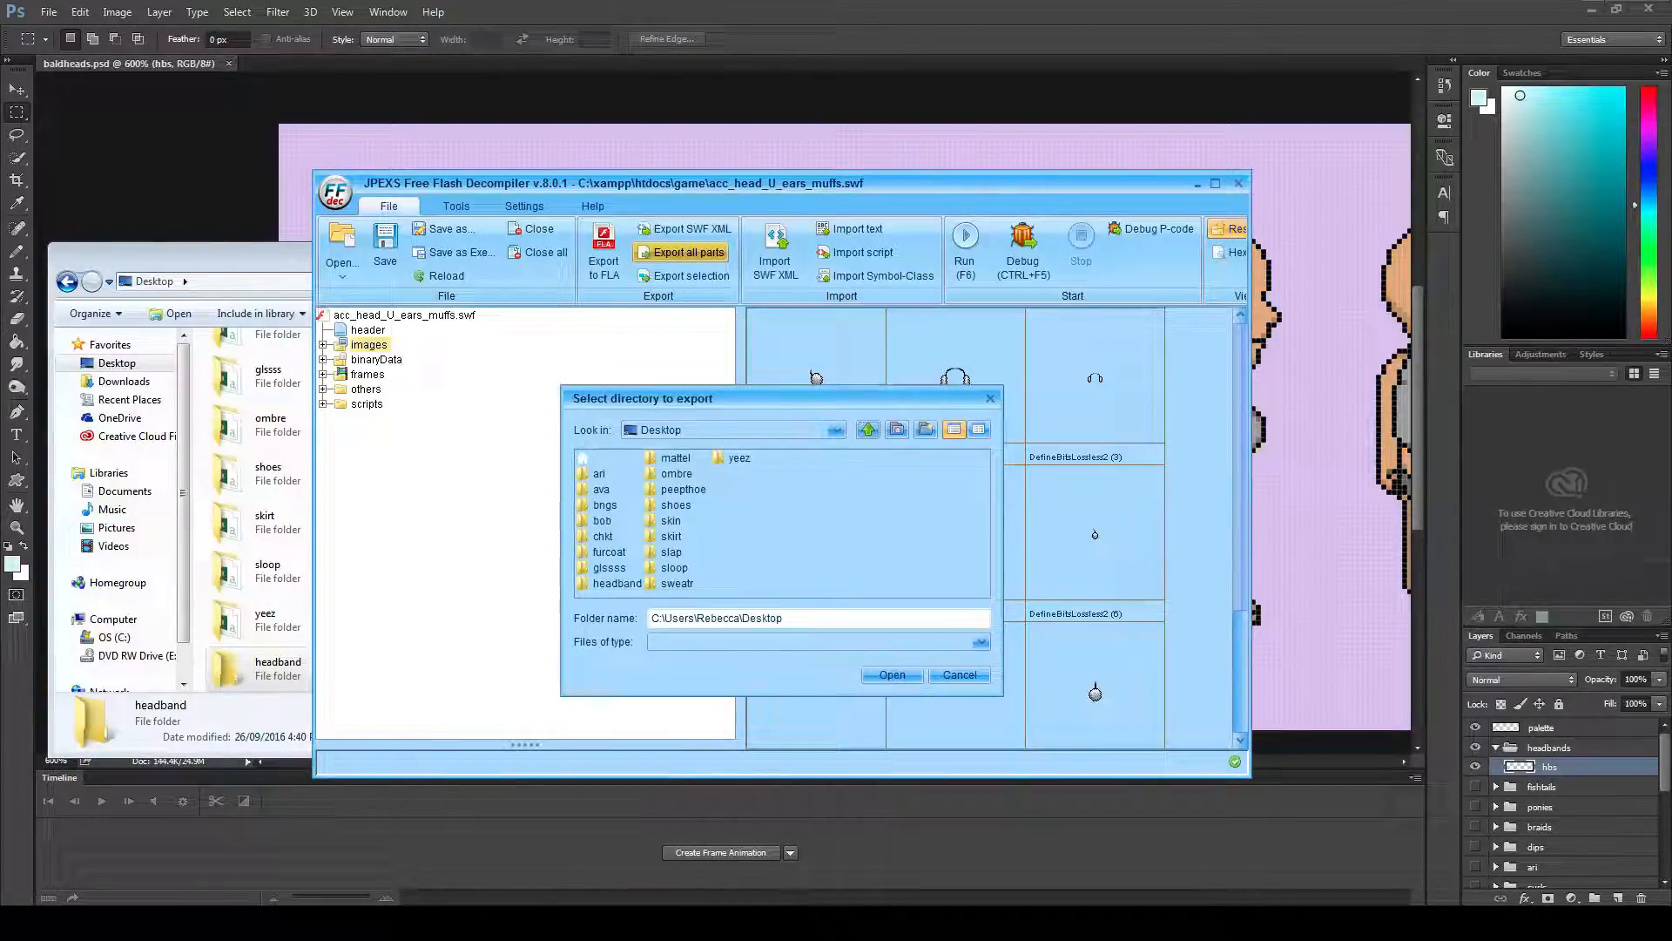
double_click(615, 582)
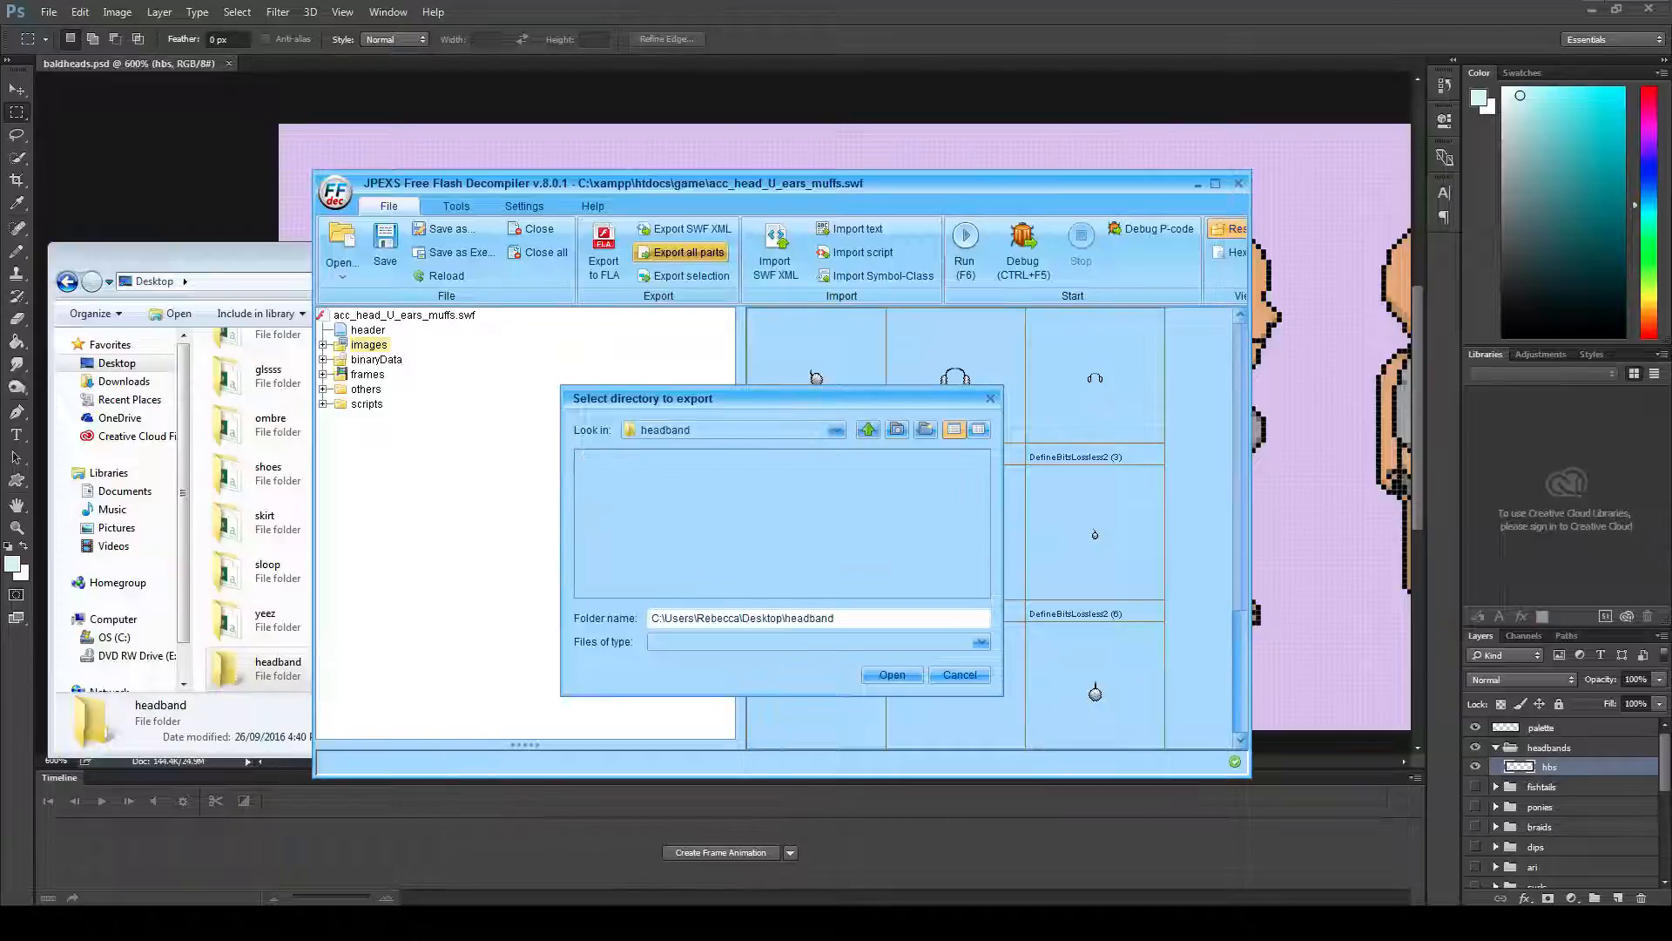
left_click(892, 674)
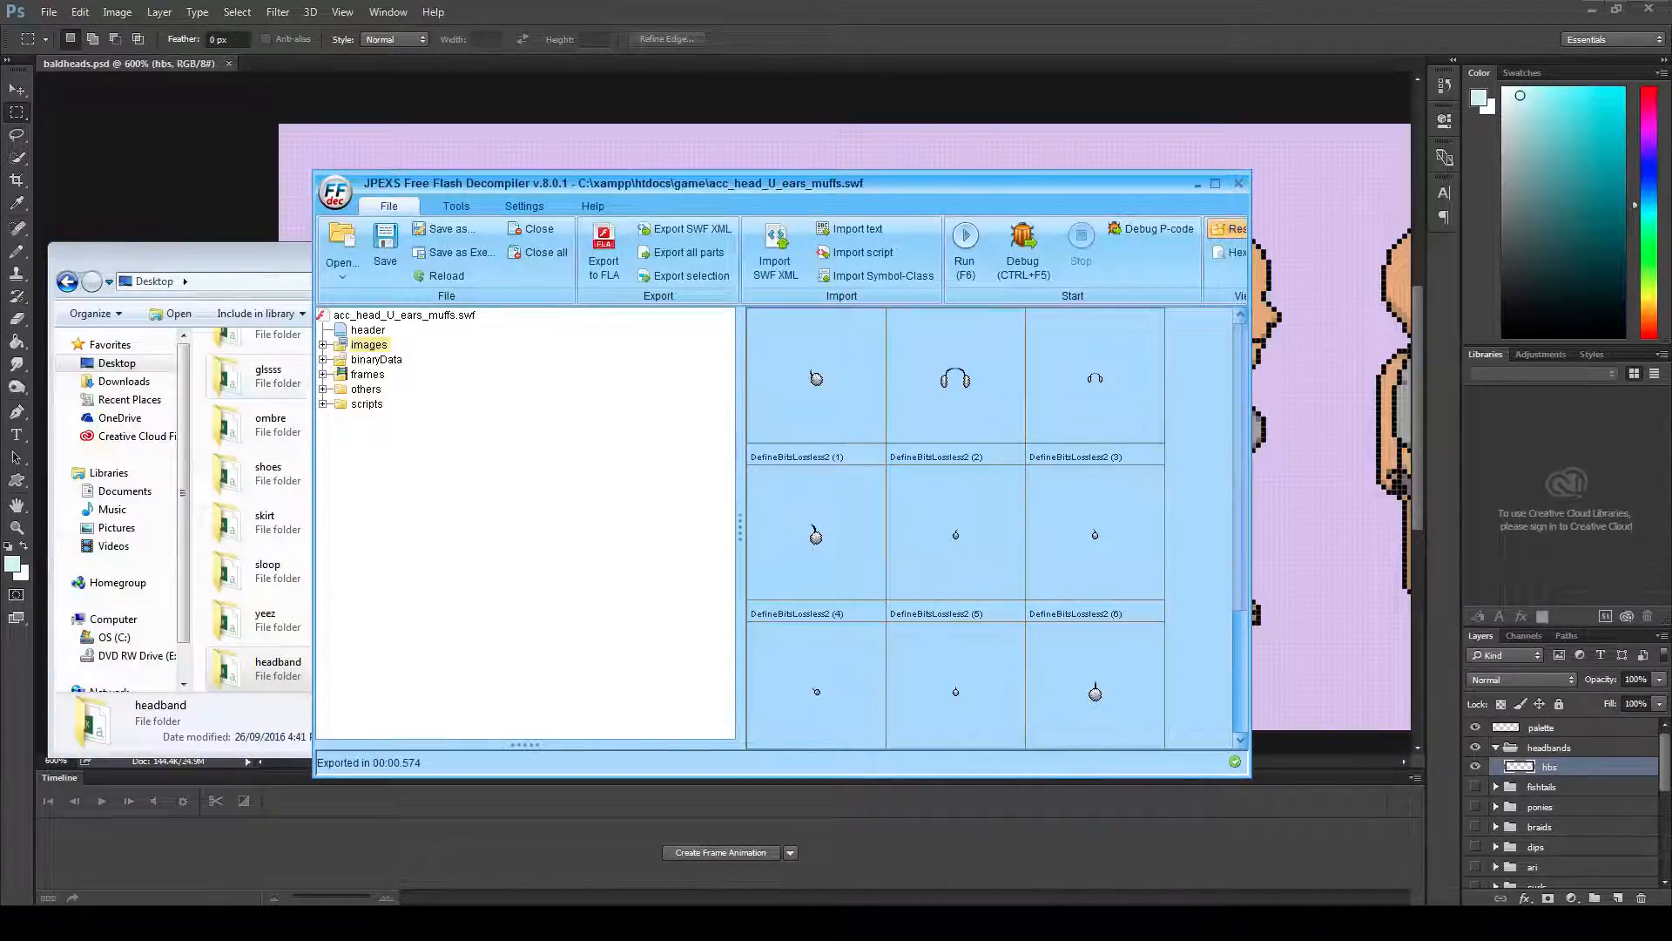
- Switch to the file explorer and open the images subfolder of the exported headband folder
key("alt+Tab")
key("Return")
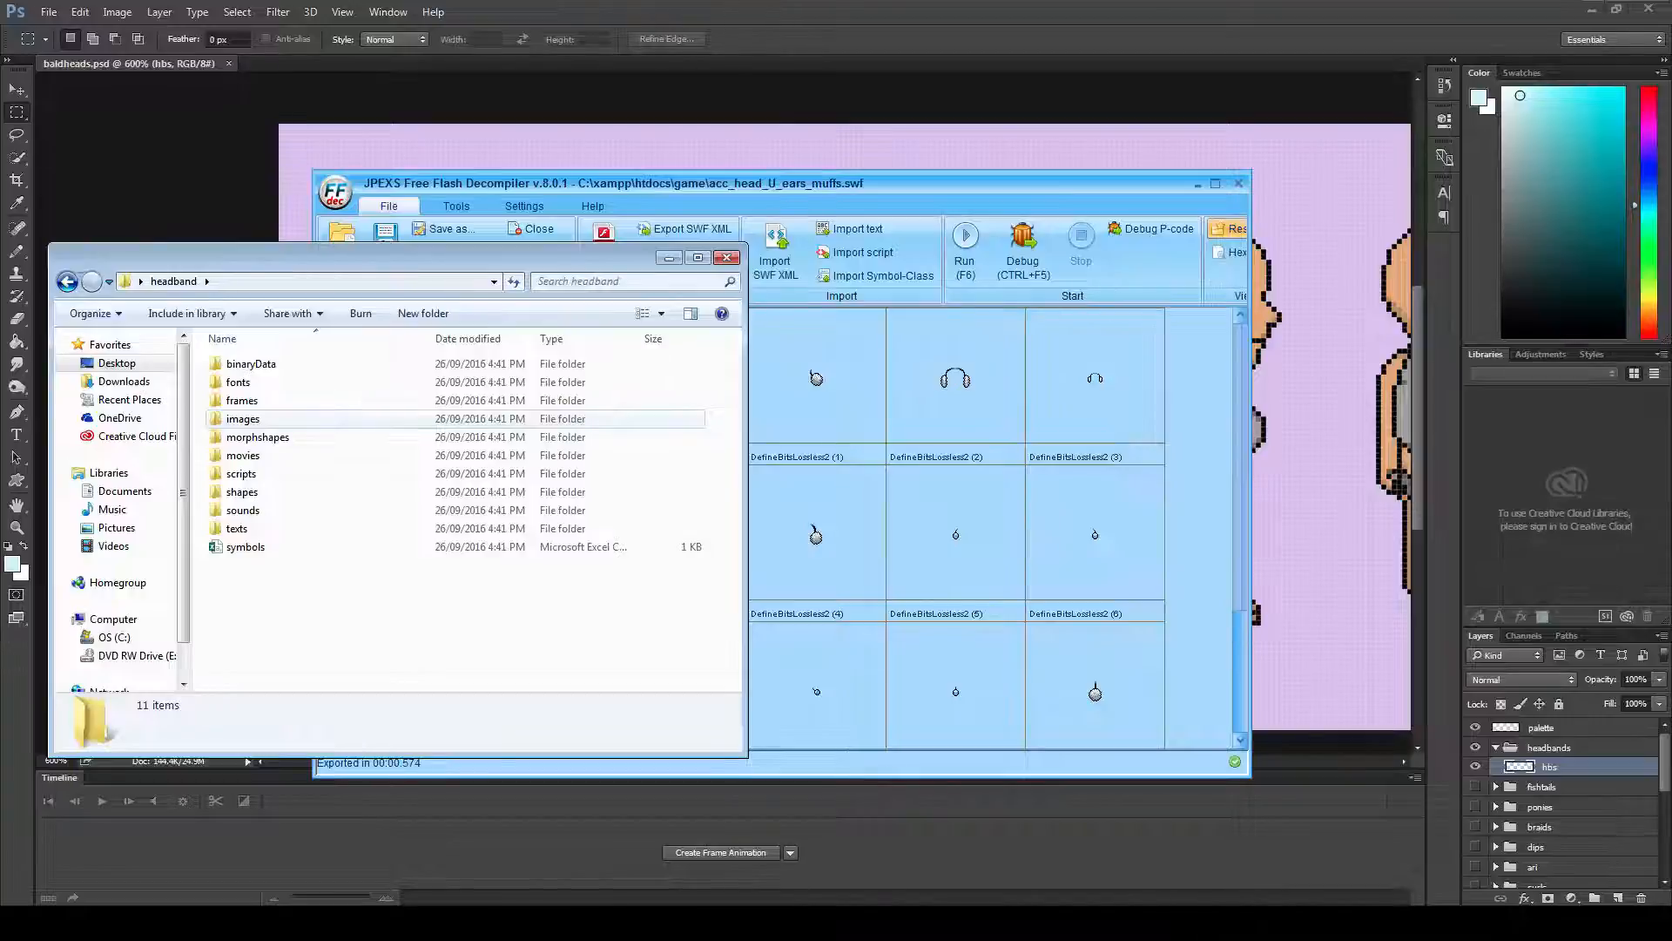
left_click(242, 419)
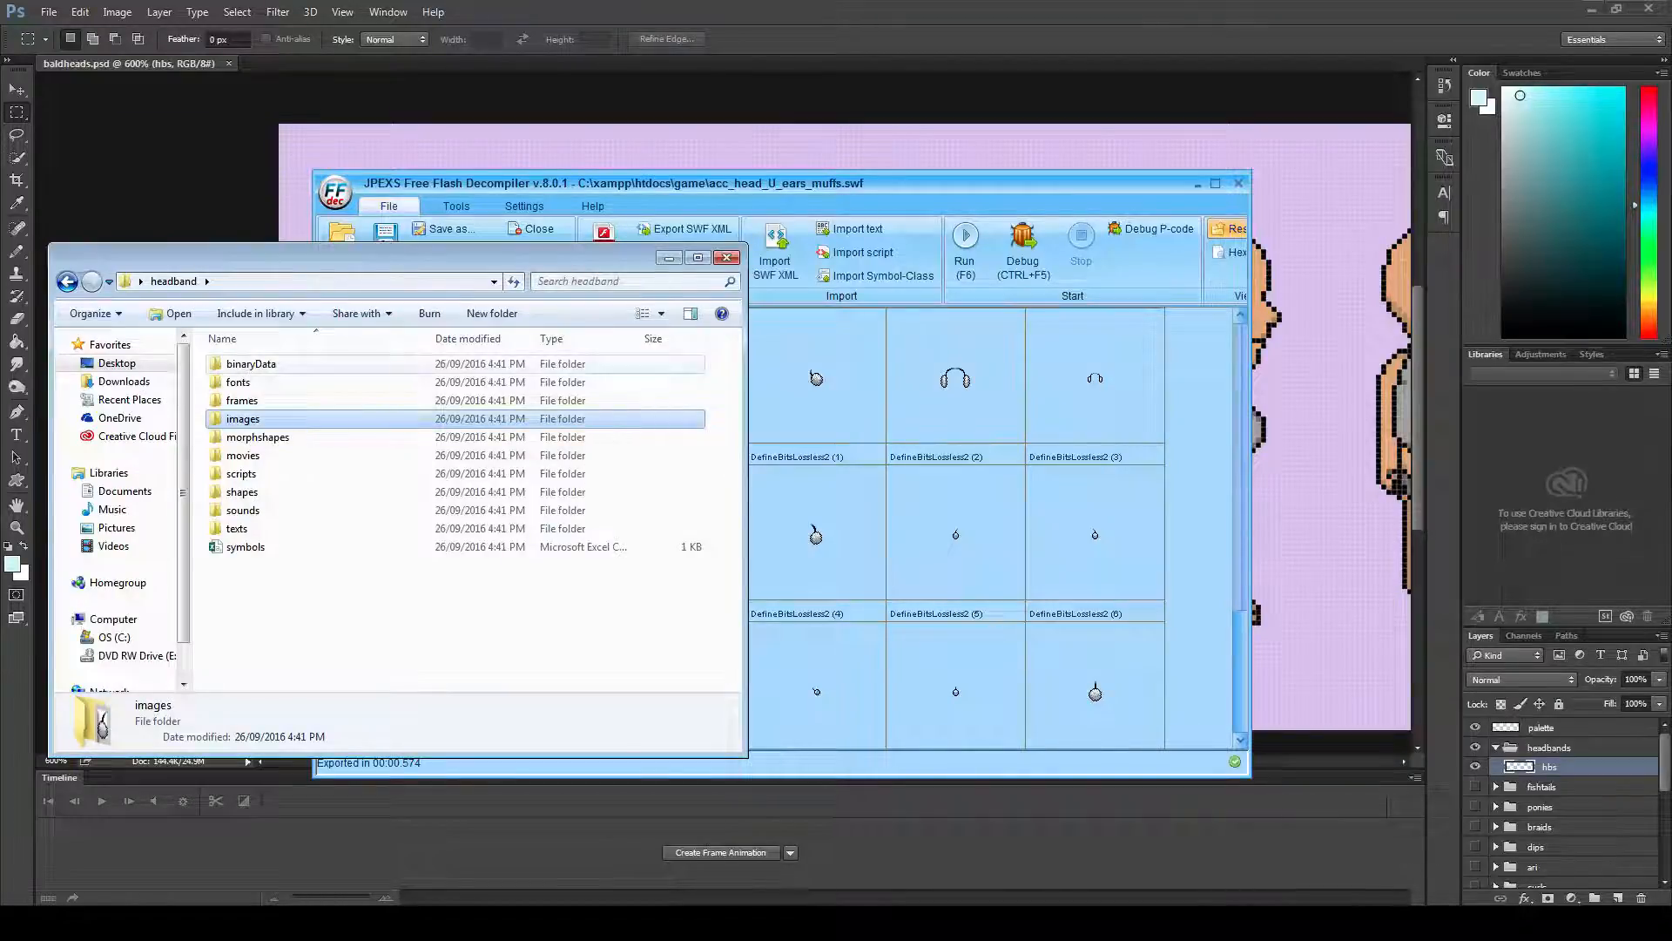
left_click(251, 363)
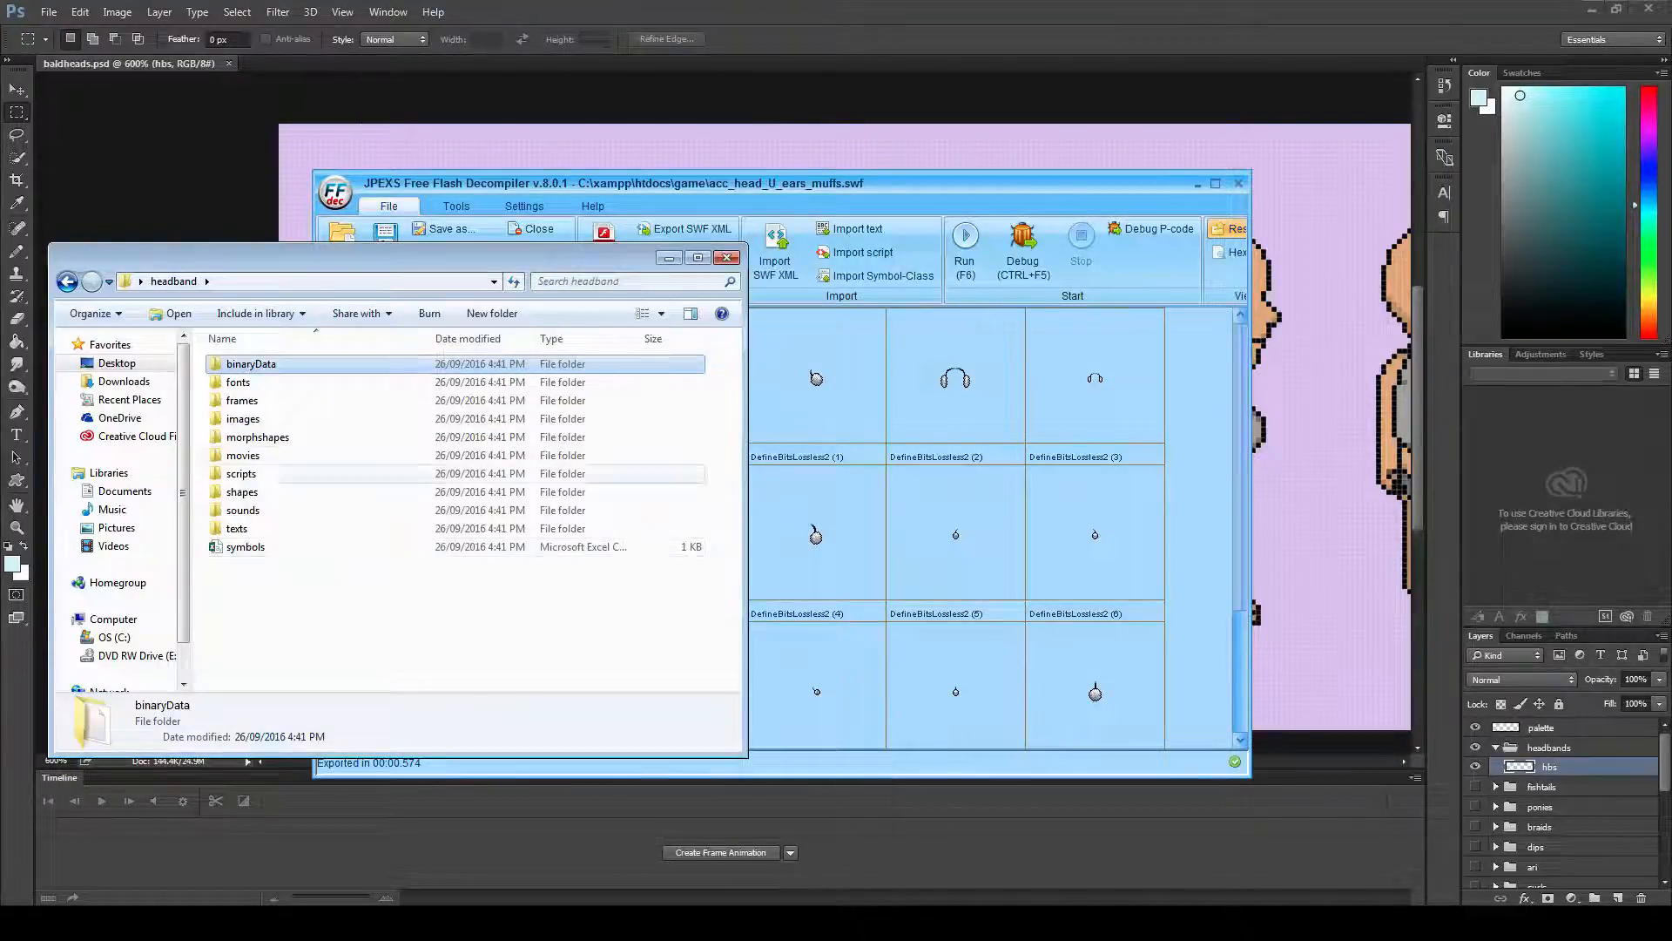
double_click(566, 419)
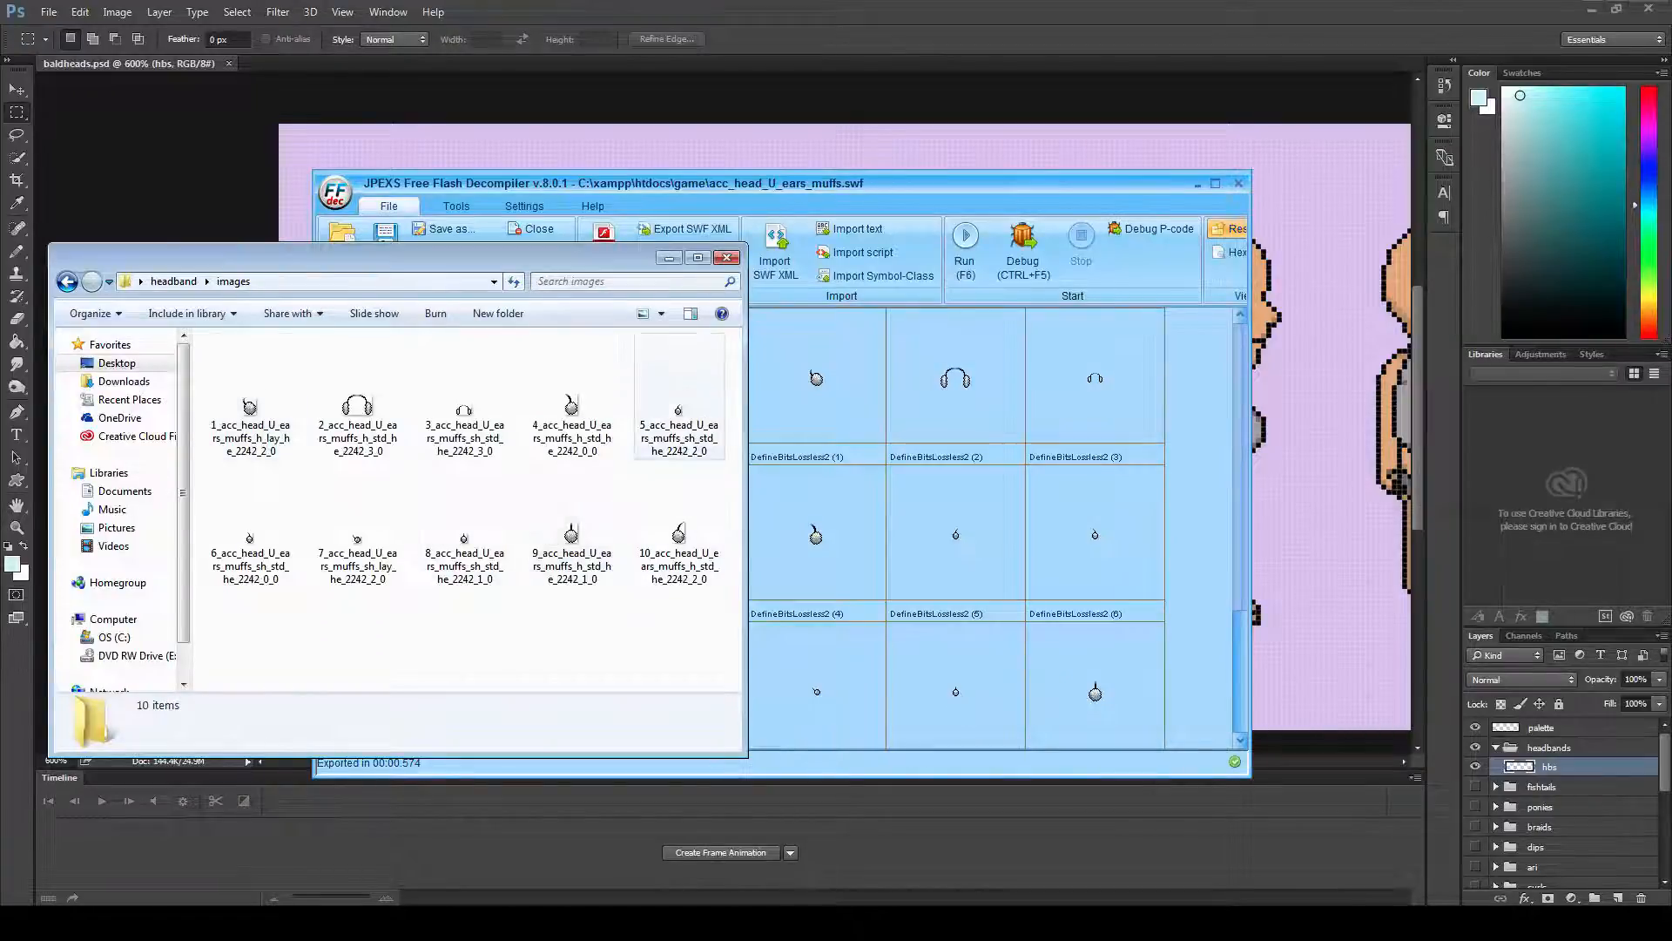
- Look inside the exported headband folder's binaryData subfolder for the manifest file and return to the images subfolder
key("BackSpace")
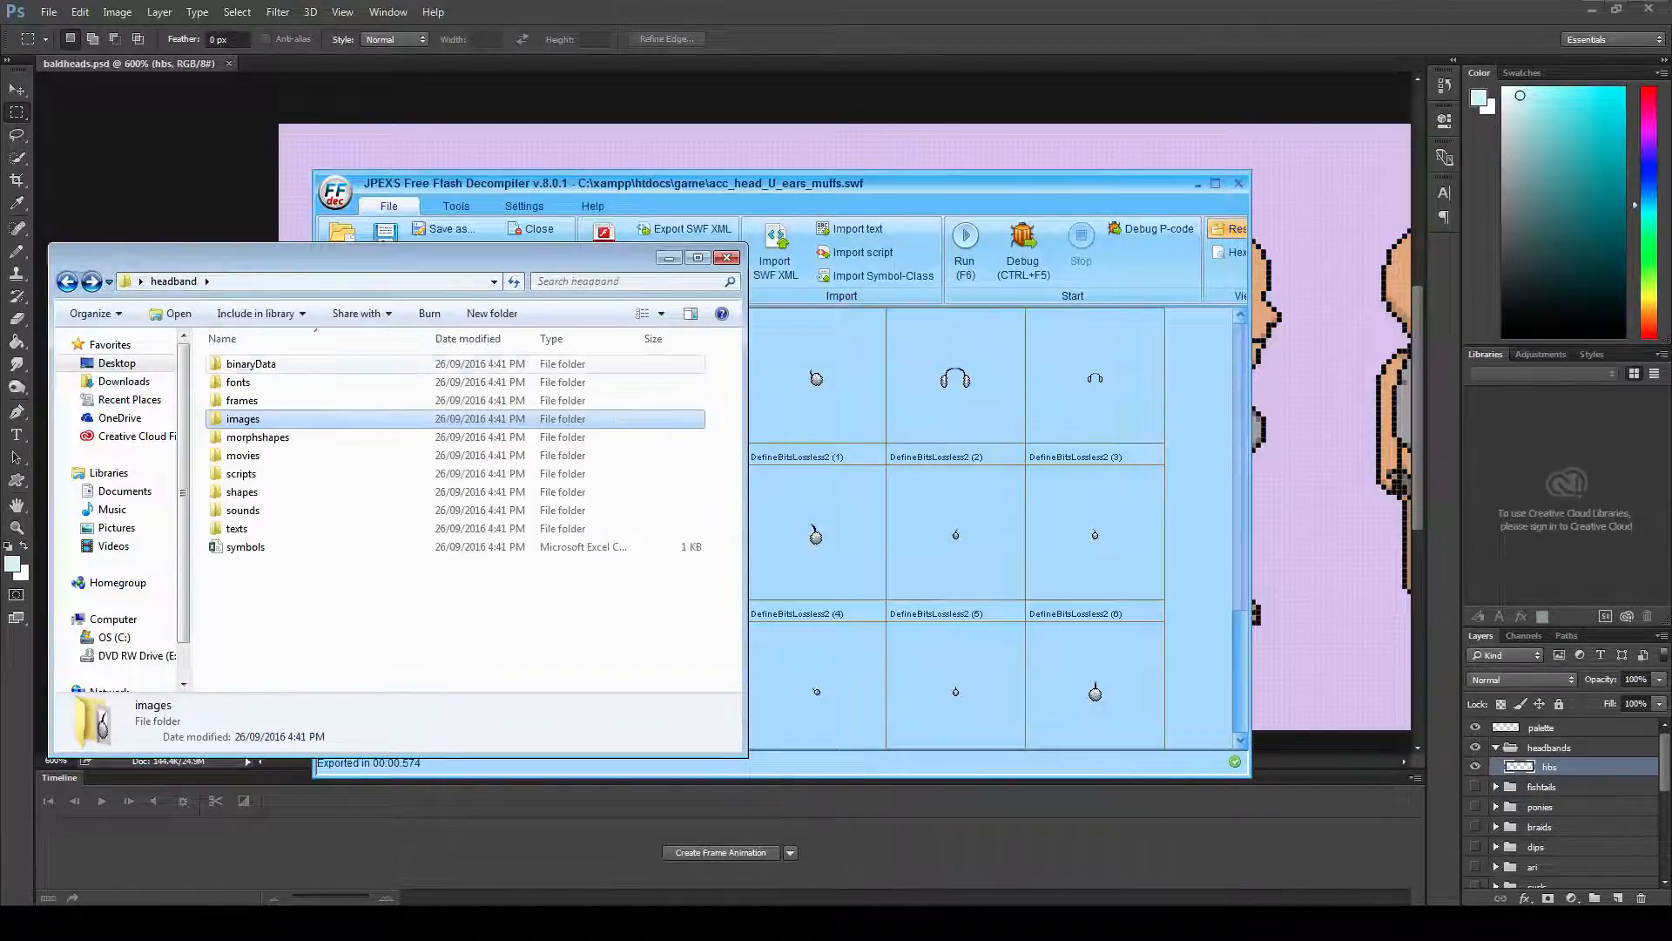
double_click(251, 363)
left_click(317, 363)
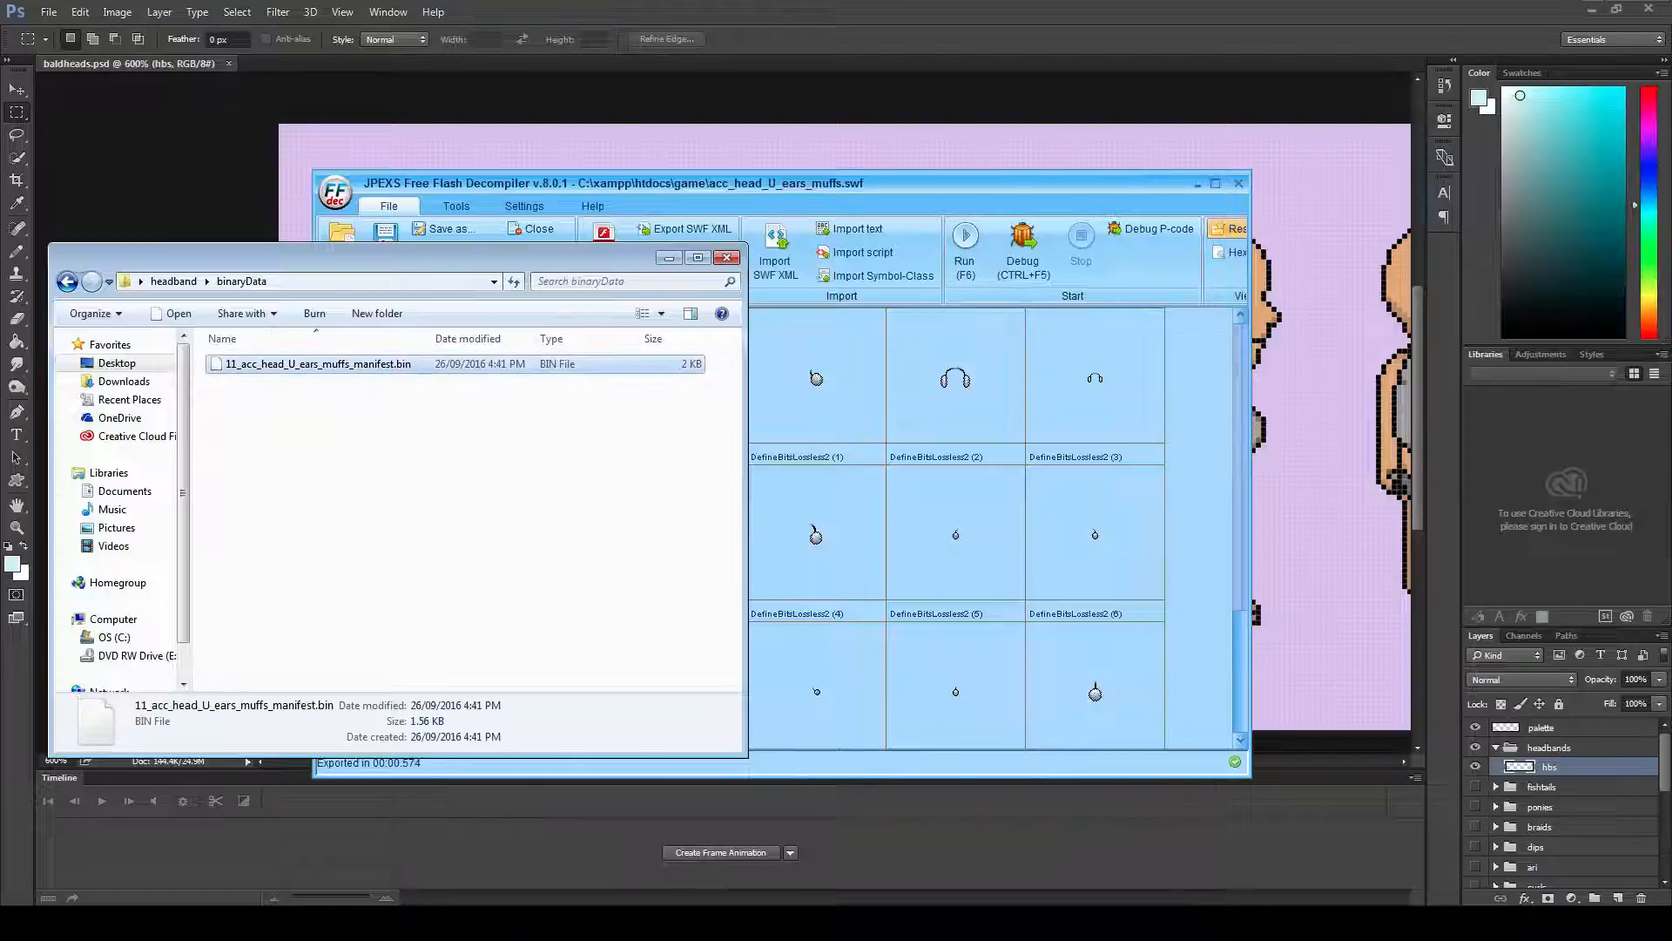
right_click(279, 361)
left_click(244, 453)
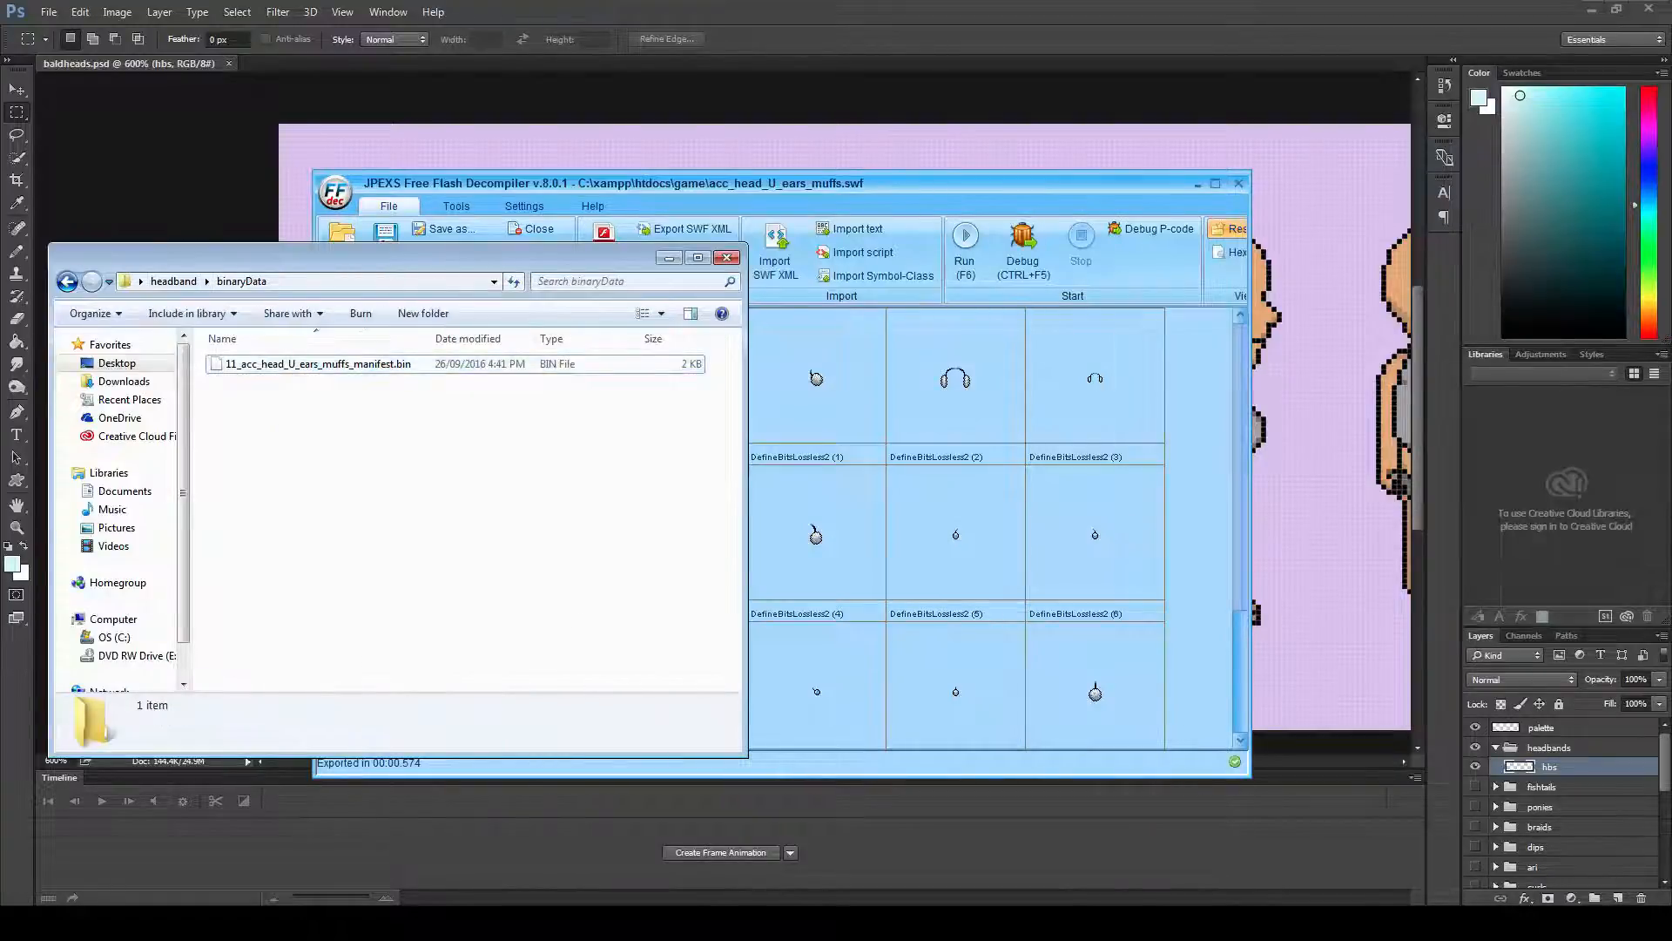
key("BackSpace")
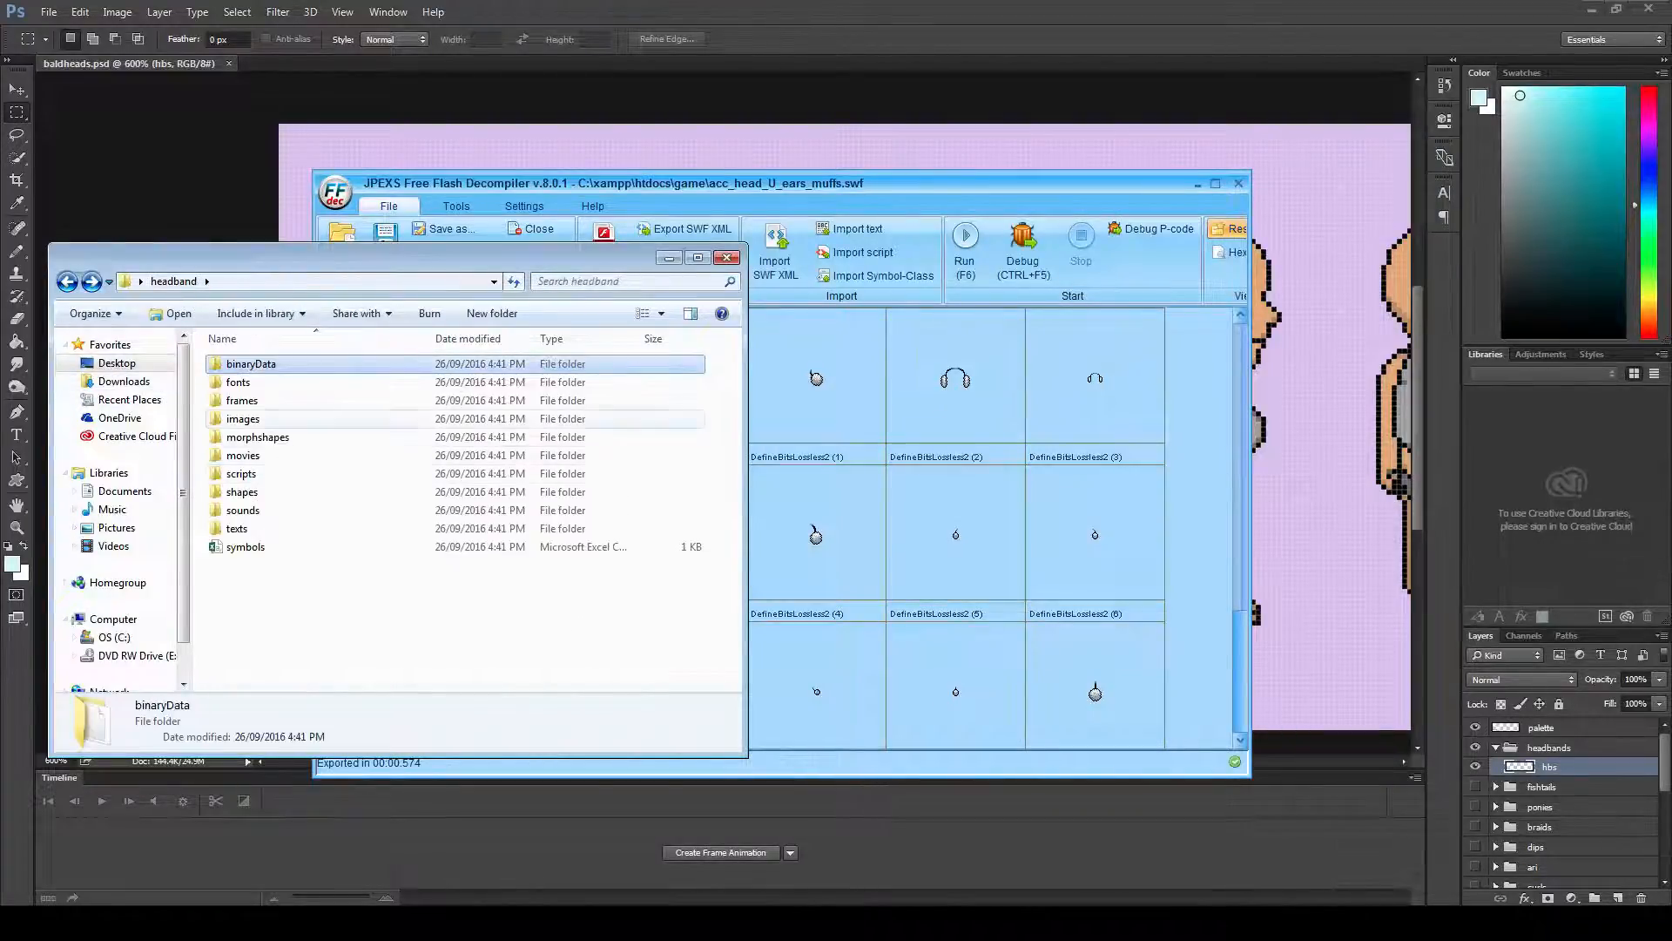
double_click(243, 419)
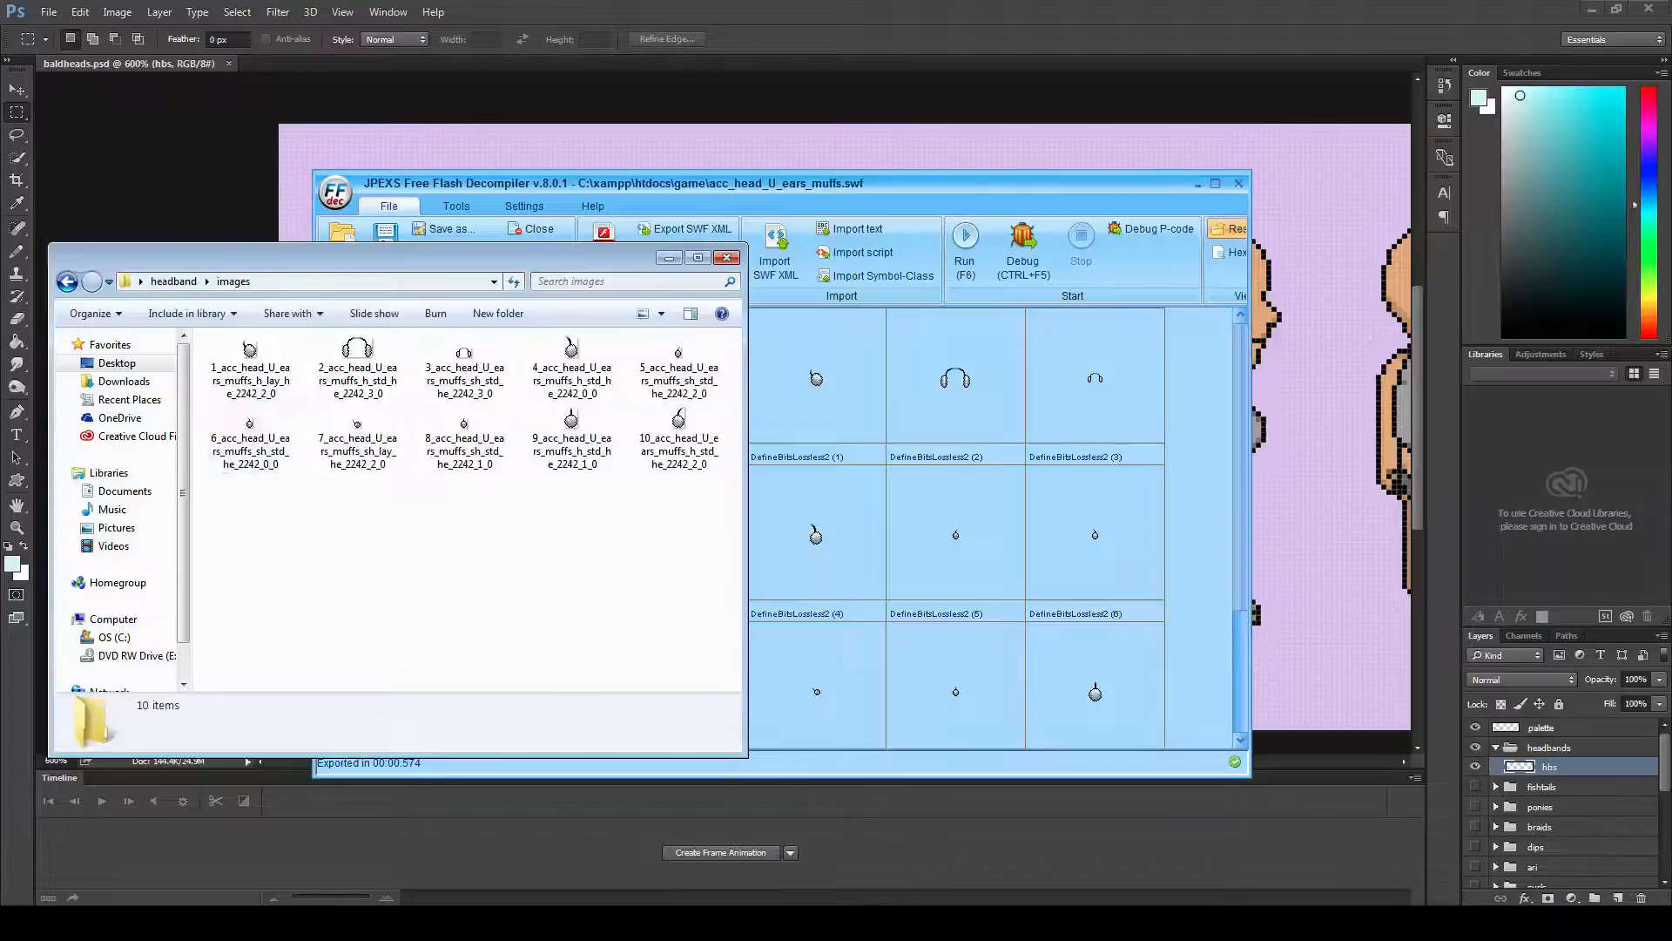
- Switch to Photoshop and open 10_acc_head_U_ears_muffs_h_std_he_2242_2_0 from the images subfolder of the Desktop's headband folder
left_click(828, 23)
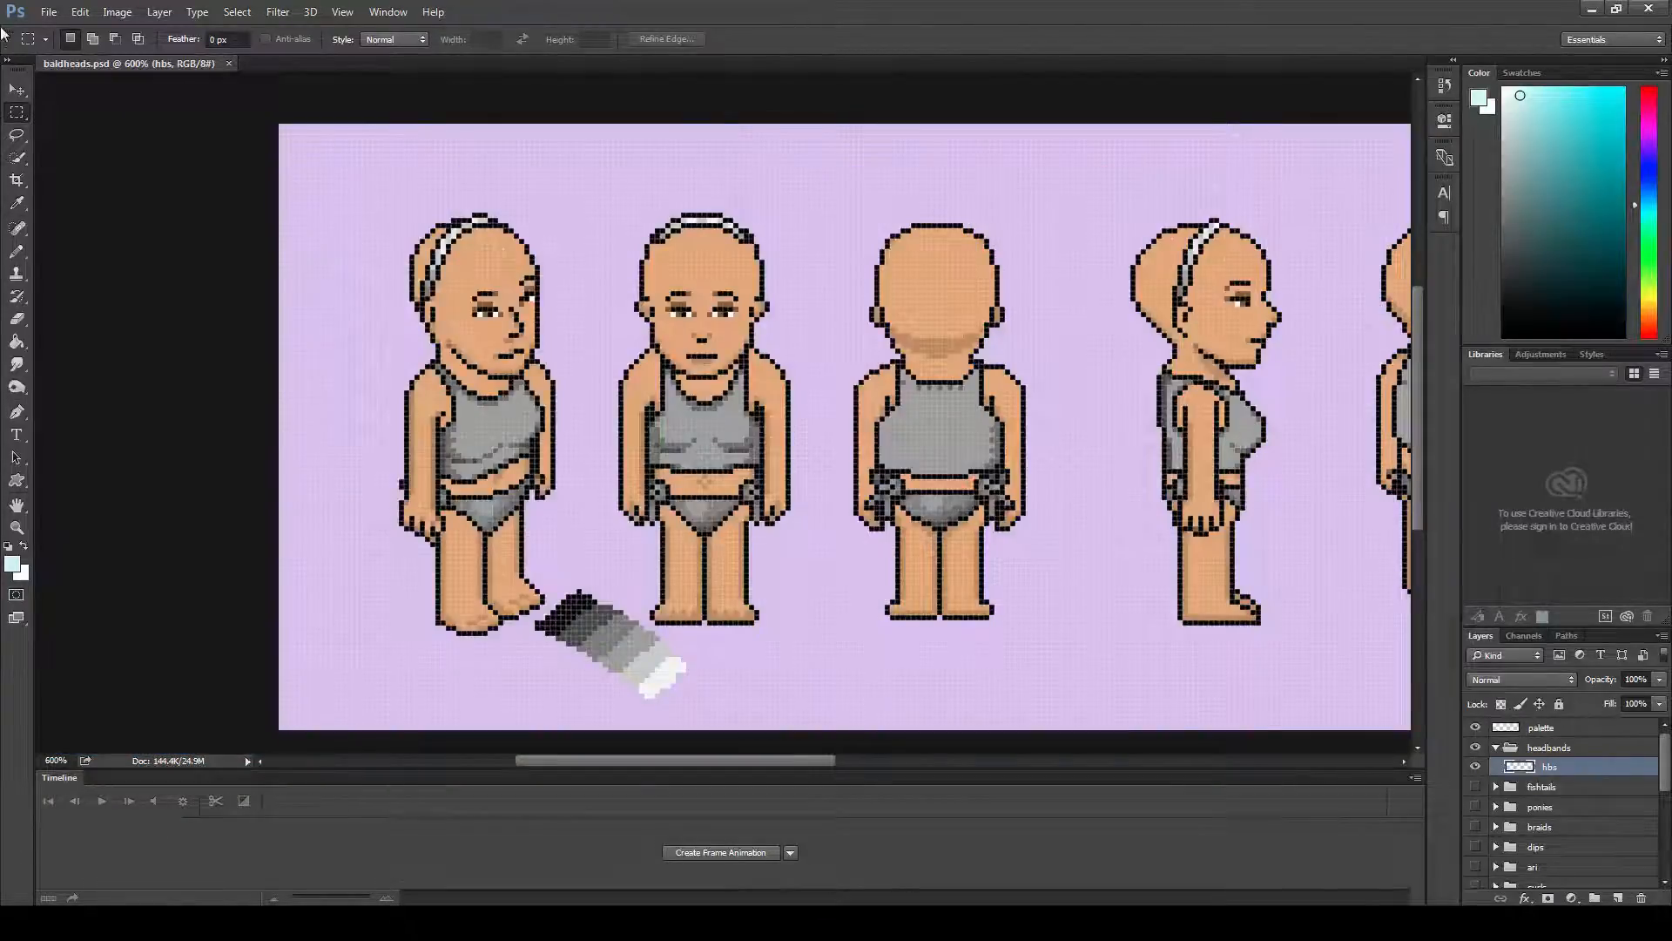
left_click(48, 11)
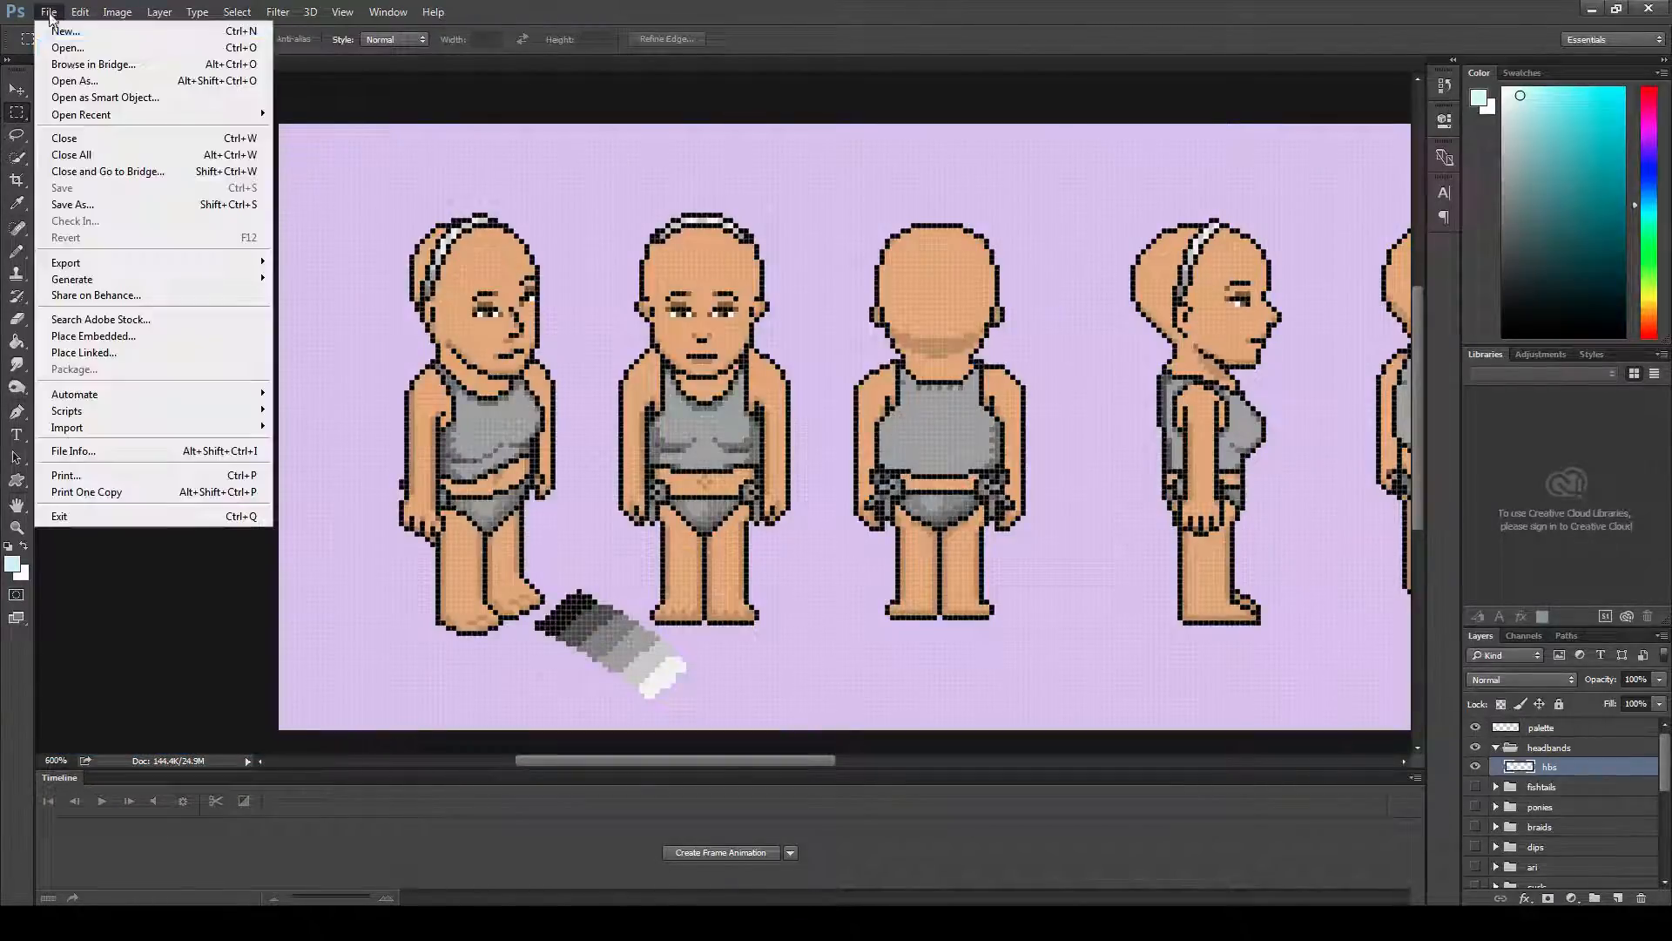
left_click(84, 55)
left_click(430, 272)
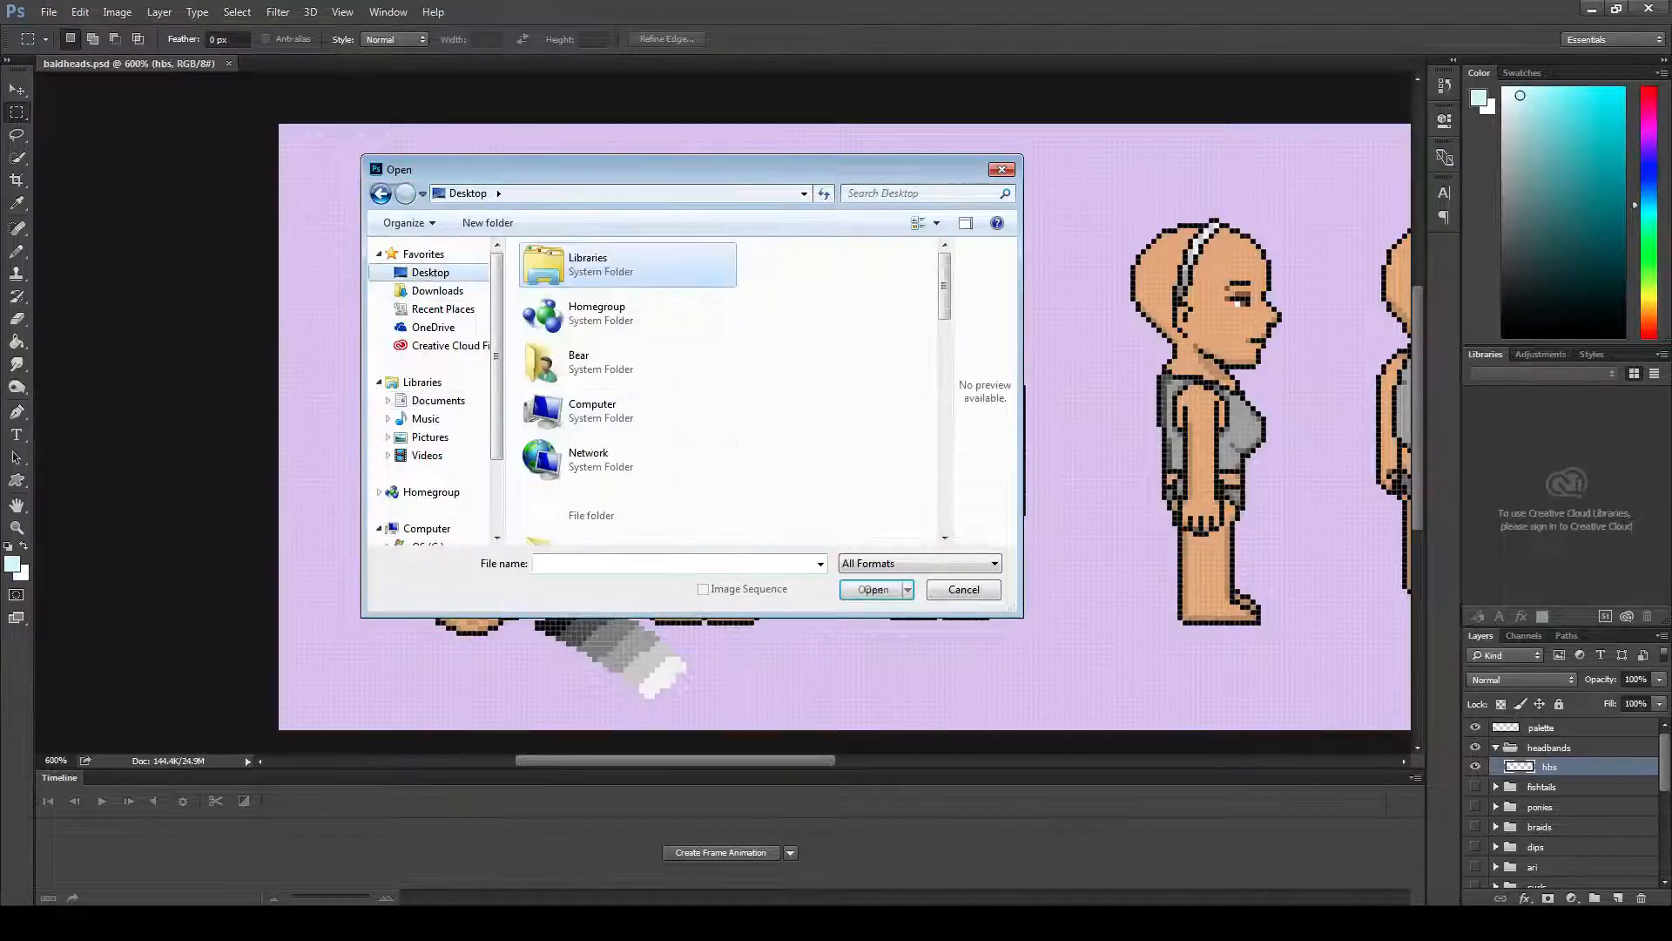
scroll(627, 392, "down", 10)
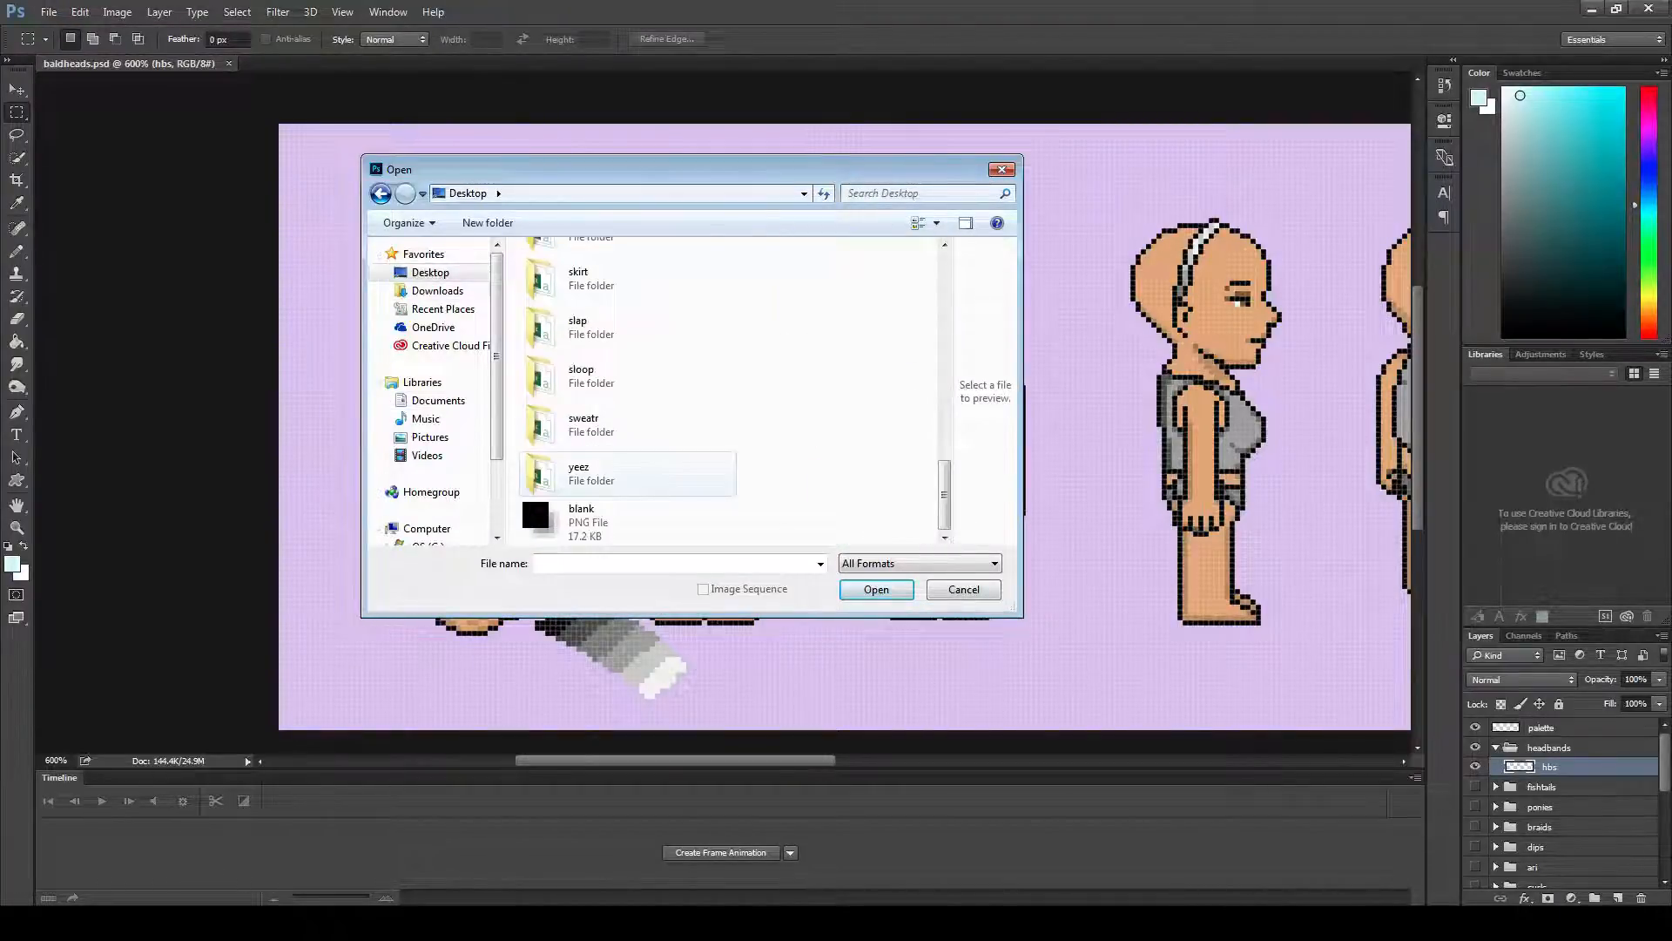
scroll(627, 392, "up", 5)
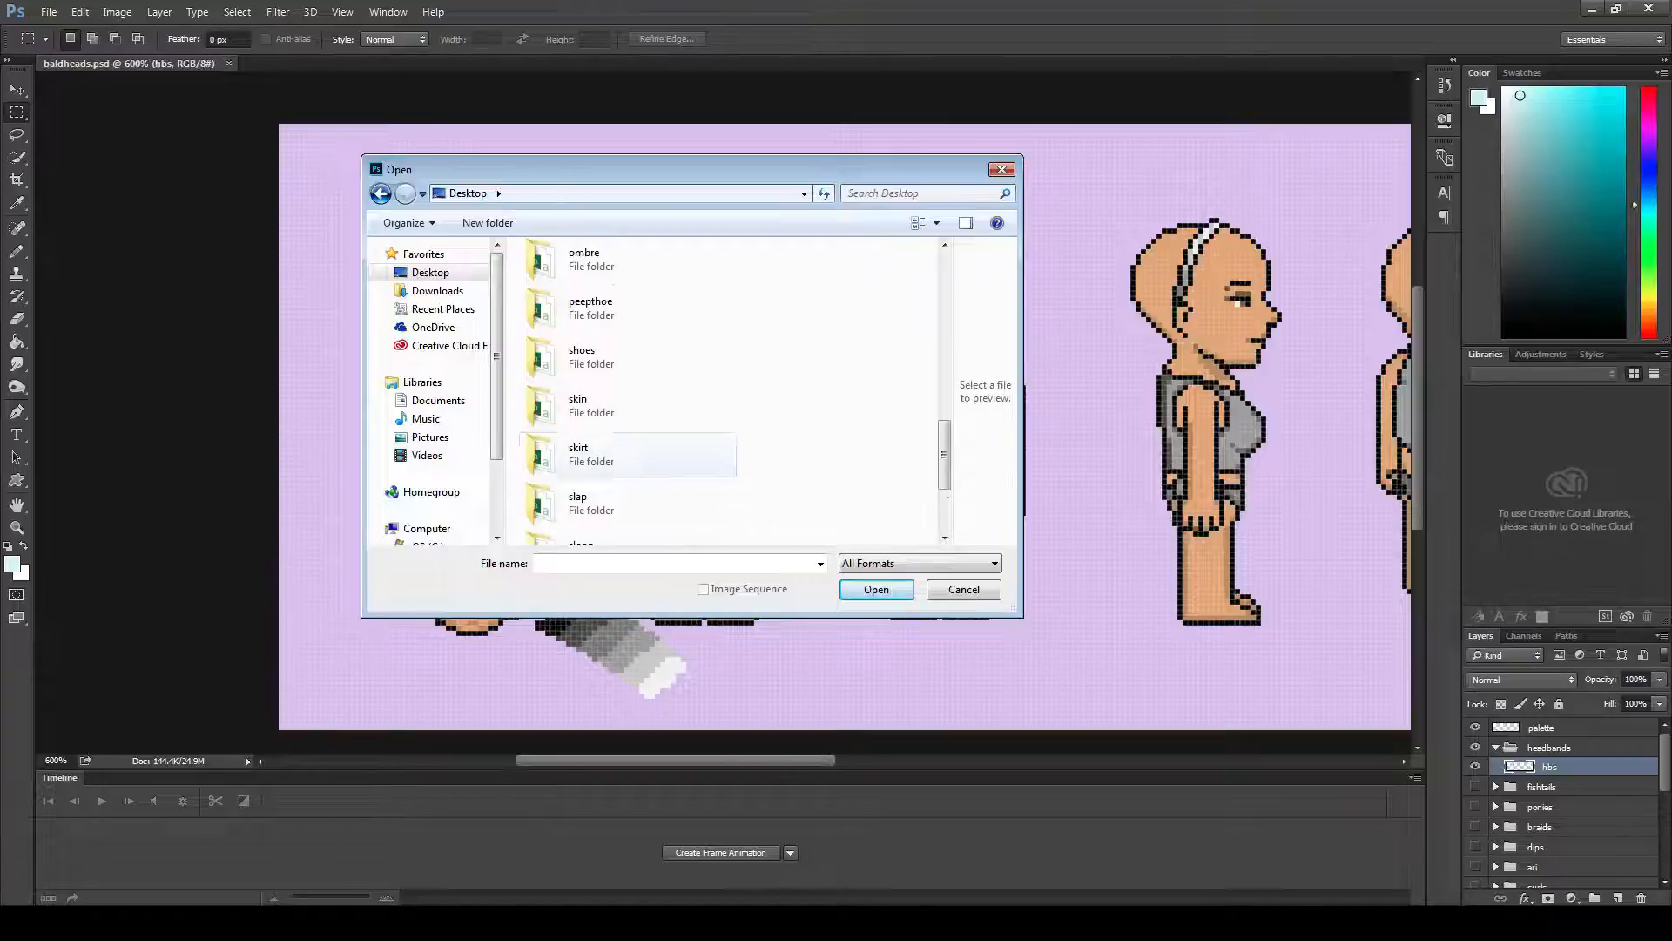
double_click(627, 357)
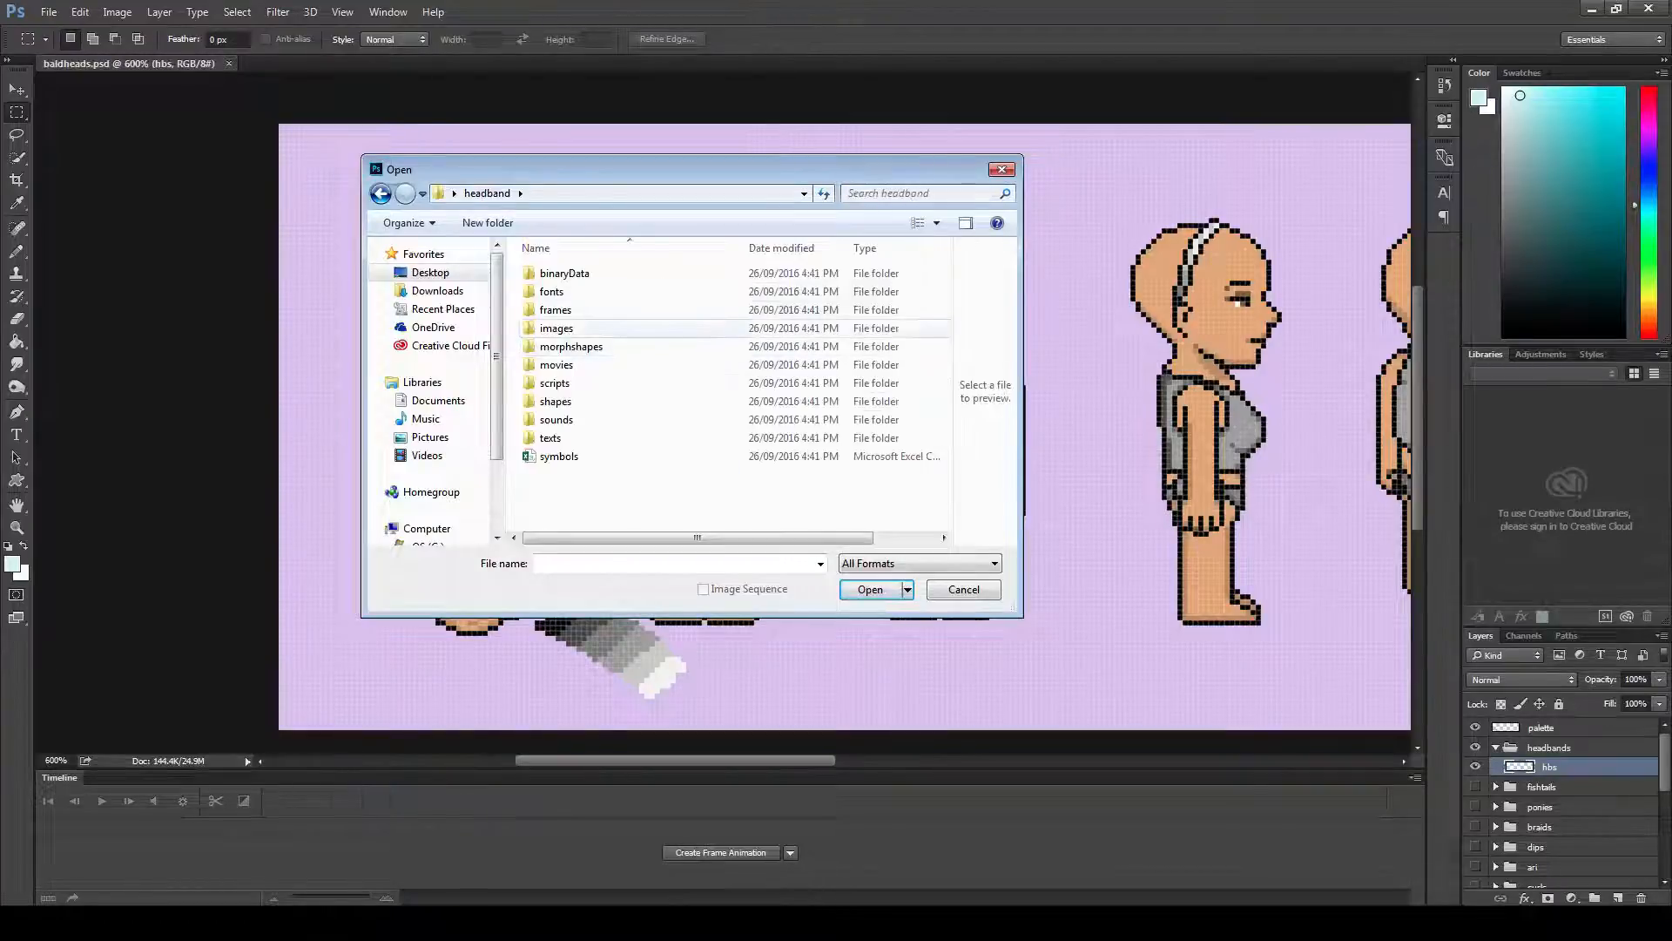
double_click(592, 331)
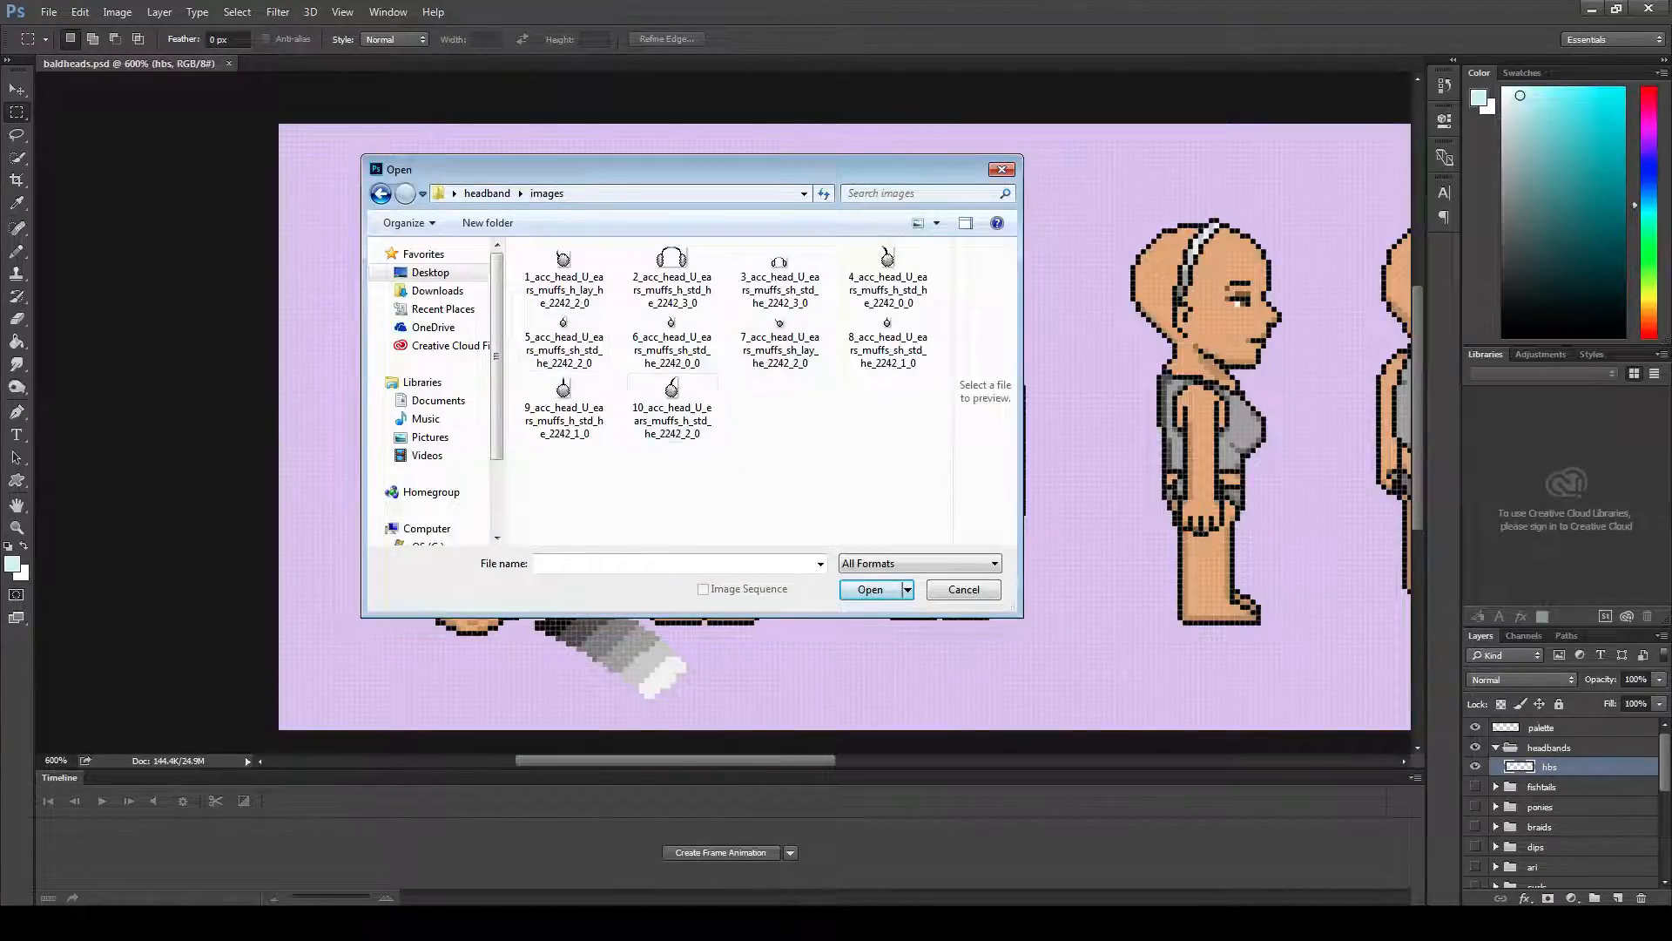
left_click(671, 406)
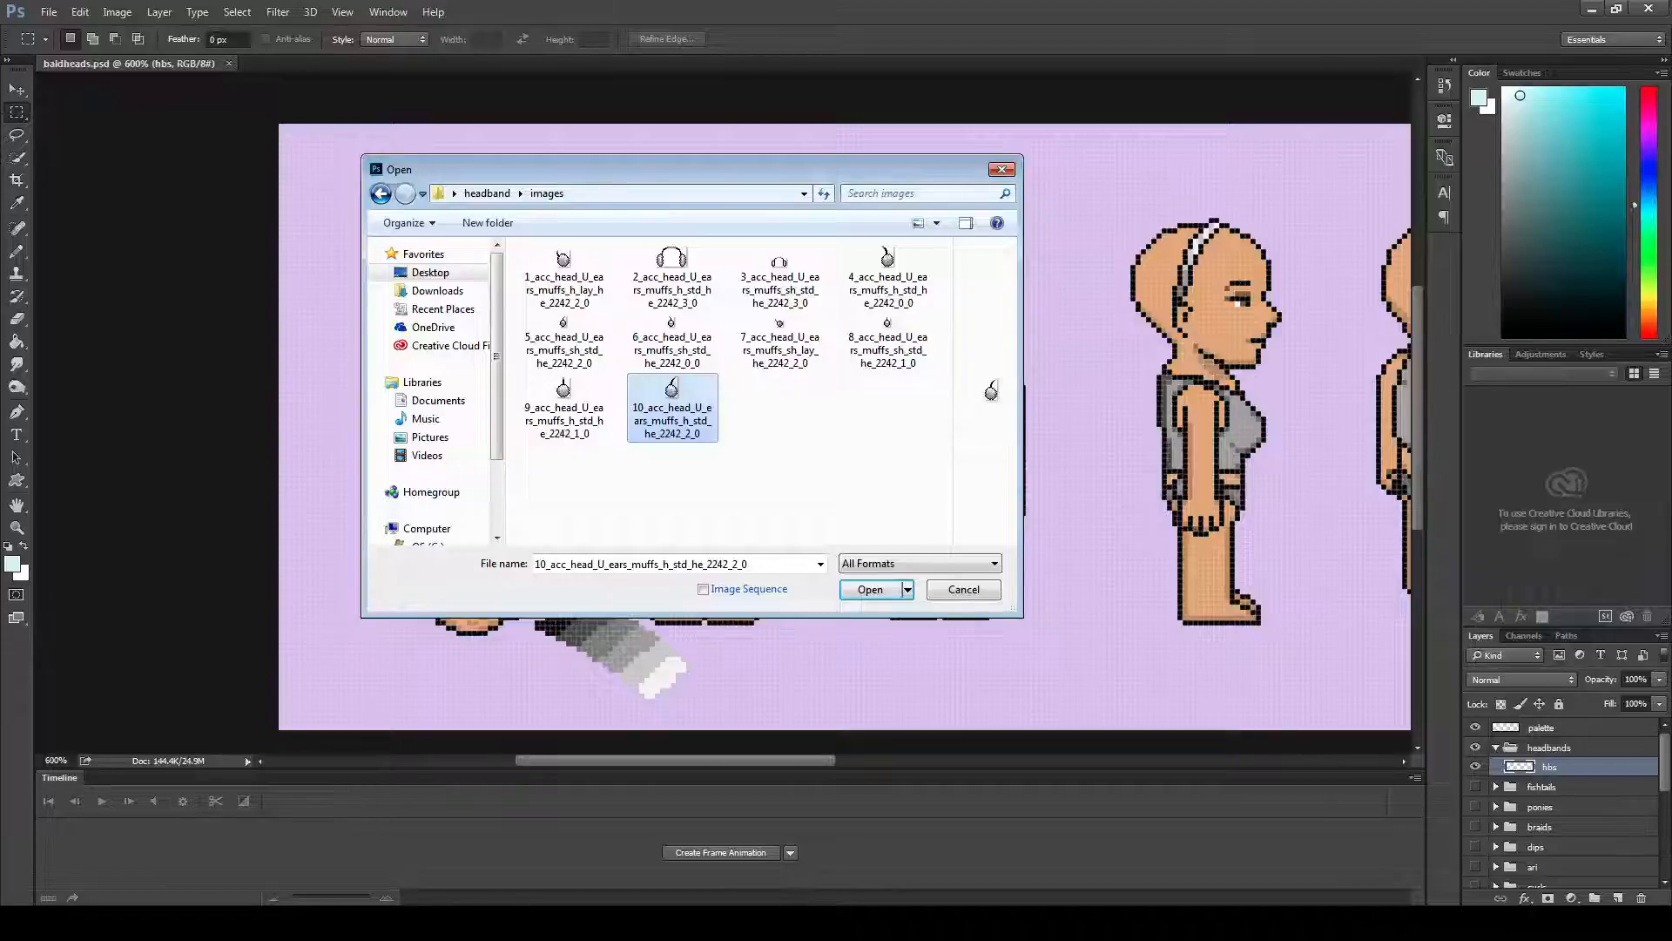
left_click_drag(679, 169, 850, 183)
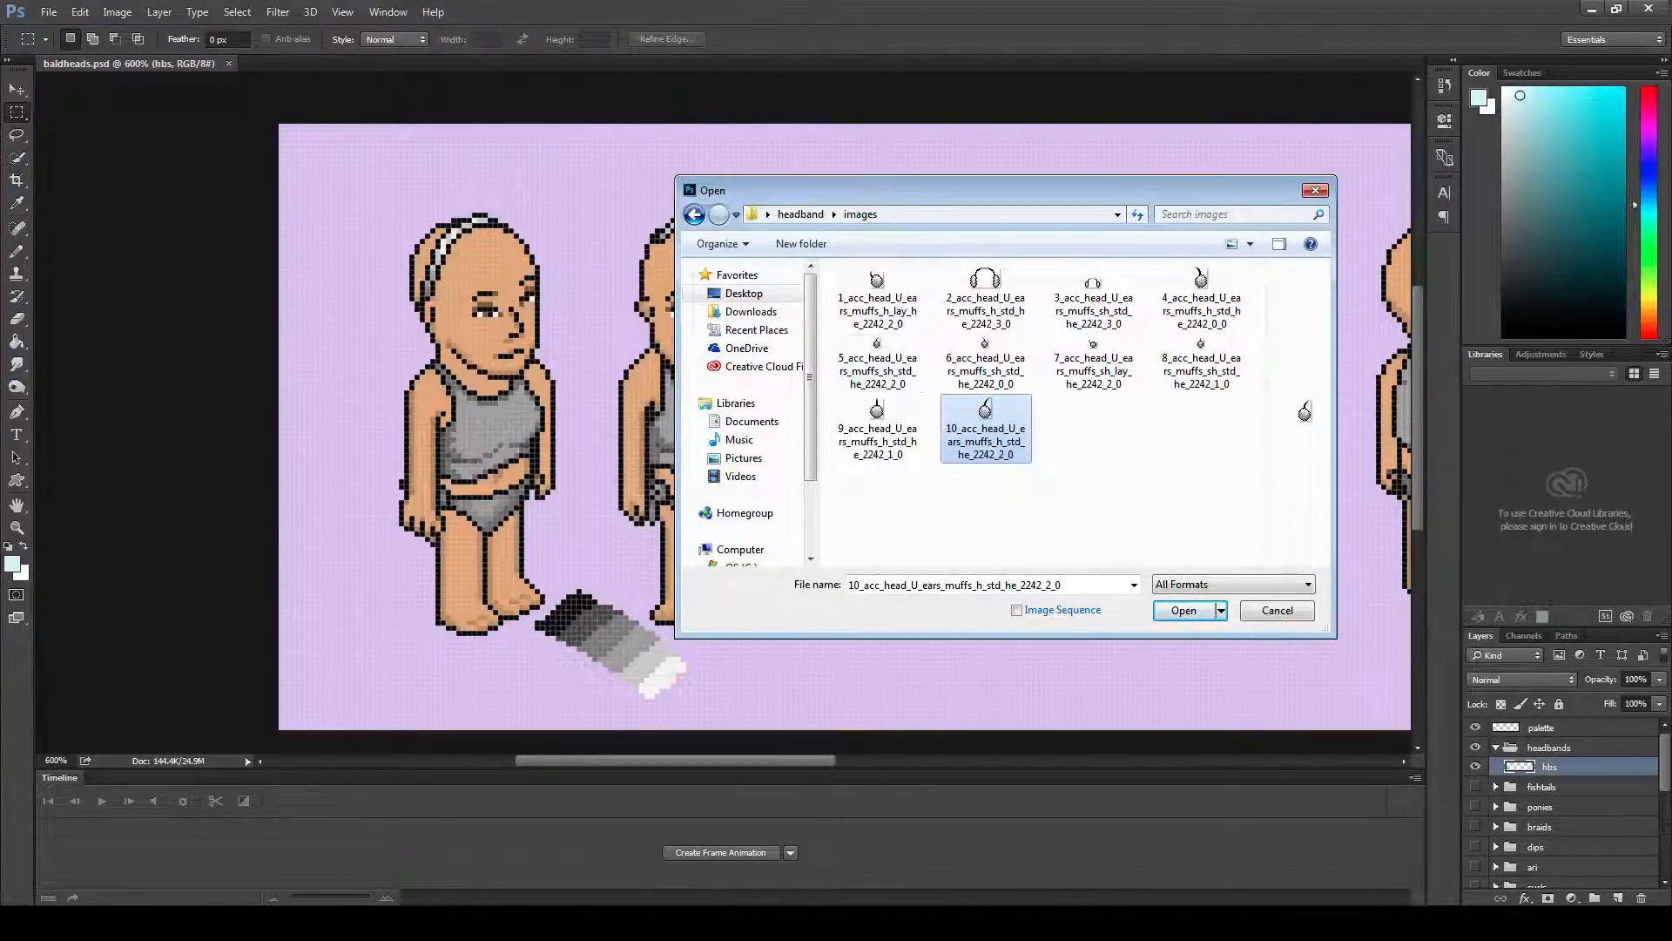
key("Return")
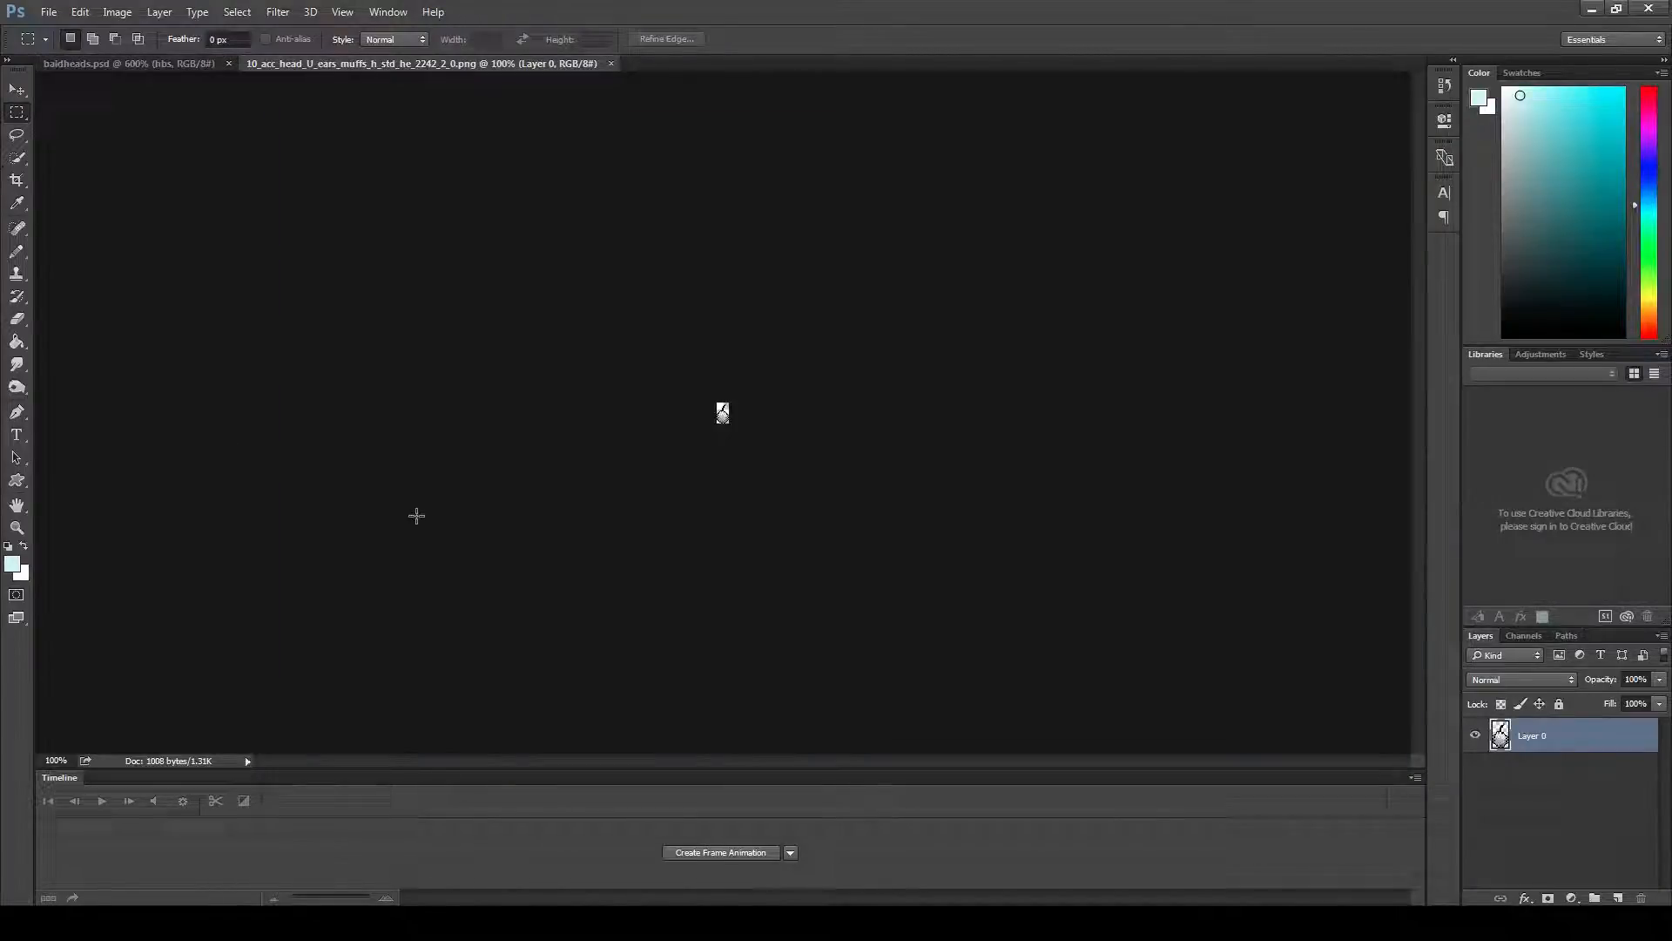
- Extend the earmuff image's canvas to the right and above with the Crop tool, leaving room for the headband
key("ctrl+plus")
key("ctrl+plus")
key("ctrl+plus")
key("ctrl+plus")
key("ctrl+plus")
key("ctrl+plus")
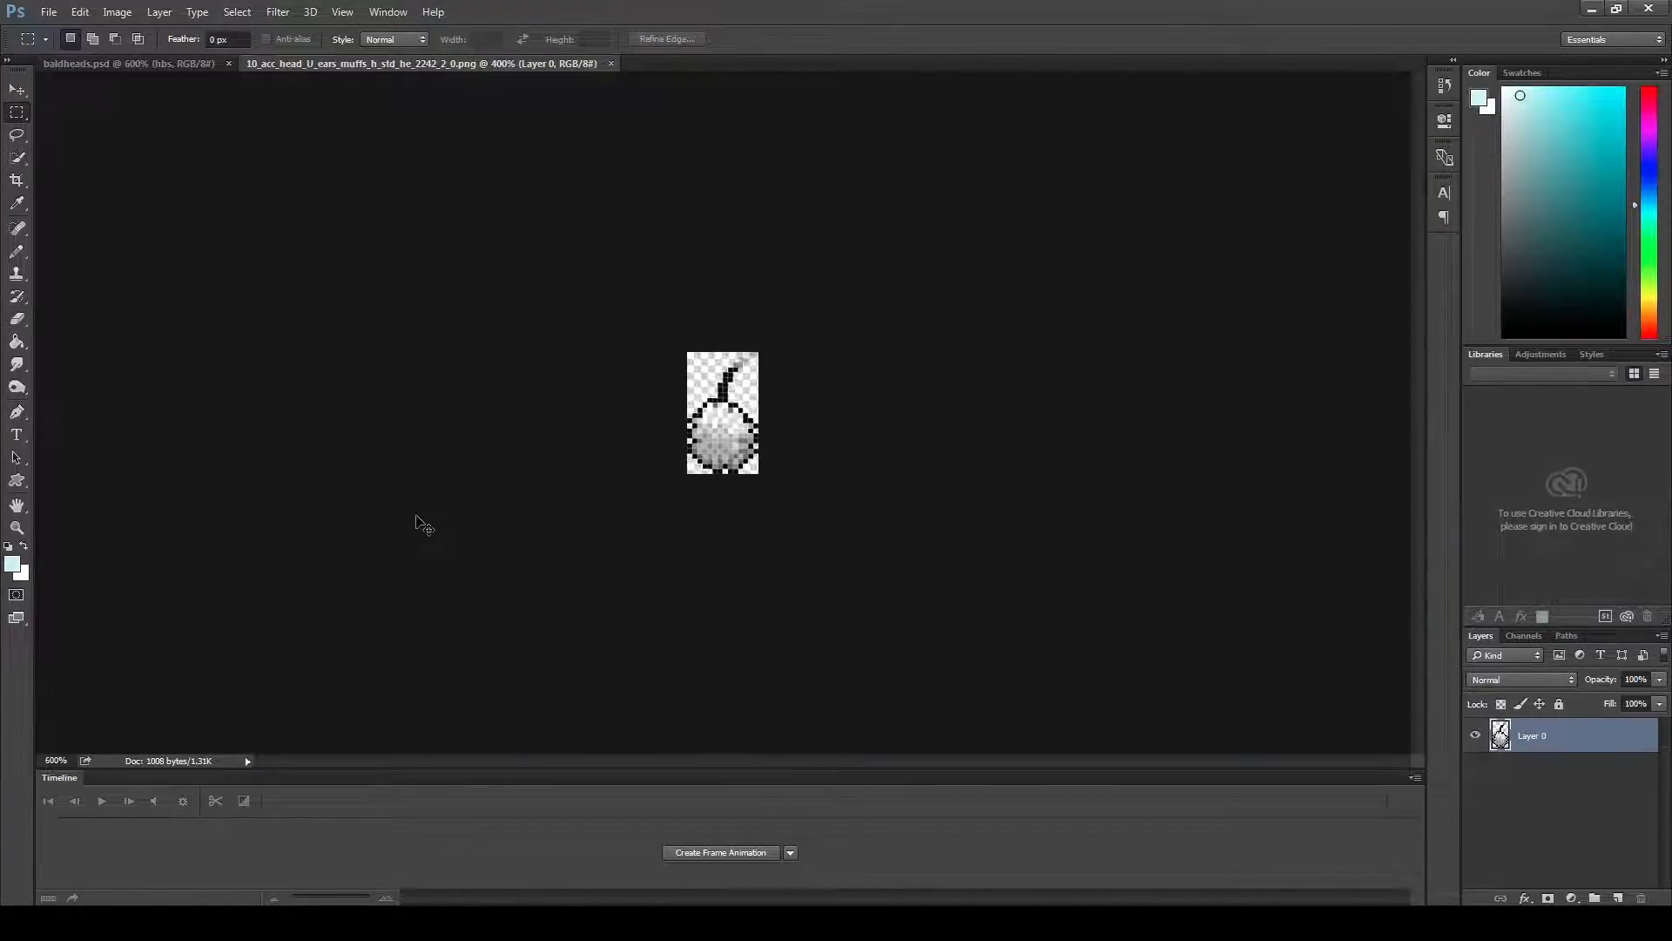
key("ctrl+plus")
key("ctrl+plus")
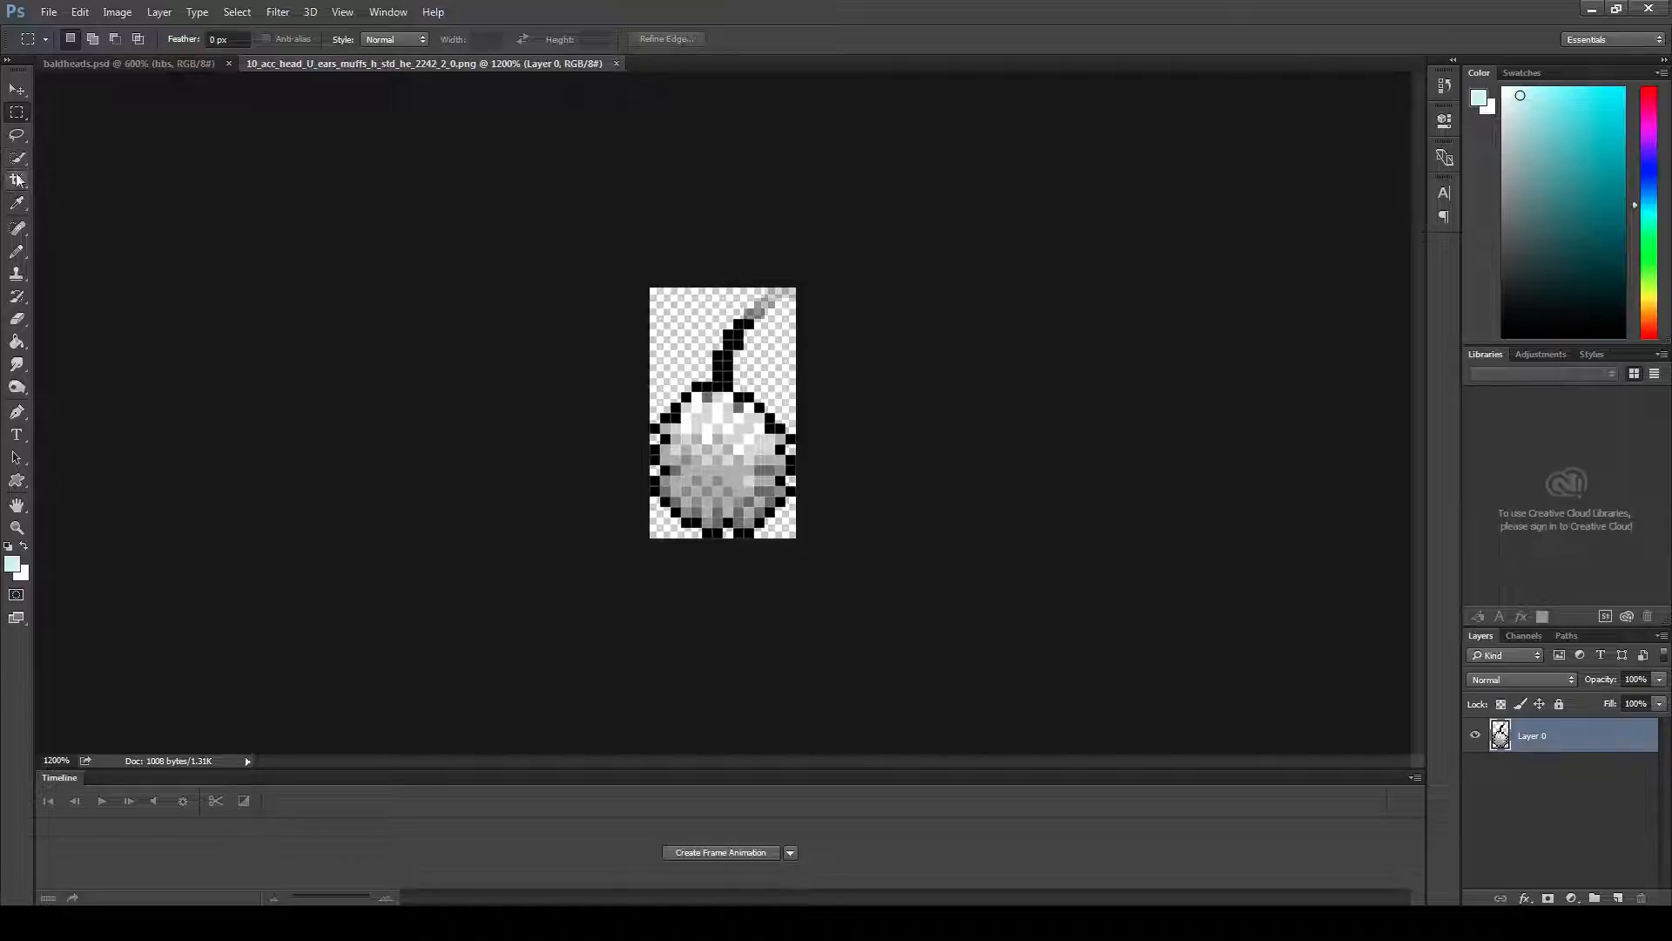
left_click(17, 179)
left_click_drag(809, 433, 898, 433)
left_click_drag(722, 288, 726, 254)
key("Return")
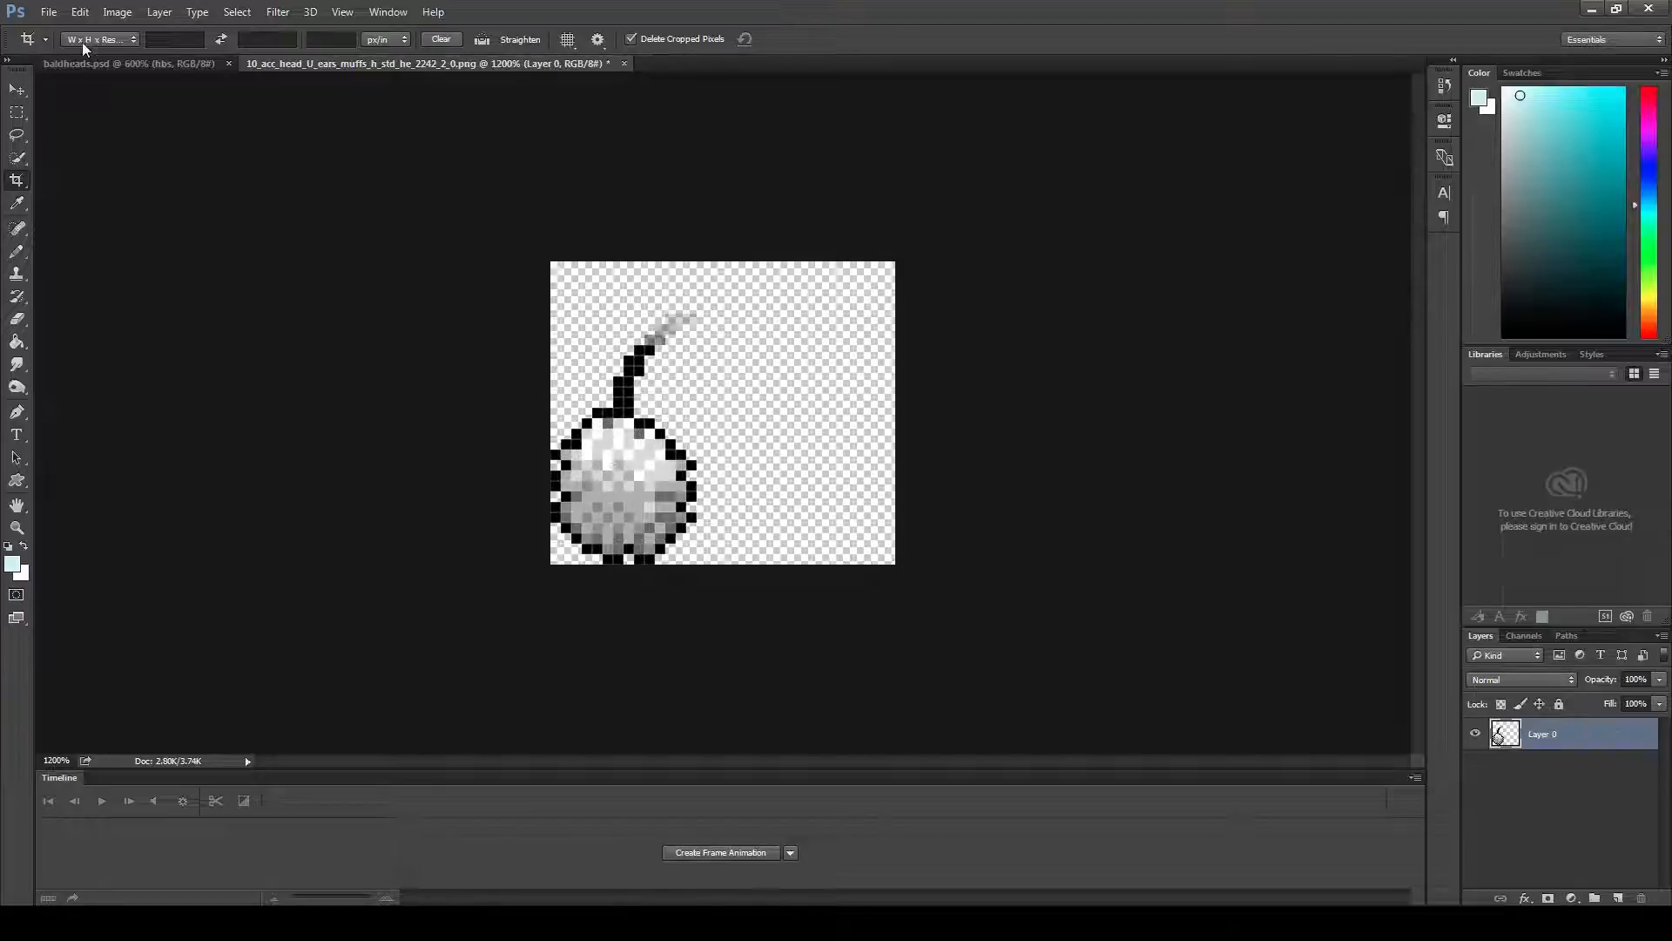
- Copy the headband on the leftmost figure's head from the hbs layer of baldheads.psd and paste it into the earmuff image
left_click(61, 70)
left_click(16, 111)
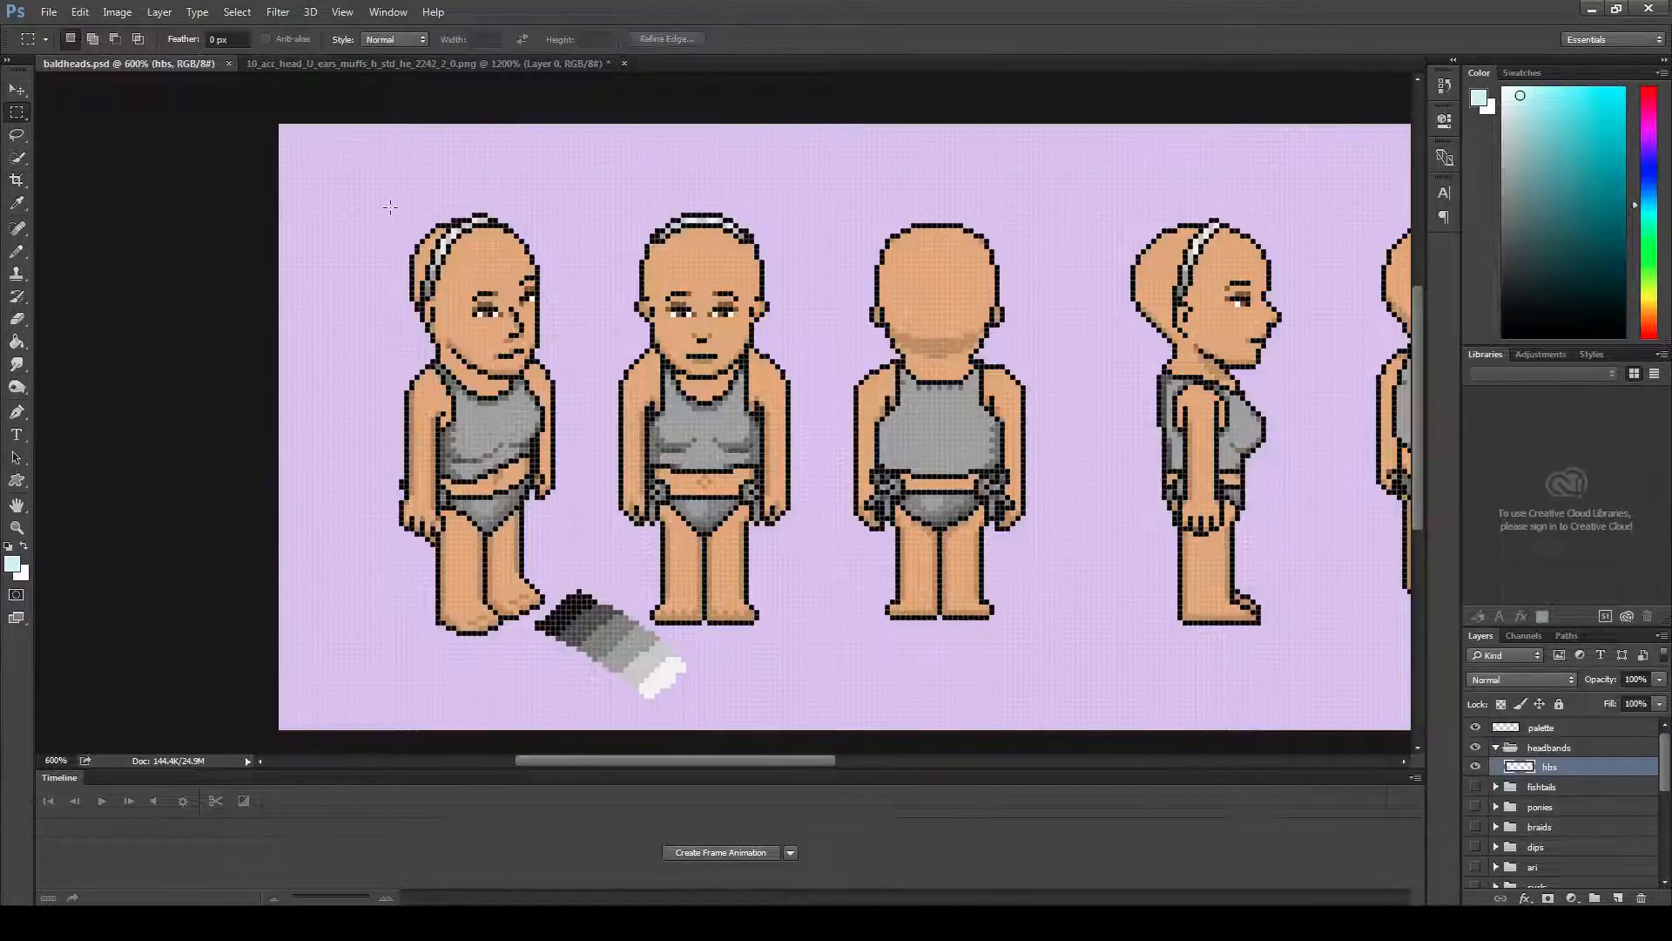
left_click_drag(389, 197, 565, 332)
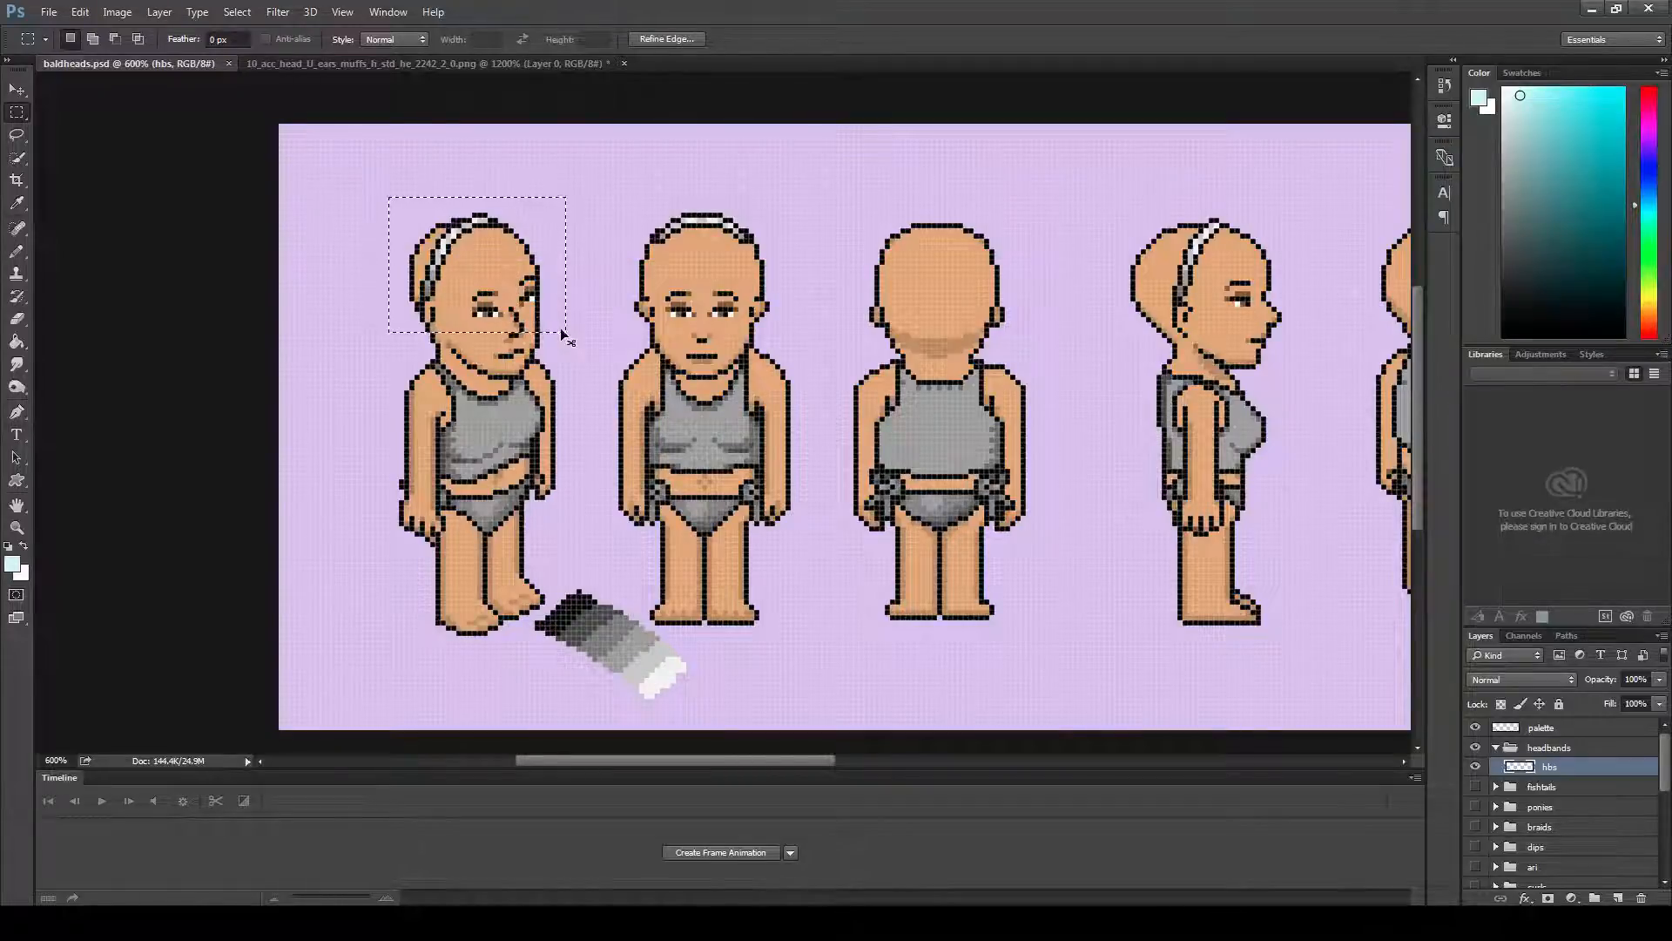
left_click(406, 61)
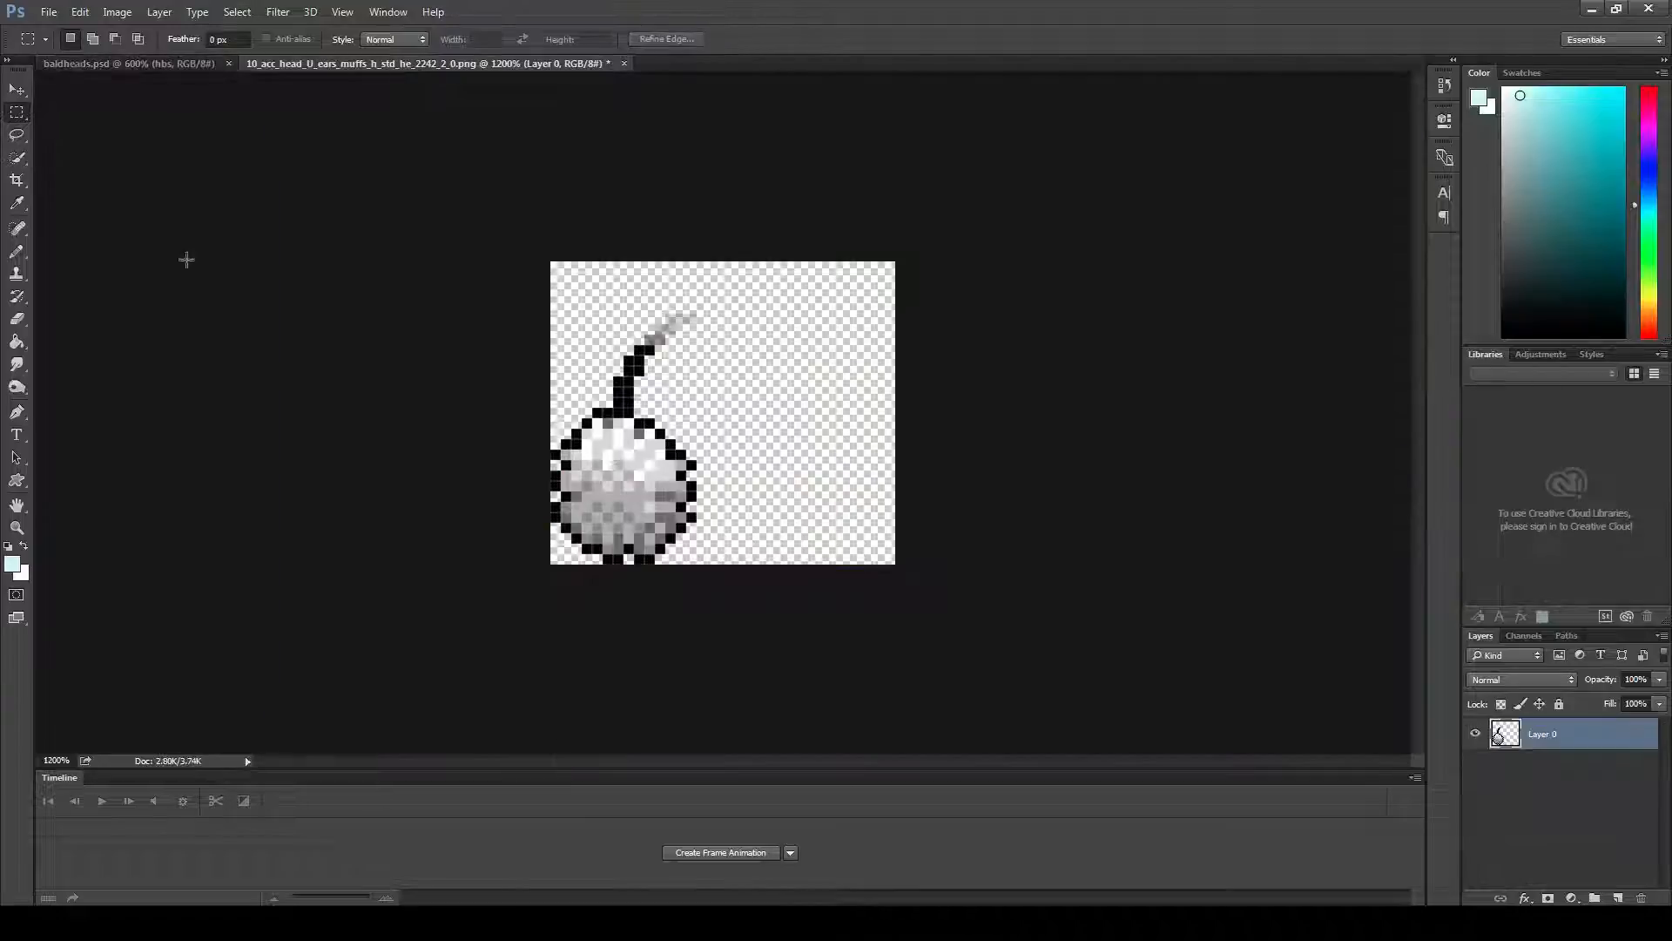
key("ctrl+v")
left_click(17, 92)
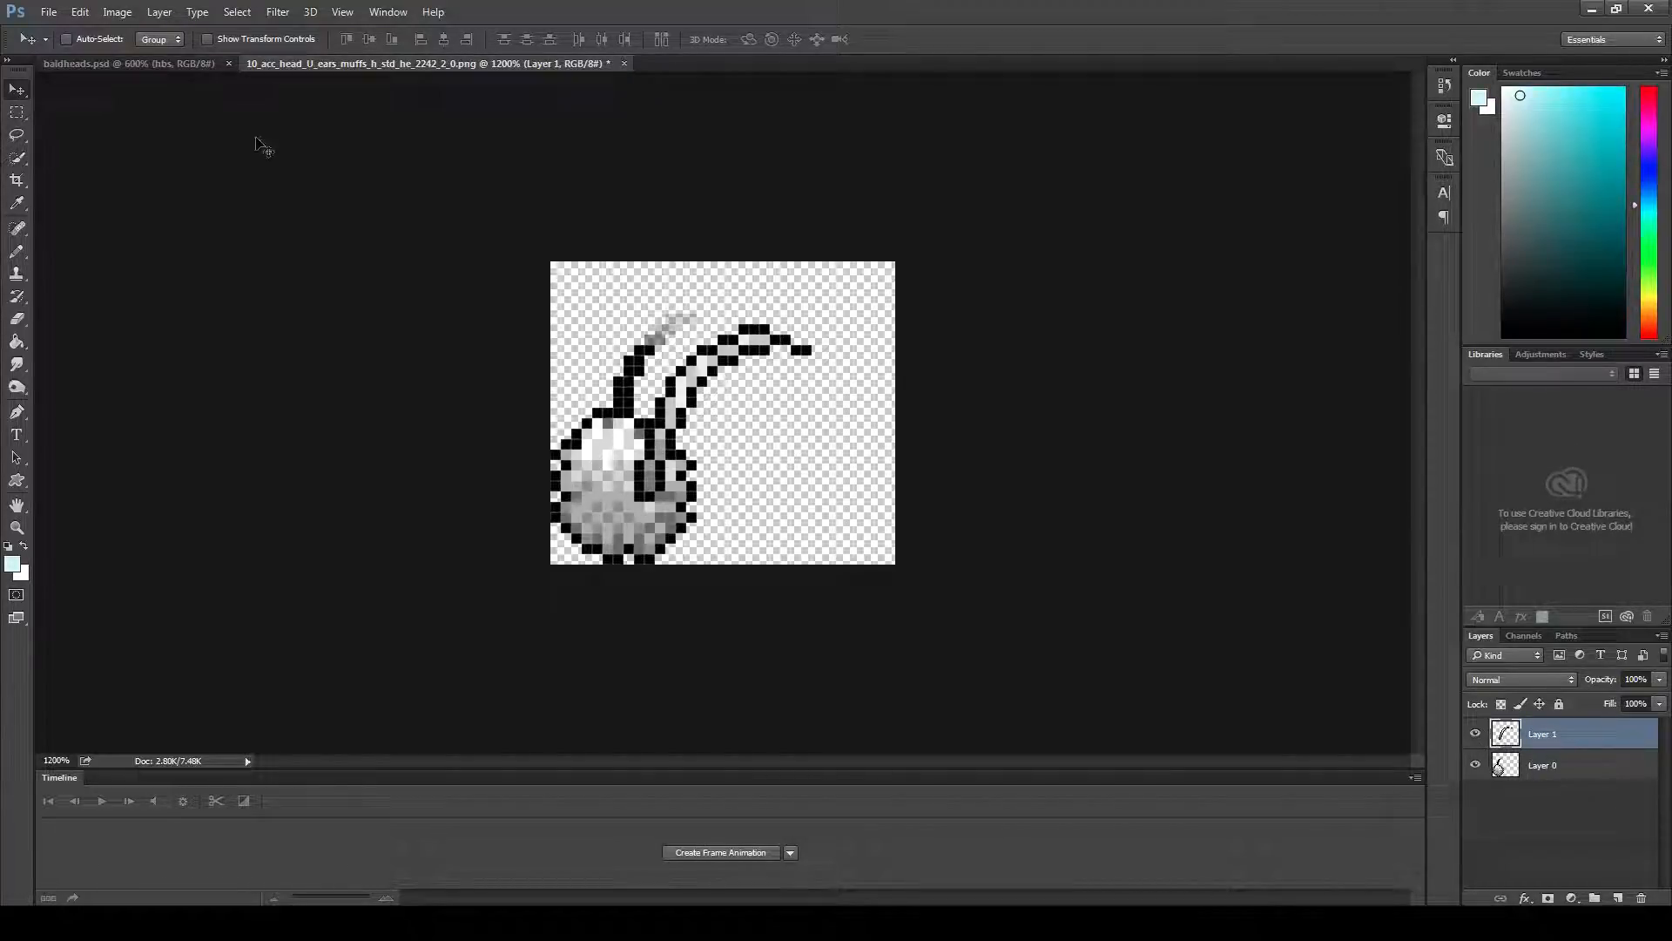
- Move the pasted headband over the earmuff's stem and nudge it pixel by pixel into alignment
left_click_drag(675, 457, 637, 430)
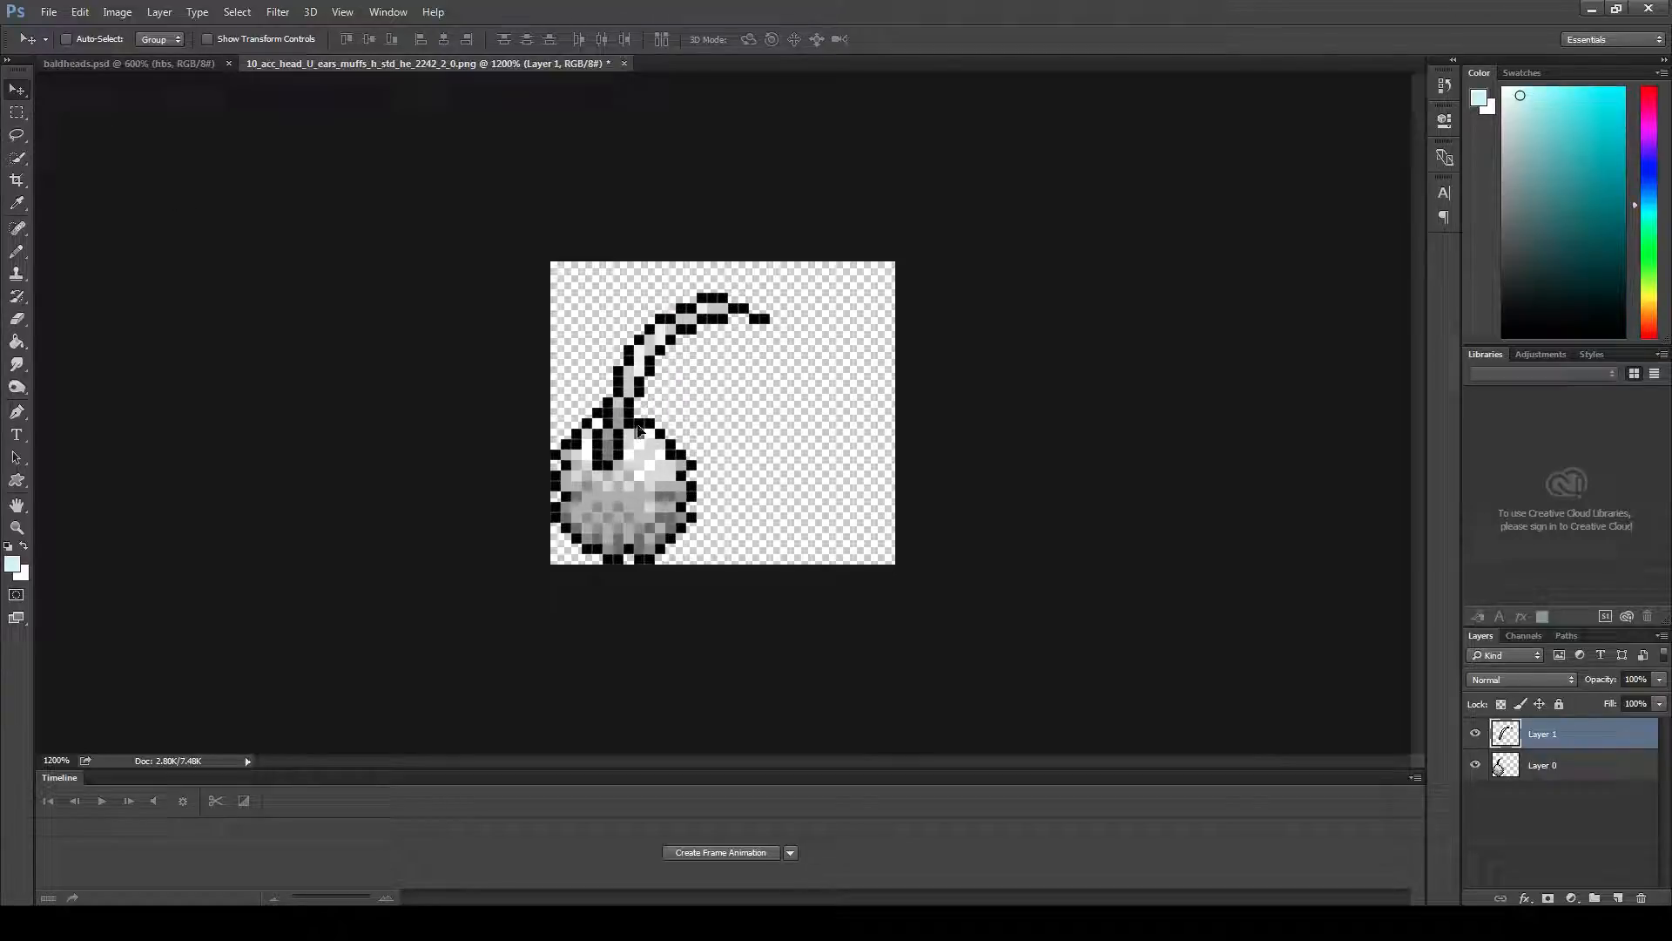
key("Up")
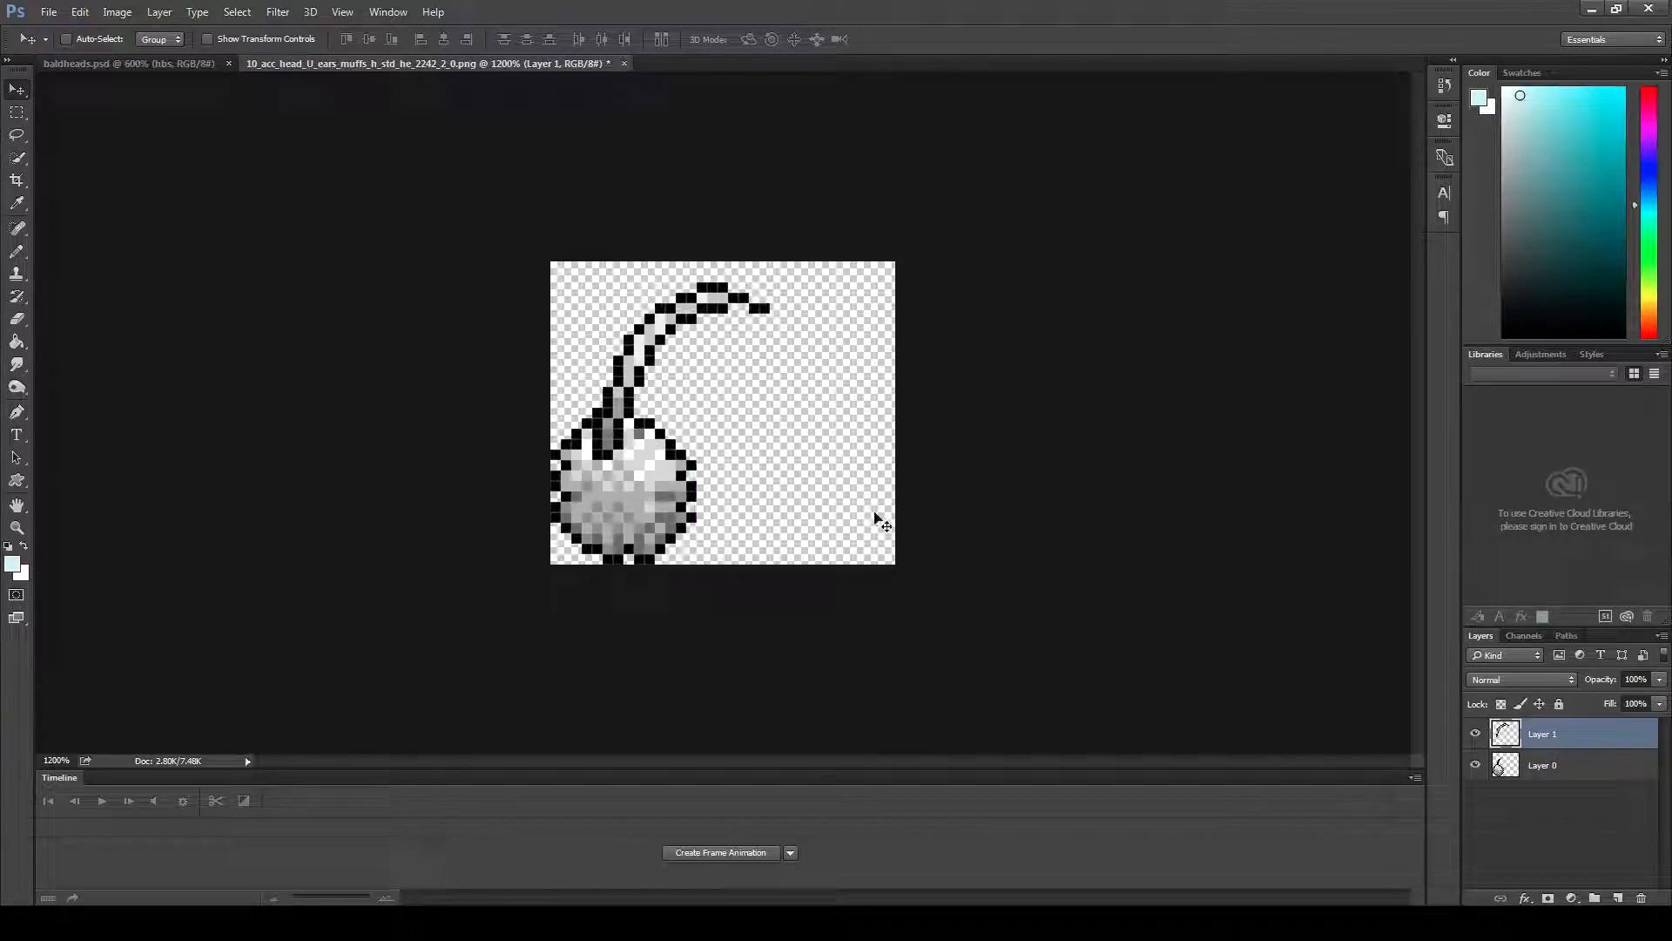
key("Up")
key("Right")
key("Down")
key("Left")
key("Up")
key("Right")
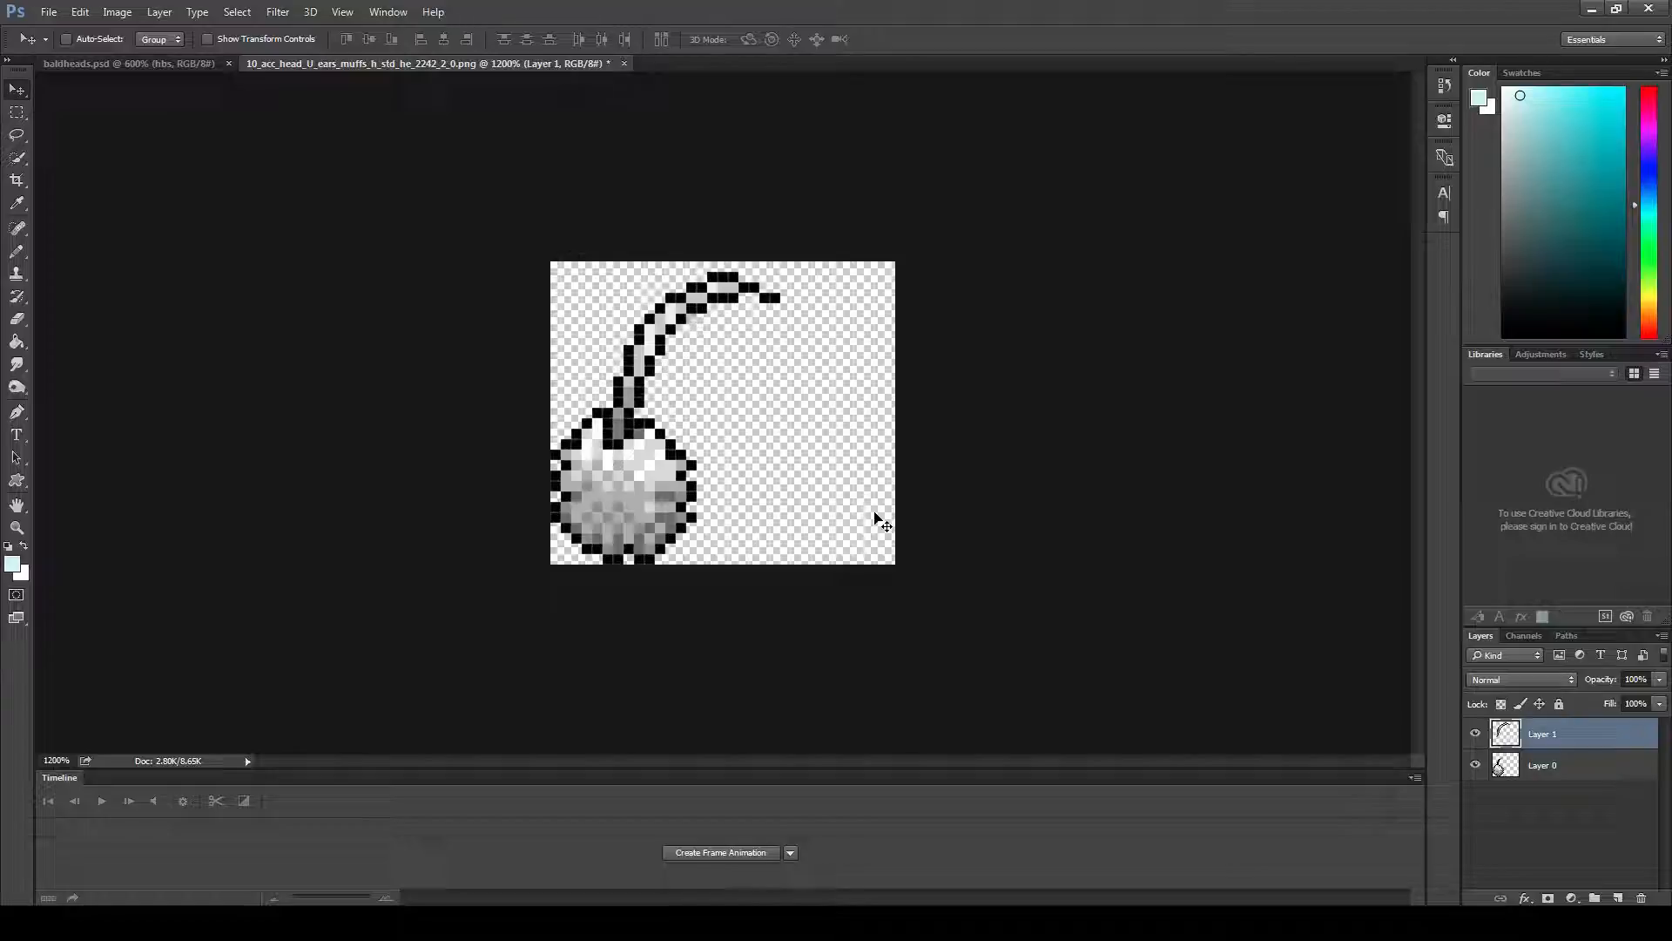
key("Down")
key("Left")
key("Right")
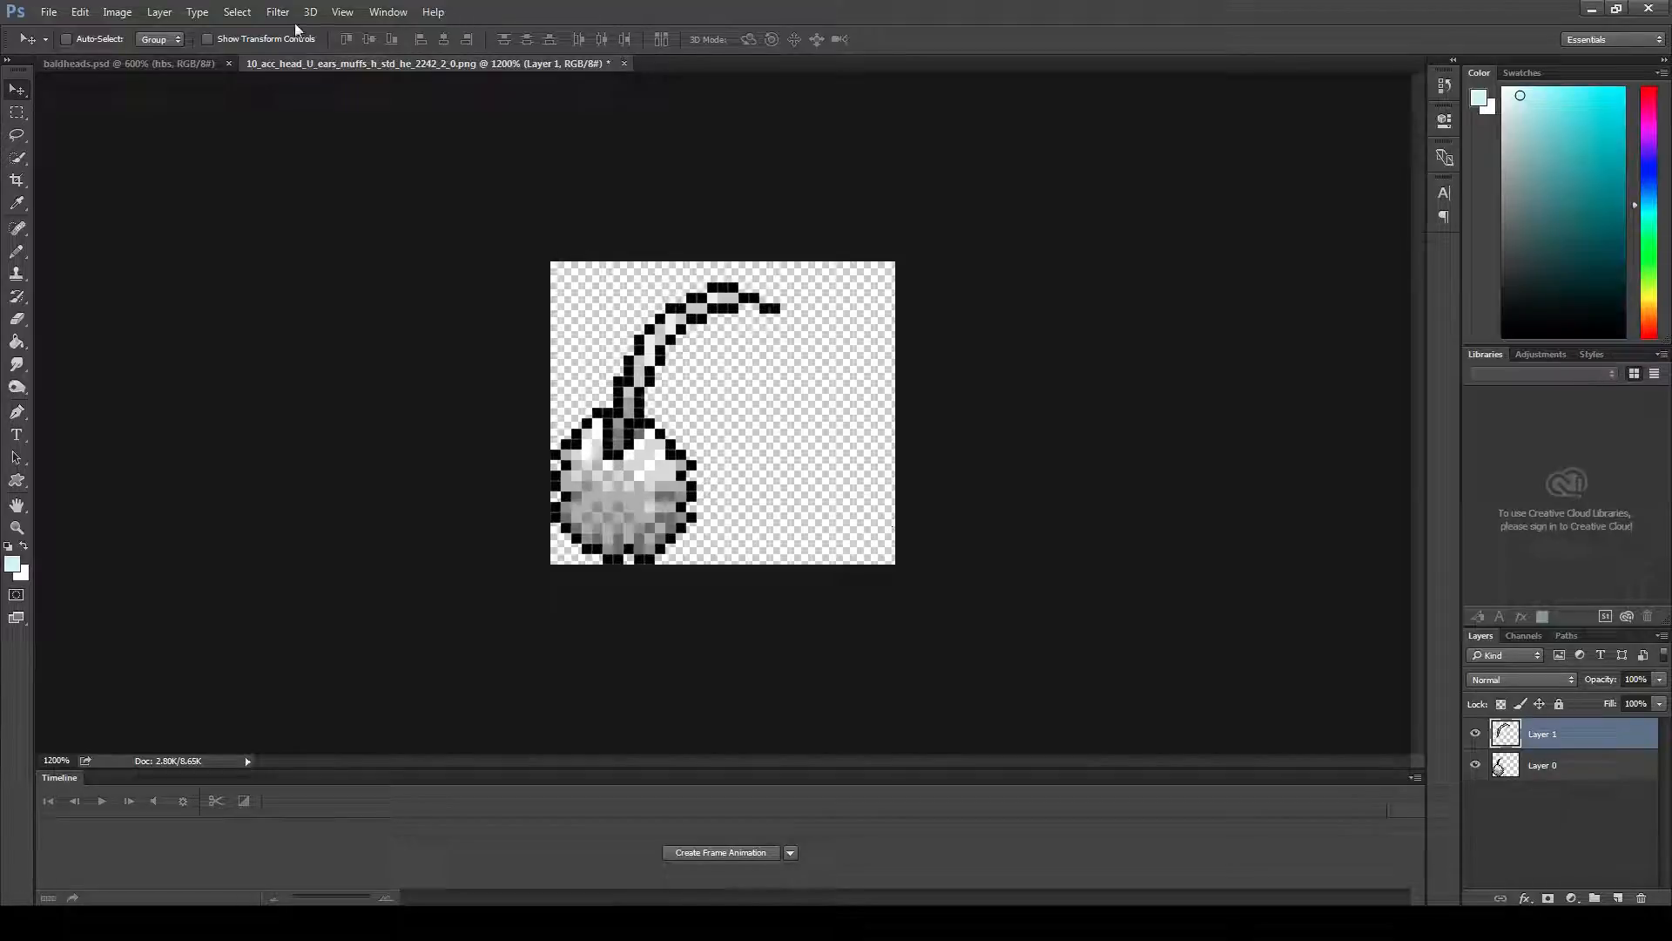
- Toggle the original earmuff layer, Layer 0, to check the headband's placement and leave it hidden
left_click(1472, 767)
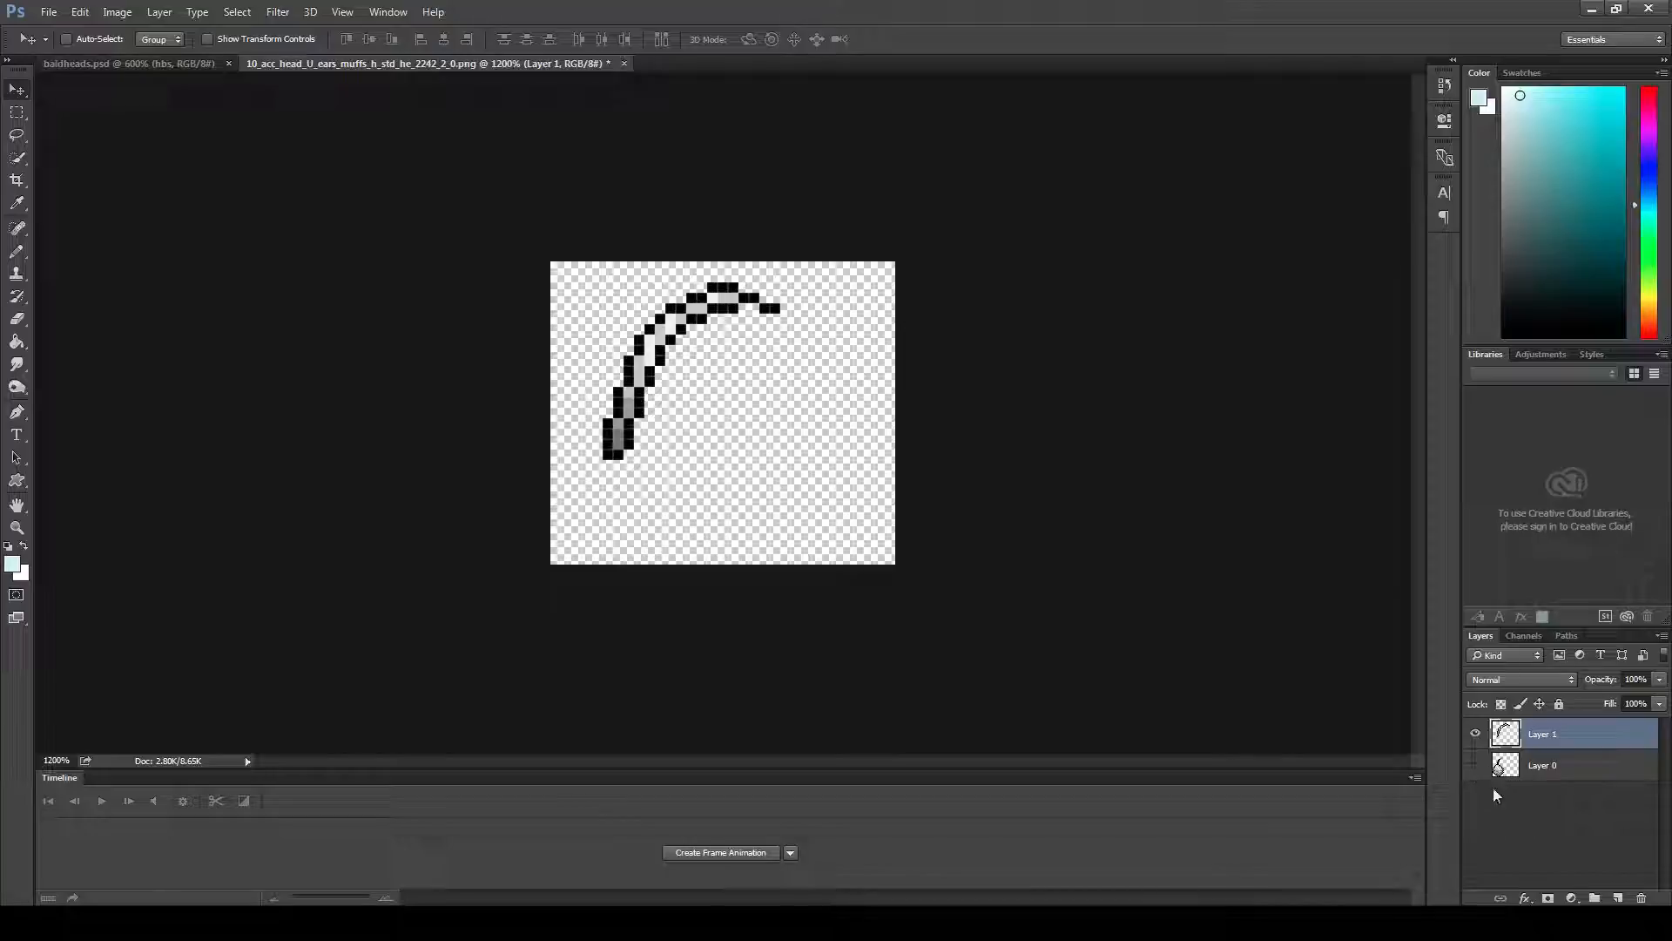
left_click(1475, 766)
left_click(1474, 768)
left_click(1473, 768)
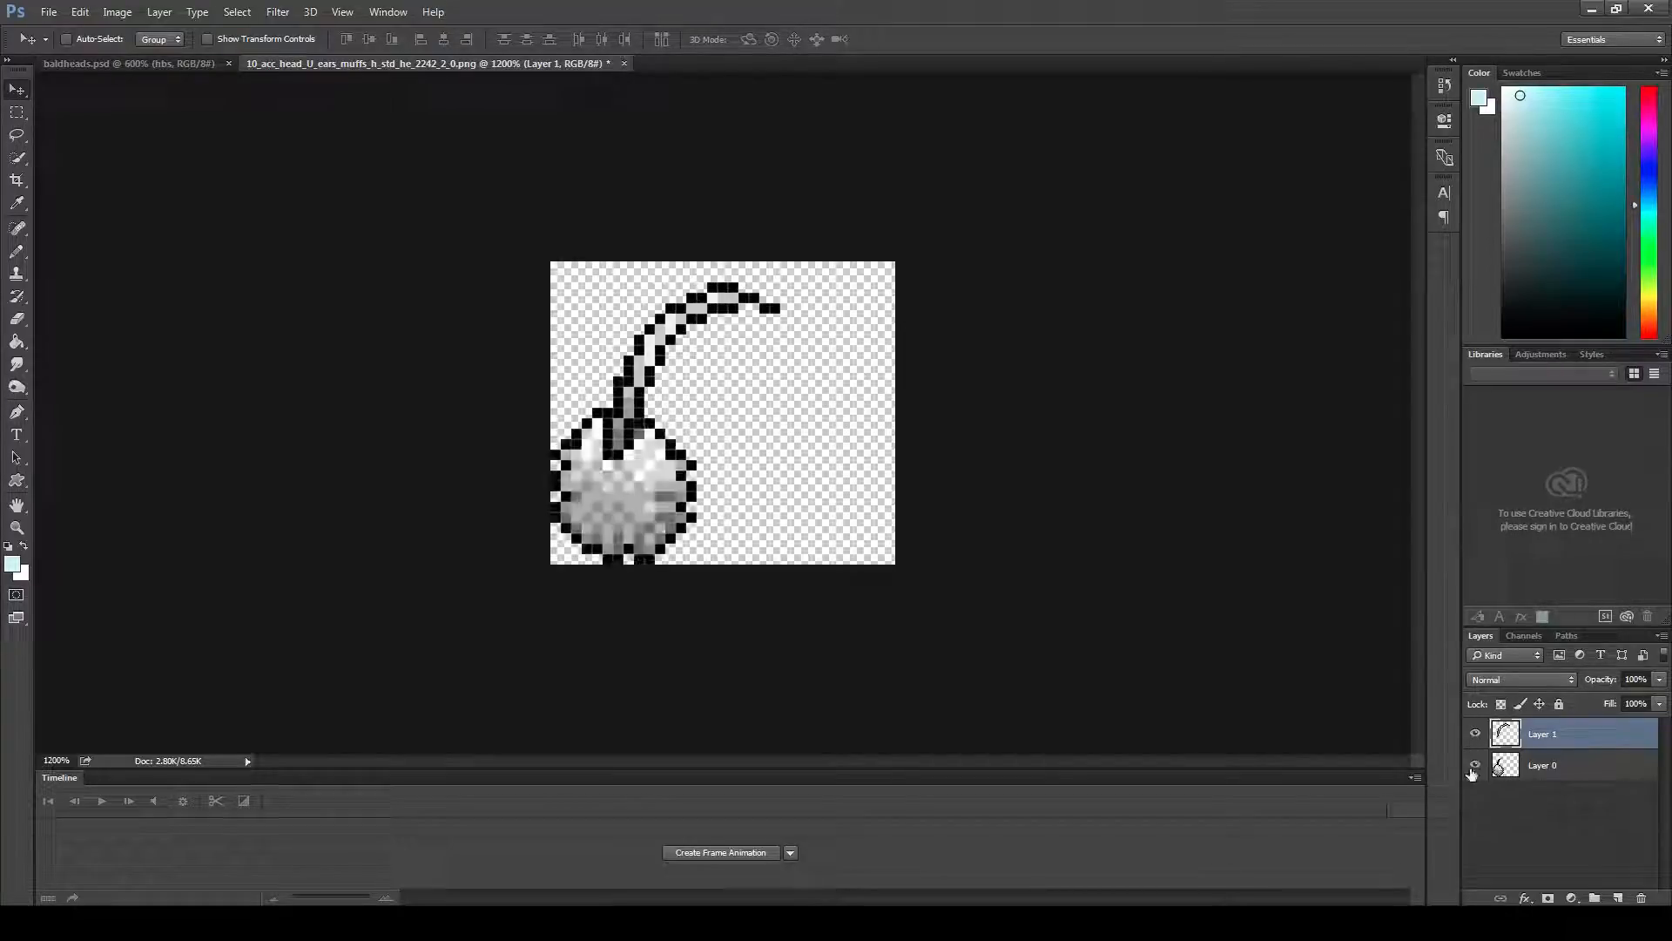
left_click(1472, 768)
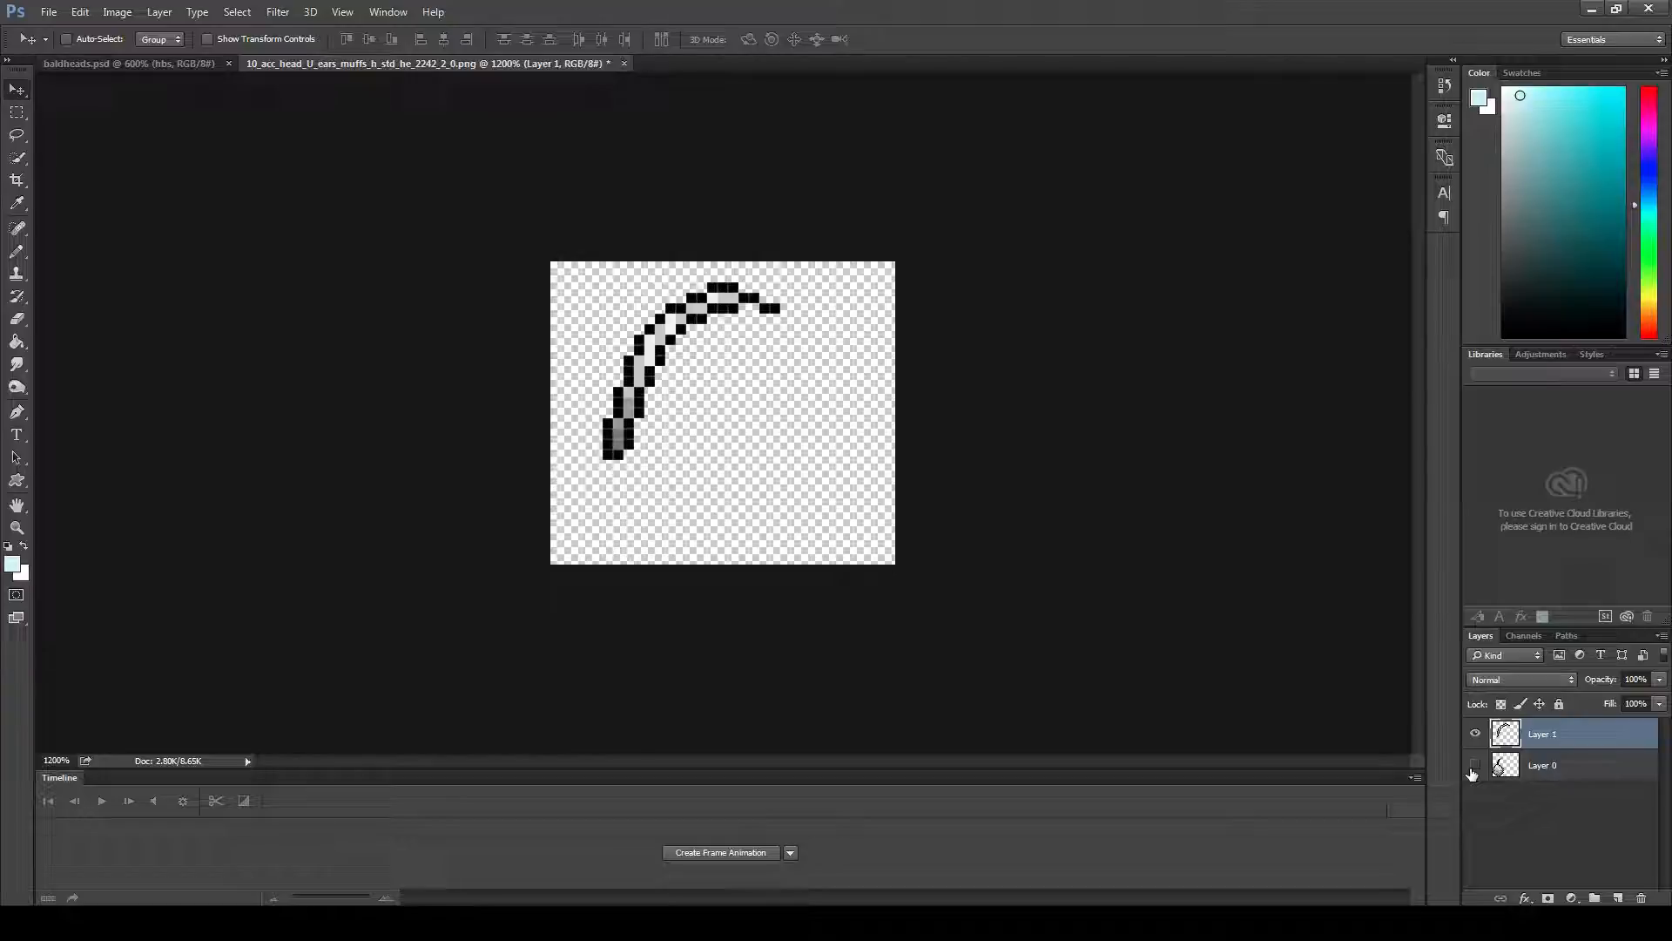
- Save the headband image as PNG over 10_acc_head_U_ears_muffs_h_std_he_2242_2_0.png with Smallest / Slow compression and no interlacing
left_click(49, 11)
left_click(104, 205)
left_click(1057, 570)
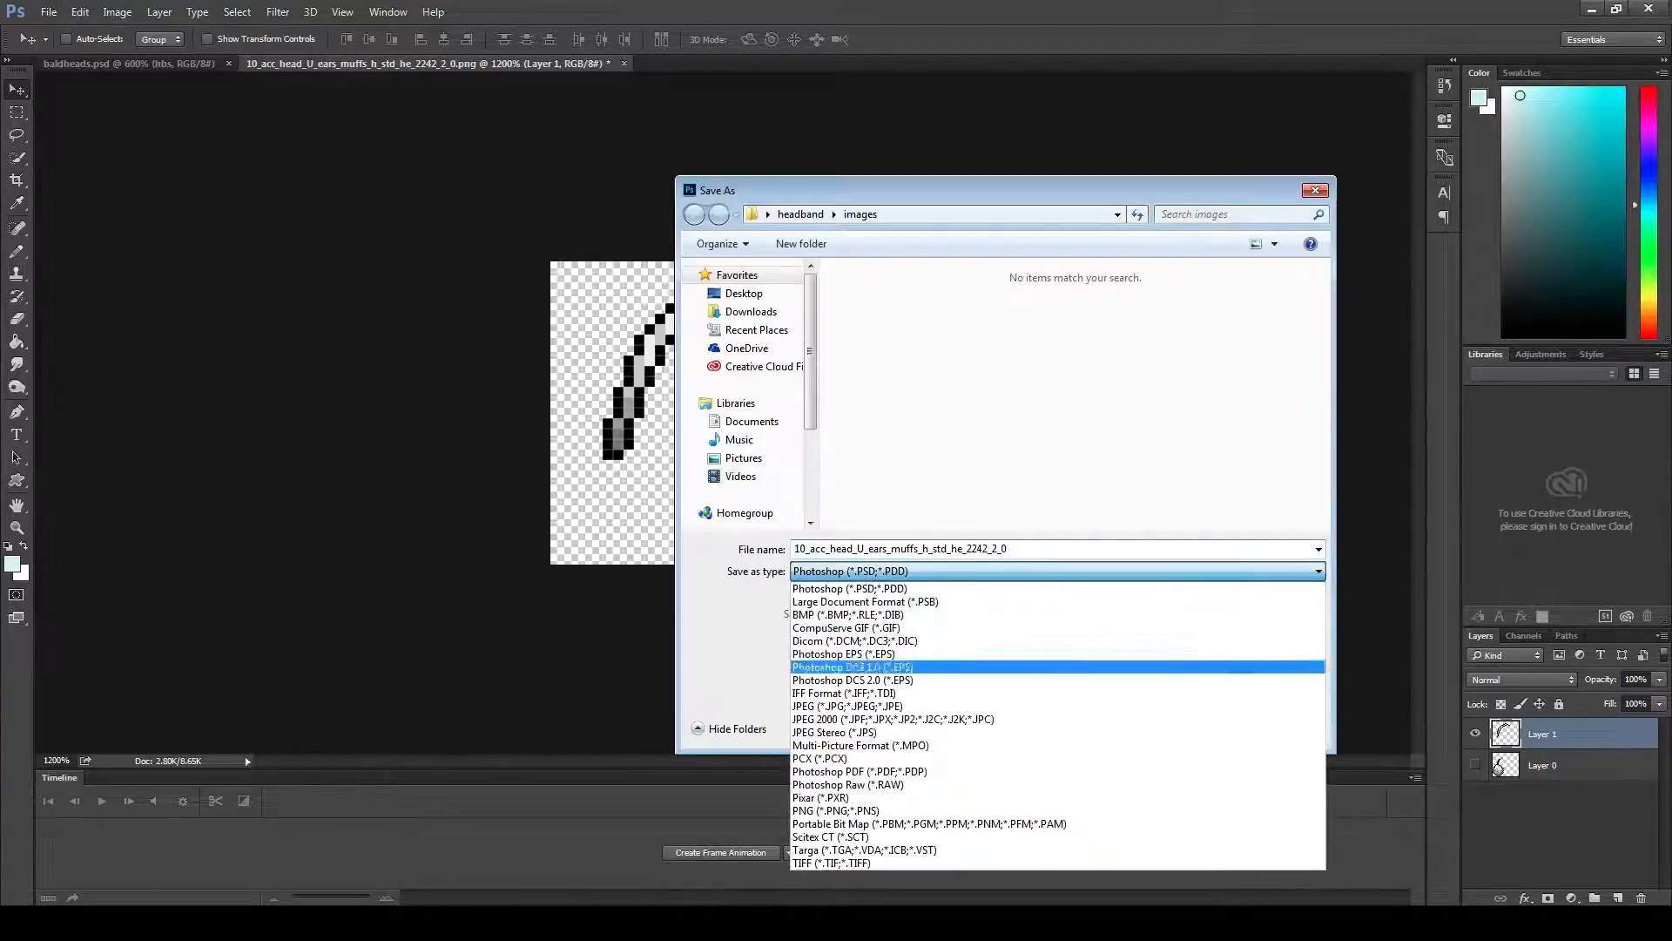
left_click(835, 810)
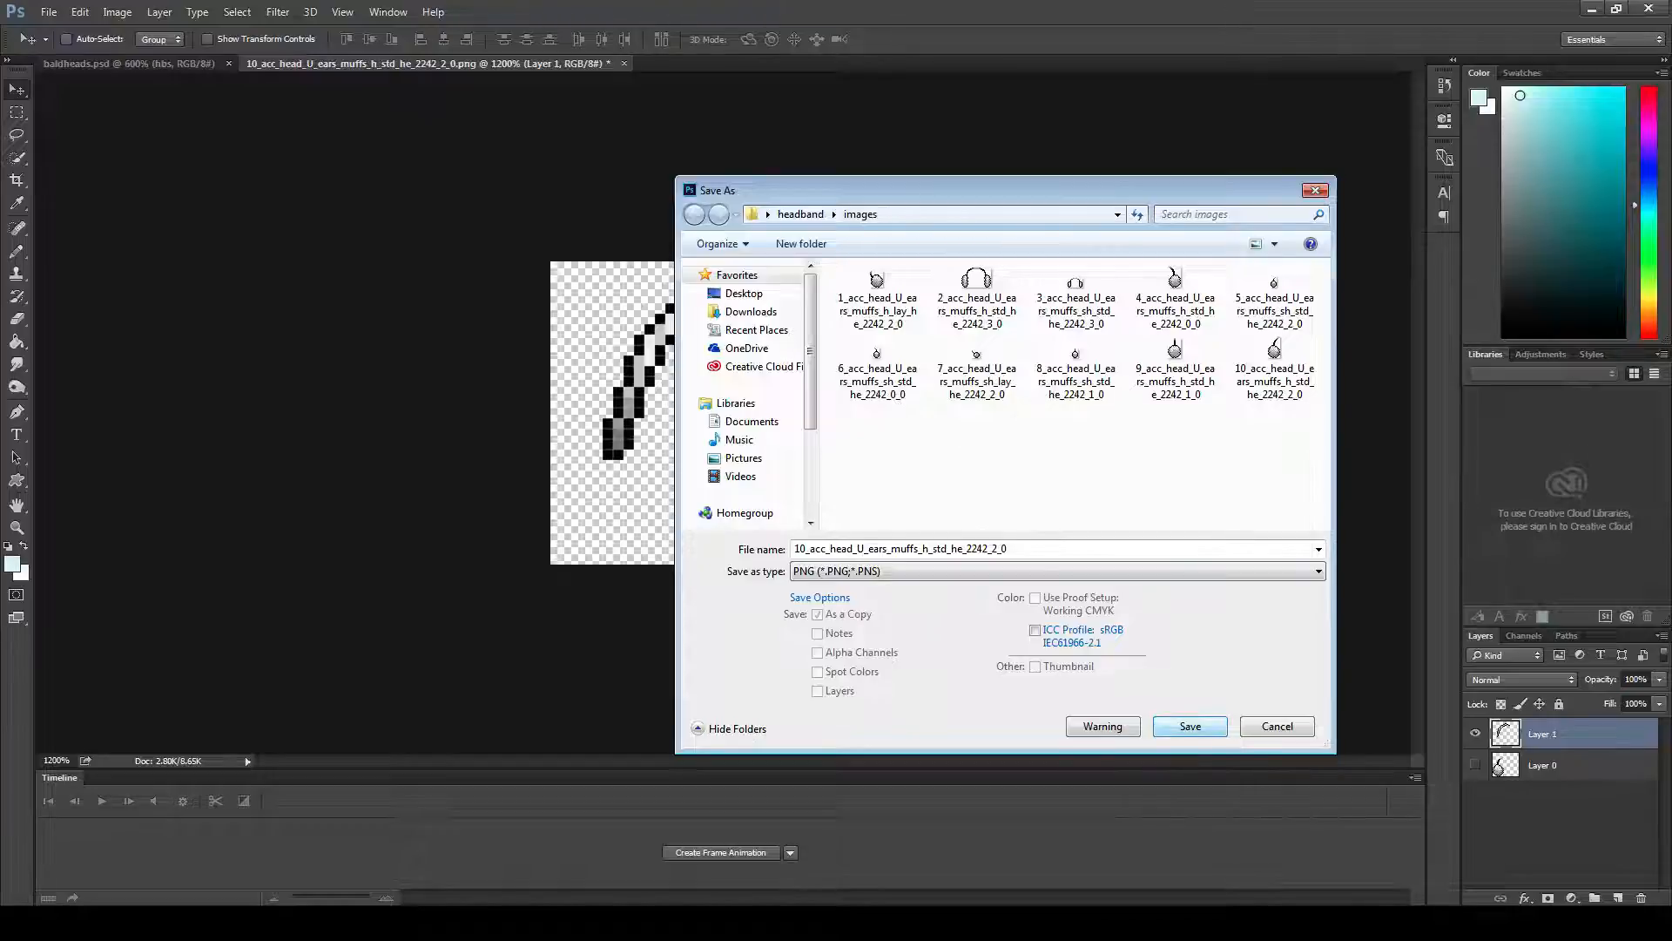
key("Return")
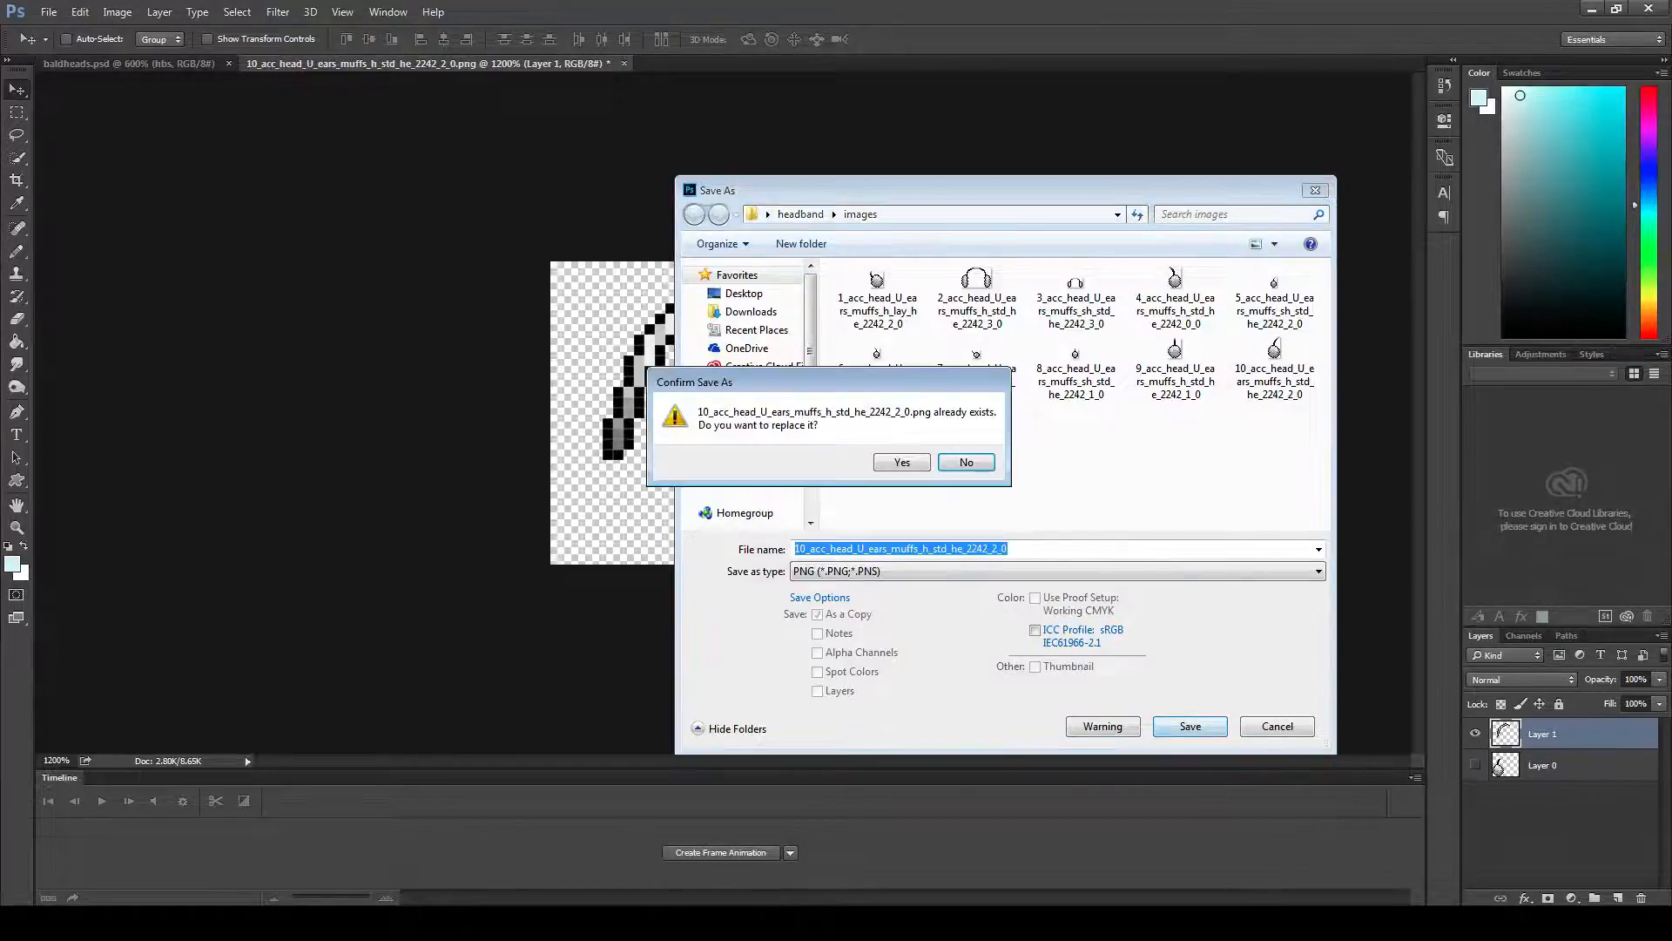
key("Return")
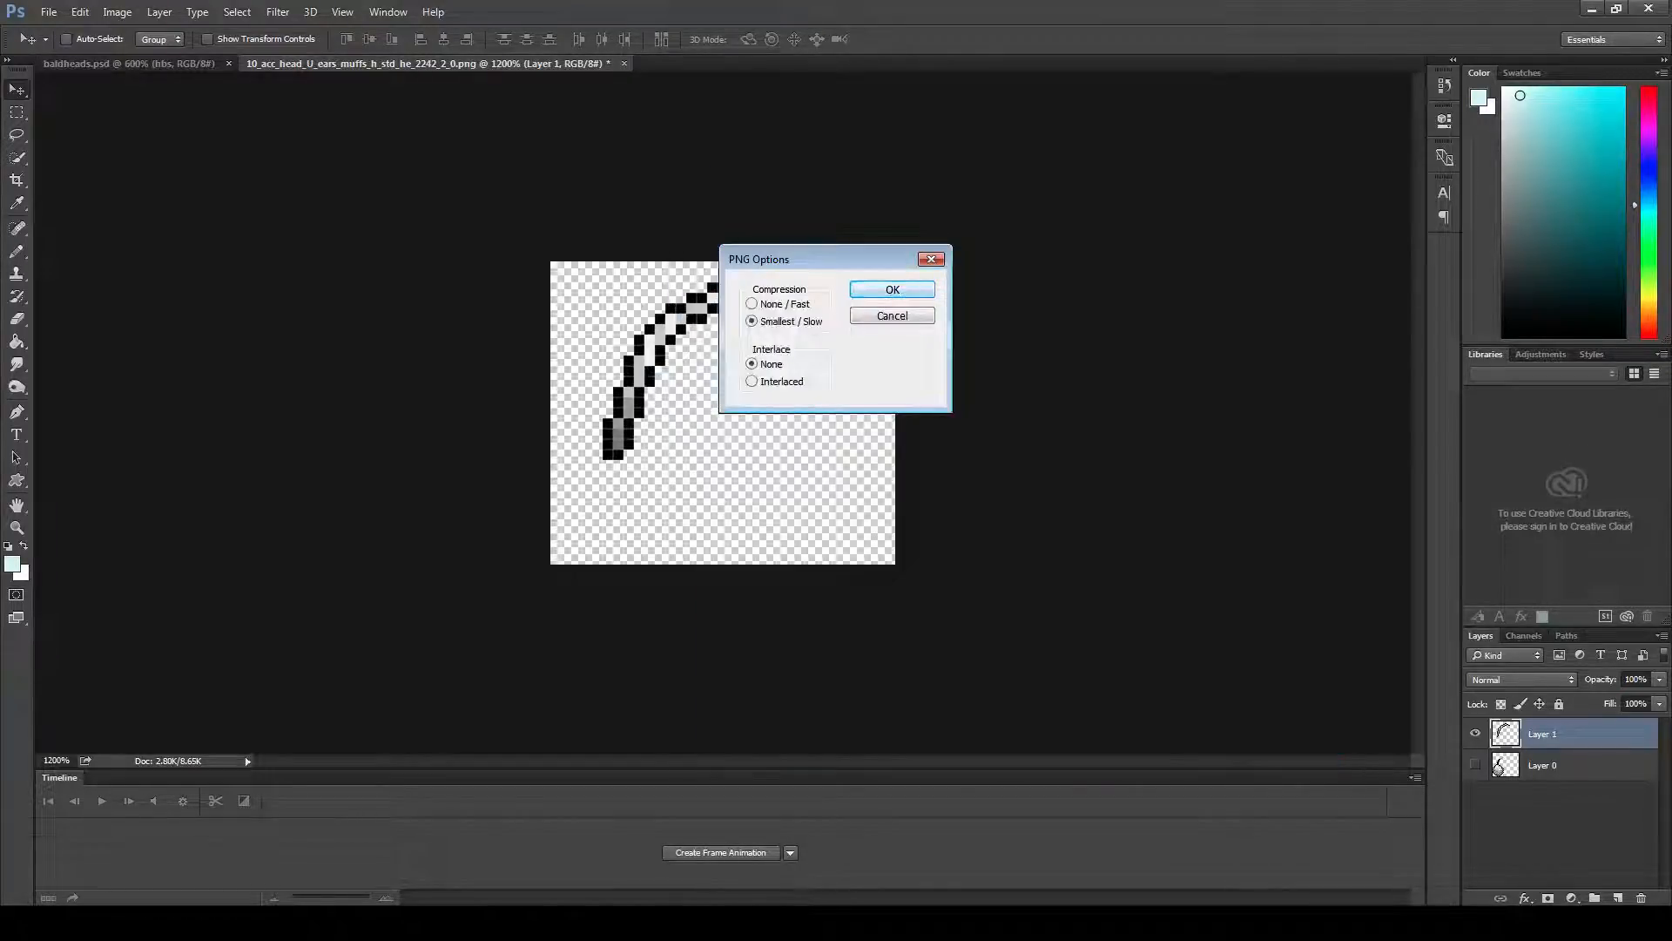
key("Return")
- Switch to JPEXS Free Flash Decompiler and start replacing the DefineBitsLossless2 (10) earmuff image with a file
key("alt+Tab")
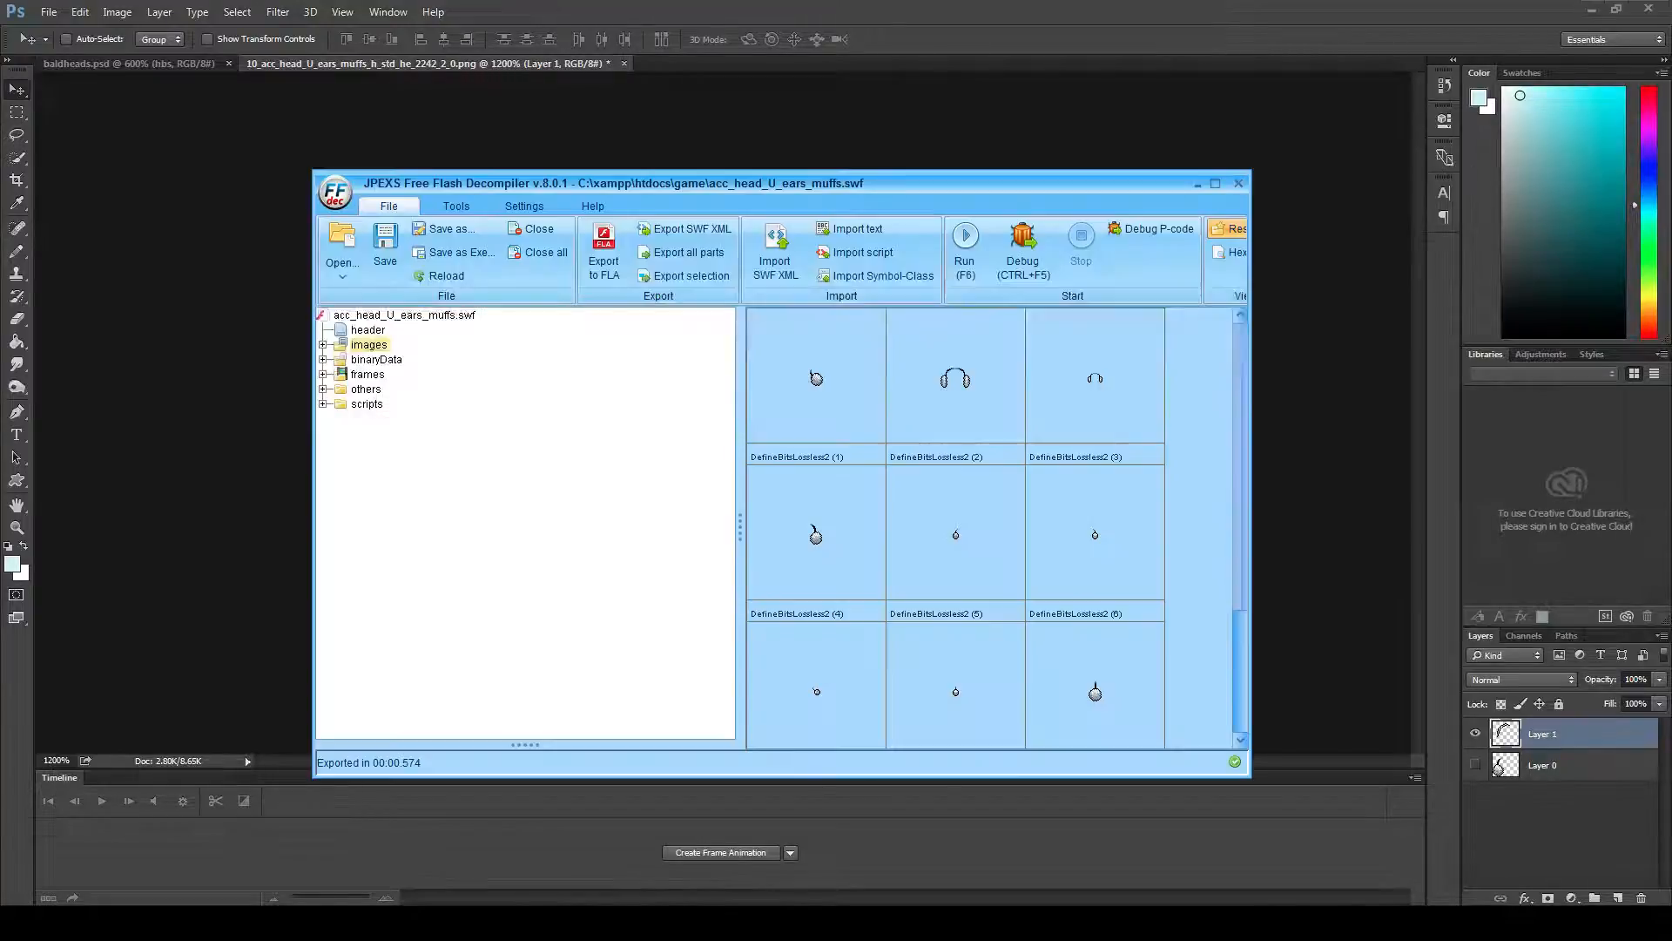
left_click_drag(1240, 468, 1241, 588)
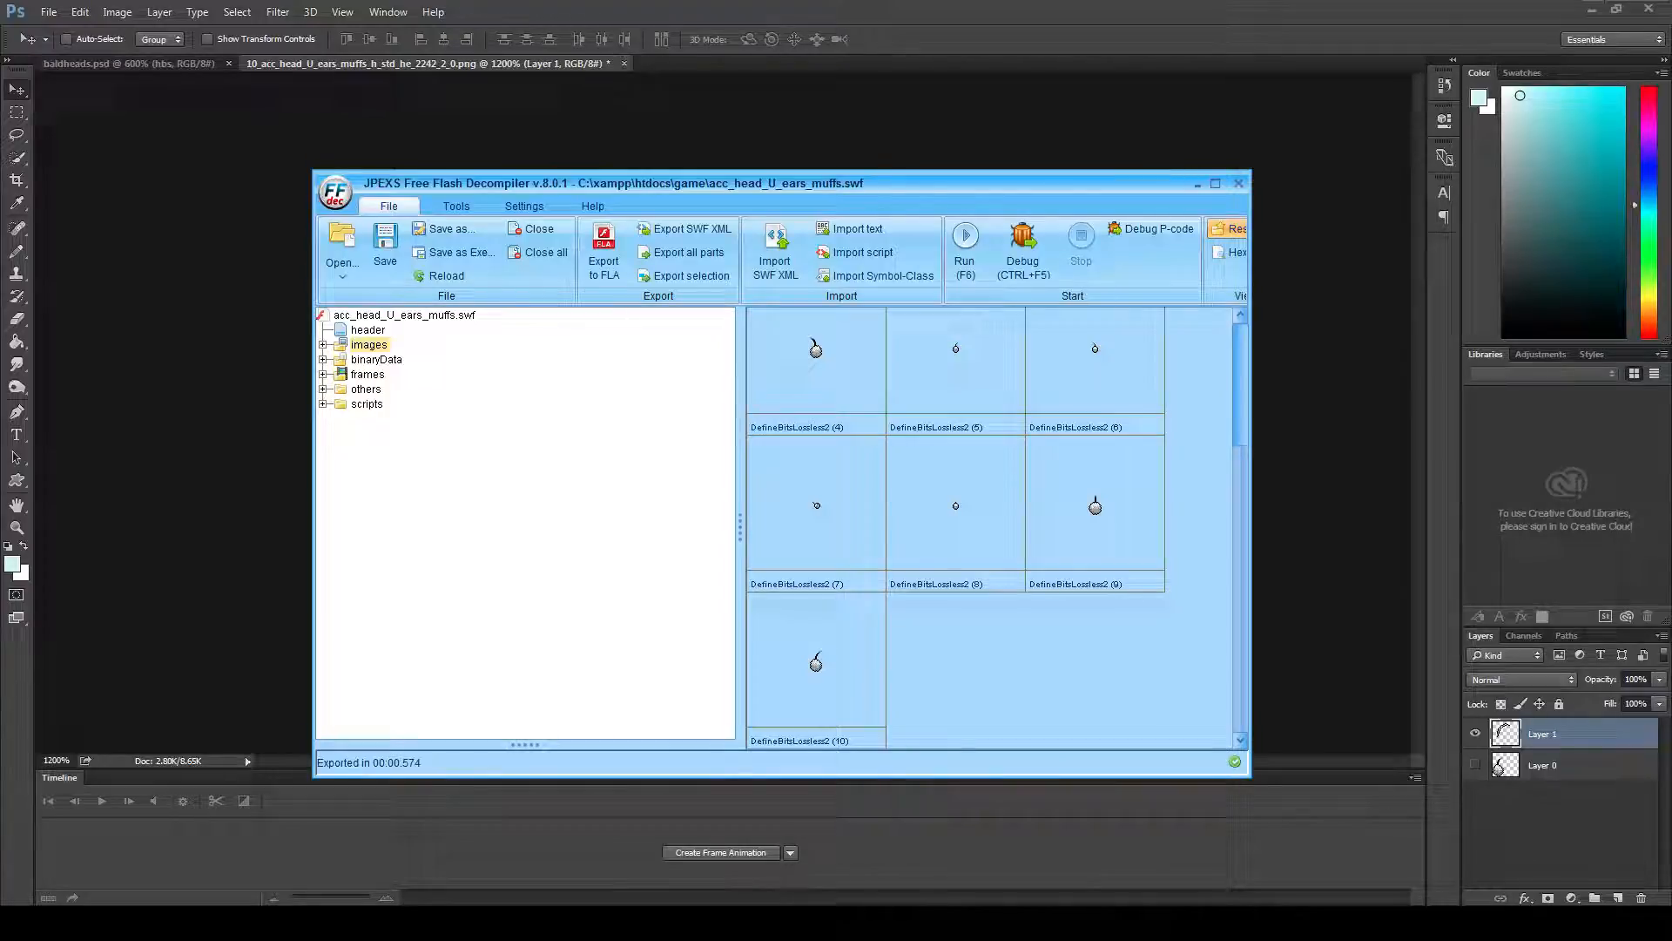
left_click(815, 660)
right_click(816, 660)
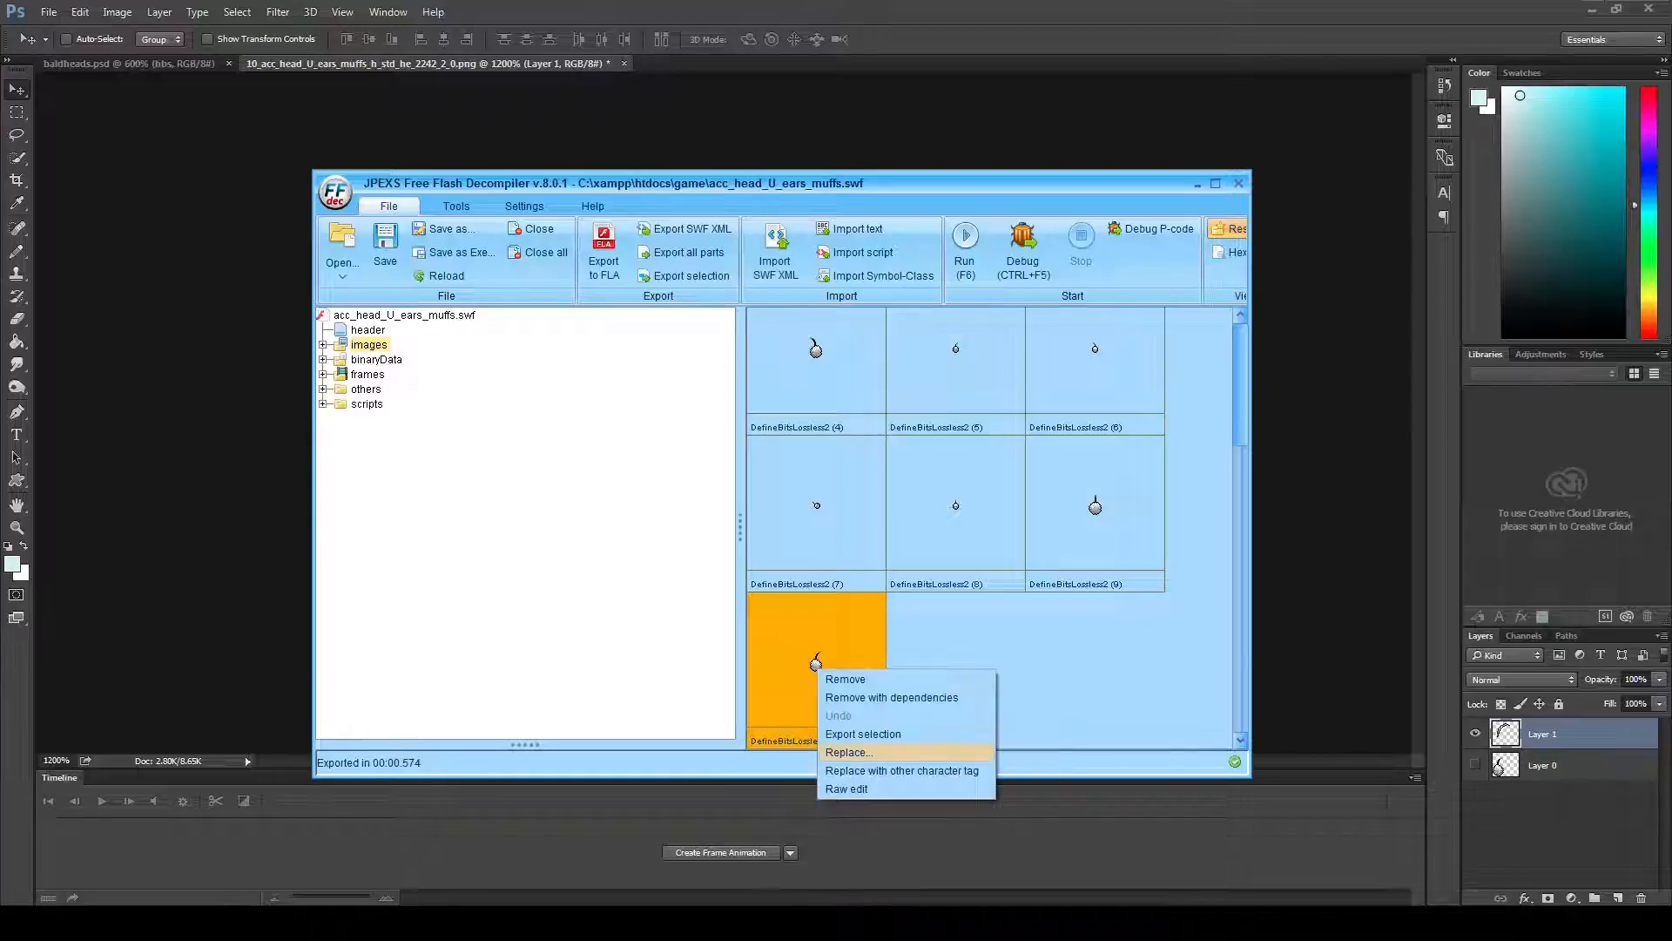
left_click(849, 752)
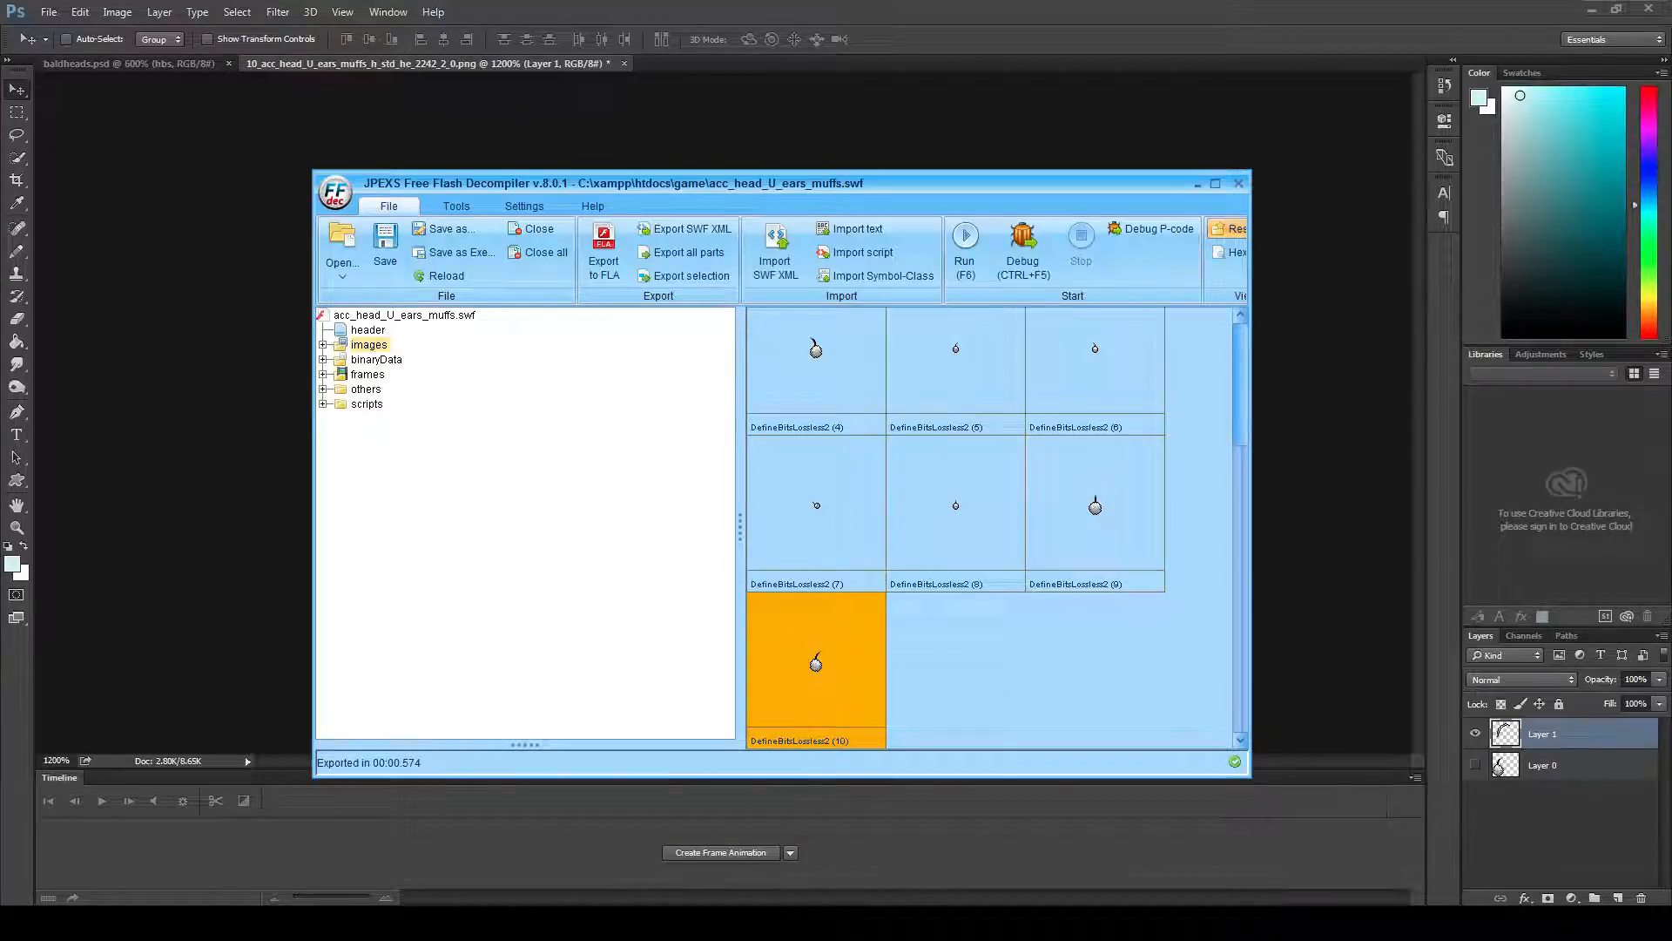
right_click(821, 642)
left_click(858, 730)
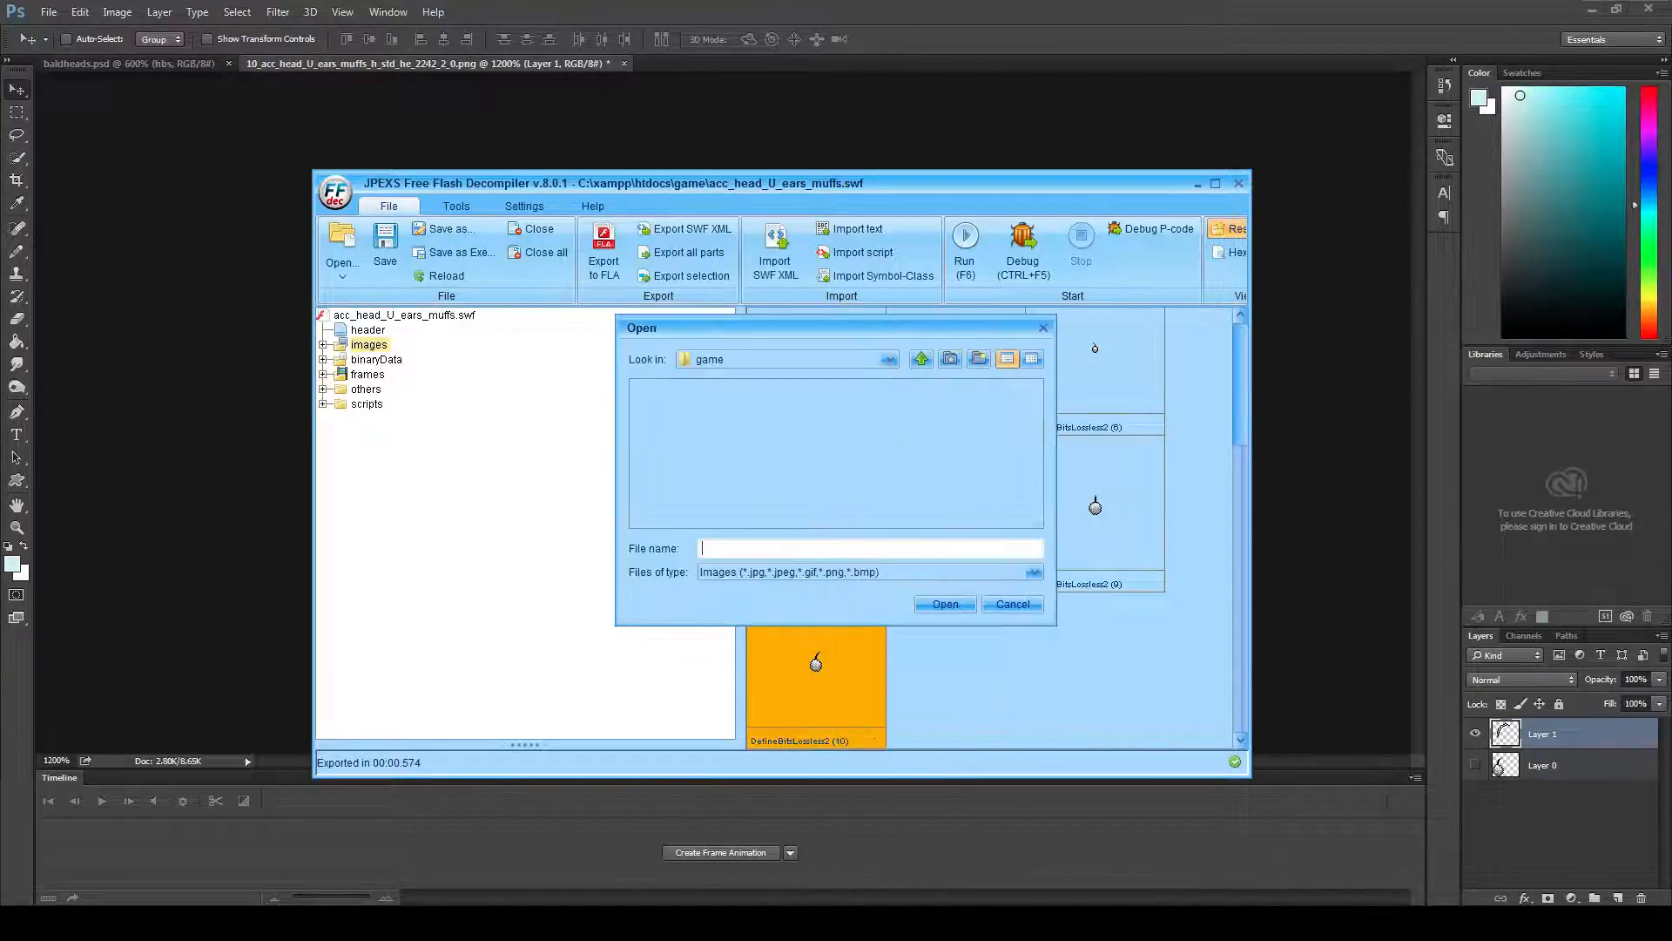
- Load 10_acc_head_U_ears_muffs_h_std_he_2242_2_0.png from the images folder inside the Desktop's headband folder as the replacement
left_click(921, 359)
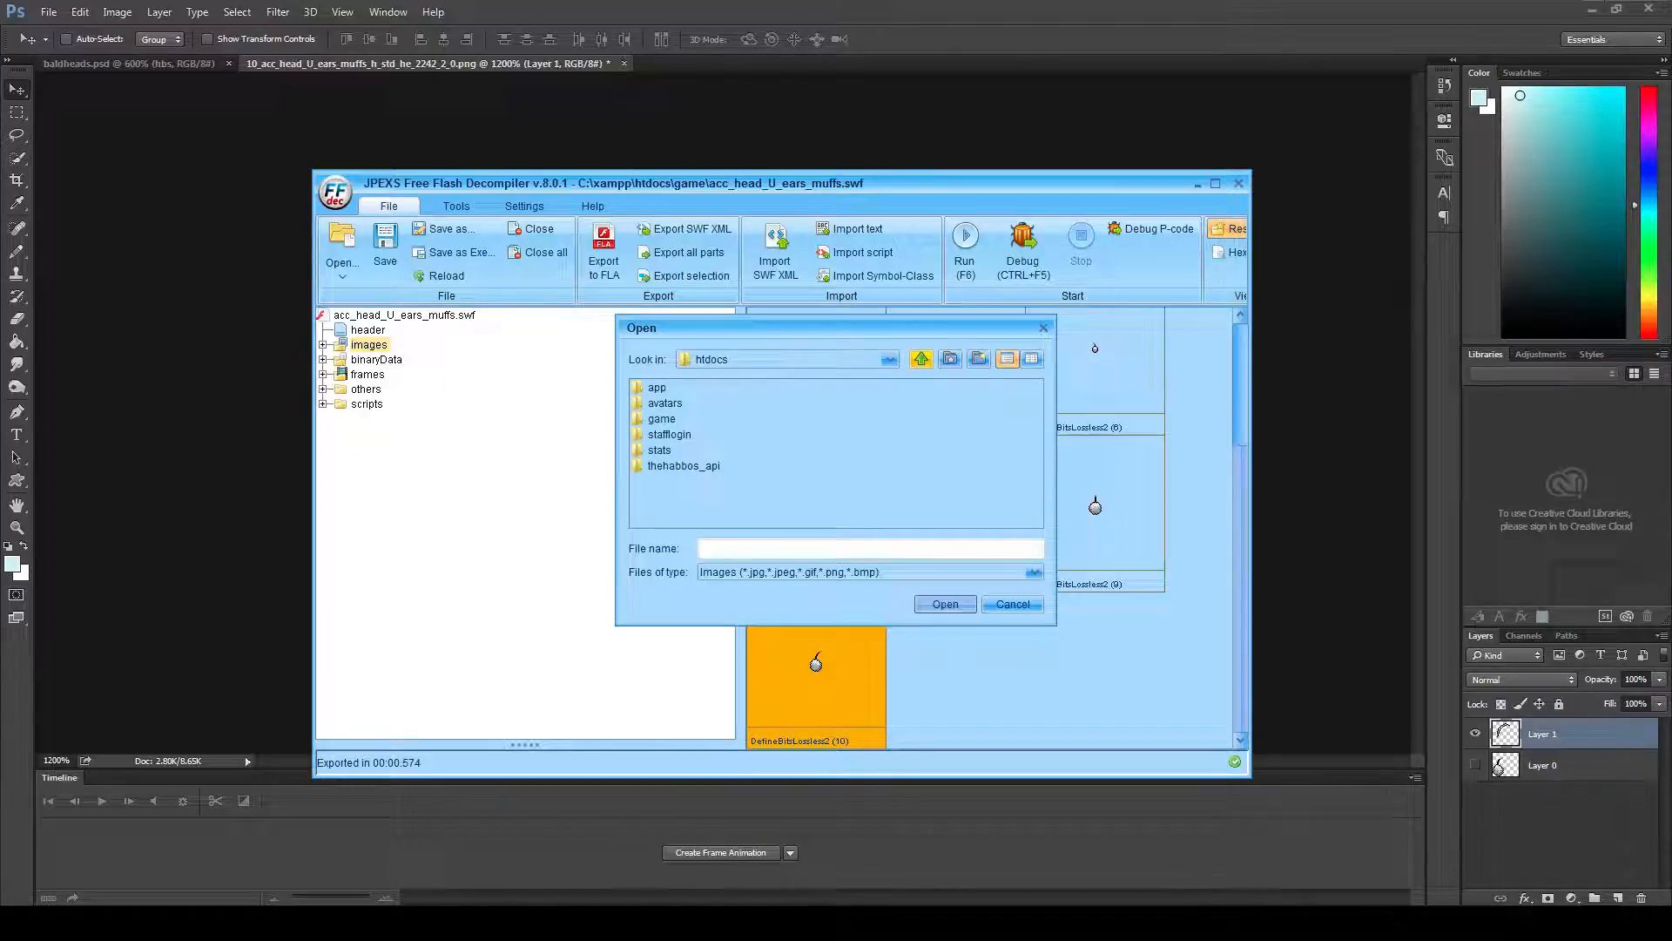
left_click(920, 359)
left_click(921, 359)
left_click(921, 359)
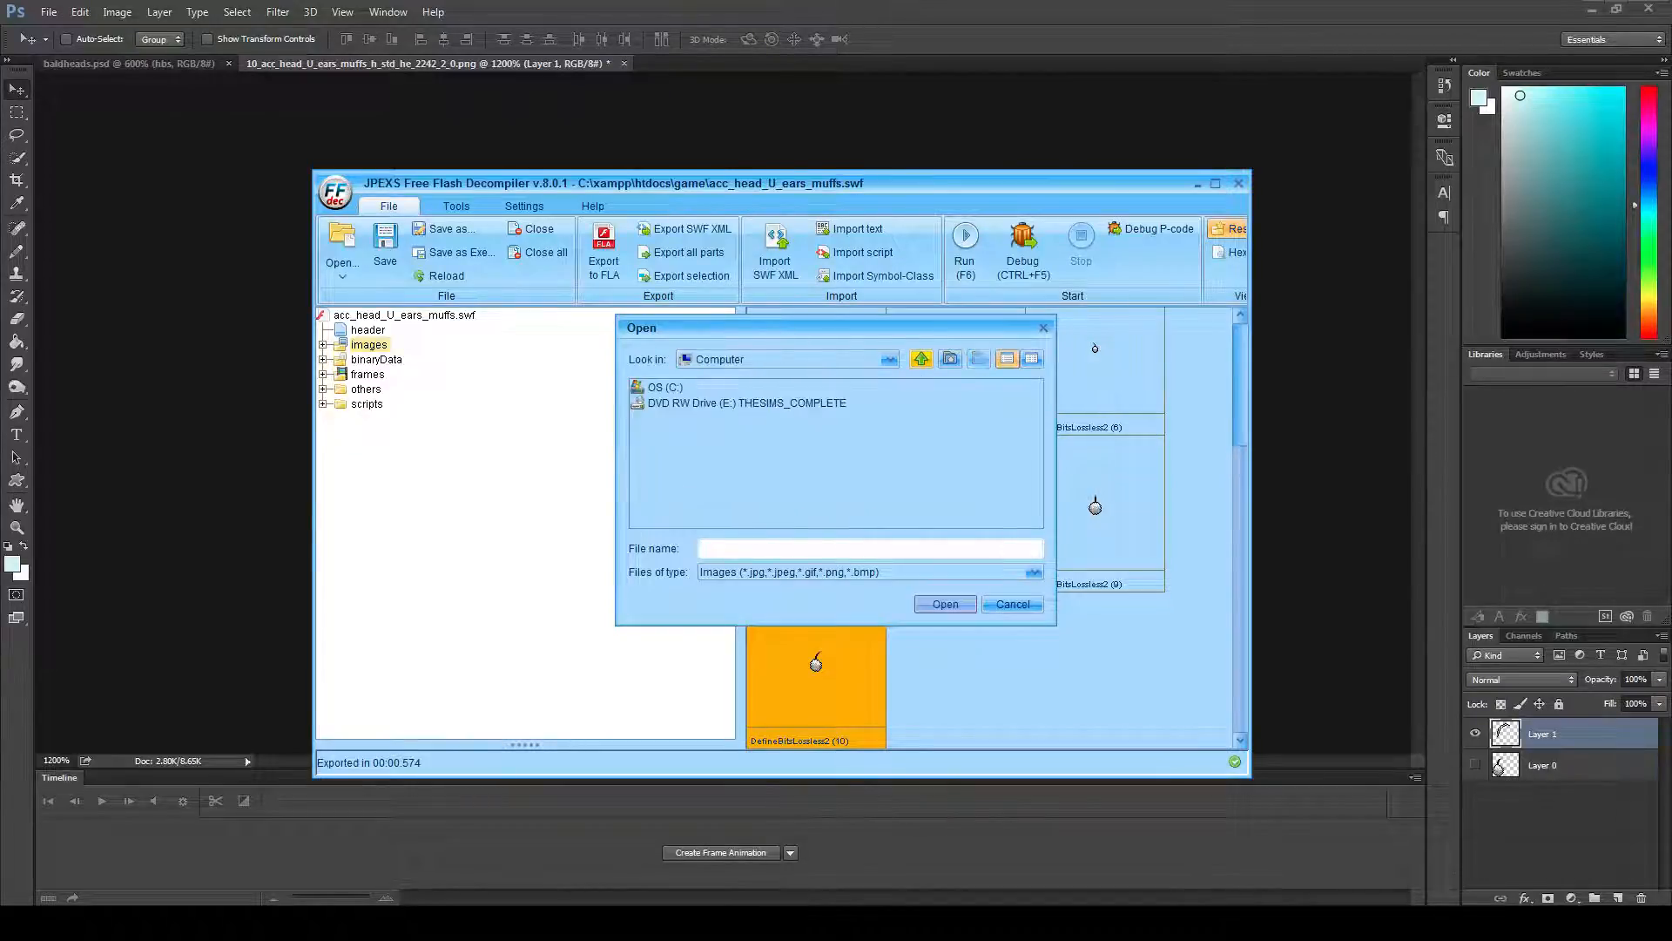
left_click(921, 359)
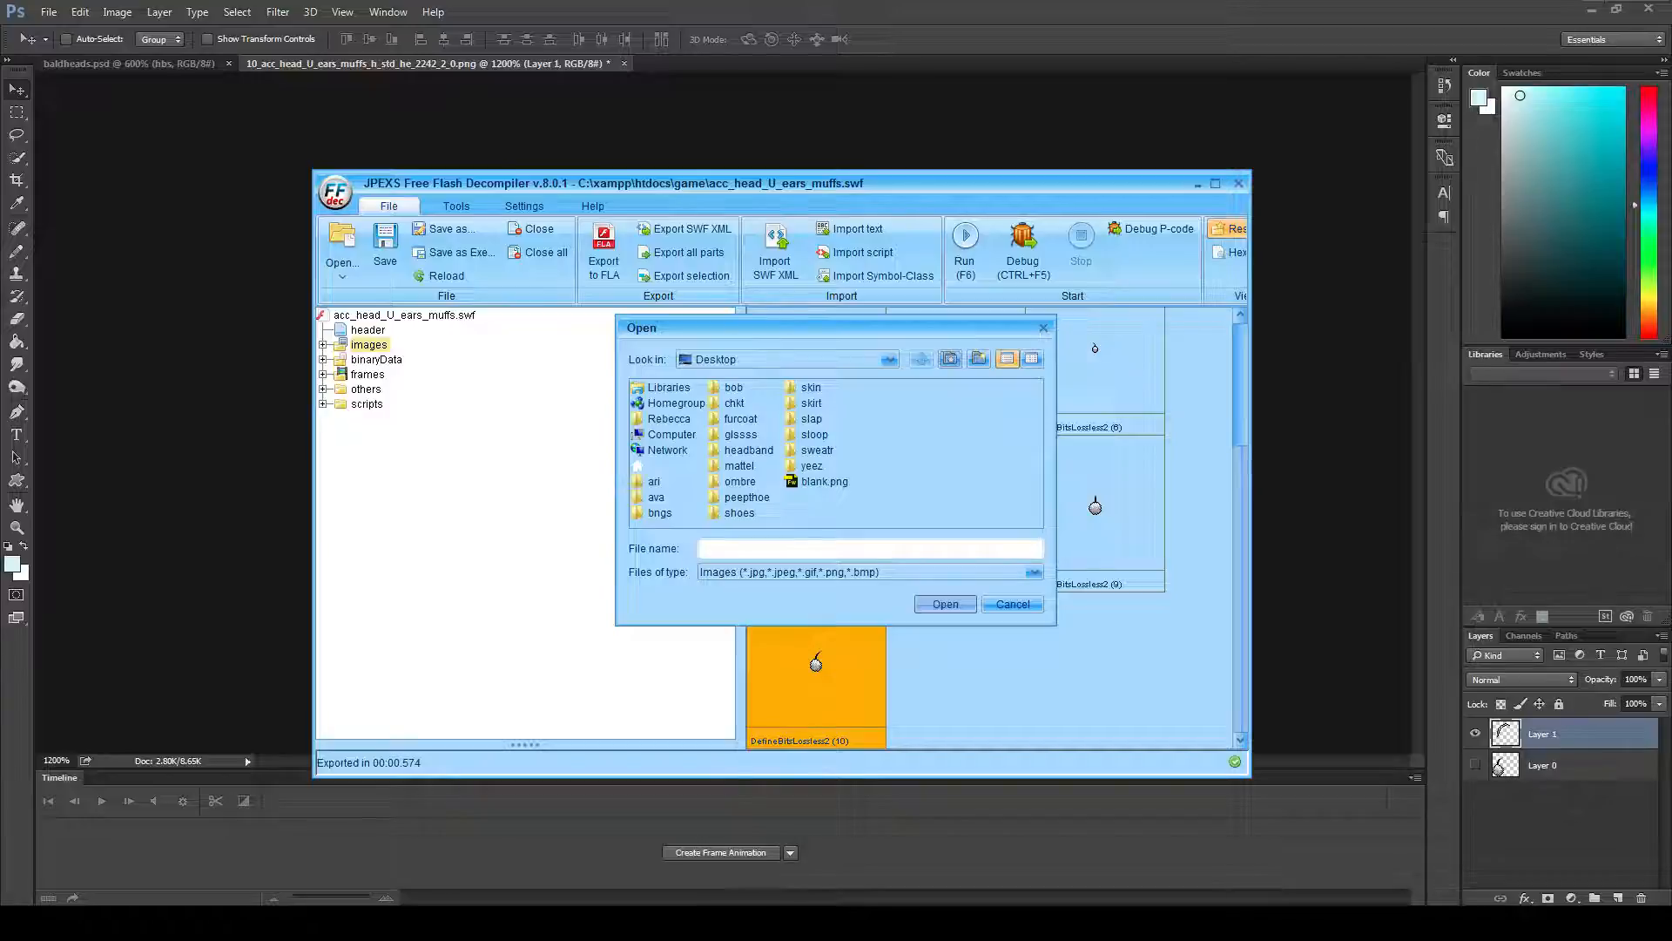
double_click(749, 450)
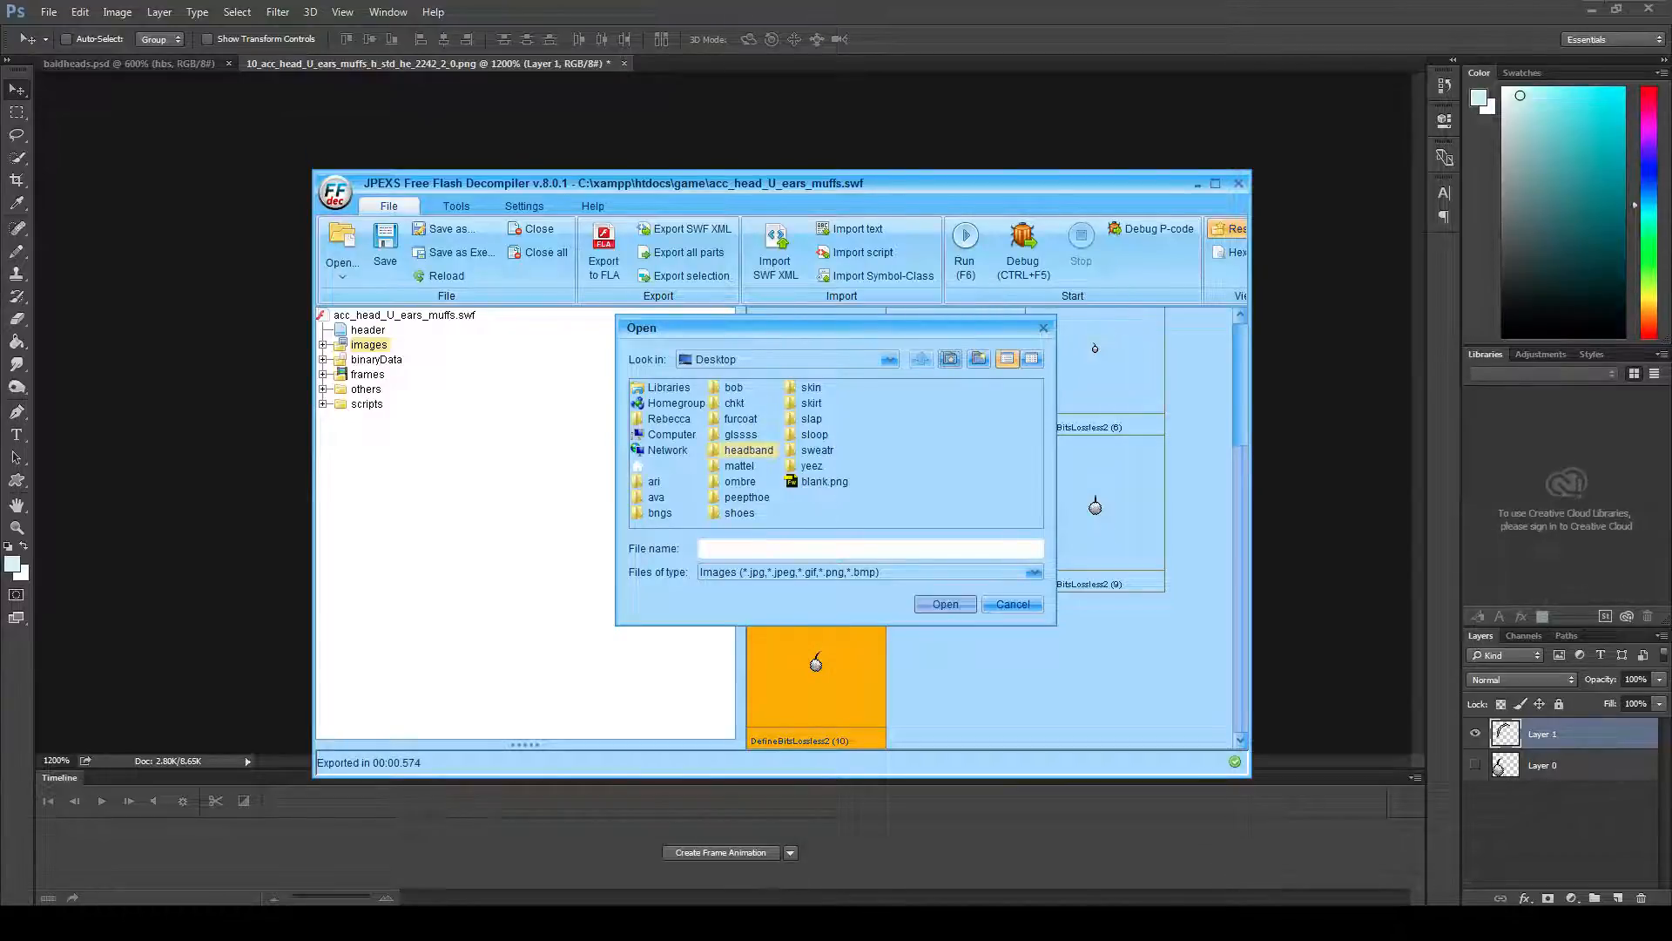
double_click(665, 434)
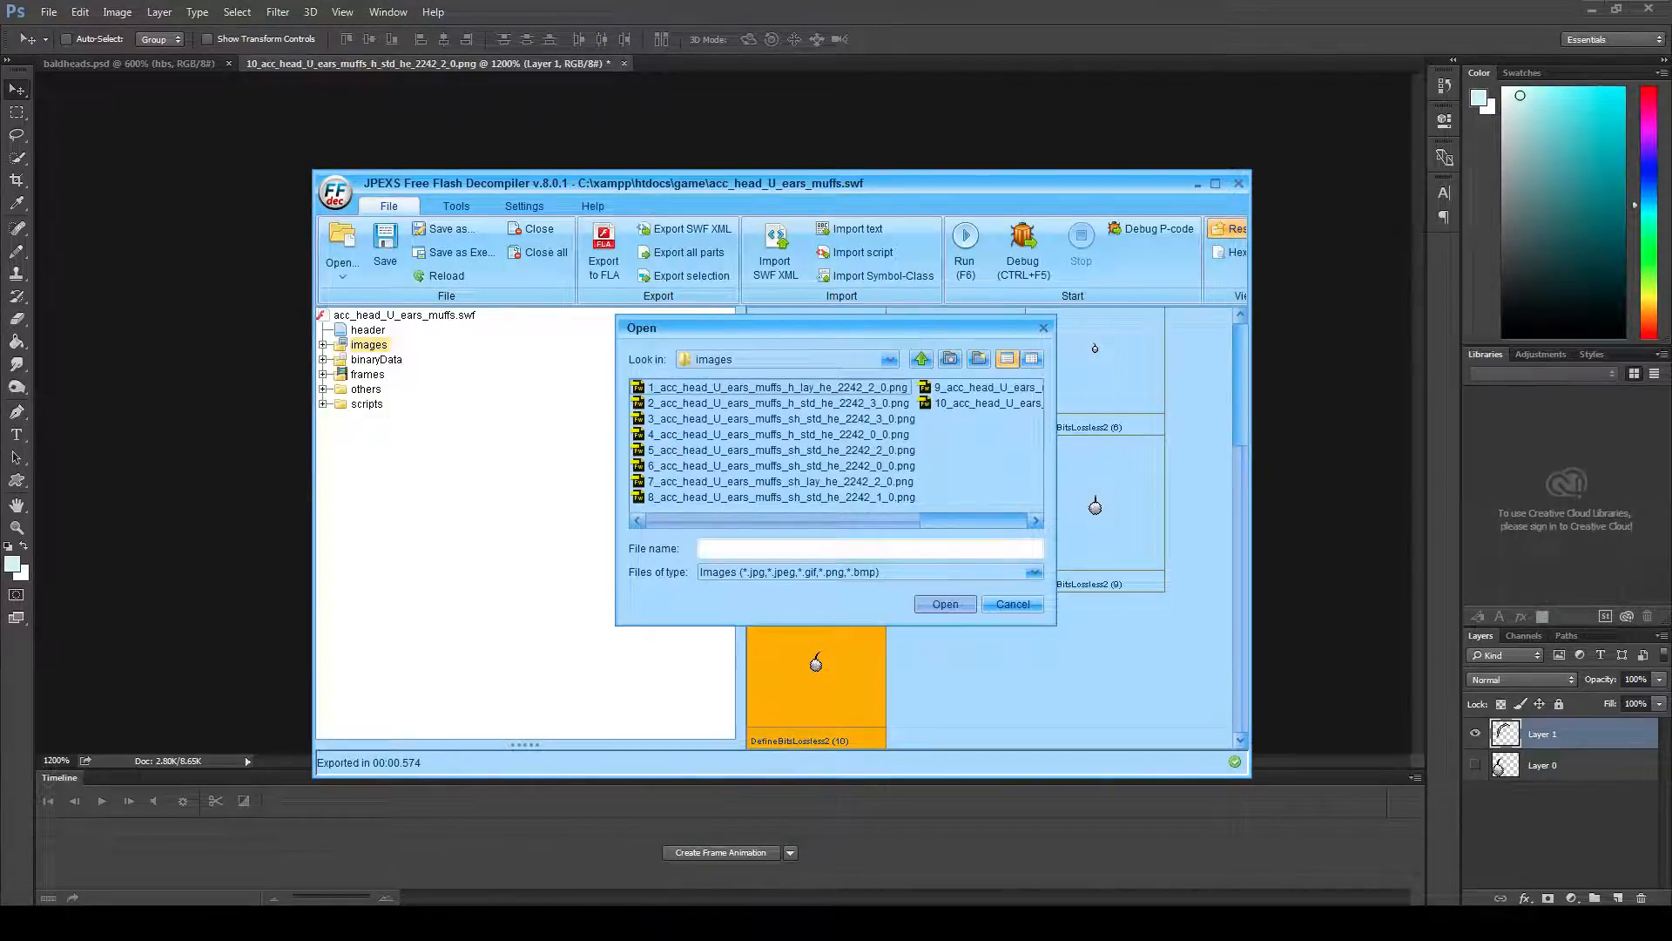
left_click(988, 402)
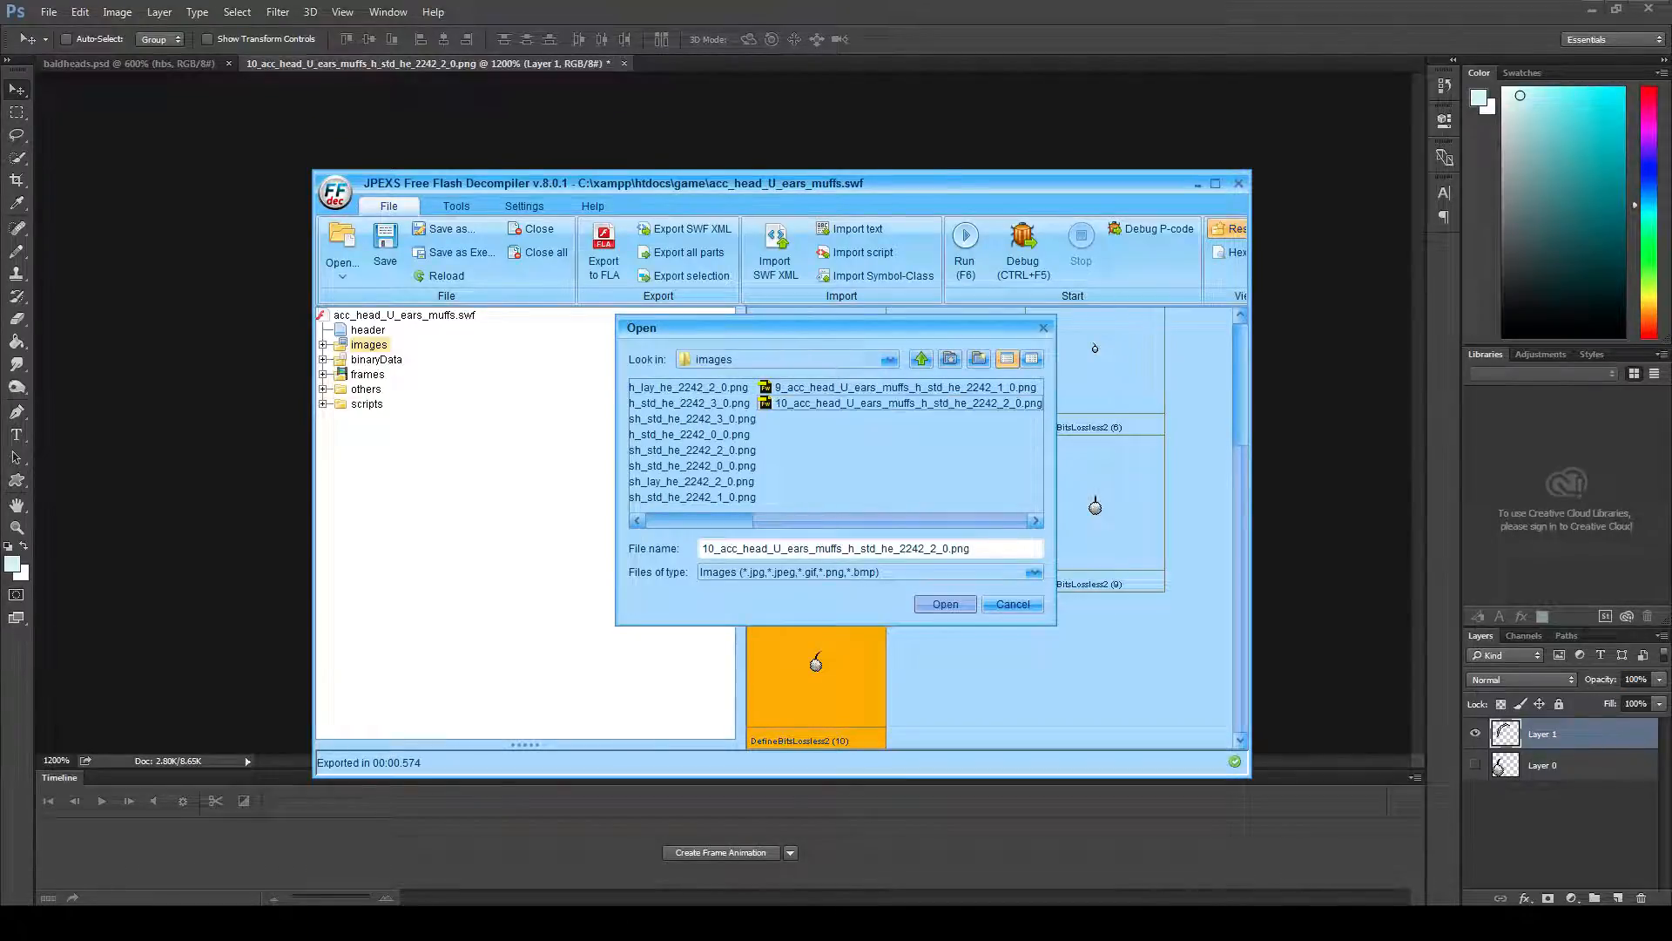
key("Return")
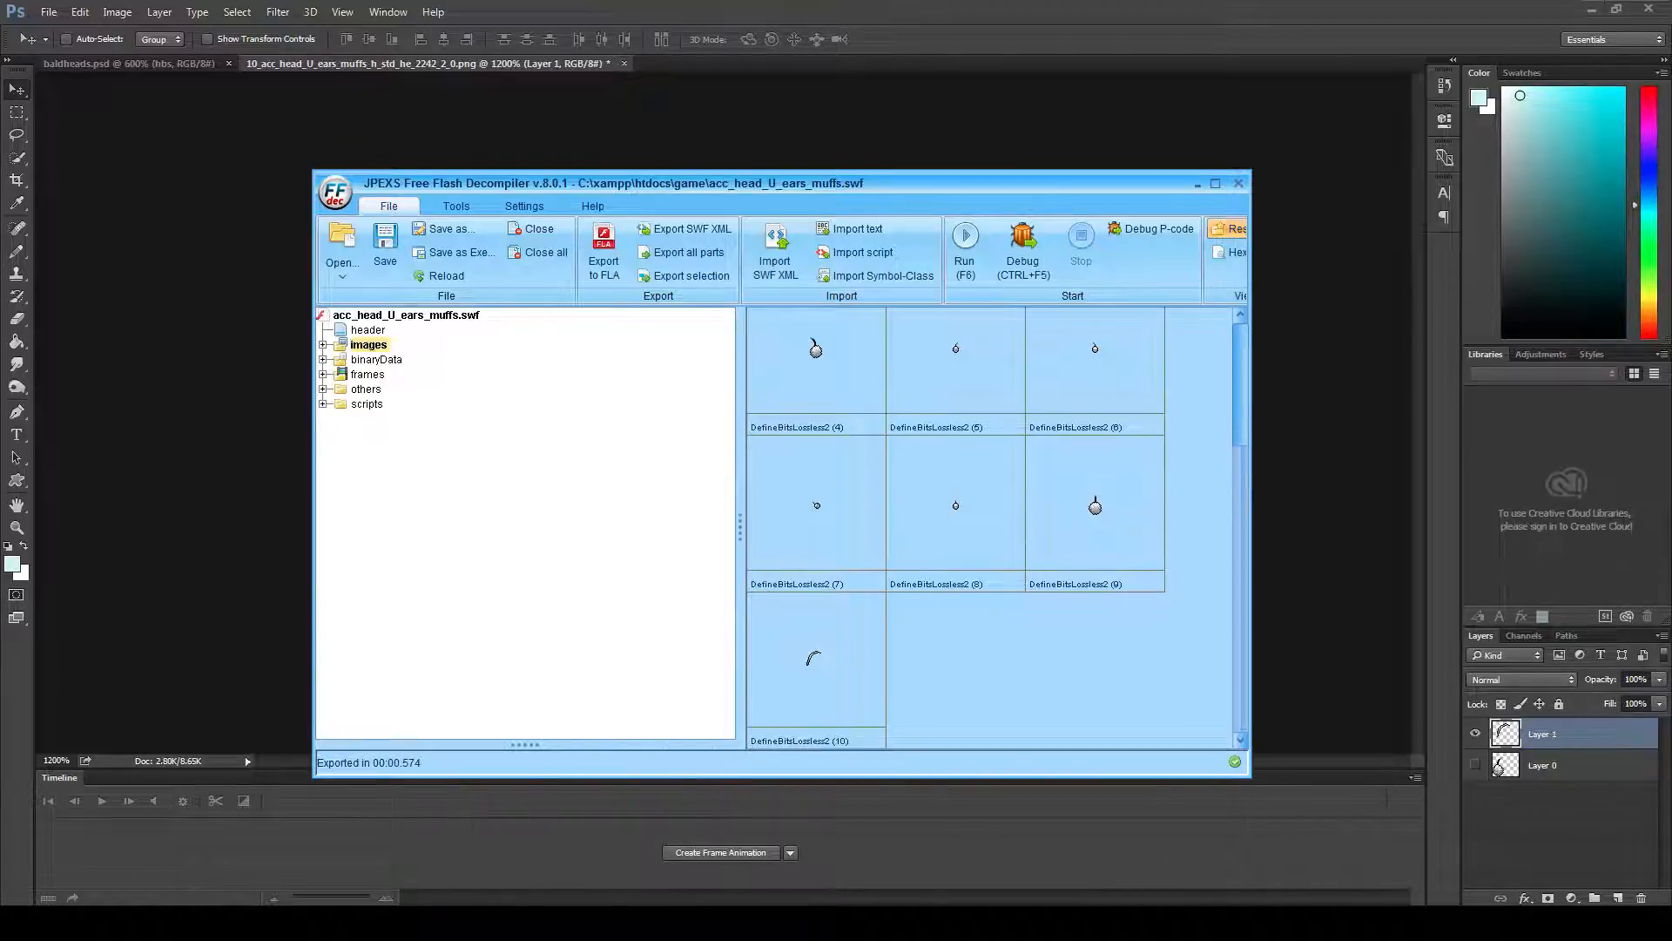
- Save the modified acc_head_U_ears_muffs.swf
left_click(385, 249)
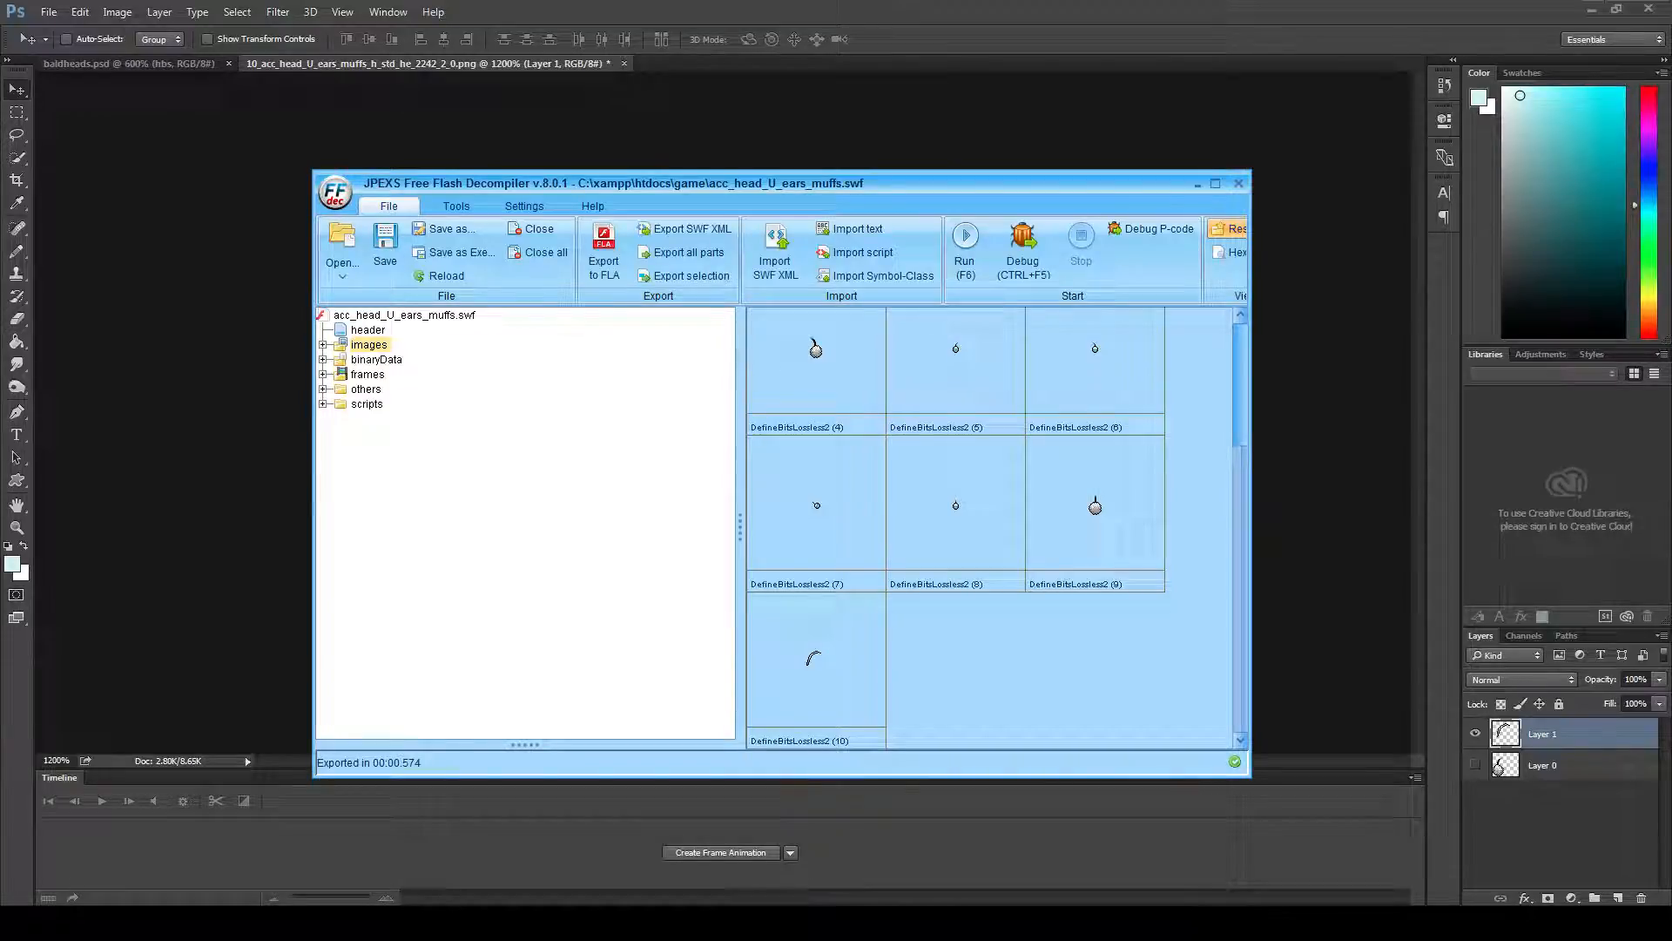
scroll(993, 527, "up", 2)
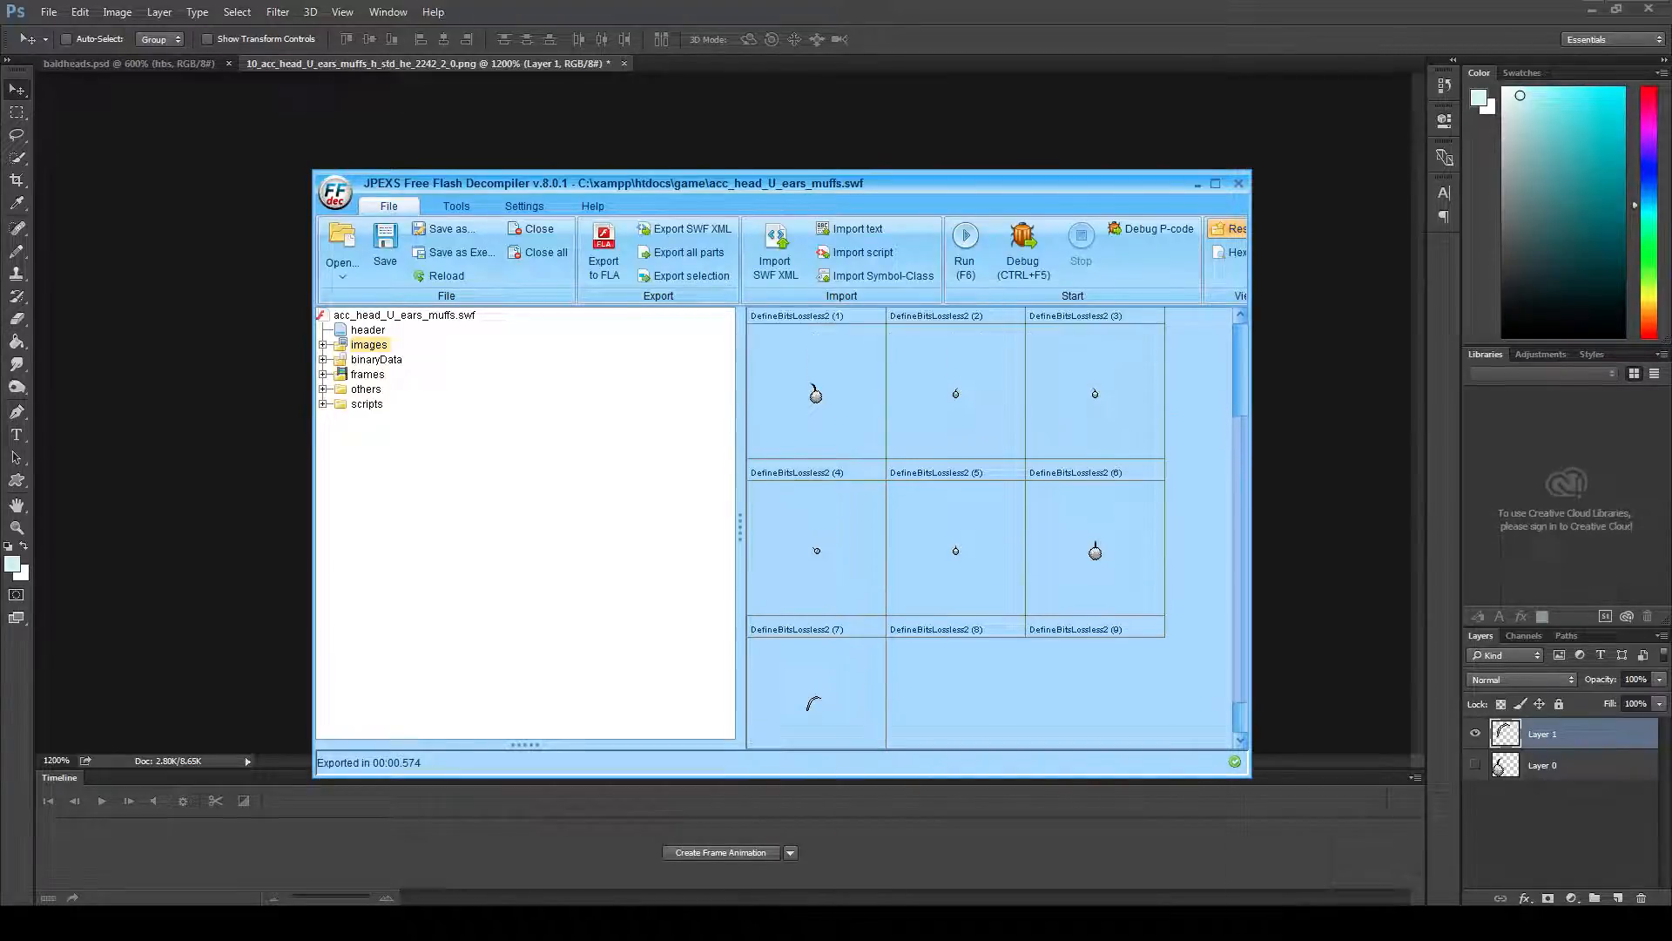
scroll(992, 527, "up", 3)
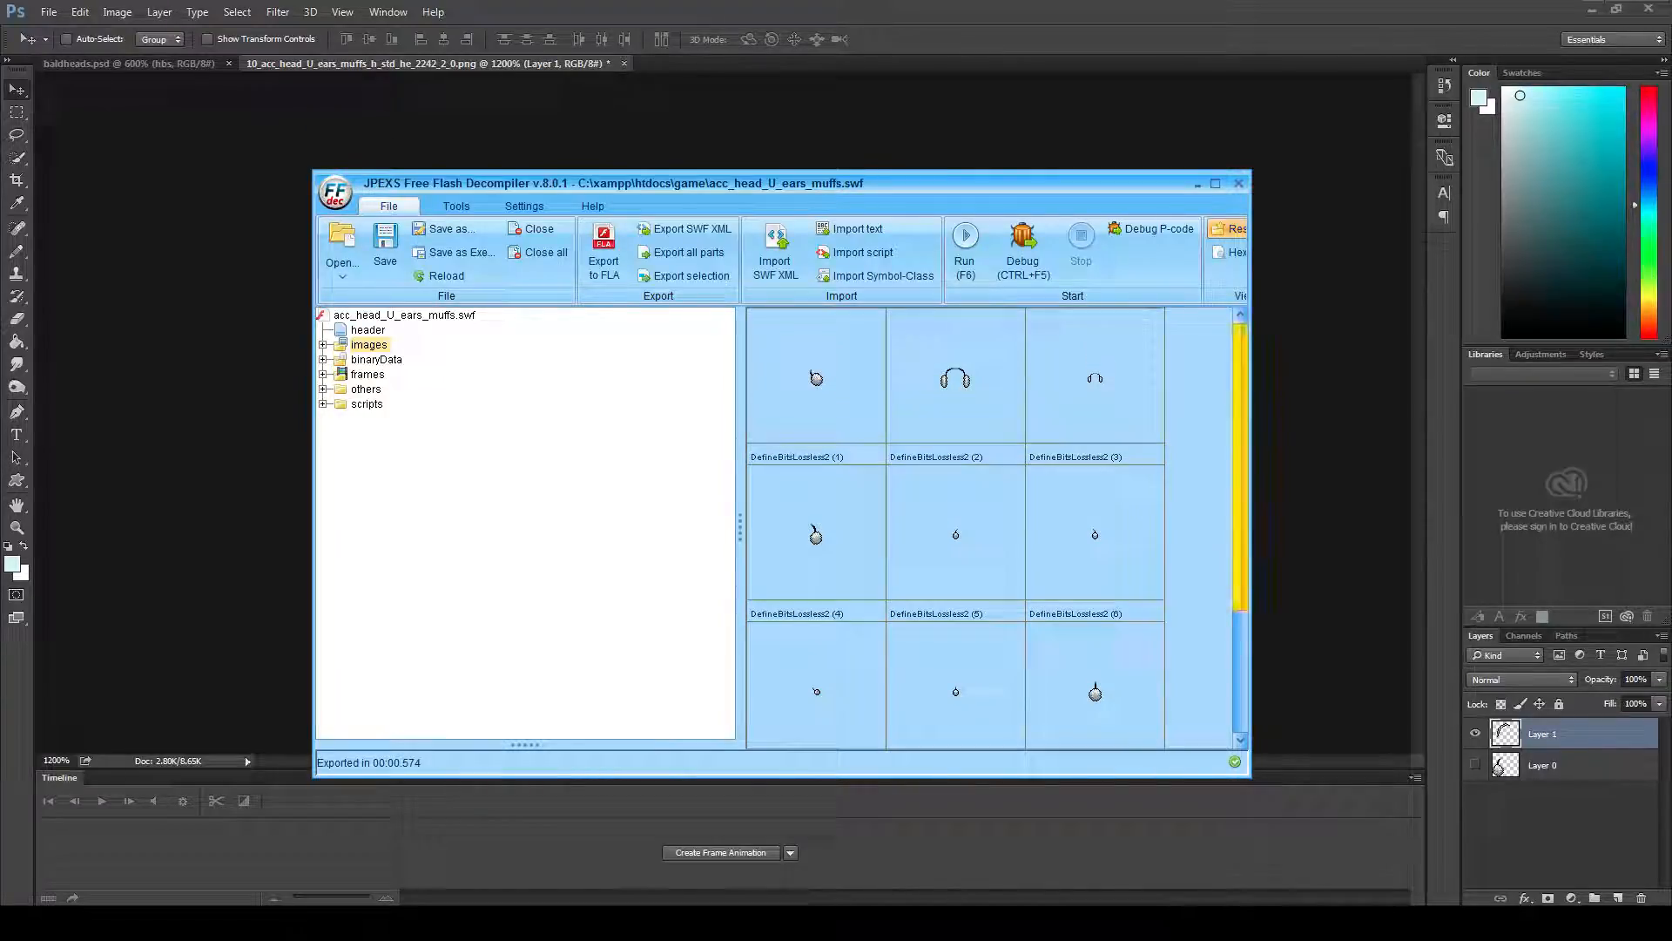
scroll(1240, 470, "down", 3)
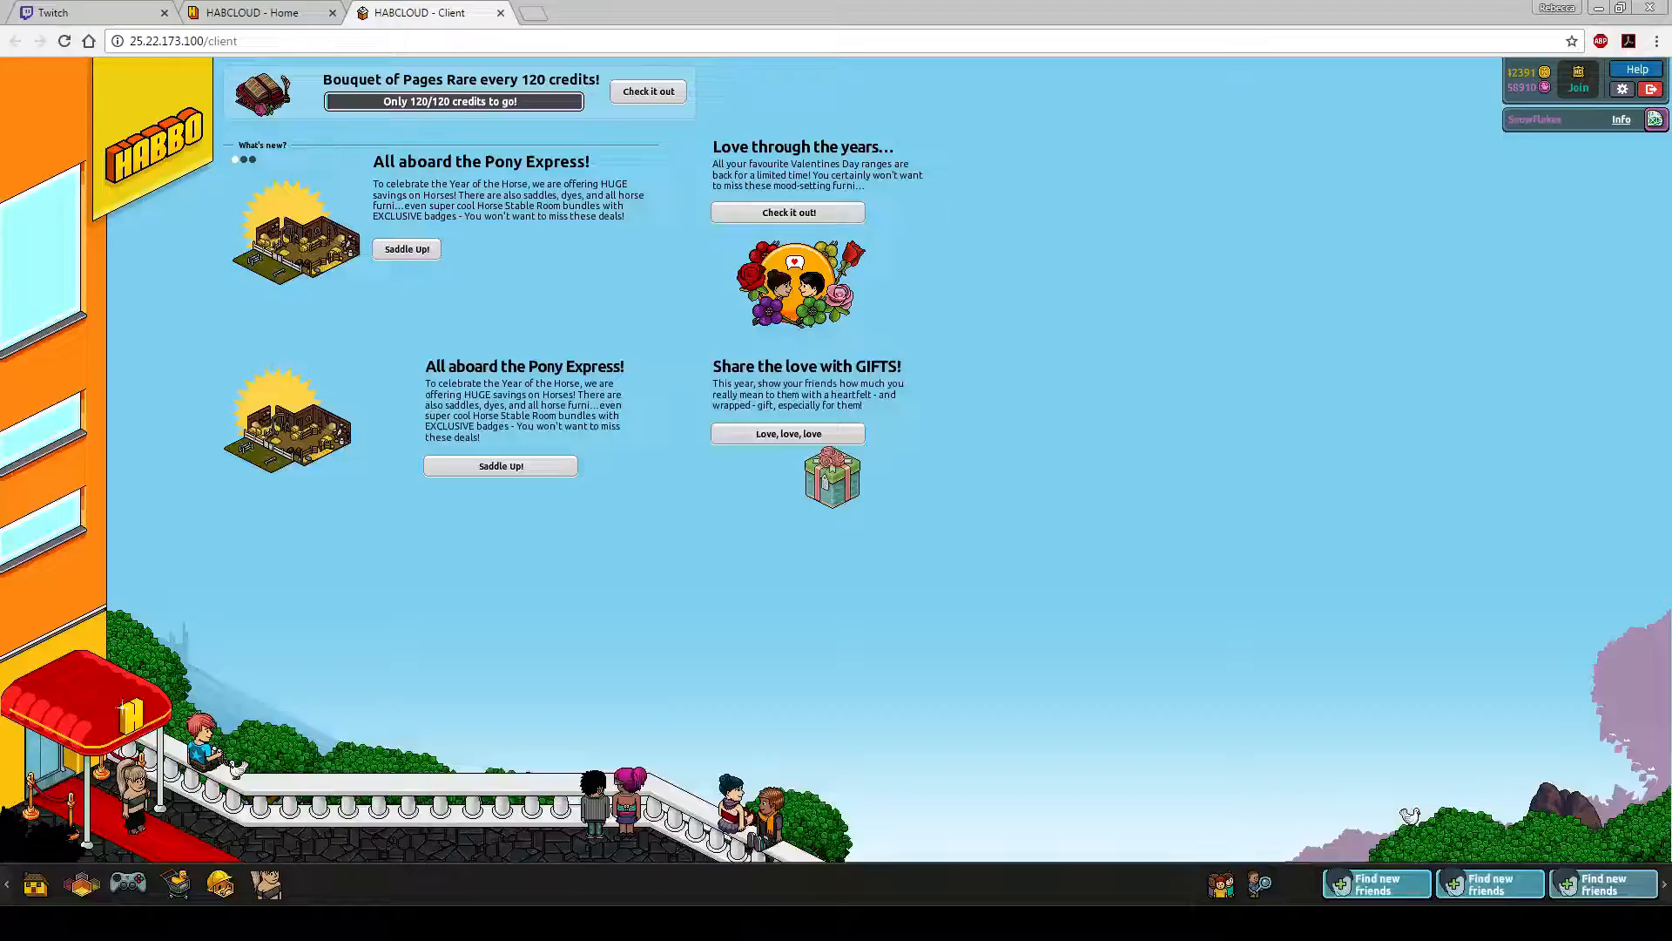
- Close the HABCLOUD client in Chrome and clear cached images and files from the beginning of time
left_click(266, 885)
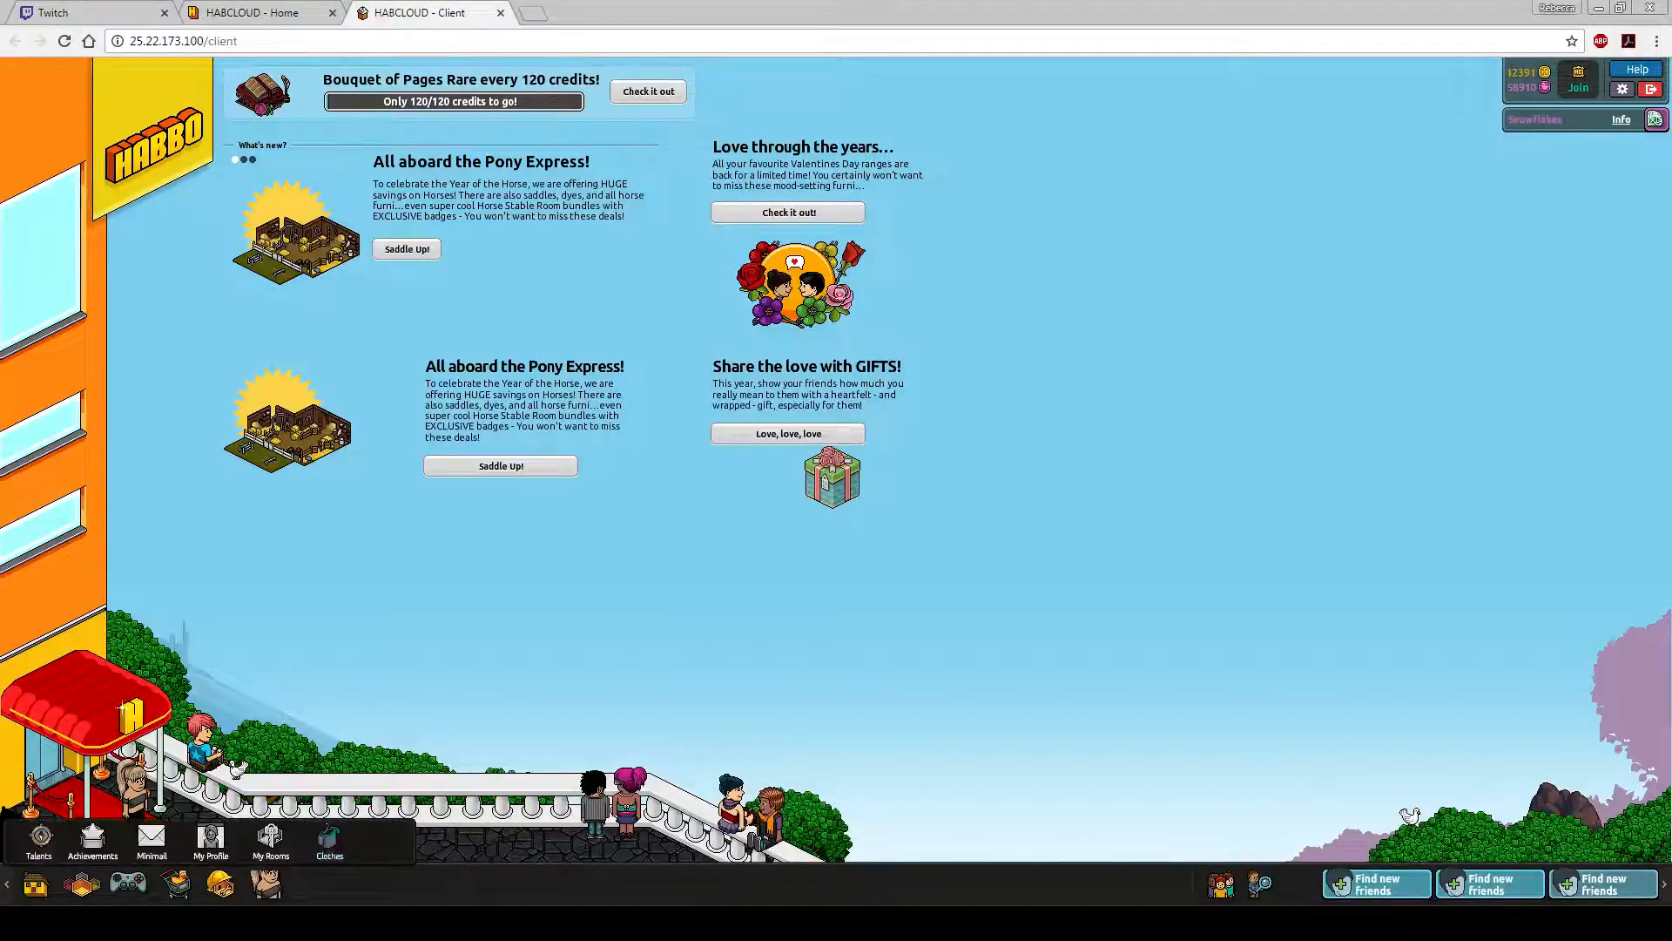
left_click(501, 12)
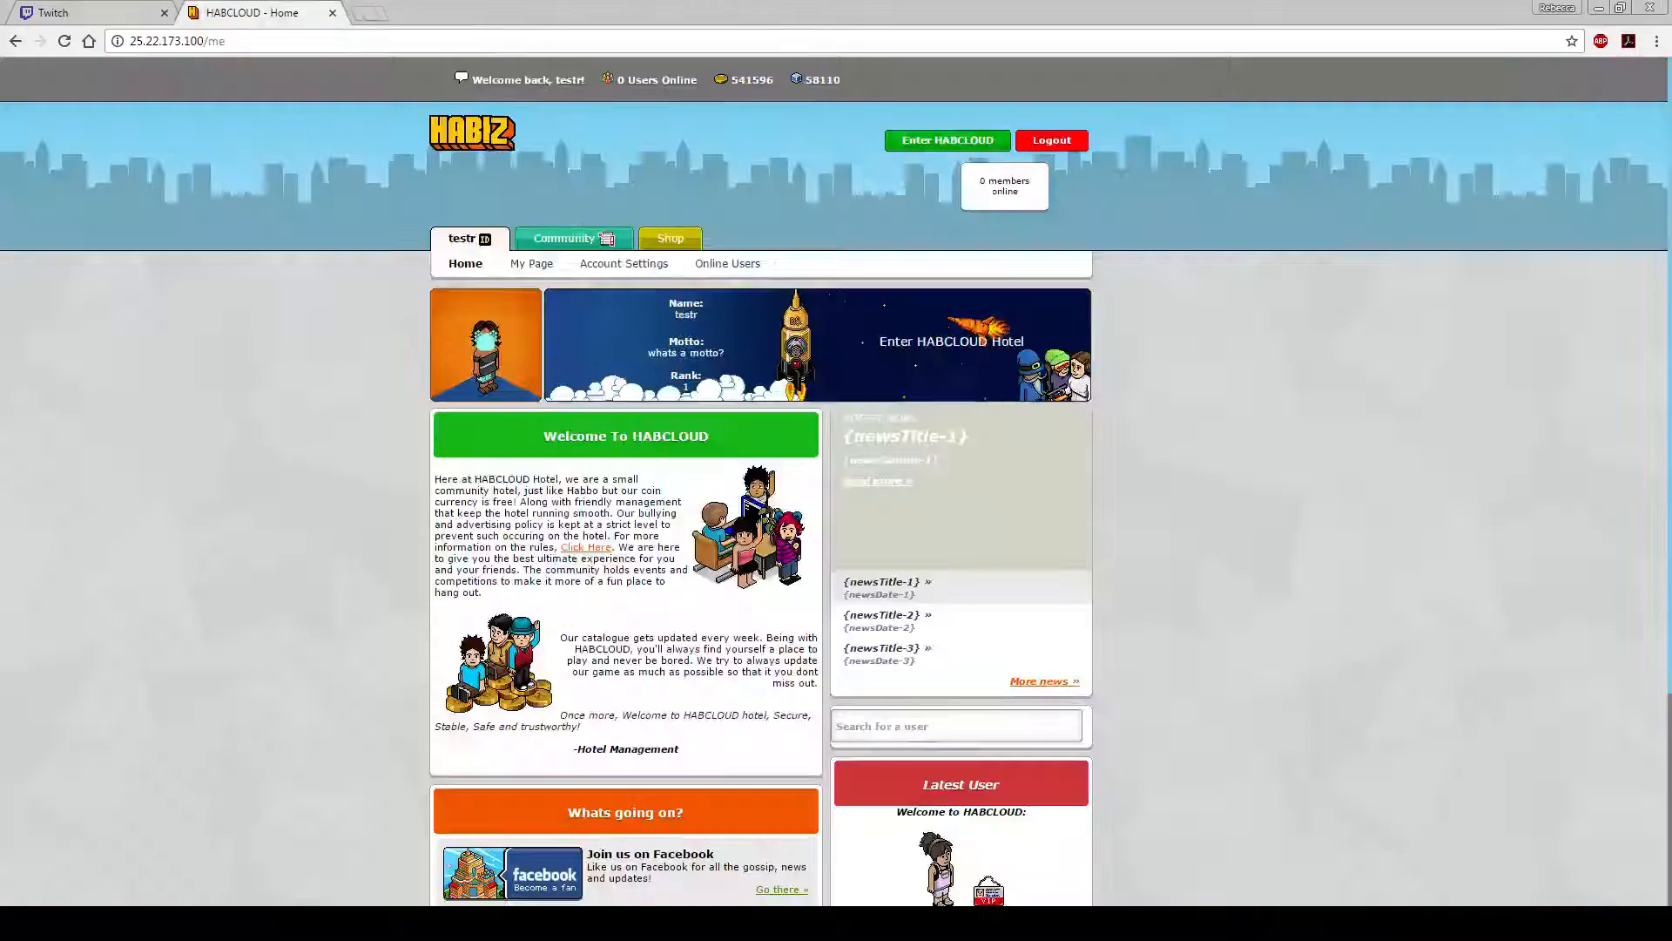
left_click(1656, 41)
mouse_move(1494, 295)
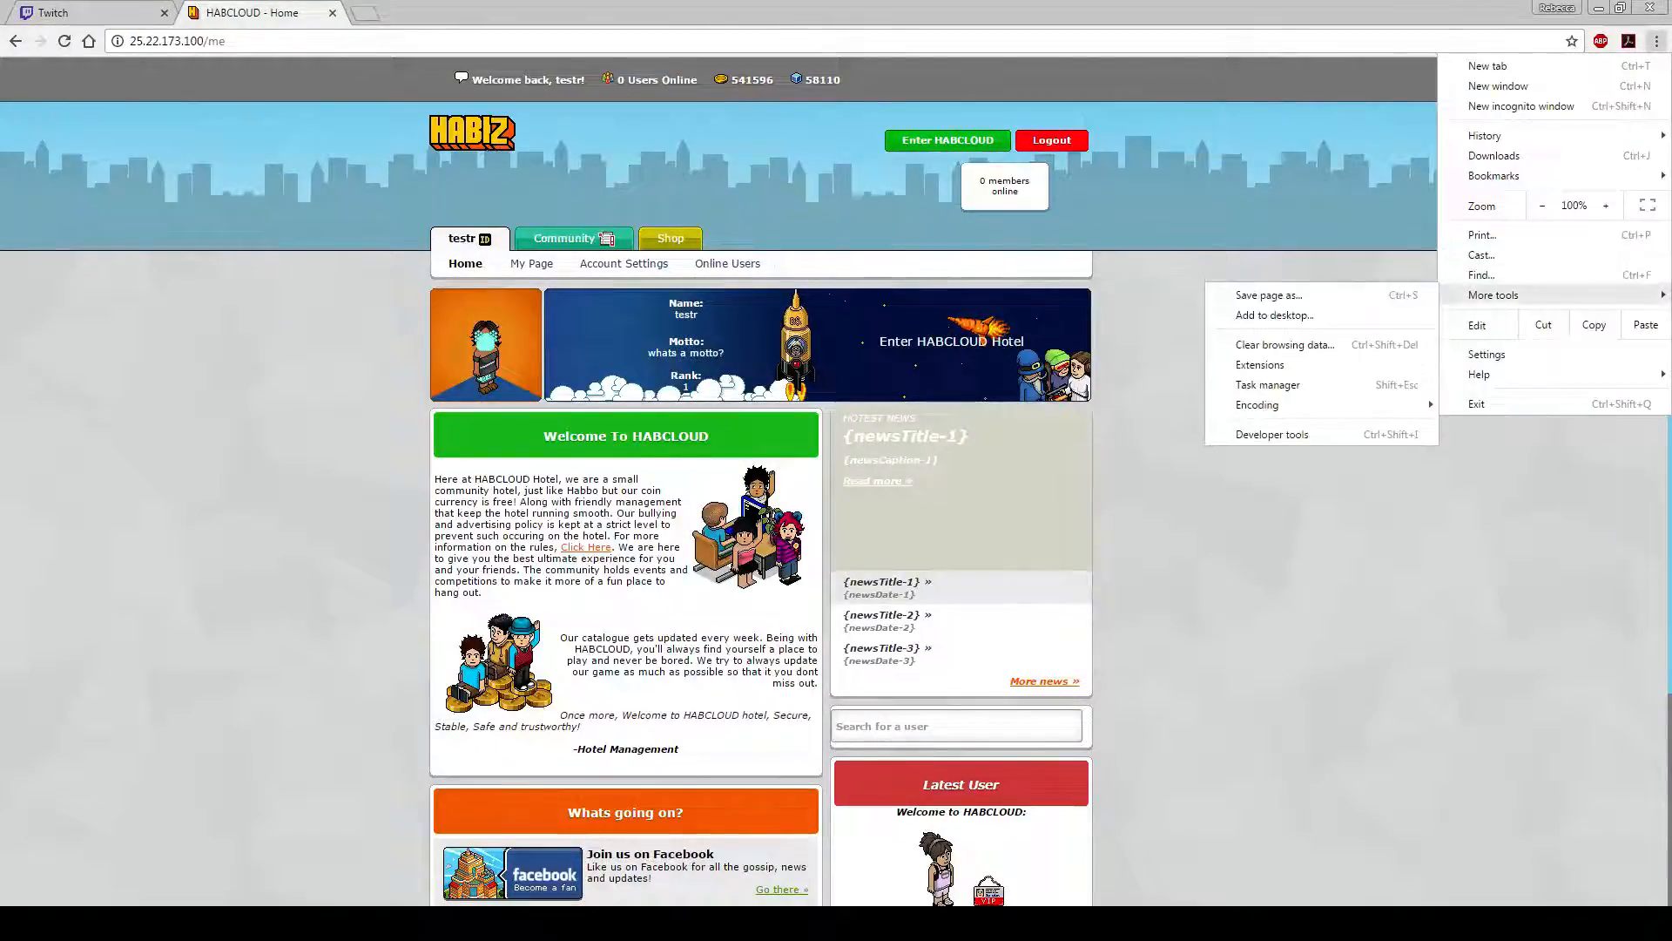
left_click(1284, 344)
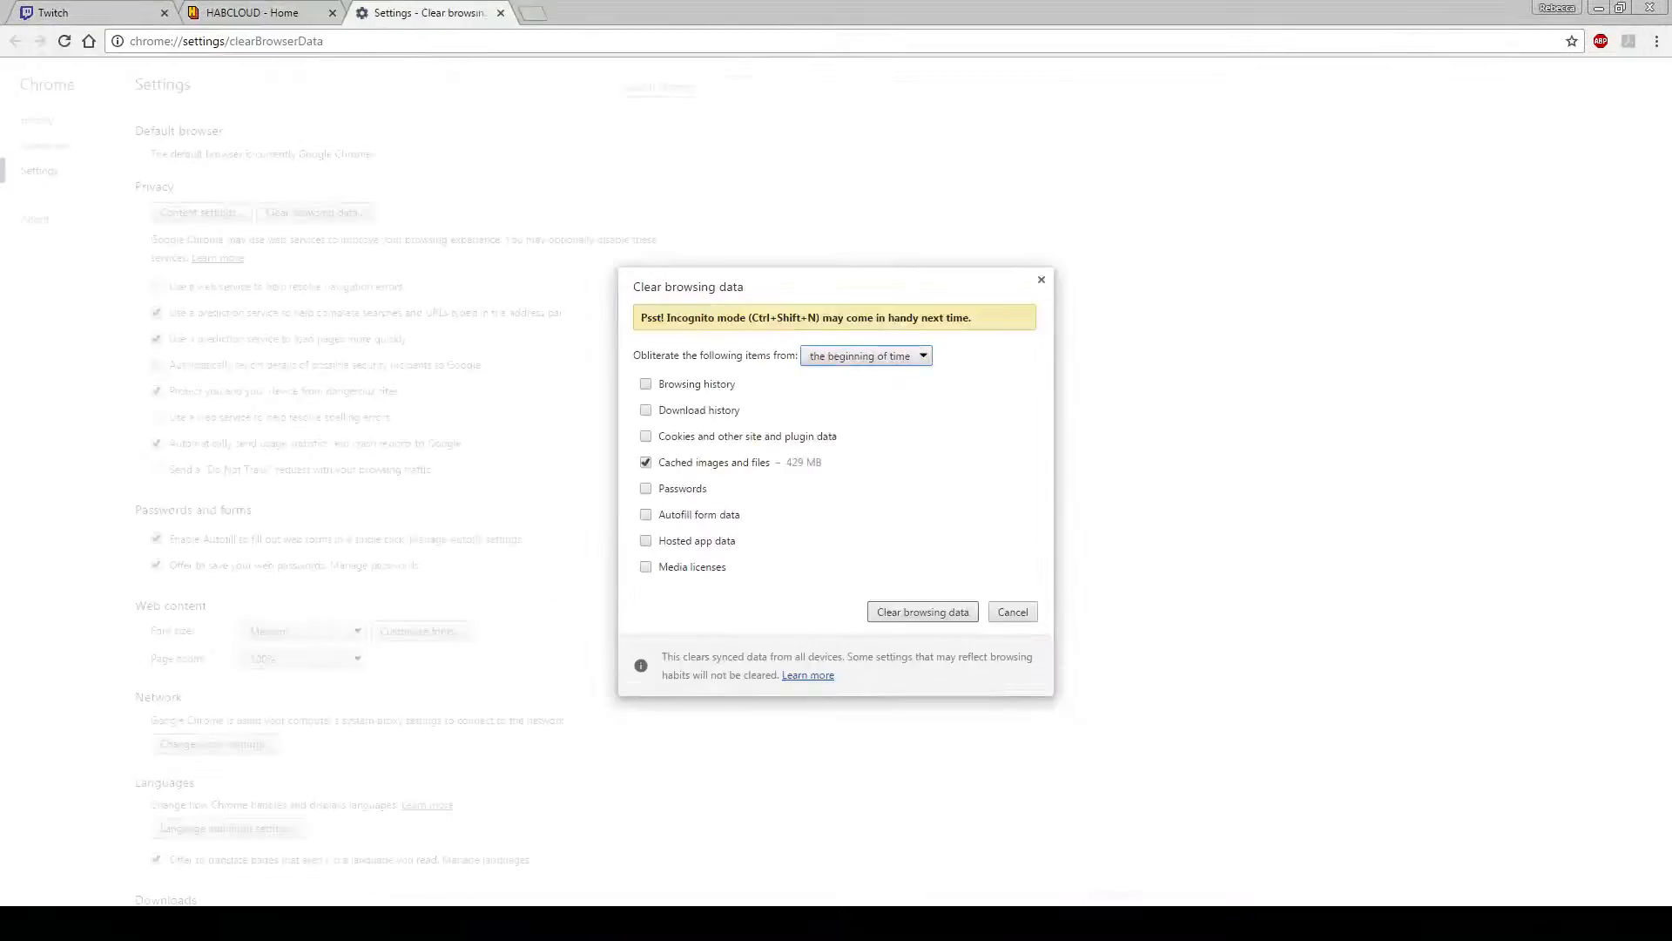
left_click(922, 611)
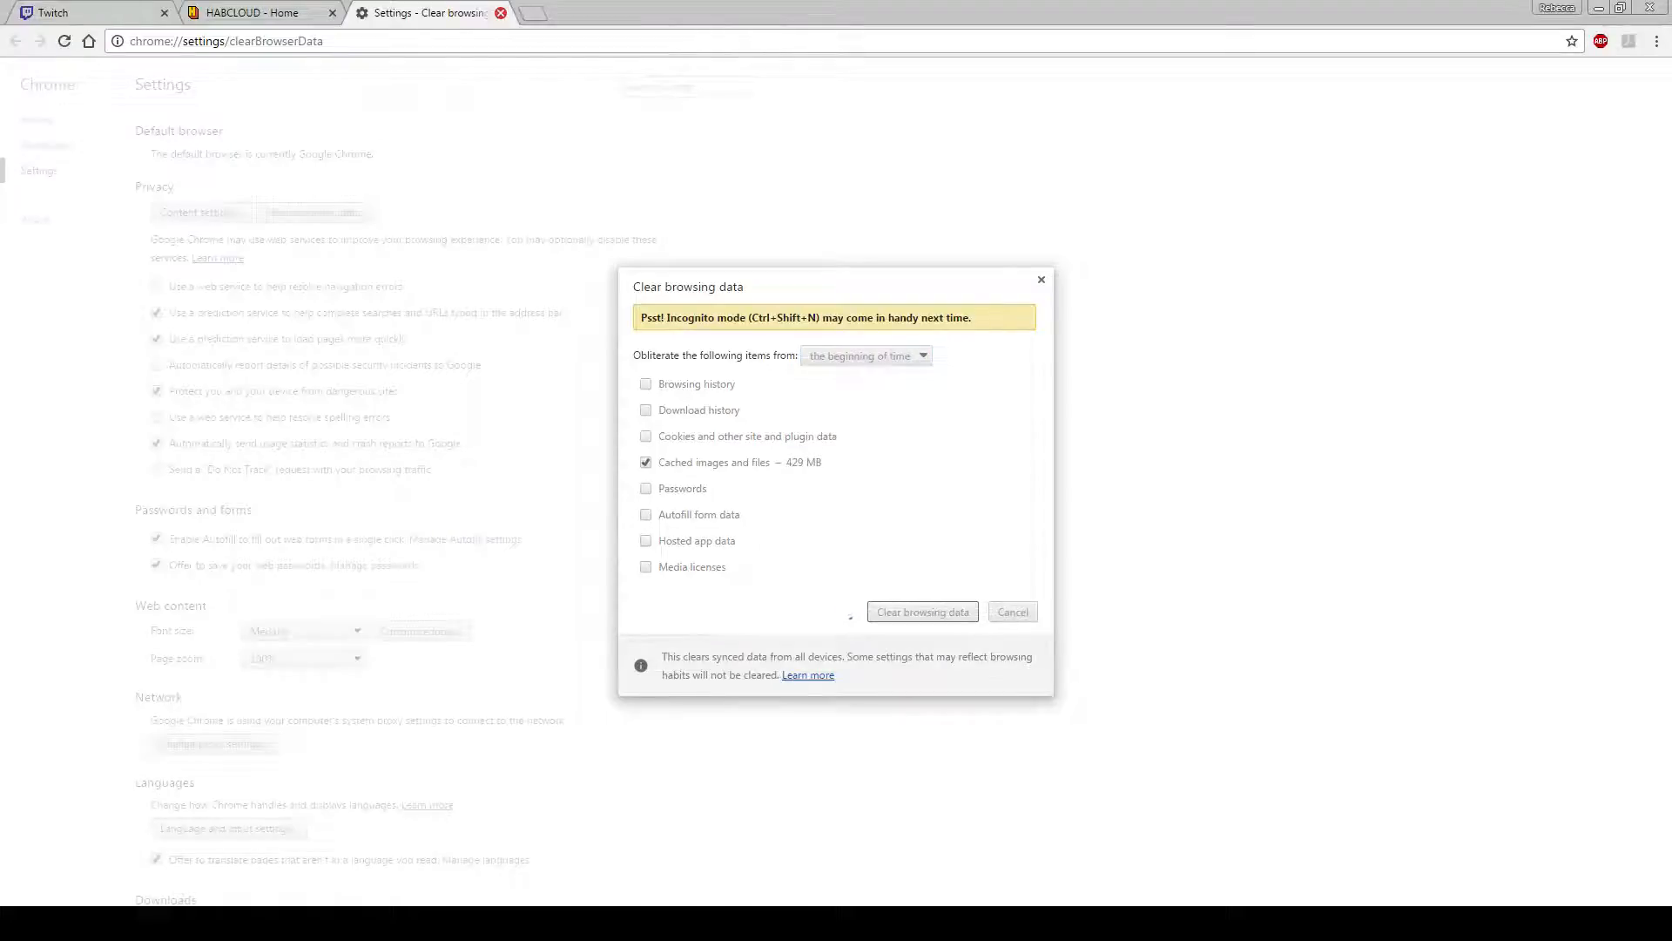
left_click(501, 12)
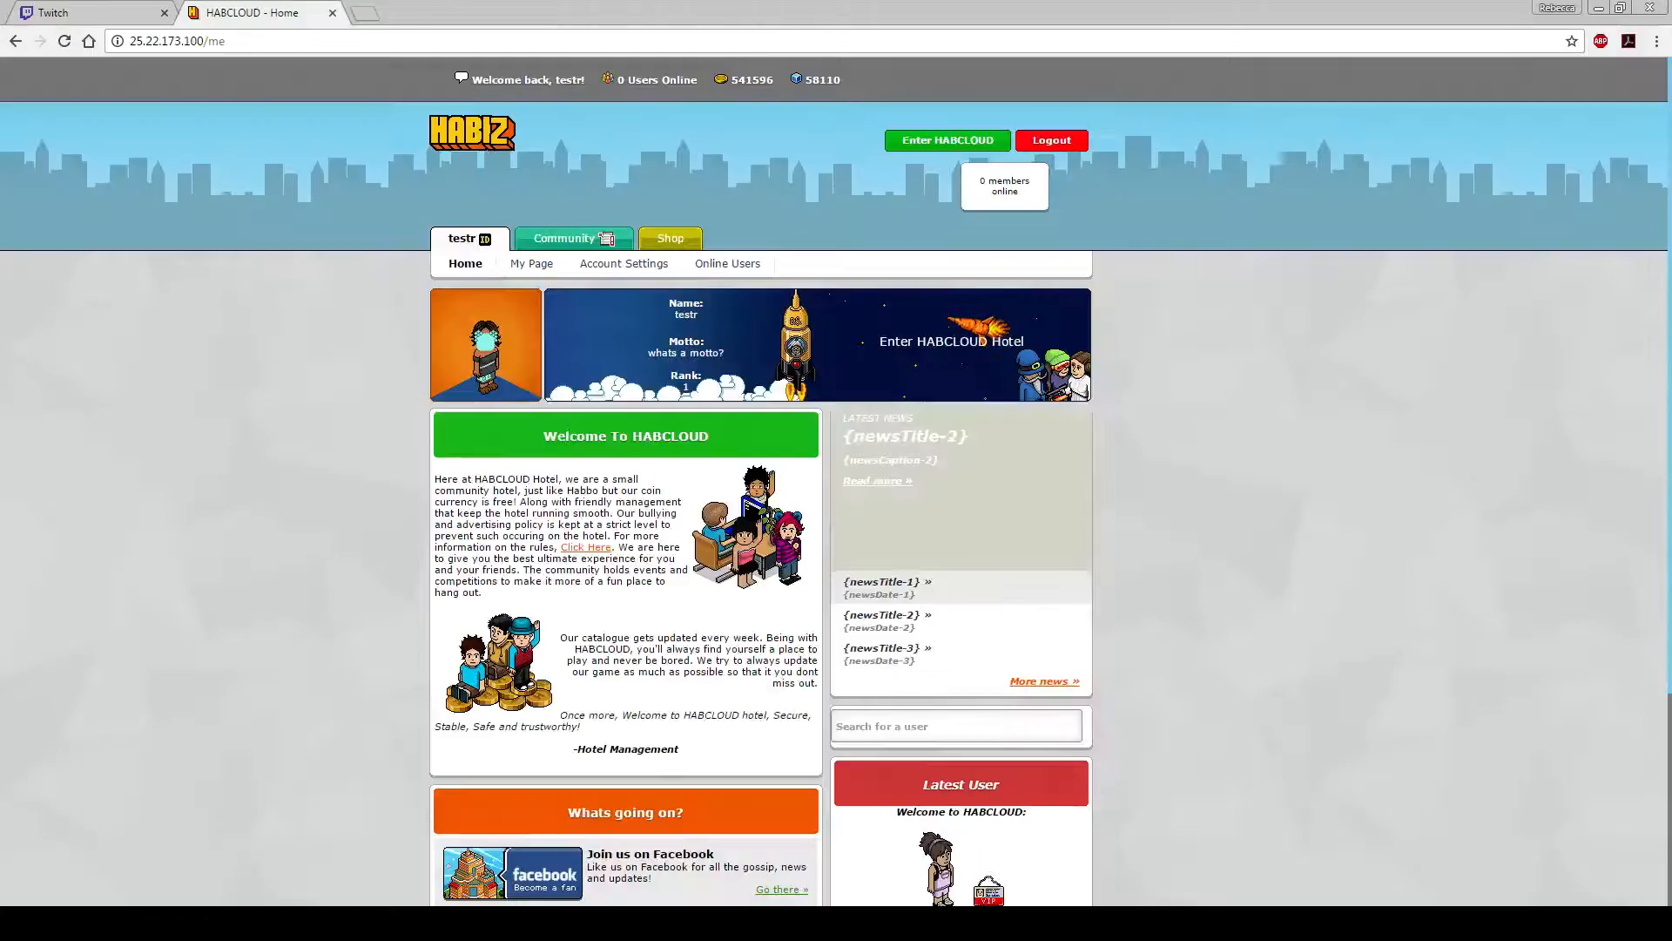
- Reopen the HABCLOUD client in a separate tab from the hotel's home page
right_click(953, 139)
left_click(1030, 151)
key("ctrl+Tab")
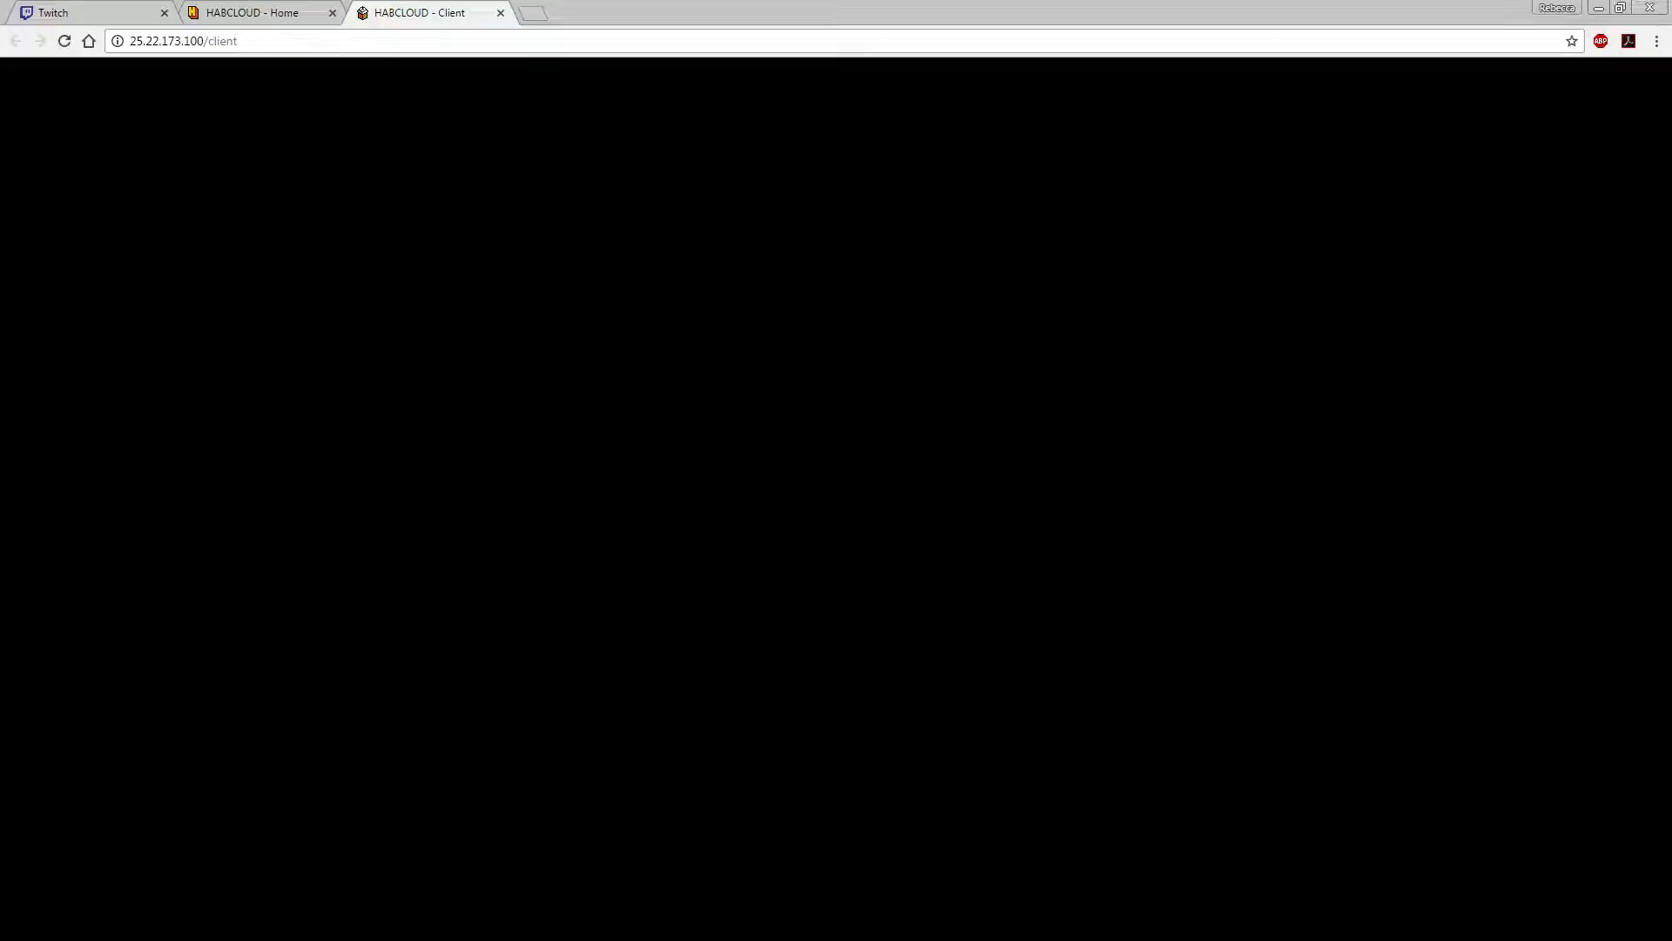
key("alt+Tab")
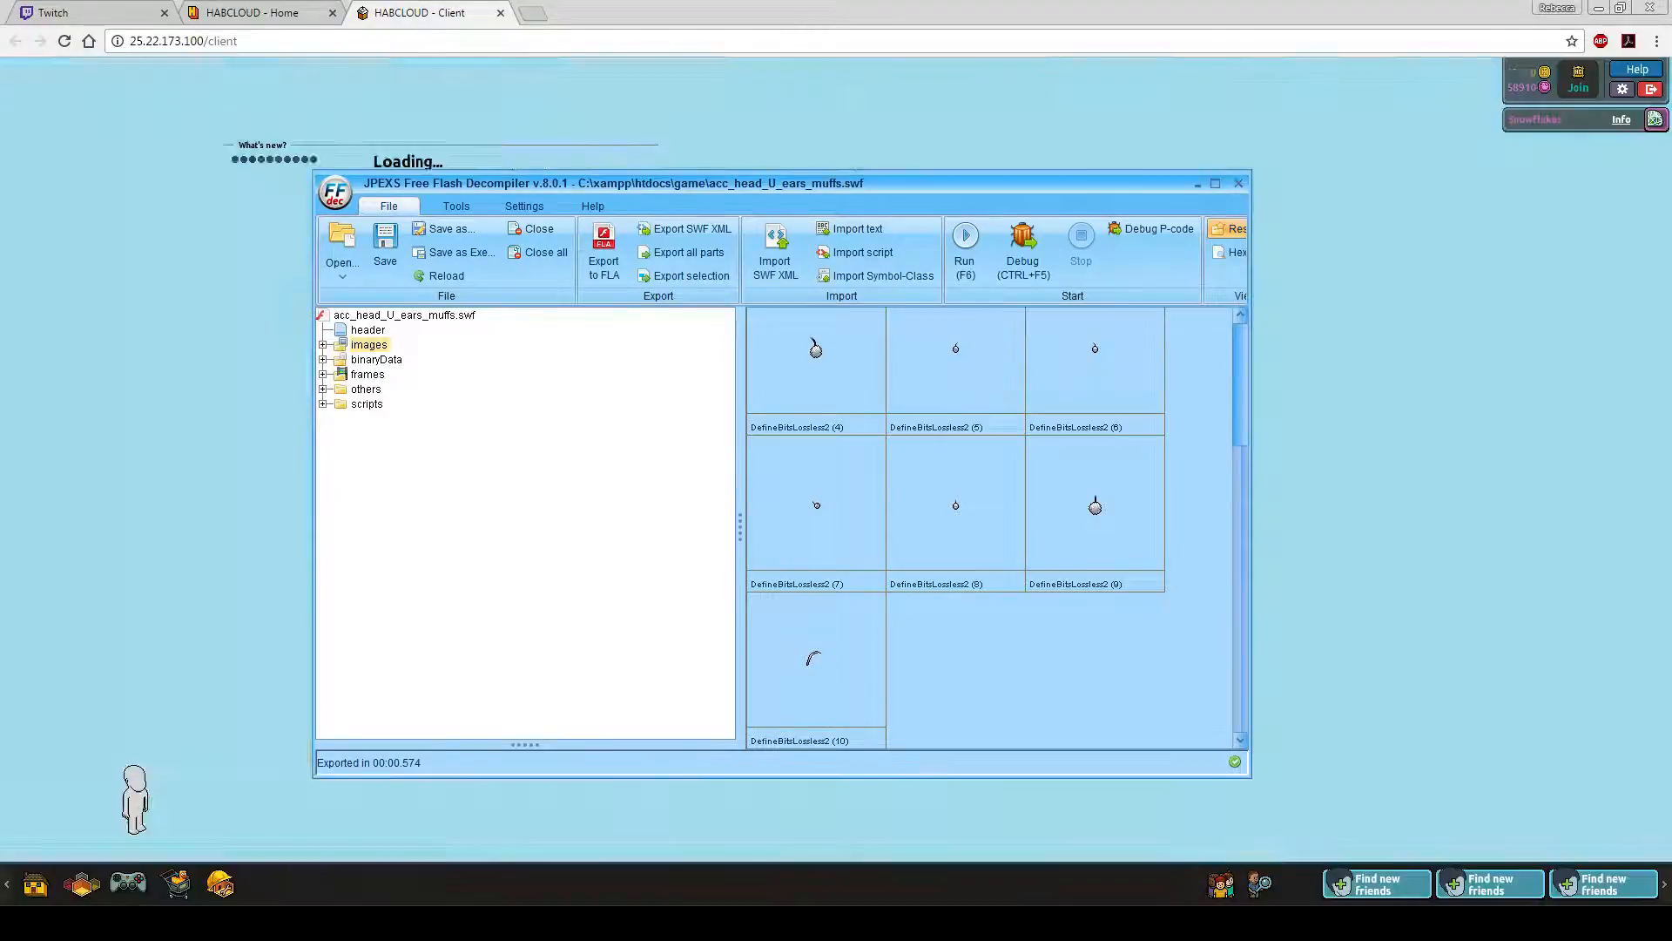
key("alt+Tab")
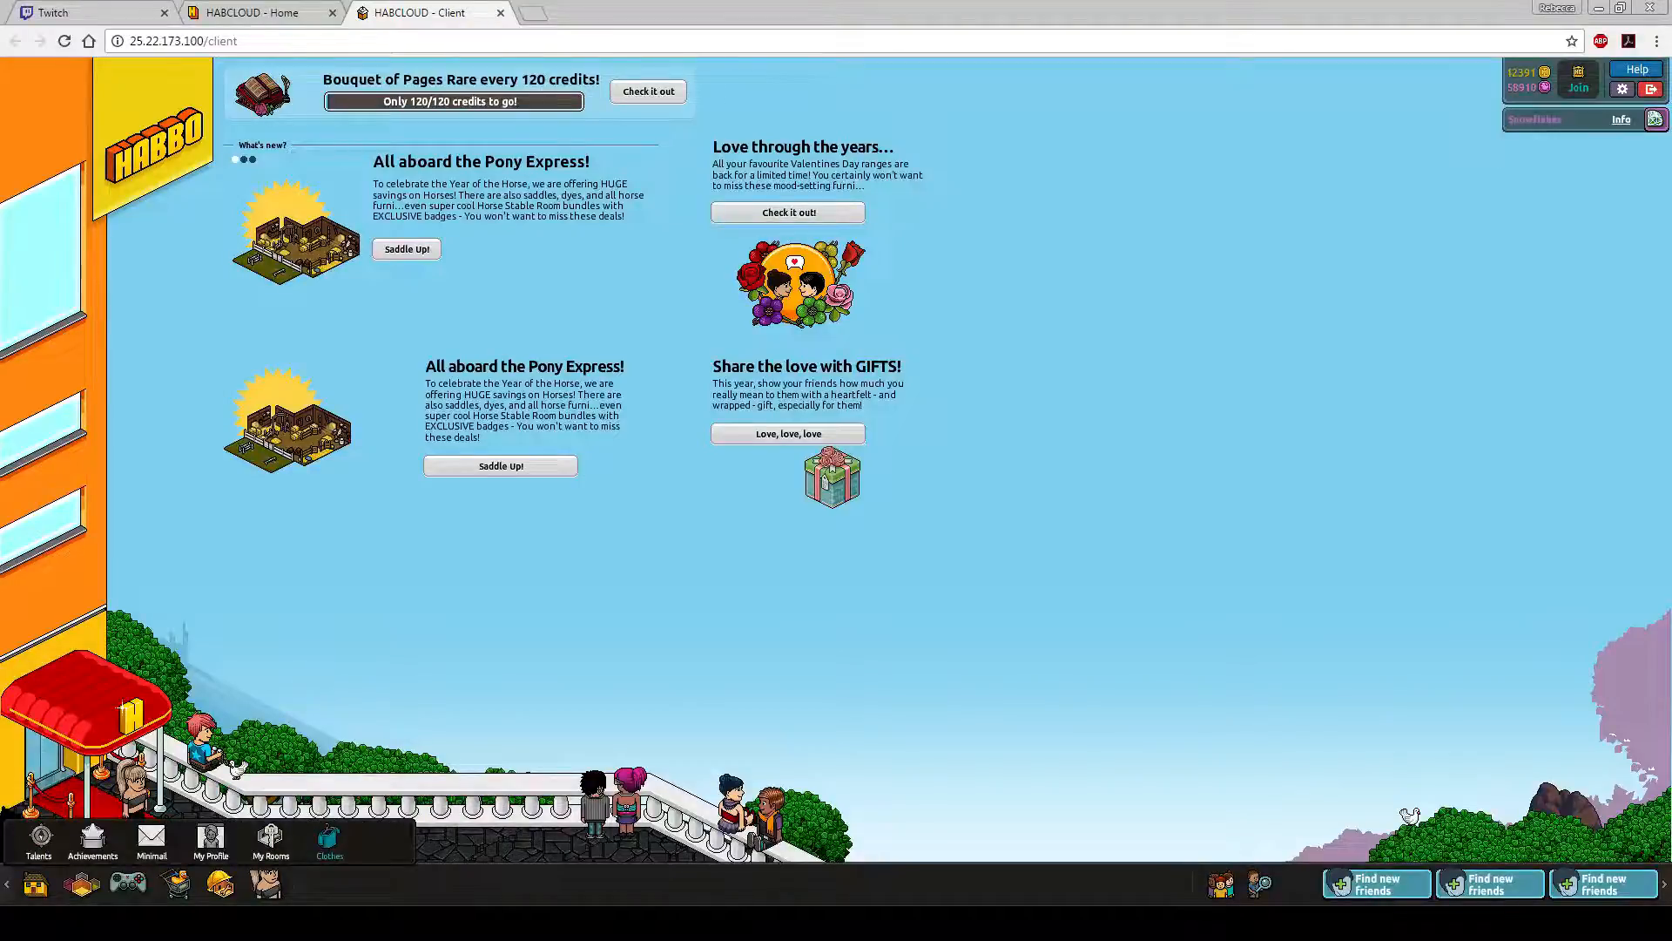
- Open the avatar's Change Your Looks window and try on the new headband from the head accessories
left_click(330, 841)
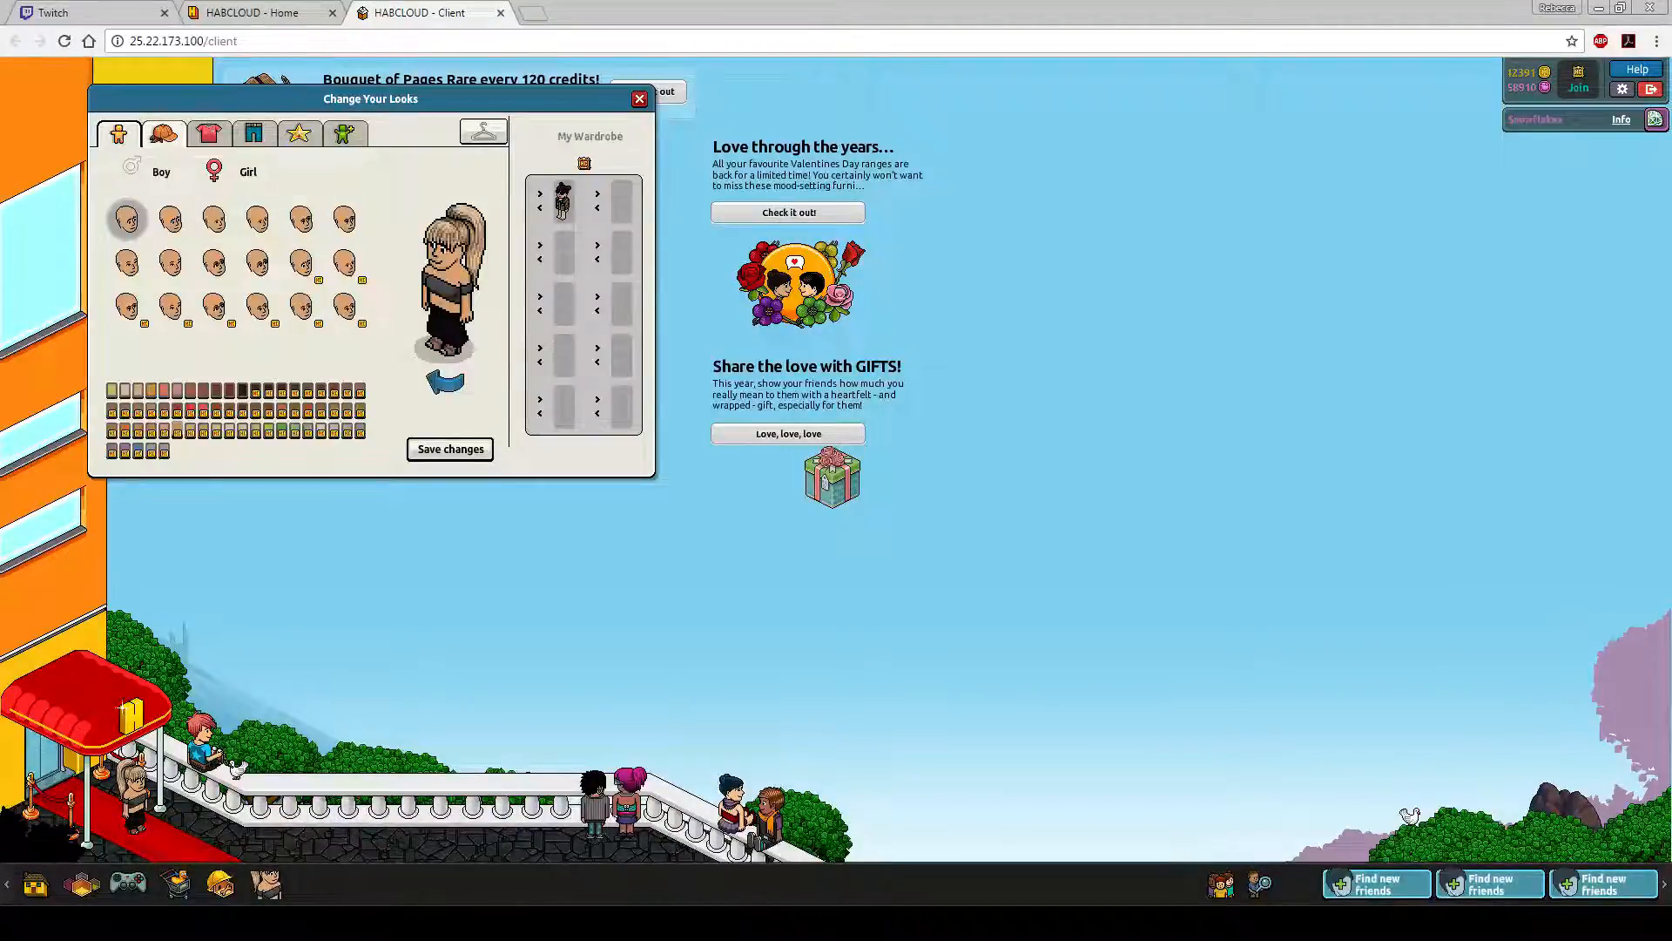
left_click(164, 134)
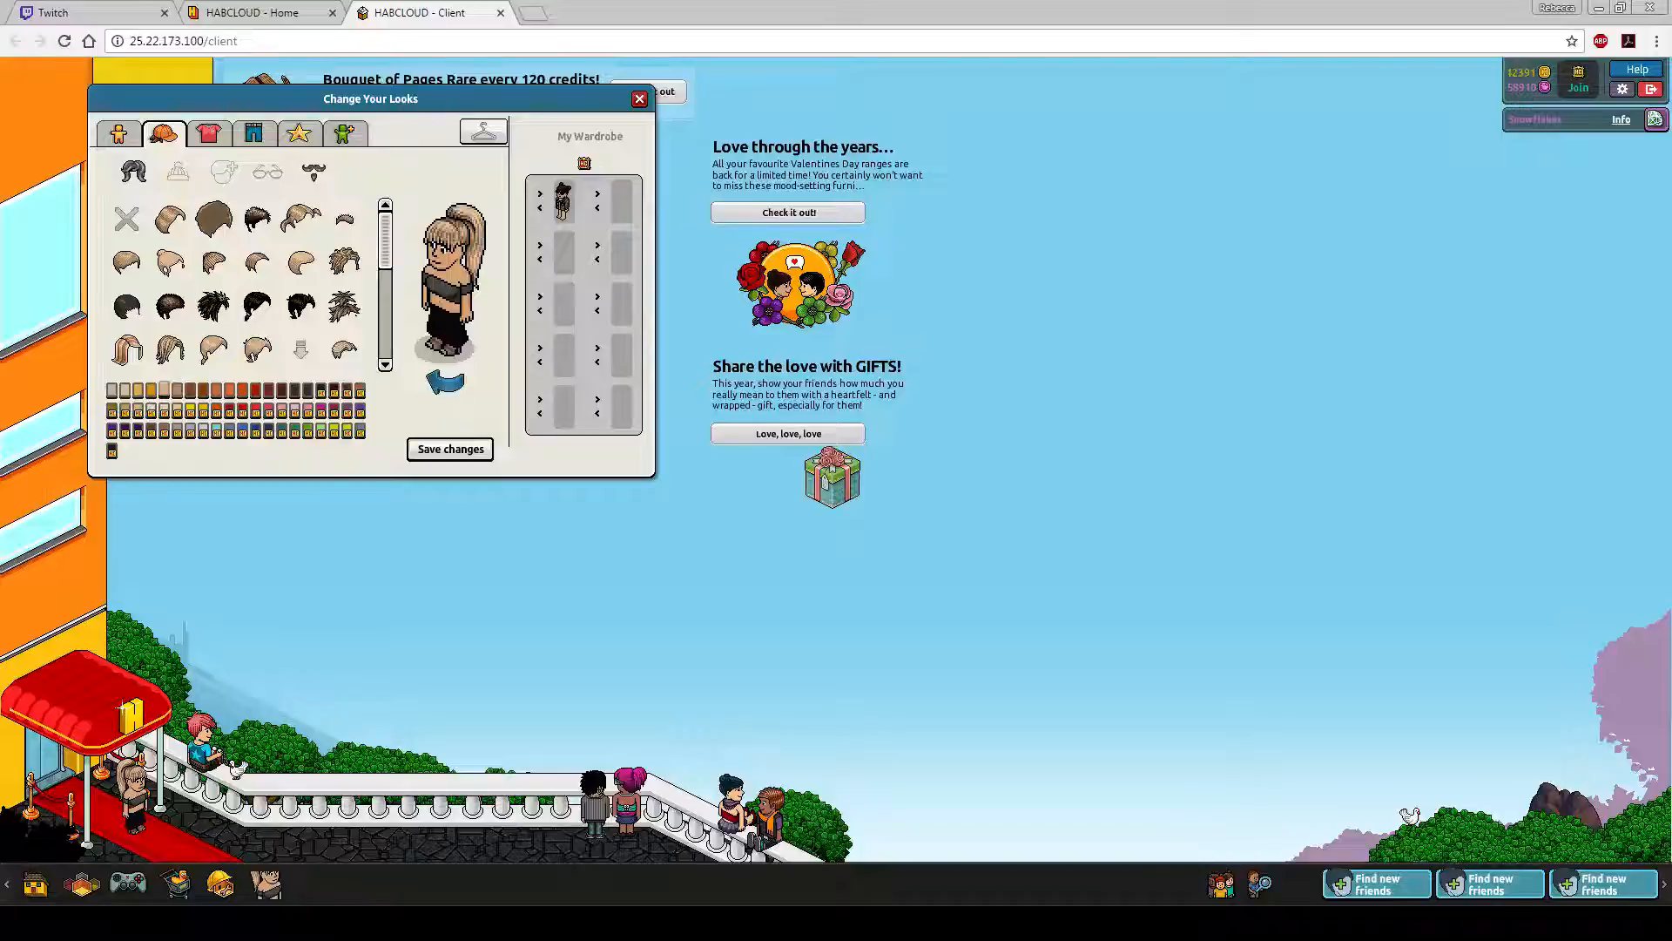
left_click(223, 171)
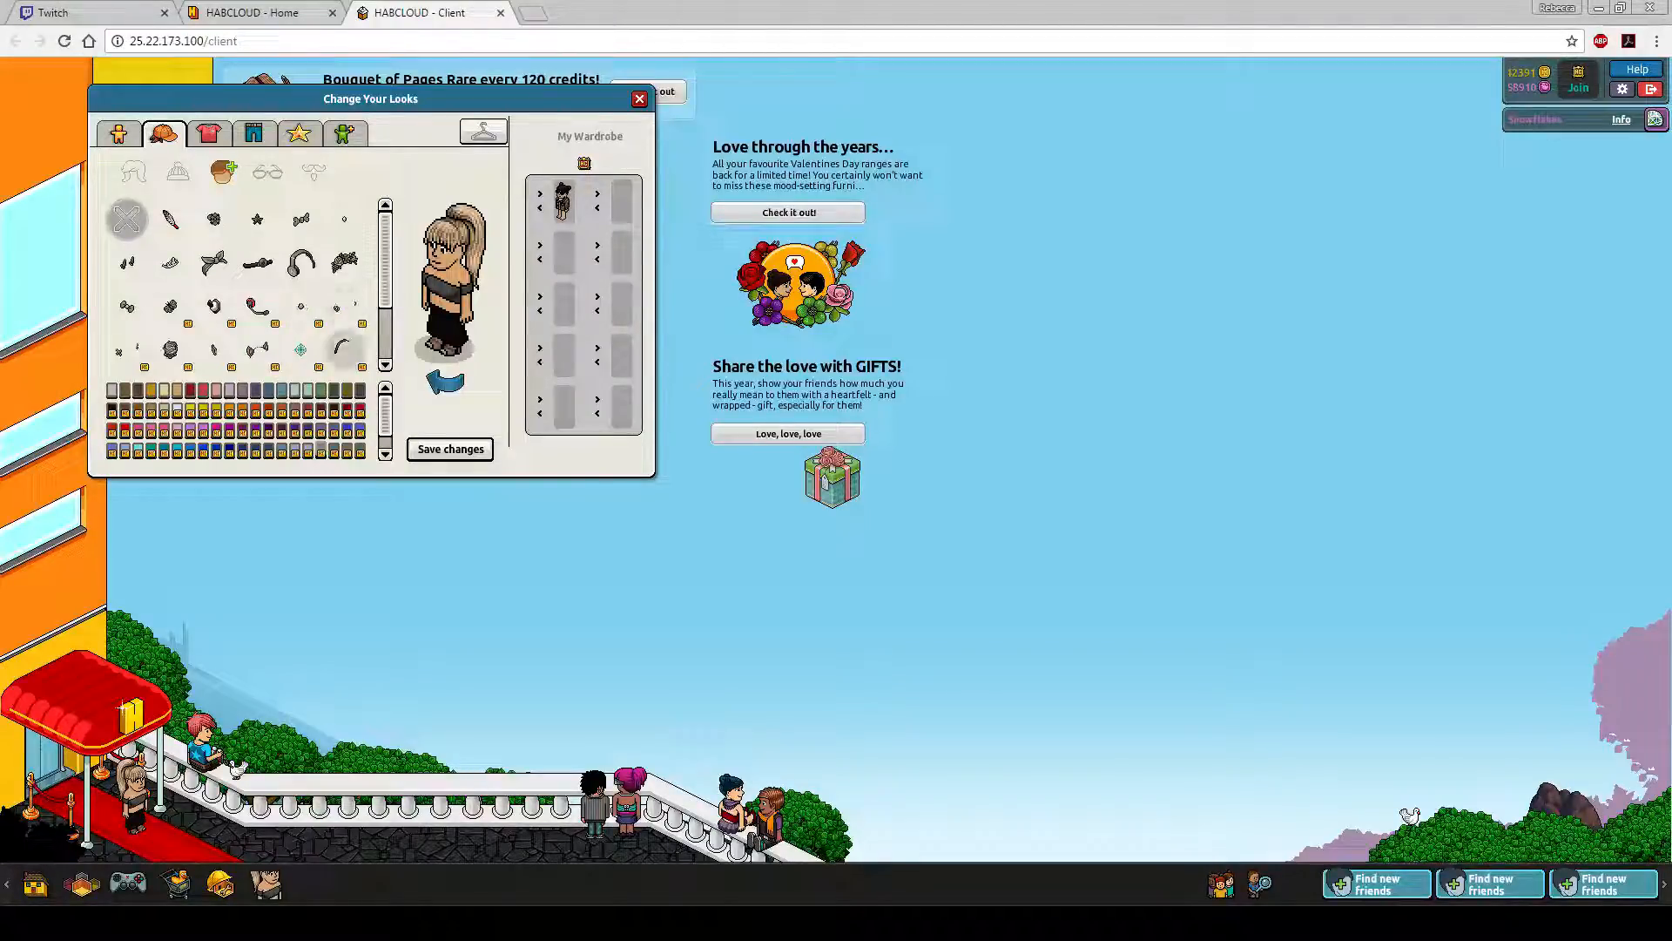
left_click(344, 349)
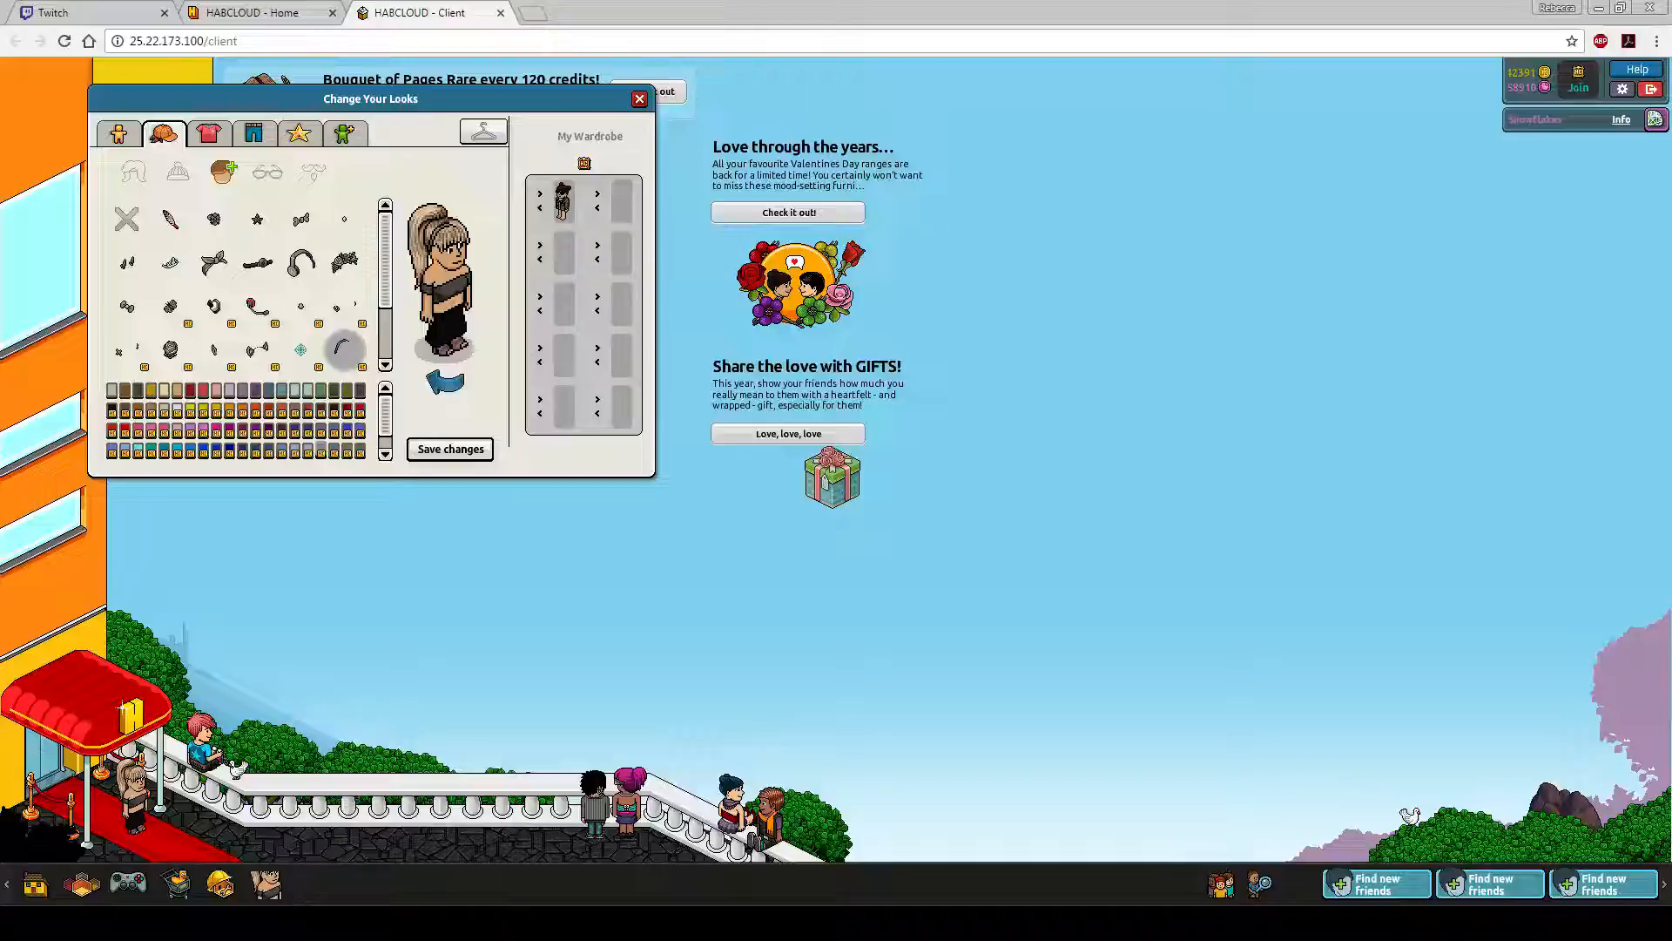
- Switch to Photoshop and try to extend the headband image's canvas upward slightly with the Crop tool
key("alt+Tab")
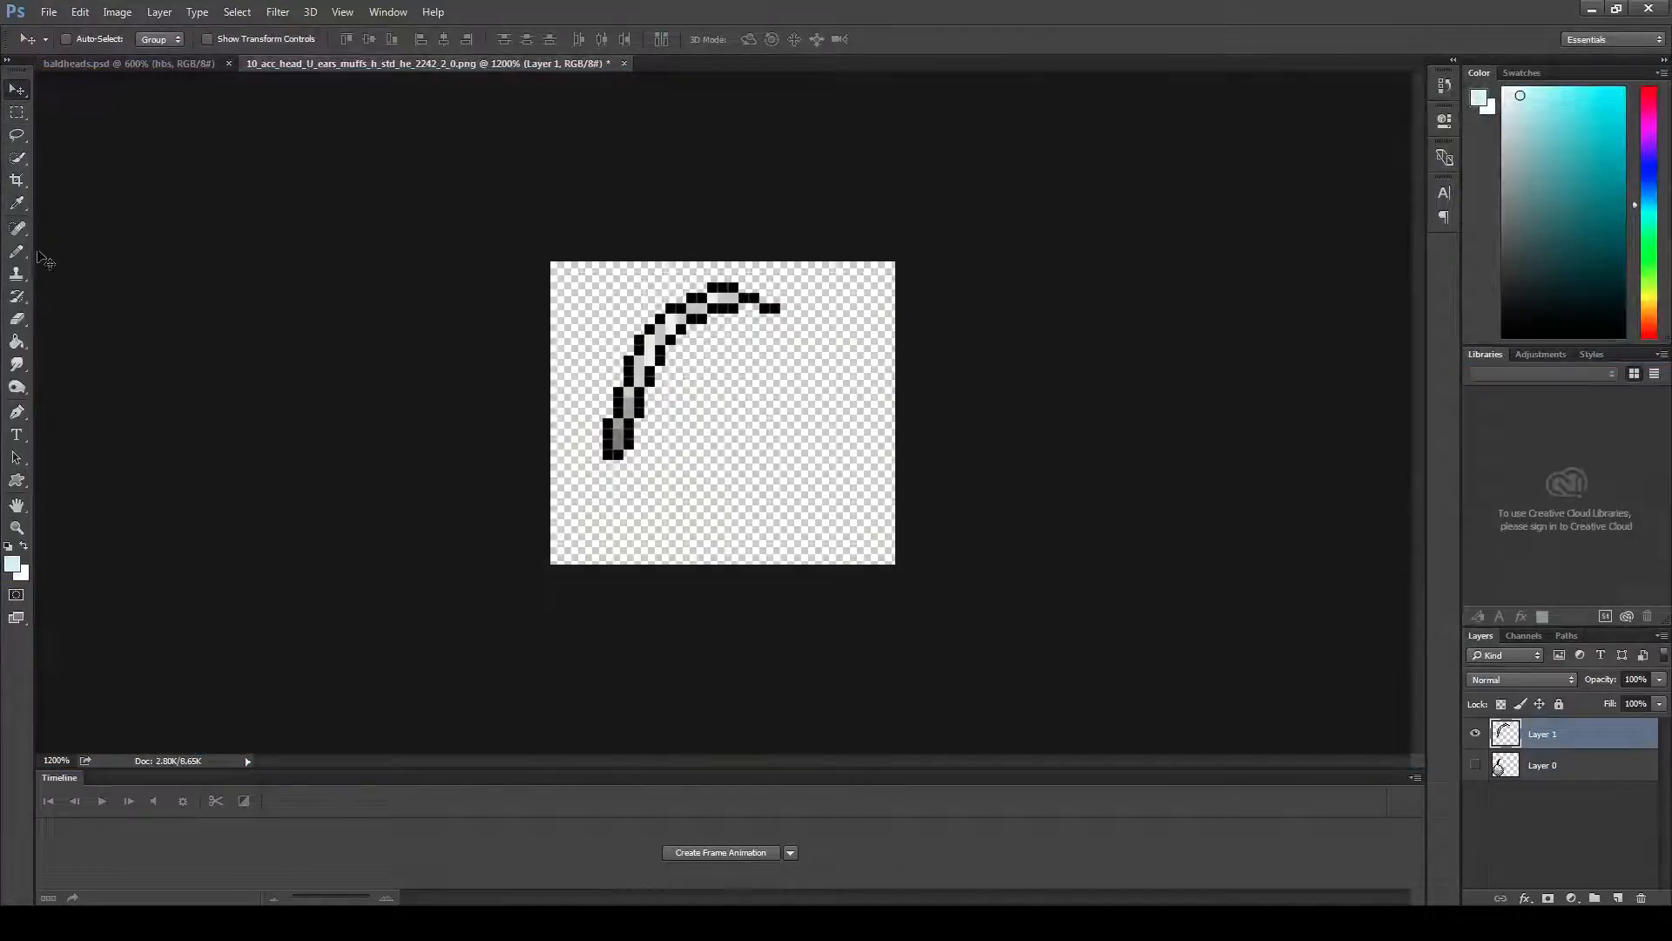
left_click(16, 180)
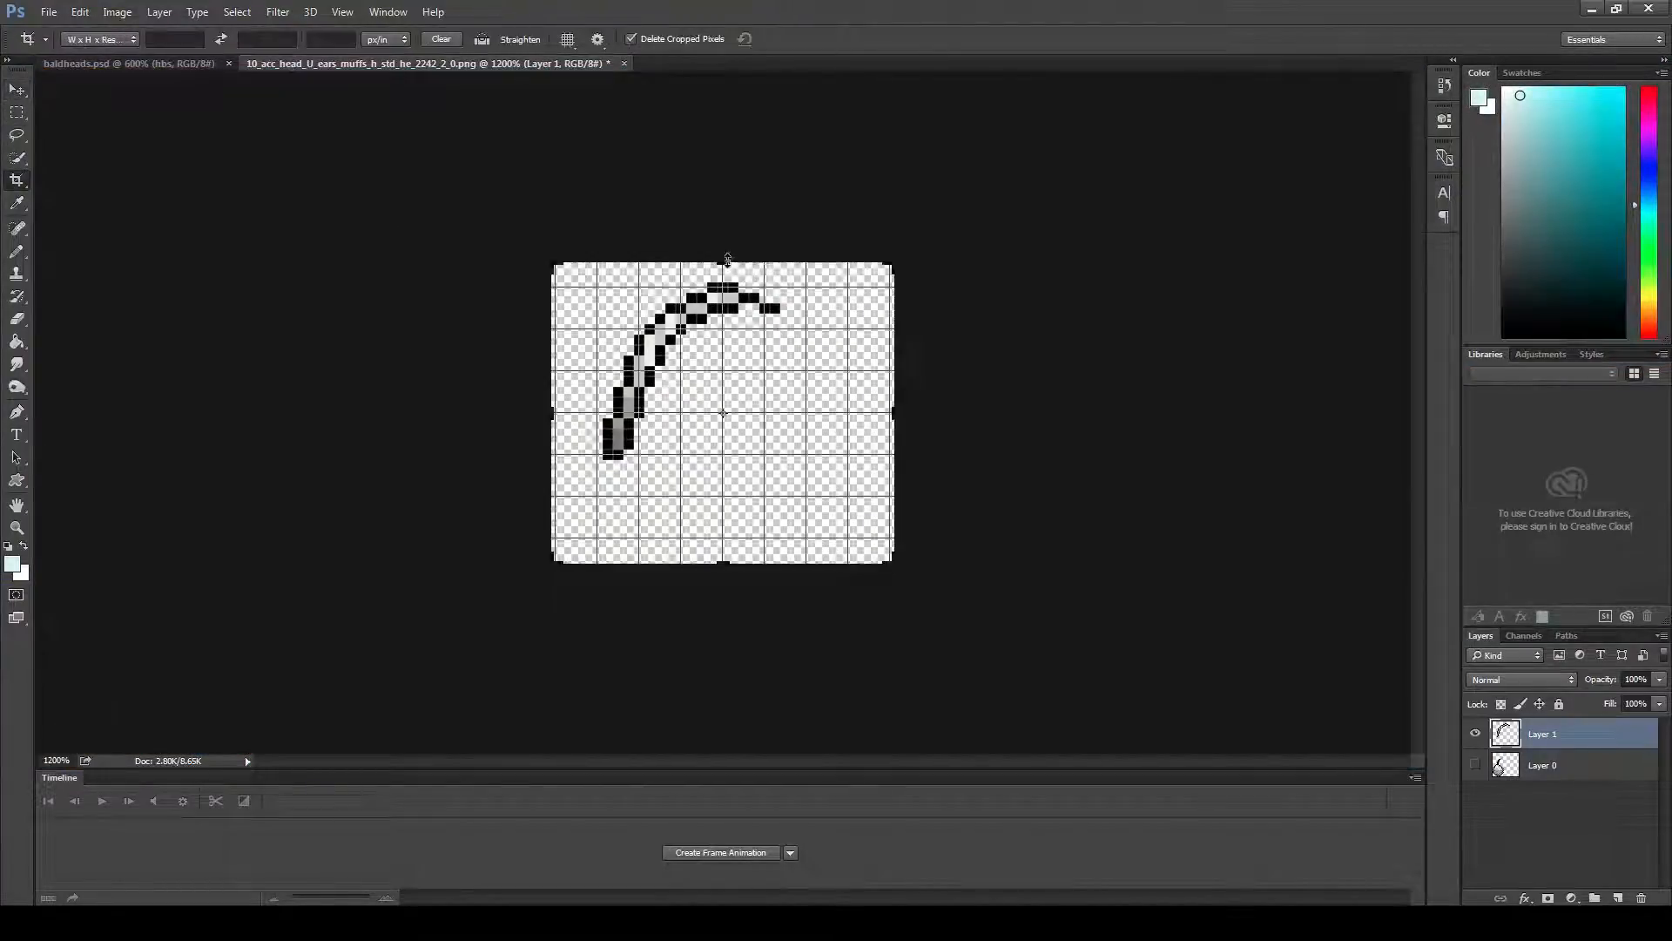
mouse_move(727, 260)
left_mouse_down()
mouse_move(724, 226)
mouse_move(714, 282)
mouse_move(720, 255)
left_mouse_up()
key("alt+Tab")
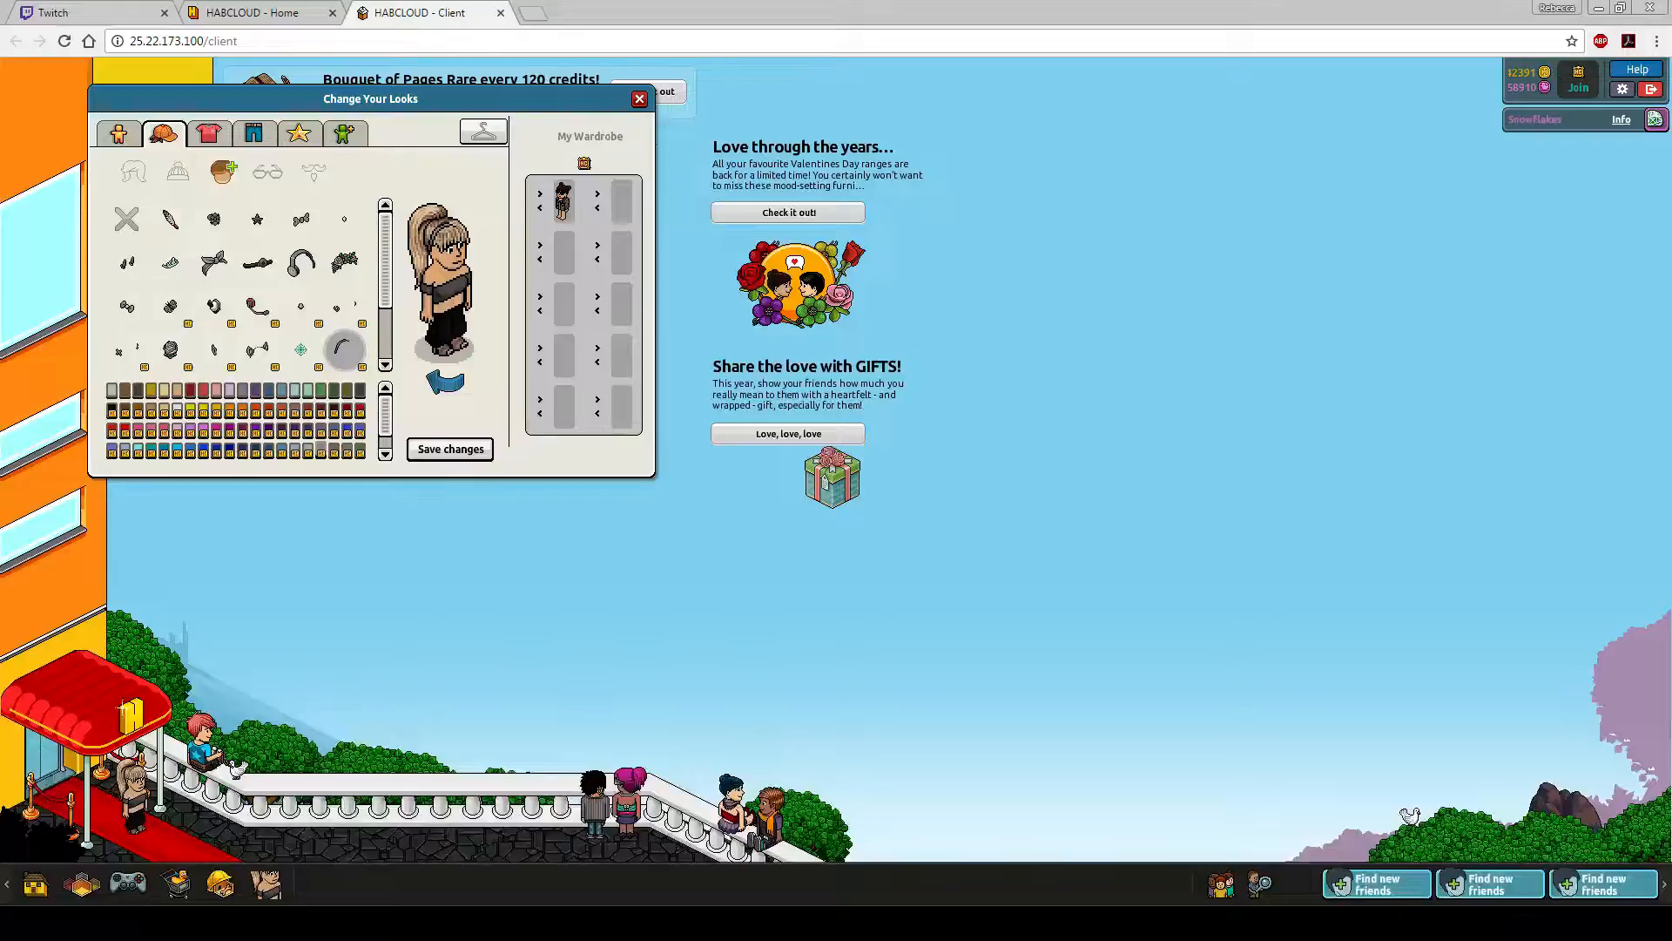
key("alt+Tab")
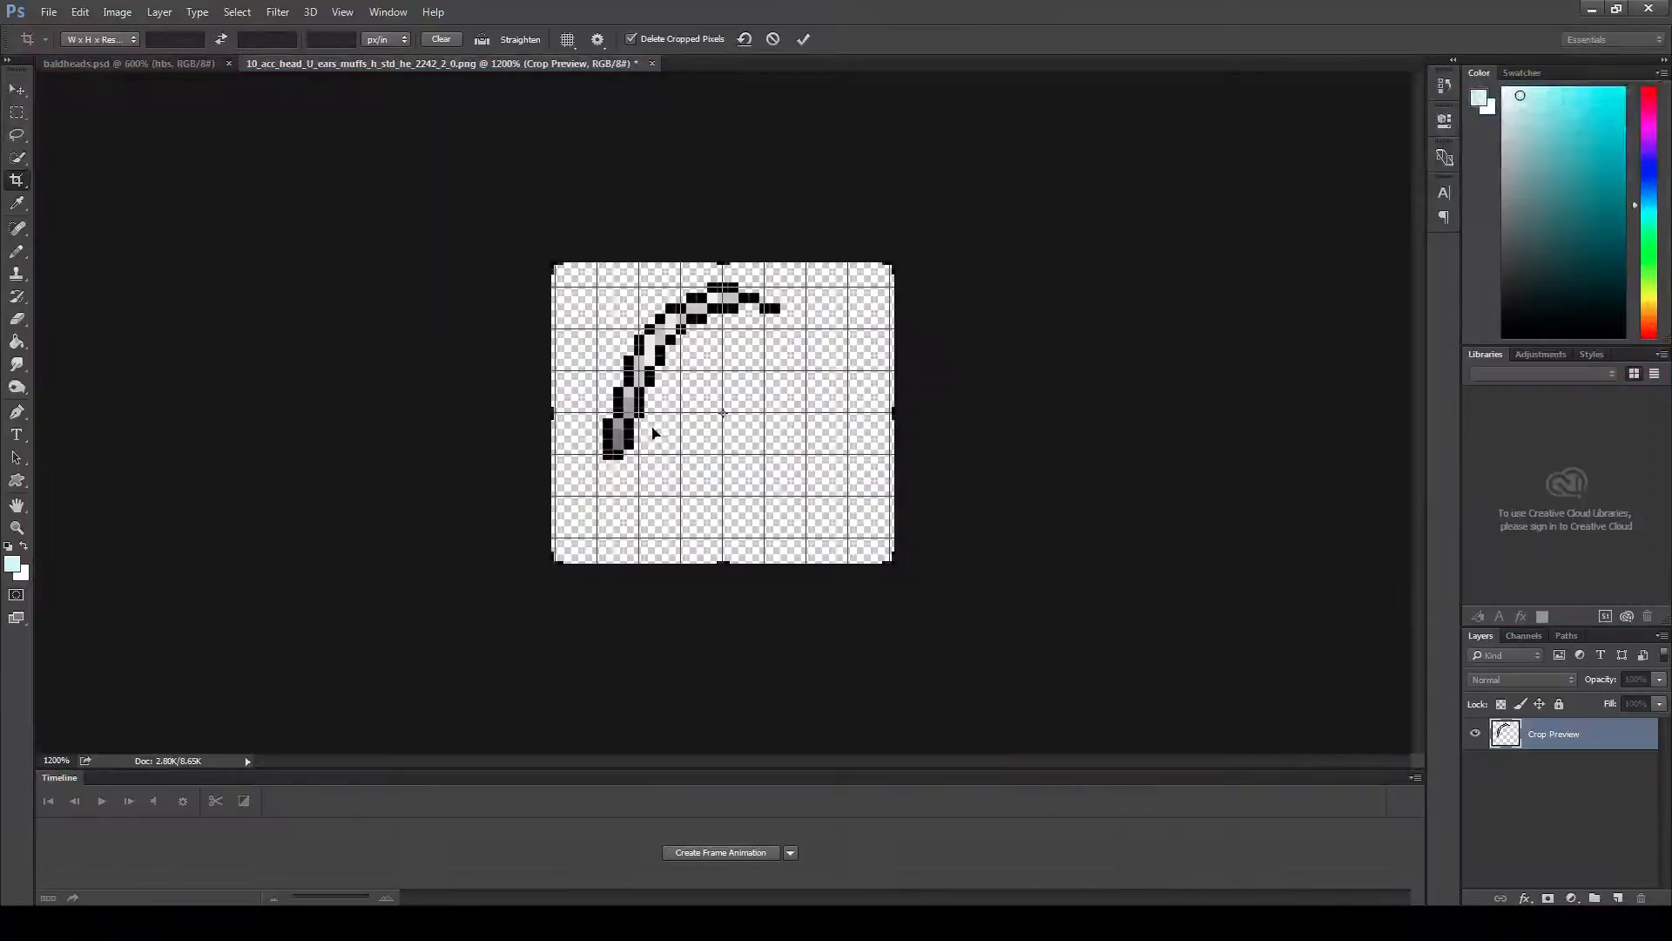
left_click(18, 90)
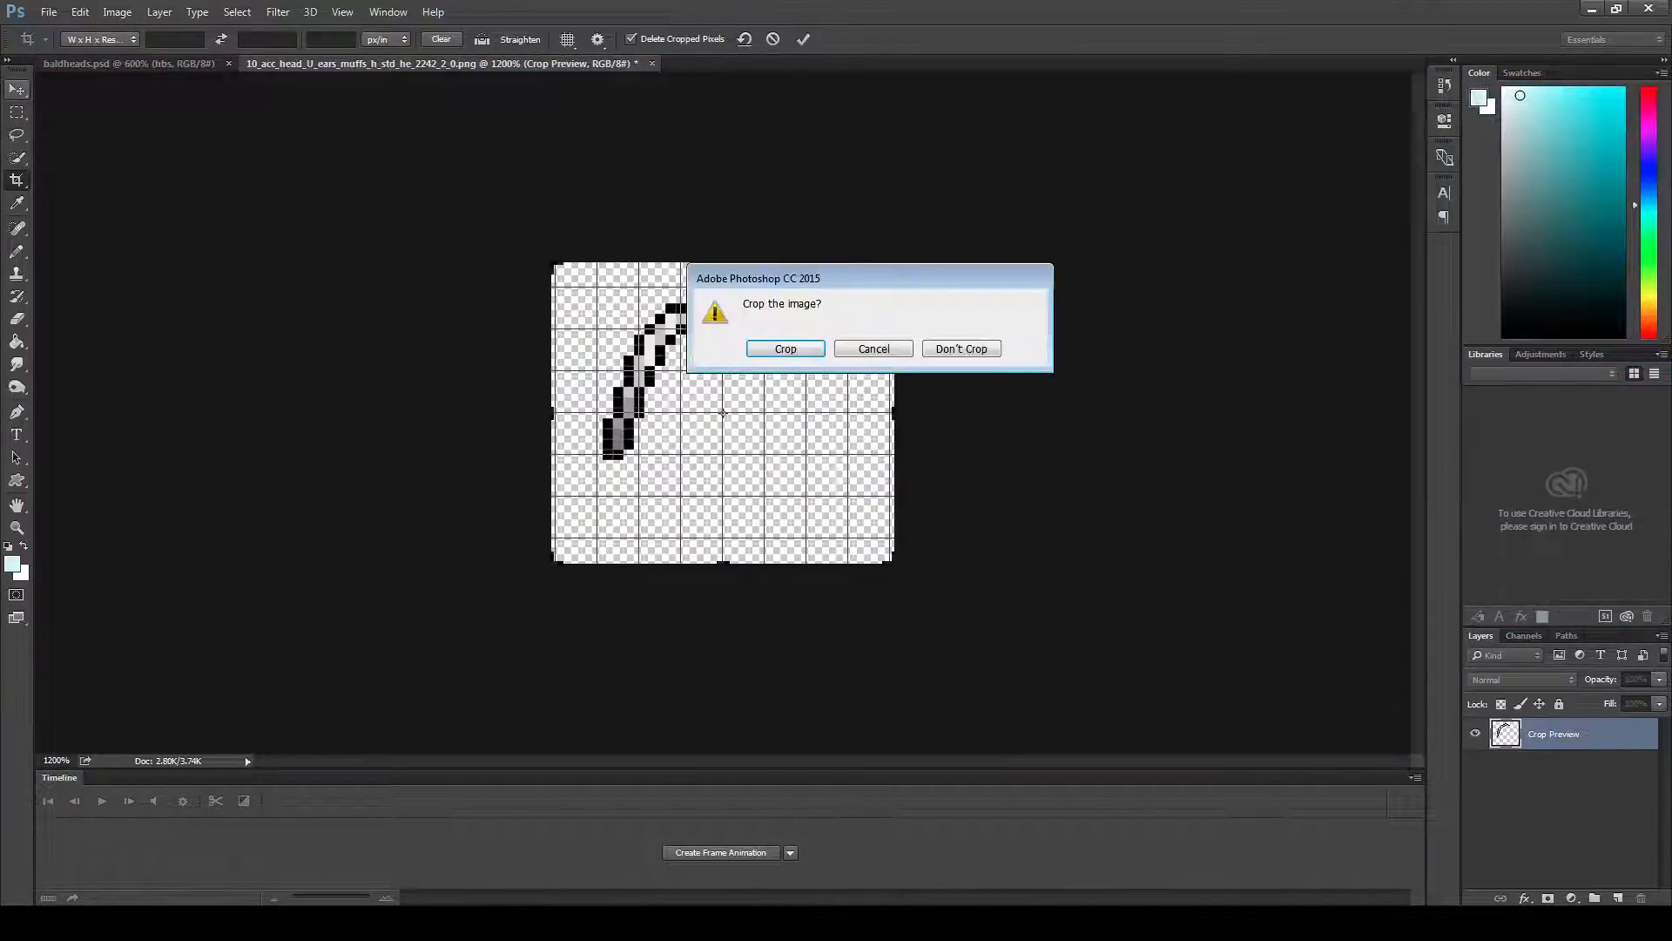
key("Return")
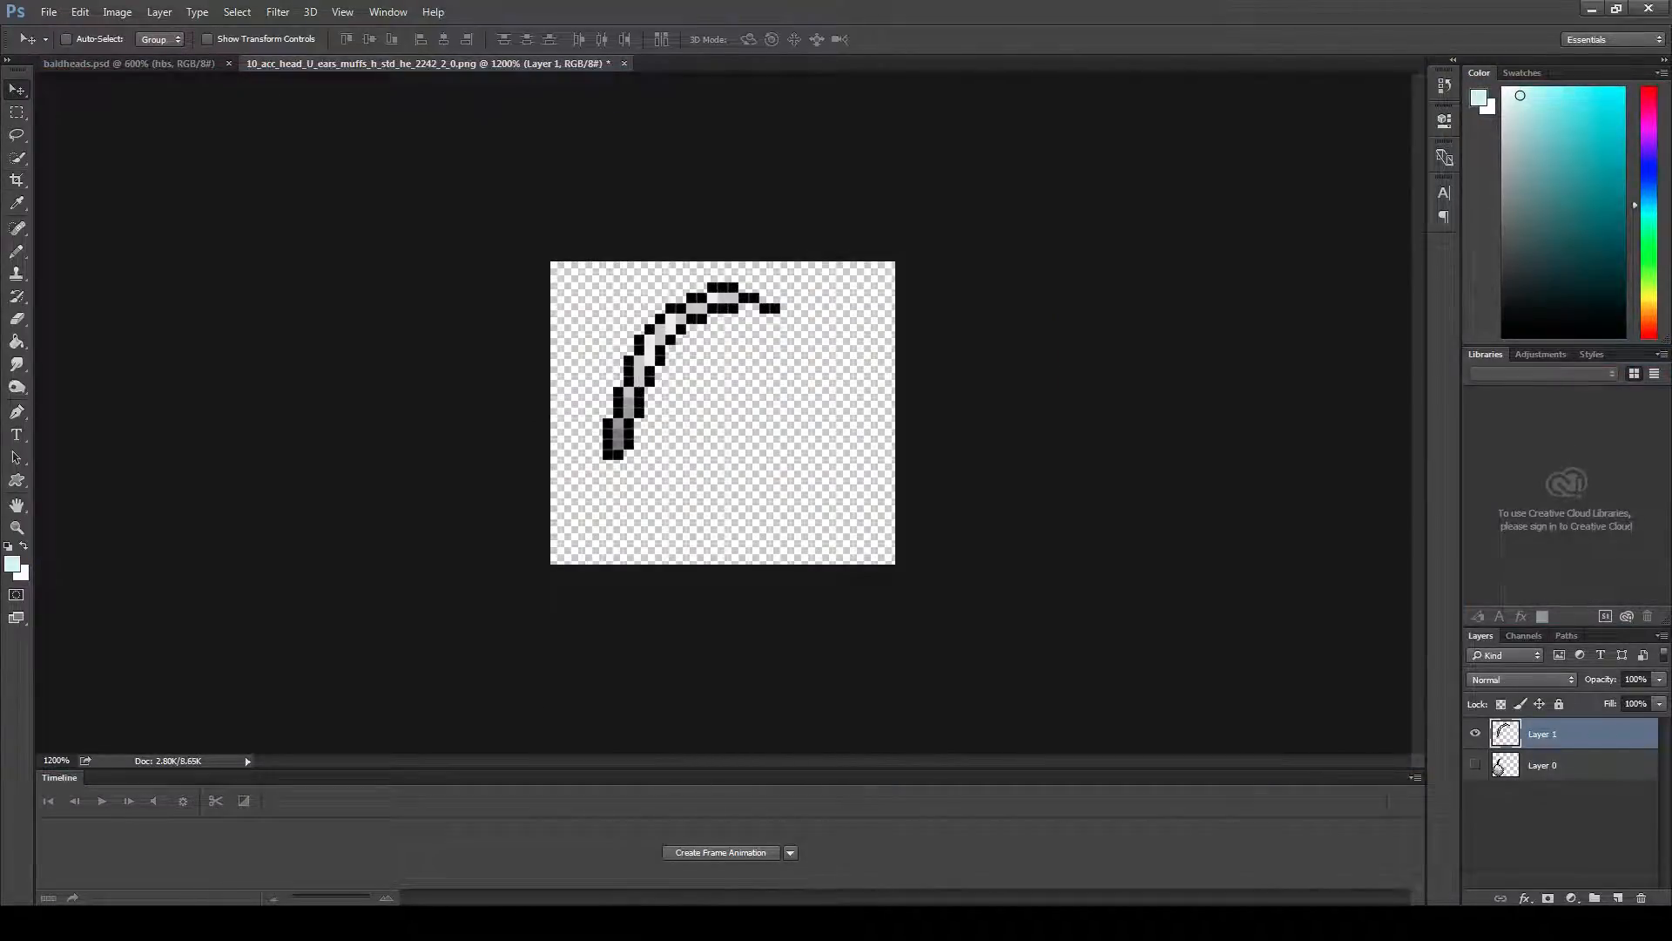
- Switch to JPEXS Free Flash Decompiler and display the acc_head_U_ears_muffs_manifest entry under binaryData
key("alt+Tab")
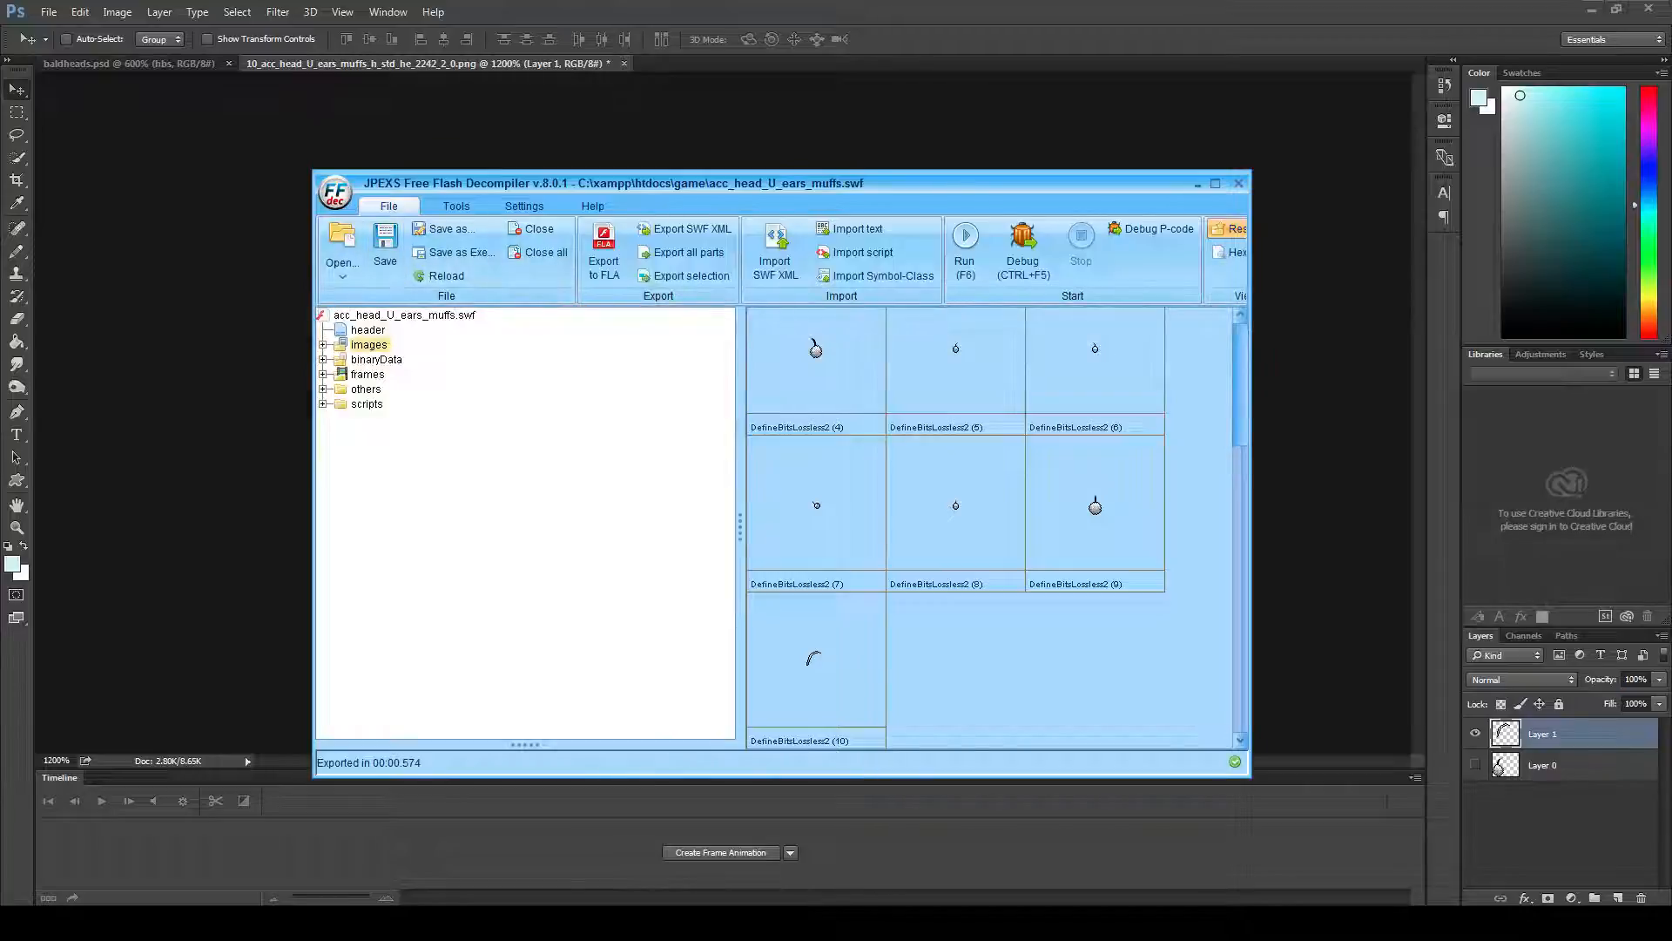
left_click(377, 359)
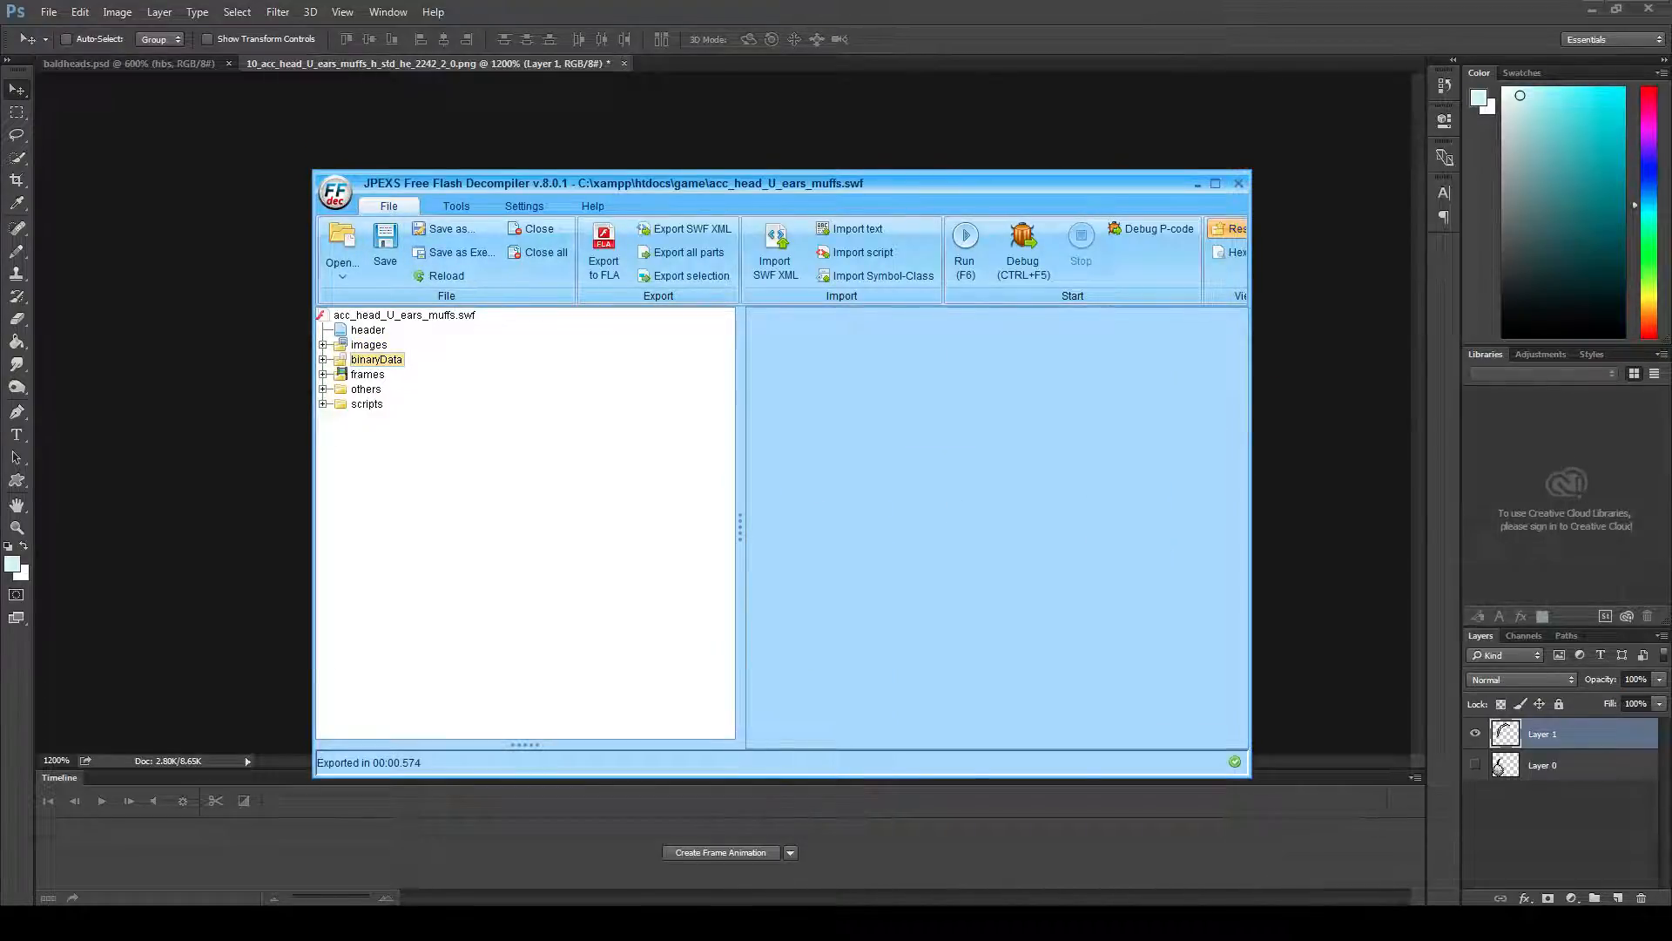
double_click(376, 359)
left_click(508, 374)
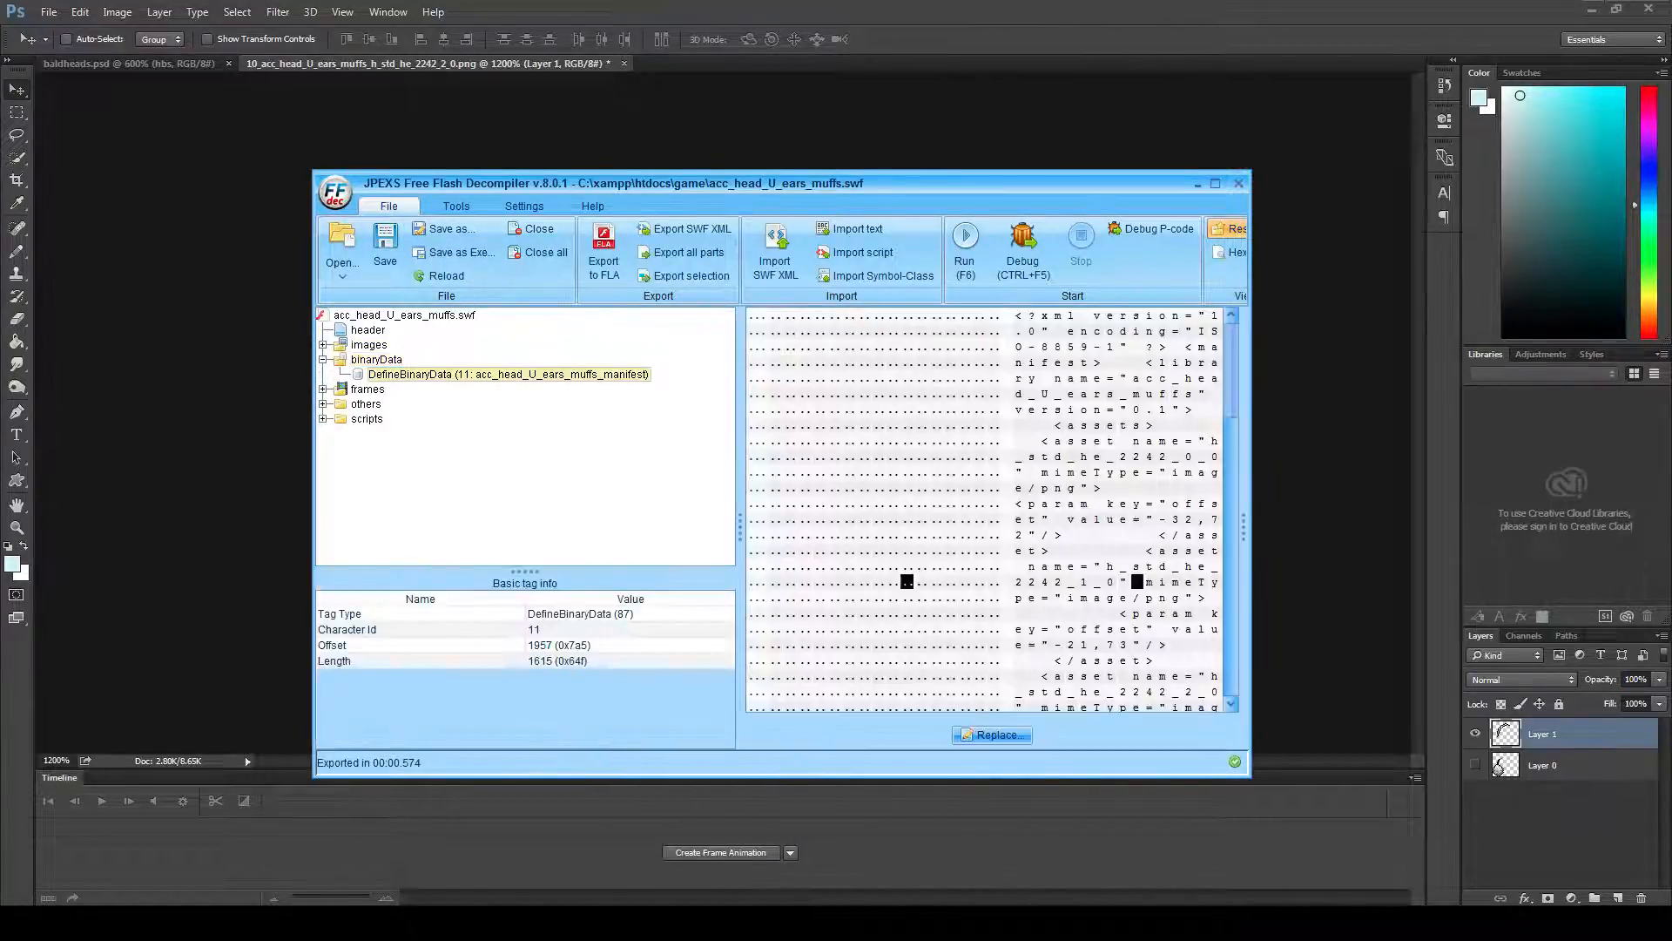
mouse_move(1231, 370)
left_mouse_down()
mouse_move(1230, 649)
mouse_move(1231, 370)
left_mouse_up()
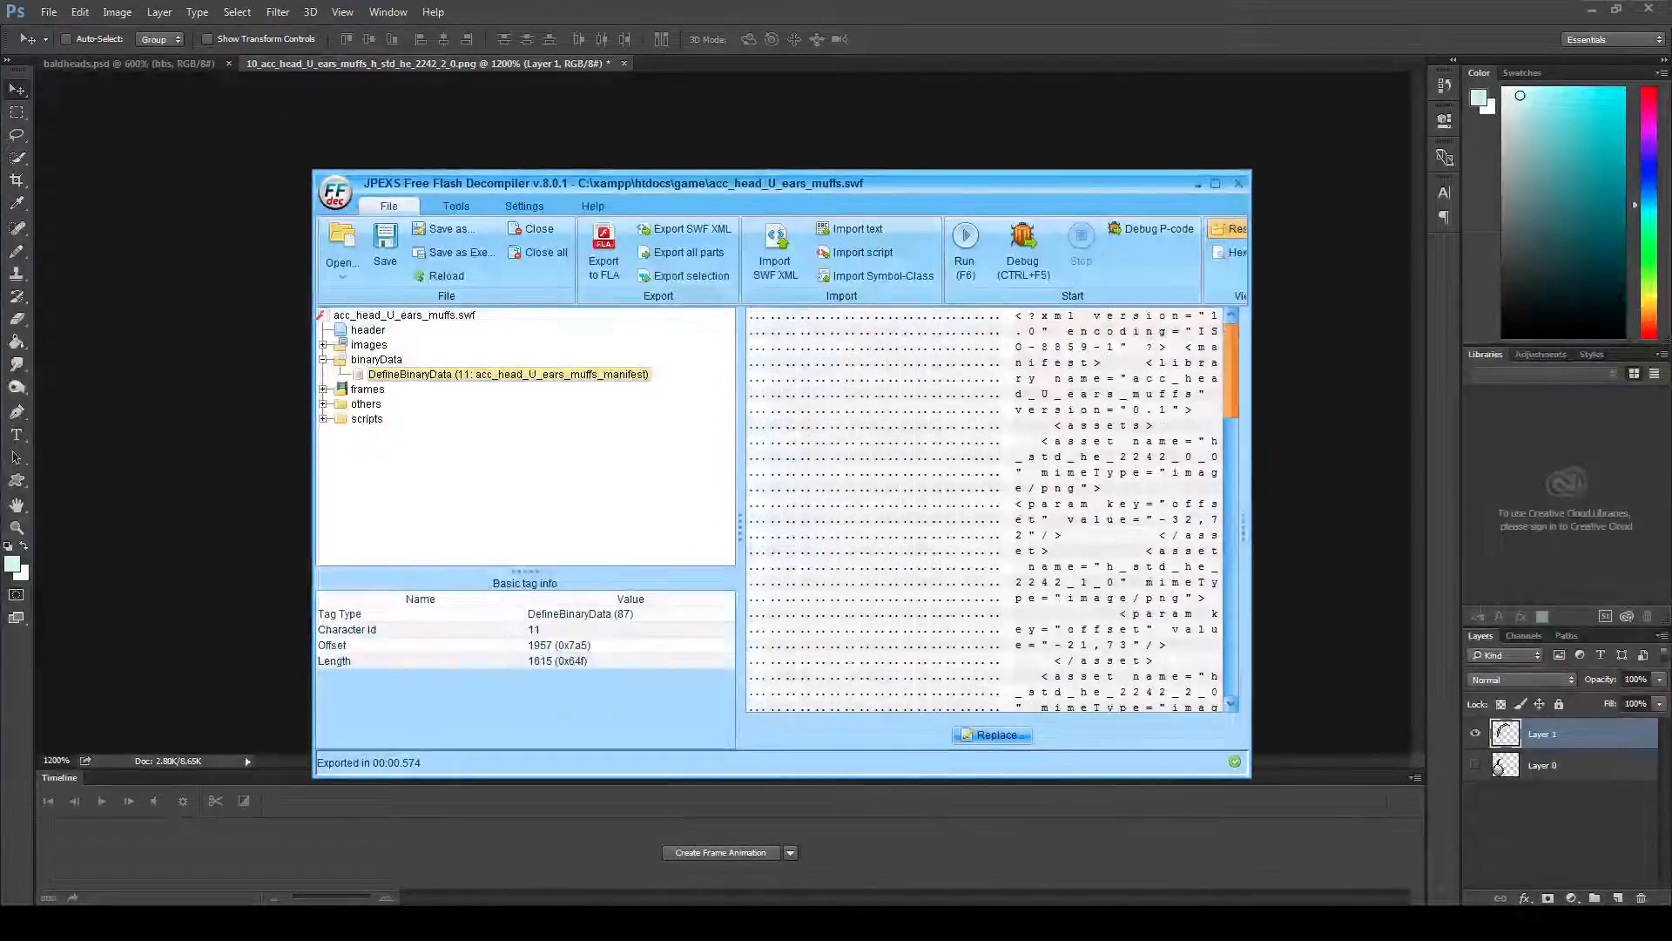
- Switch to File Explorer and open the binaryData folder inside the exported headband folder
key("alt+Tab")
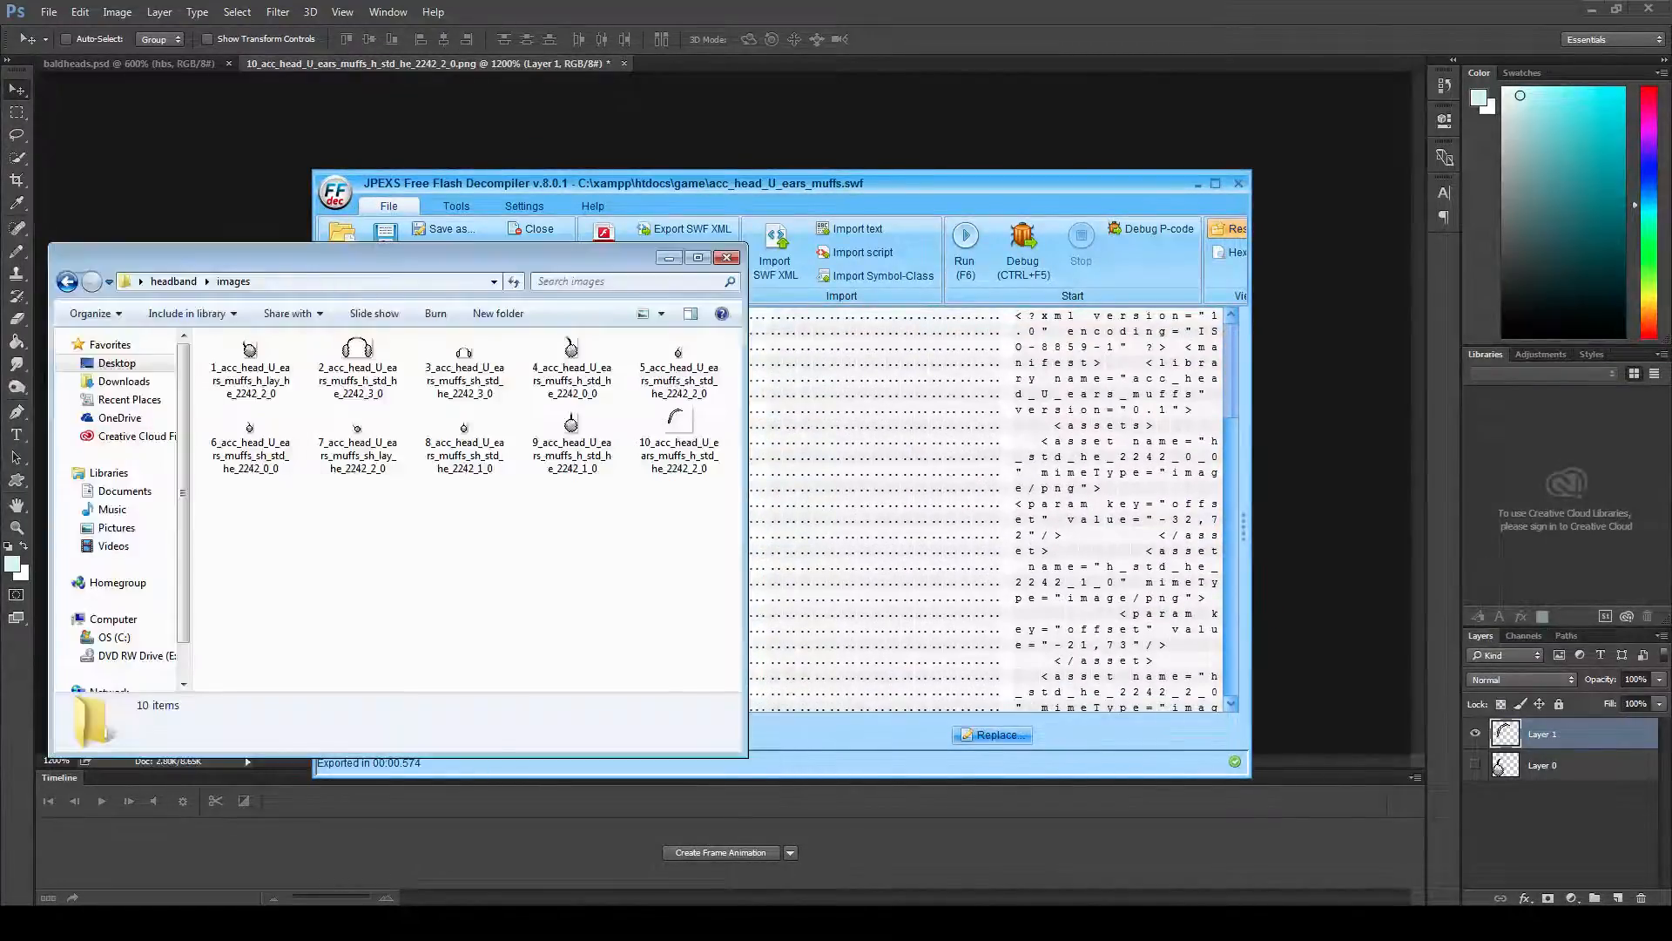
left_click(67, 281)
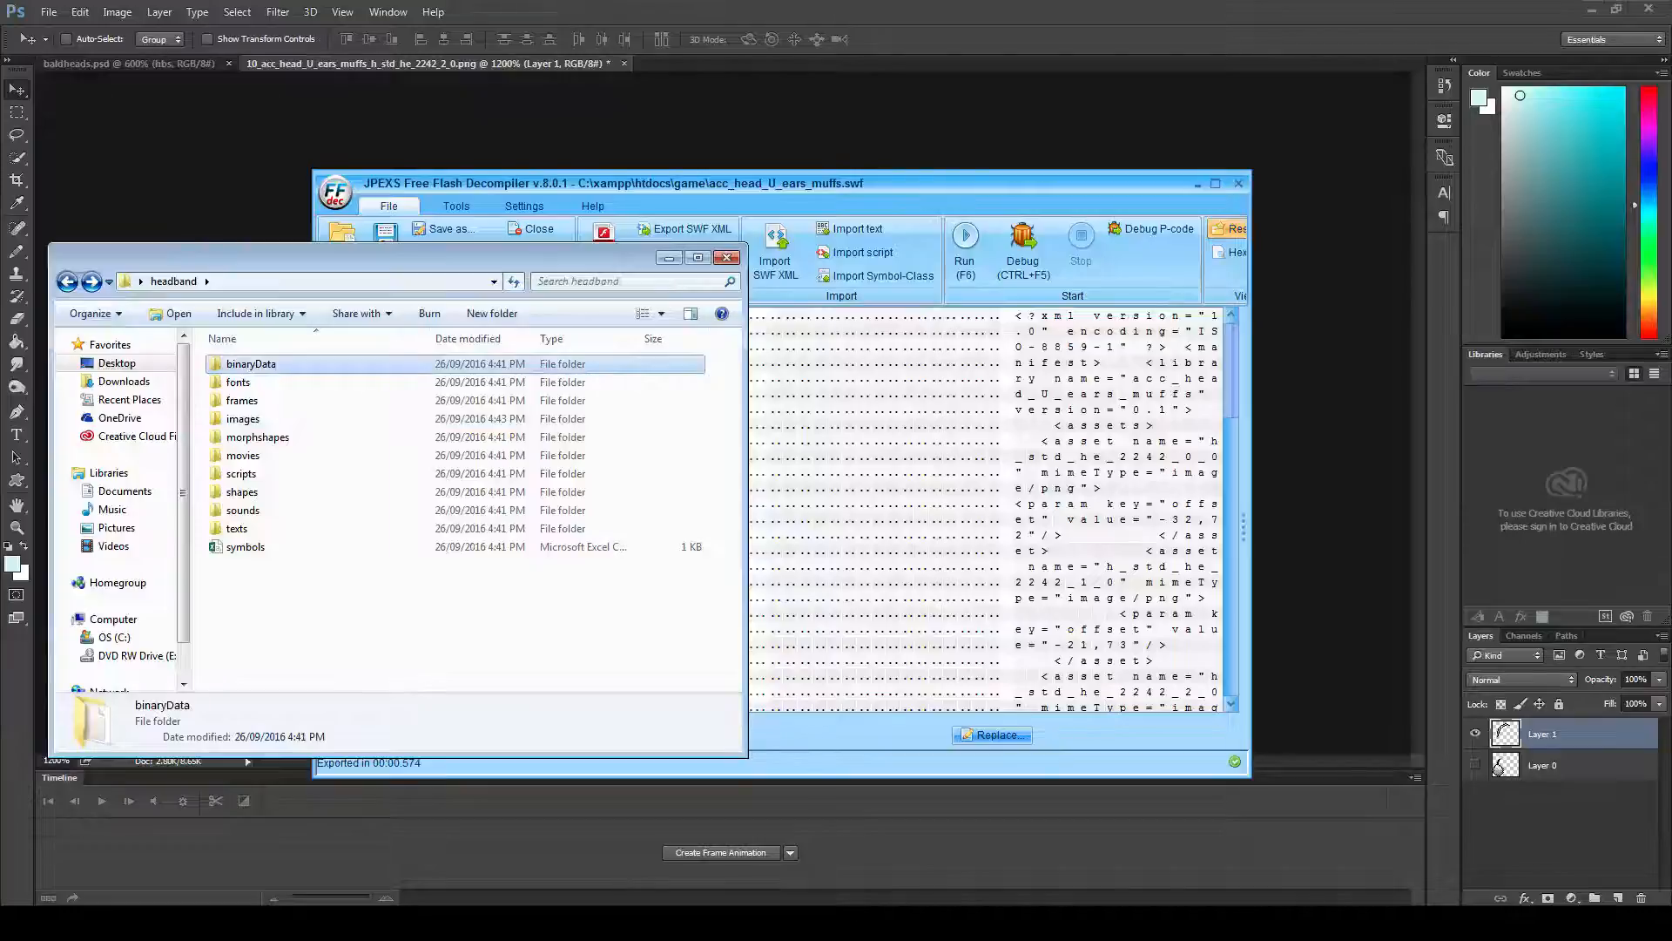
left_click(242, 418)
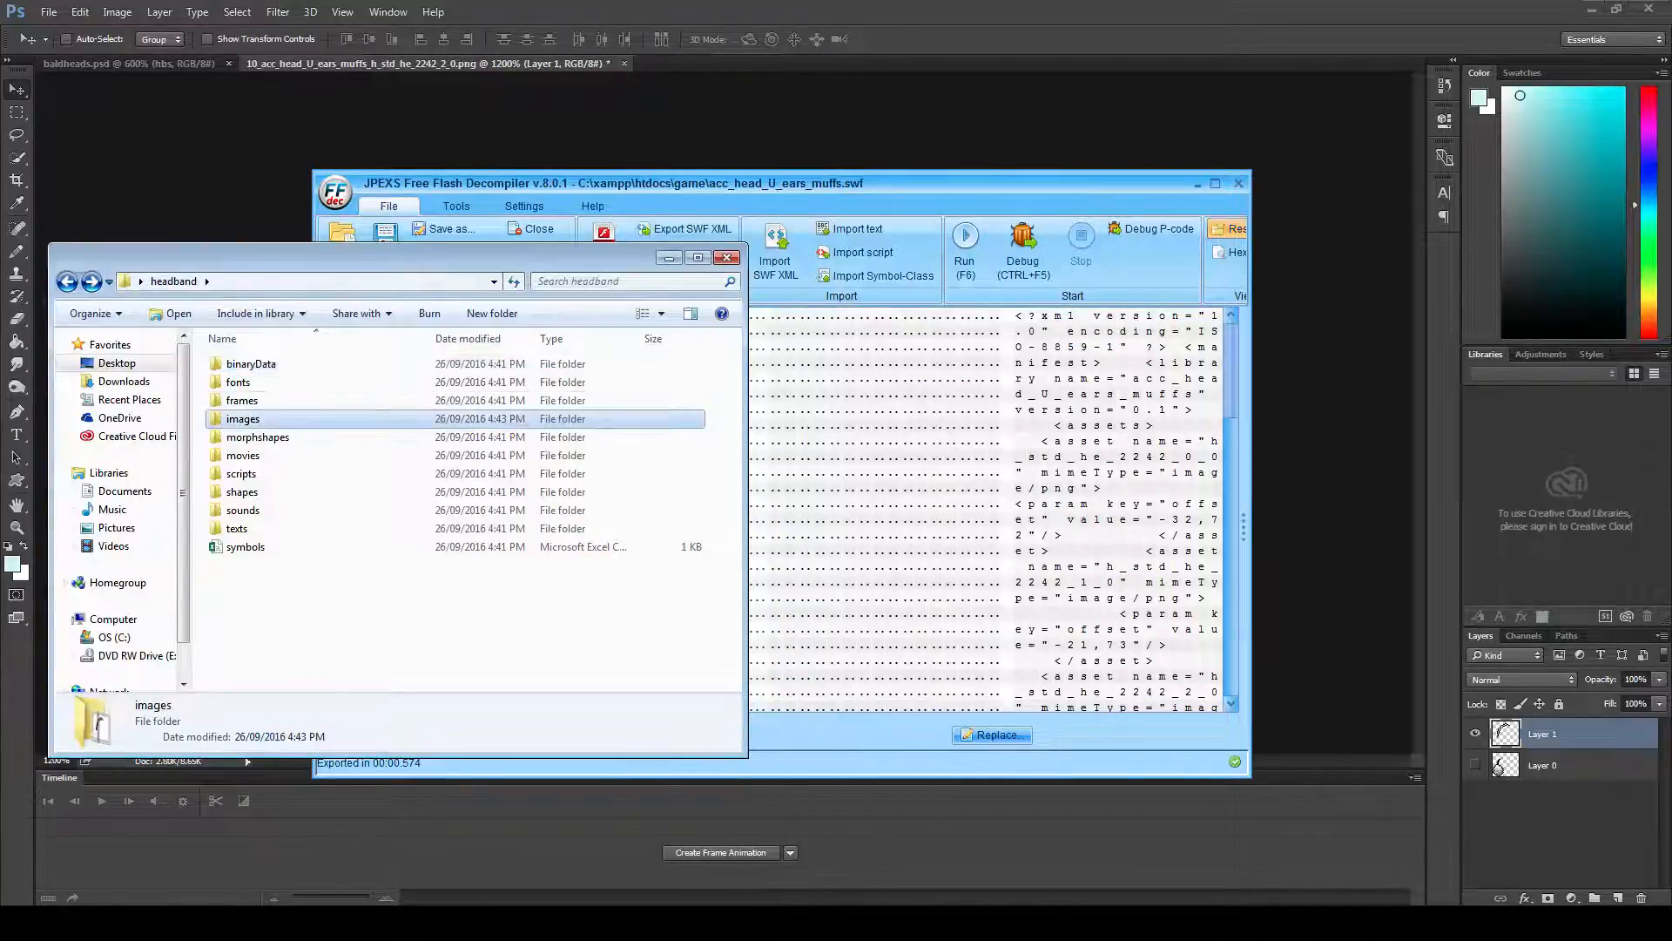
left_click(251, 363)
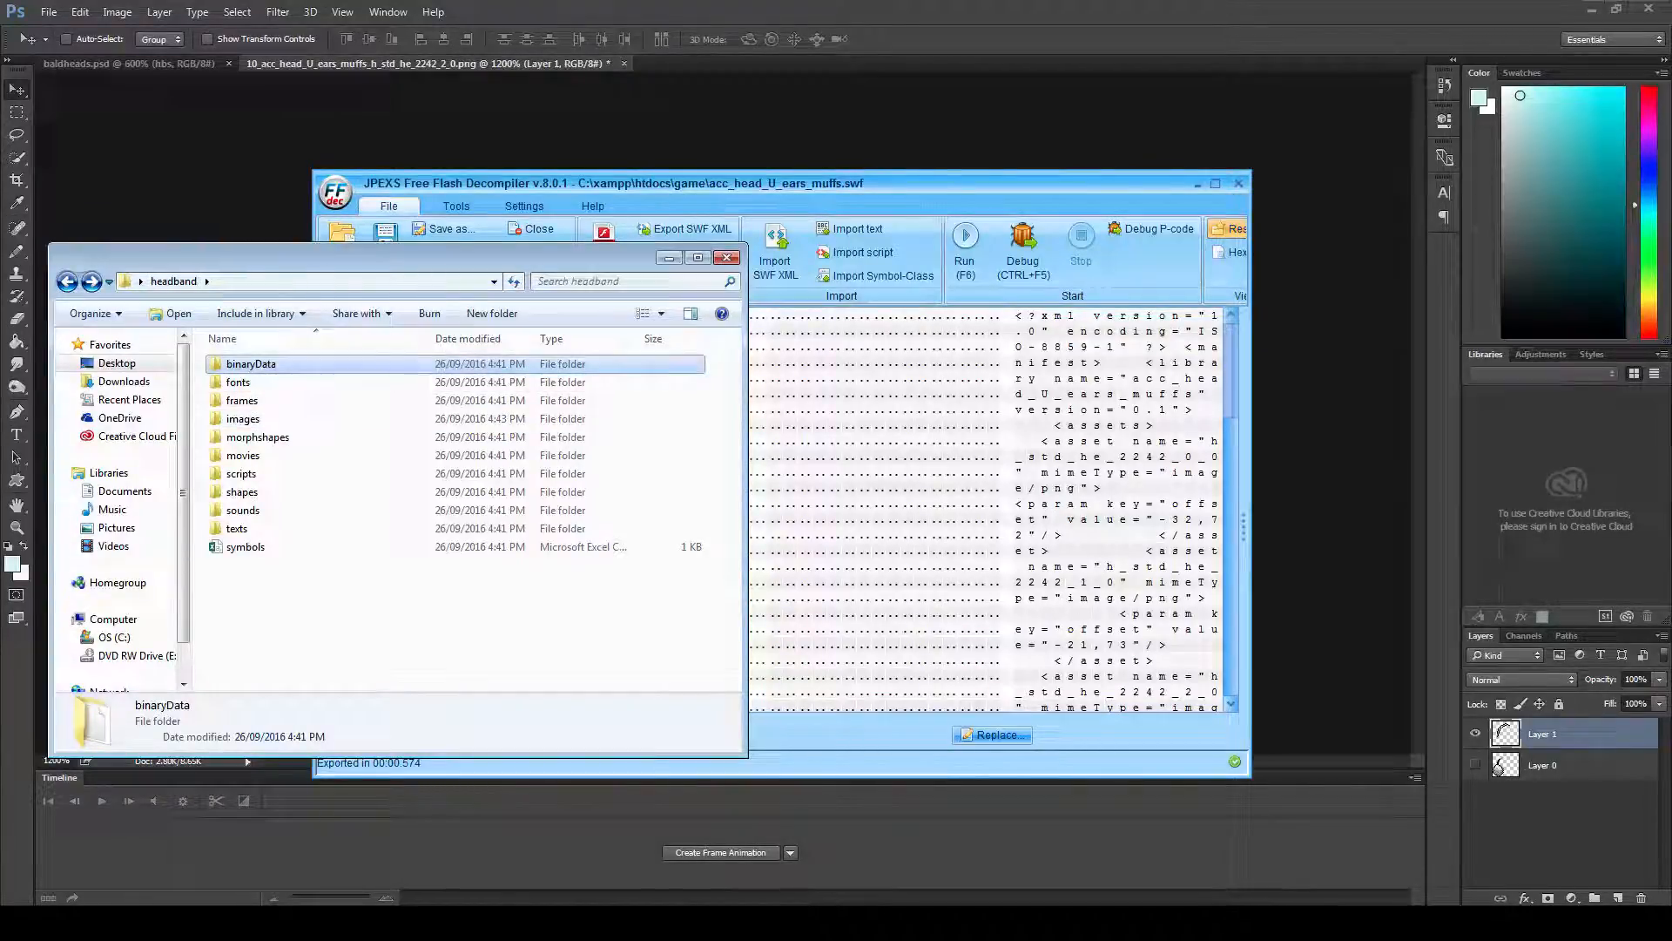
double_click(251, 363)
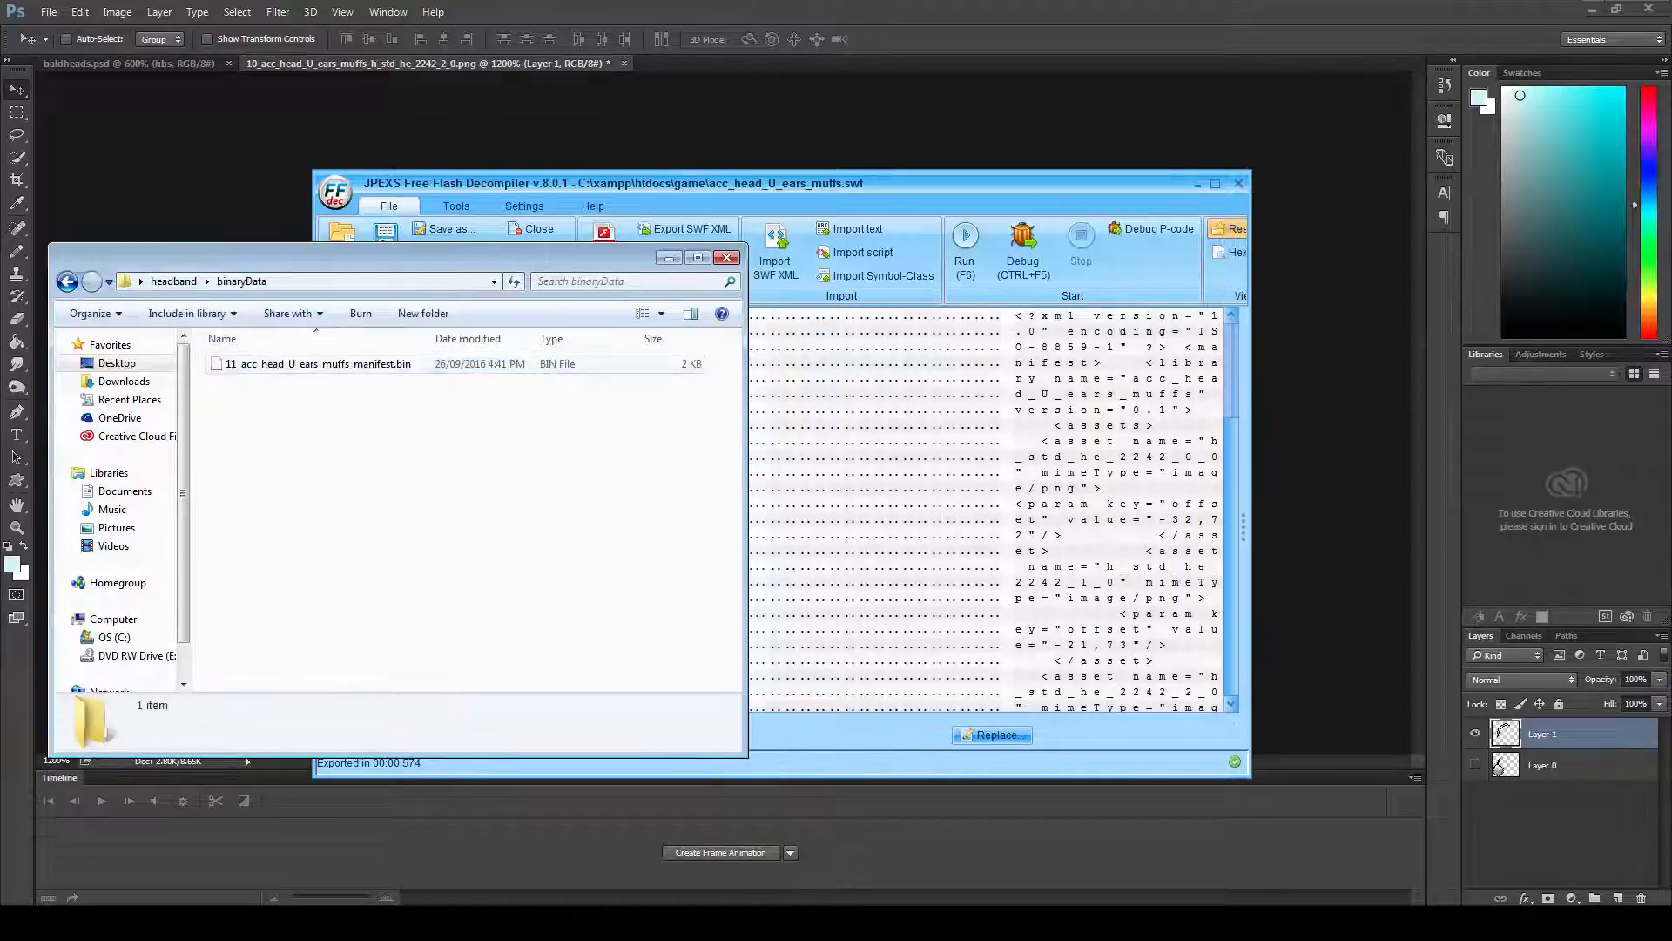
- Open 11_acc_head_U_ears_muffs_manifest.bin in Notepad++ and decline the program update
left_click(318, 363)
right_click(288, 361)
left_click(436, 453)
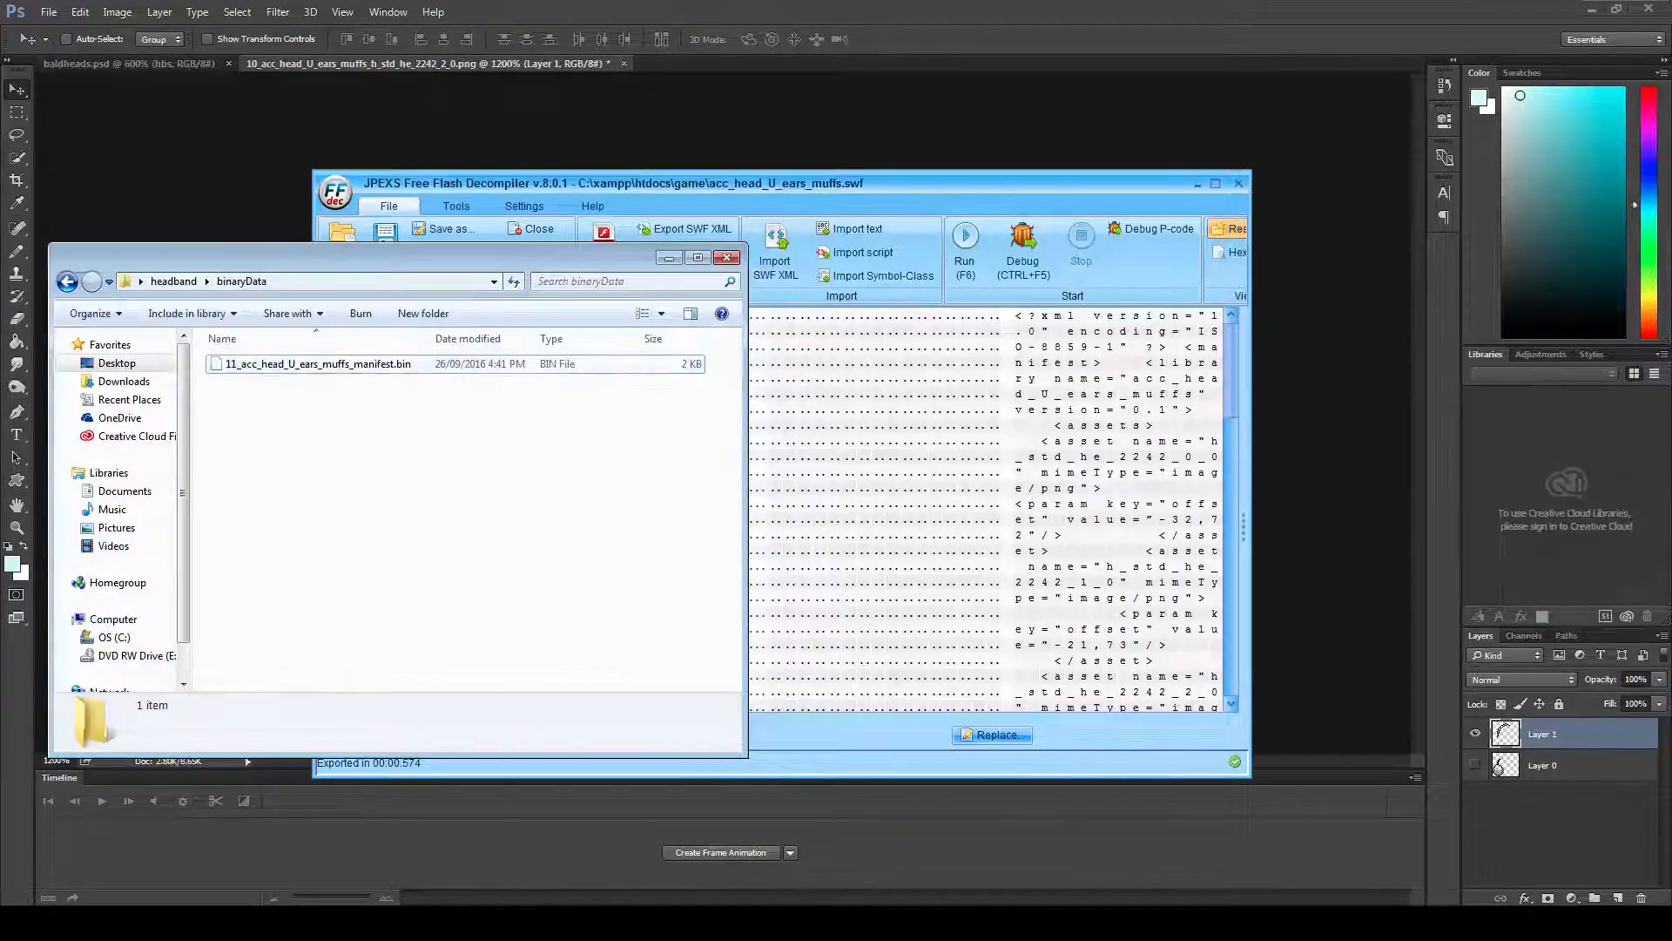
left_click(318, 363)
right_click(291, 366)
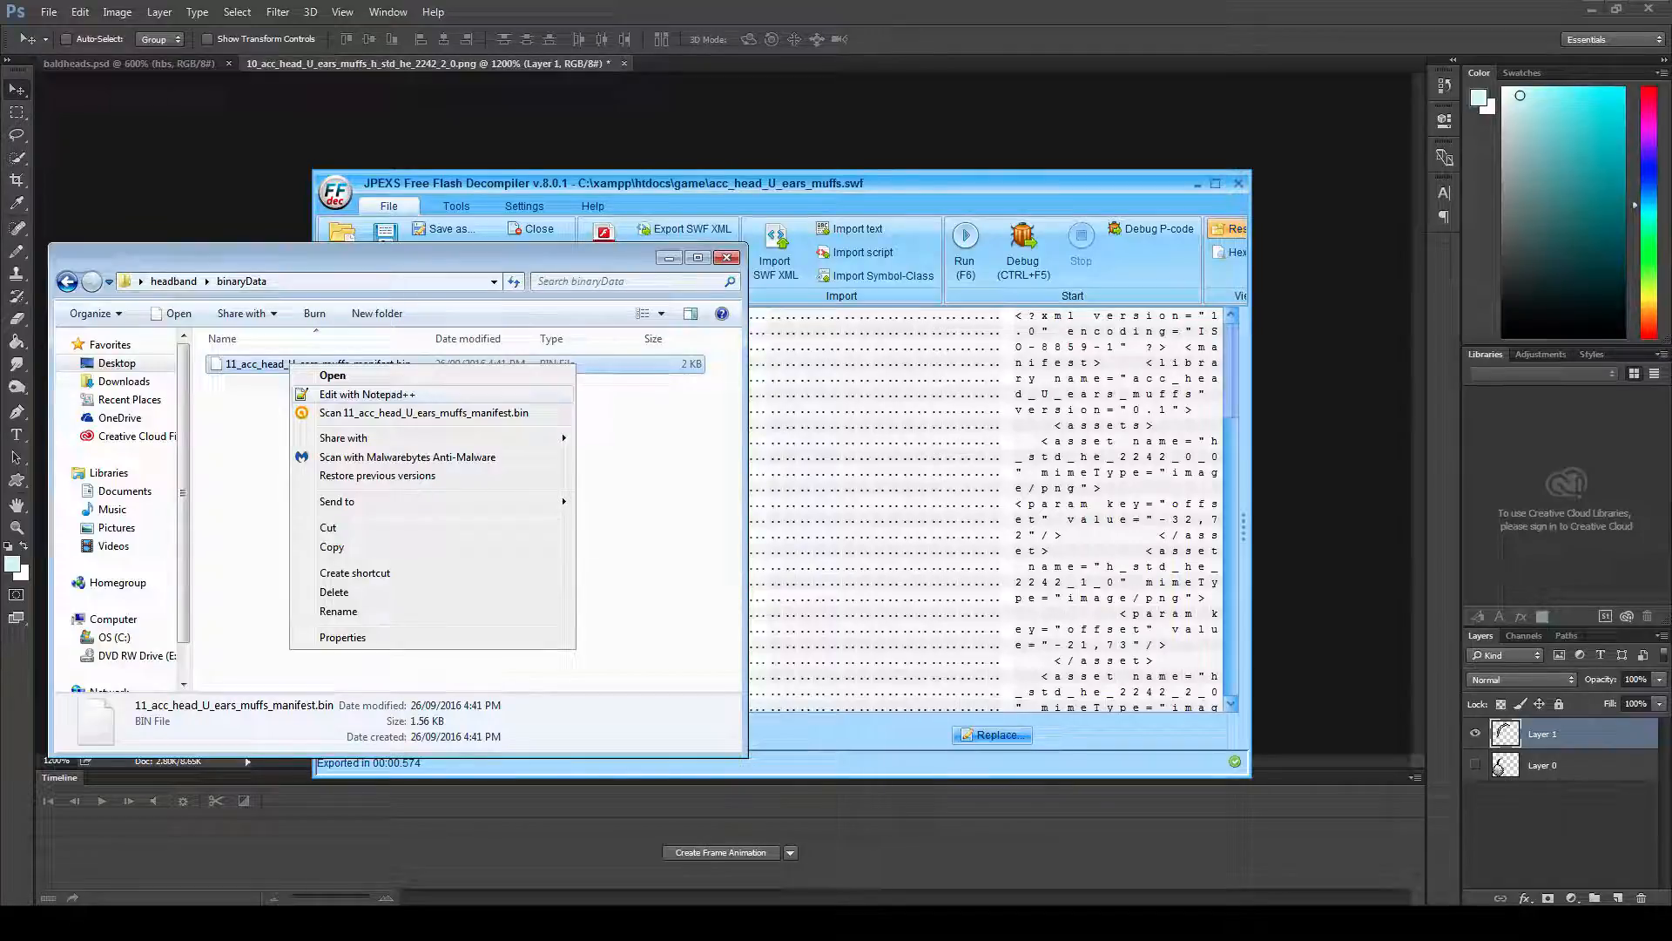
left_click(366, 393)
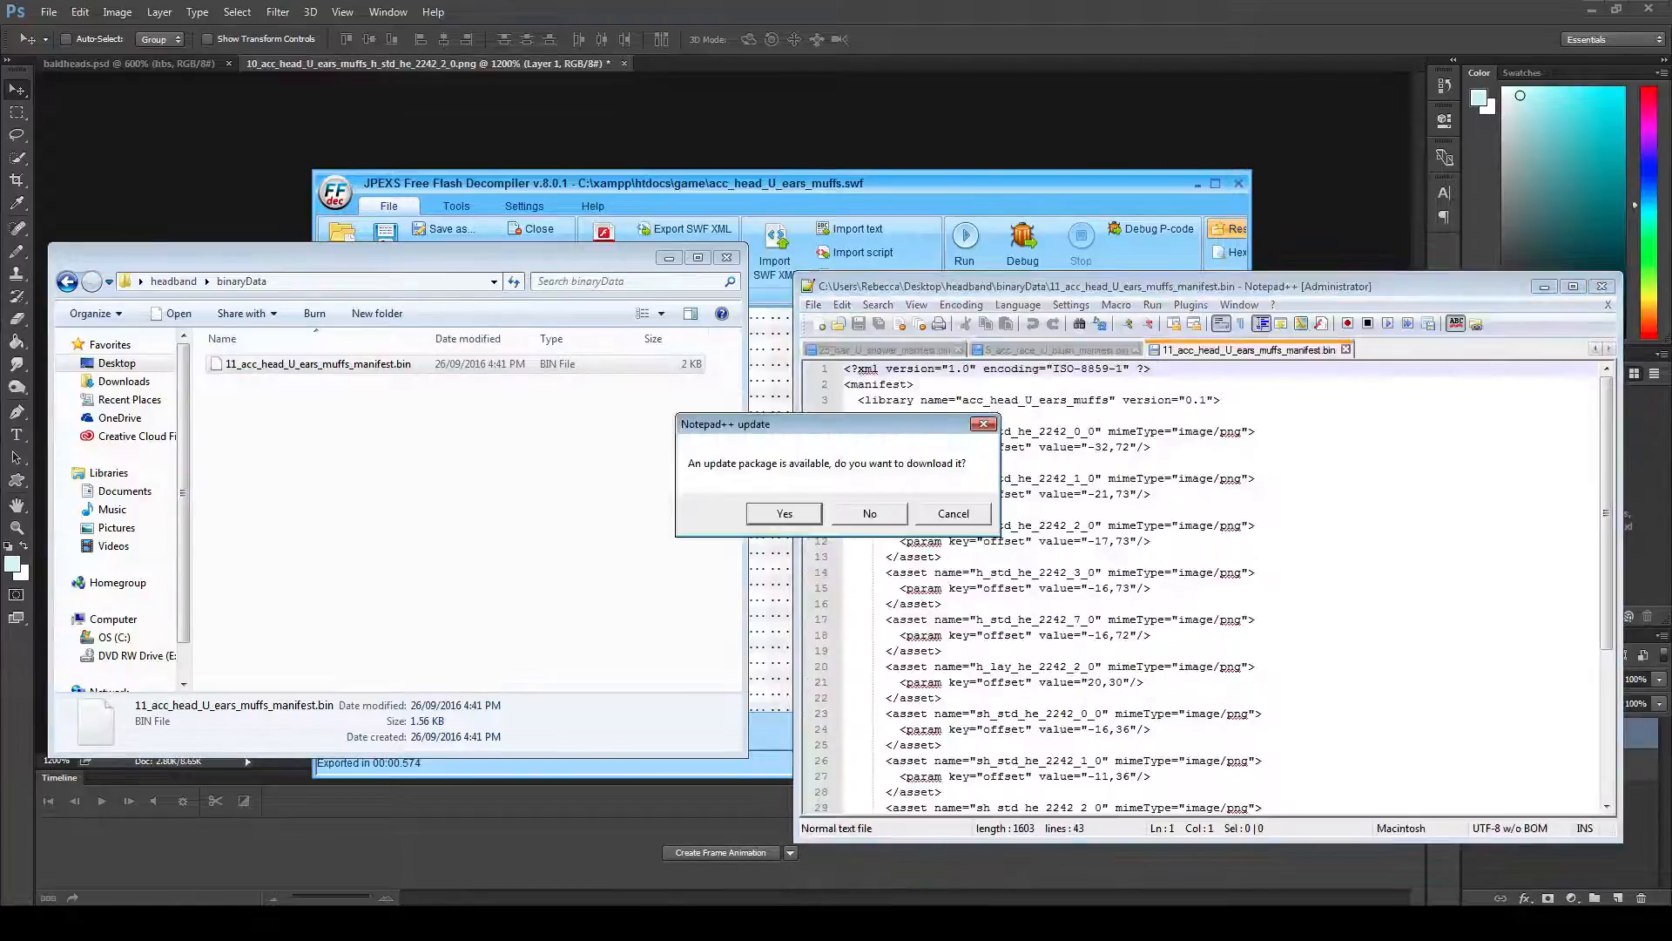
left_click(869, 514)
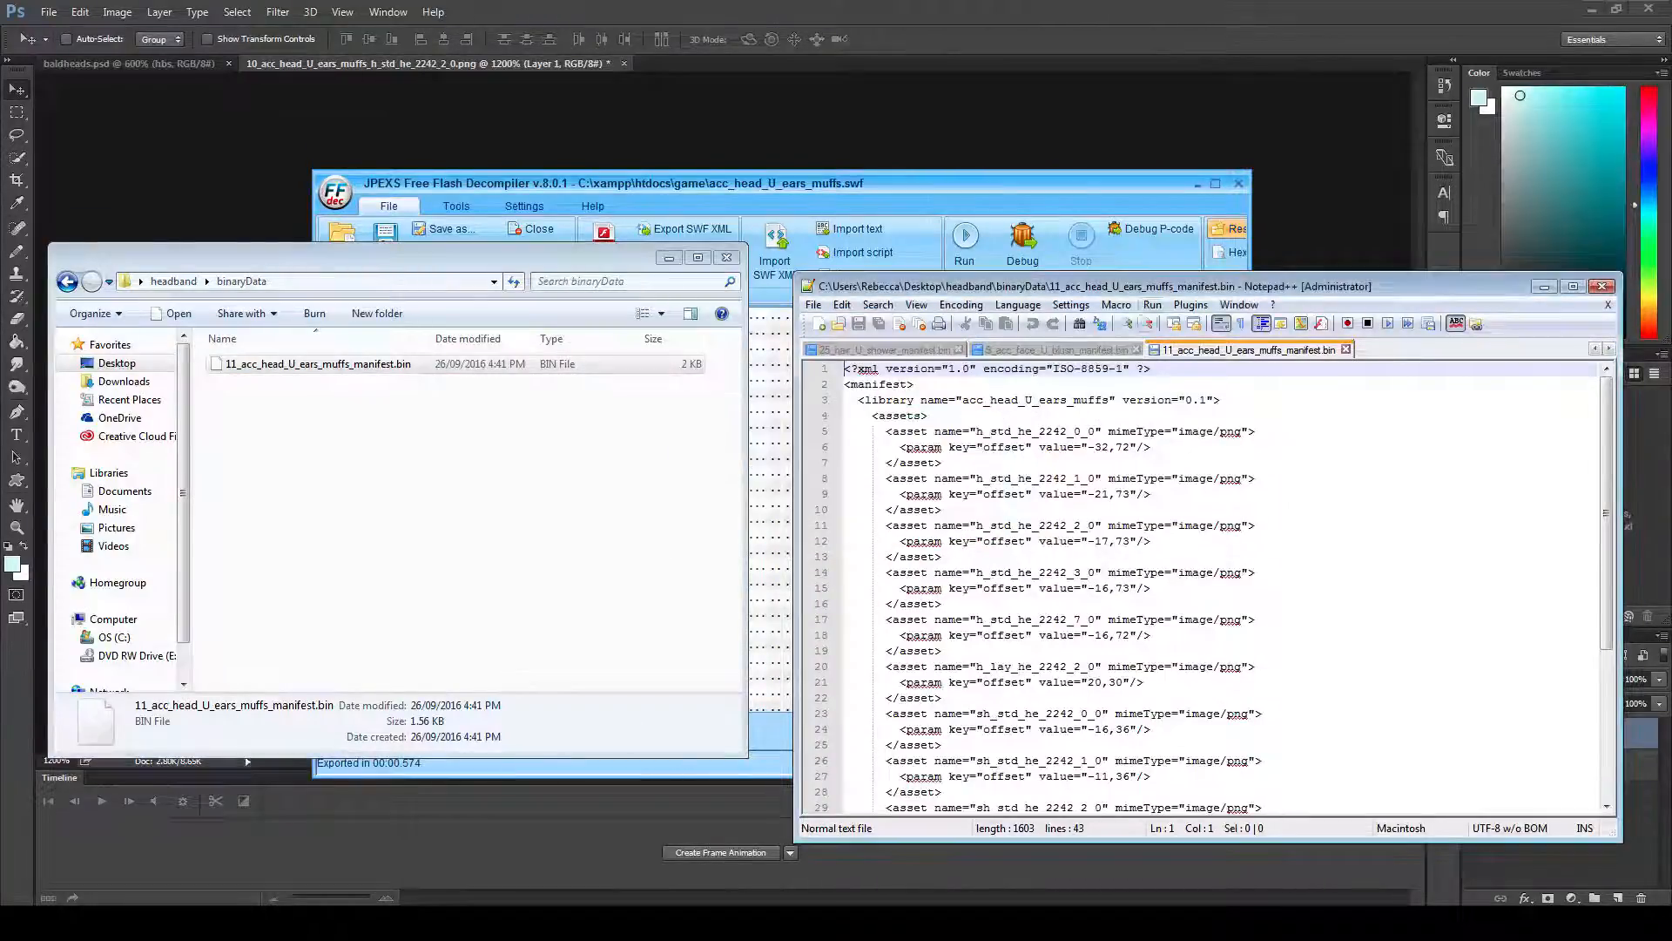
- Arrange the Notepad++ and JPEXS windows side by side so the manifest and the SWF tree can be compared
left_click_drag(1089, 285, 801, 216)
left_click(863, 424)
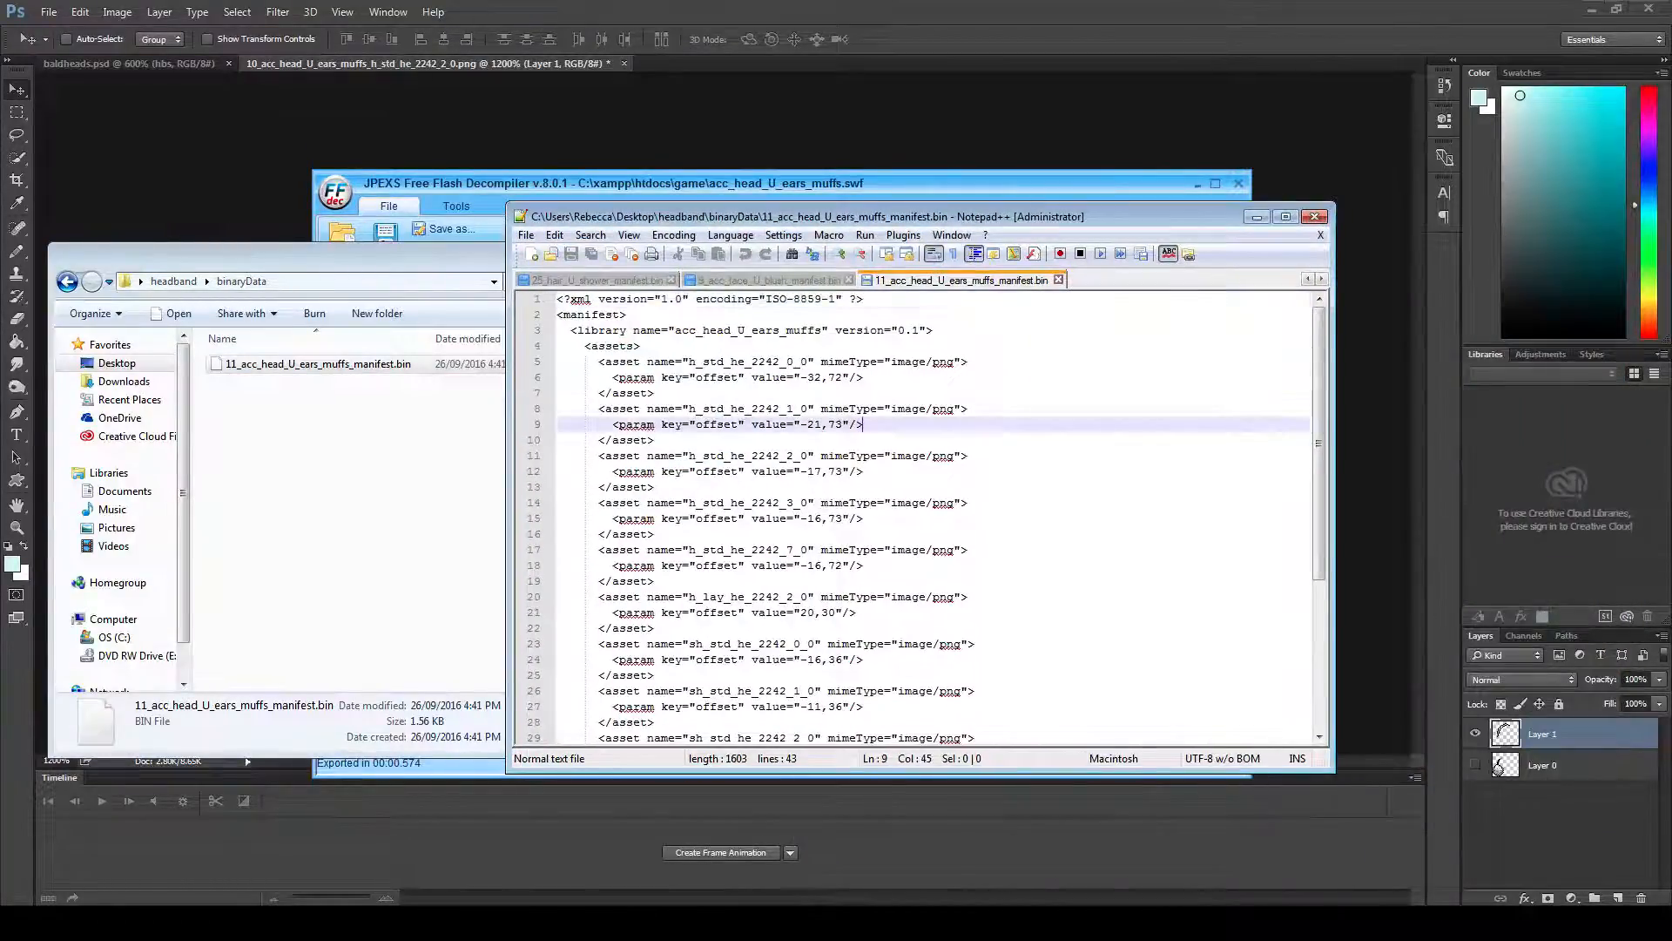
key("alt+Tab")
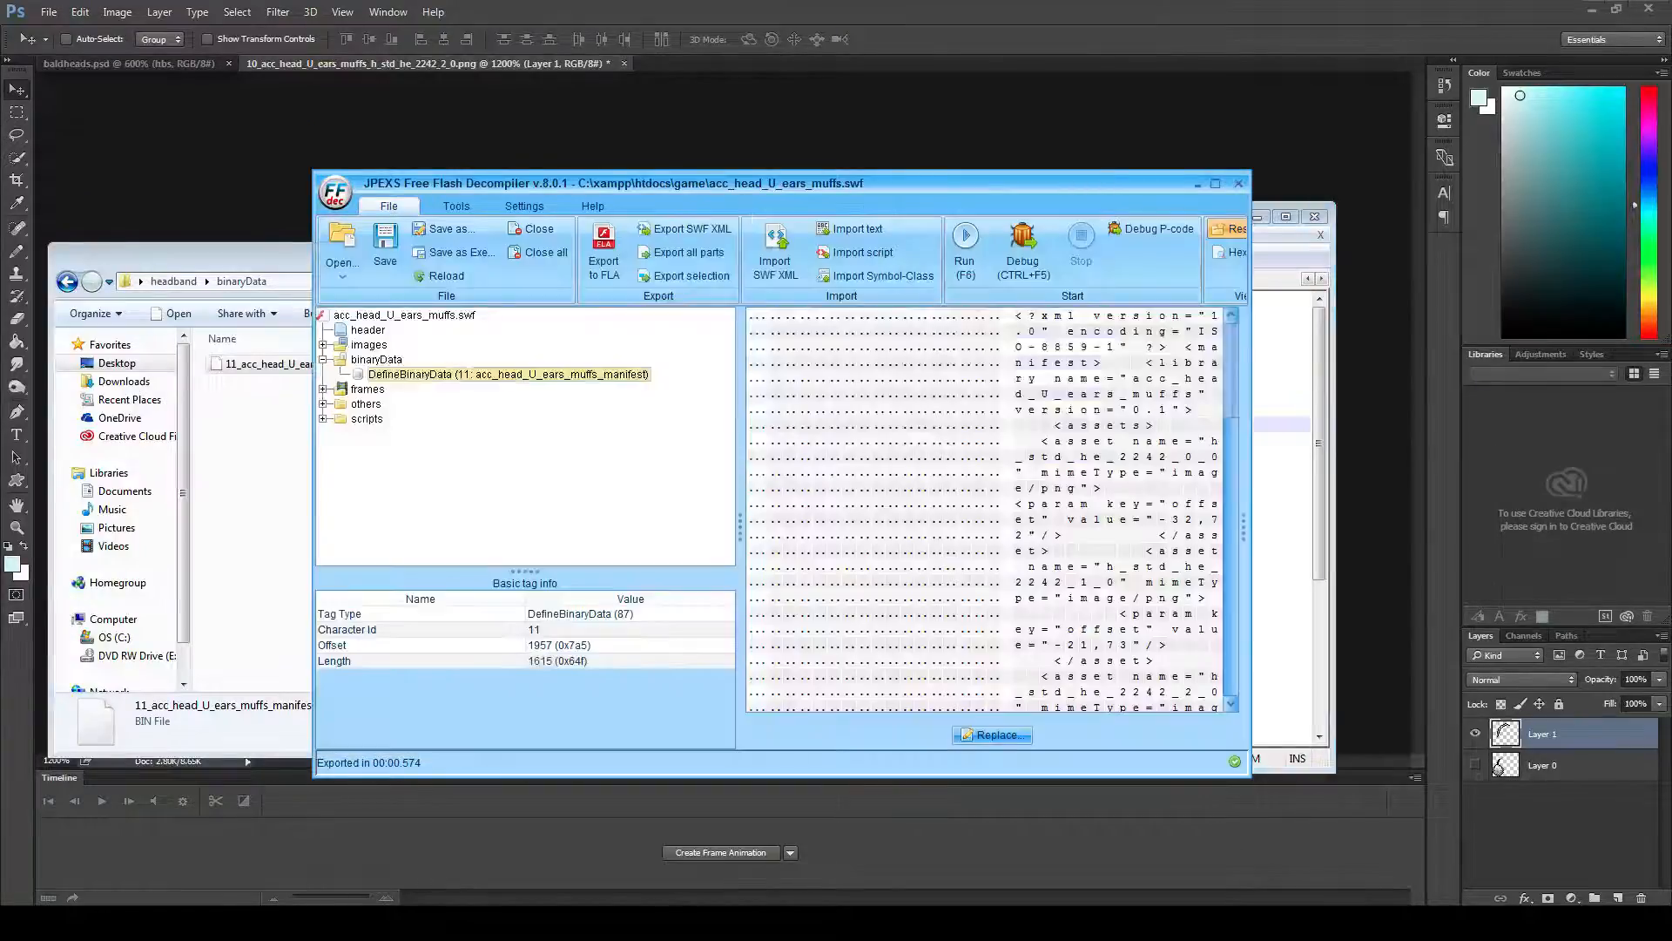
left_click_drag(784, 172, 543, 187)
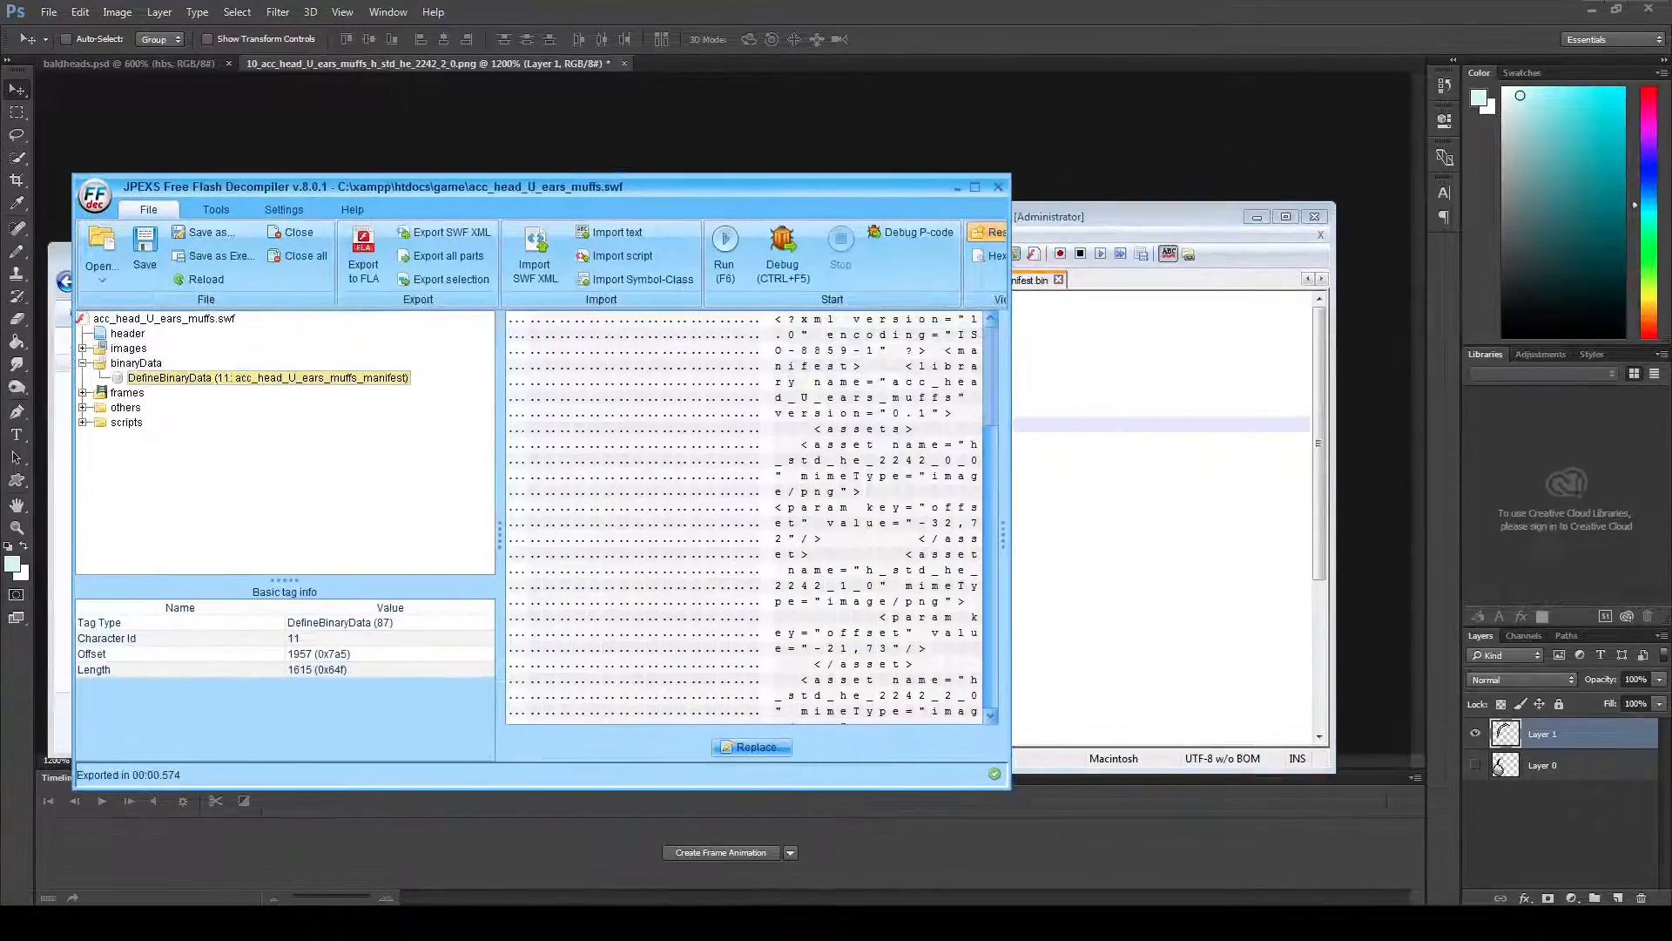
key("alt+Tab")
left_click_drag(871, 216, 1182, 225)
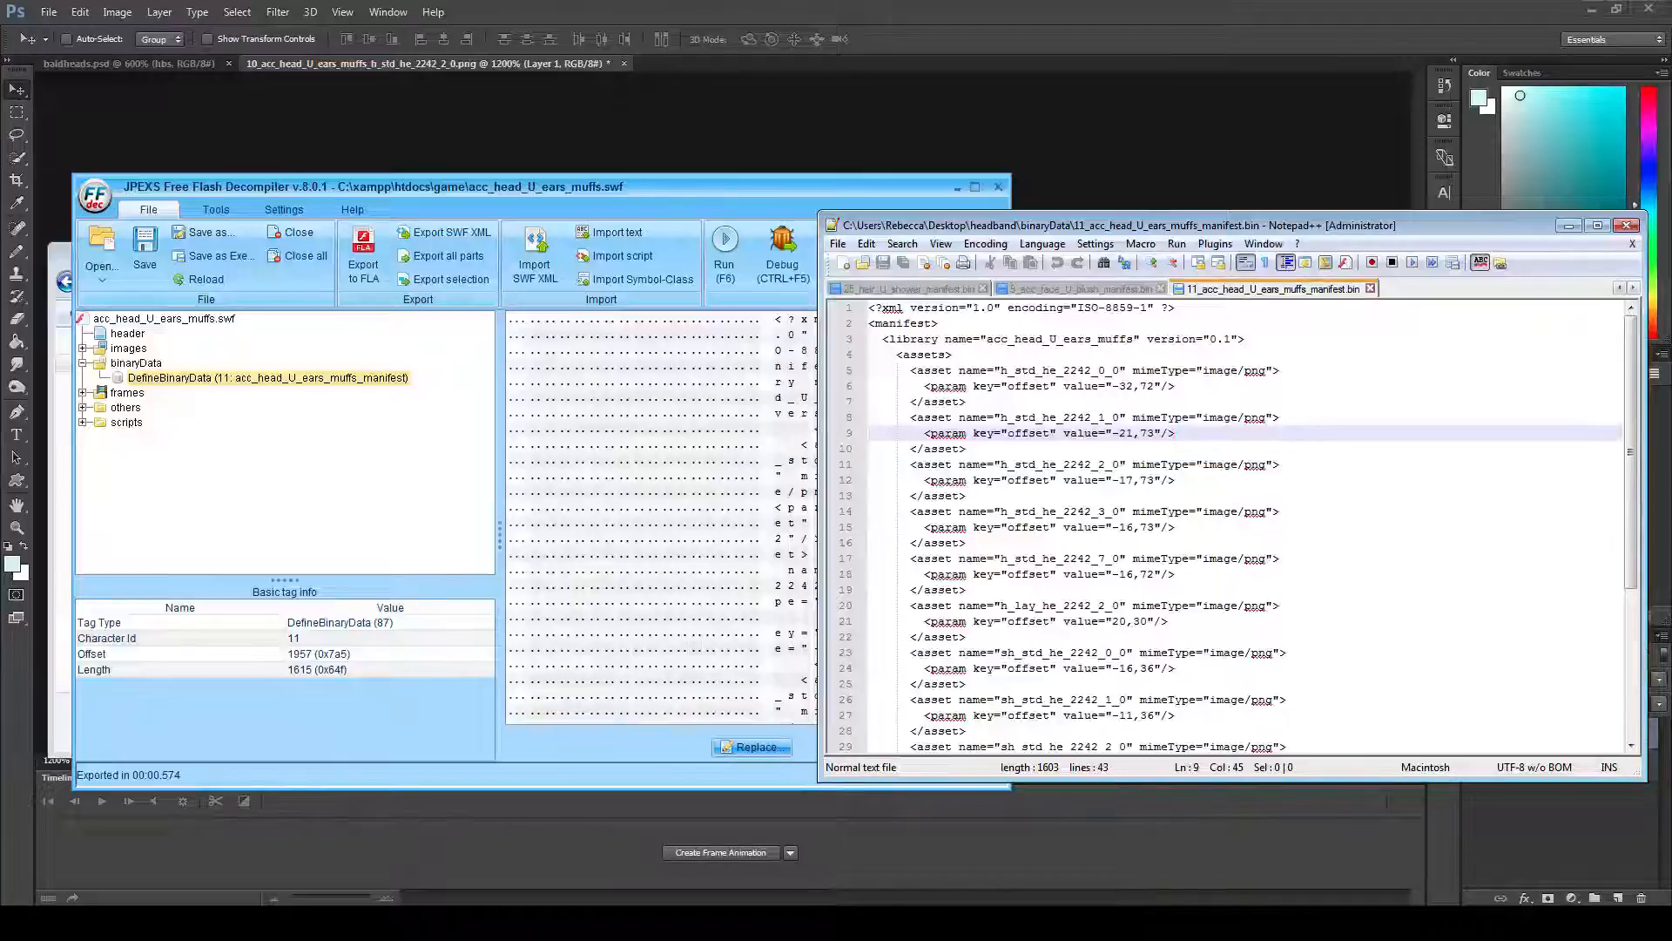
- Select image 10 (h_std_he_2242_2_0) in JPEXS and locate its matching asset entry in the Notepad++ manifest
key("alt+Tab")
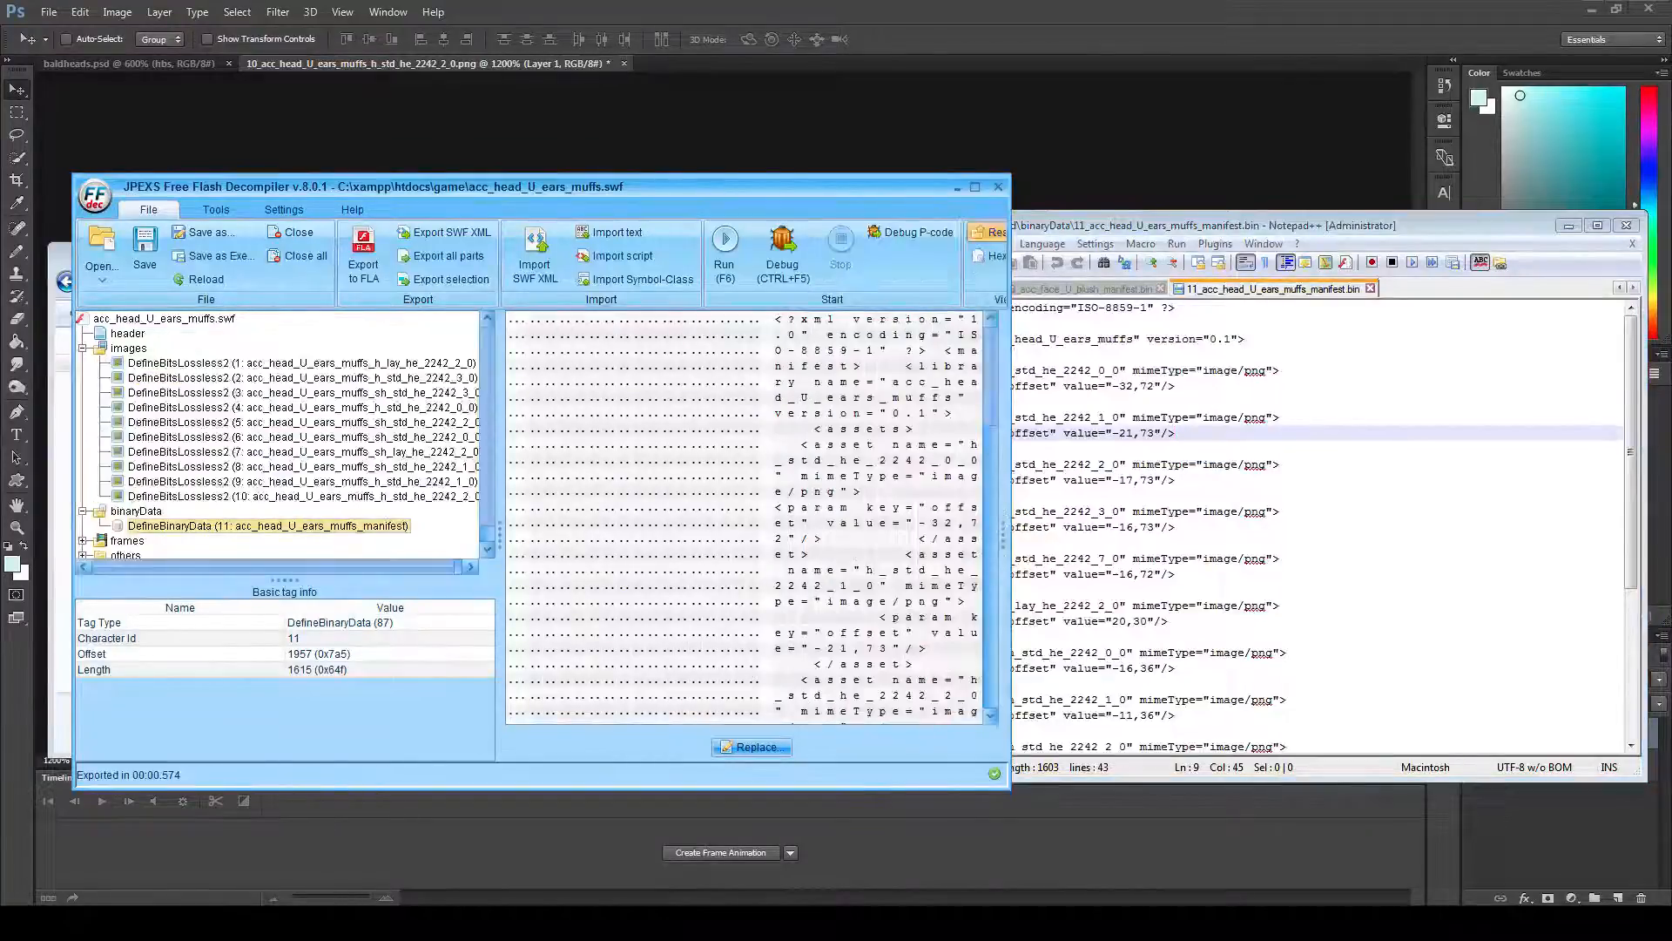
left_click(303, 495)
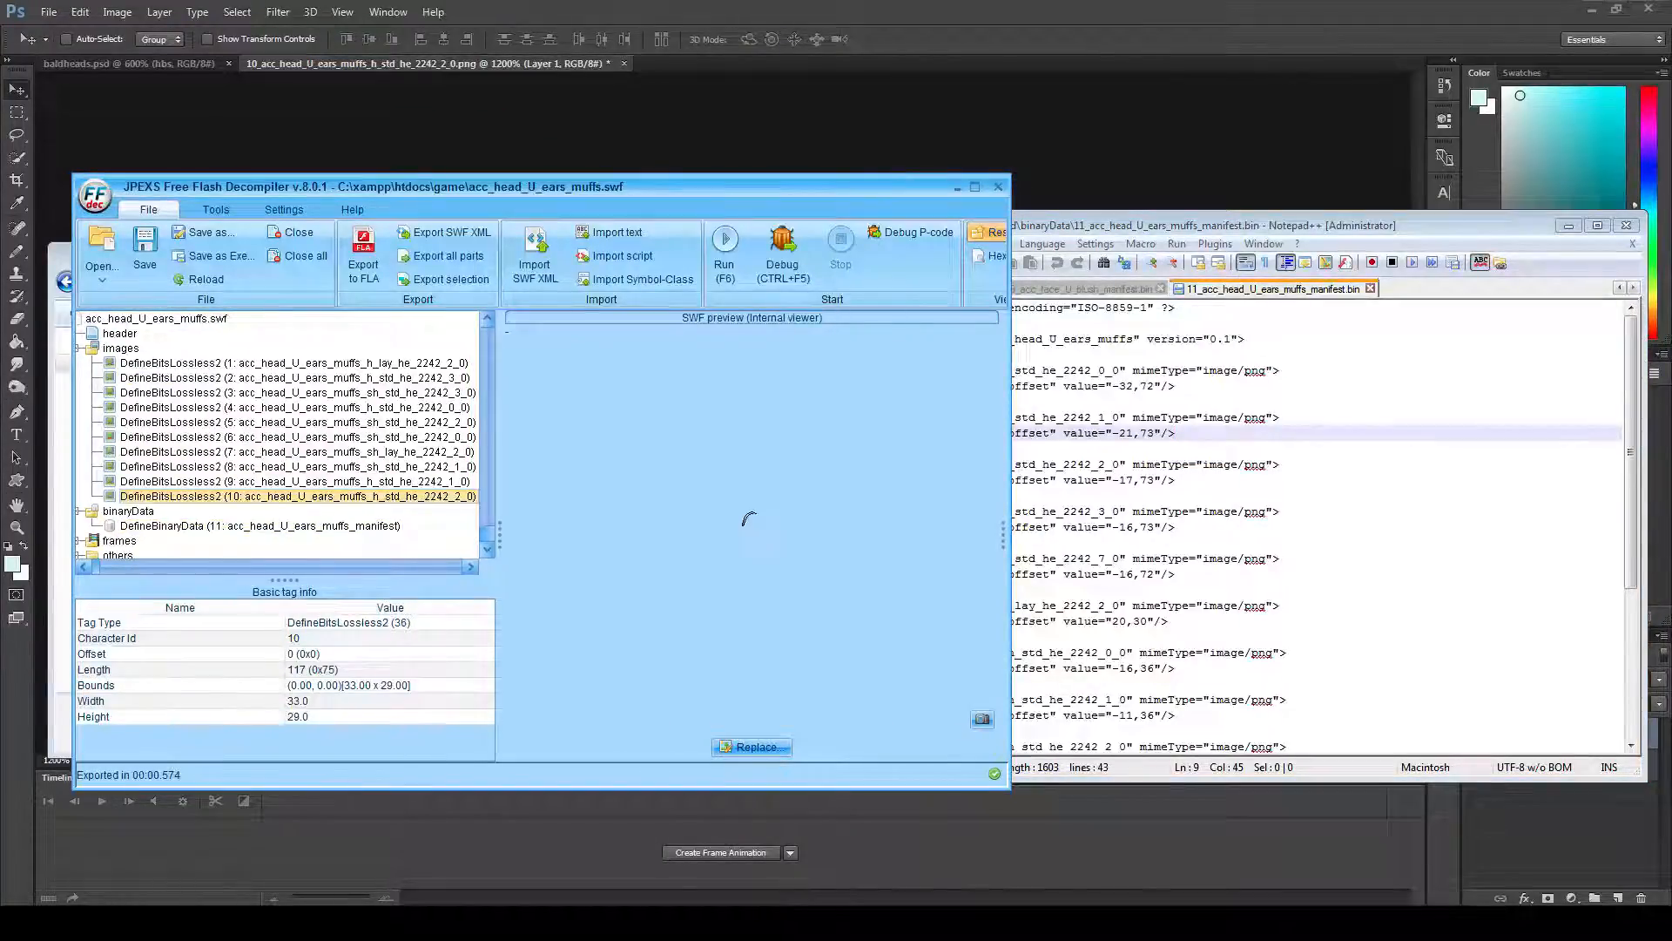
mouse_move(487, 427)
left_mouse_down()
mouse_move(487, 442)
mouse_move(487, 427)
left_mouse_up()
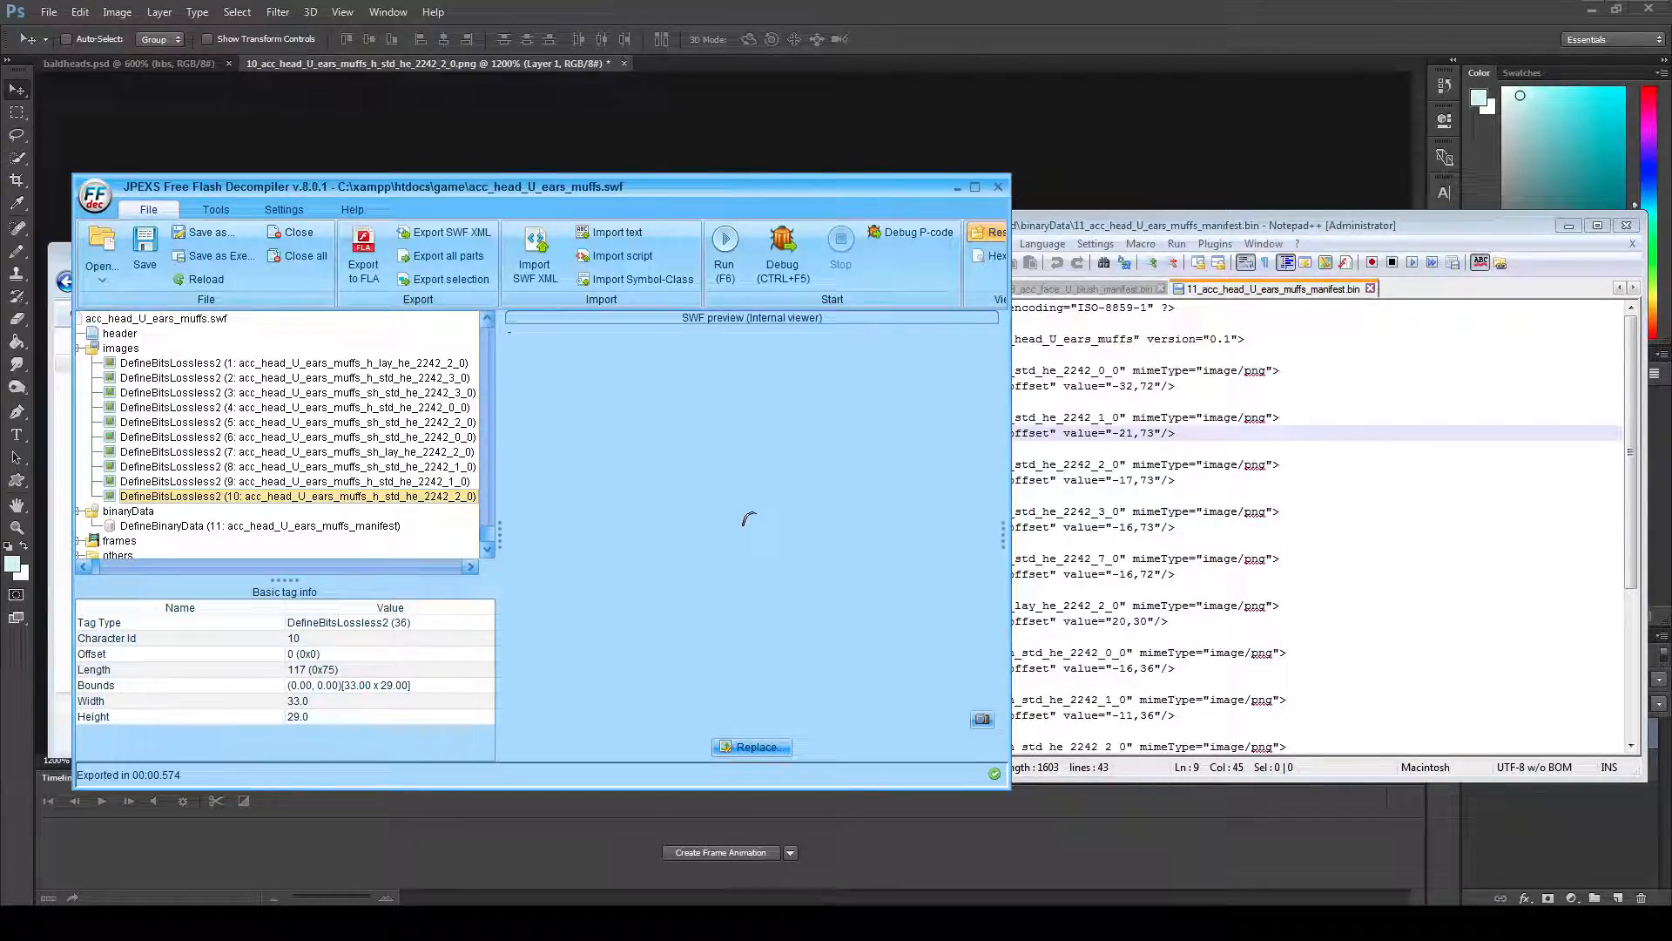
left_click(1211, 480)
left_click_drag(1220, 225, 1313, 225)
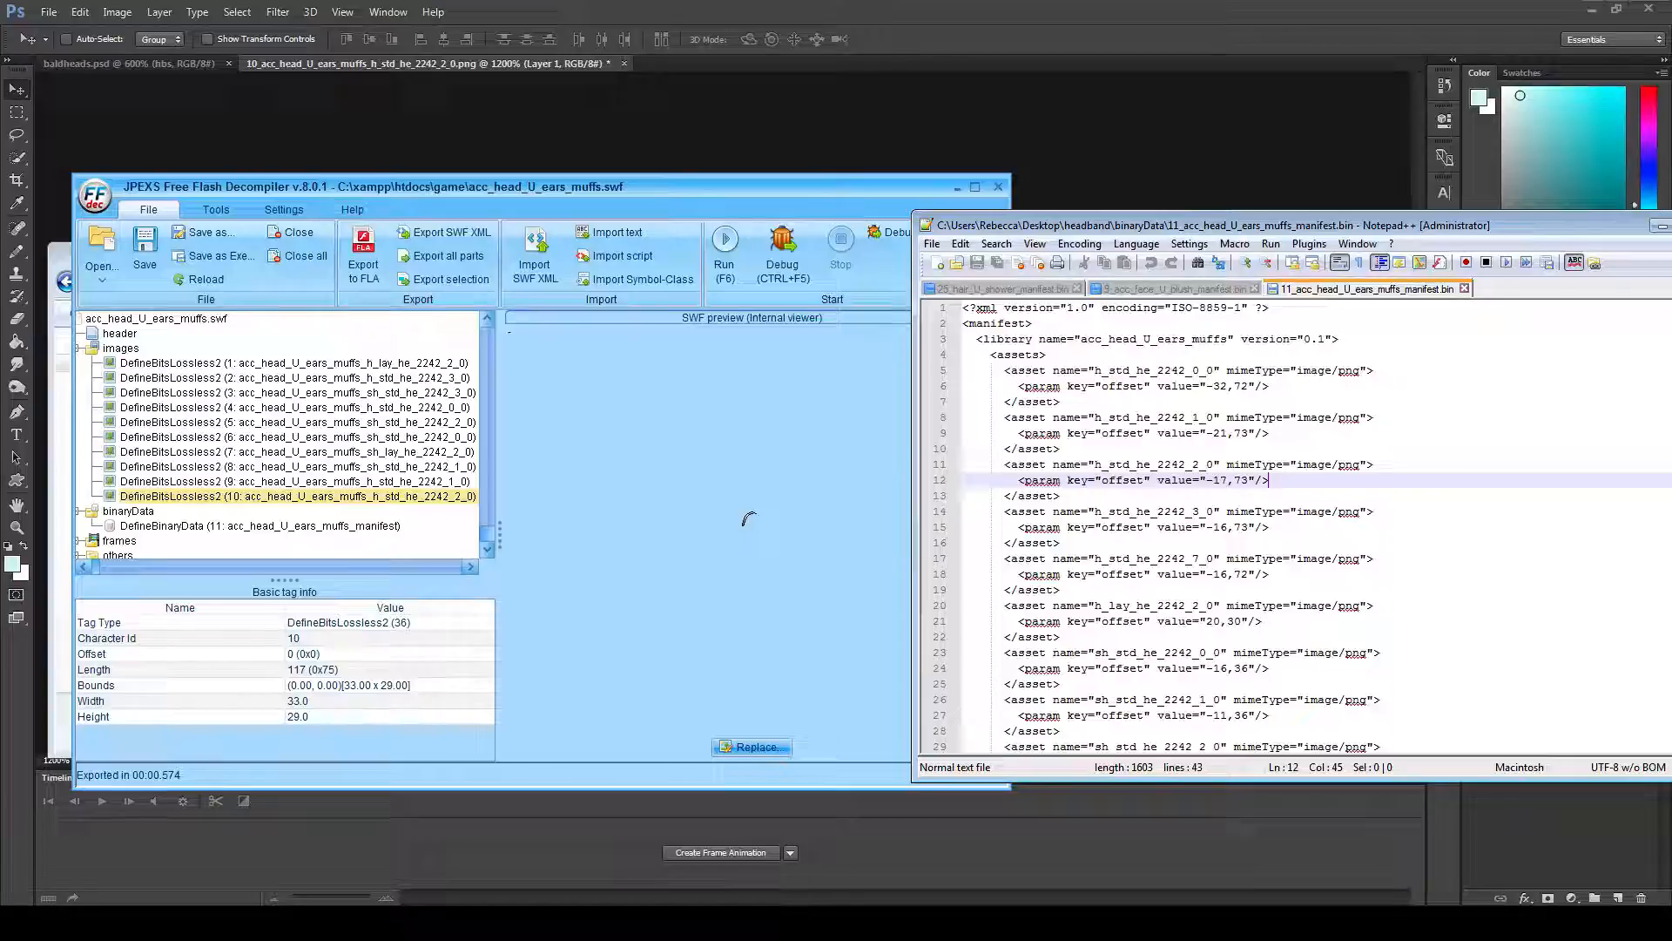
left_click(1206, 464)
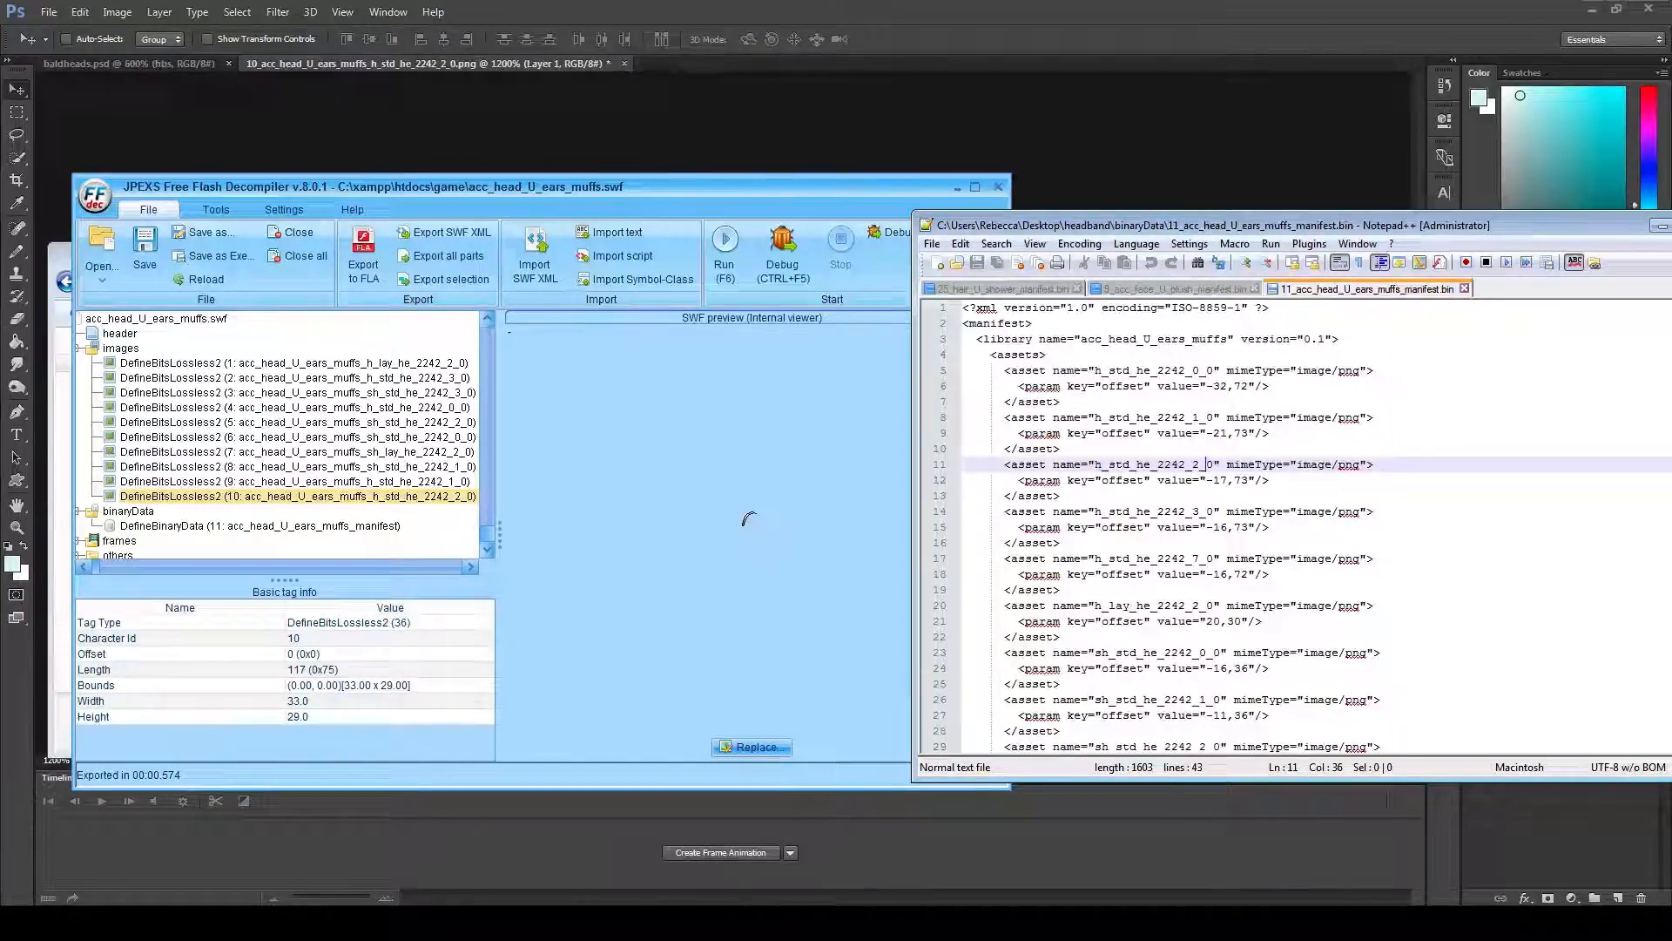
- Set the h_std_he_2242_2_0 asset's offset value to -17,83 in the manifest and save the file
key("Down")
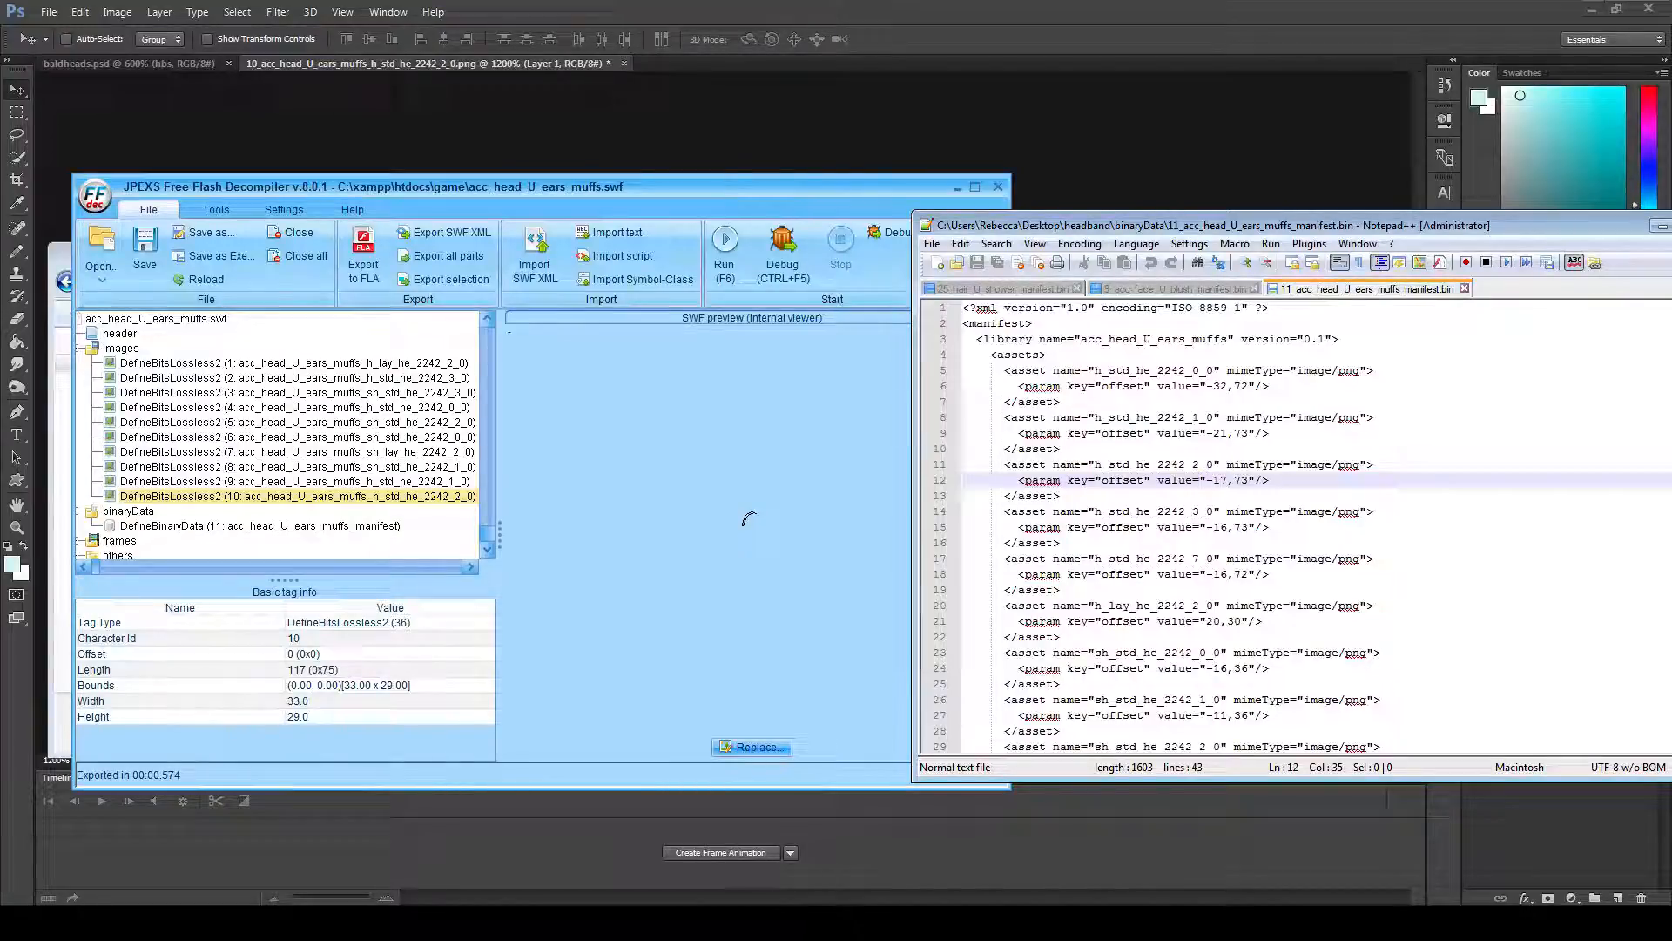
key("Right")
key("shift+Right")
key("shift+Right")
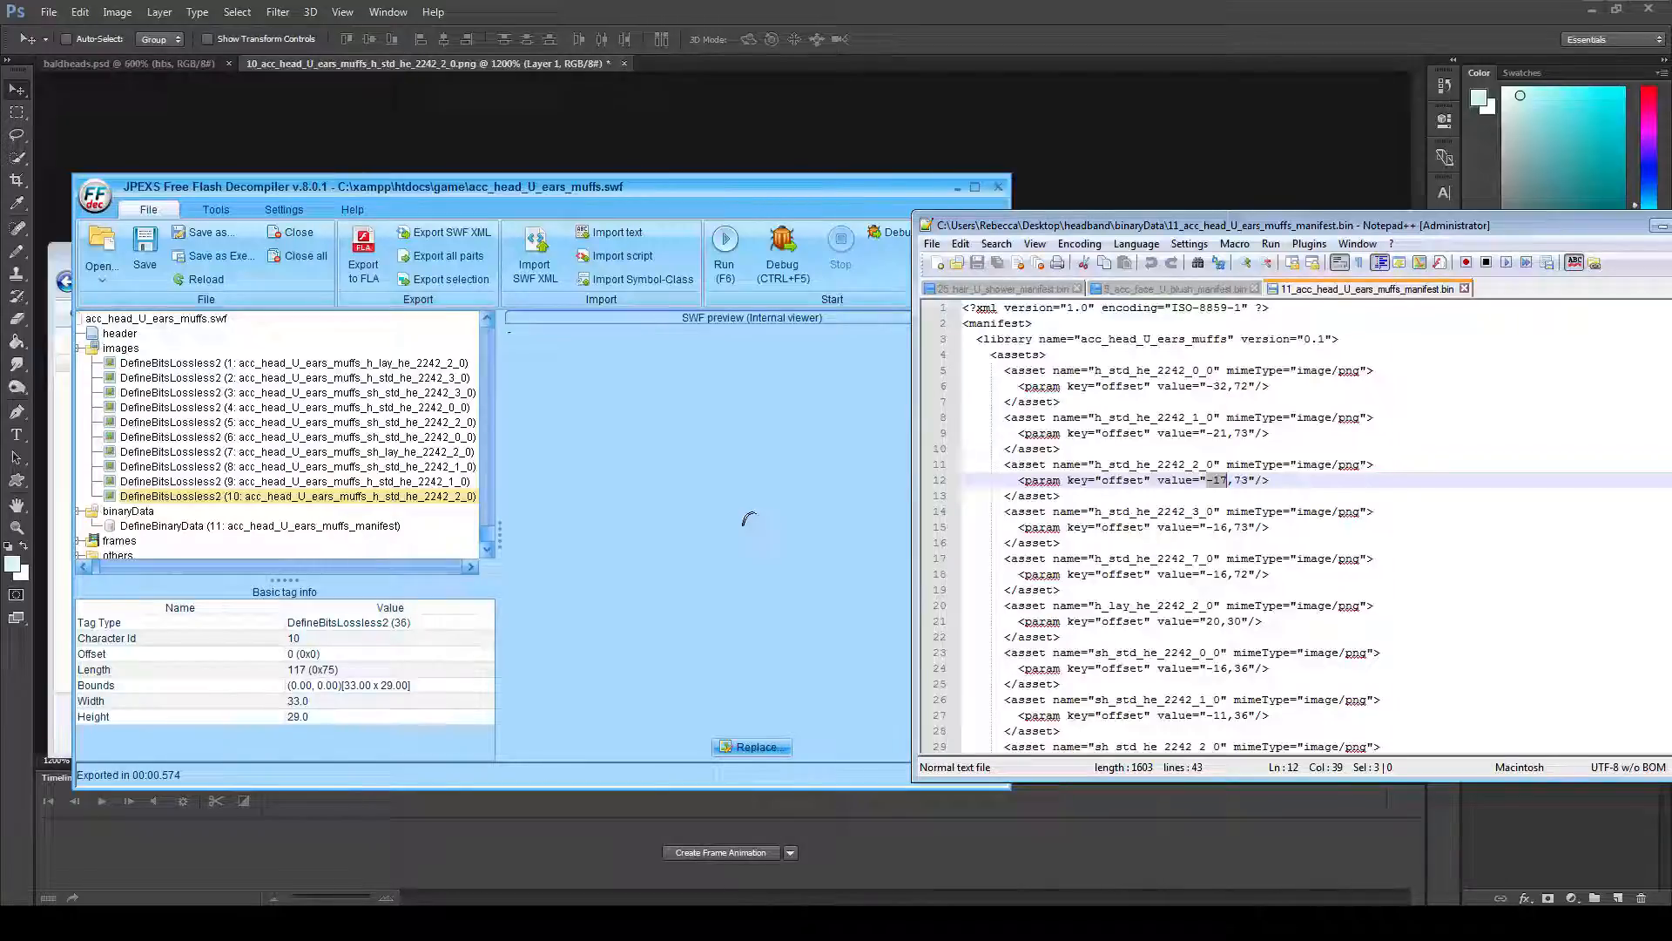
key("Right")
key("Right")
key("Right")
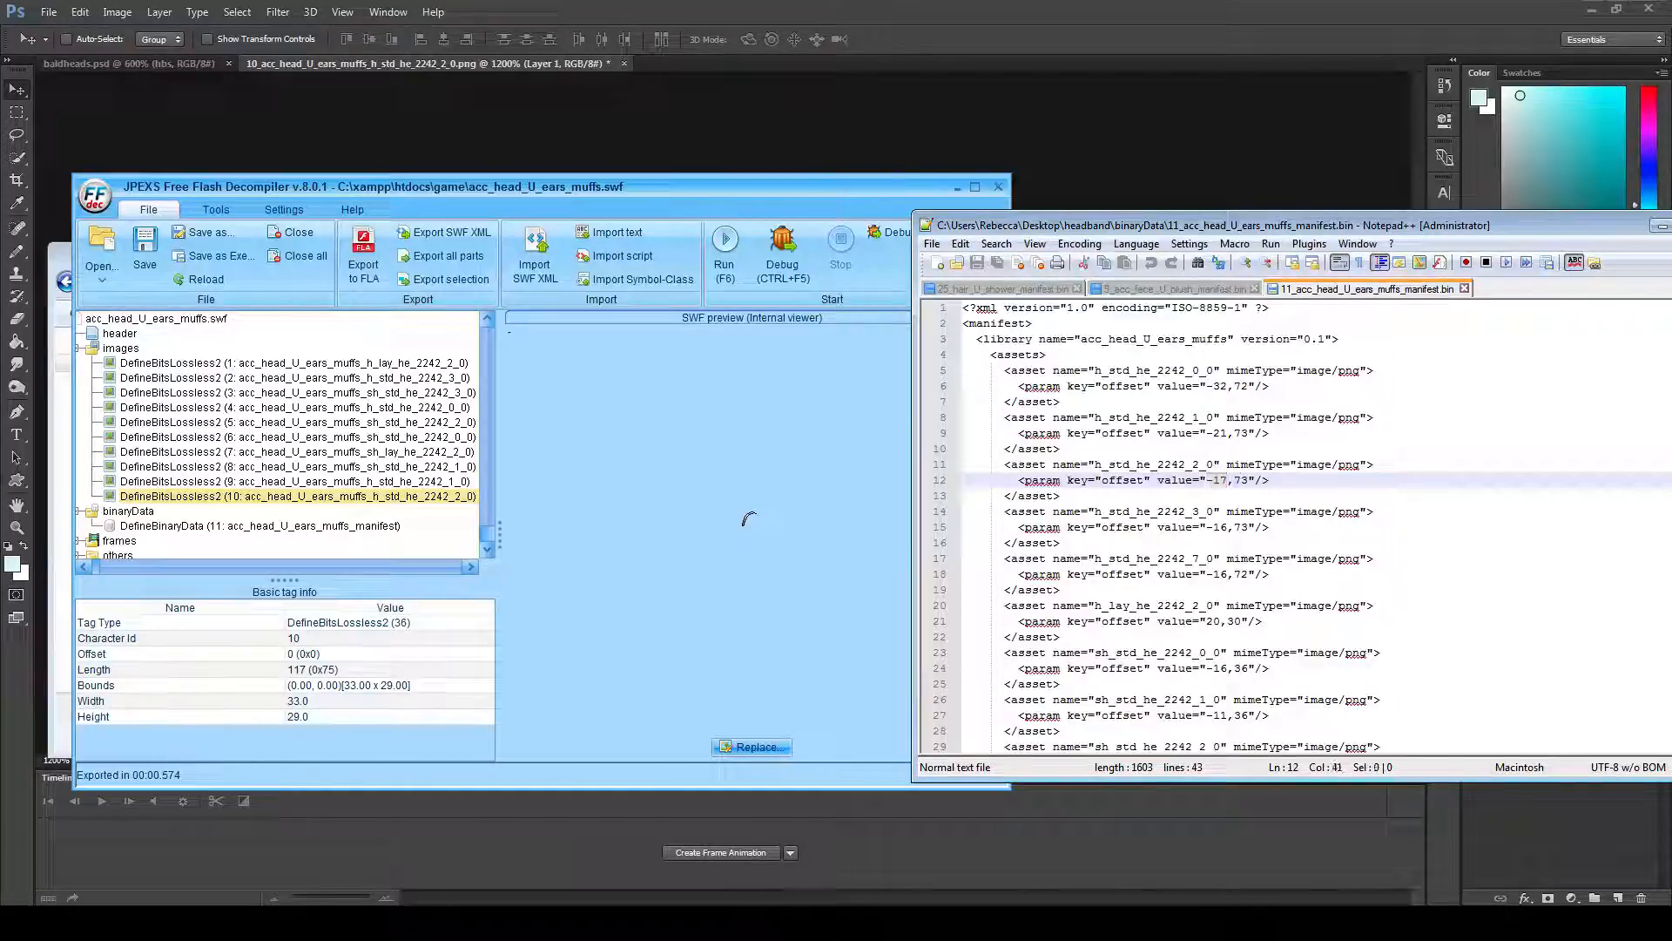
key("BackSpace")
type("1")
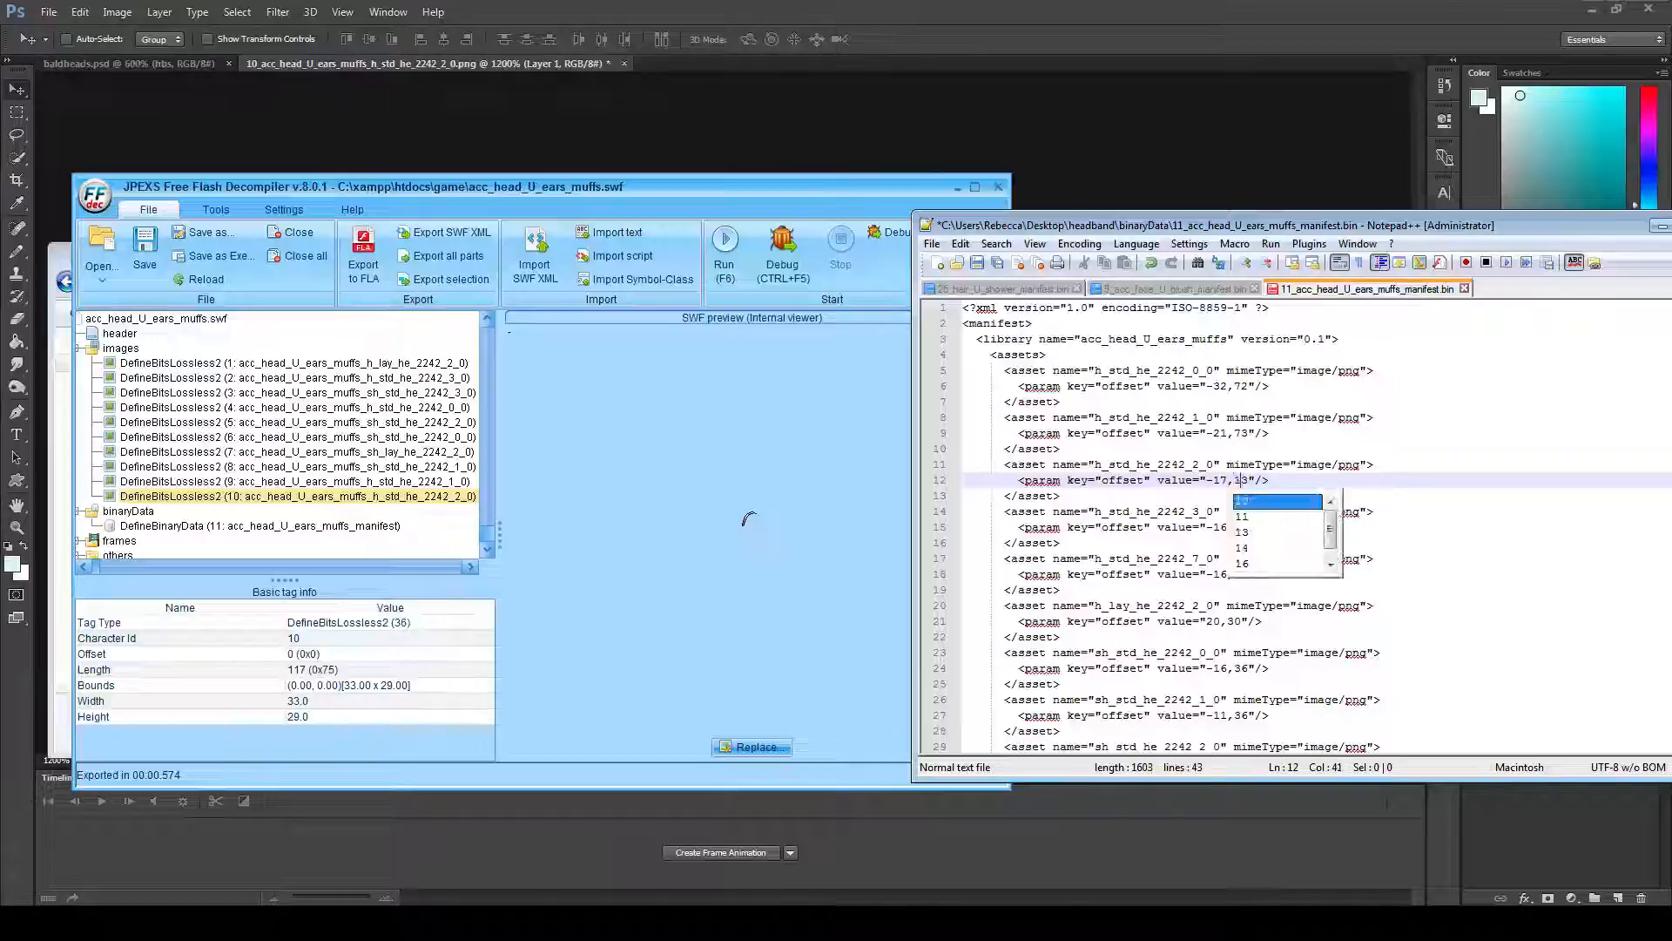
key("BackSpace")
type("8")
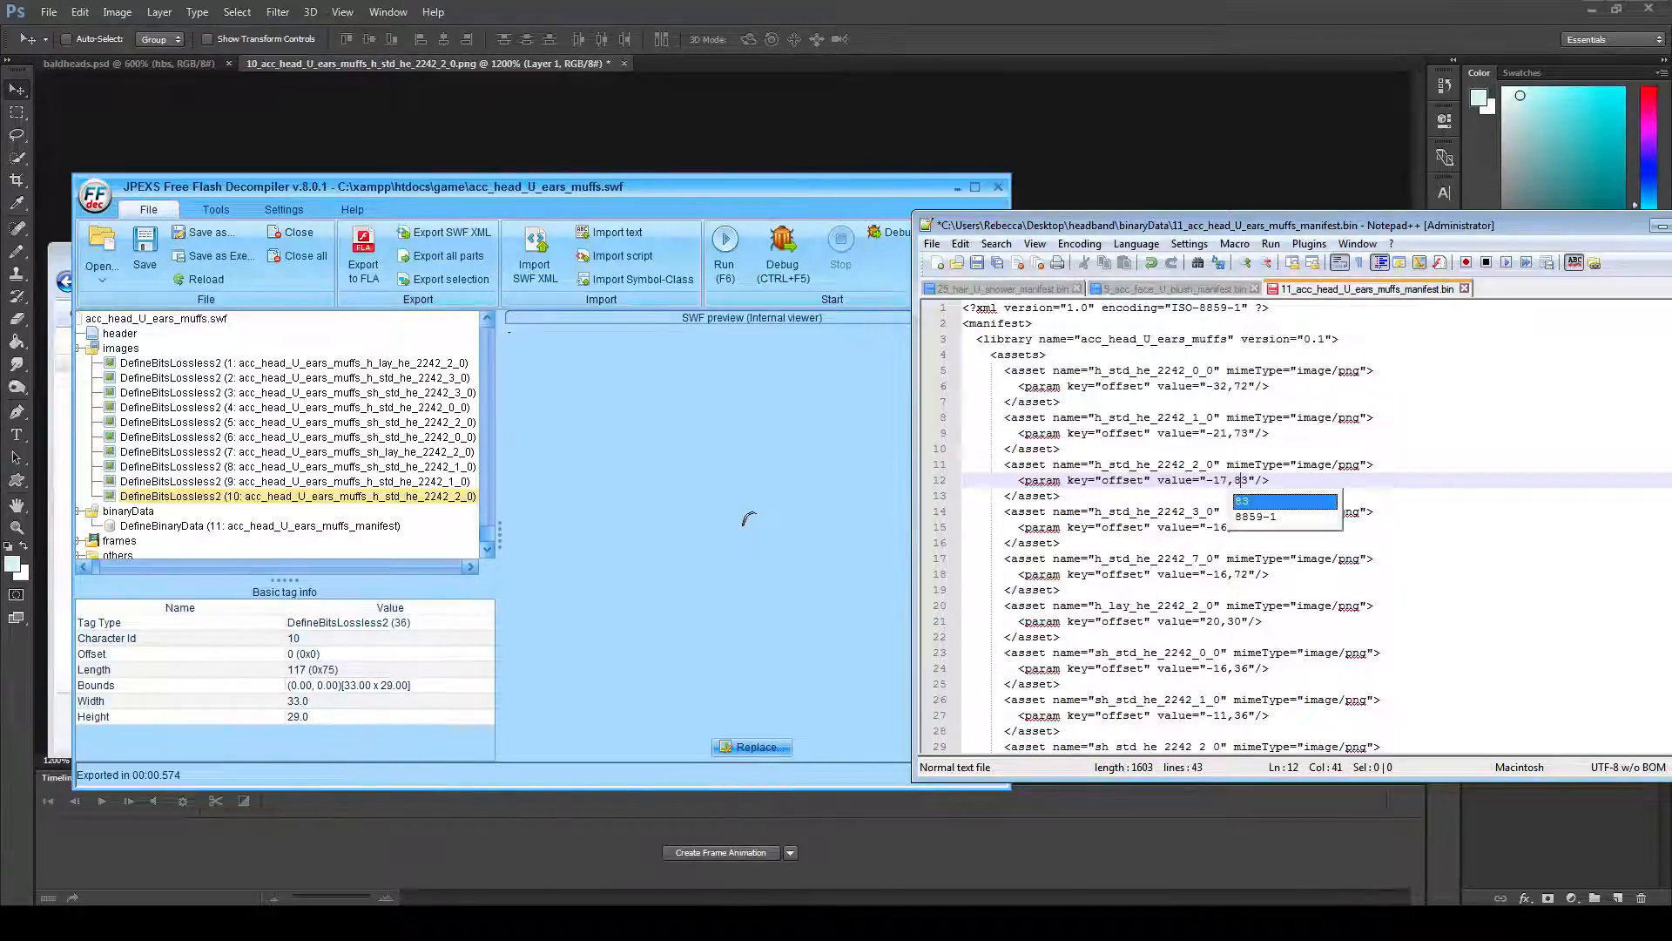
key("Escape")
key("Up")
key("Up")
key("ctrl+s")
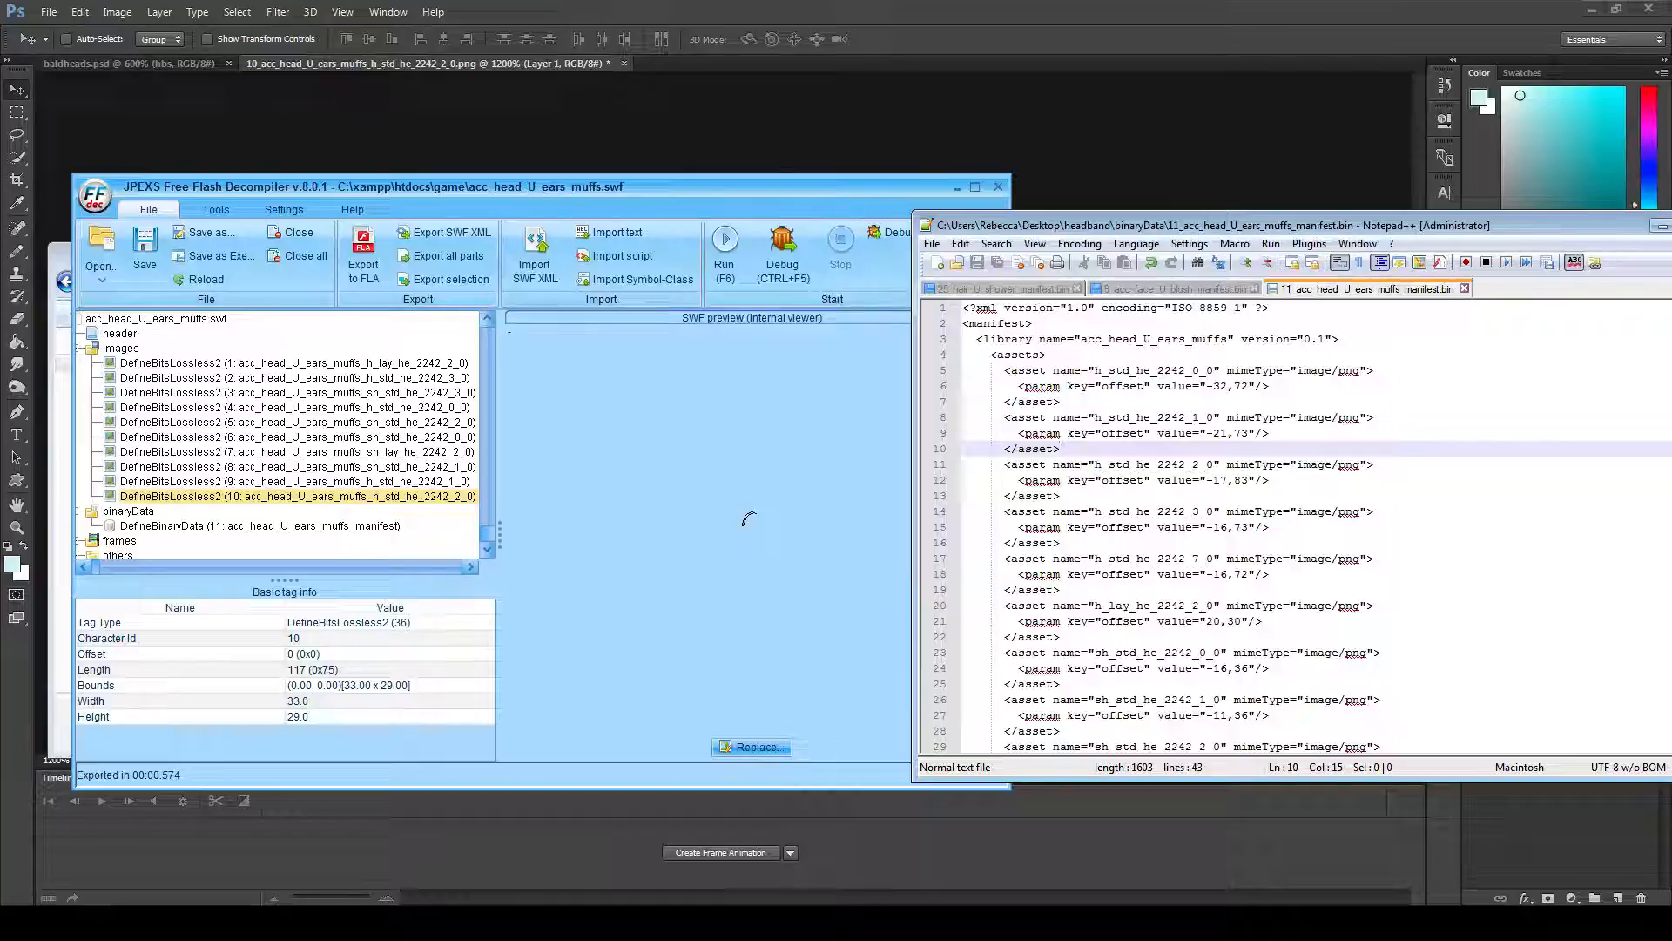
- Replace the SWF's manifest binary data in JPEXS with the edited 11_acc_head_U_ears_muffs_manifest.bin from the binaryData folder and save the SWF
left_click(293, 363)
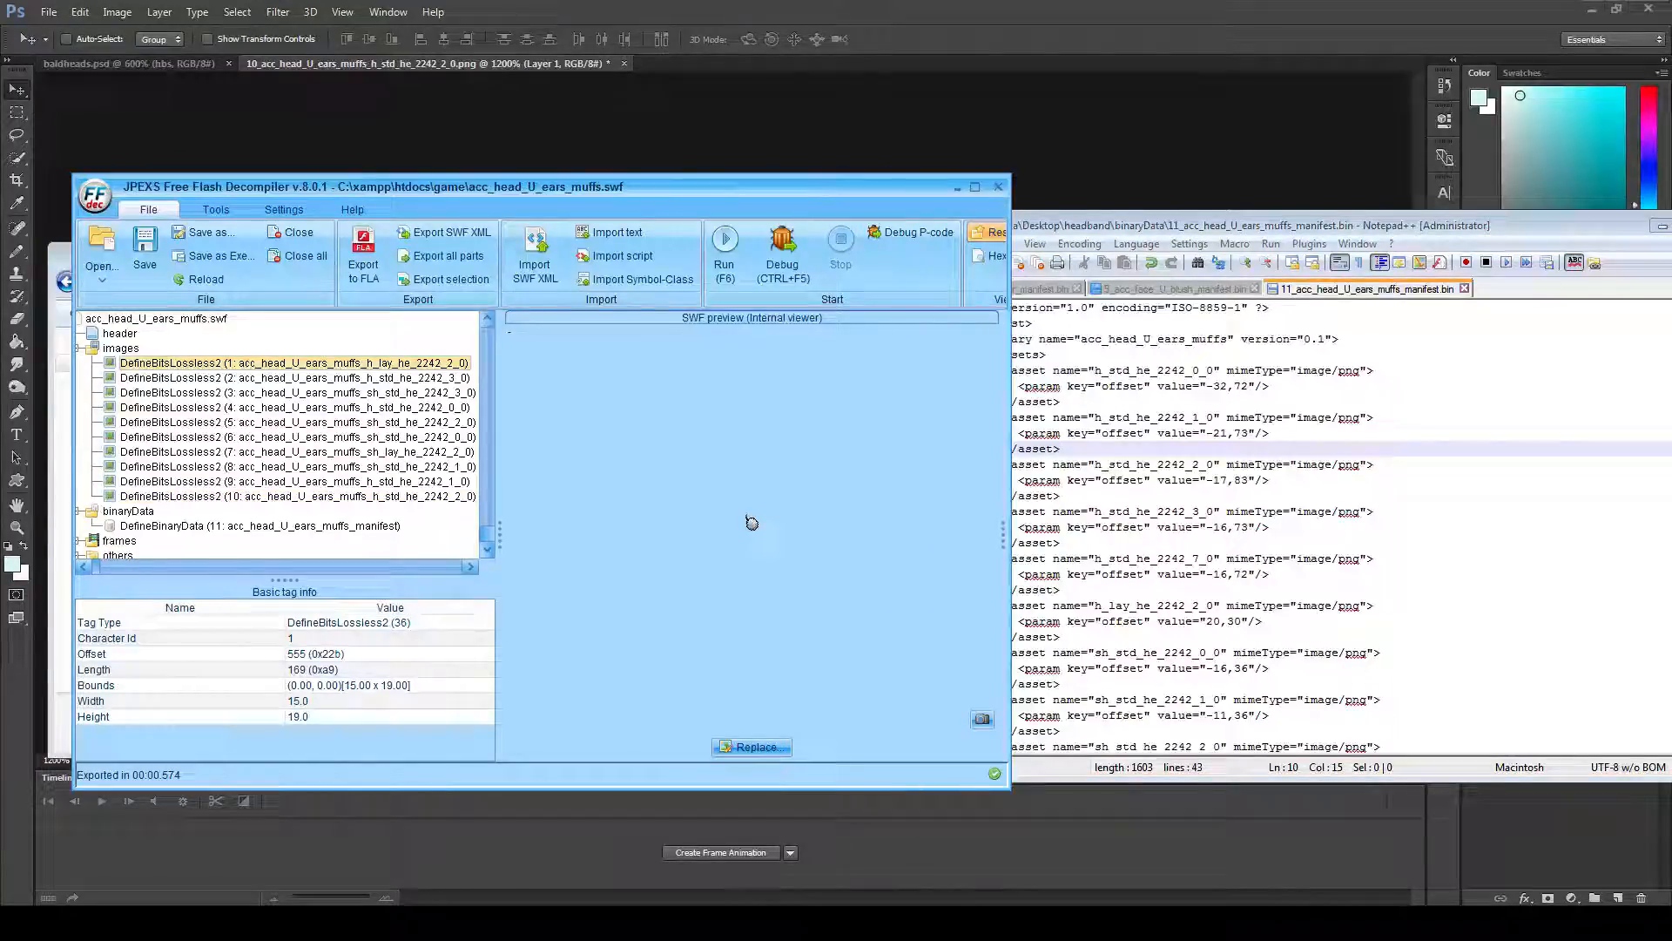
key("alt+Tab")
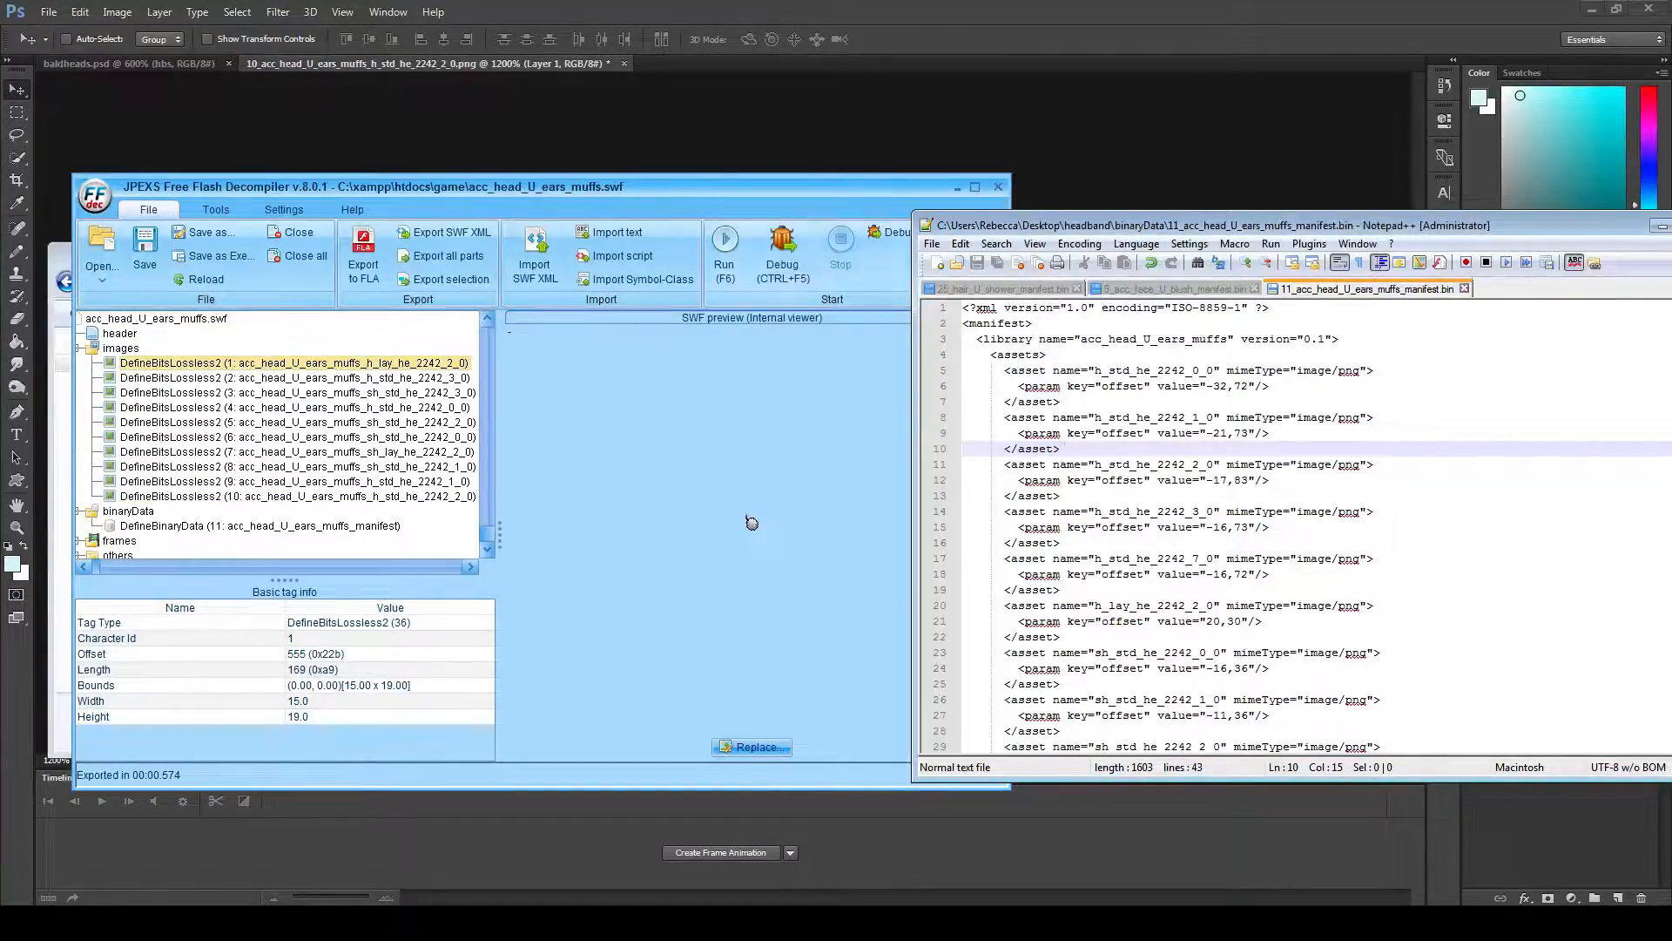
left_click_drag(752, 523, 1011, 521)
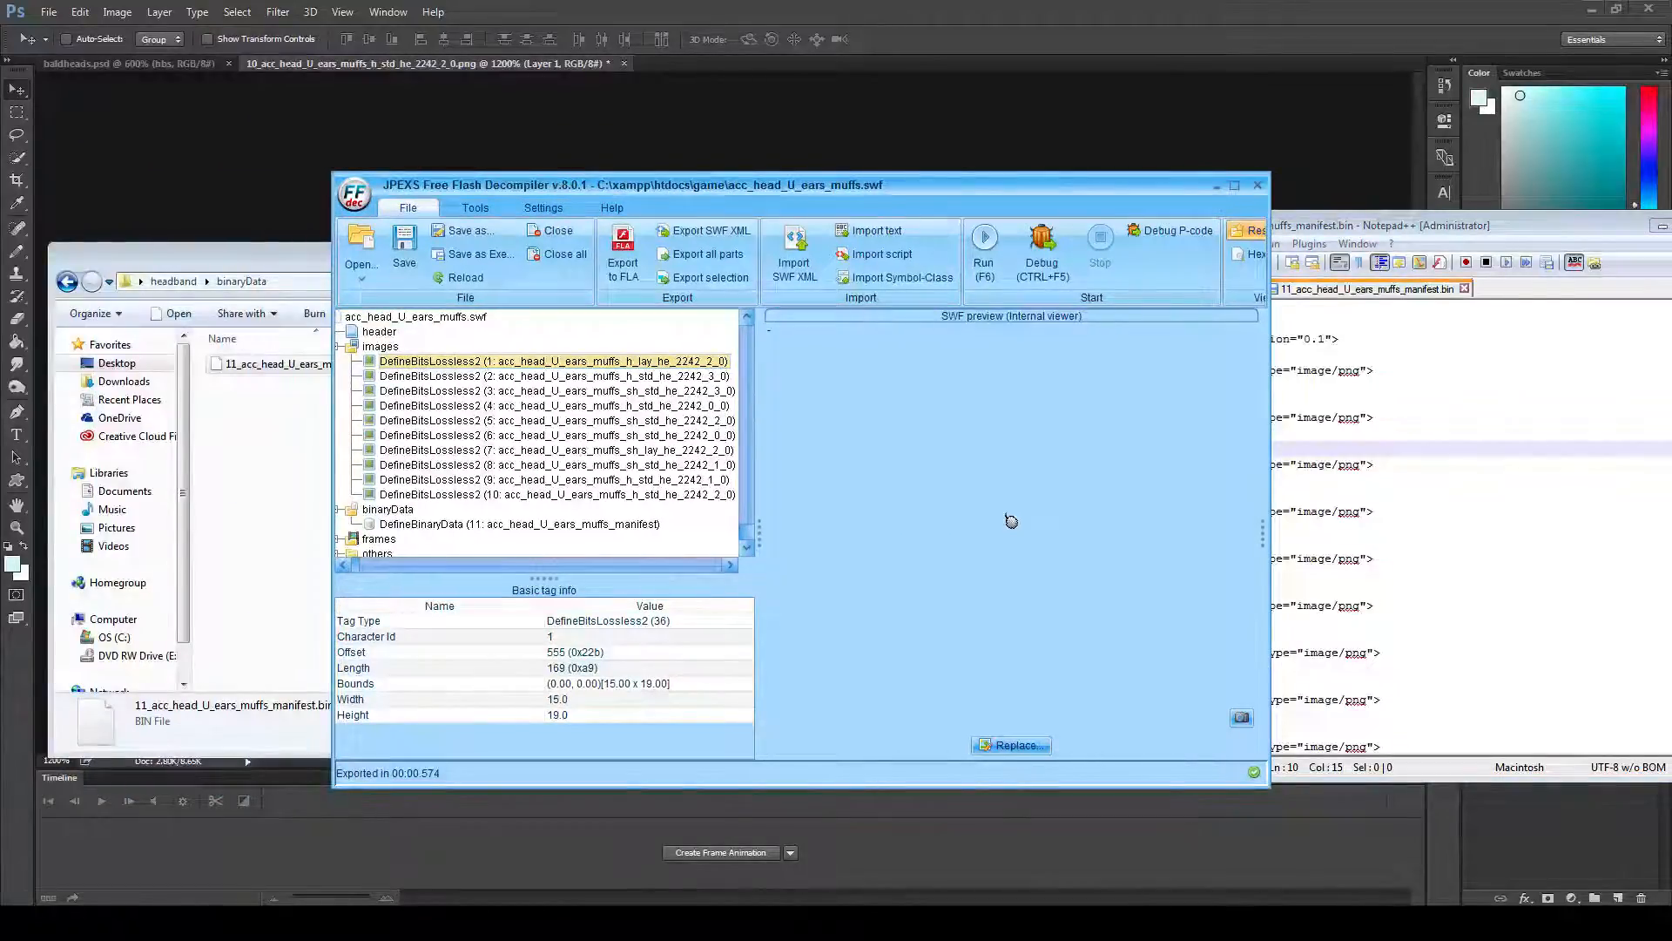
left_click(475, 524)
right_click(474, 525)
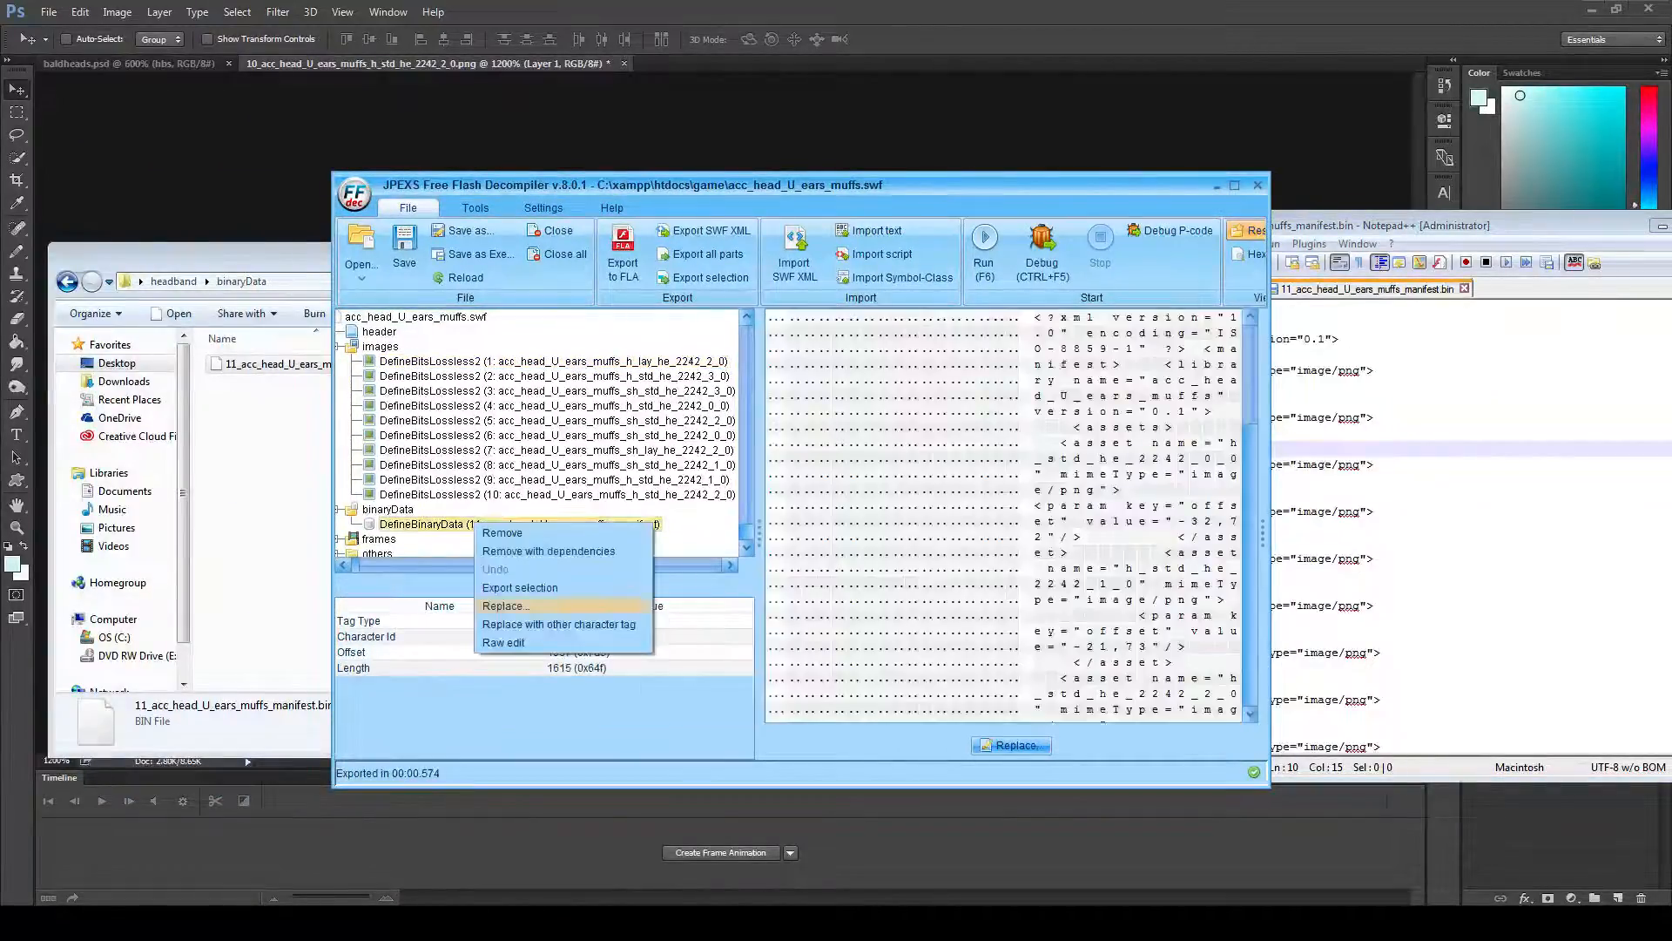
key("Escape")
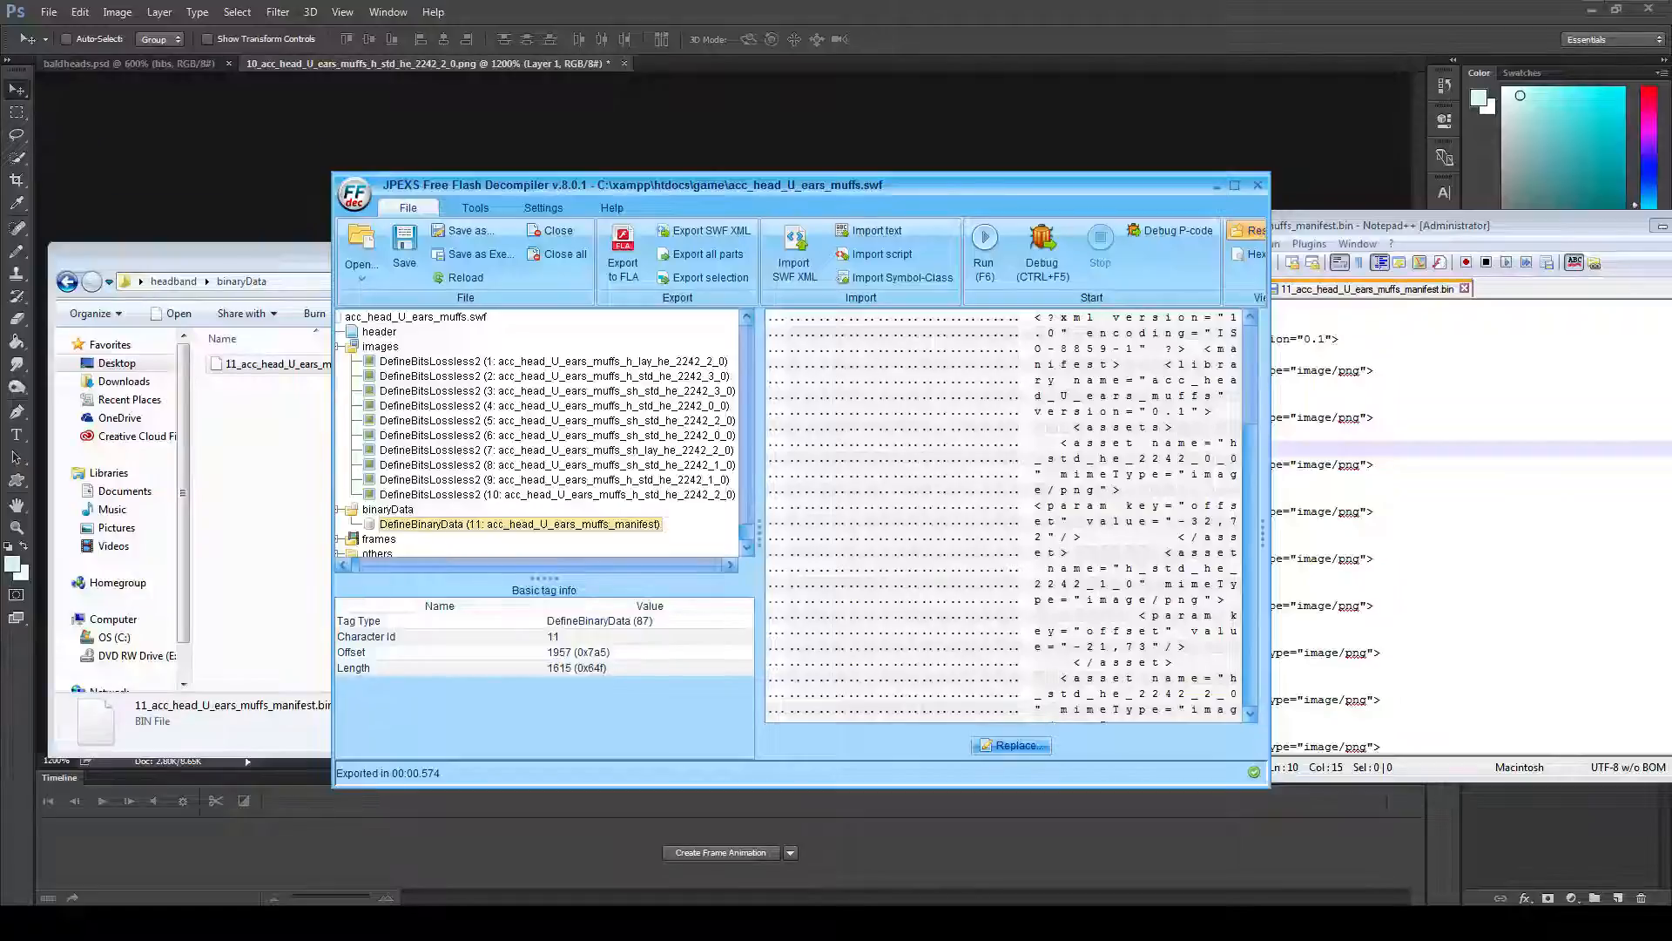
right_click(428, 525)
left_click(459, 608)
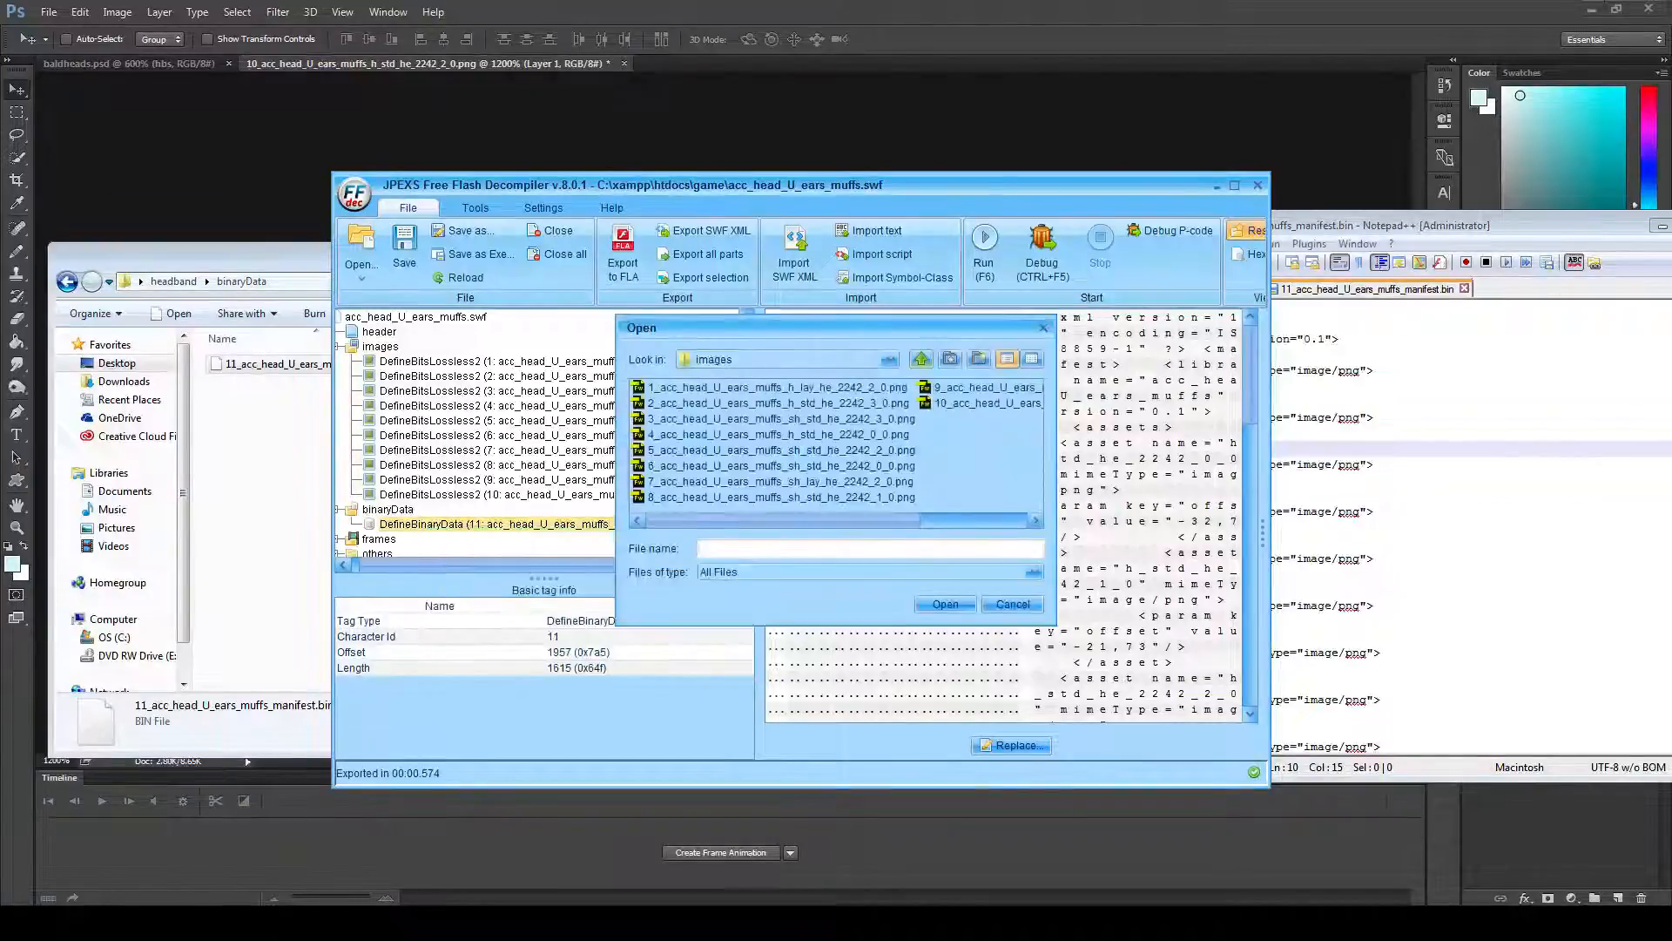
left_click(920, 359)
double_click(671, 387)
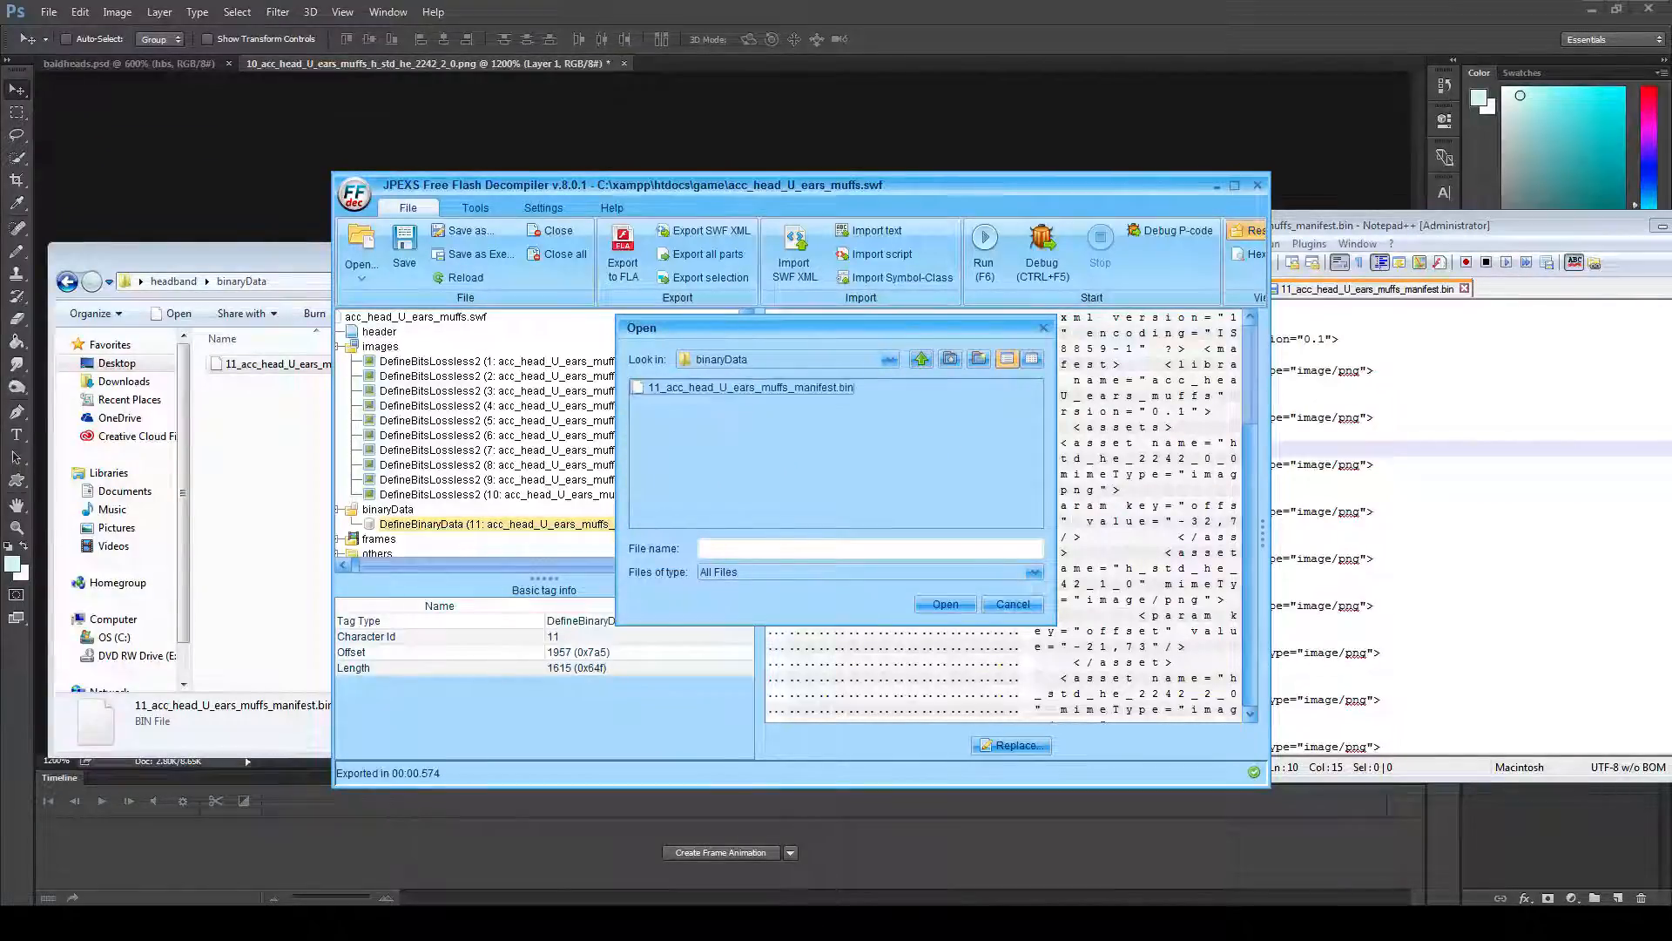
double_click(751, 387)
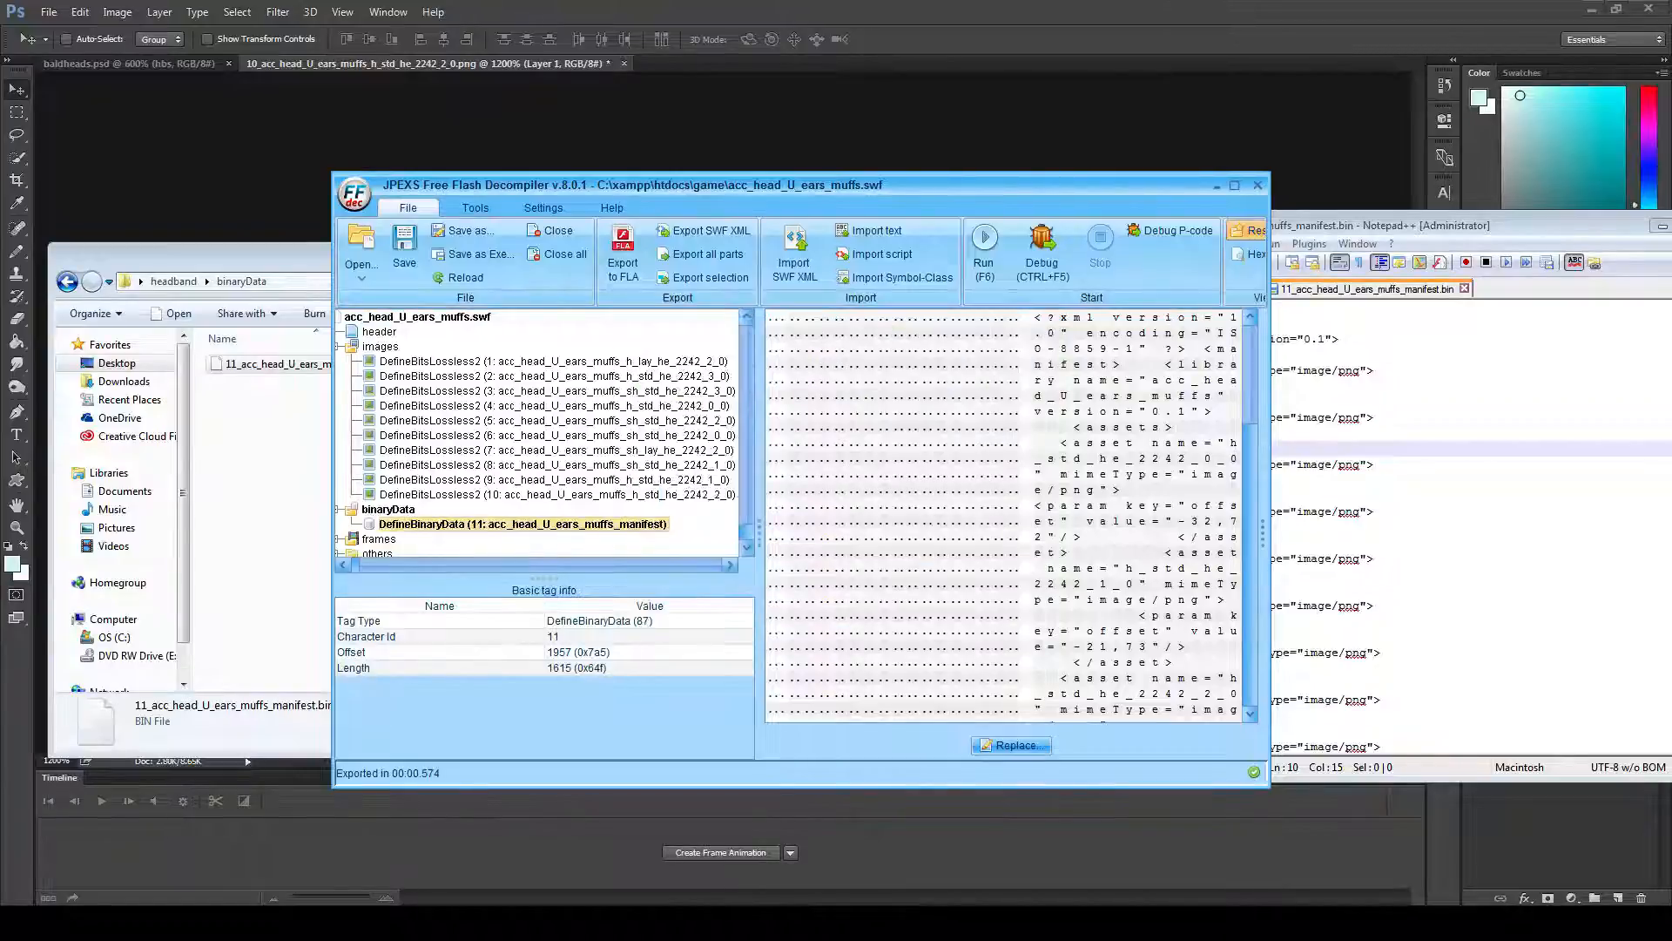
left_click(404, 249)
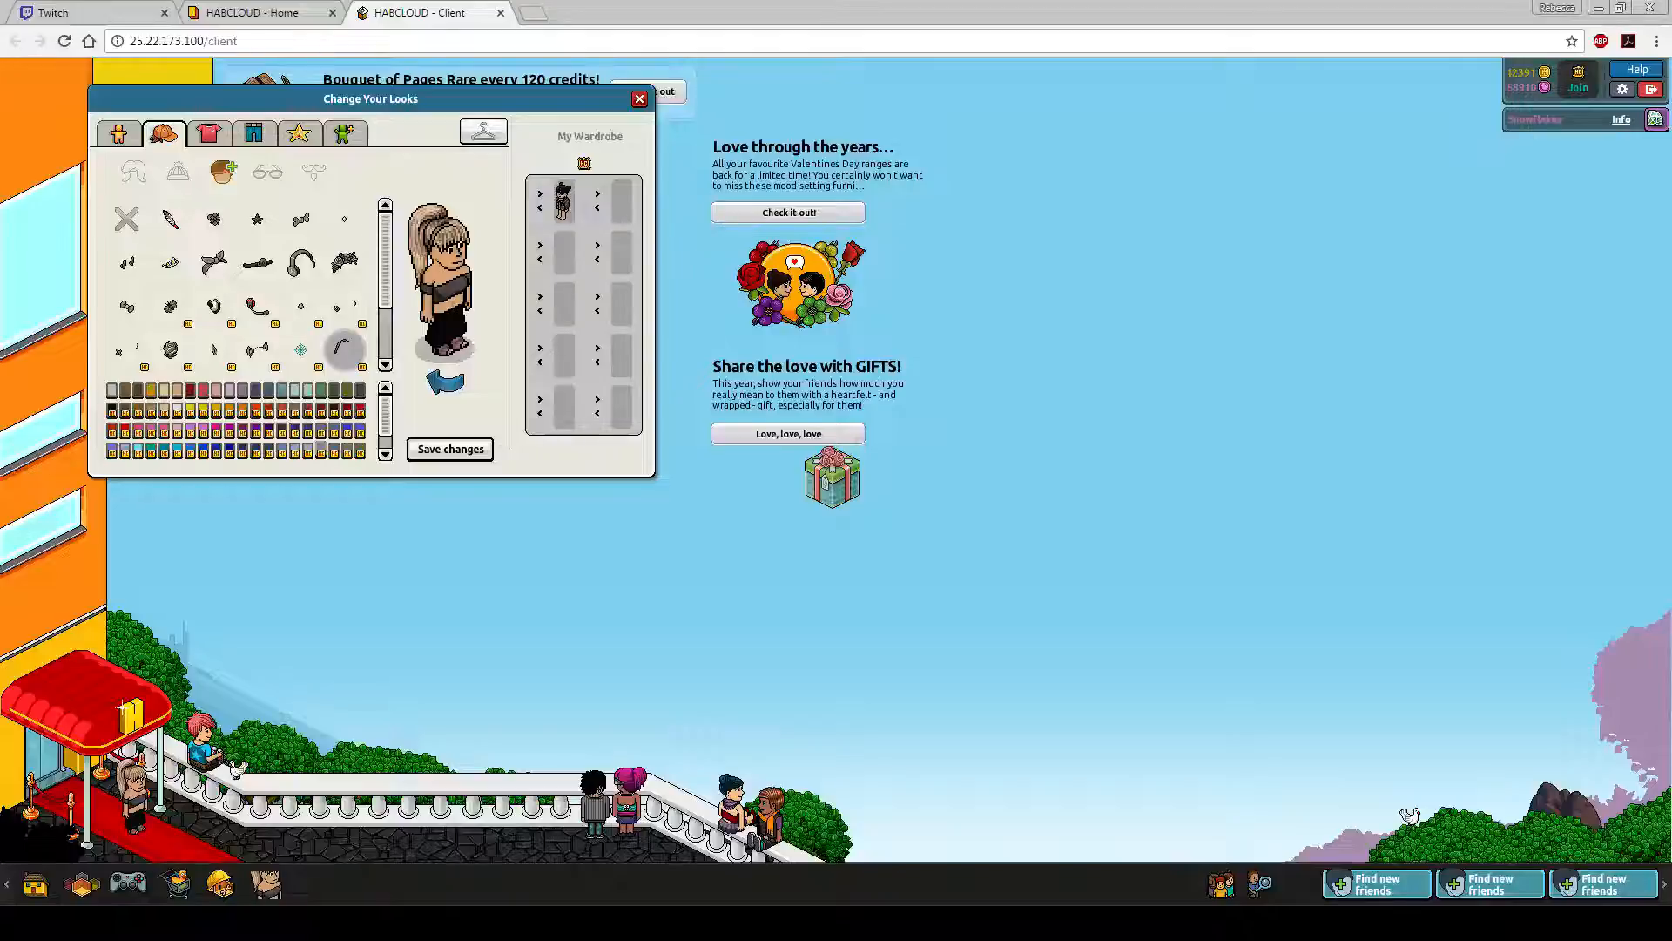
- Close the HABCLOUD client in the browser and reopen it in a new tab from the home page
left_click(501, 12)
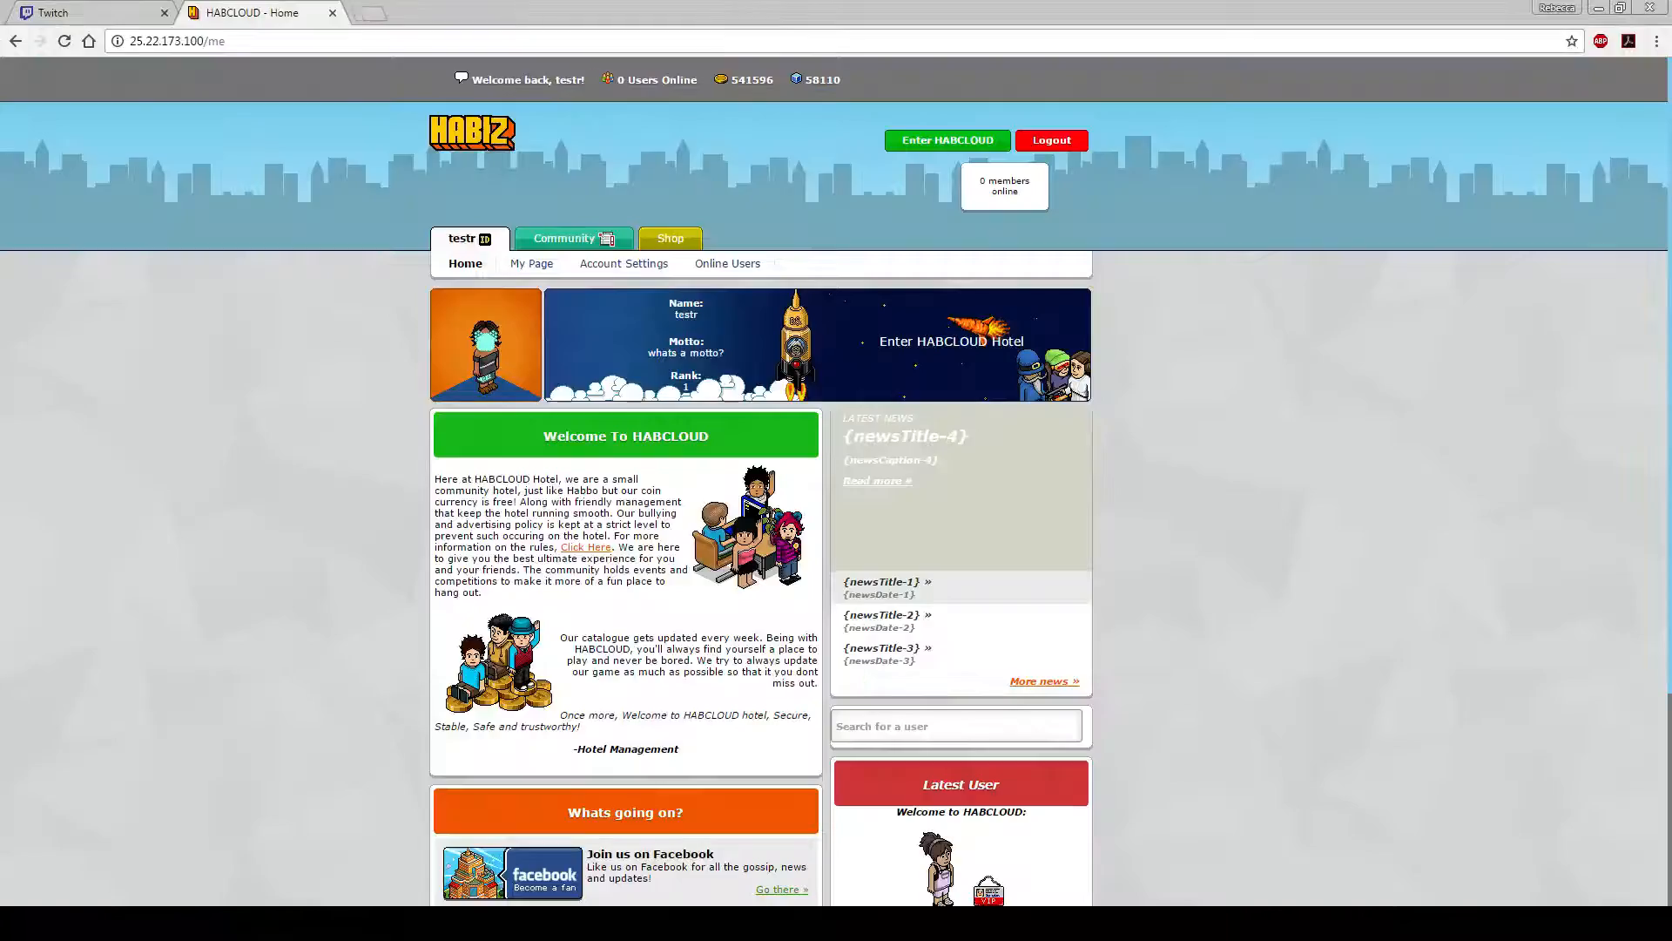
right_click(940, 140)
left_click(1017, 150)
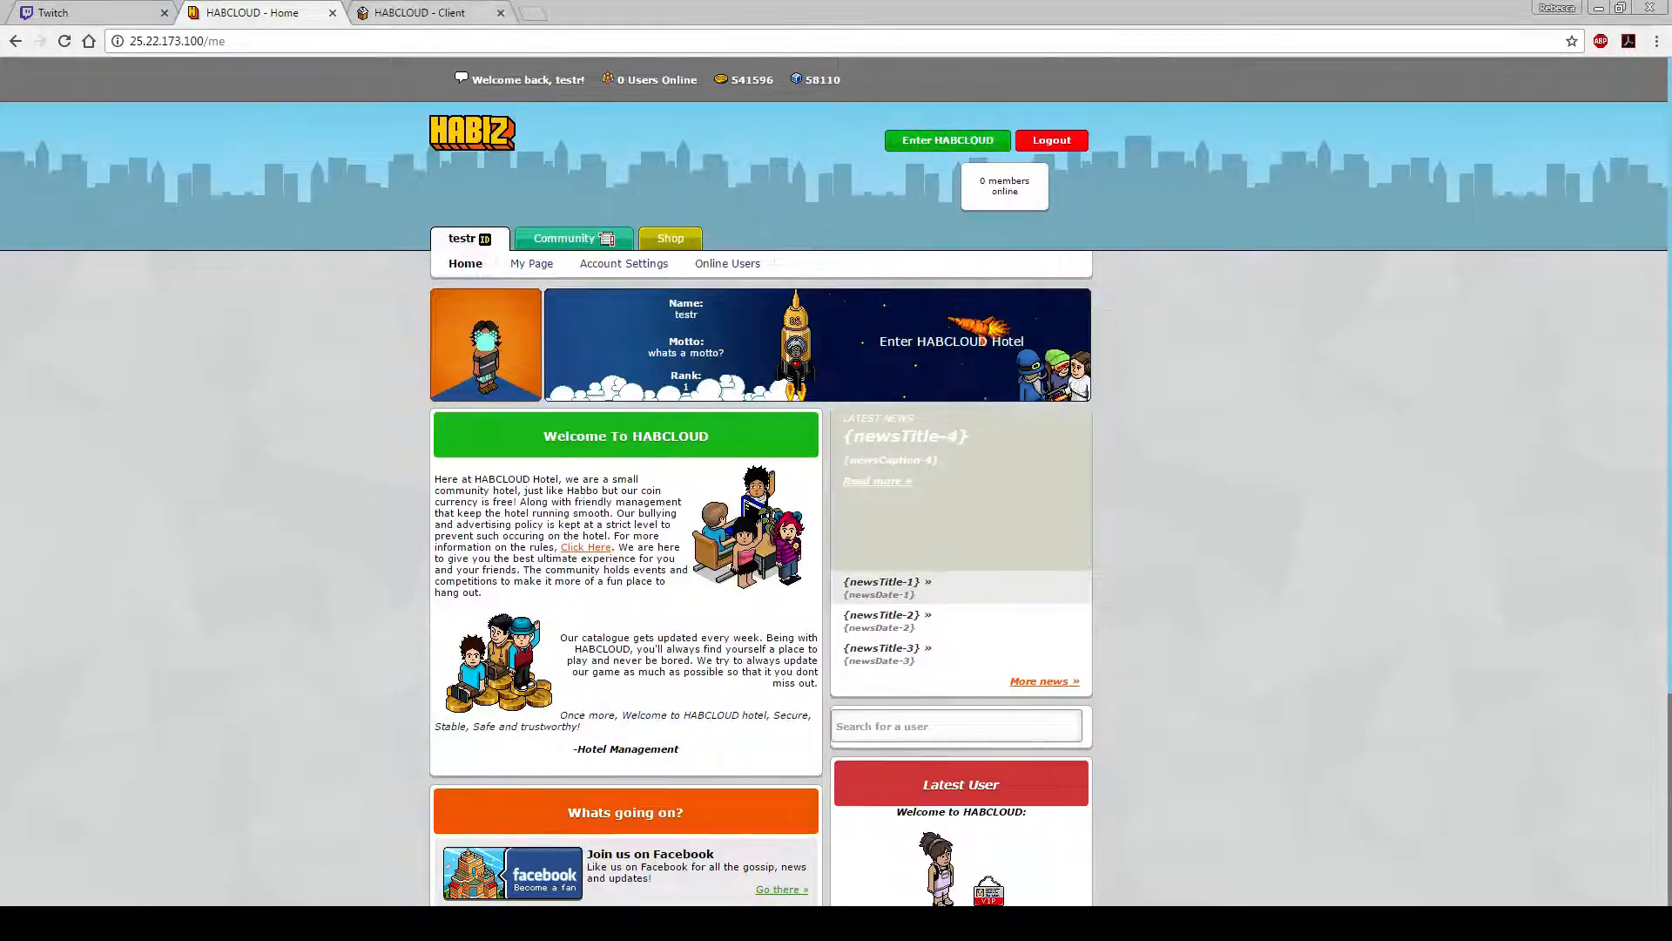
left_click(420, 12)
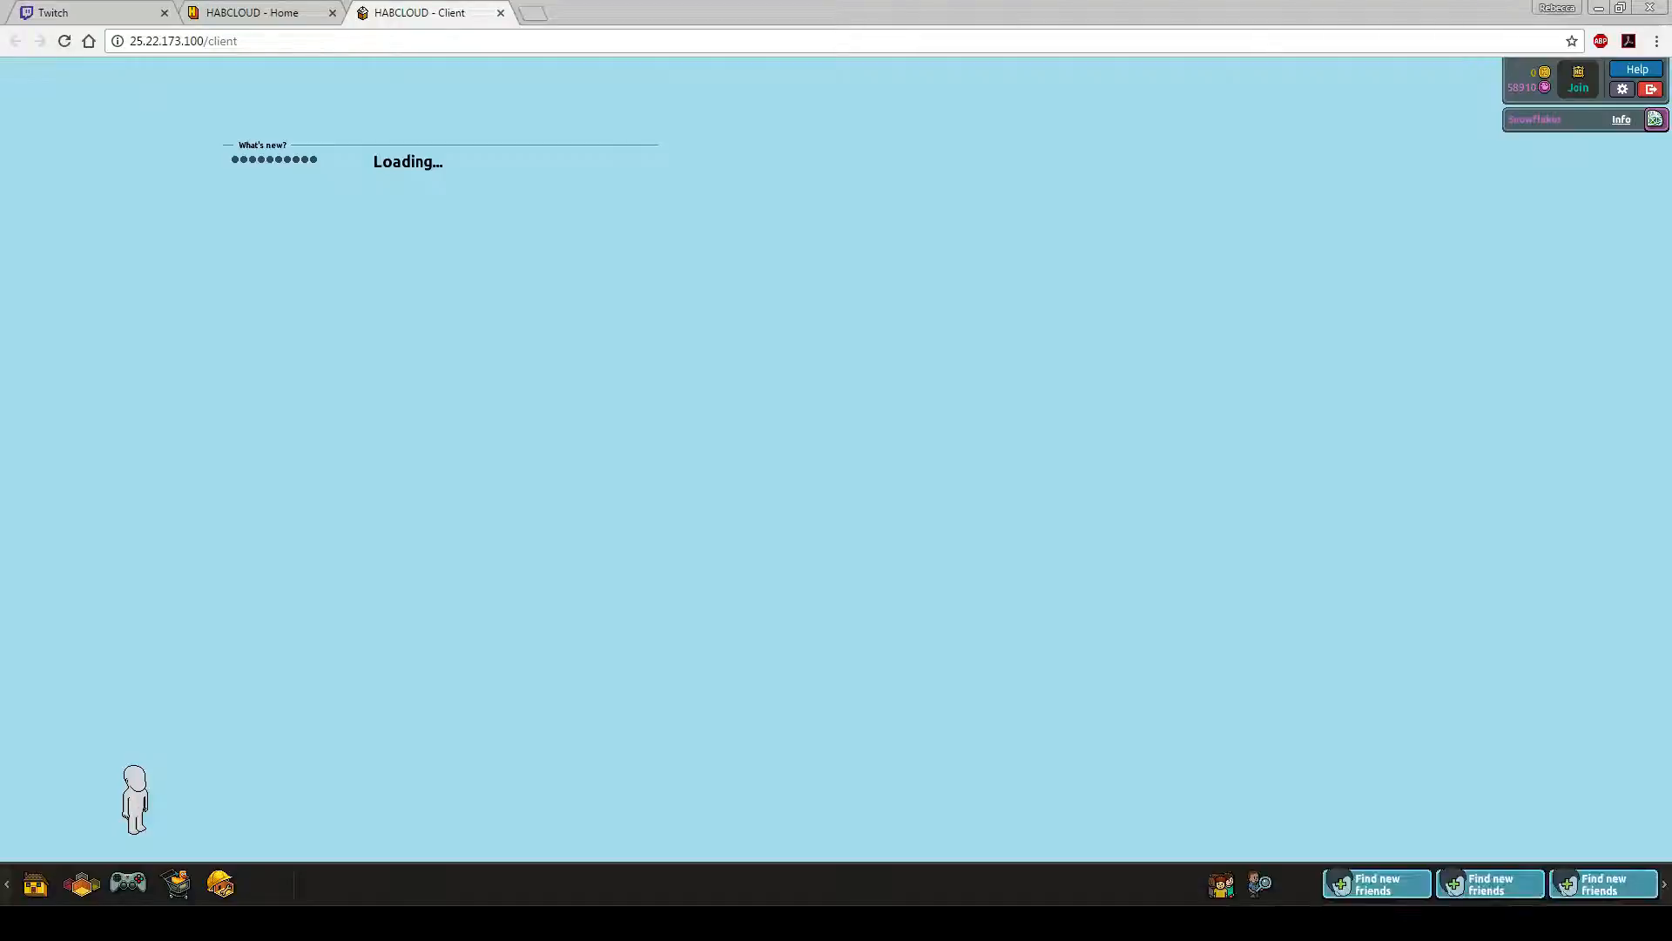
key("alt+Tab")
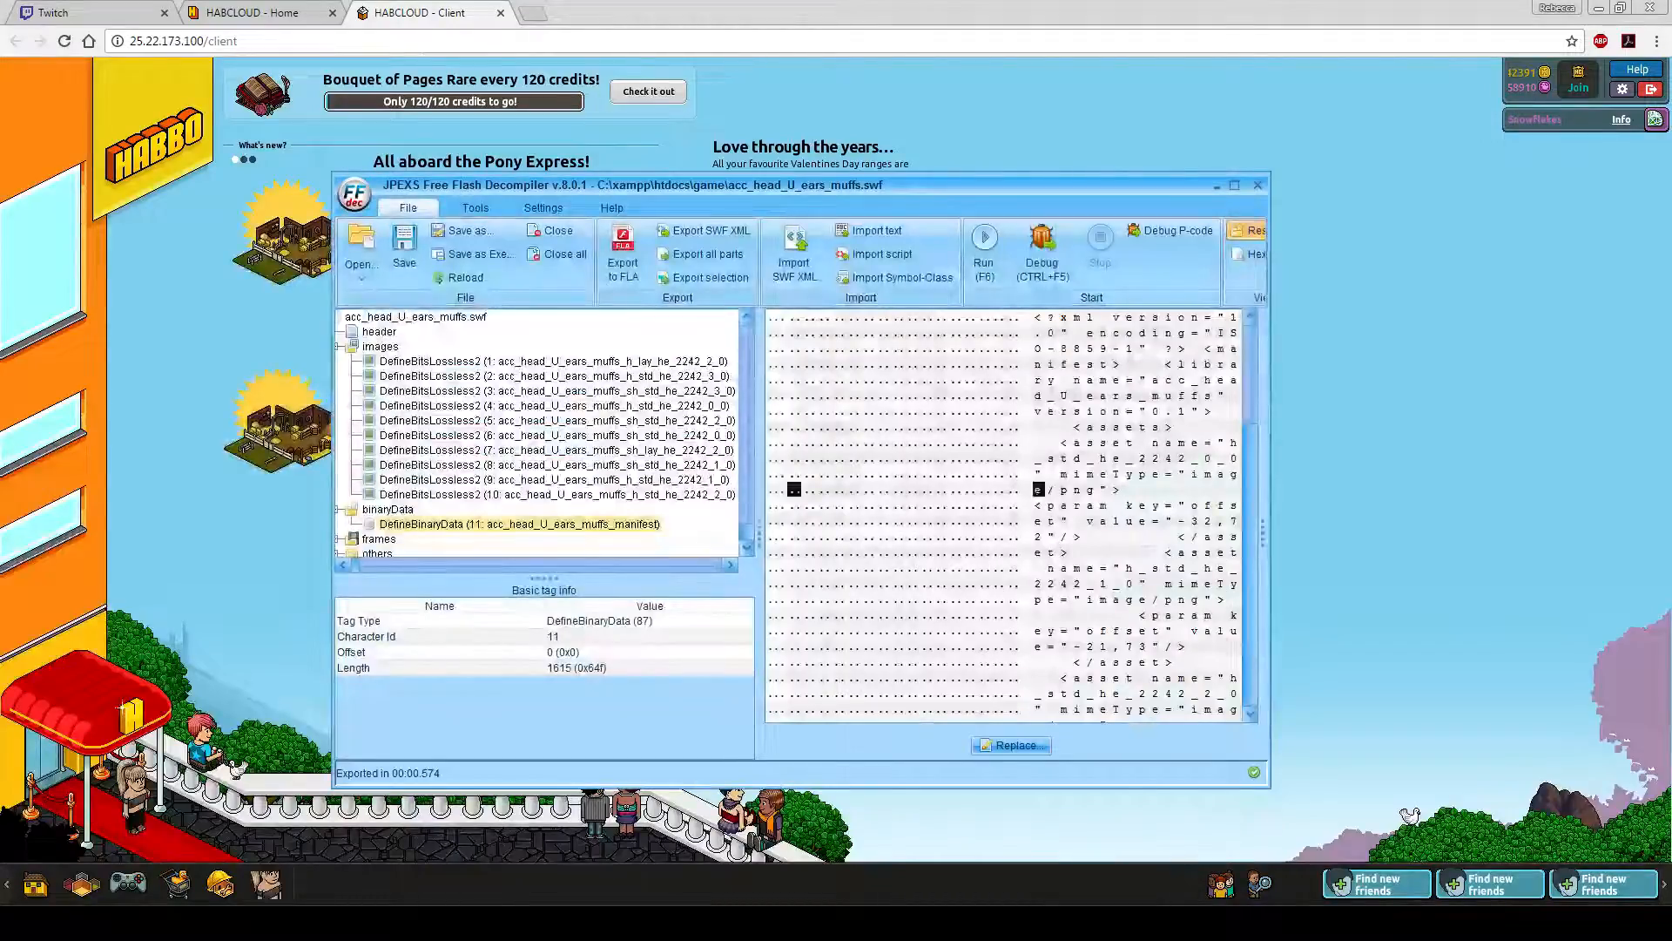
key("alt+Tab")
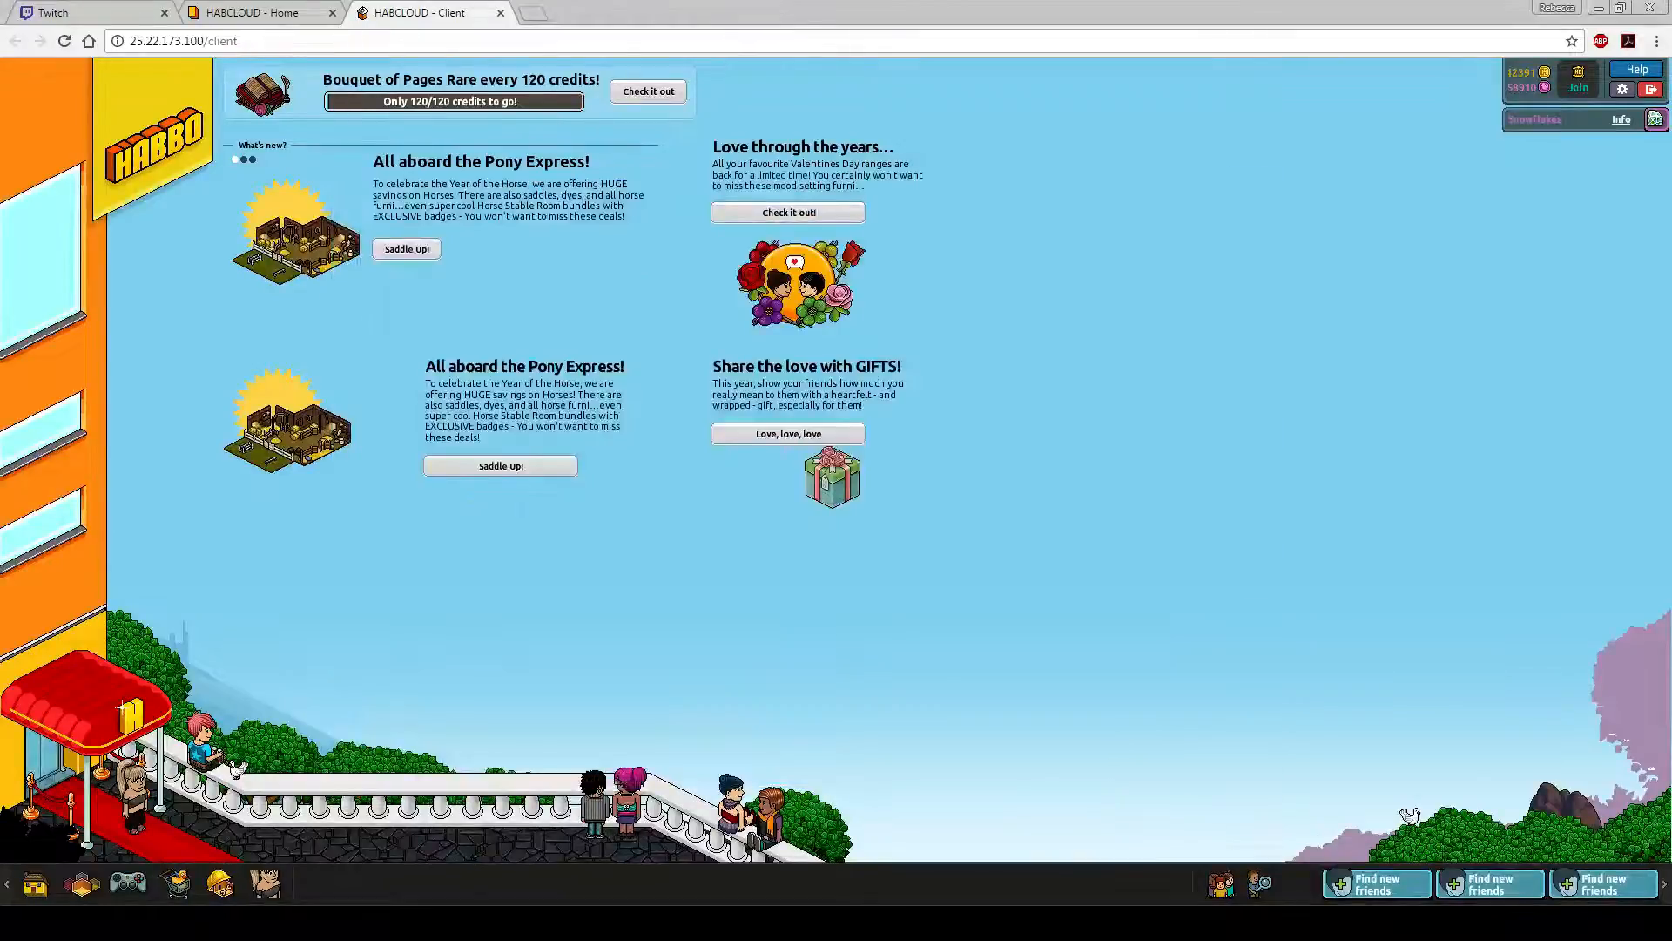
- Open the avatar's clothing editor and try on the custom headband from the head accessories to check its placement
left_click(266, 885)
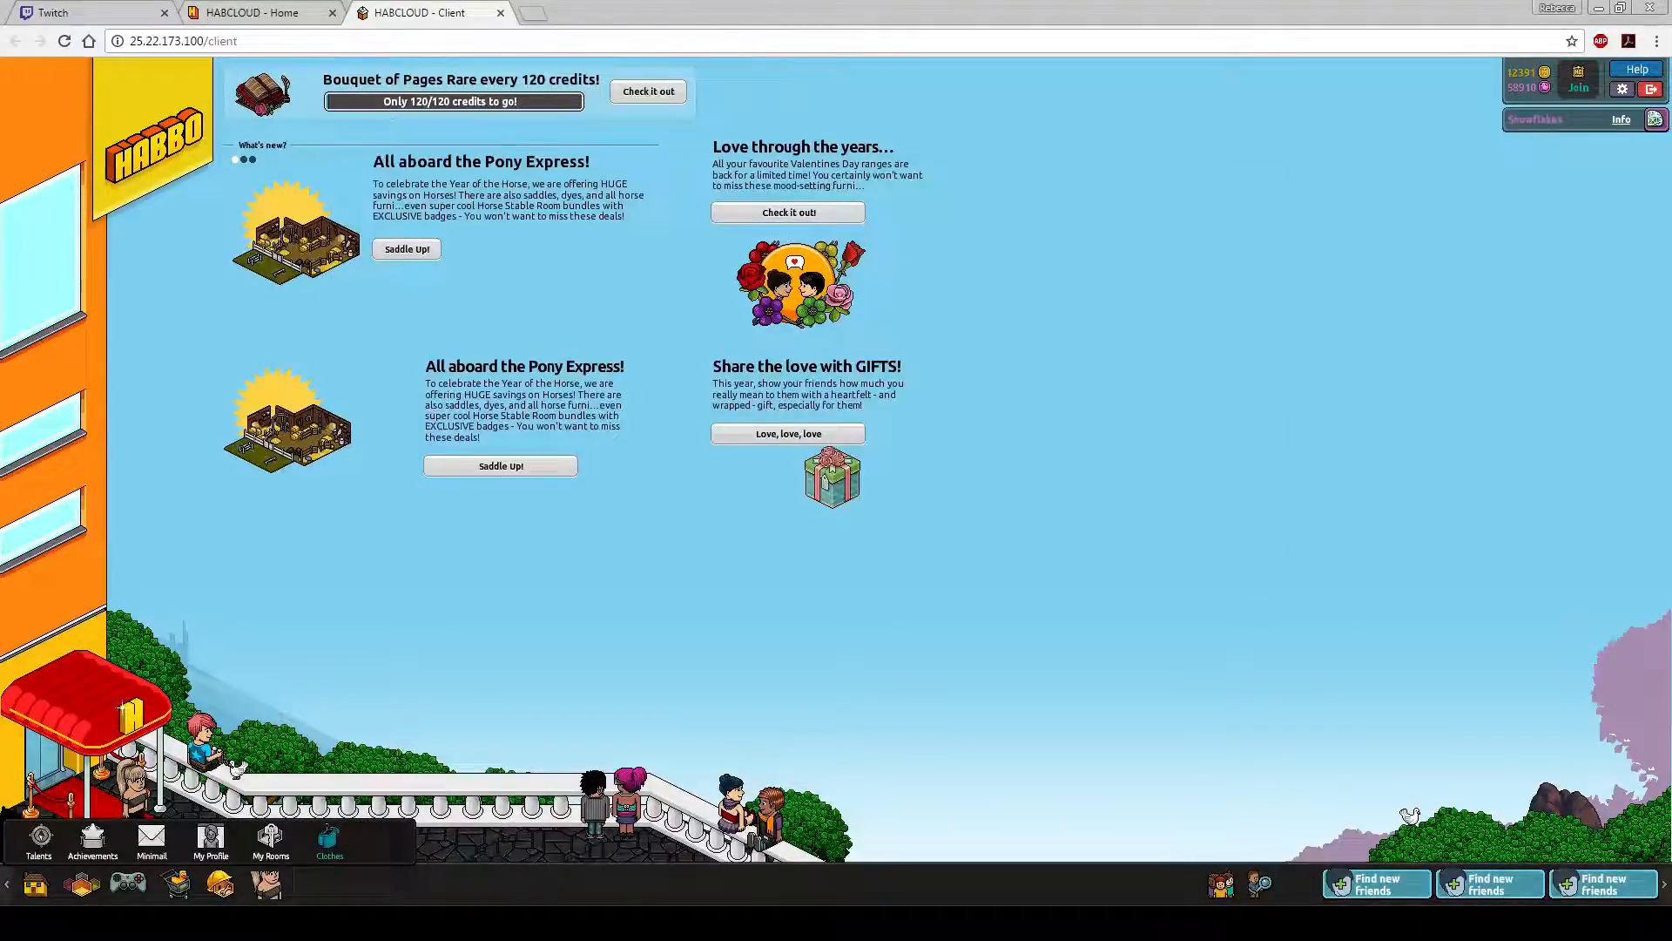
left_click(329, 840)
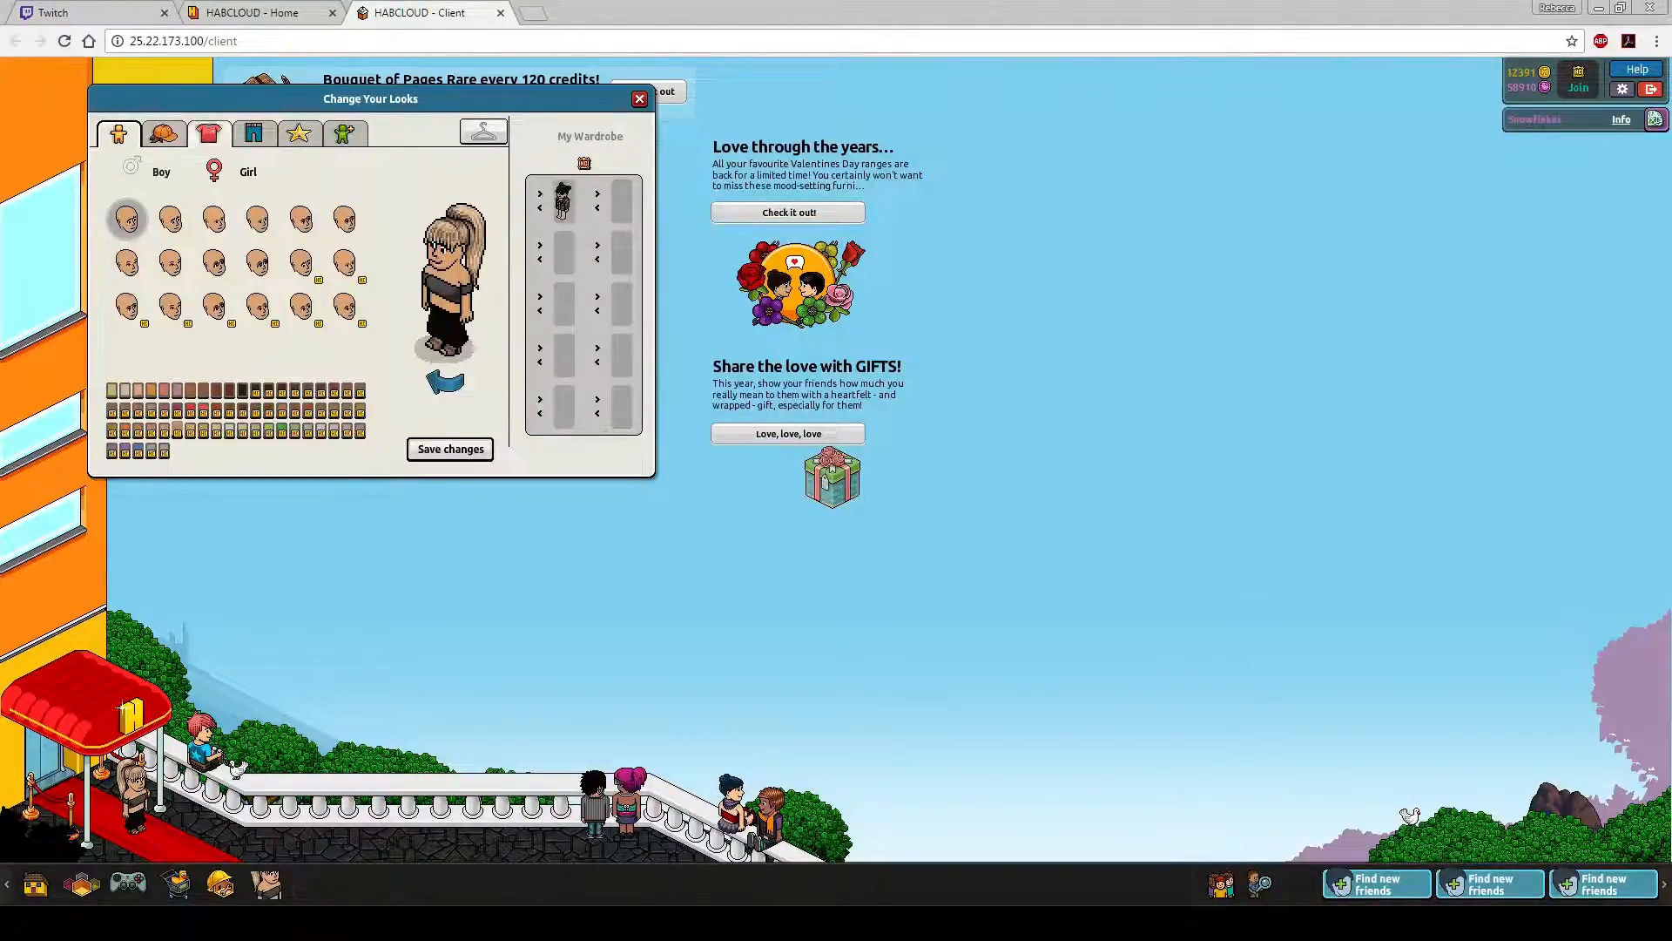
left_click(163, 133)
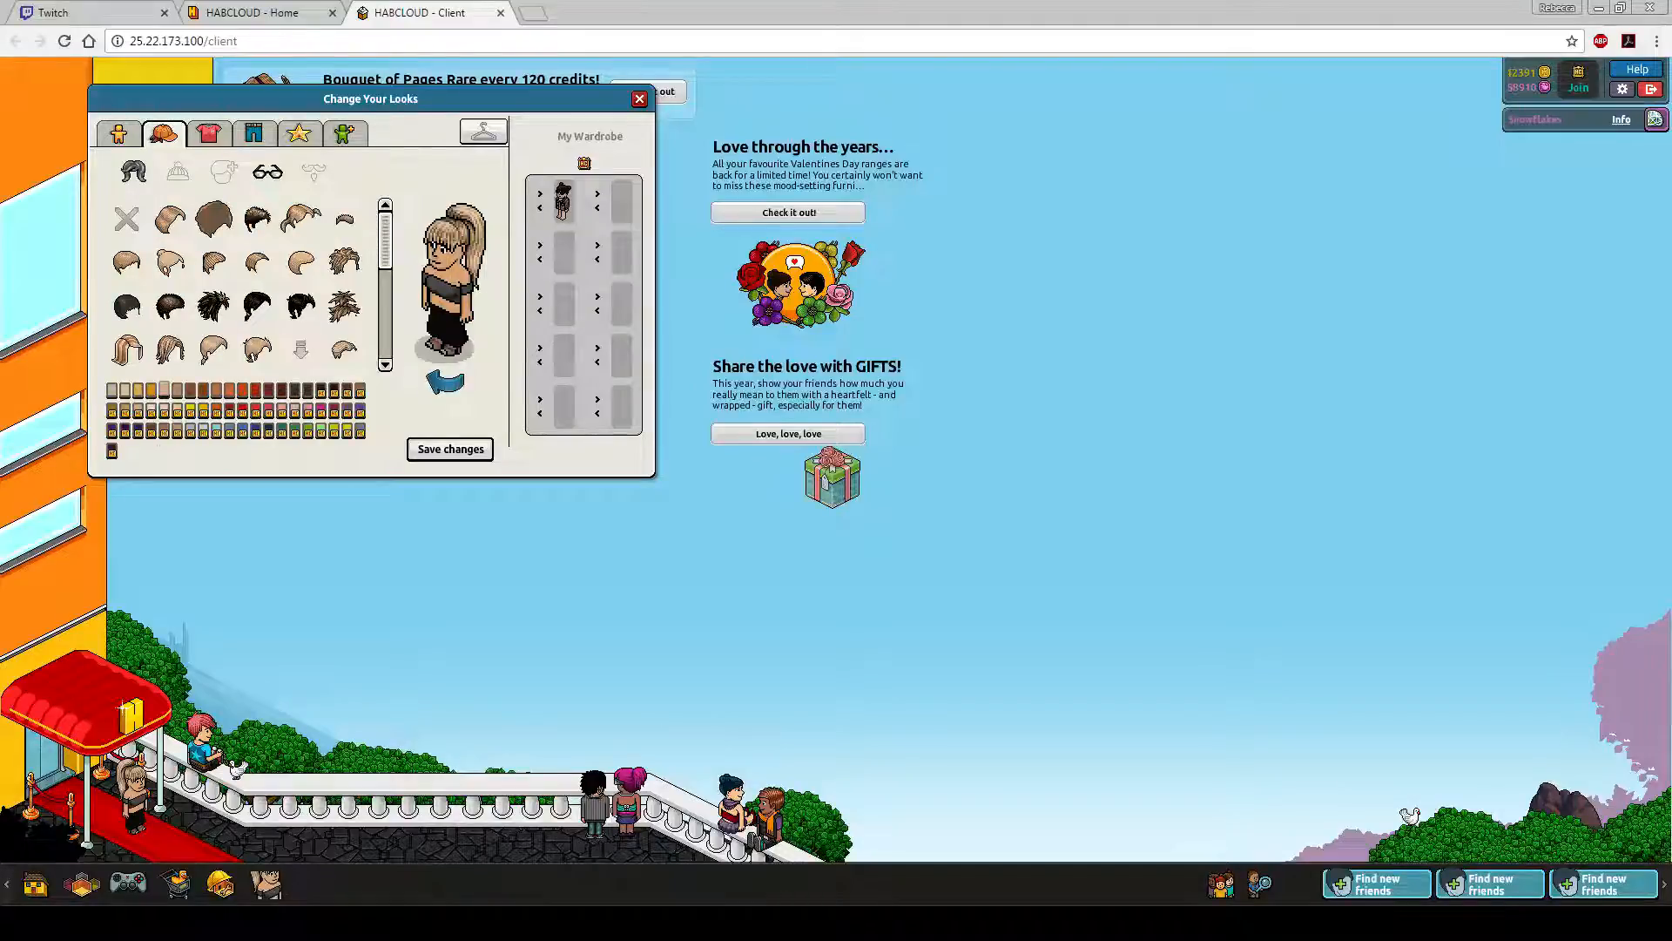
left_click(223, 171)
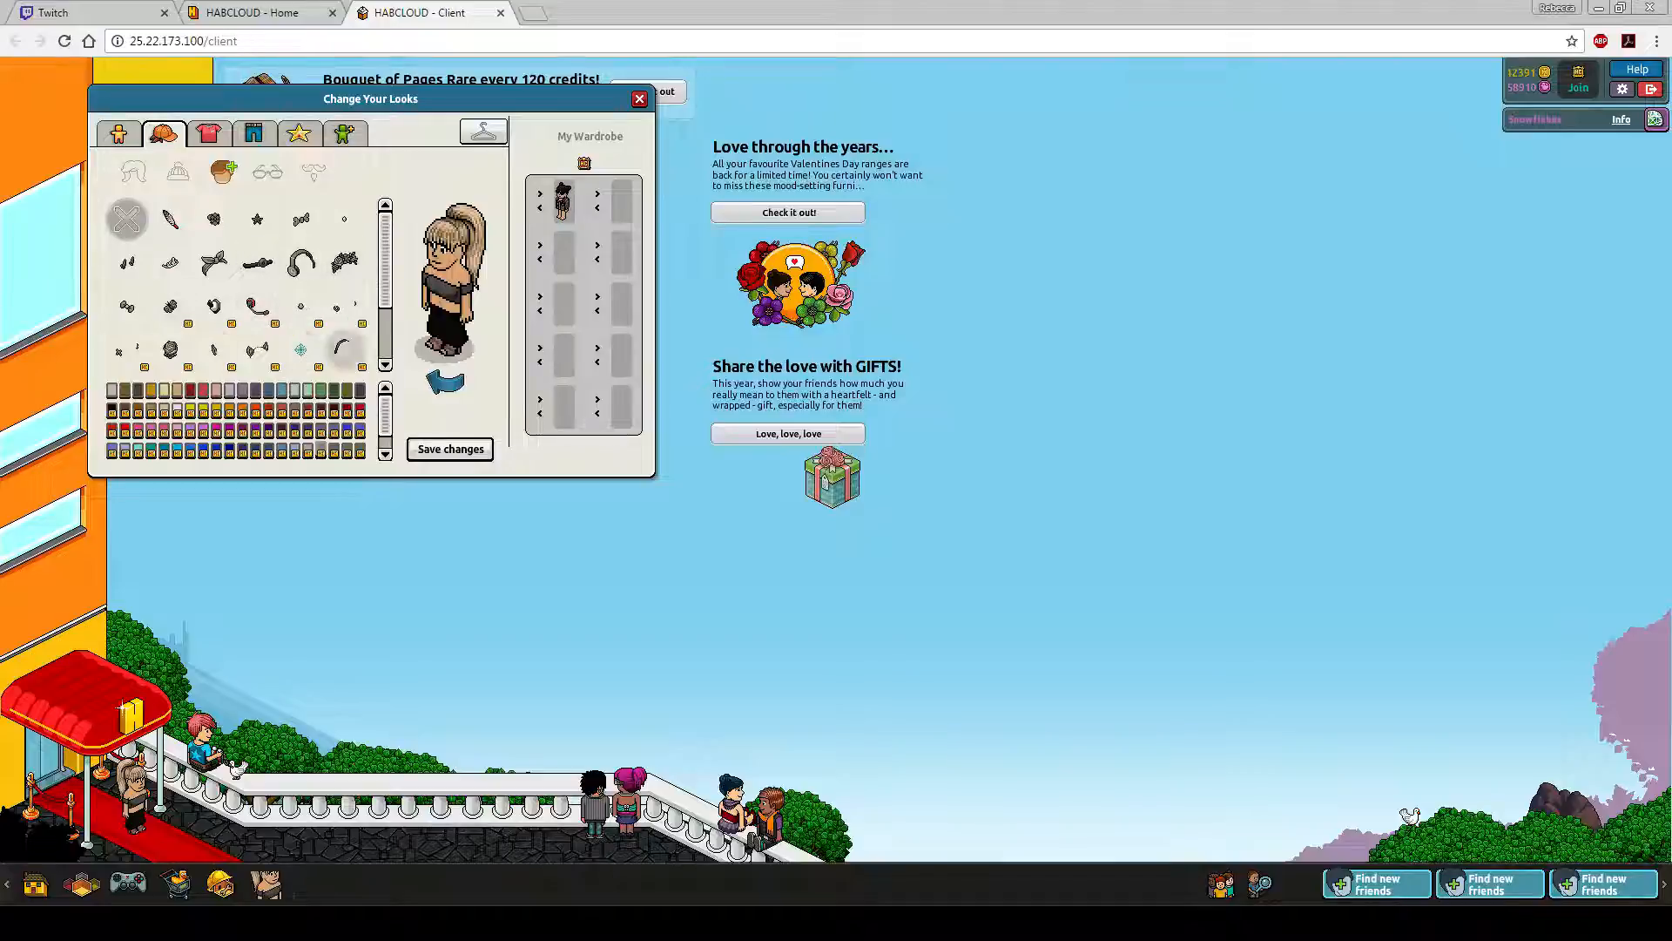
left_click(344, 348)
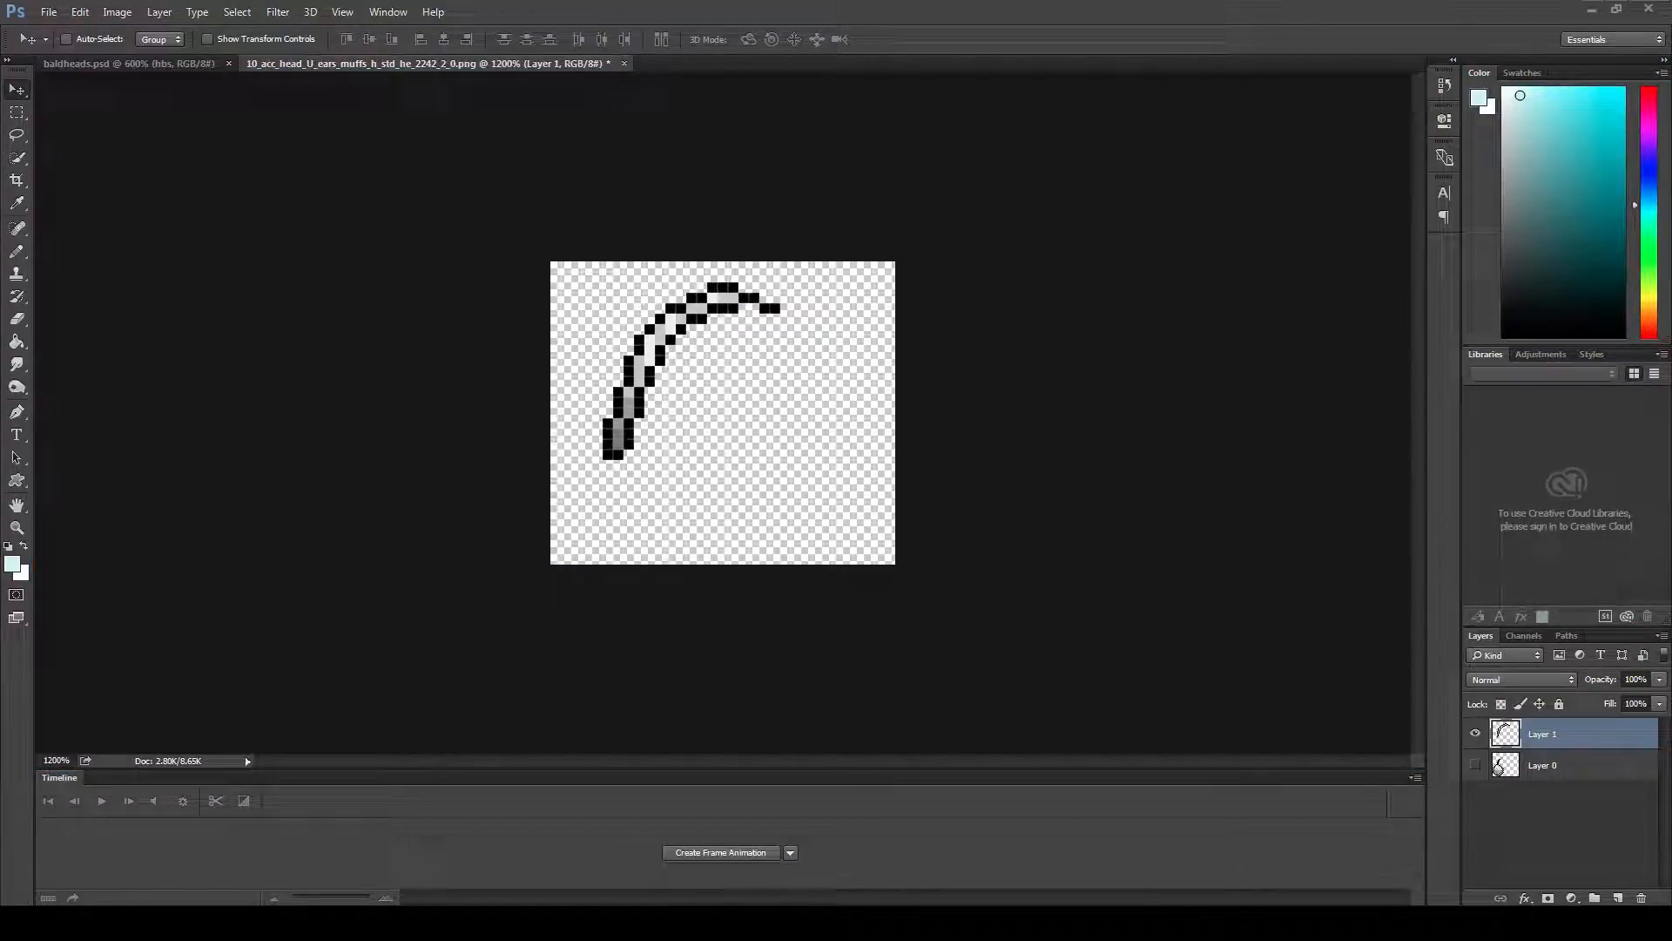
- In Photoshop, extend the headband image's canvas by about 4 pixels above and below with the Crop tool
left_click(17, 179)
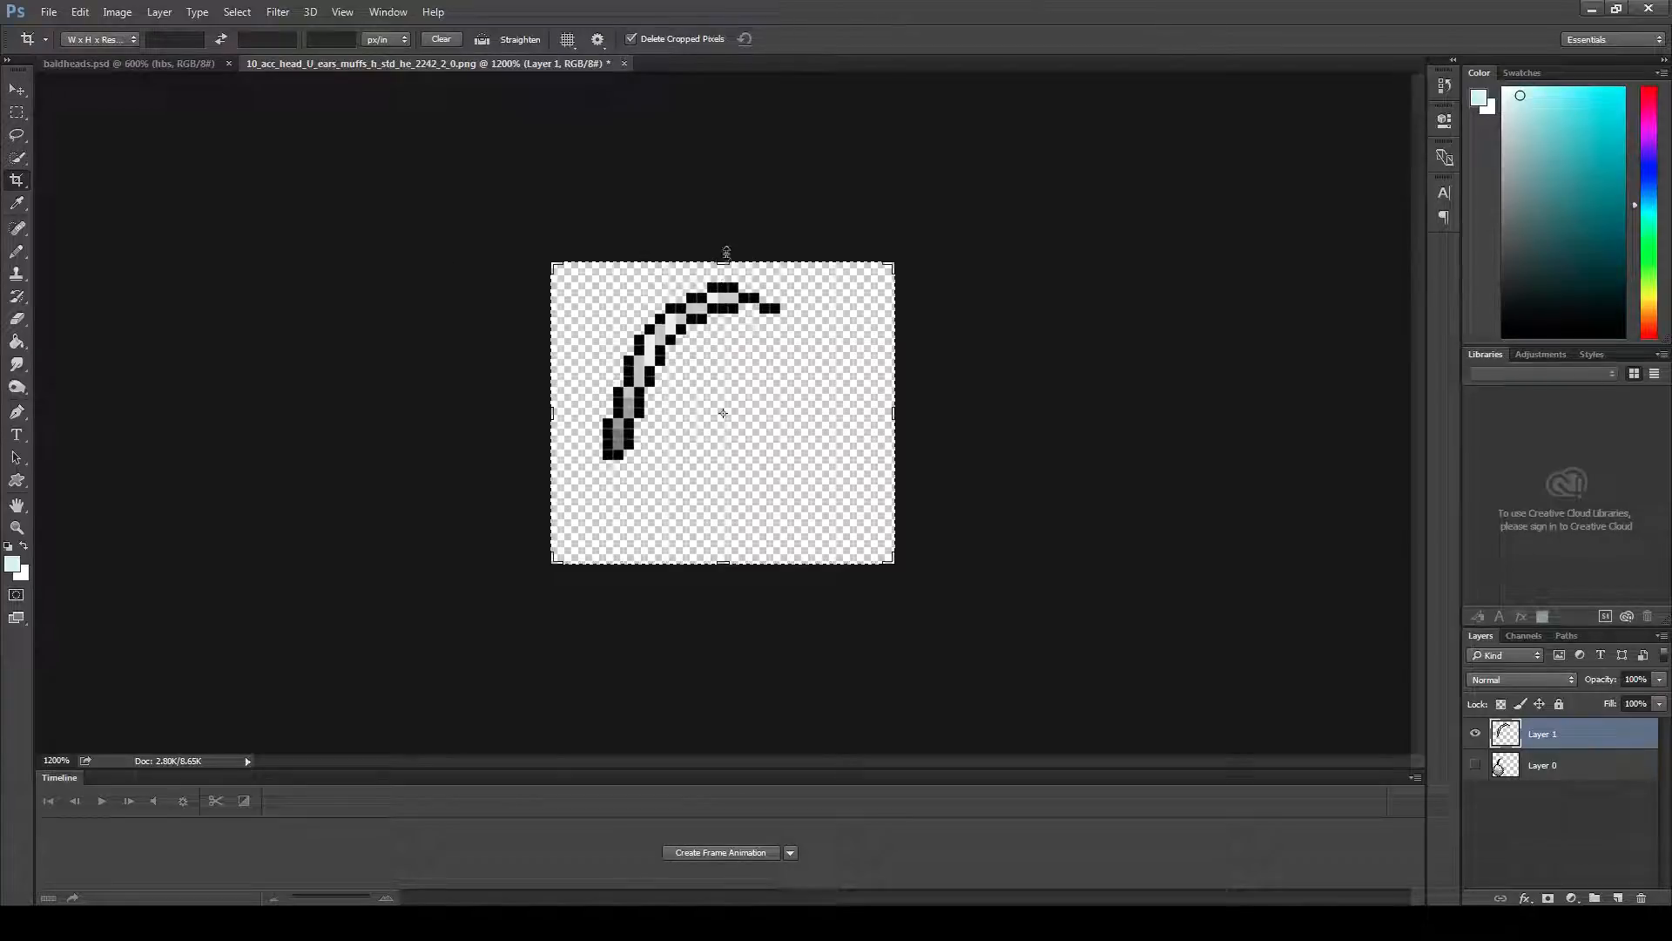
left_click_drag(726, 252, 728, 212)
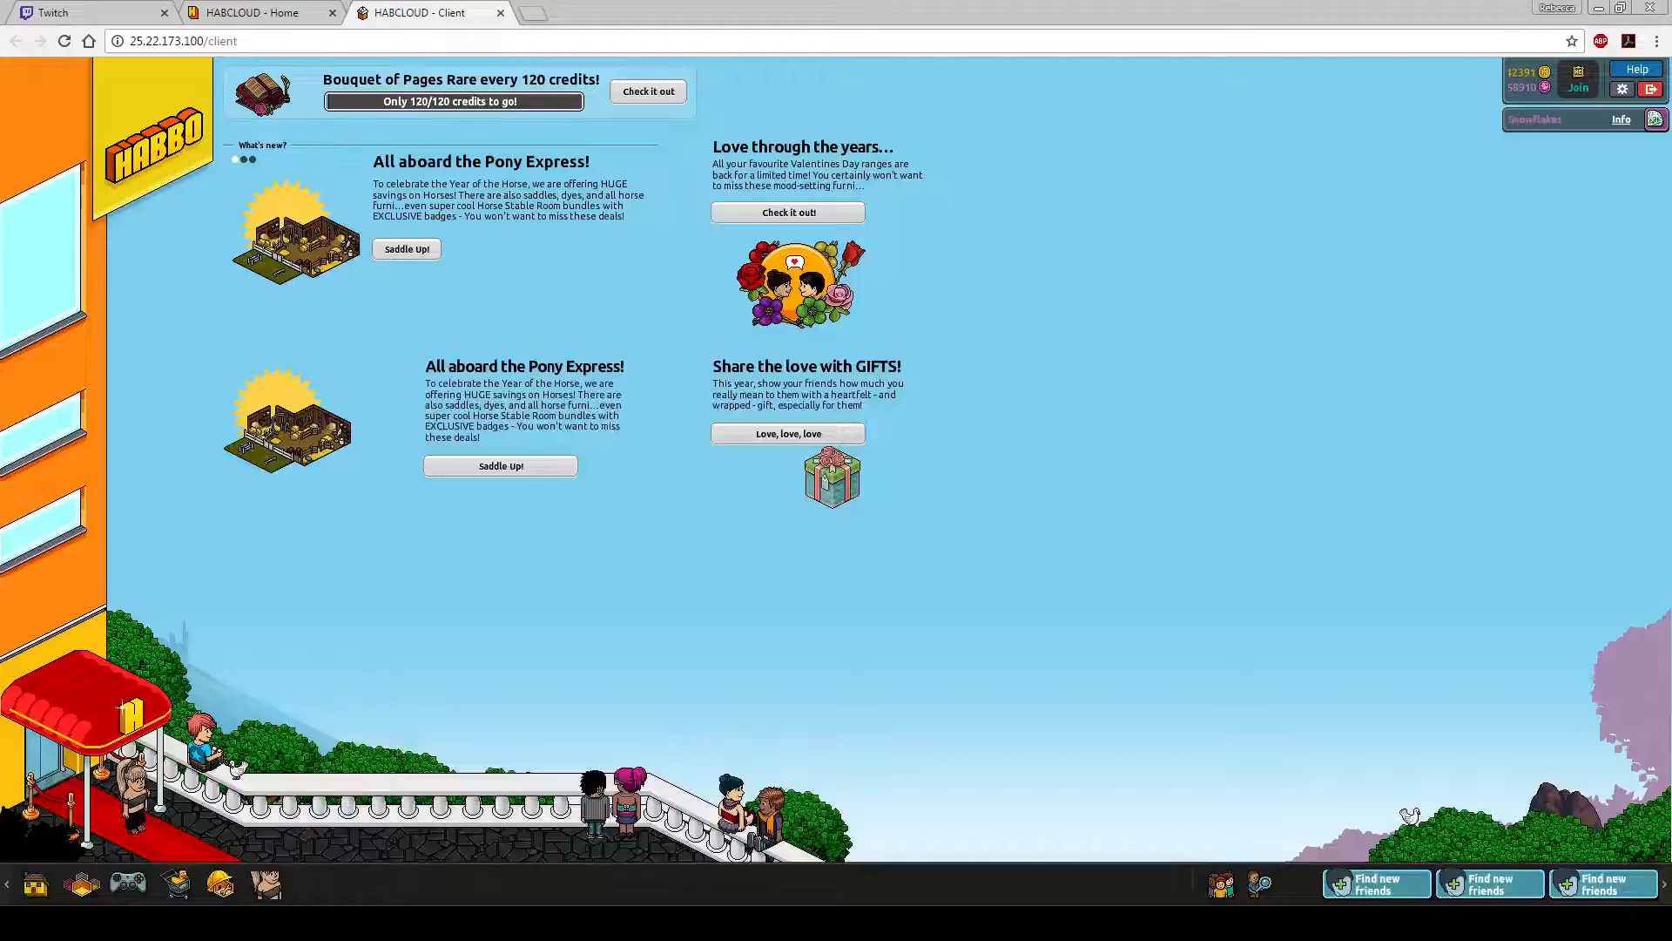
left_click(265, 884)
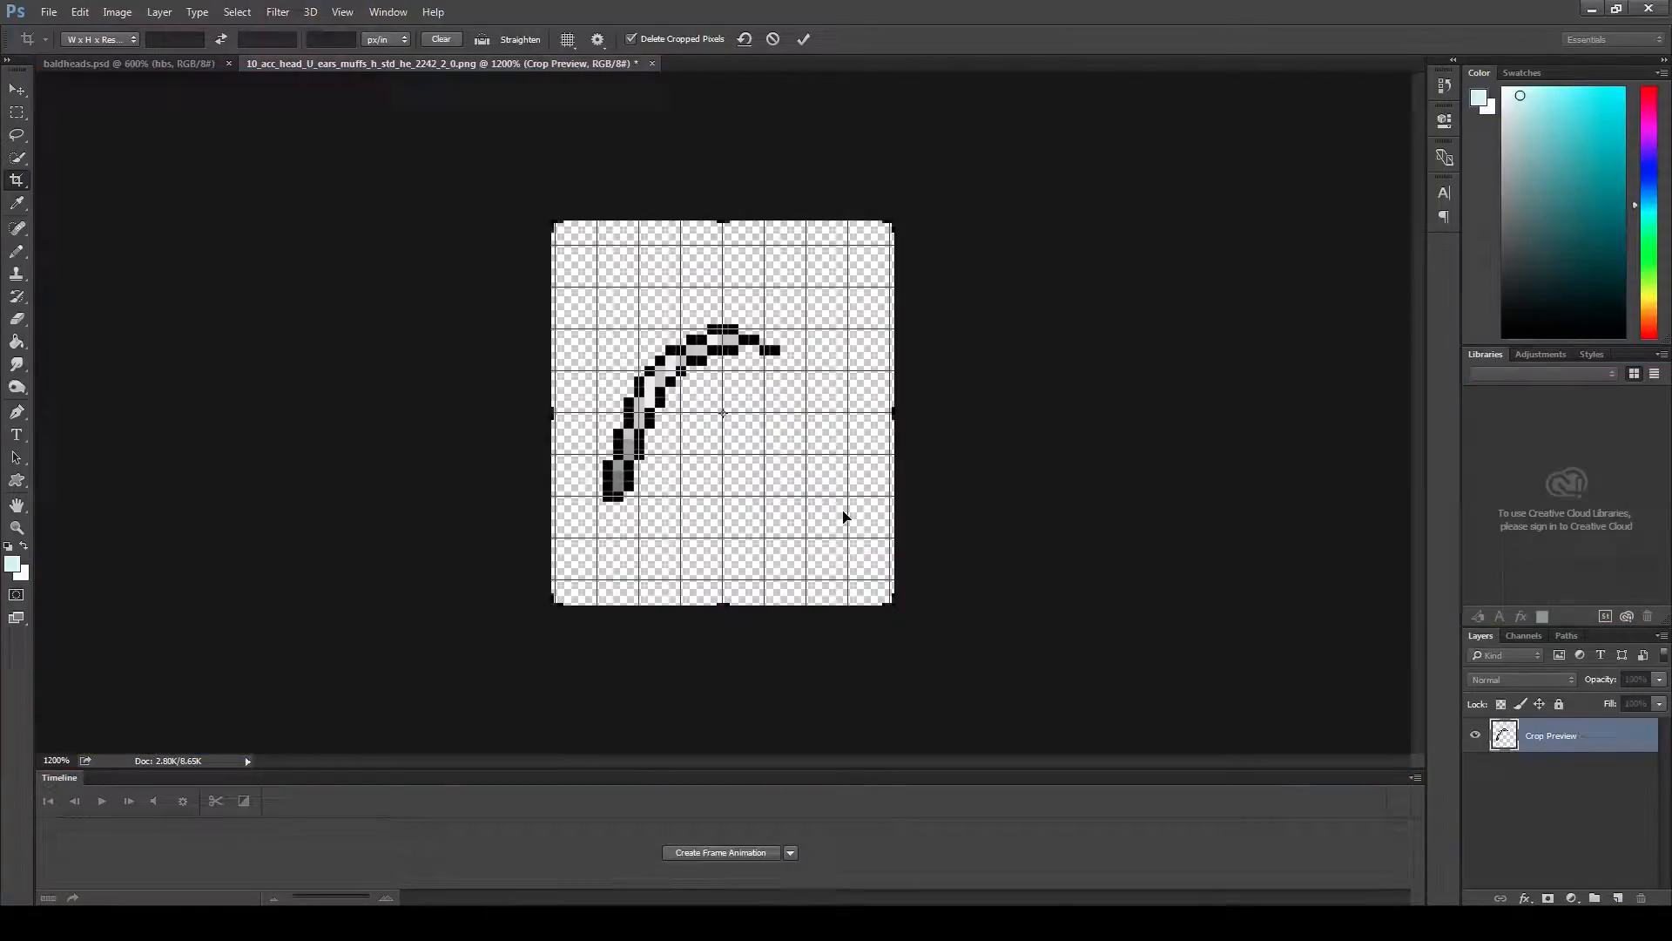
key("Return")
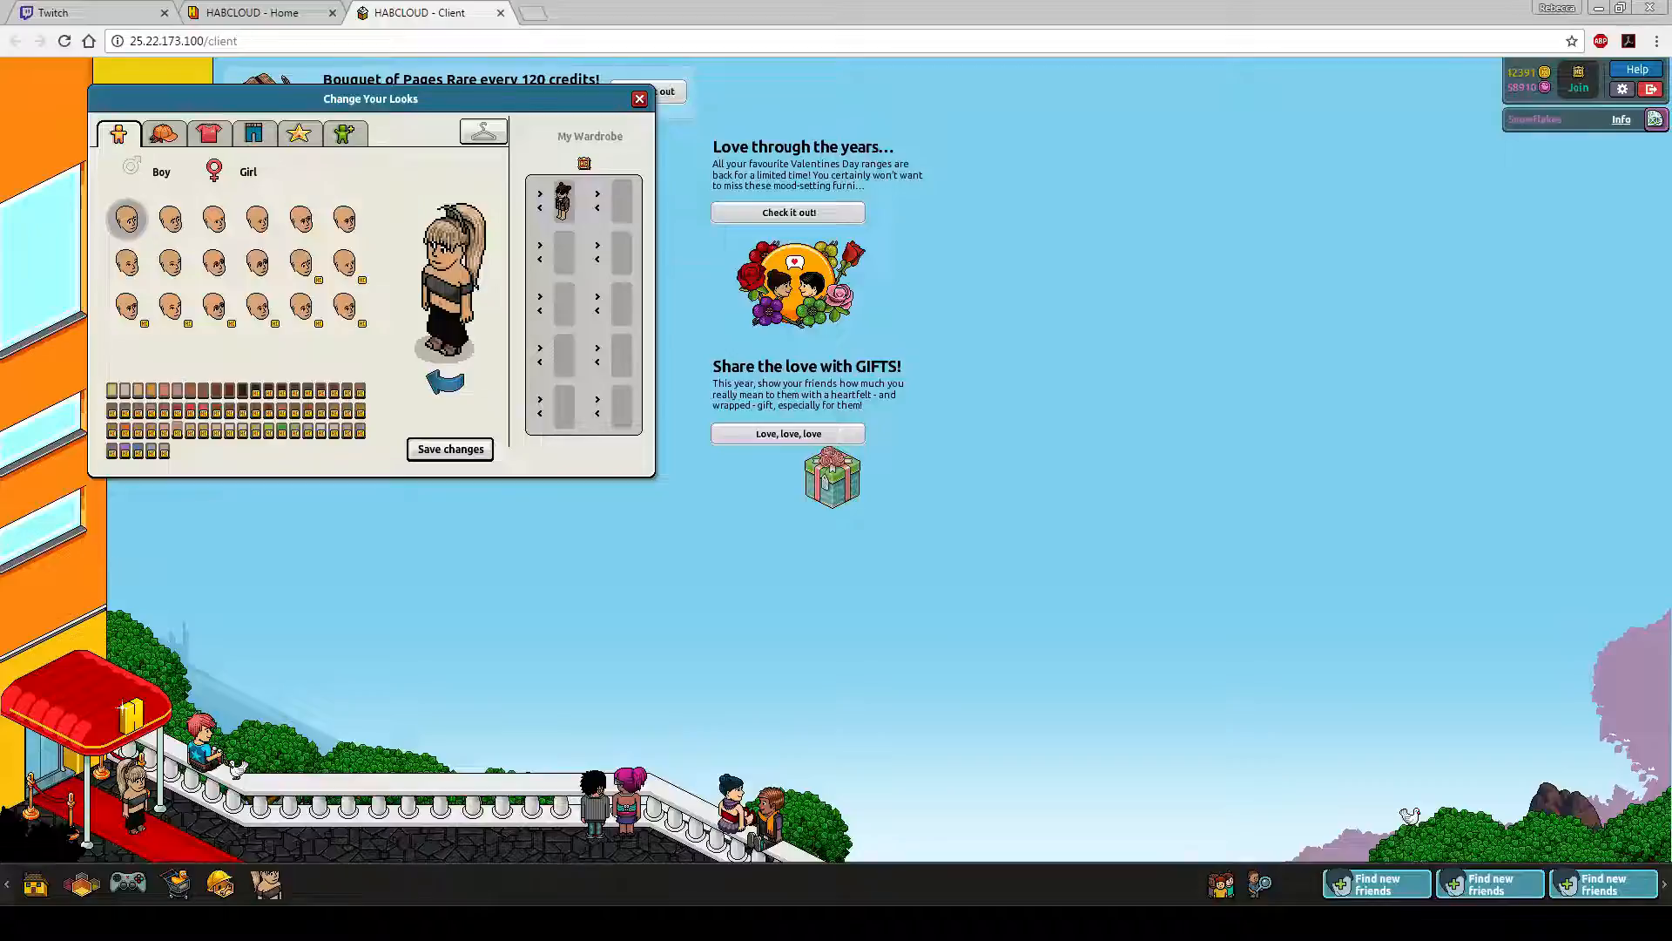
- Save the enlarged image as a PNG over 10_acc_head_U_ears_muffs_h_std_he_2242_2_0.png in the headband images folder
key("alt+Tab")
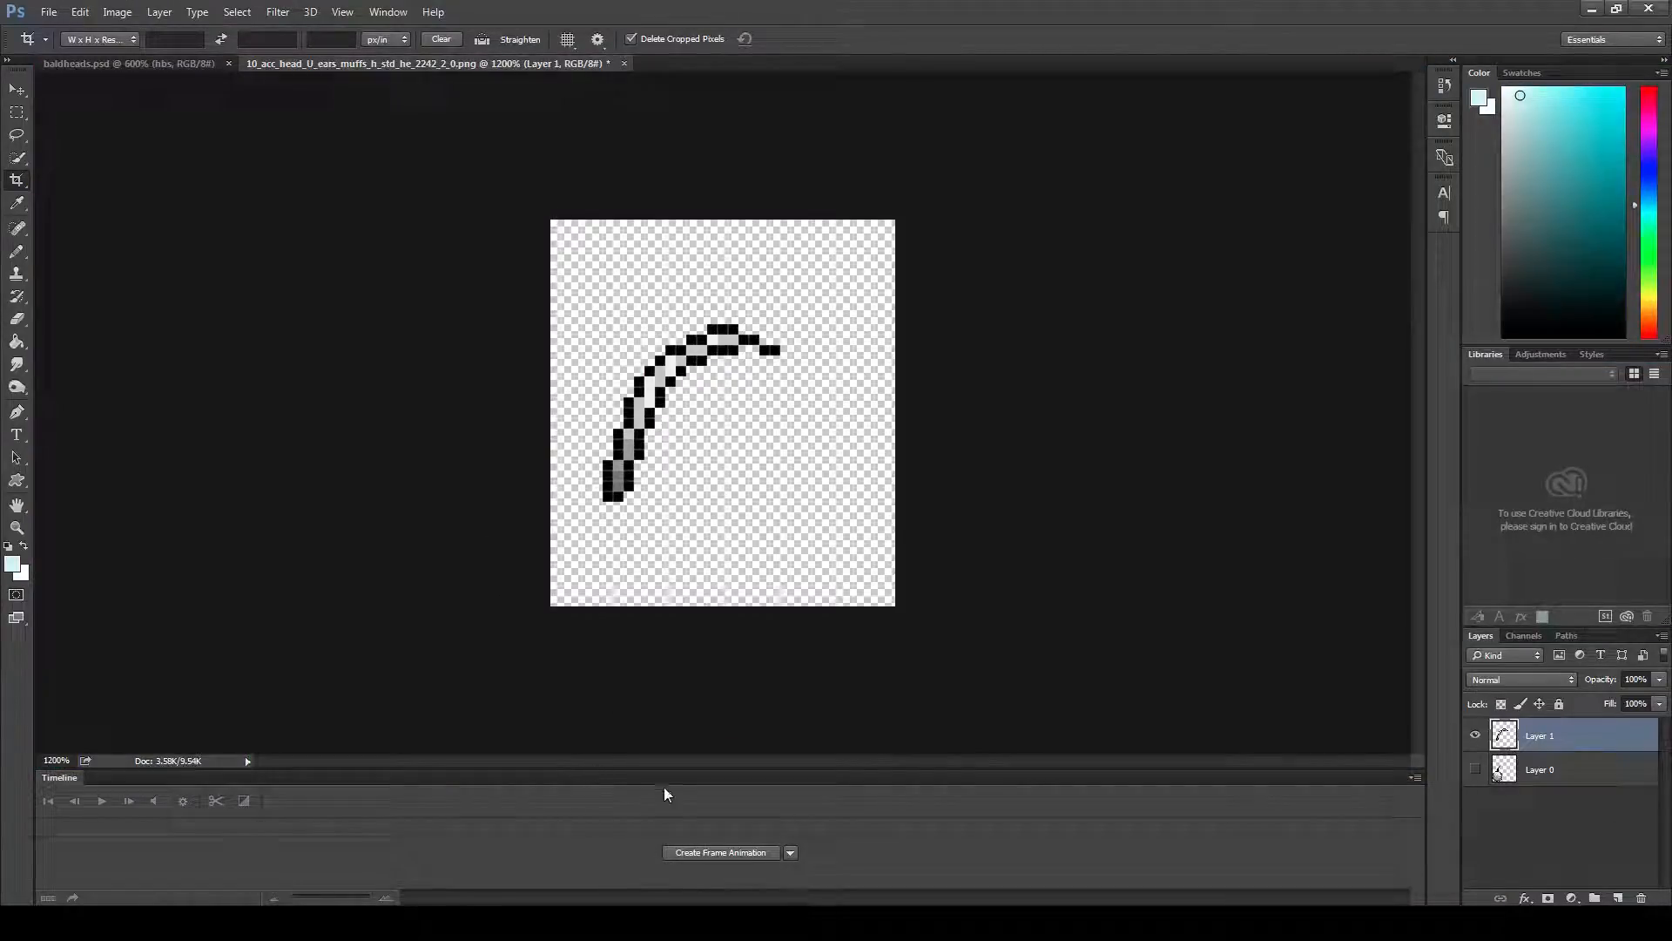
left_click(48, 11)
left_click(108, 206)
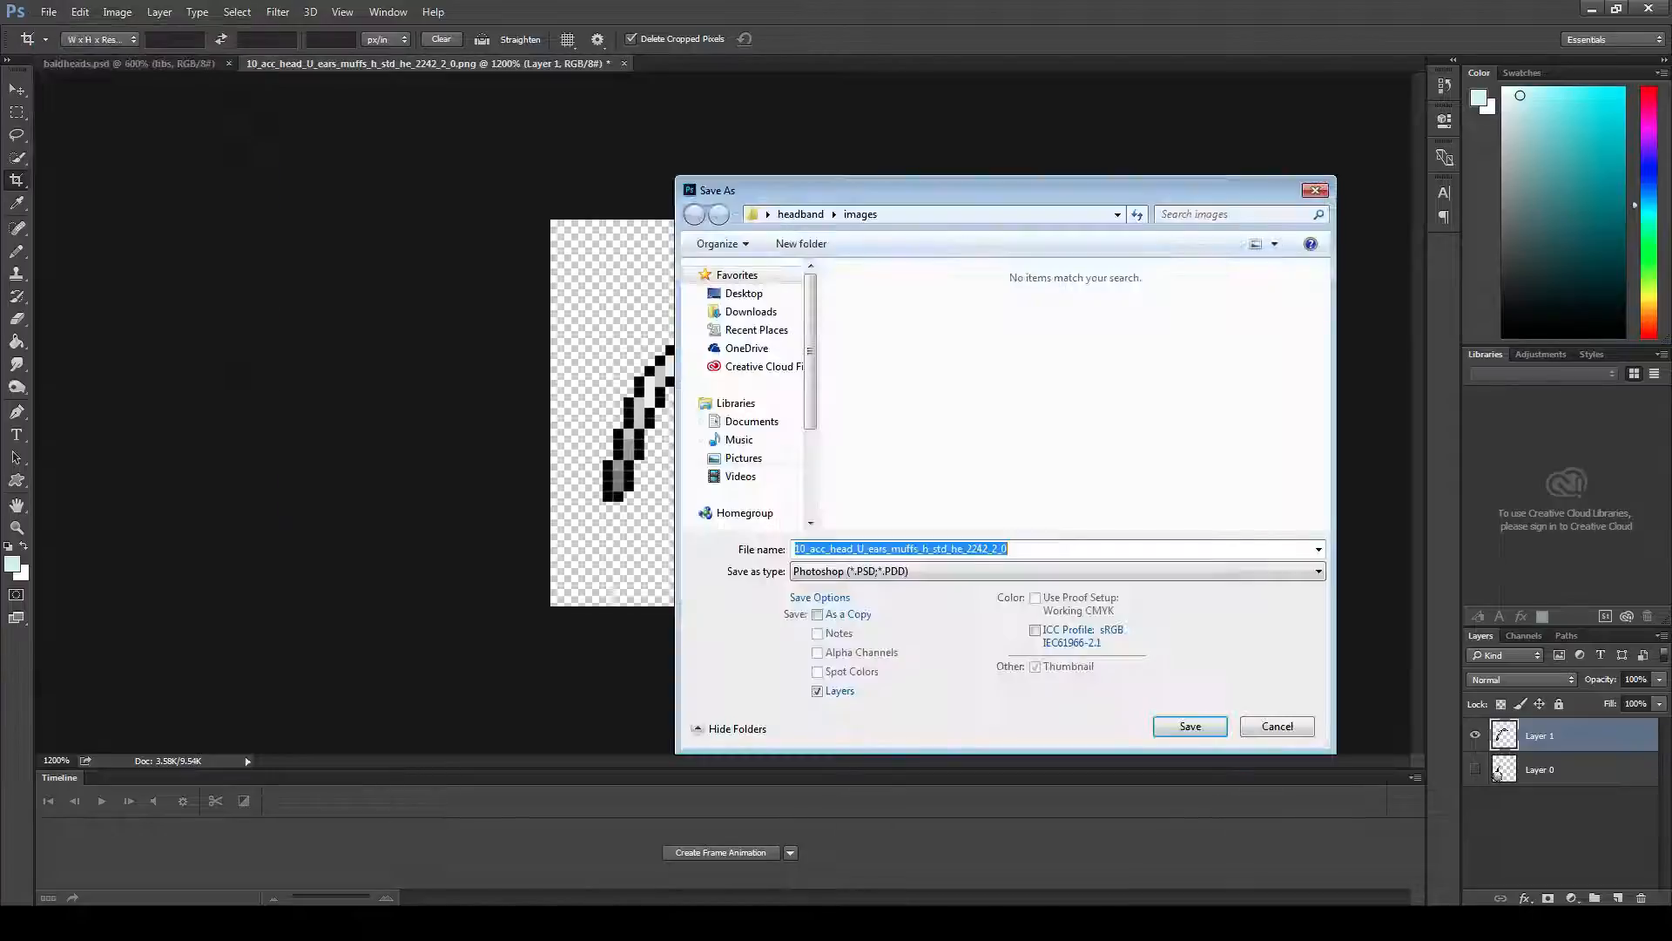
left_click(1057, 570)
left_click(820, 797)
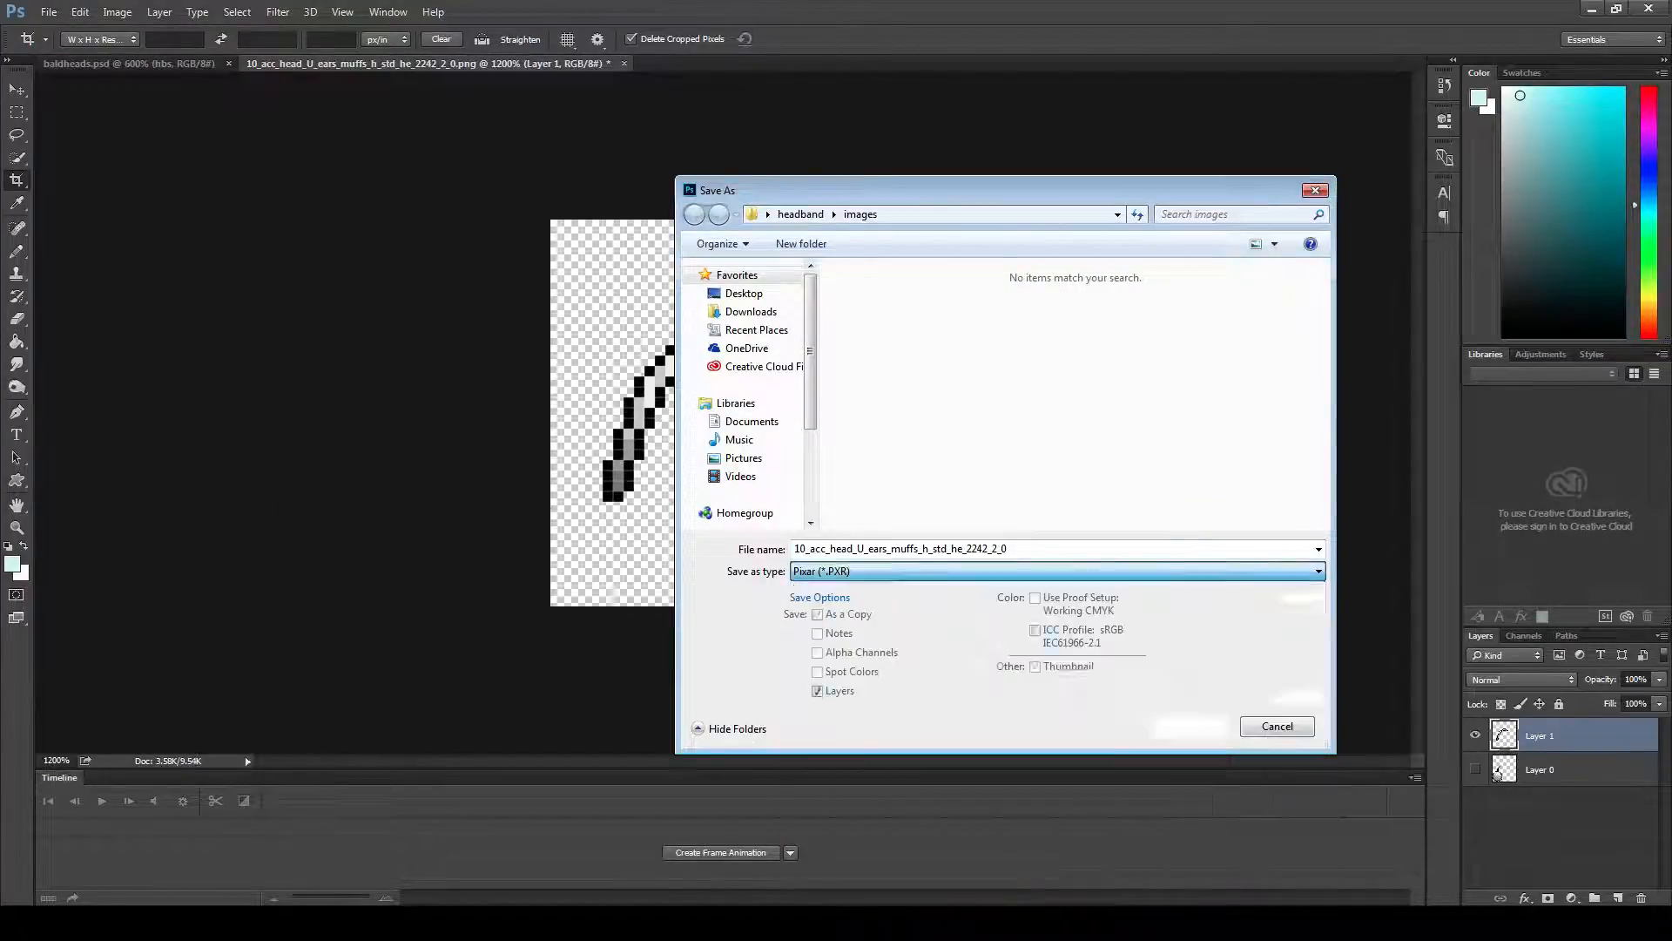
left_click(1056, 571)
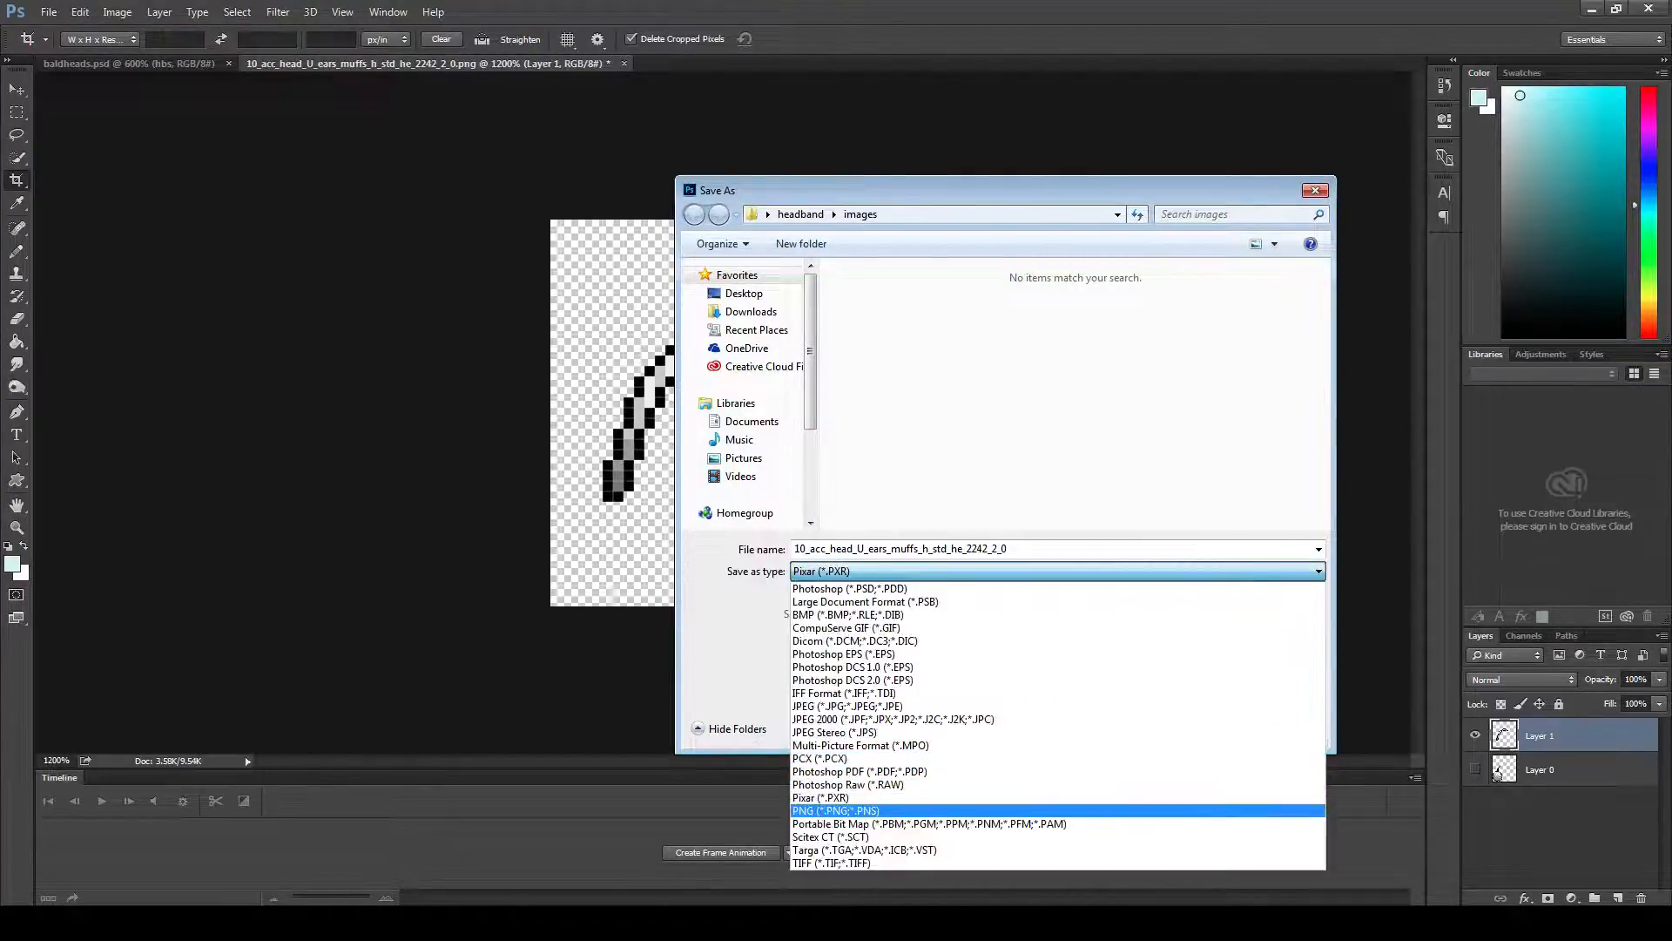
left_click(820, 810)
left_click(1190, 725)
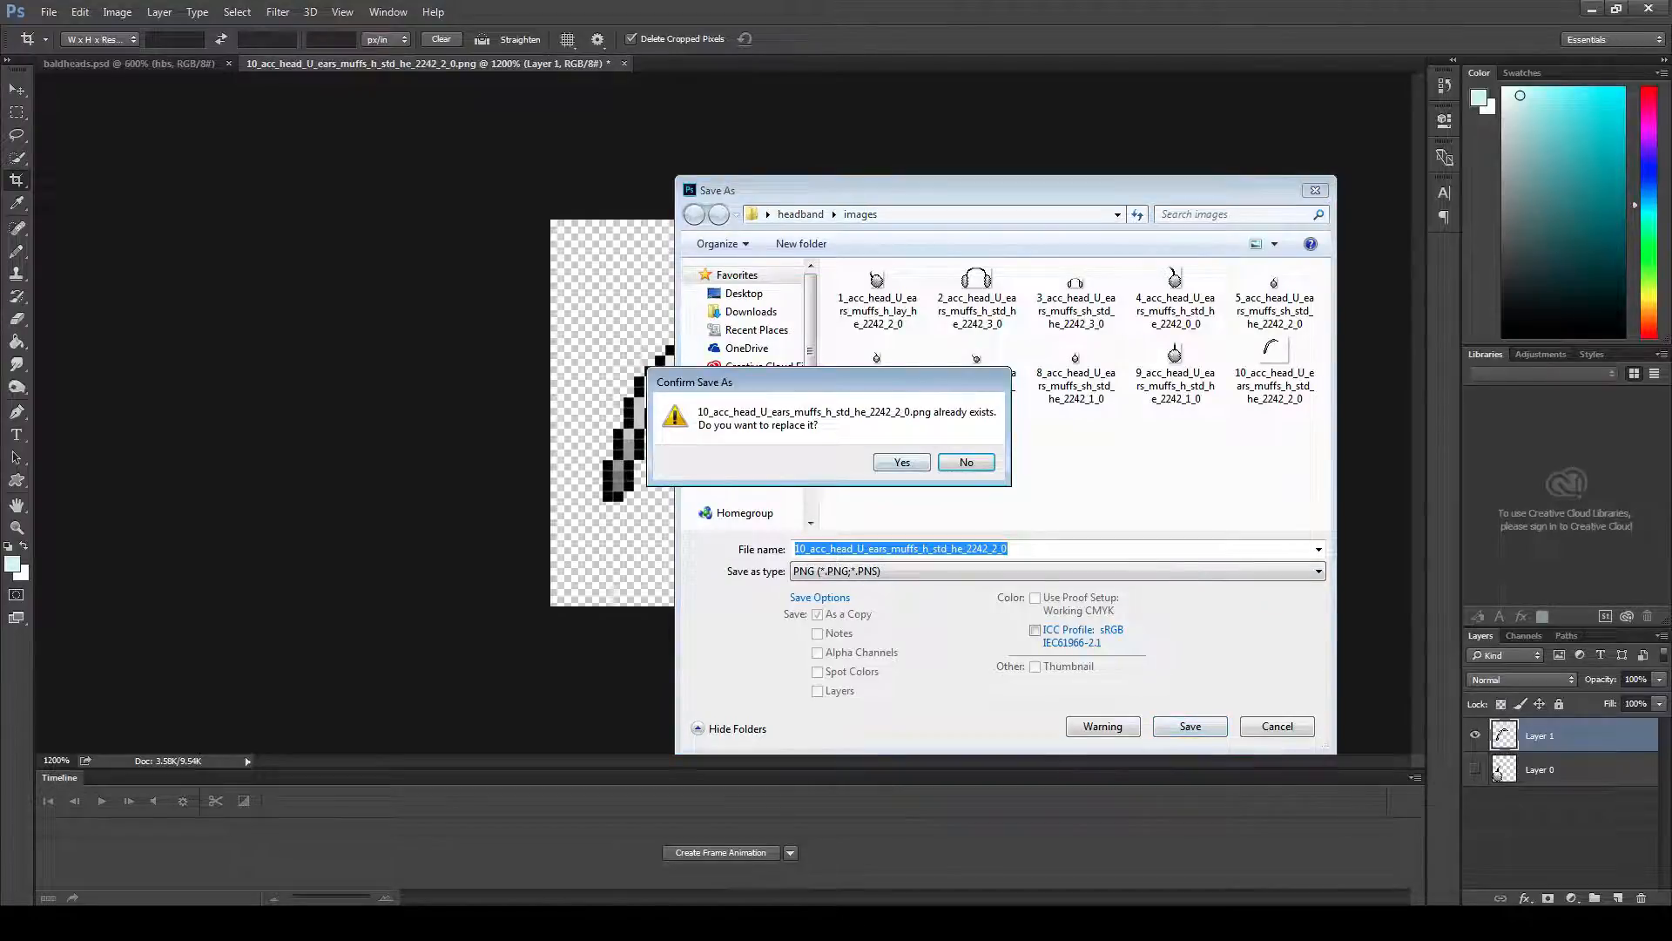
left_click(901, 461)
left_click(904, 287)
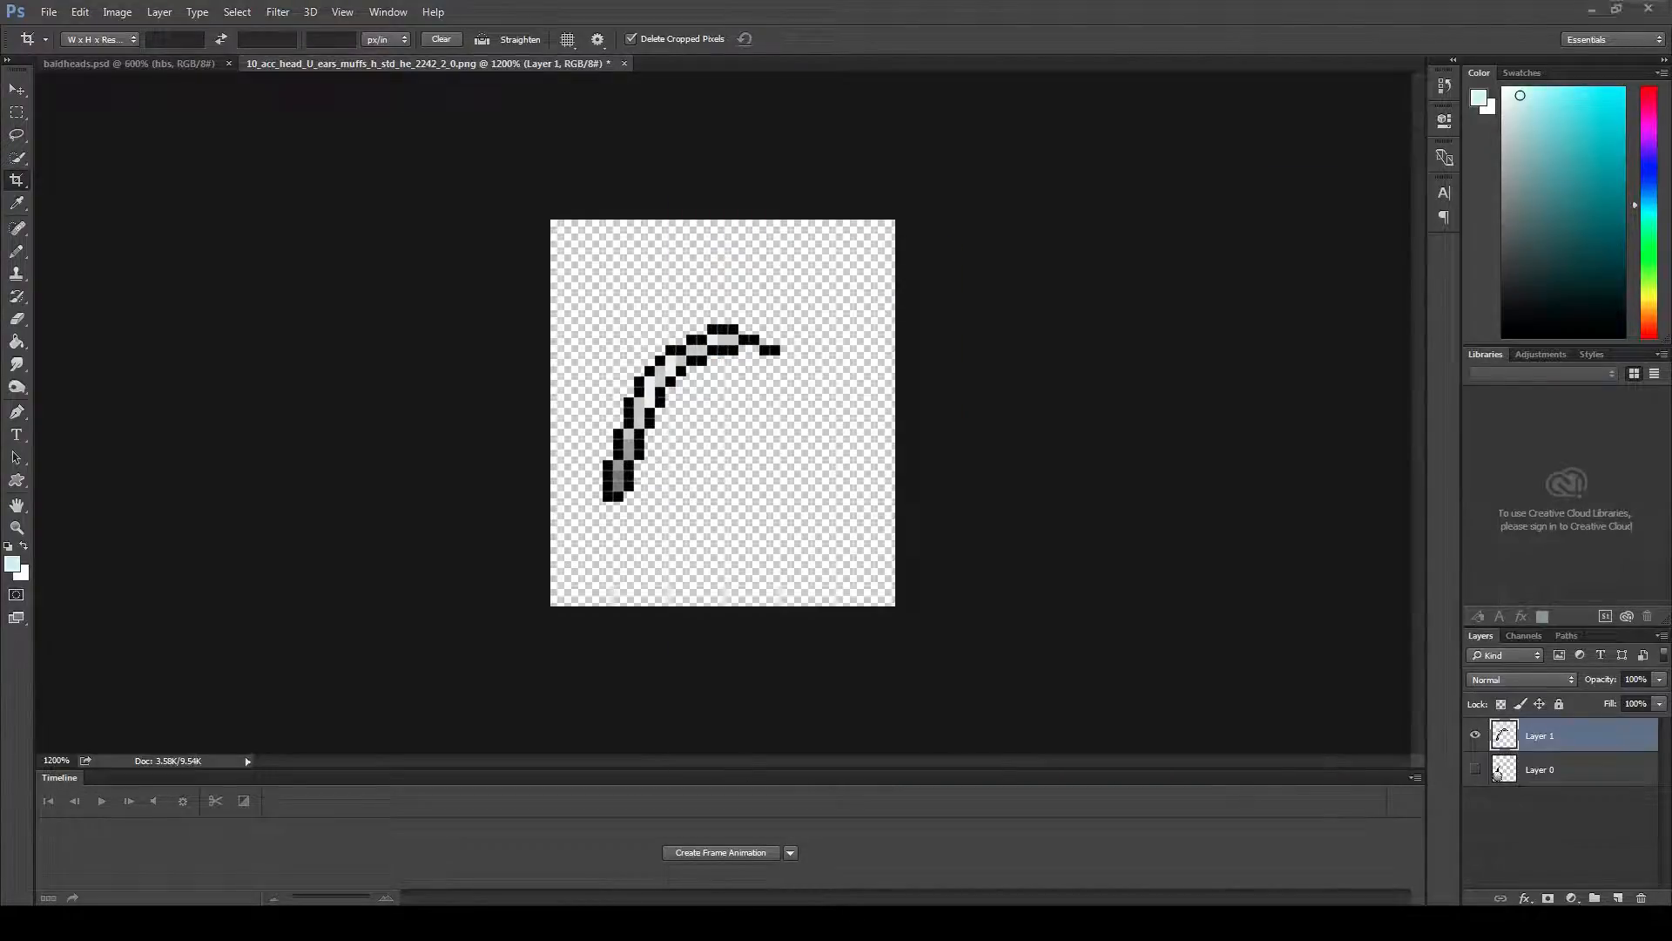
- Replace image 10 in the JPEXS SWF with the updated 10_acc_head_U_ears_muffs_h_std_he_2242_2_0.png and save the SWF
key("alt+Tab")
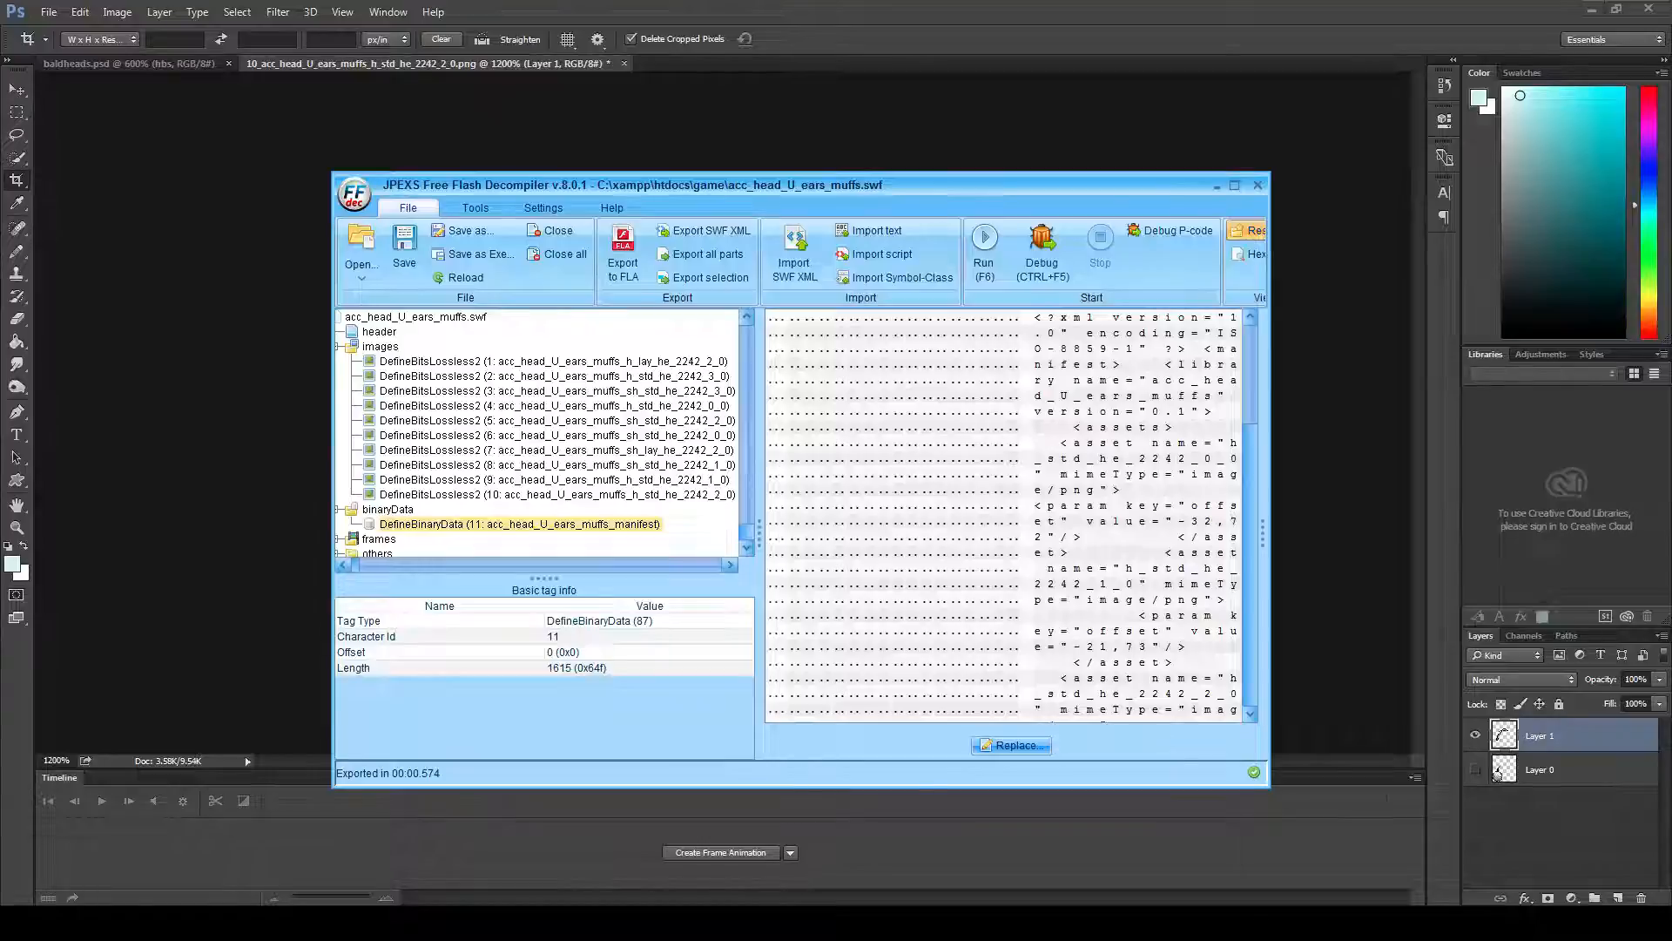
left_click(380, 346)
scroll(1008, 533, "down", 2)
scroll(976, 533, "down", 3)
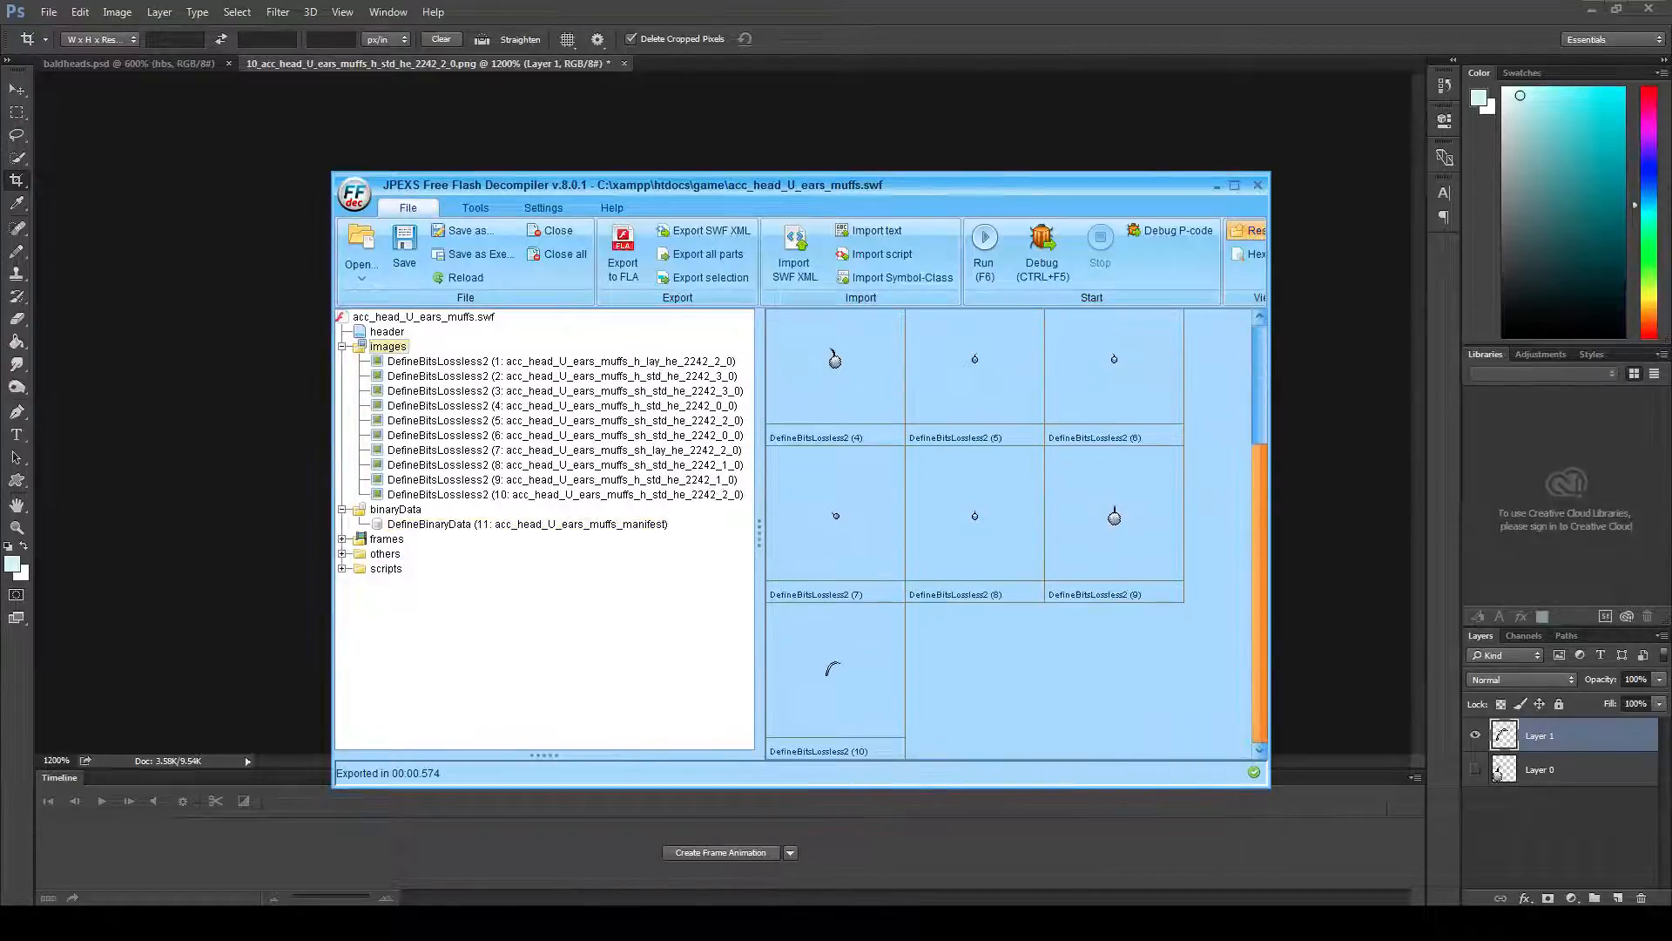
right_click(836, 669)
left_click(871, 756)
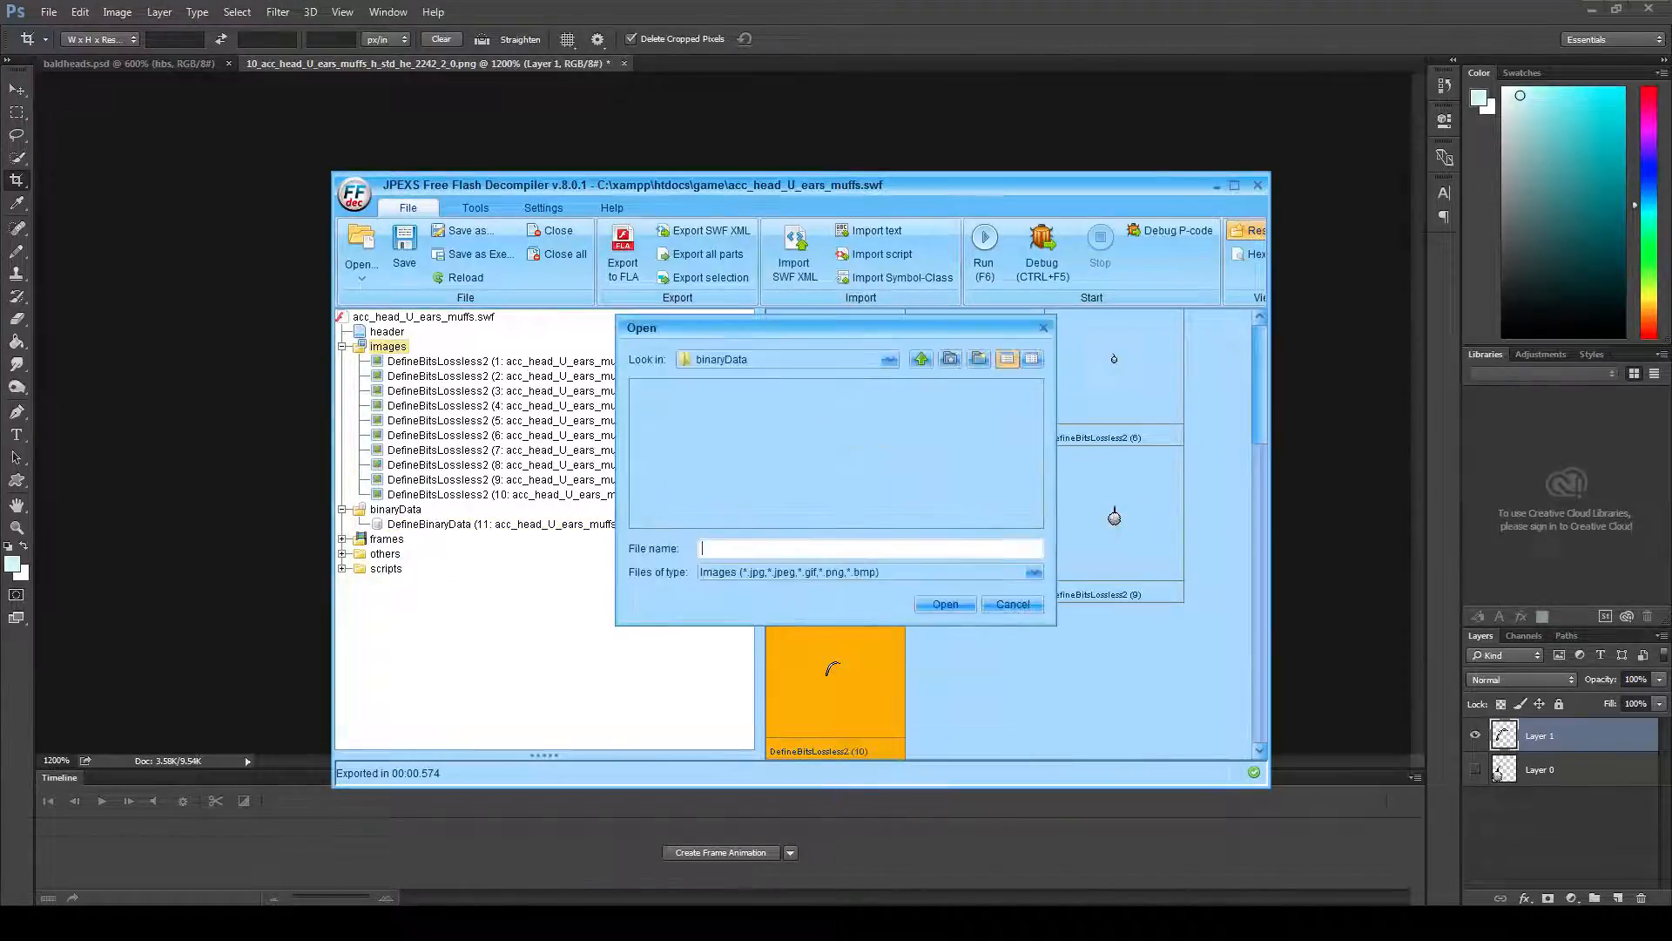
left_click(921, 358)
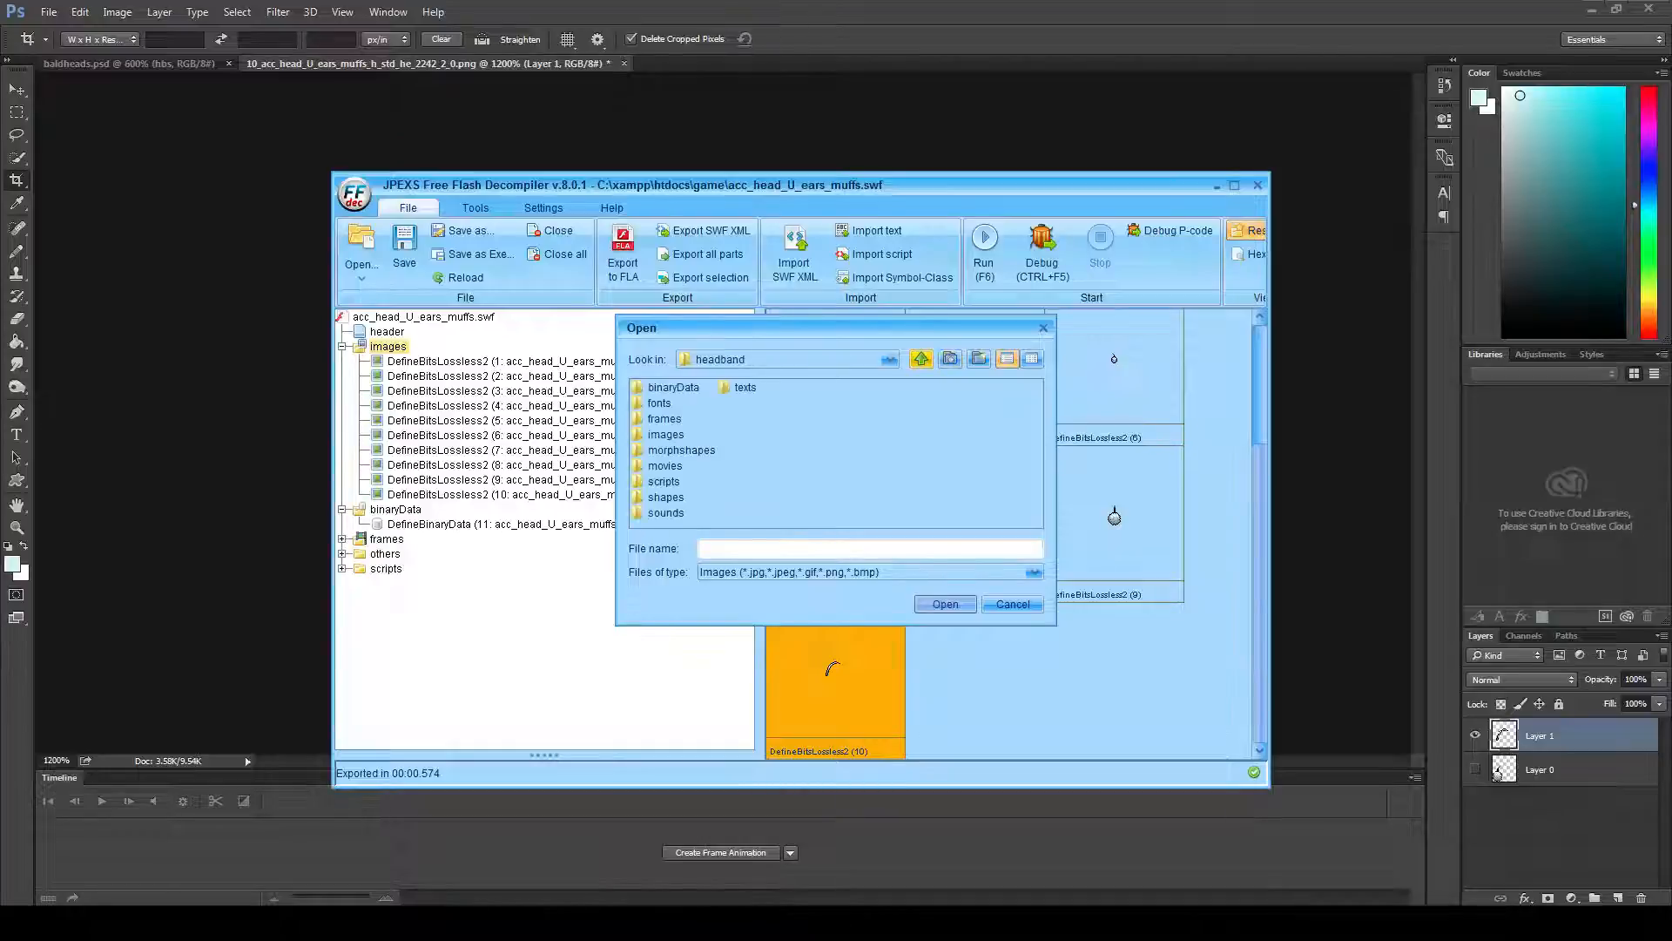
double_click(667, 434)
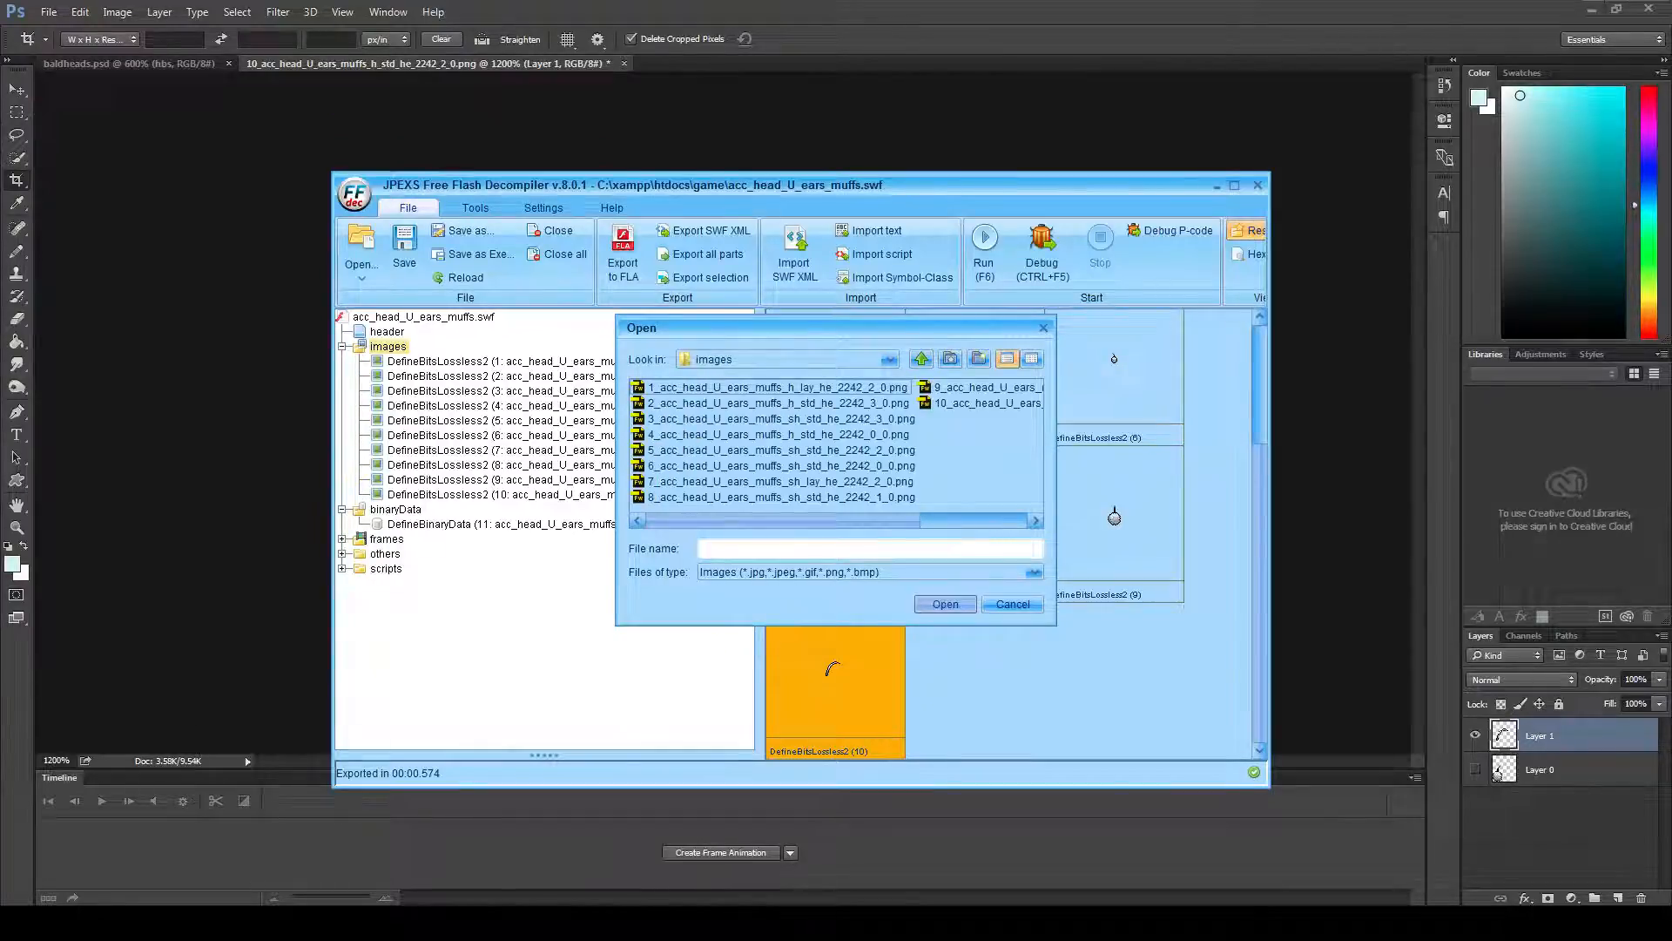
double_click(984, 403)
left_click(404, 252)
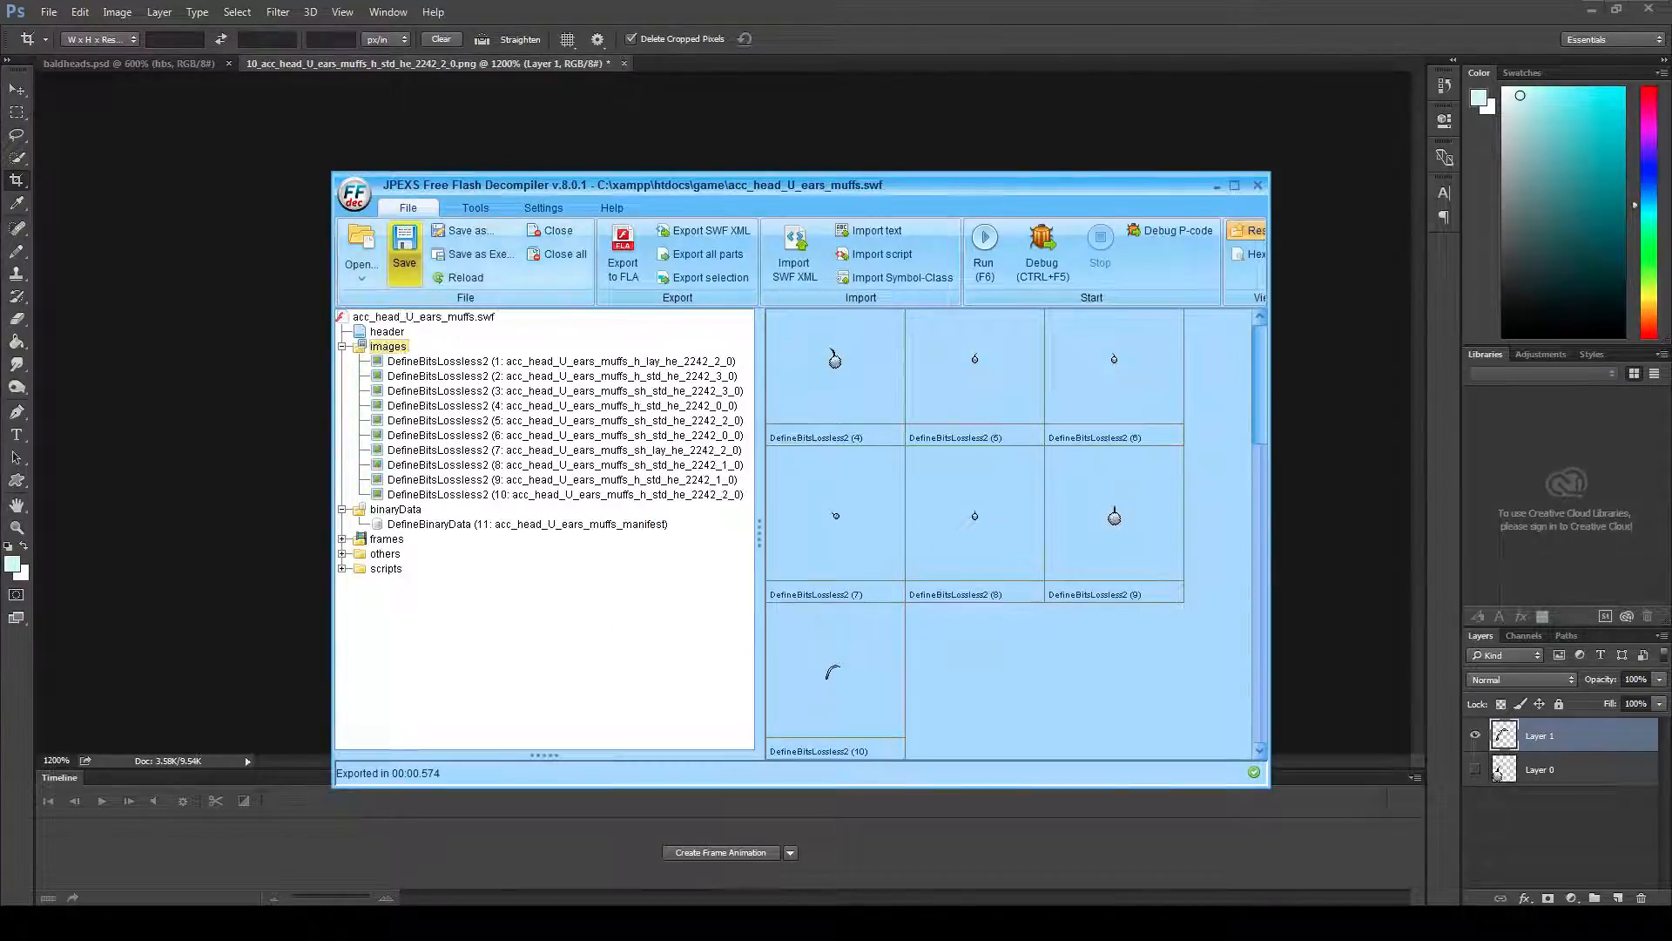
- Switch to the browser, reopen the HABCLOUD client in a new tab and open the avatar's clothing editor to check the headband placement
key("alt+Tab")
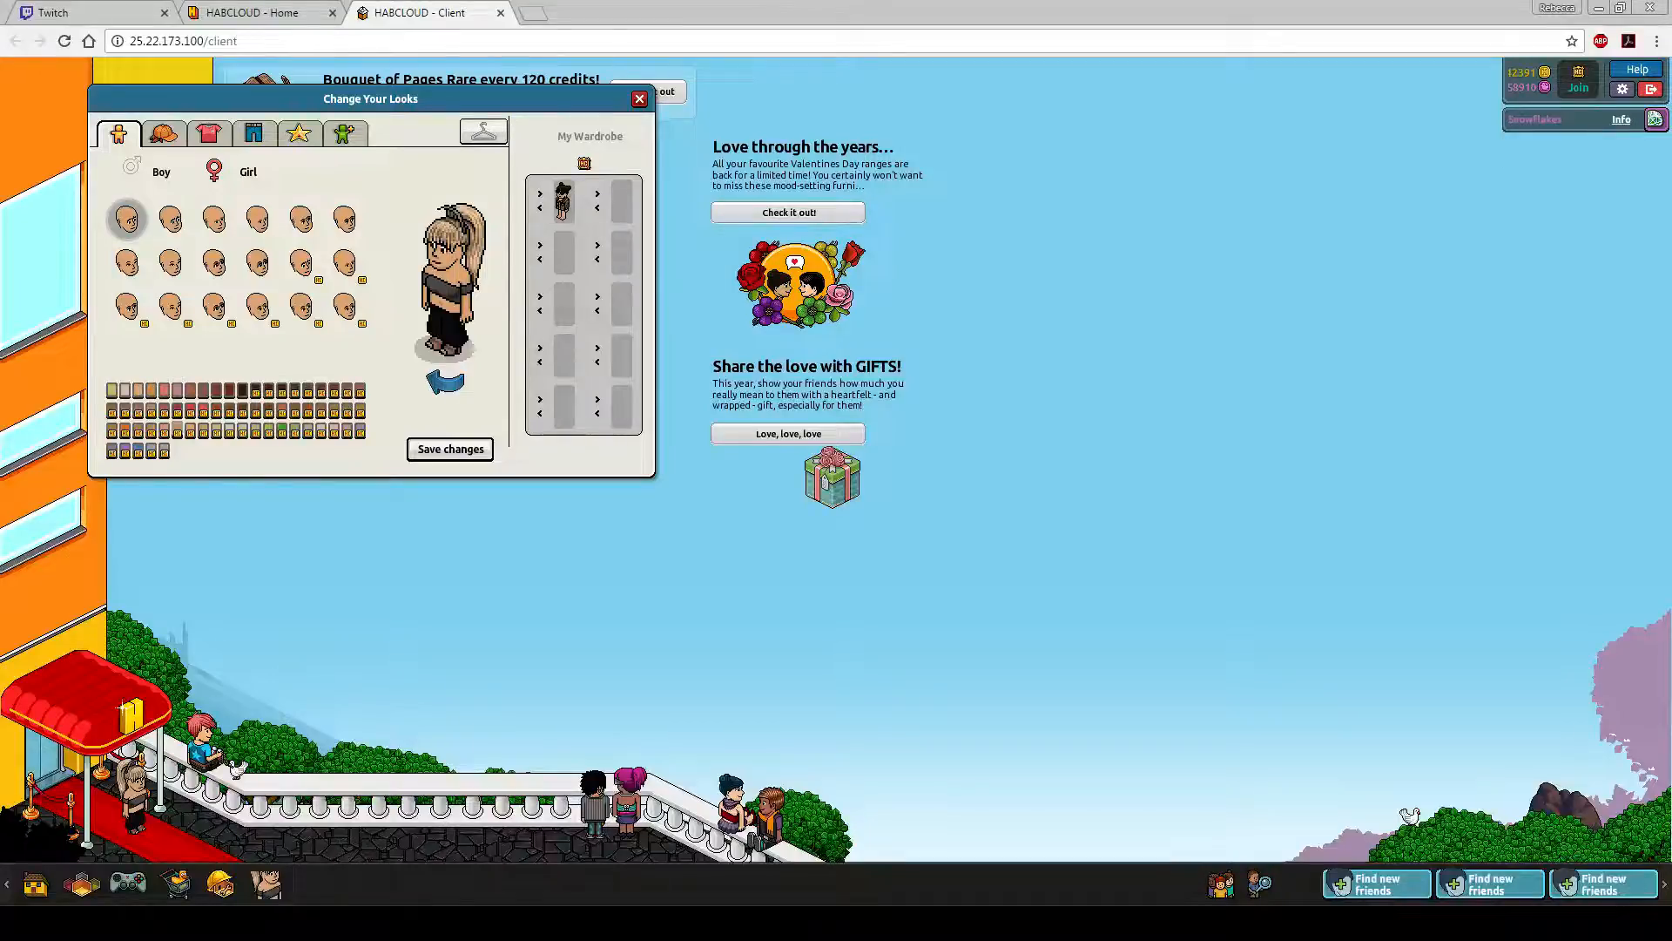
left_click(500, 12)
right_click(910, 149)
left_click(962, 162)
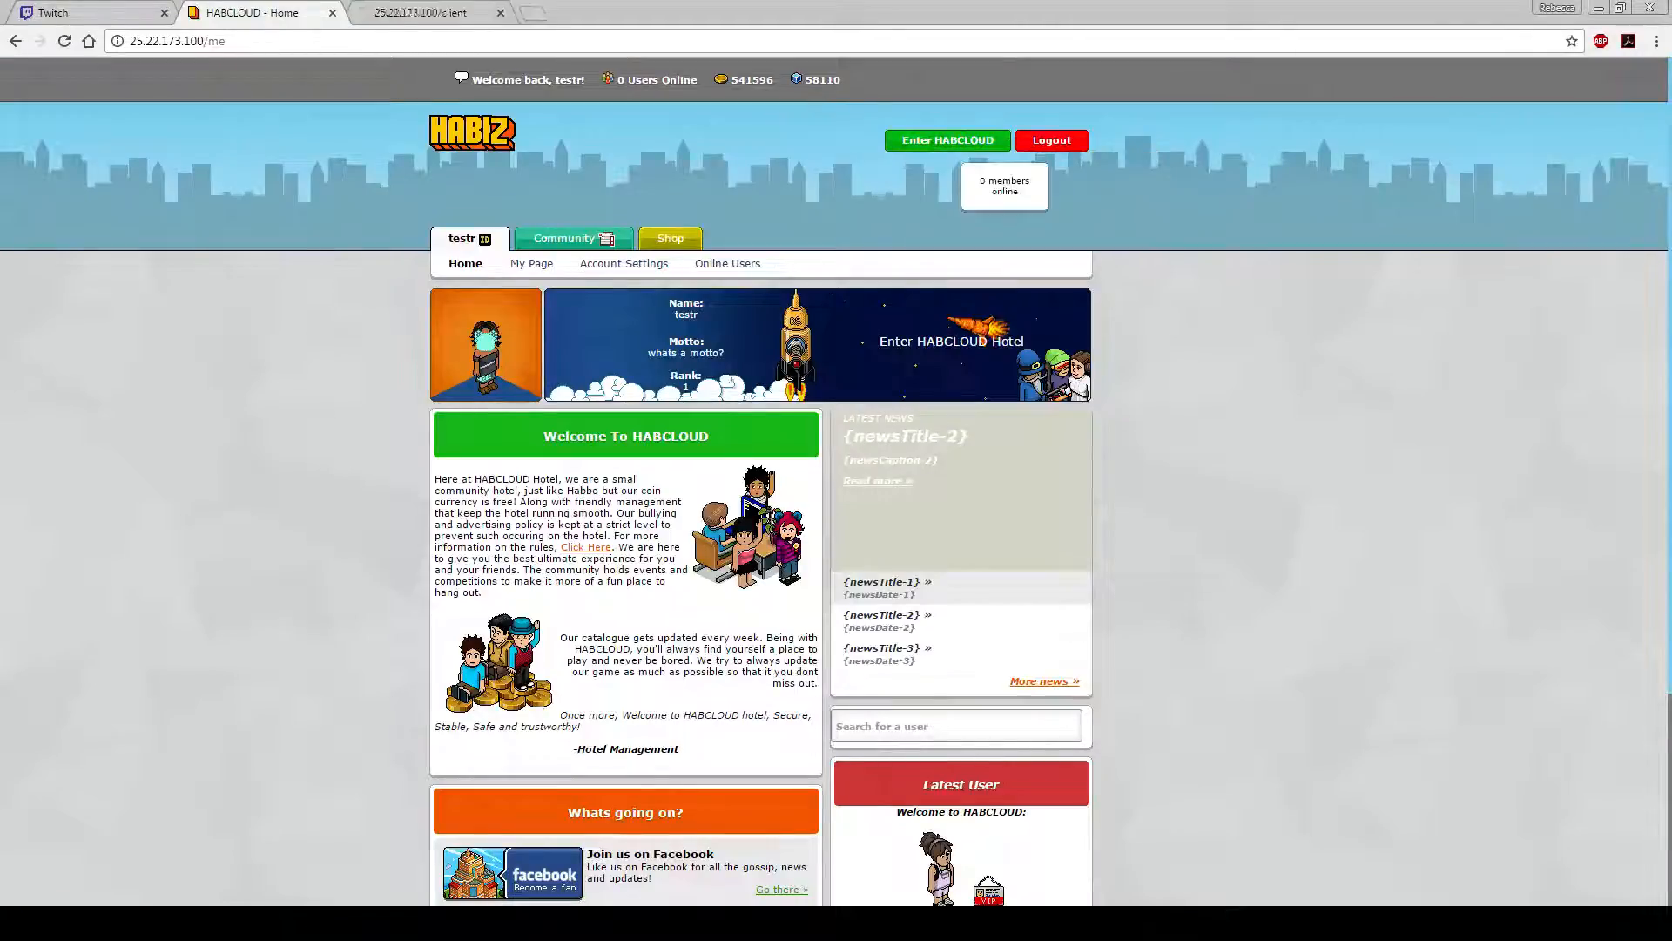
key("ctrl+Tab")
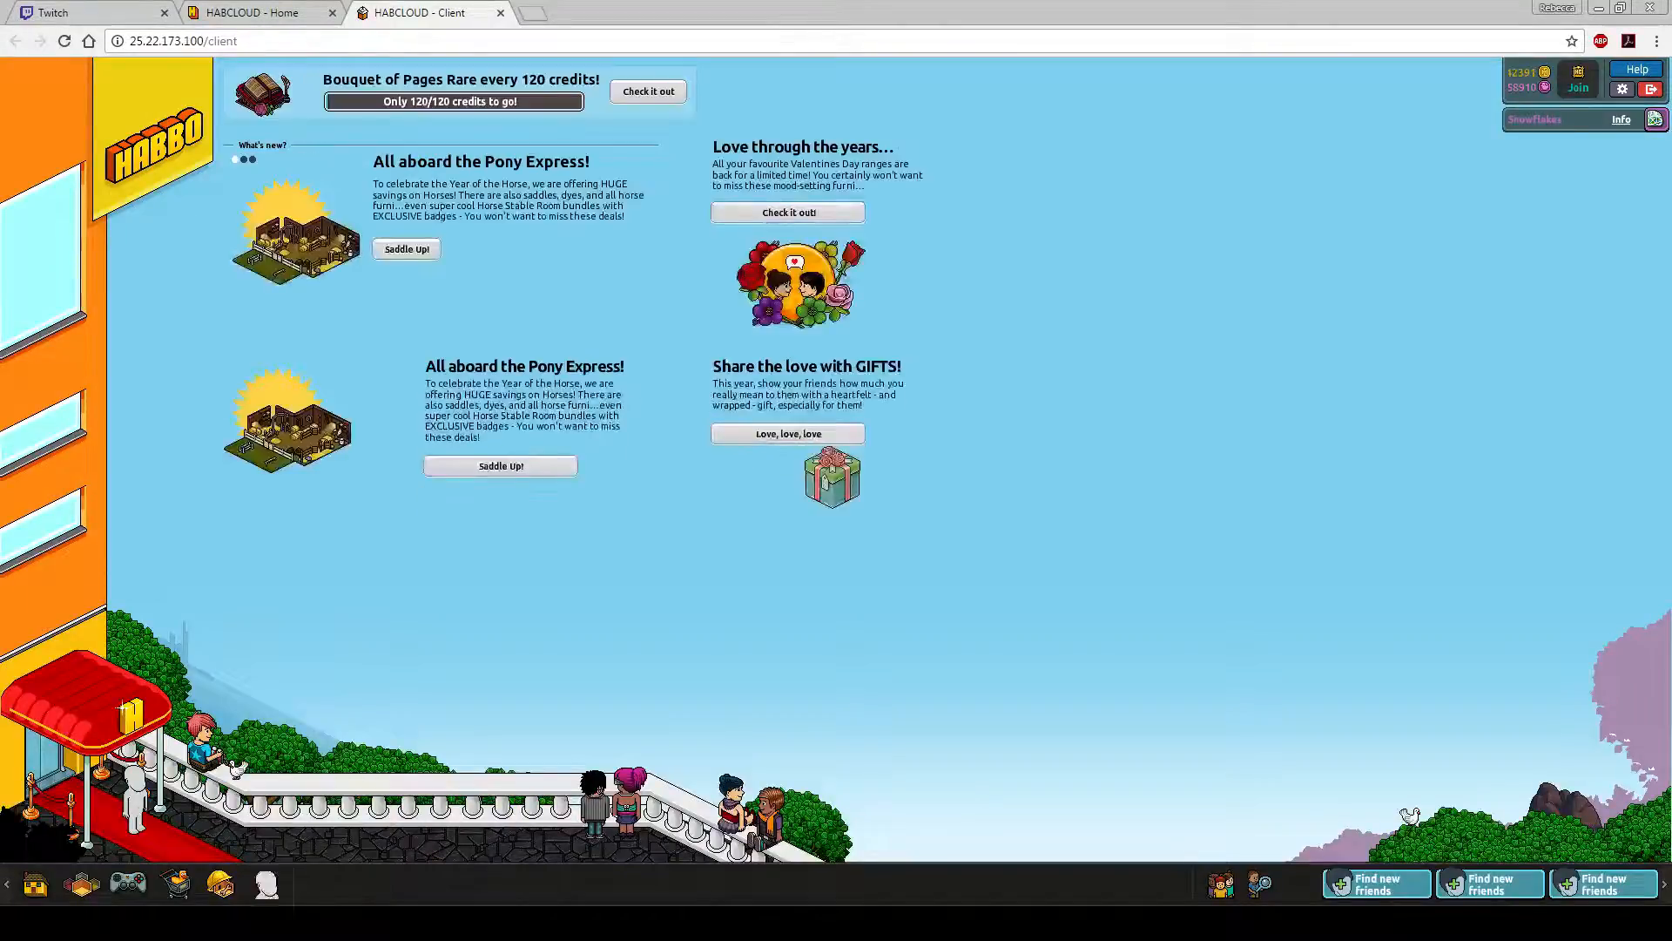
left_click(267, 885)
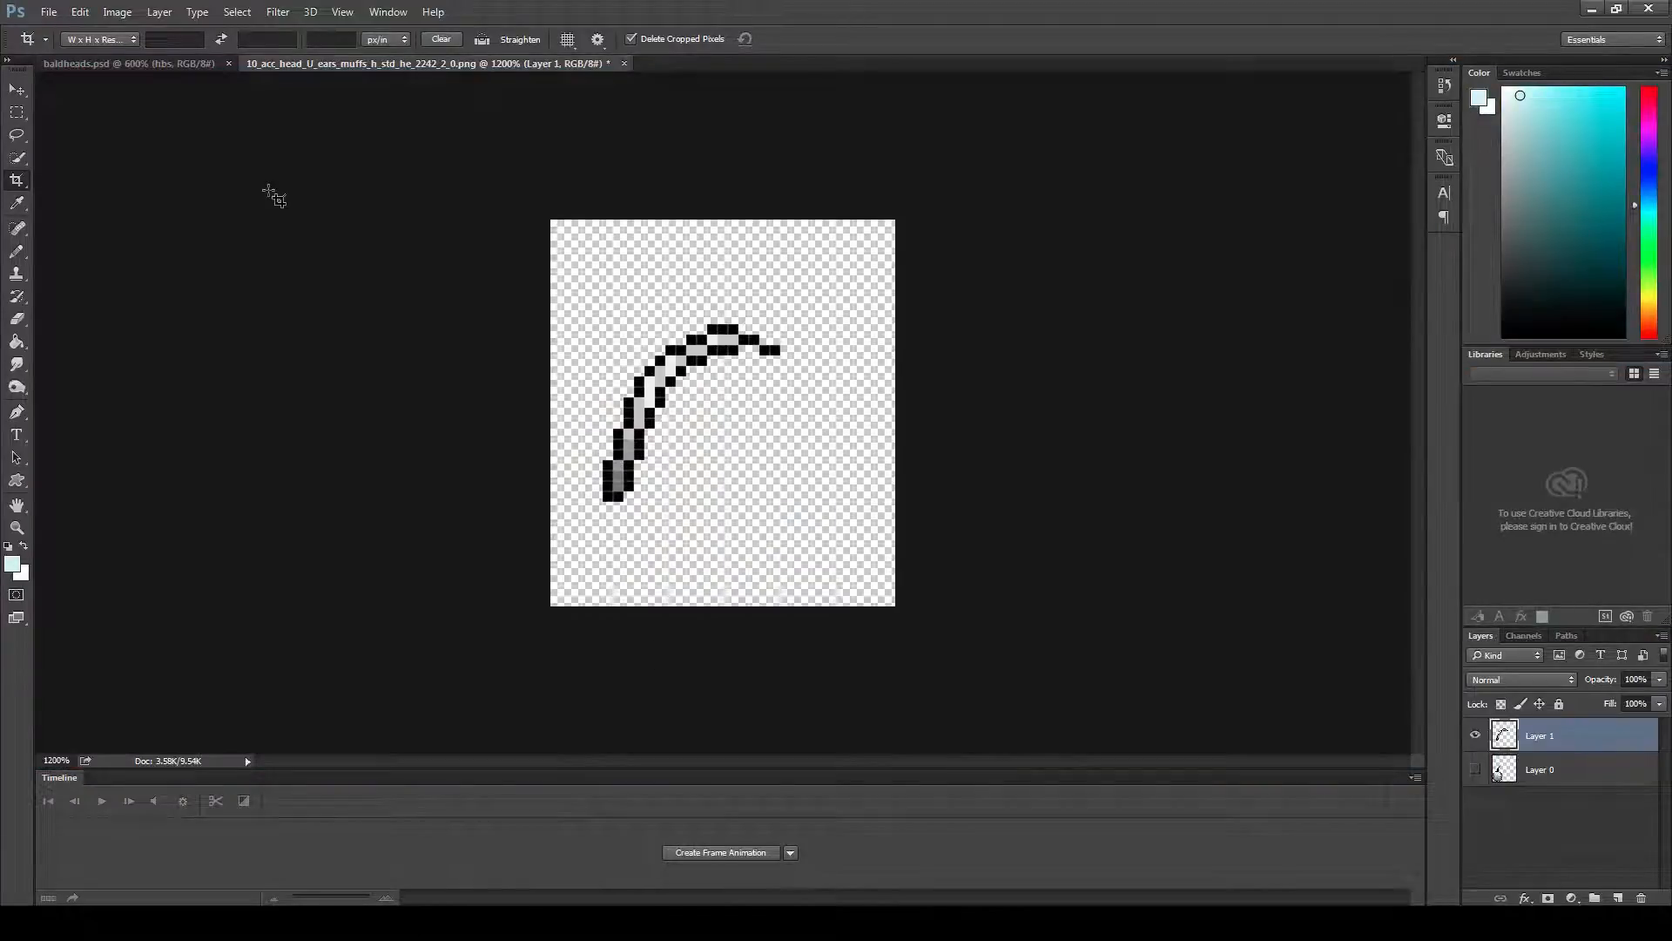
- In Photoshop, move the headband layer up 2 pixels within the canvas
left_click(16, 90)
key("Up")
key("Up")
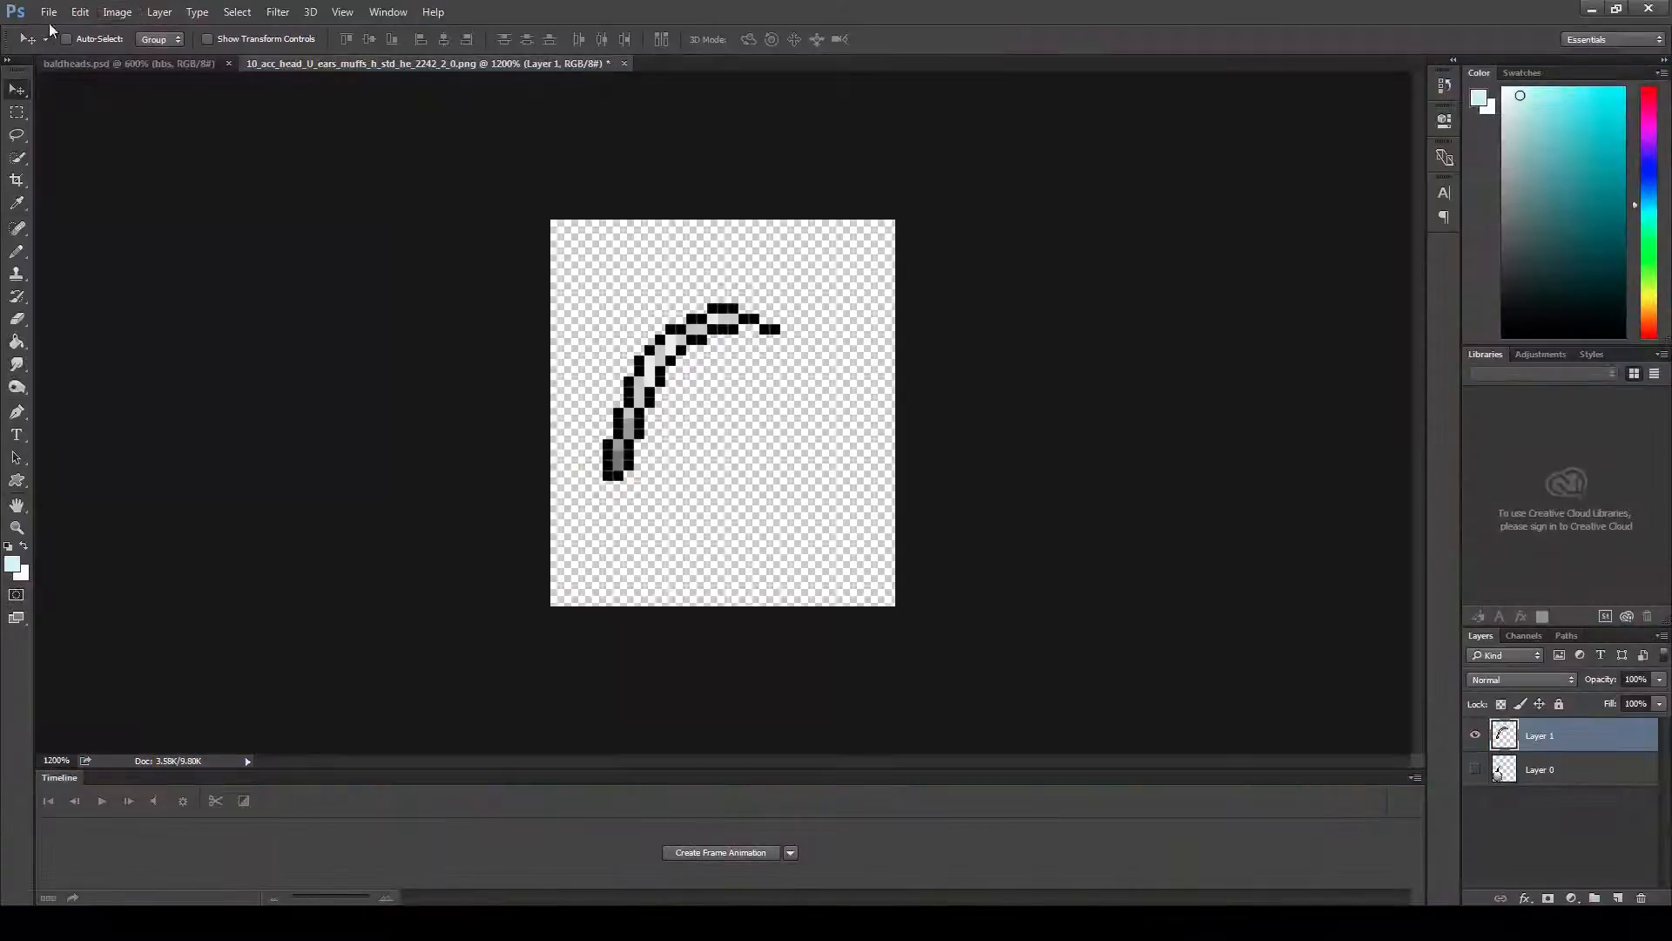
- Save the shifted headband as a PNG over 10_acc_head_U_ears_muffs_h_std_he_2242_2_0.png in the headband images folder
left_click(48, 11)
left_click(72, 203)
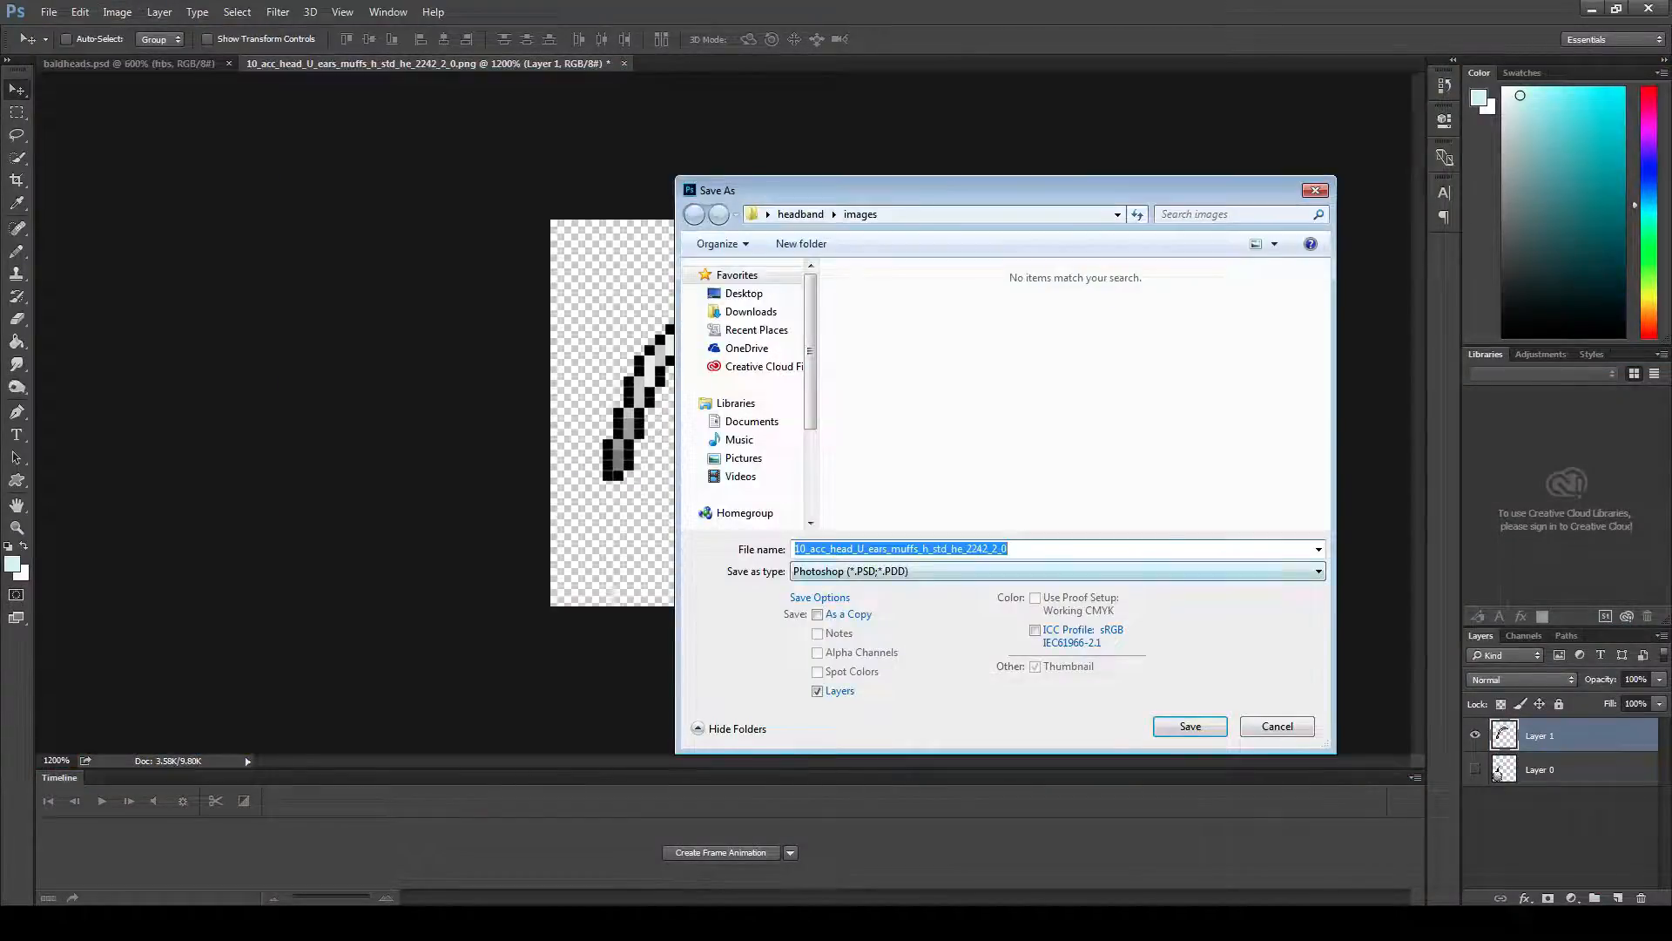
left_click(1056, 570)
left_click(1057, 812)
left_click(1188, 725)
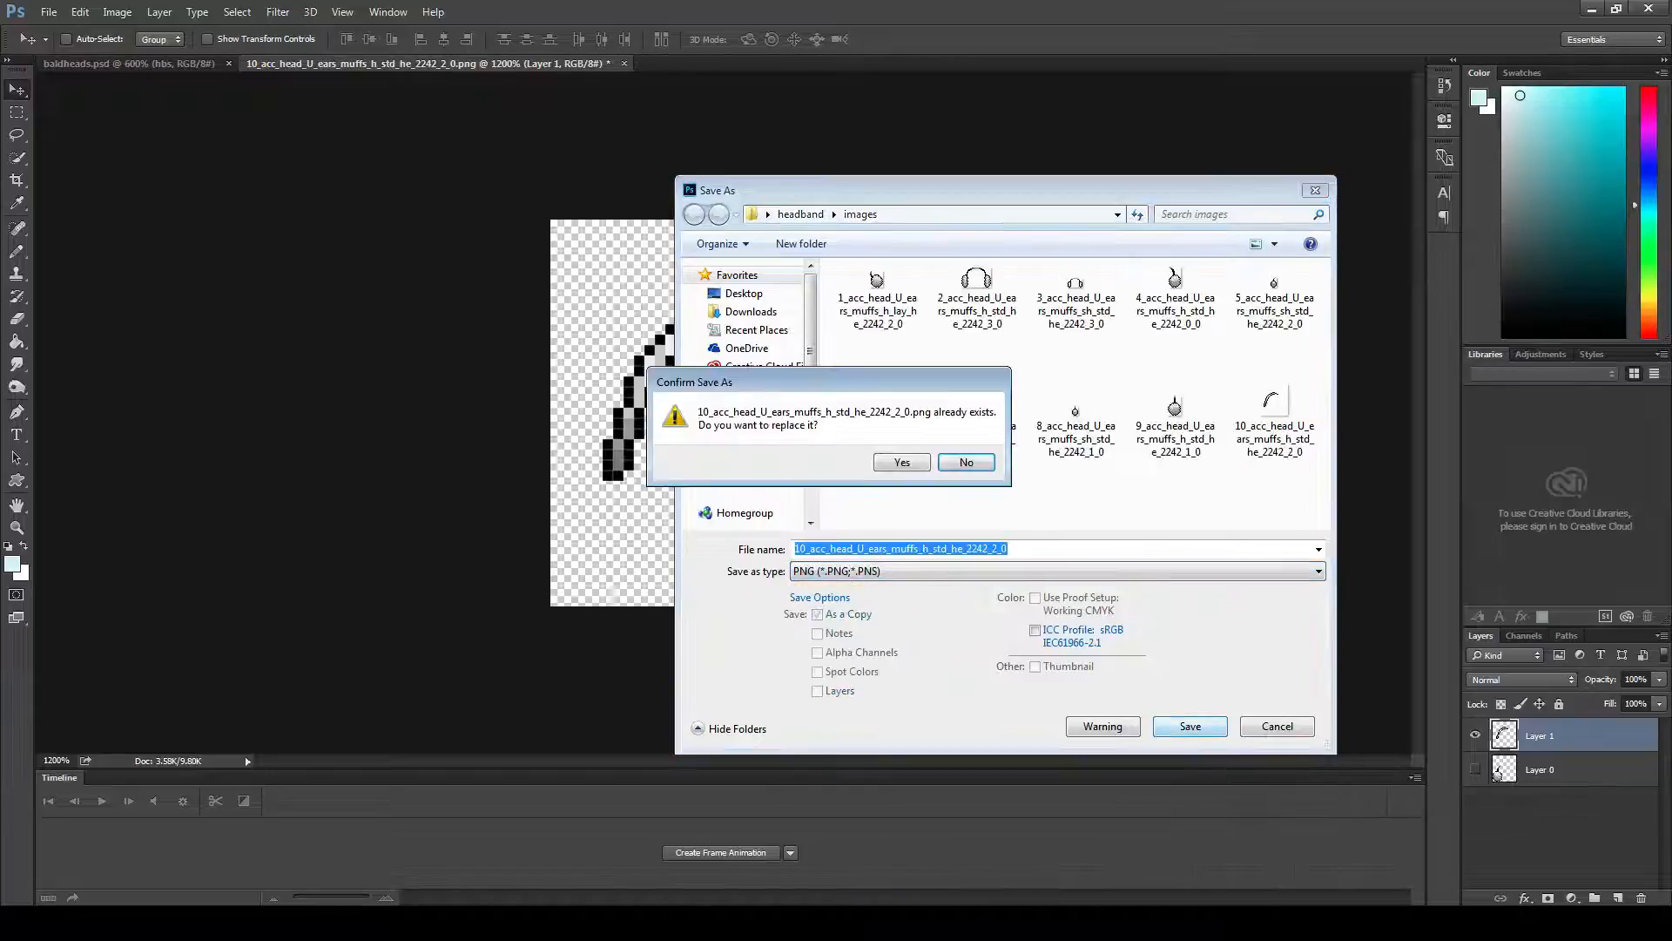
key("y")
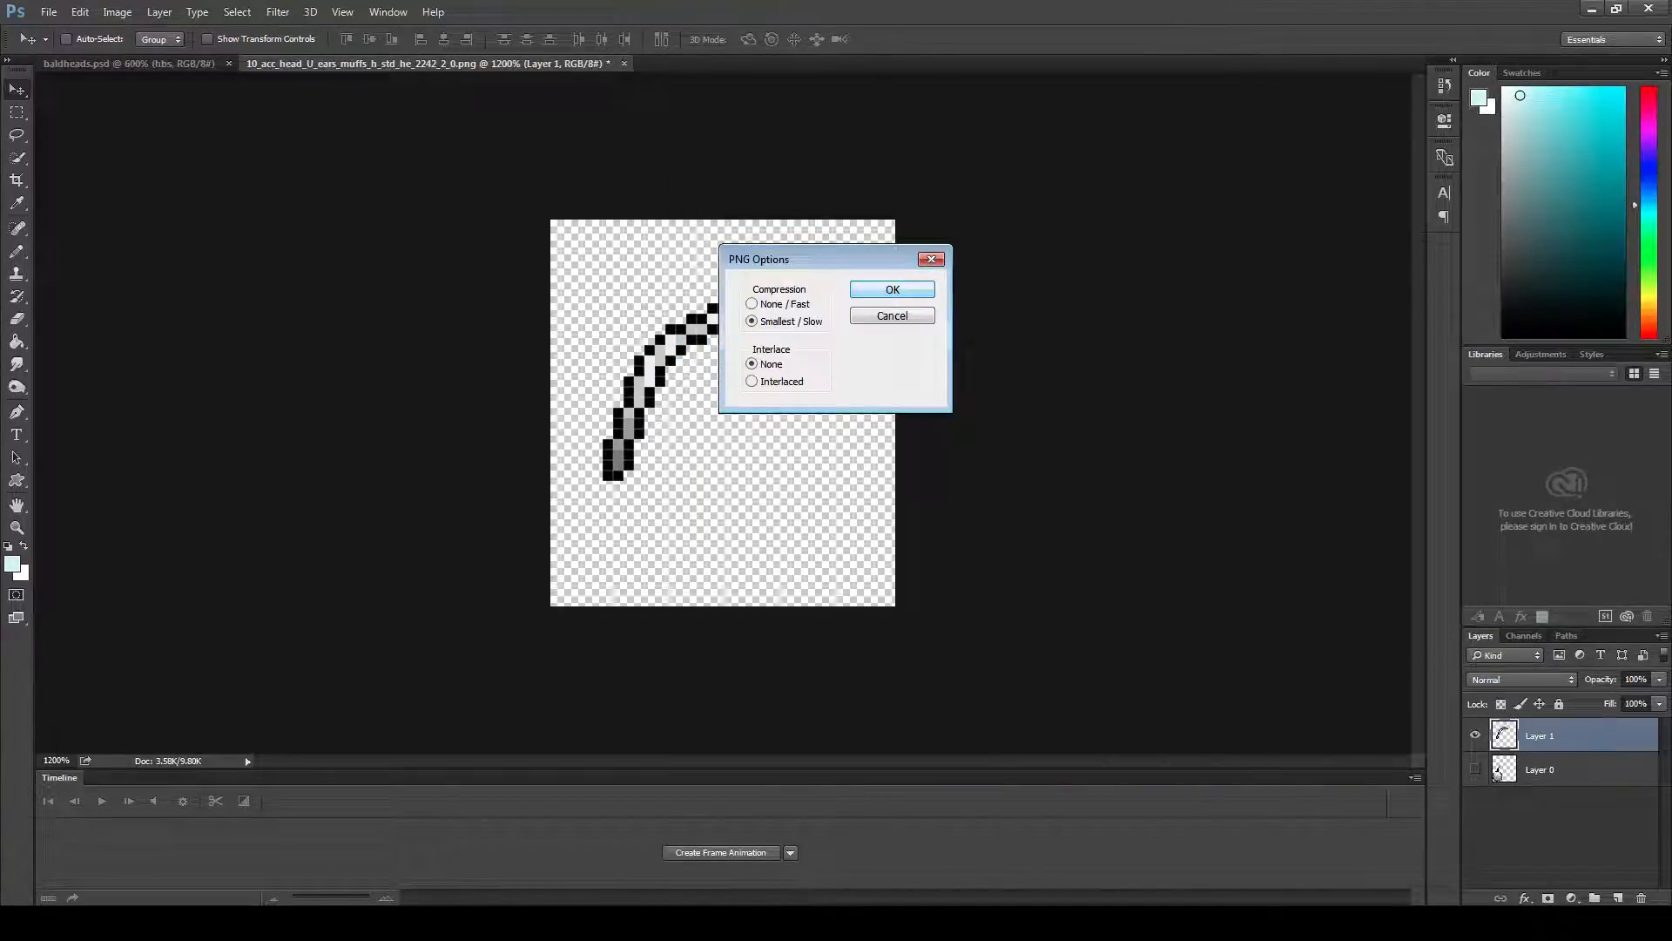
key("Return")
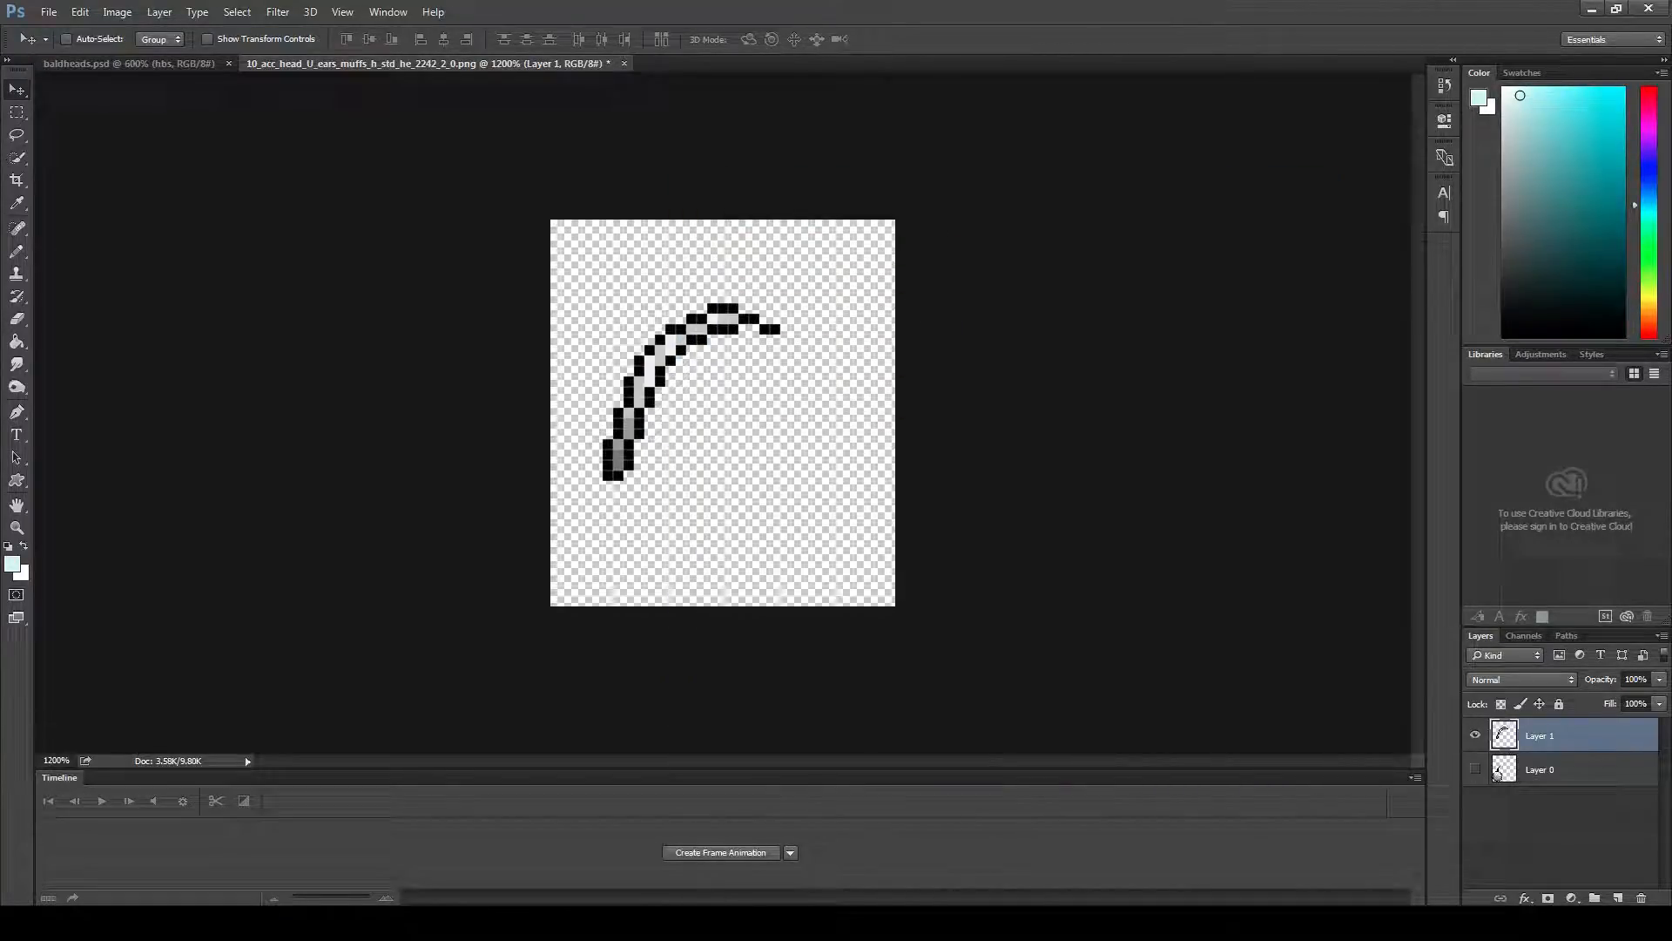
- In JPEXS, replace image 10 with the re-saved 10_acc_head_U_ears_muffs_h_std_he_2242_2_0.png and save the SWF
key("alt+Tab")
right_click(863, 671)
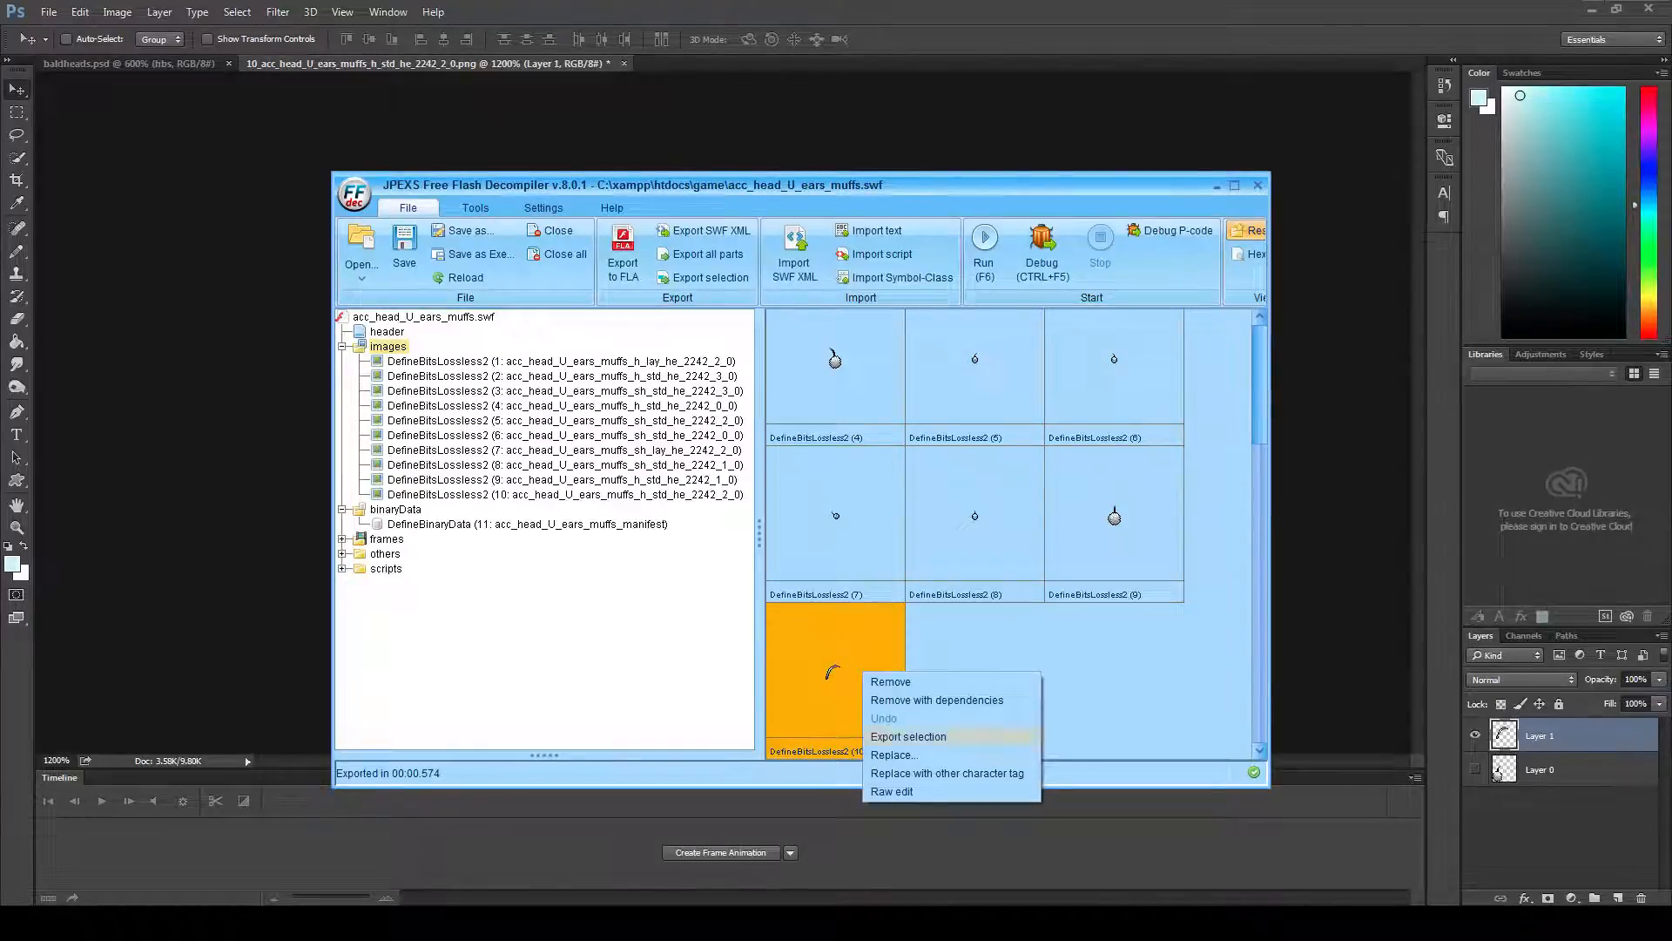
left_click(895, 754)
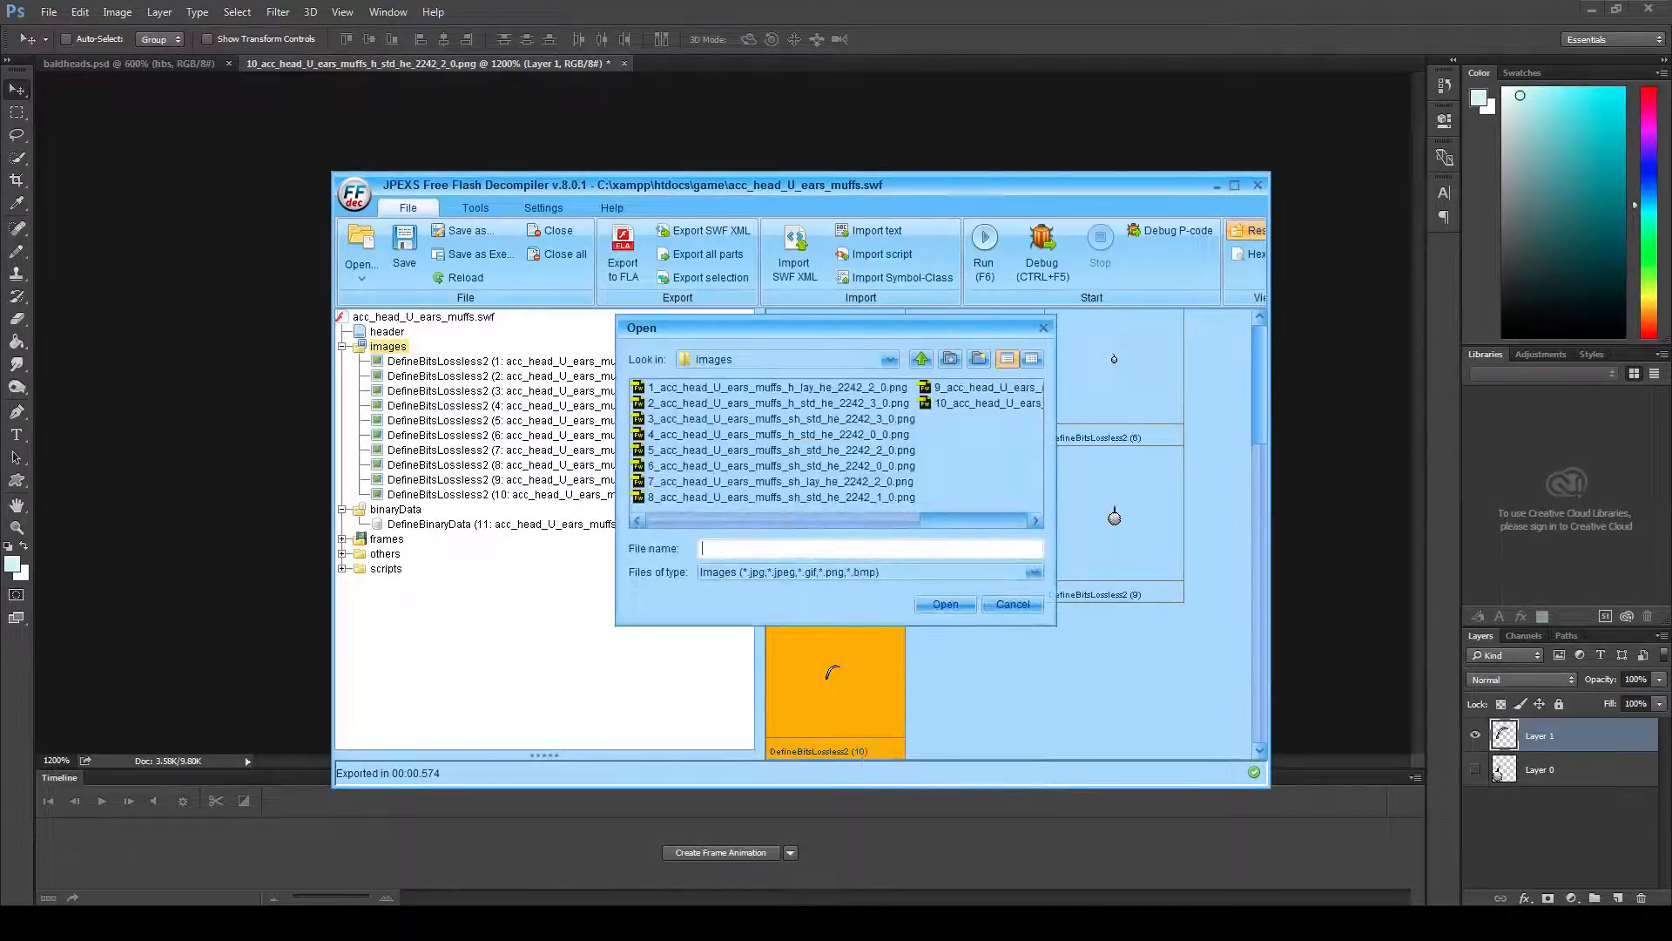
double_click(984, 402)
left_click(404, 246)
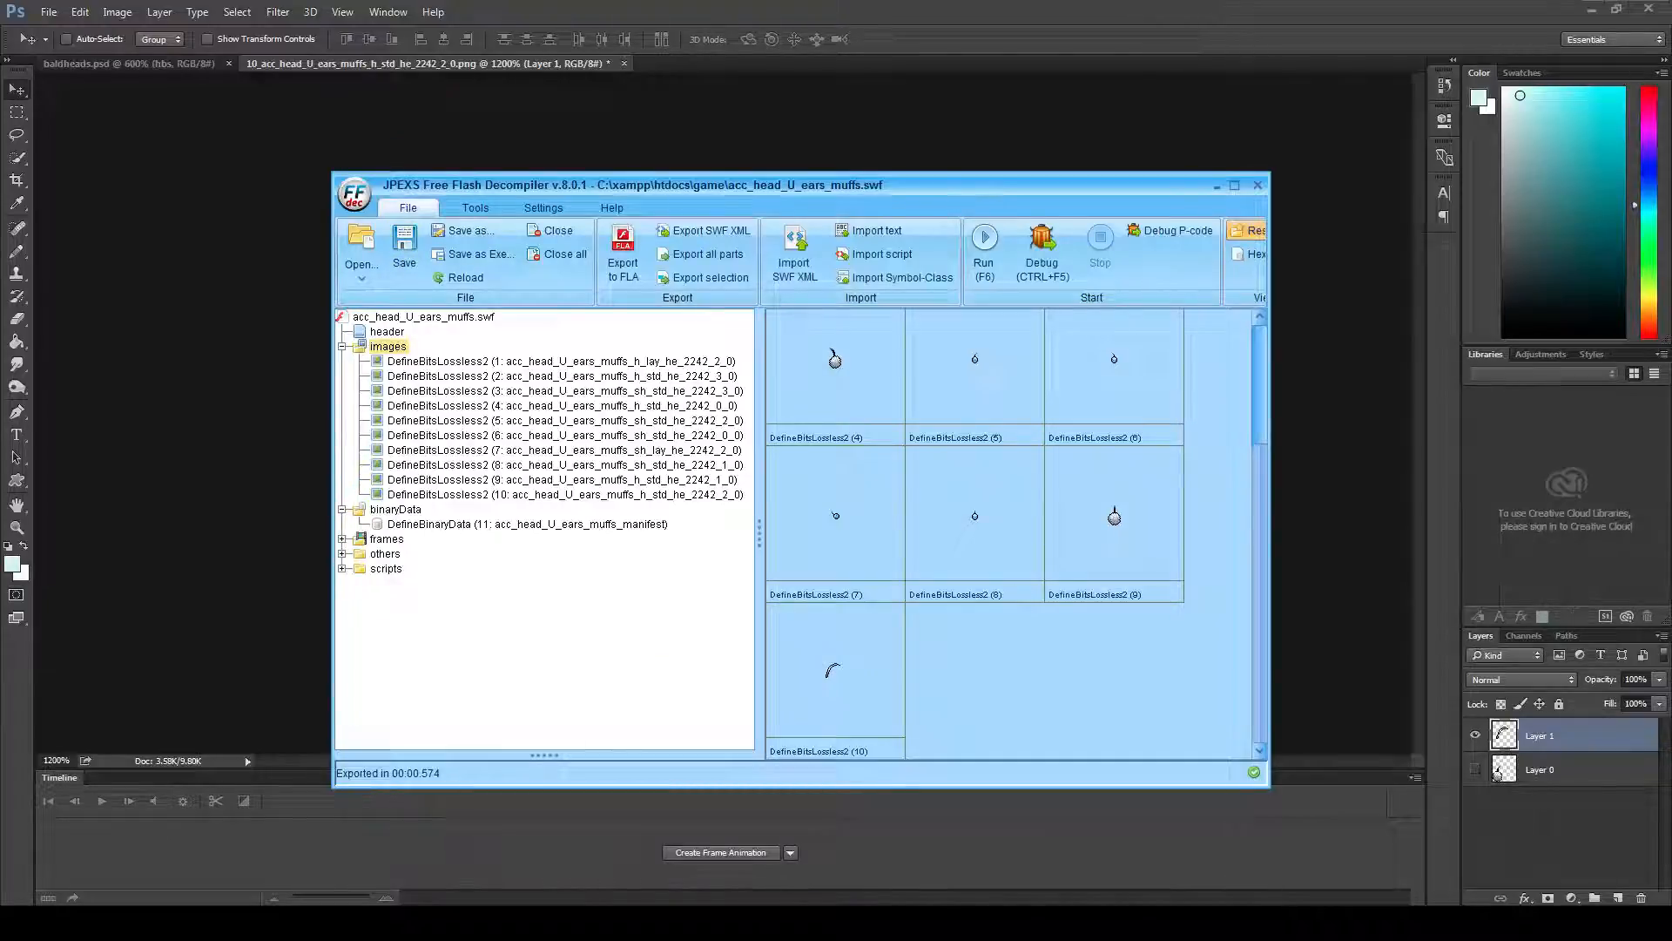
- Switch to the browser, relaunch the HABCLOUD client in a fresh tab and open the clothing editor with the updated headband
left_click(918, 116)
key("alt+Tab")
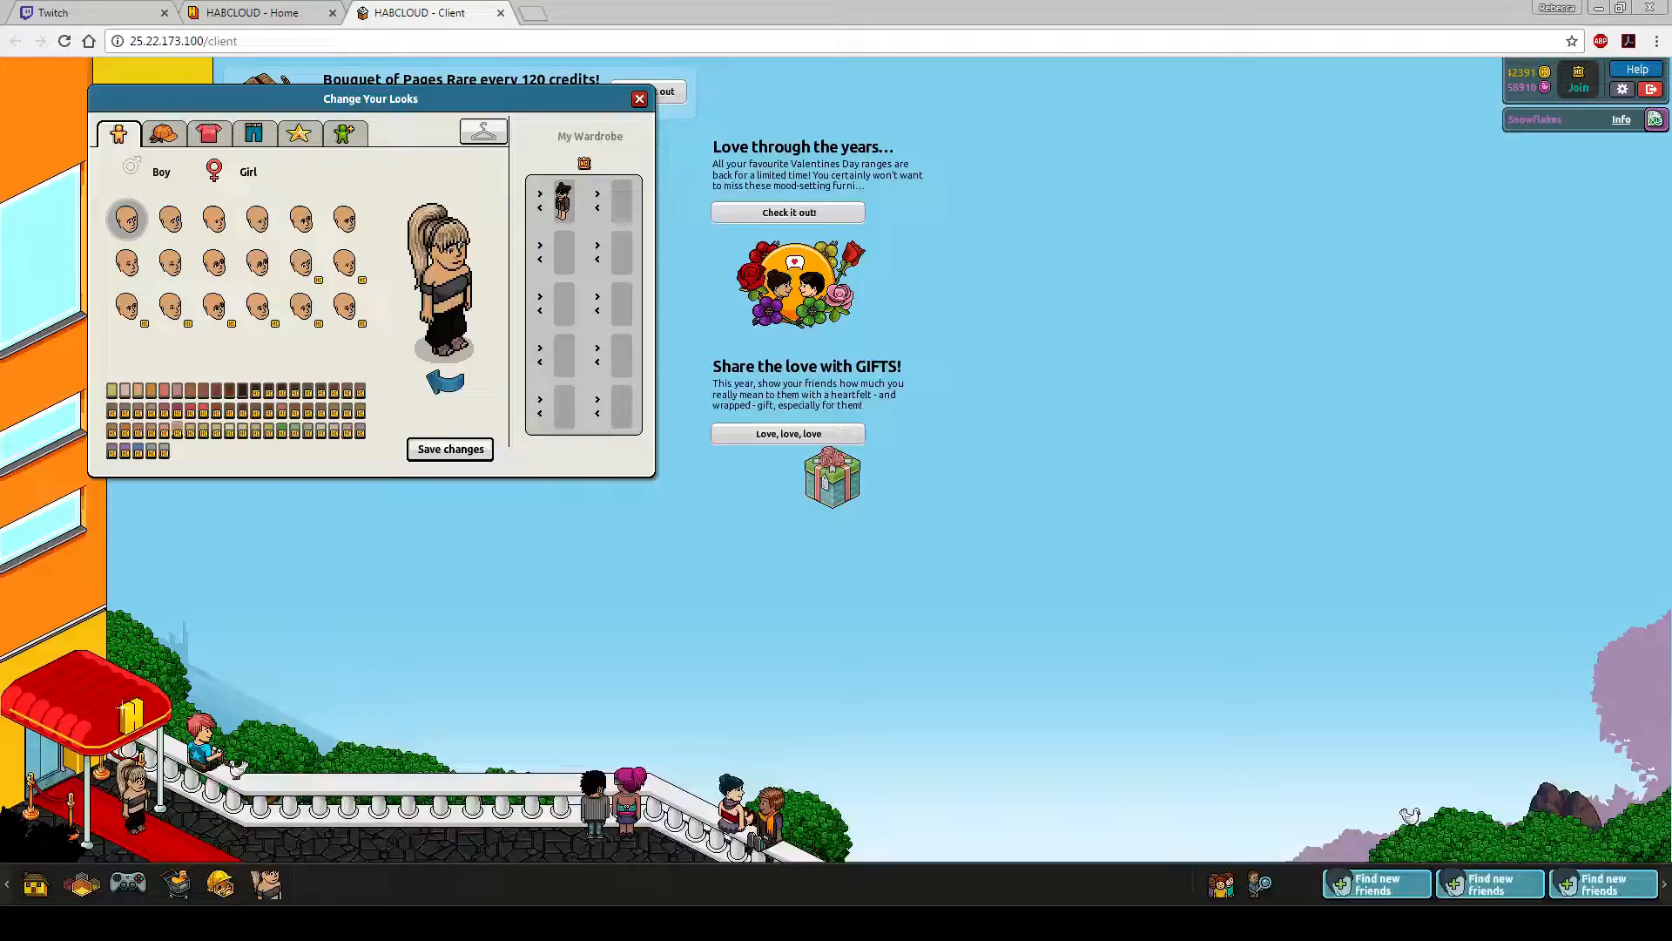
left_click(501, 13)
right_click(934, 144)
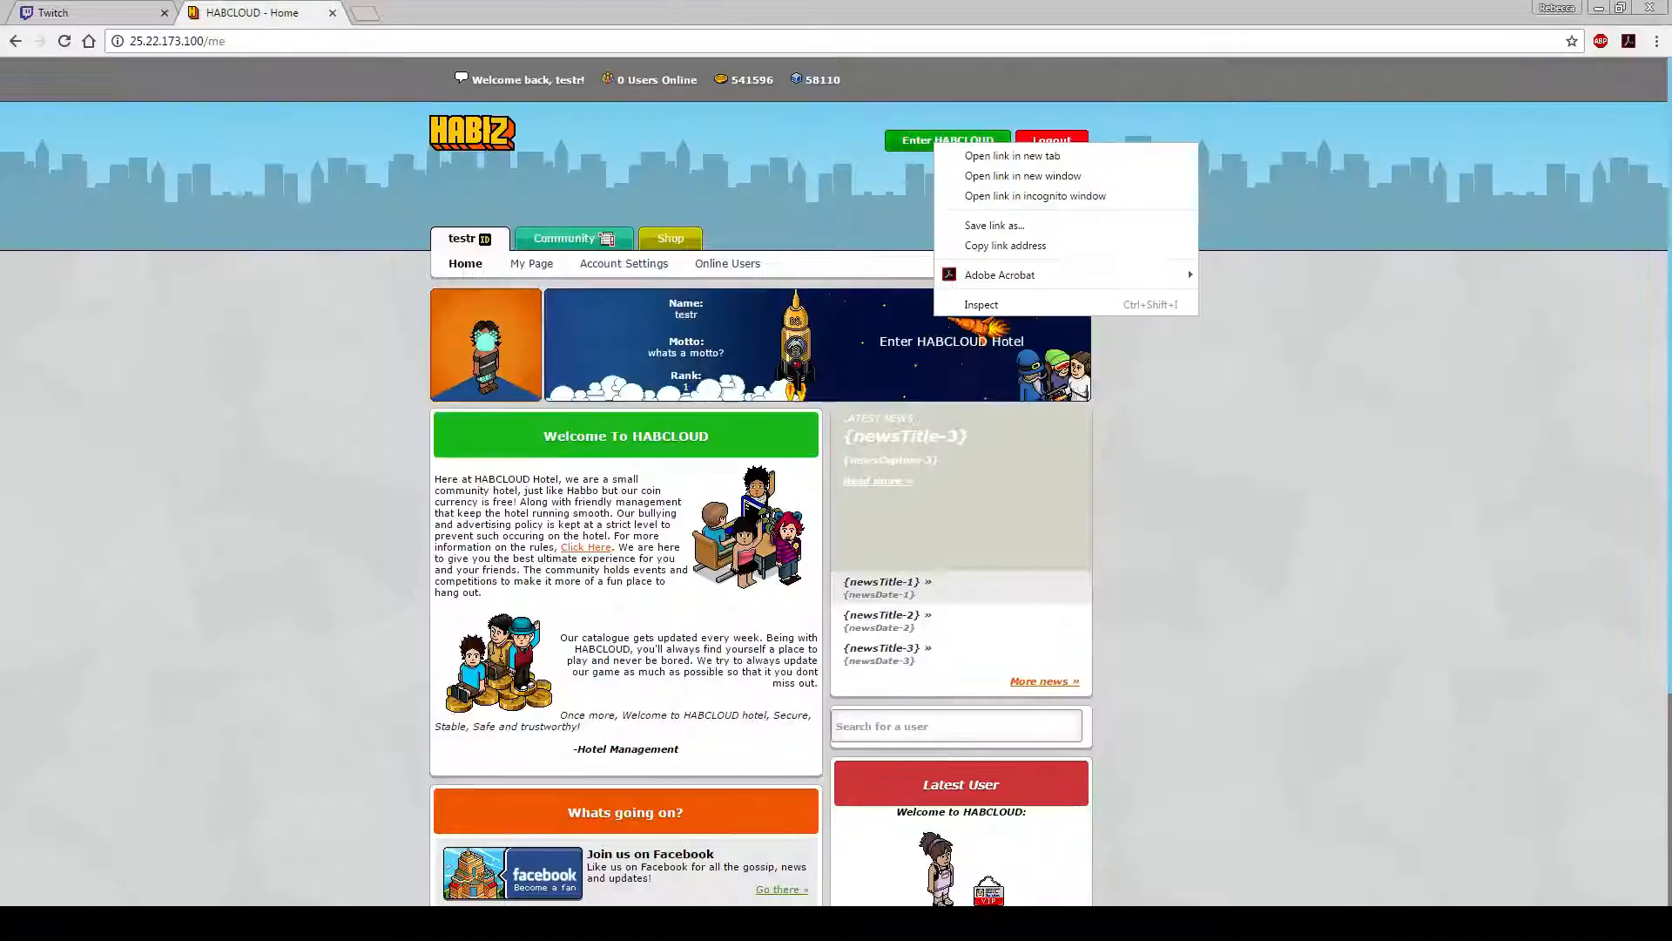
left_click(1012, 155)
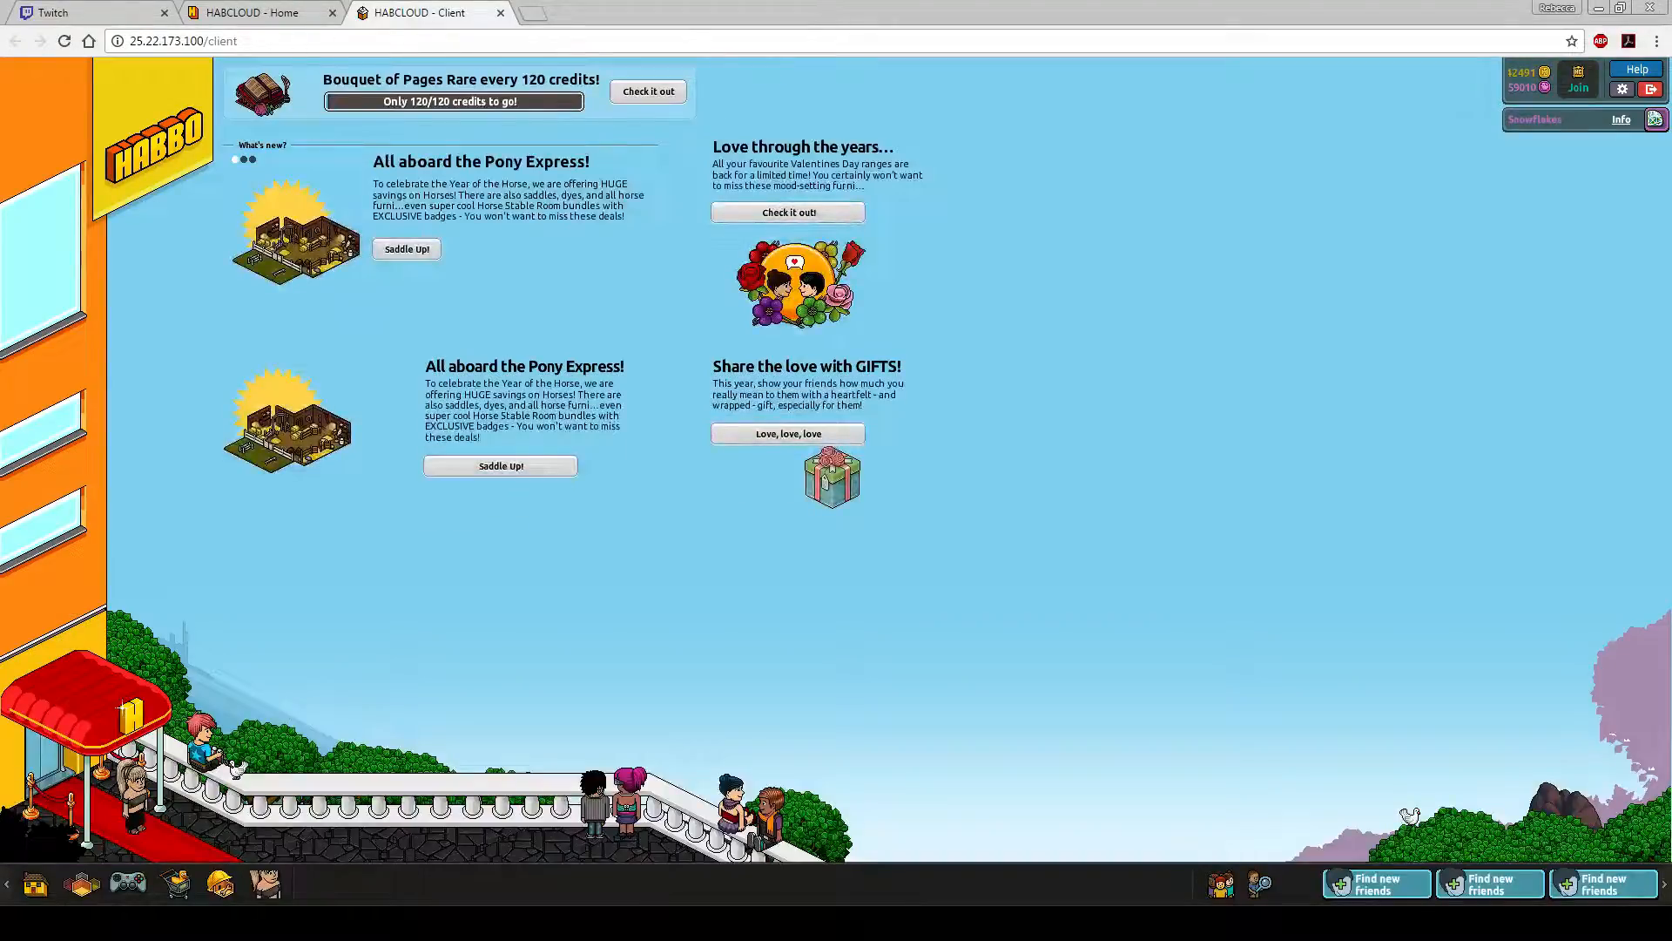
left_click(266, 884)
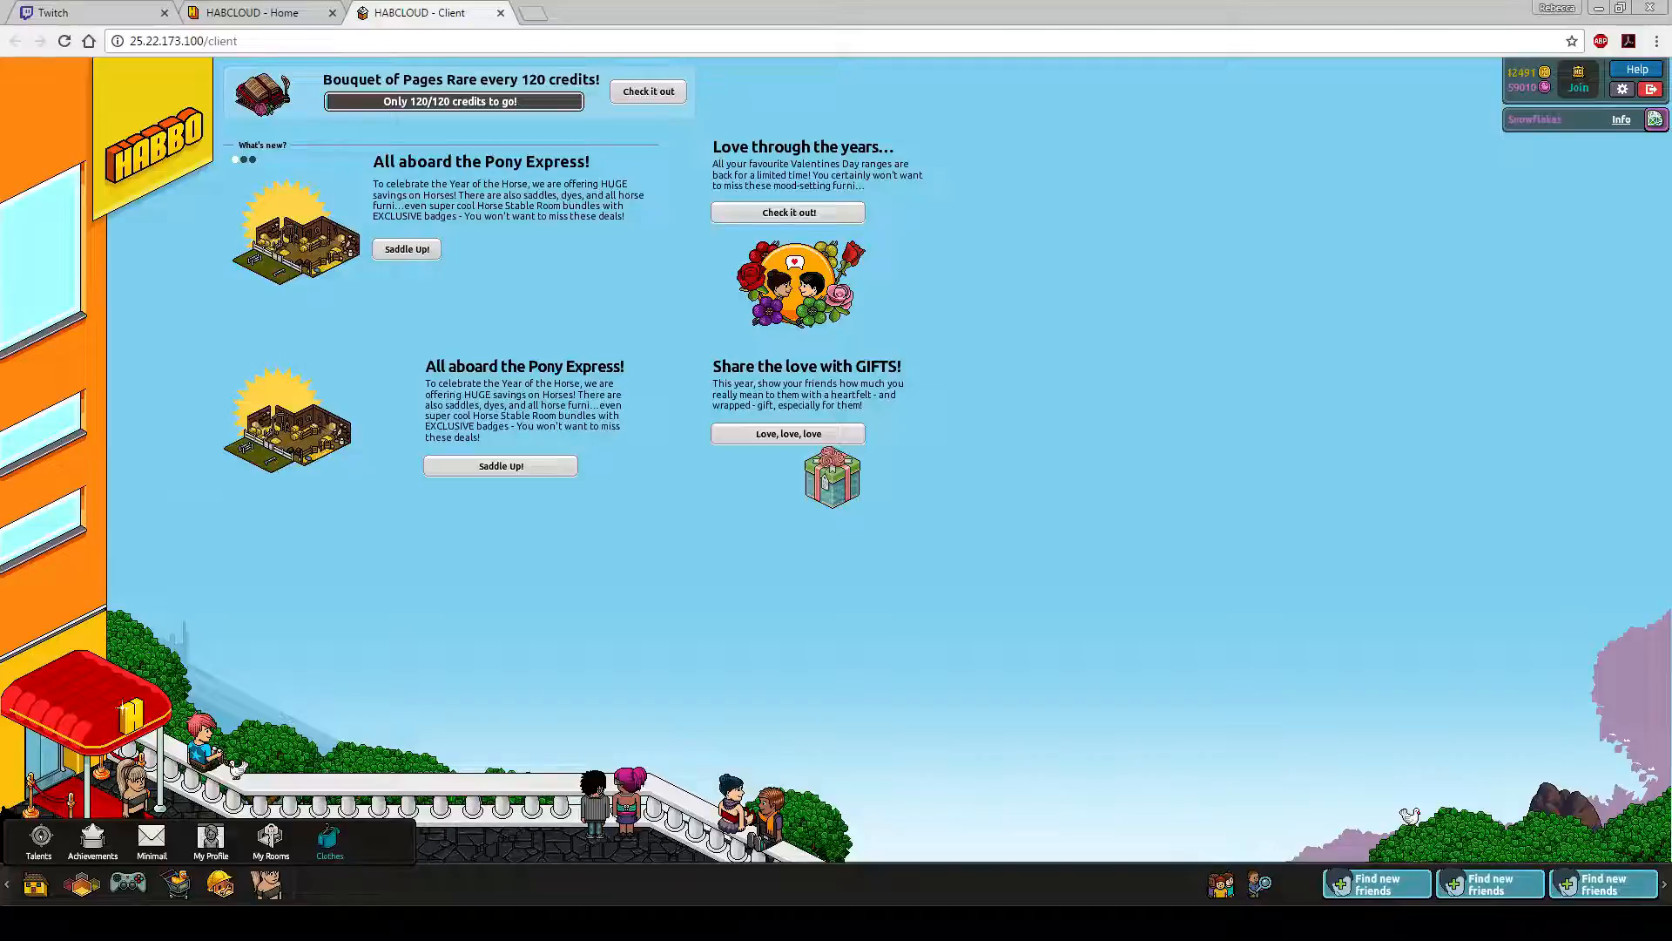
left_click(330, 838)
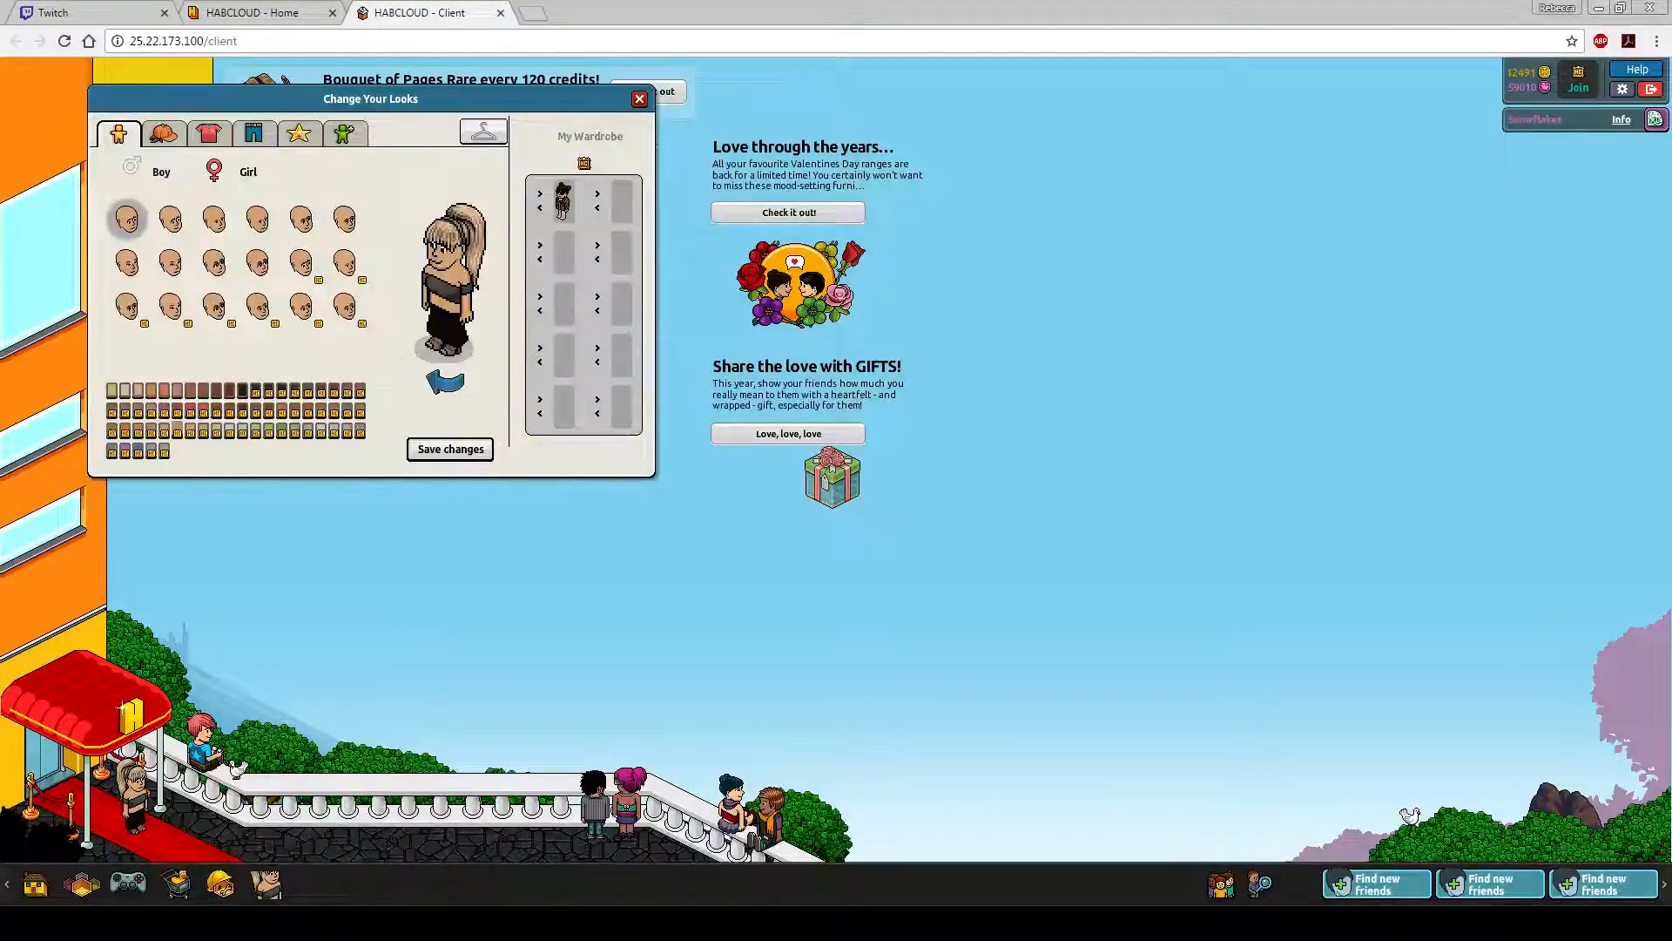
- Recolour the headband yellow in the head accessories and save the avatar's look
left_click(163, 133)
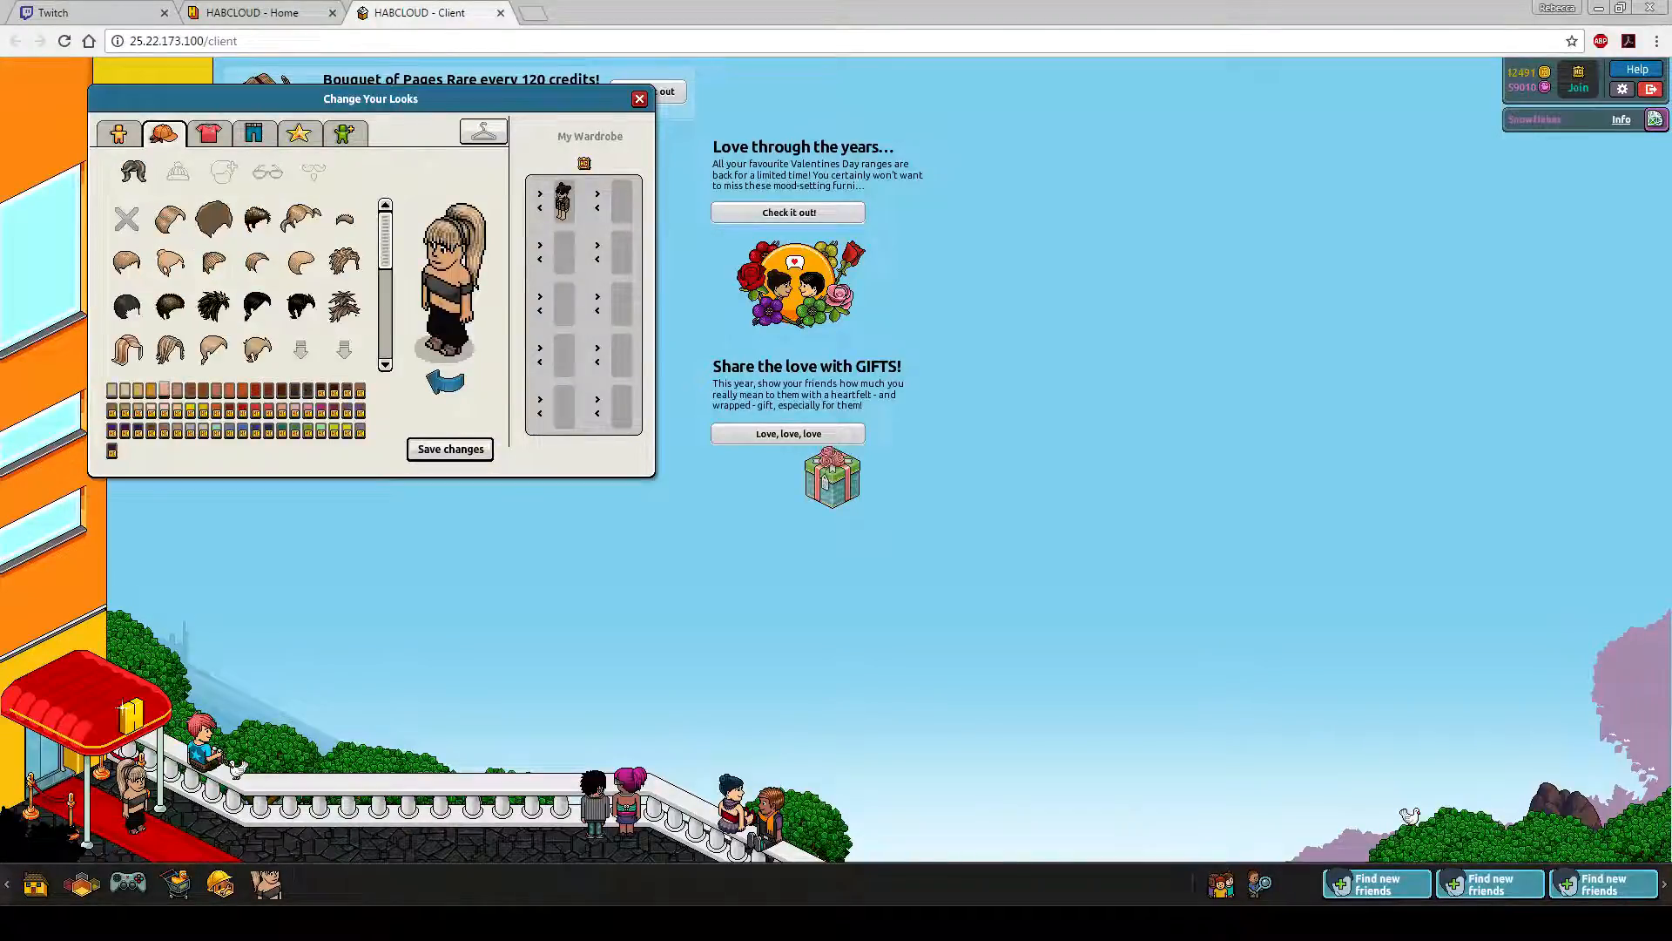
left_click(223, 171)
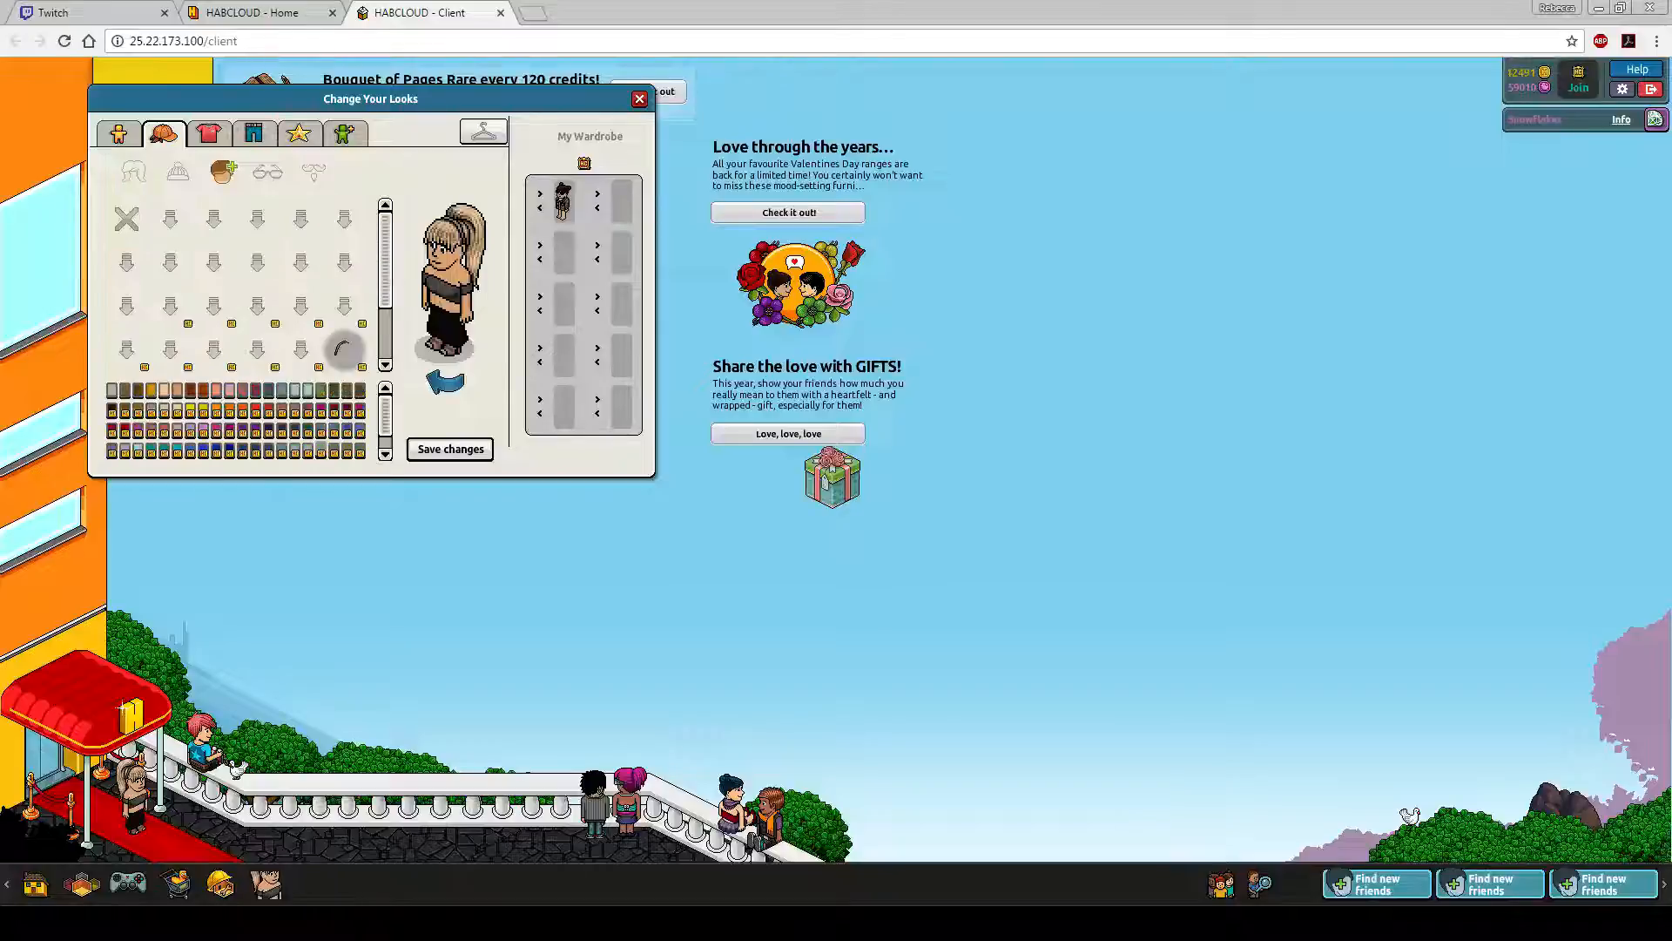
left_click(255, 429)
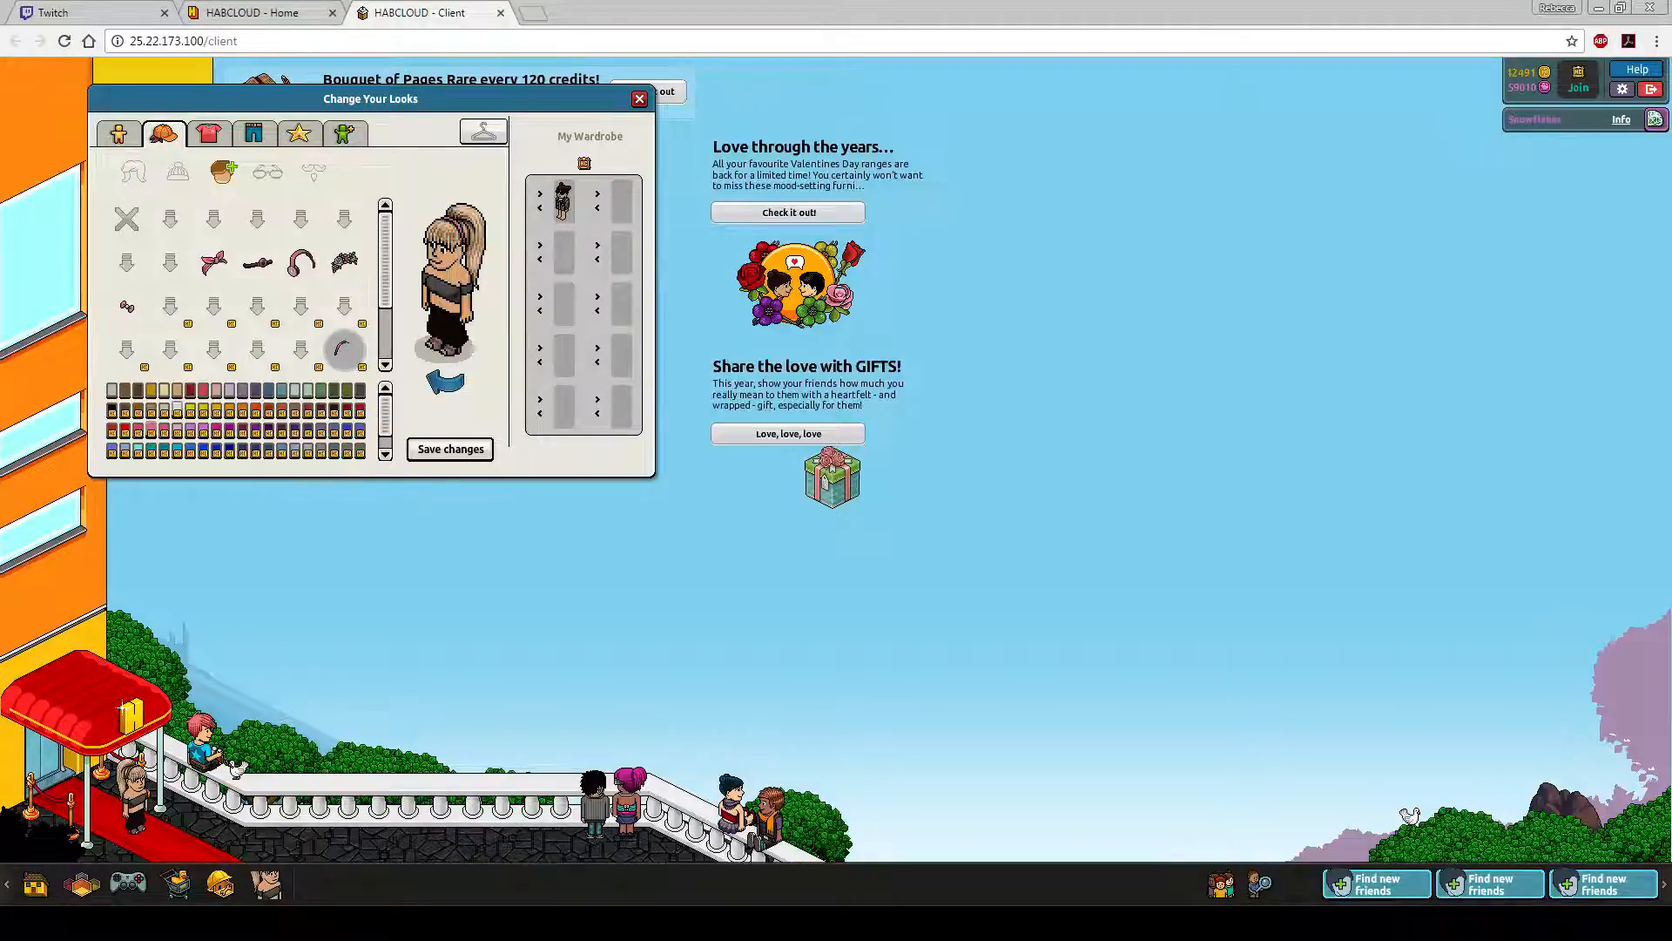
left_click(190, 409)
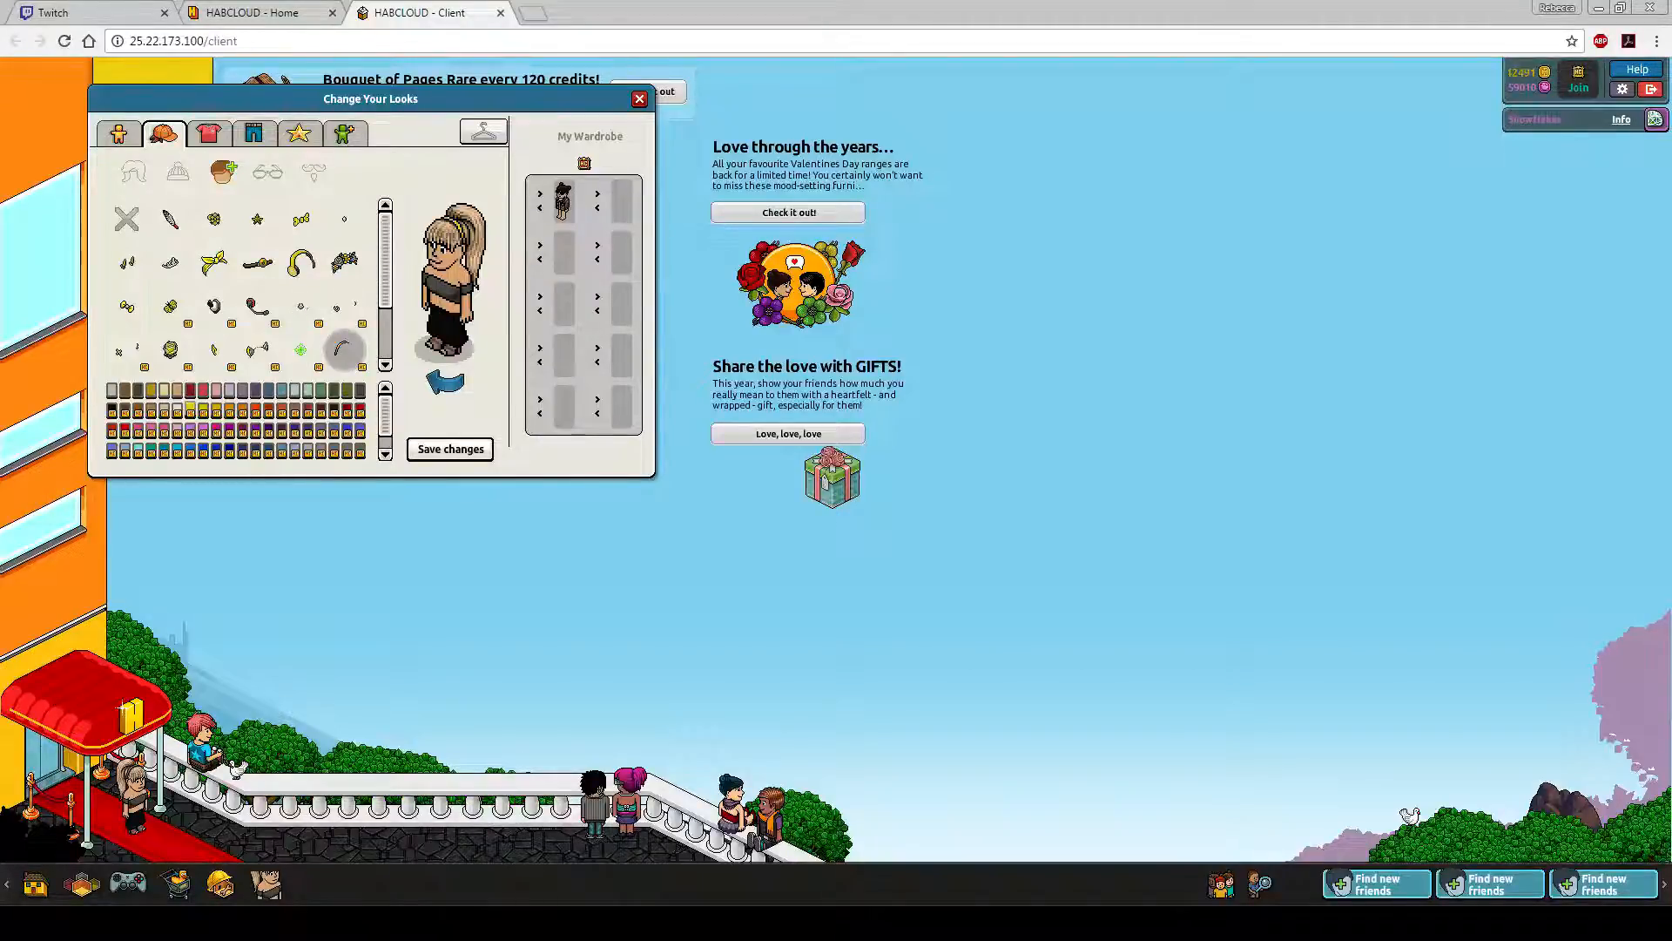
left_click(449, 449)
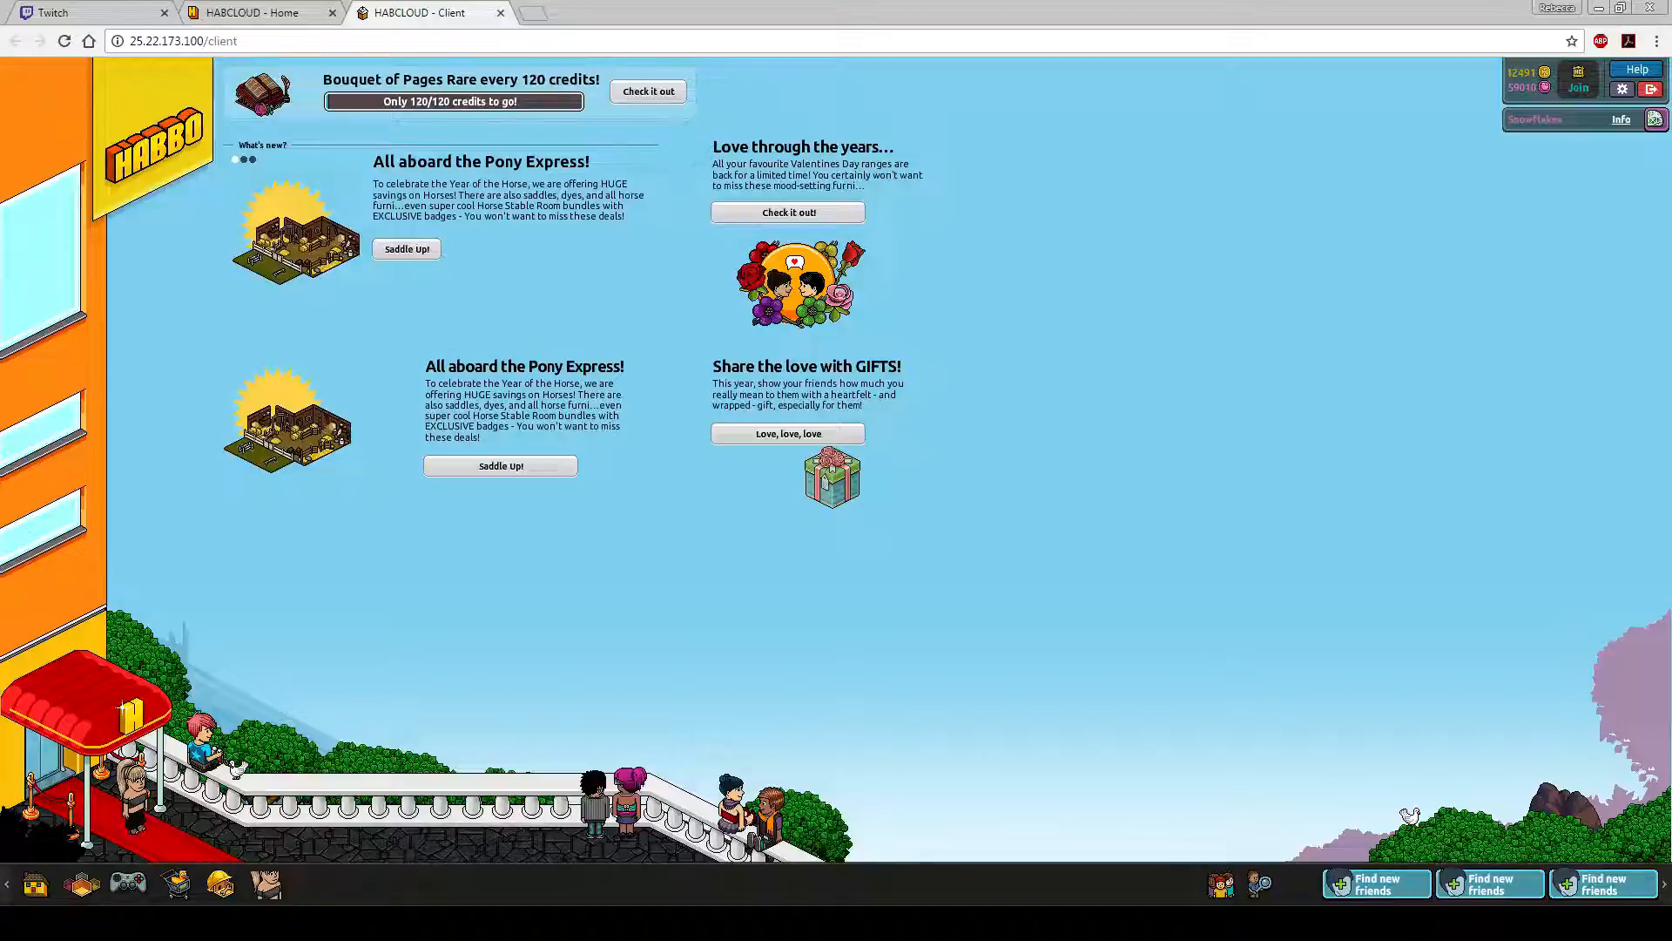
- Reopen the clothing editor, recolour the headband purple in the head accessories and save the look
left_click(267, 884)
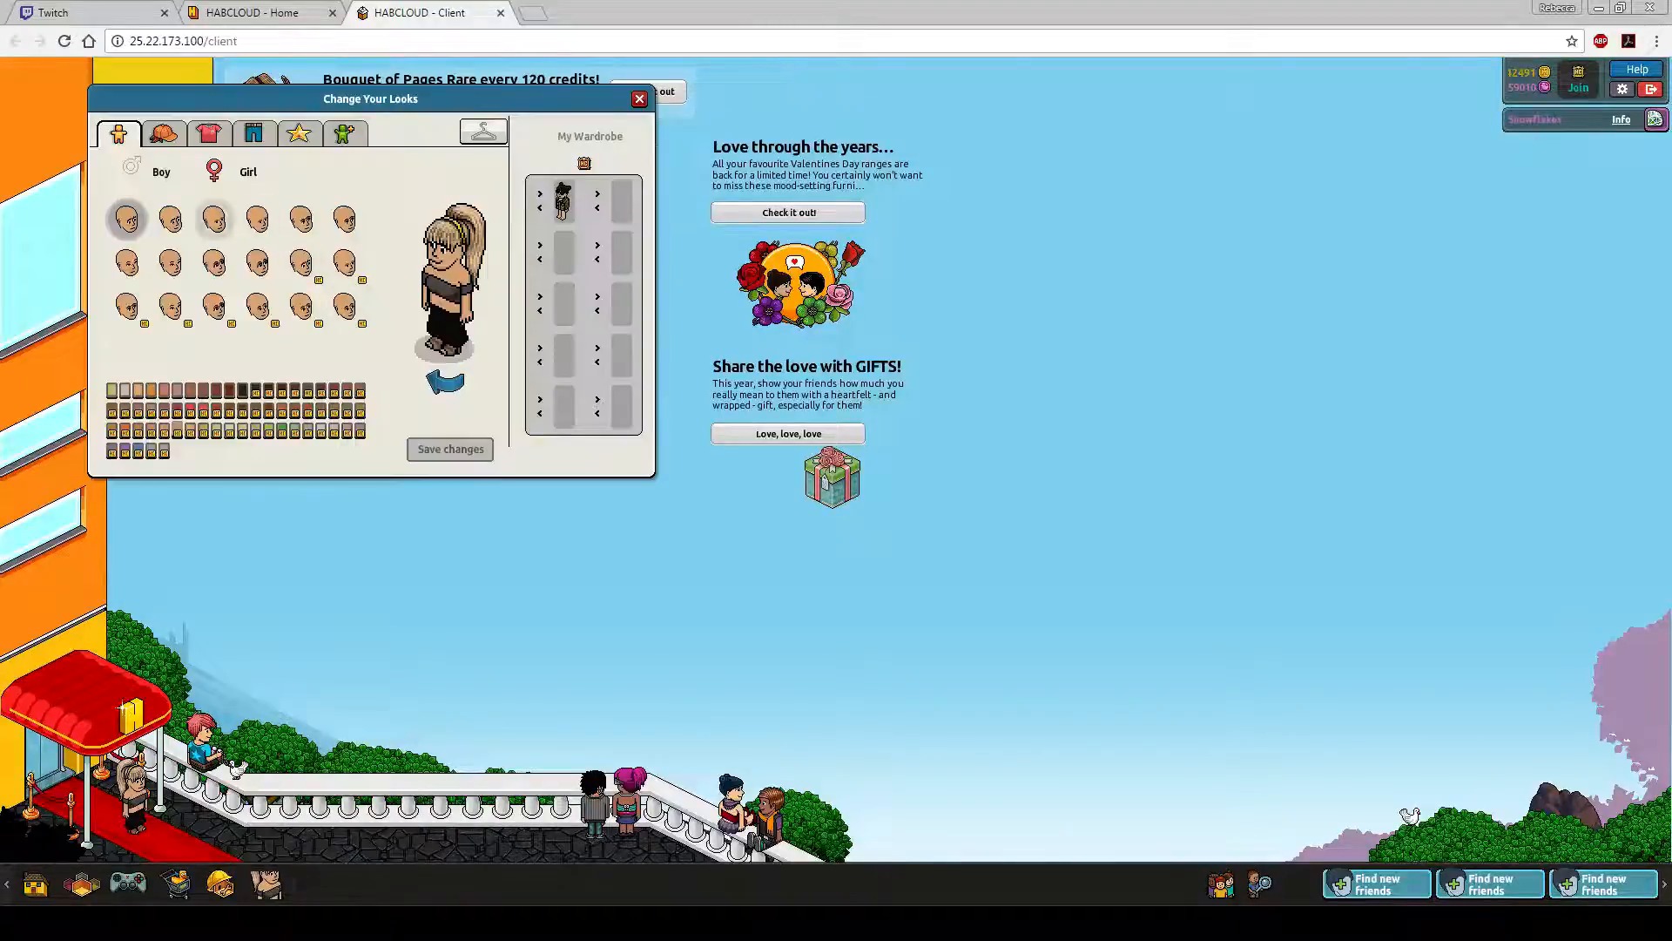
left_click(164, 133)
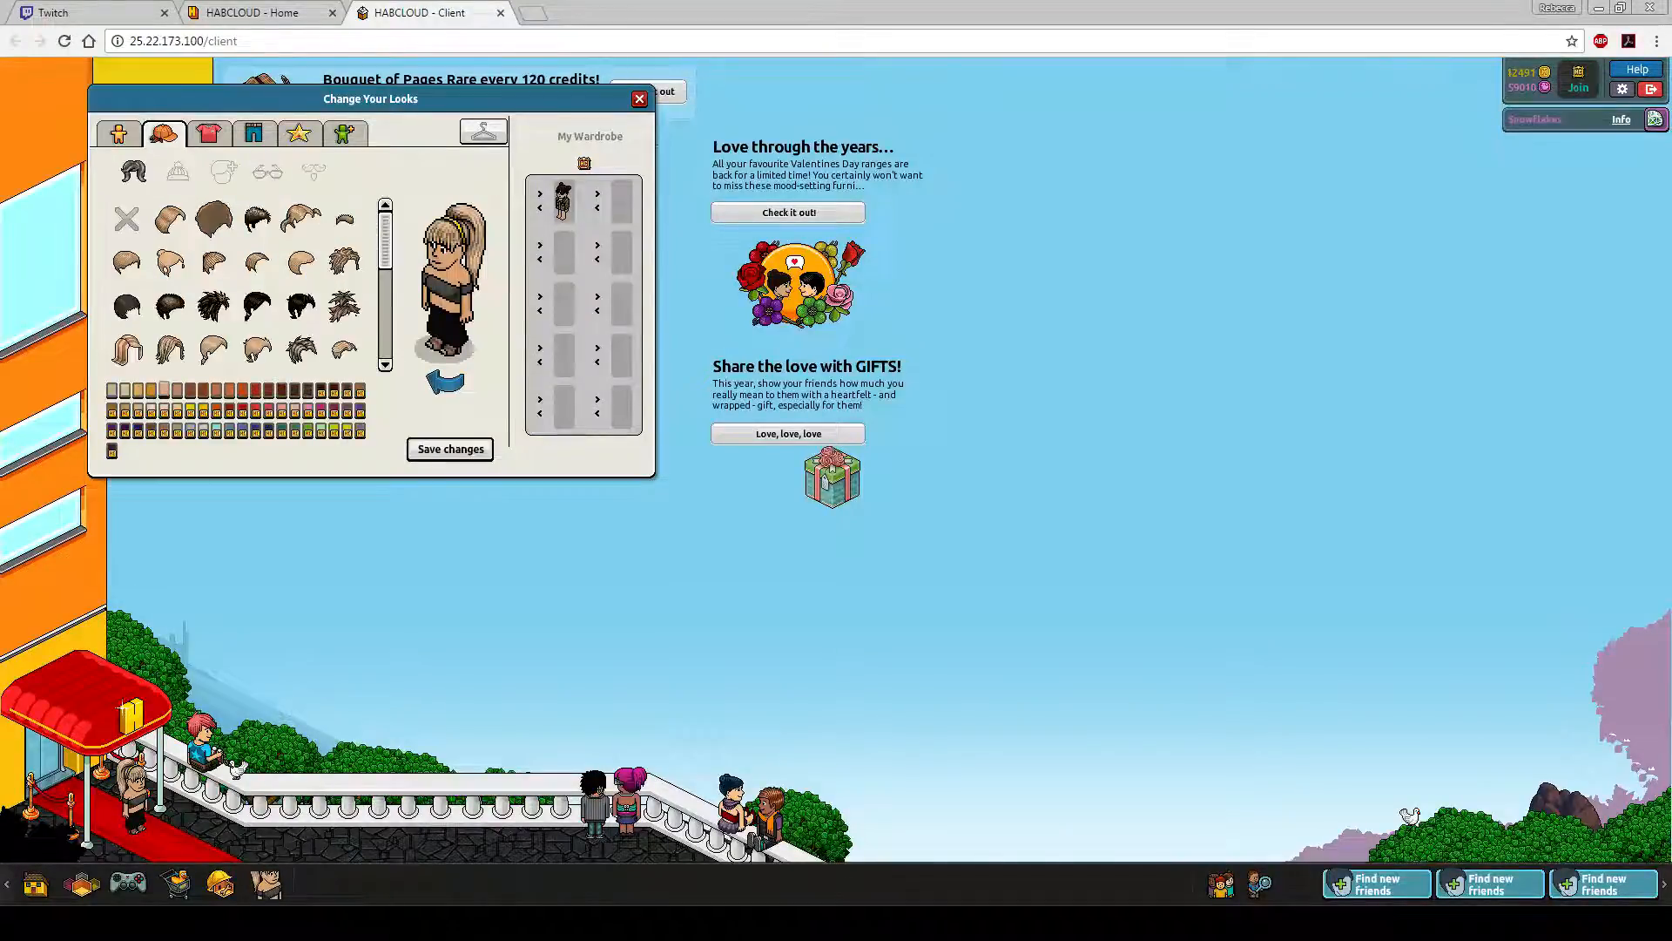
left_click(222, 172)
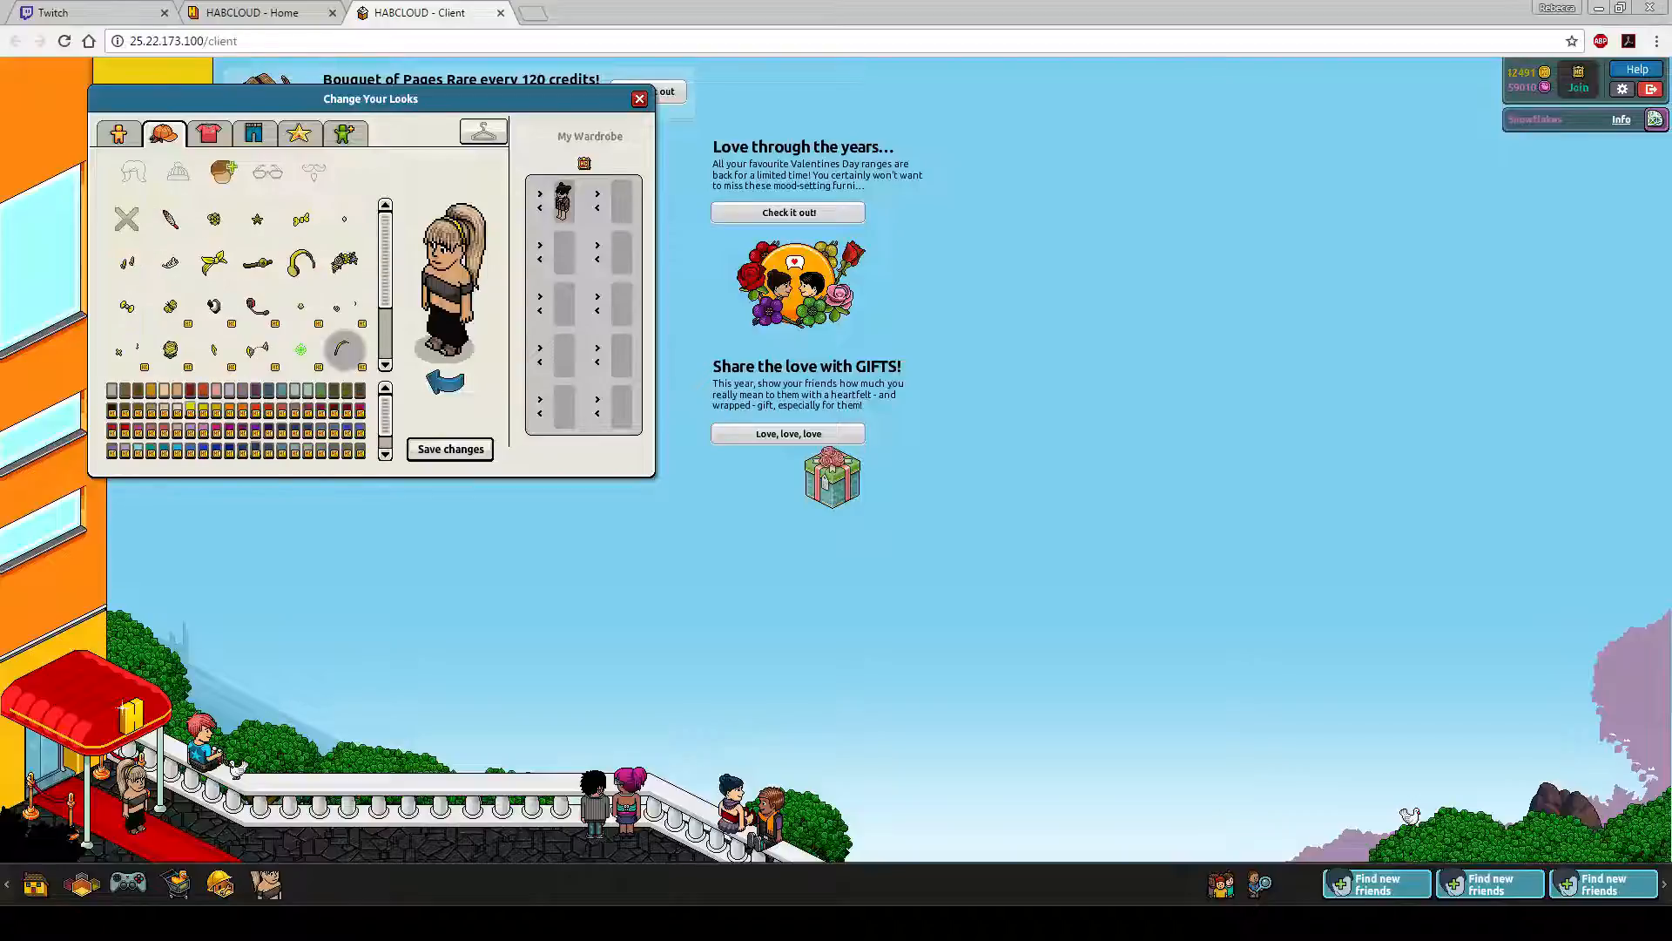
left_click(255, 430)
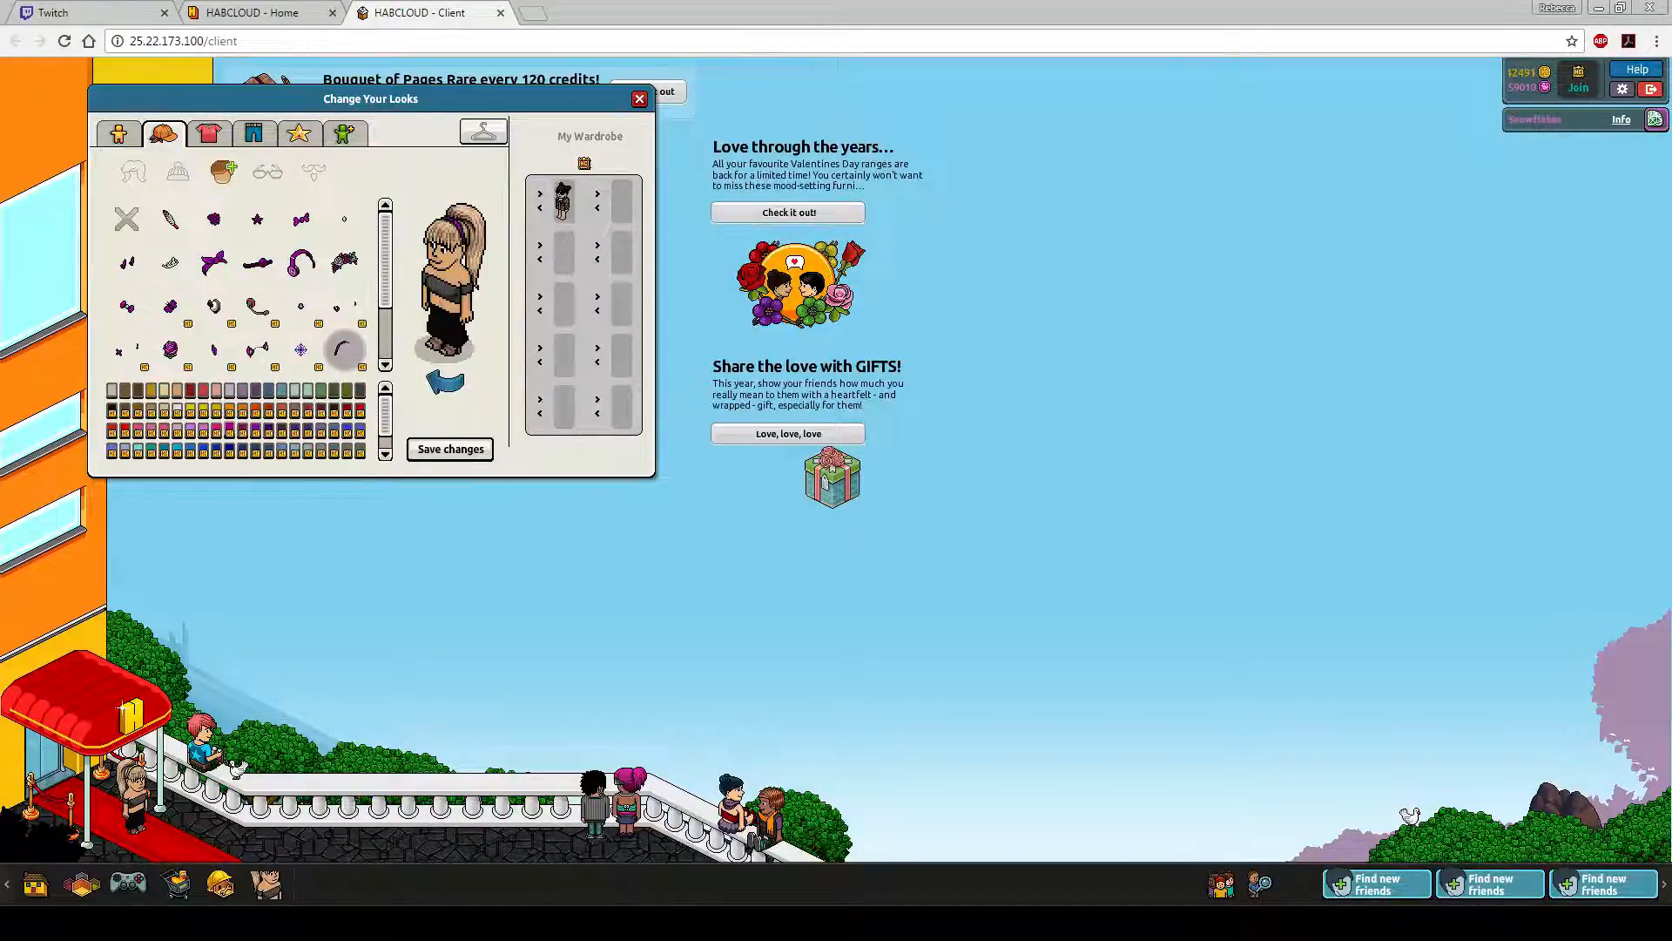
left_click(450, 448)
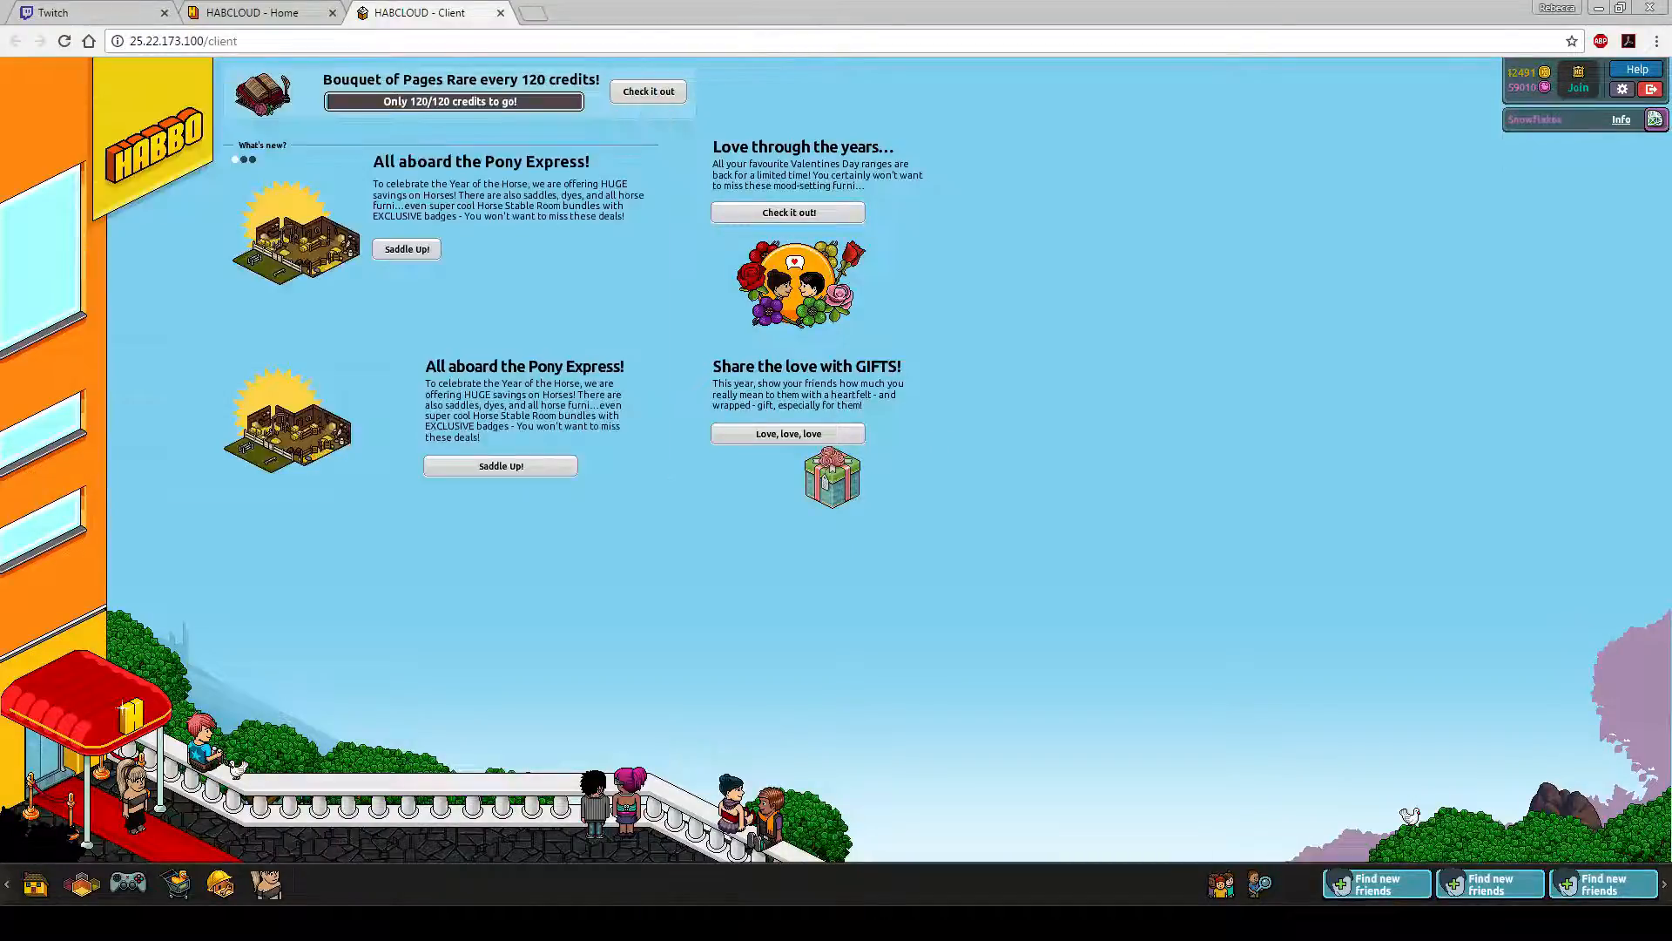
- Switch to JPEXS and review the remaining earmuff images in the SWF
key("alt+Tab")
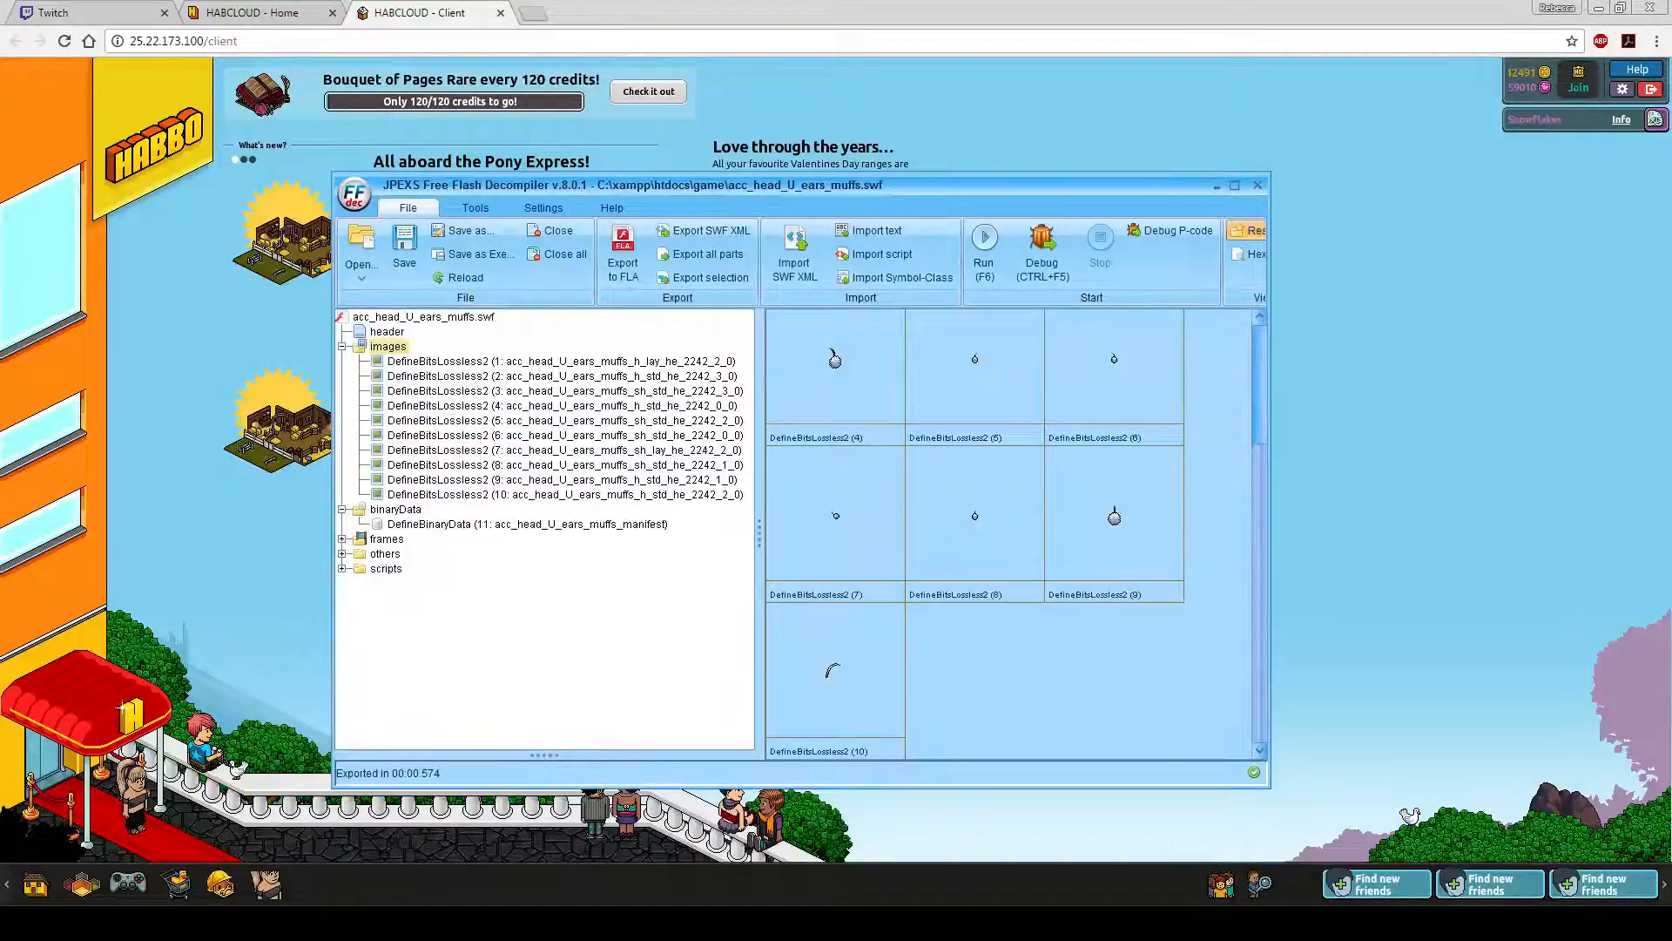
left_click_drag(1260, 592, 1260, 475)
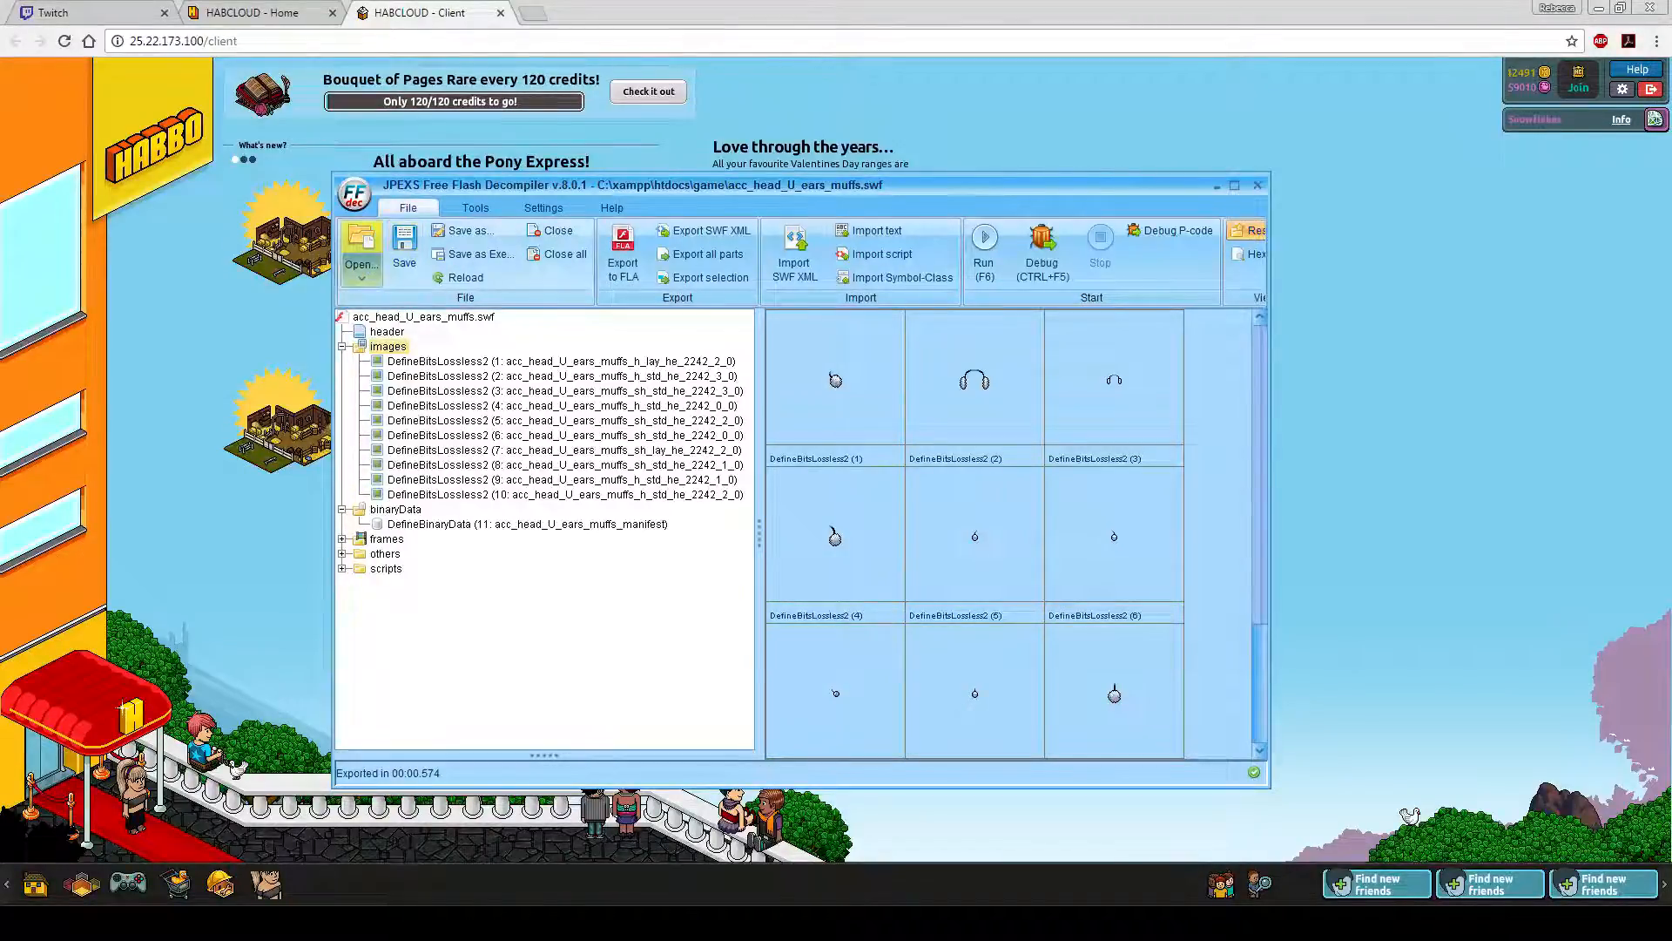
left_click(360, 251)
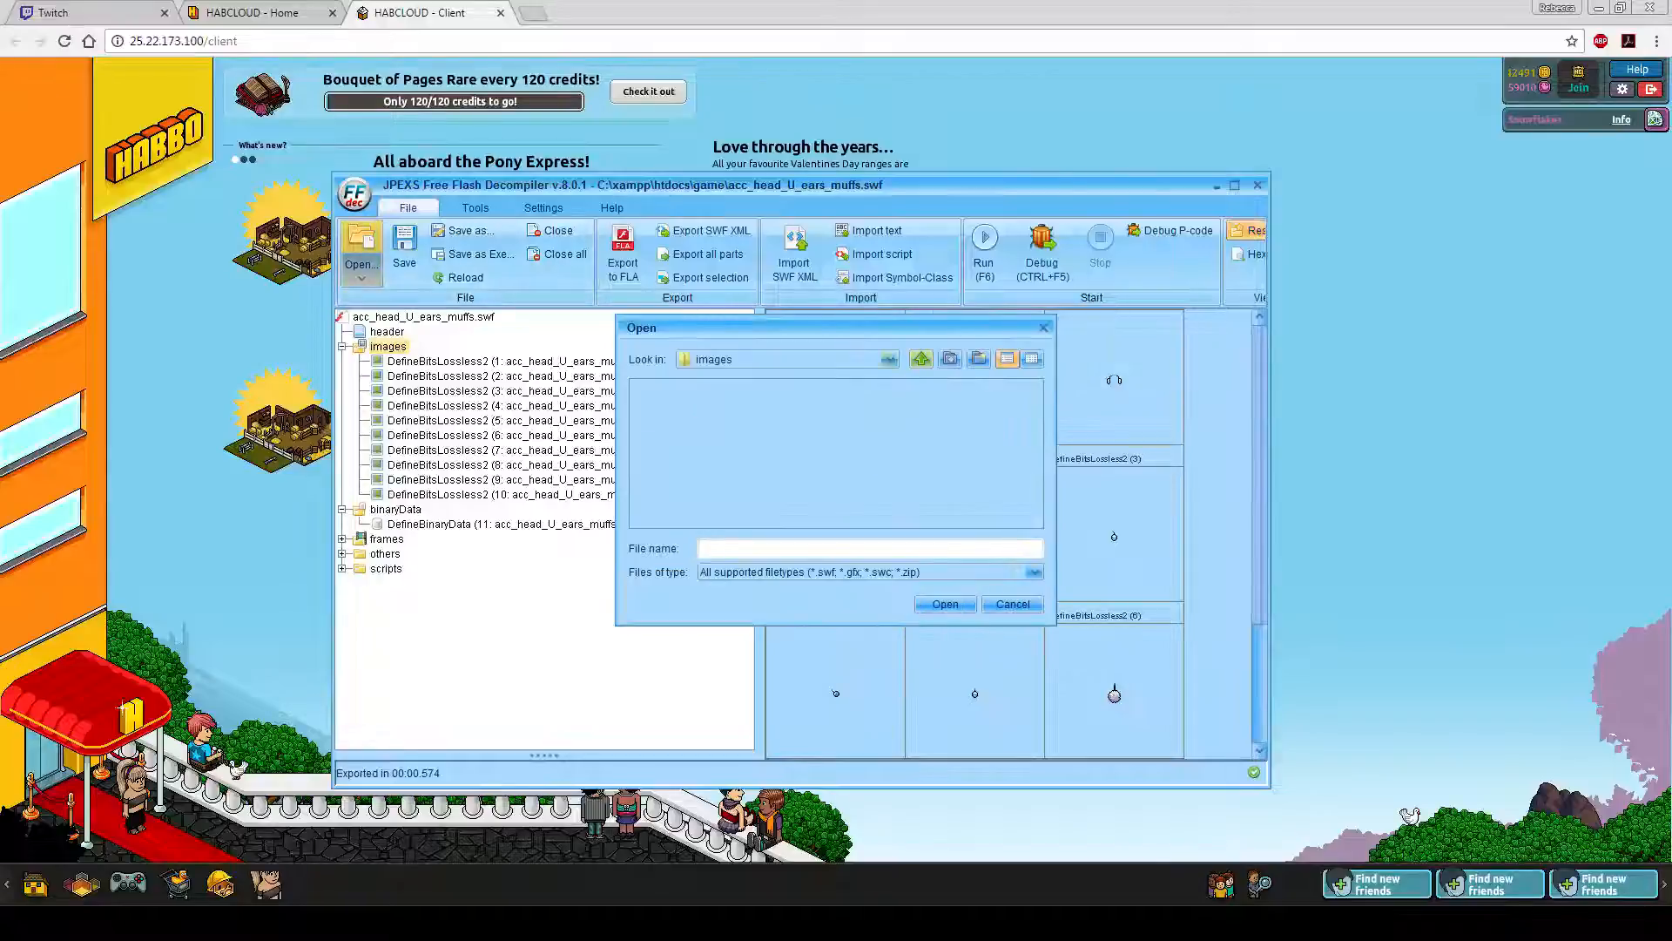
left_click(921, 359)
left_click(921, 359)
left_click(921, 359)
left_click(921, 358)
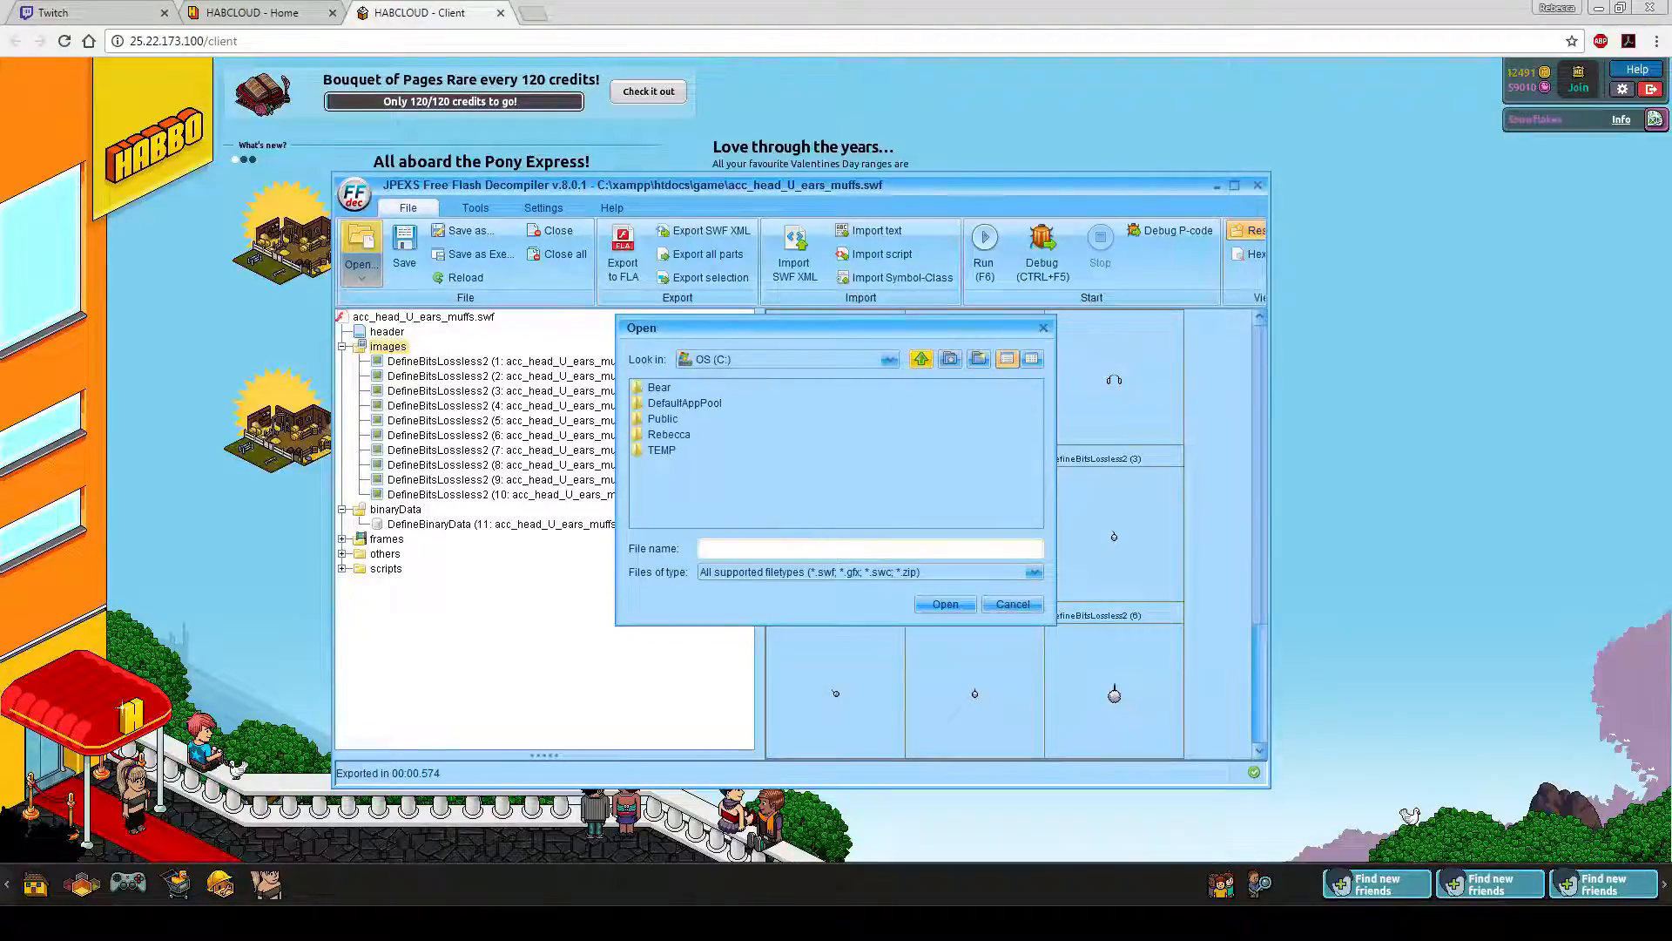
left_click(920, 359)
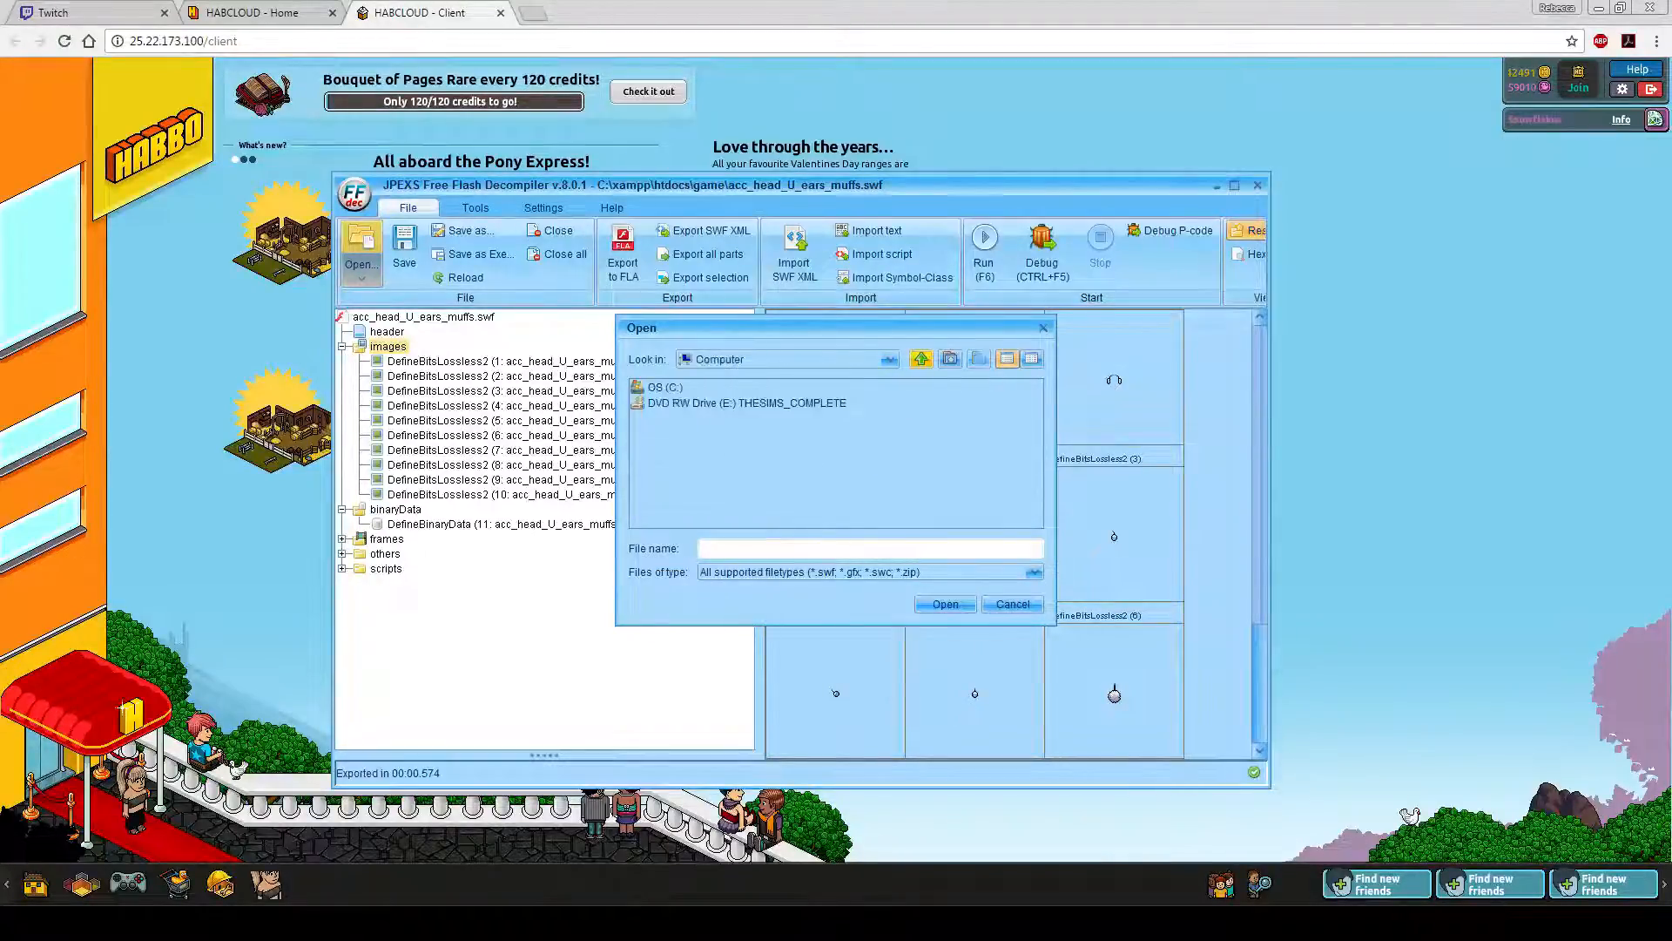
left_click(921, 359)
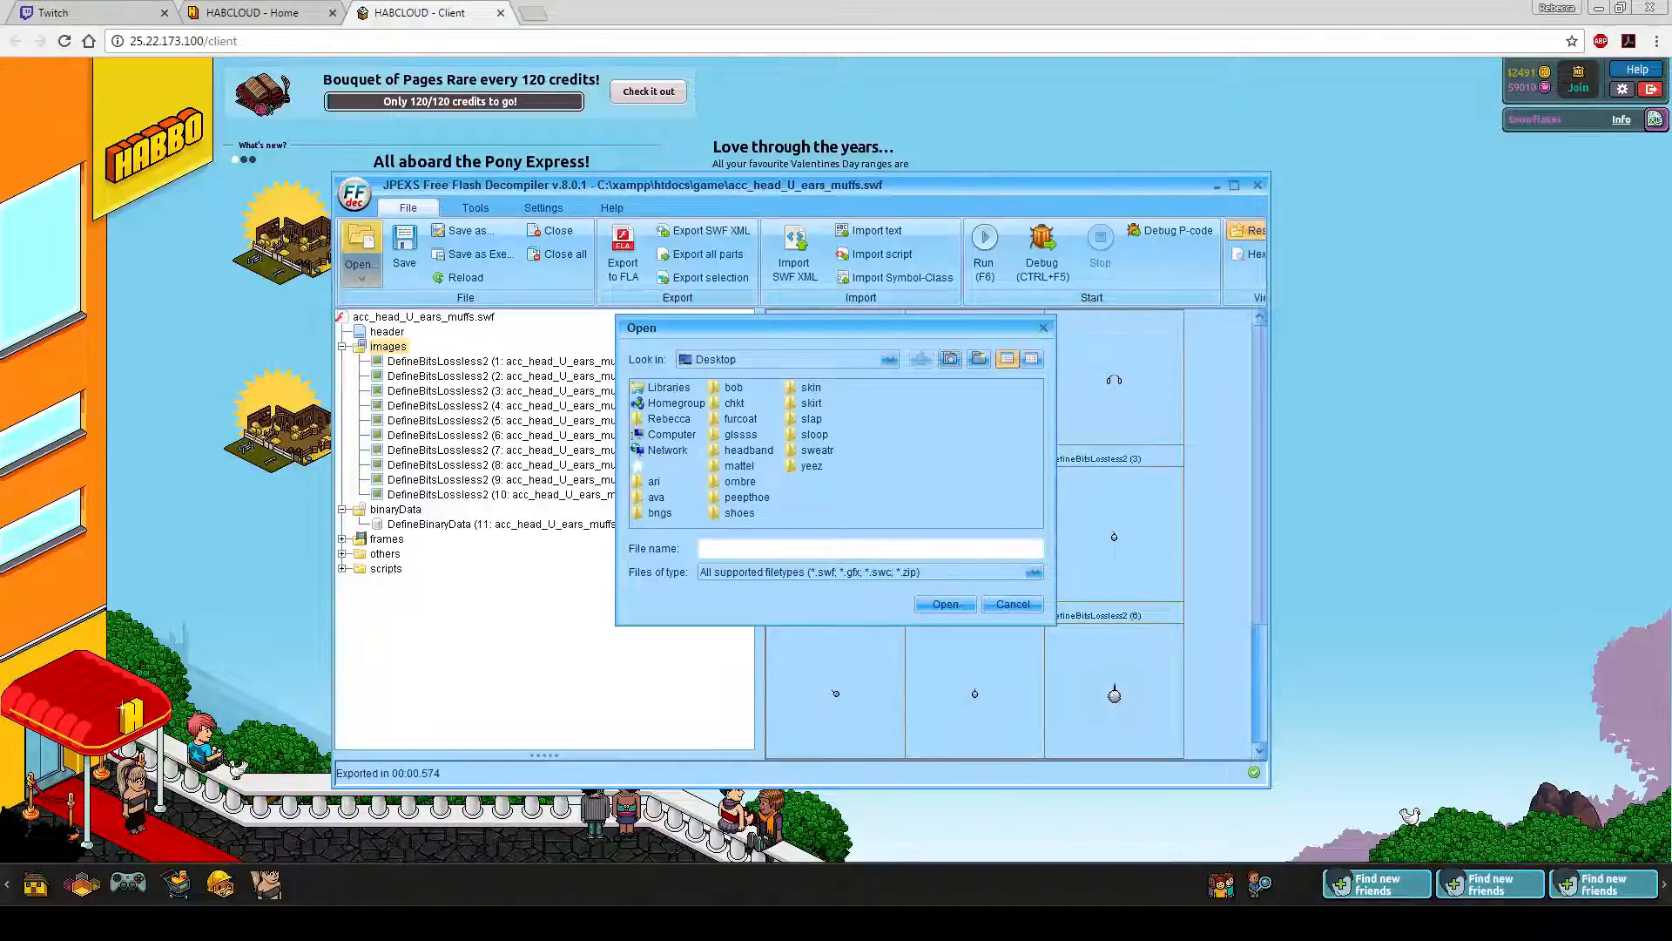
double_click(669, 418)
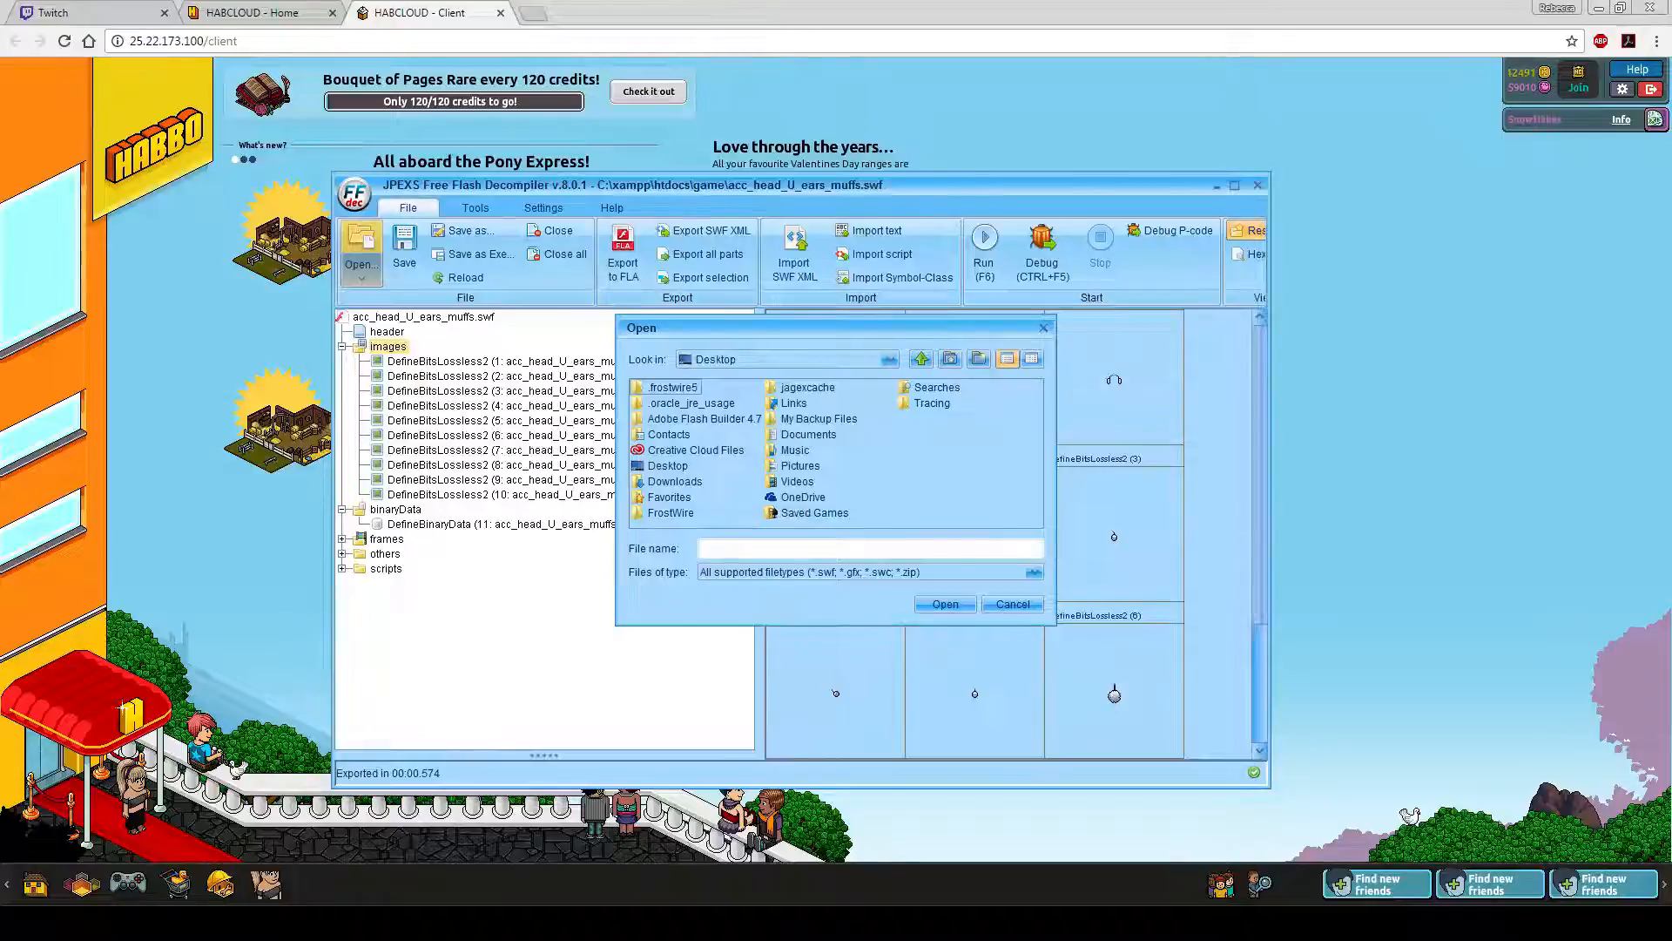
key("Escape")
- Start opening another SWF file and browse to the xampp\htdocs\game folder on the C: drive
left_click(361, 252)
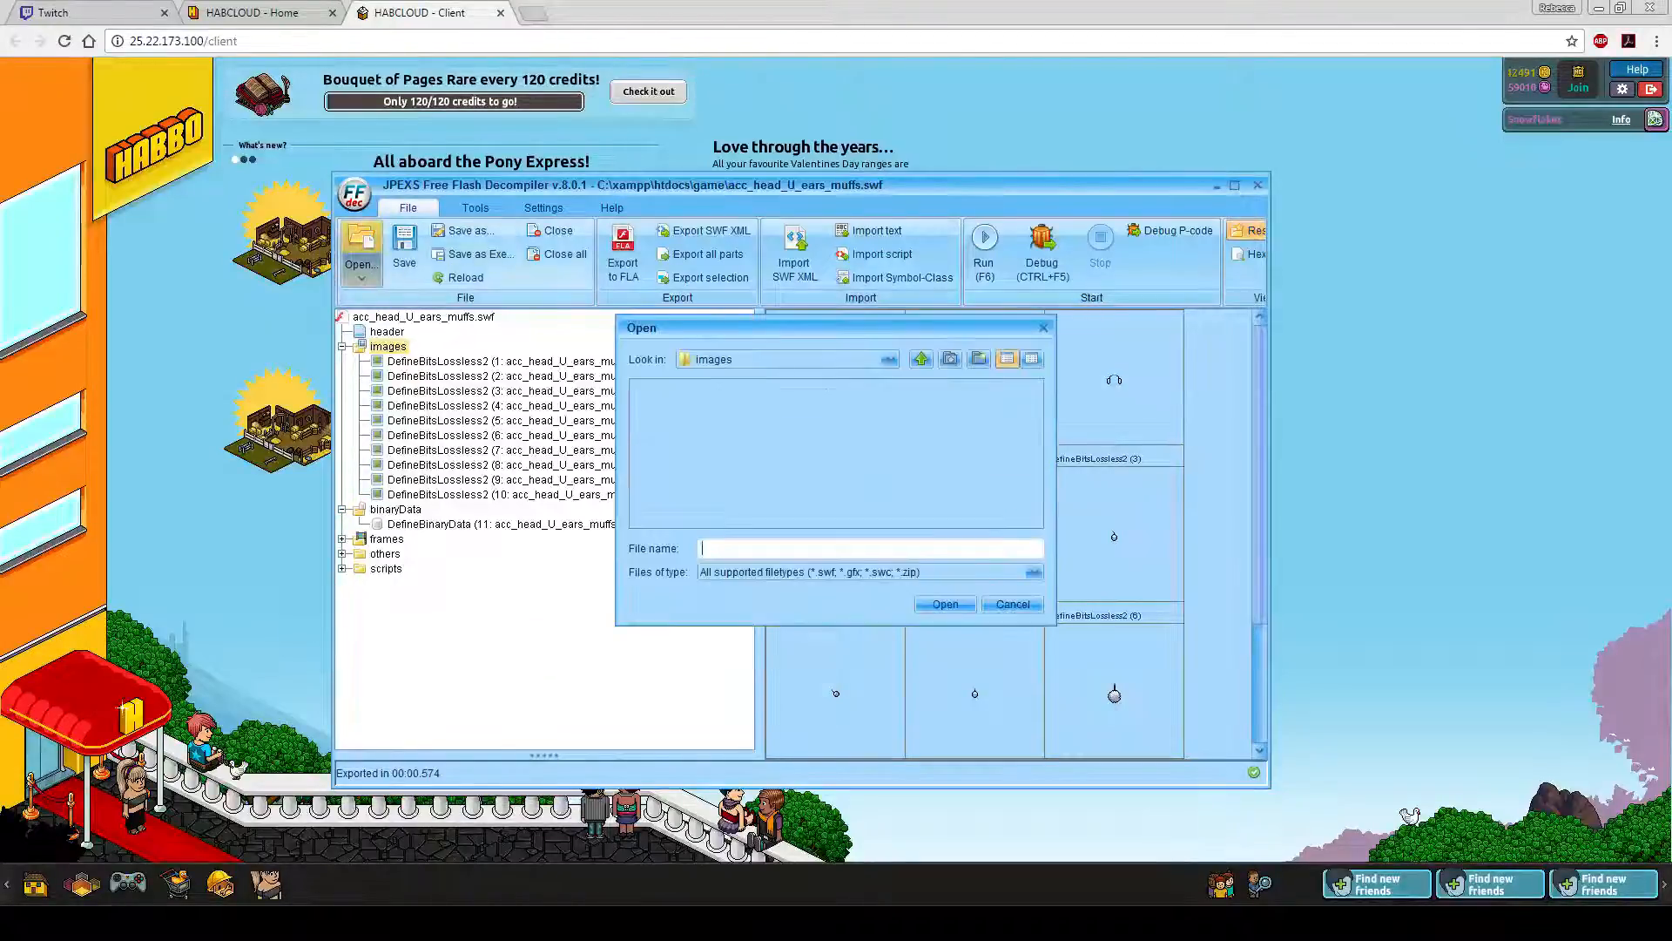
left_click(920, 358)
left_click(920, 358)
left_click(920, 358)
left_click(921, 358)
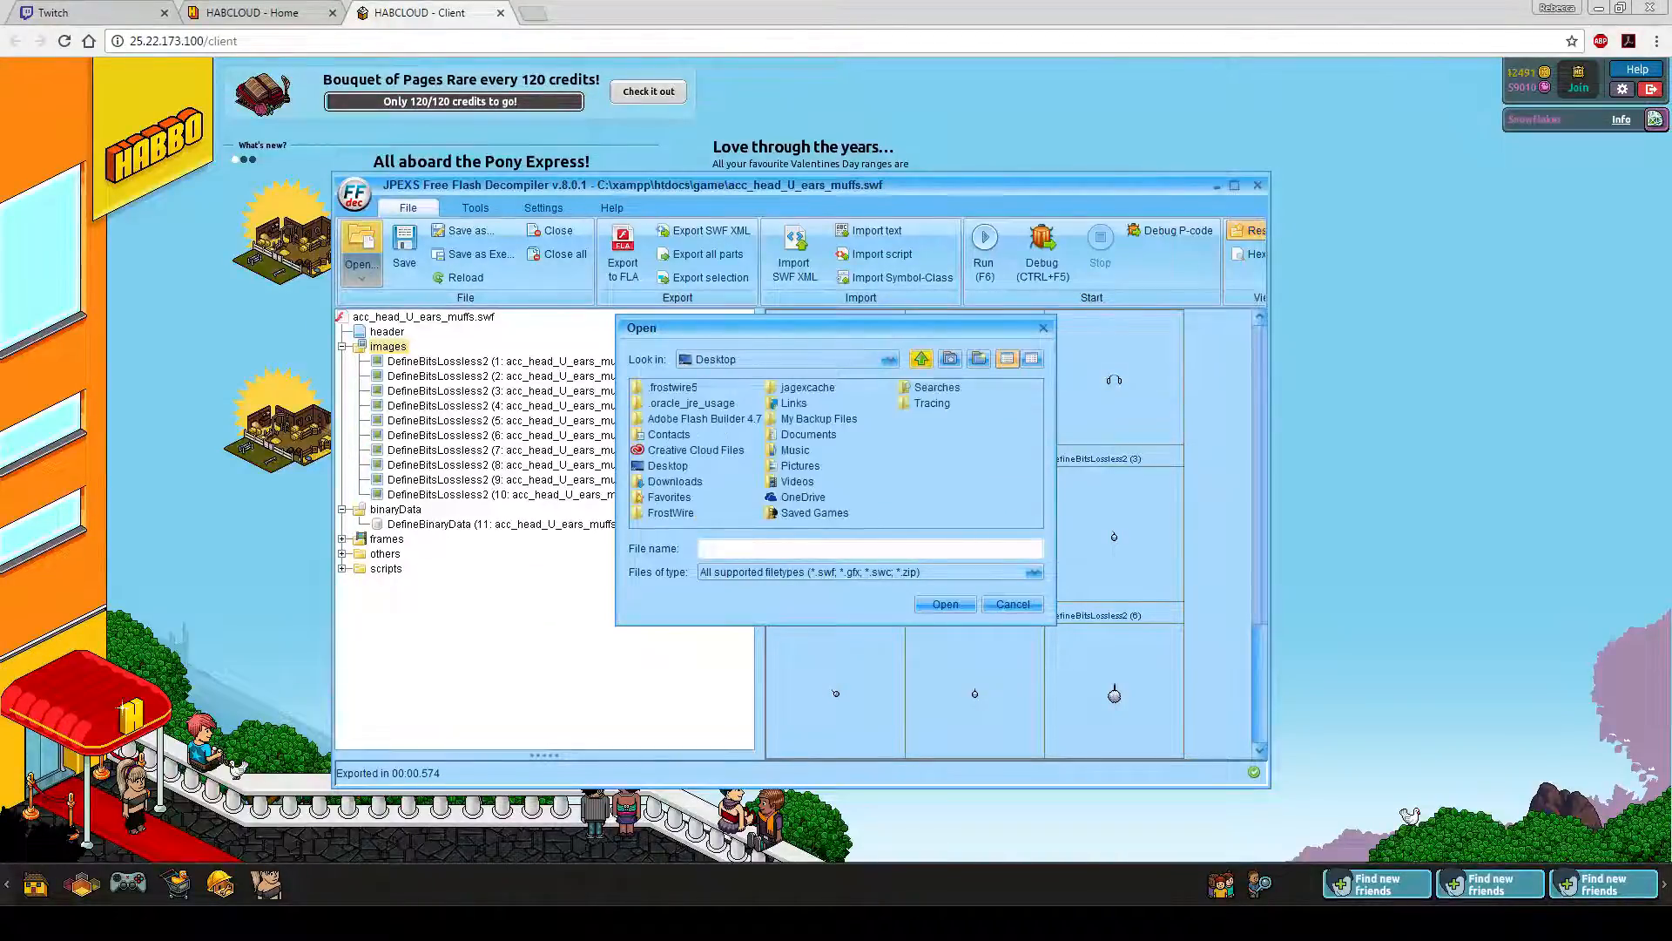
left_click(921, 358)
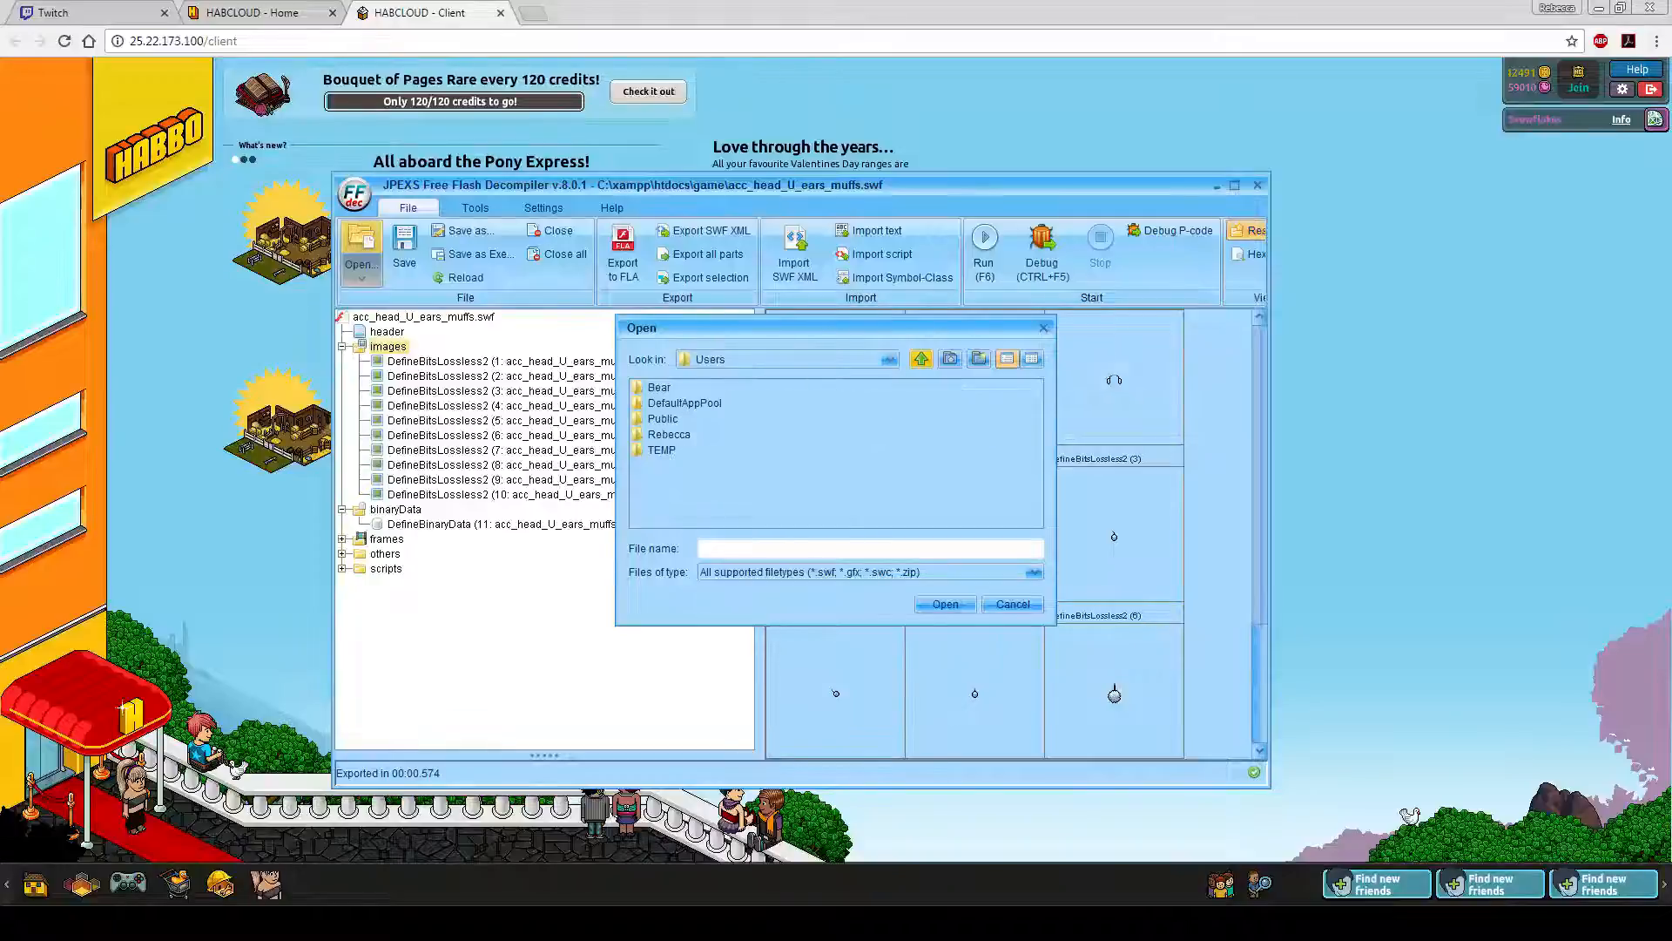
left_click(921, 358)
double_click(767, 481)
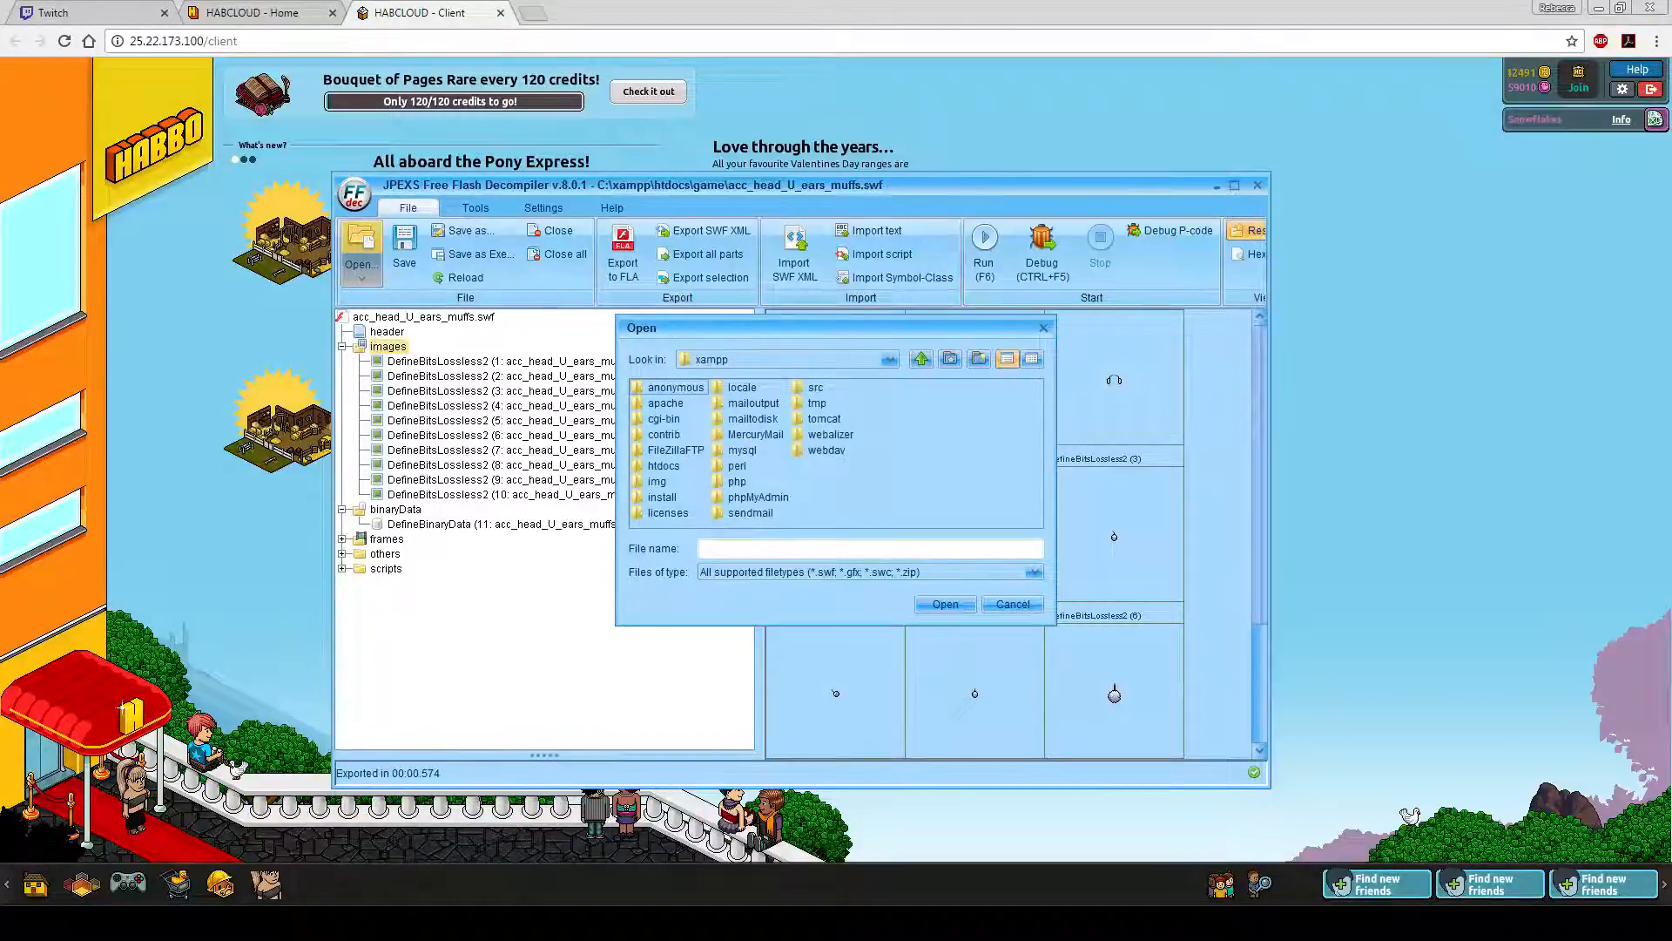
double_click(664, 465)
double_click(657, 418)
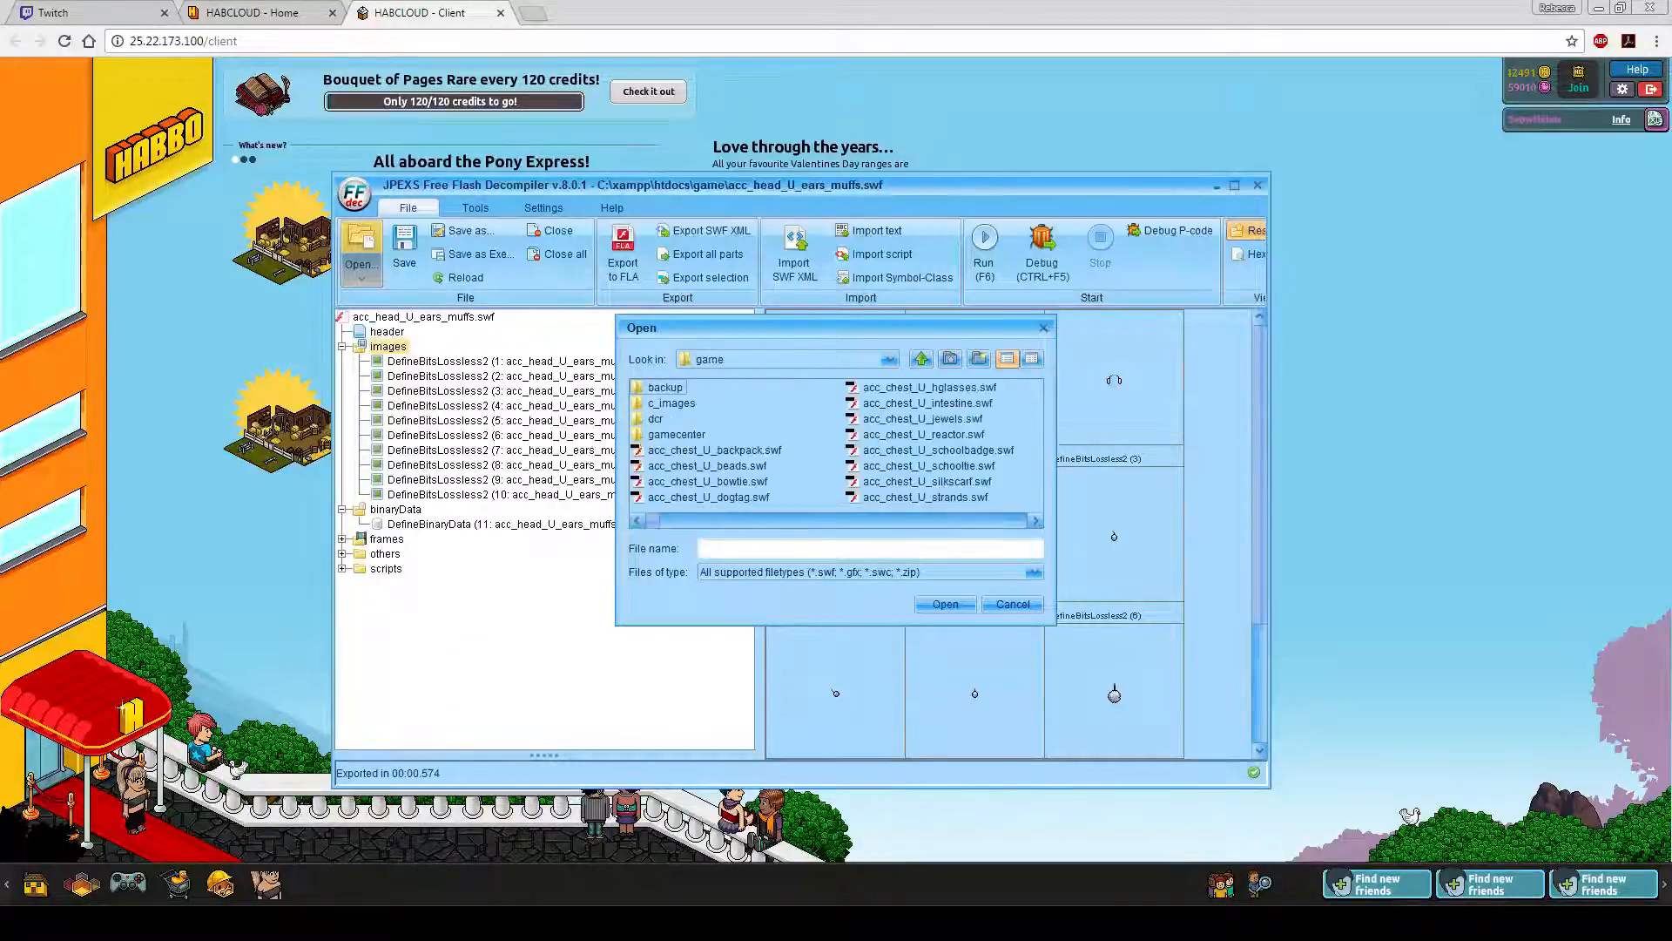
- Find shirt_F_kimono2.swf in the game folder and open it alongside the earmuffs file
scroll(836, 441, "right", 8)
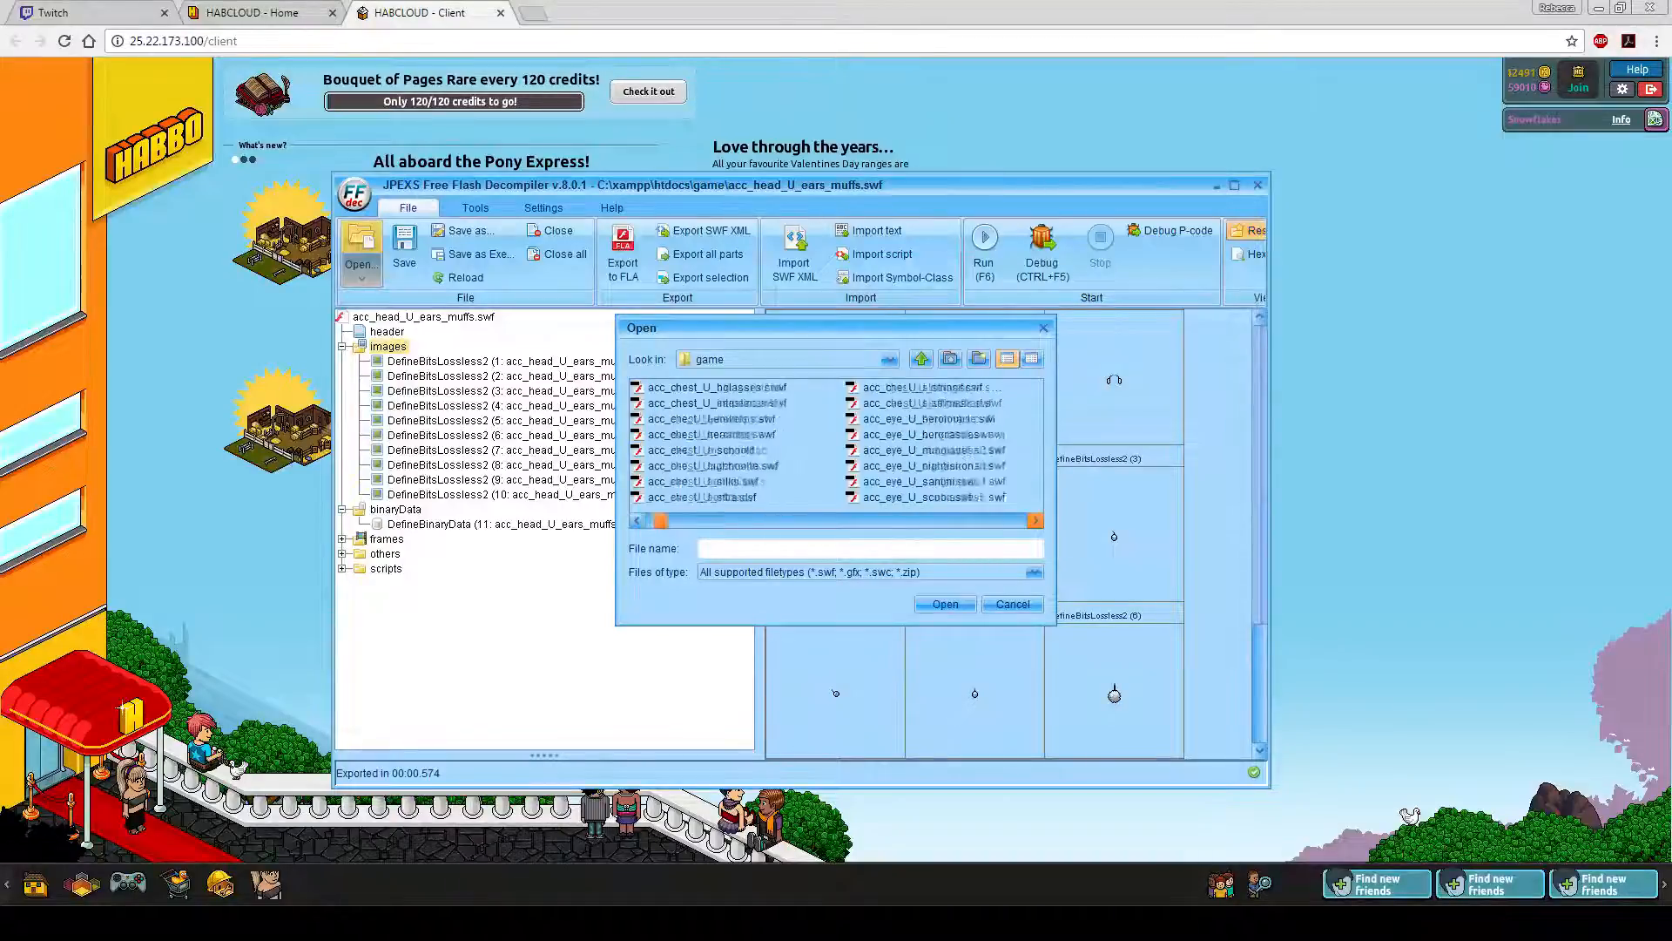
left_click(1035, 520)
left_click(1035, 520)
left_click(906, 465)
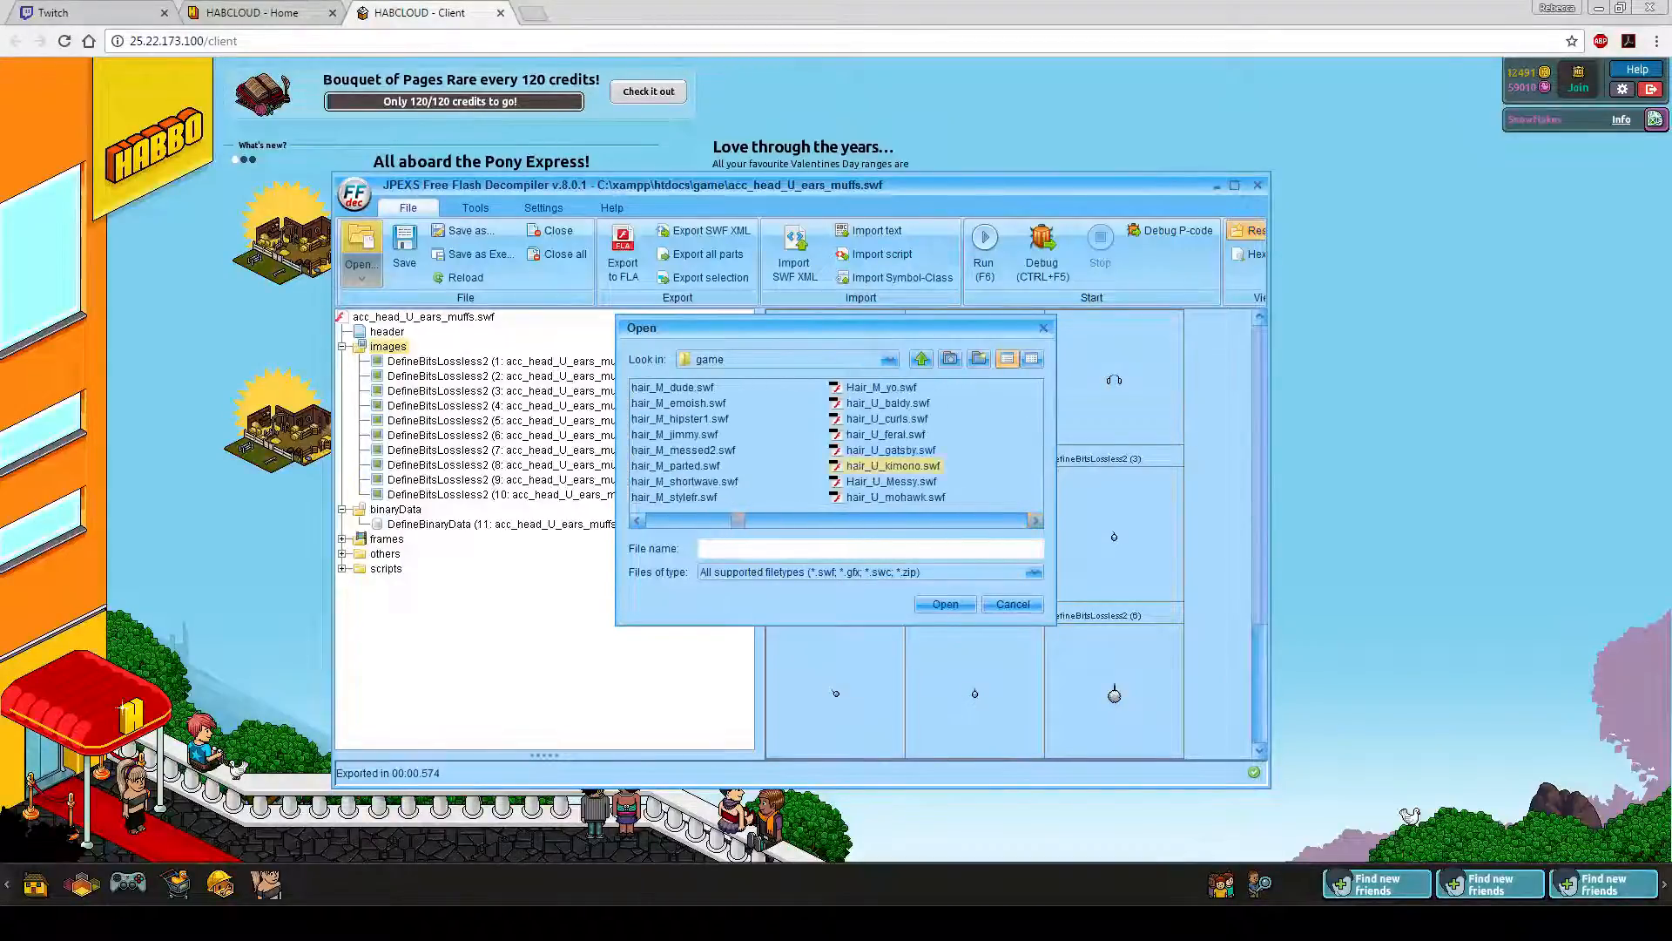
key("Right")
key("Right")
key("Right")
key("Right")
key("Right")
key("Right")
key("Right")
key("Right")
key("Right")
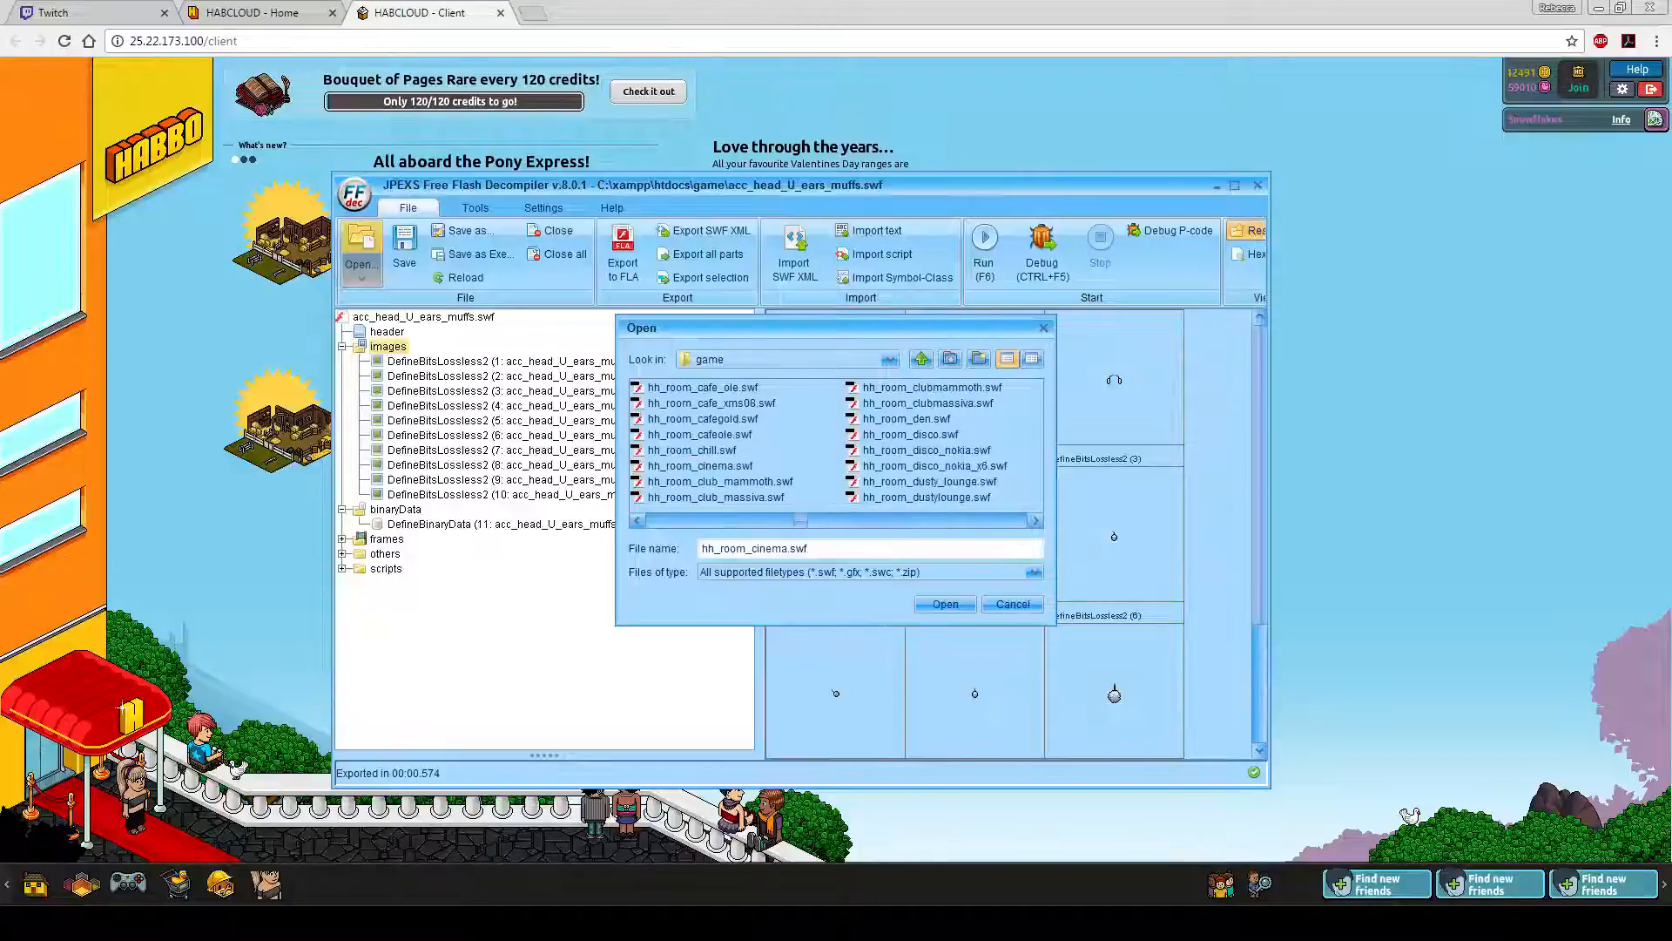
key("Right")
key("Right")
key("Right")
key("Right")
key("Right")
key("Right")
key("Right")
key("Right")
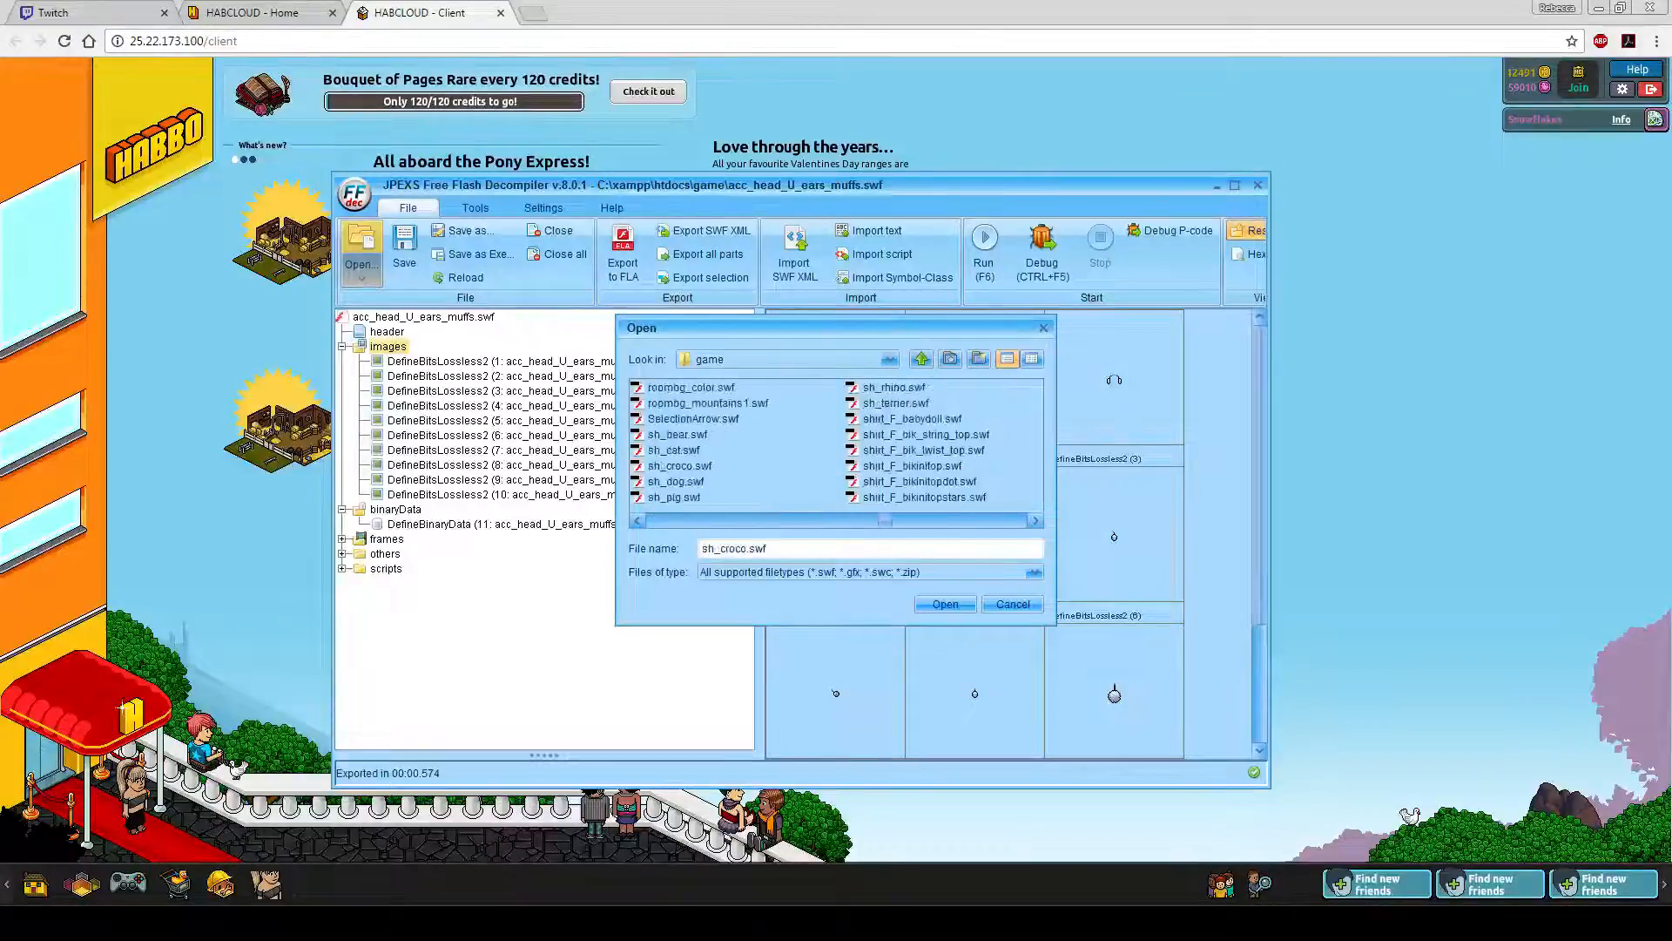
key("Left")
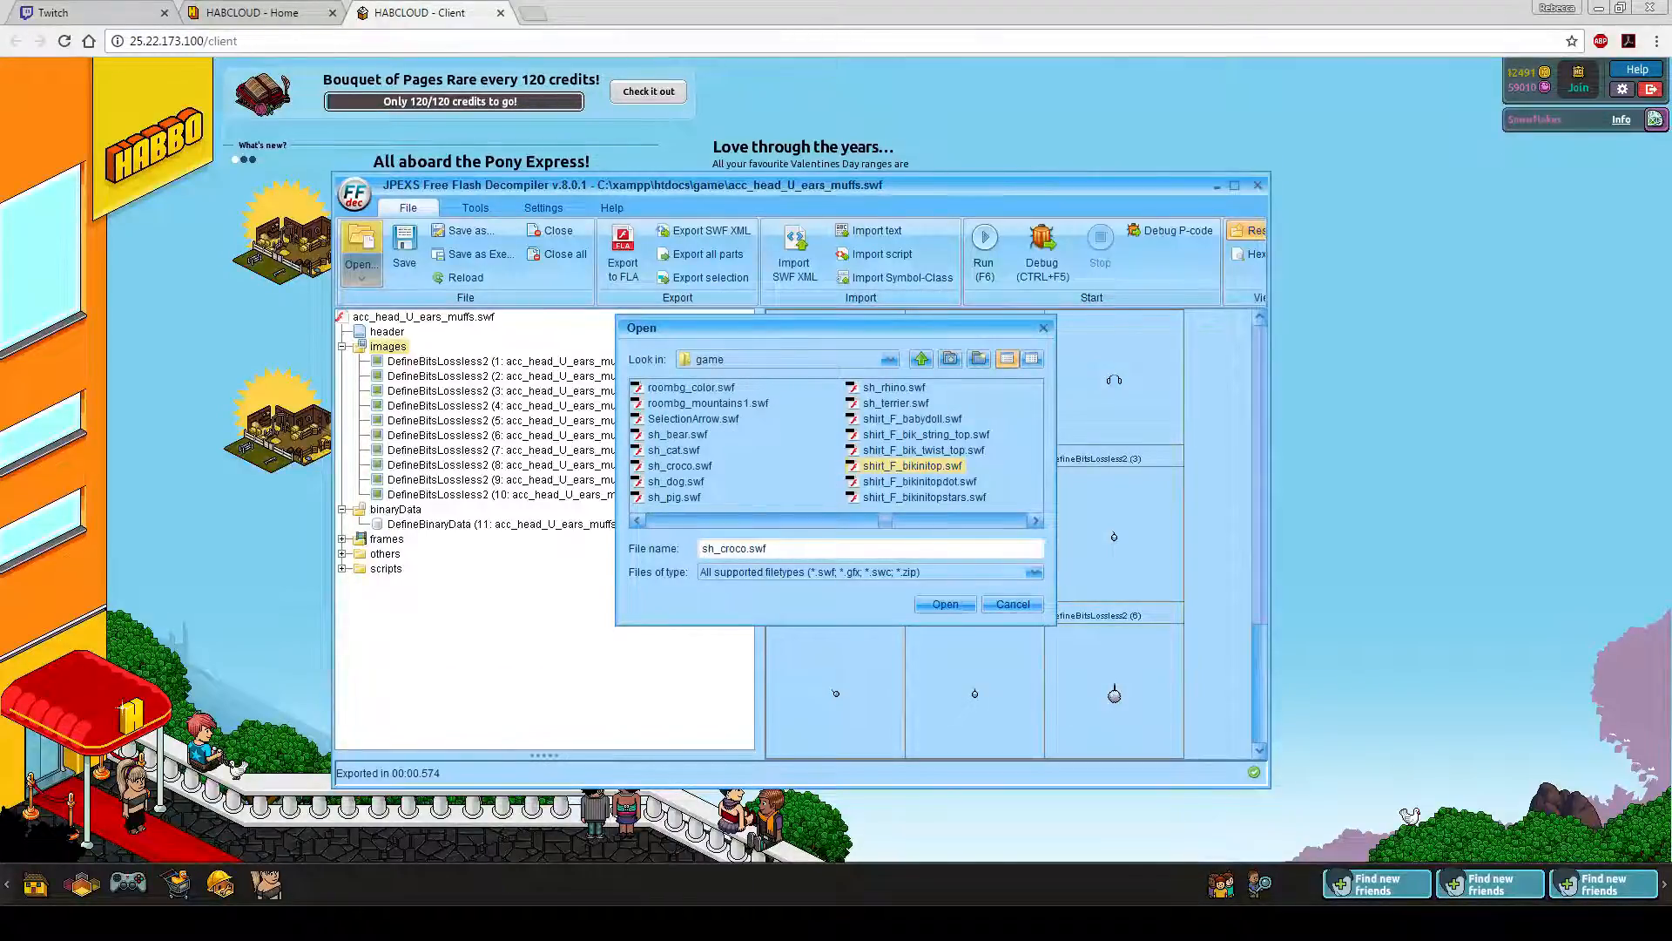
key("Right")
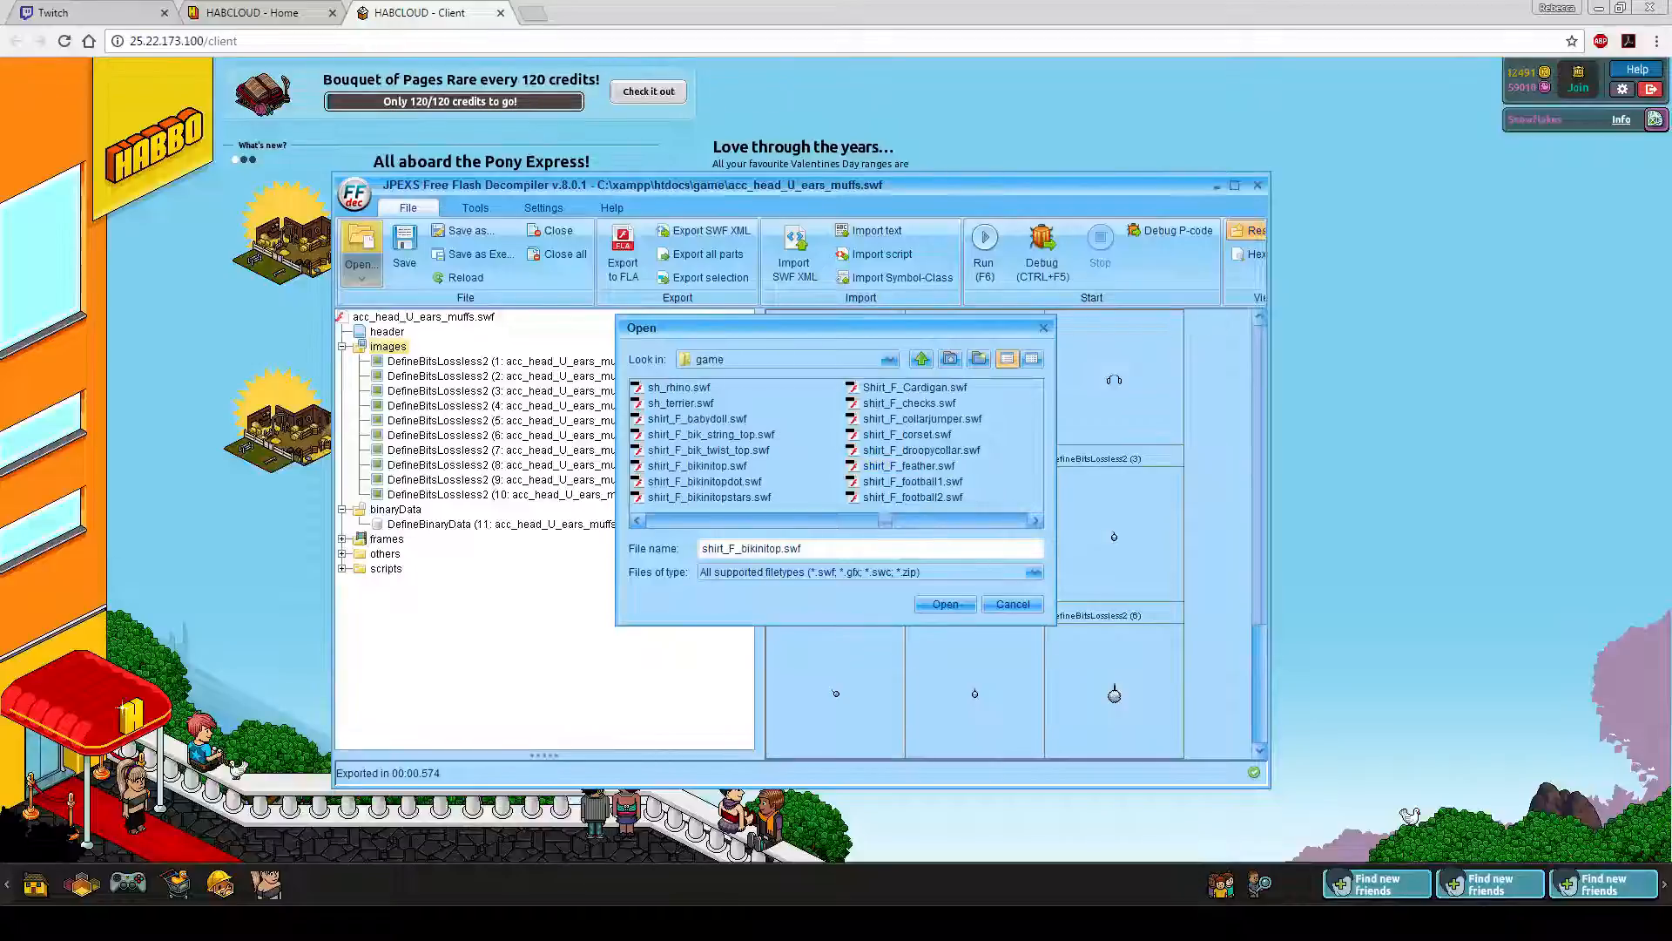
scroll(836, 441, "down", 1)
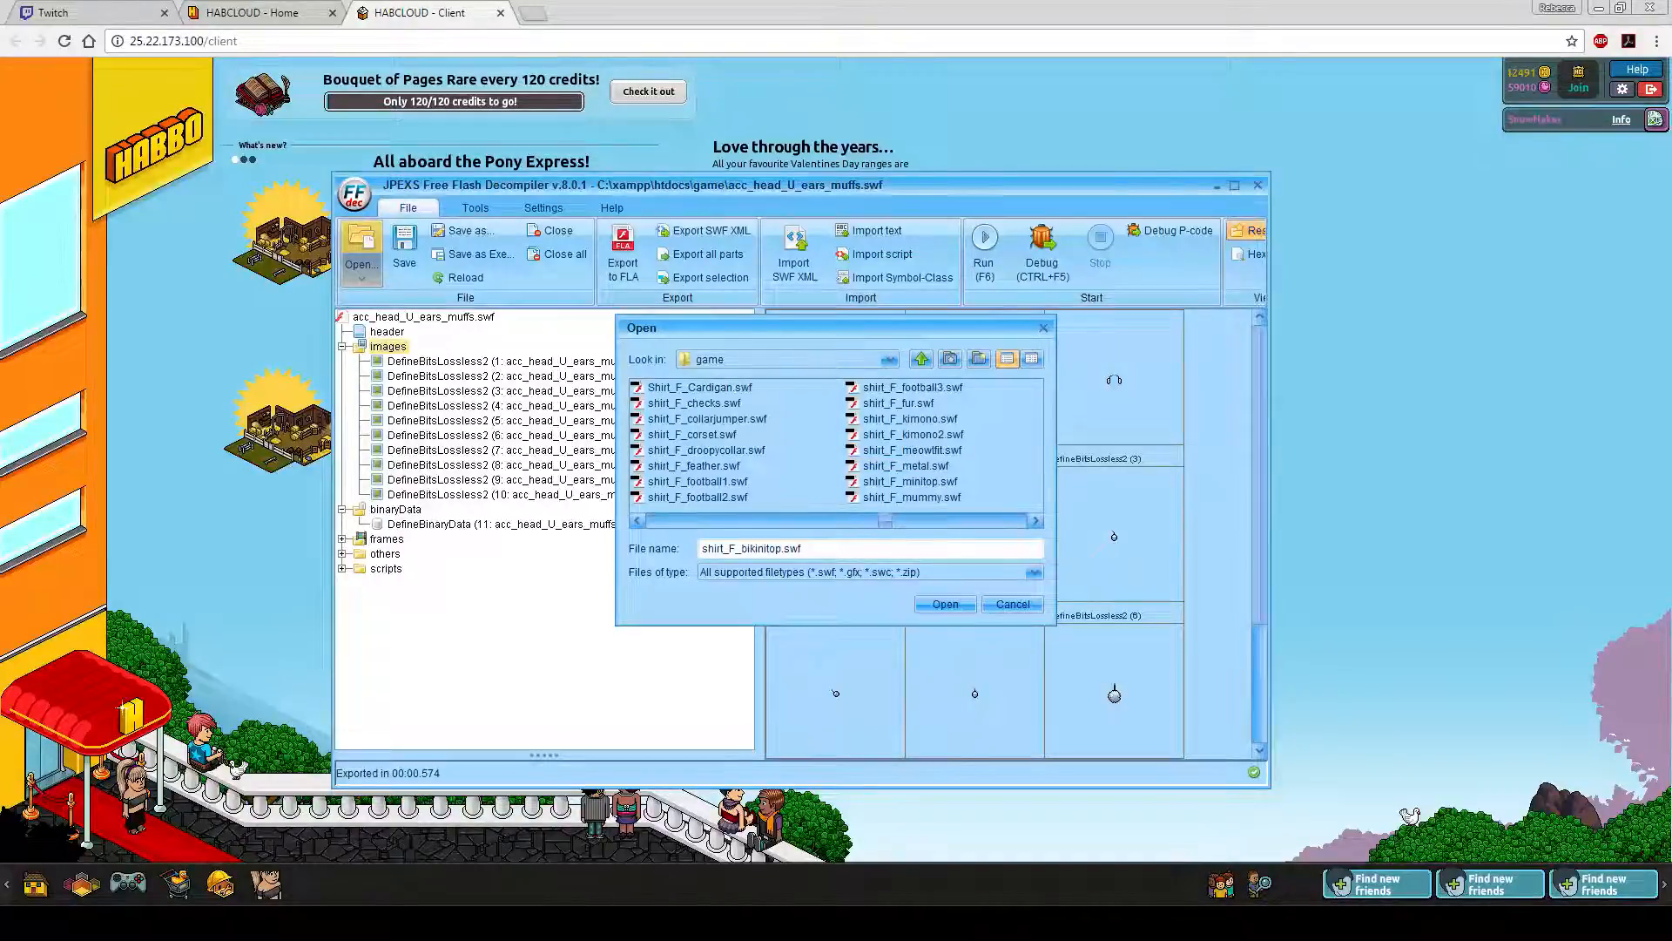
key("Right")
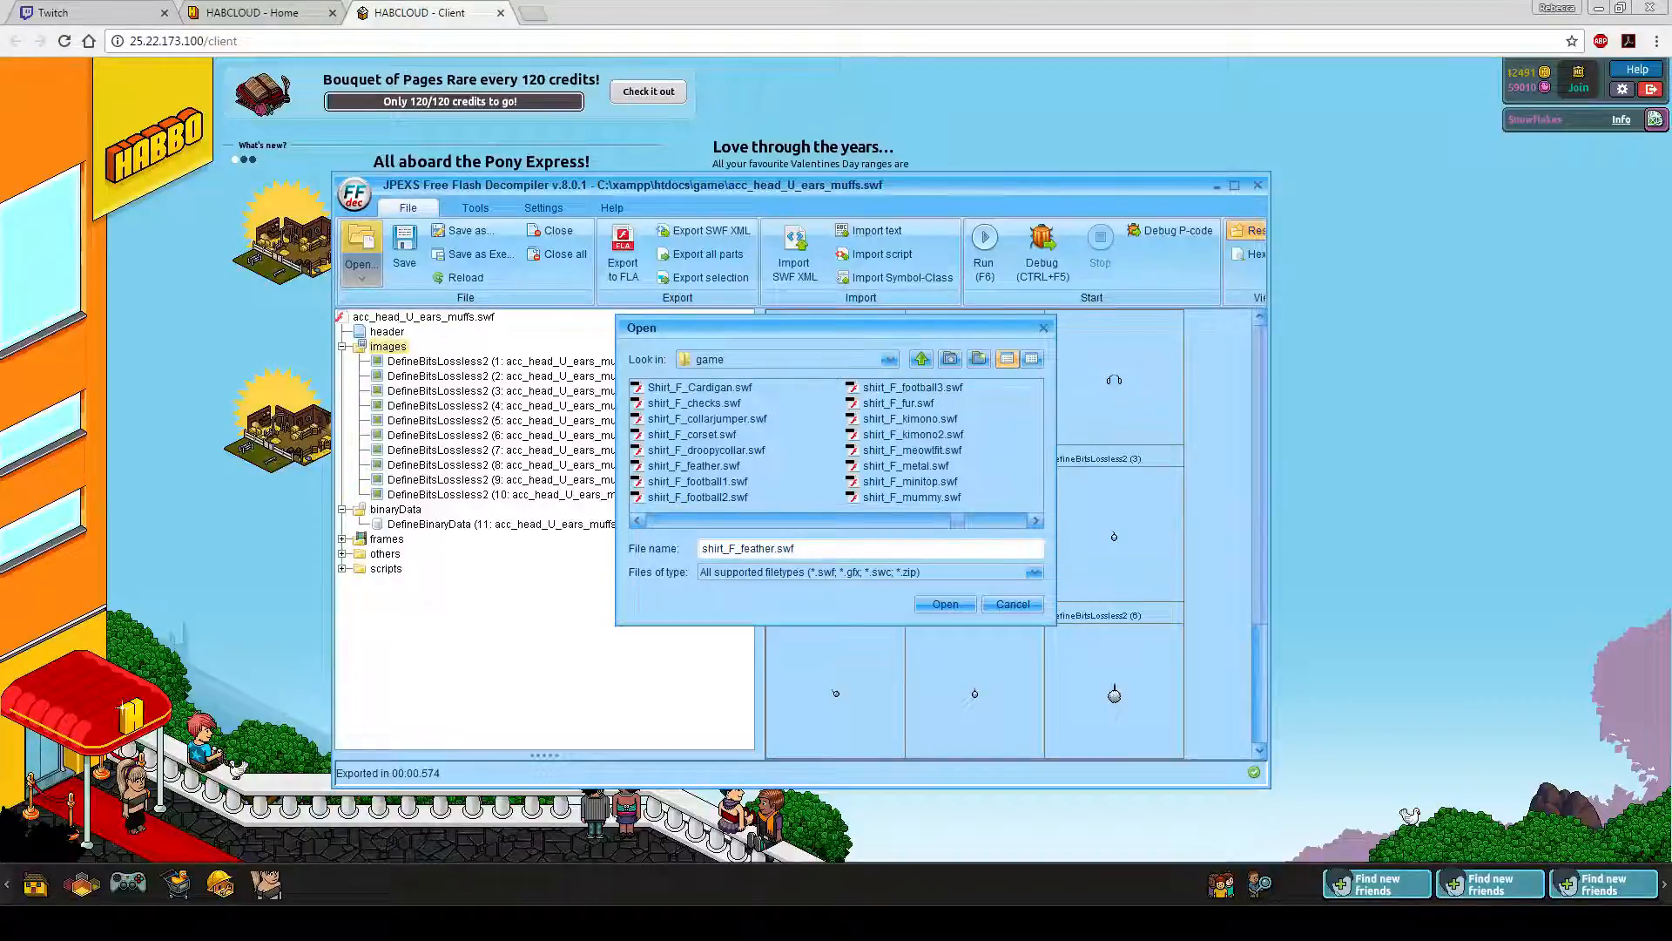
double_click(912, 434)
- Show the images in shirt_F_kimono2.swf and examine how many separate parts the shirt is made of
left_click(387, 450)
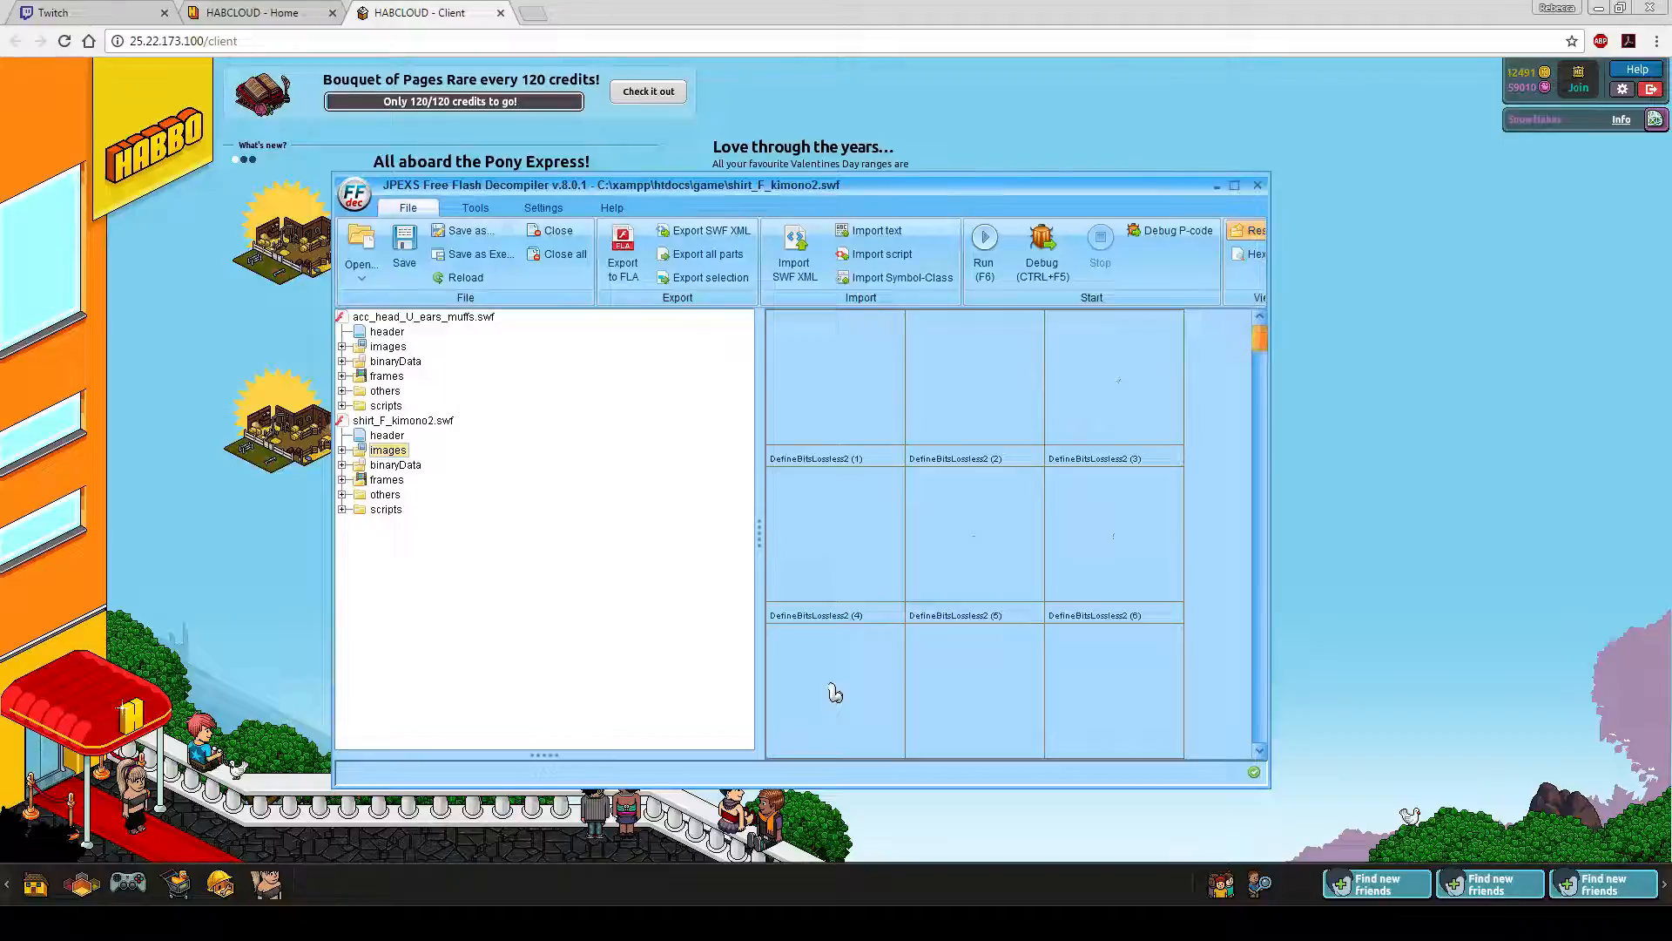
scroll(1010, 531, "down", 3)
scroll(1010, 531, "down", 1)
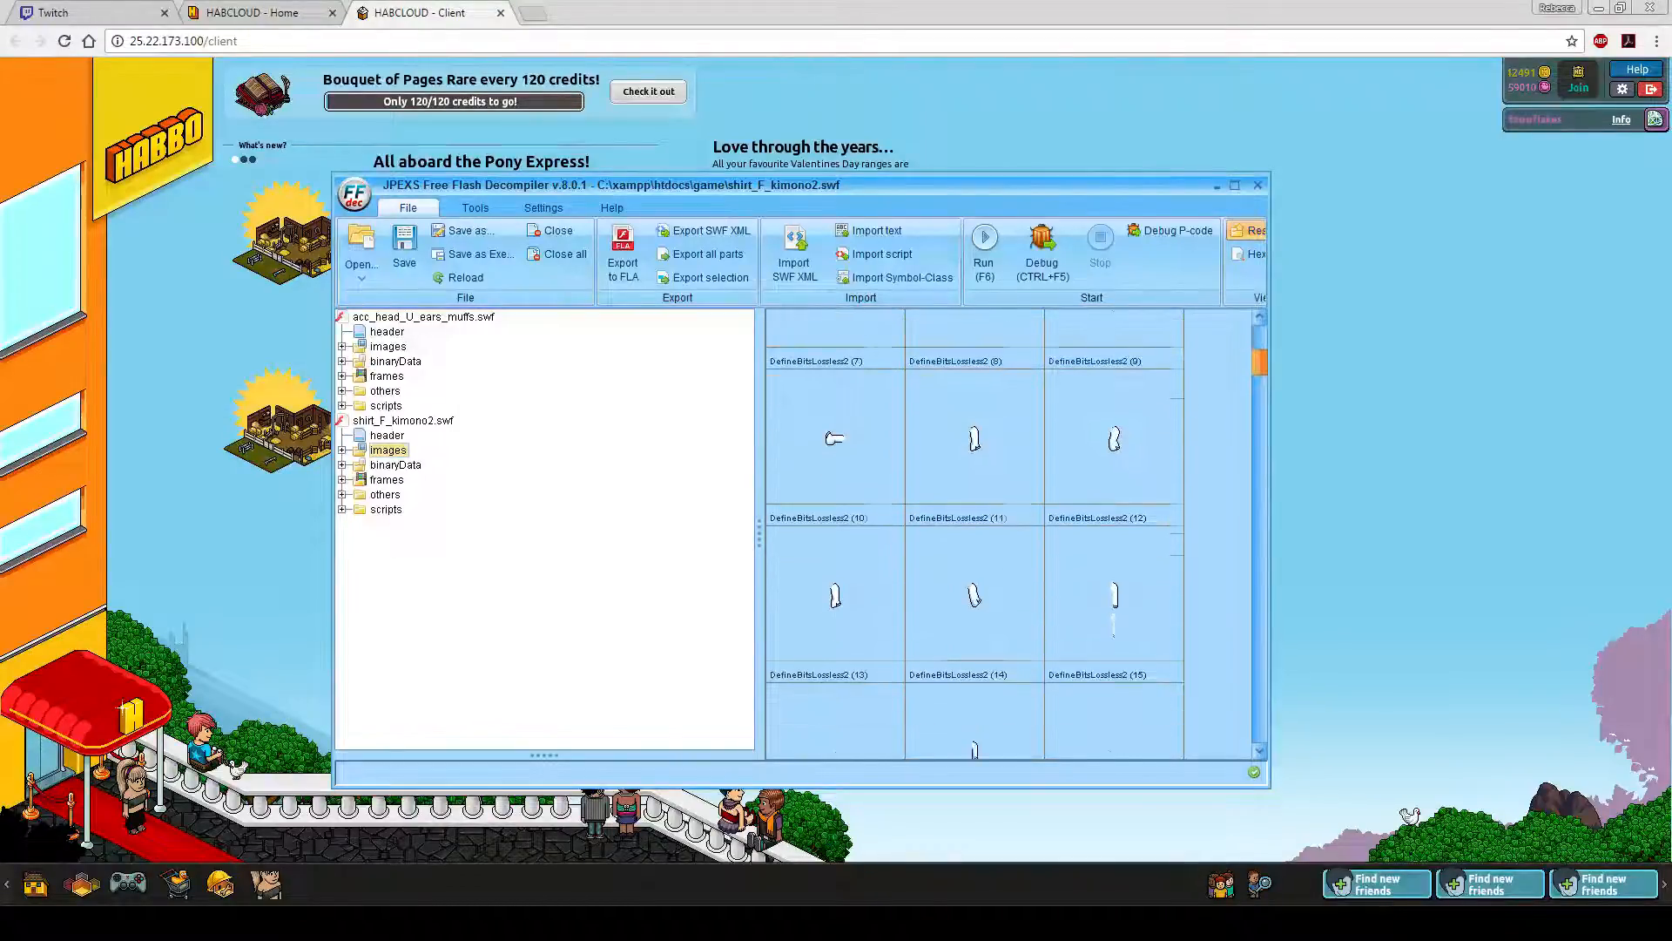
scroll(1011, 531, "down", 3)
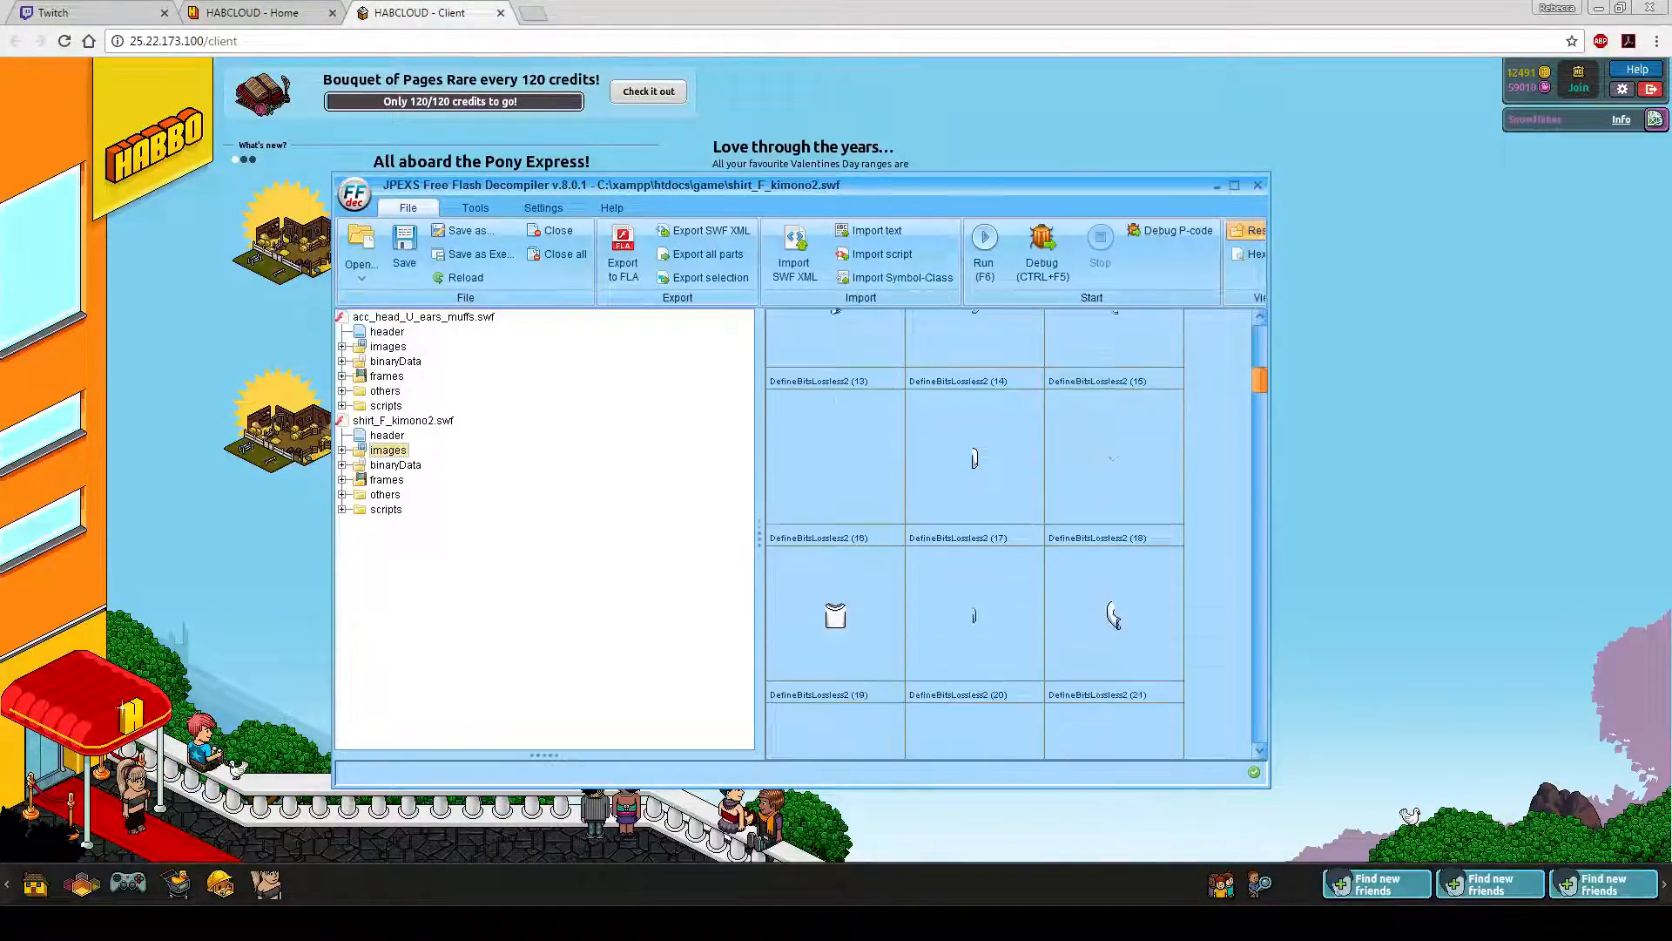
scroll(1010, 532, "down", 5)
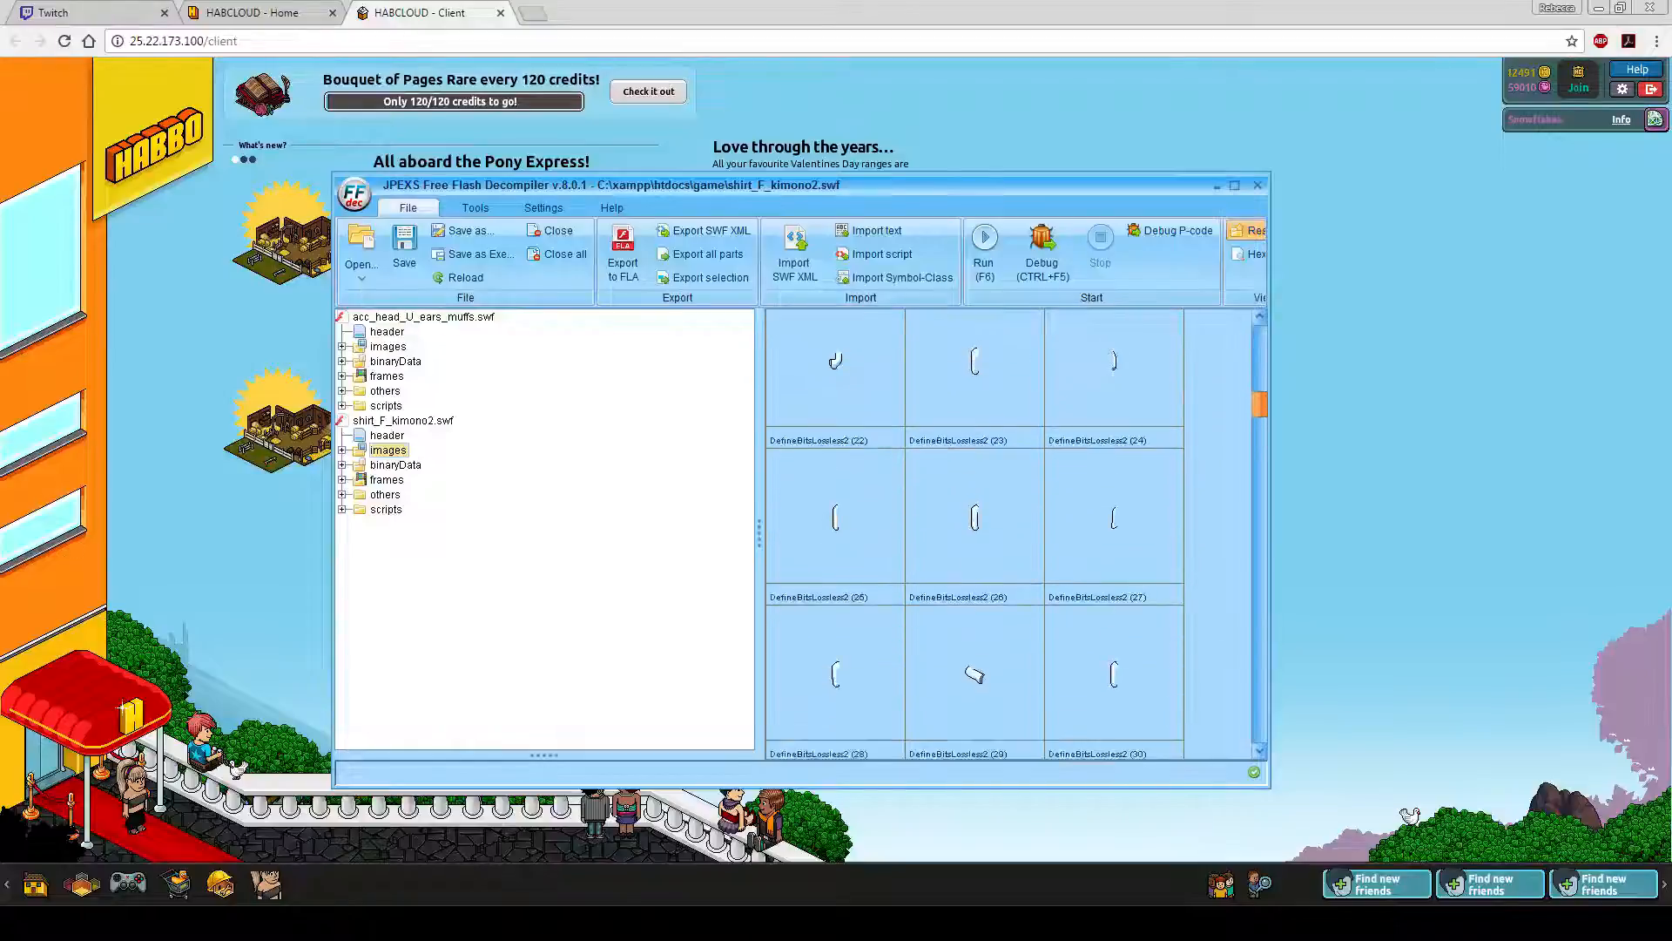
scroll(1011, 532, "down", 4)
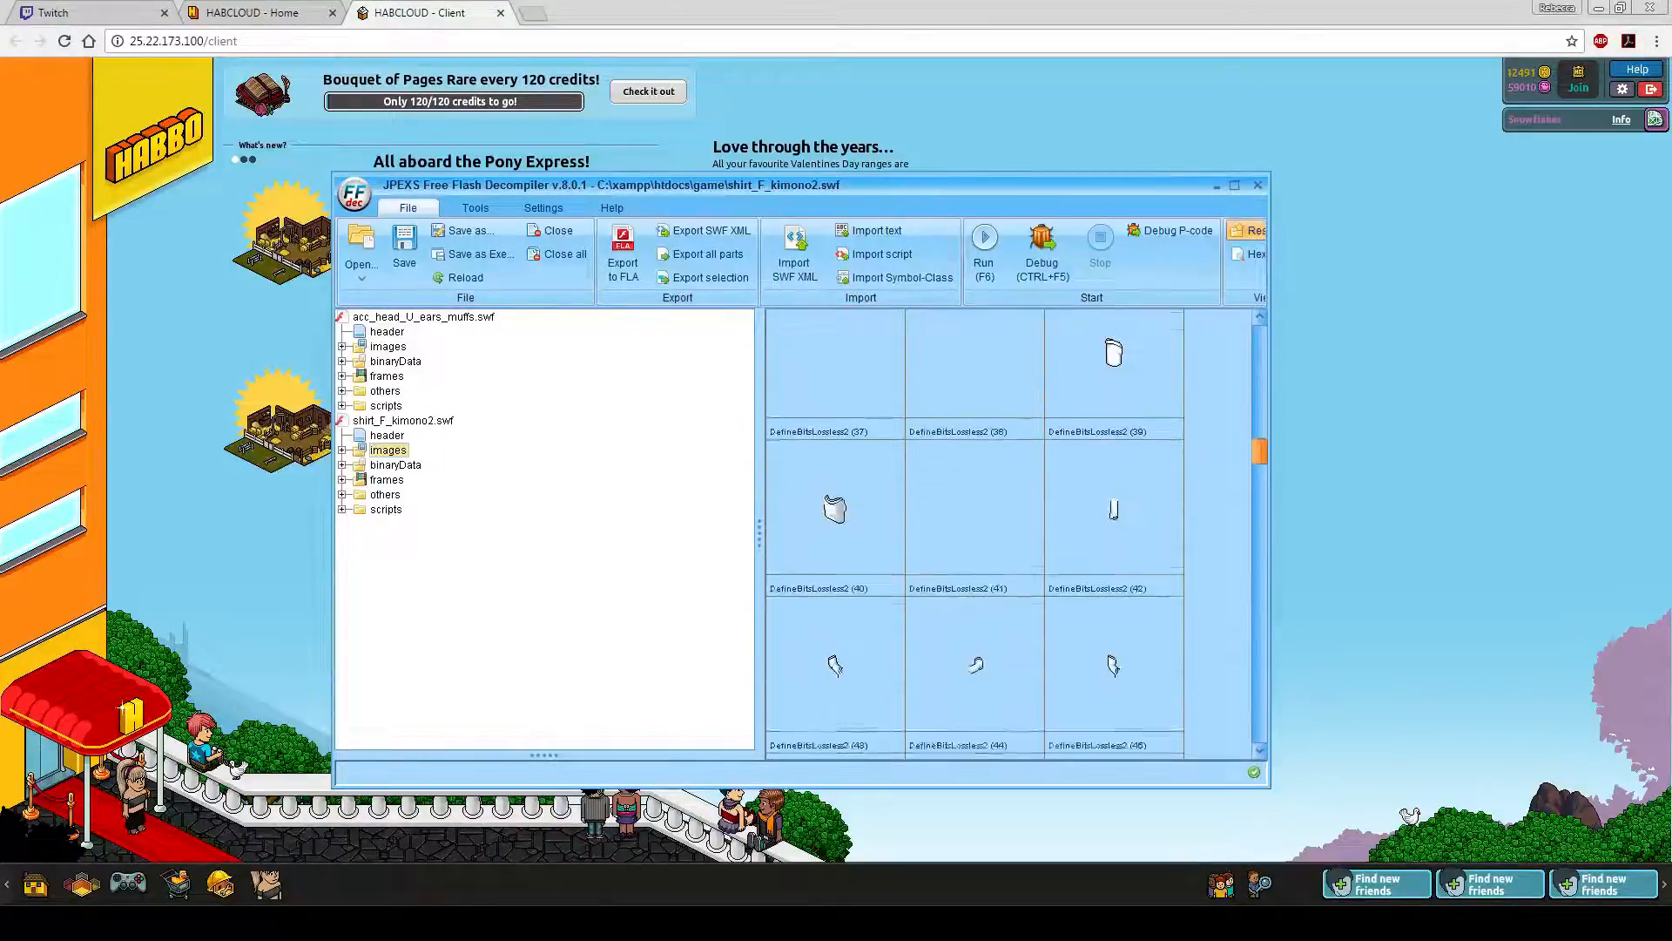
scroll(1011, 532, "down", 3)
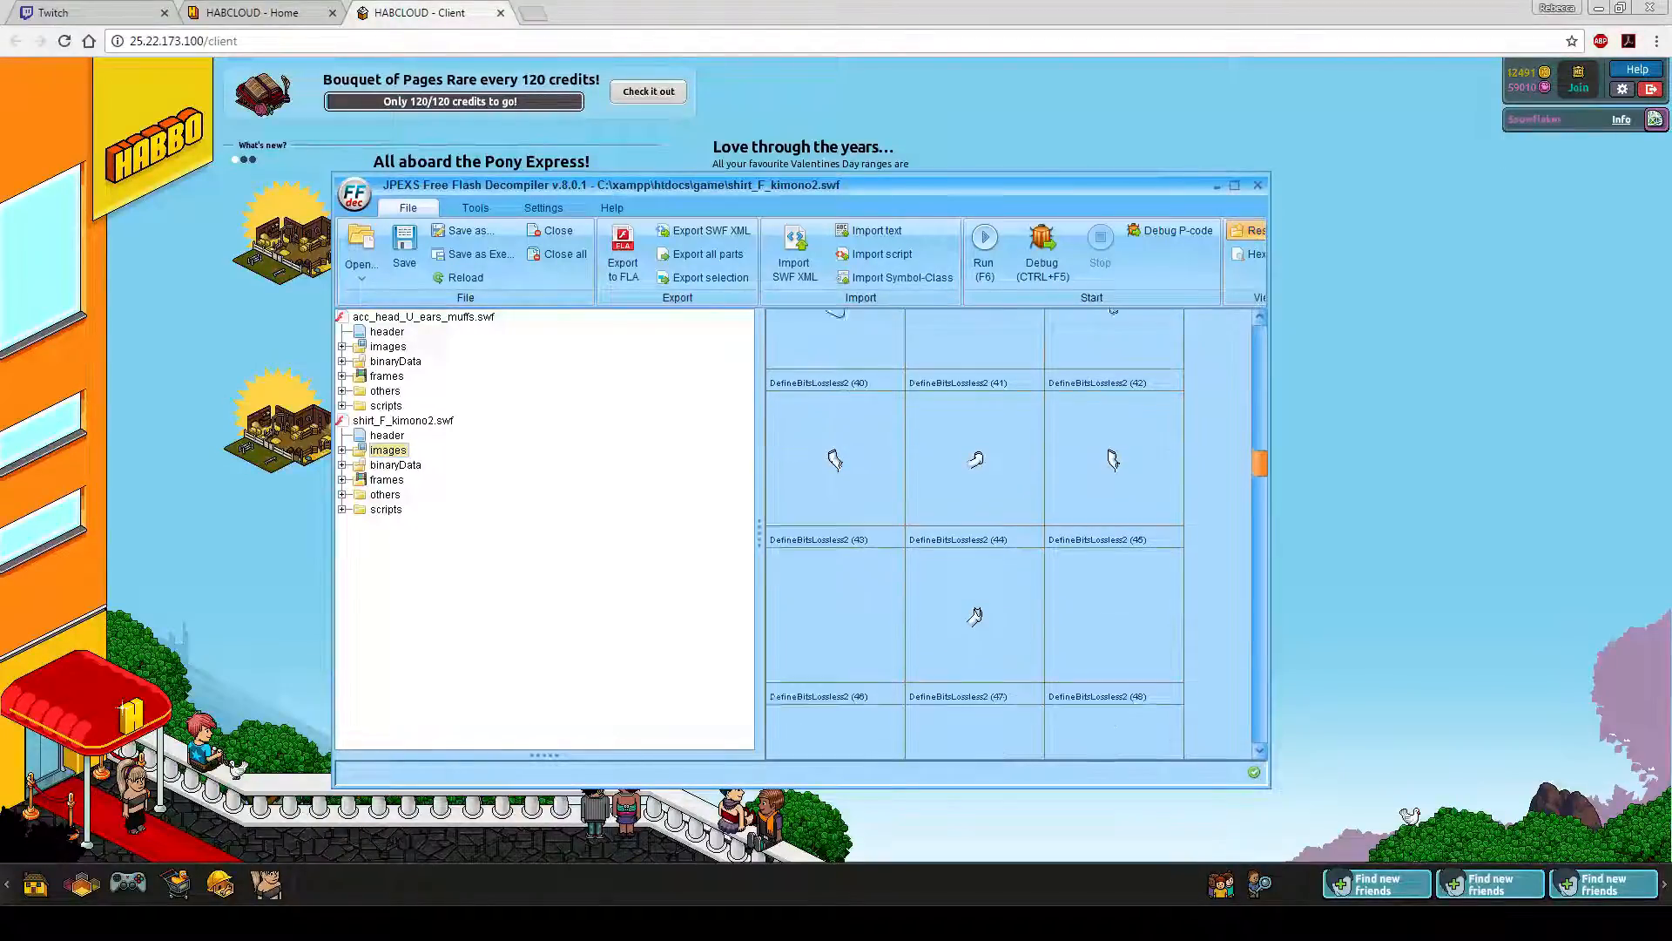
scroll(1011, 531, "down", 3)
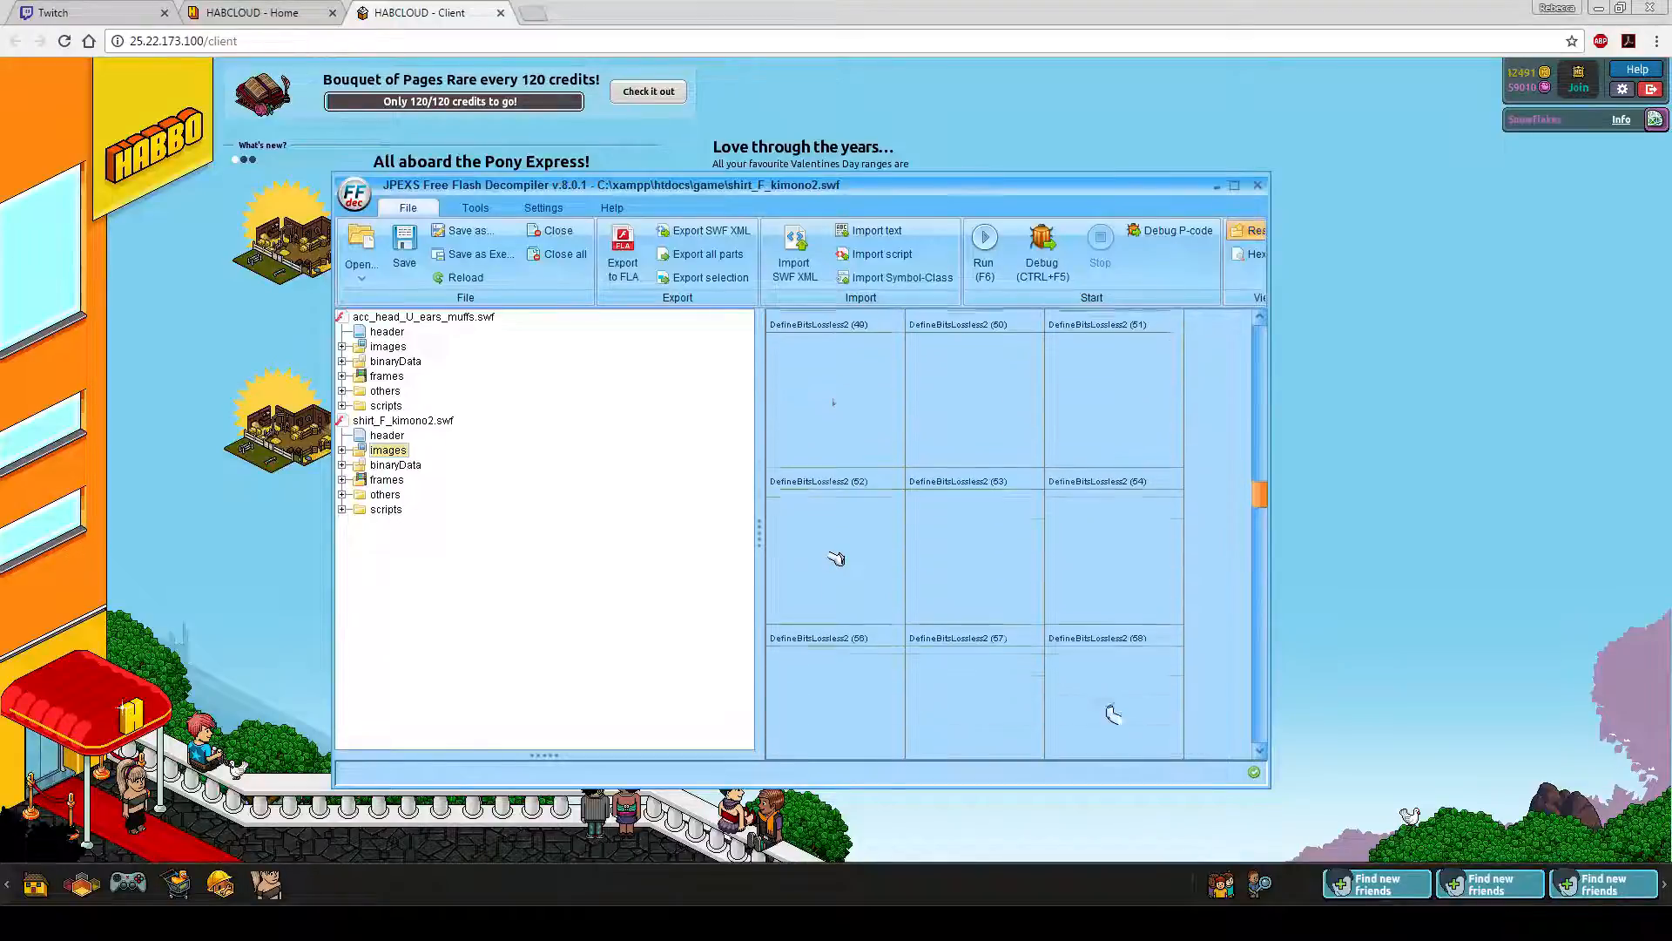
scroll(1011, 531, "down", 3)
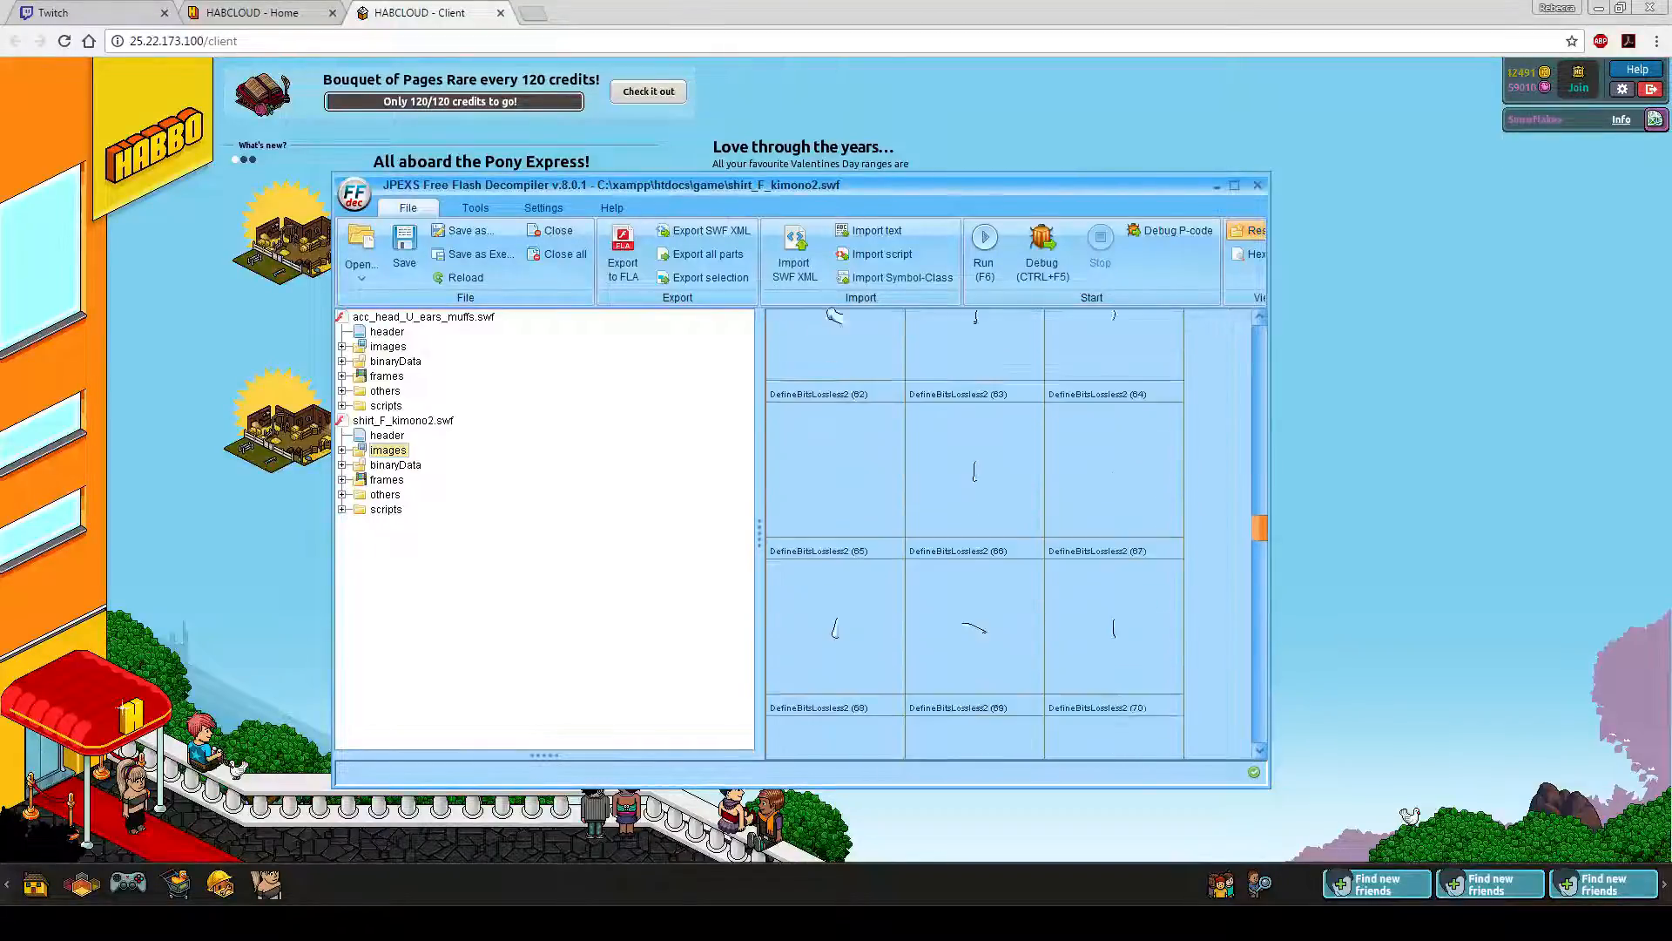
scroll(1010, 531, "down", 6)
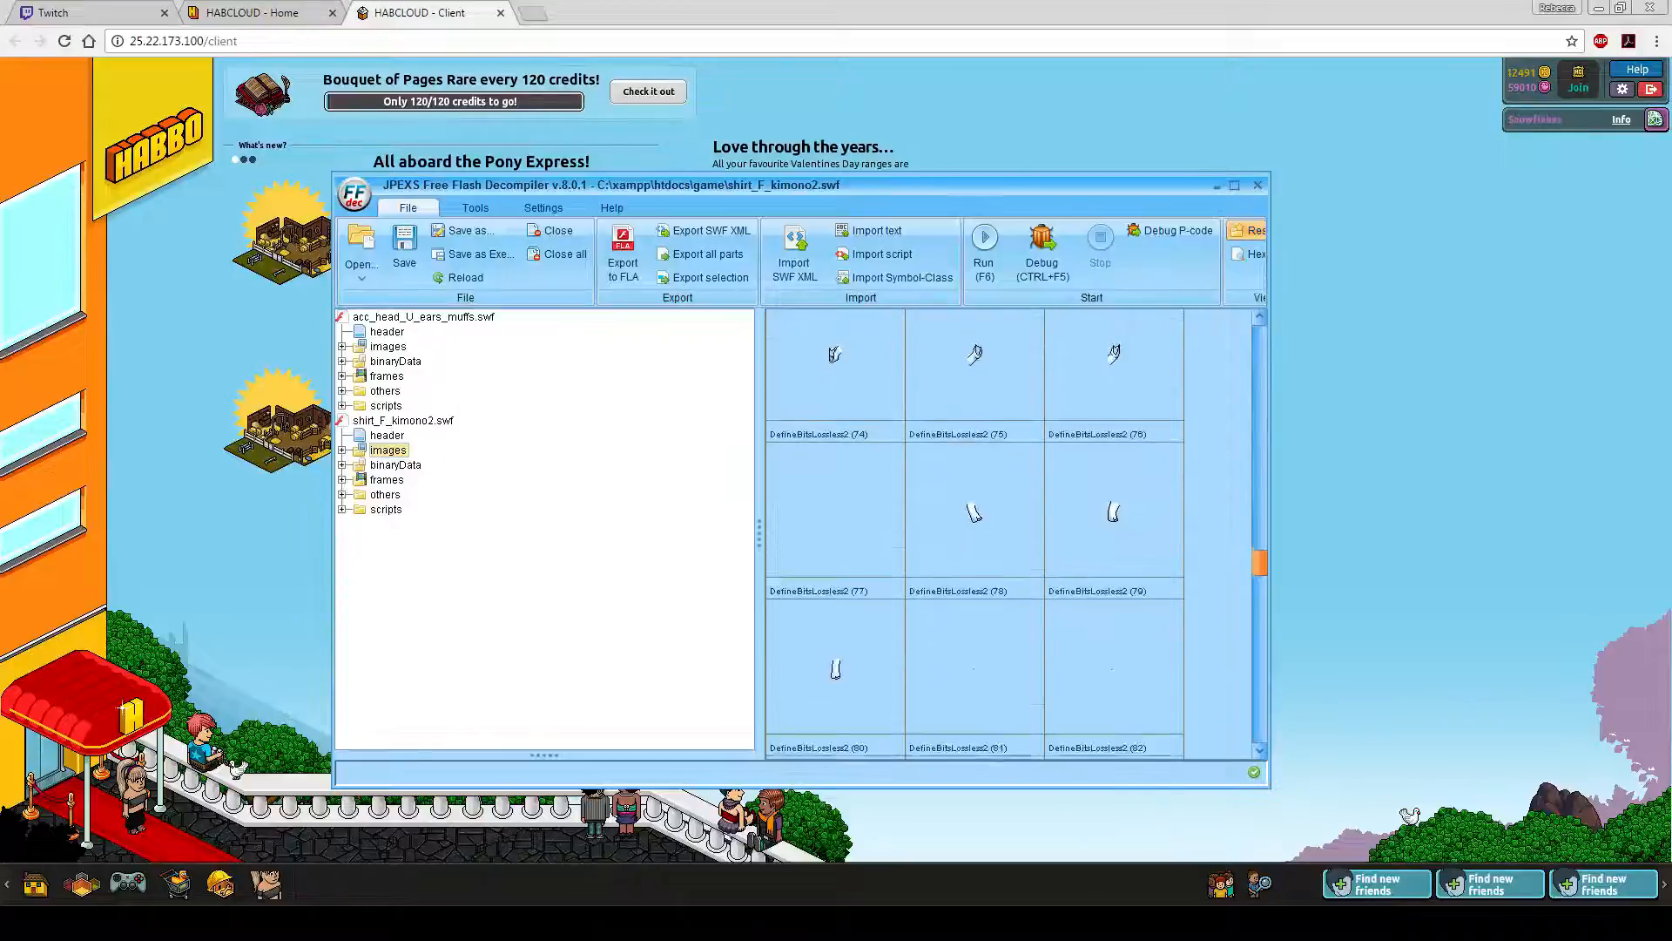
scroll(1010, 532, "down", 7)
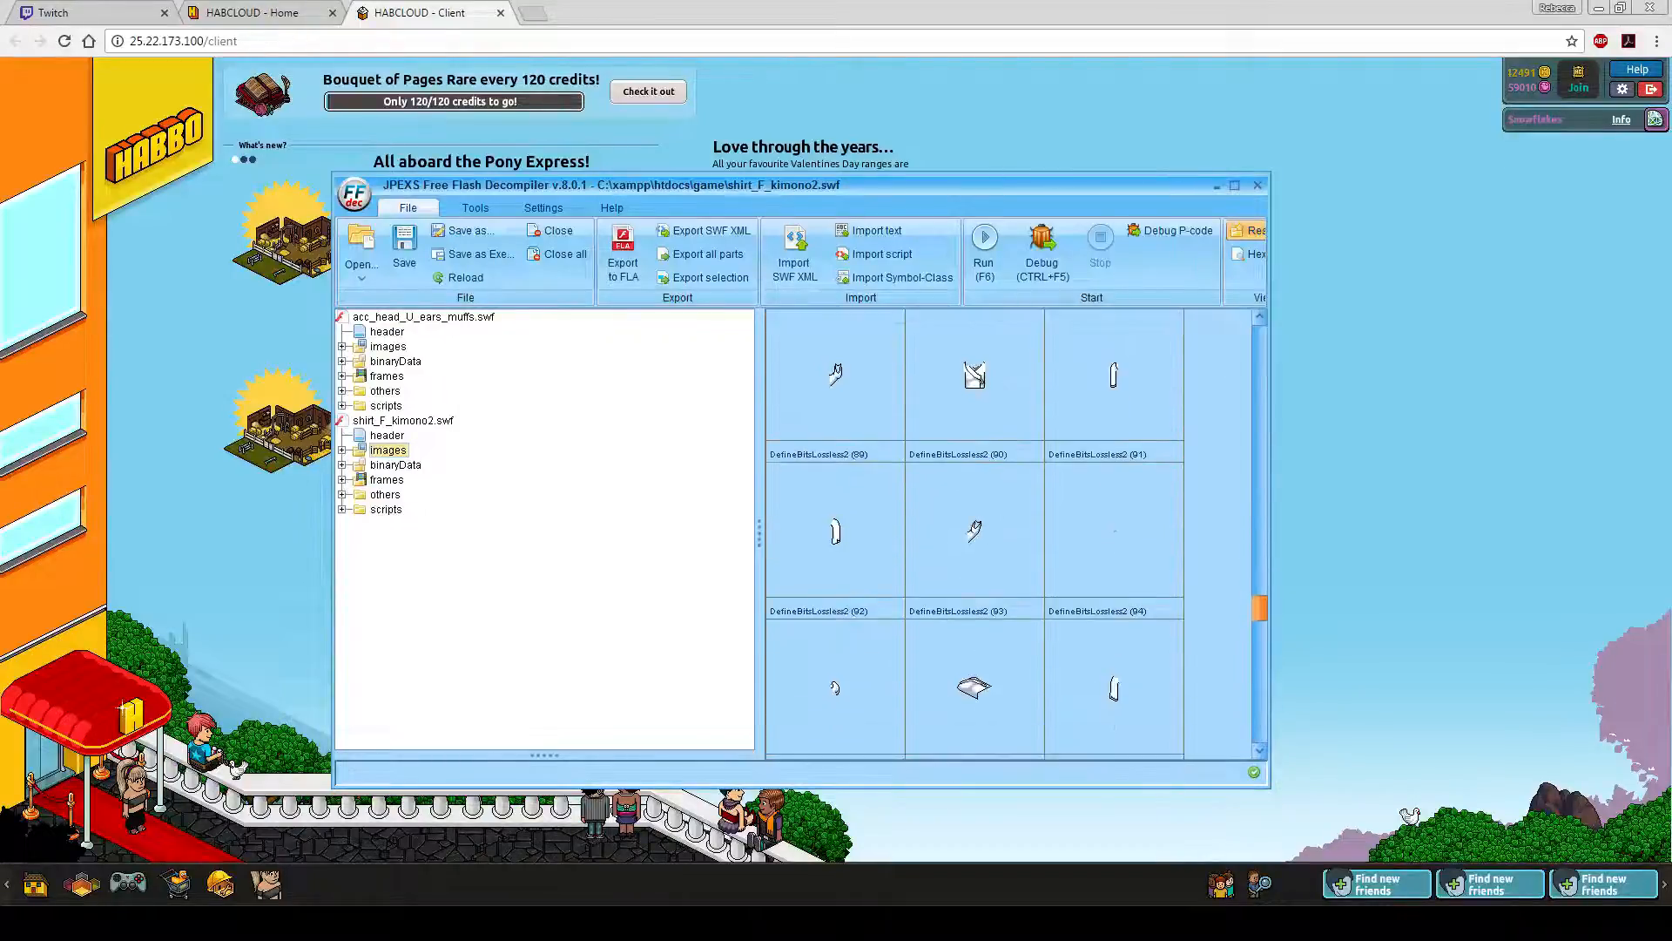
scroll(1010, 531, "down", 4)
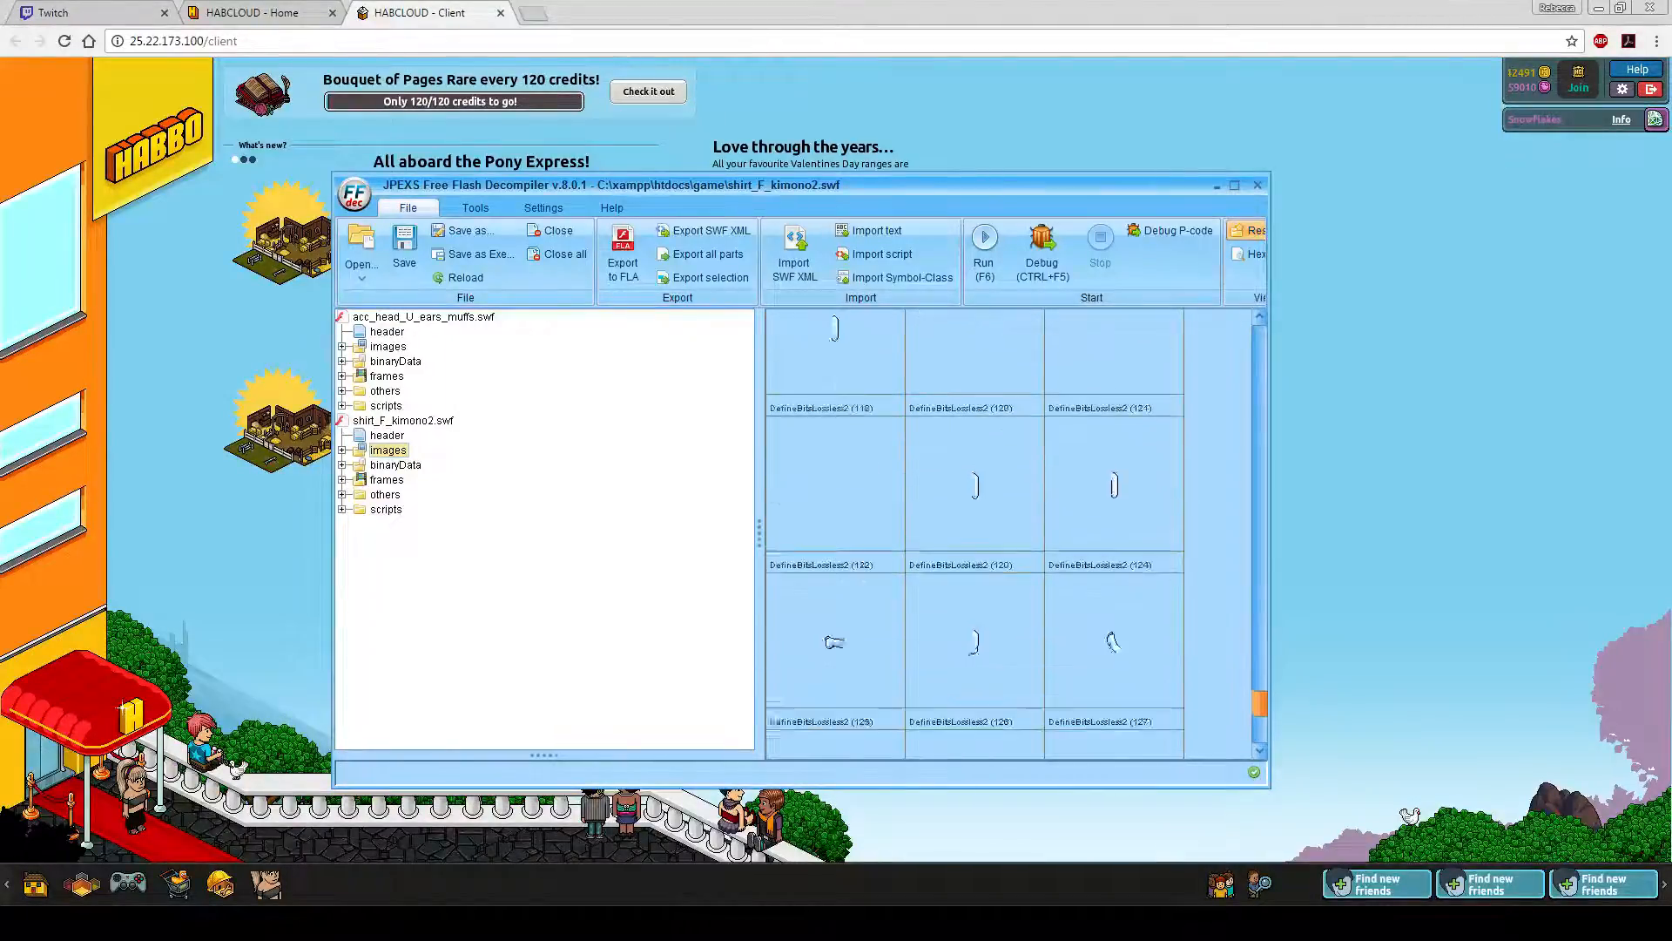
scroll(834, 692, "up", 20)
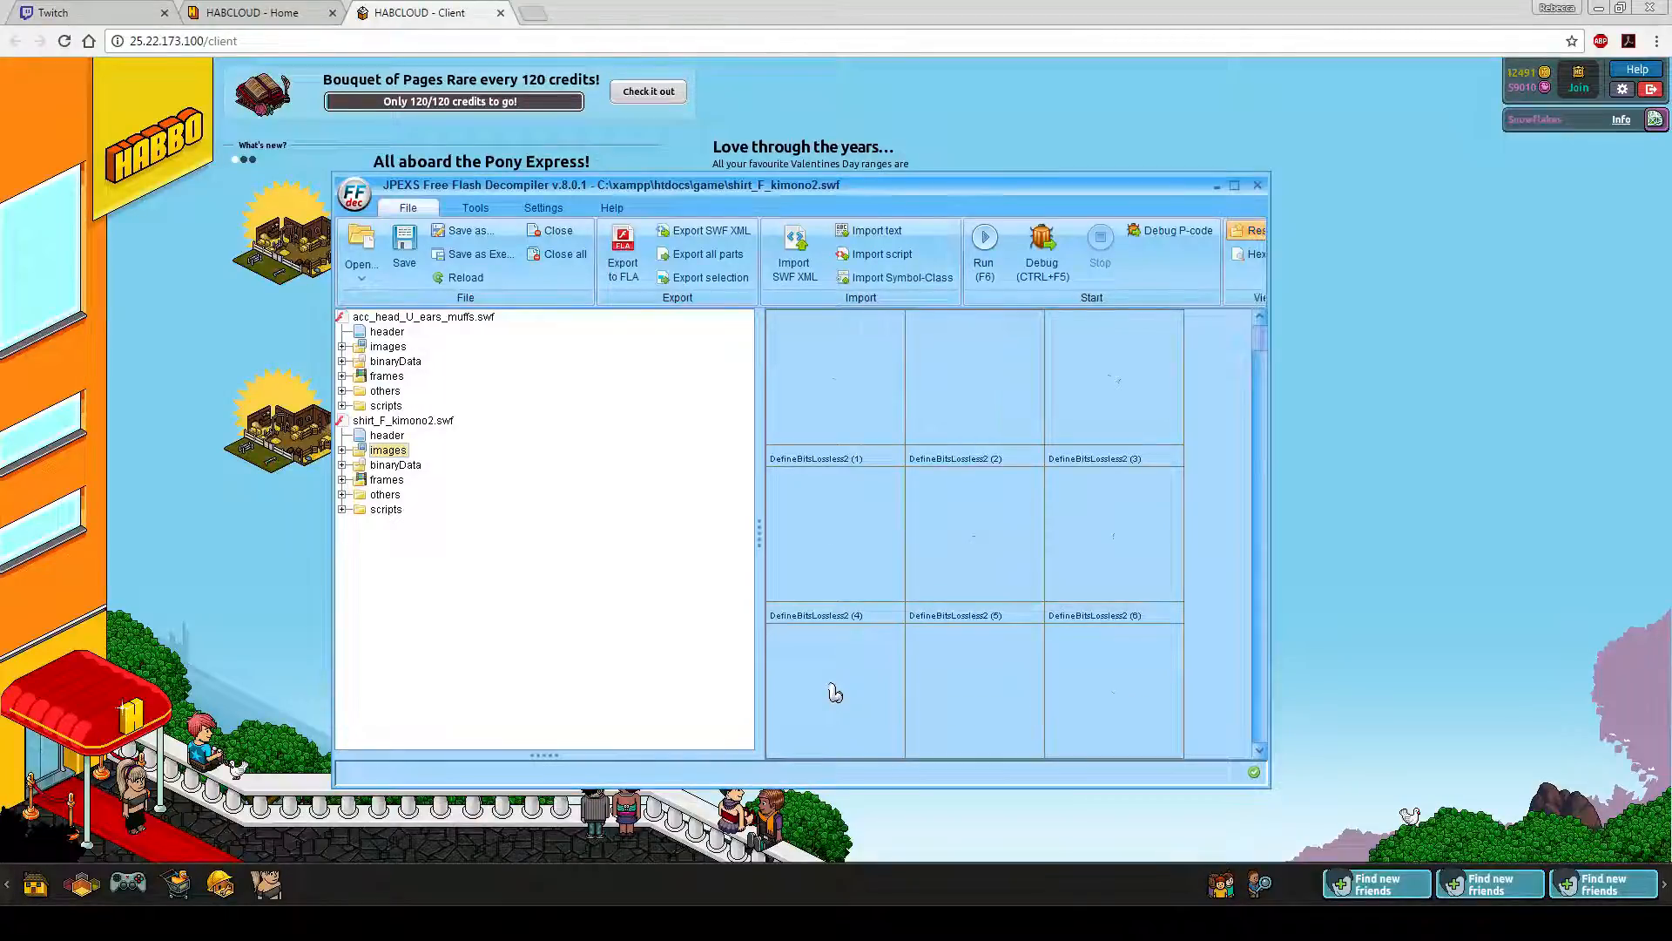
- Inspect individual kimono shirt images more closely, picking out DefineBitsLossless2 (19) and (32)
scroll(835, 692, "down", 3)
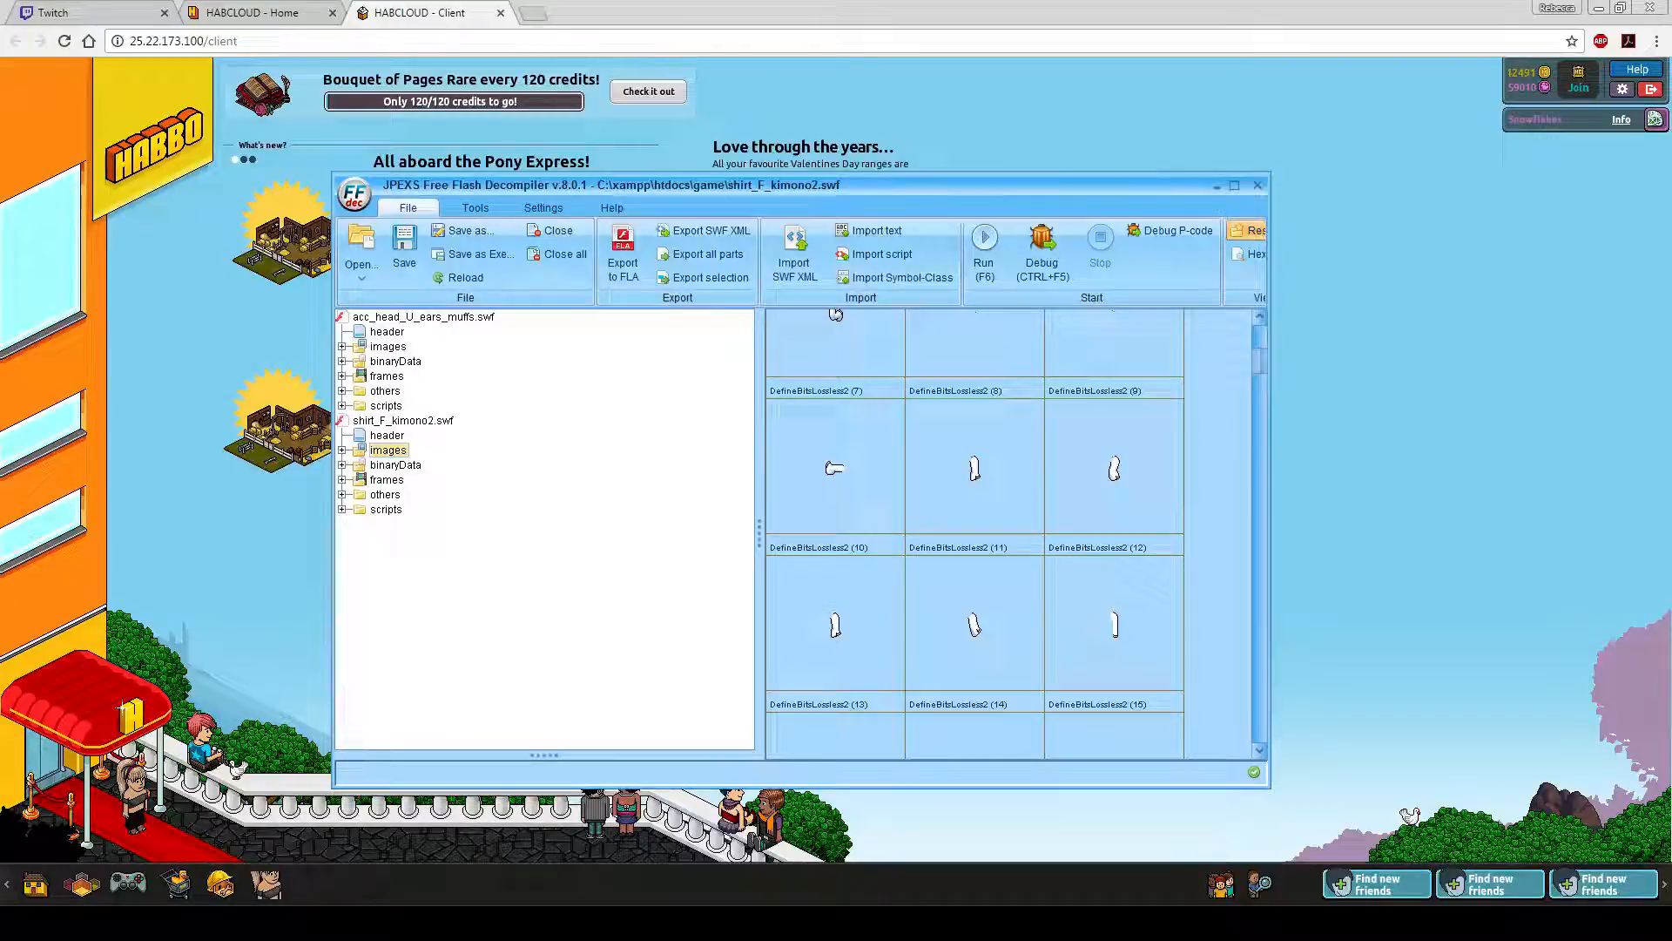
scroll(1260, 366, "down", 1)
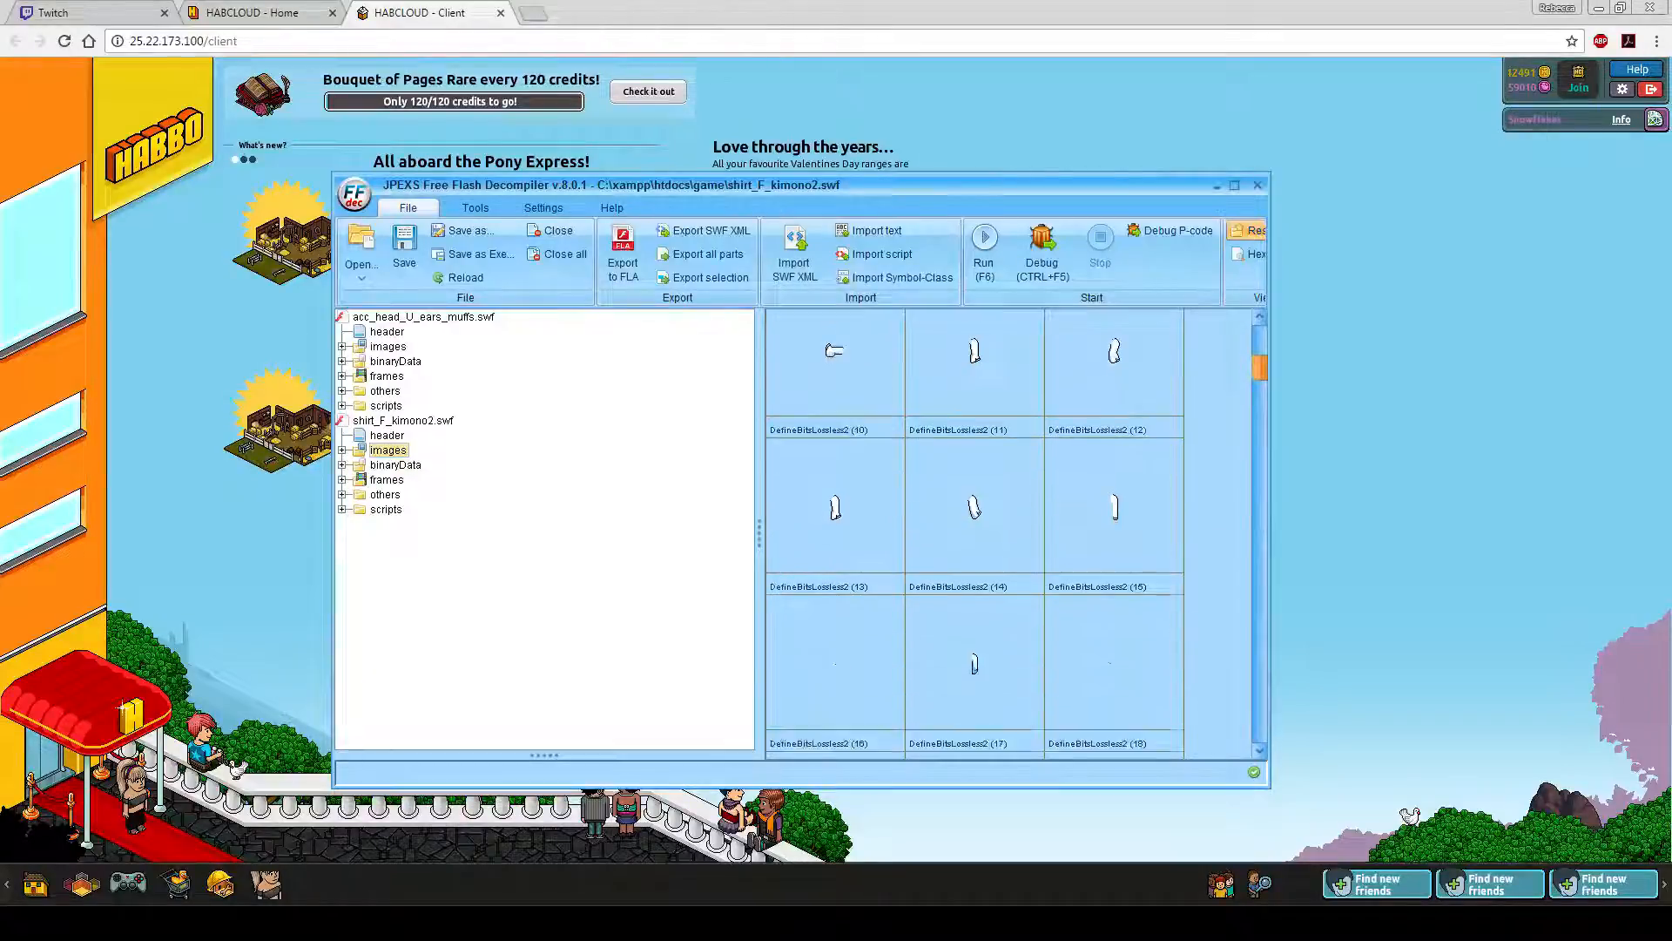
scroll(1260, 365, "down", 2)
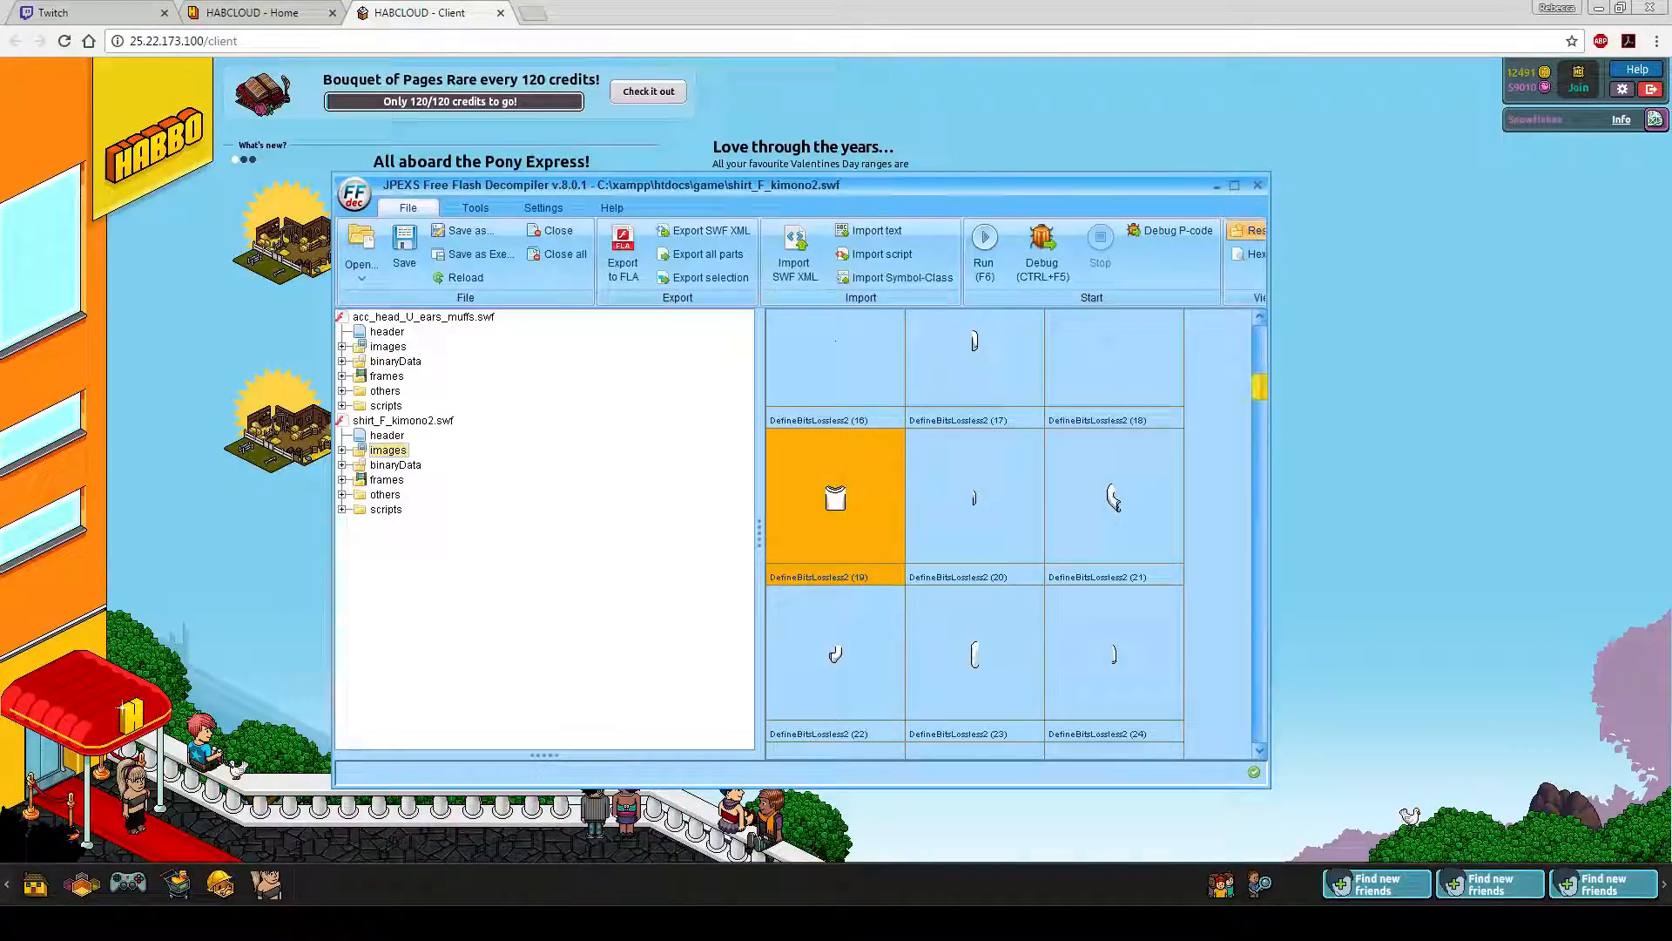
left_click_drag(1259, 386, 1260, 422)
left_click(973, 507)
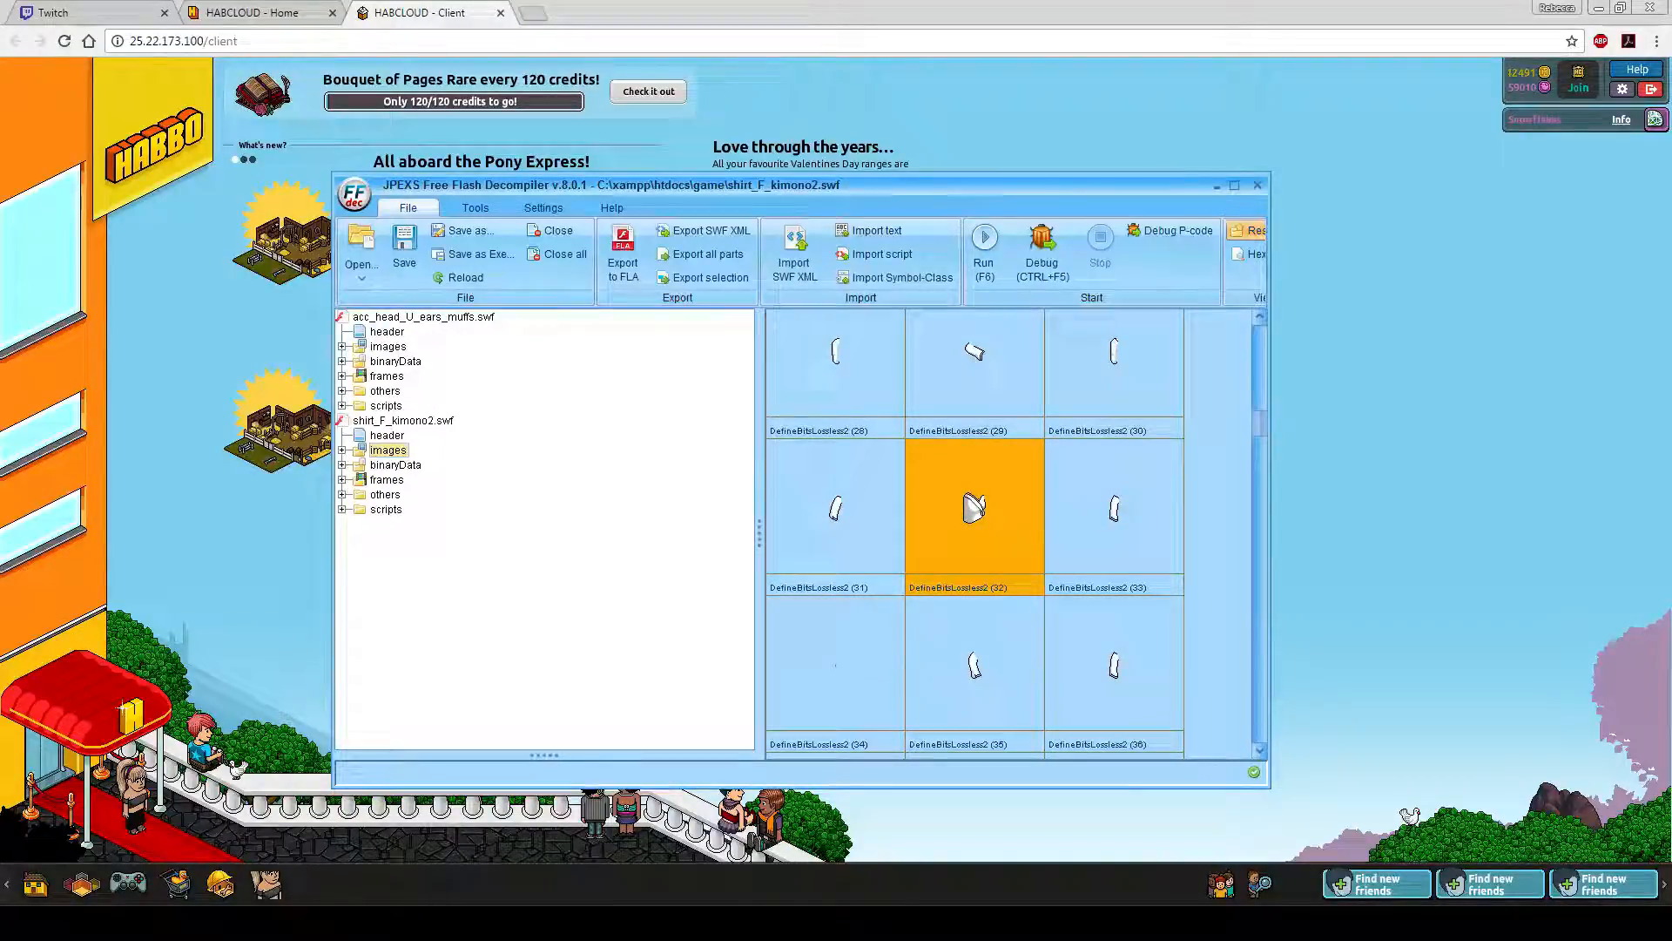
left_click_drag(1259, 424, 1260, 511)
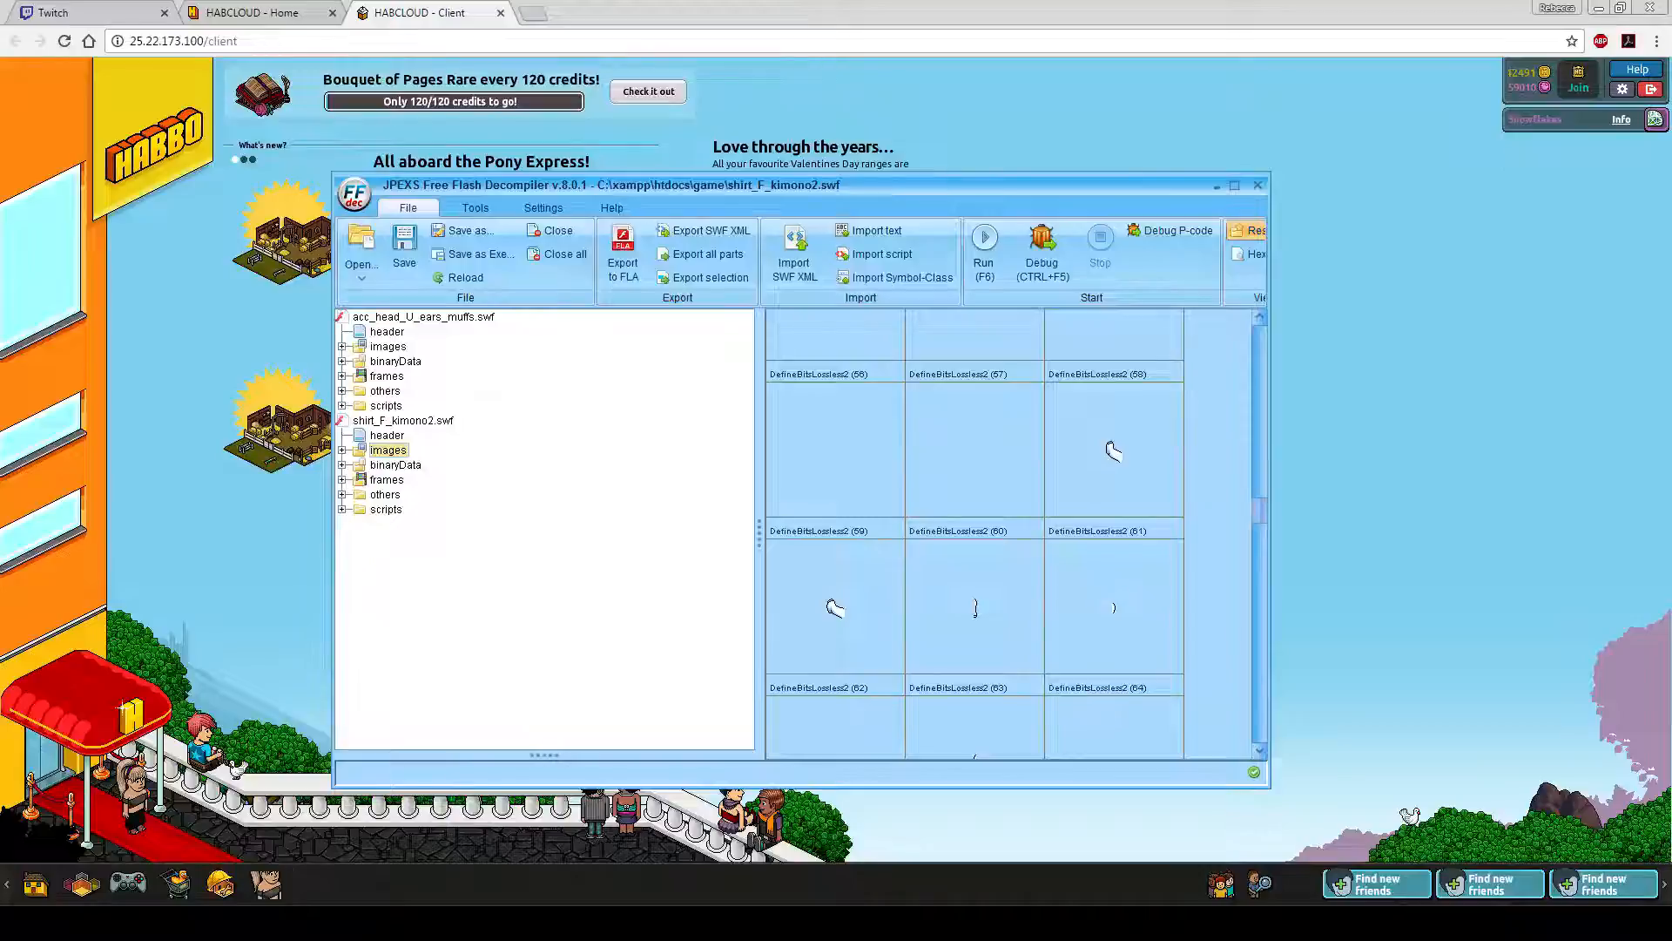
- Replace image DefineBitsLossless2 (1) in acc_head_U_ears_muffs.swf with blank.png from the Desktop
left_click(388, 346)
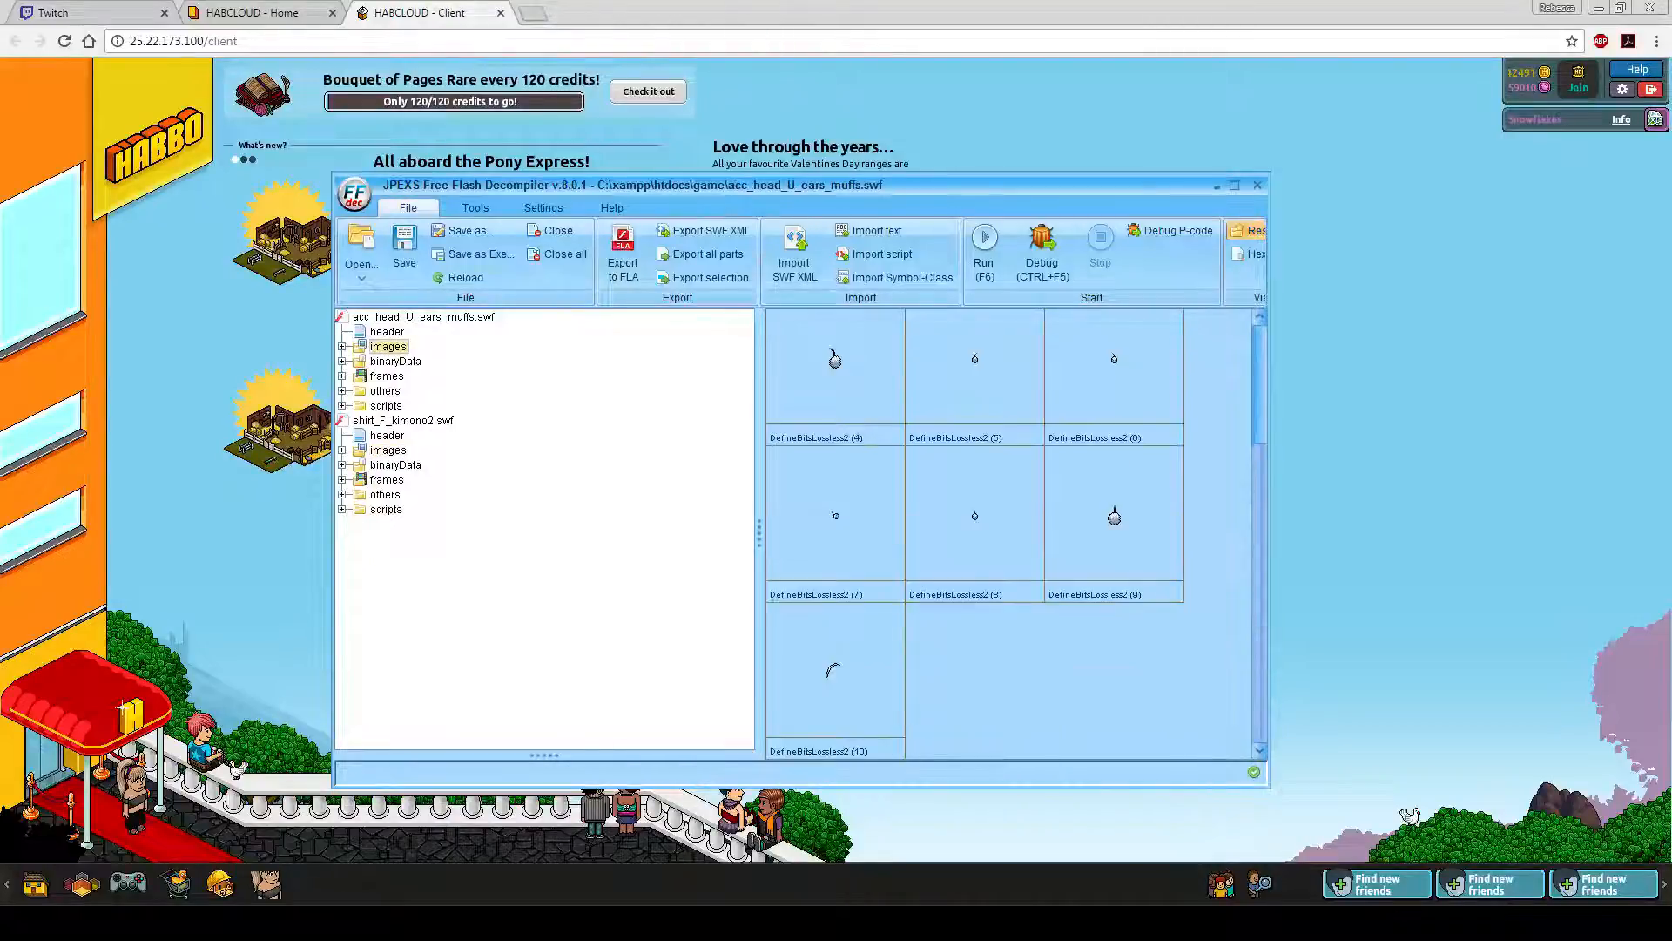
left_click_drag(1260, 592, 1260, 473)
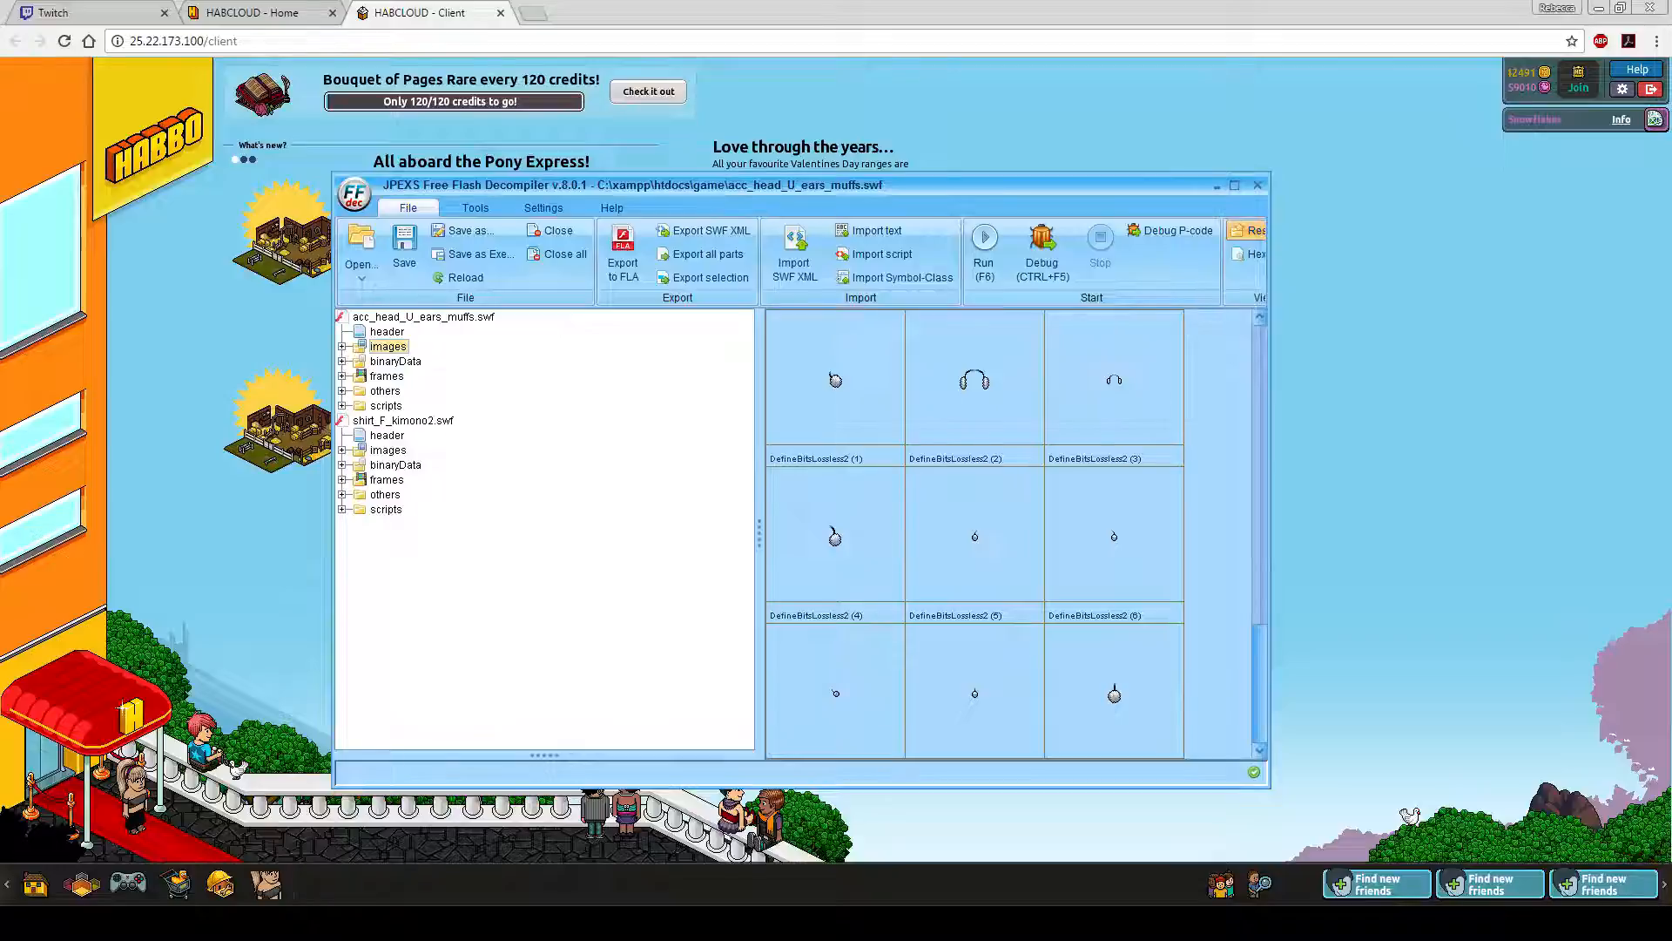
left_click(828, 374)
right_click(828, 374)
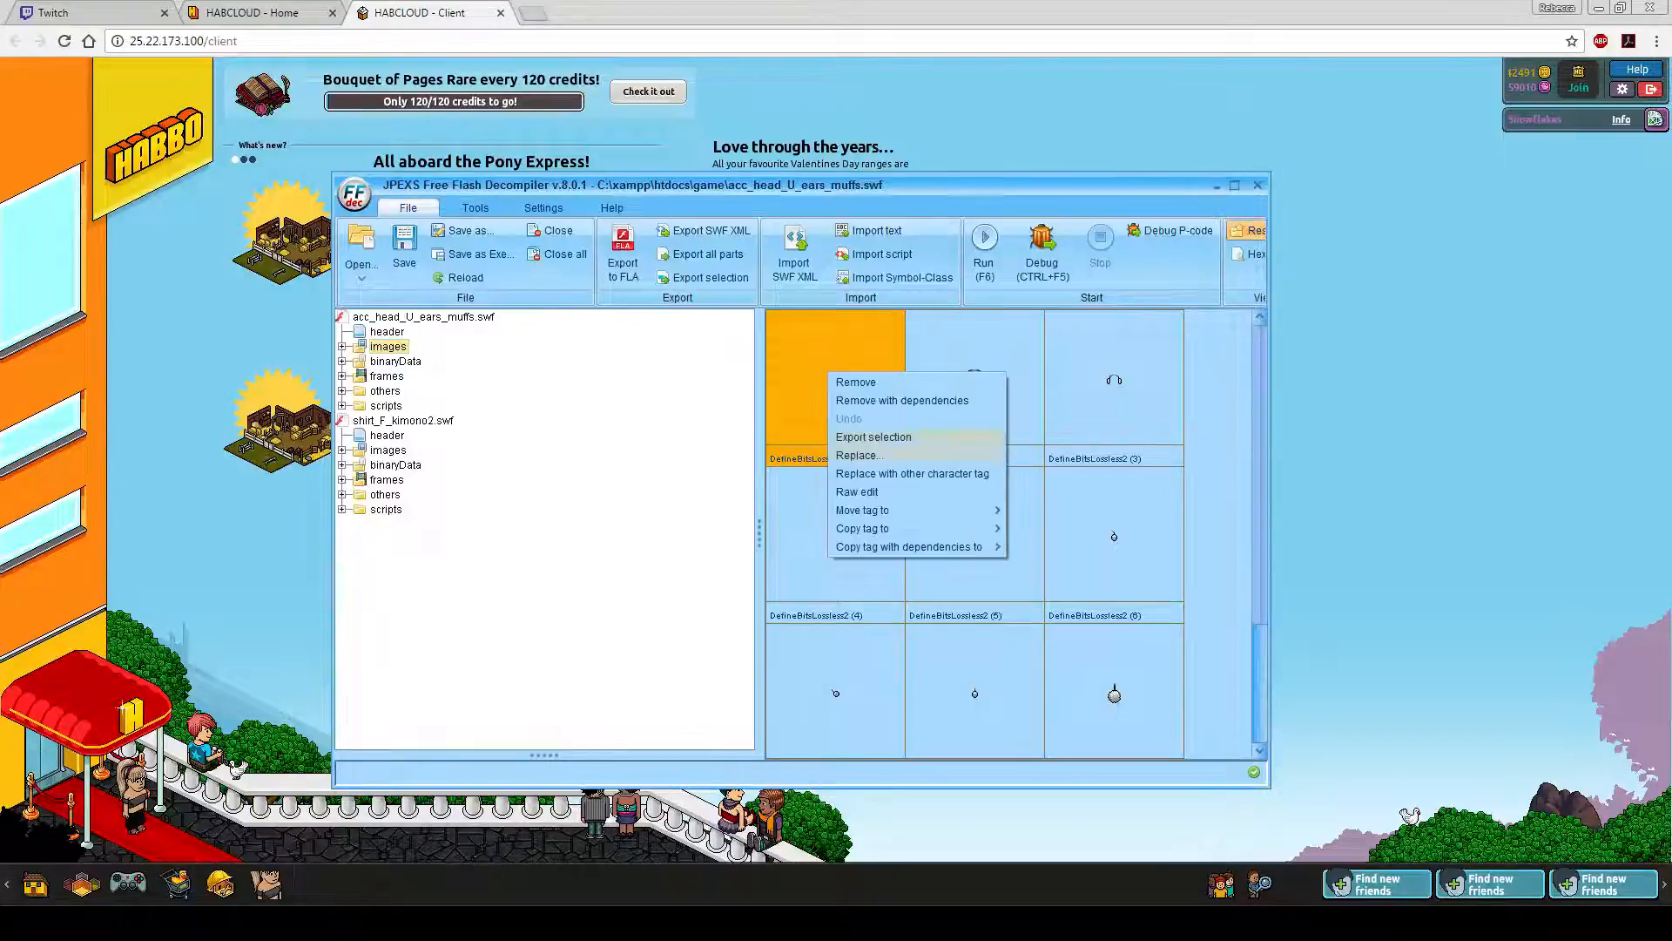
left_click(859, 454)
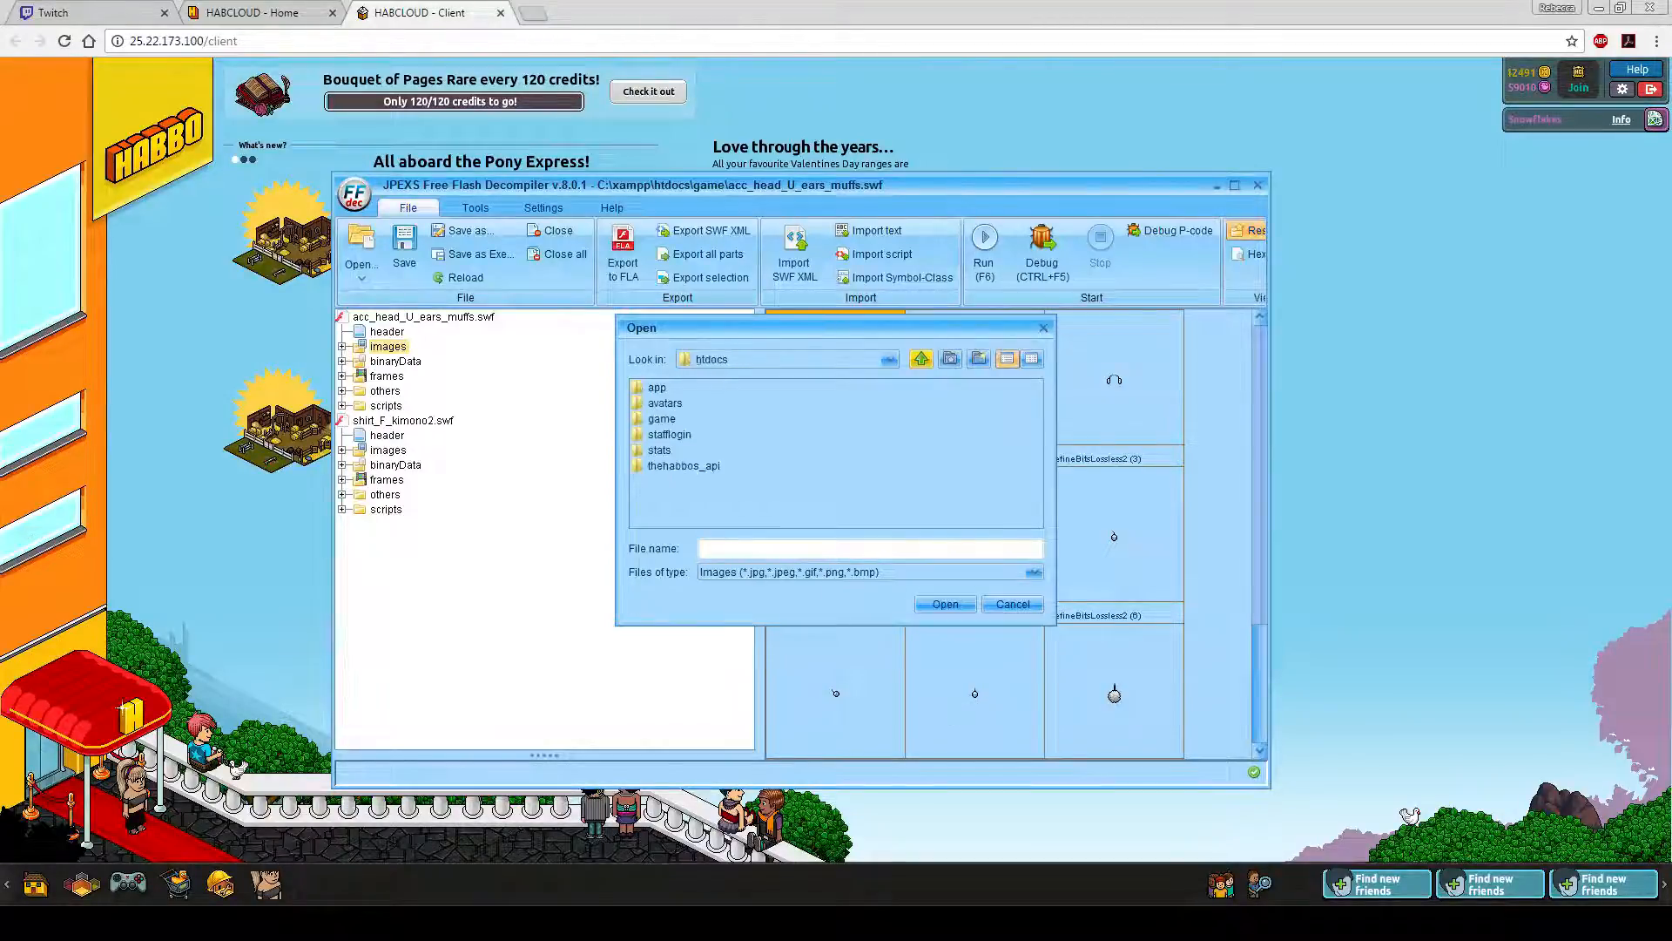
left_click(920, 358)
left_click(921, 358)
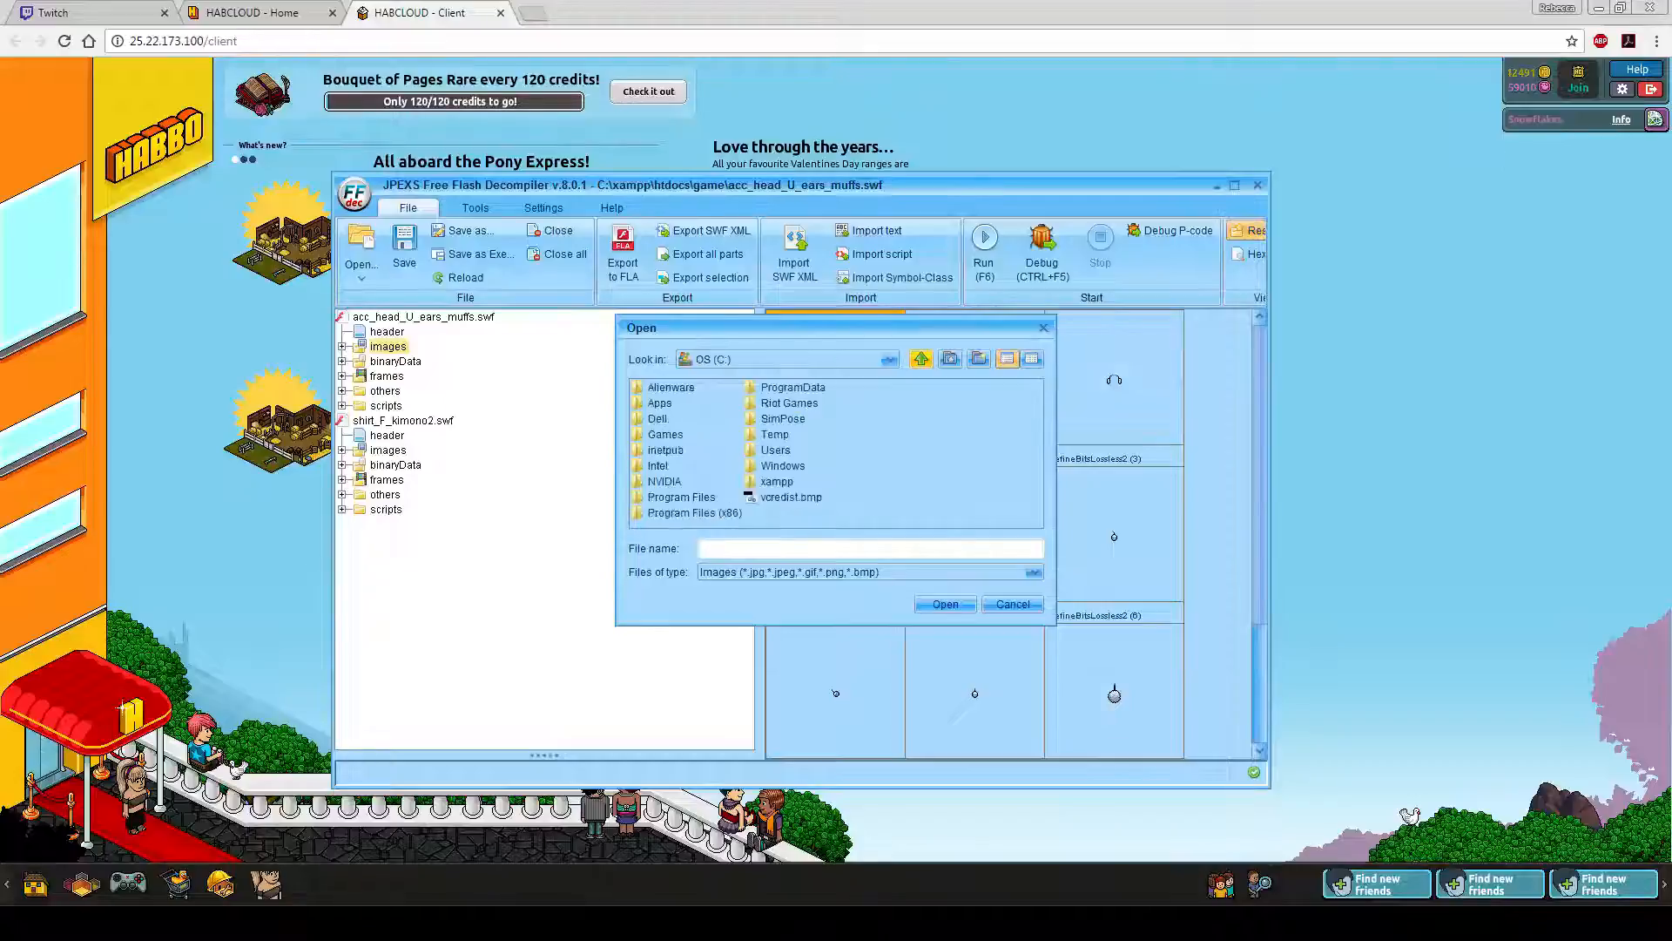
left_click(920, 358)
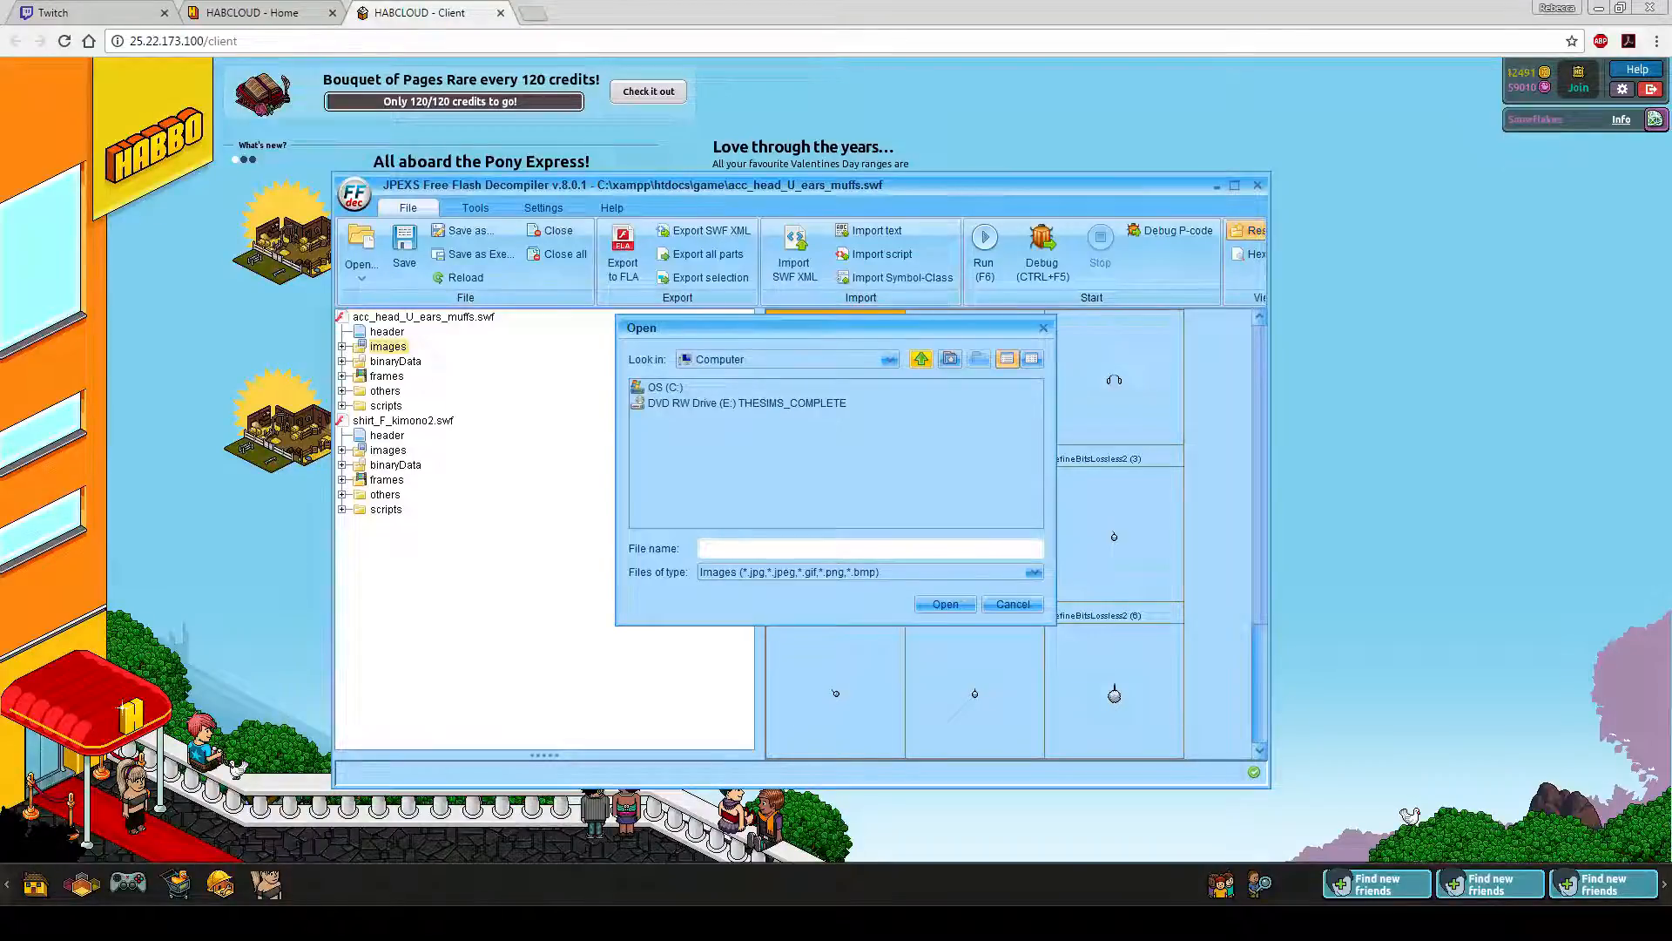
left_click(921, 358)
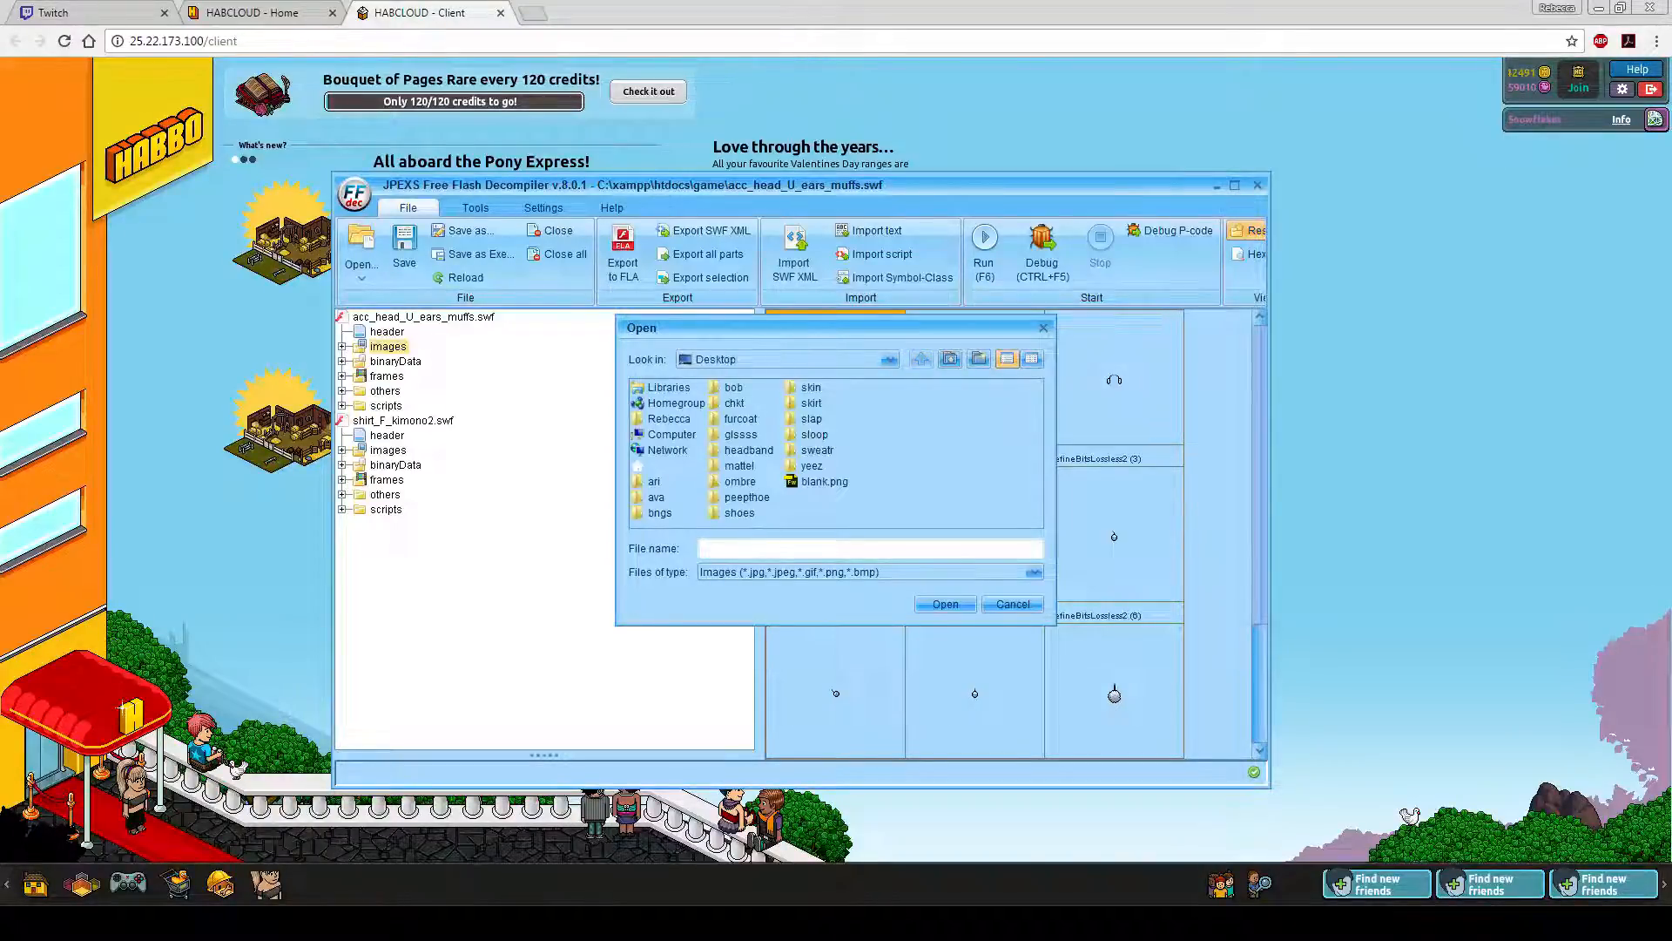
left_click(823, 481)
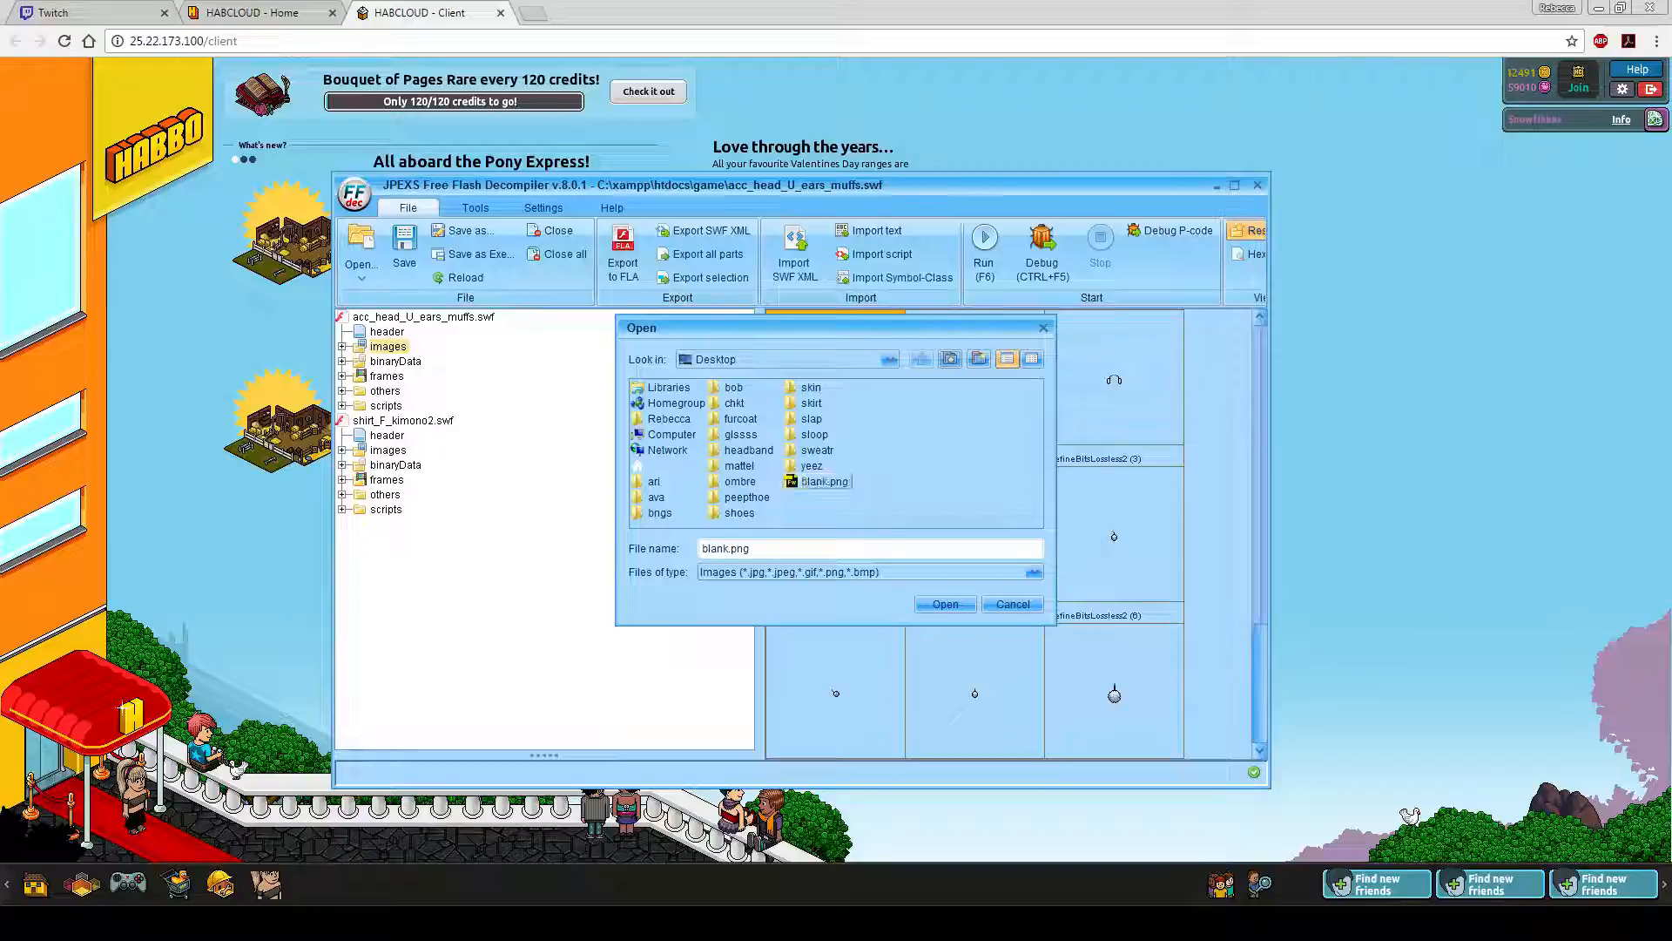
key("Return")
left_click(834, 379)
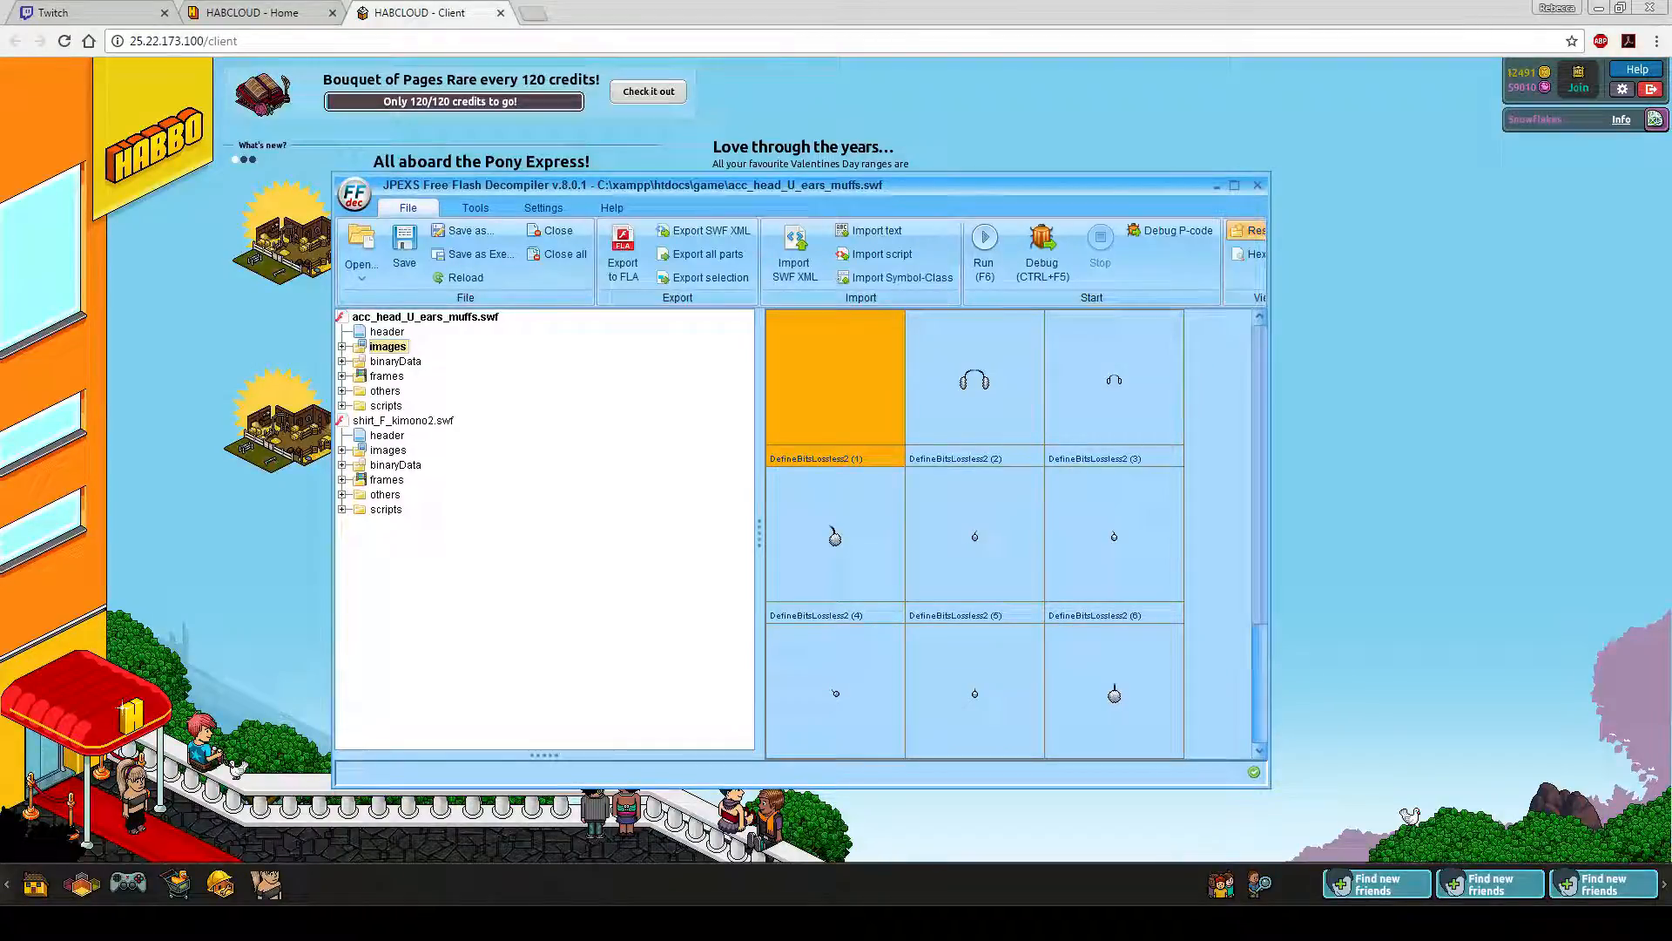
right_click(840, 368)
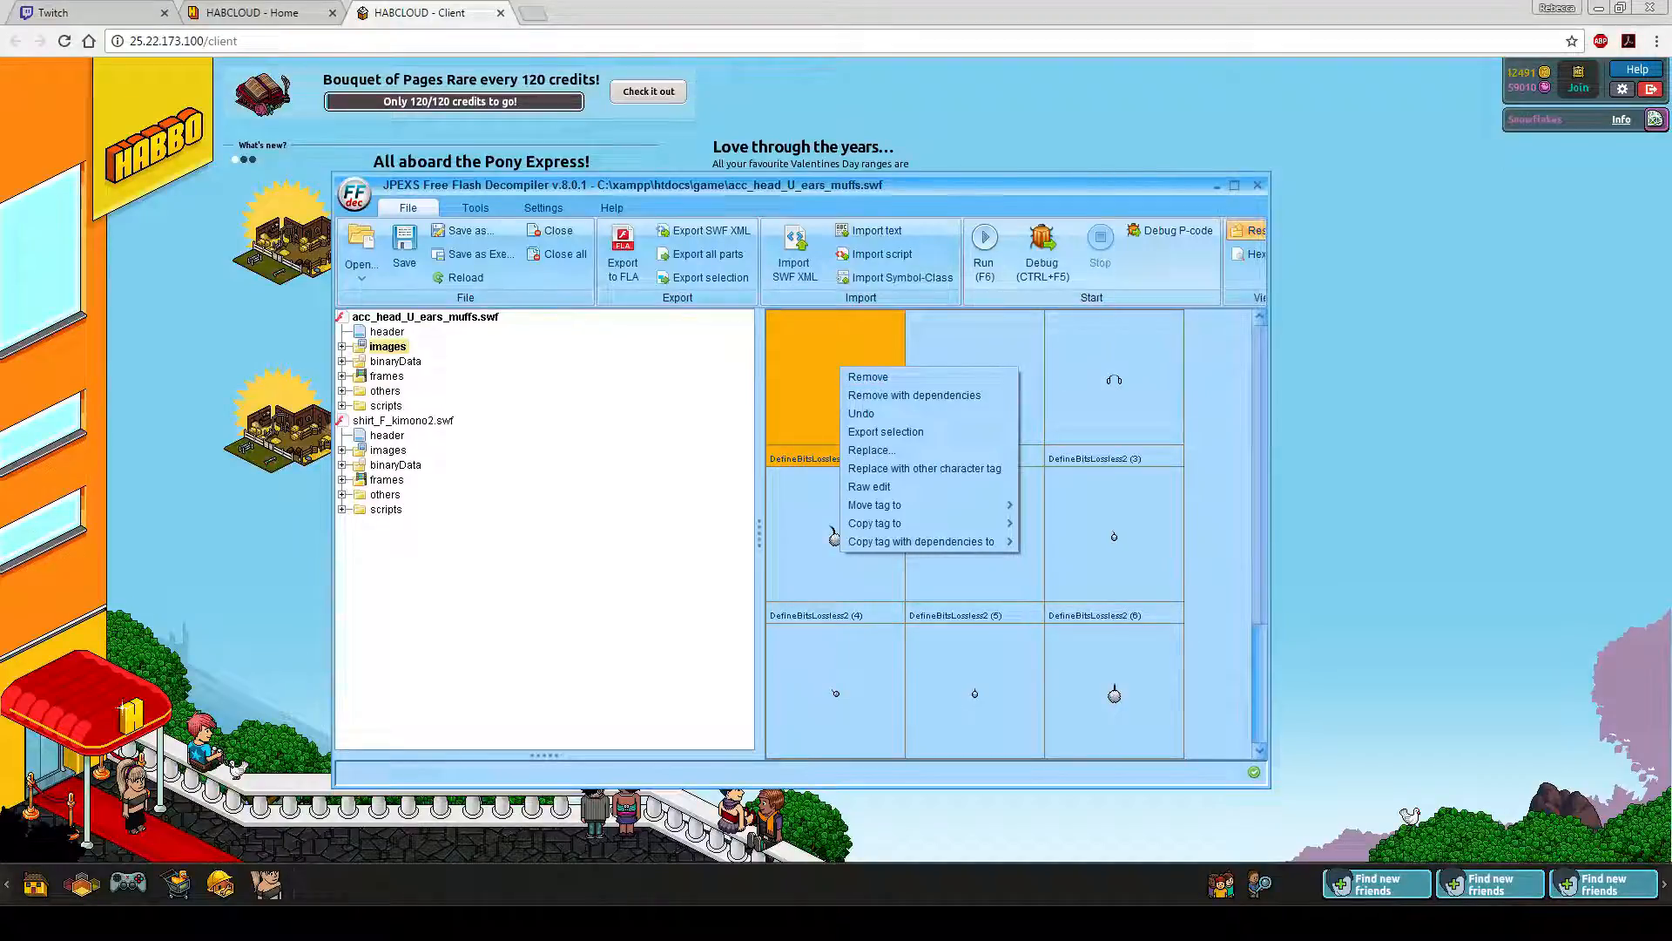
key("Escape")
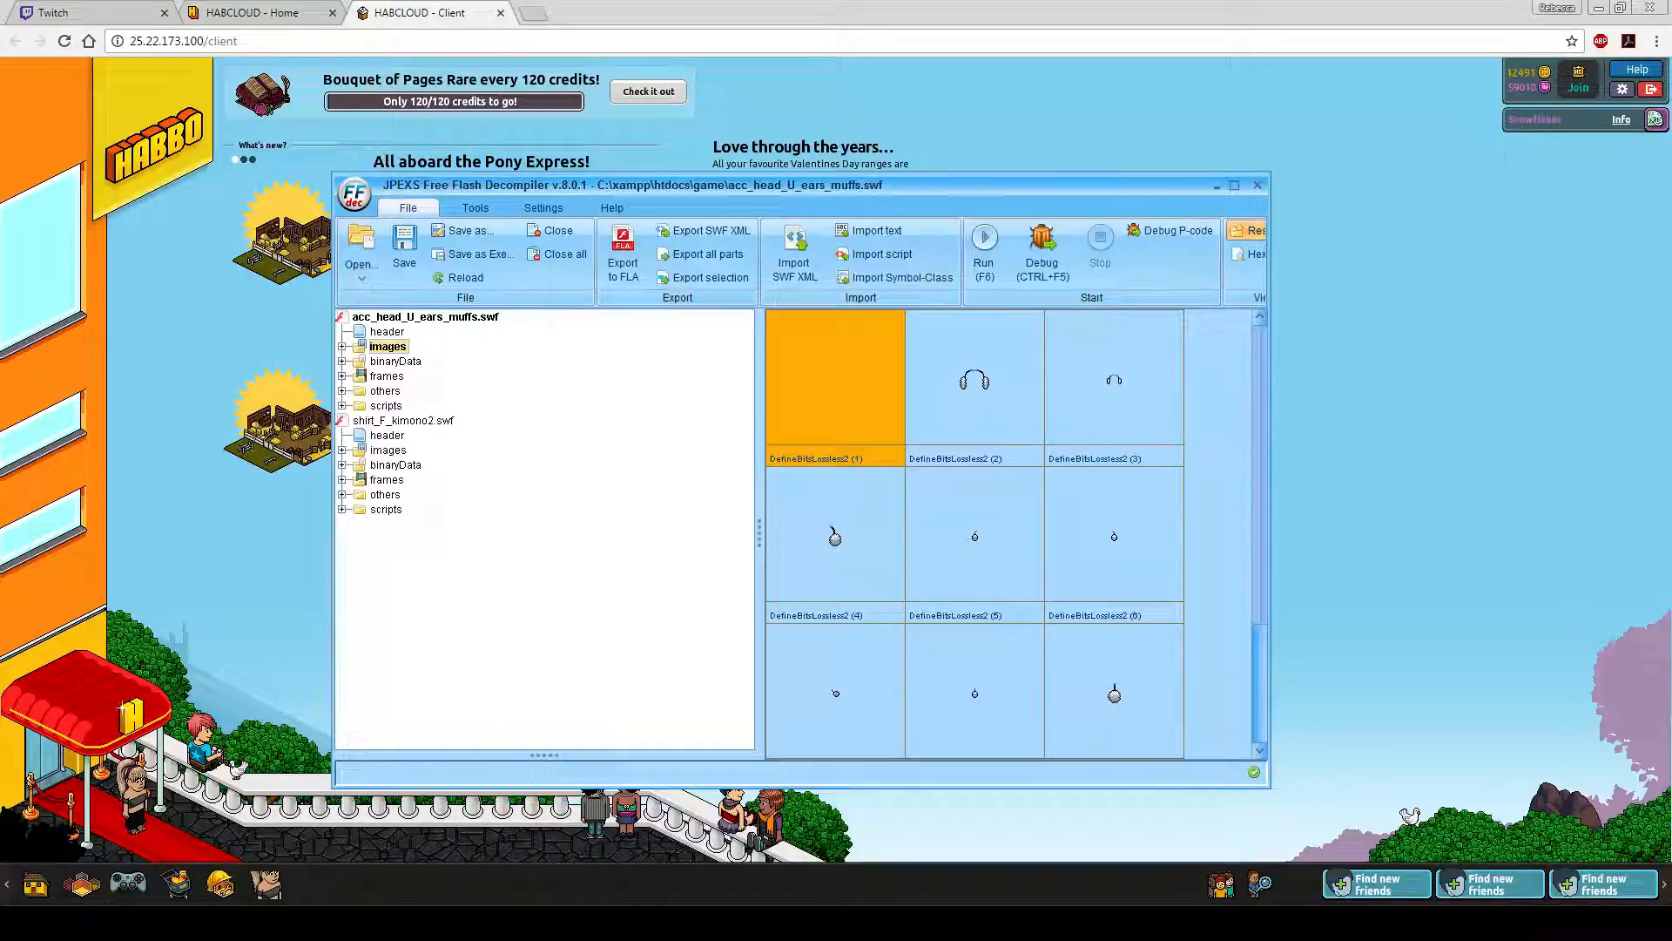
- Examine the small earmuff images DefineBitsLossless2 (5), (6), (7) and (8) alongside the remaining images in the file
mouse_move(1259, 474)
left_mouse_down()
mouse_move(1258, 593)
mouse_move(1259, 474)
left_mouse_up()
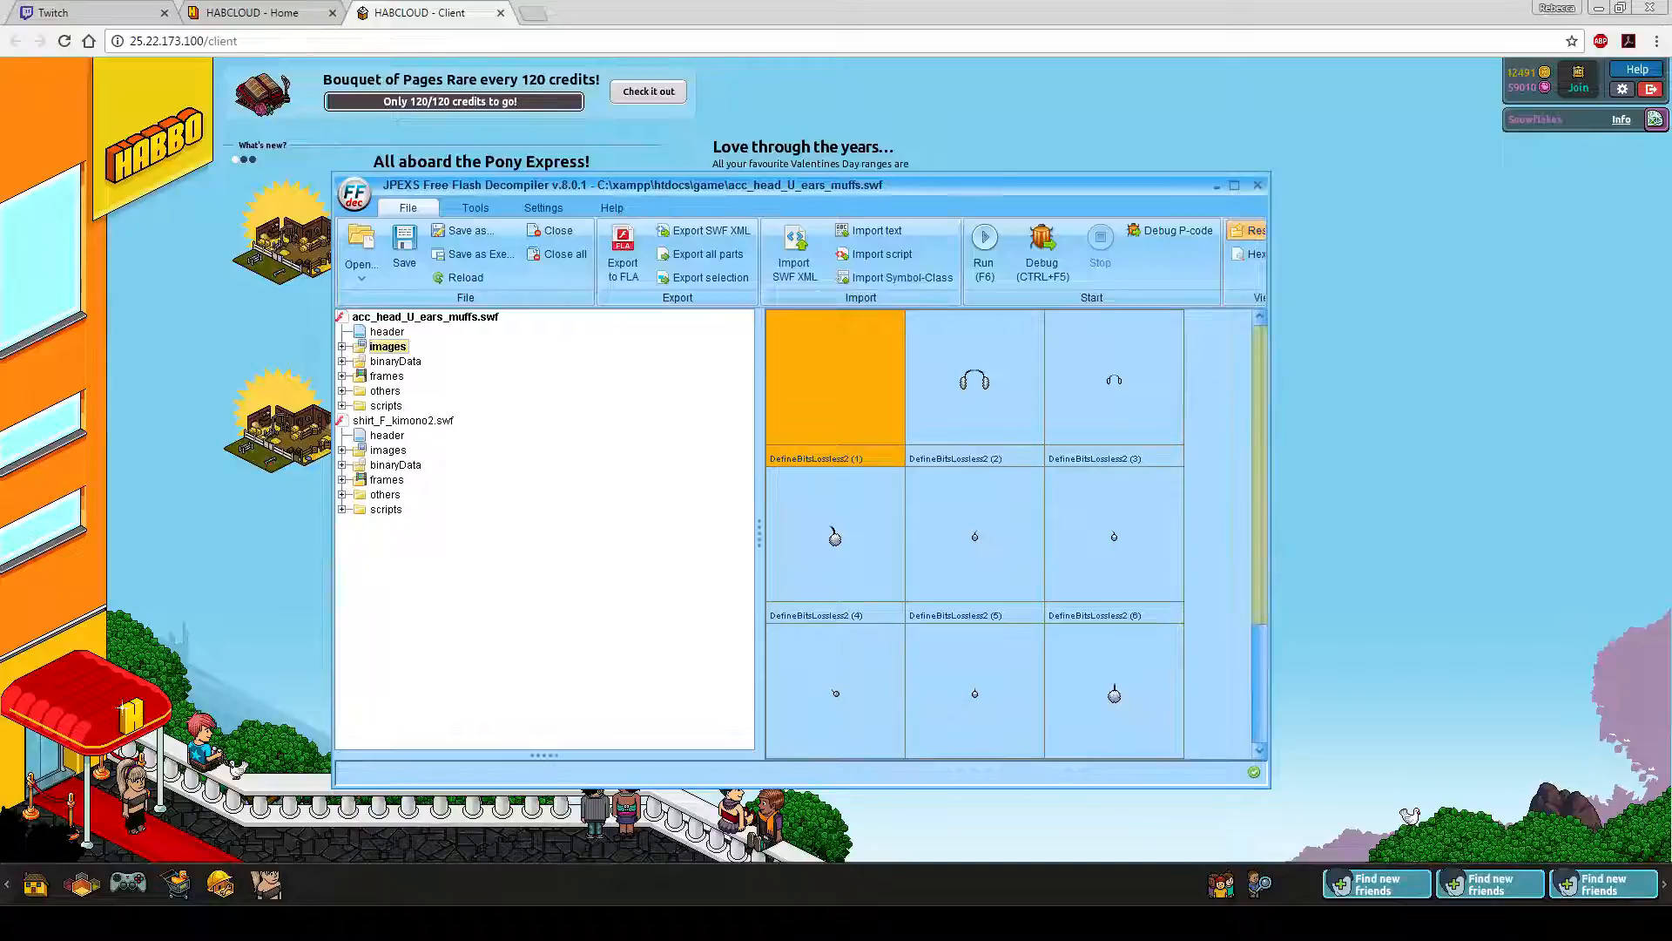
left_click_drag(1259, 474, 1258, 552)
left_click(975, 422)
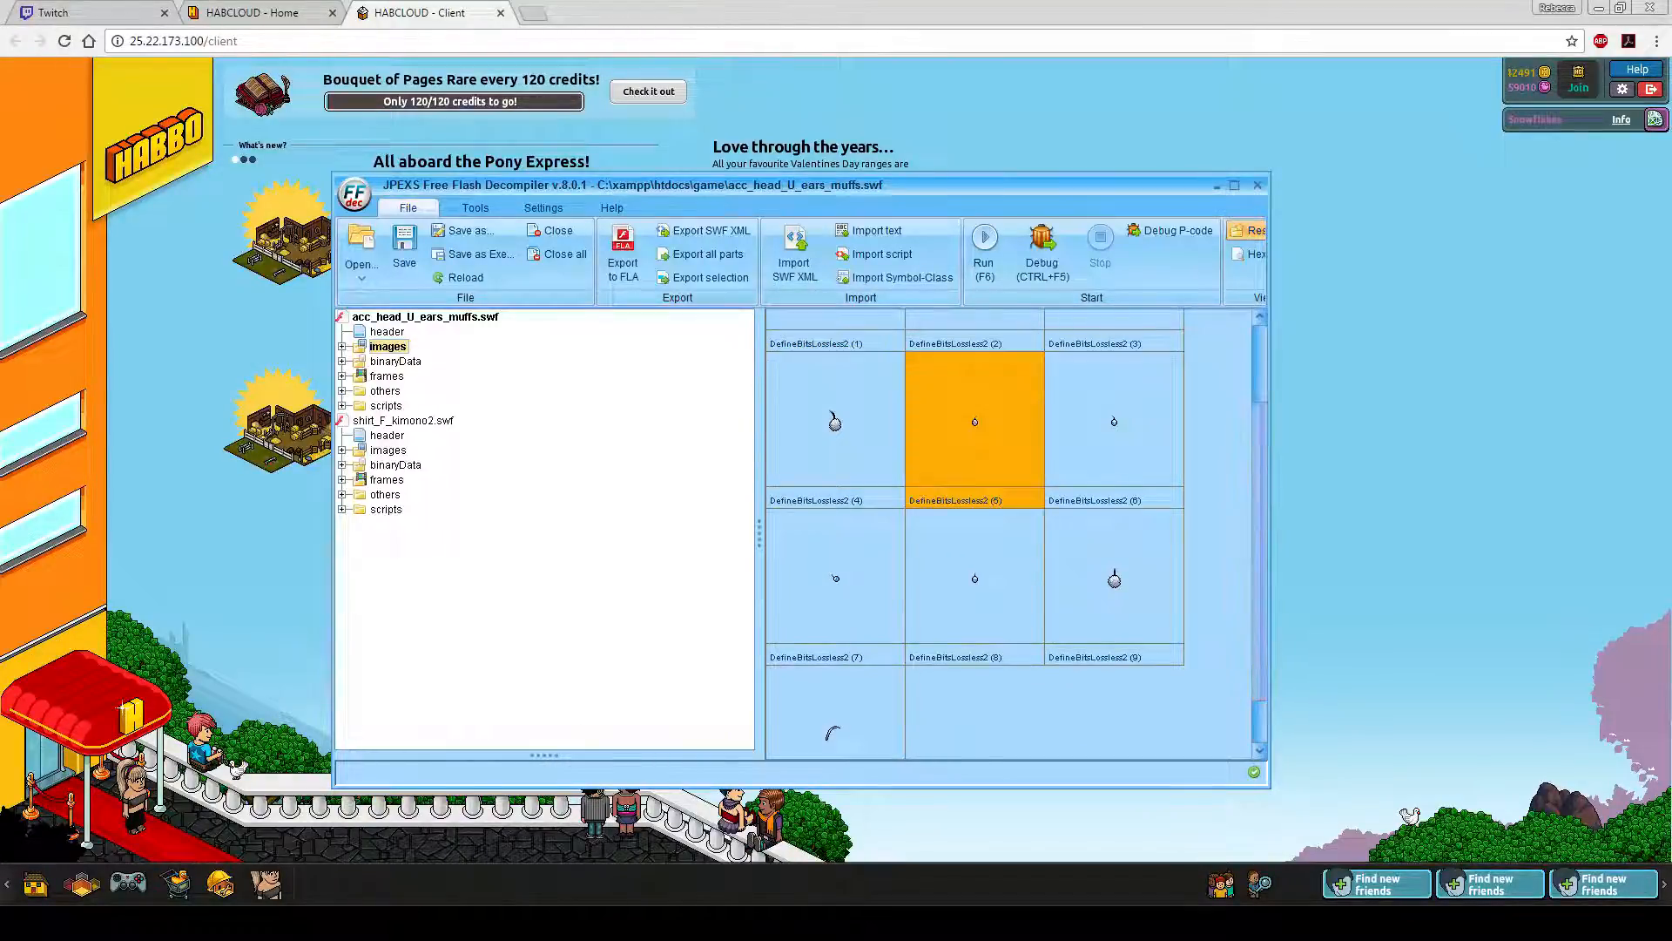
left_click(1114, 423)
left_click(975, 579)
left_click(835, 579)
left_click(975, 423)
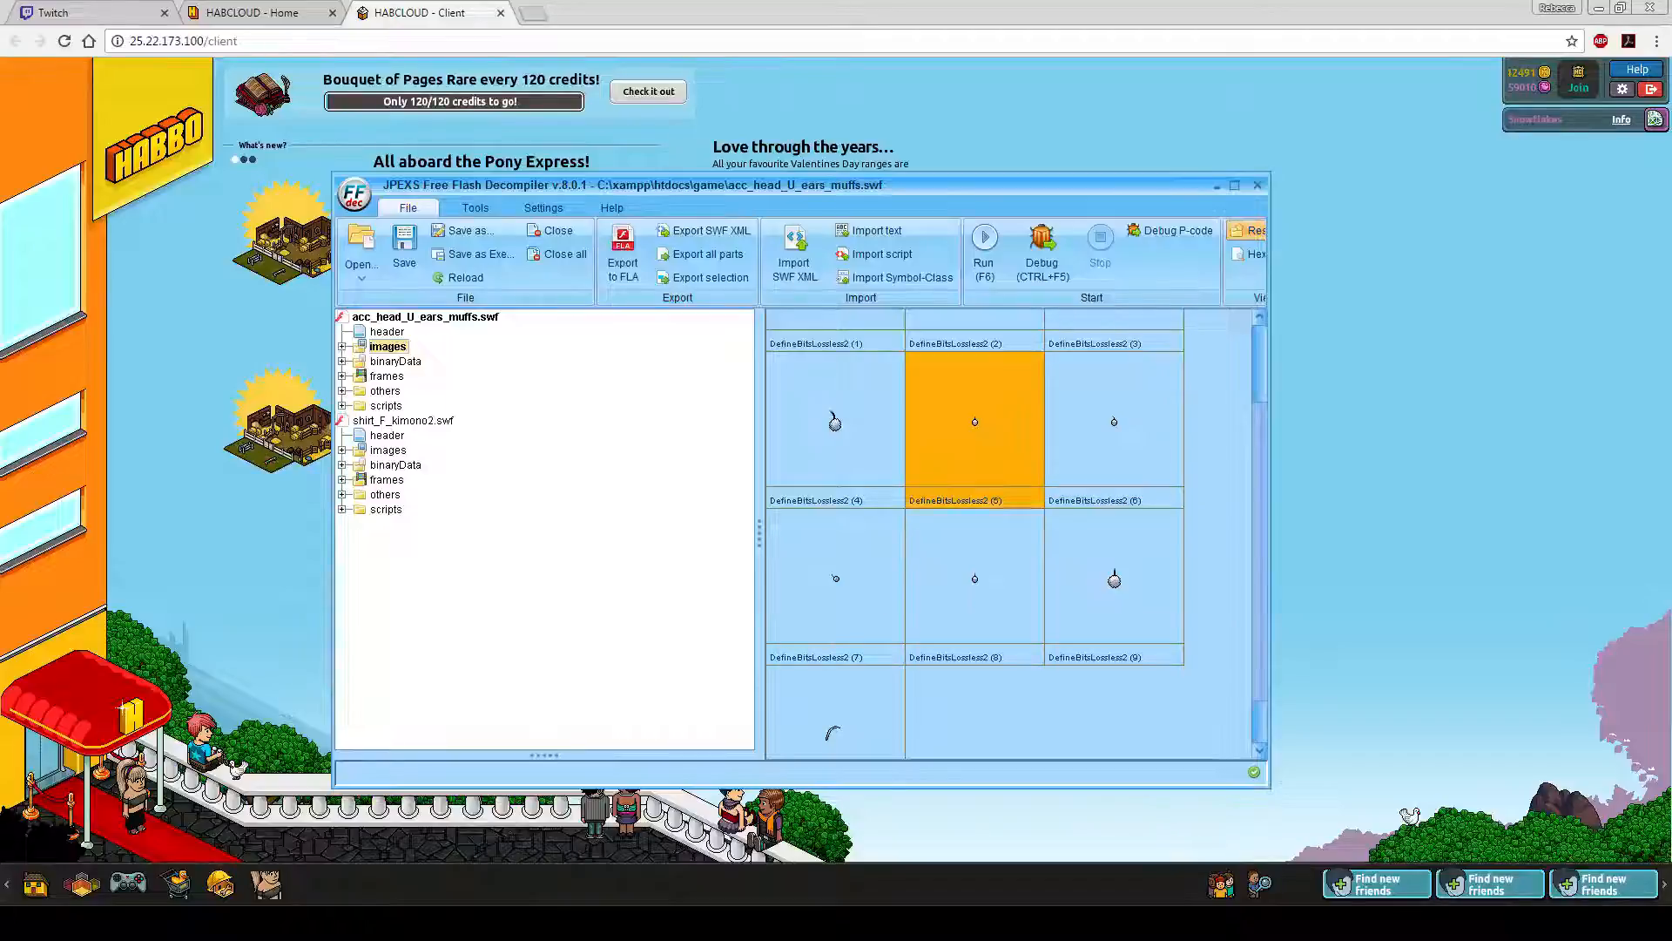
left_click(1114, 422)
left_click(975, 579)
left_click(835, 579)
left_click(975, 423)
left_click(1114, 422)
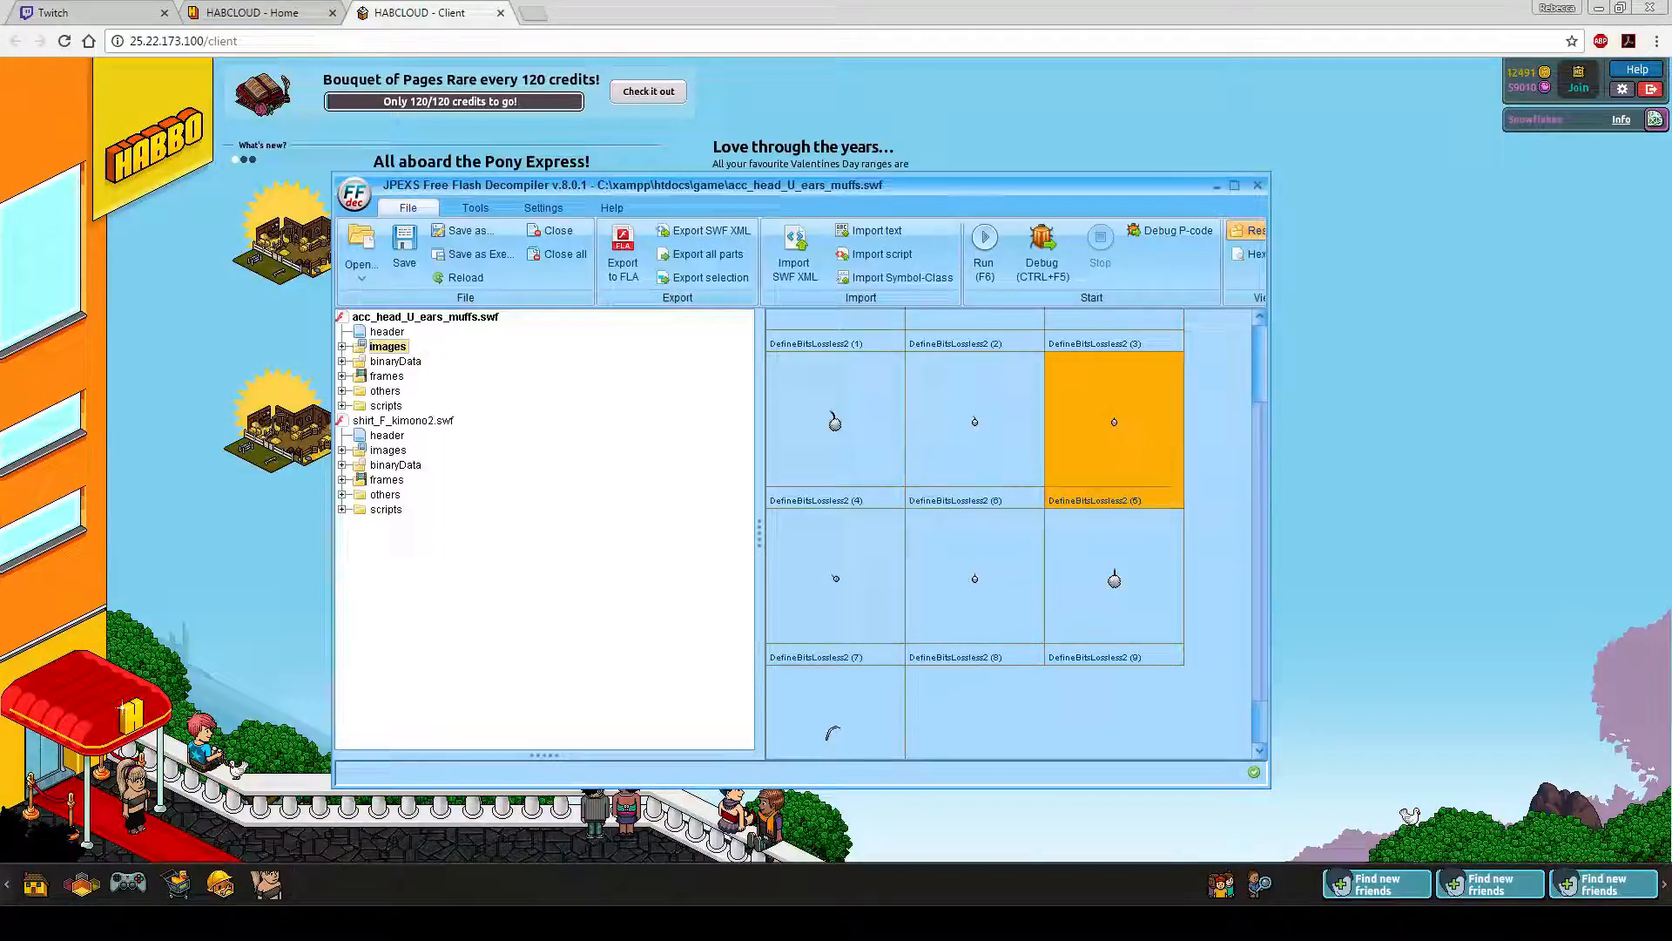
left_click(974, 579)
left_click(836, 579)
left_click(975, 422)
left_click(1114, 423)
left_click(975, 579)
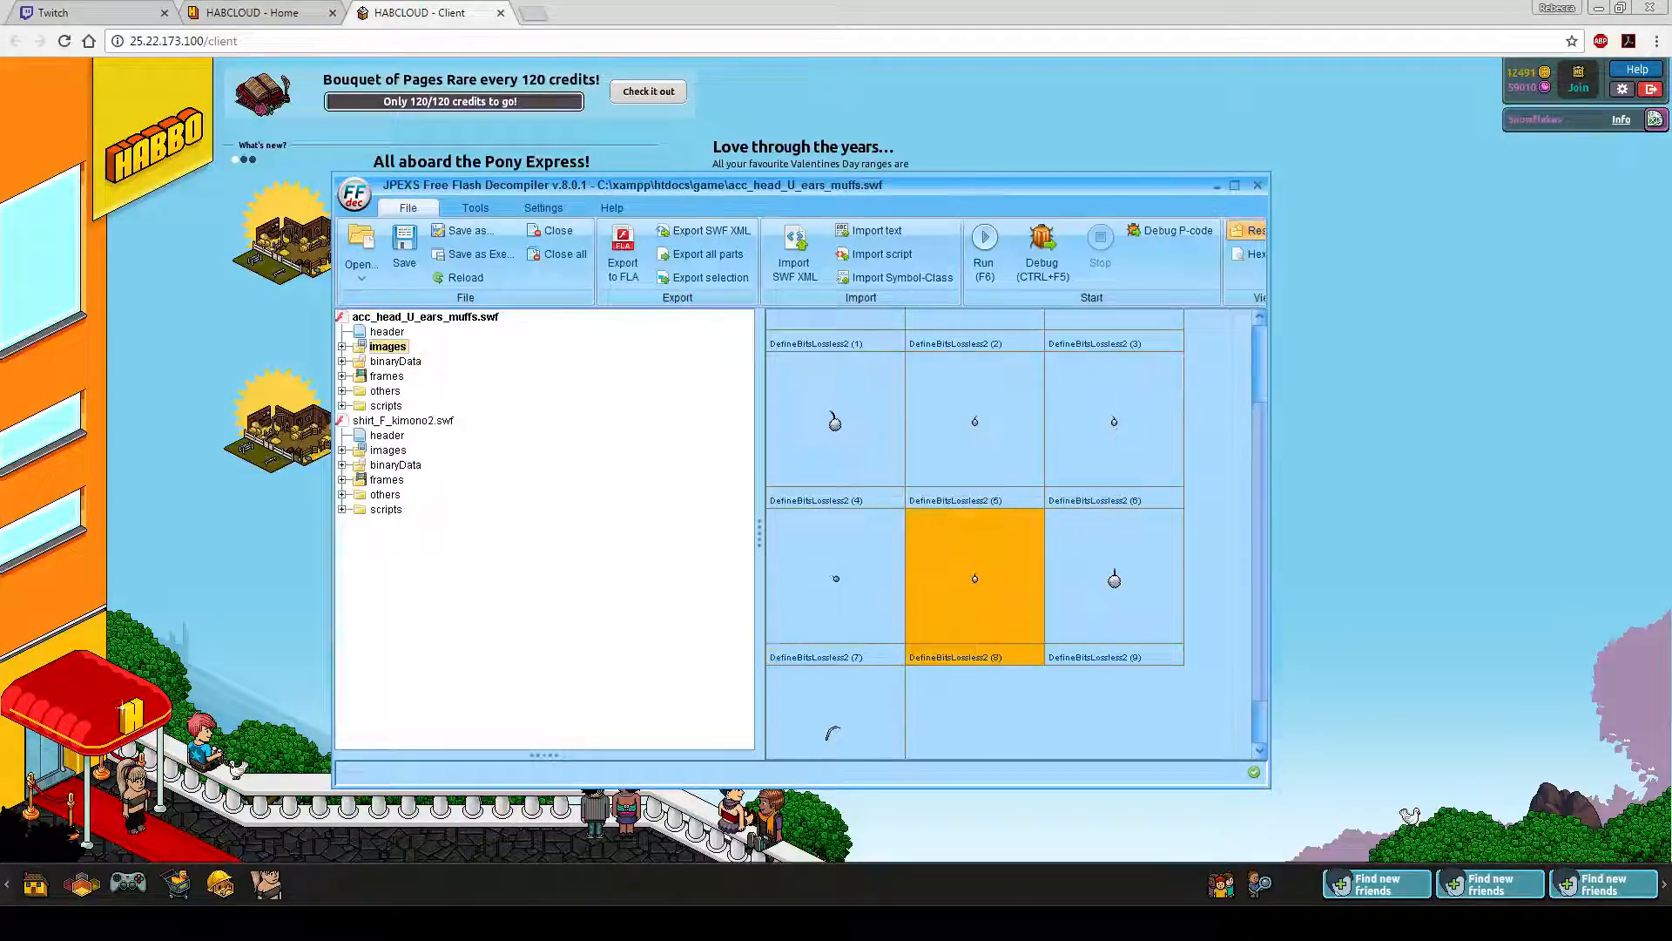
left_click(835, 579)
left_click(975, 423)
left_click(1114, 423)
left_click(974, 579)
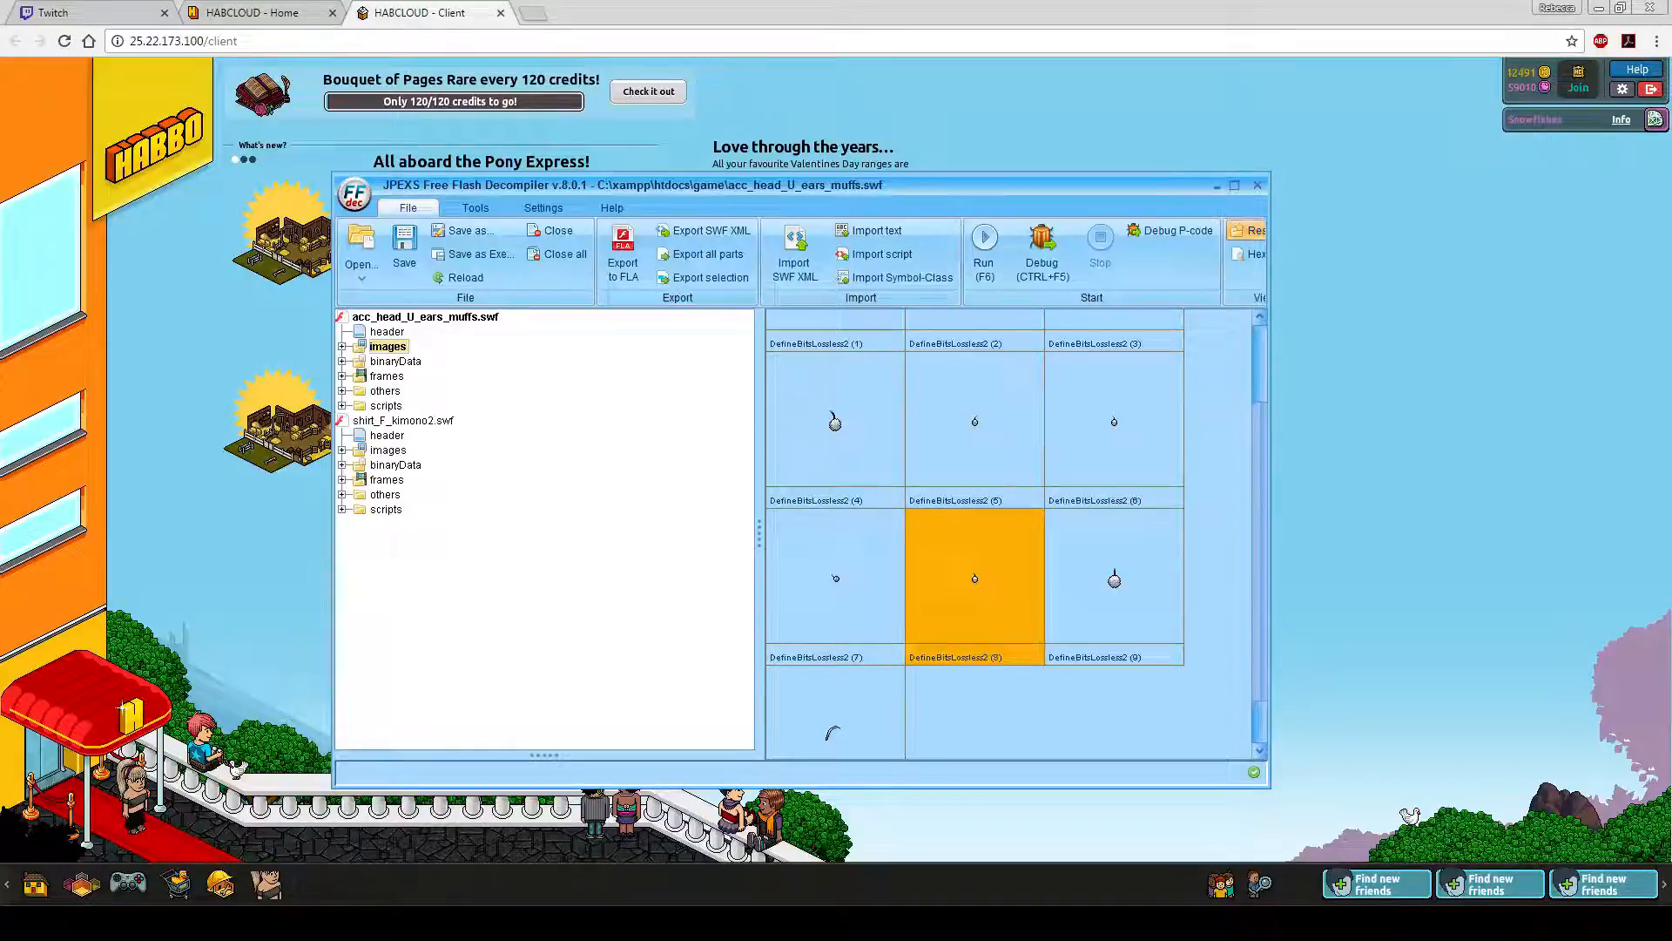
left_click(835, 579)
left_click(975, 423)
left_click(1114, 423)
left_click(974, 580)
left_click(835, 580)
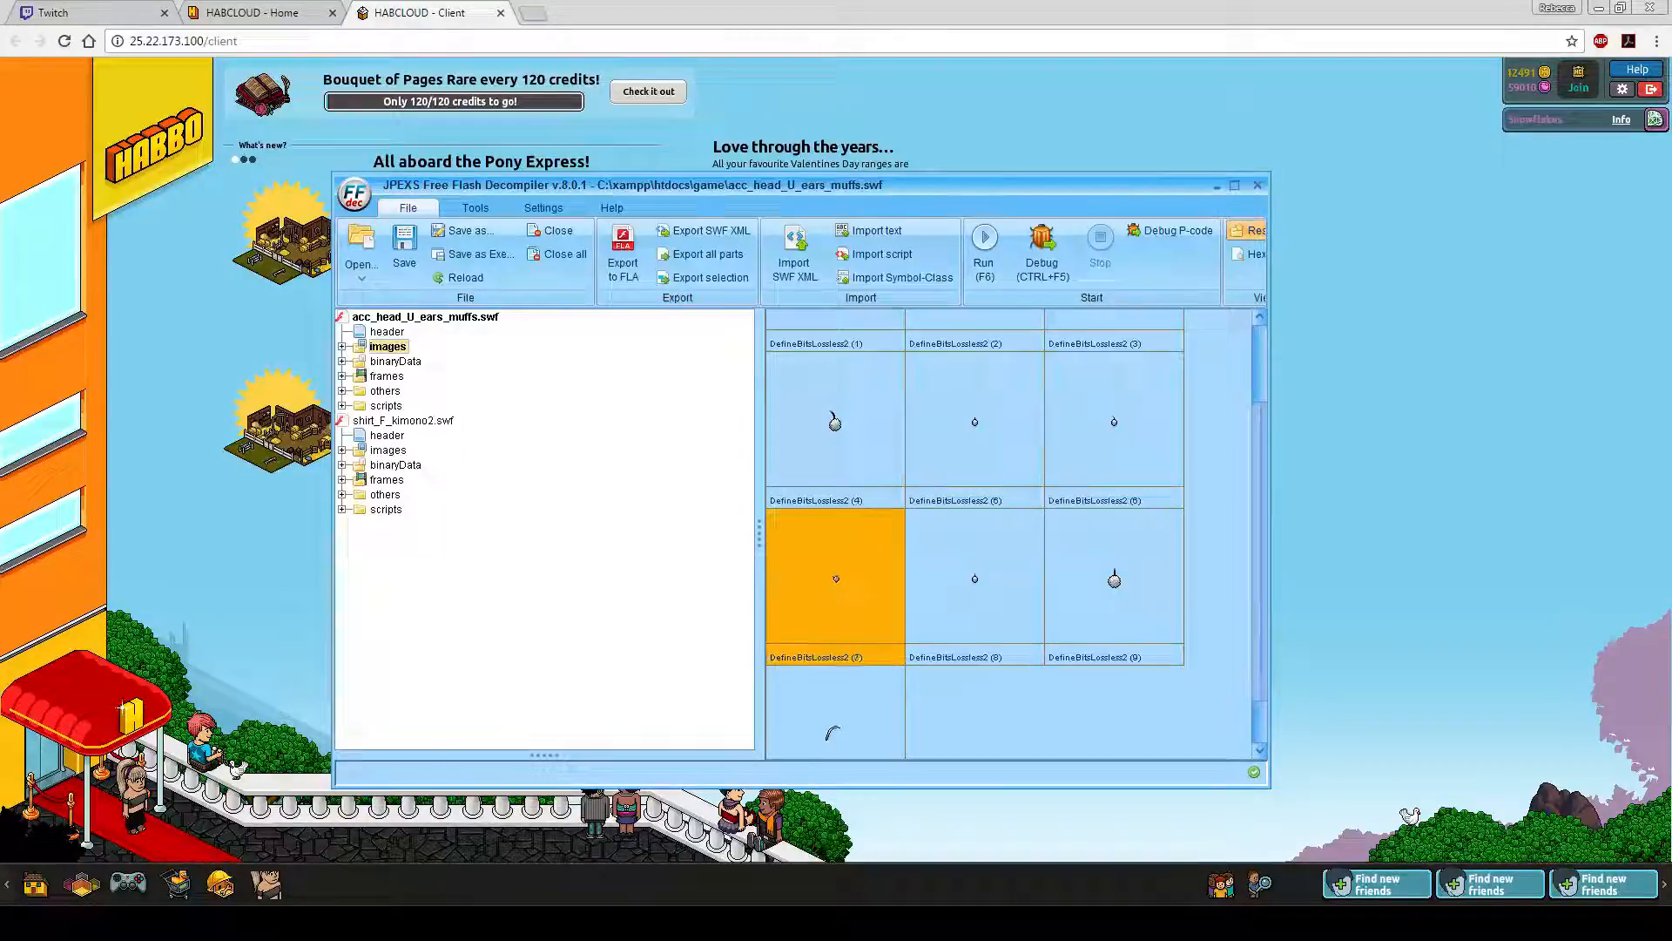
left_click_drag(1259, 550, 1260, 475)
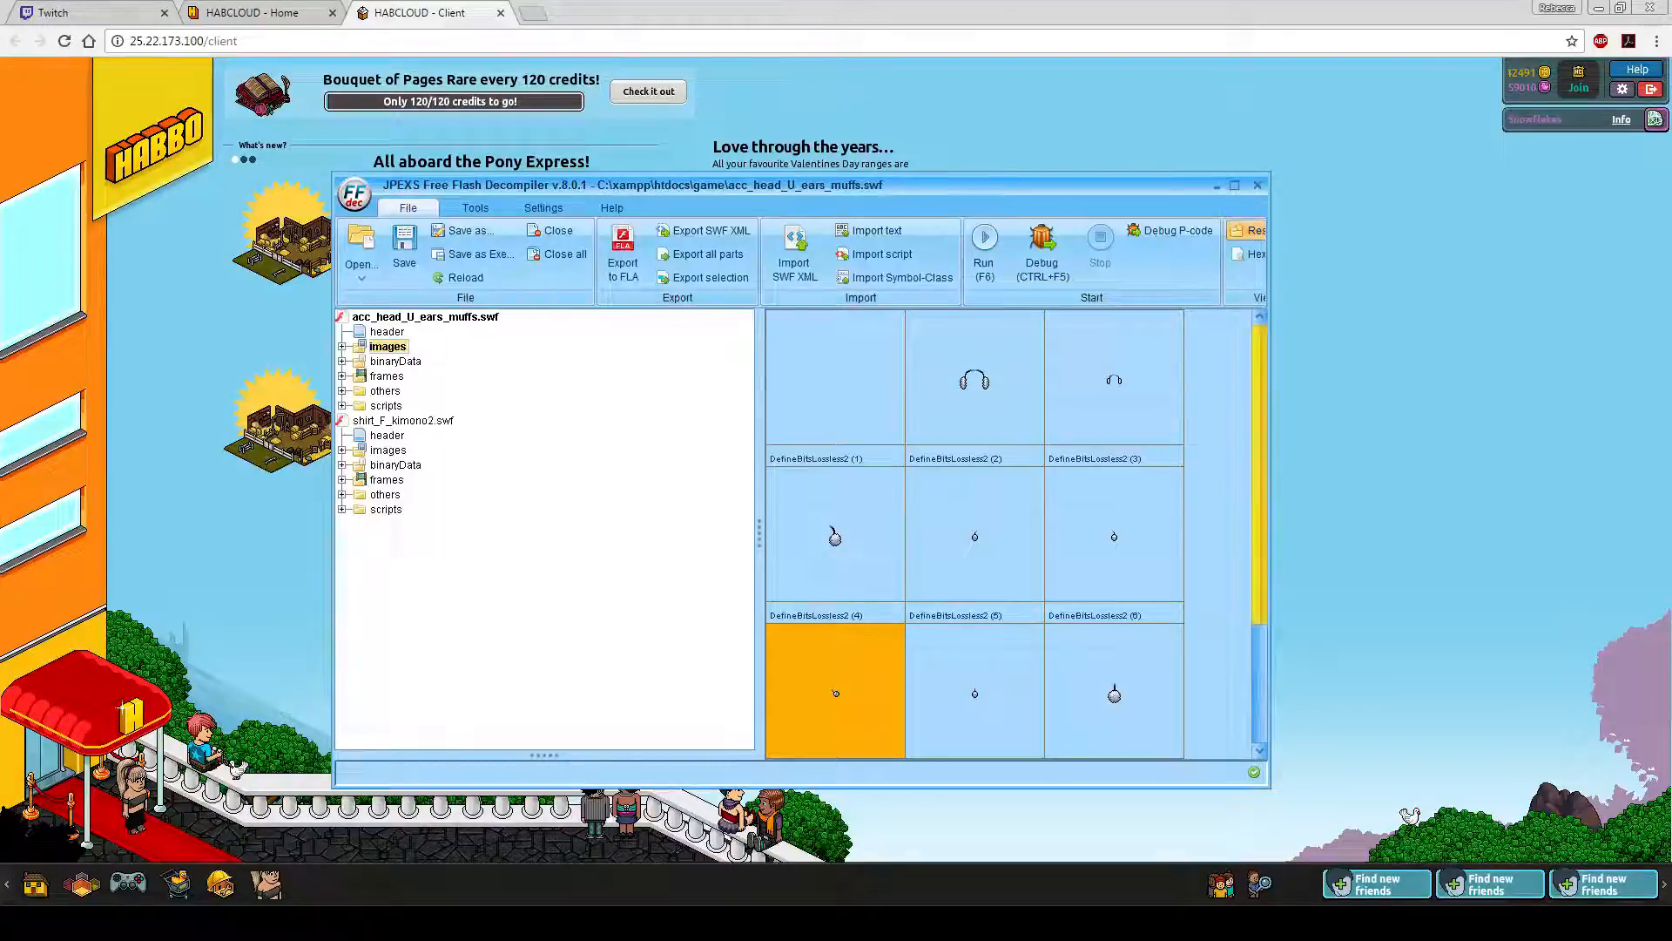
scroll(990, 697, "down", 2)
left_click_drag(1259, 592, 1260, 473)
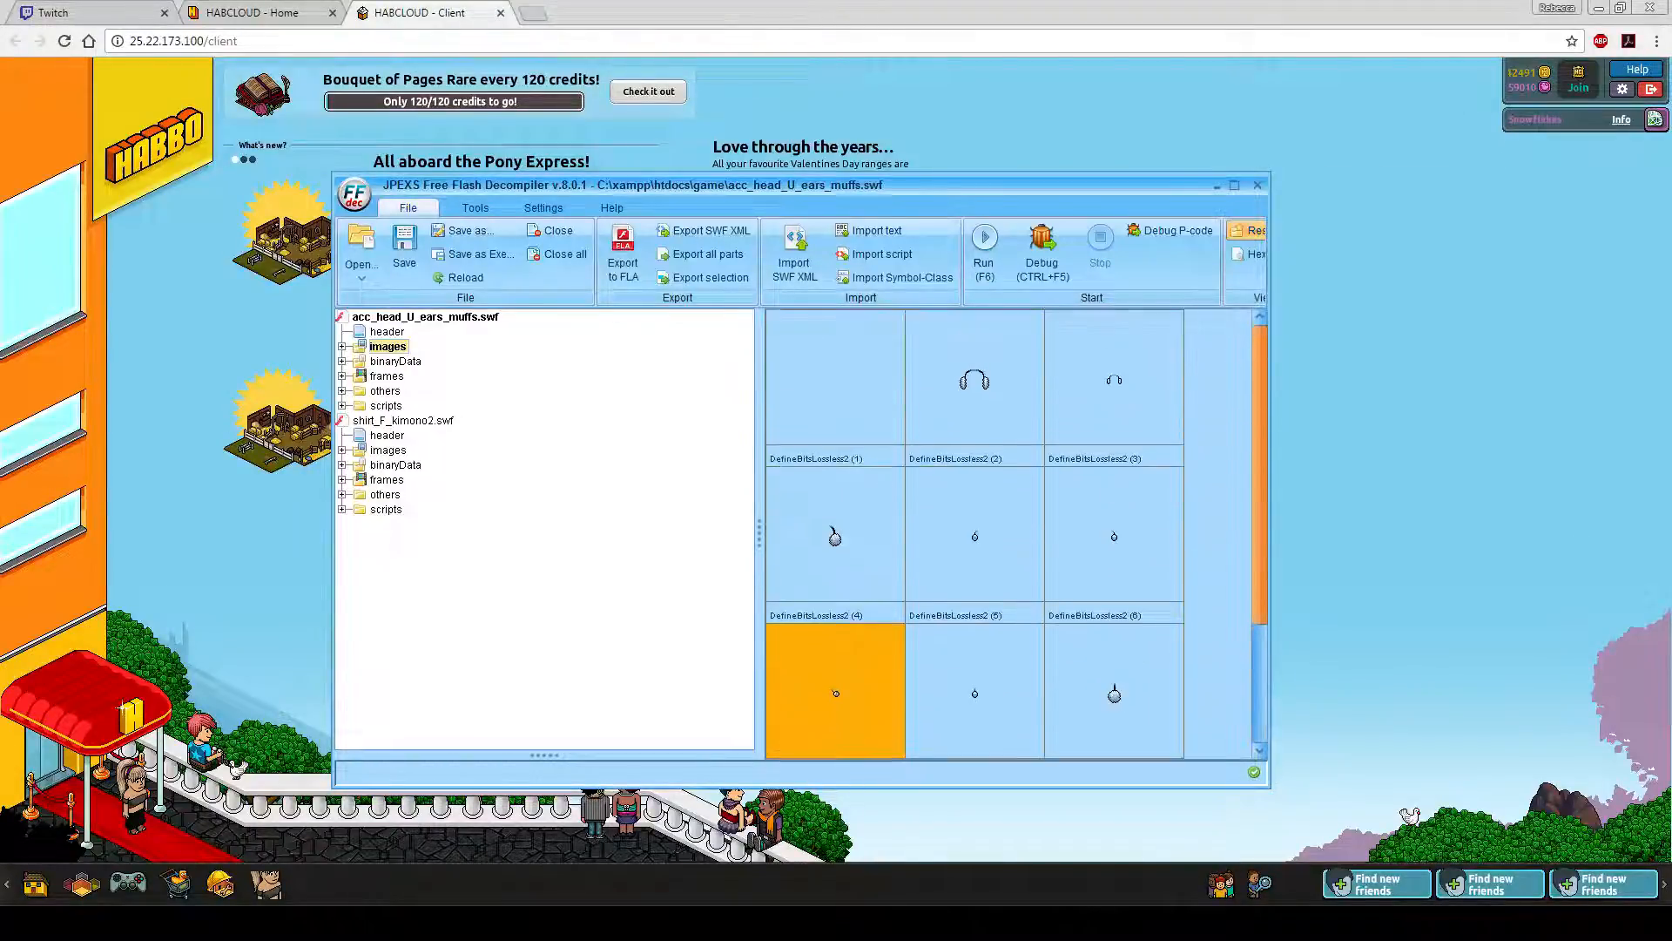
- Switch to Photoshop and, in baldheads.psd, clear the old selection and marquee-select the area around the front-facing head's headband
left_click(87, 12)
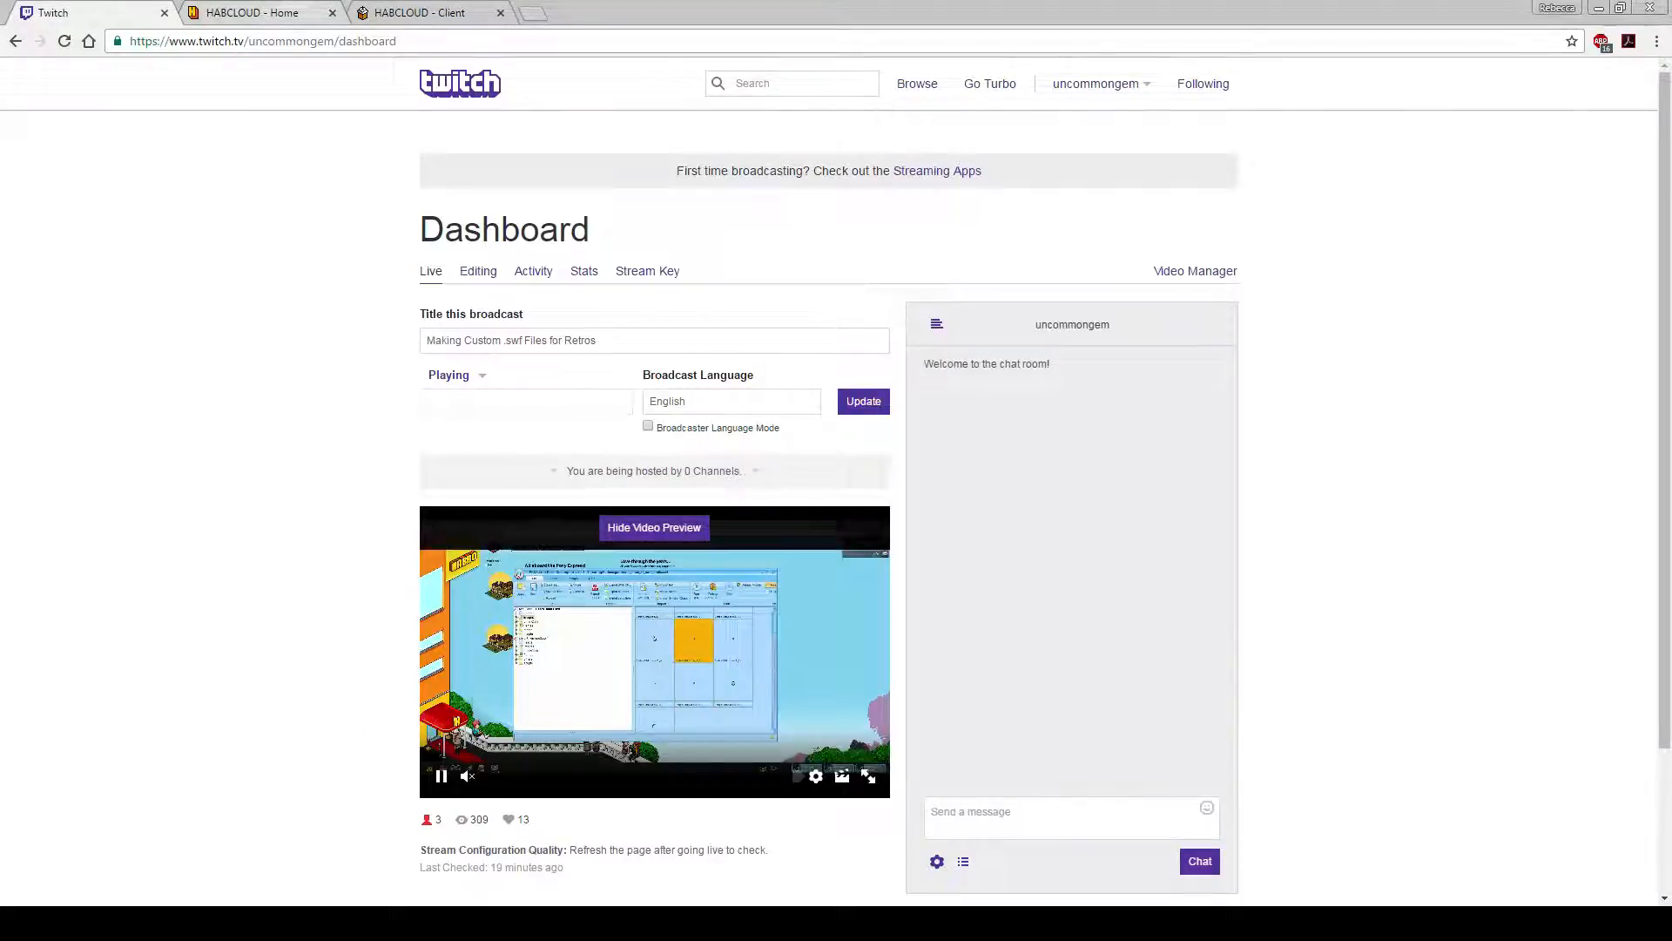
key("ctrl+Tab")
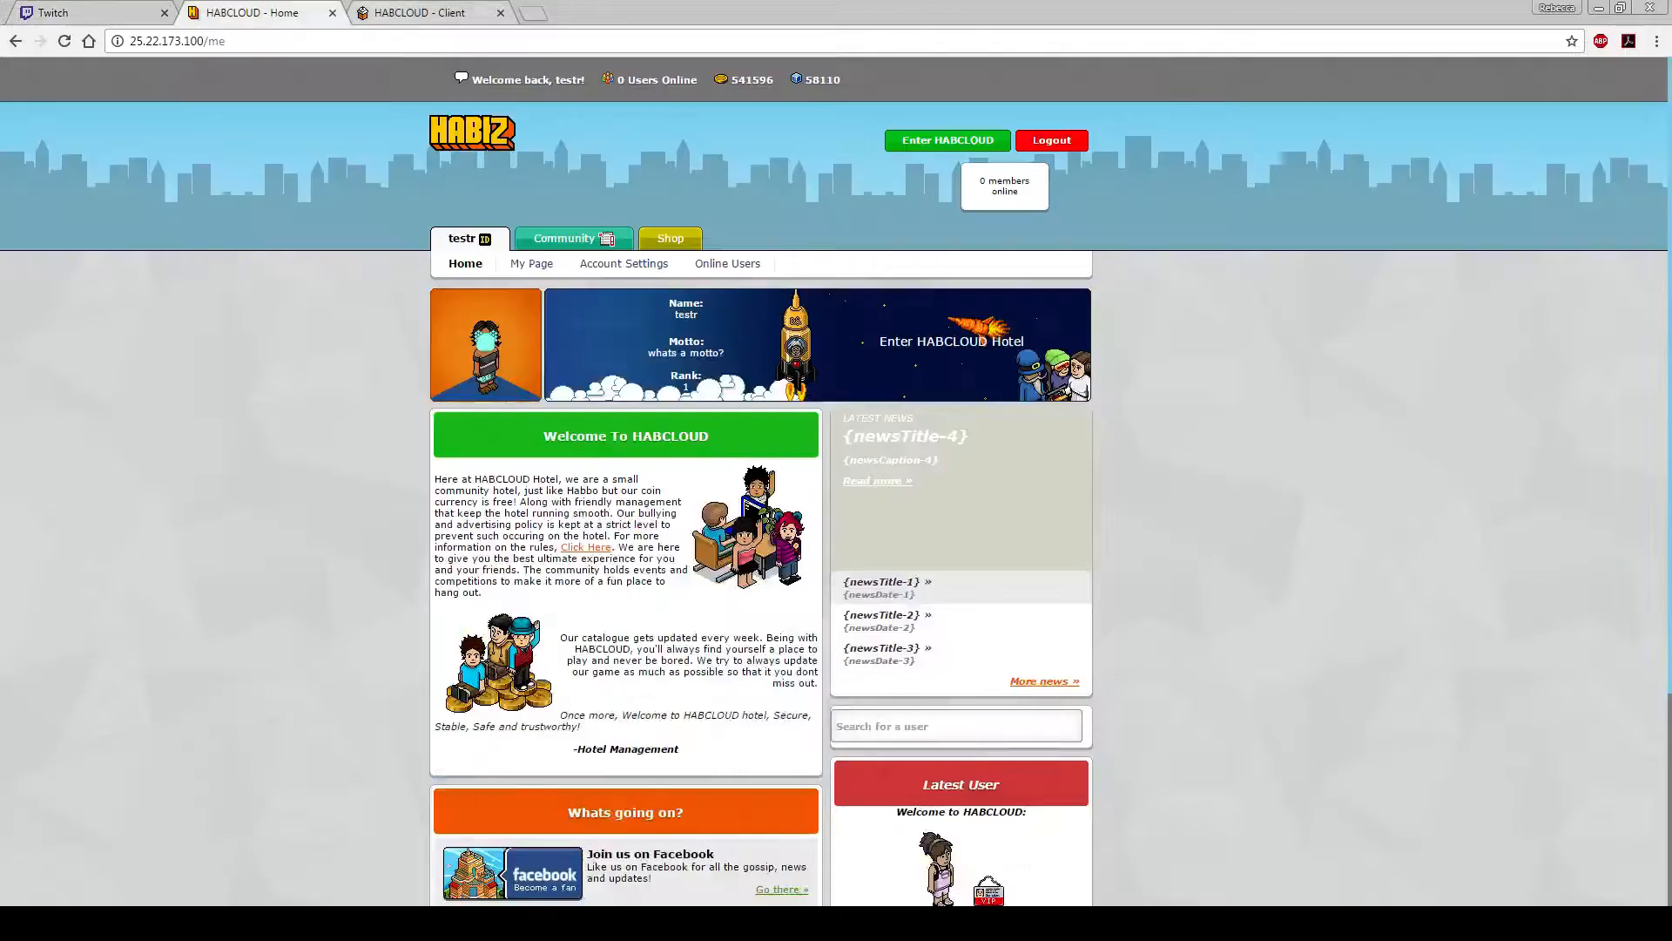
key("alt+Tab")
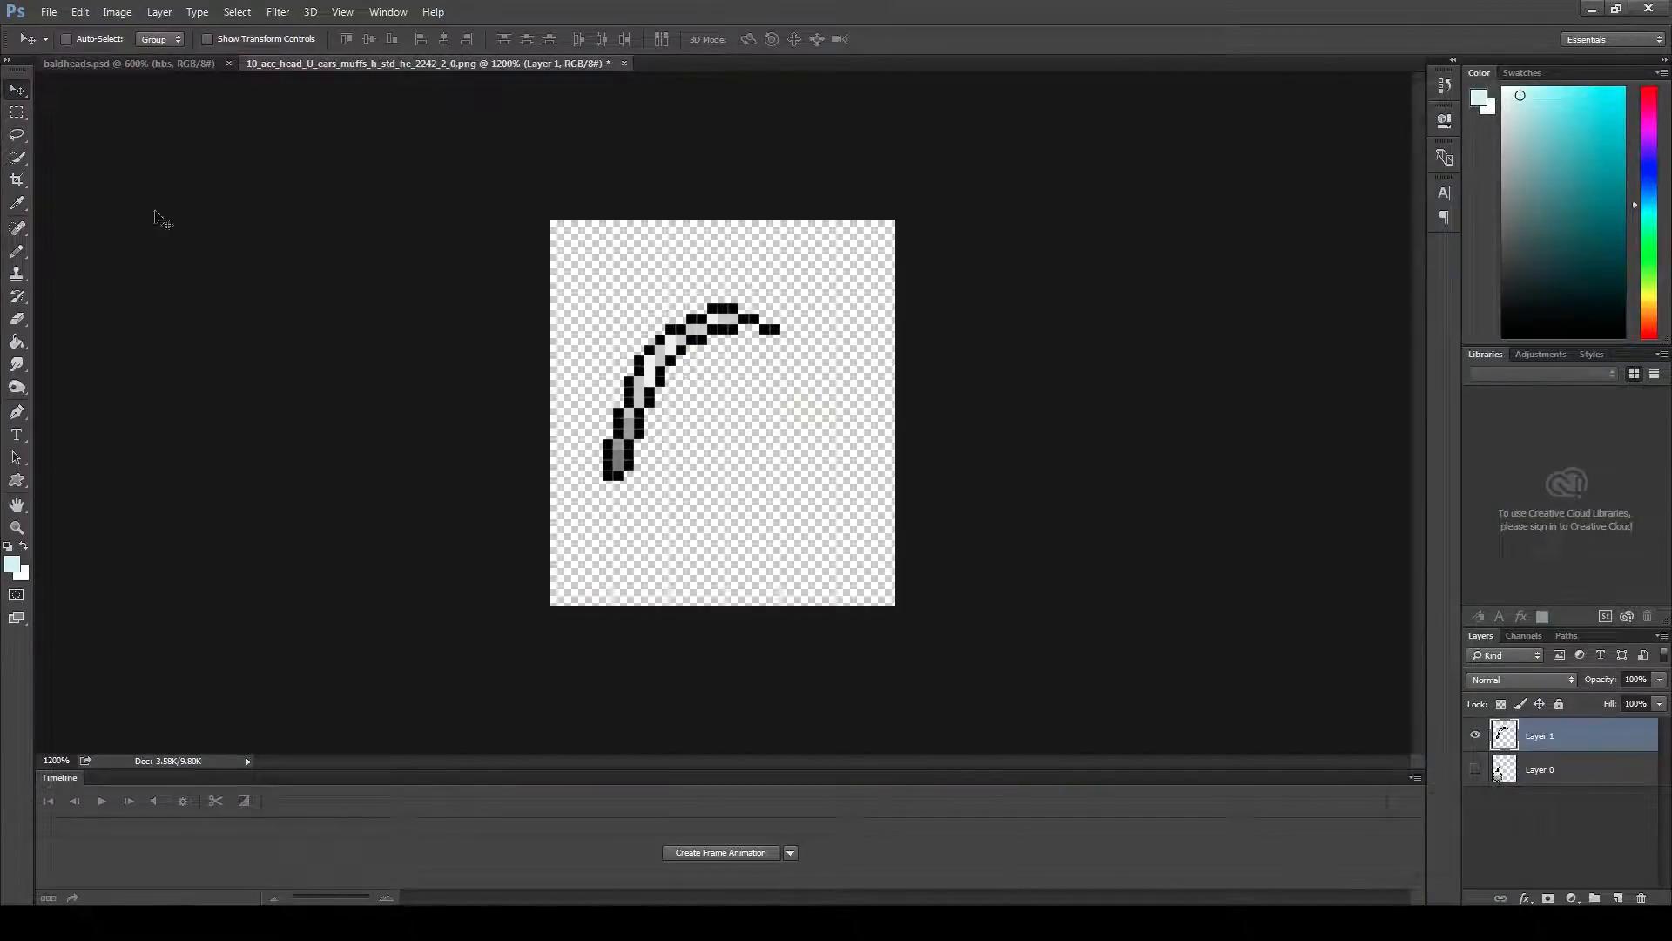
left_click(122, 64)
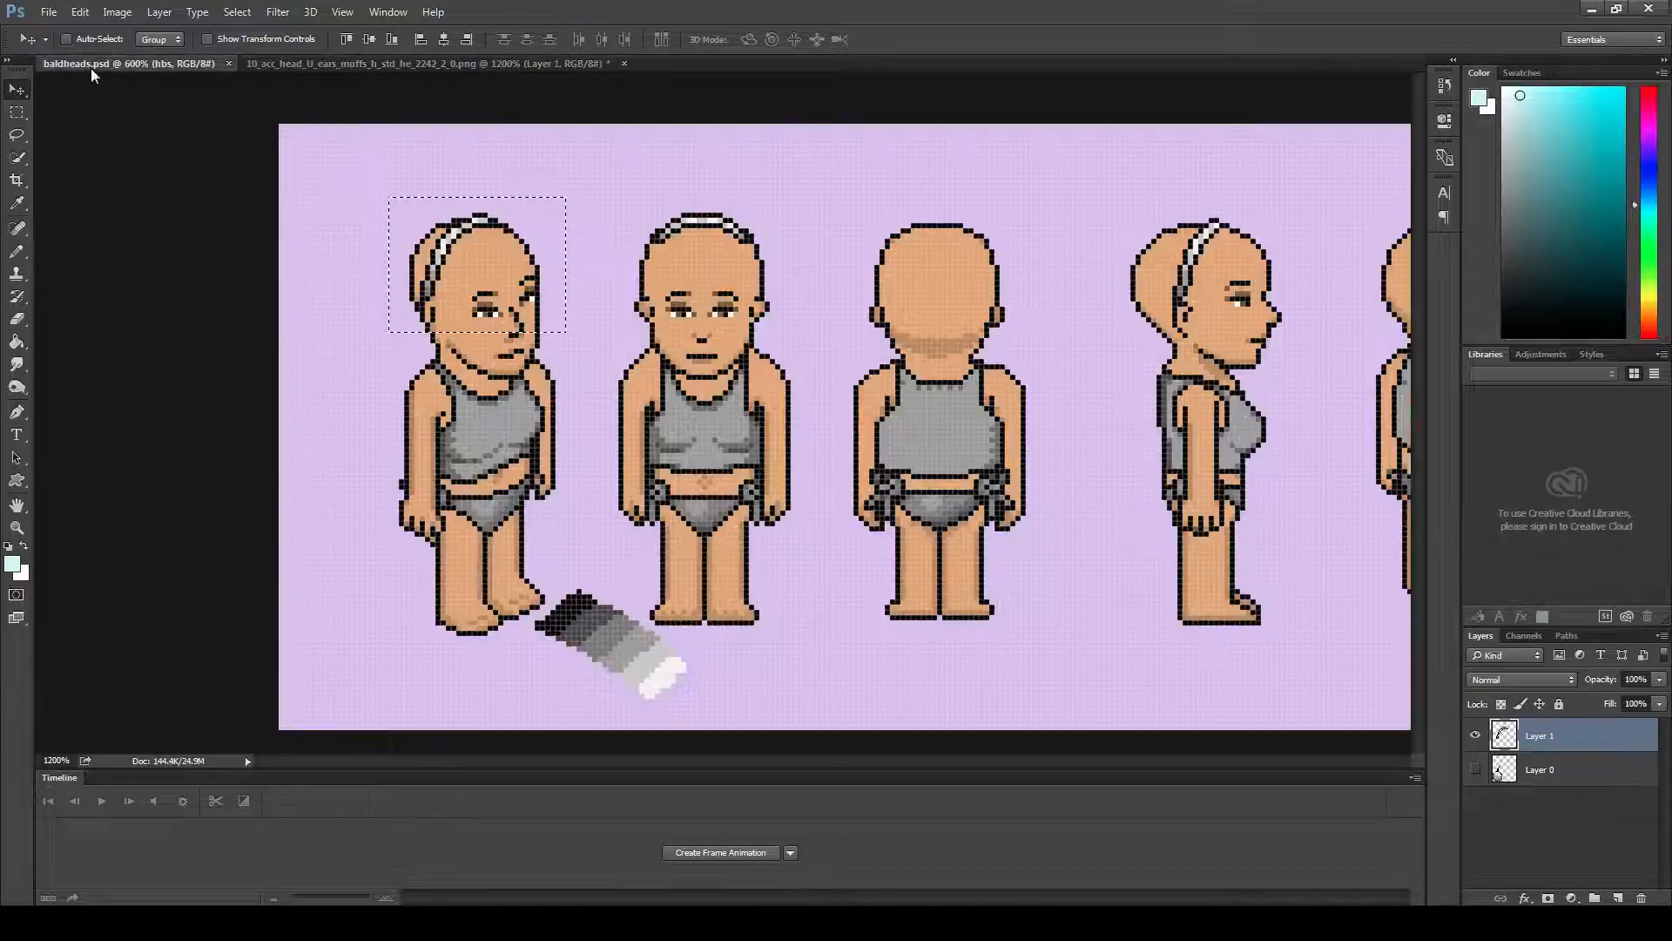
key("ctrl+d")
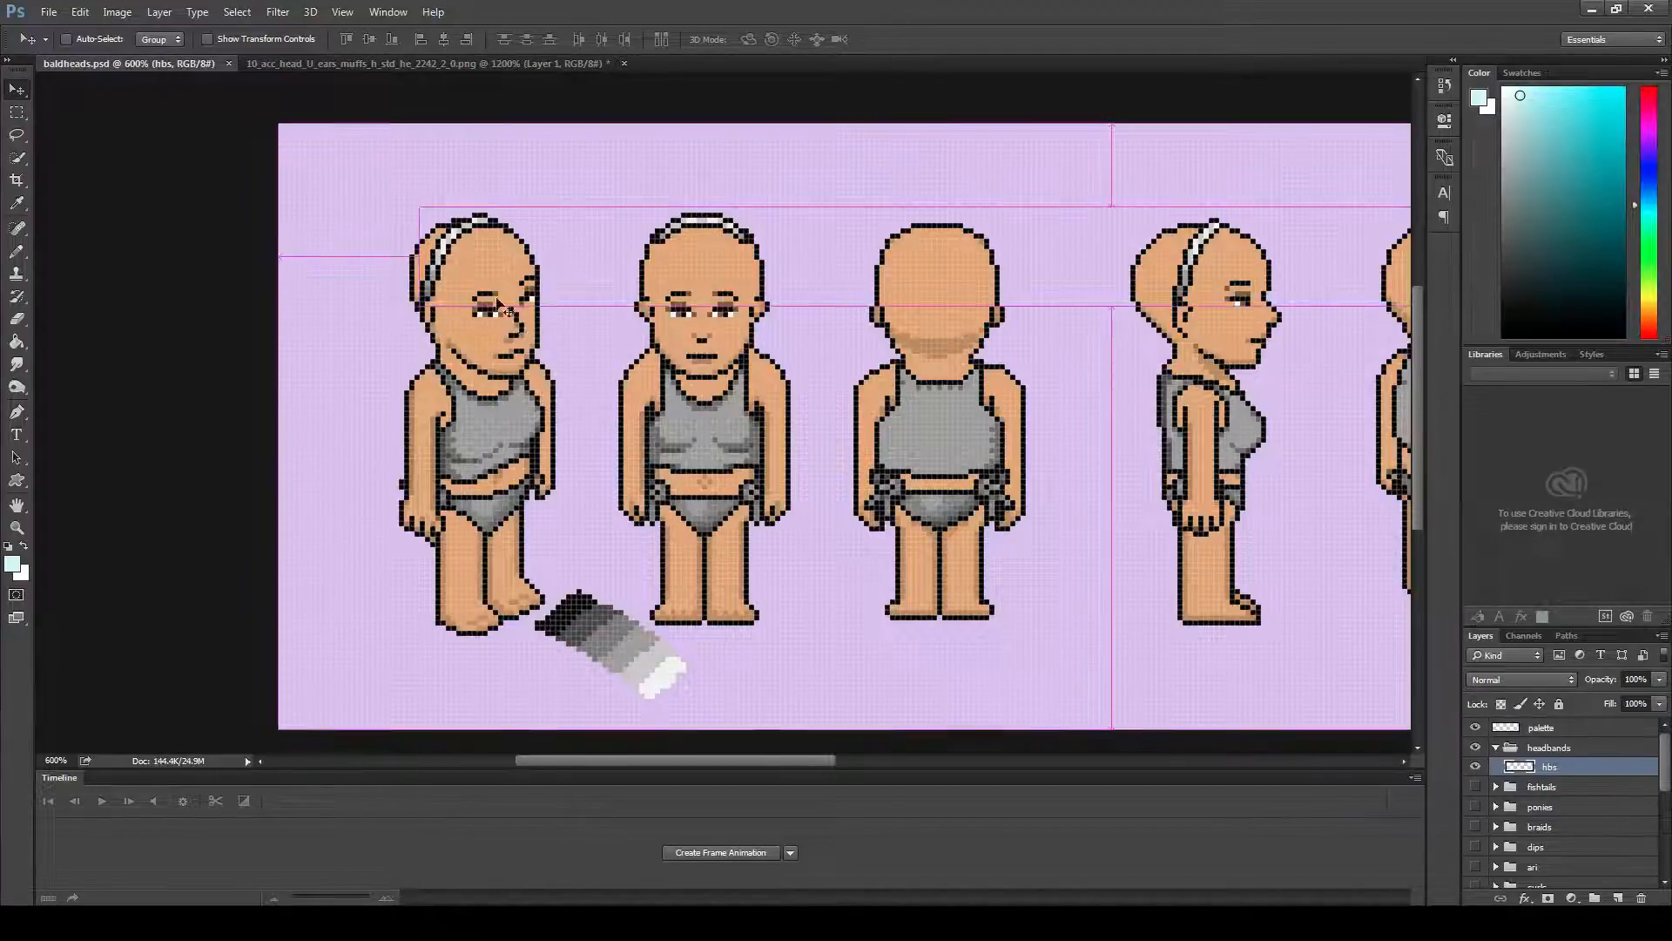
left_click(16, 111)
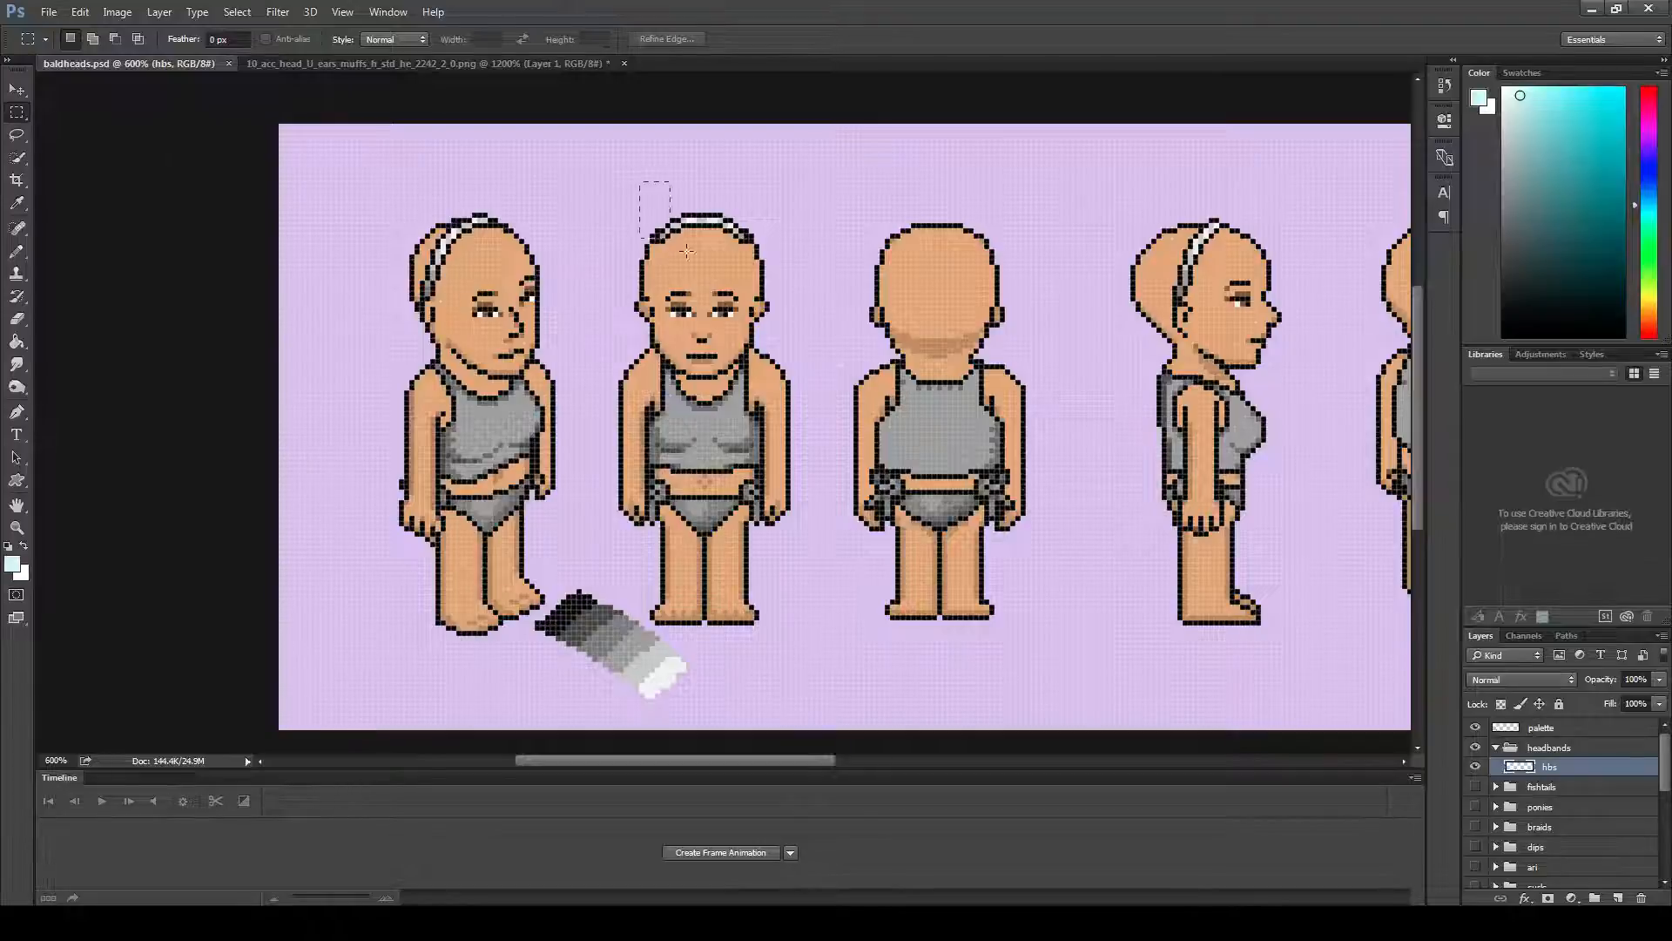
left_click_drag(688, 251, 780, 274)
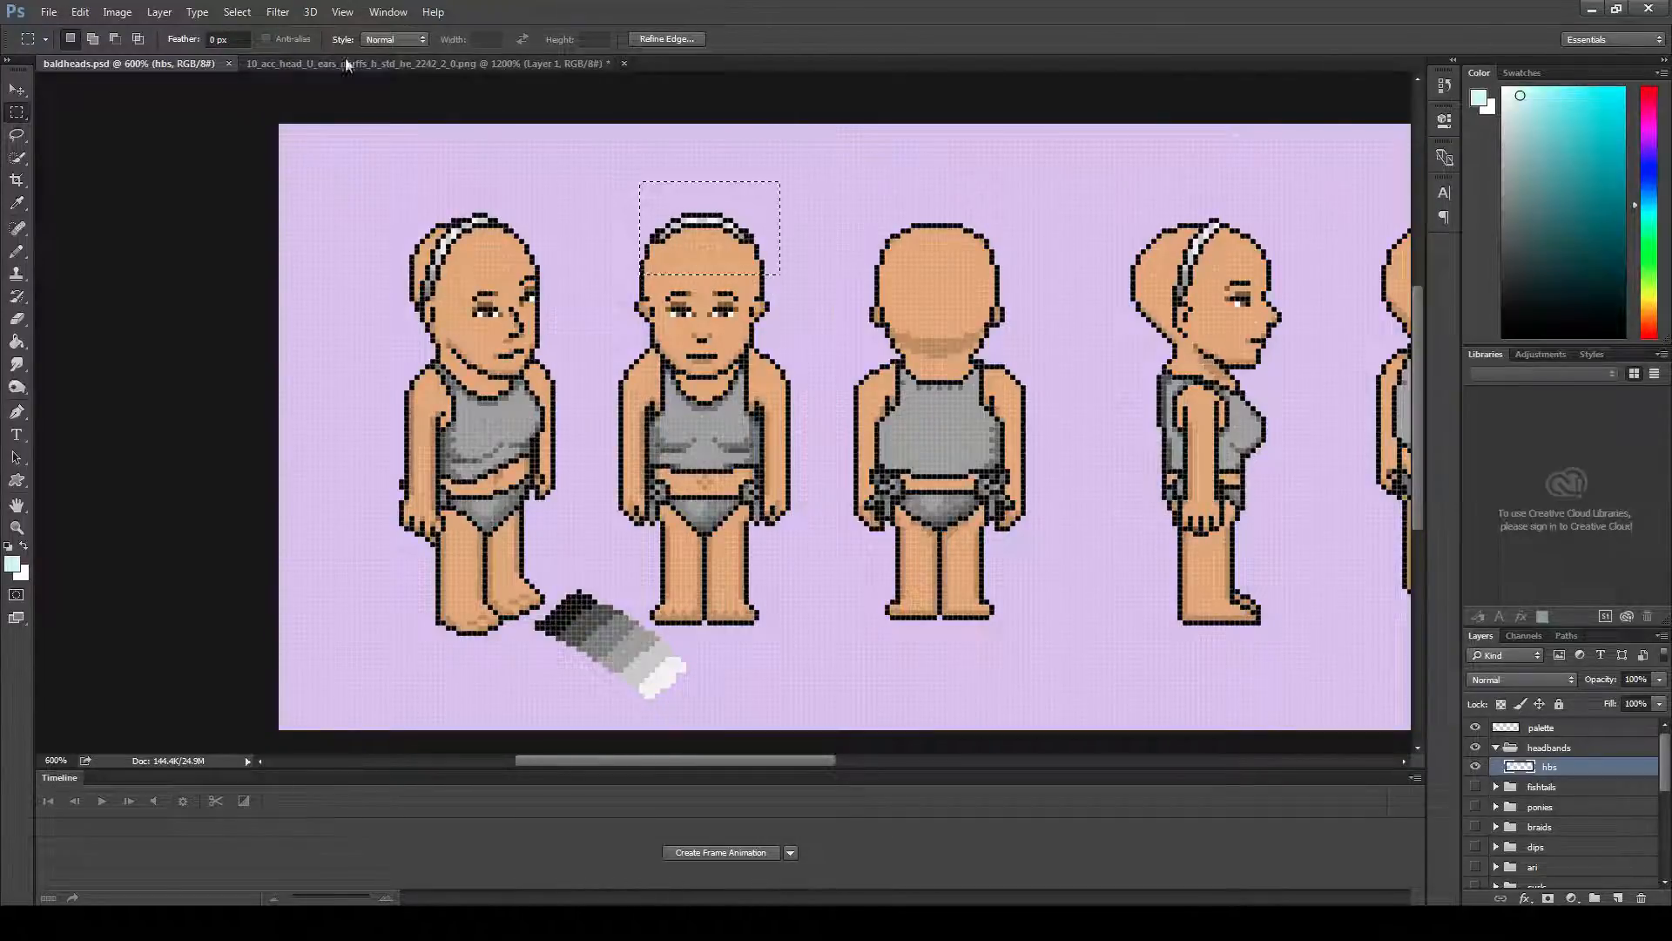
- Open 2_acc_head_U_ears_muffs_h_std_he_2242_3_0.png from the headband\images folder
left_click(48, 12)
left_click(65, 46)
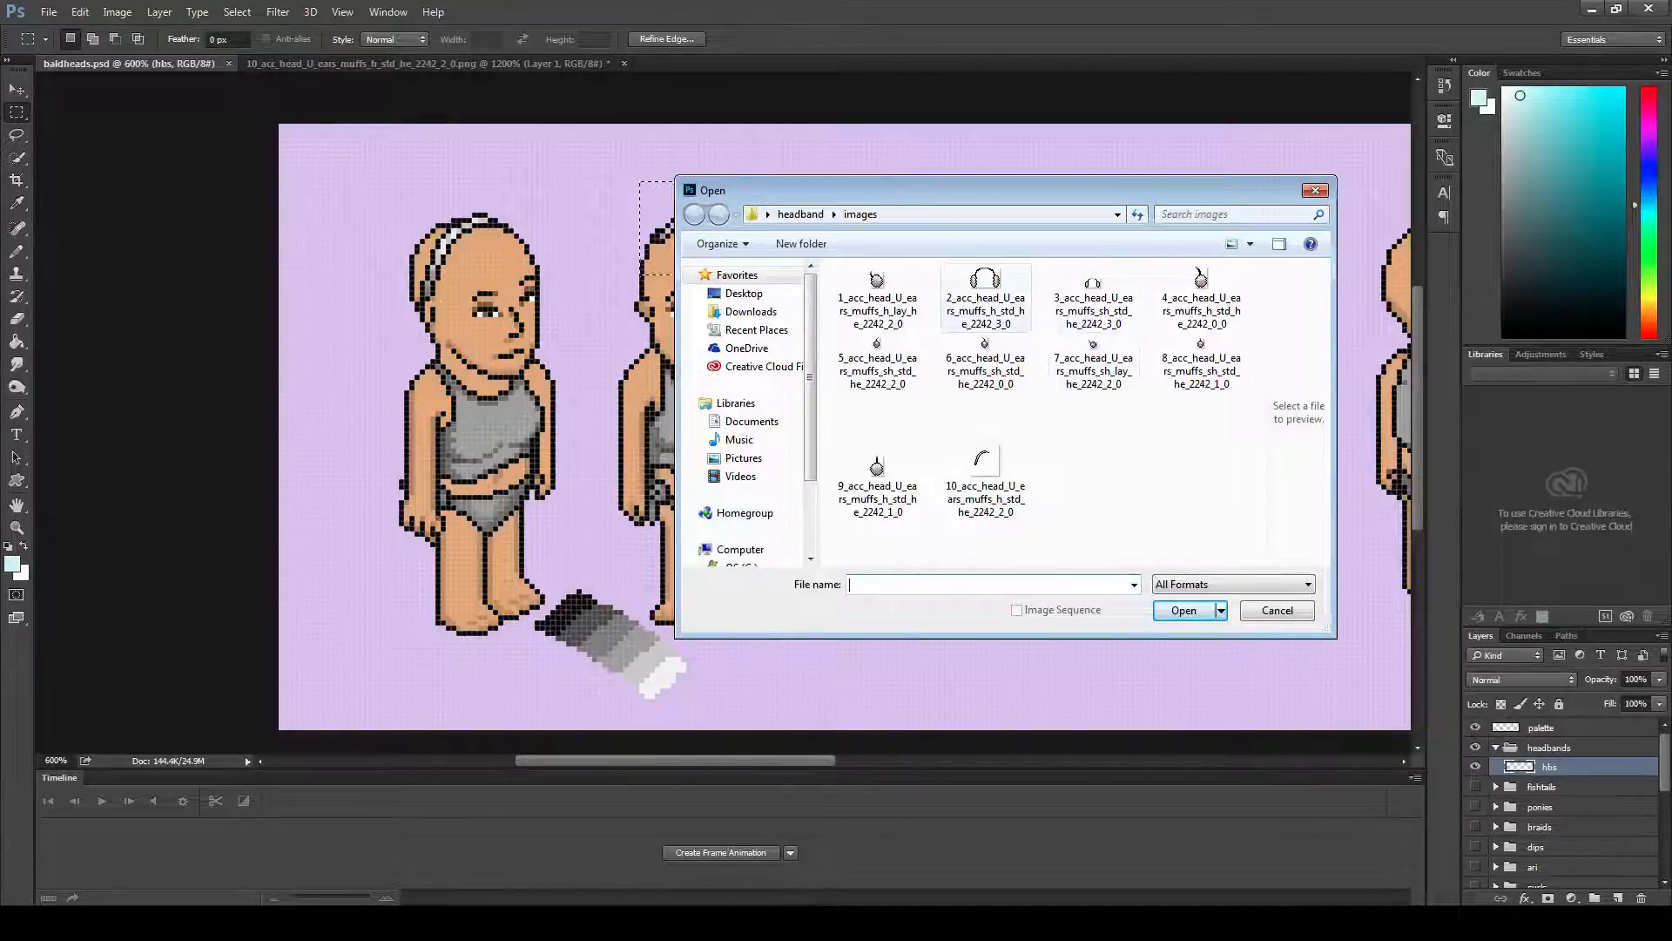
left_click(985, 297)
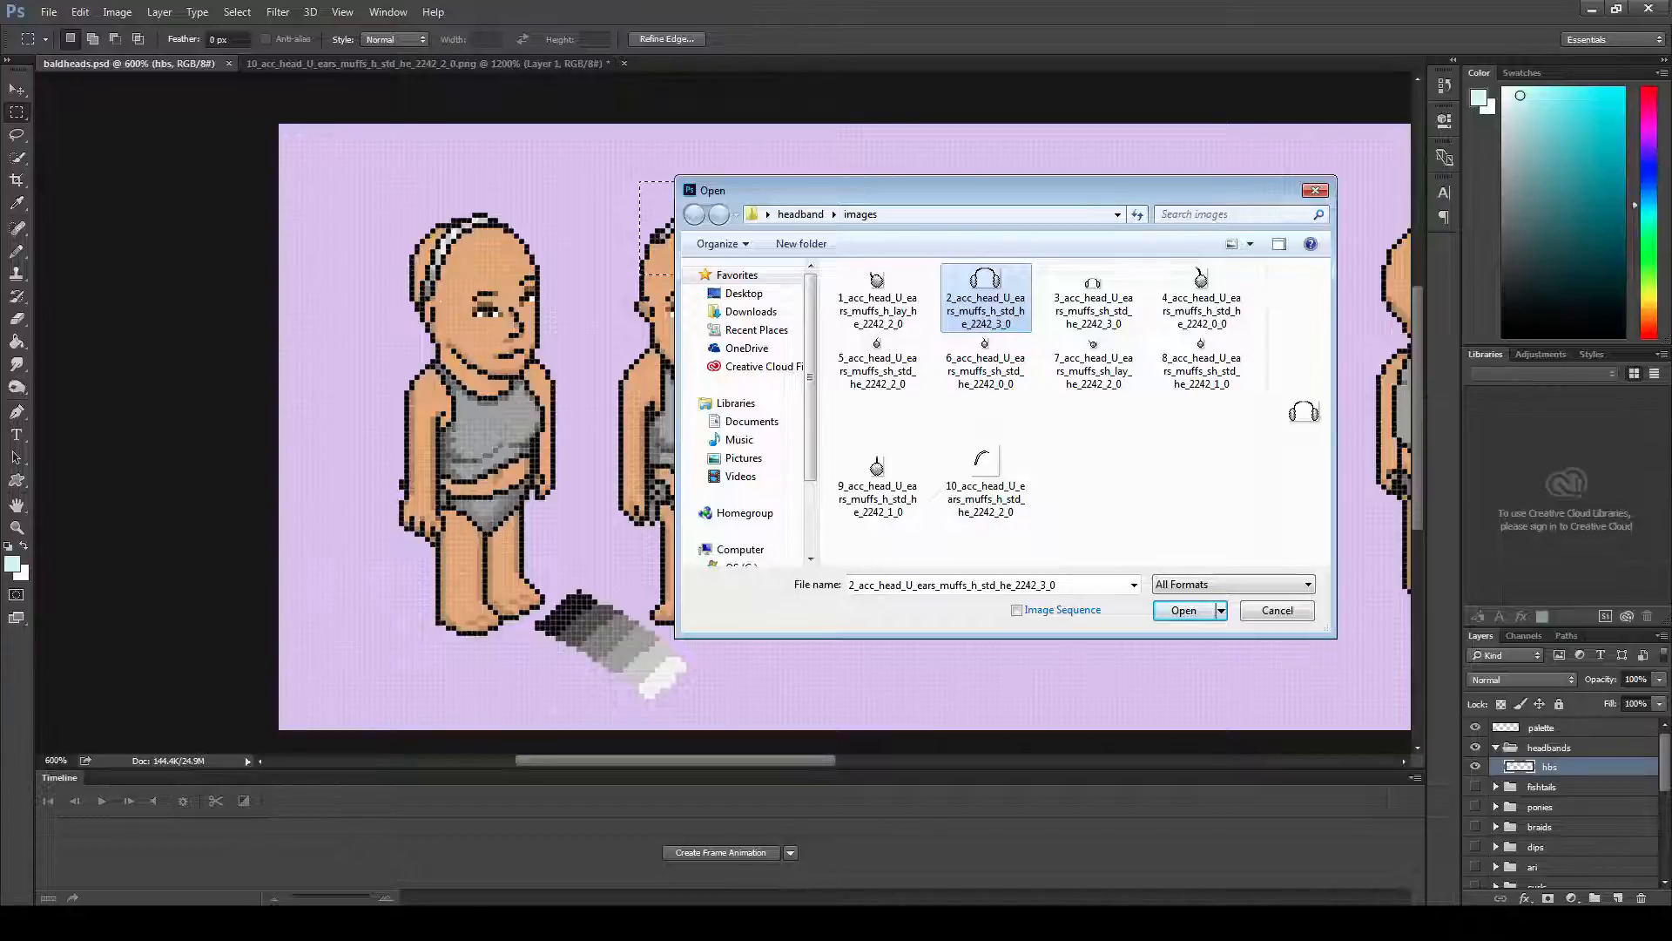
double_click(978, 280)
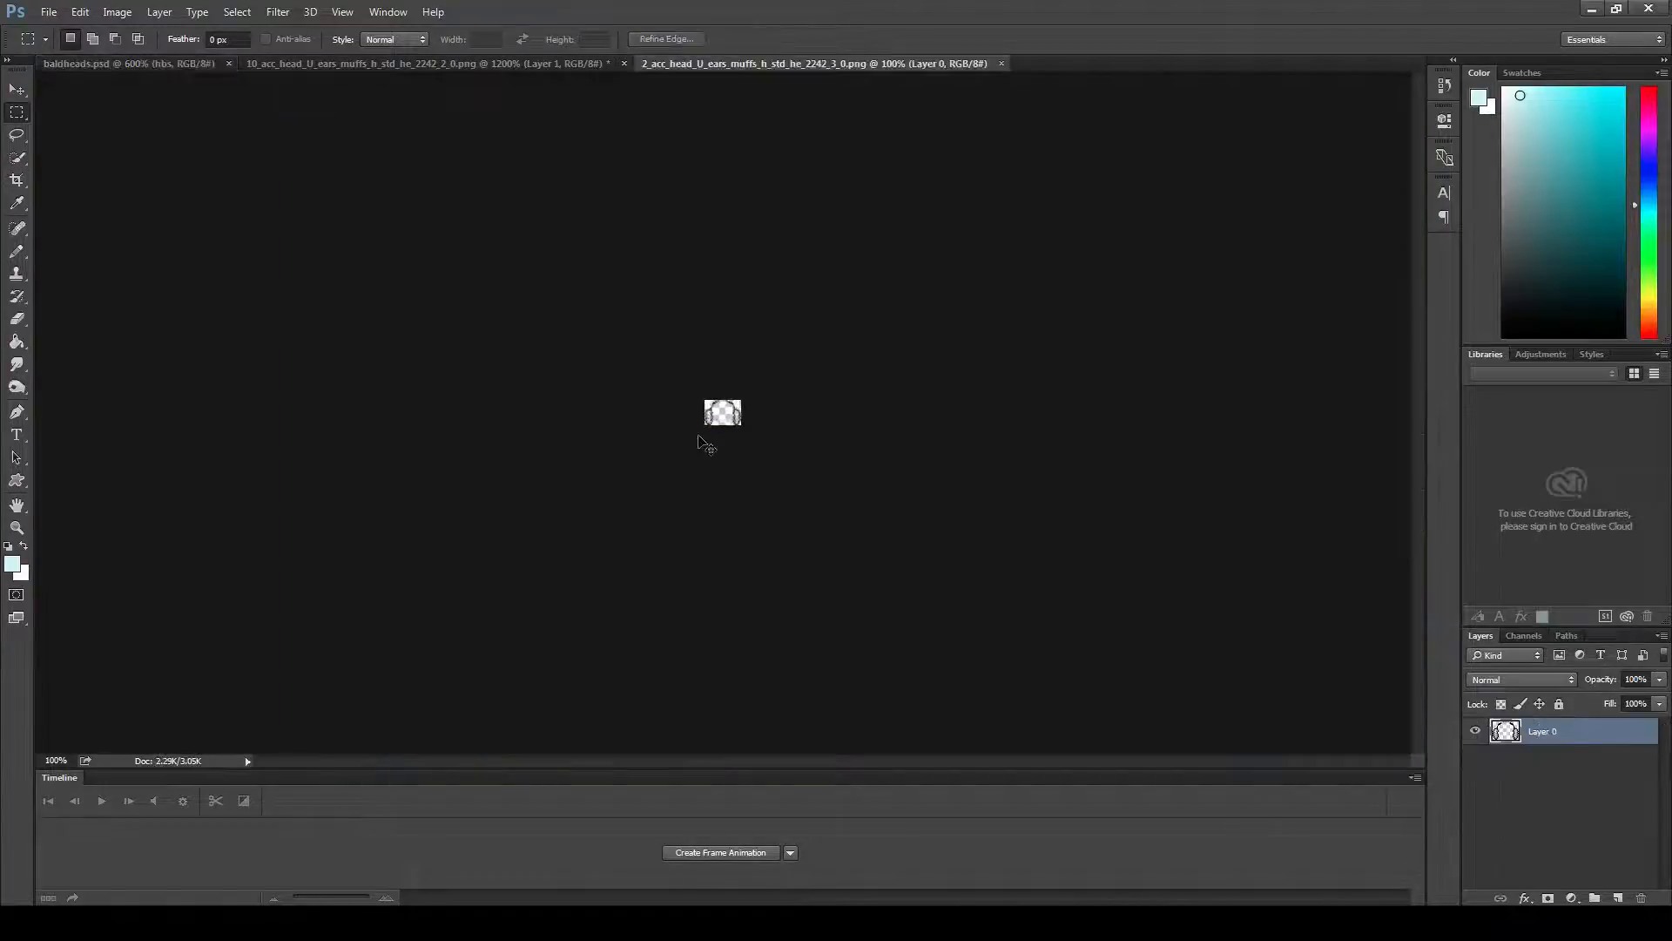
- Extend the canvas of the front earmuffs image upward with the Crop tool and paste in the headband drawing
key("ctrl+plus")
key("ctrl+plus")
key("ctrl+plus")
key("ctrl+plus")
key("ctrl+plus")
key("ctrl+plus")
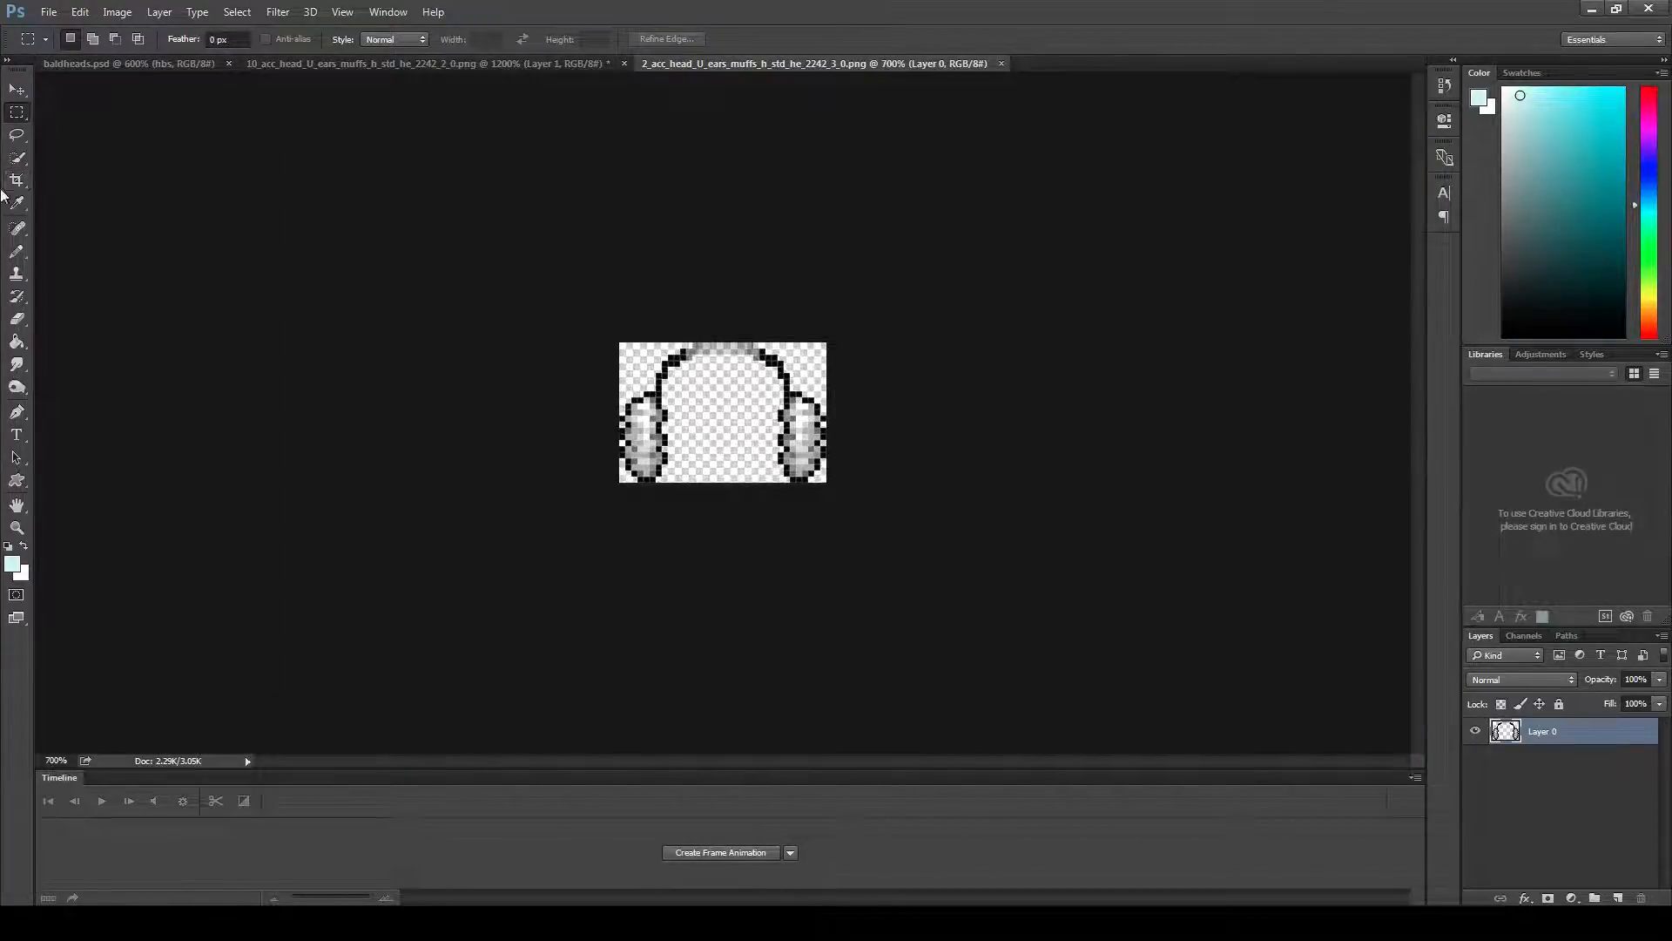
left_click(16, 180)
left_click_drag(723, 335, 719, 307)
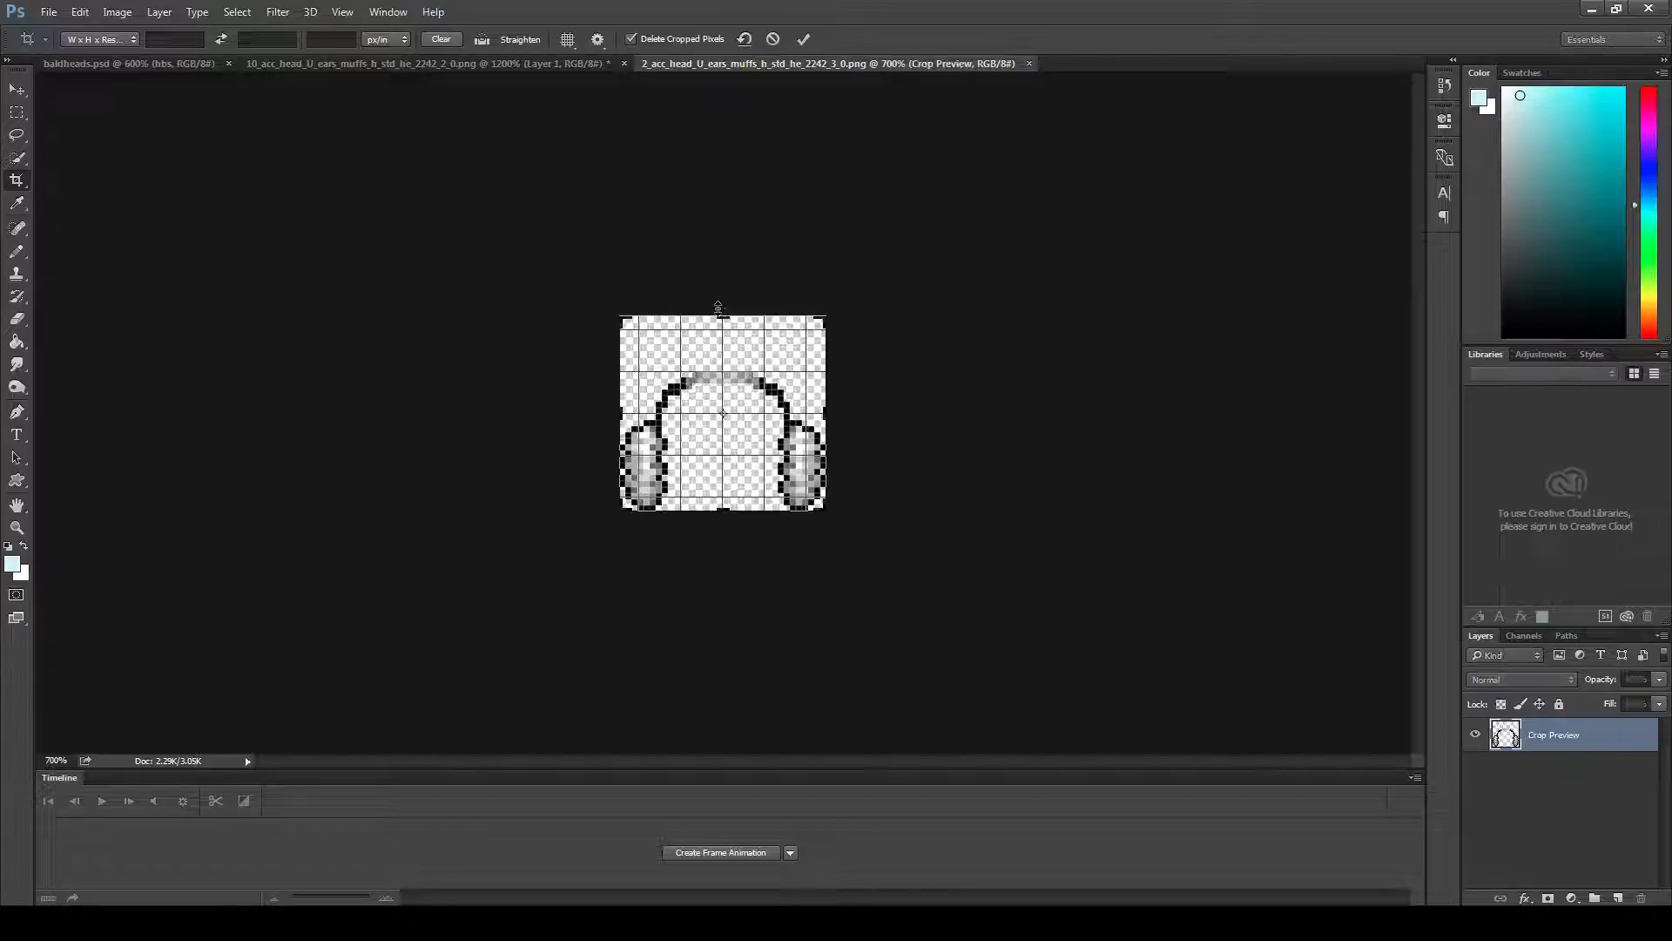
key("Return")
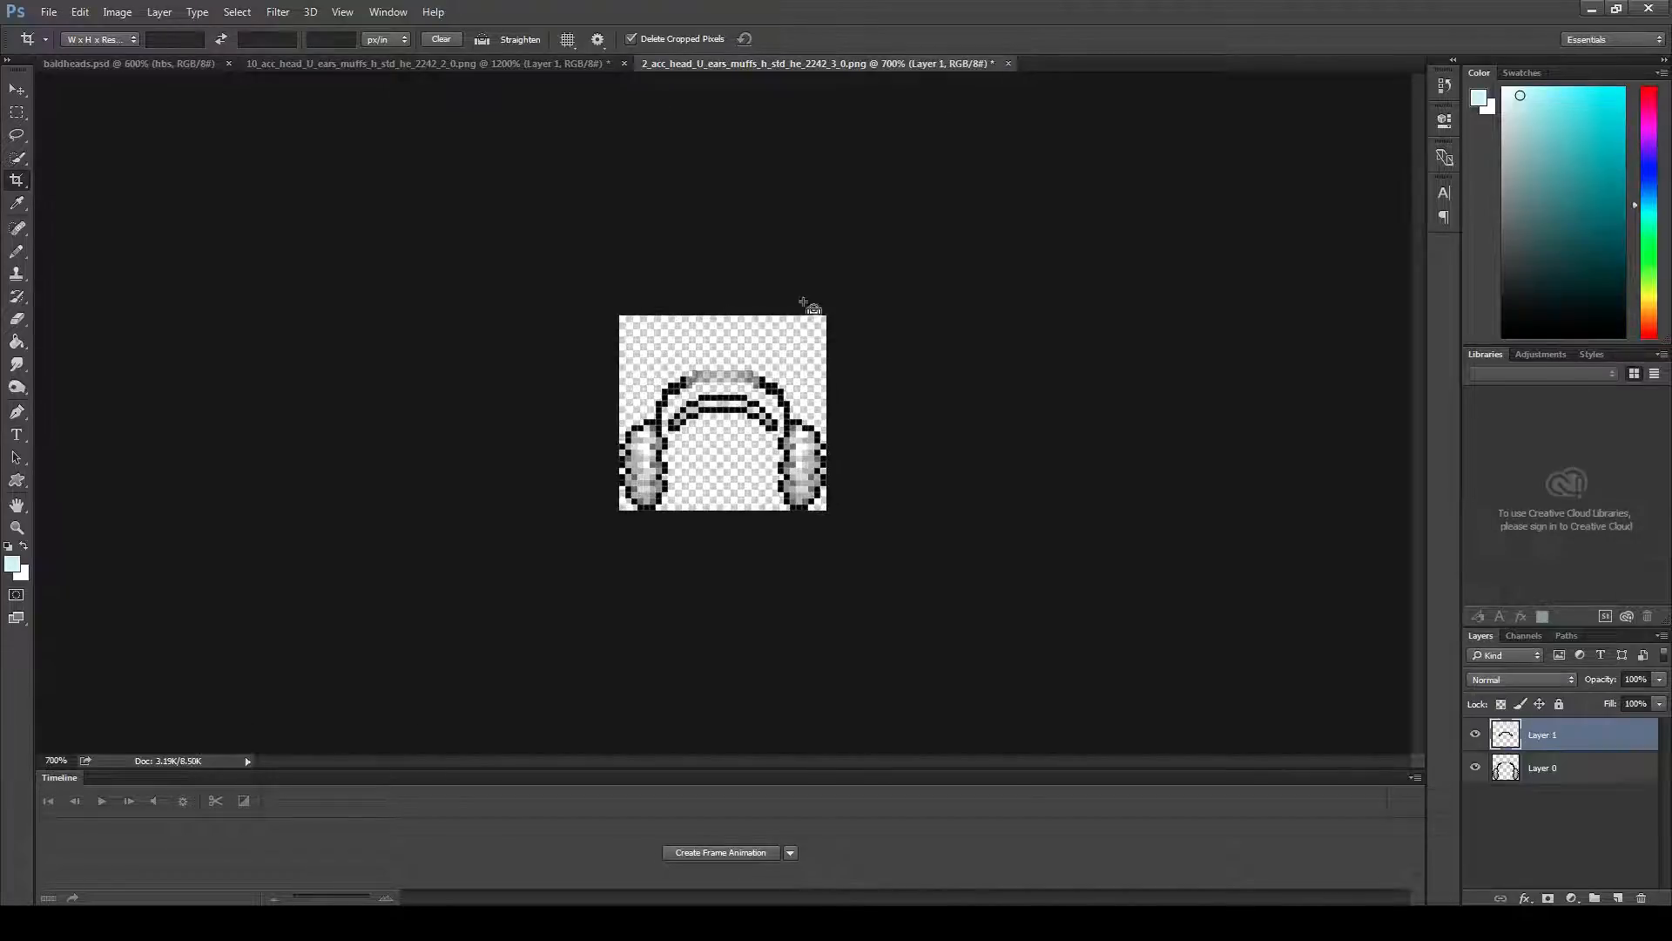
- Move the pasted headband on Layer 1 up 5 pixels and hide the original earmuffs on Layer 0
left_click(17, 90)
key("Up")
key("Up")
key("Up")
key("Up")
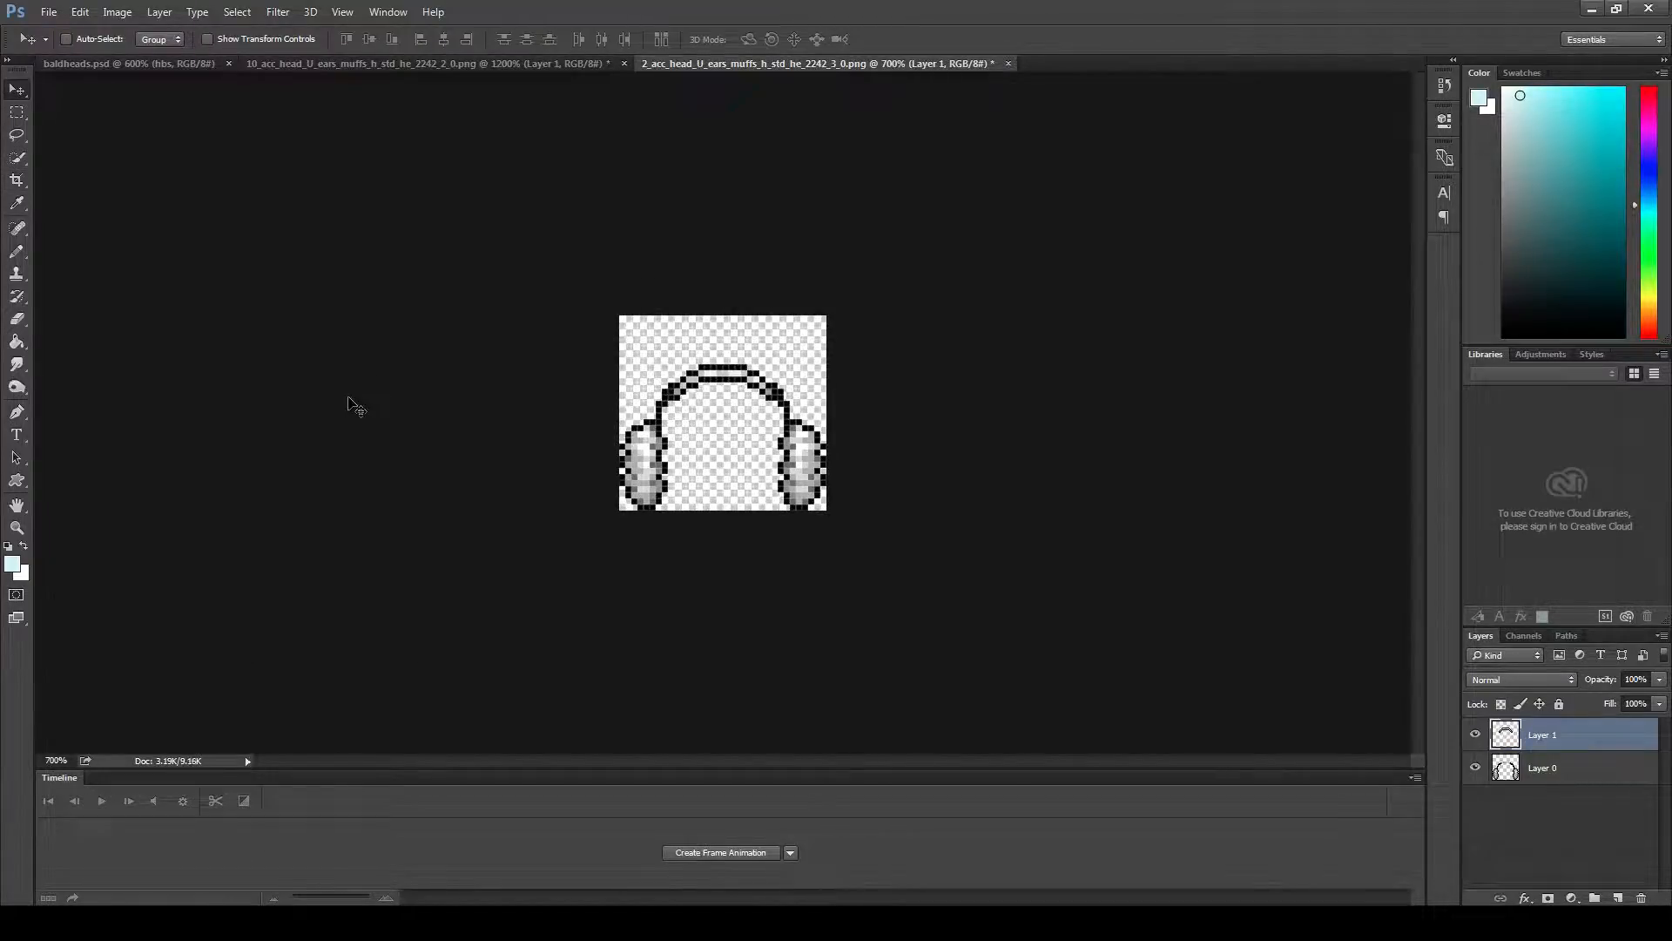
left_click(1475, 767)
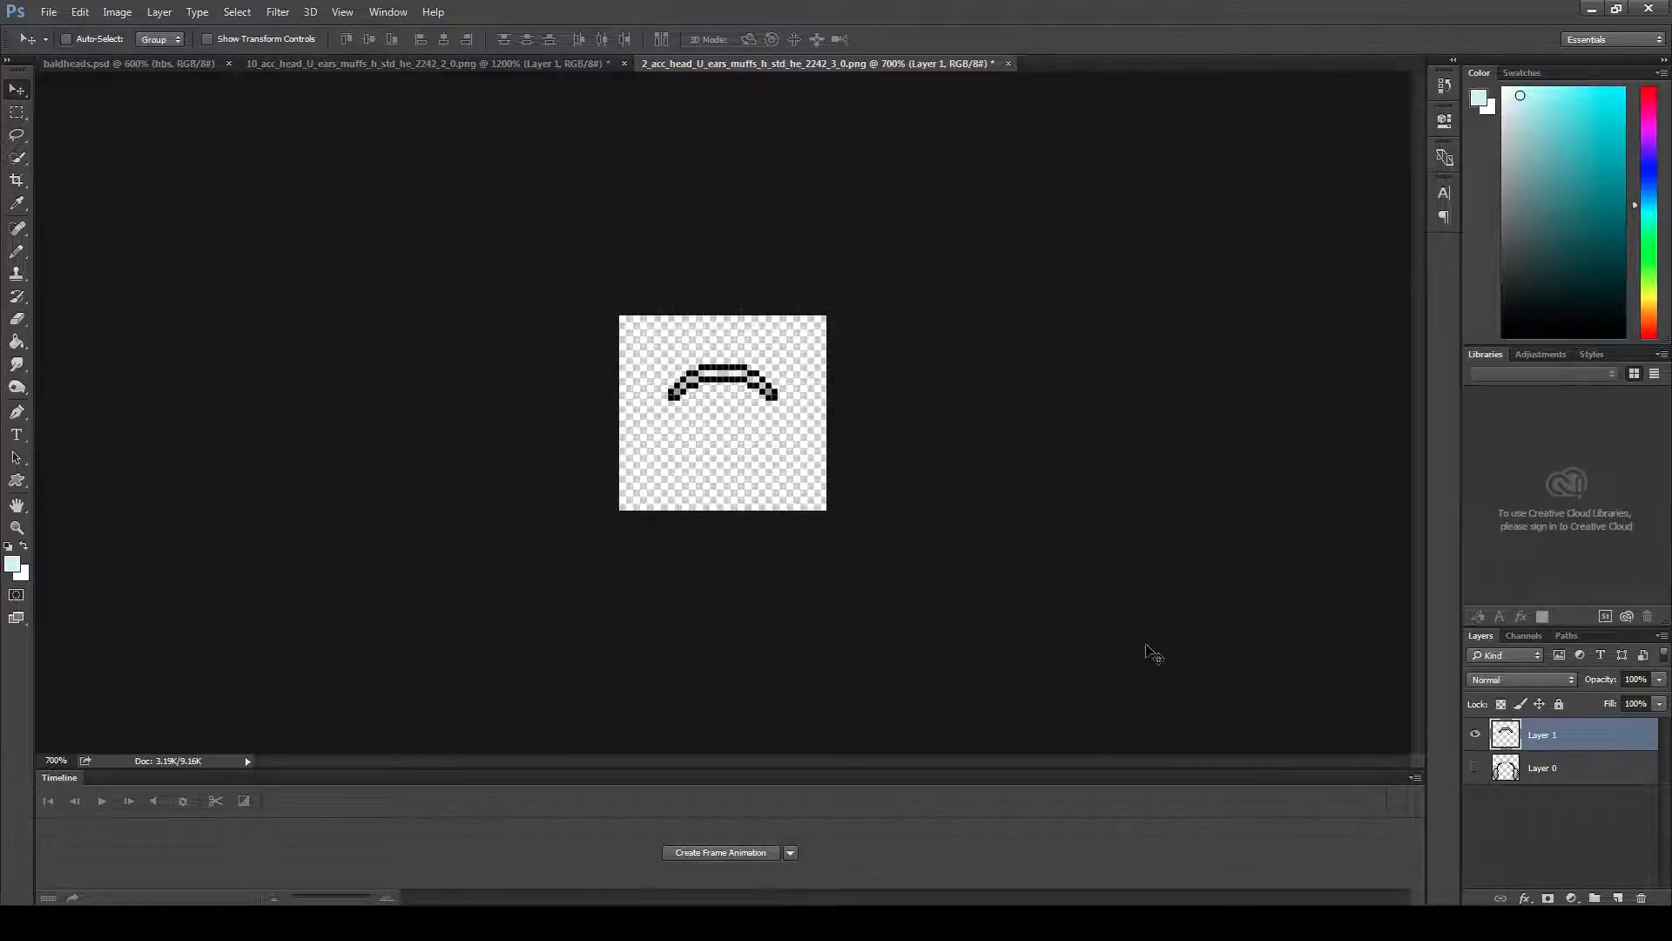
key("Up")
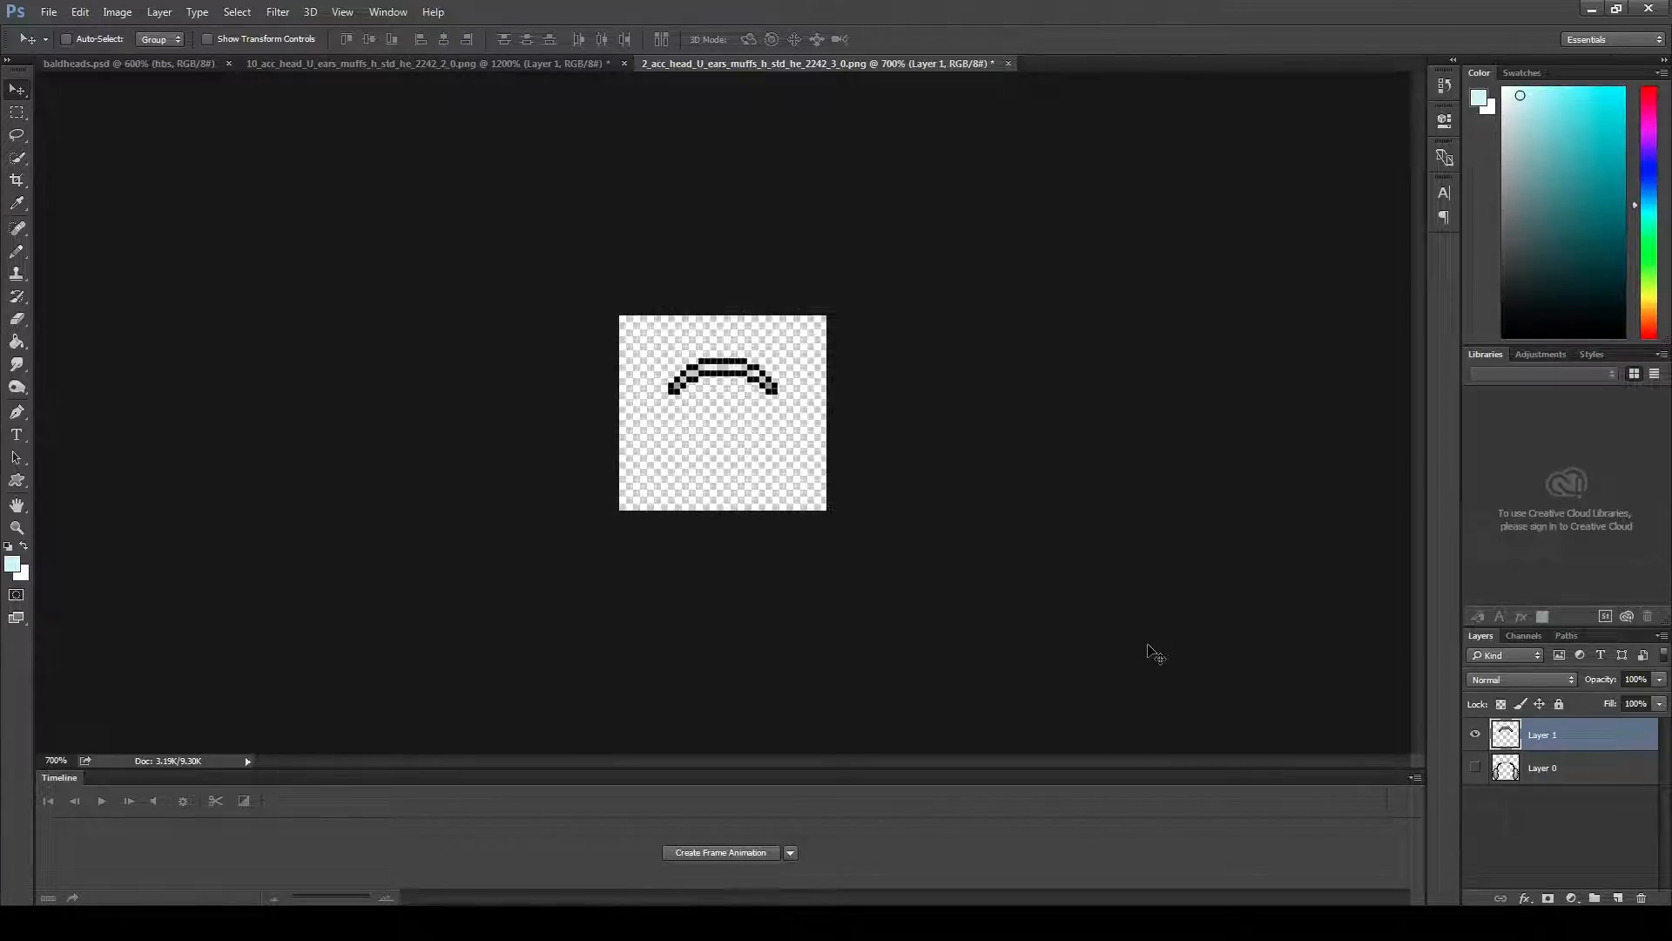
left_click(69, 10)
mouse_move(46, 12)
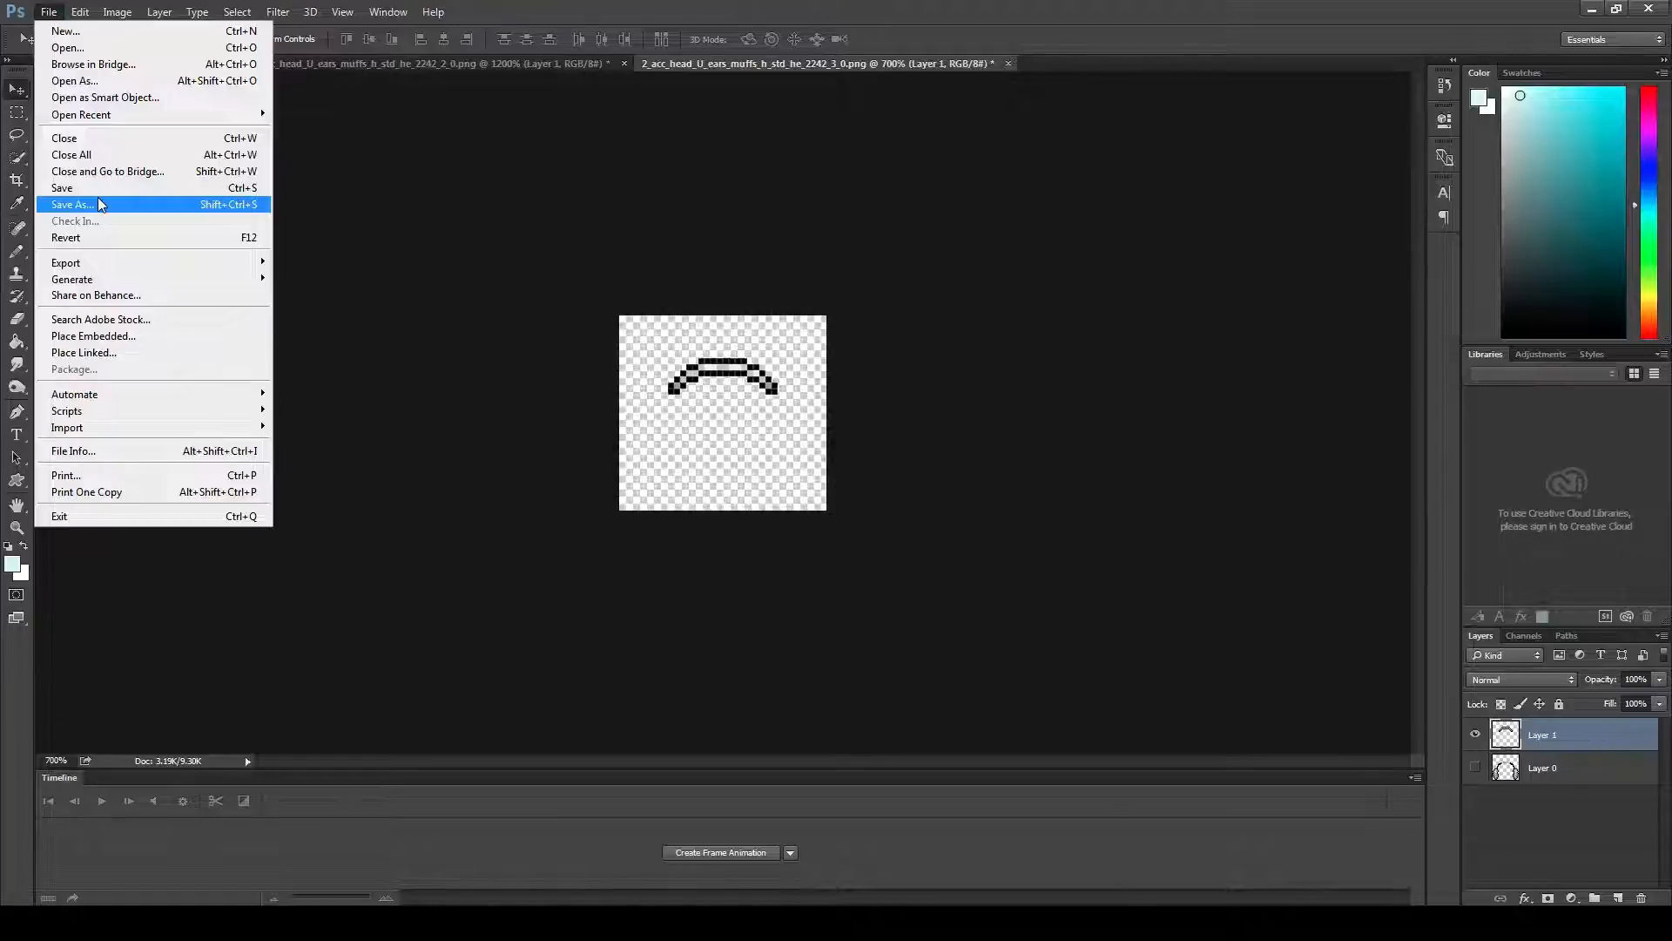
left_click(72, 204)
left_click(1314, 190)
- Crop the empty area above the headband off the canvas, down to the headband's upper edge
left_click(16, 181)
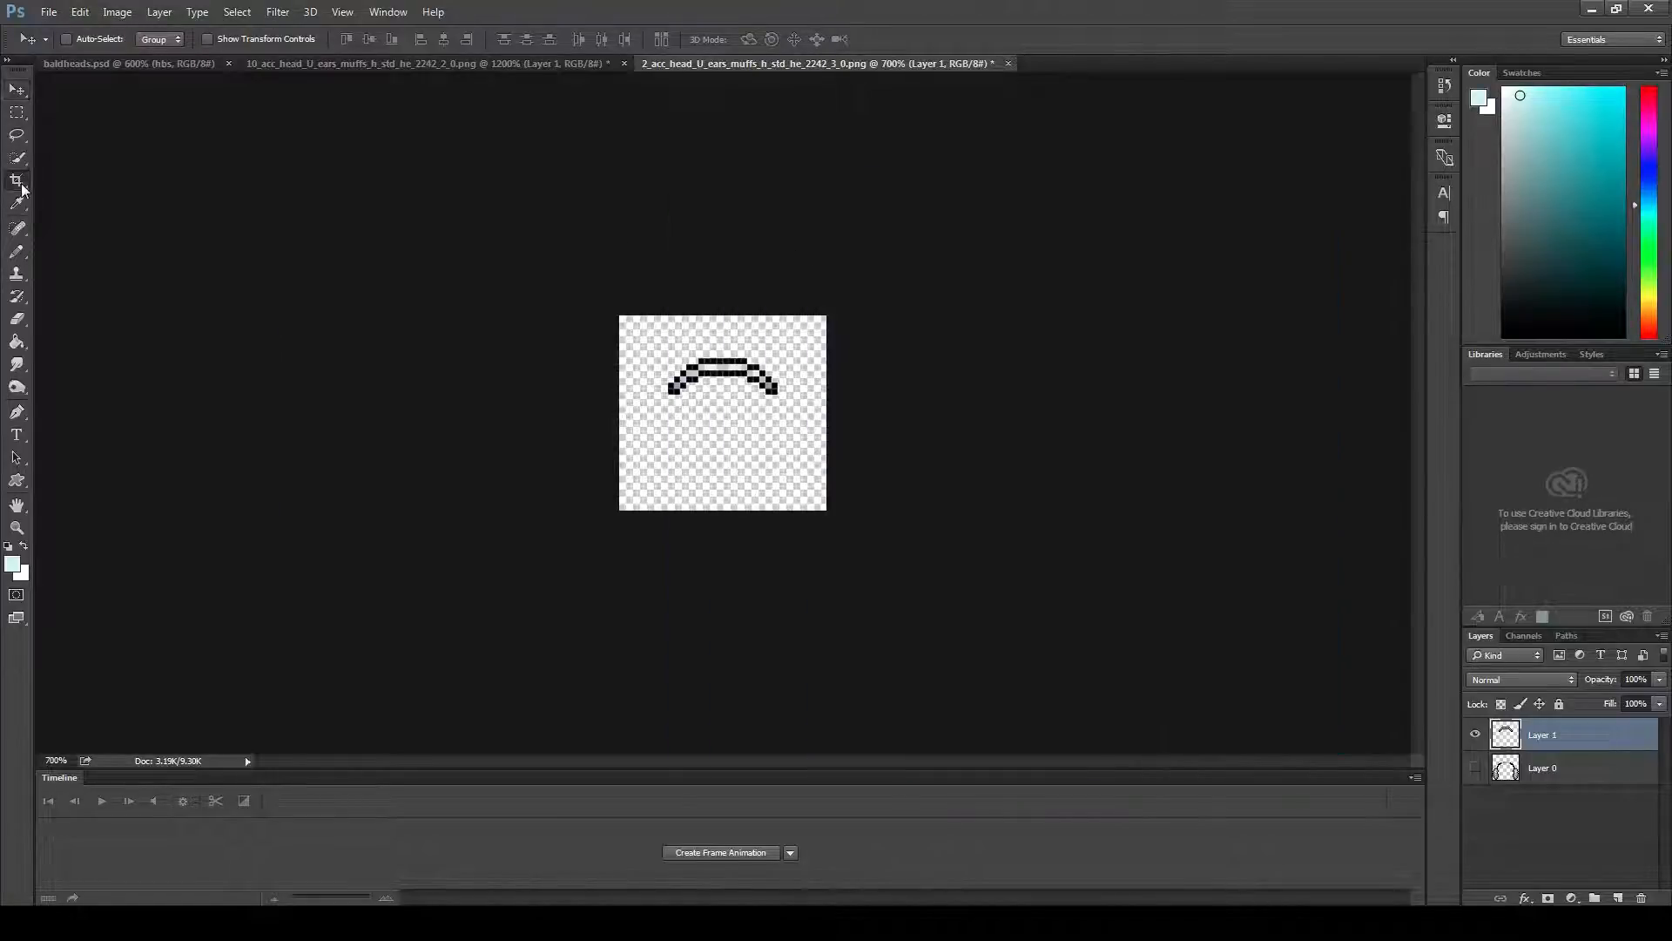
left_click_drag(727, 314, 725, 328)
key("Return")
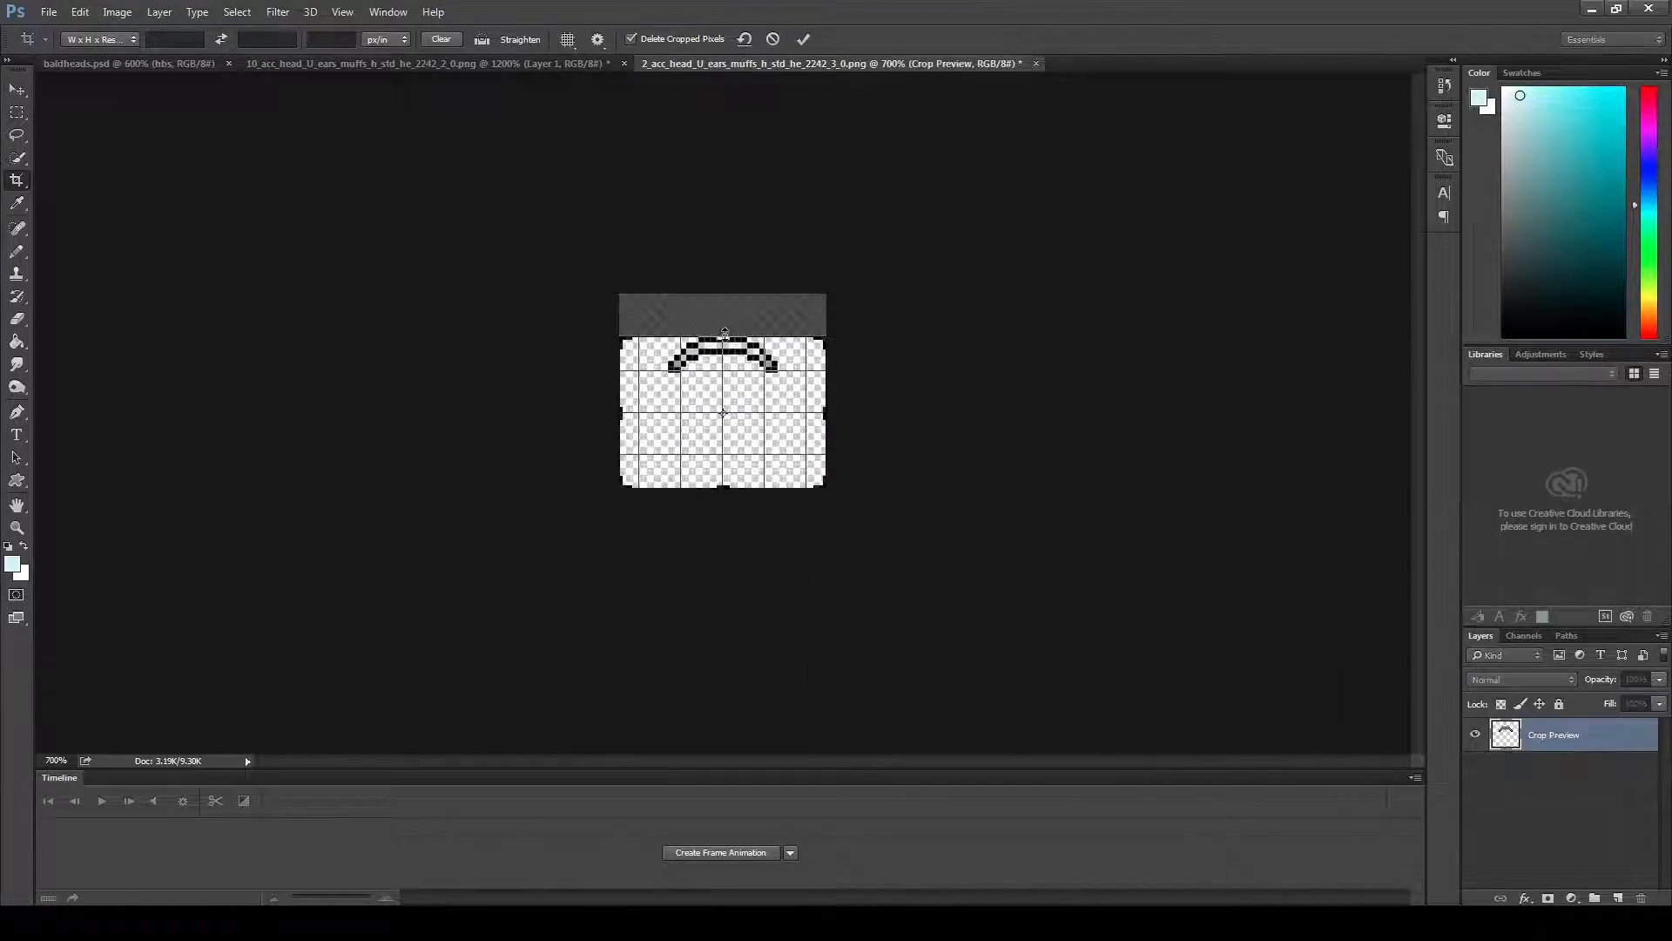
- Save the image as a PNG in the headband images folder, replacing 2_acc_head_U_ears_muffs_h_std_he_2242_3_0.png
left_click(48, 11)
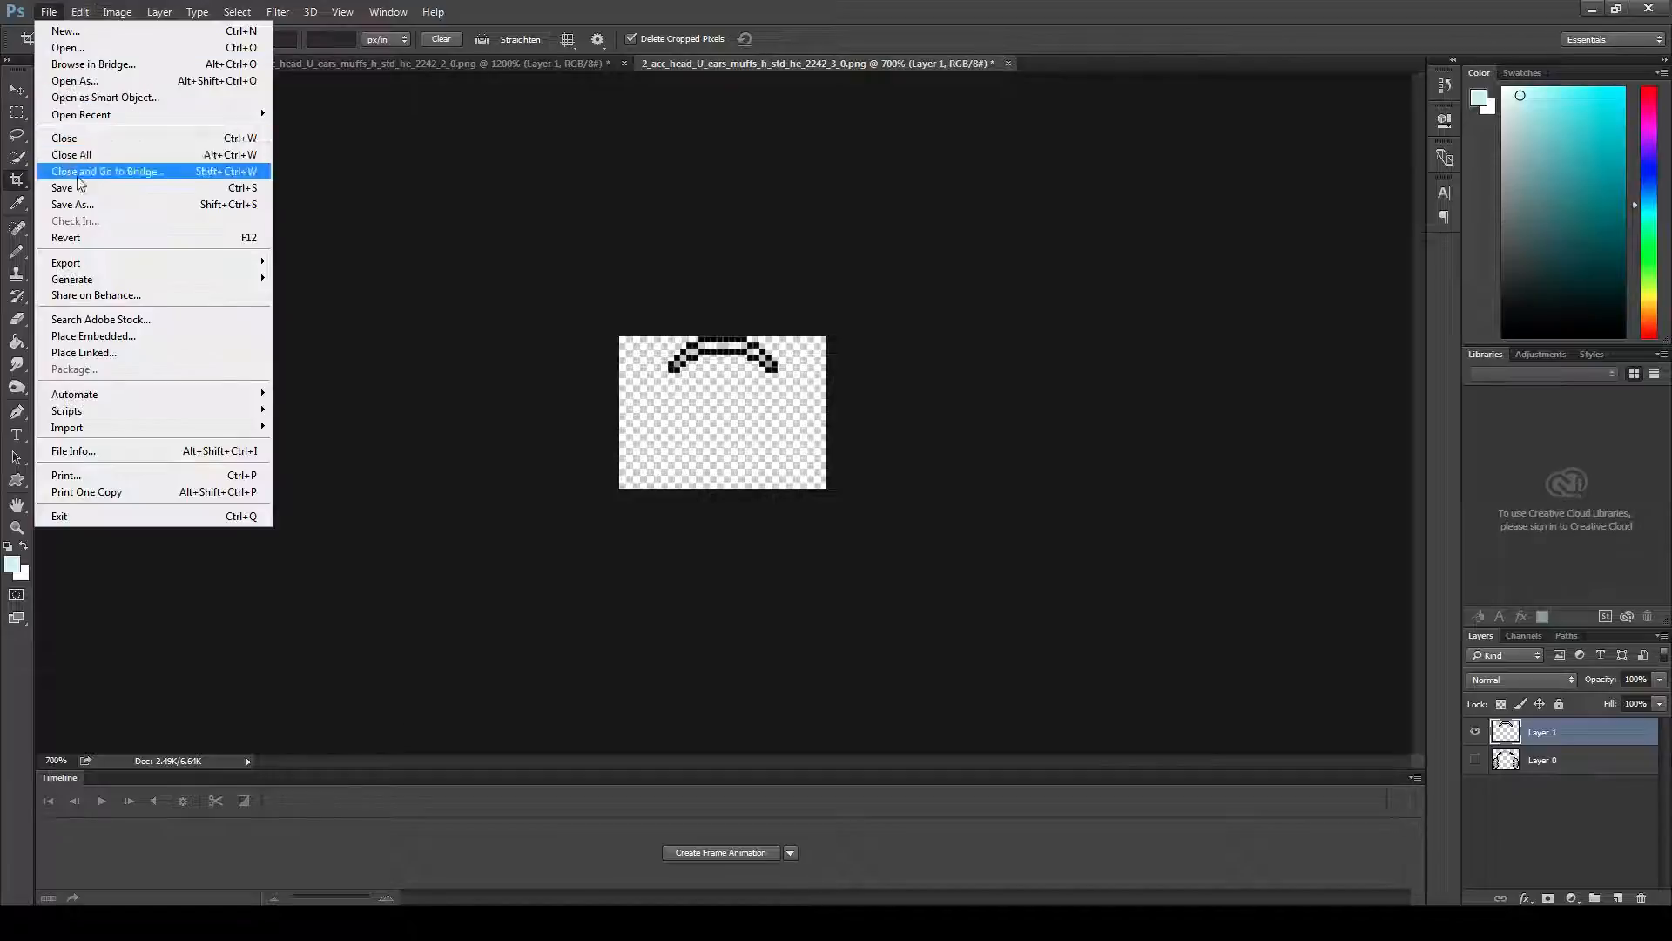
left_click(72, 205)
left_click(1056, 571)
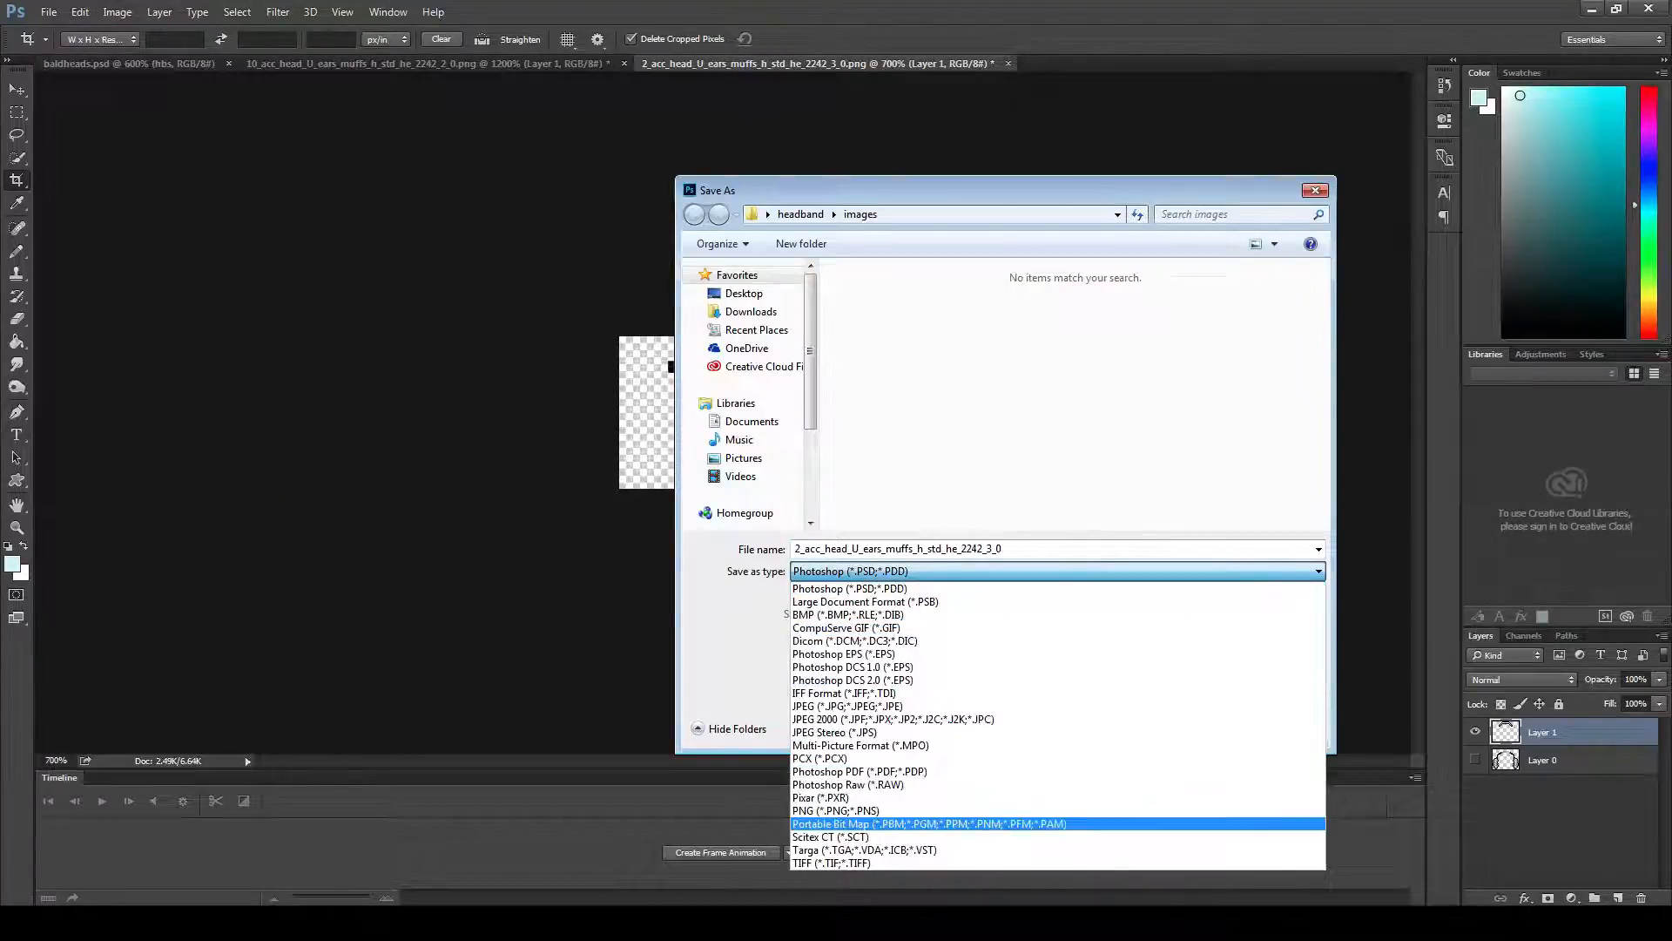
left_click(835, 810)
left_click(1189, 728)
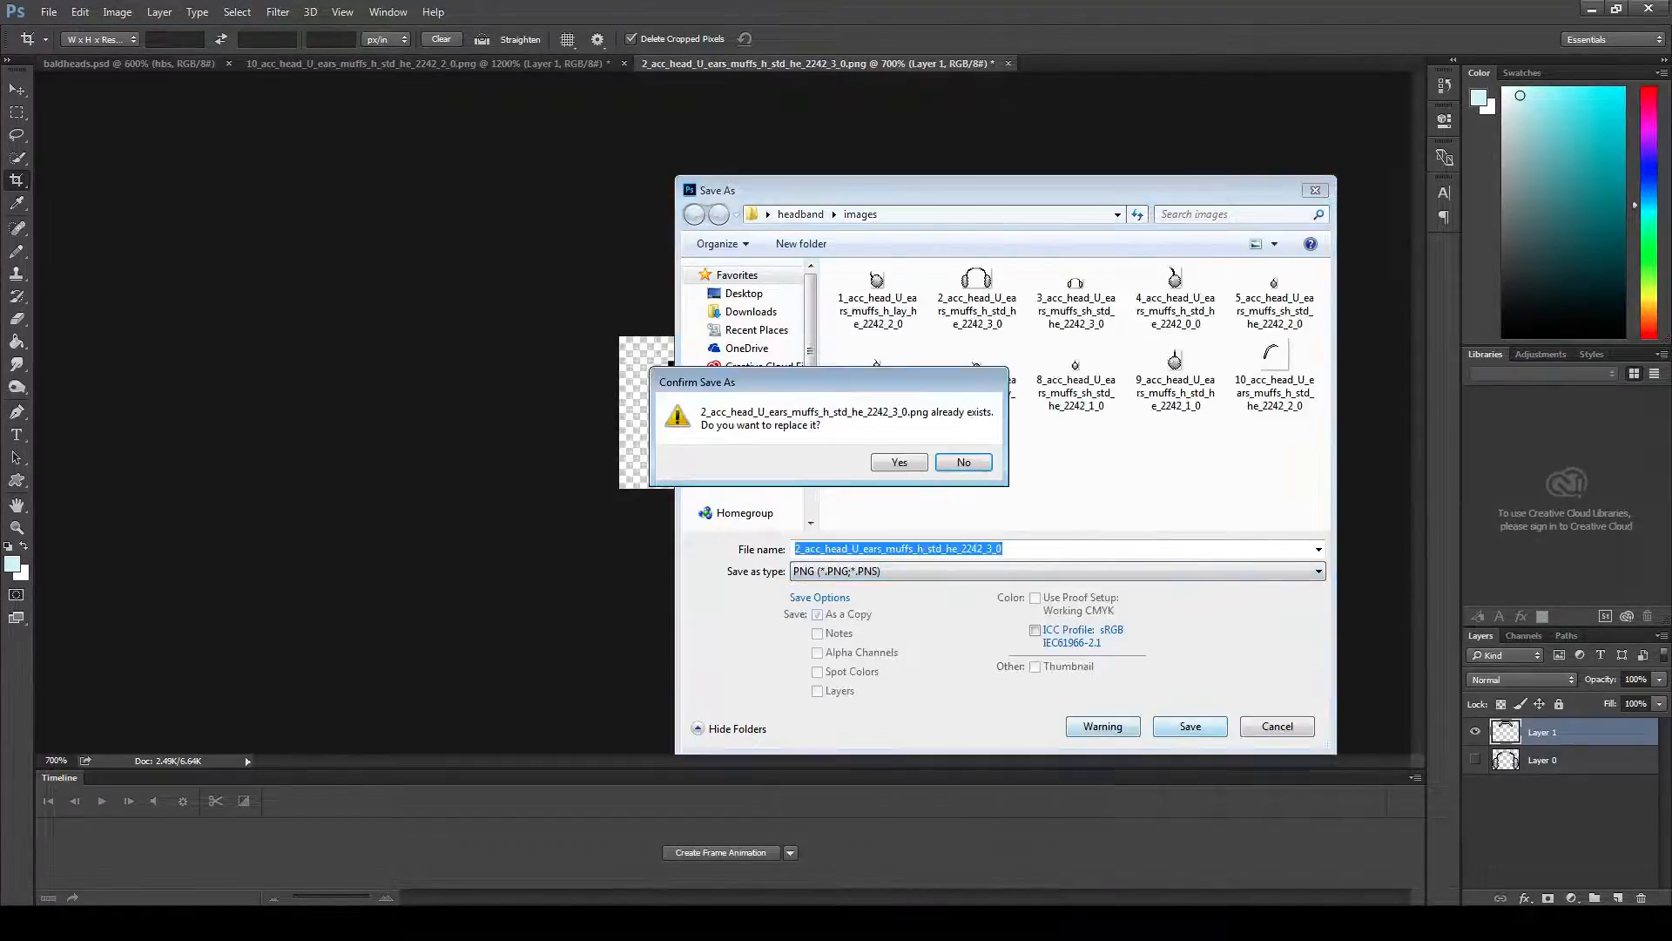
left_click(899, 463)
key("Return")
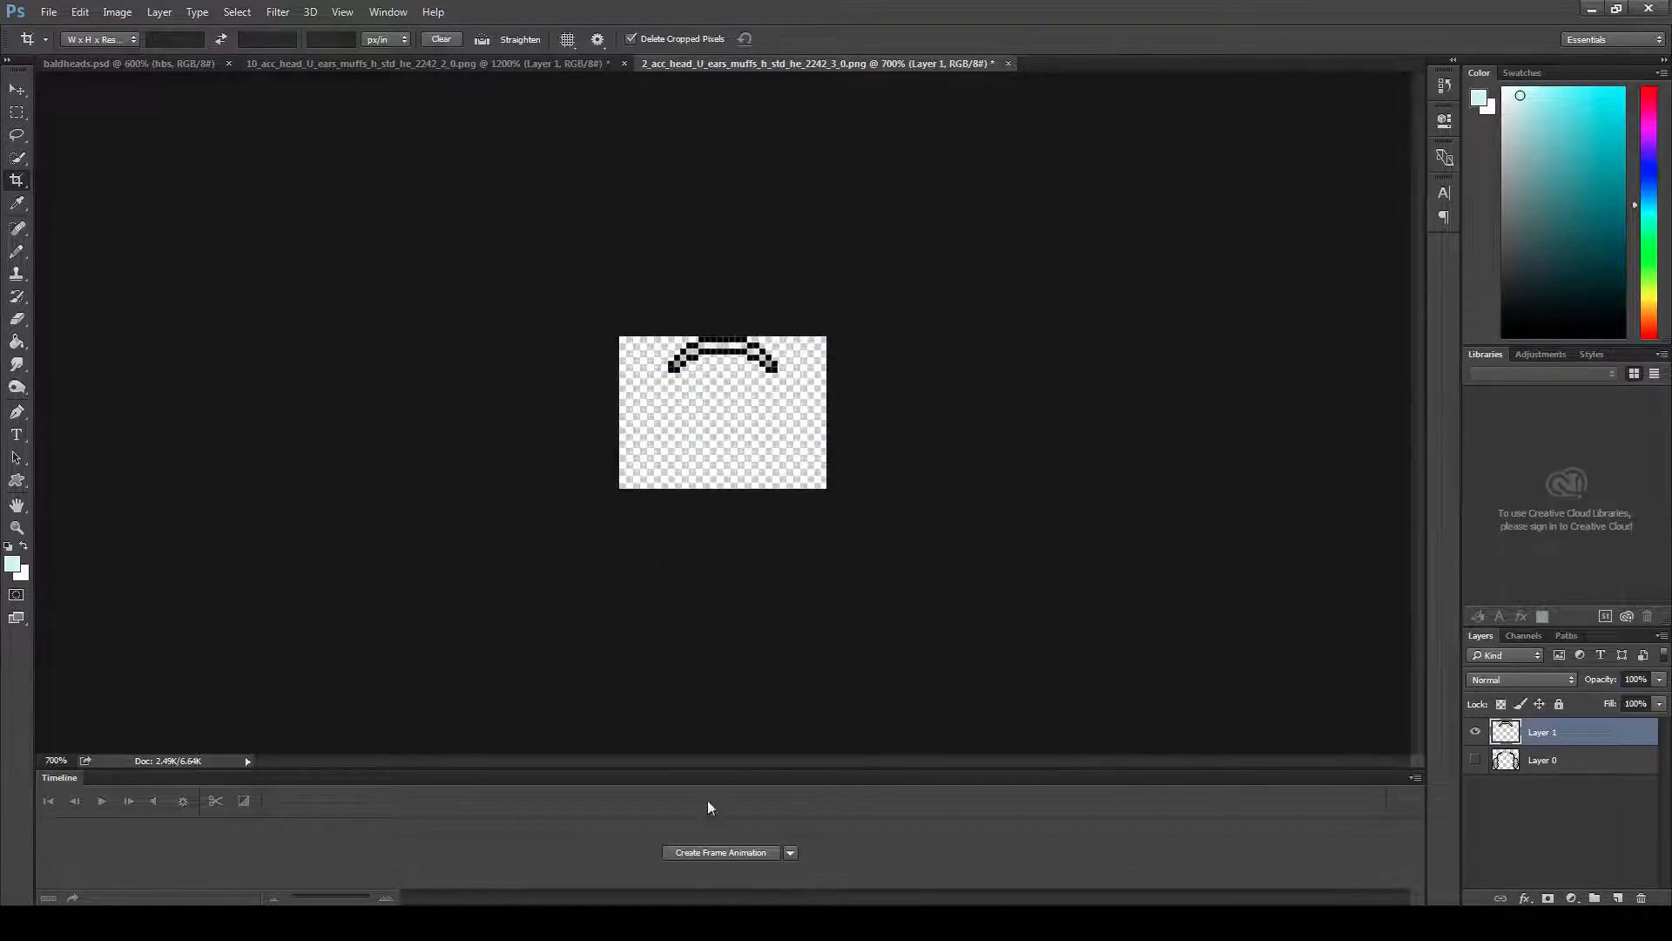
left_click(49, 11)
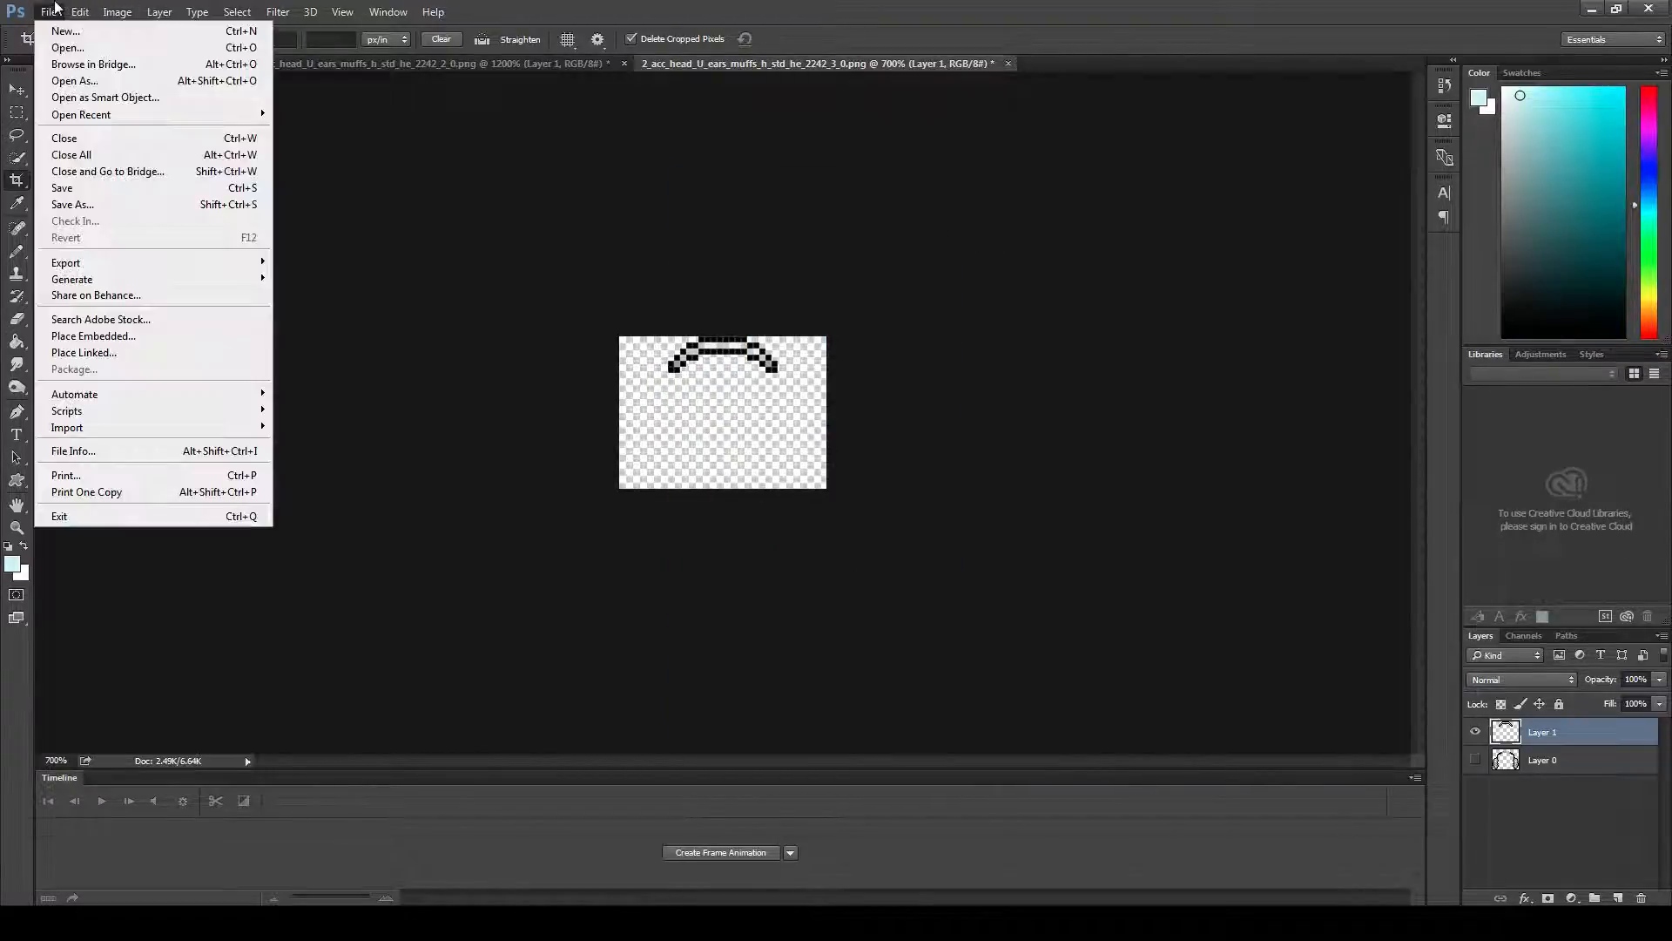
mouse_move(75, 270)
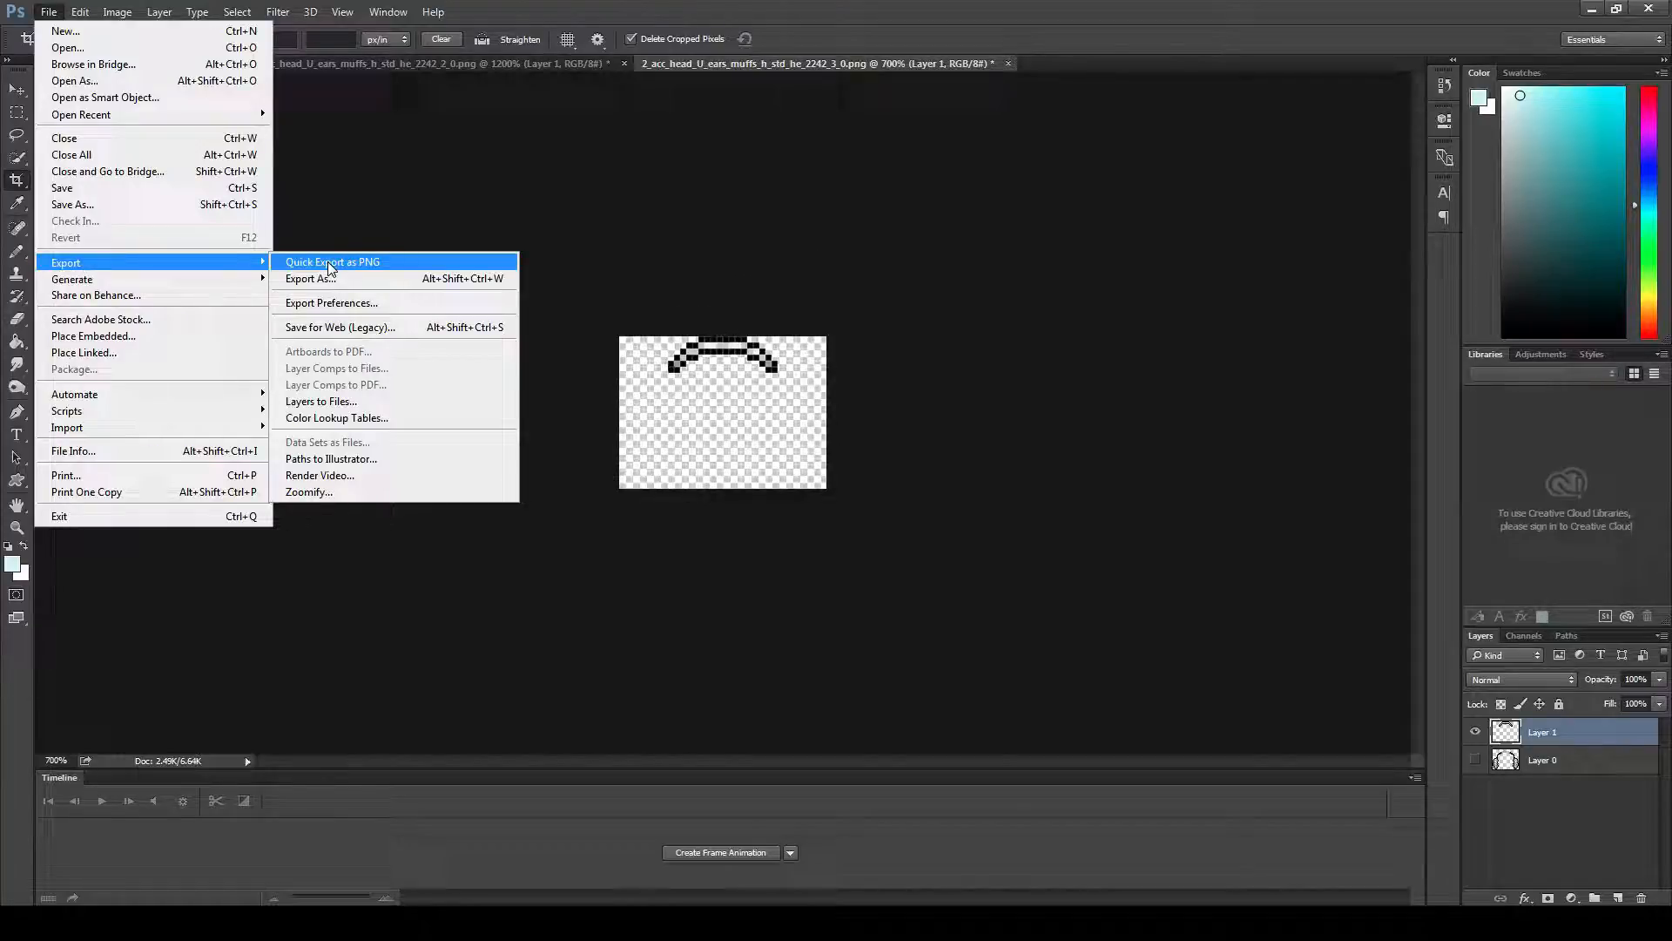
left_click(408, 233)
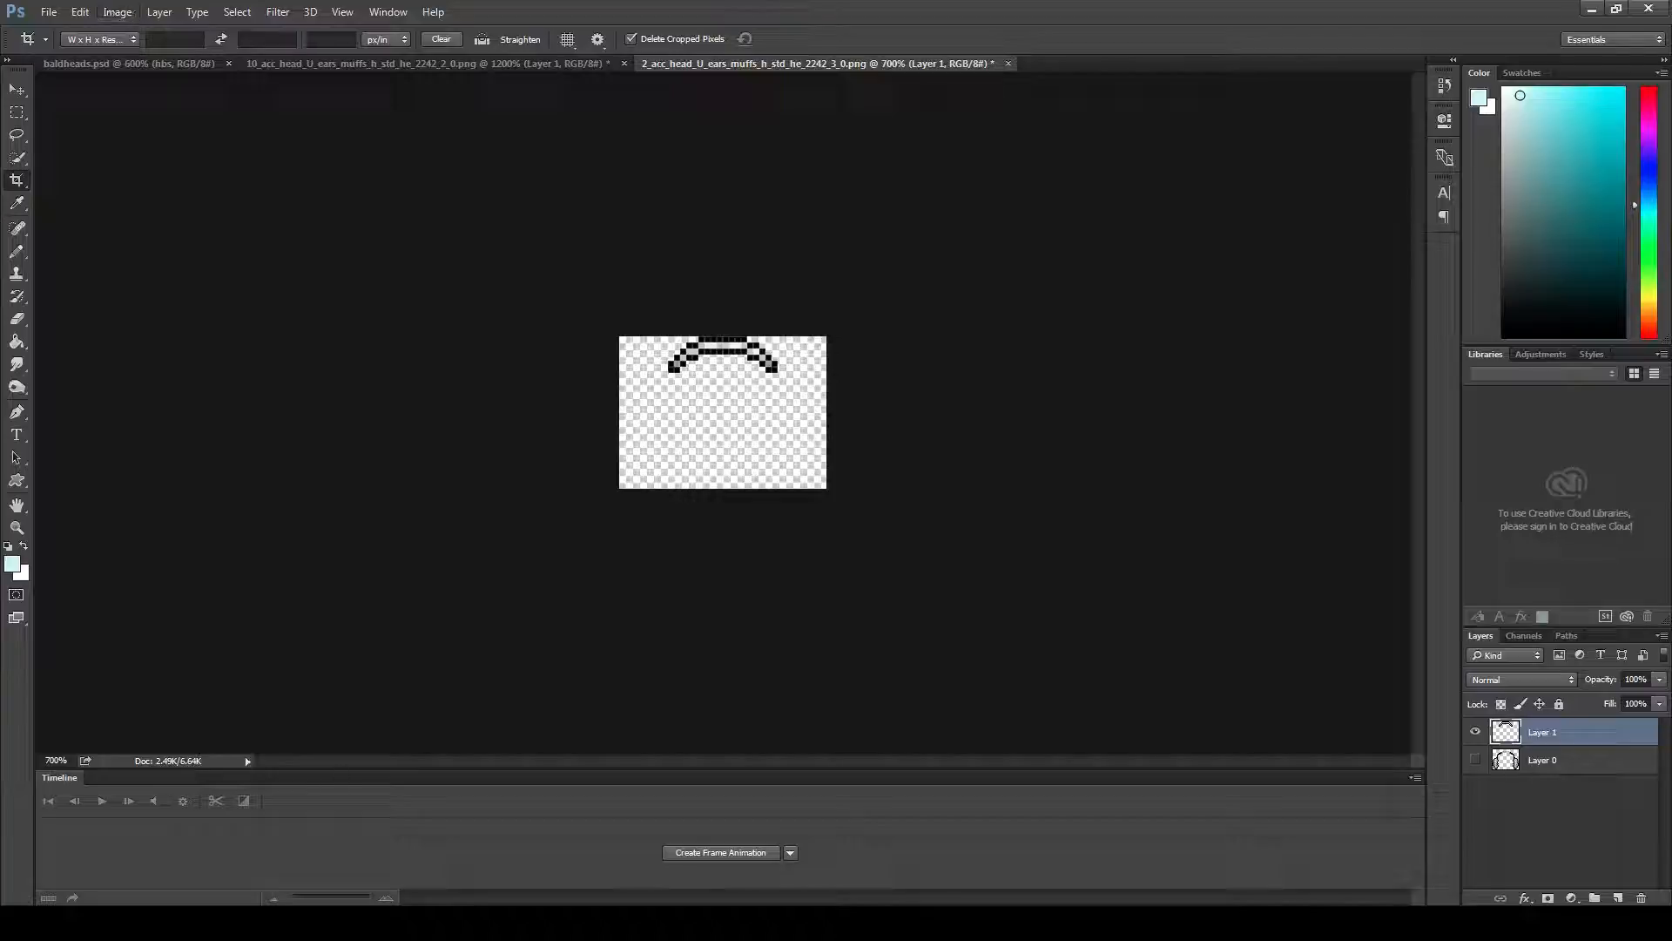
- Switch to JPEXS Free Flash Decompiler and select the front earmuffs image, DefineBitsLossless2 (2)
key("alt+Tab")
mouse_move(1259, 475)
left_mouse_down()
mouse_move(1260, 502)
mouse_move(1260, 476)
left_mouse_up()
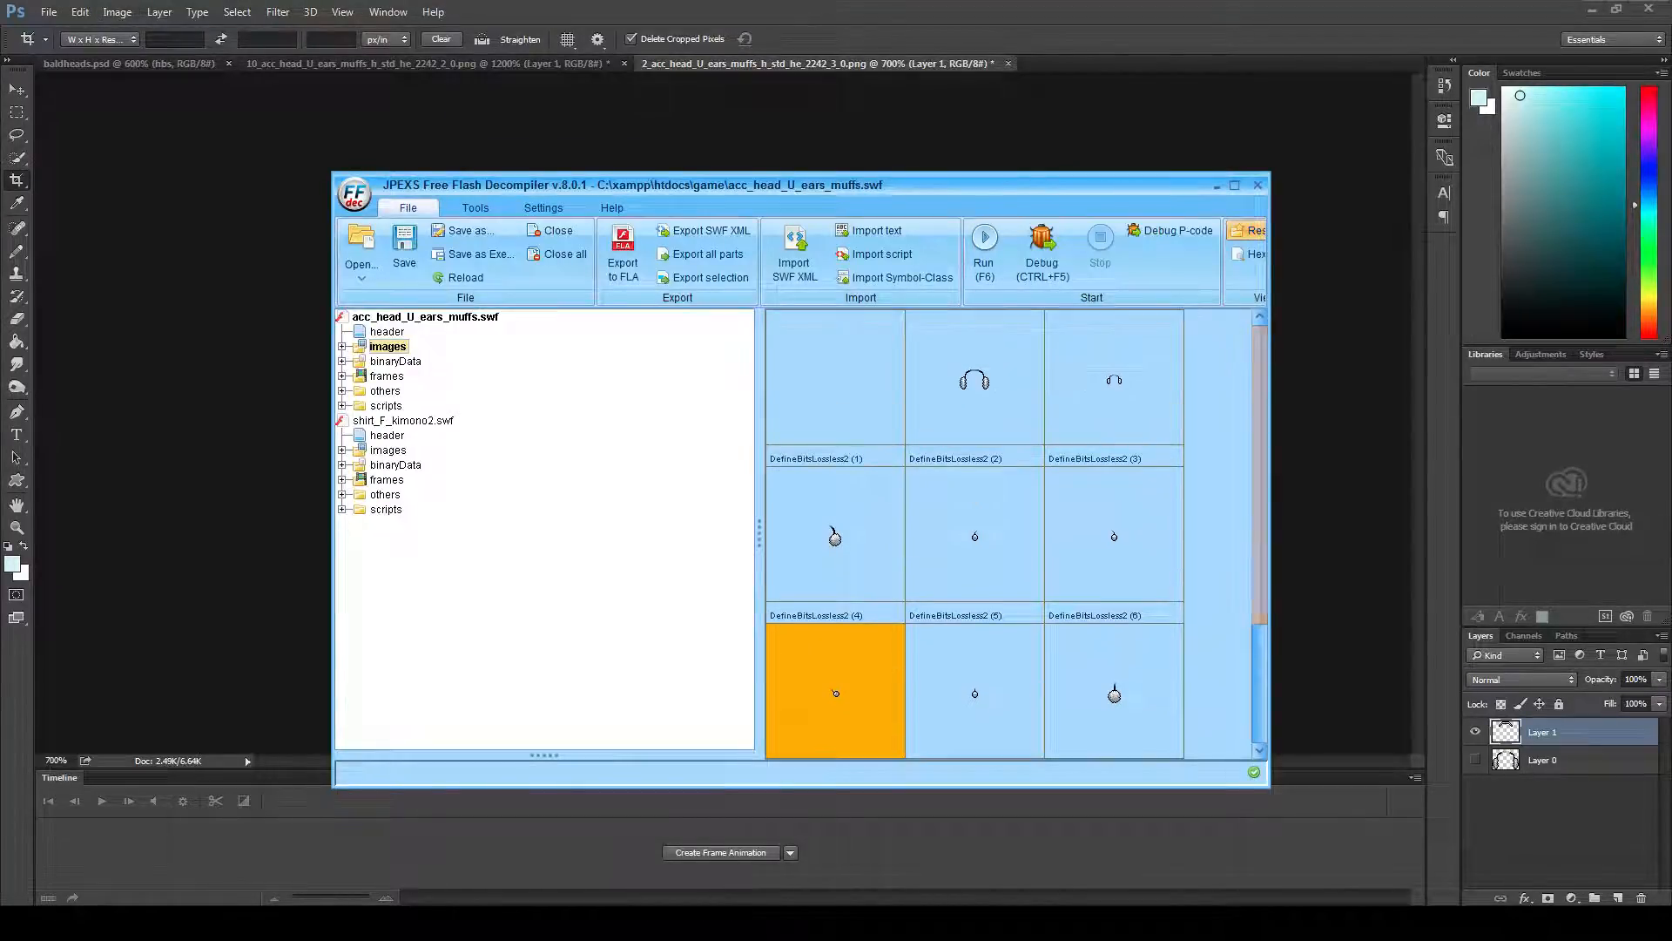
left_click(974, 380)
right_click(986, 371)
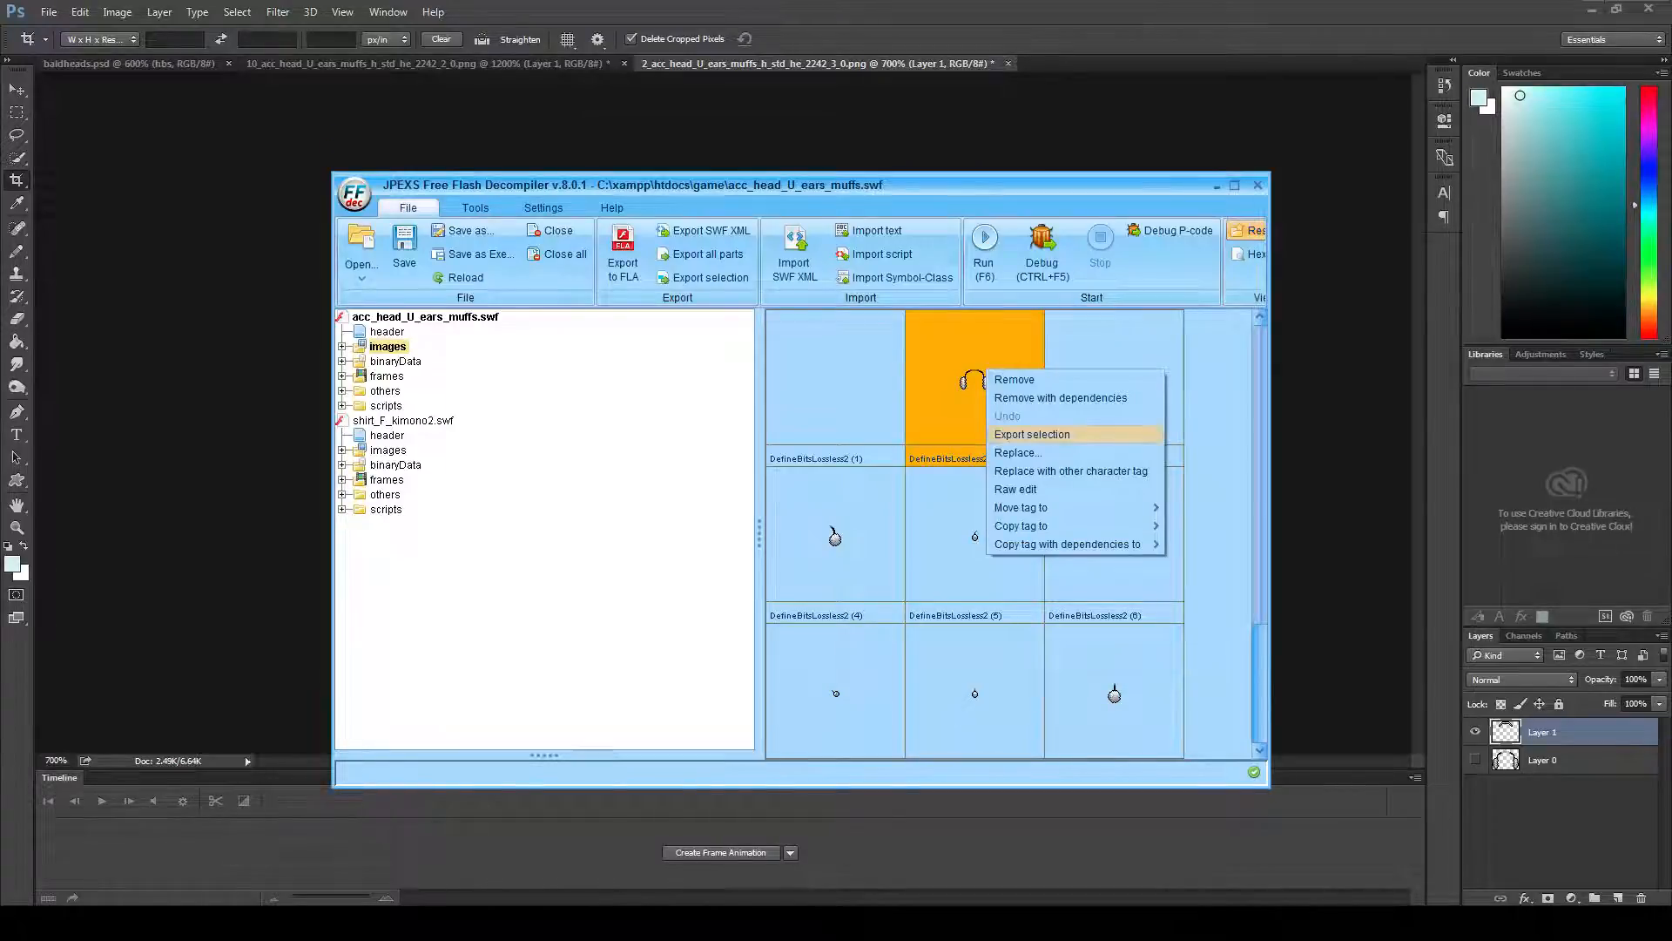
left_click(1190, 101)
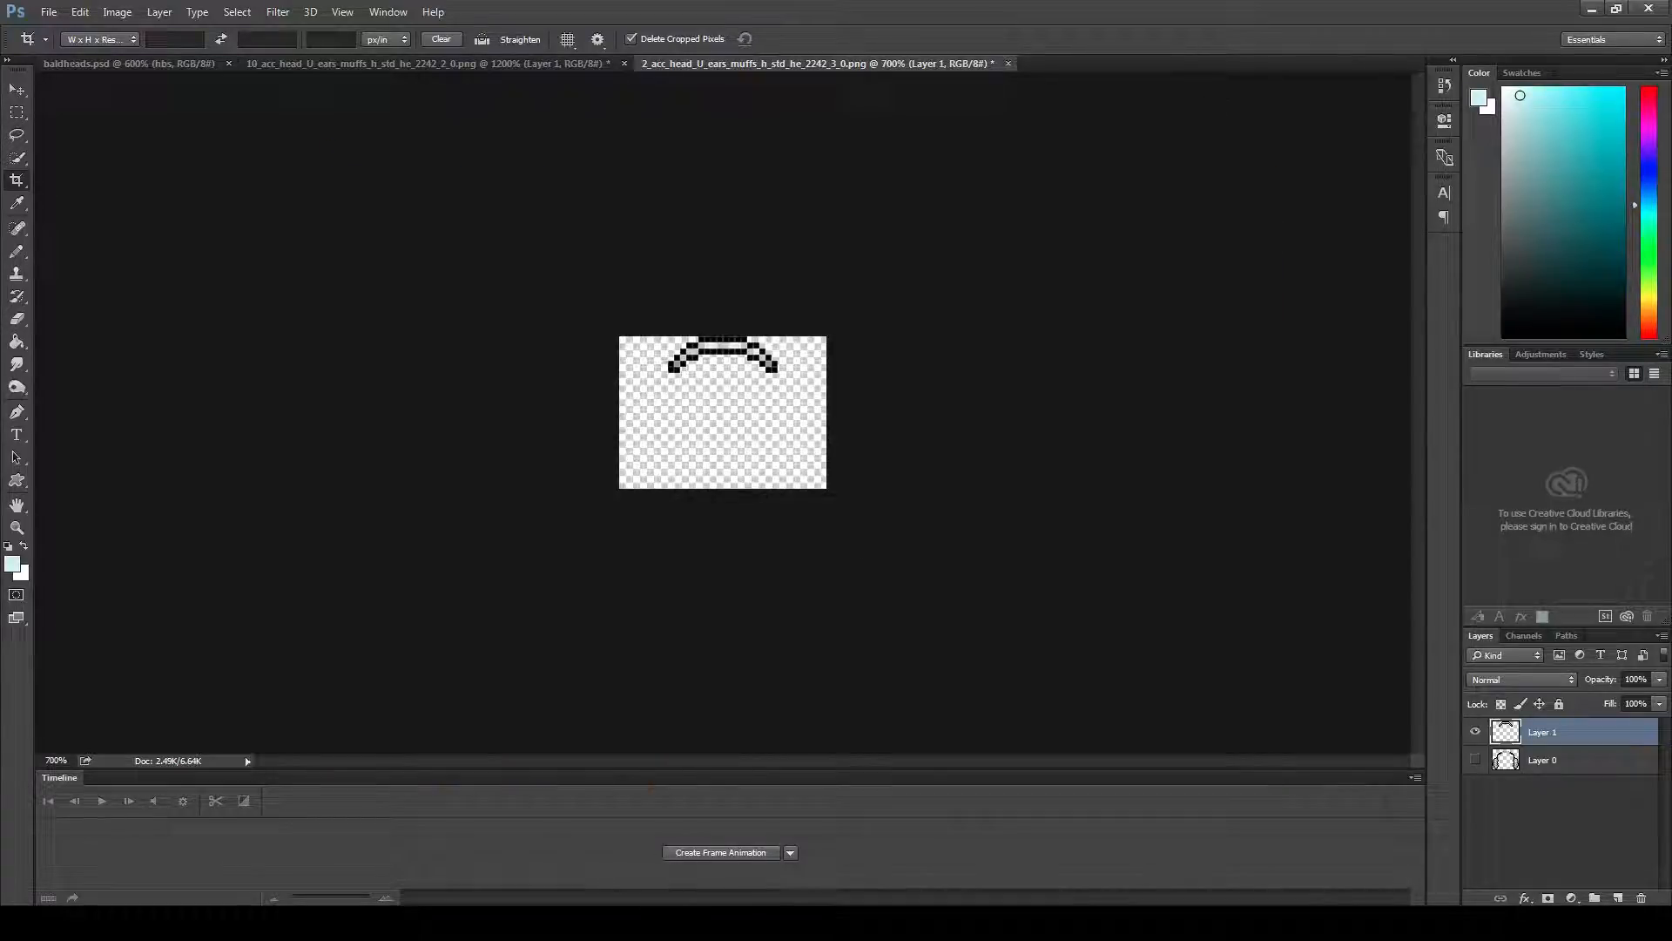
key("alt+Tab")
- Replace the selected image with 2_acc_head_U_ears_muffs_h_std_he_2242_3_0.png from the headband images folder and save the SWF
right_click(970, 375)
left_click(960, 475)
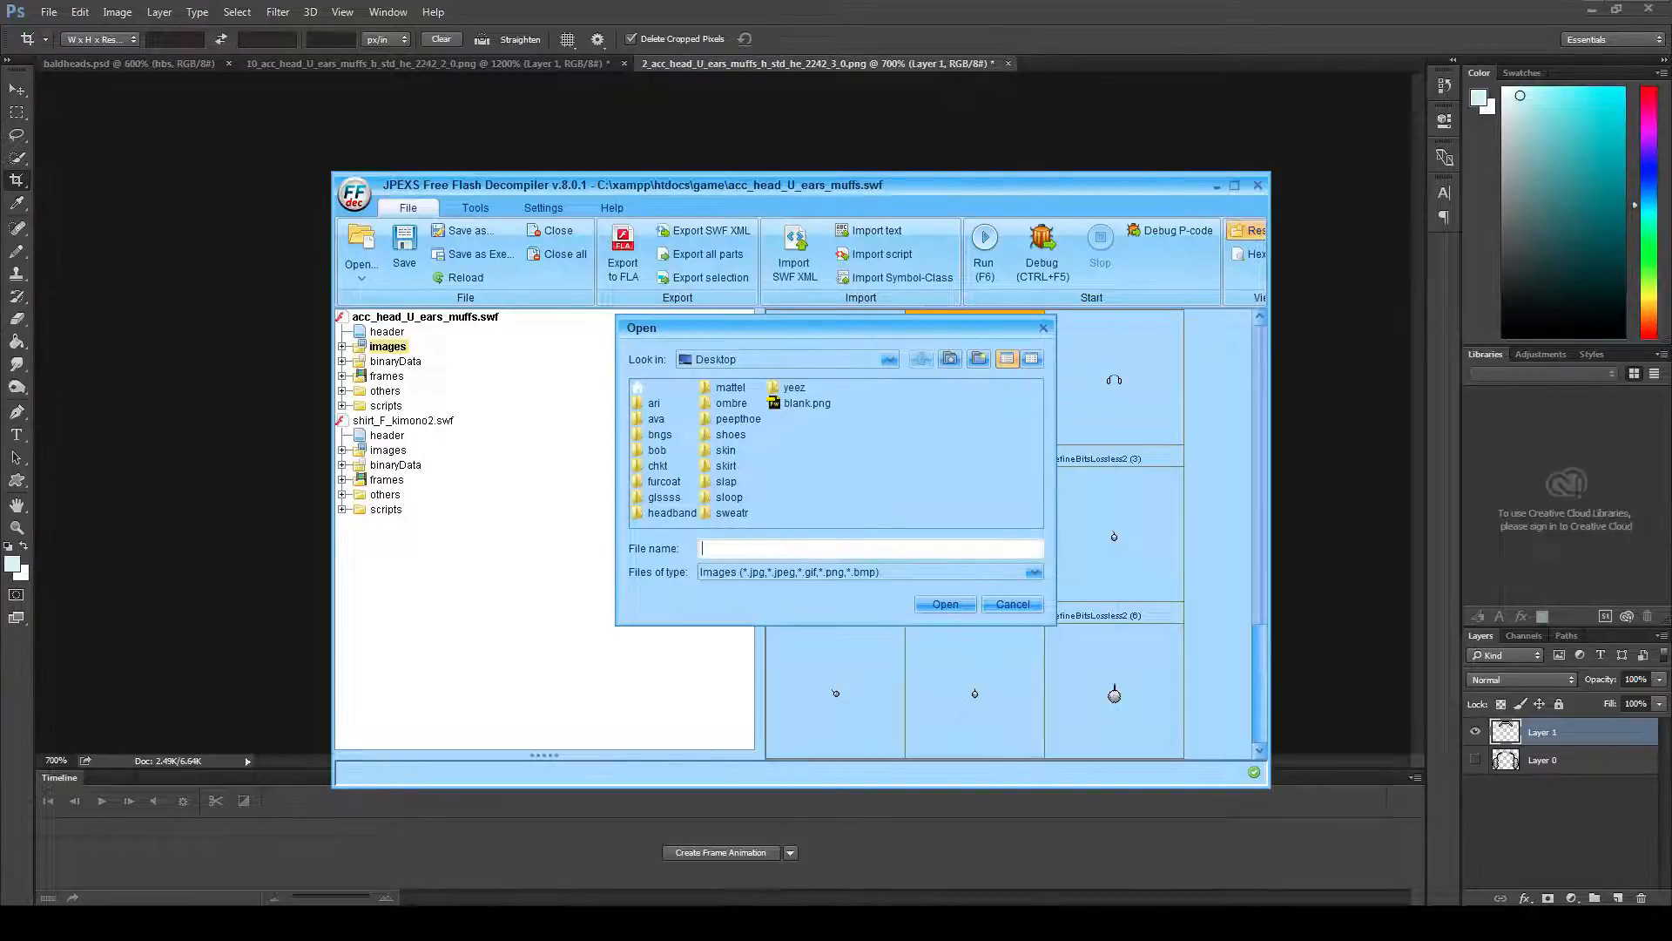
double_click(671, 512)
left_click(668, 434)
left_click(668, 434)
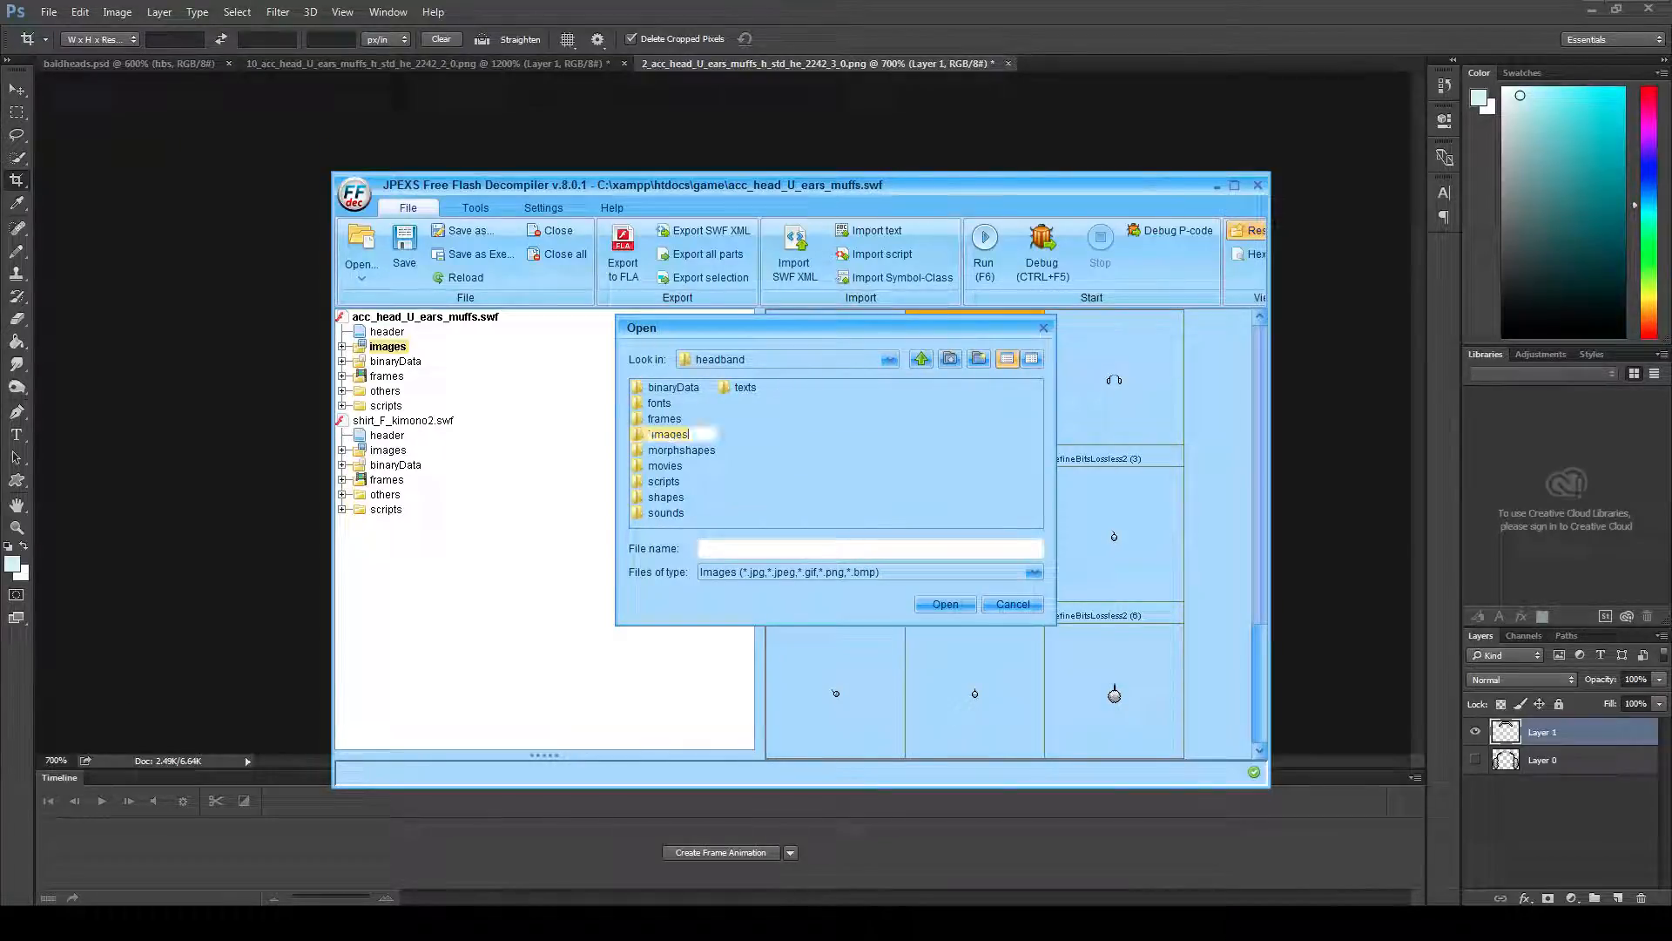
left_click(668, 451)
double_click(668, 434)
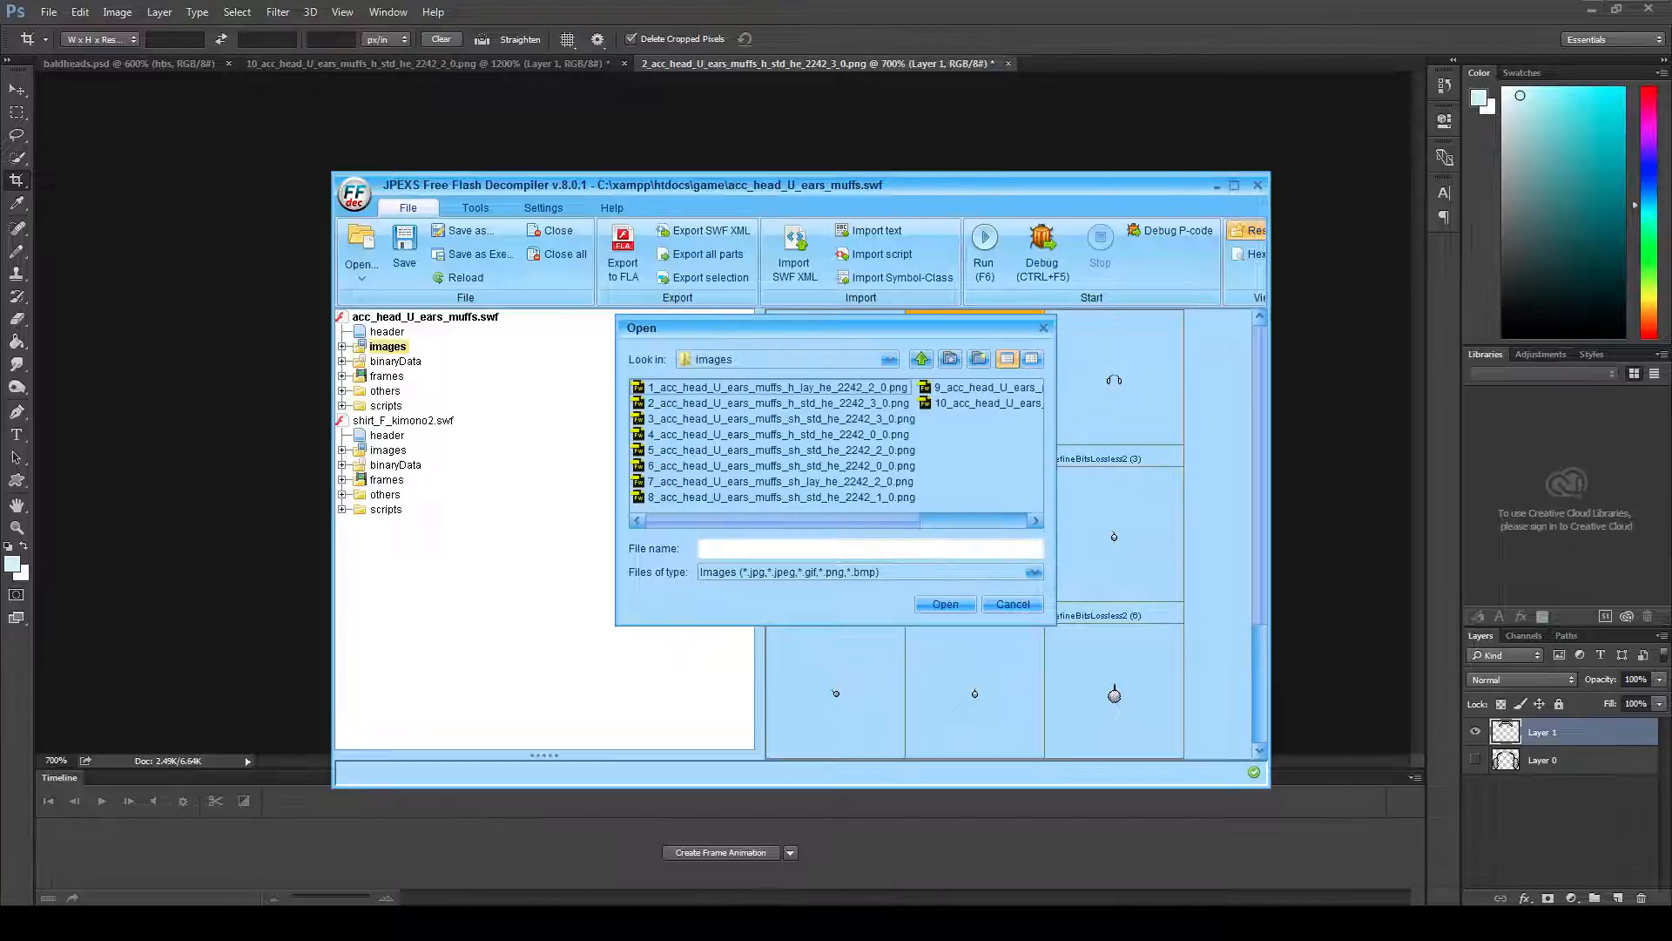
double_click(778, 402)
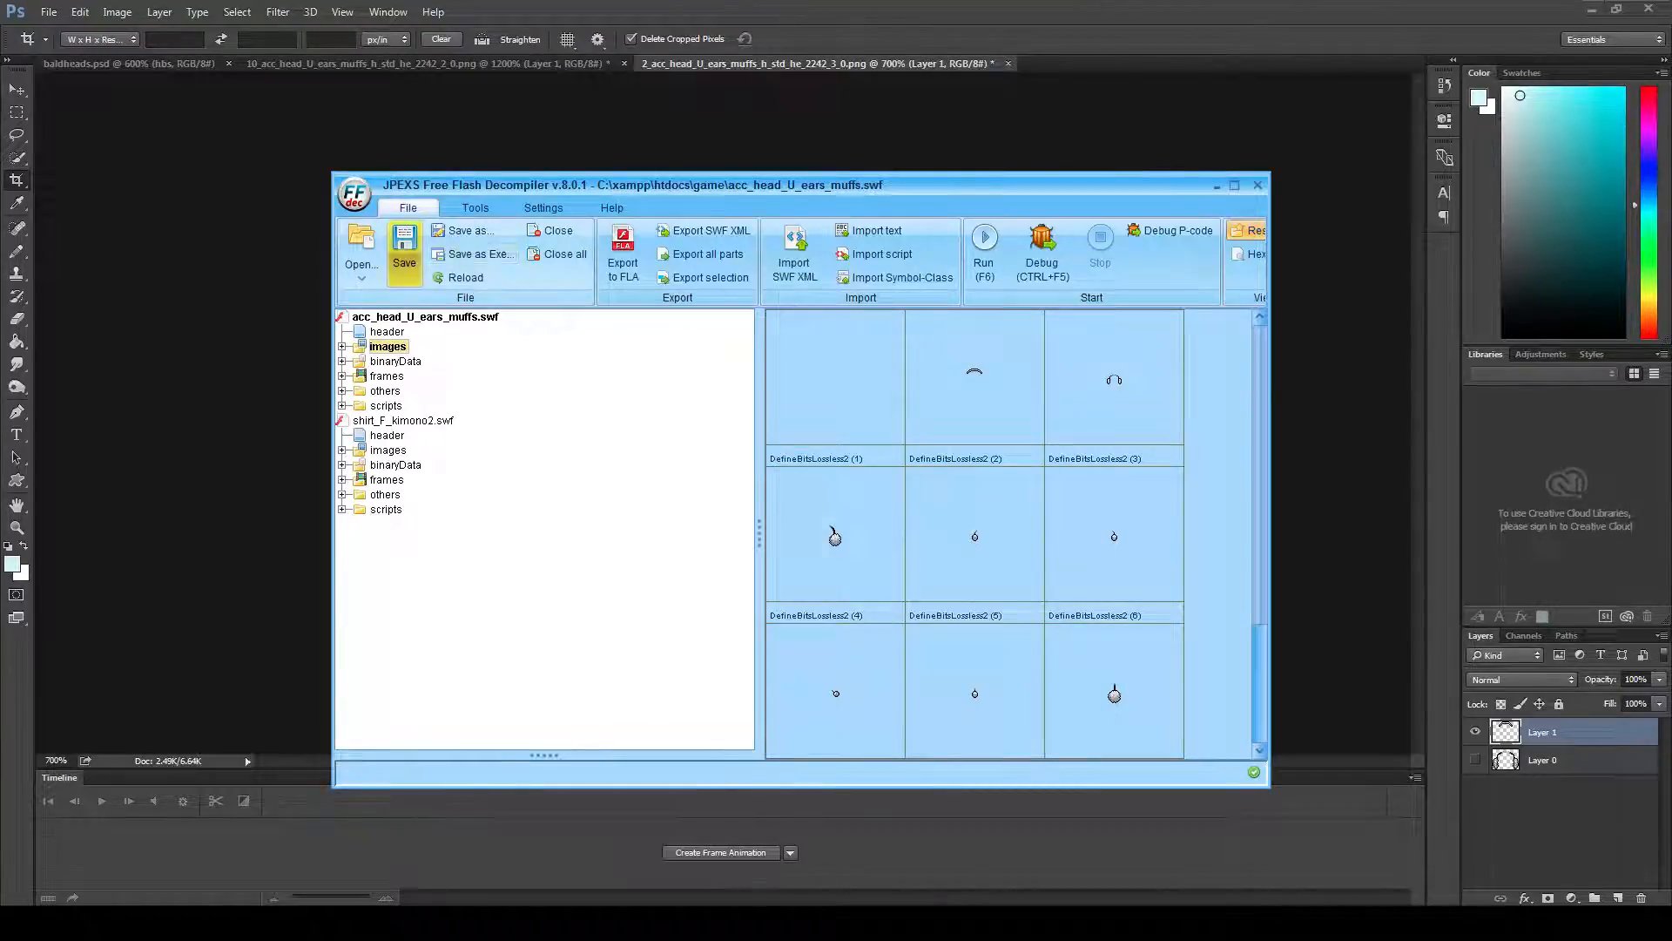
left_click(404, 249)
- Switch to the browser, relaunch the HABCLOUD client in a new tab, and open the avatar's clothes editor
key("alt+Tab")
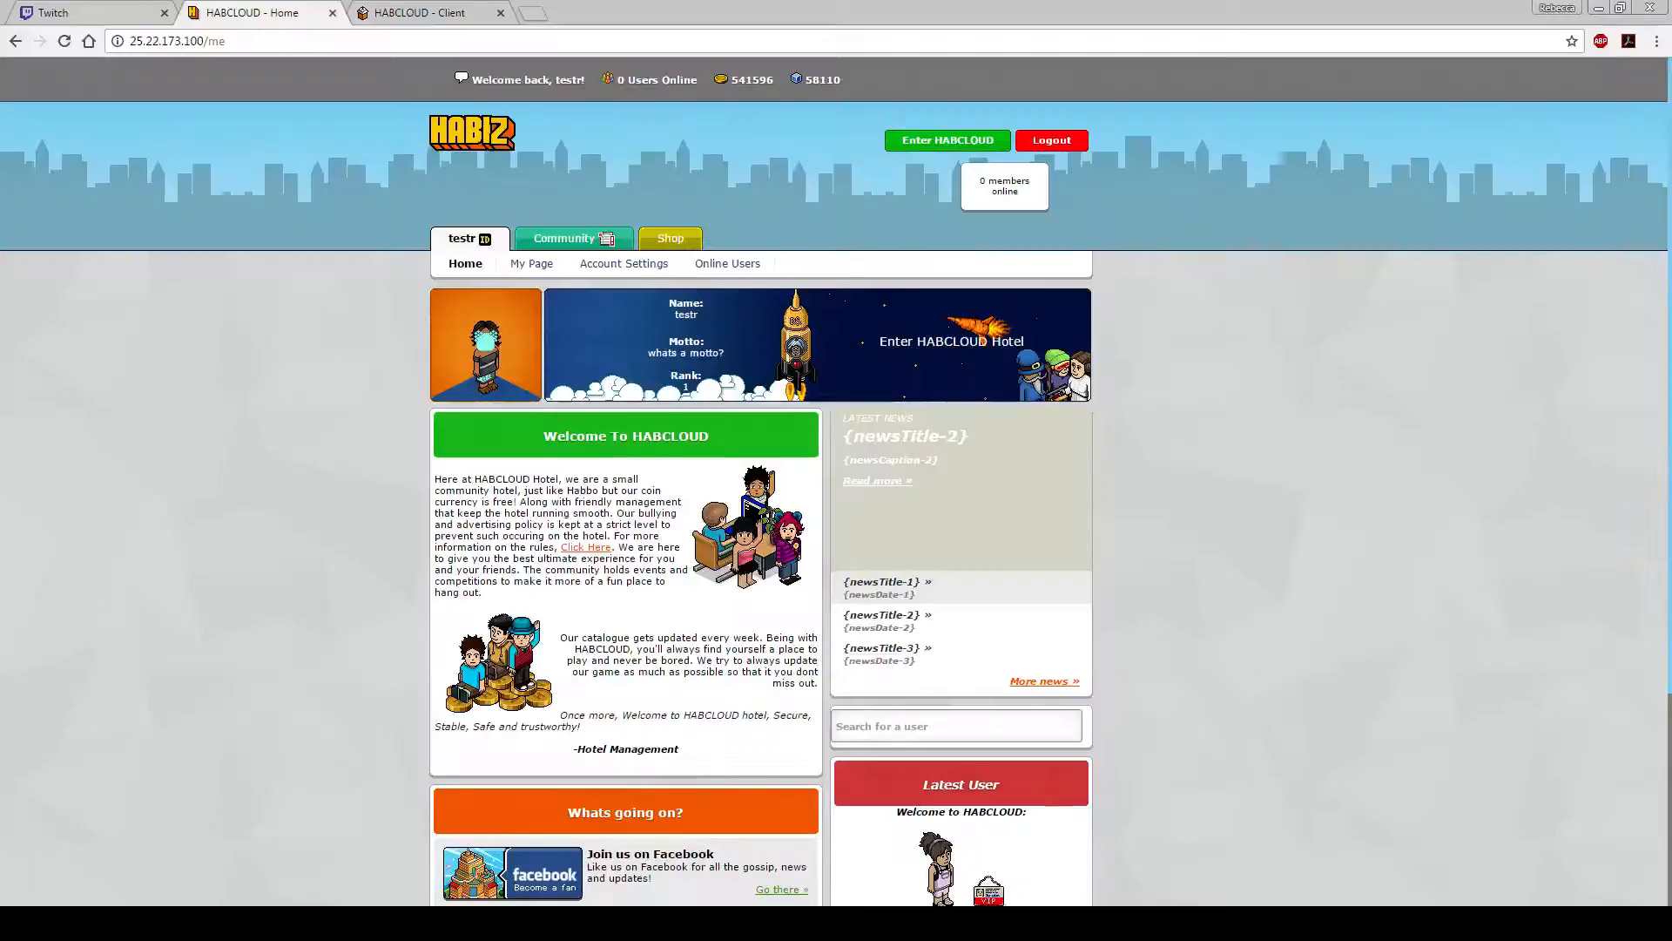
key("ctrl+Tab")
left_click(500, 12)
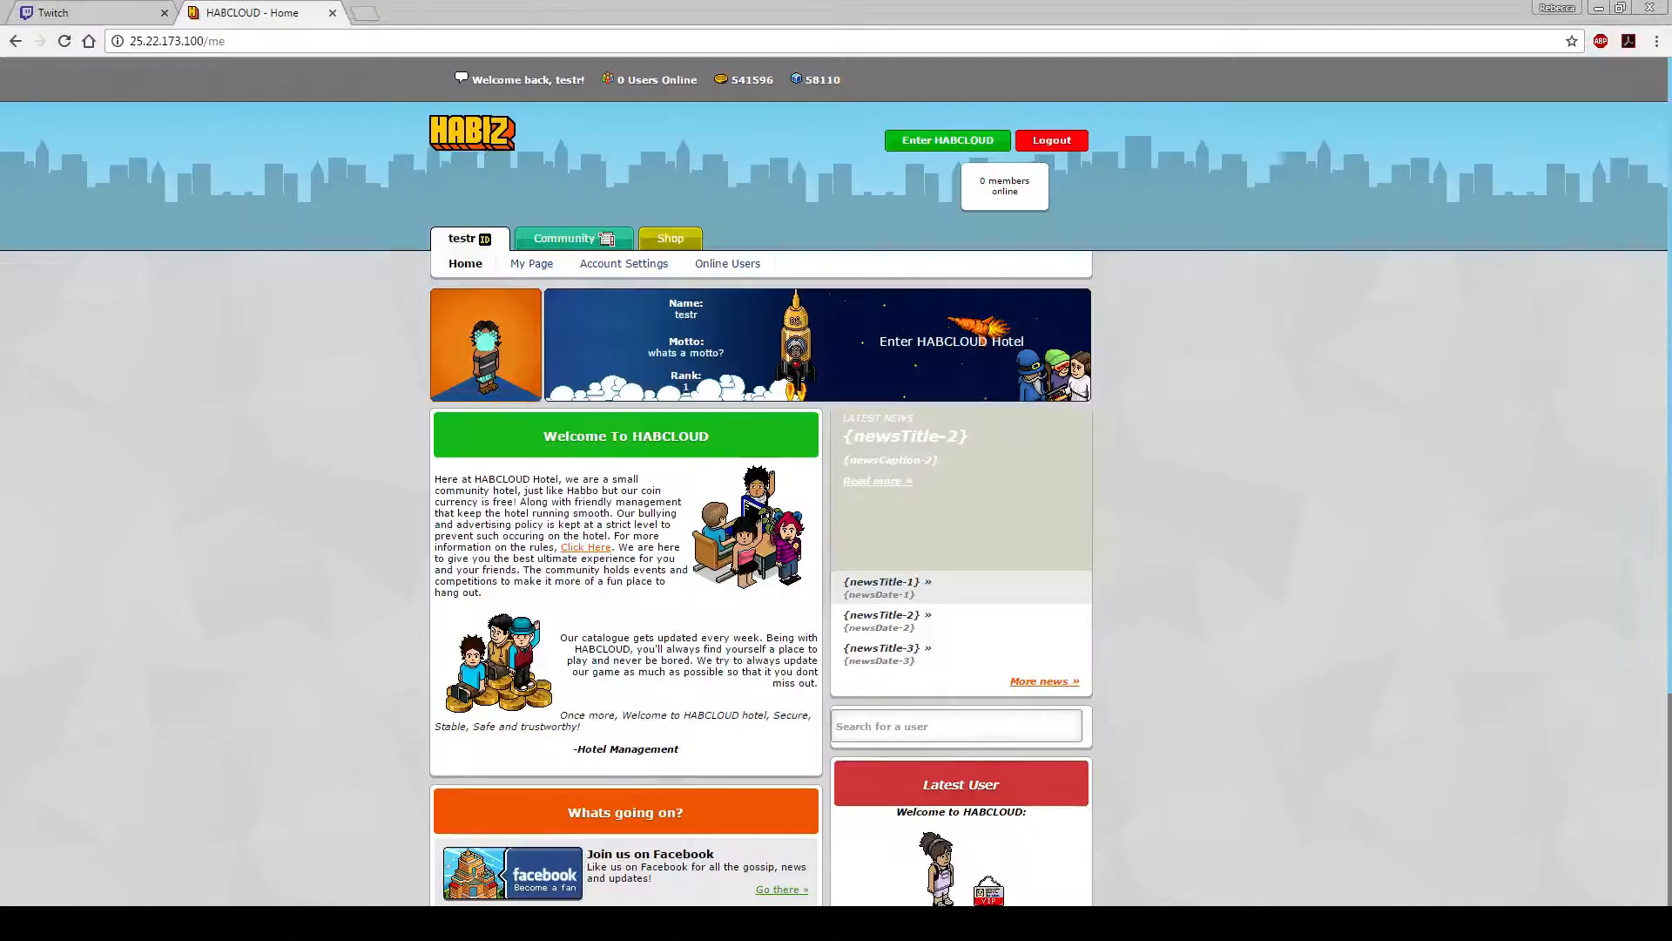
right_click(902, 144)
left_click(949, 160)
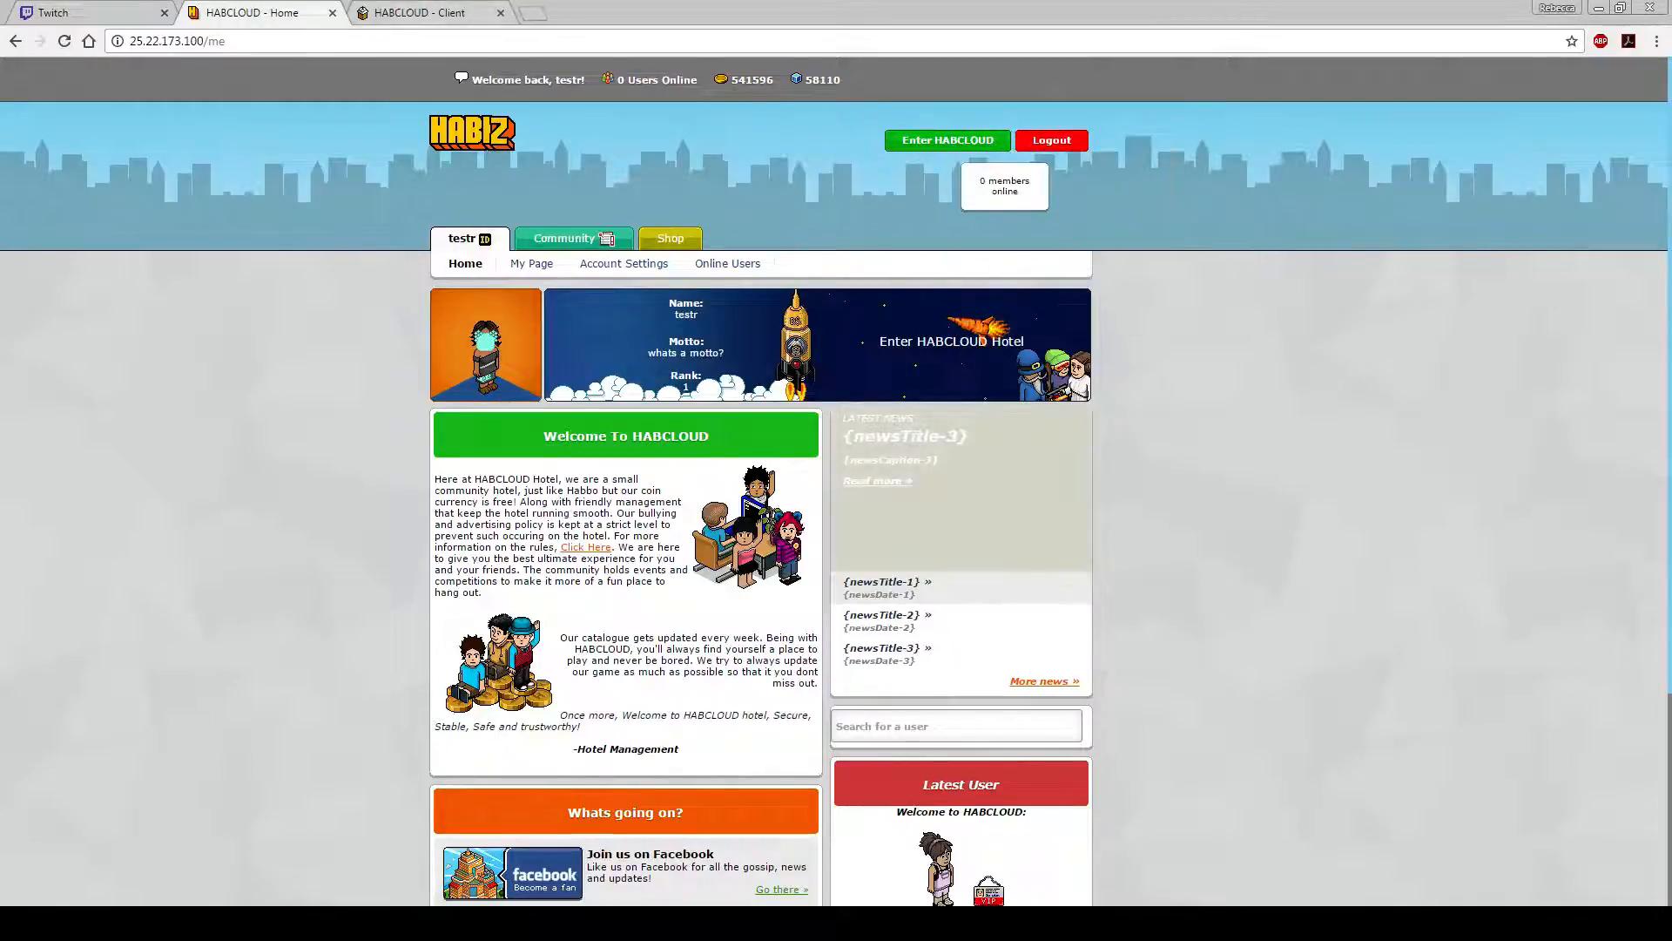
key("alt+Tab")
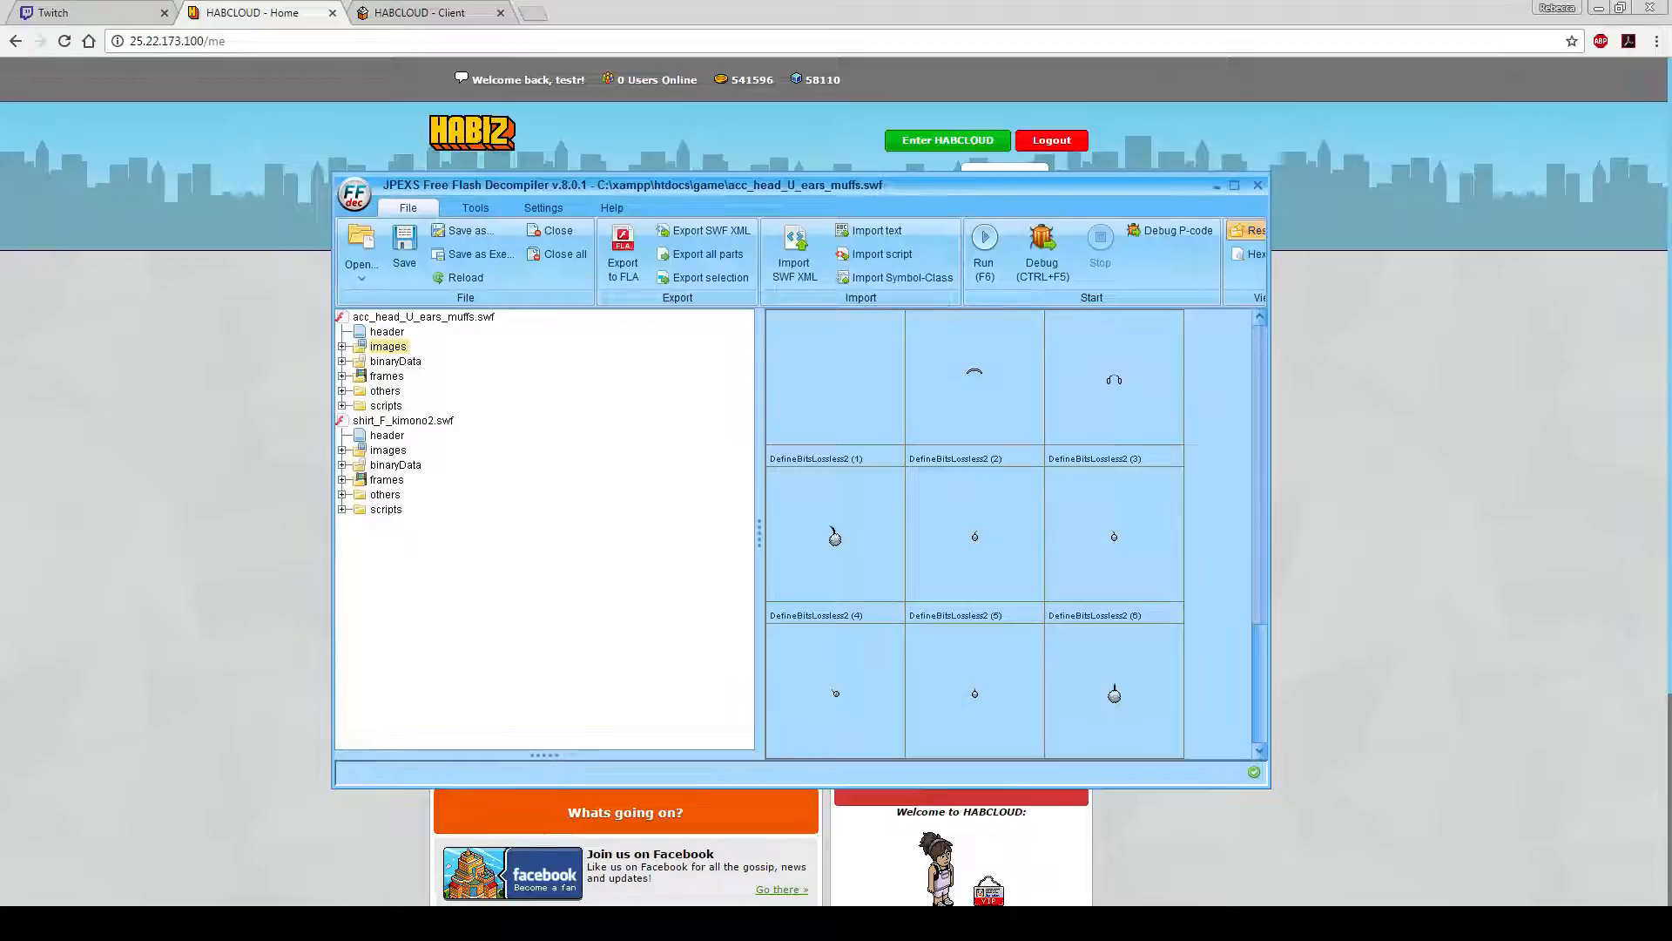
left_click(453, 13)
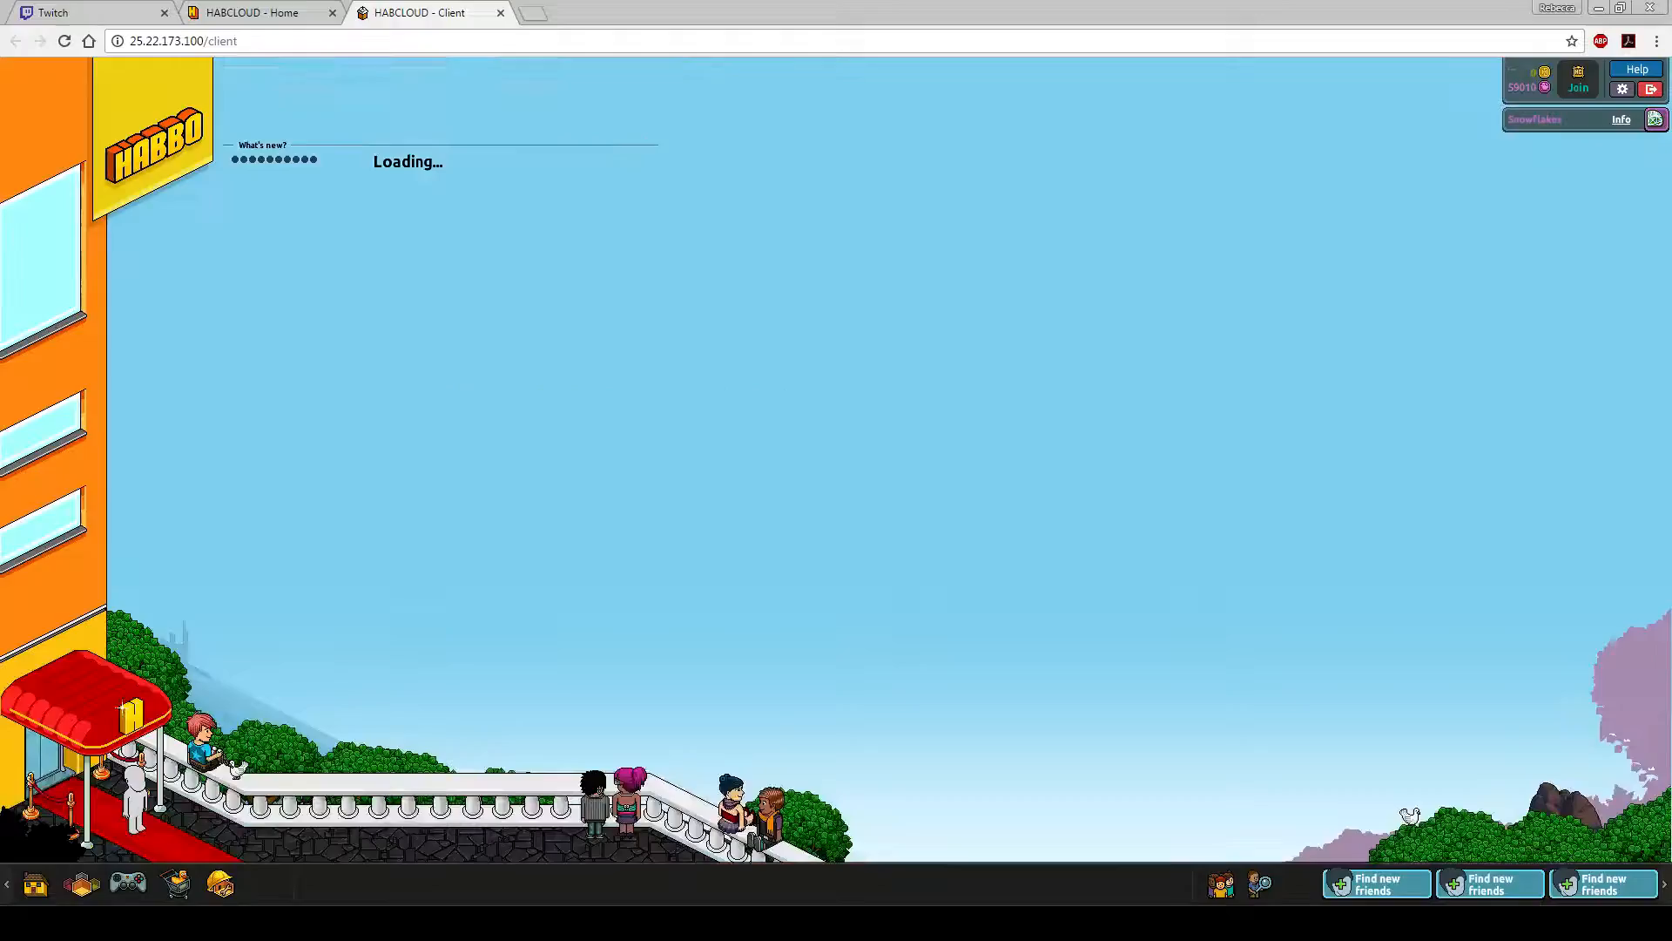
left_click(265, 884)
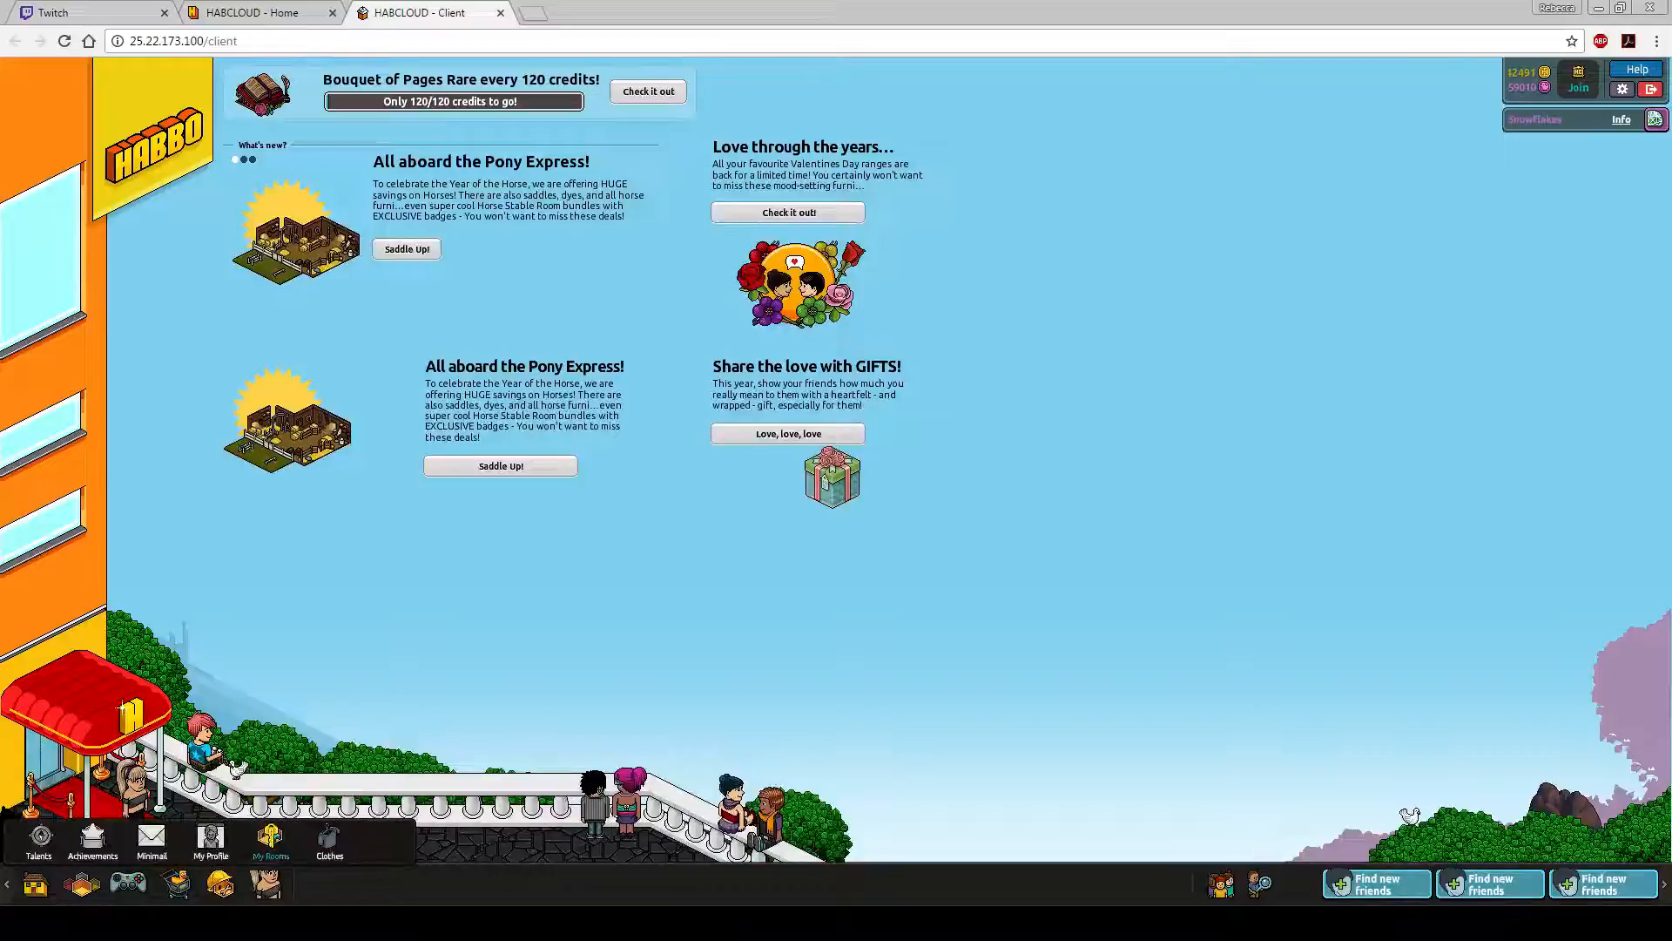
left_click(329, 841)
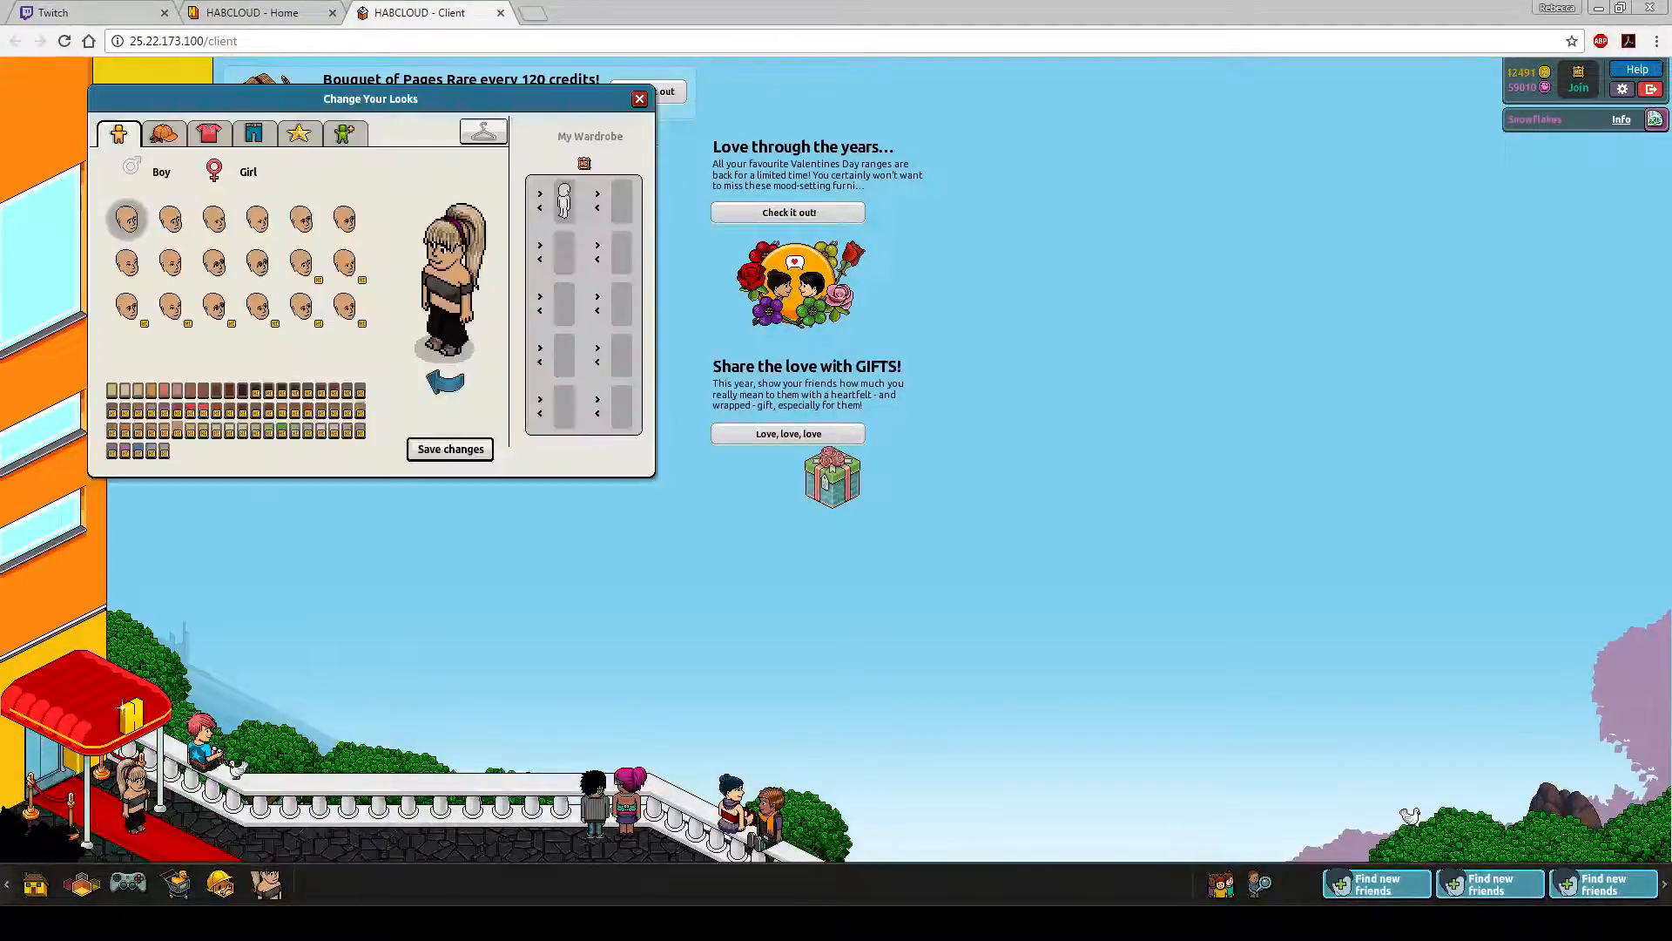
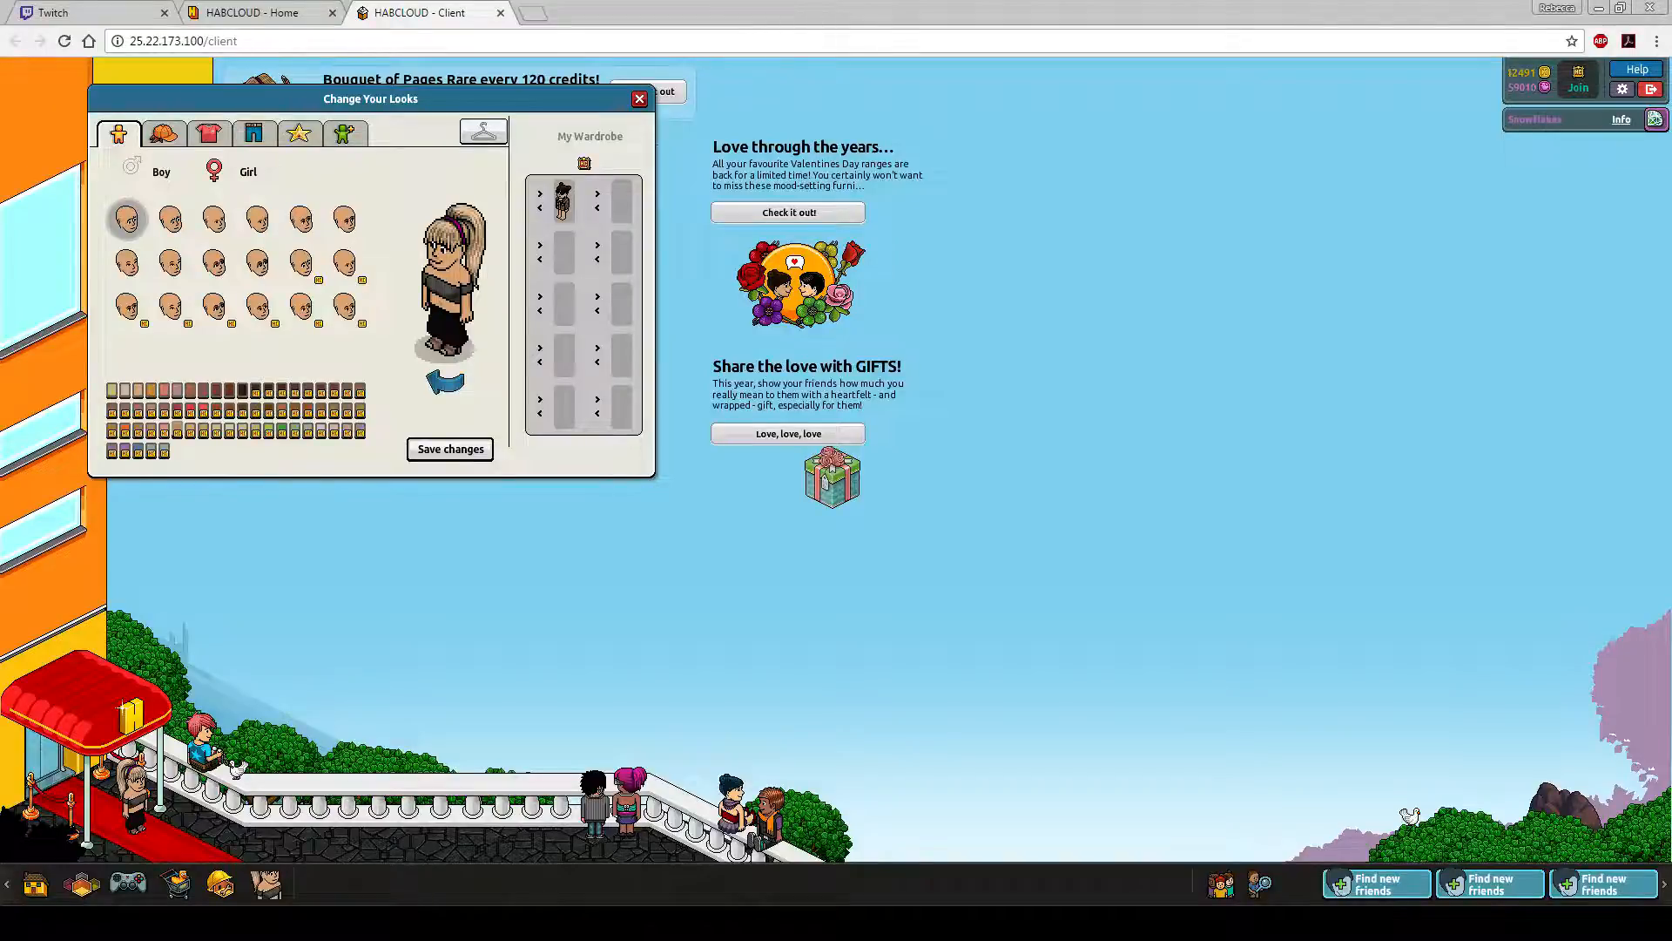
- Switch to Photoshop and open 9_acc_head_U_ears_muffs_h_std_he_2242_1_0.png from the headband images folder
key("alt+Tab")
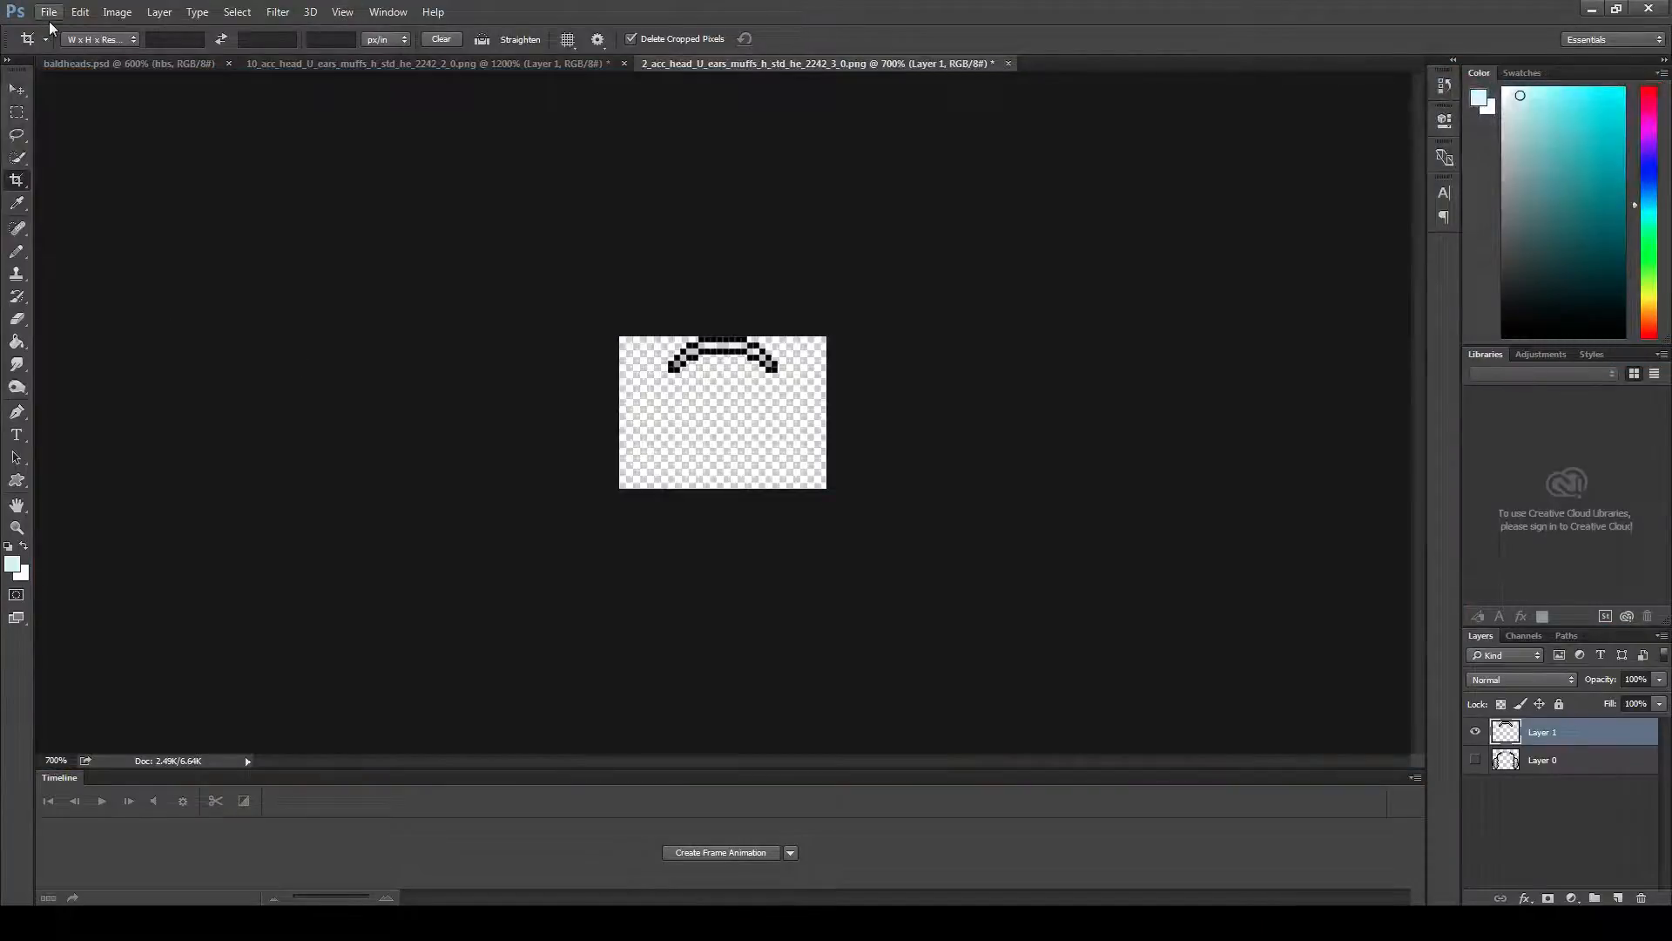
left_click(49, 12)
left_click(61, 49)
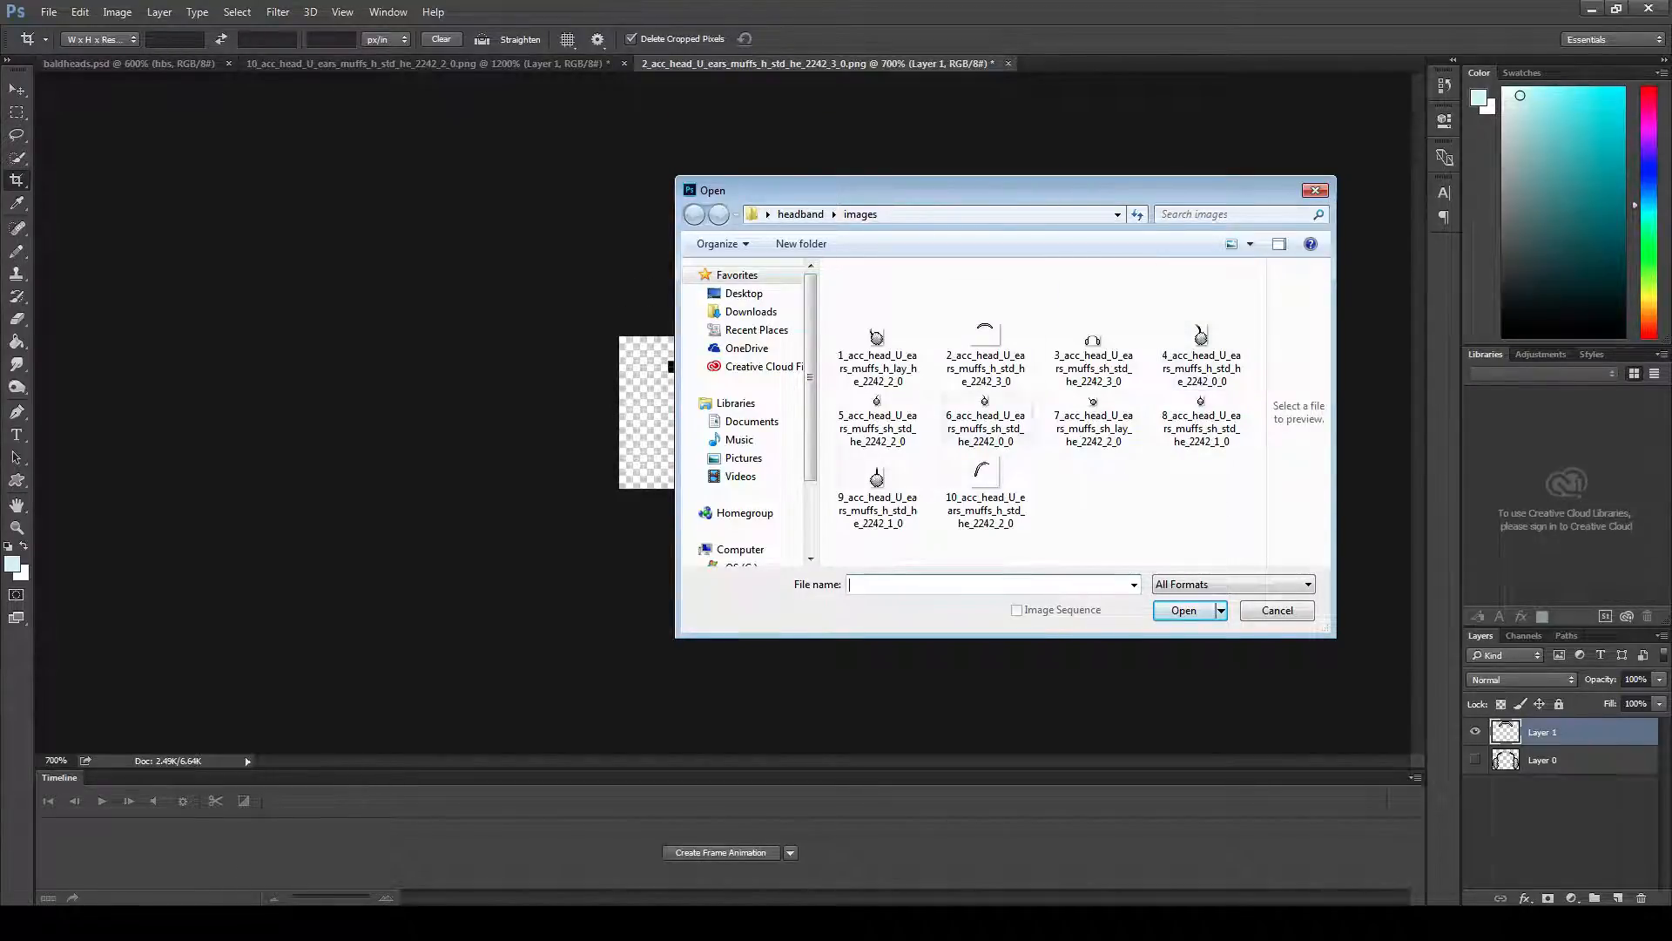
double_click(877, 479)
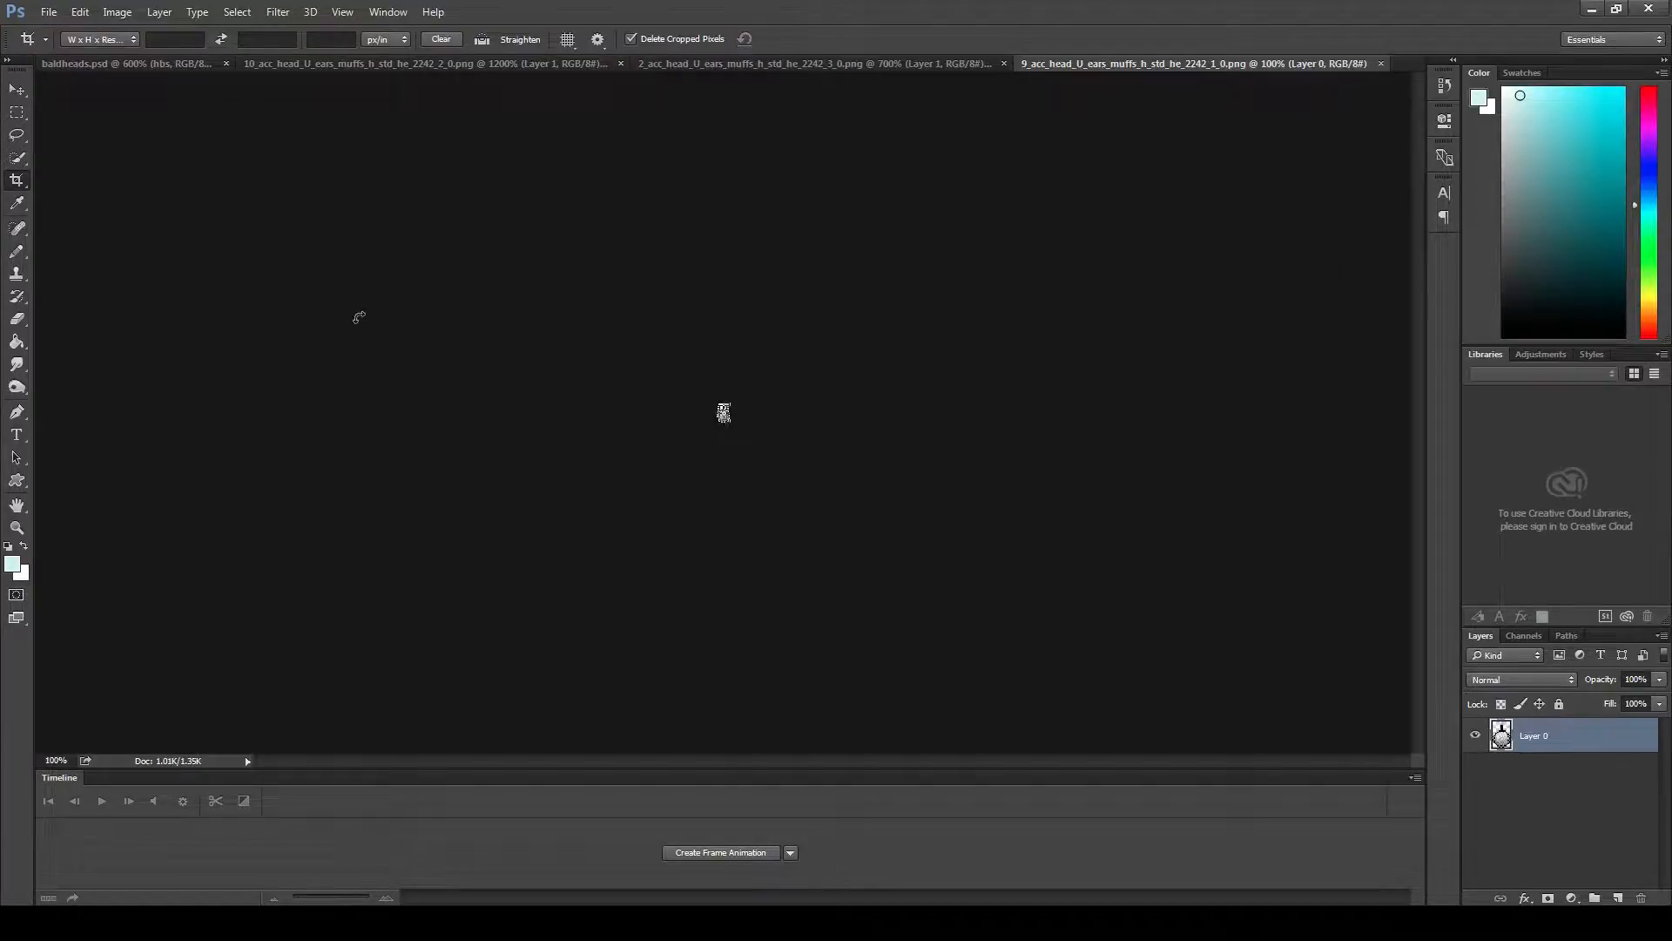
key("ctrl+plus")
key("ctrl+plus")
key("ctrl+plus")
key("ctrl+plus")
key("ctrl+plus")
key("ctrl+plus")
key("ctrl+plus")
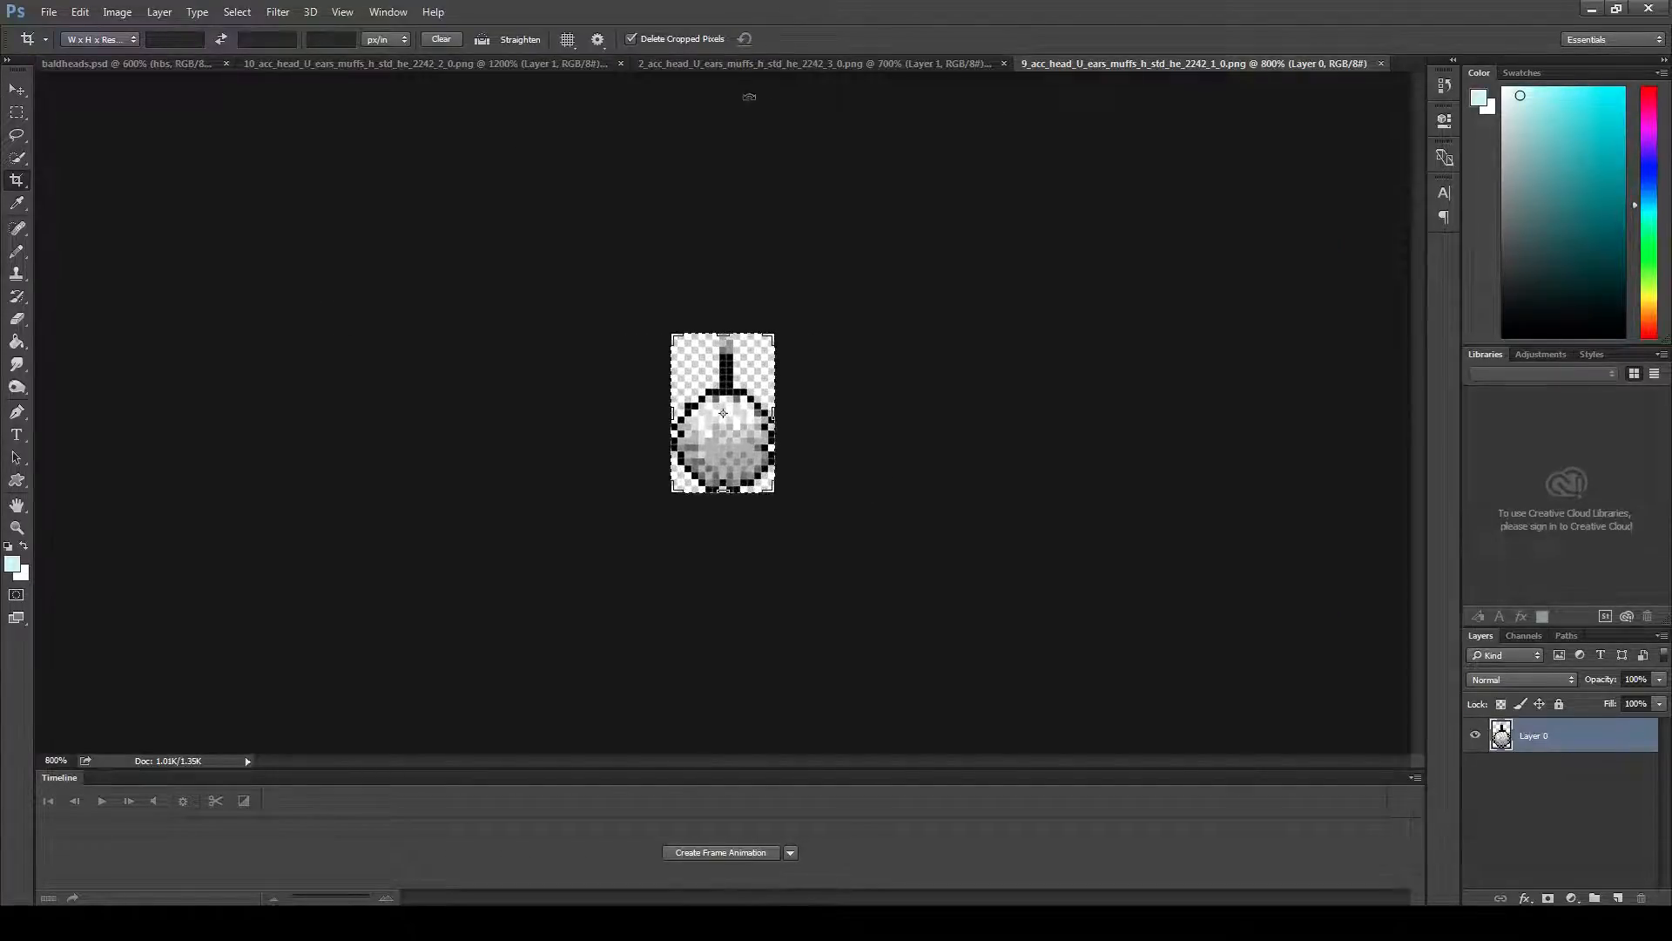
- Enlarge the earmuffs canvas upward and to the right, and paste in the side-view headband copied from the hbs layer of baldheads.psd
left_click_drag(763, 329, 807, 305)
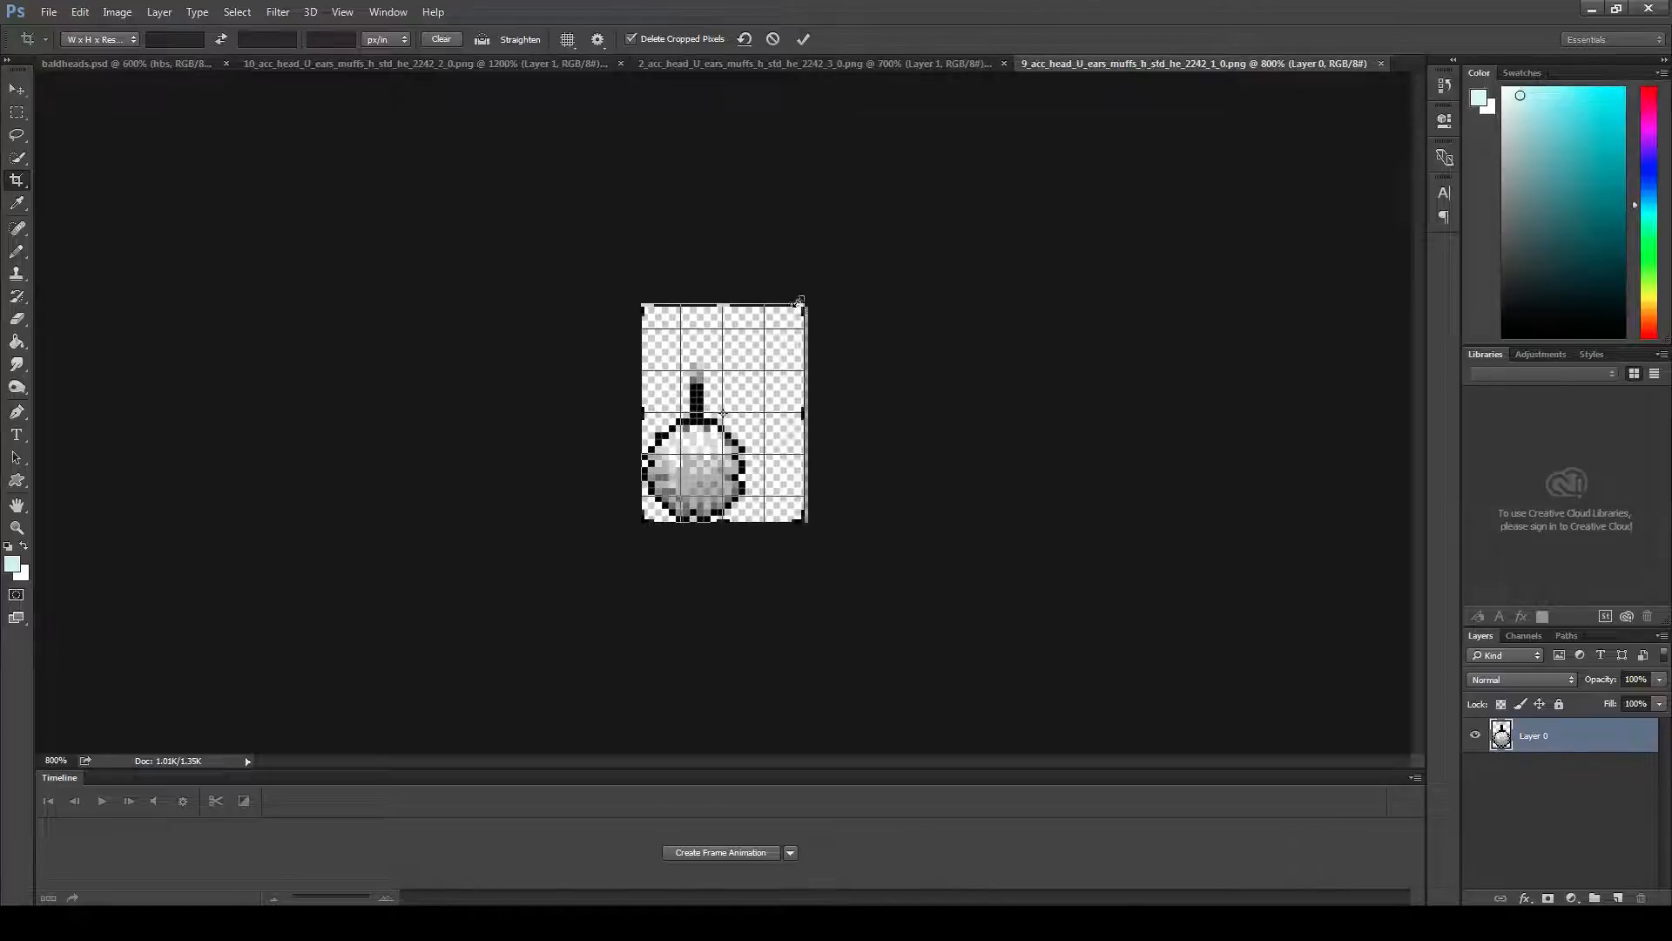
key("Return")
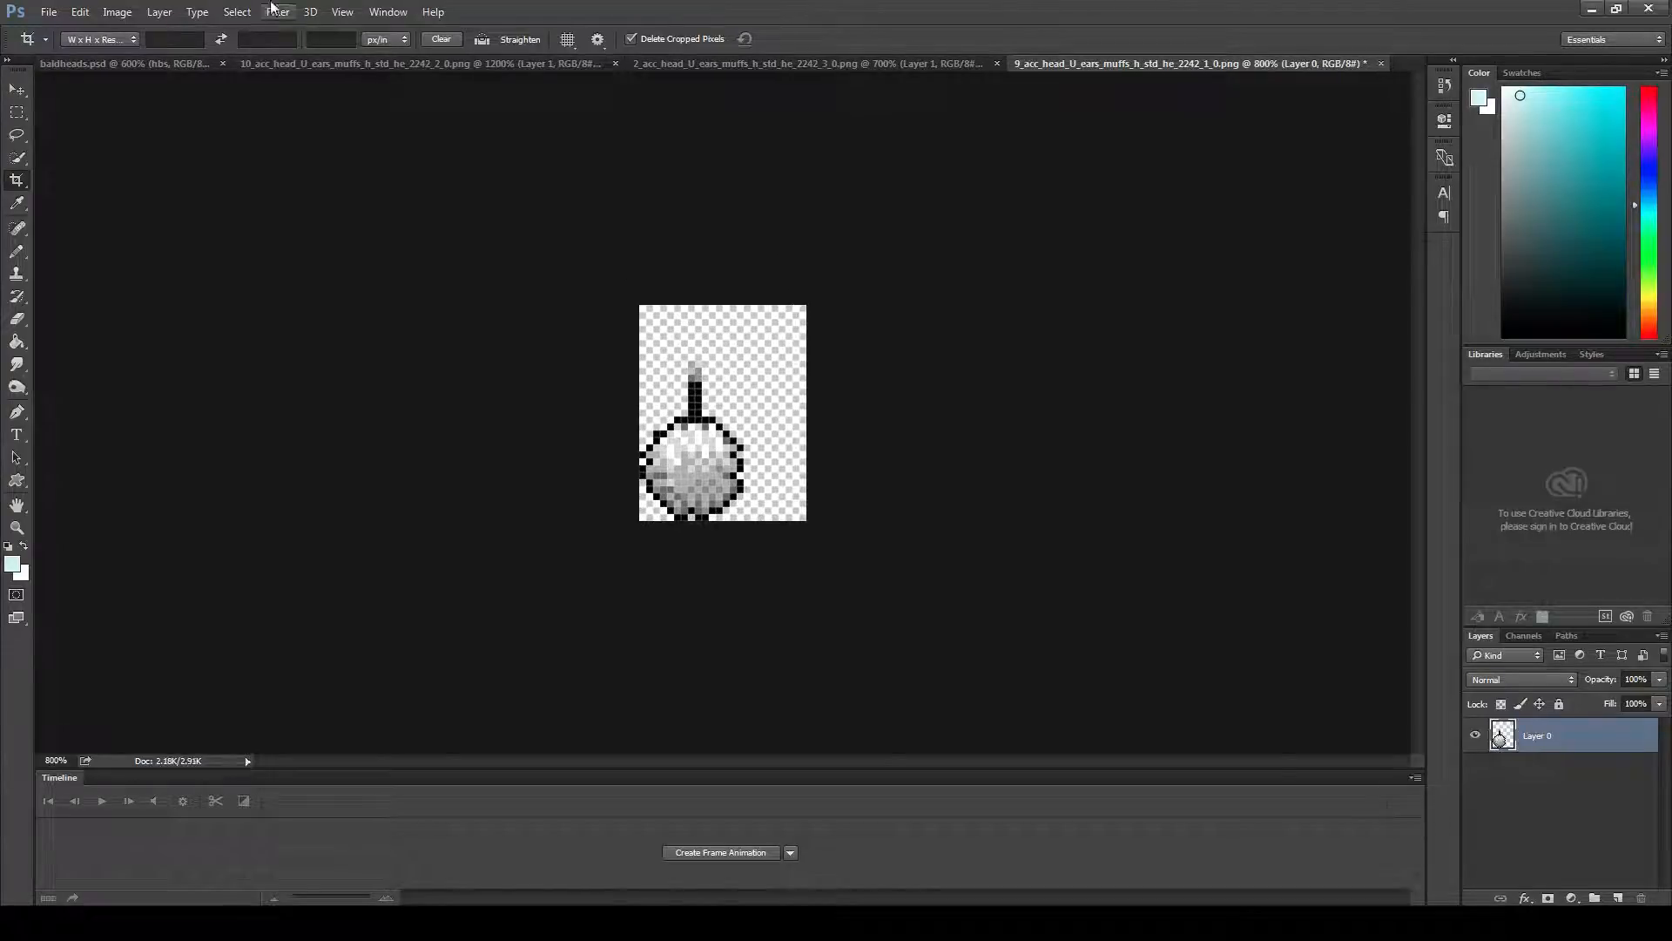
left_click(91, 64)
left_click(17, 113)
key("ctrl+d")
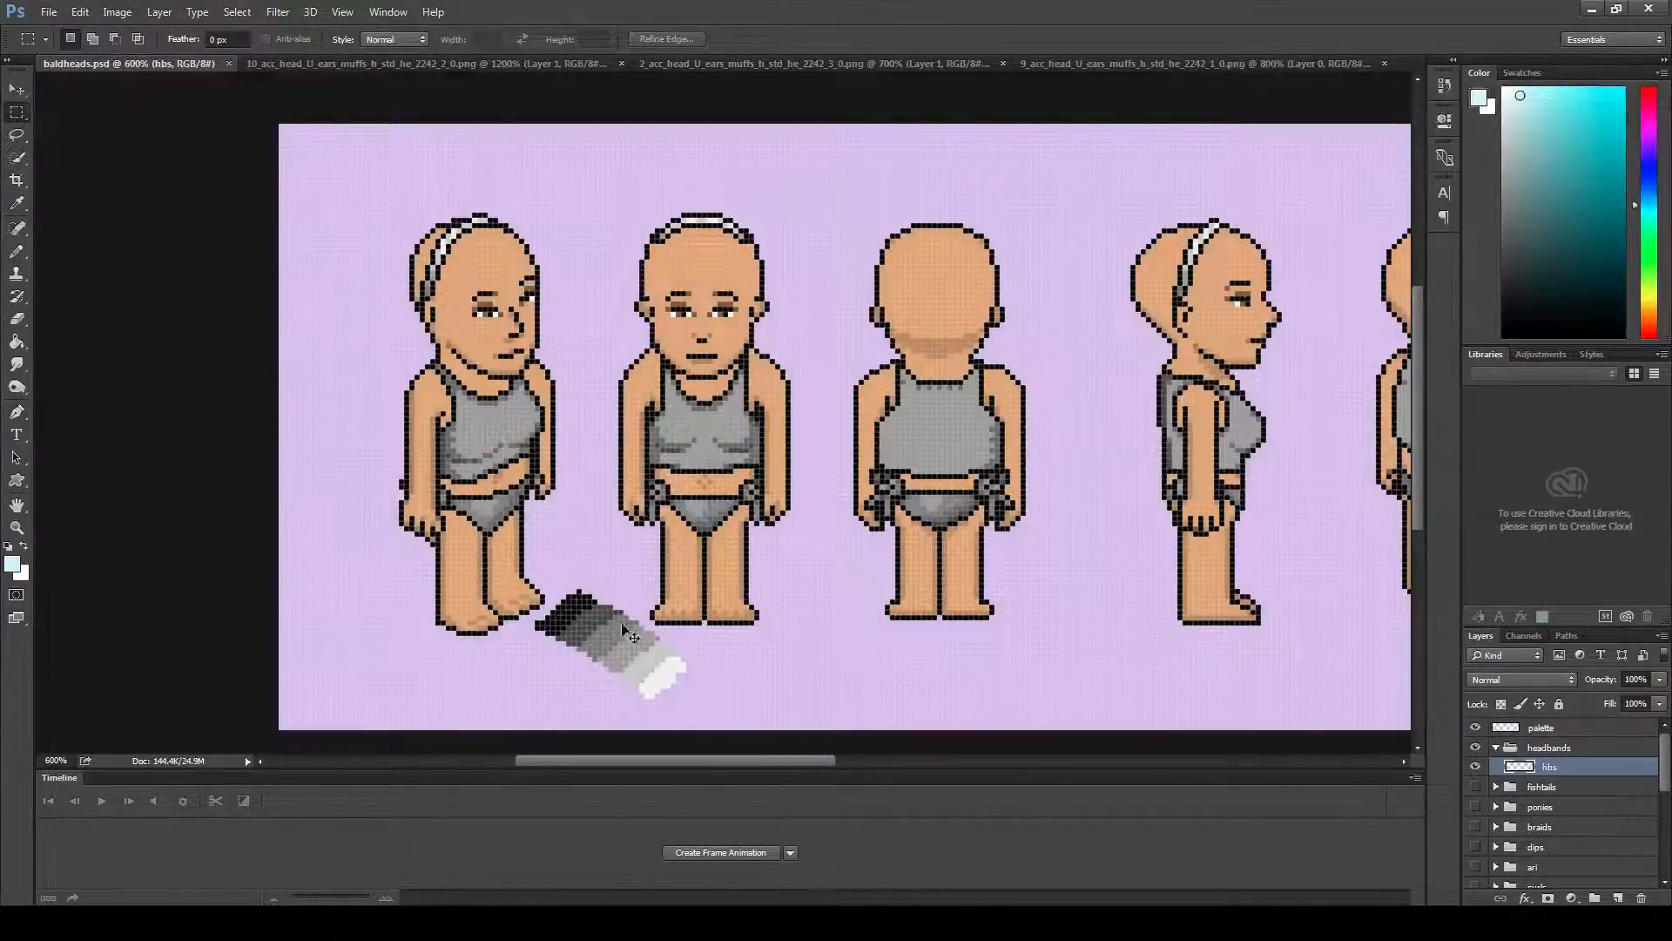
left_click_drag(731, 763, 864, 759)
left_click_drag(588, 203, 711, 348)
key("ctrl+c")
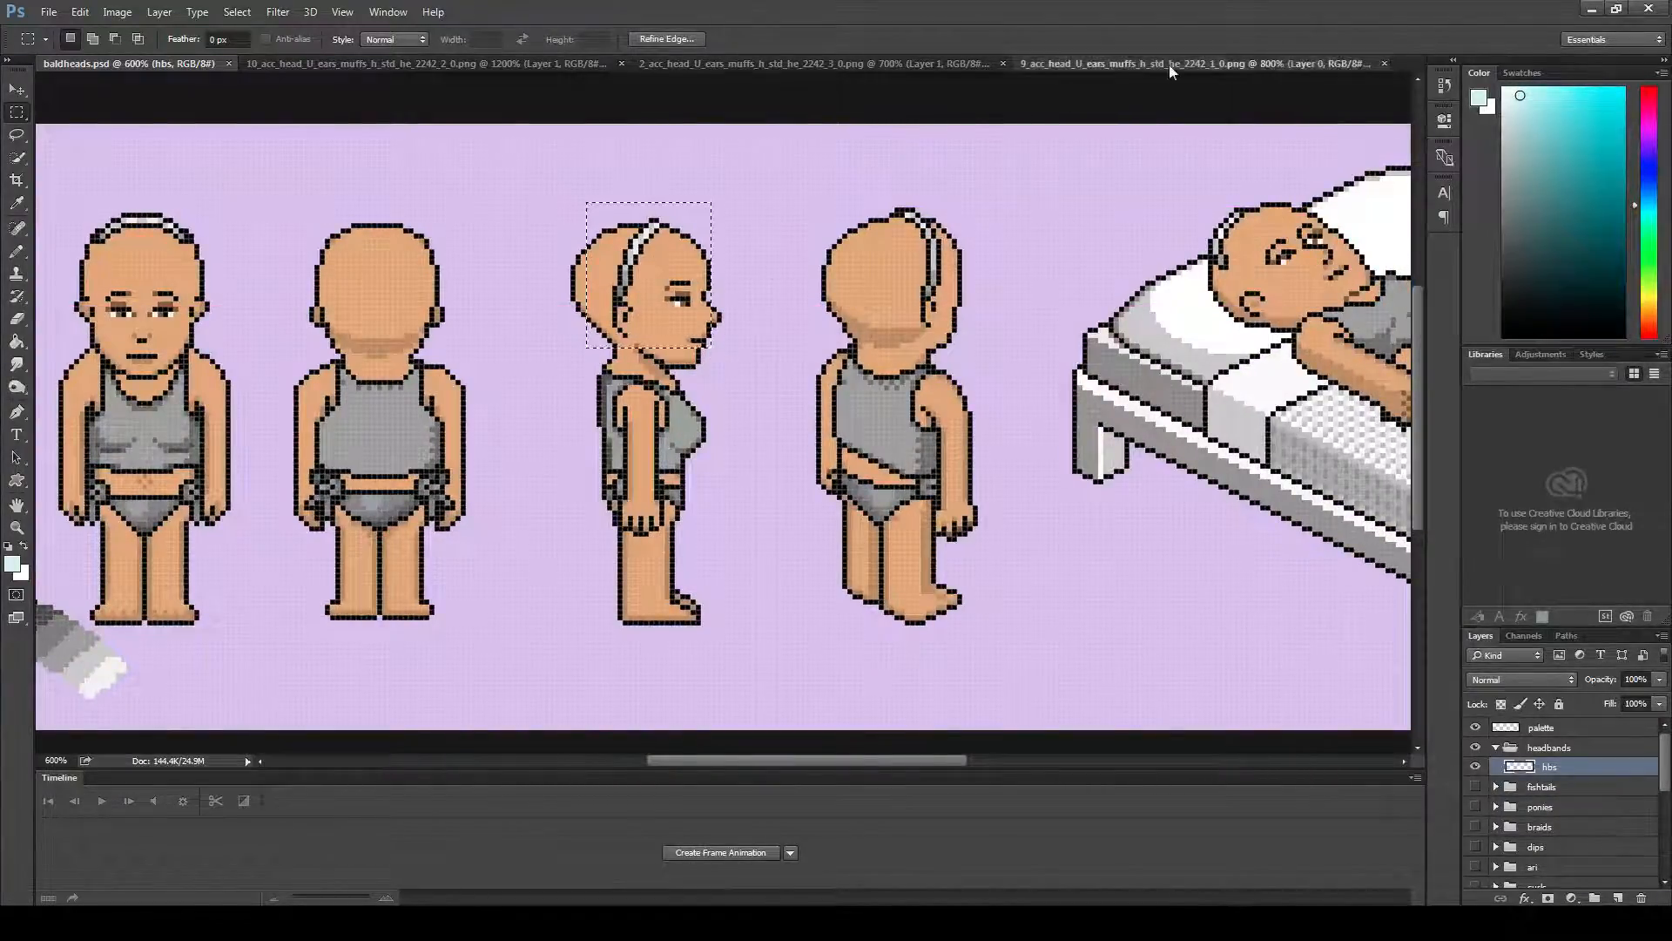
left_click(1169, 64)
key("ctrl+v")
- Move the pasted headband up about 5 pixels to line it up with the earmuff's band, and hide Layer 0
left_click(16, 88)
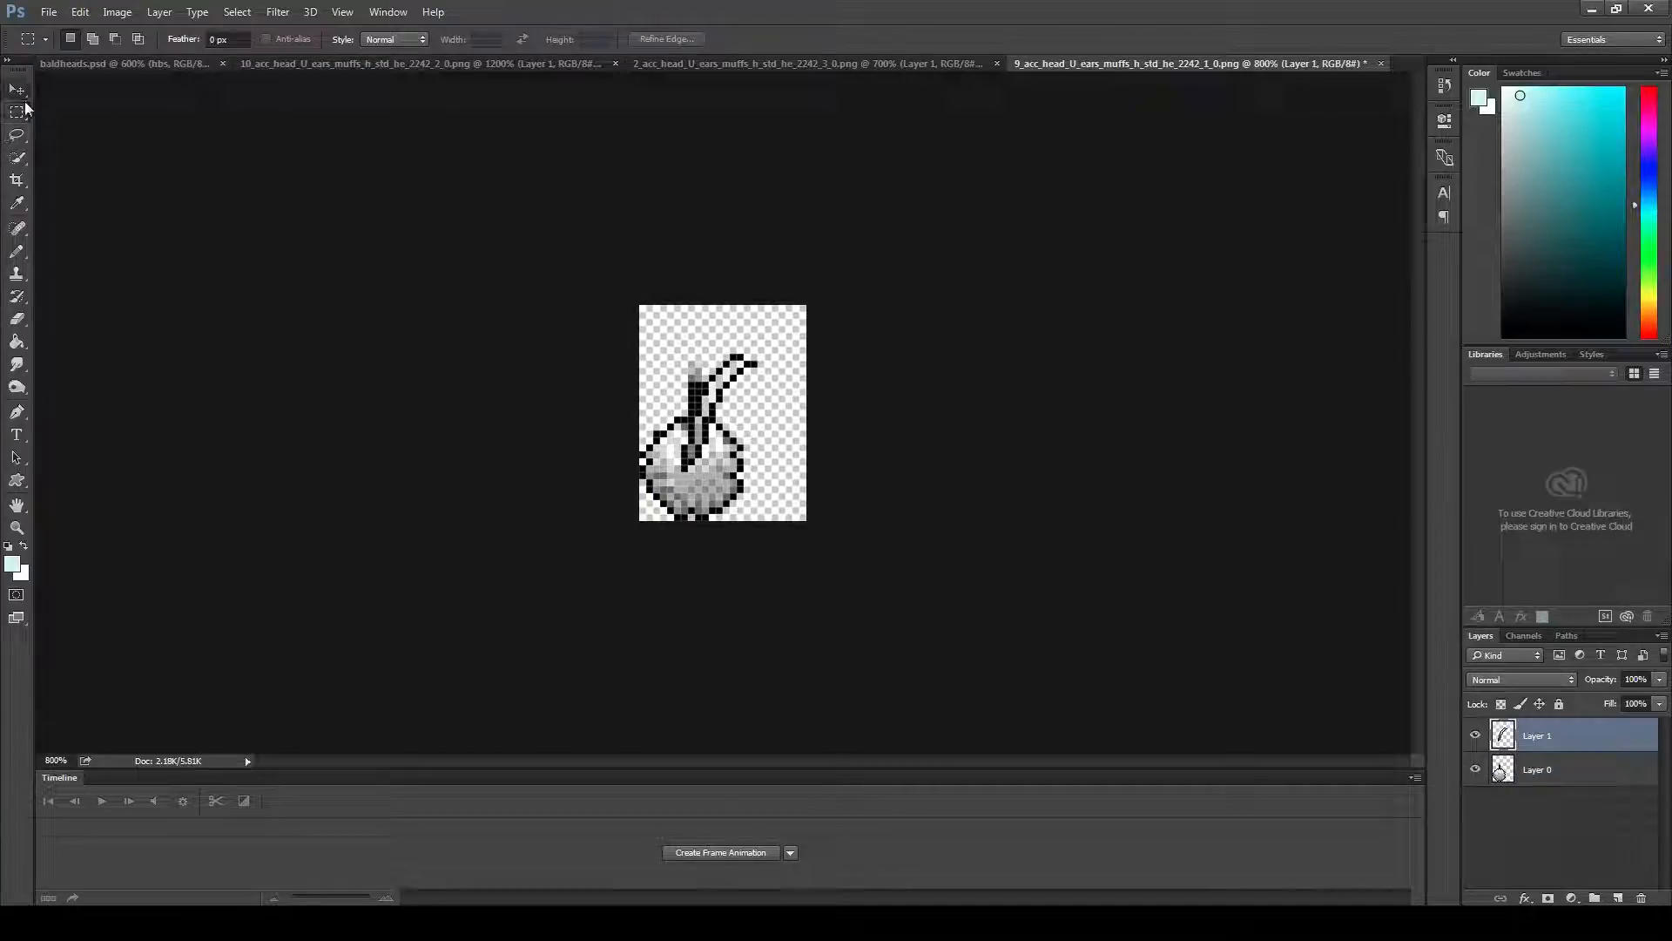
key("Up")
key("Up")
key("Up")
key("Up")
key("Up")
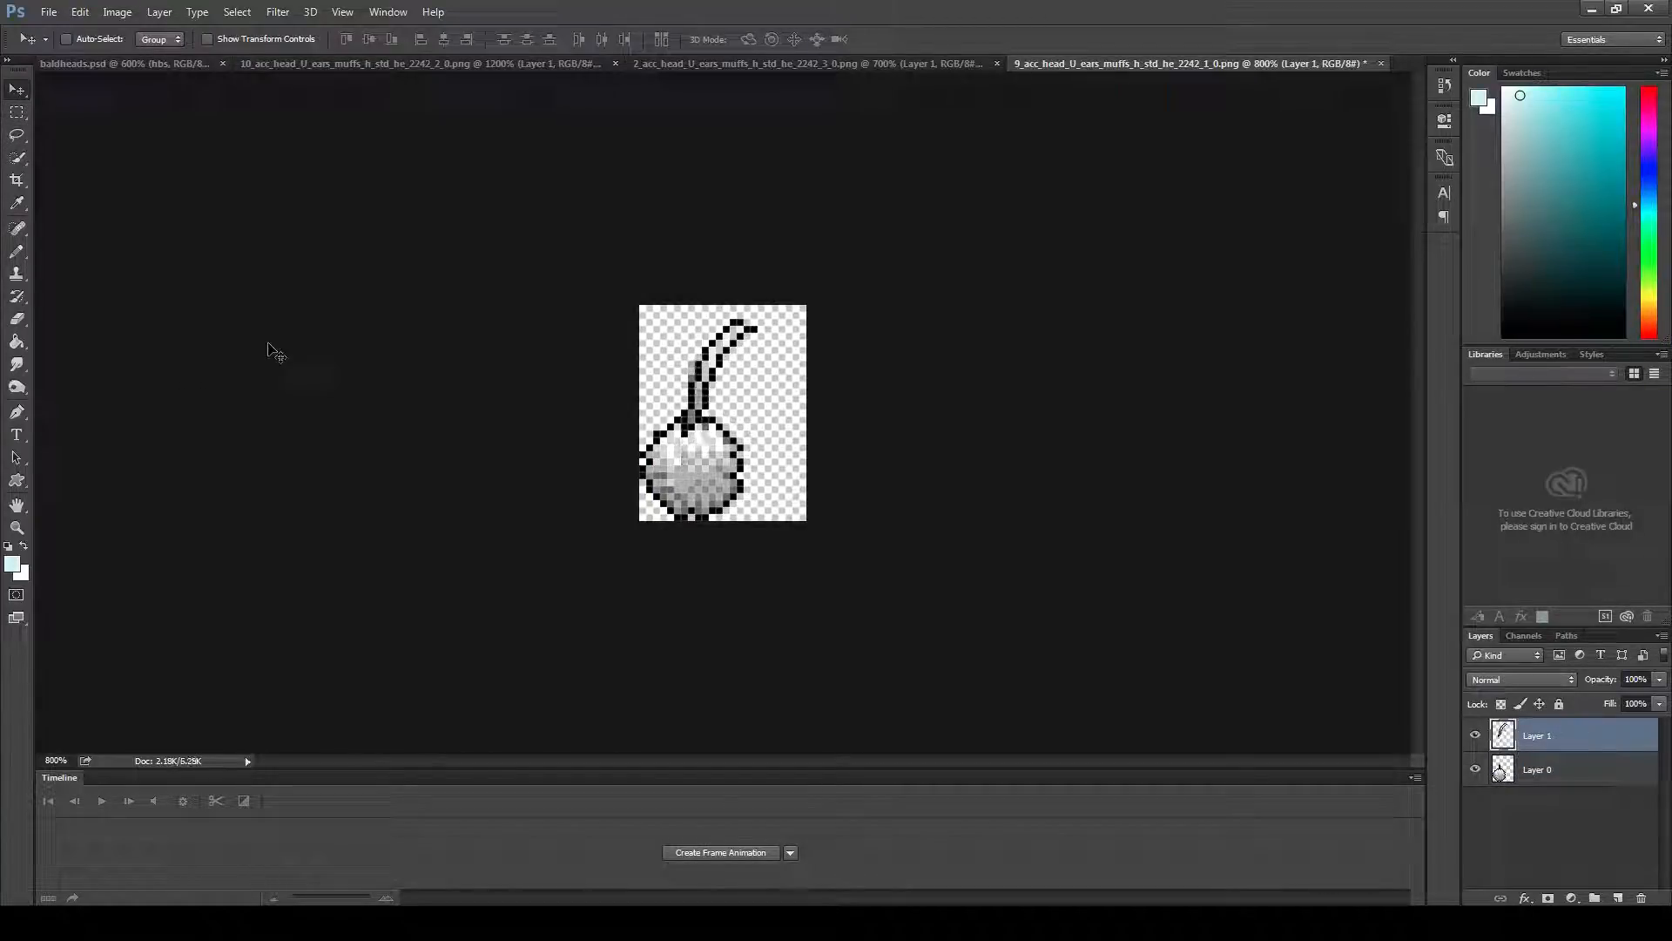
key("Up")
key("Down")
left_click(1475, 769)
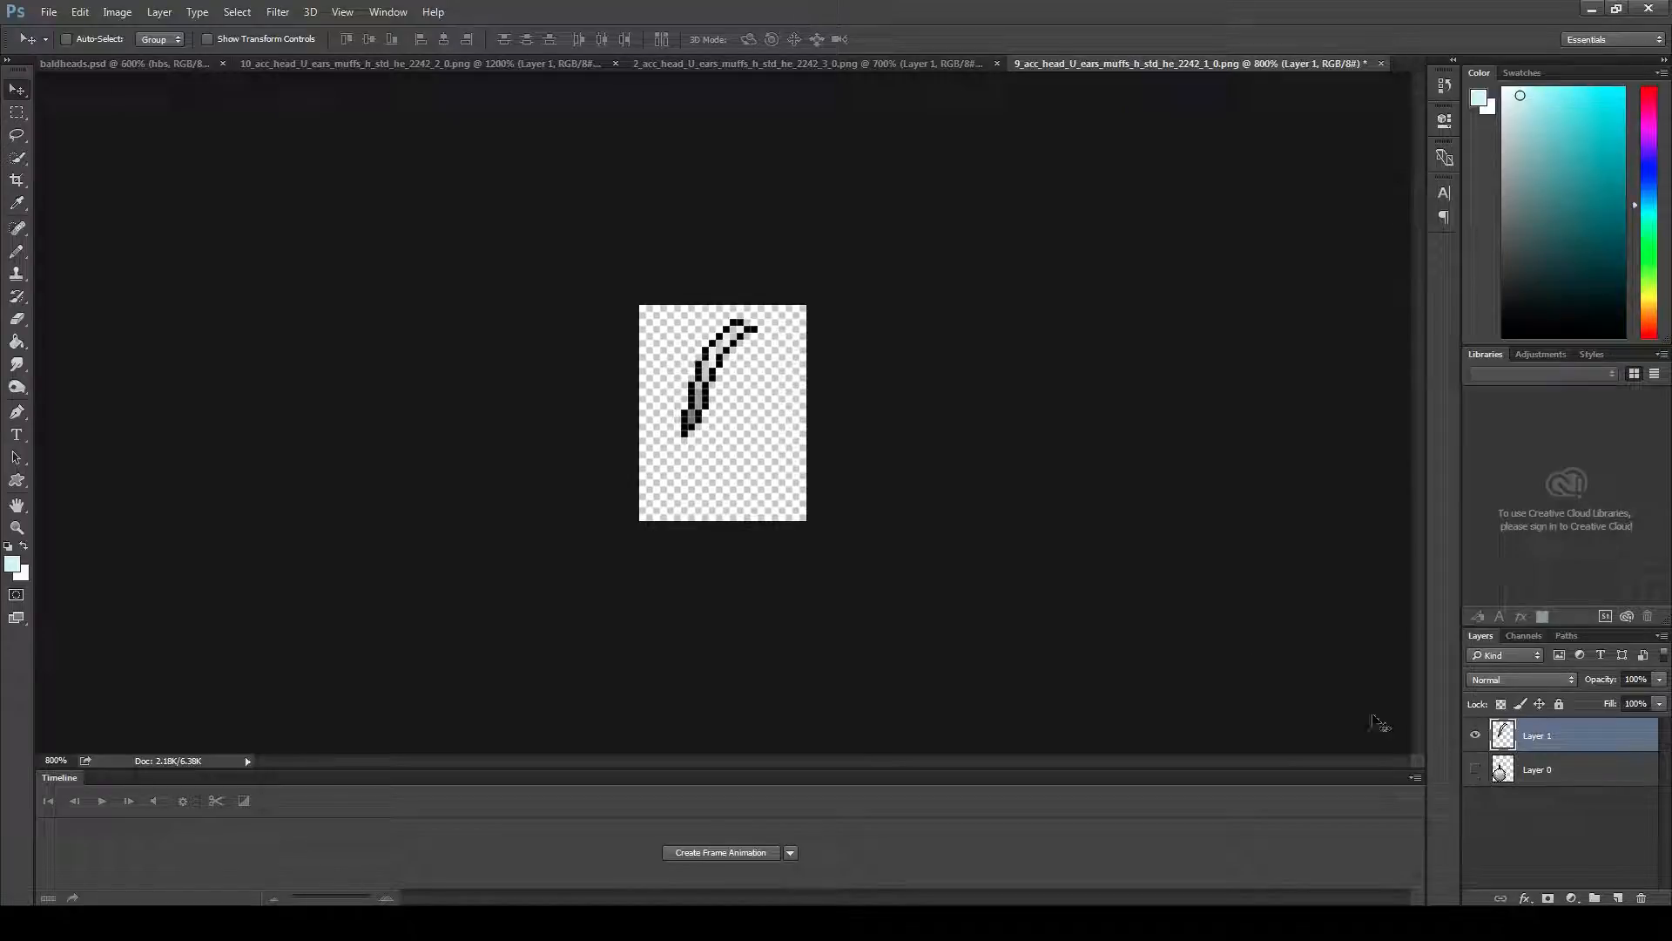
- Crop the empty rows above the headband, making the canvas about 24 × 29 pixels
left_click(16, 179)
left_click_drag(731, 302, 731, 316)
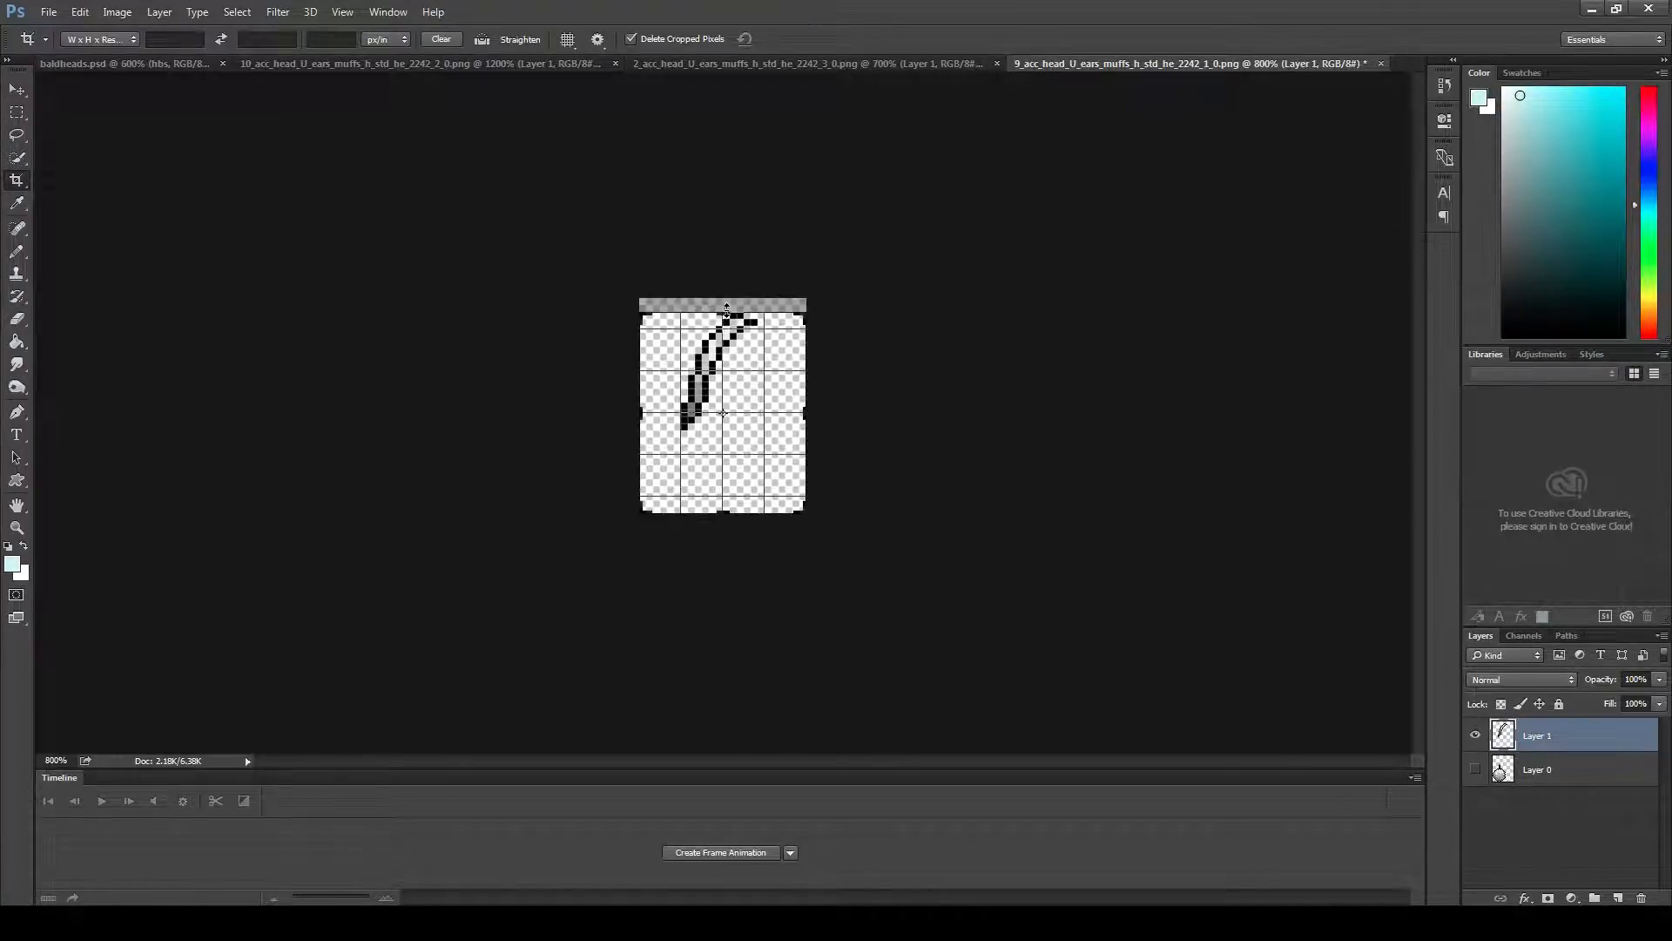
key("Return")
- Save the image as PNG over the existing 9_acc_head_U_ears_muffs_h_std_he_2242_1_0.png in the headband images folder
left_click(50, 11)
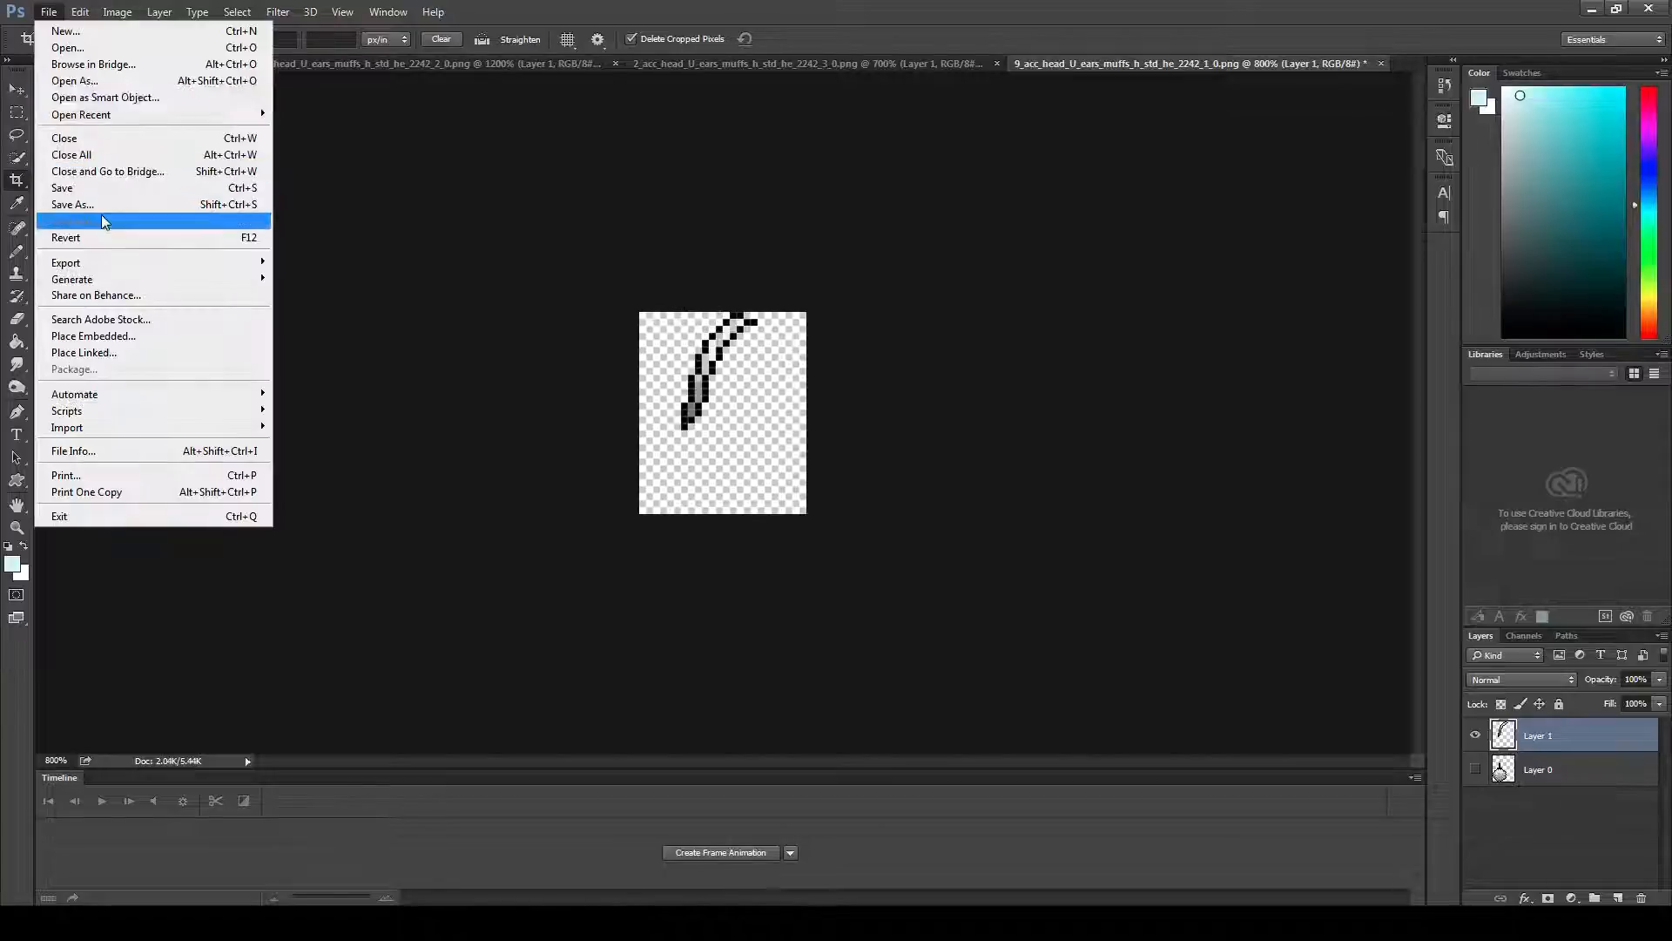
left_click(69, 213)
left_click(1054, 571)
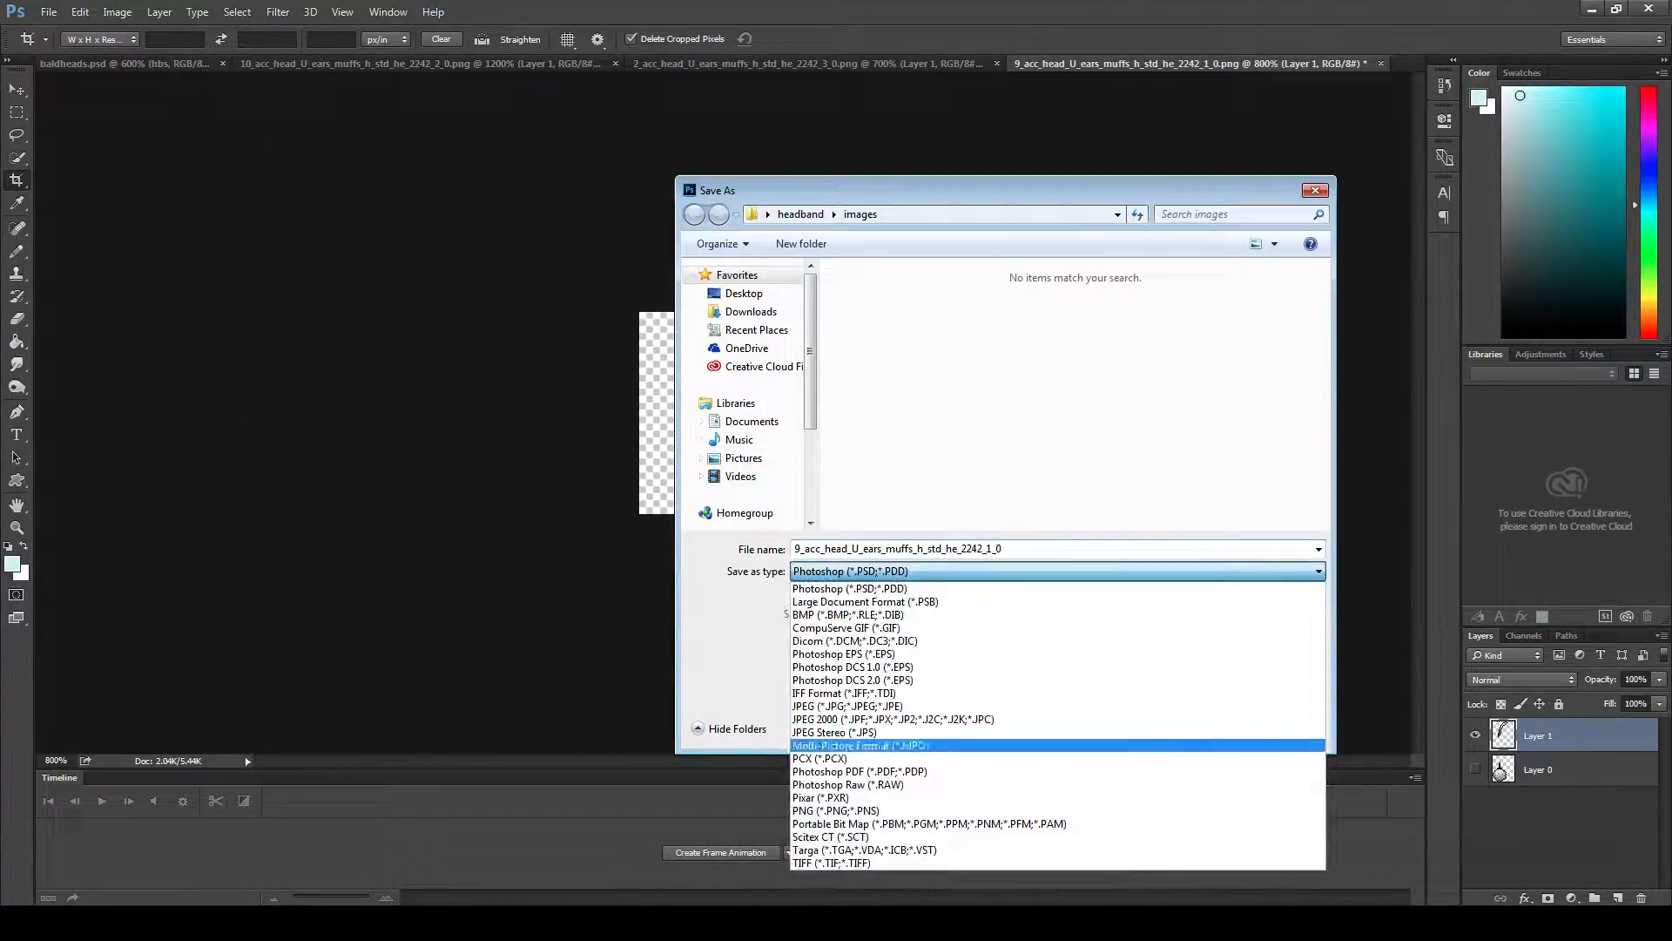
left_click(835, 810)
key("Return")
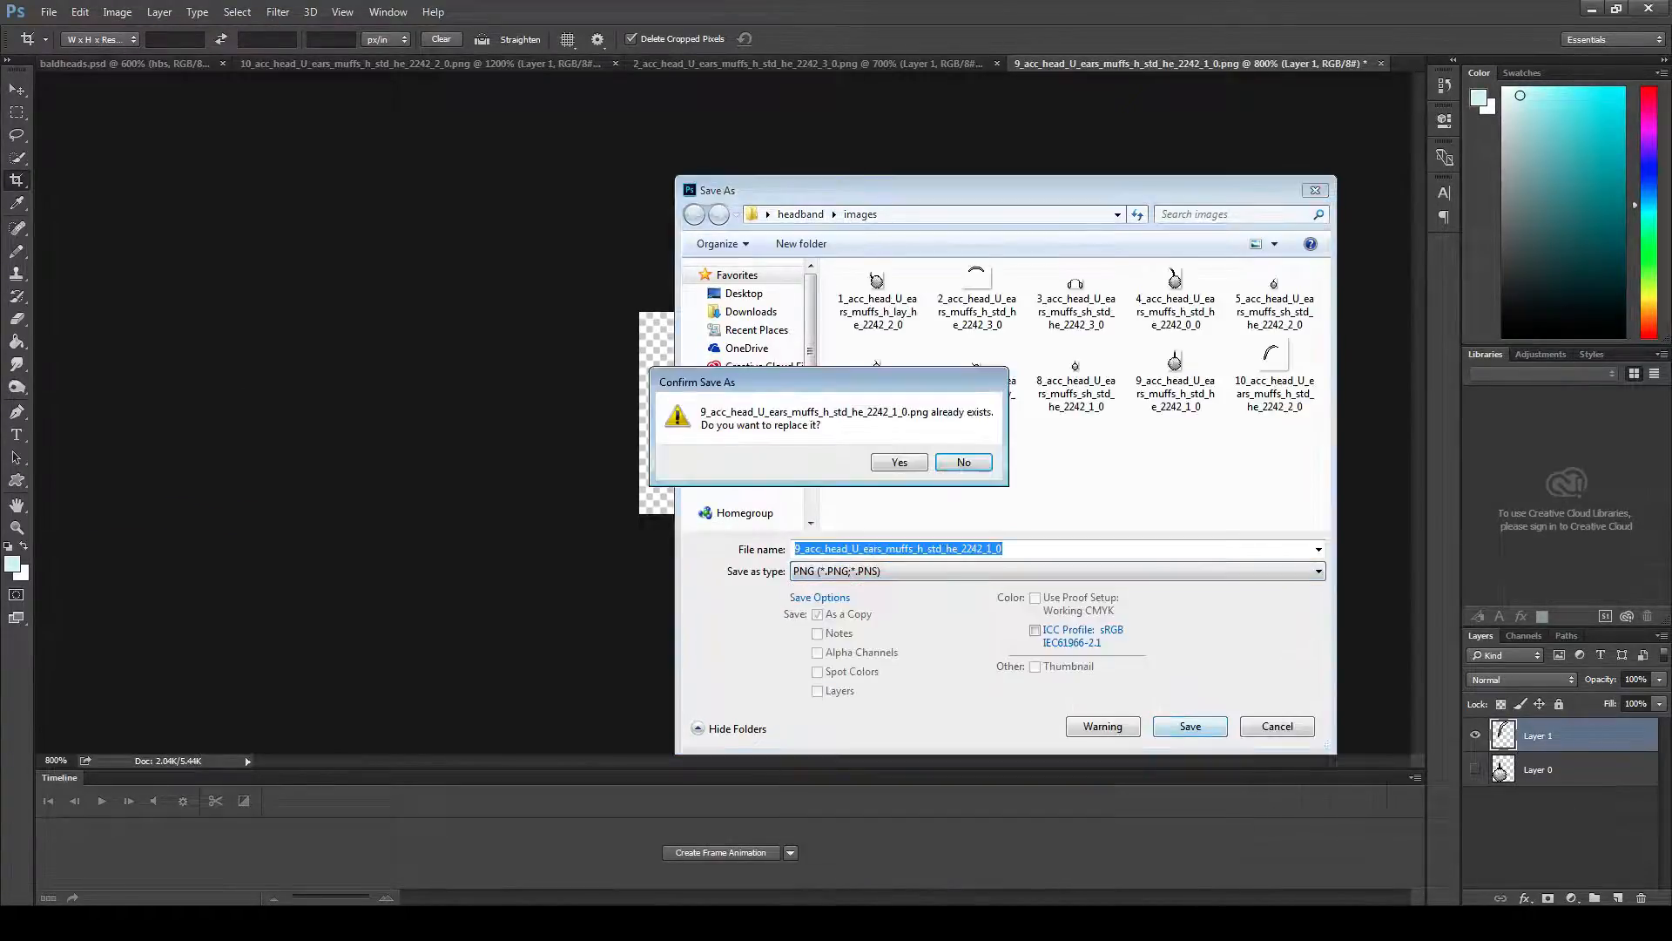
key("y")
key("Return")
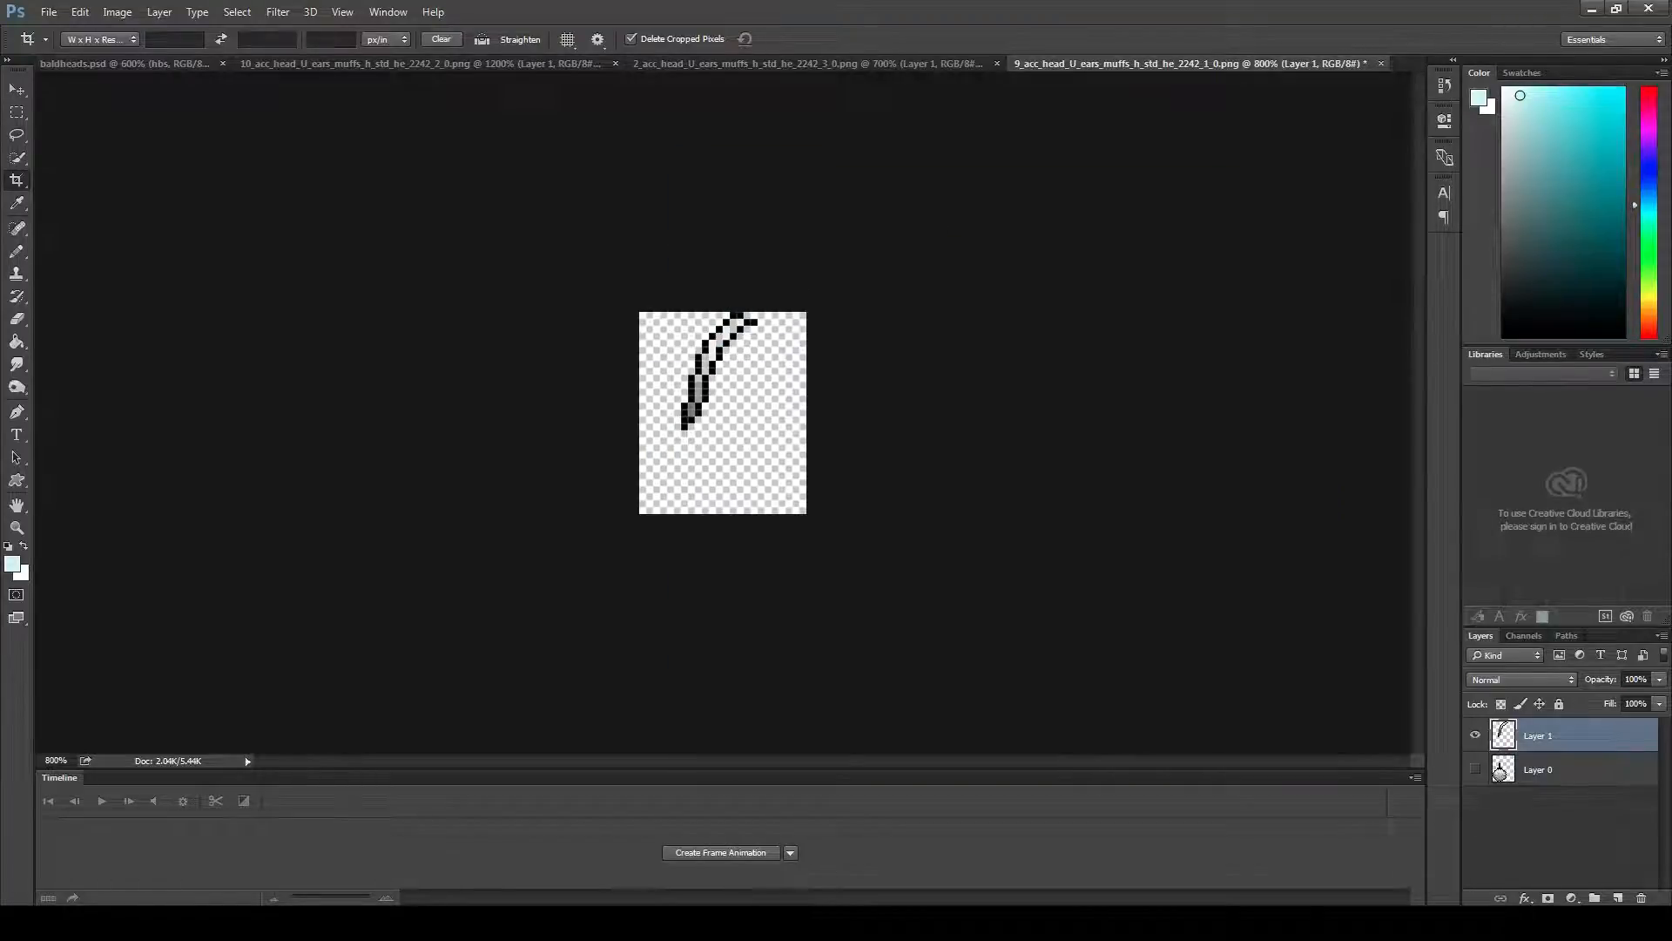
- Switch to JPEXS Free Flash Decompiler and replace DefineBitsLossless2 (9) with 9_acc_head_U_ears_muffs_h_std_he_2242_1_0.png
key("alt+Tab")
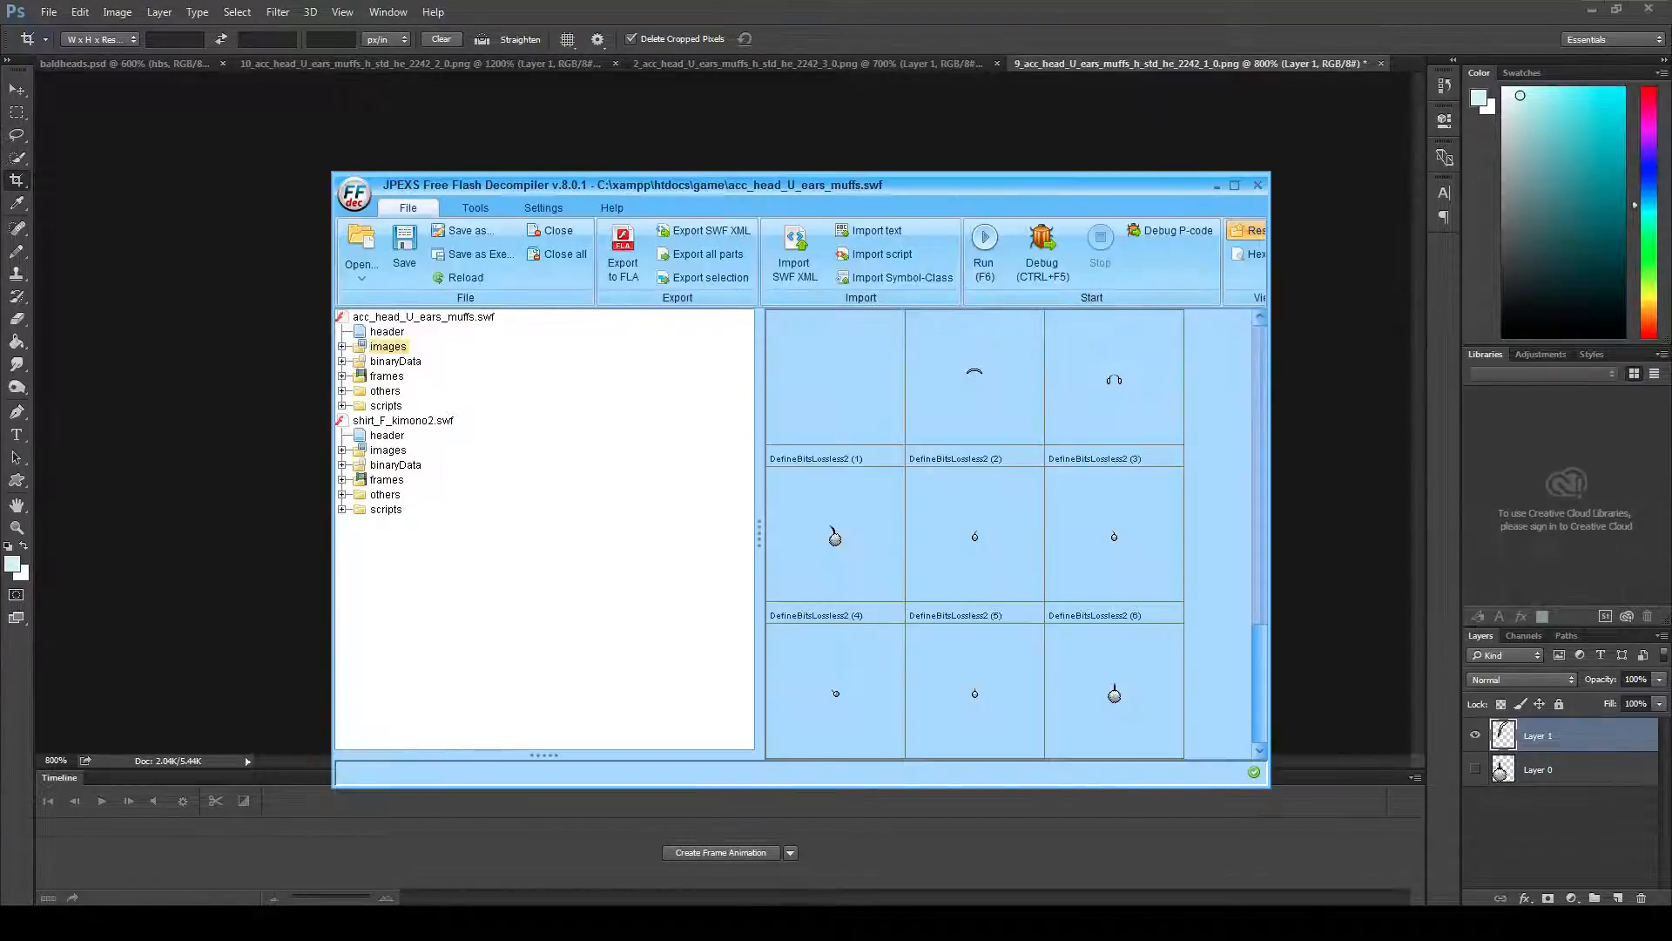
scroll(1114, 610, "down", 2)
left_click(1114, 660)
right_click(1115, 661)
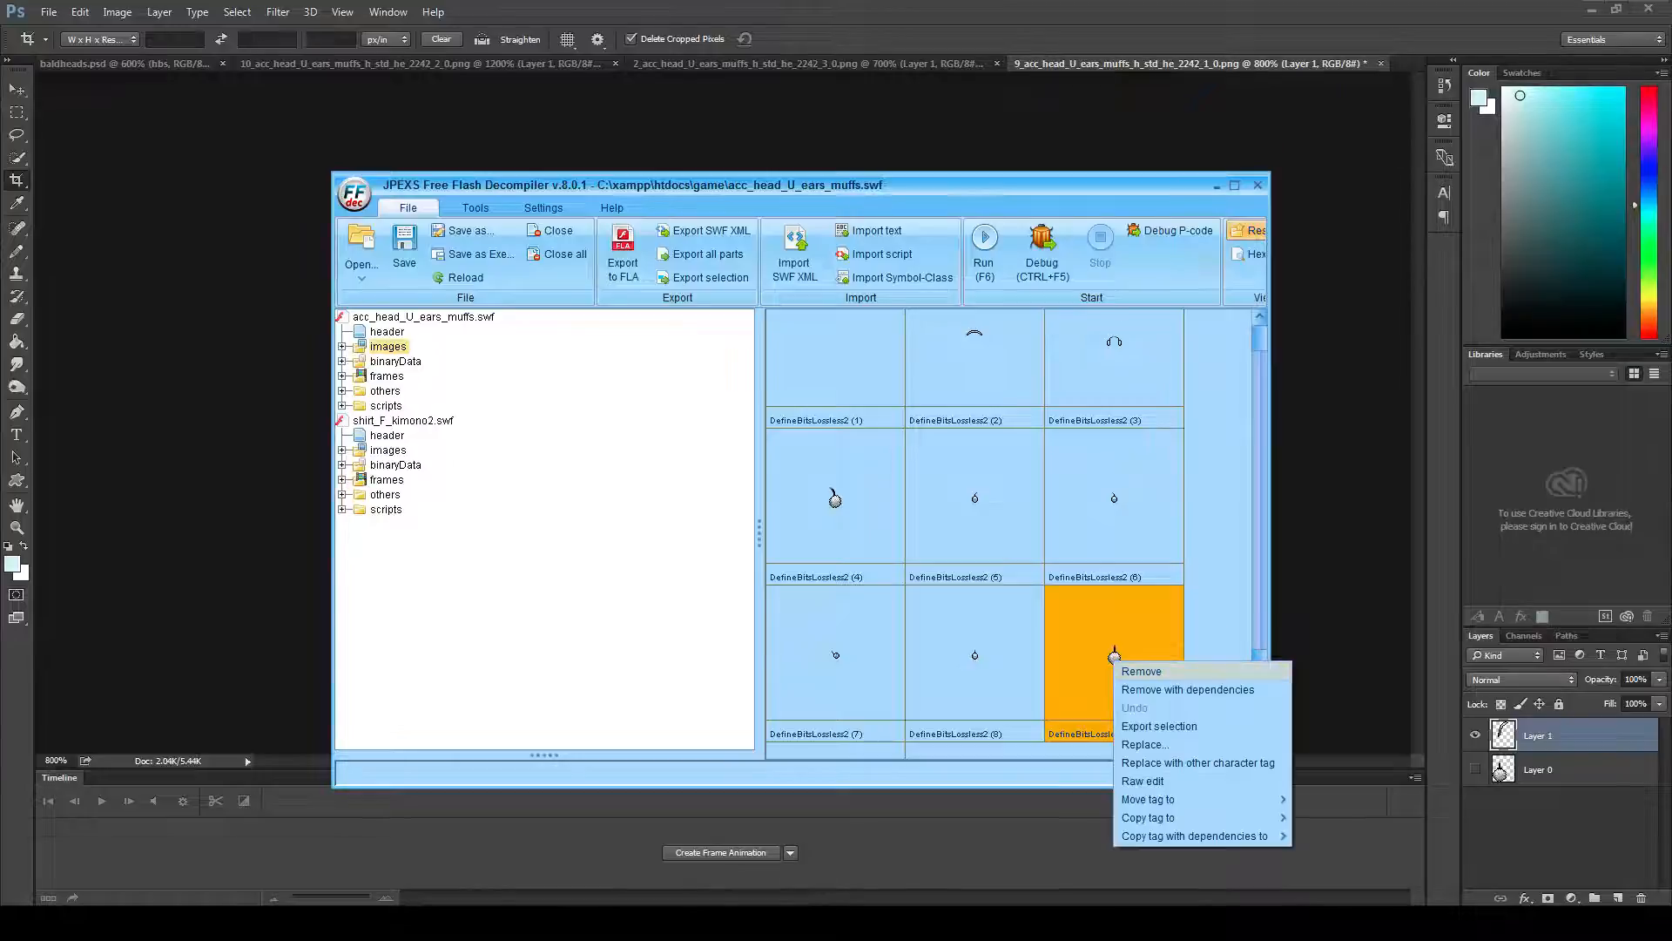
left_click(1145, 744)
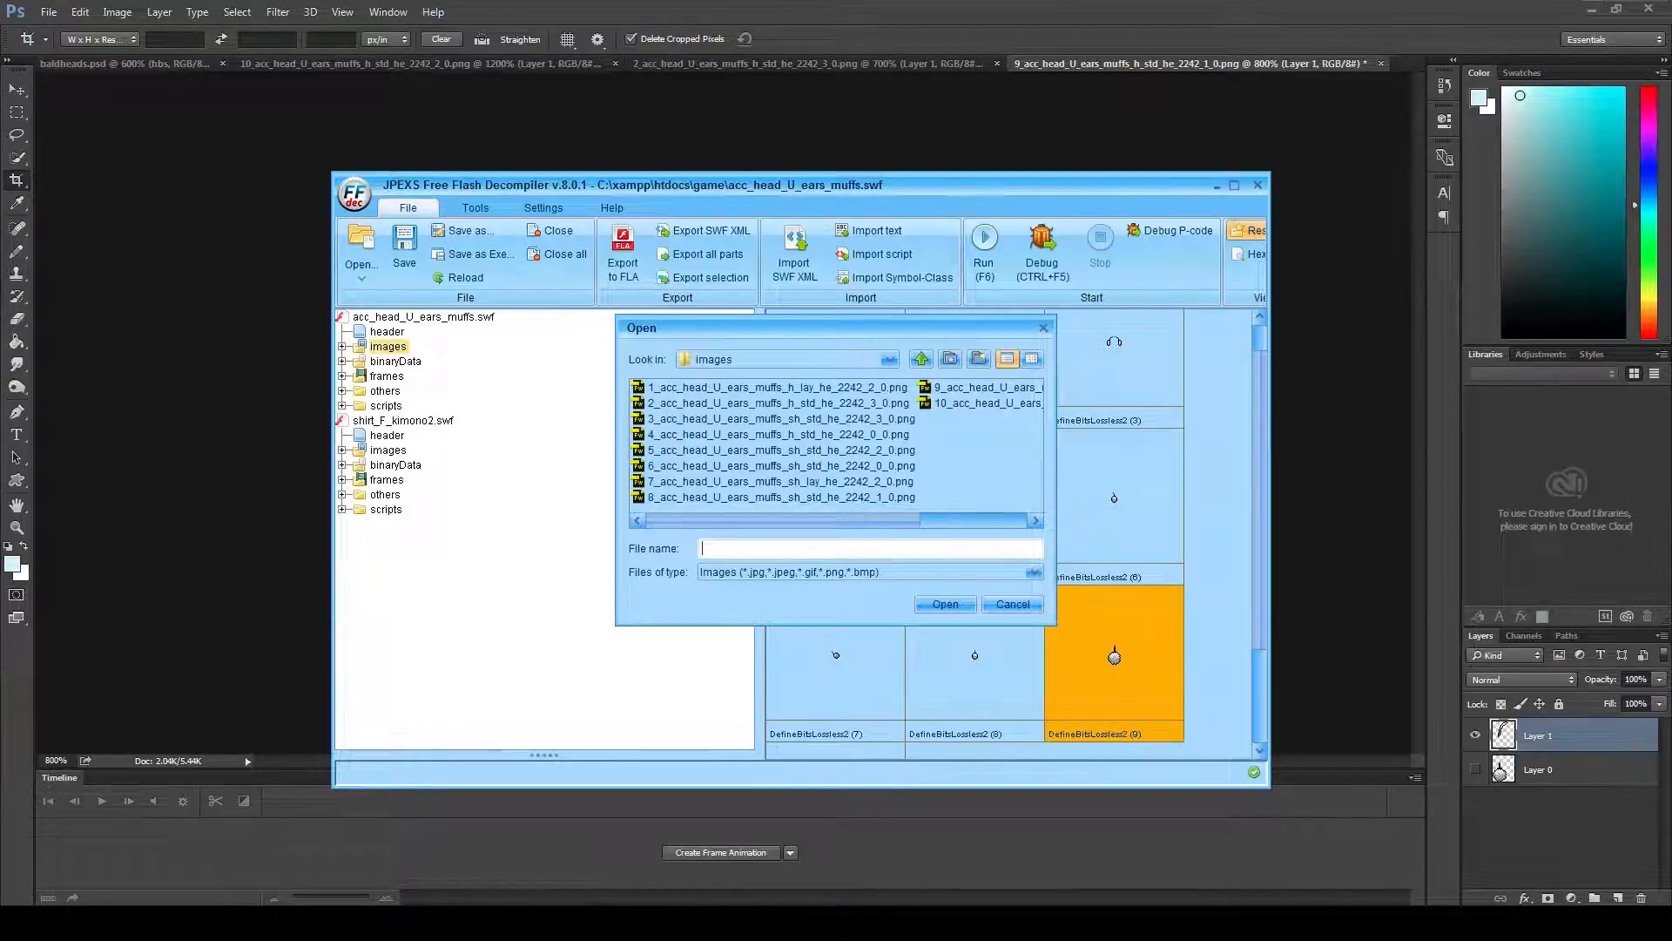
left_click(984, 387)
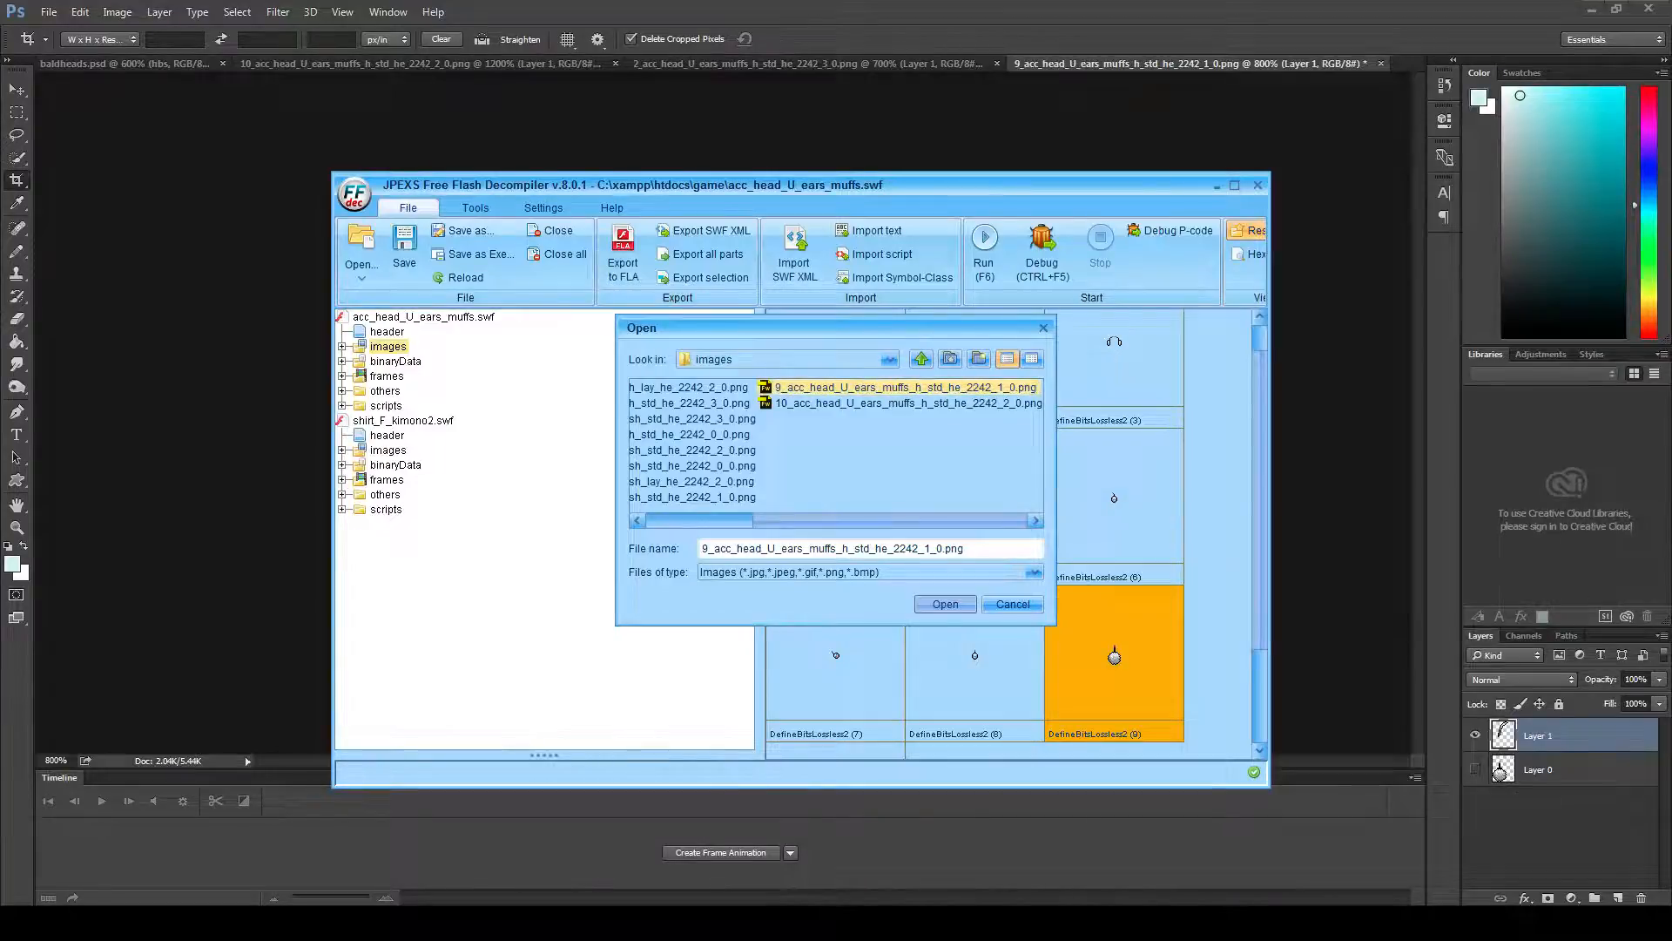
key("Return")
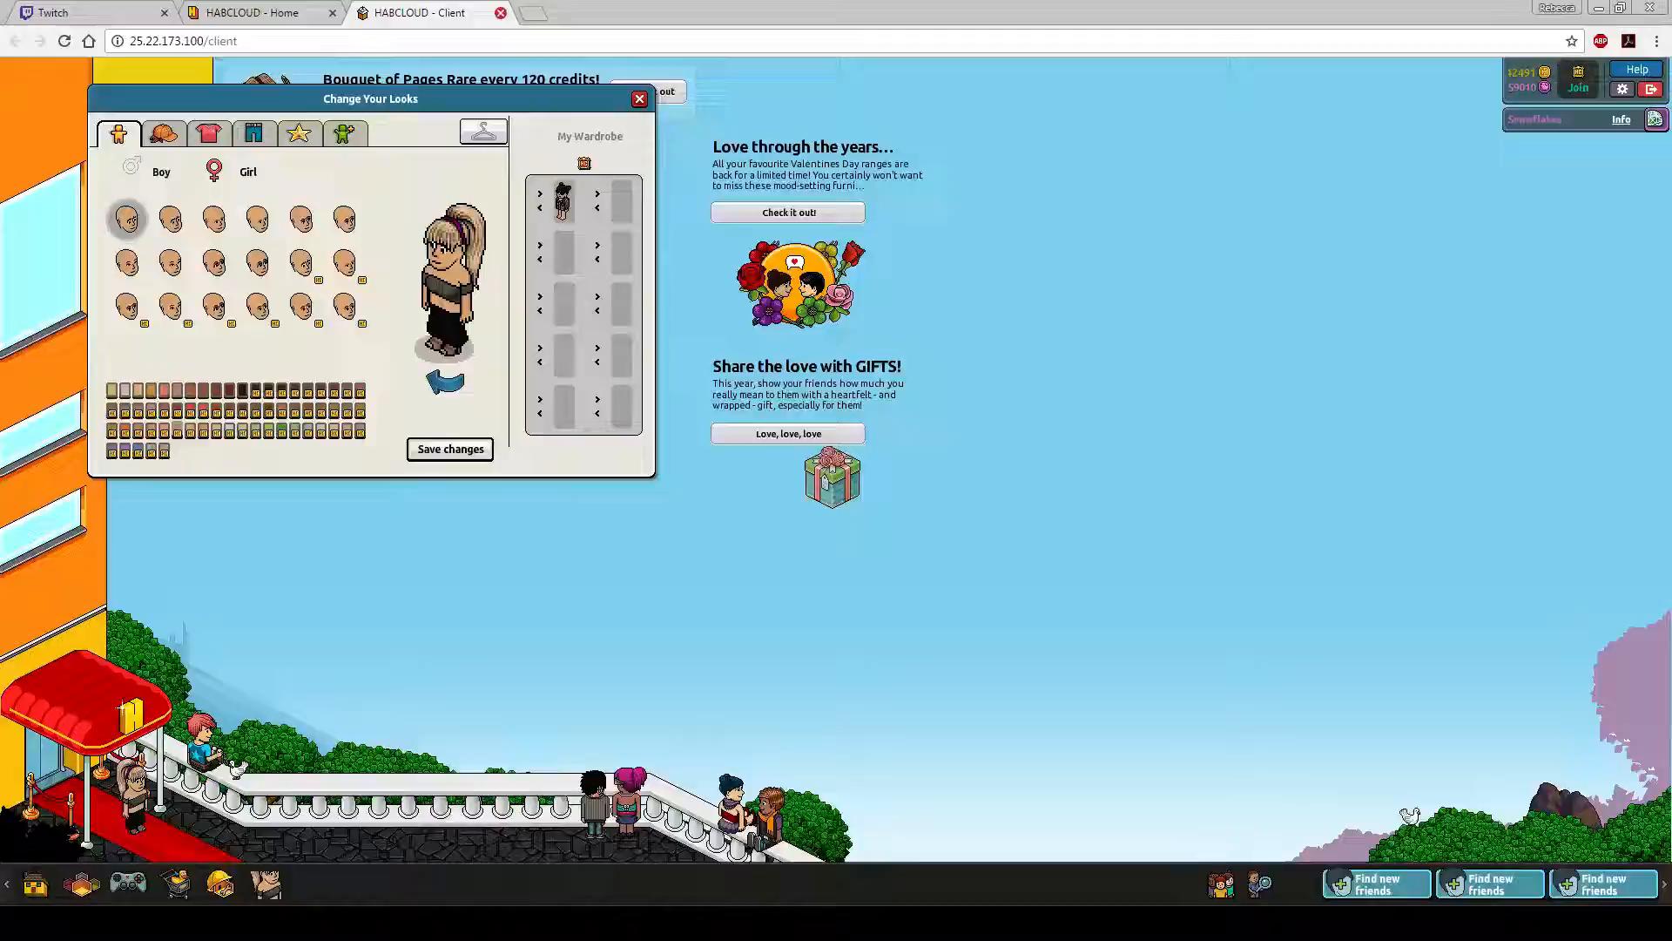
- Switch to the browser, close the old HABCLOUD client, relaunch it in a new tab, and open the avatar's clothes editor
key("ctrl+w")
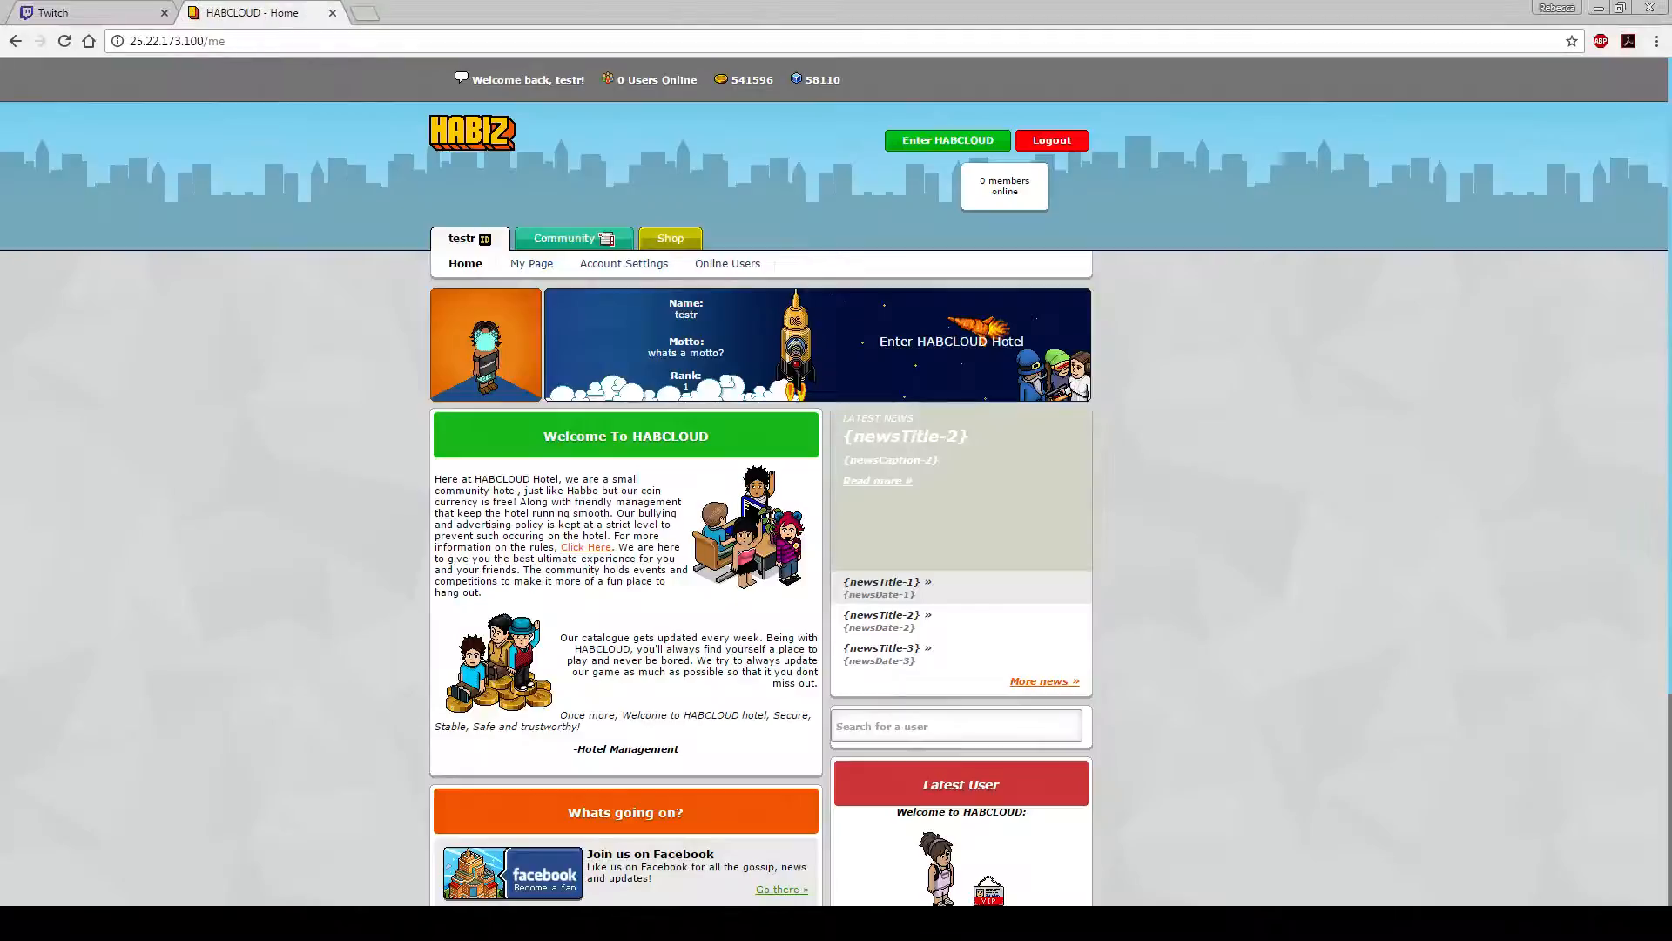
right_click(902, 138)
left_click(941, 150)
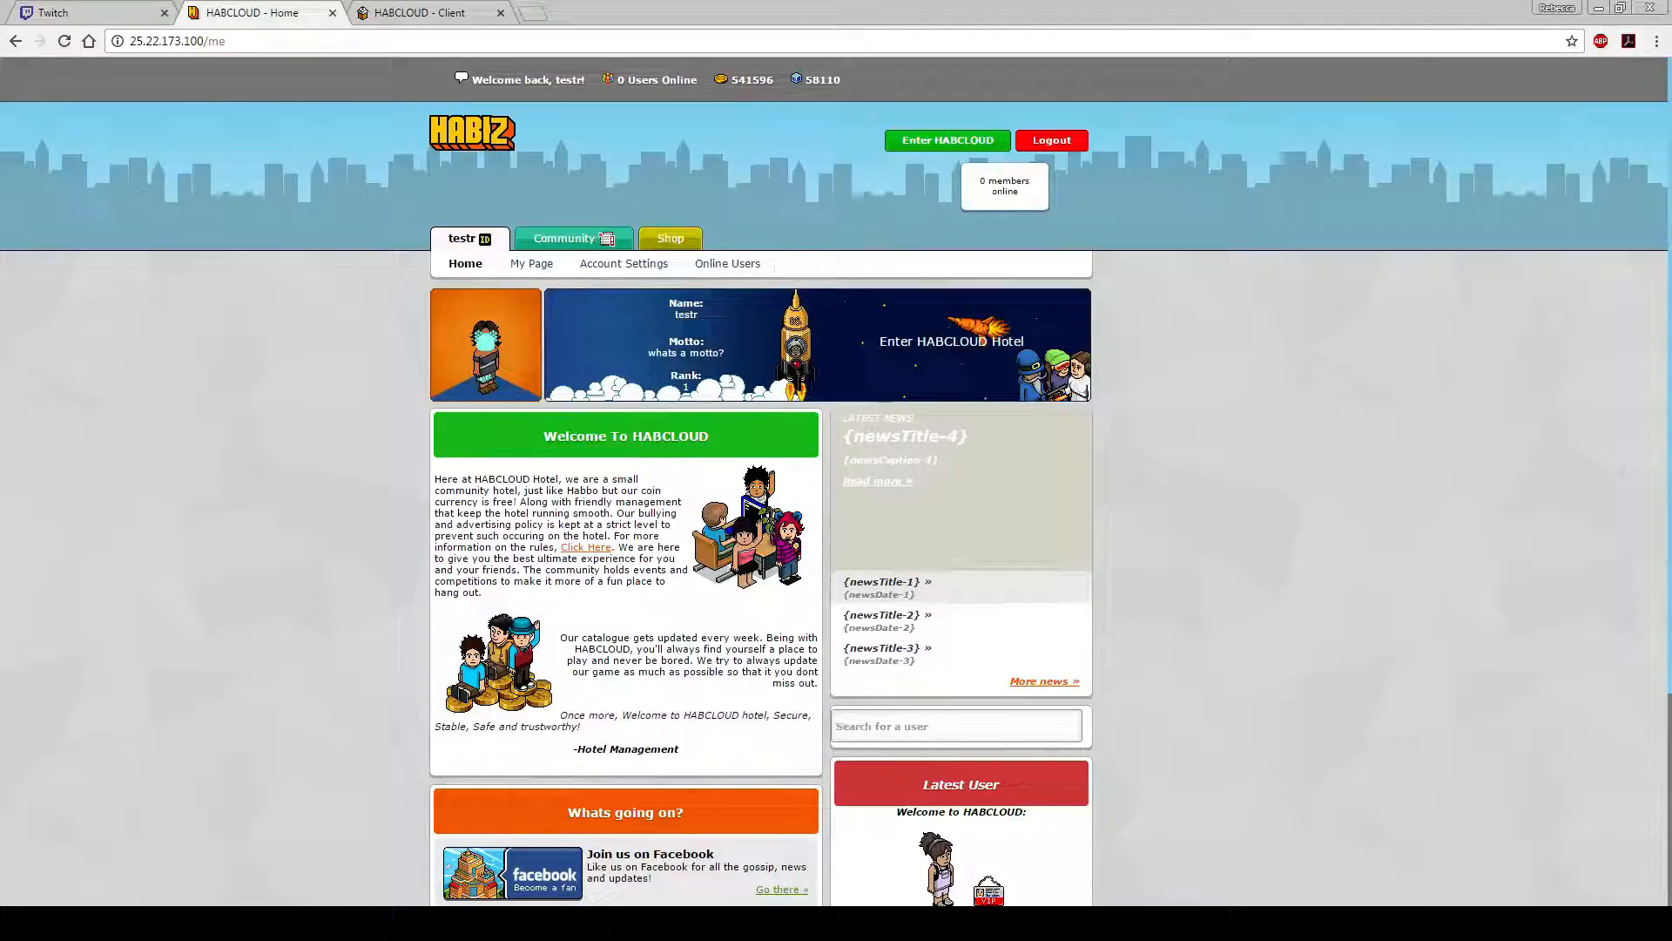
key("ctrl+Tab")
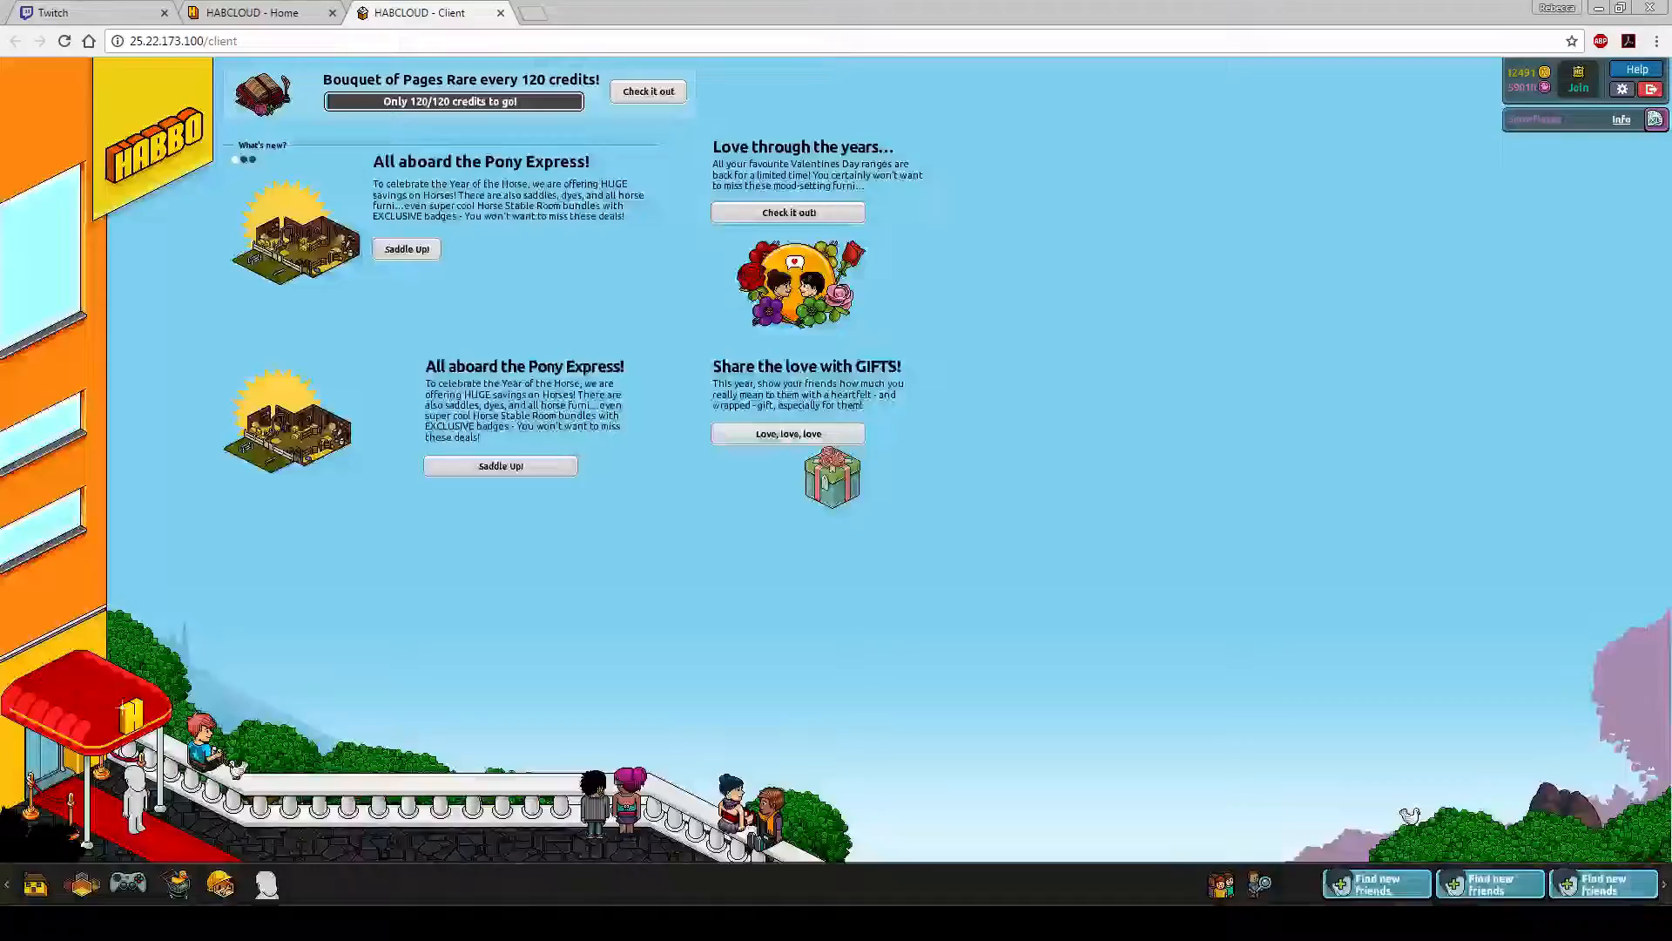
left_click(265, 884)
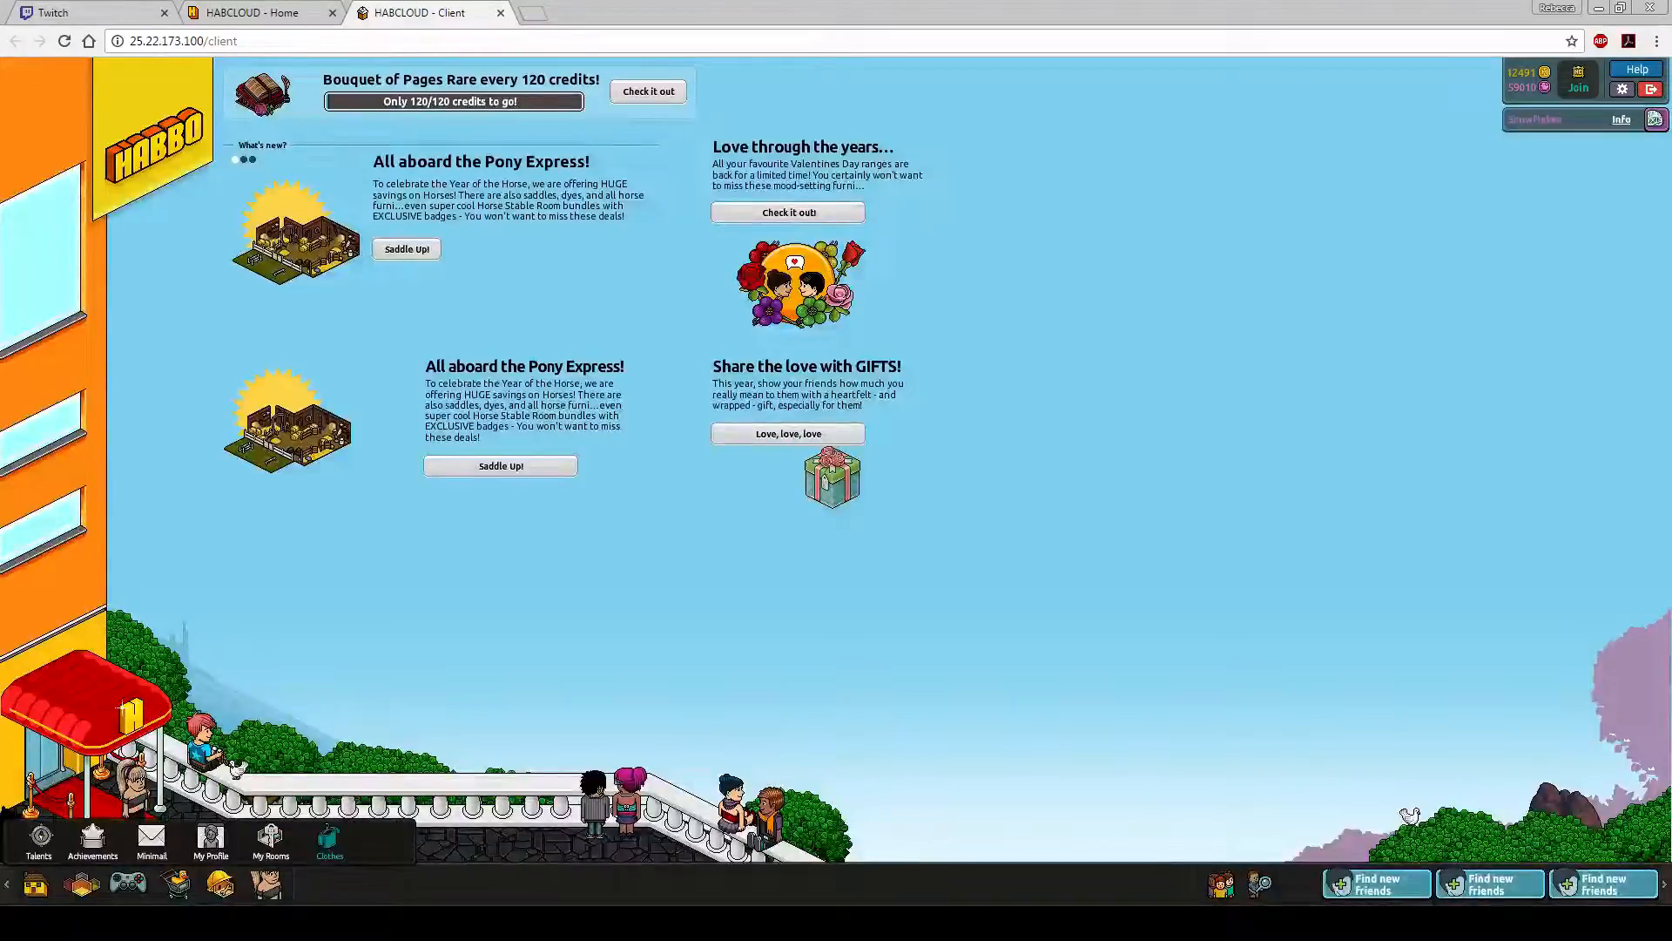
left_click(329, 839)
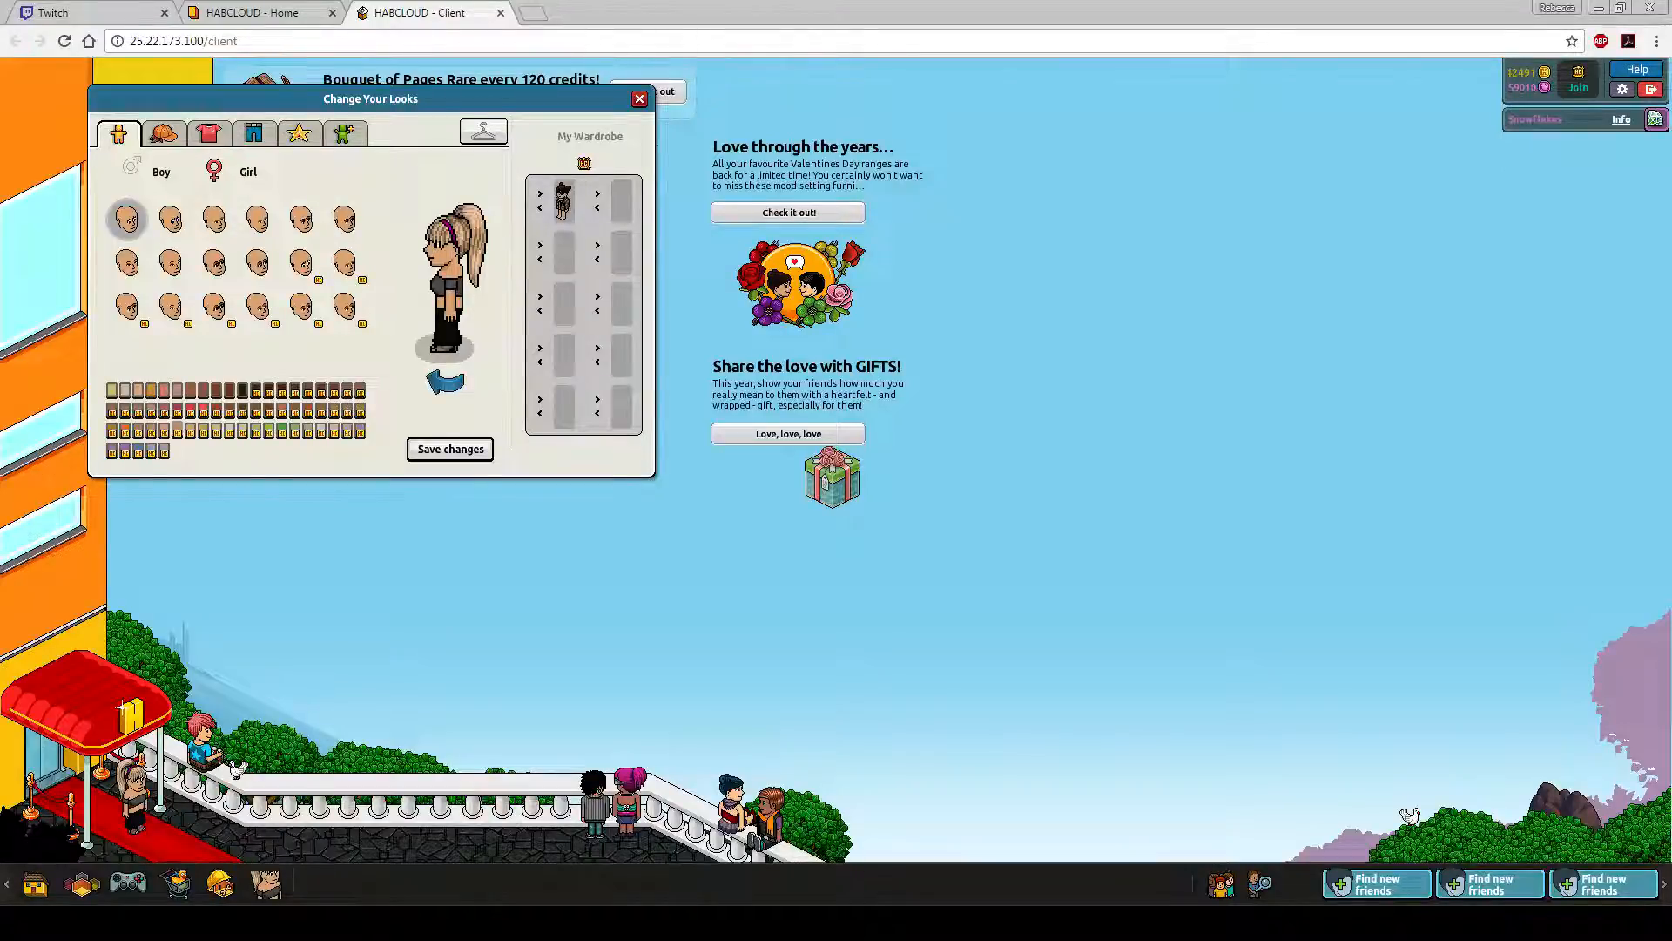
- Arrange JPEXS beside the manifest in Notepad++, and select DefineBitsLossless2 (9) in the expanded images list to identify its asset name
key("alt+Tab")
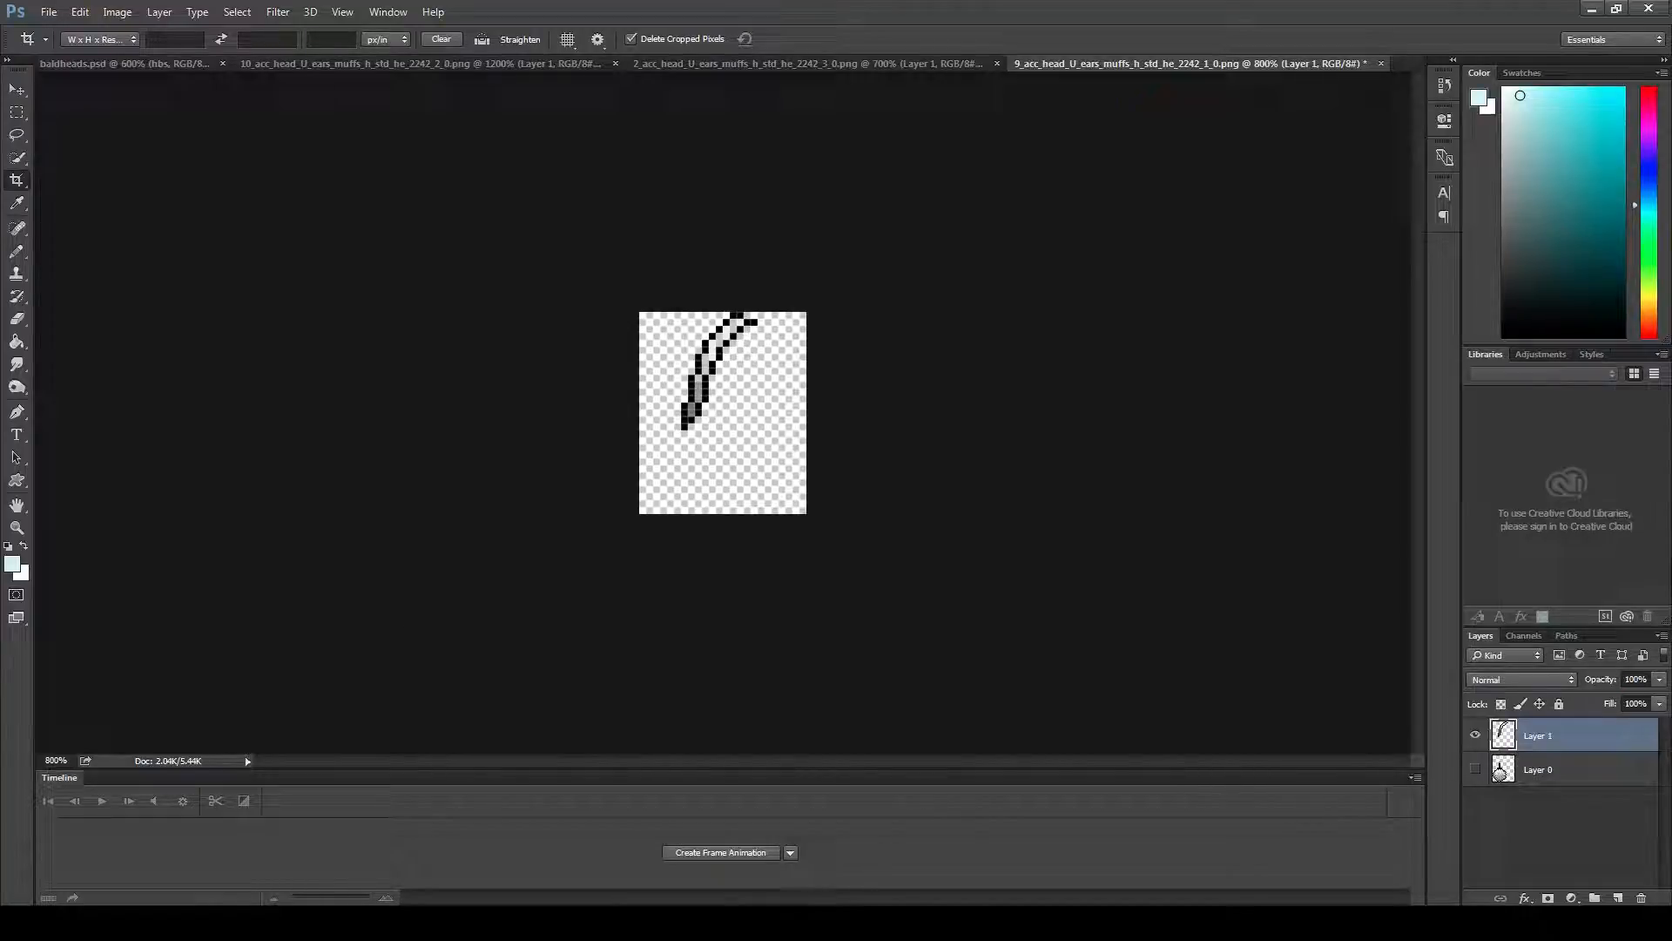
key("alt+Tab")
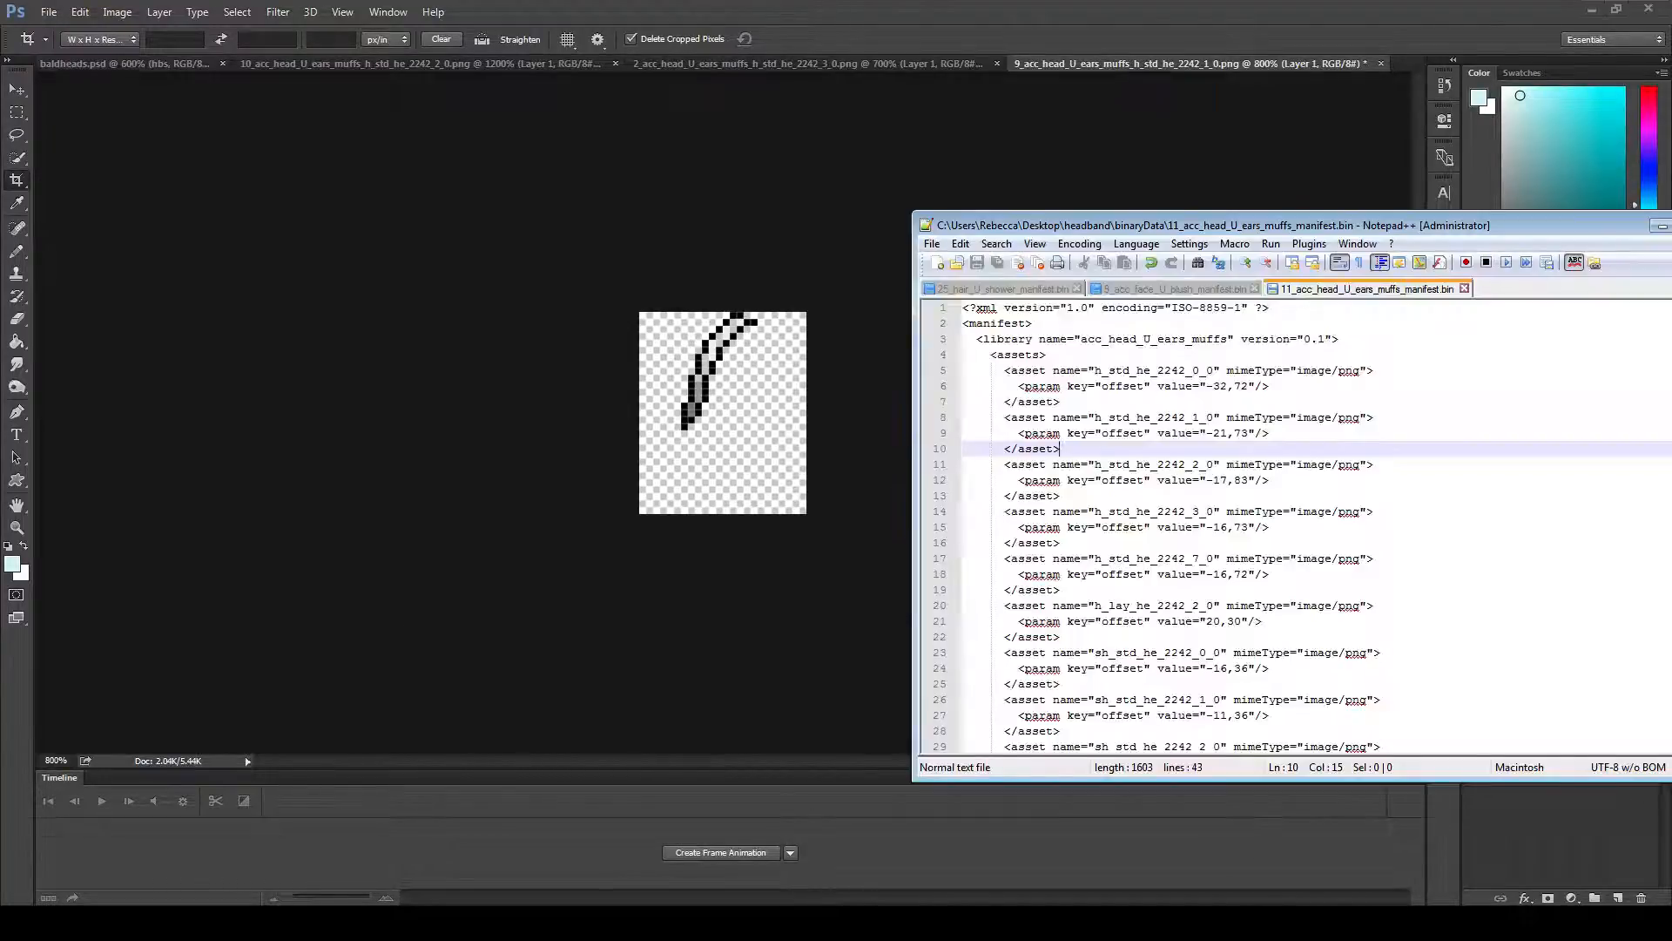
key("alt+Tab")
key("alt+Tab")
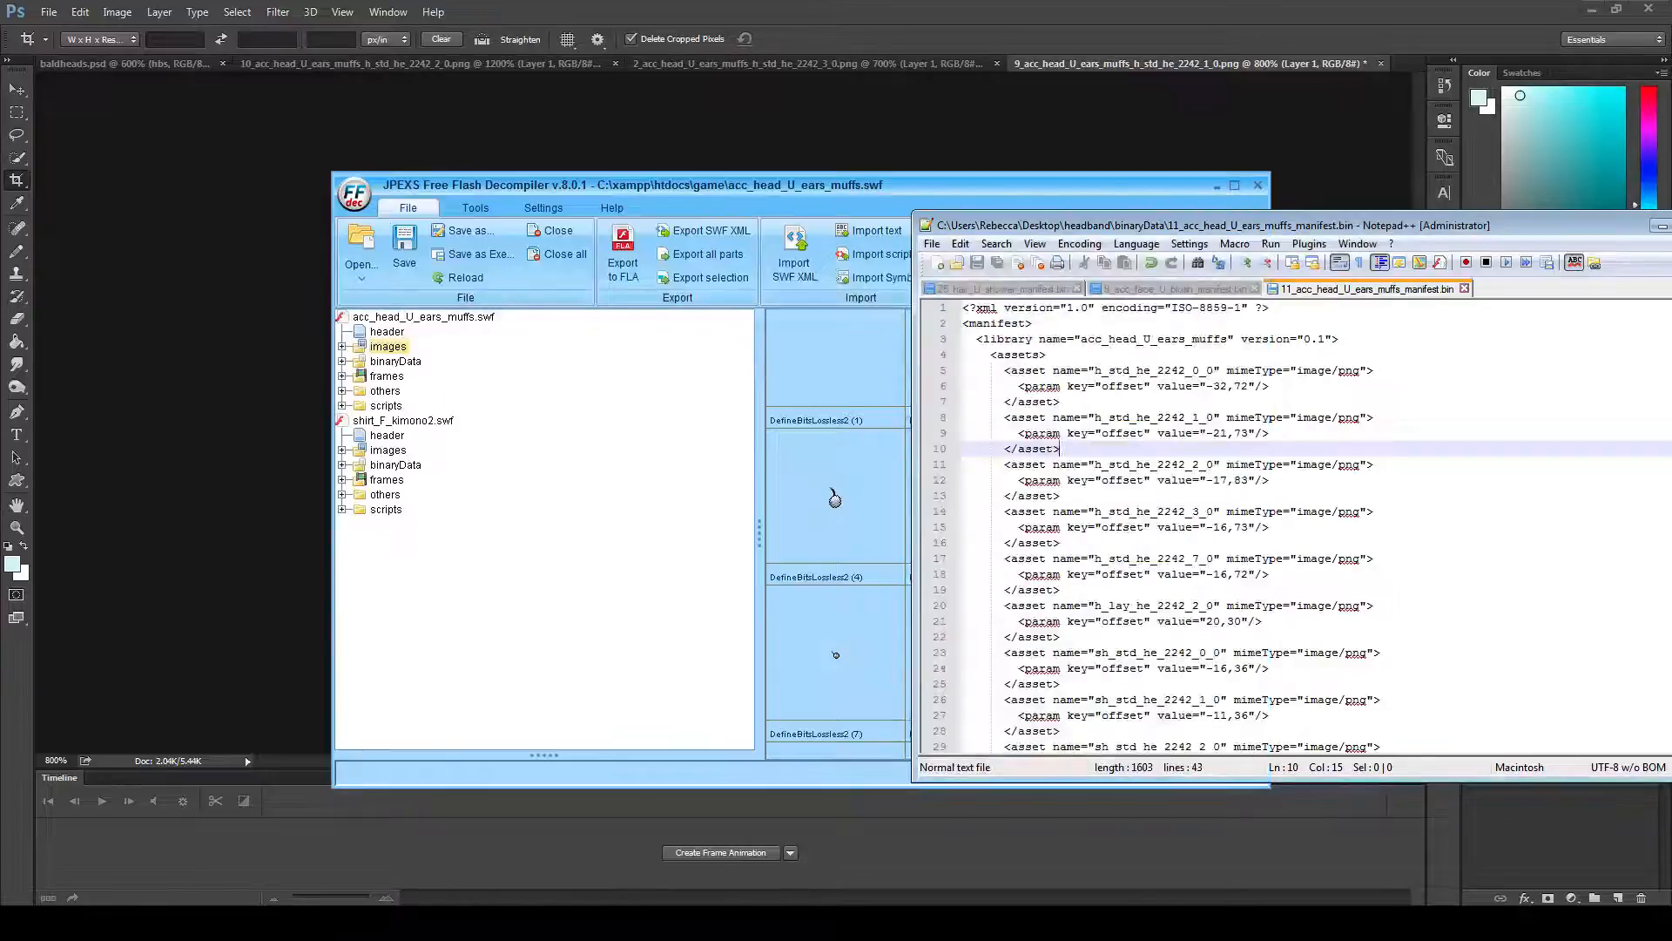
left_click_drag(784, 185, 466, 182)
left_click(796, 649)
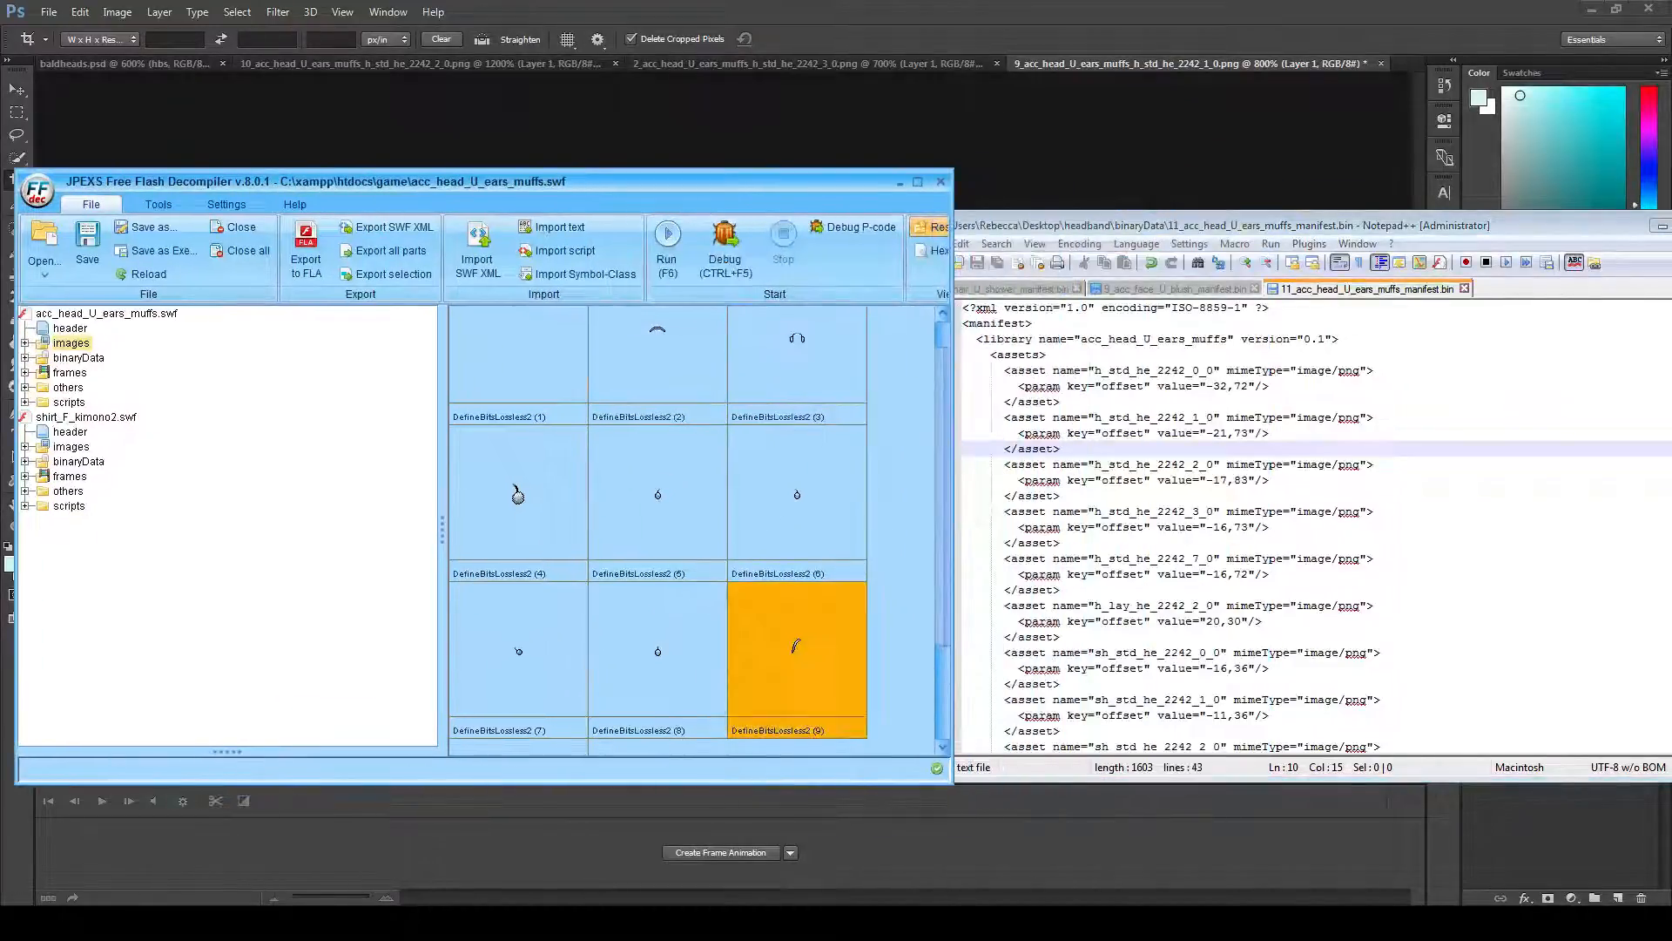
scroll(658, 523, "down", 1)
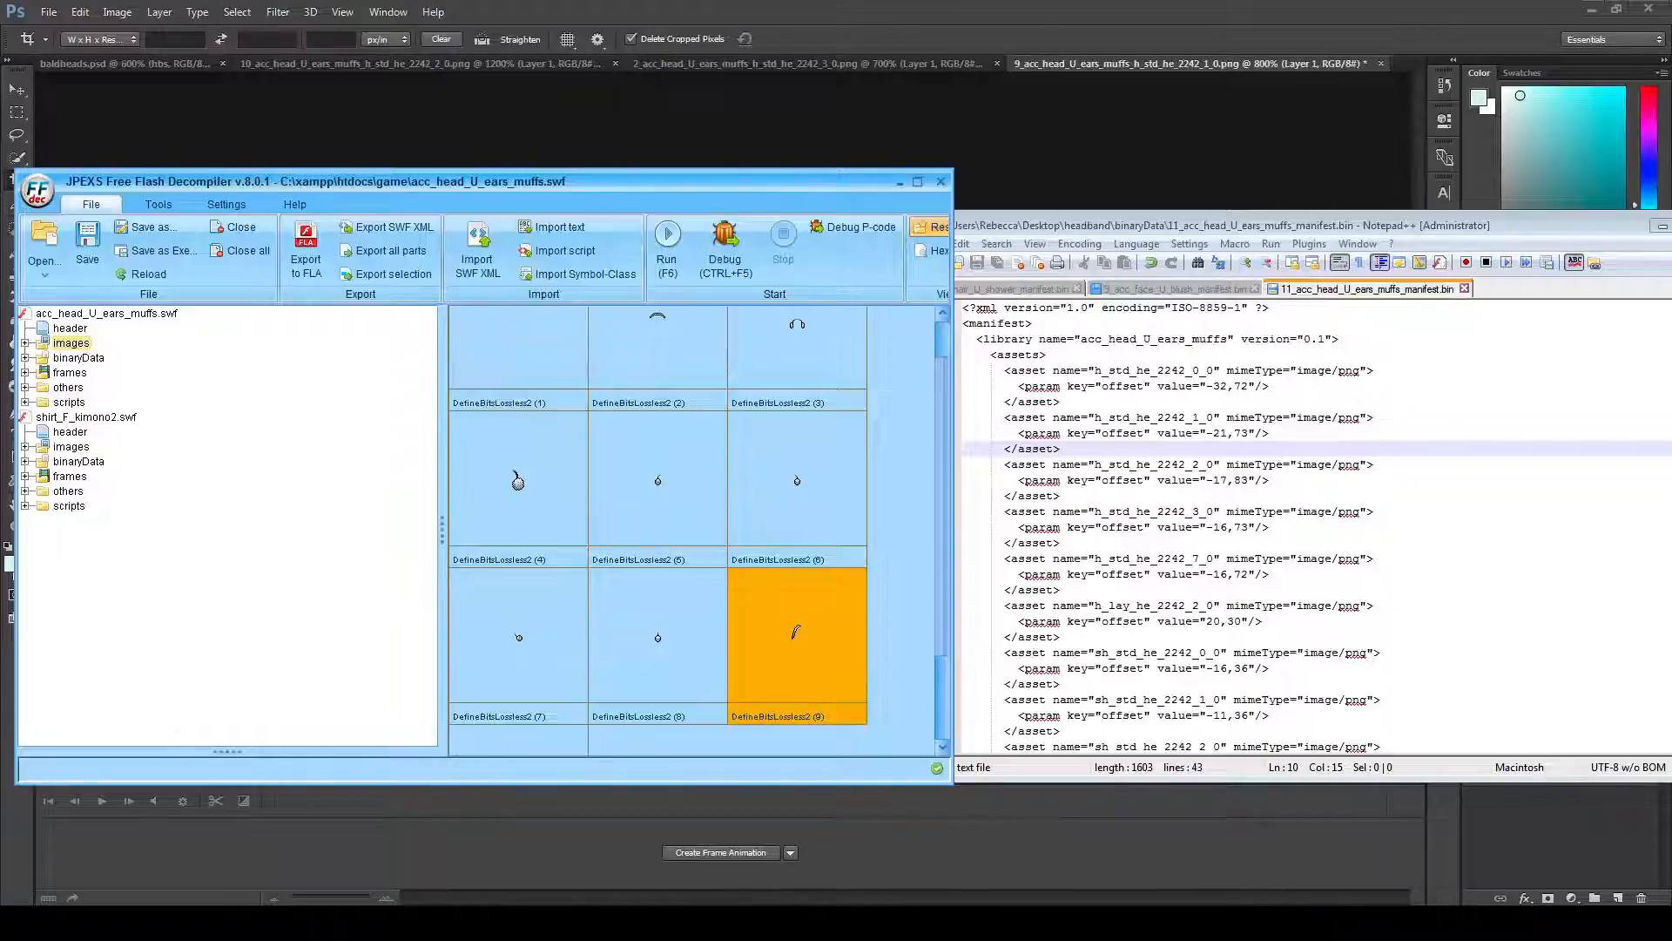
left_click(24, 342)
left_click(244, 475)
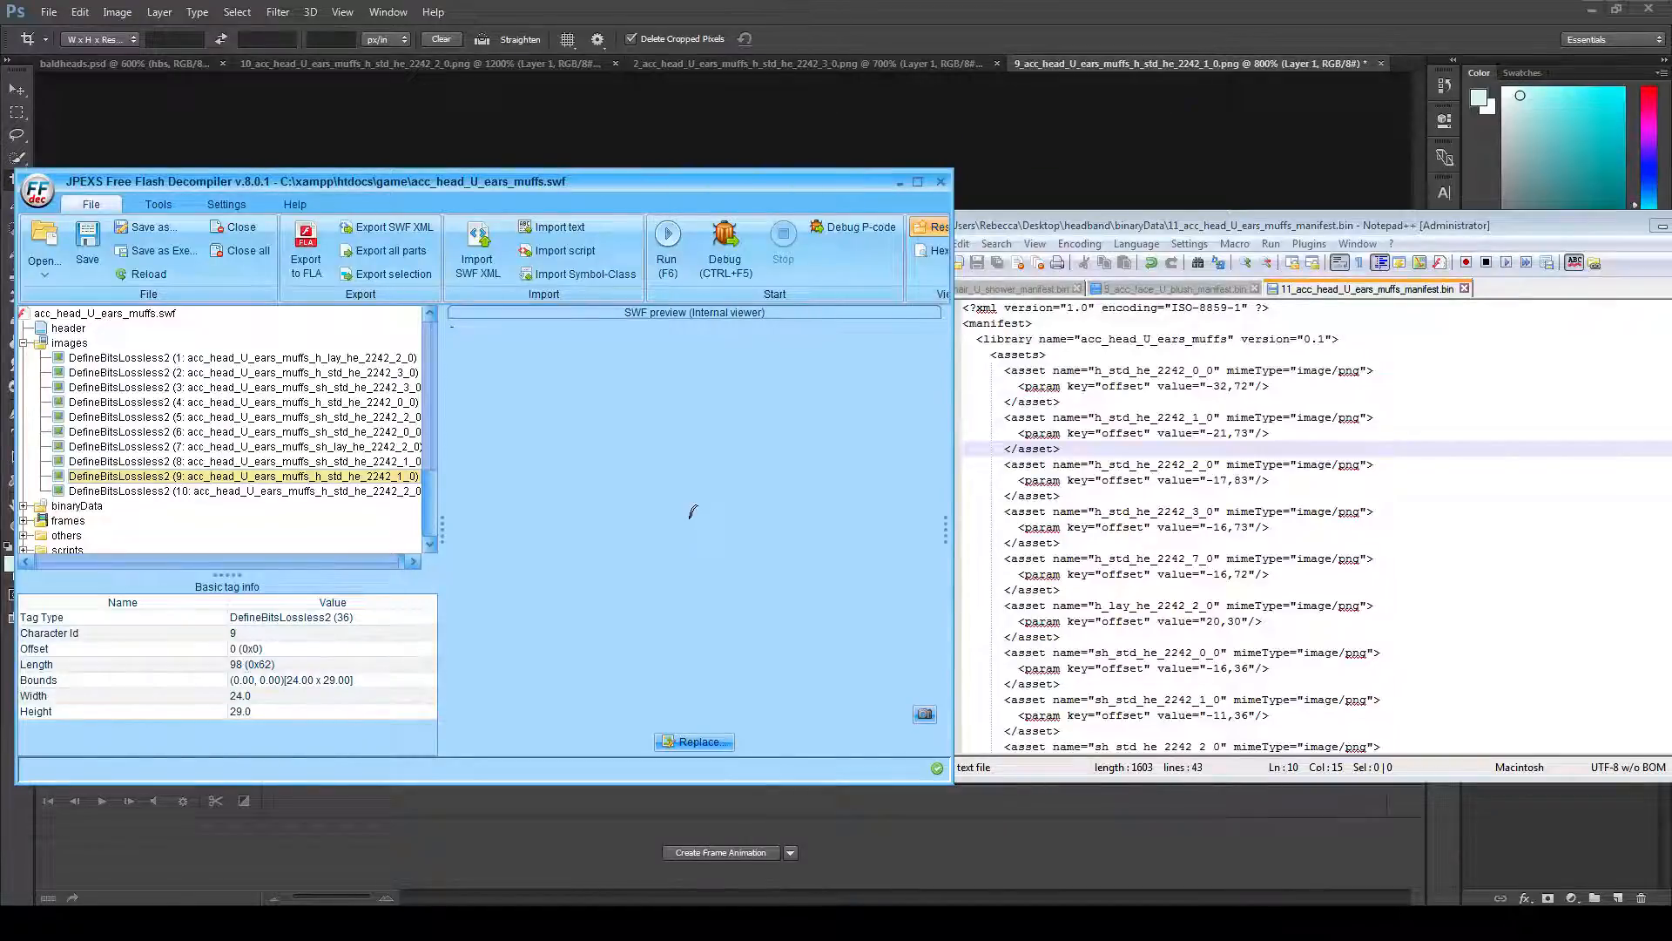
- In Notepad++, set the offset of asset h_std_he_2242_1_0 to -21,83 and save the manifest
left_click(1255, 433)
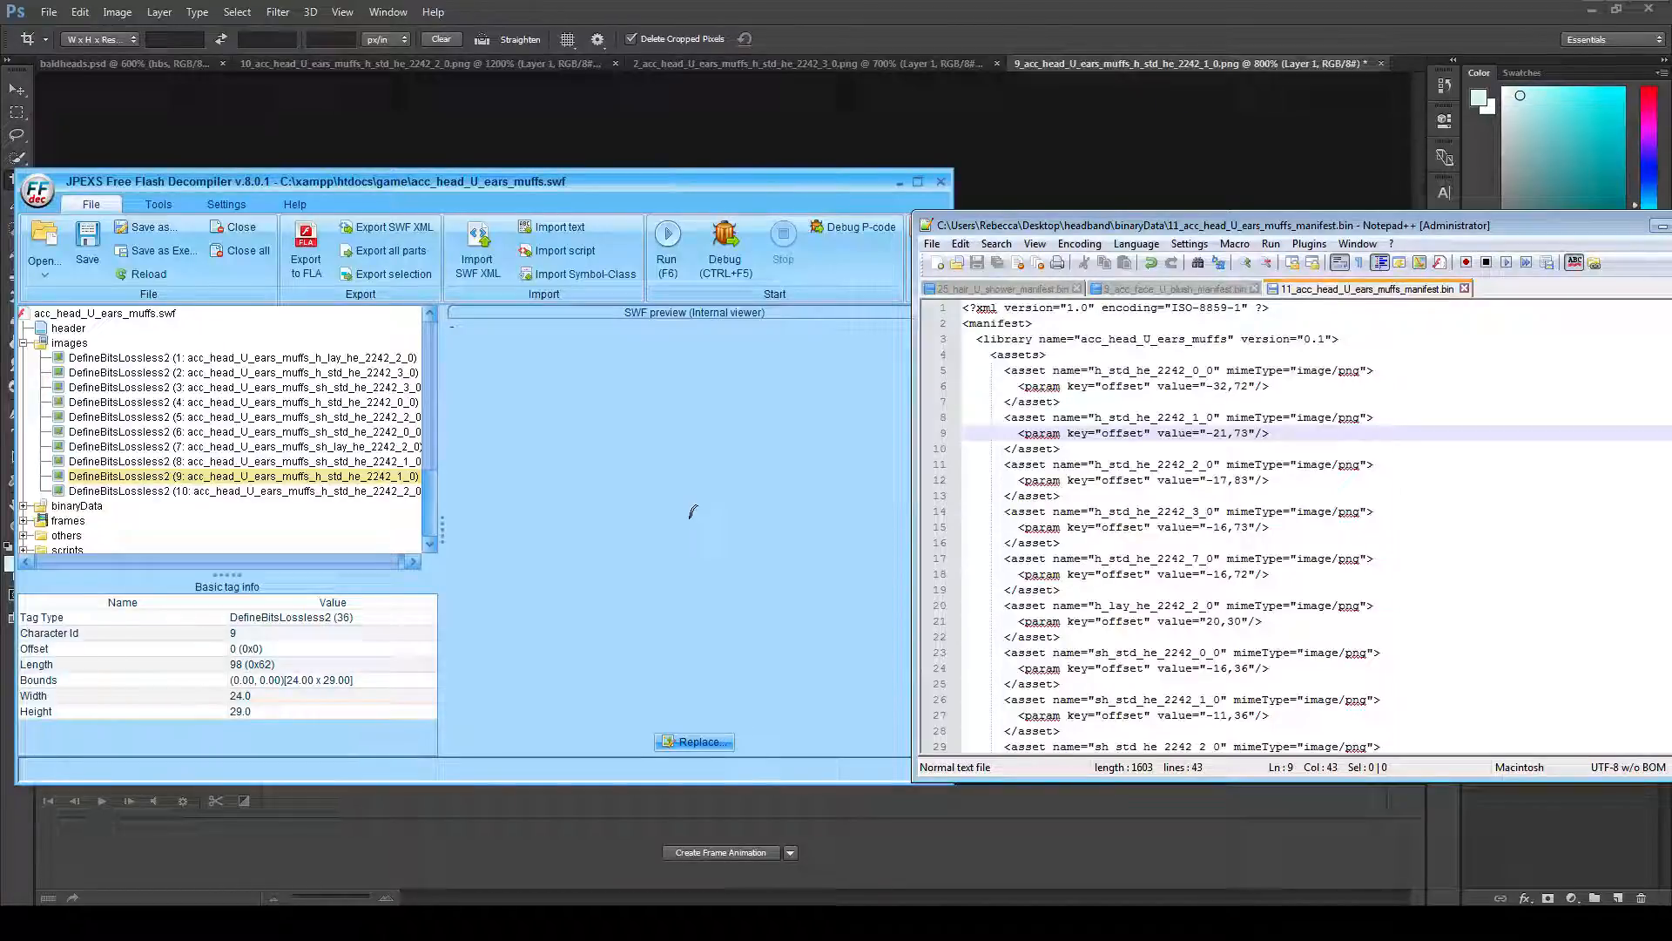
key("Left")
key("Left")
key("BackSpace")
type("8")
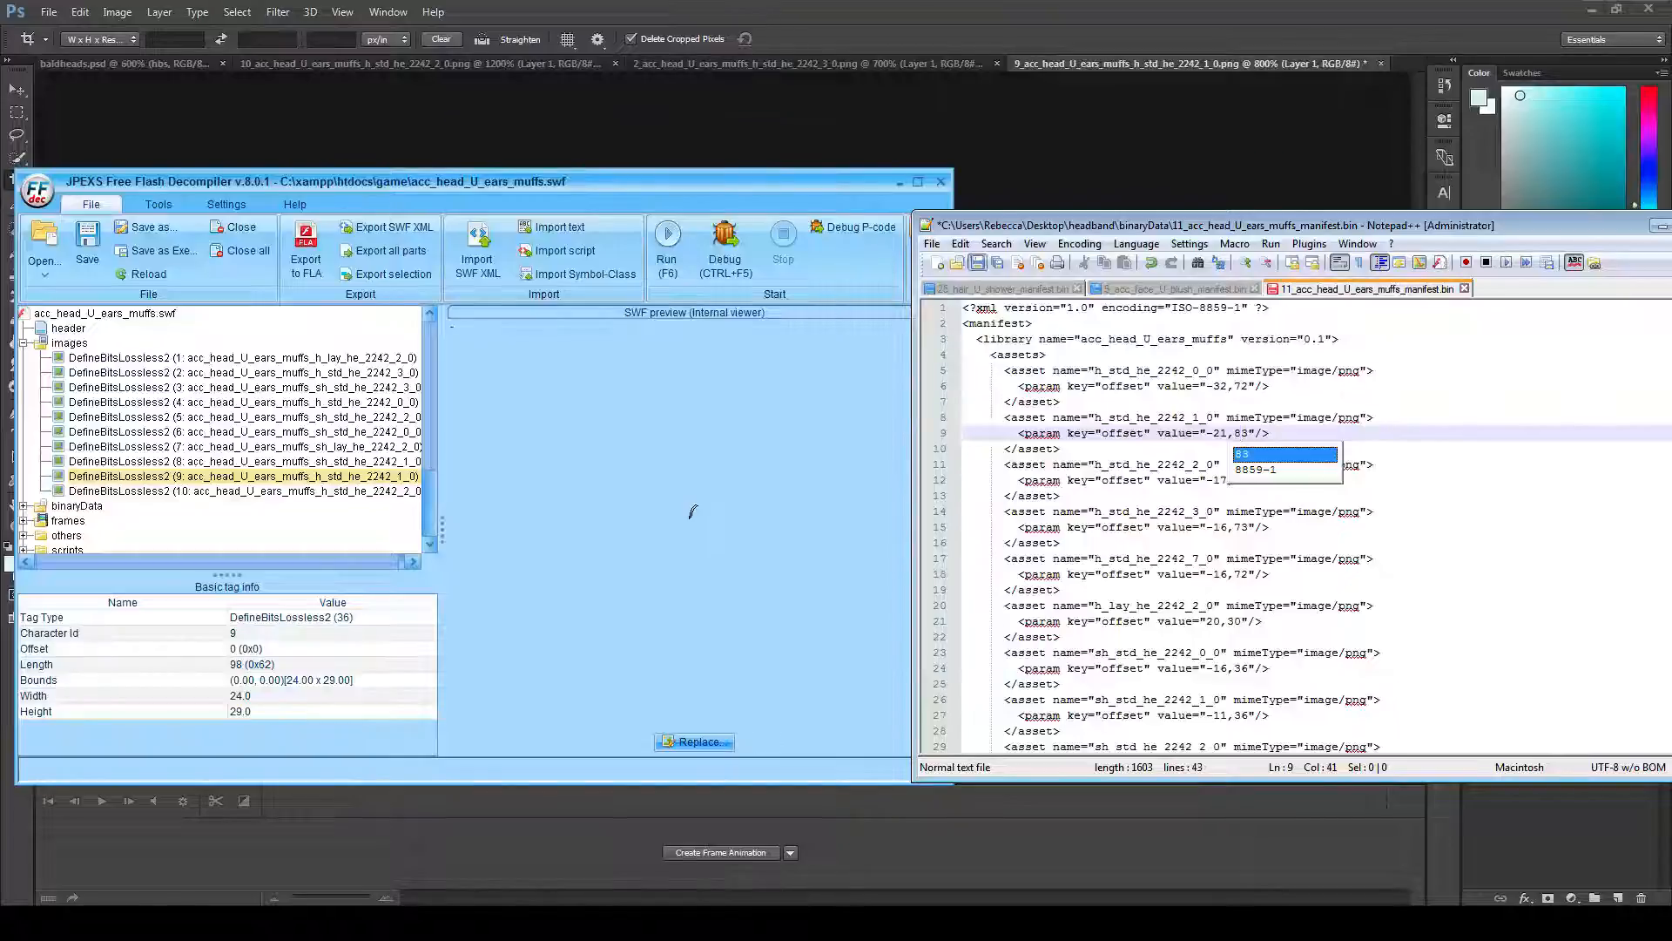
key("ctrl+s")
key("Escape")
key("Down")
key("Down")
key("End")
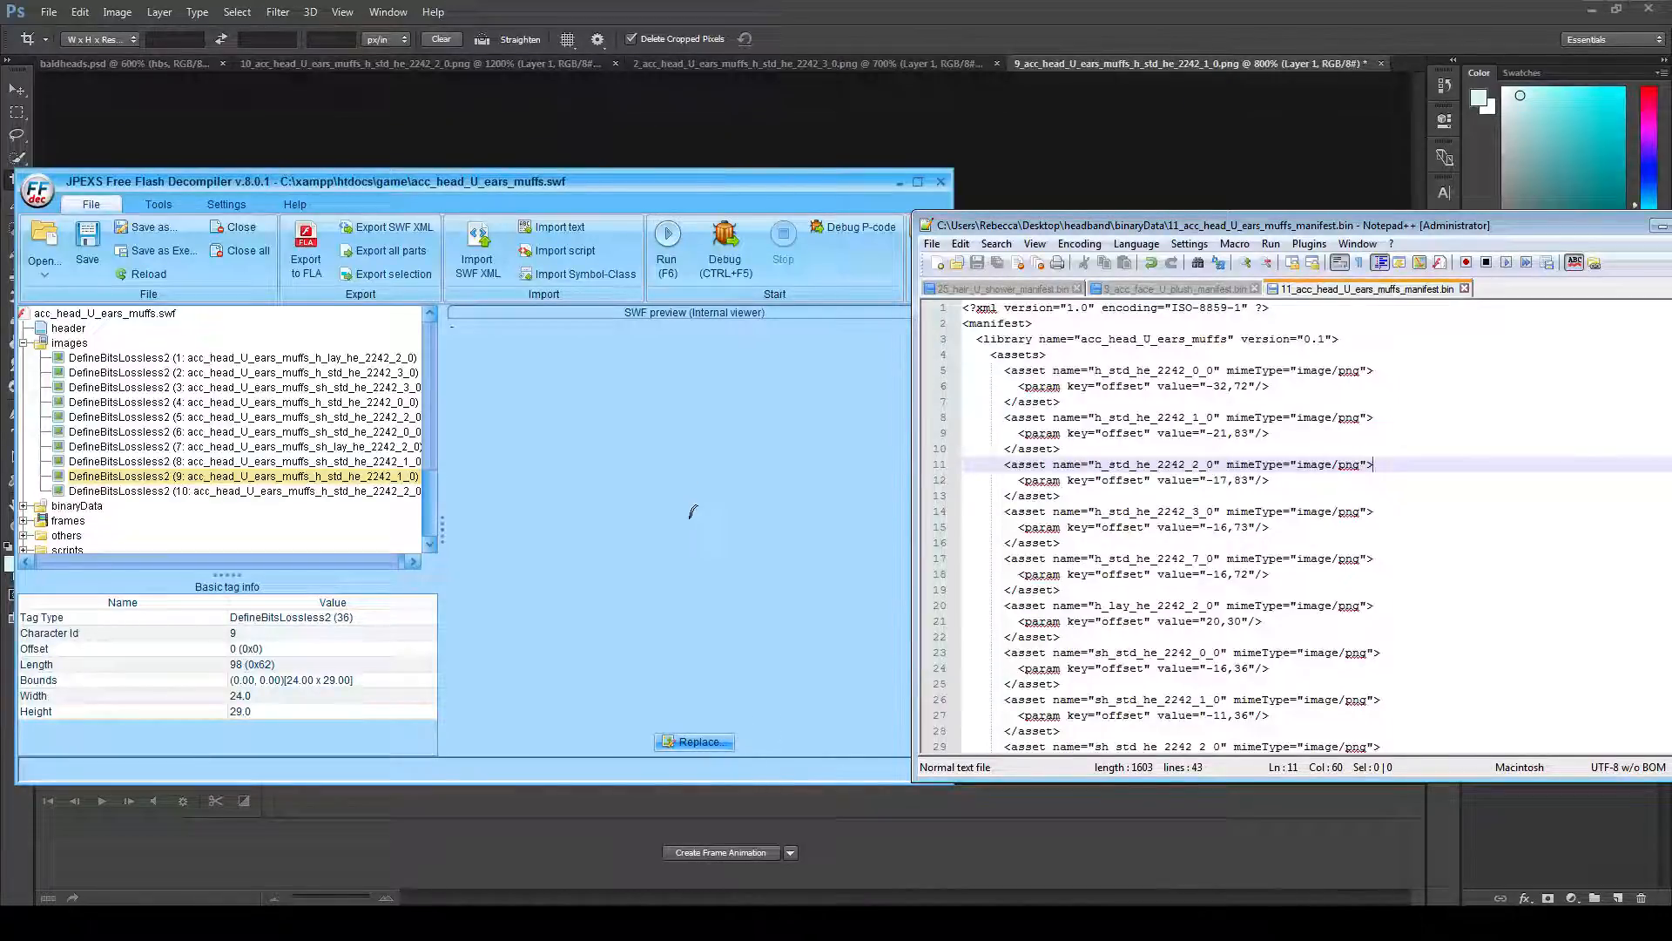
- In JPEXS, replace DefineBinaryData (11) with the edited manifest from the headband binaryData folder, and return to Photoshop
left_click(23, 505)
left_click(105, 520)
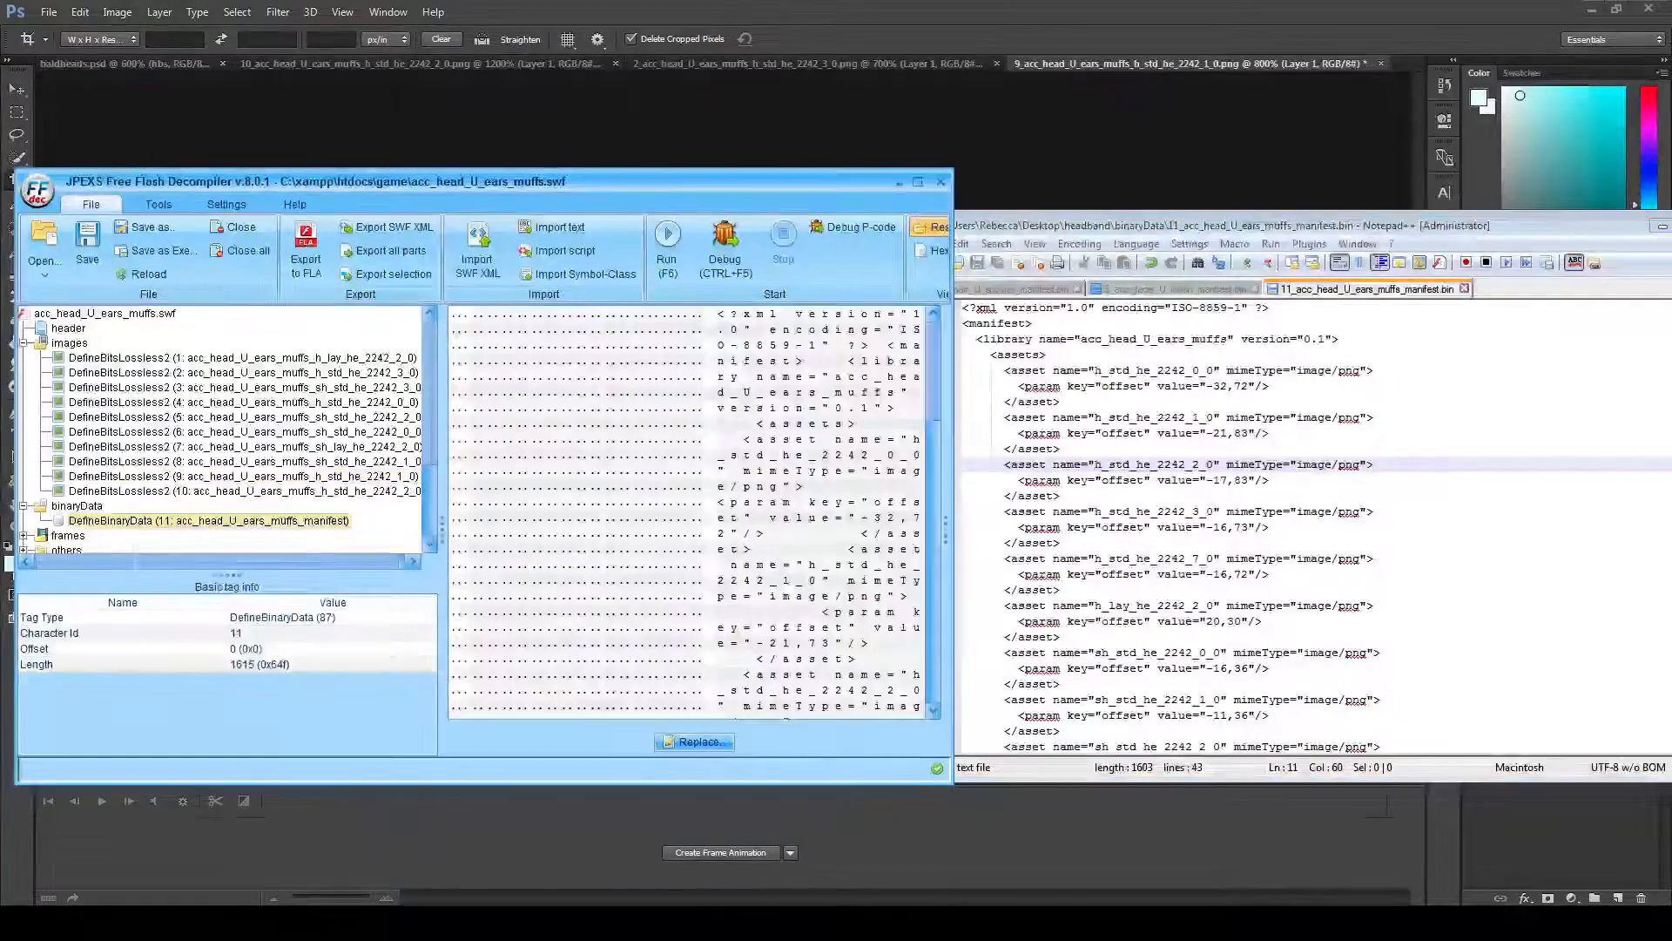
right_click(133, 520)
left_click(164, 603)
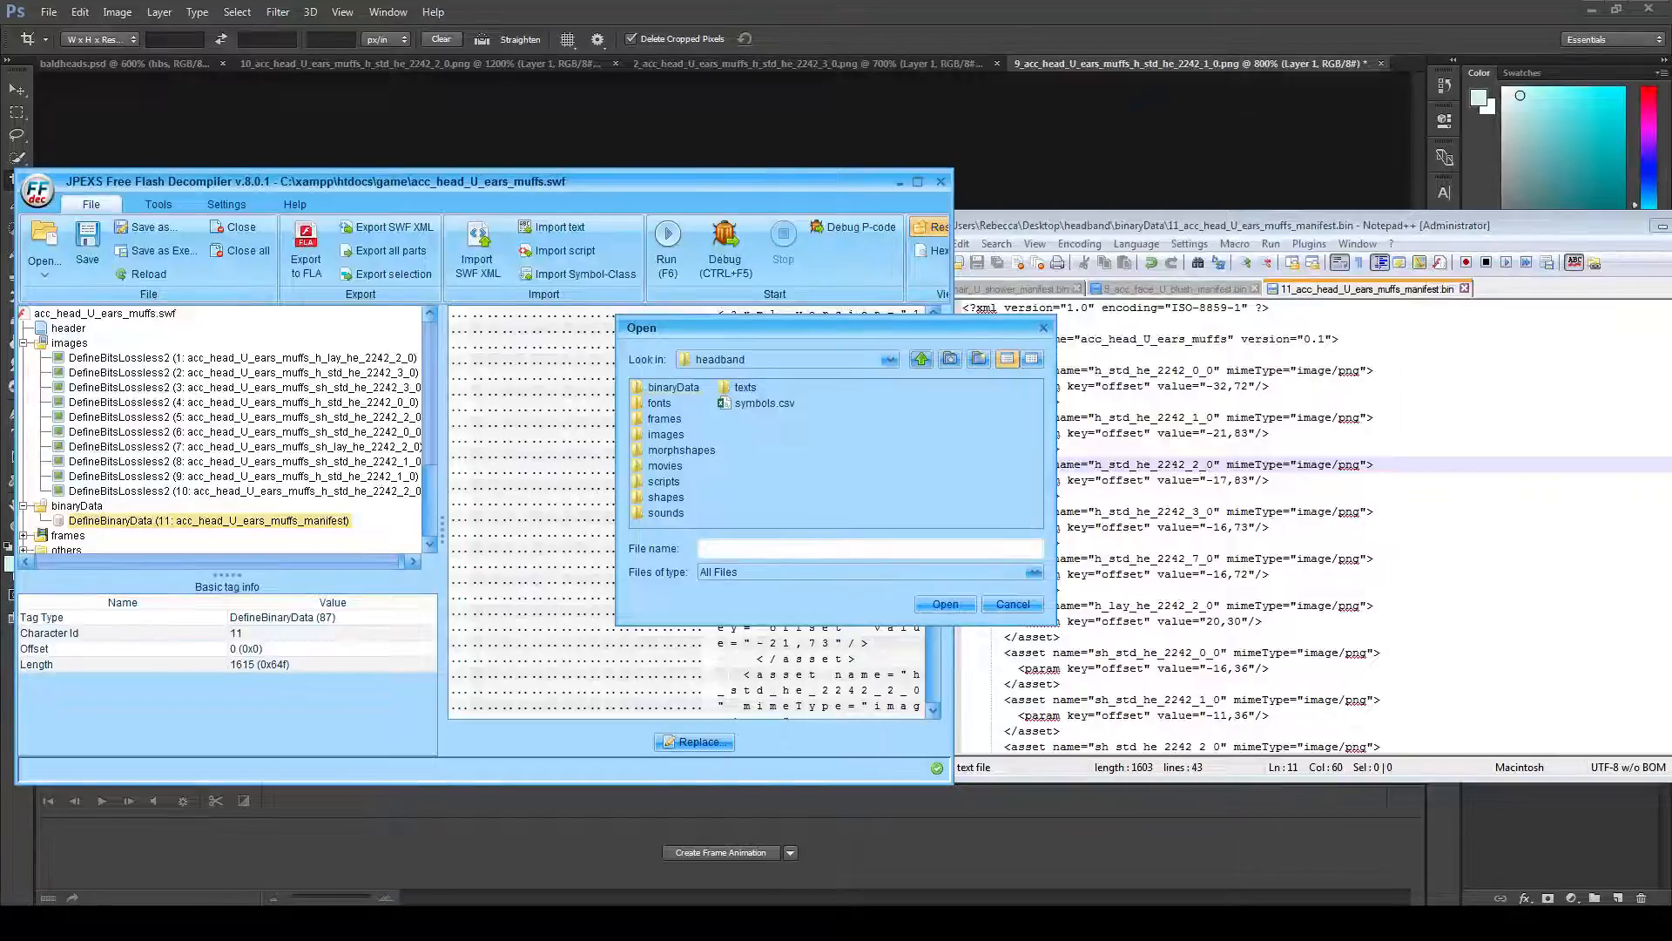
double_click(672, 386)
double_click(672, 386)
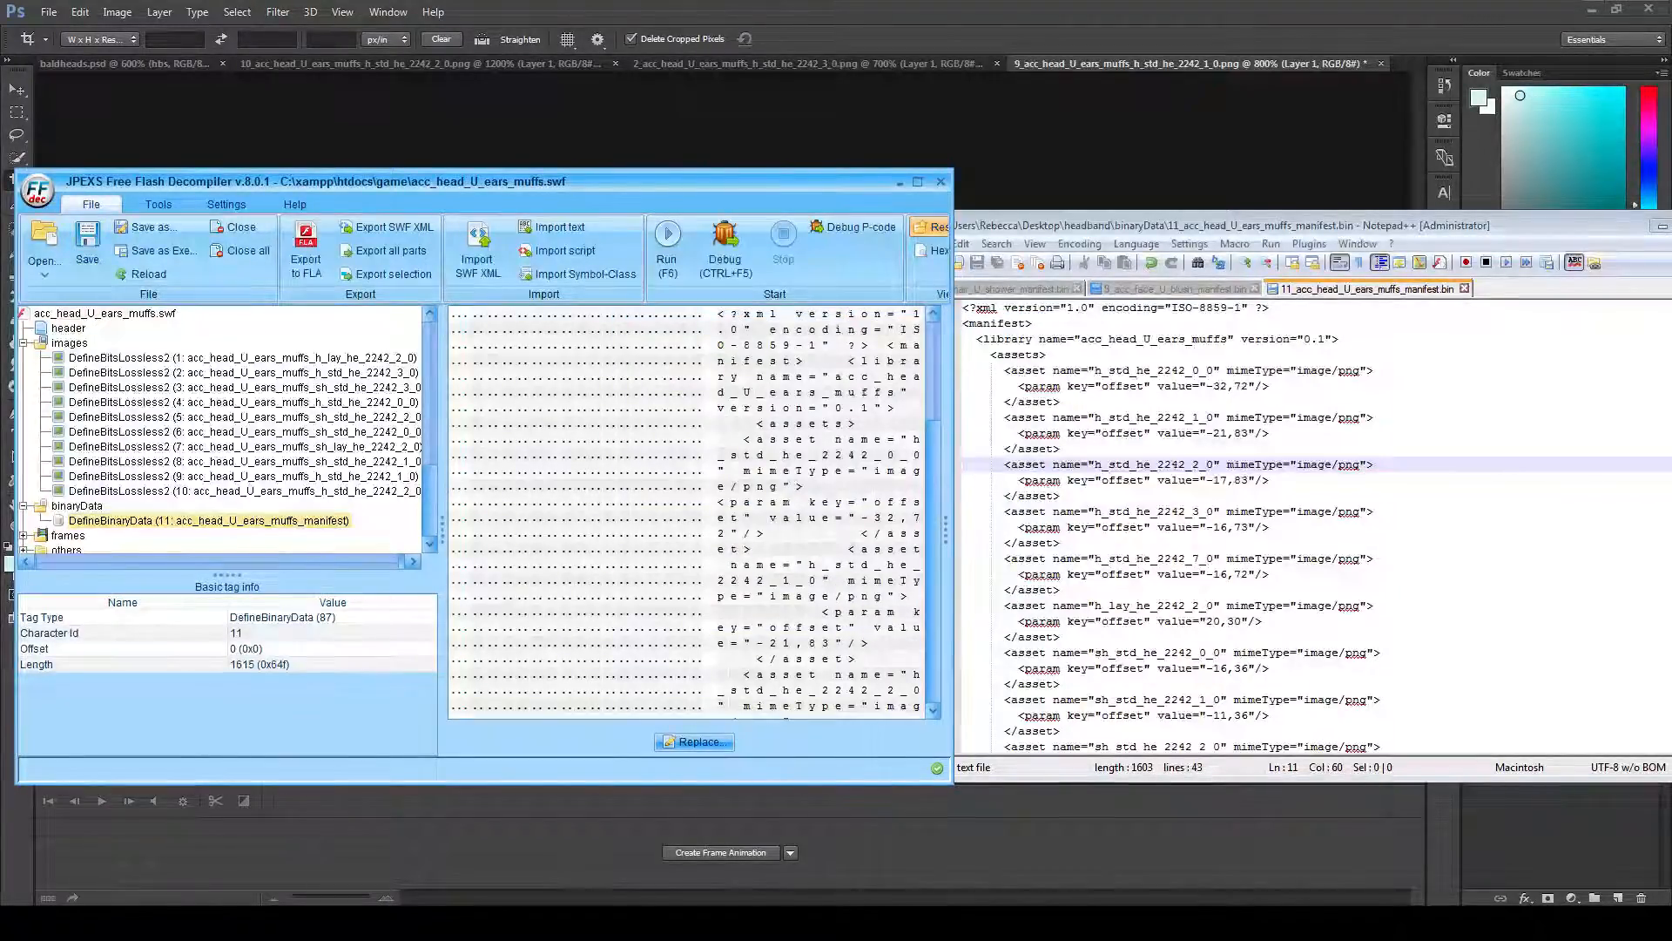
left_click(1123, 120)
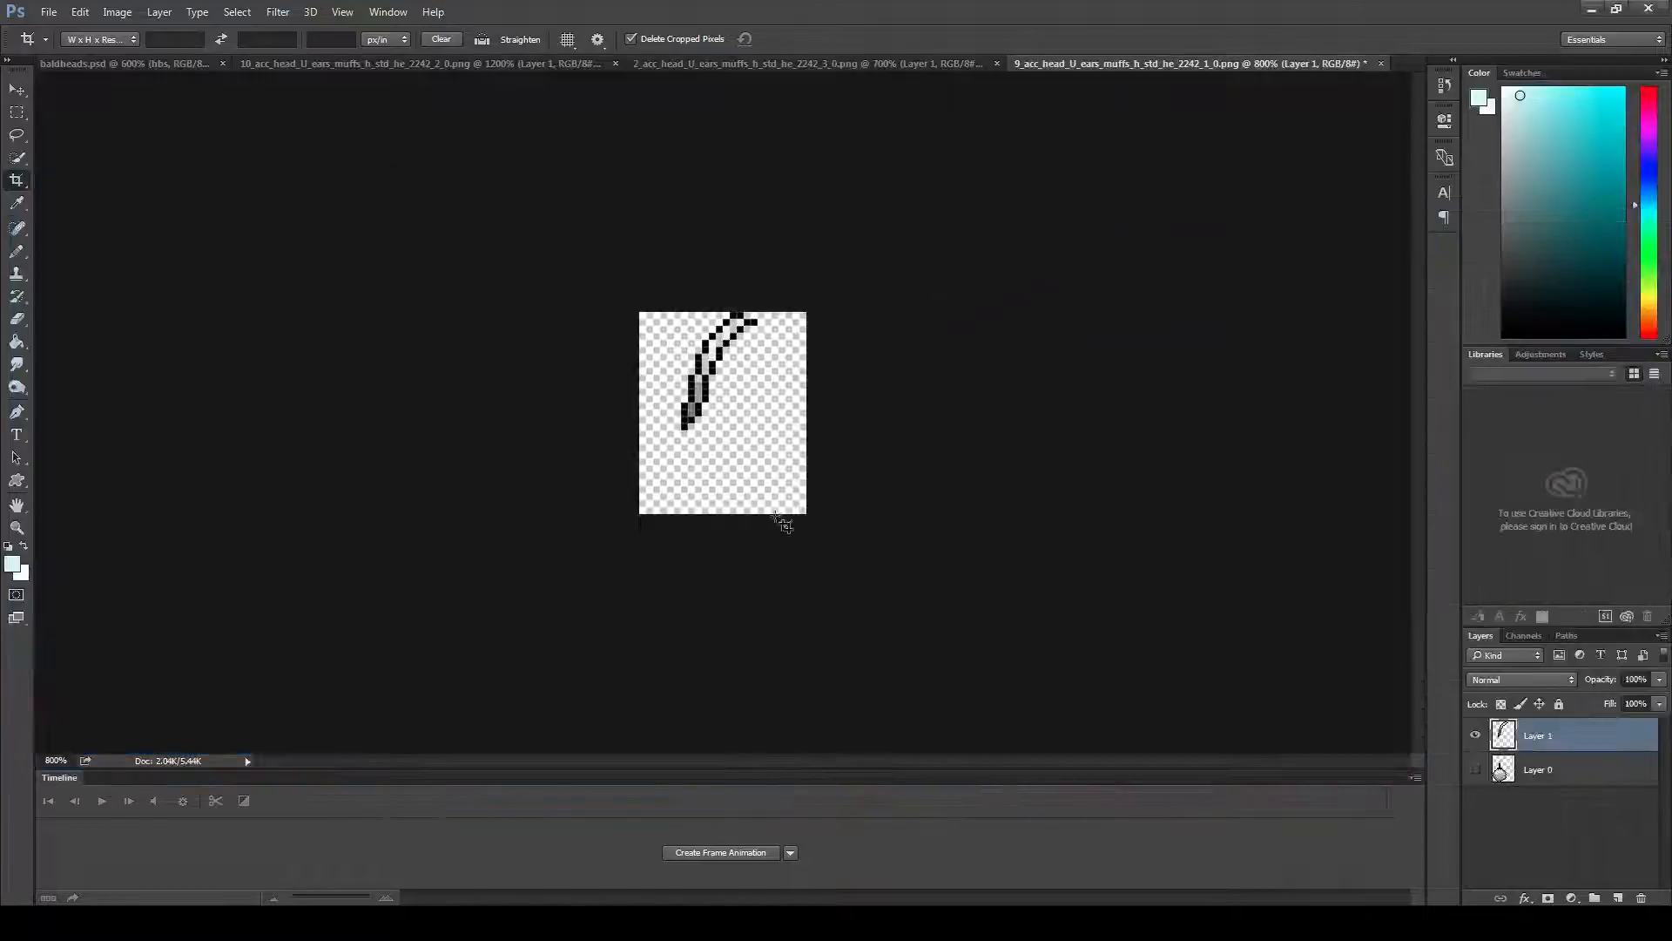
- Switch to the browser, launch the HABCLOUD client in a new tab, and open the avatar's clothes editor
key("alt+Tab")
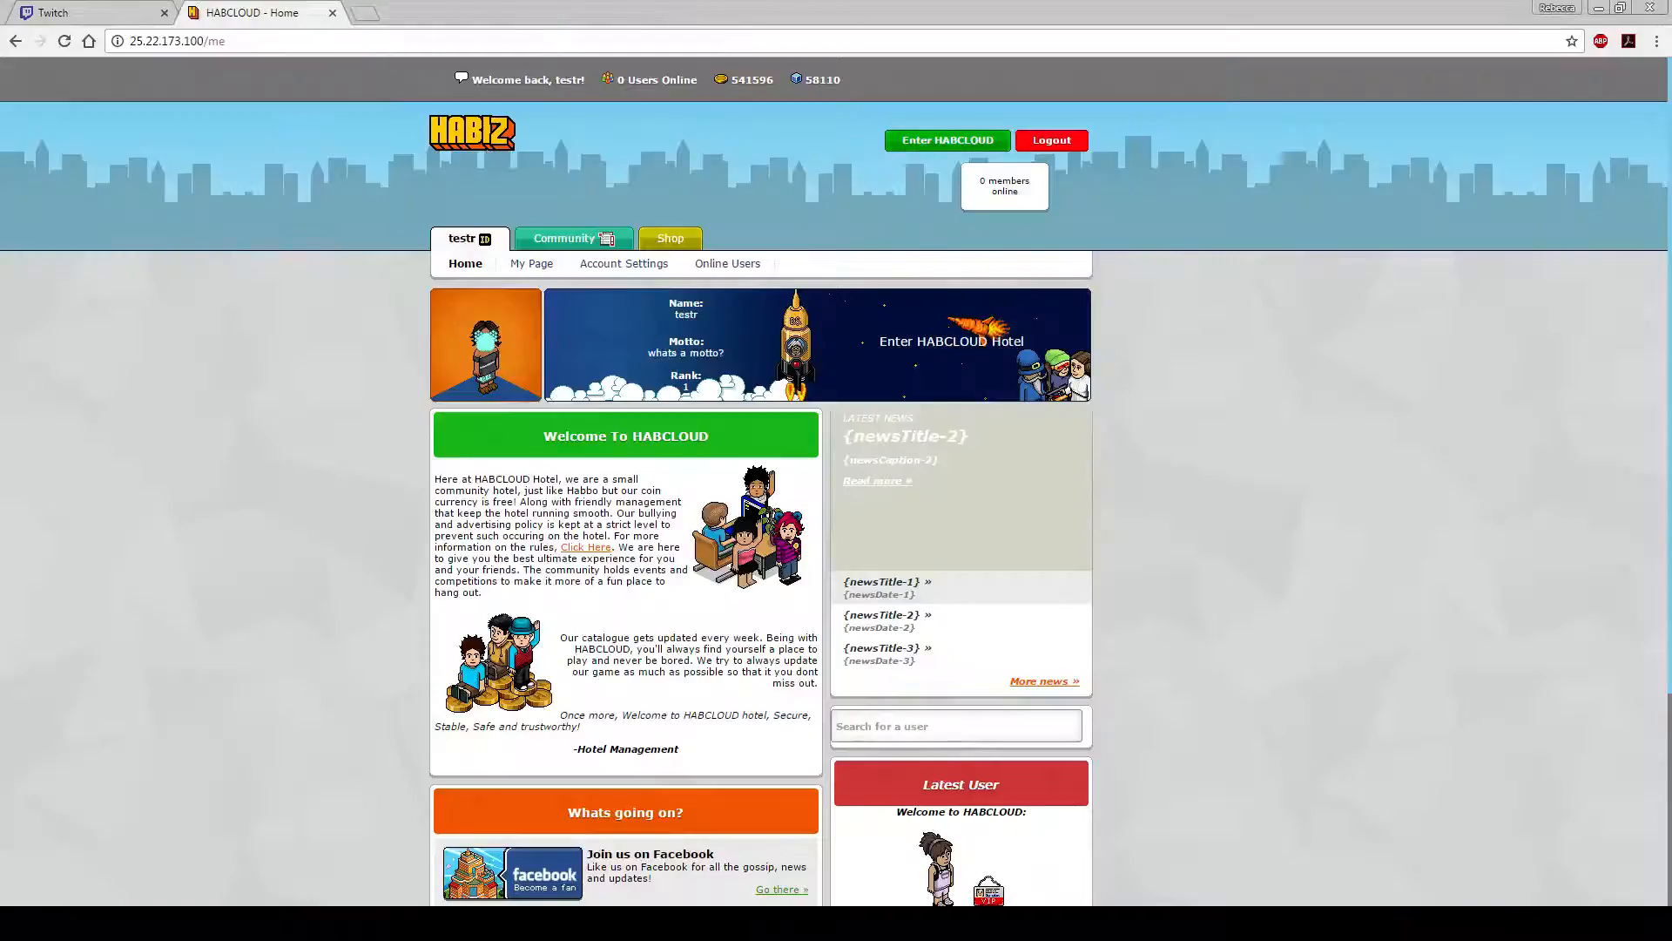
right_click(903, 138)
left_click(958, 149)
left_click(419, 12)
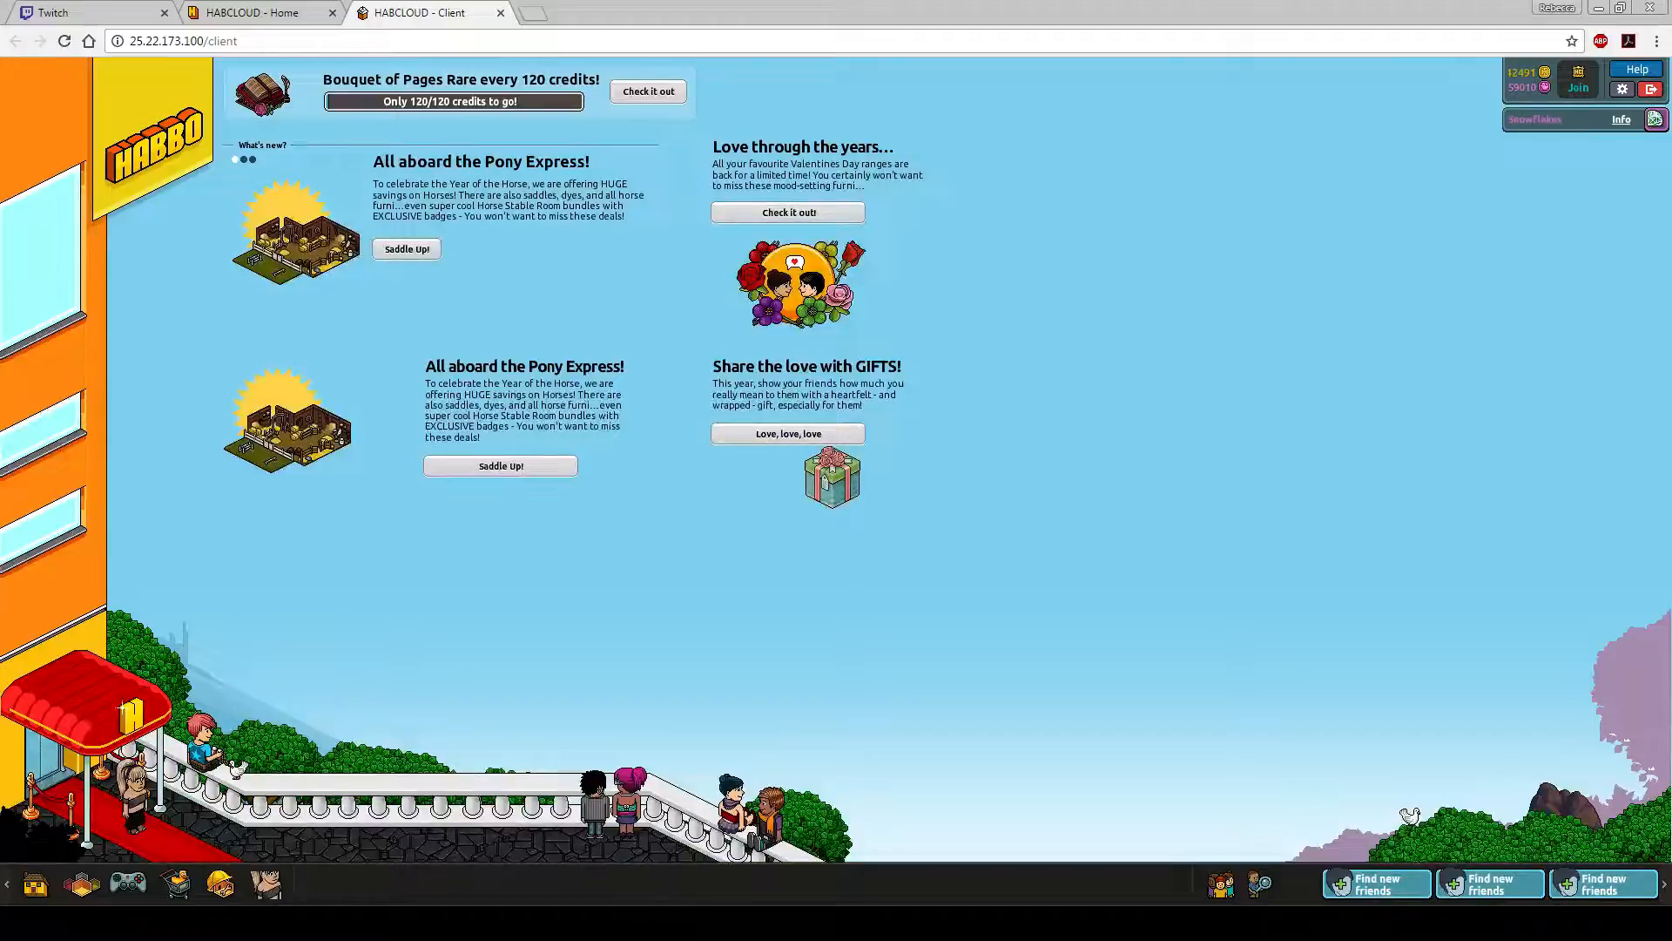
left_click(265, 884)
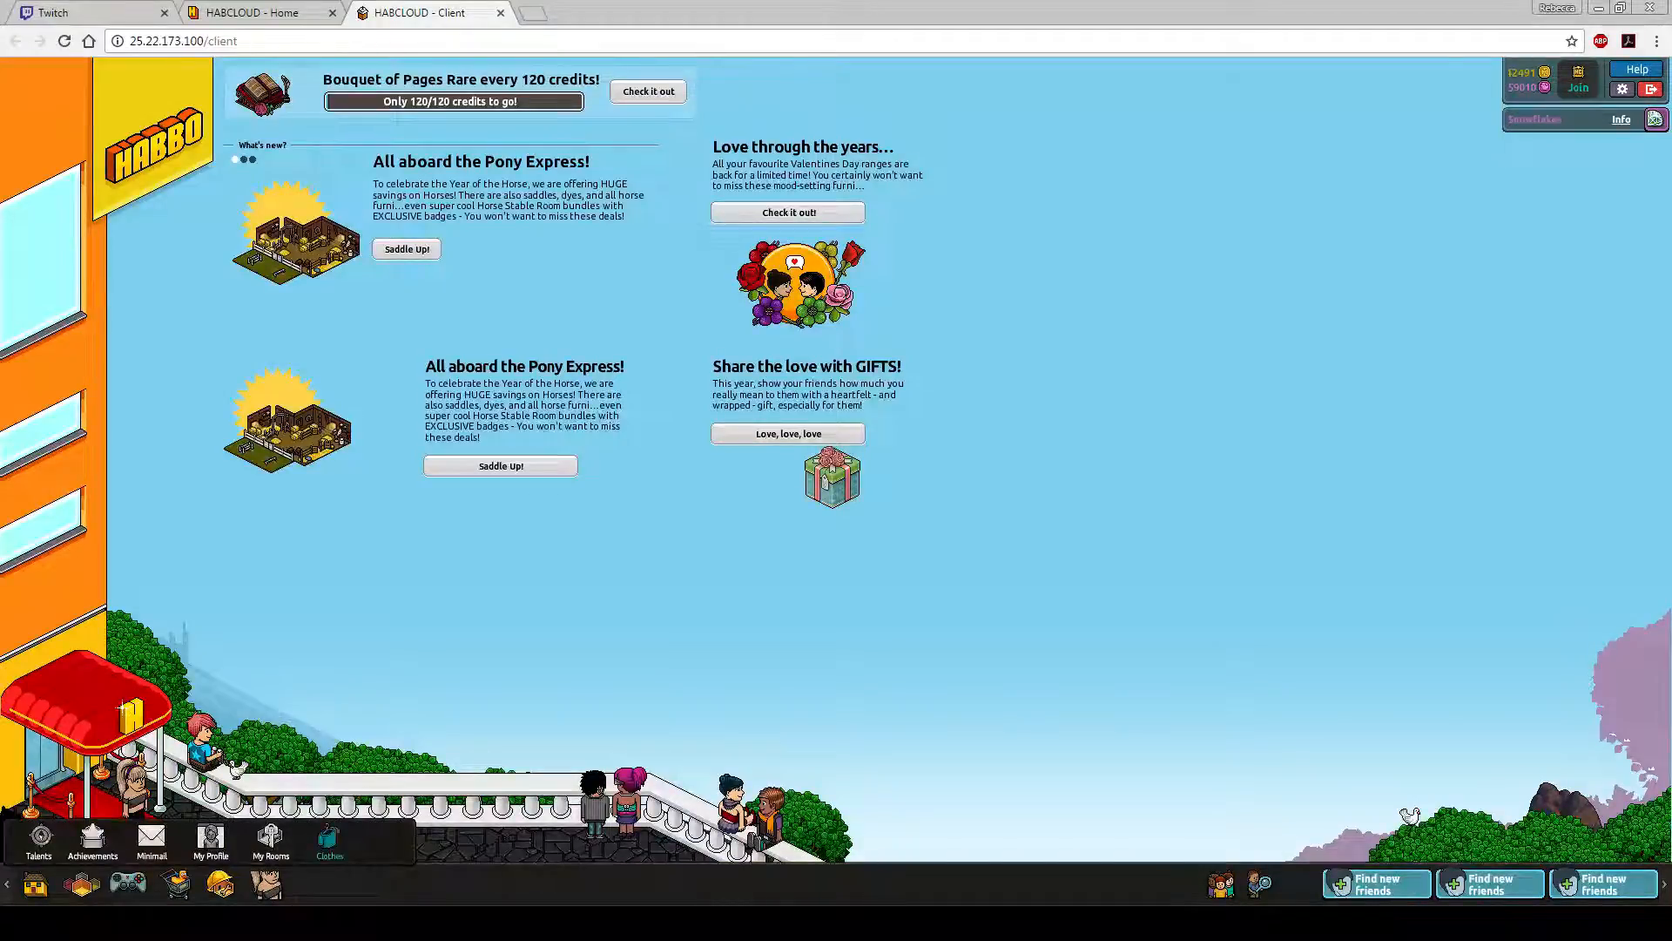
left_click(330, 840)
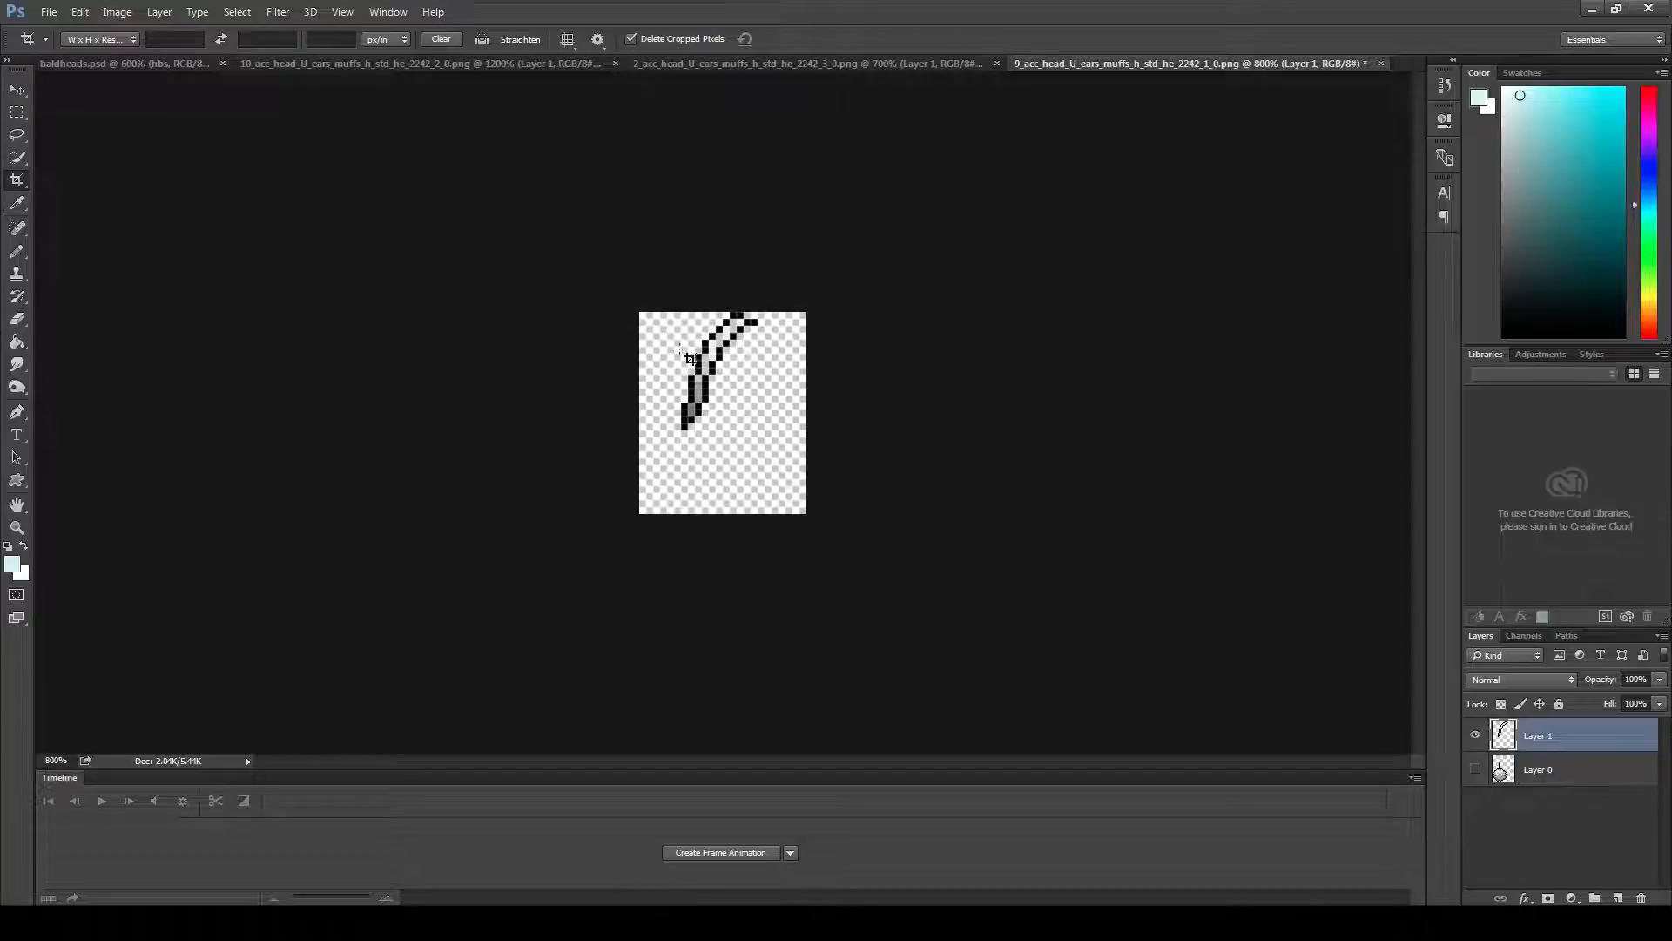
- In Photoshop, extend the canvas of the 9_acc_head_U_ears_muffs image above and below the headband with the Crop tool, keeping its width
left_click(689, 354)
left_click_drag(709, 317, 705, 257)
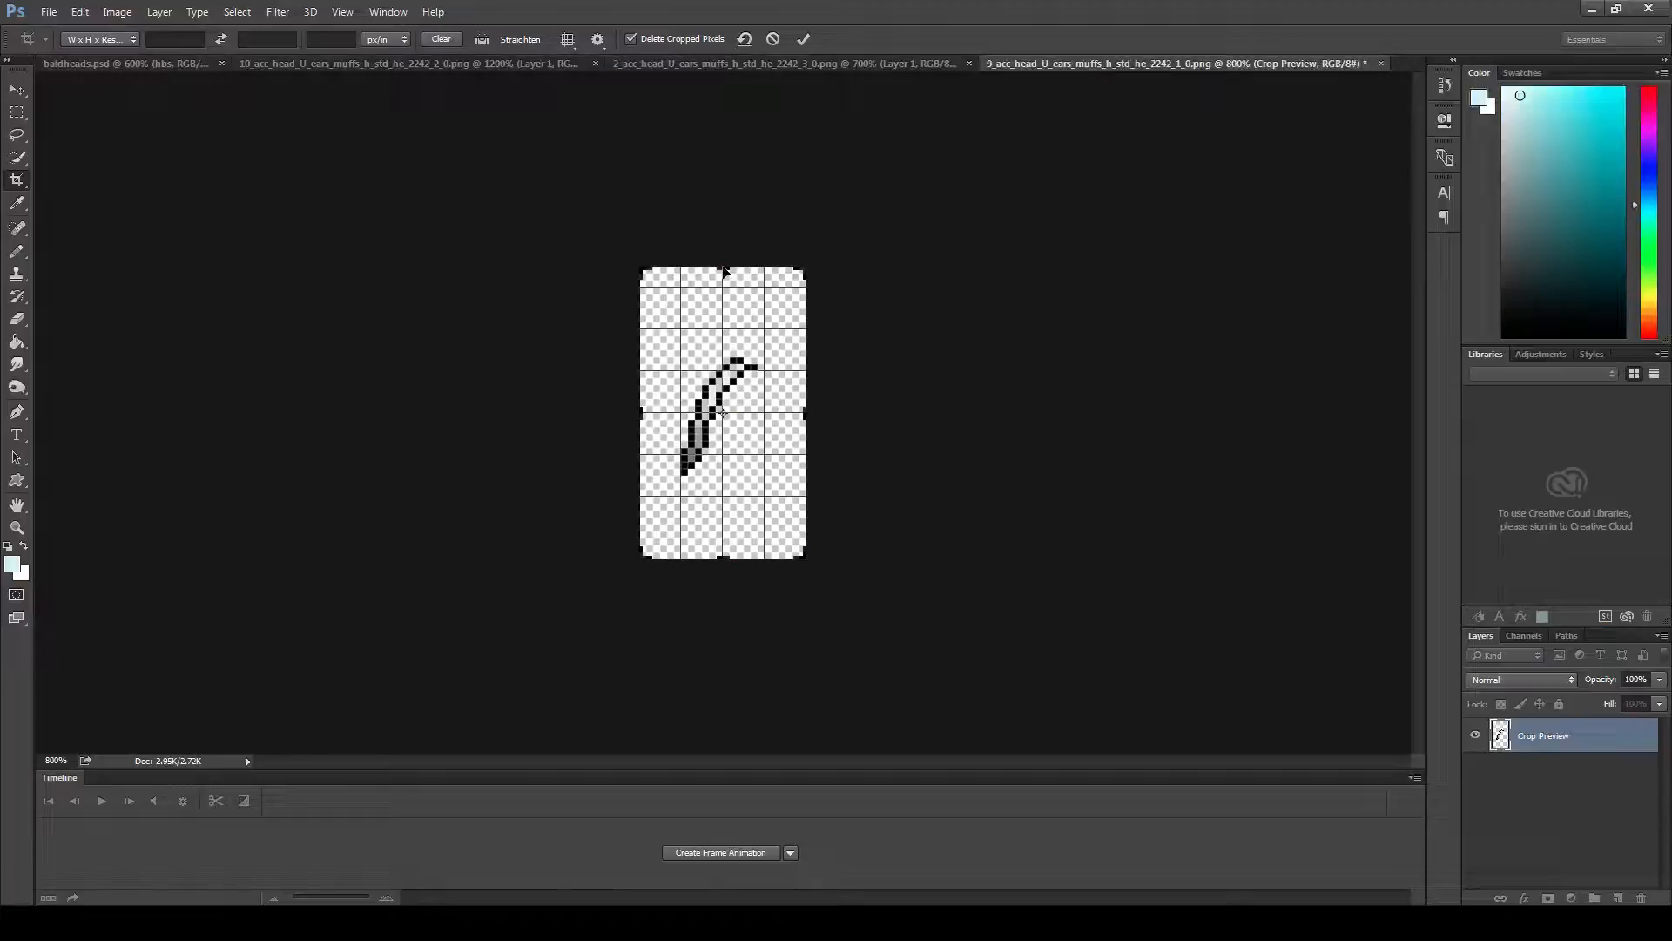
left_click_drag(725, 270, 749, 270)
key("Return")
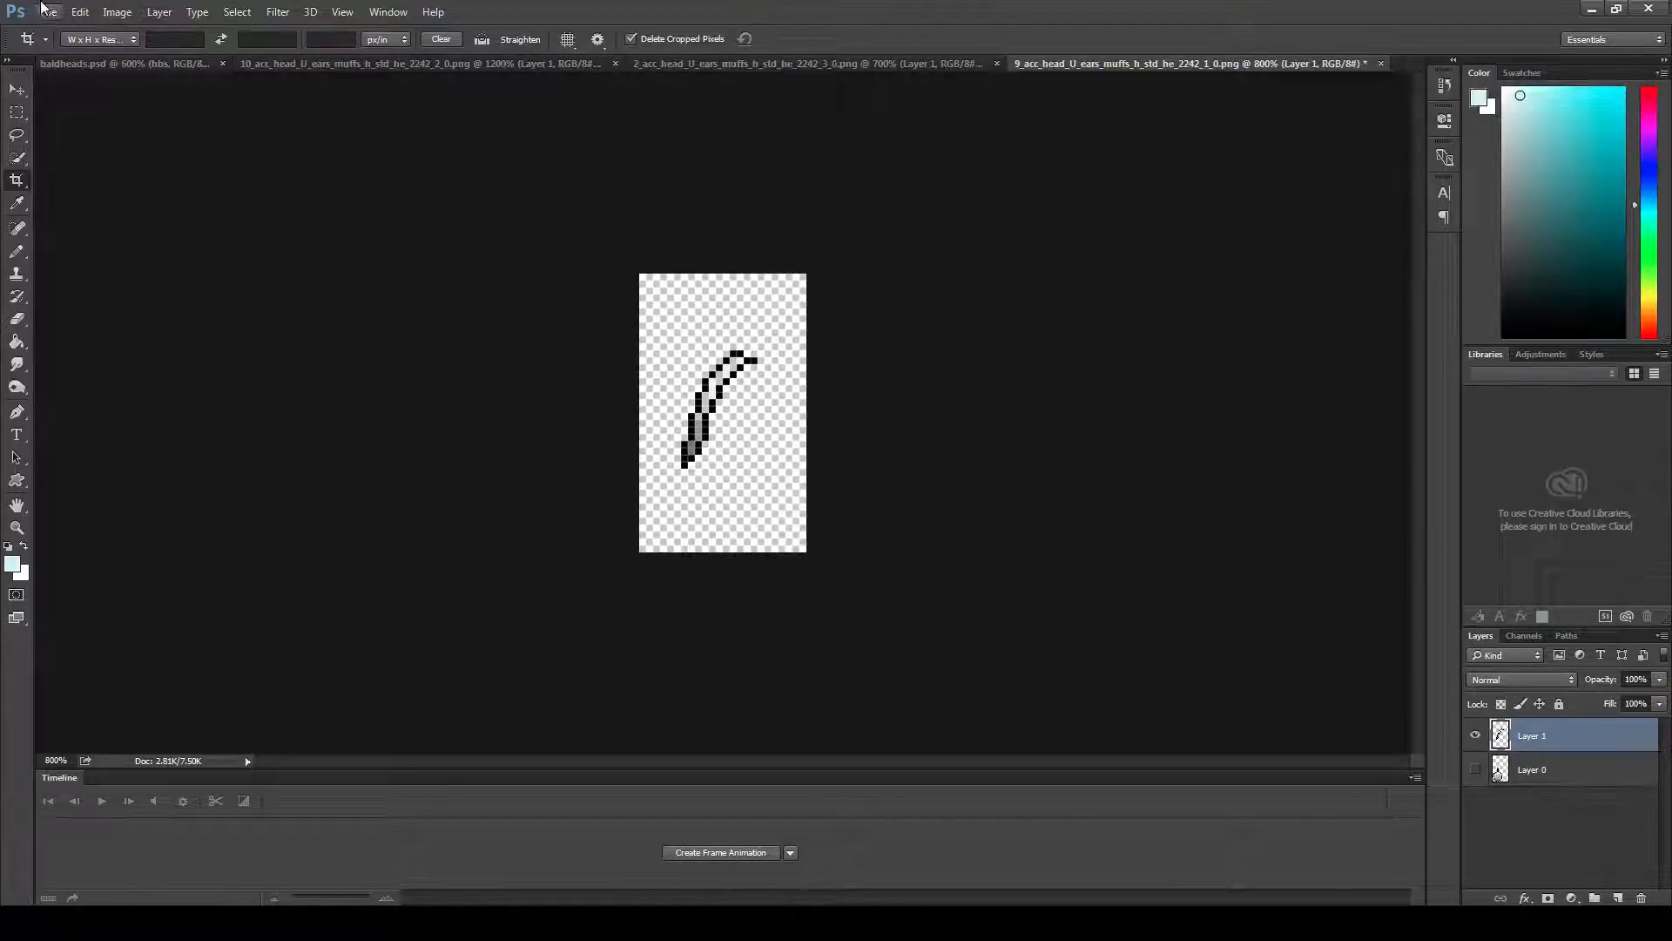
- Save the enlarged image as PNG over 9_acc_head_U_ears_muffs_h_std_he_2242_1_0.png in the headband images folder, using Smallest / Slow compression
left_click(49, 11)
left_click(139, 204)
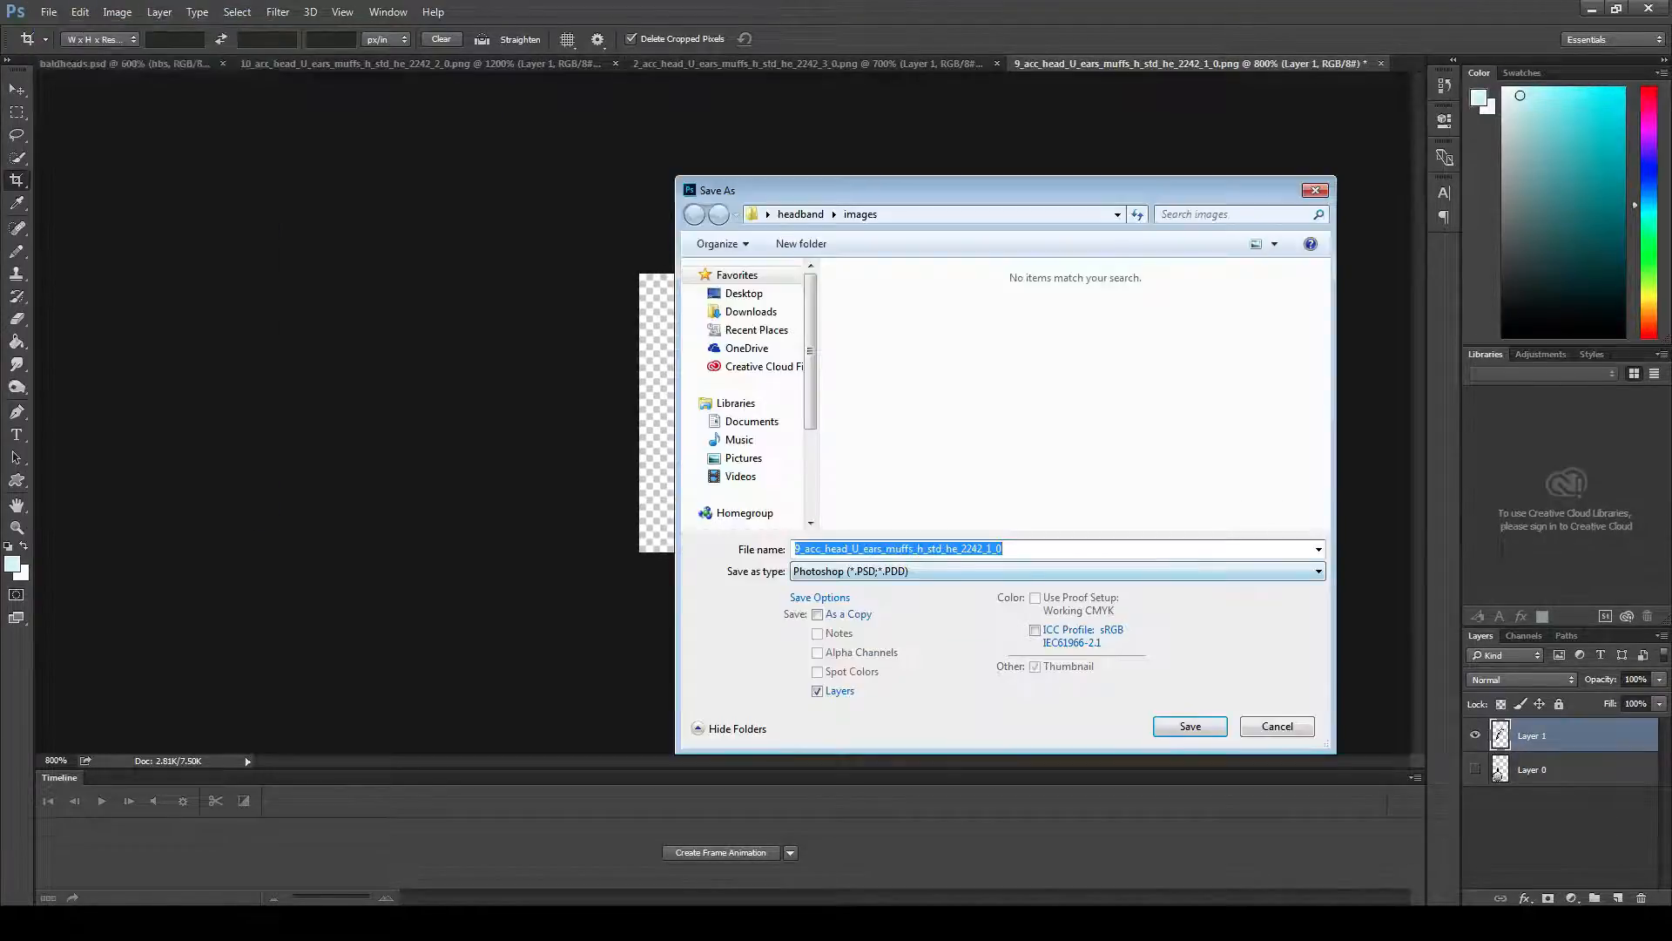
left_click(1057, 570)
left_click(1058, 812)
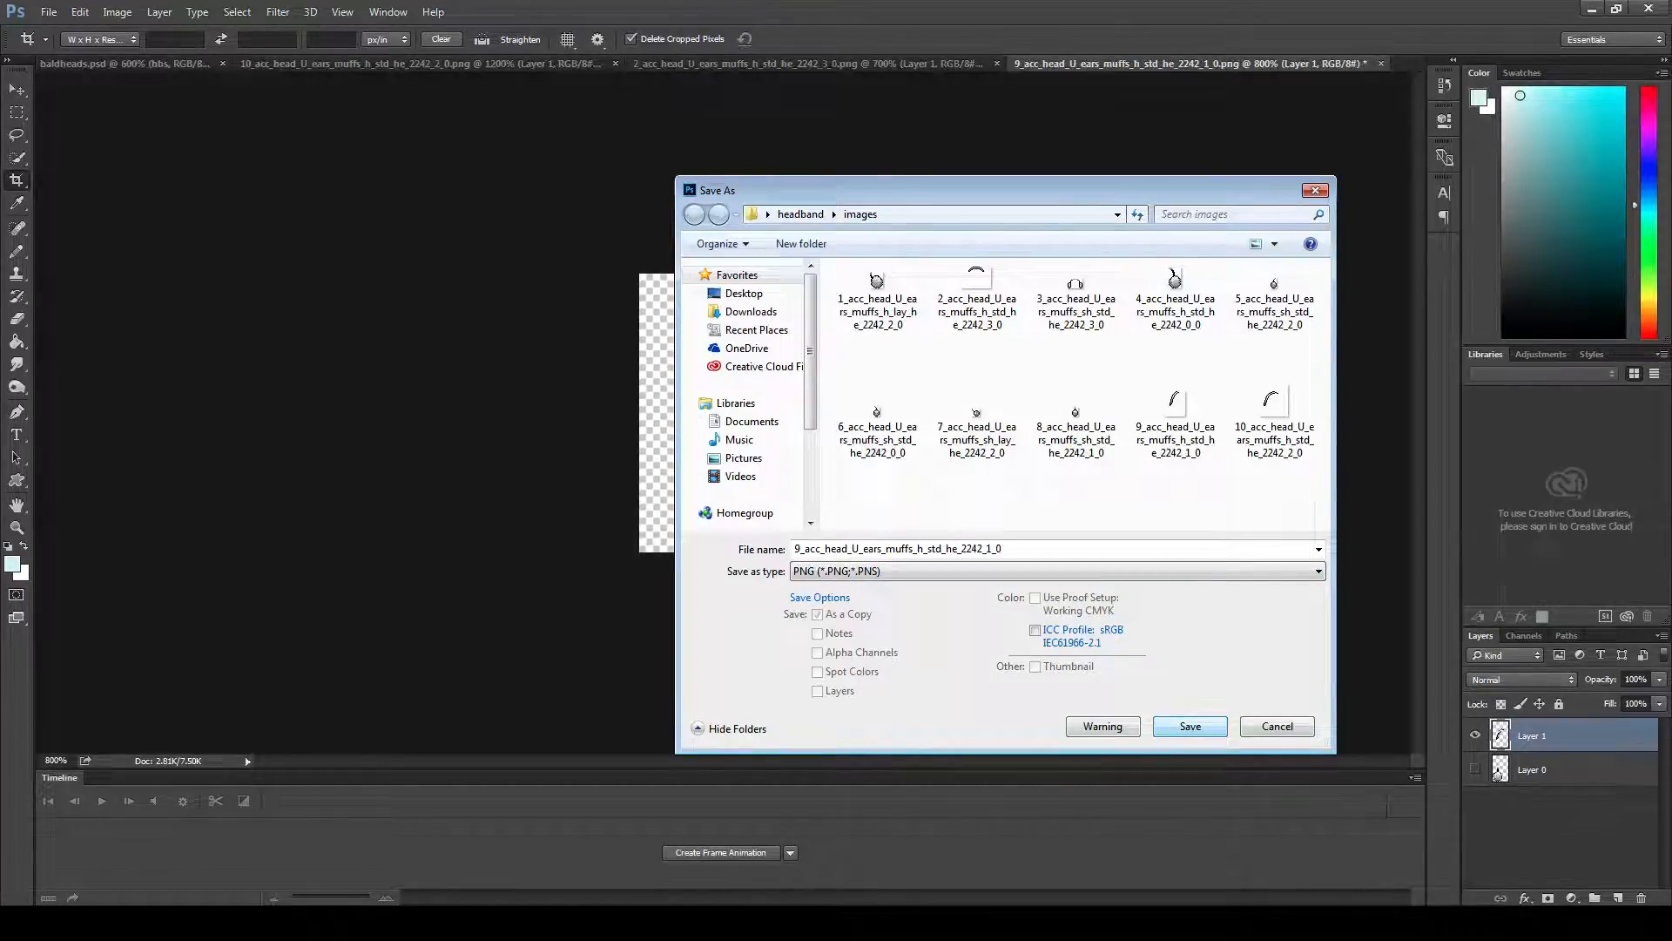
key("Return")
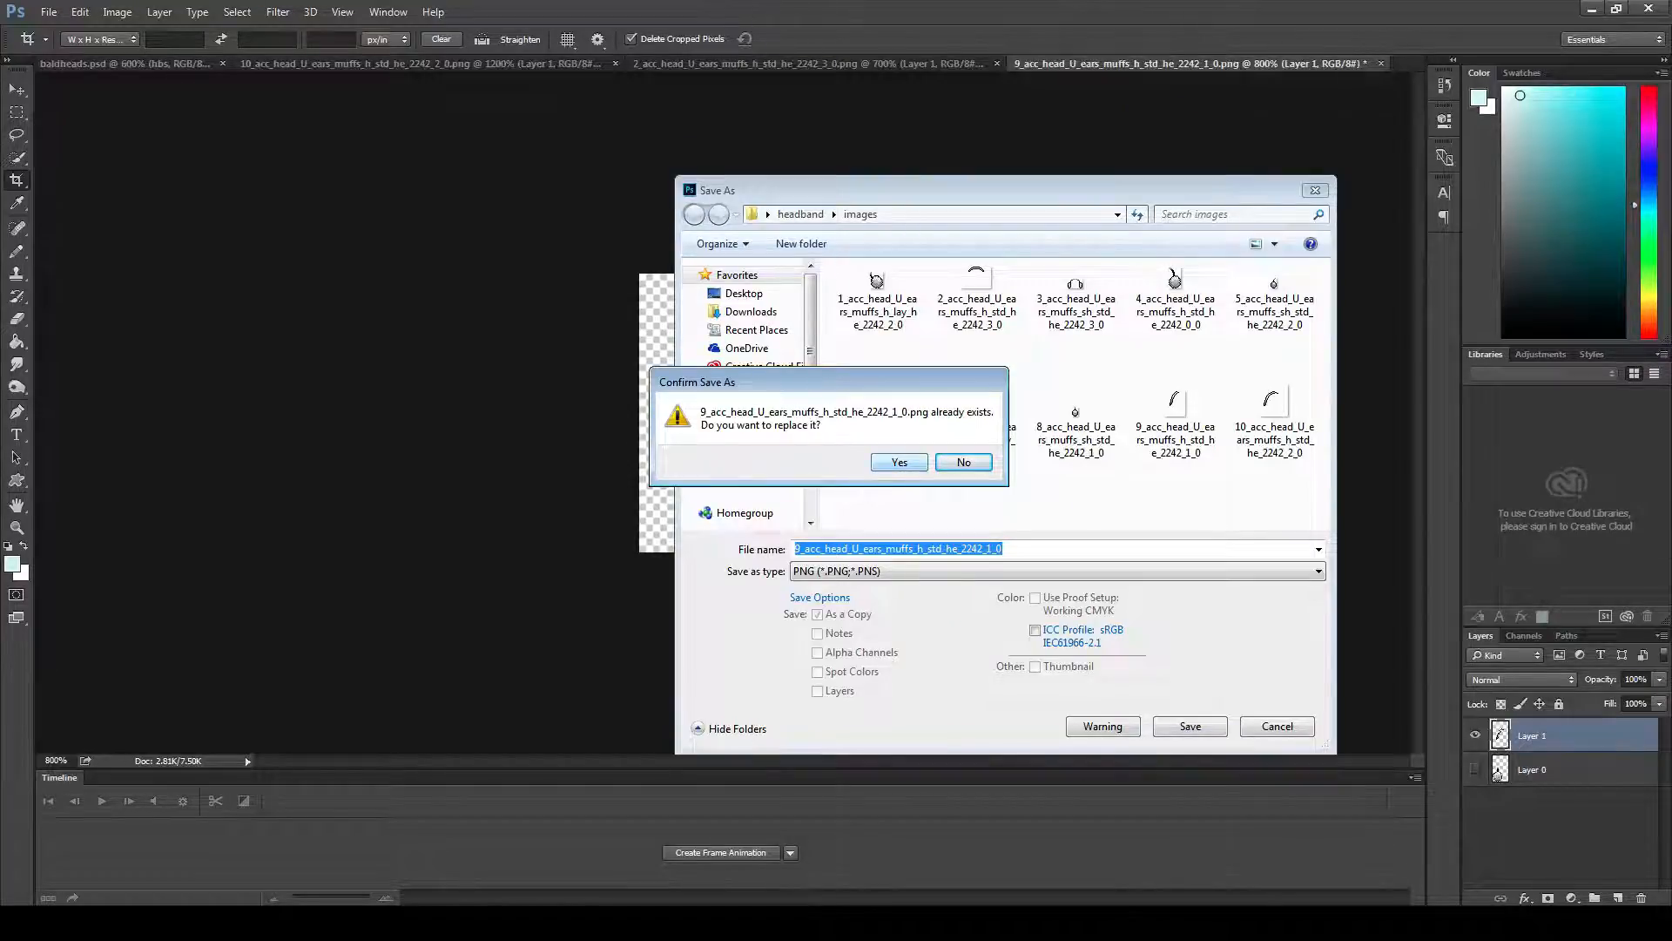
key("Return")
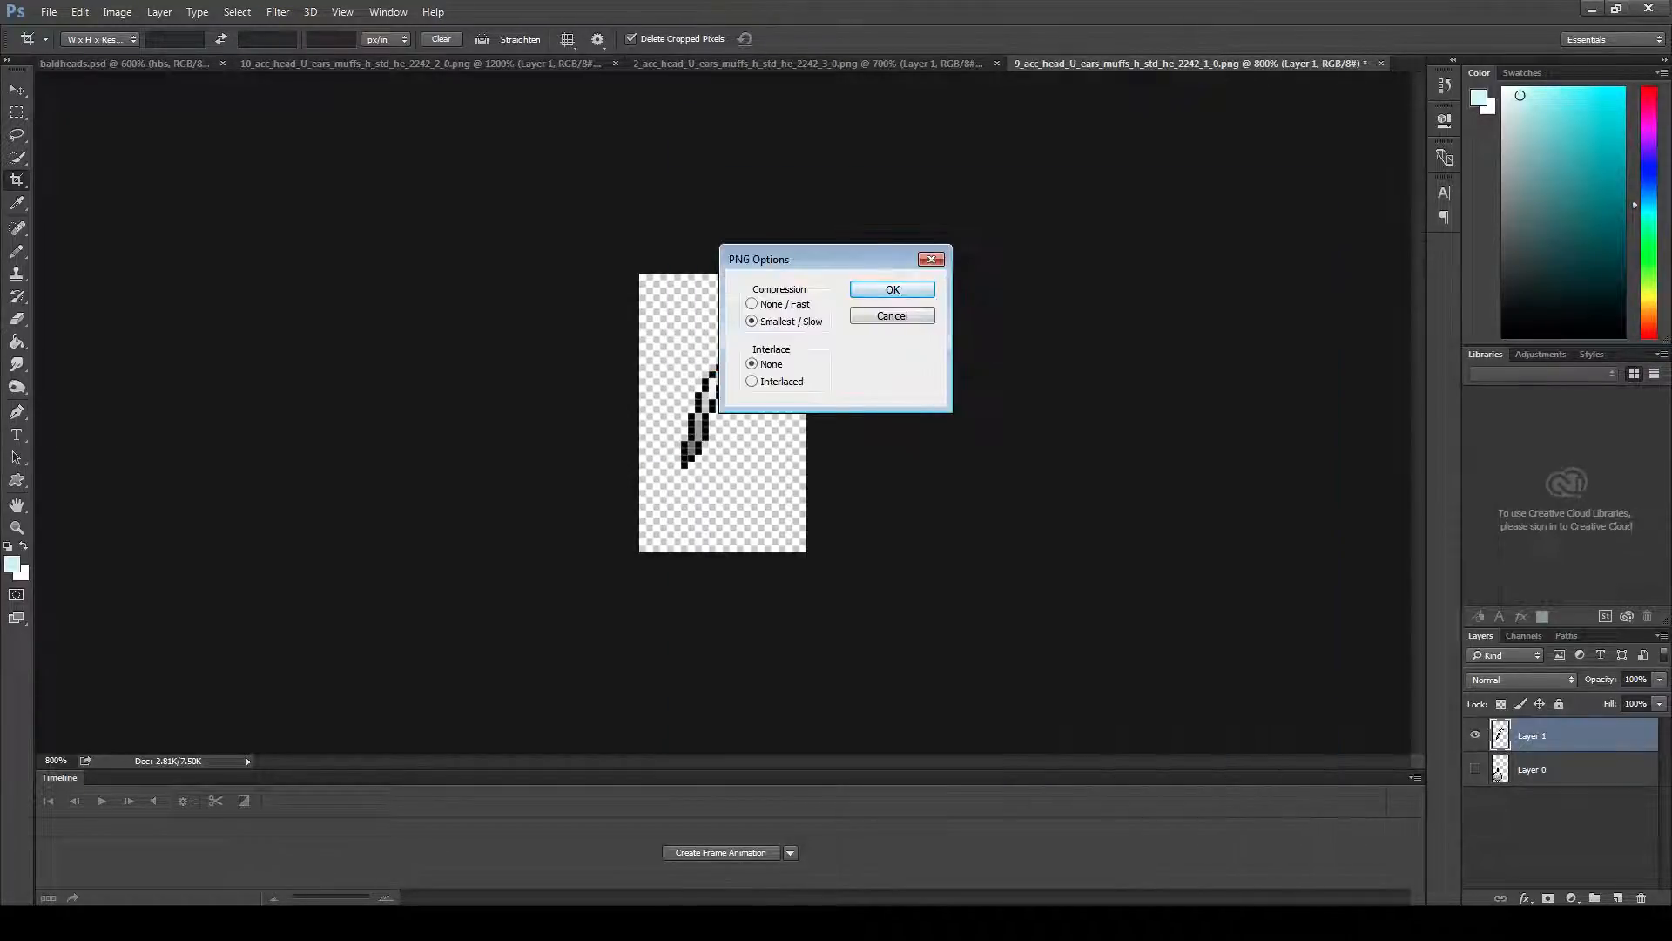
left_click(866, 285)
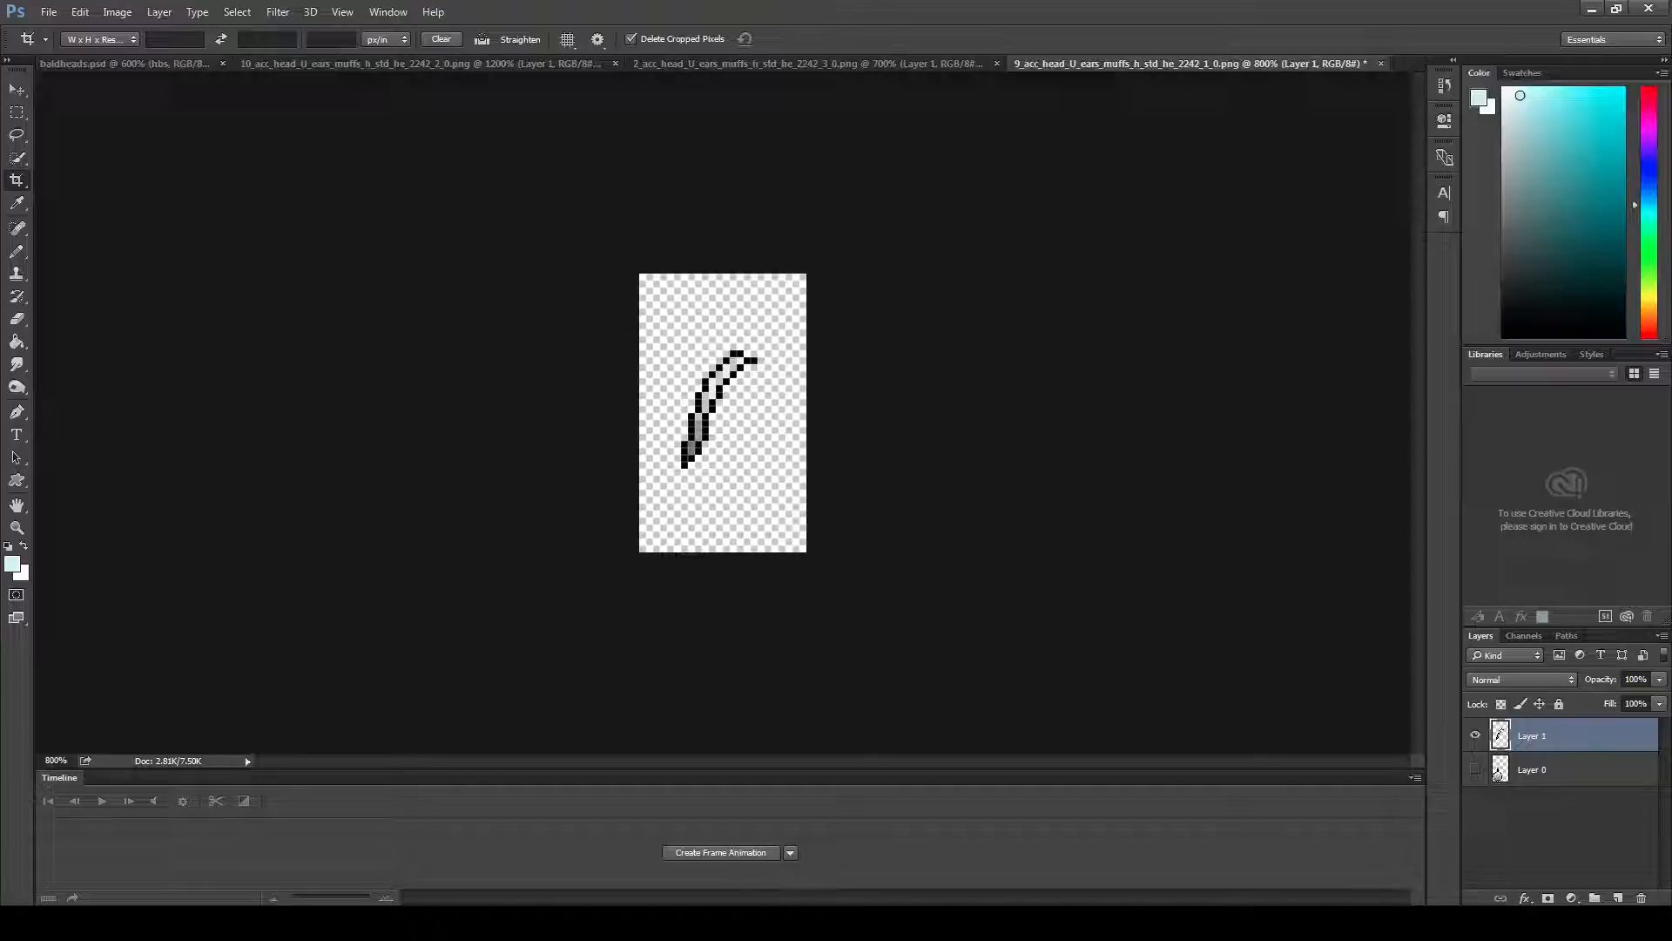
- In JPEXS, replace DefineBitsLossless2 (9) with the enlarged 9_acc_head_U_ears_muffs PNG from the headband images folder
key("alt+Tab")
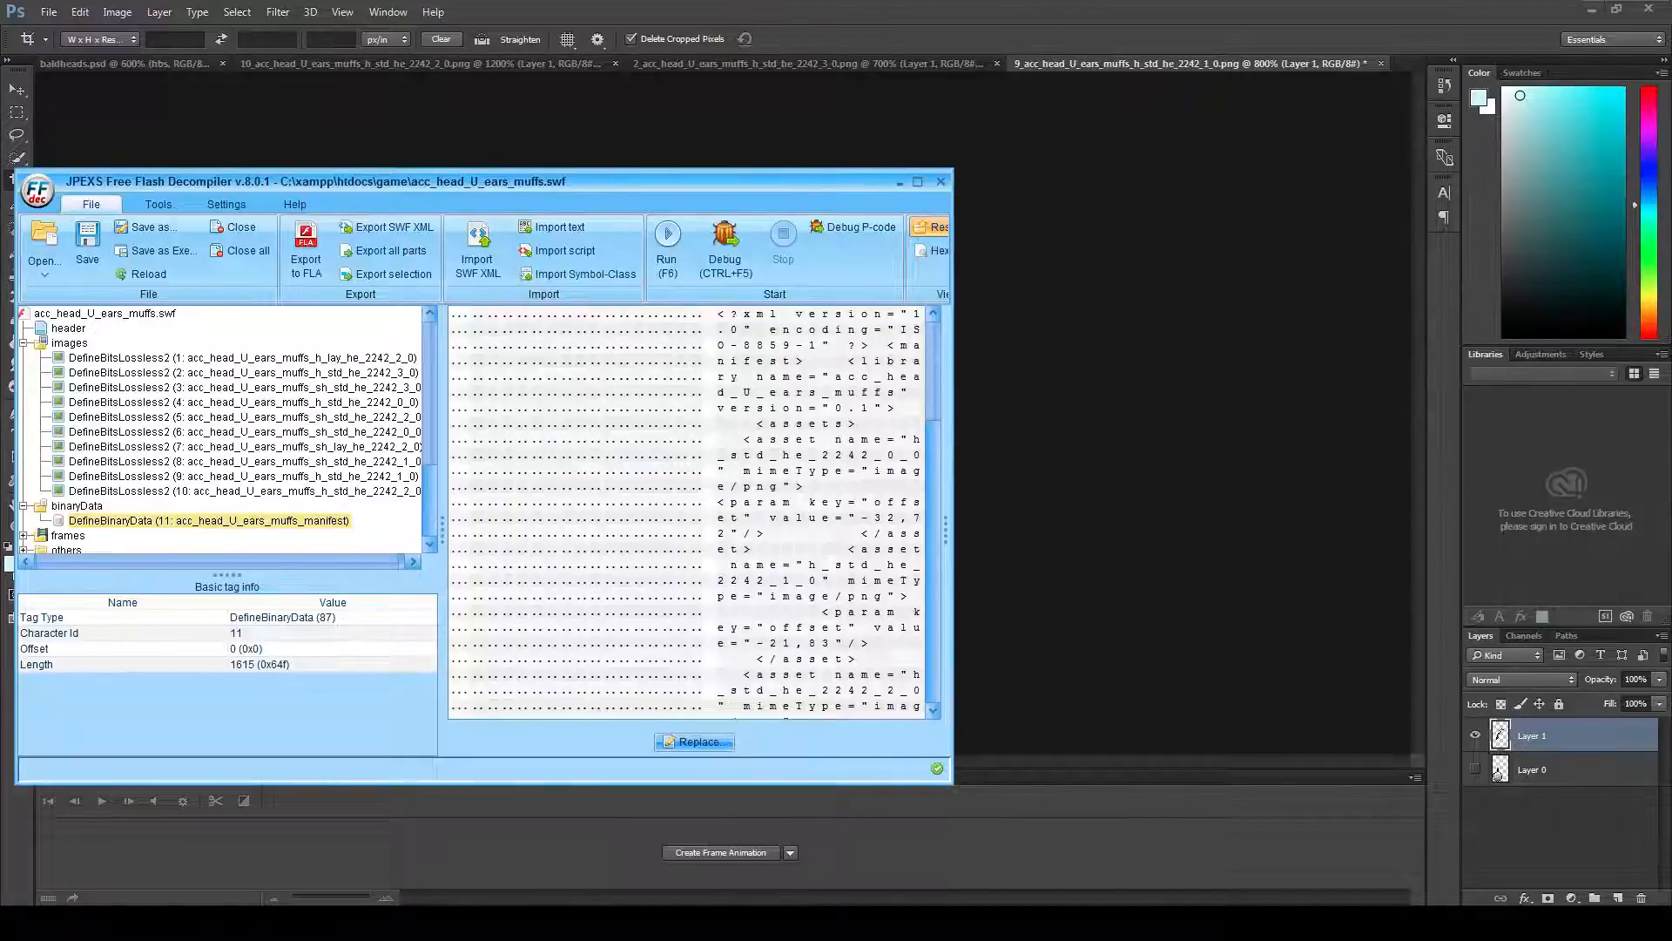
left_click(68, 328)
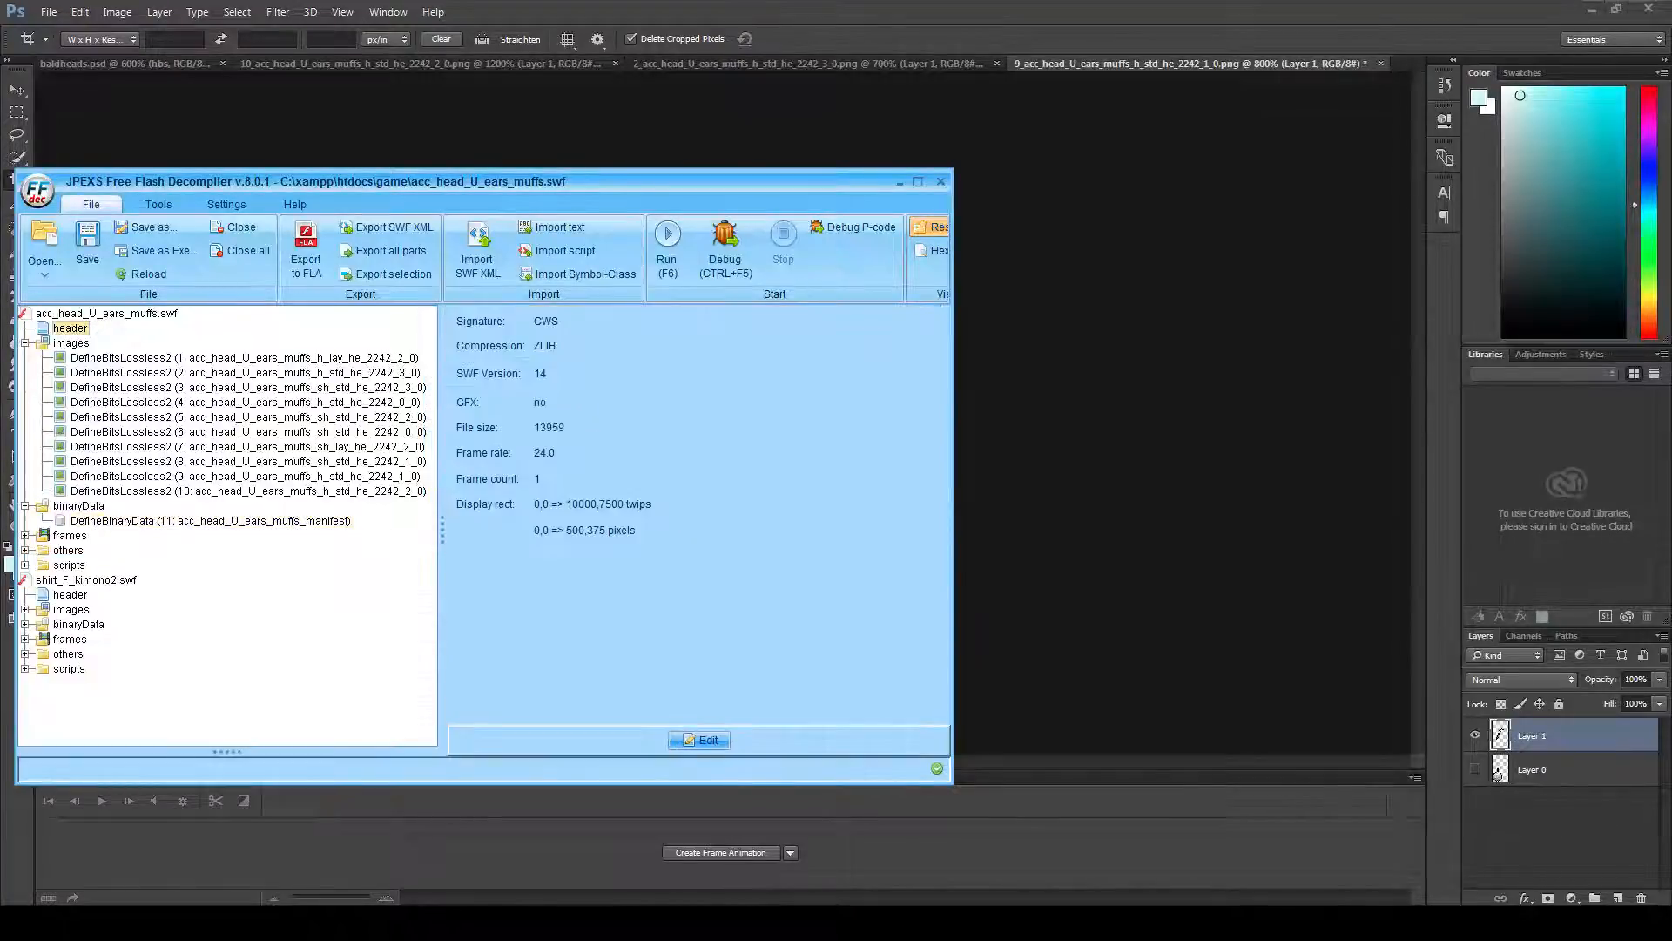
left_click(69, 342)
scroll(697, 522, "down", 2)
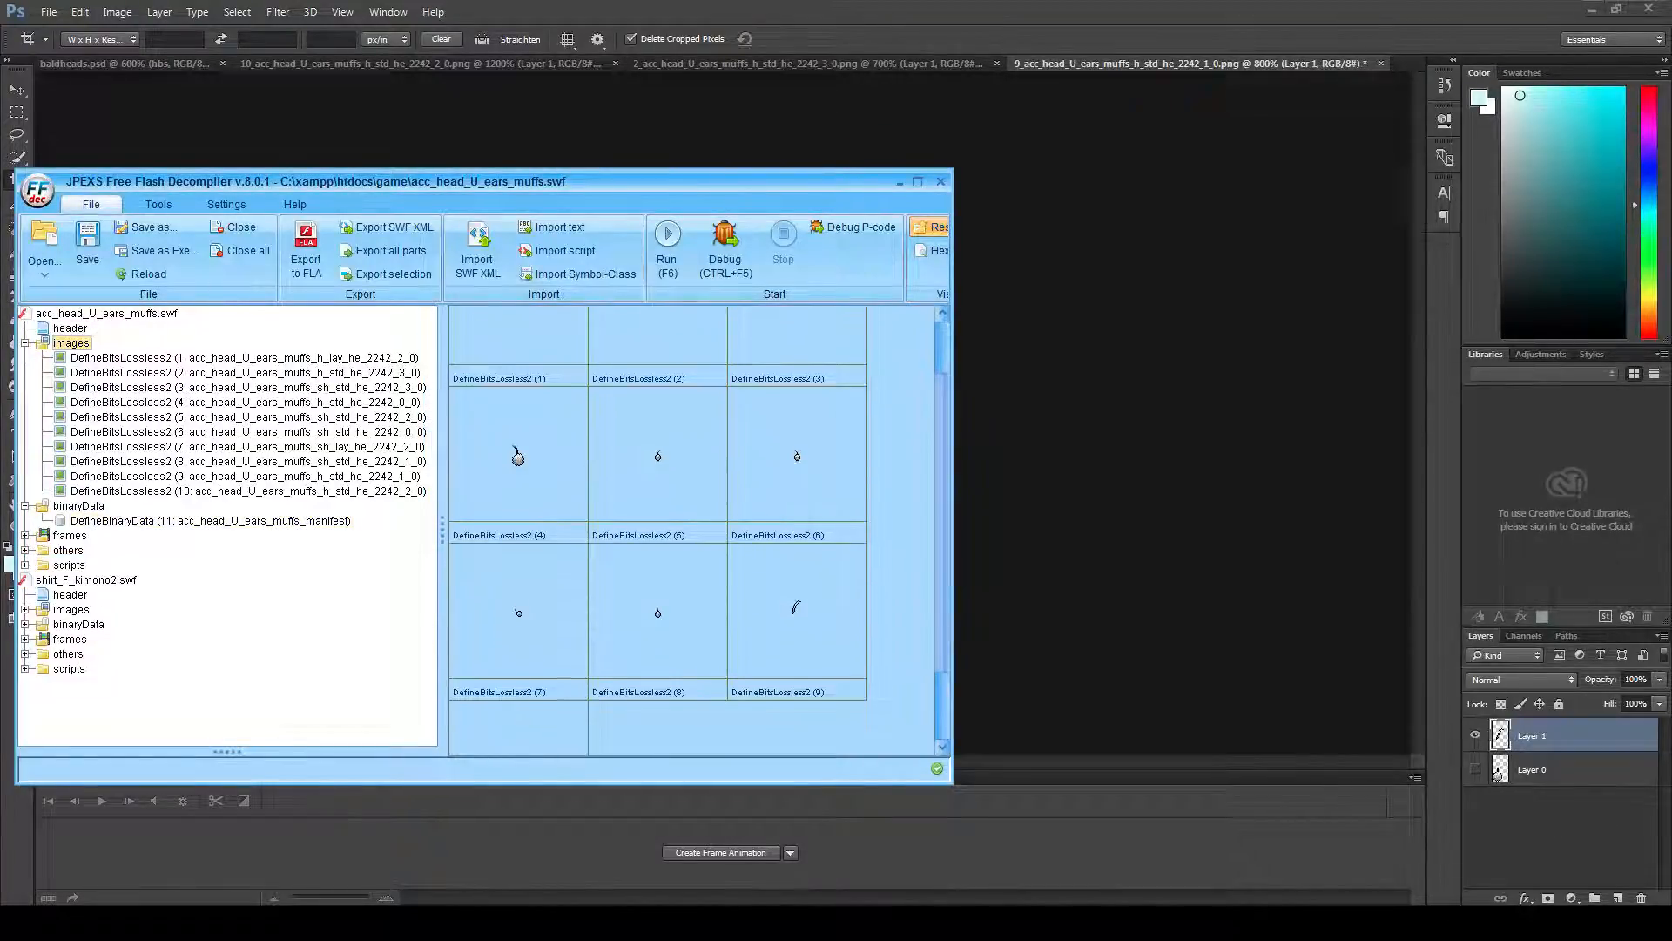
right_click(795, 589)
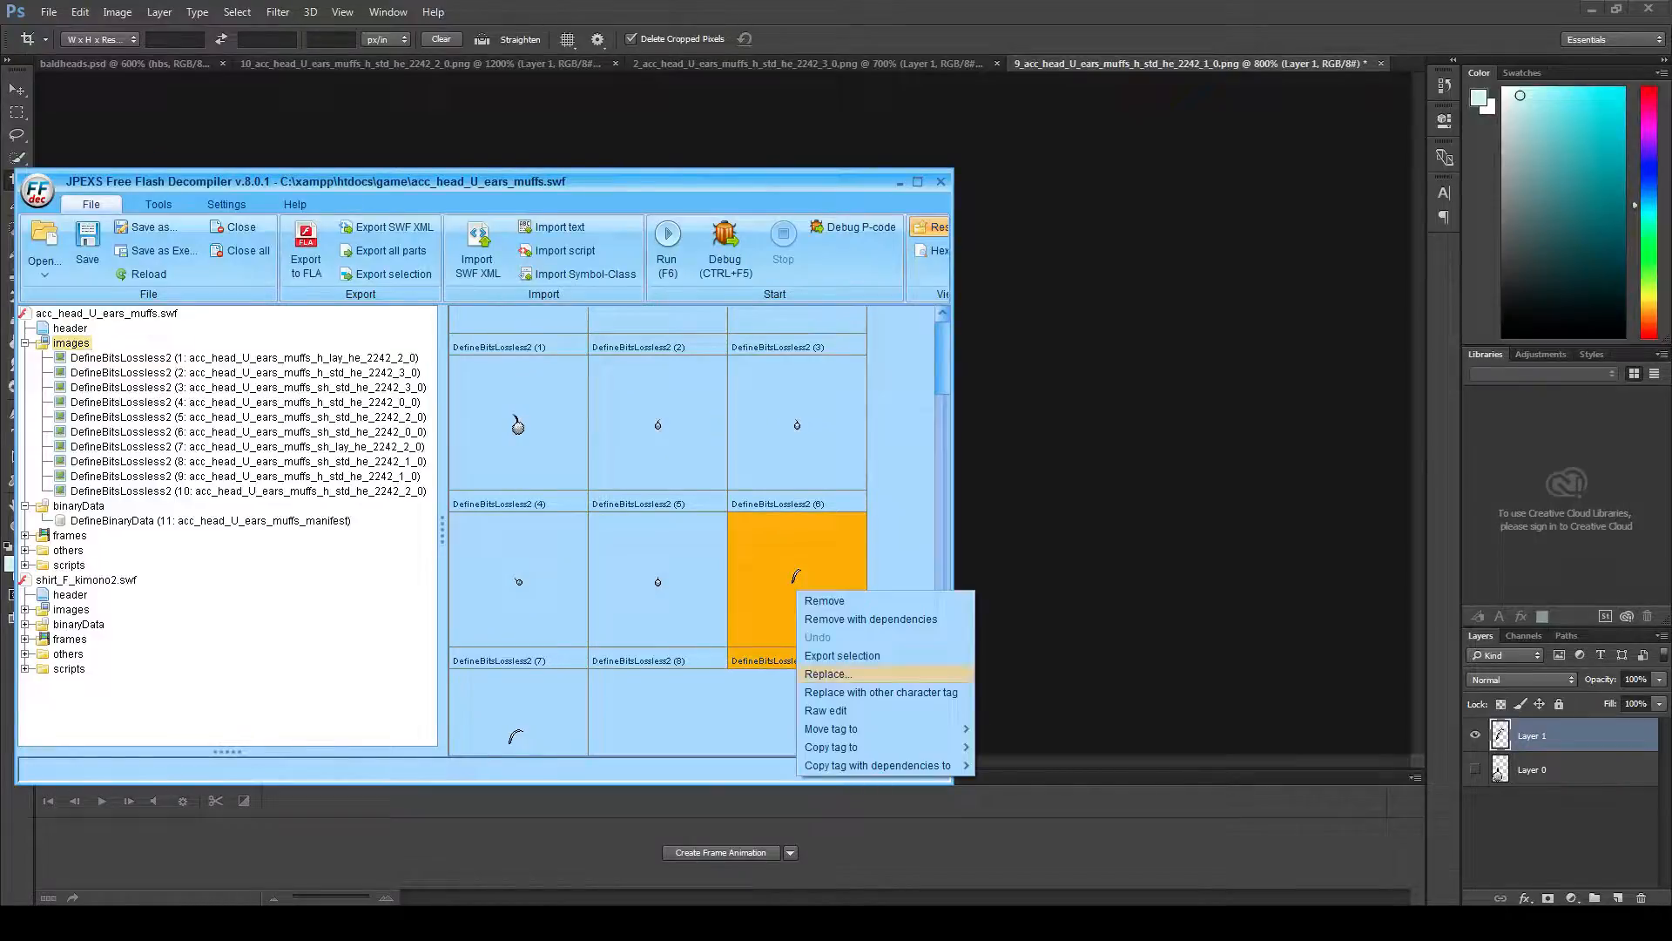
left_click(827, 673)
left_click(921, 359)
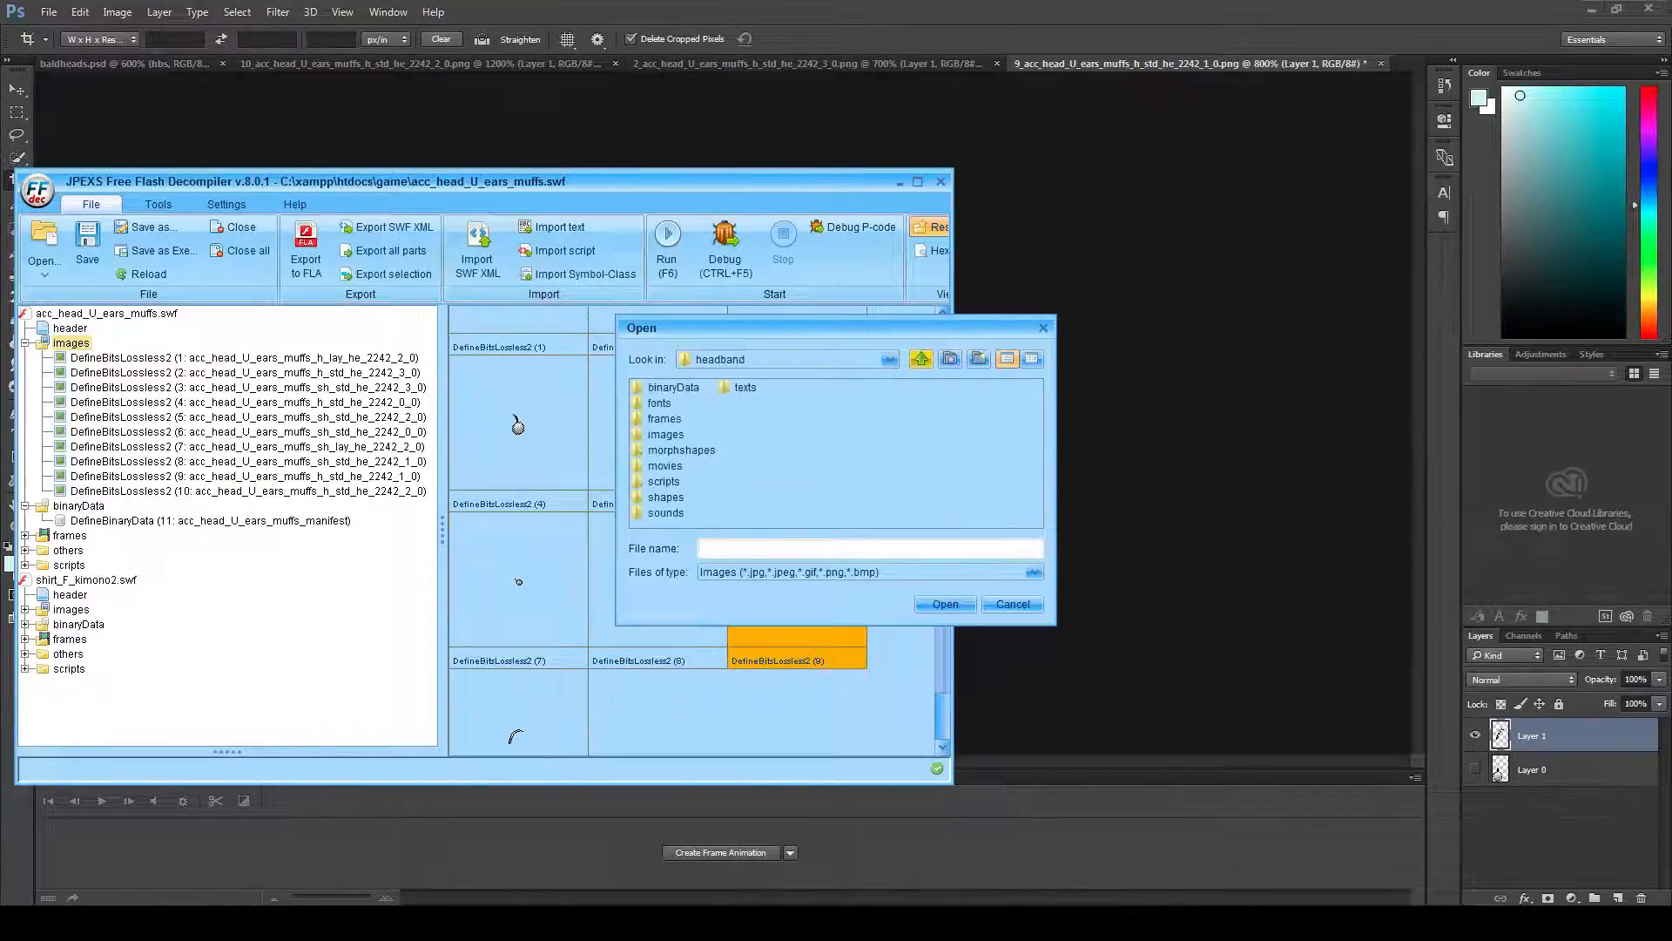
double_click(666, 433)
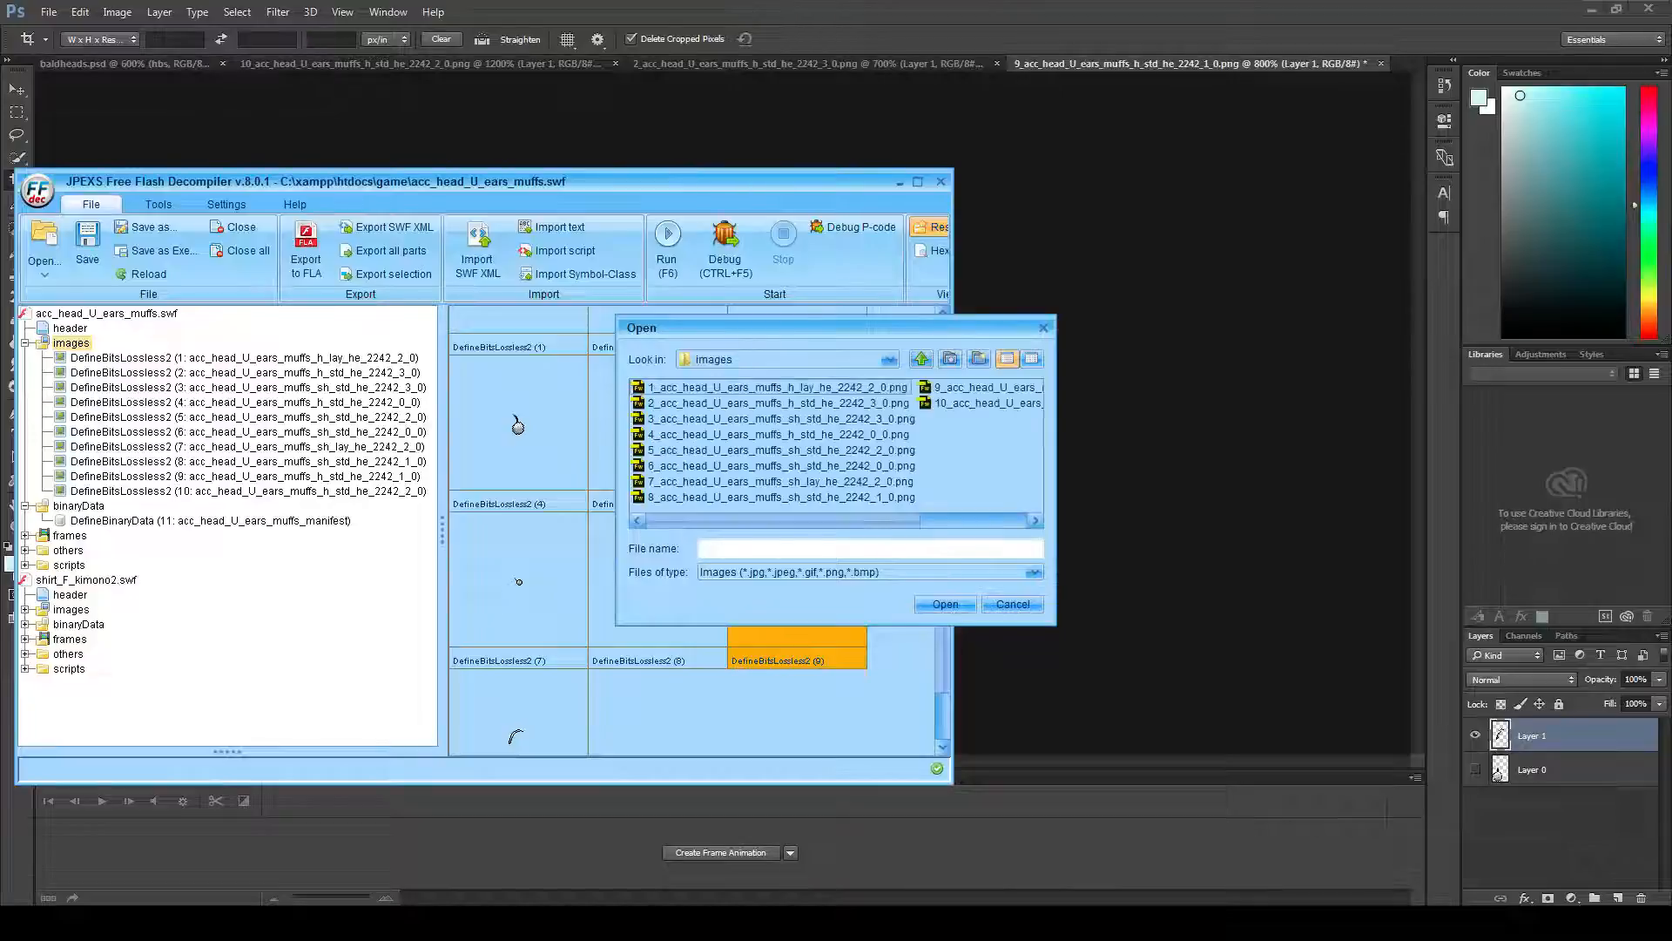
double_click(975, 387)
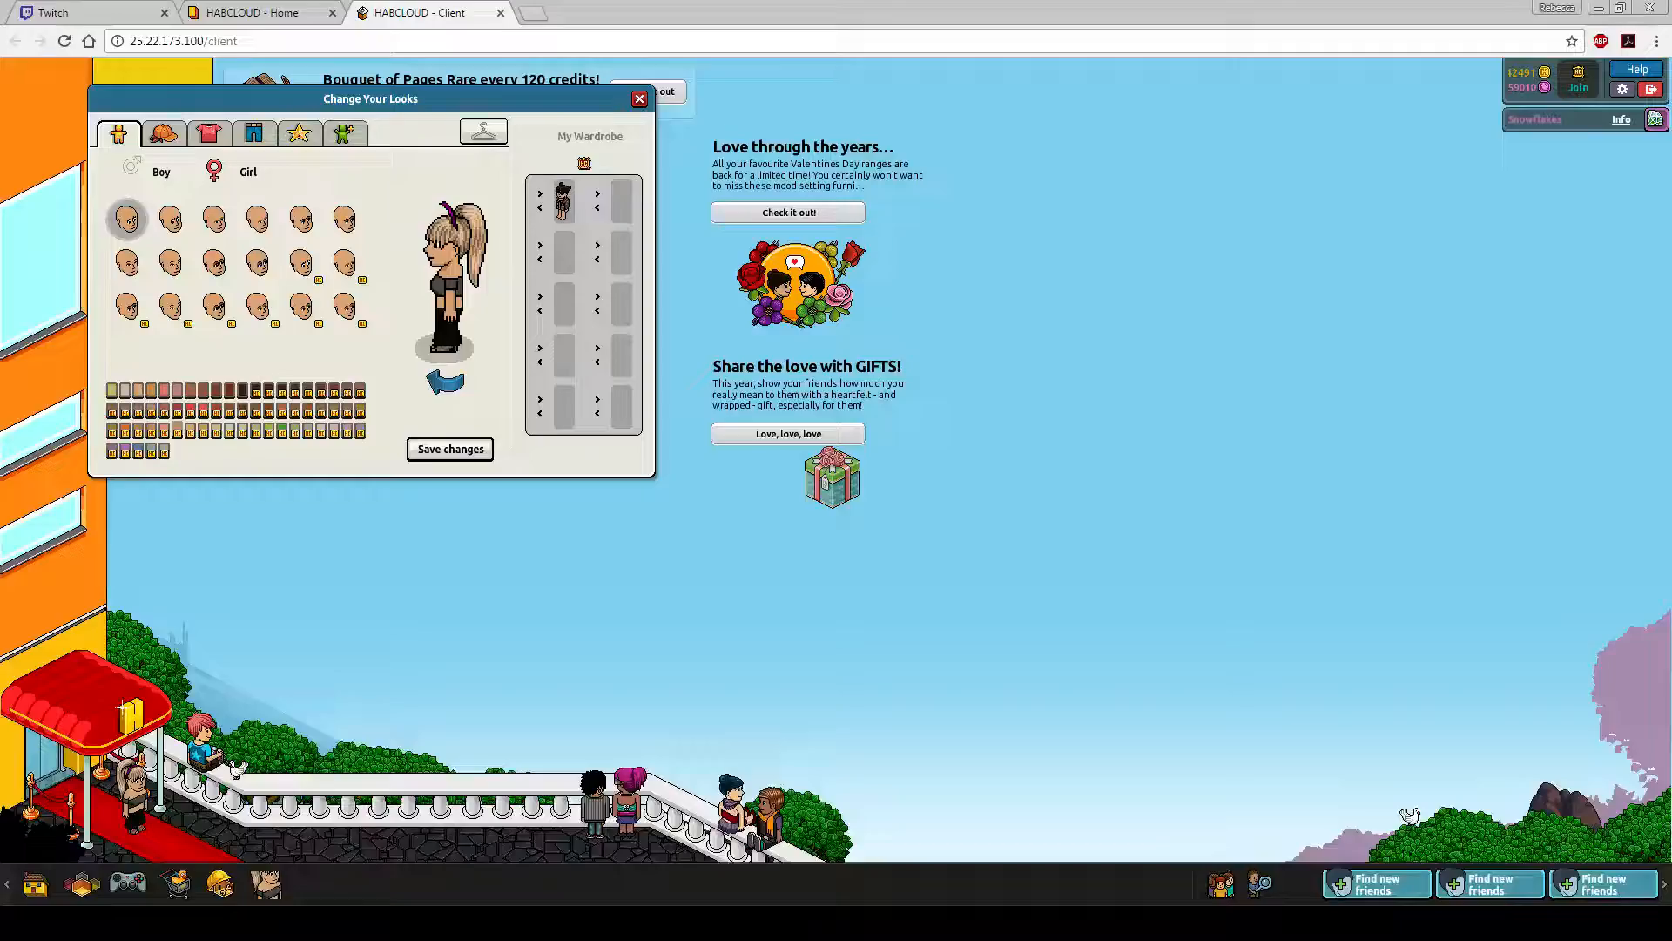
- Close the old HABCLOUD client, relaunch it in a new tab, and open the clothes editor to check the headband
left_click(500, 13)
right_click(928, 140)
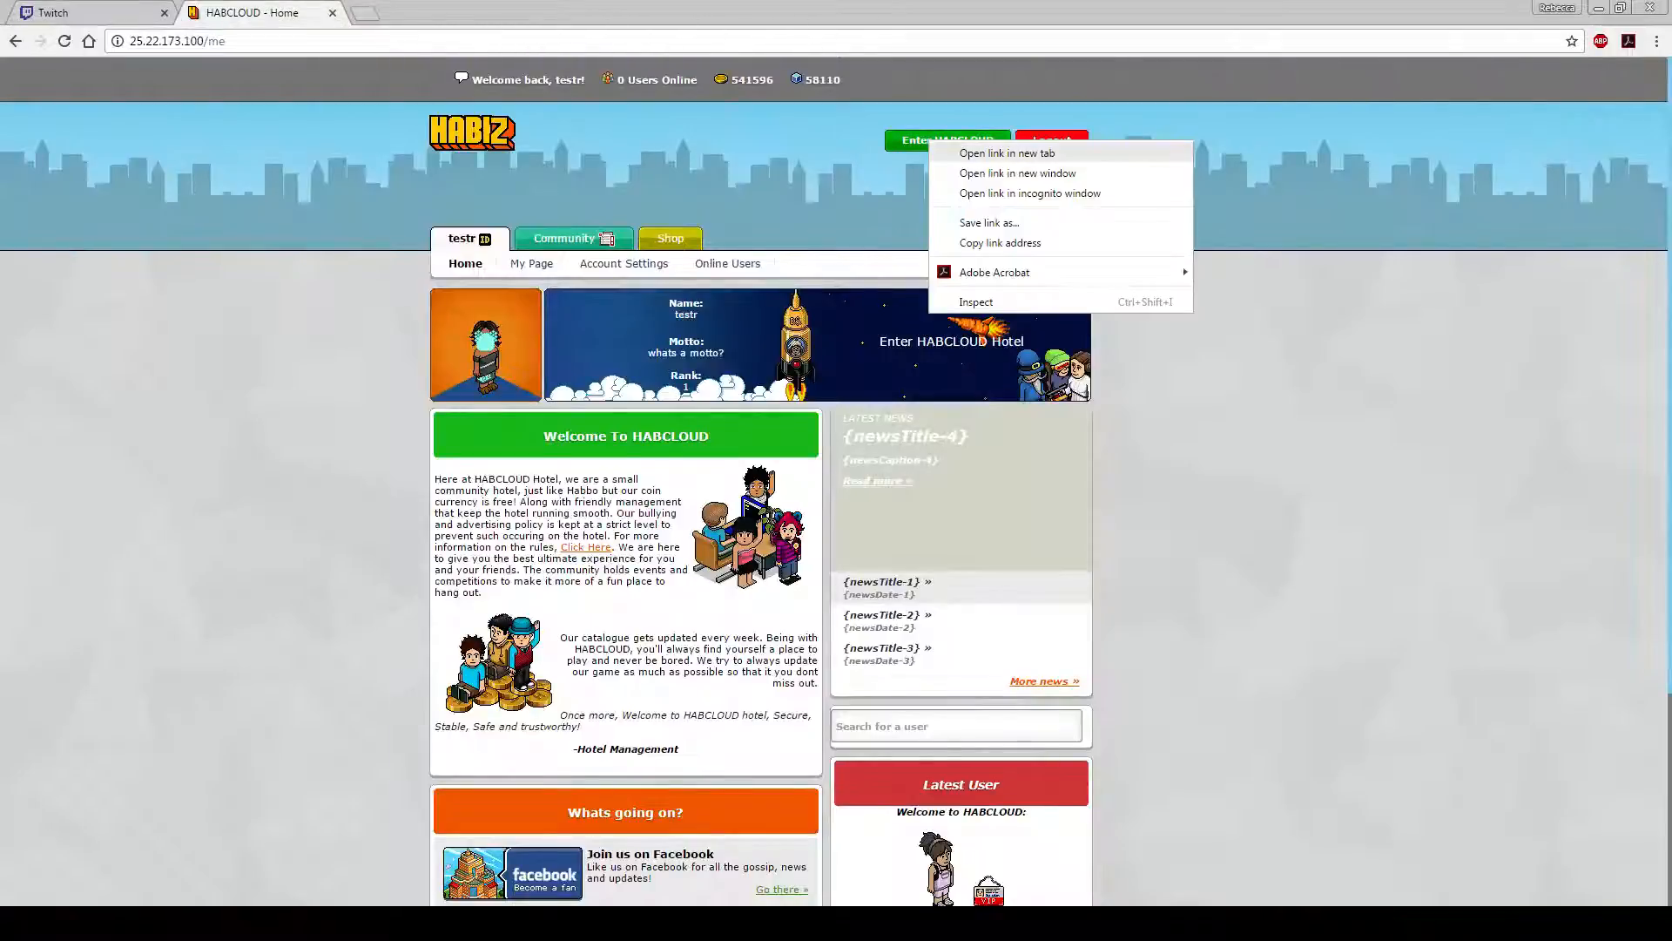
left_click(975, 152)
left_click(427, 13)
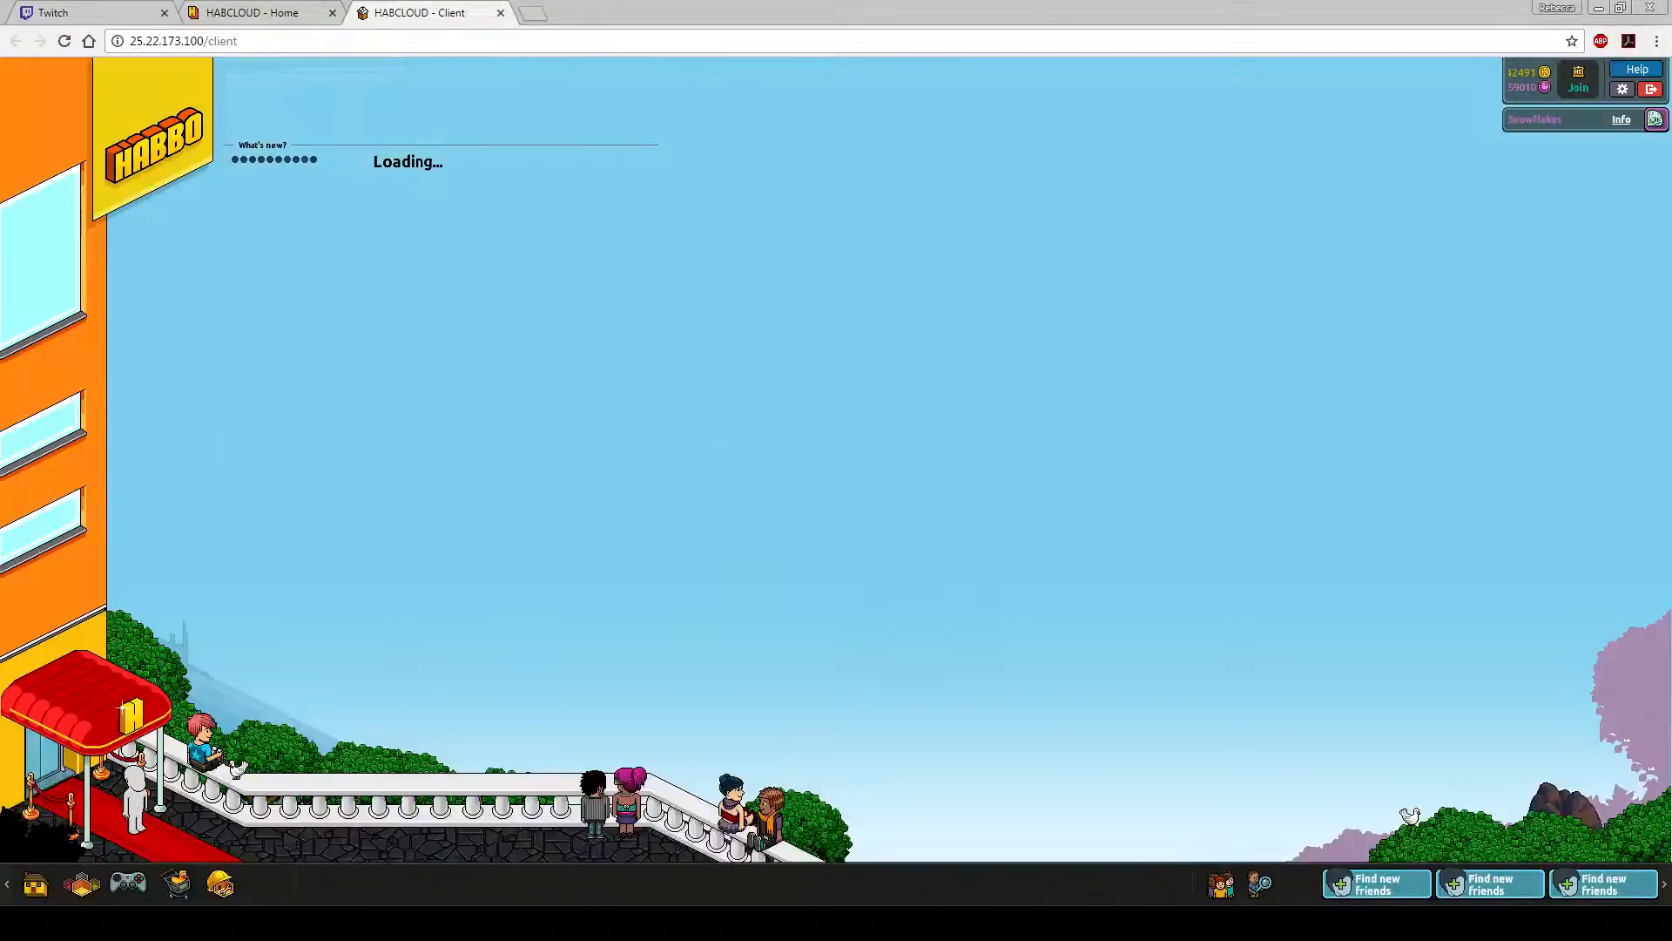
left_click(266, 884)
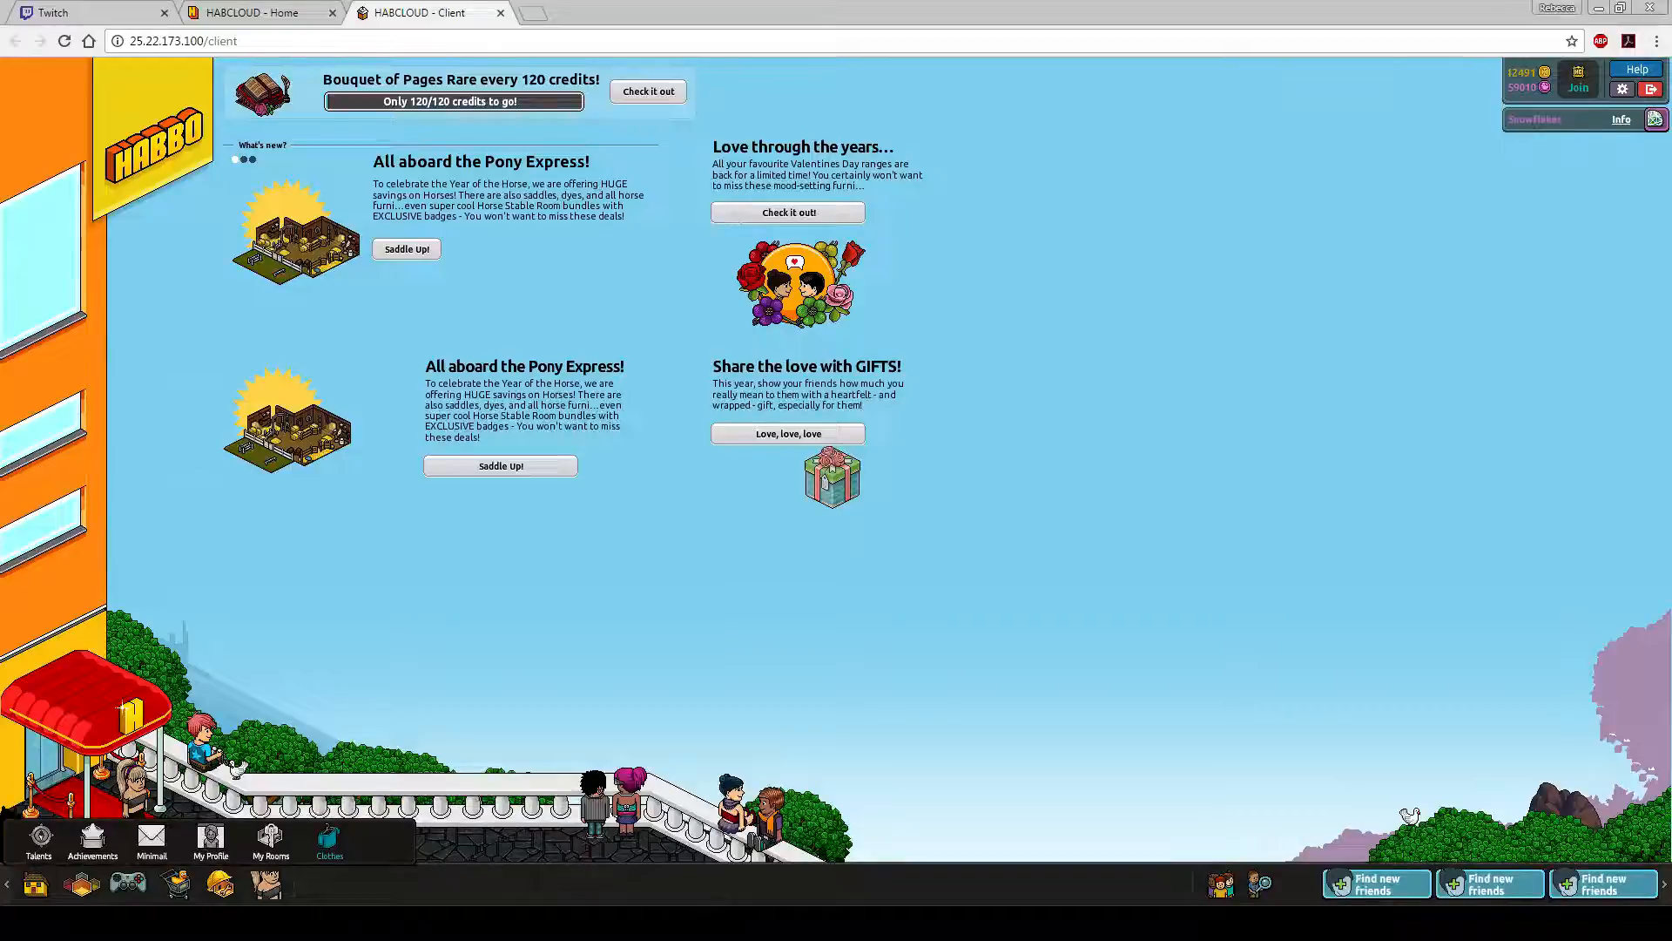
left_click(330, 838)
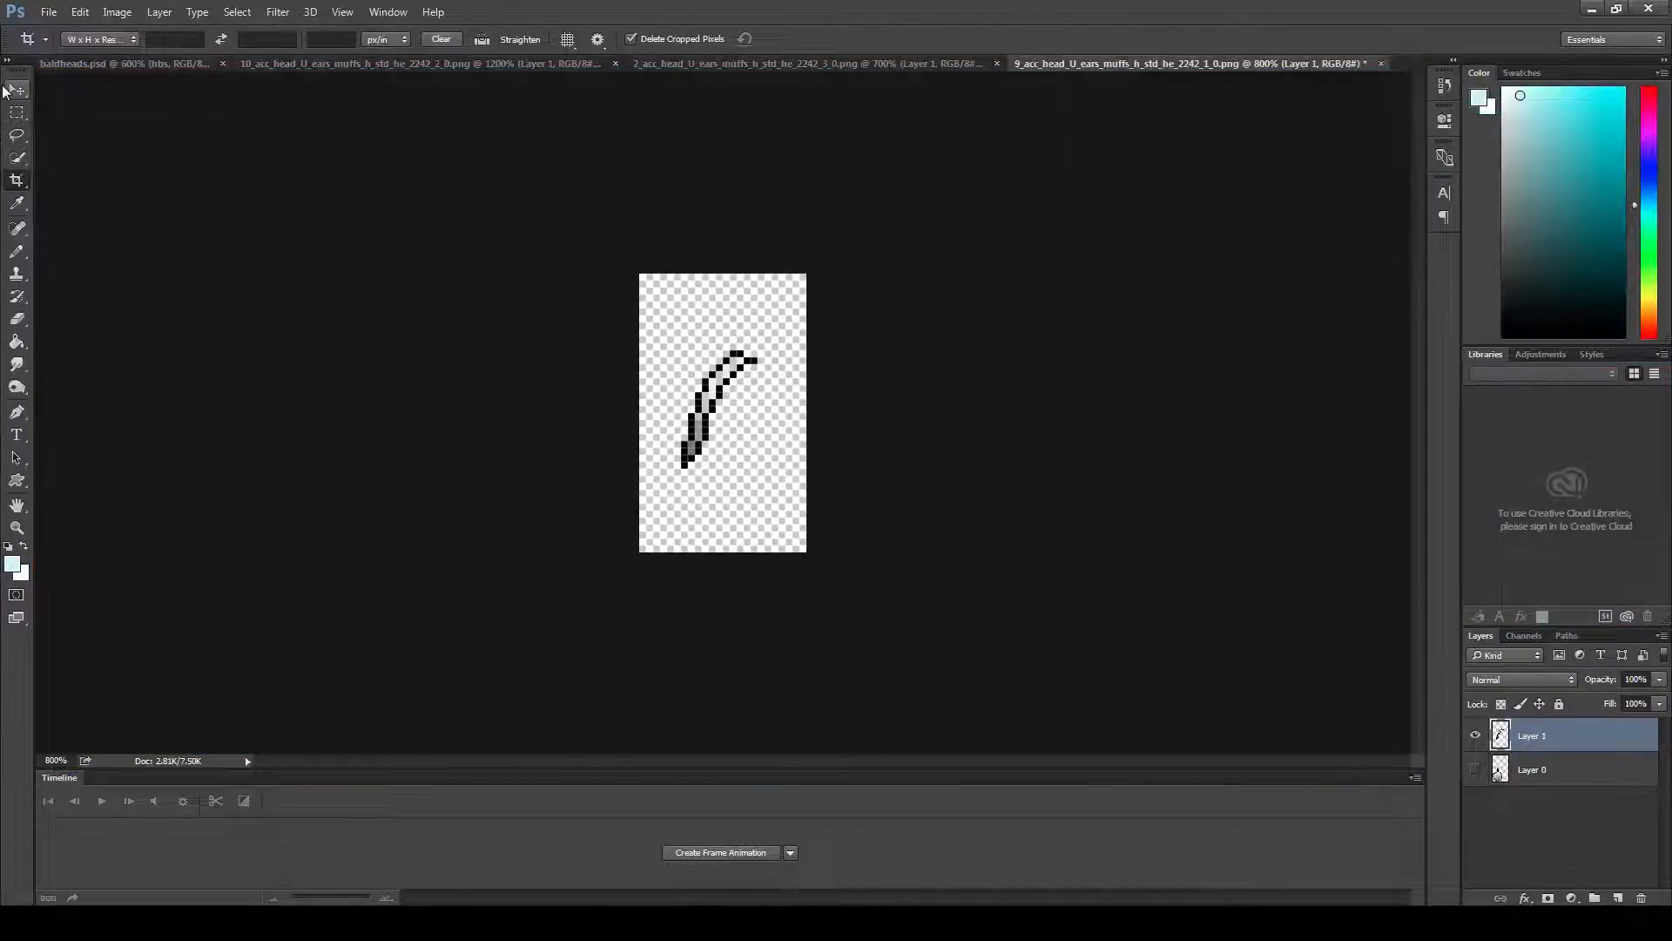
- In Photoshop, move the headband on Layer 1 a few pixels upward within the canvas
key("v")
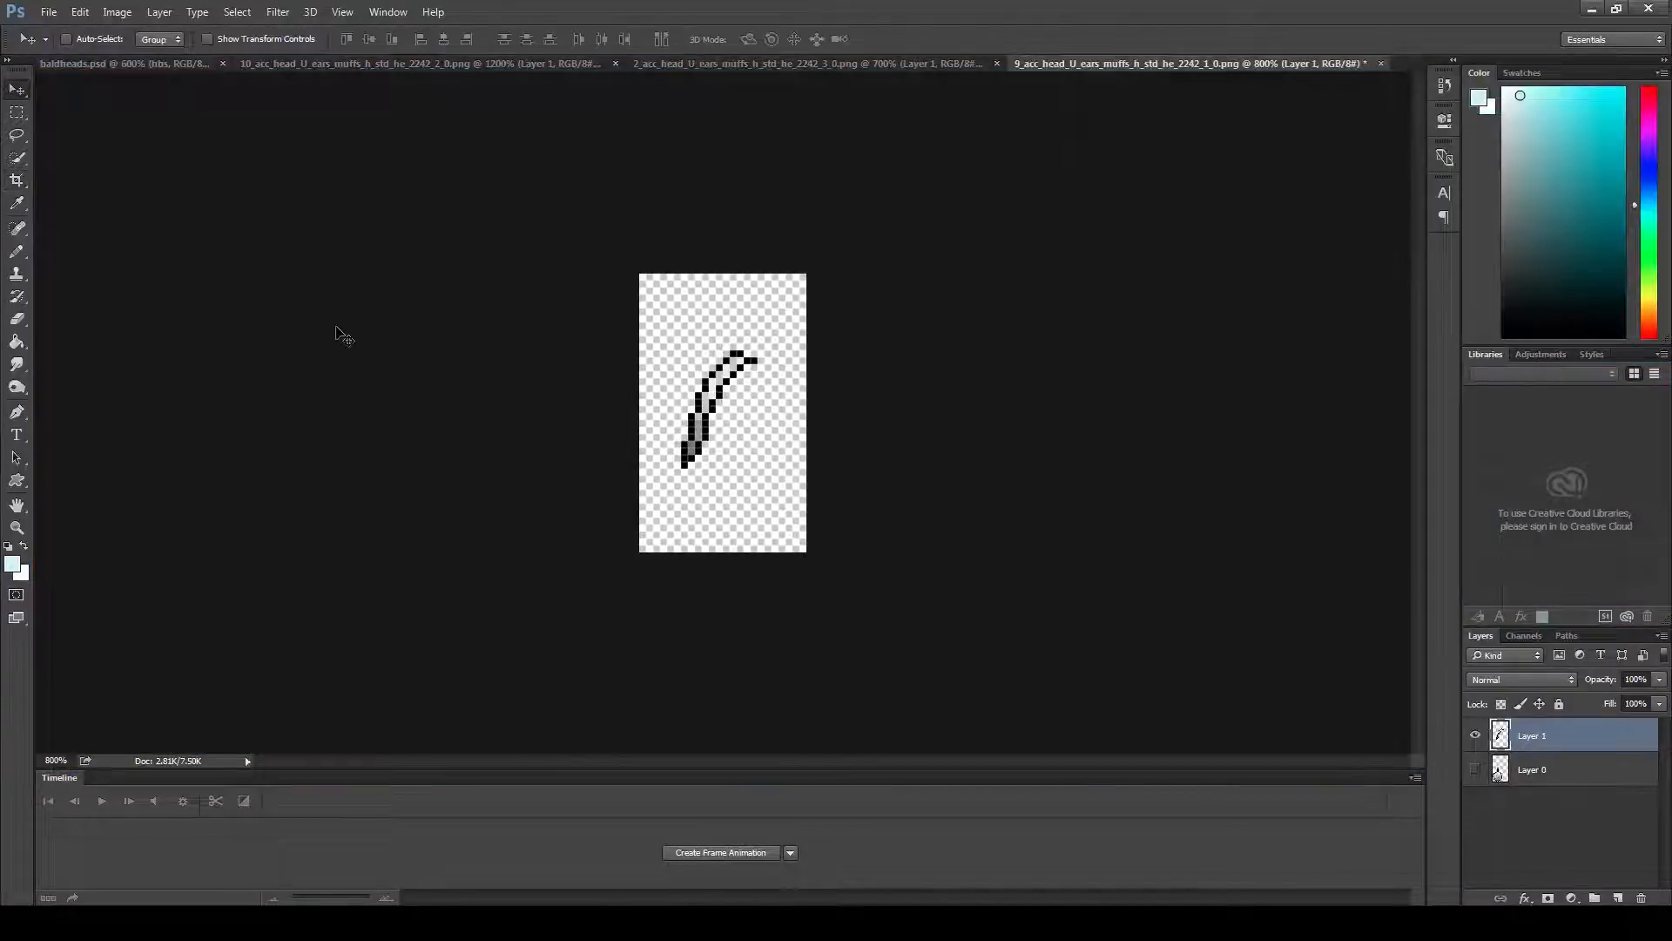
key("Up")
key("Up")
key("Up")
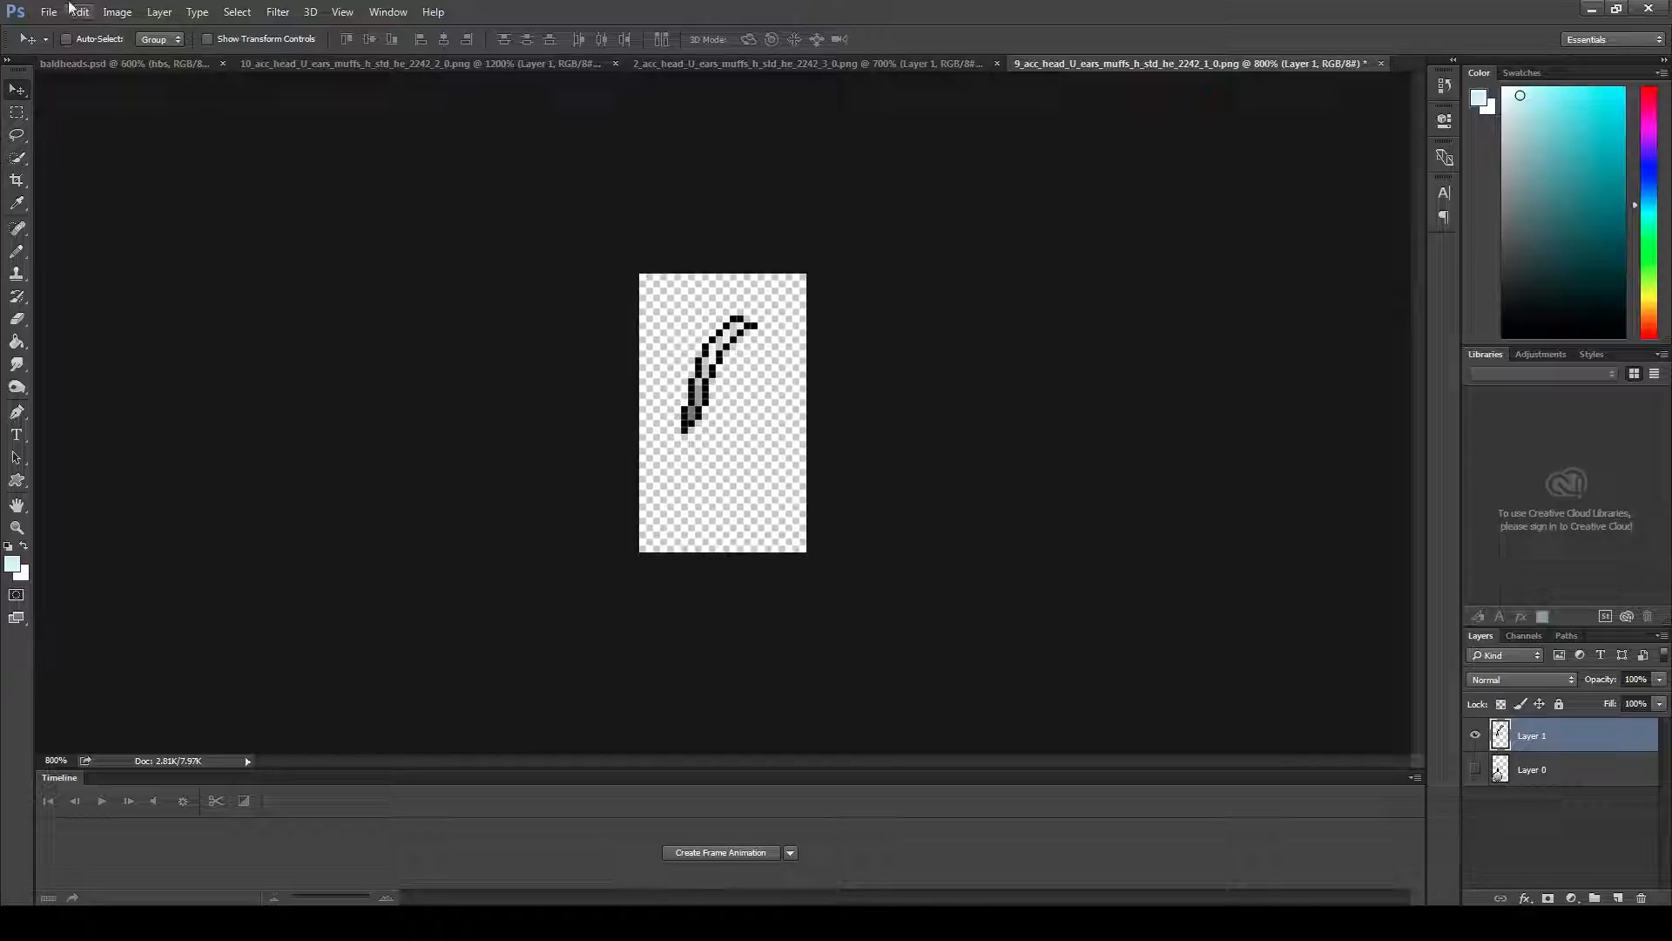
- Save the repositioned headband as PNG, overwriting 9_acc_head_U_ears_muffs_h_std_he_2242_1_0.png, with Smallest / Slow compression
left_click(48, 11)
left_click(87, 206)
left_click(1057, 571)
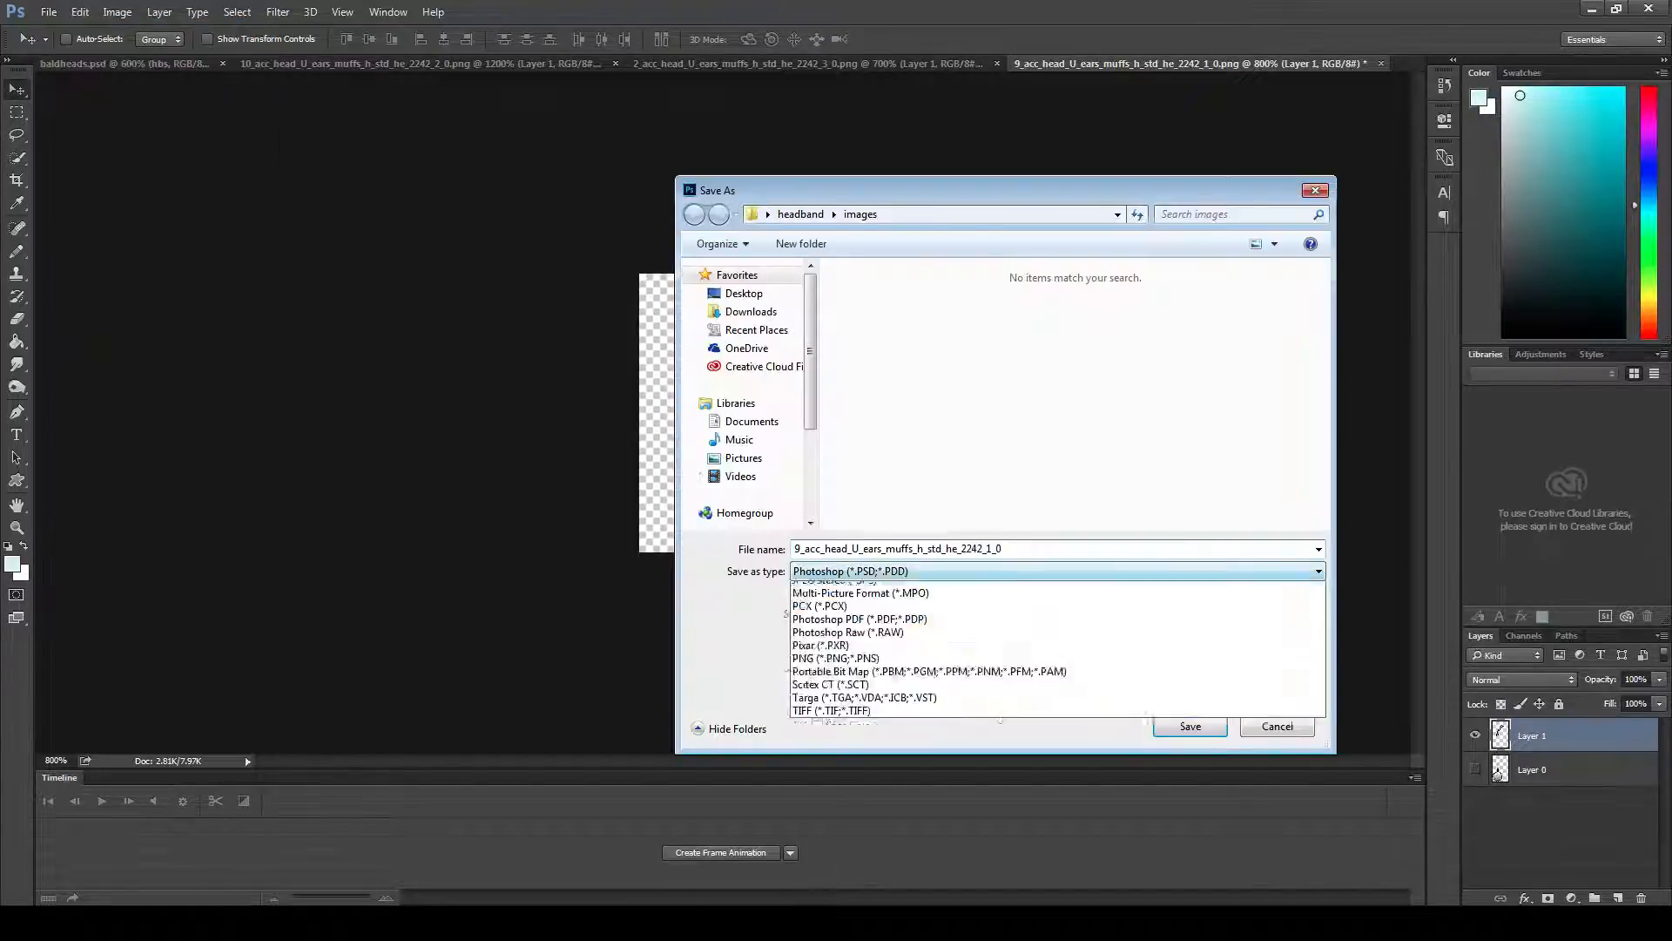
left_click(837, 810)
left_click(1190, 726)
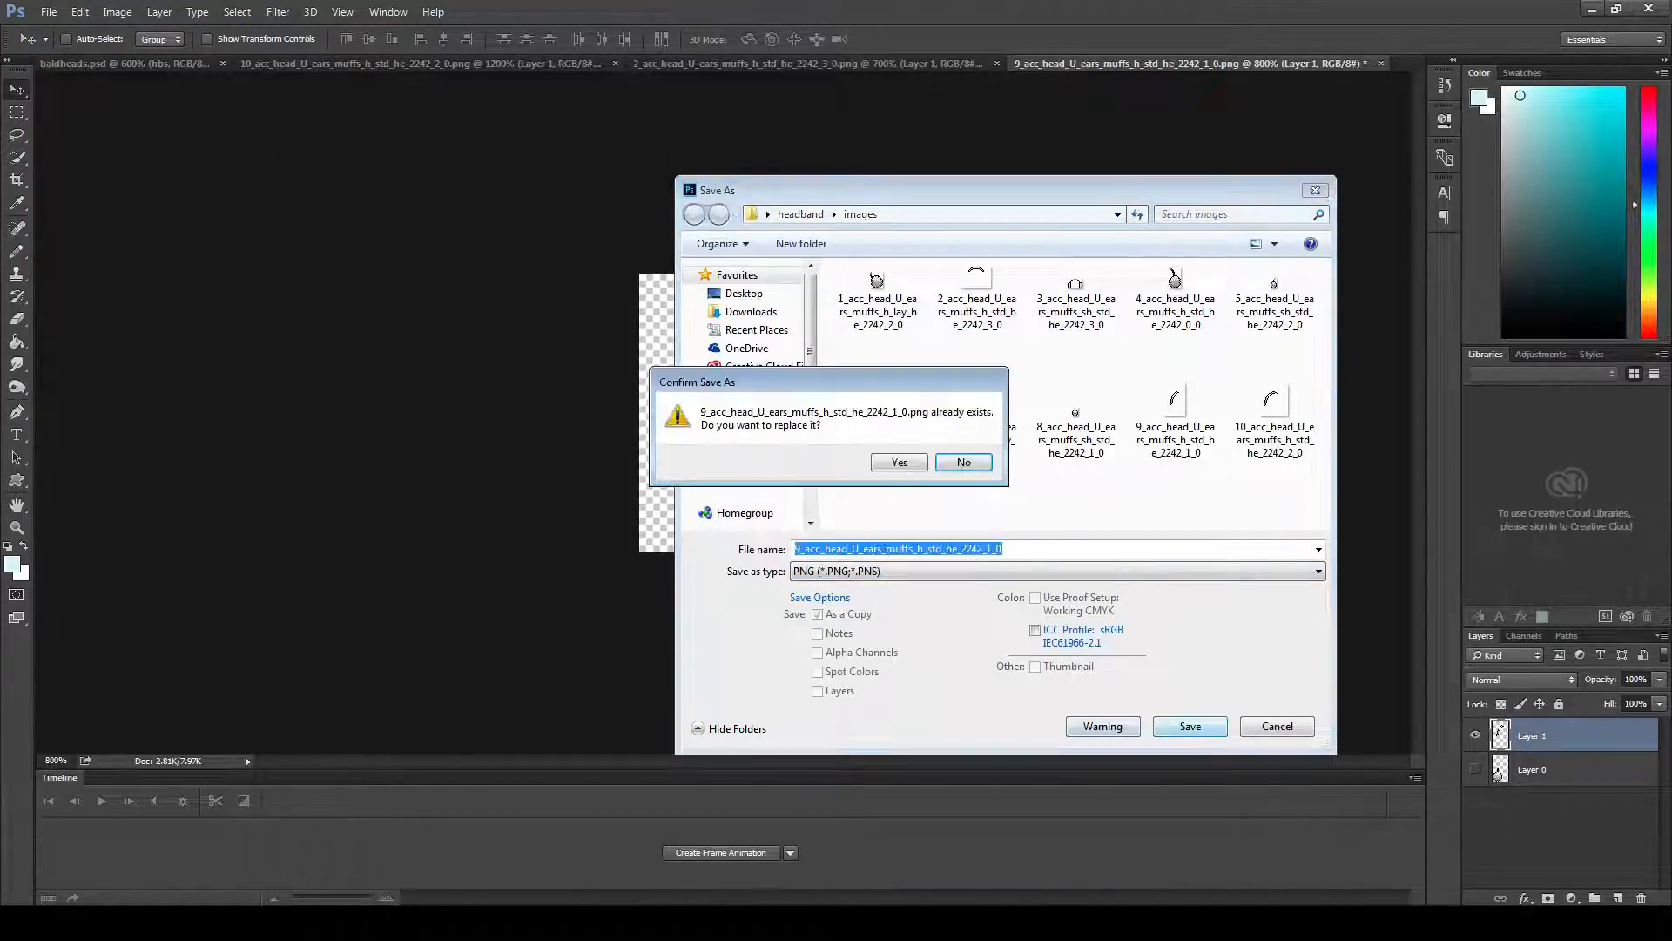
key("Return")
left_click(892, 289)
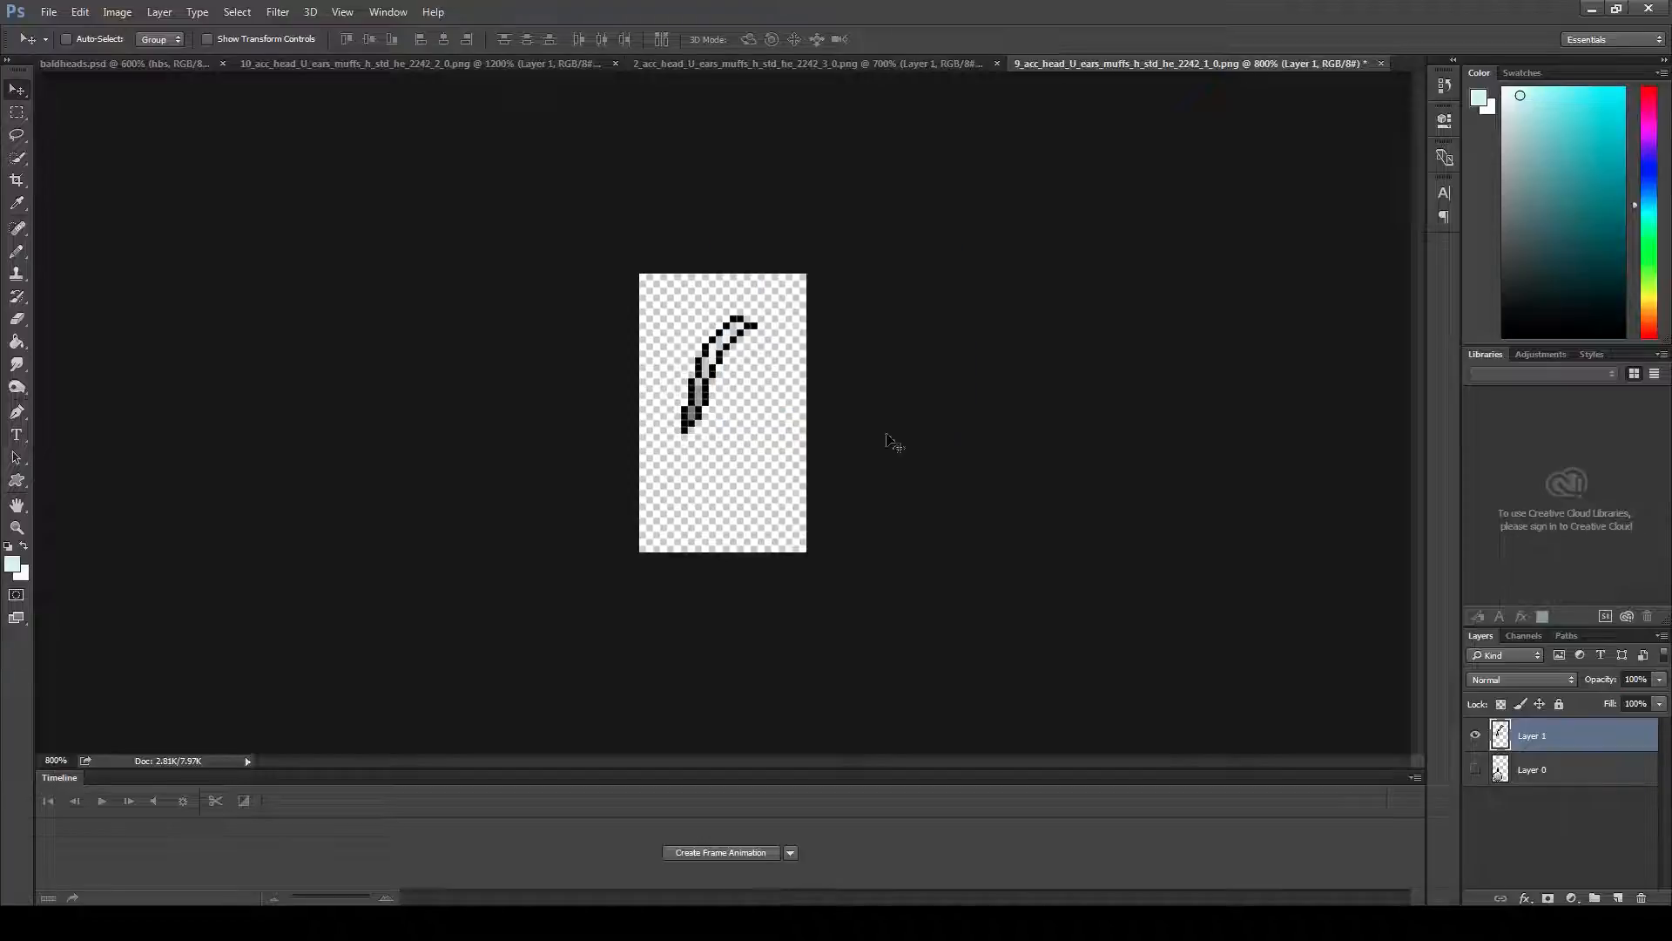
- In JPEXS, replace DefineBitsLossless2 (9) with the repositioned 9_acc_head_U_ears_muffs PNG and save the SWF
key("alt+Tab")
left_click(762, 591)
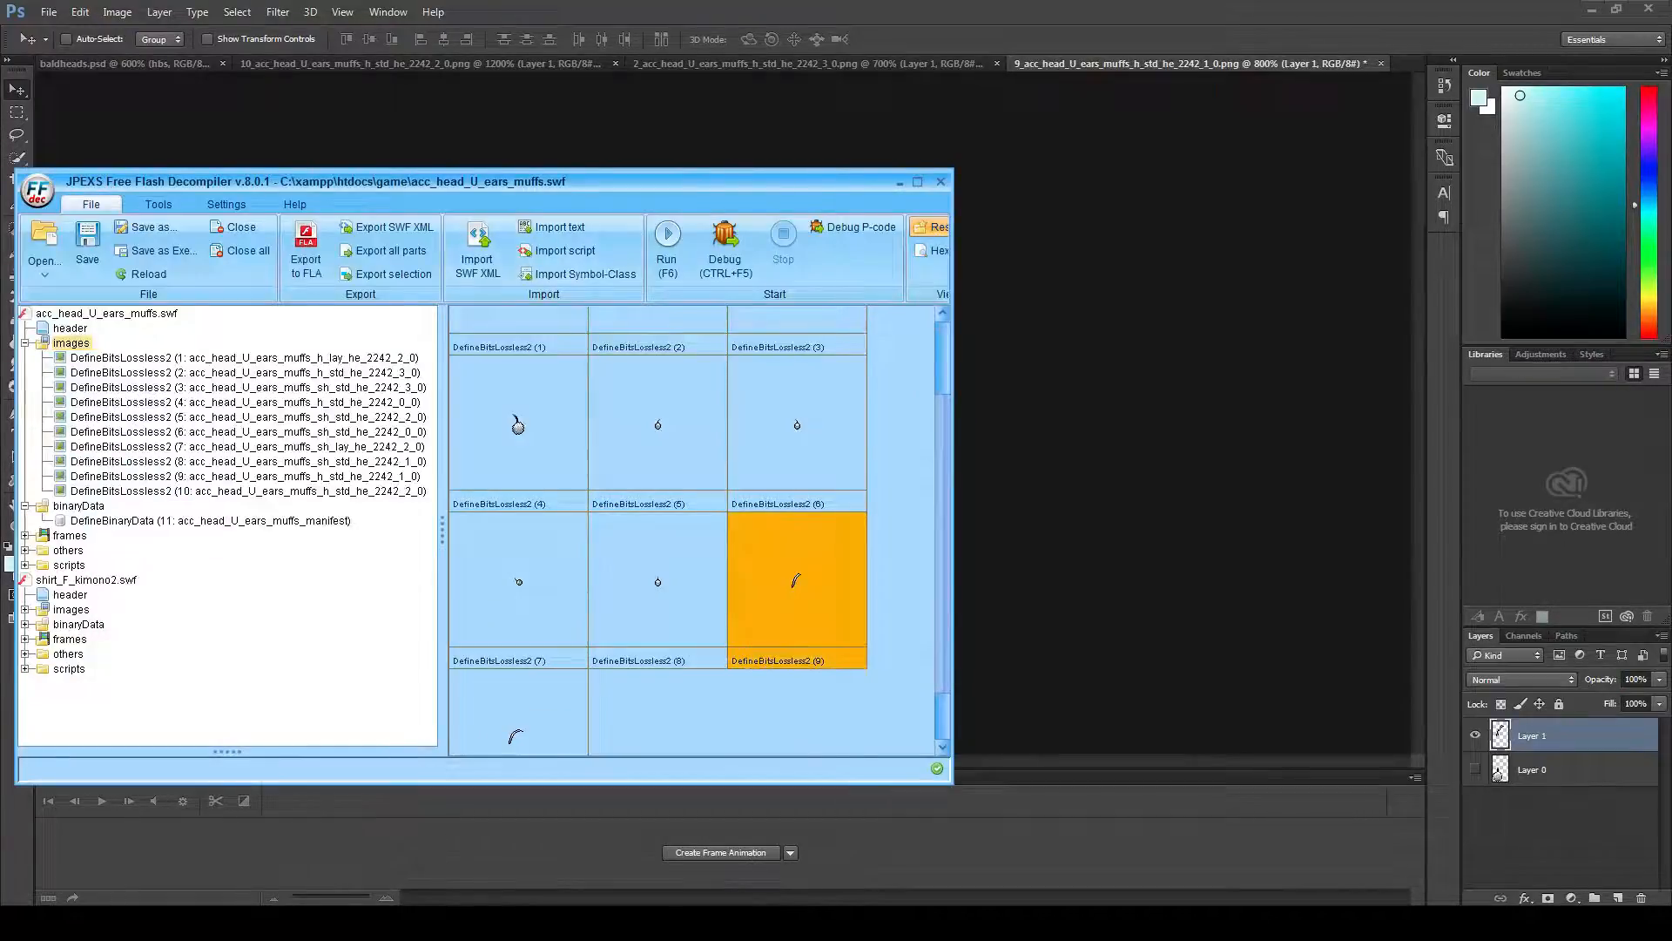
right_click(762, 591)
left_click(793, 674)
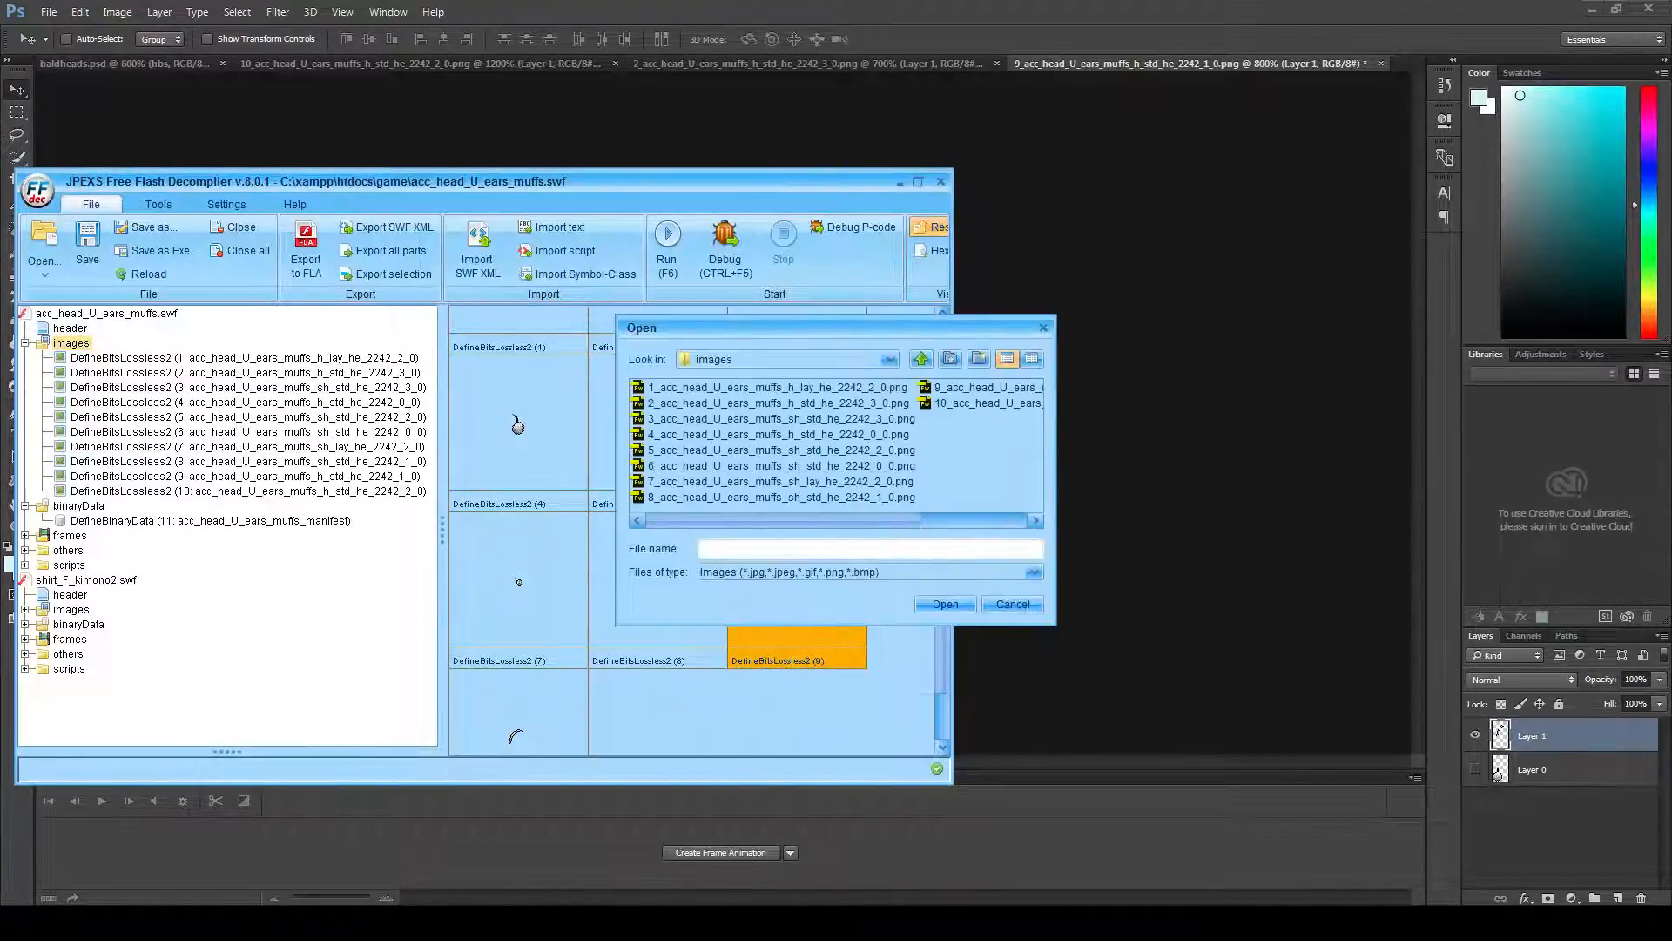
double_click(984, 386)
left_click(87, 244)
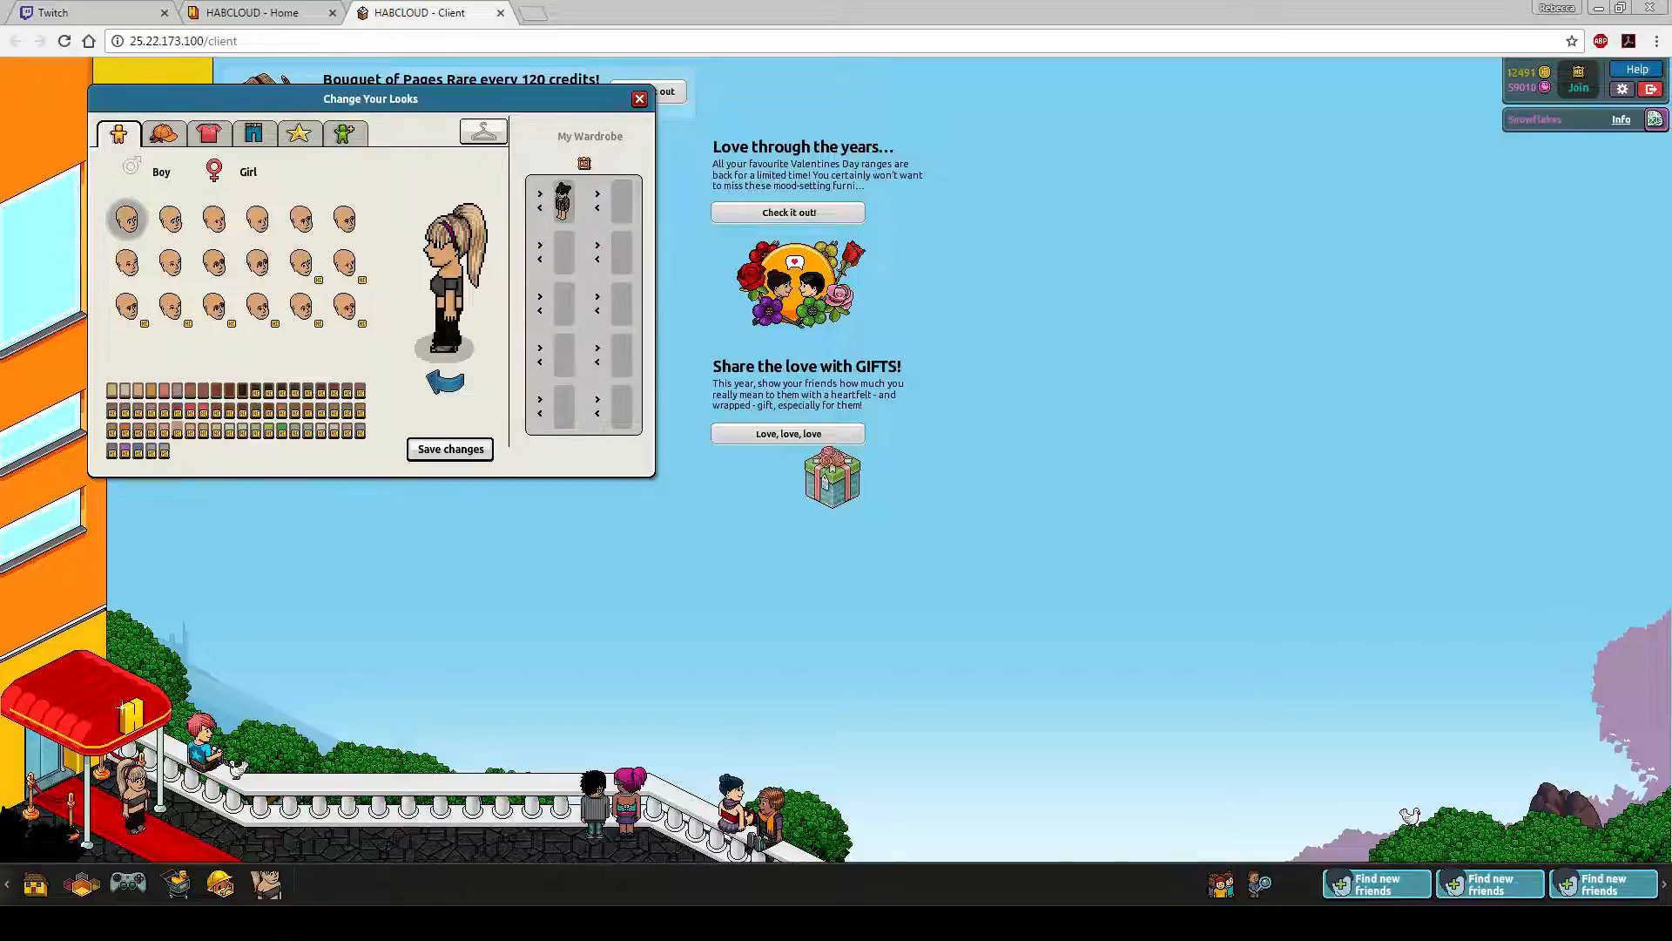
- Reopen the HABCLOUD client in a fresh tab, check the headband in the clothes editor, and return to Photoshop
left_click(500, 12)
right_click(908, 138)
left_click(958, 148)
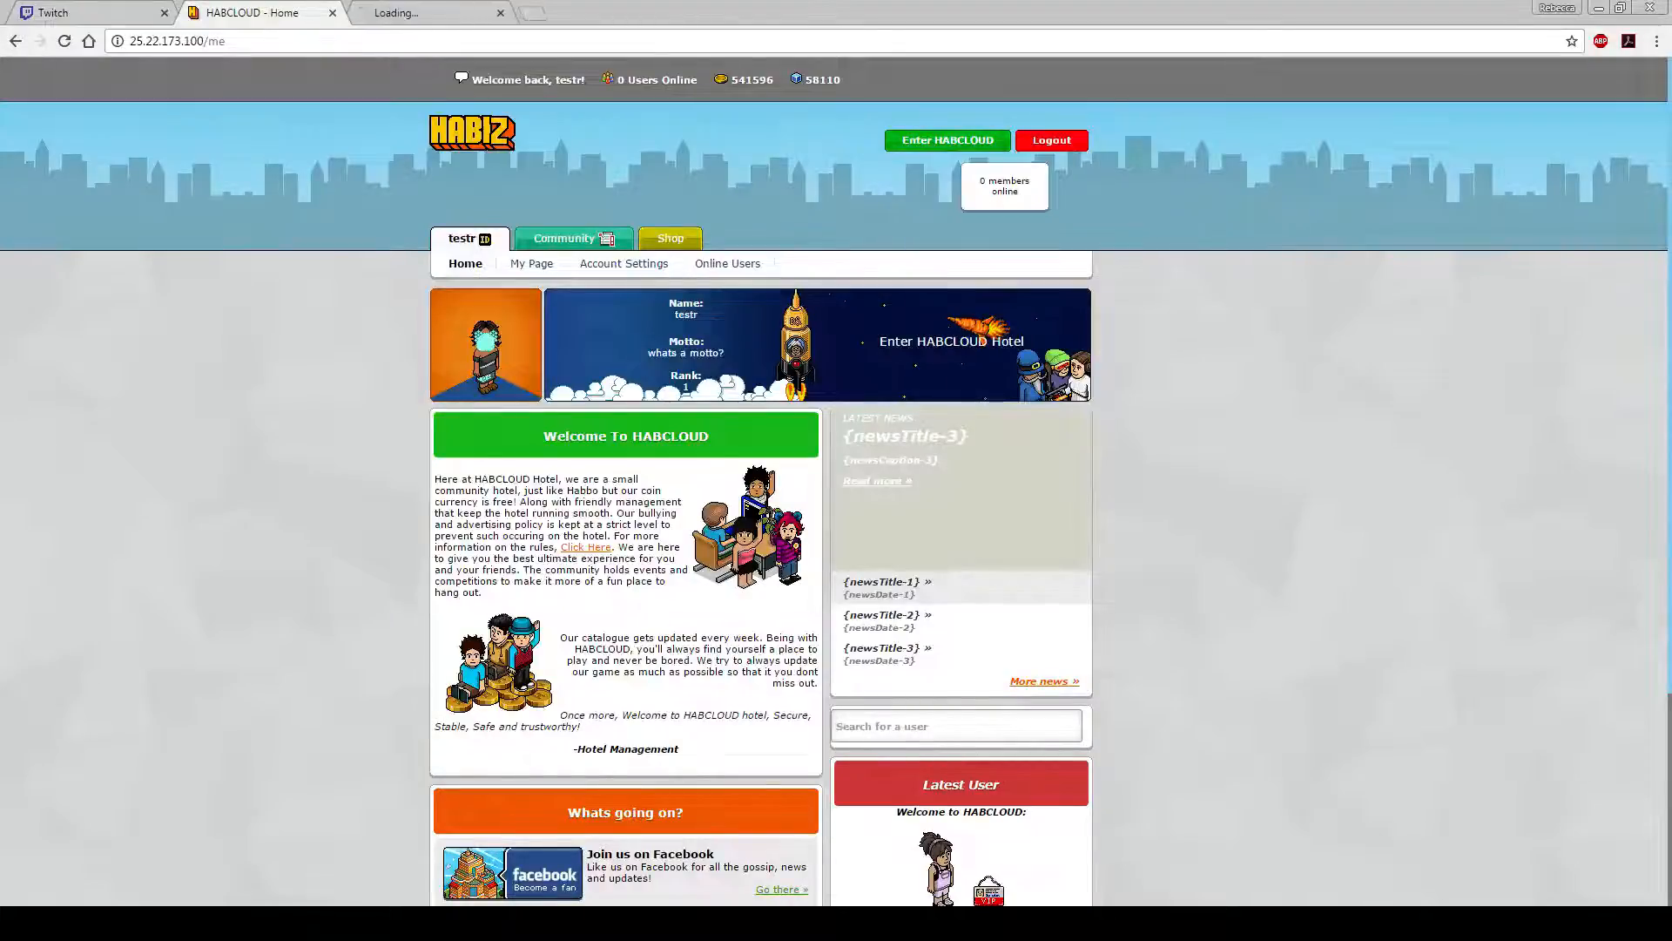
key("ctrl+Tab")
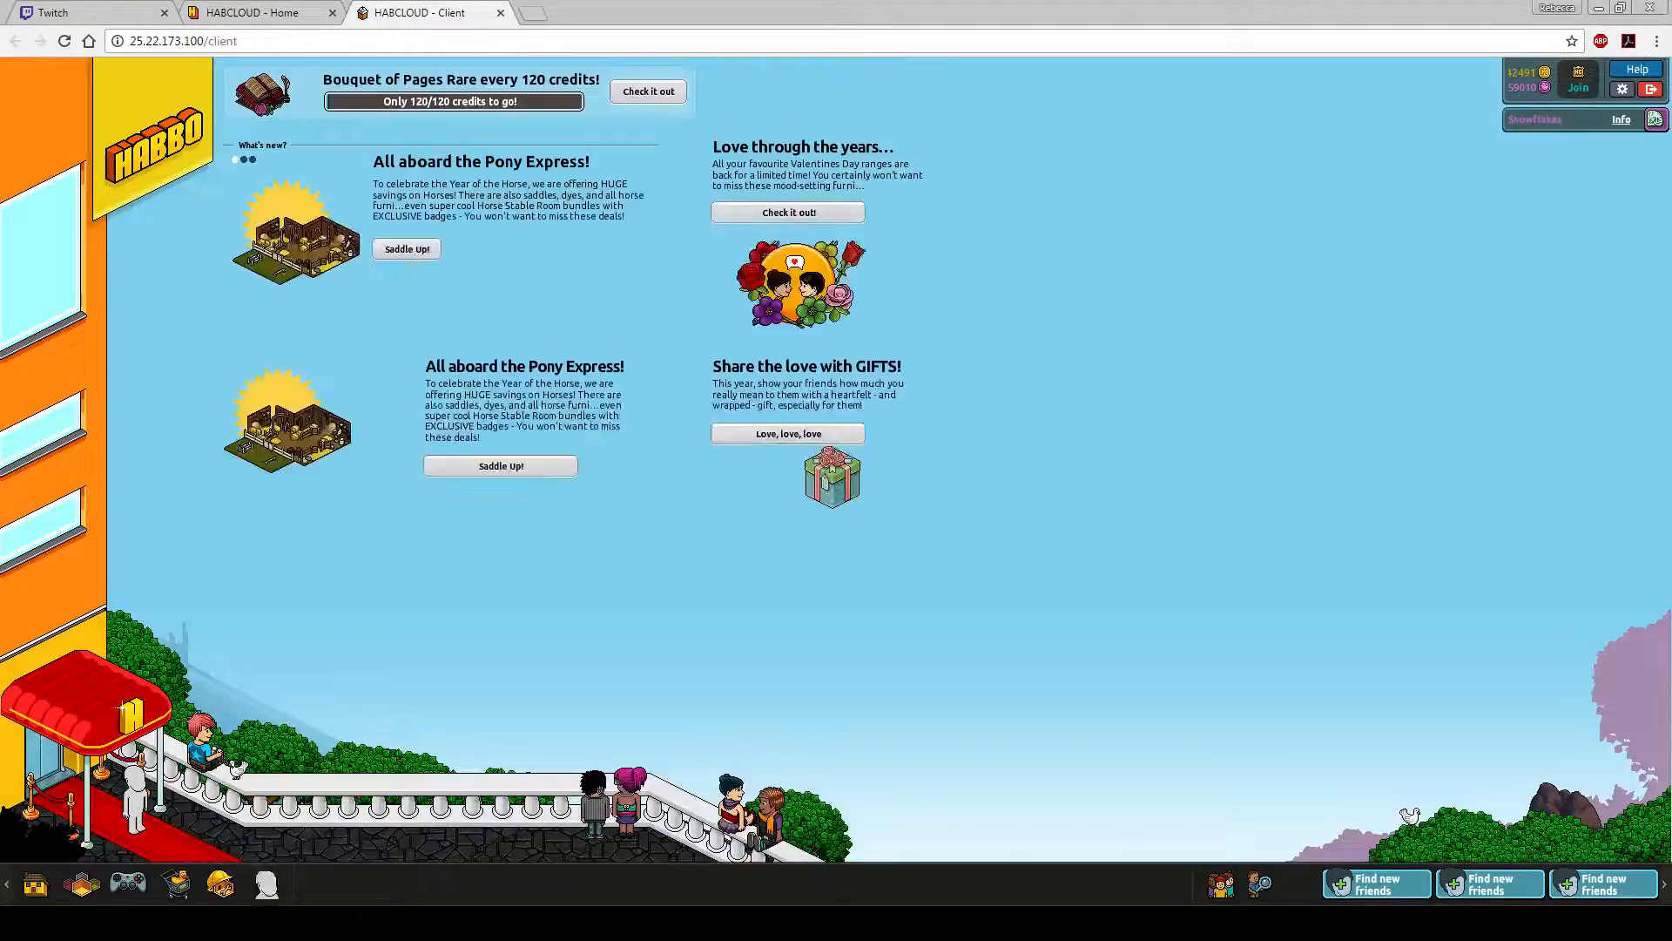
left_click(266, 884)
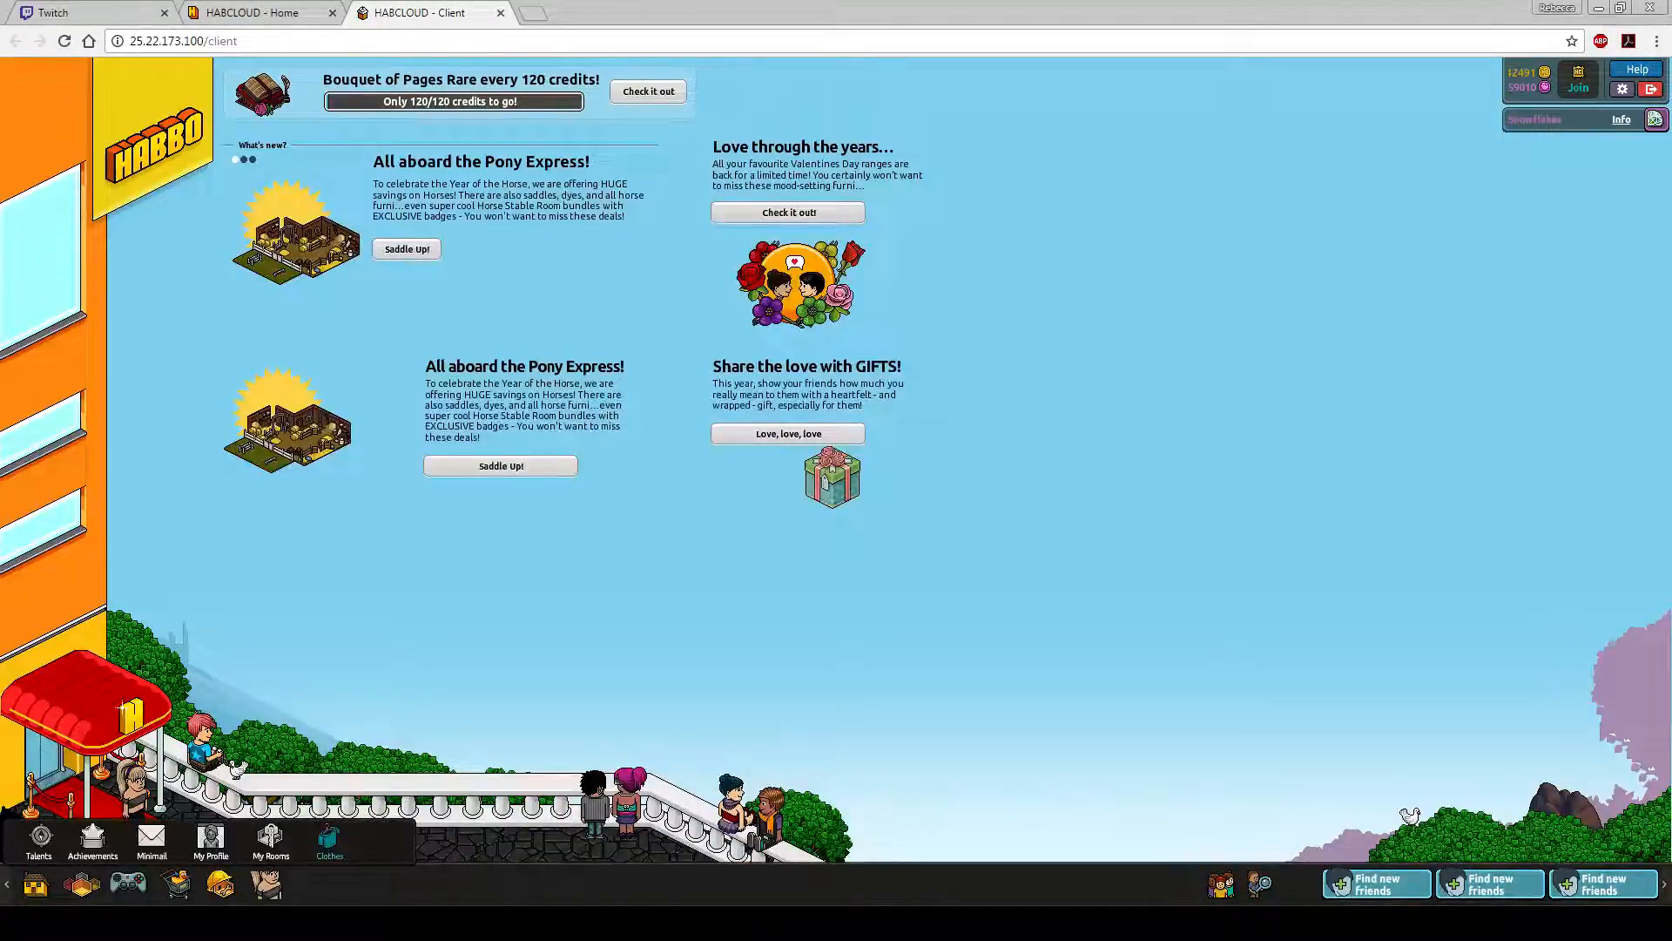
left_click(328, 839)
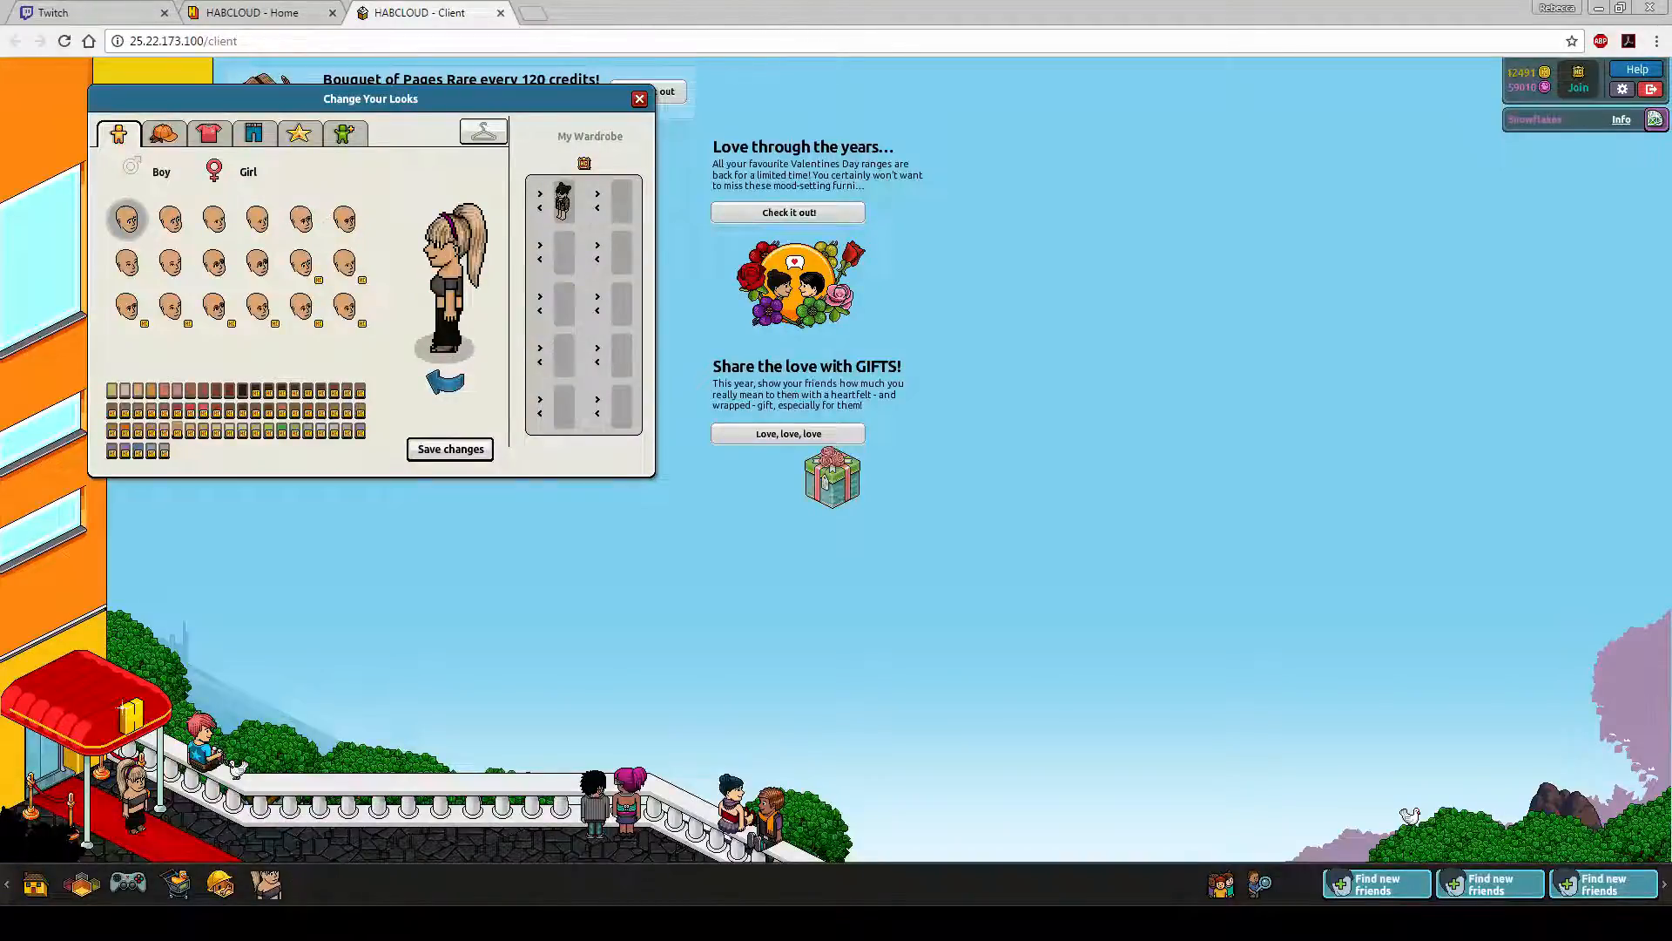
key("alt+Tab")
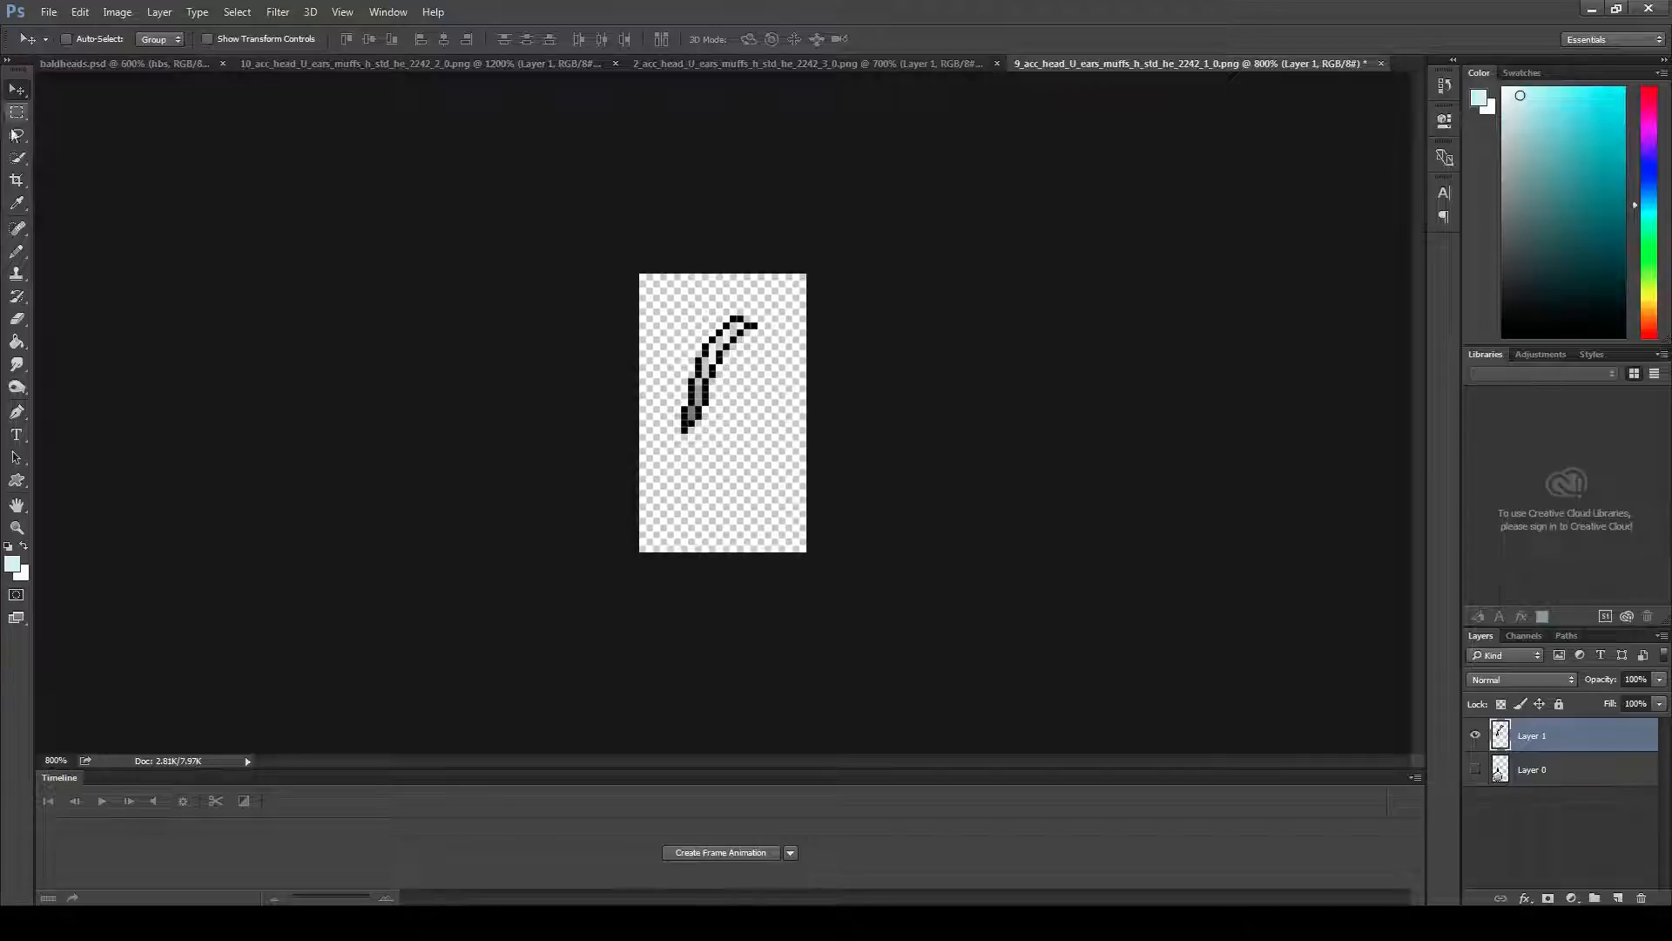
- Nudge the headband on Layer 1 down two pixels, comparing against the avatar in the HABCLOUD client
key("Down")
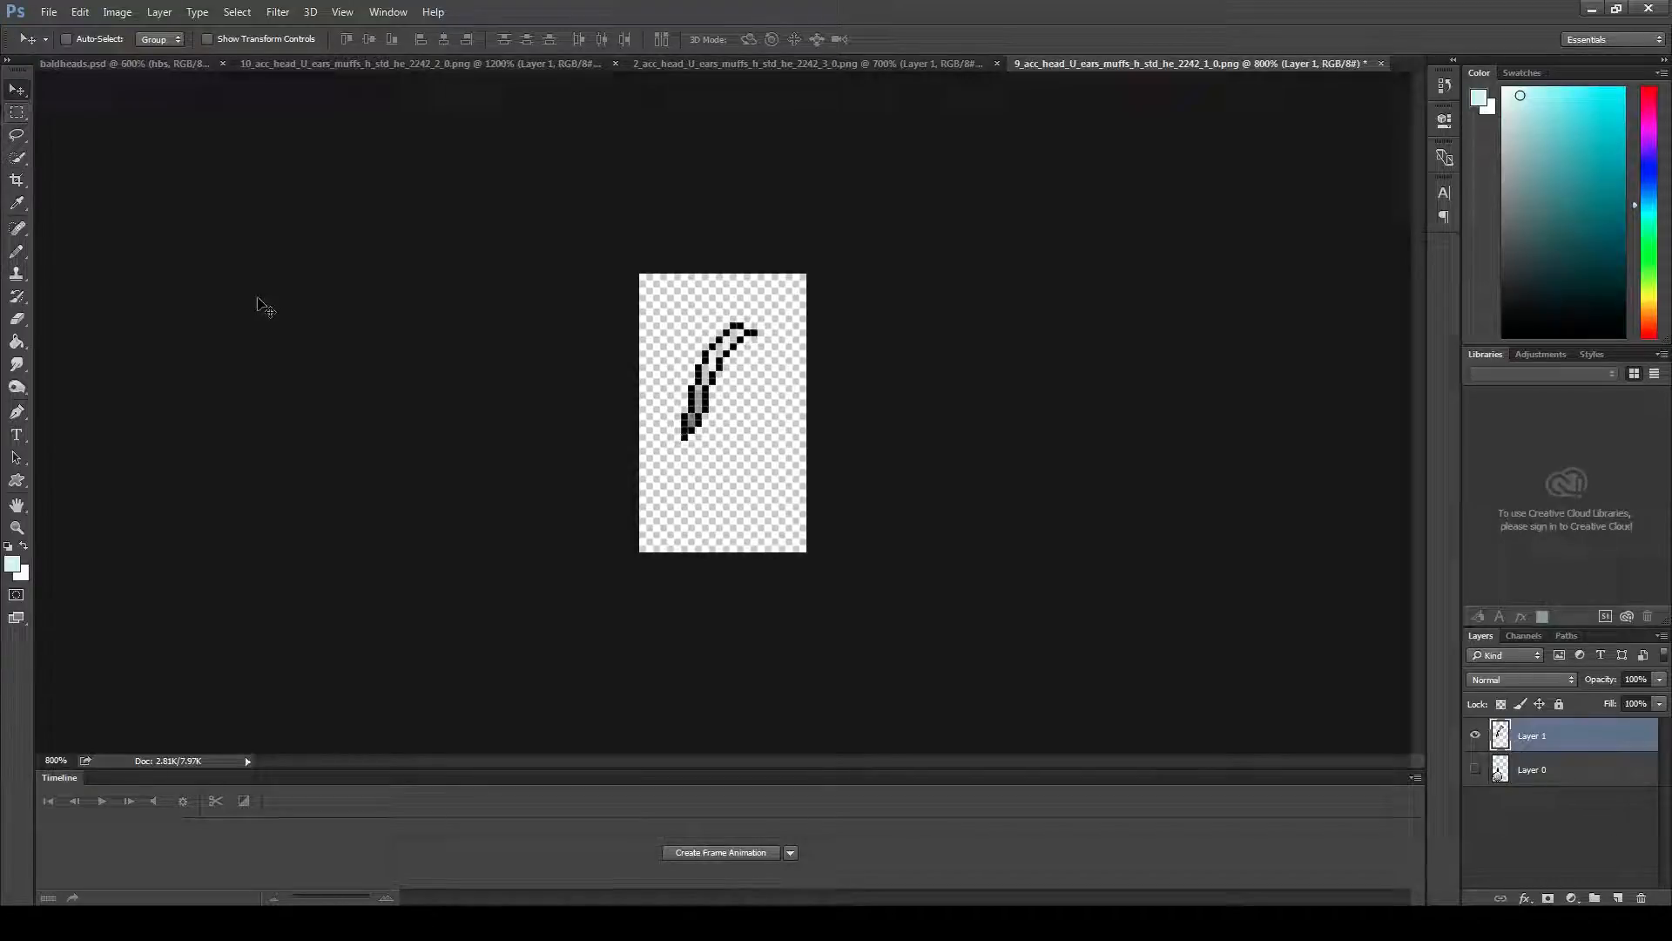
key("alt+Tab")
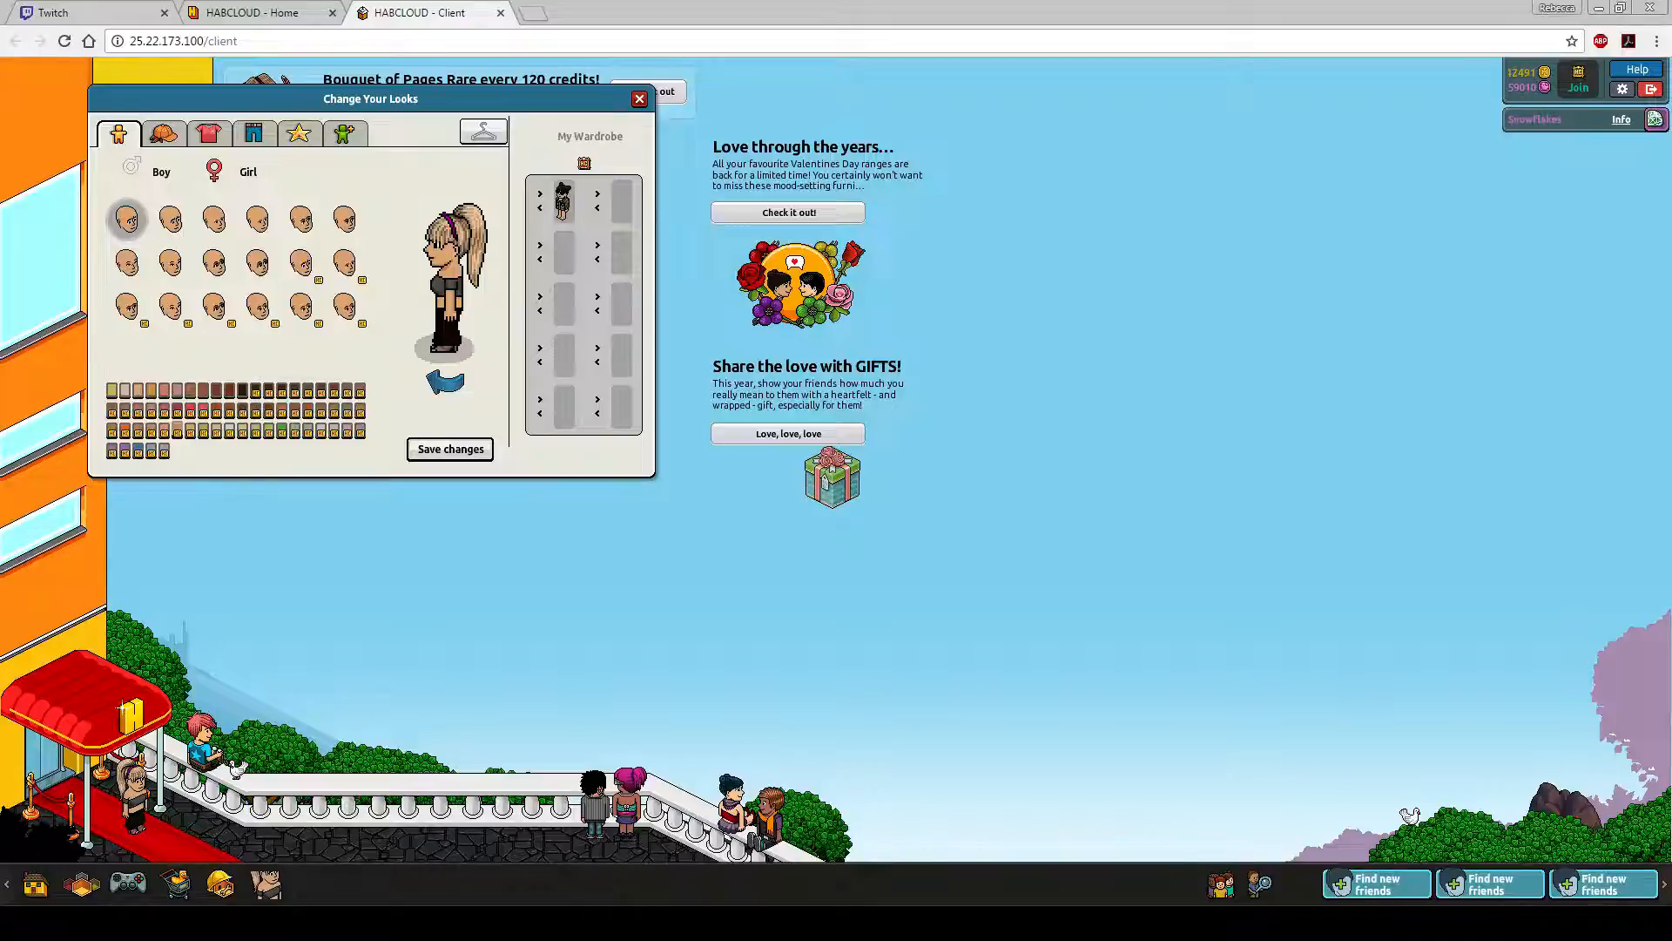
key("alt+Tab")
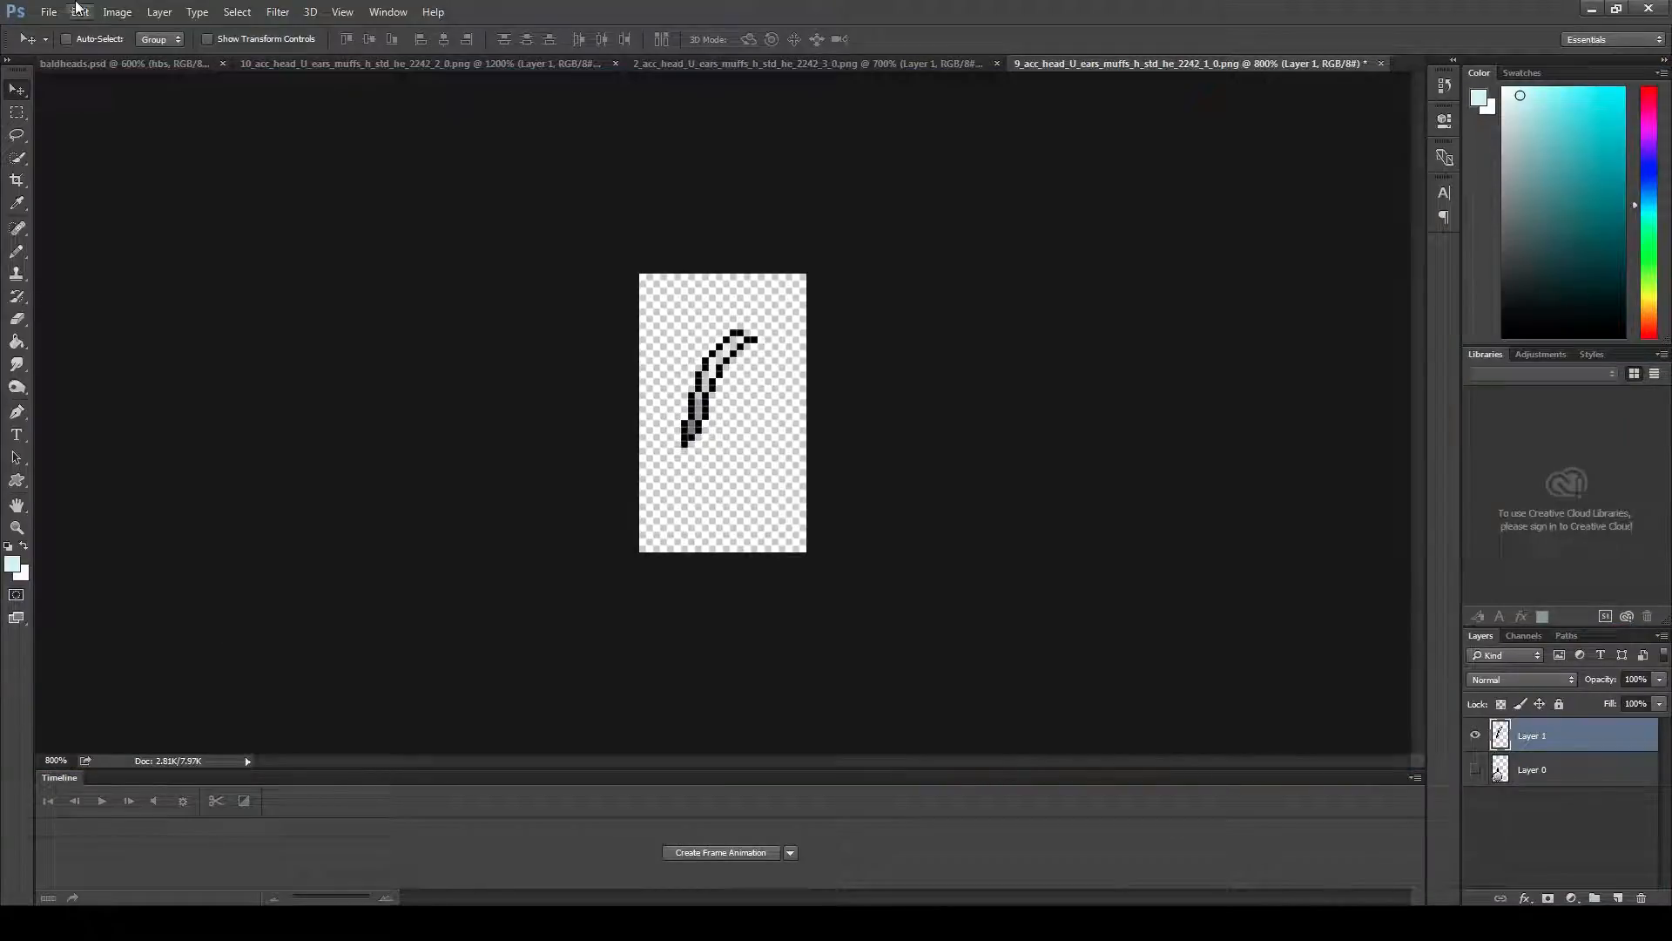
- Save the lowered headband as a PNG, overwriting 9_acc_head_U_ears_muffs_h_std_he_2242_1_0.png
left_click(80, 12)
mouse_move(49, 11)
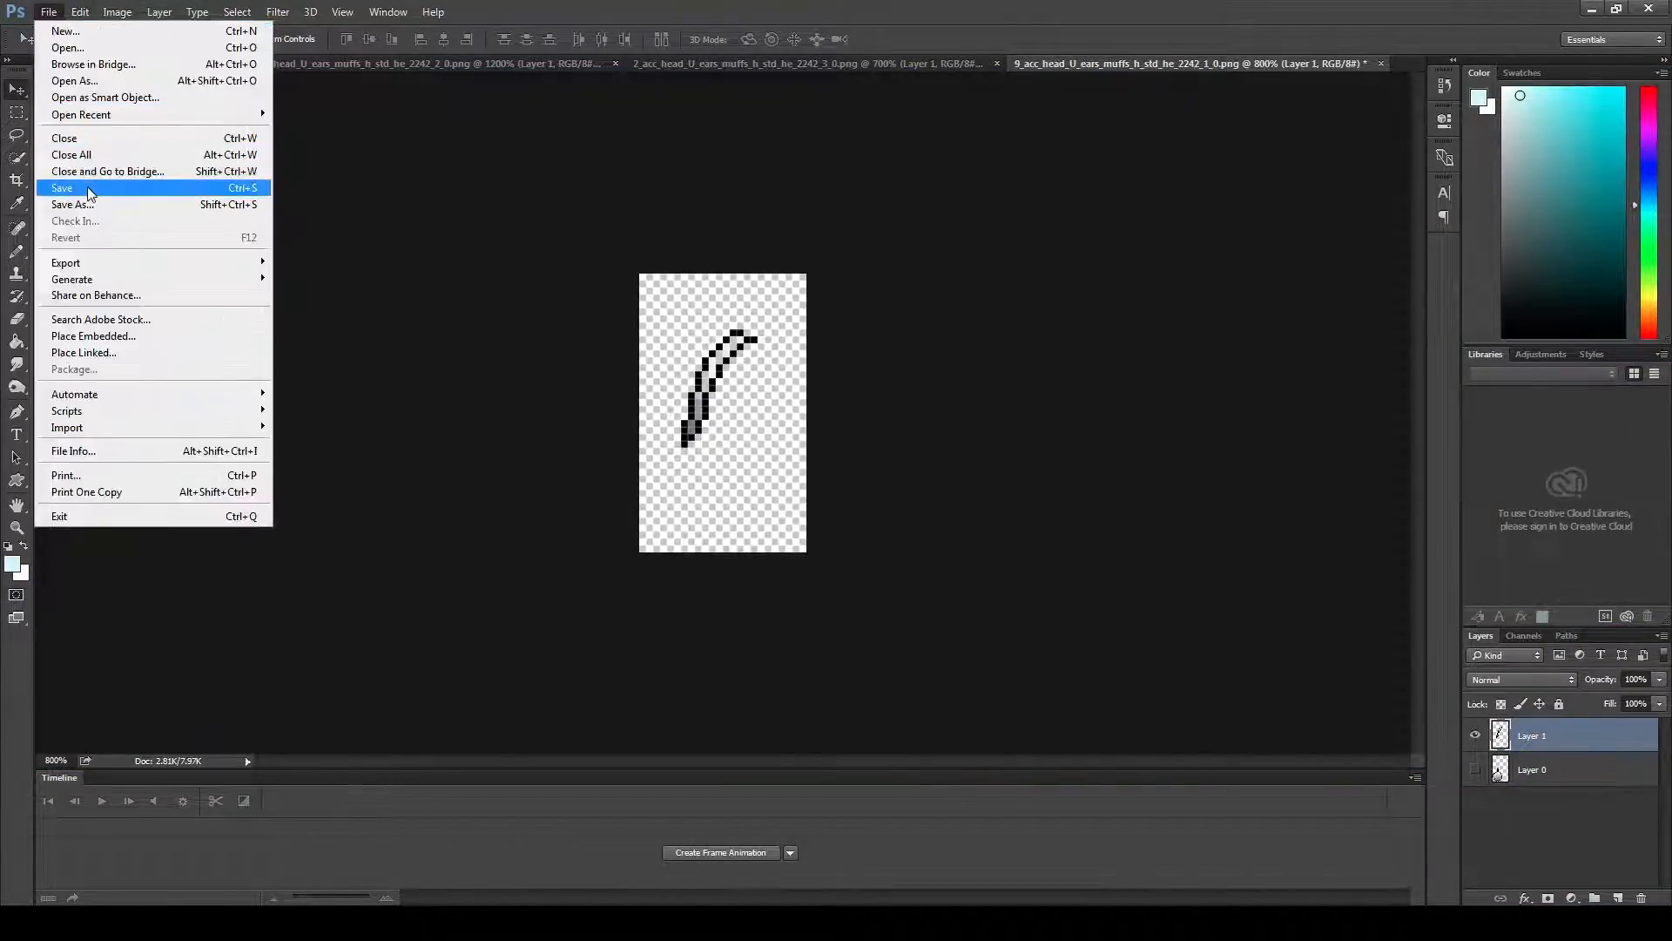
left_click(71, 204)
left_click(1057, 571)
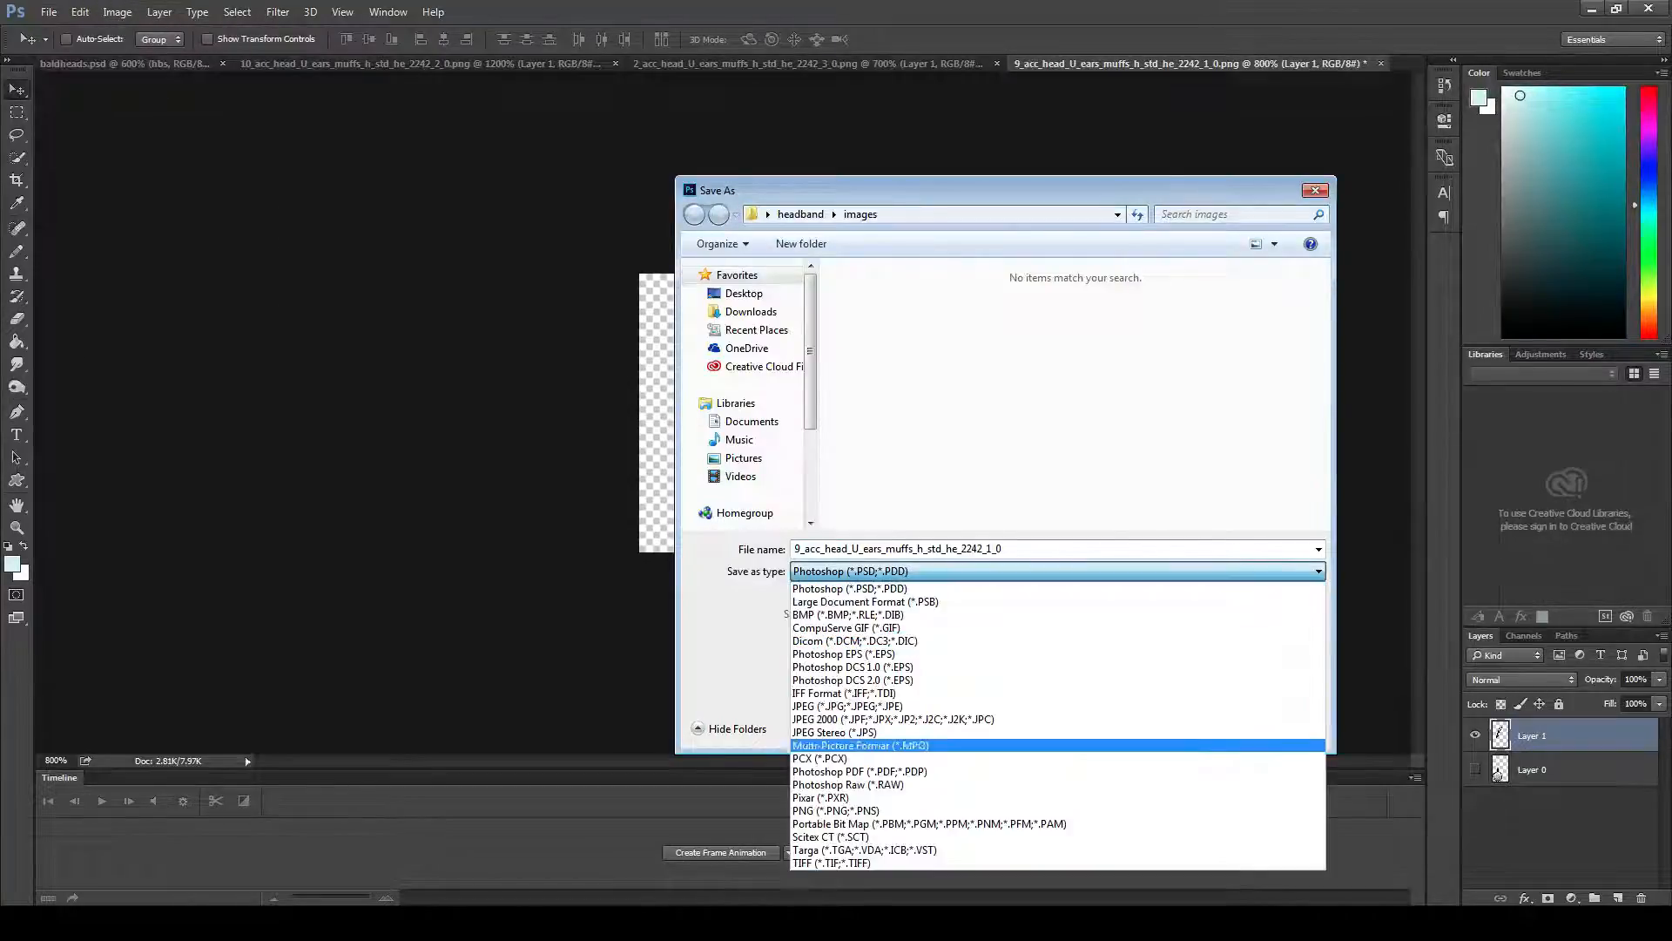
left_click(836, 810)
left_click(1190, 726)
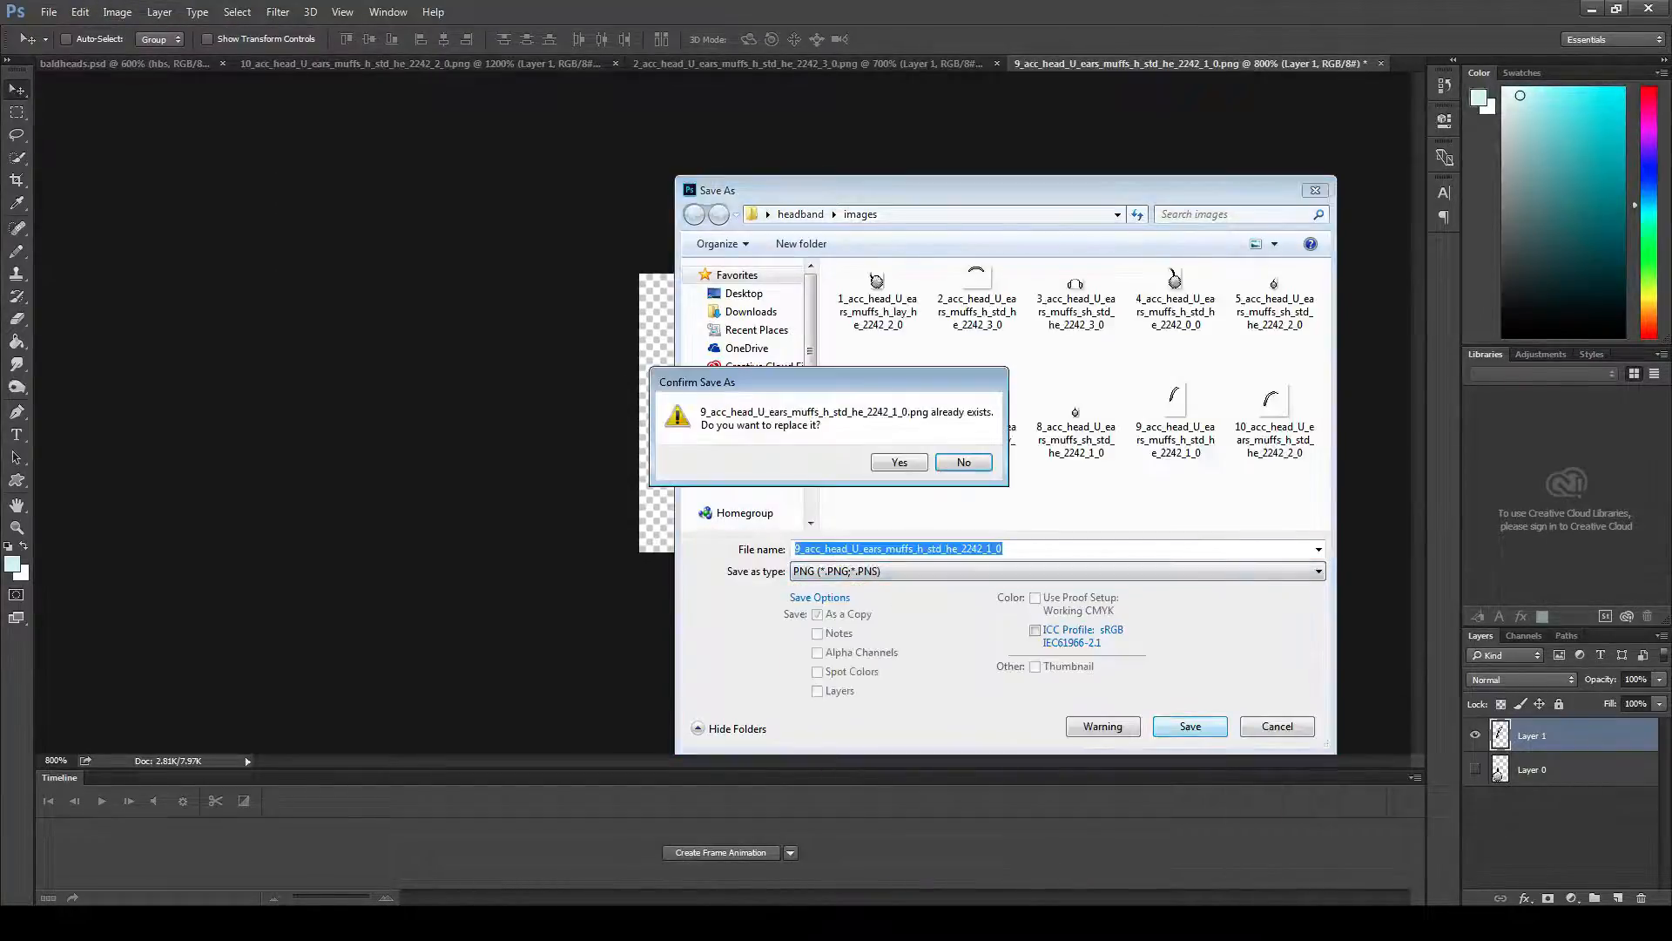
left_click(899, 462)
left_click(902, 290)
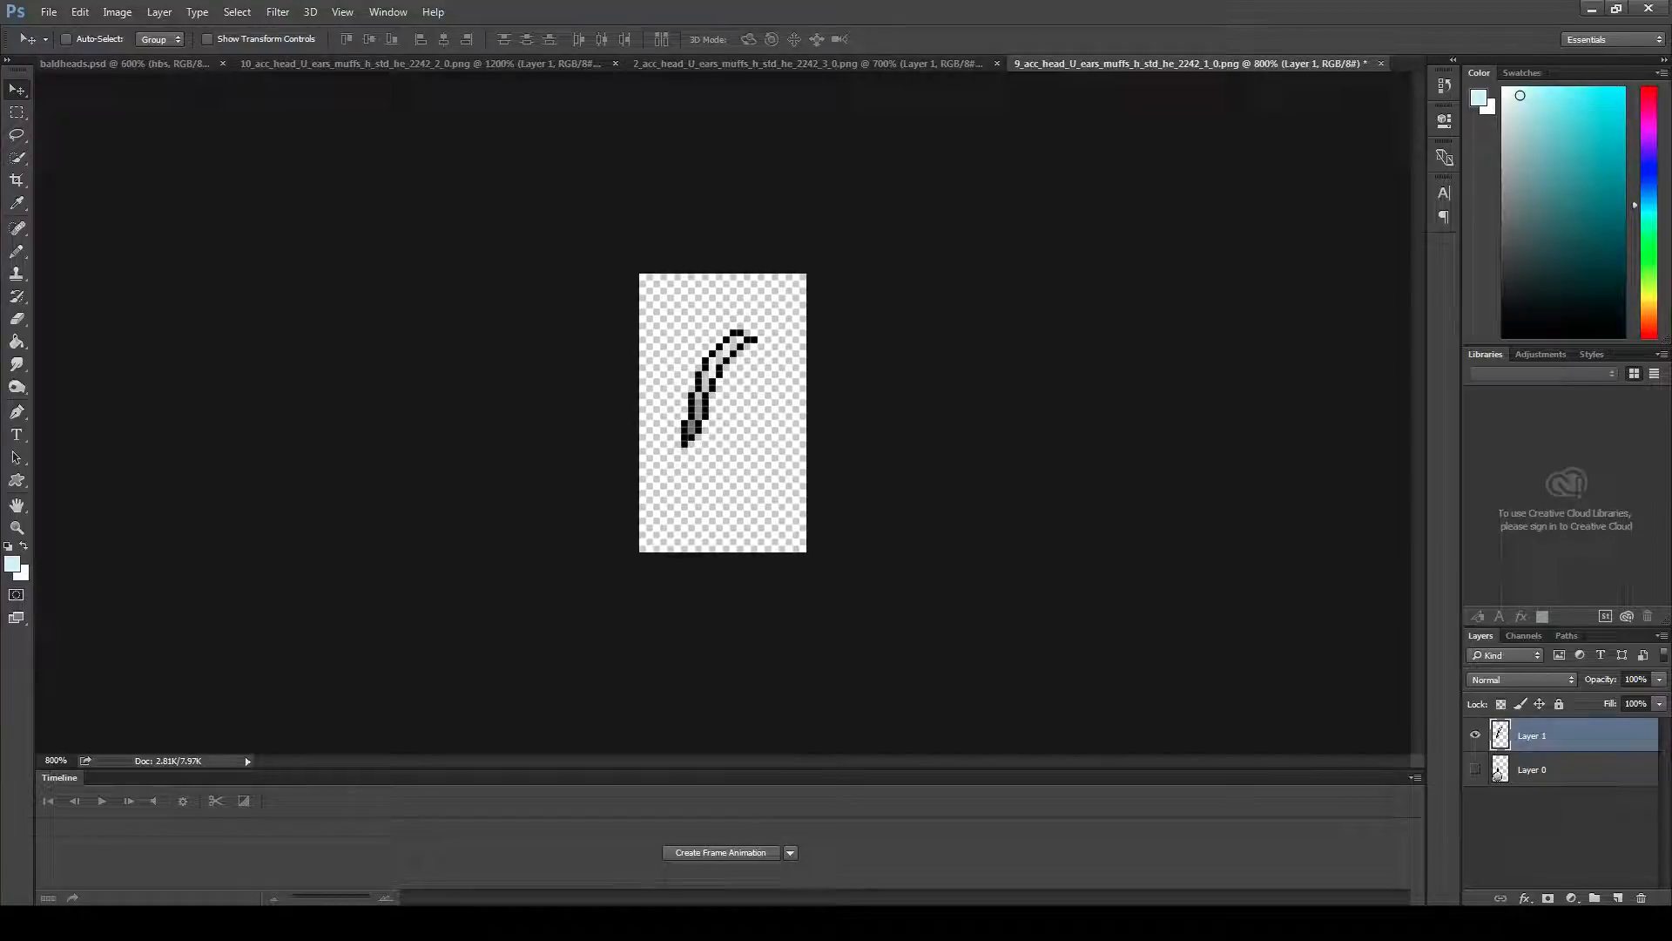
- In JPEXS, replace DefineBitsLossless2 (9) with the updated 9_acc_head_U_ears_muffs_h_std_he_2242_1_0.png and save the SWF
key("alt+Tab")
left_click(821, 558)
right_click(821, 558)
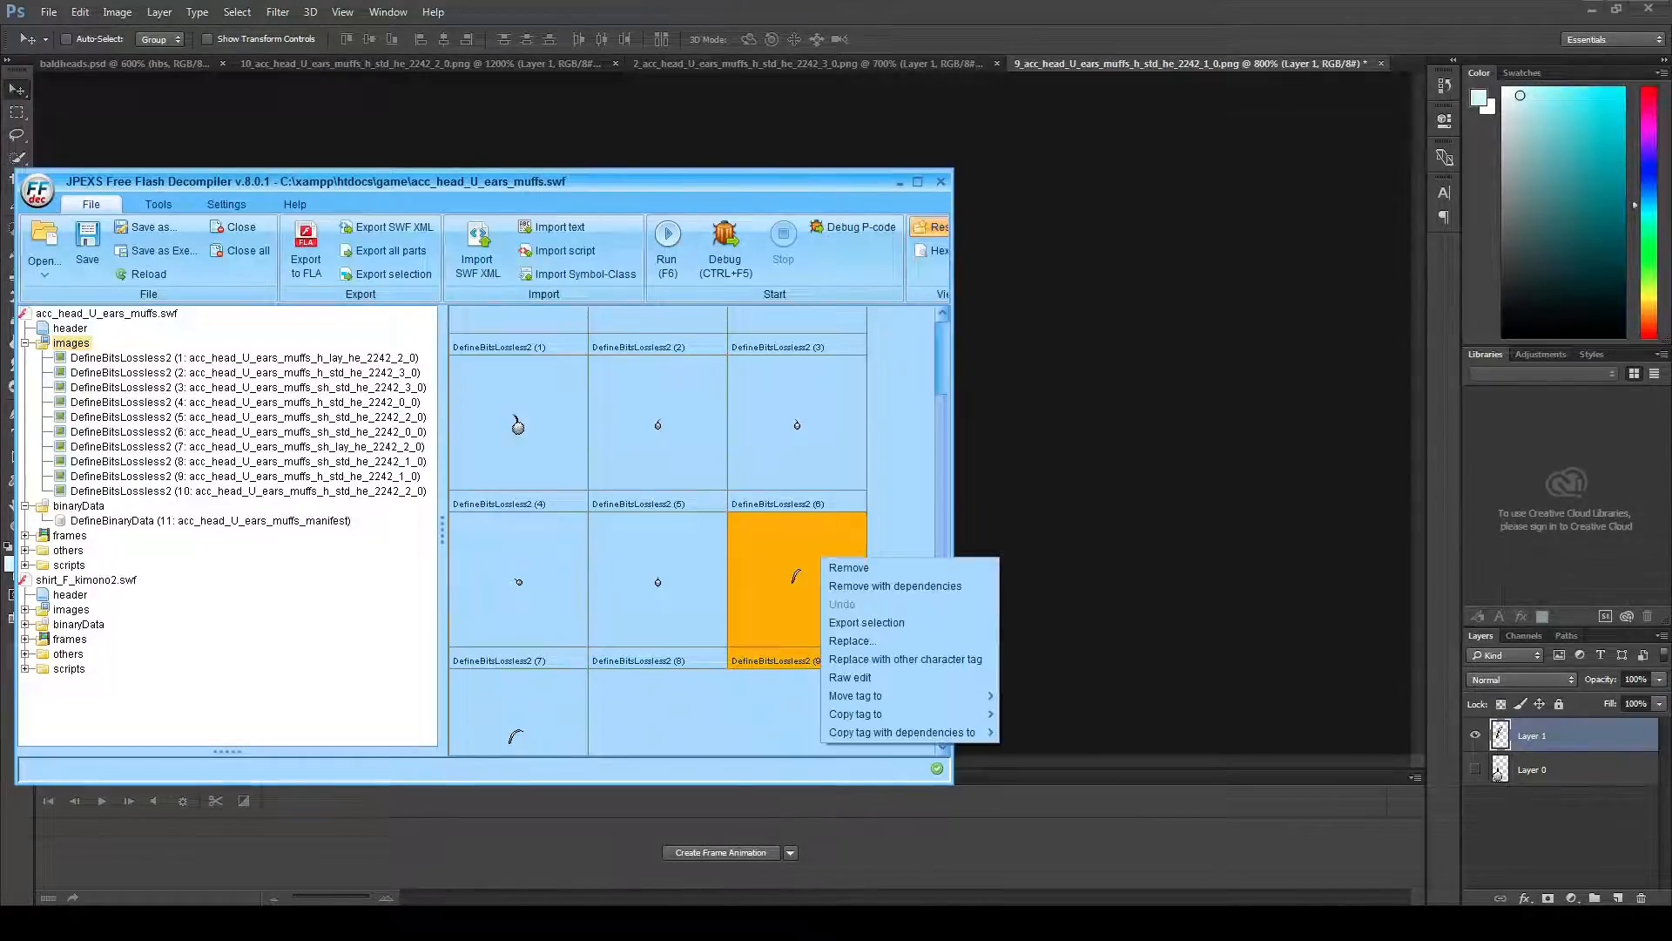
left_click(852, 640)
double_click(946, 388)
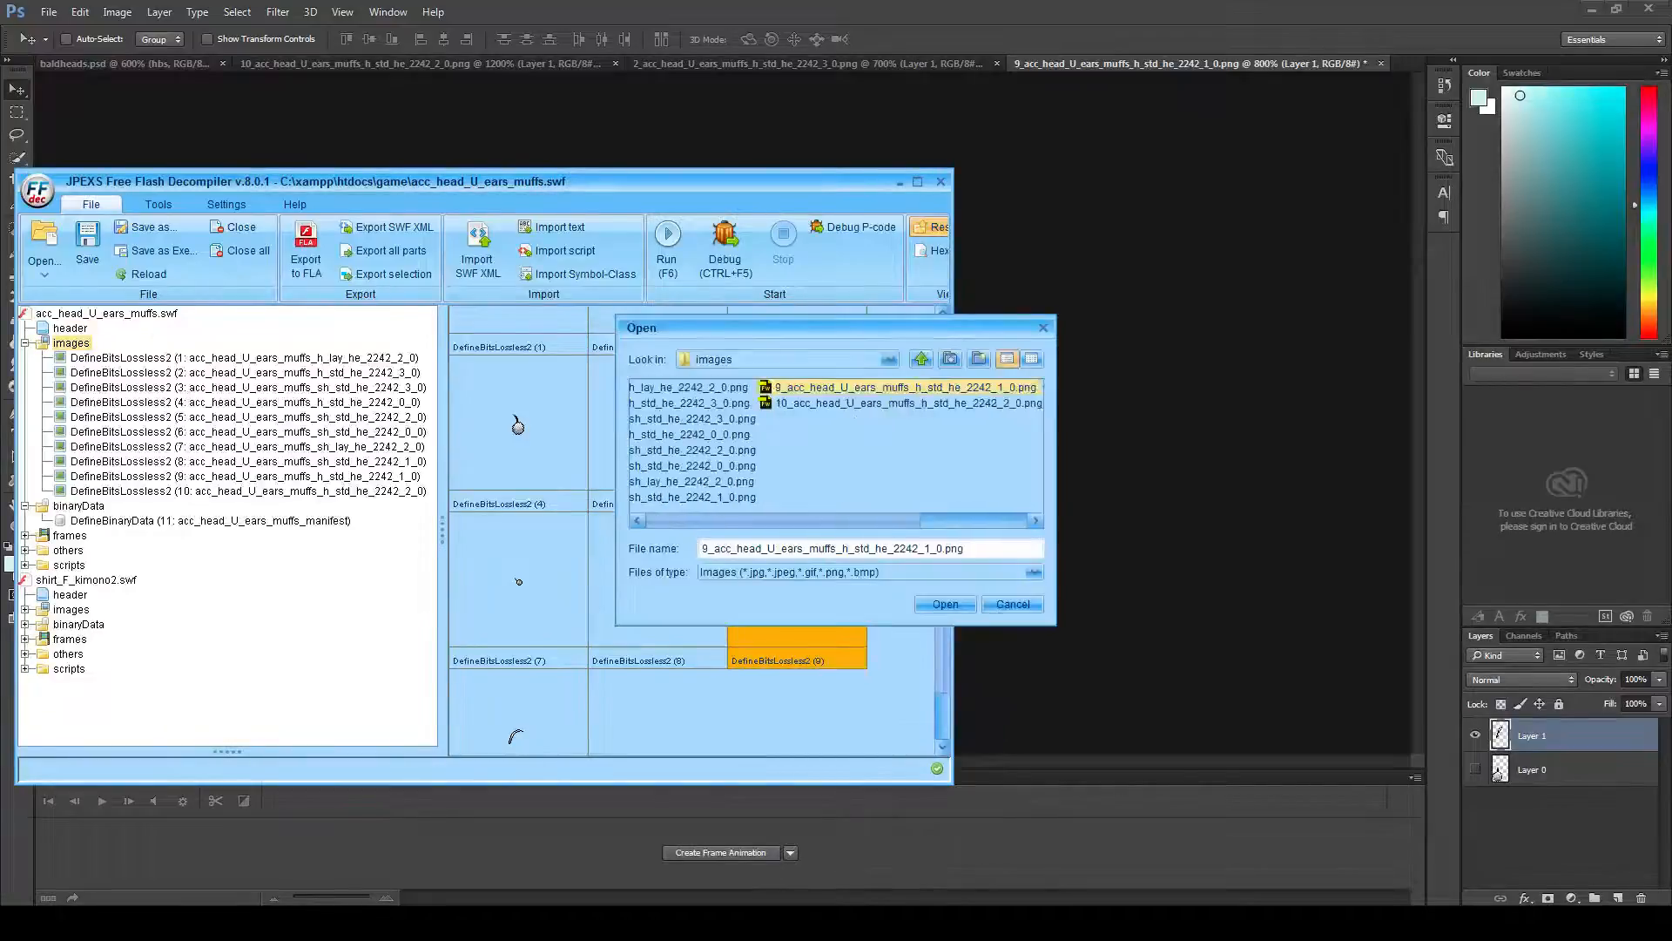
left_click(88, 244)
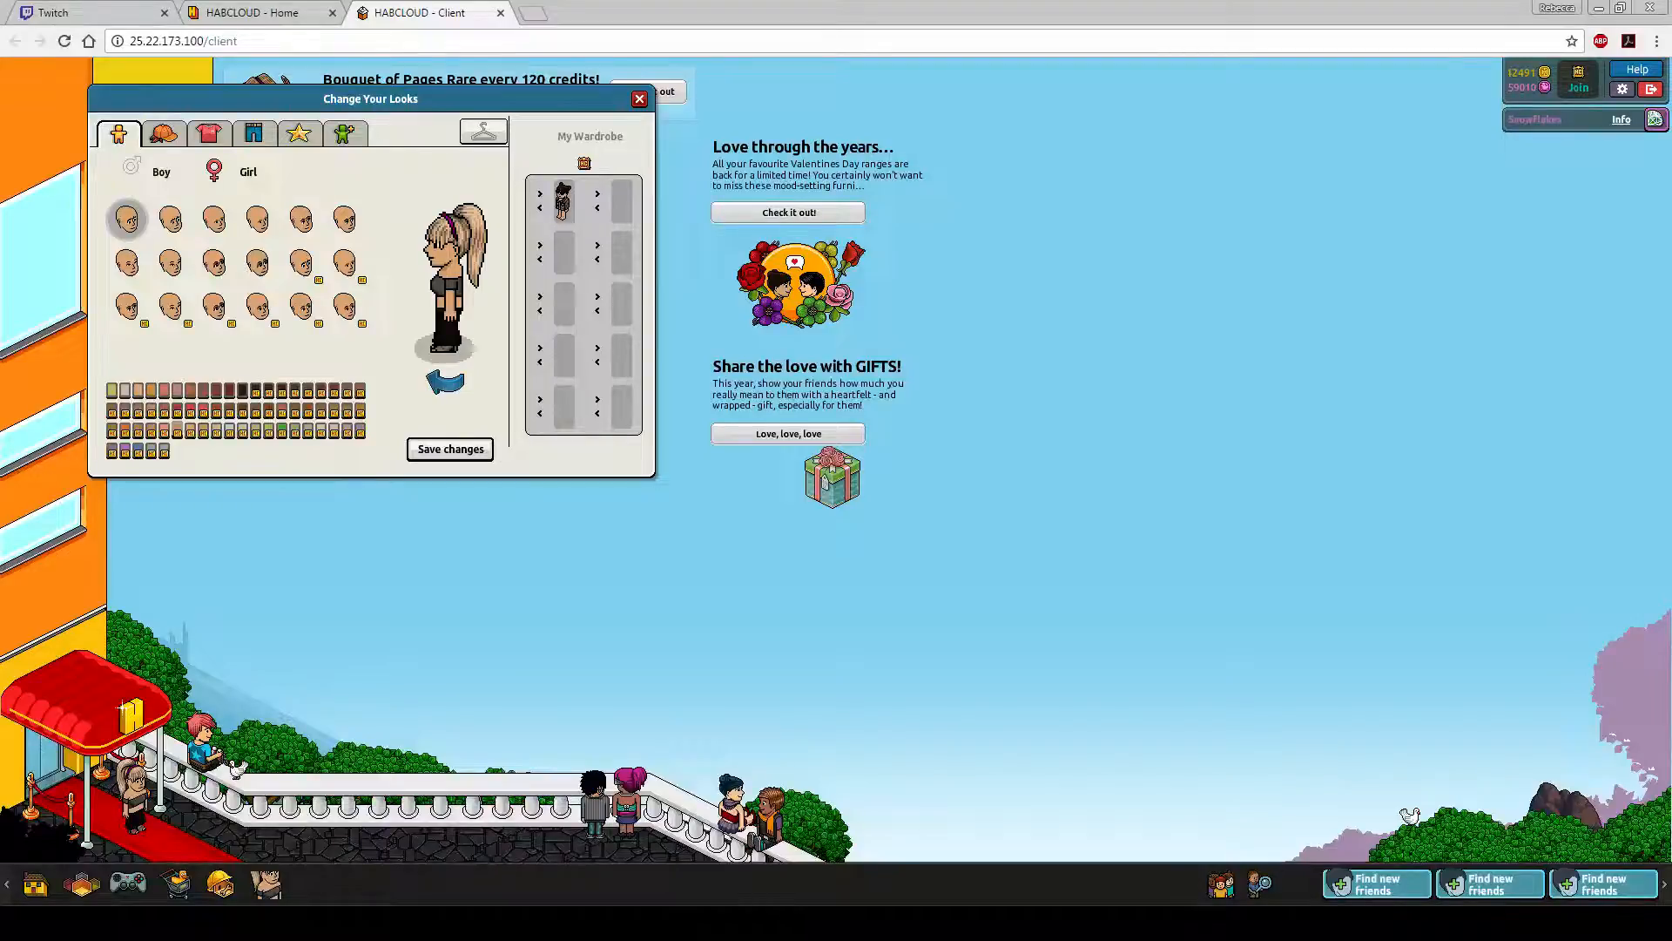
- Close the old HABCLOUD client, reopen it in a new tab from the home page, and open the clothes editor
left_click(500, 12)
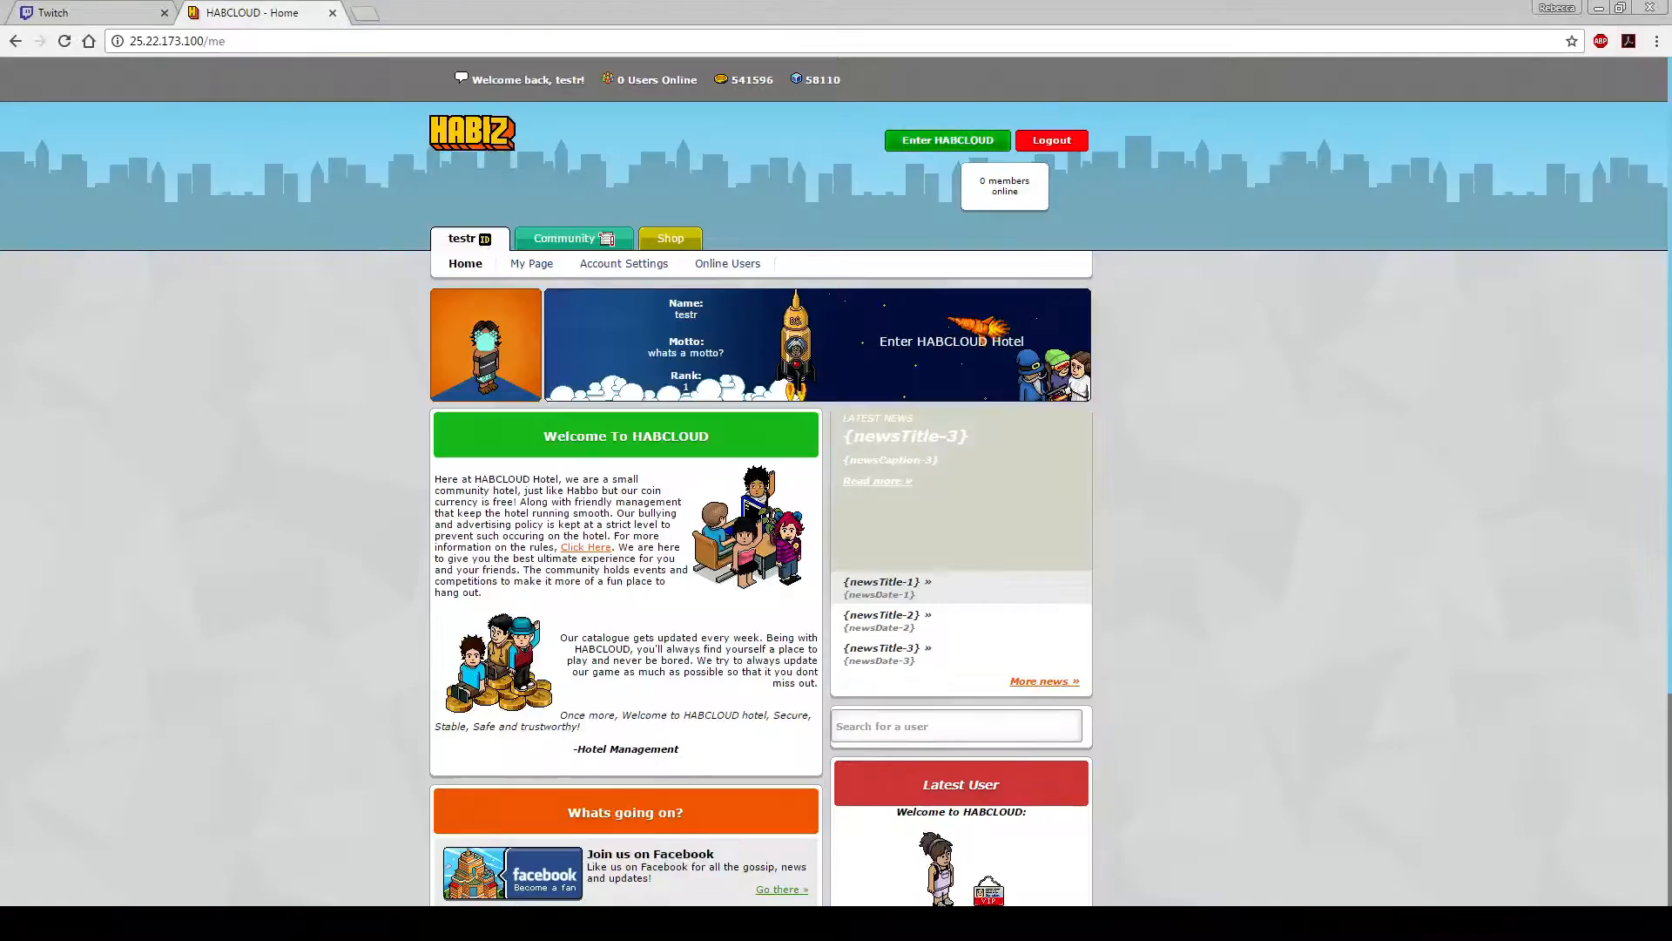
right_click(961, 141)
left_click(1037, 154)
left_click(418, 13)
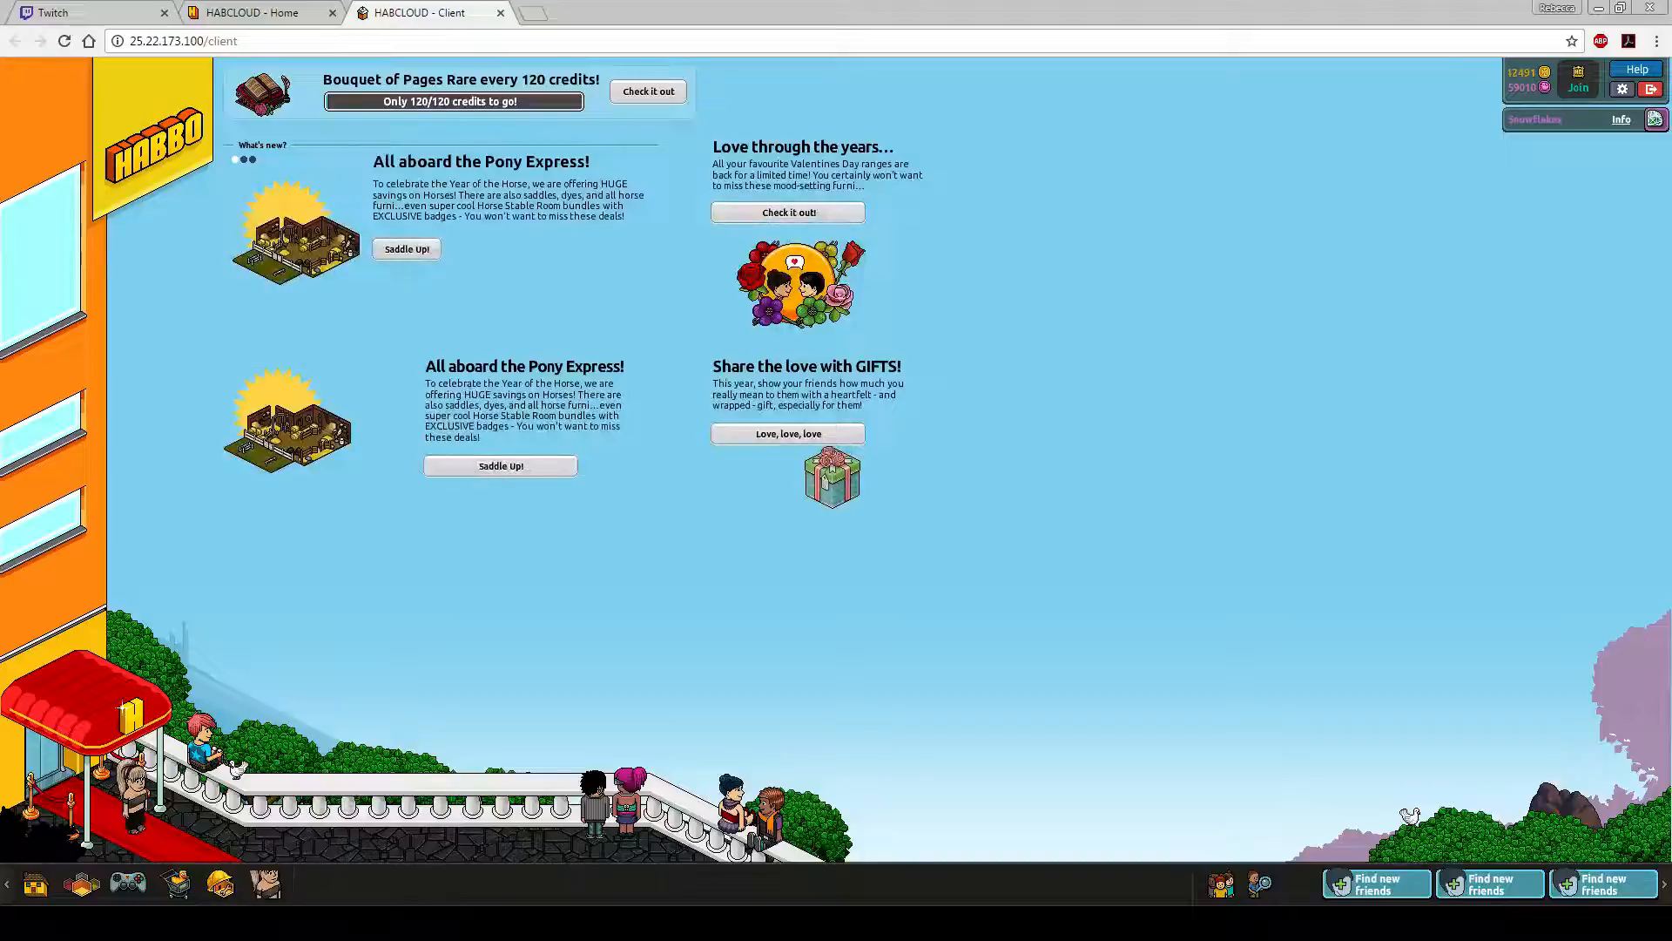
left_click(266, 884)
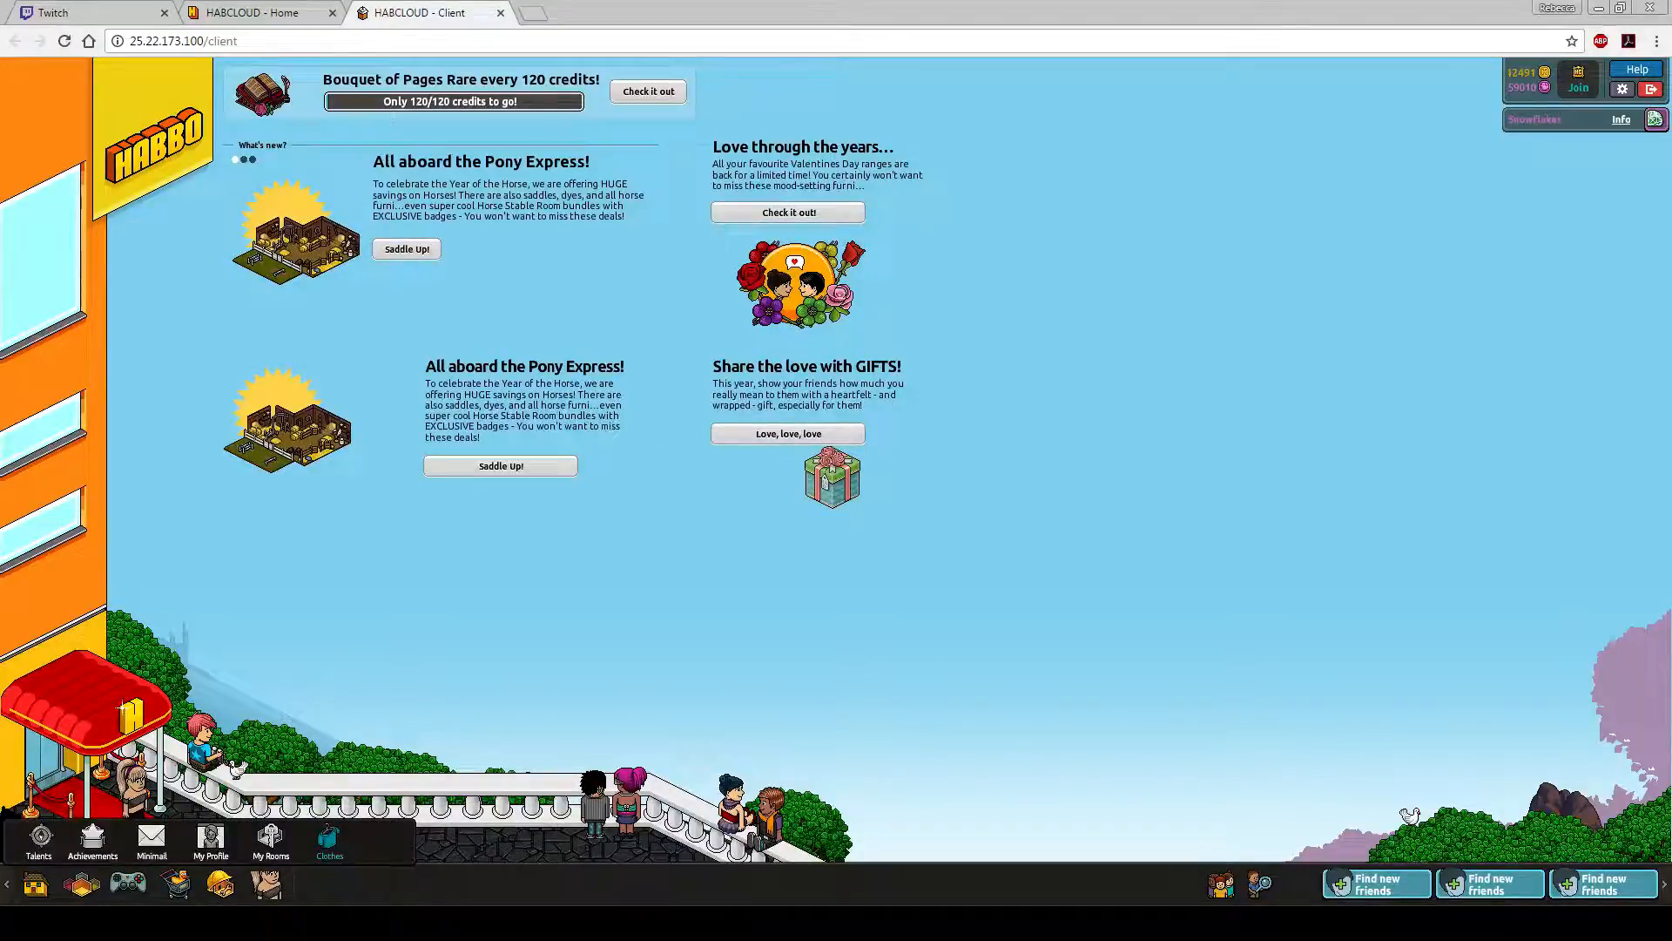
left_click(329, 840)
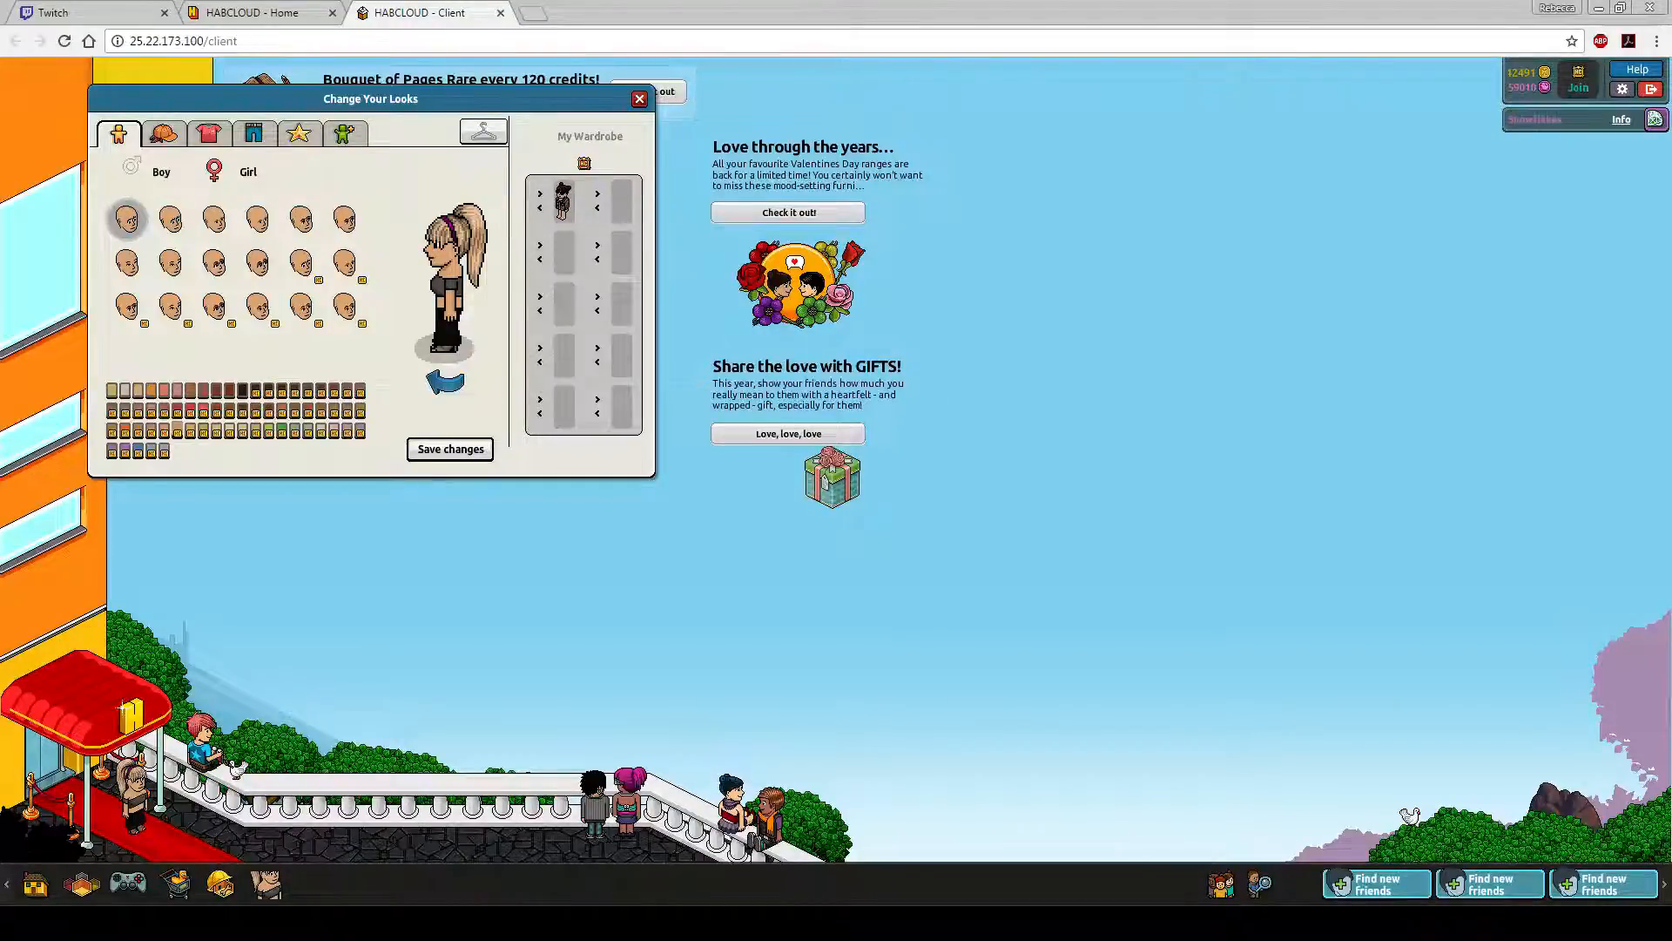
- Rotate the avatar preview in the clothes editor to check how the headband sits from several directions
left_click(446, 381)
left_click(445, 381)
left_click(445, 382)
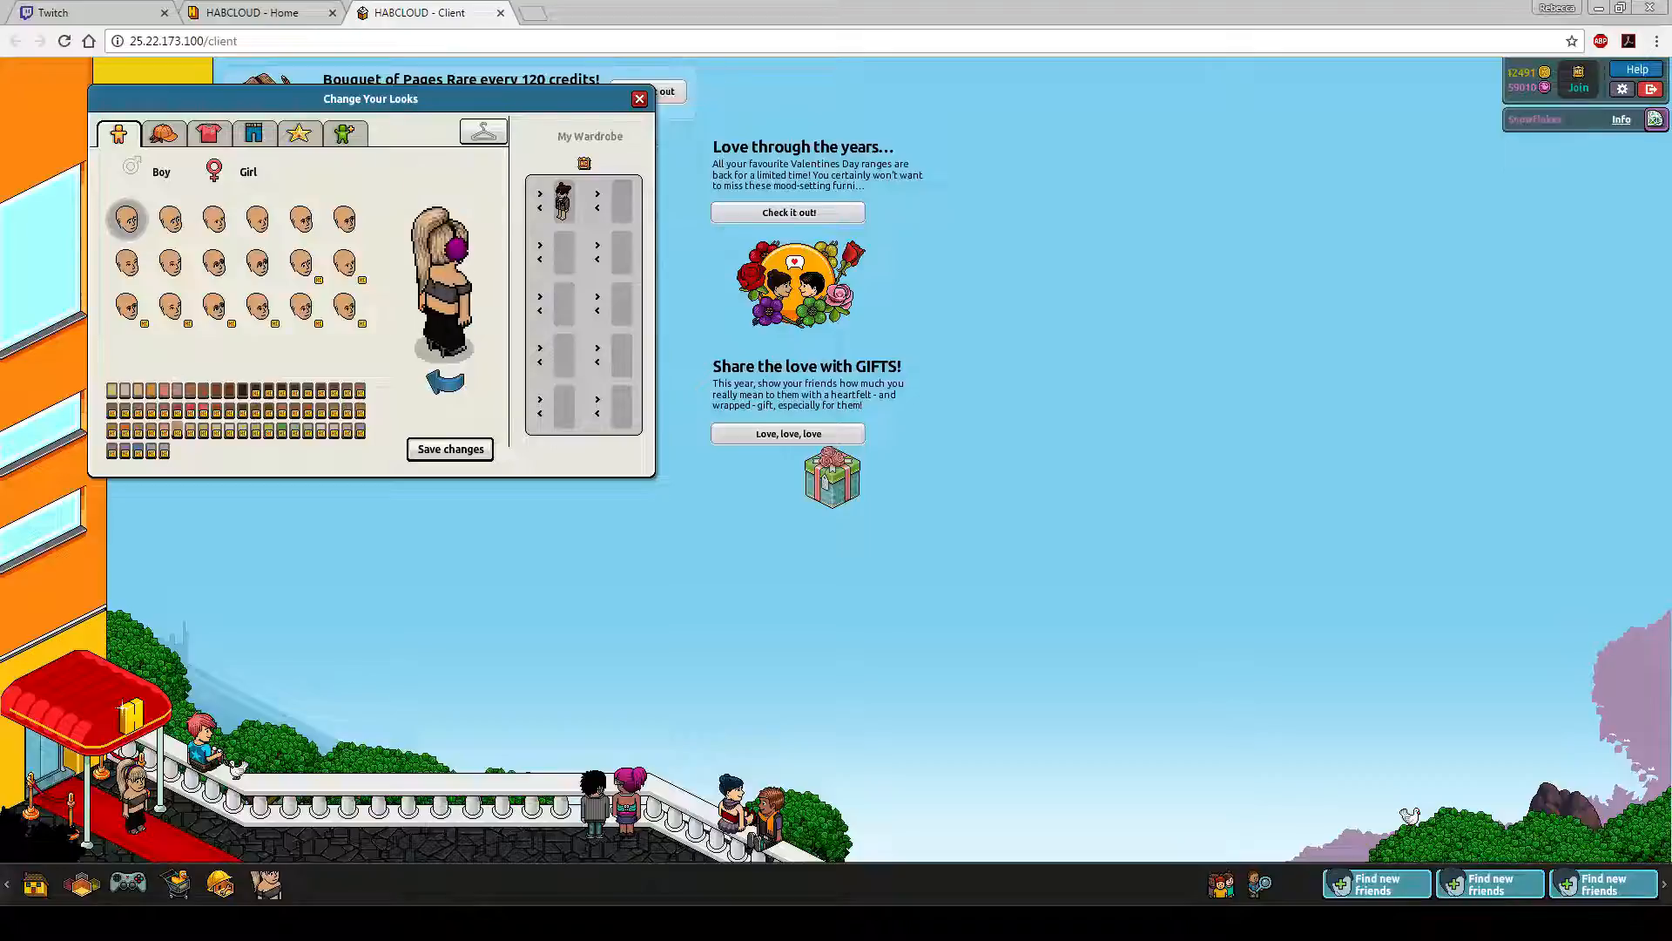
left_click(445, 382)
left_click(445, 382)
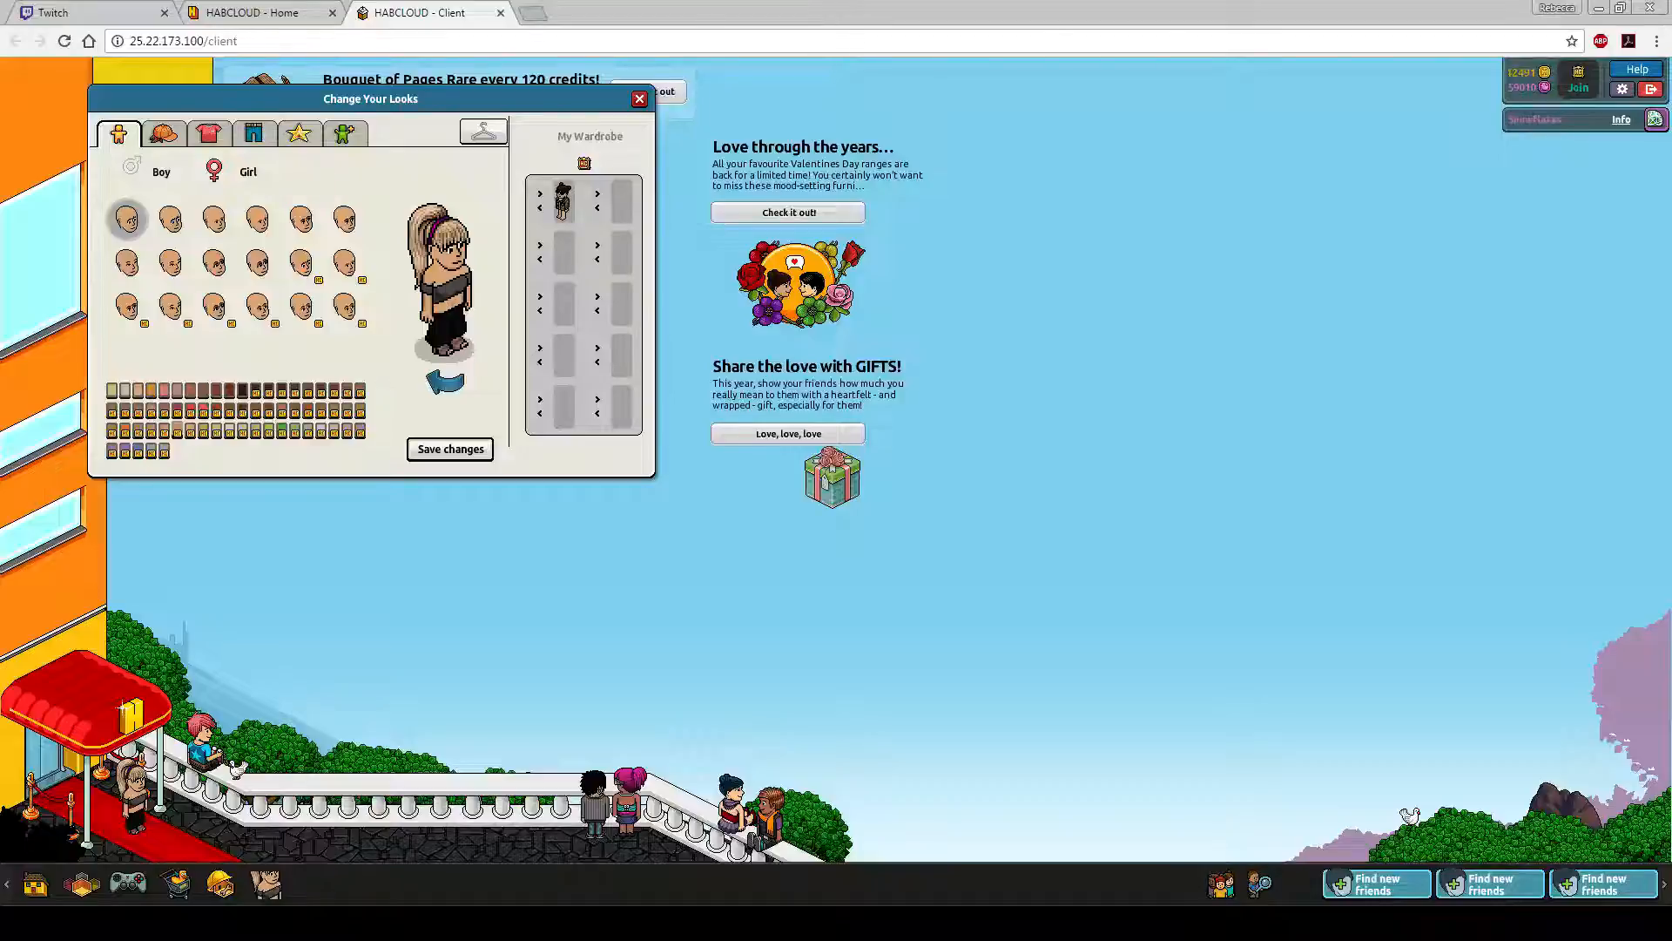
key("ctrl+t")
type("mega")
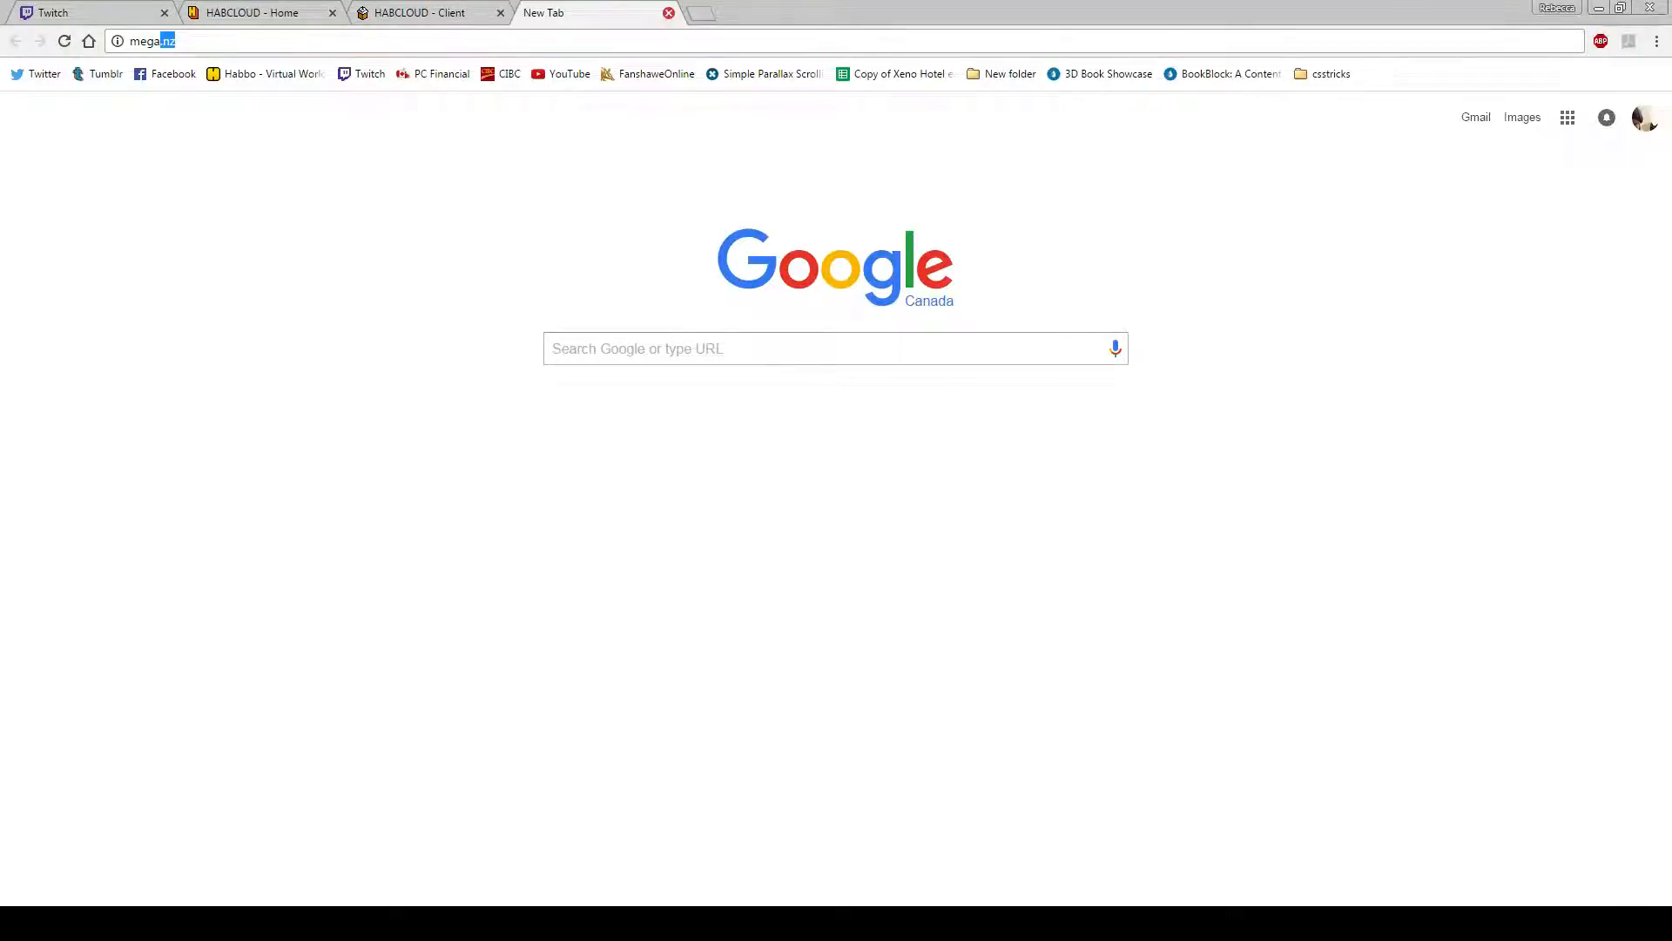
key("ctrl+w")
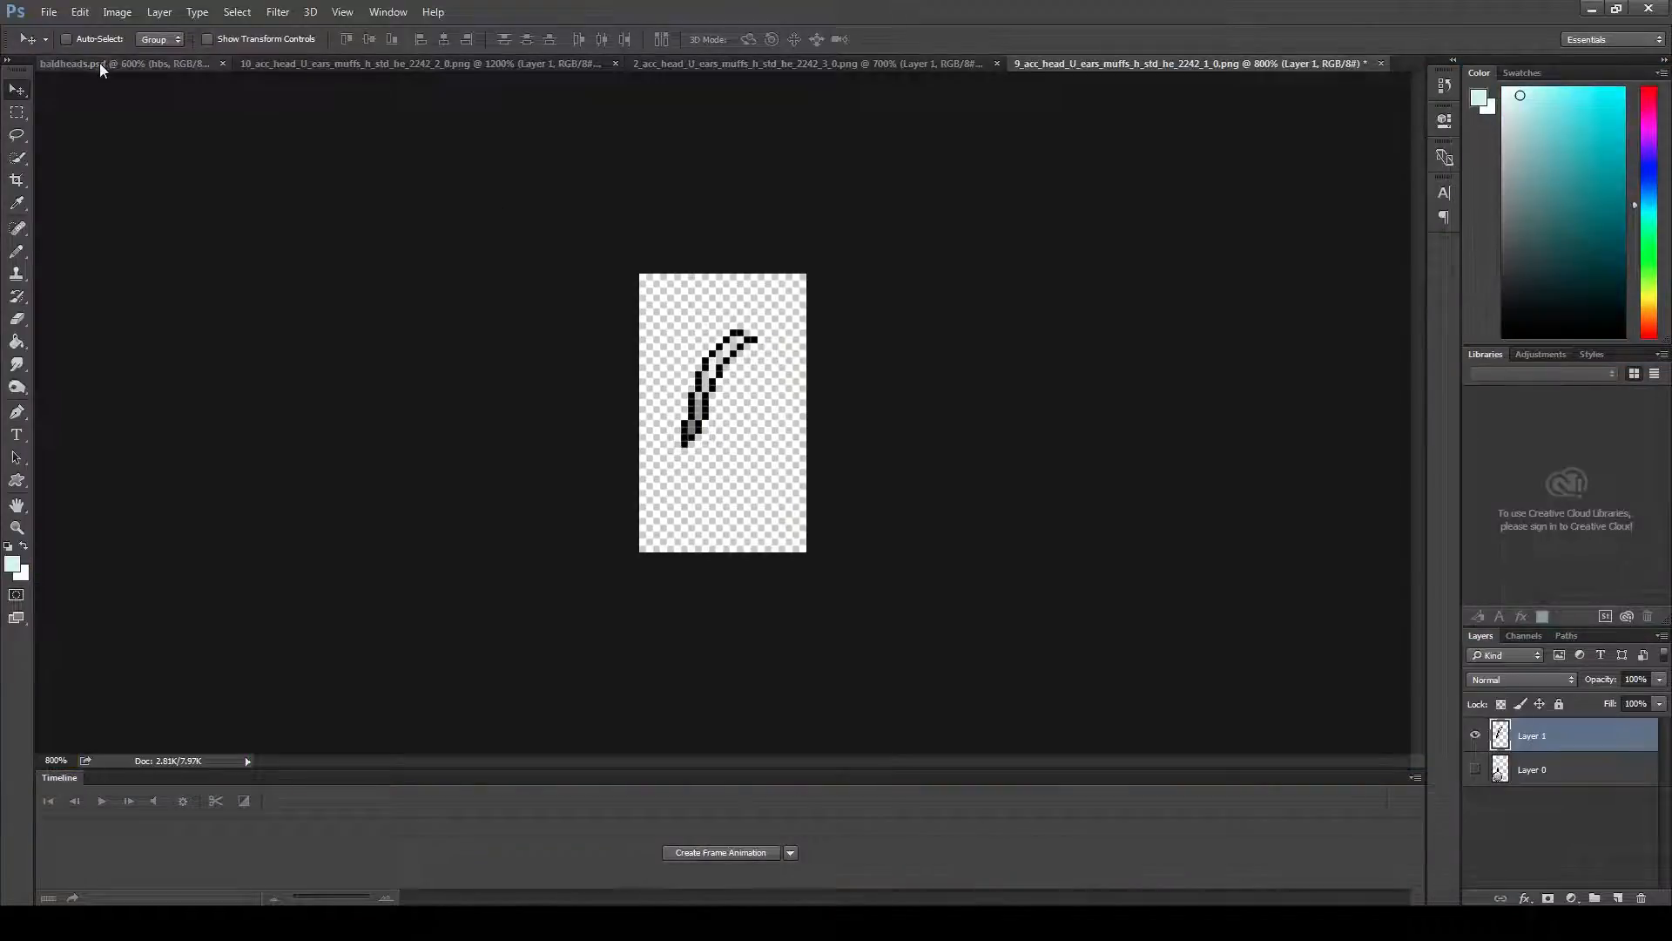
- In Photoshop's baldheads.psd, select and copy the headband on the head turned three-quarters away
left_click(104, 64)
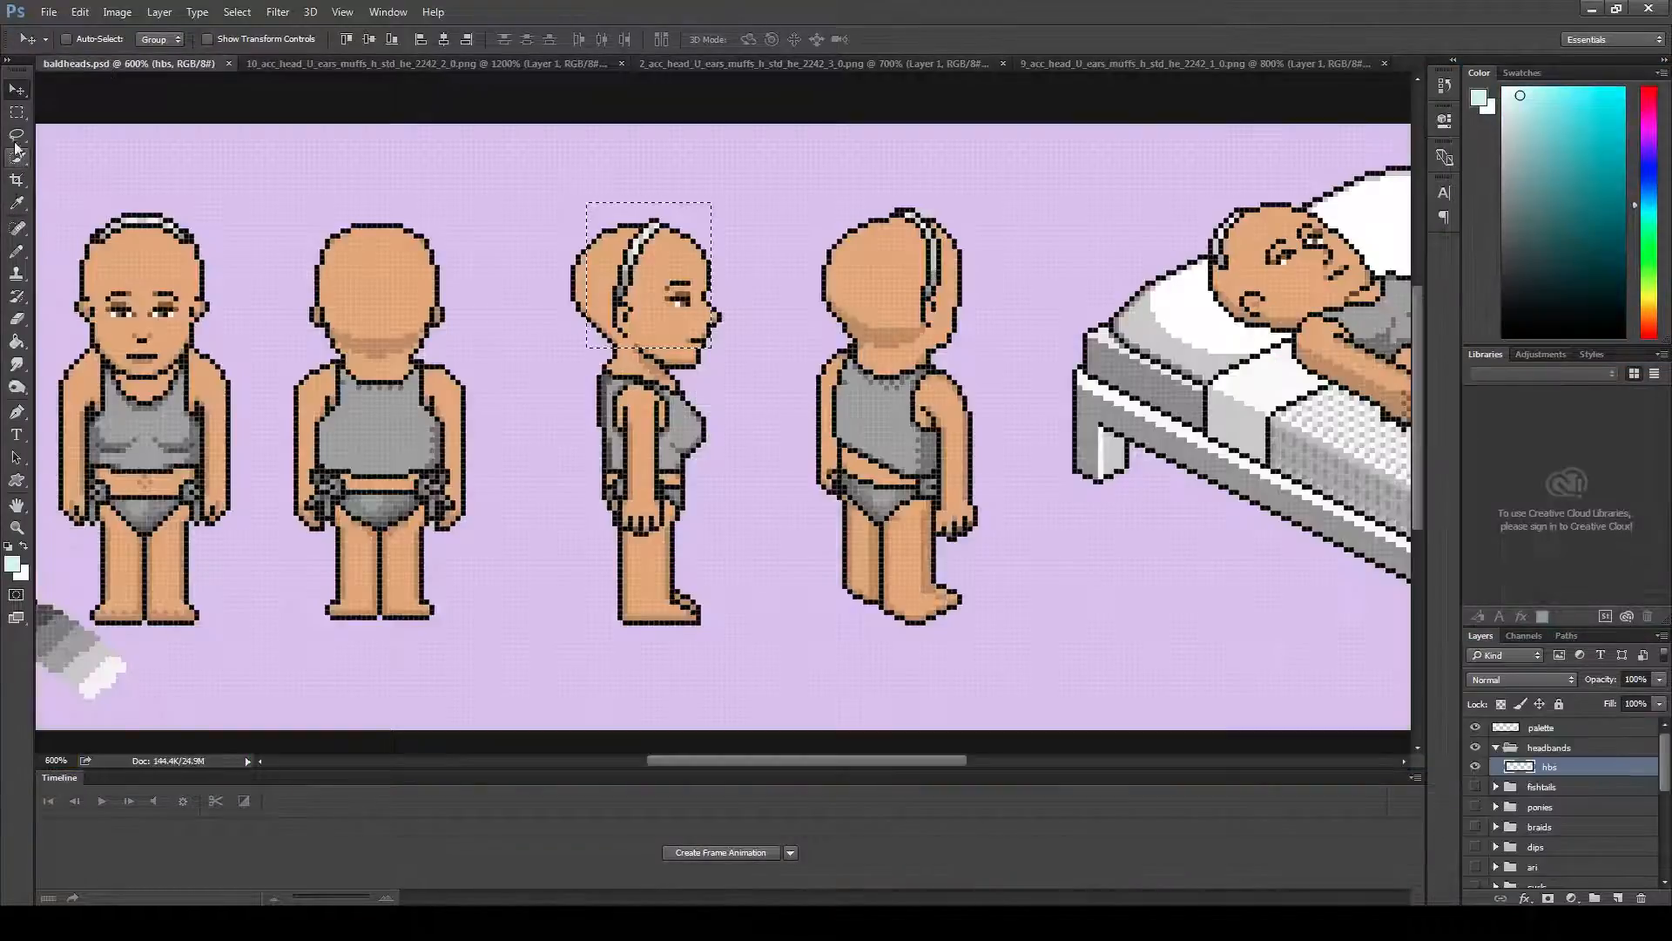
left_click(16, 112)
left_click(893, 253)
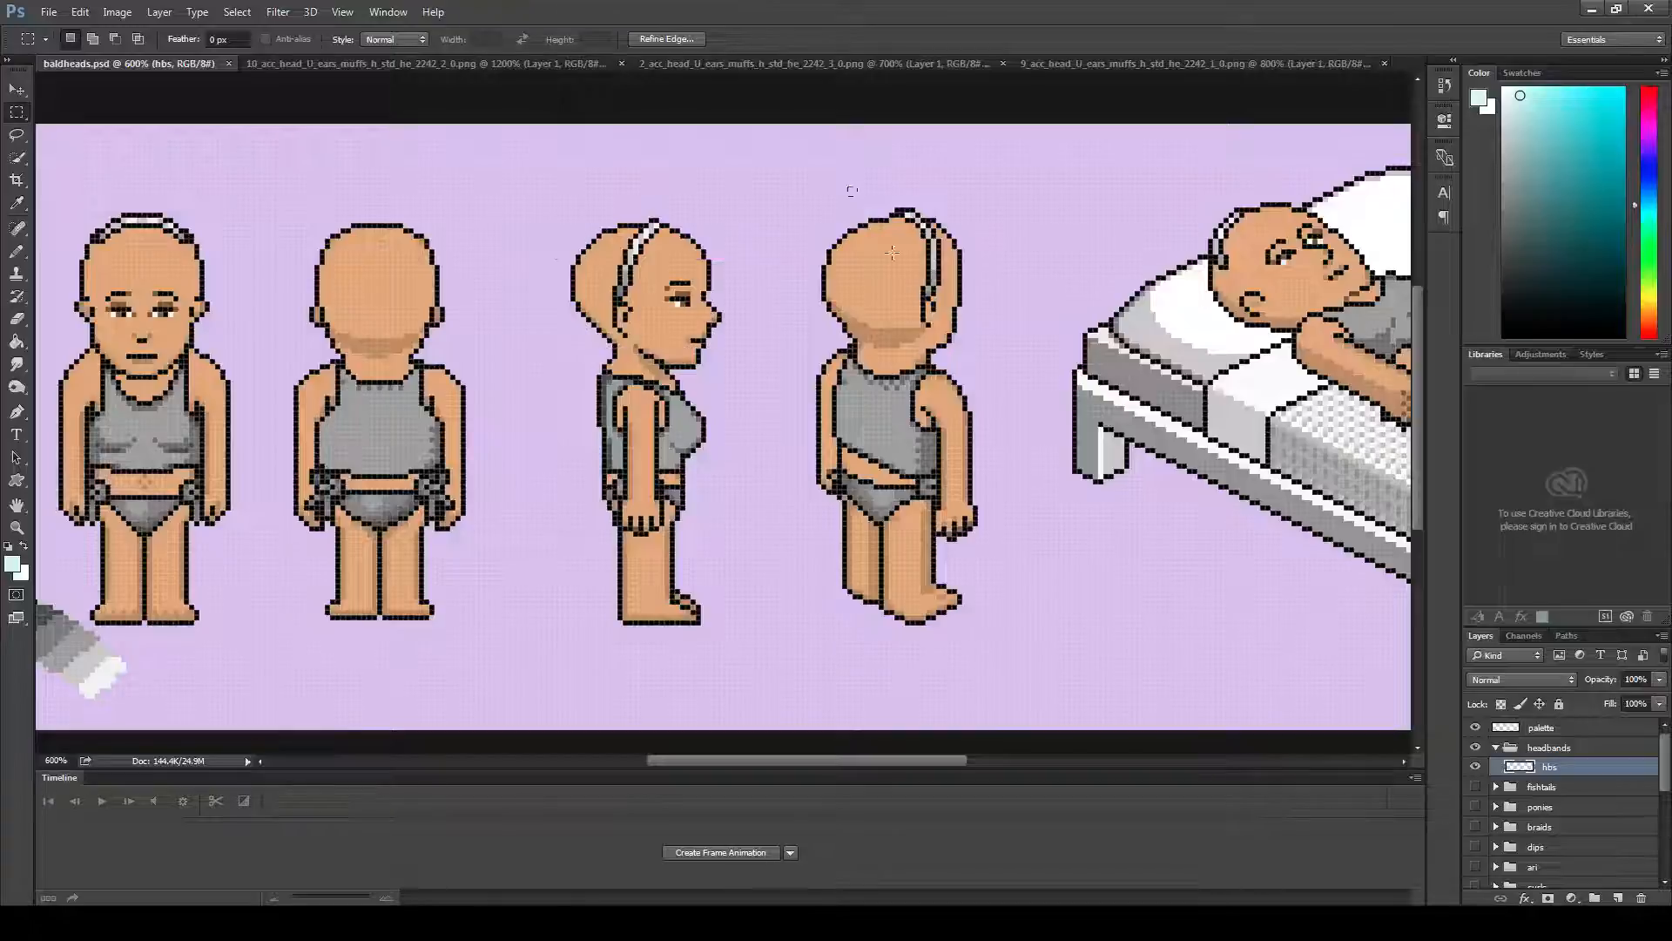
left_click_drag(850, 186, 978, 357)
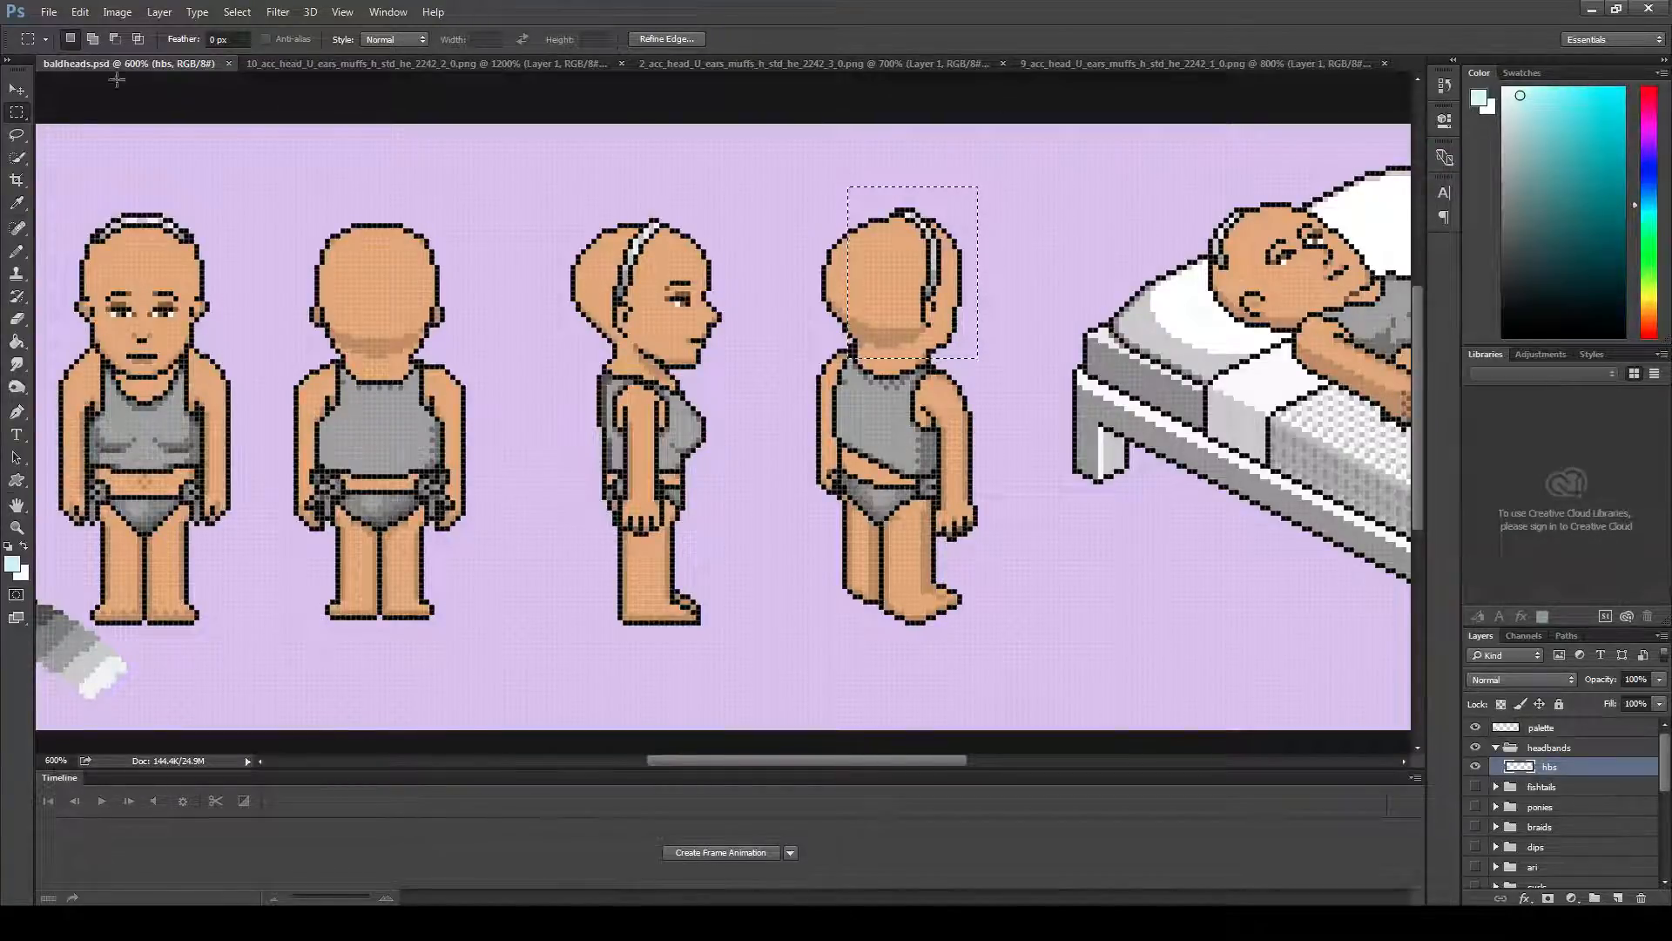
- Open 4_acc_head_U_ears_muffs_h_std_he_2242_0_0.png from the headband images folder
left_click(49, 13)
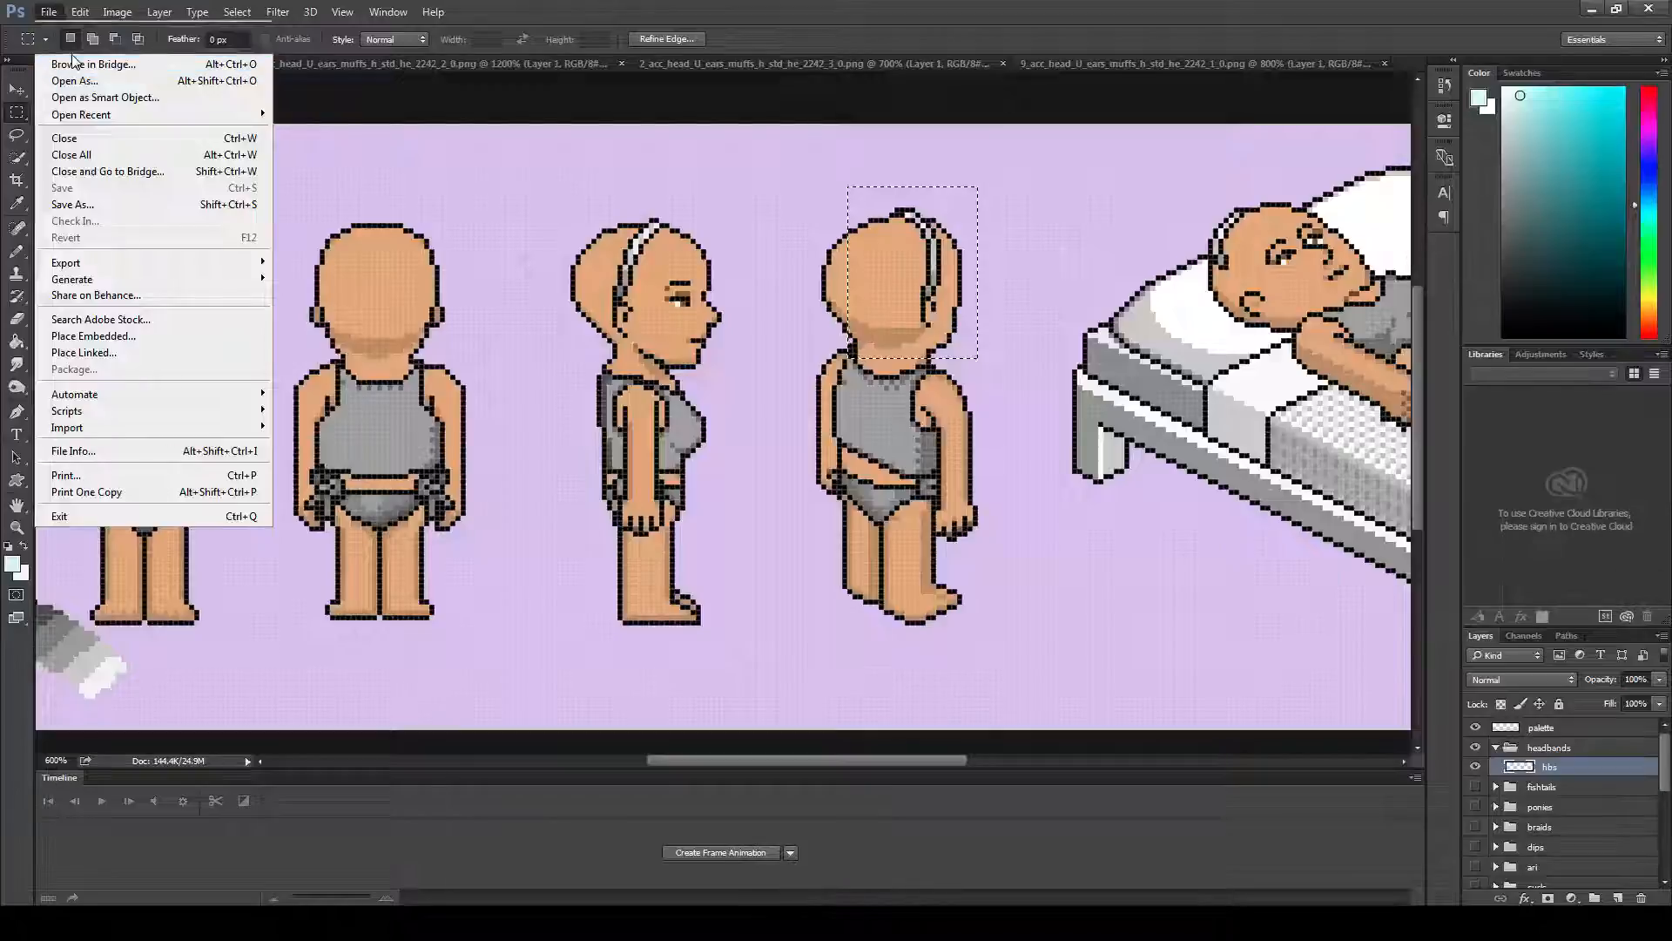
left_click(72, 59)
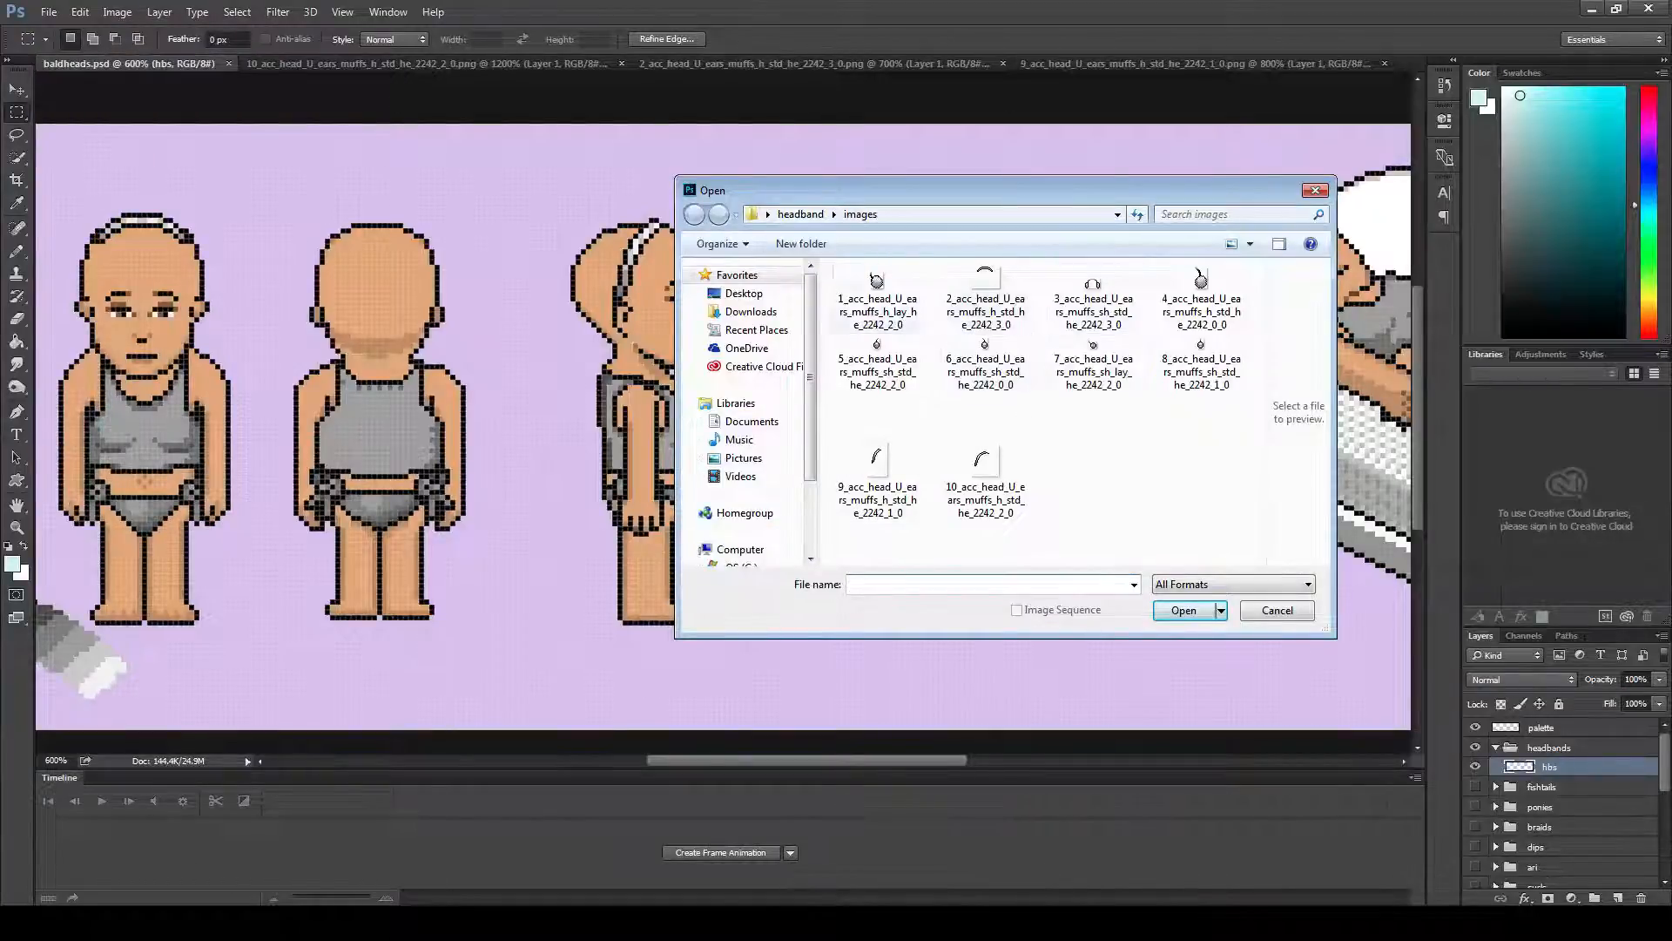
double_click(1201, 288)
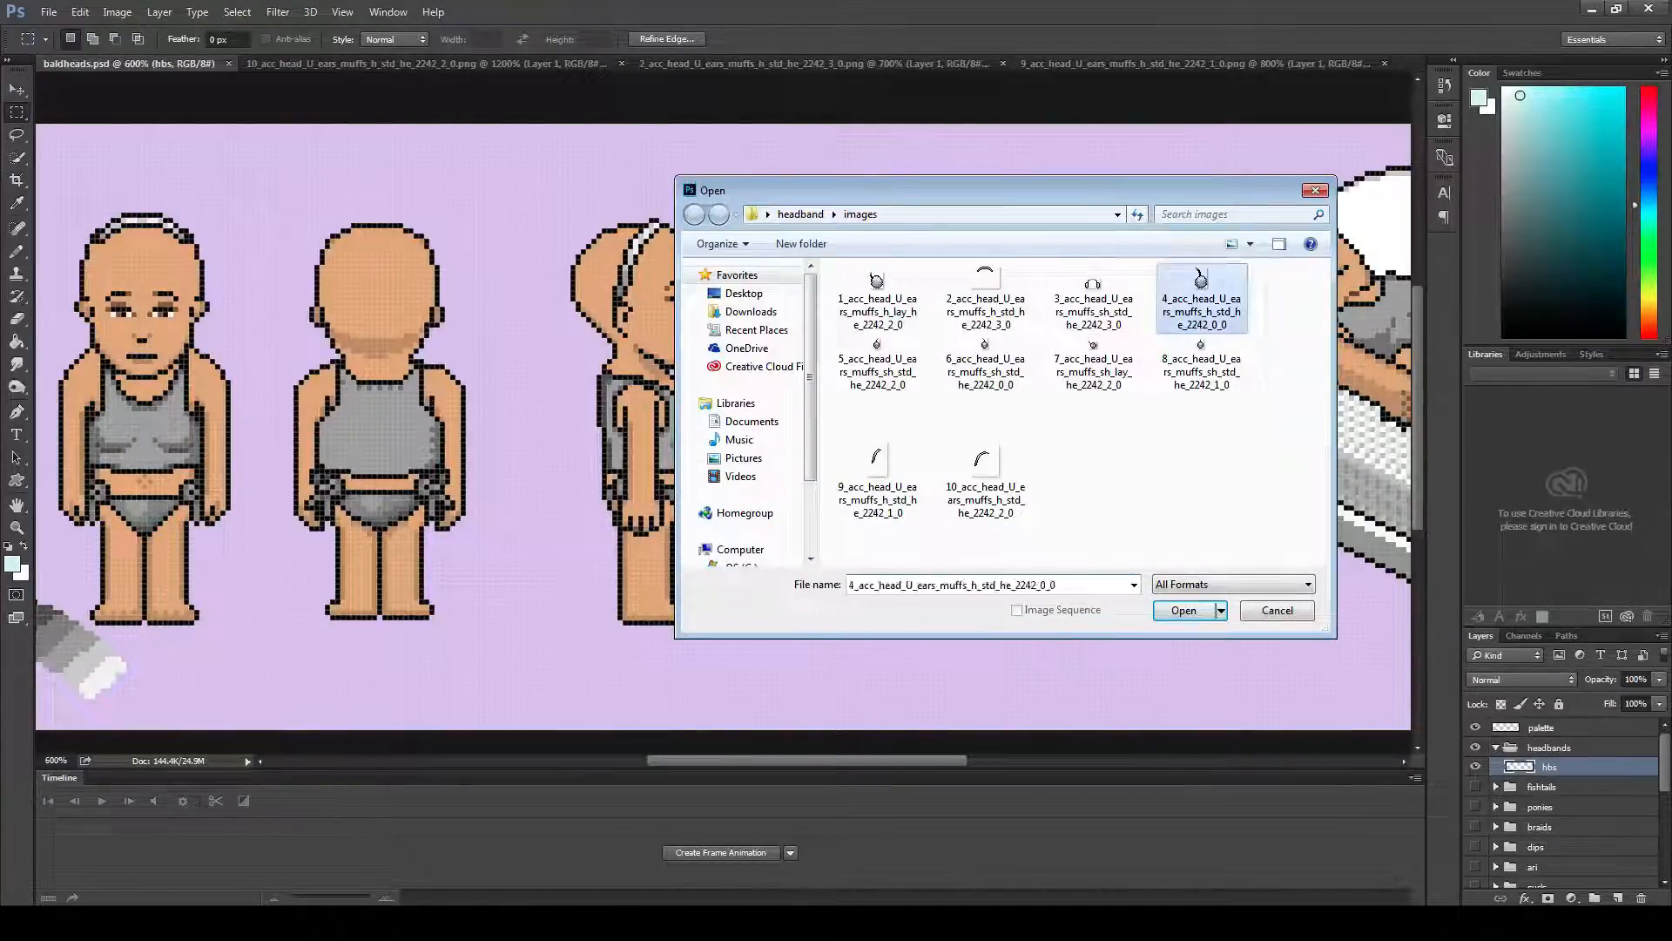
- Enlarge the earmuff image's canvas above and on both sides with the Crop tool
key("ctrl+plus")
key("ctrl+plus")
key("ctrl+plus")
key("ctrl+plus")
key("ctrl+plus")
key("ctrl+plus")
key("ctrl+plus")
key("ctrl+plus")
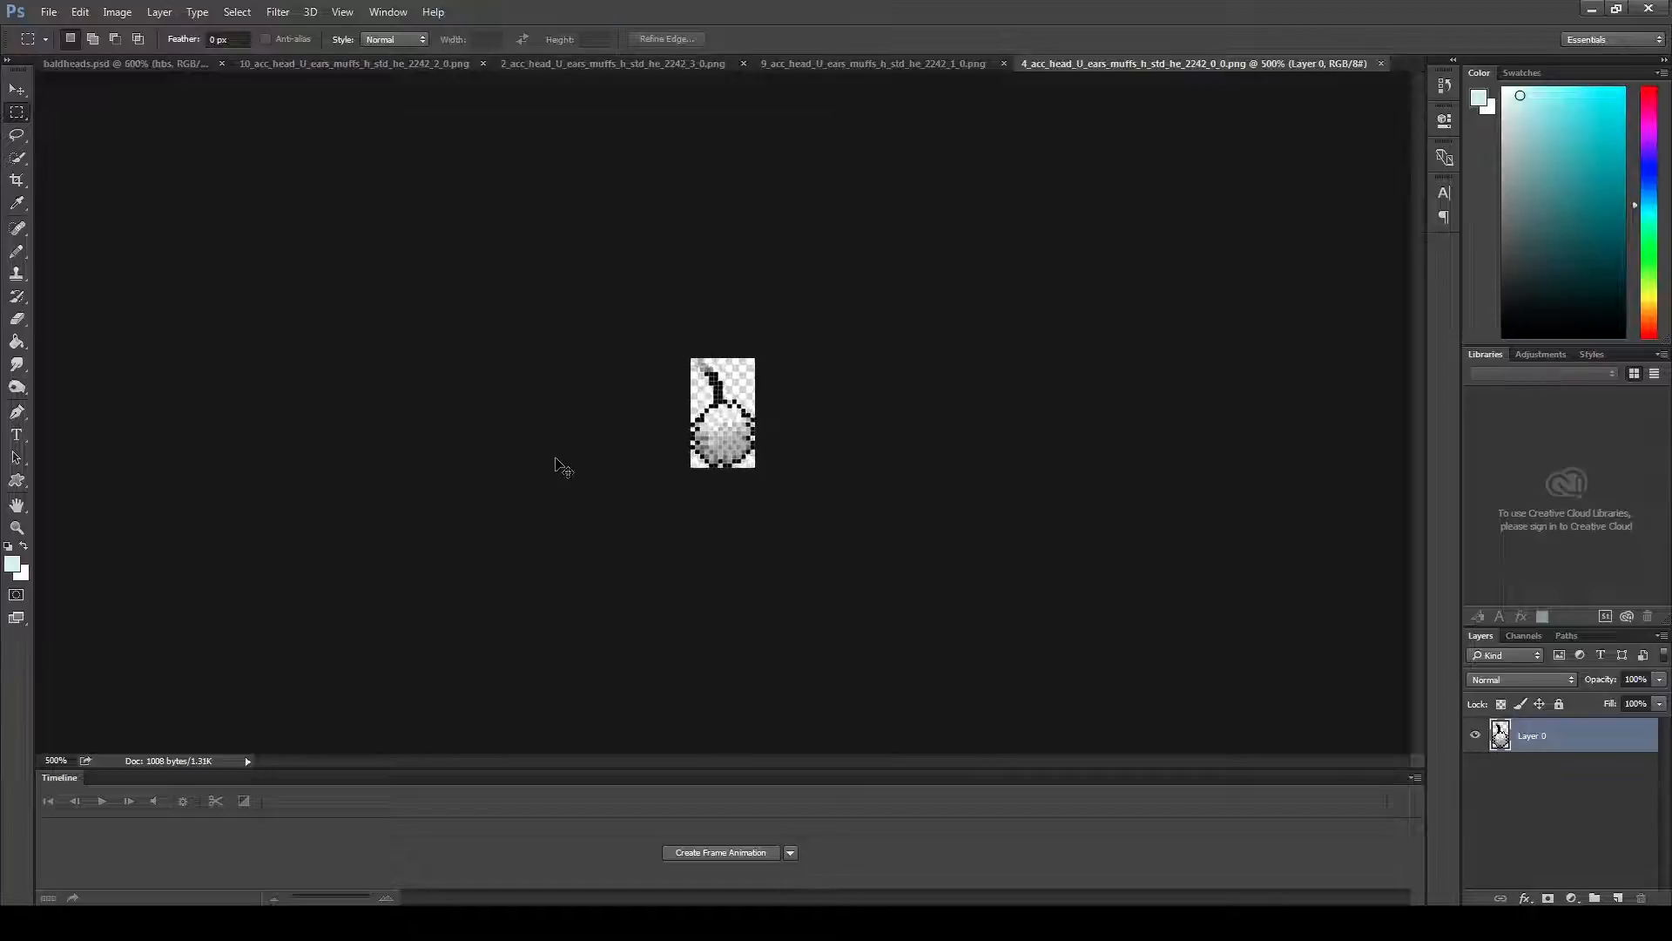
left_click(16, 180)
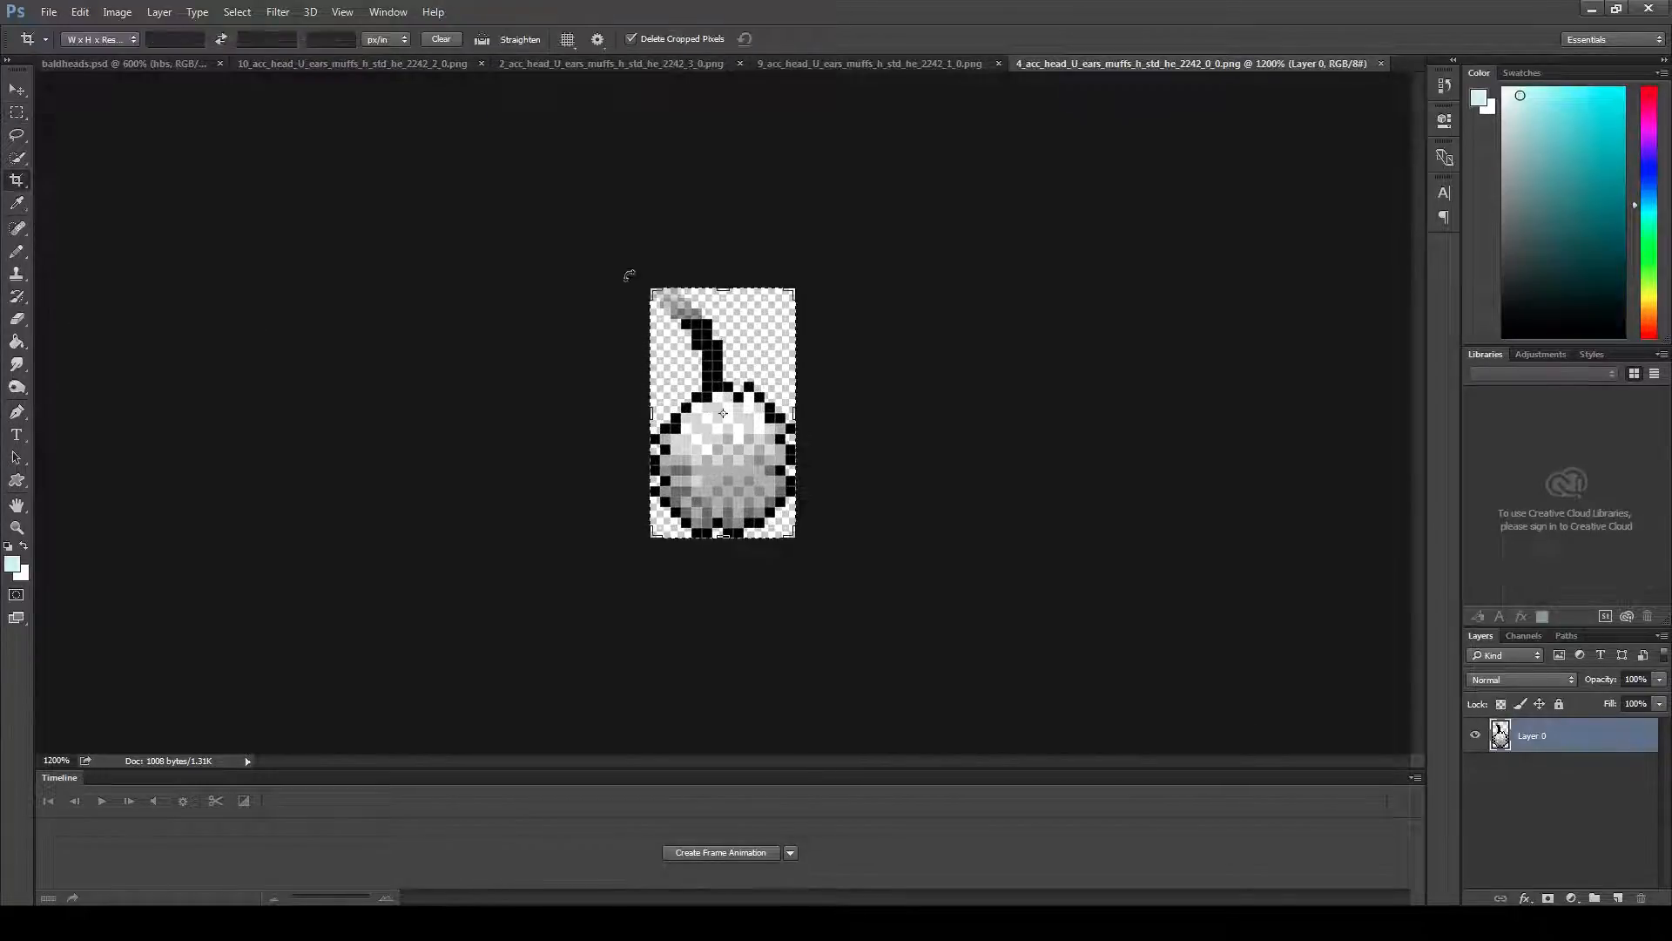
mouse_move(652, 289)
left_mouse_down()
mouse_move(623, 265)
mouse_move(647, 256)
mouse_move(630, 266)
left_mouse_up()
left_click_drag(825, 275, 851, 254)
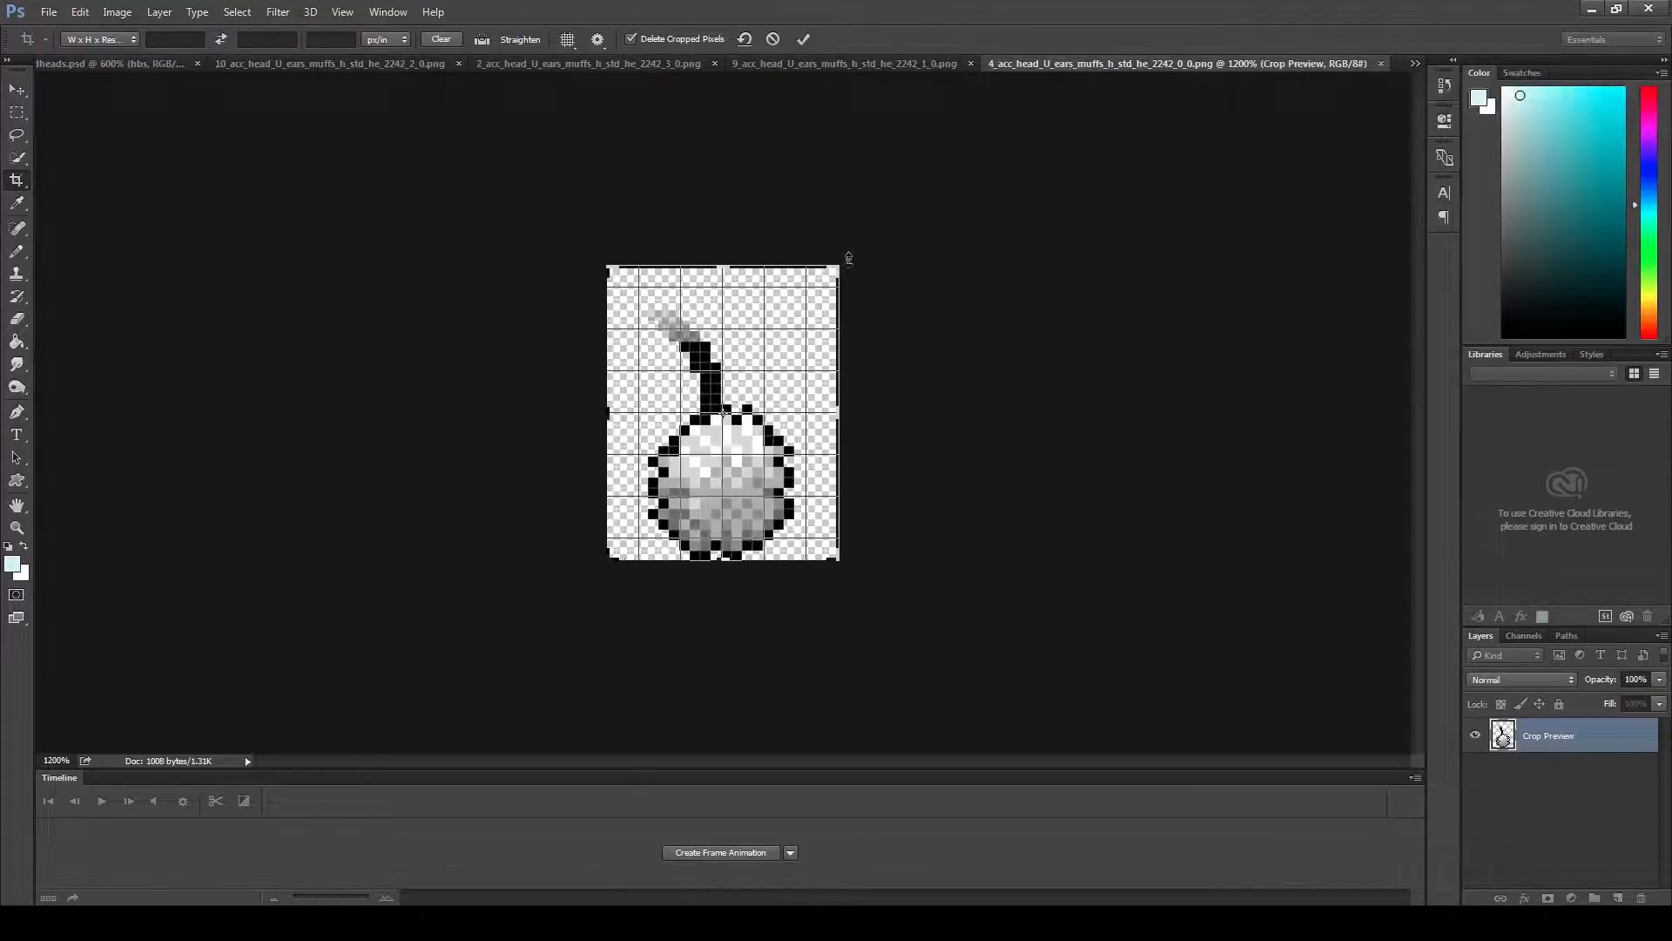
key("Return")
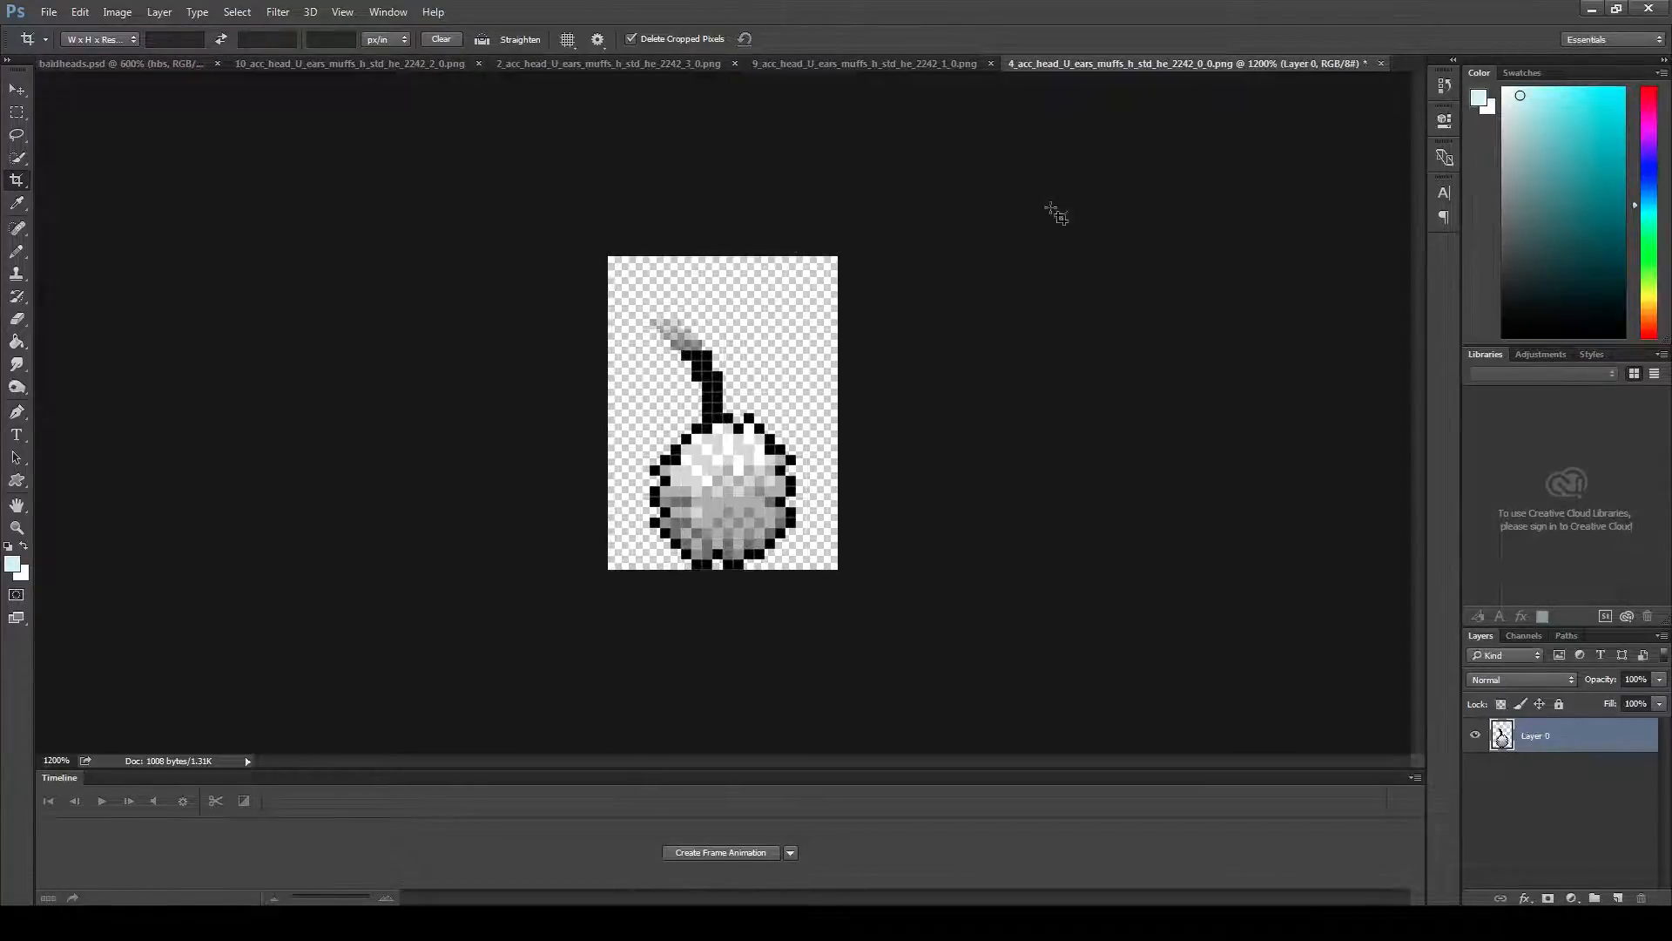
- Paste the headband as a new layer, nudge it up and slightly left to the canvas's upper edge, and hide Layer 0
key("ctrl+v")
left_click(17, 89)
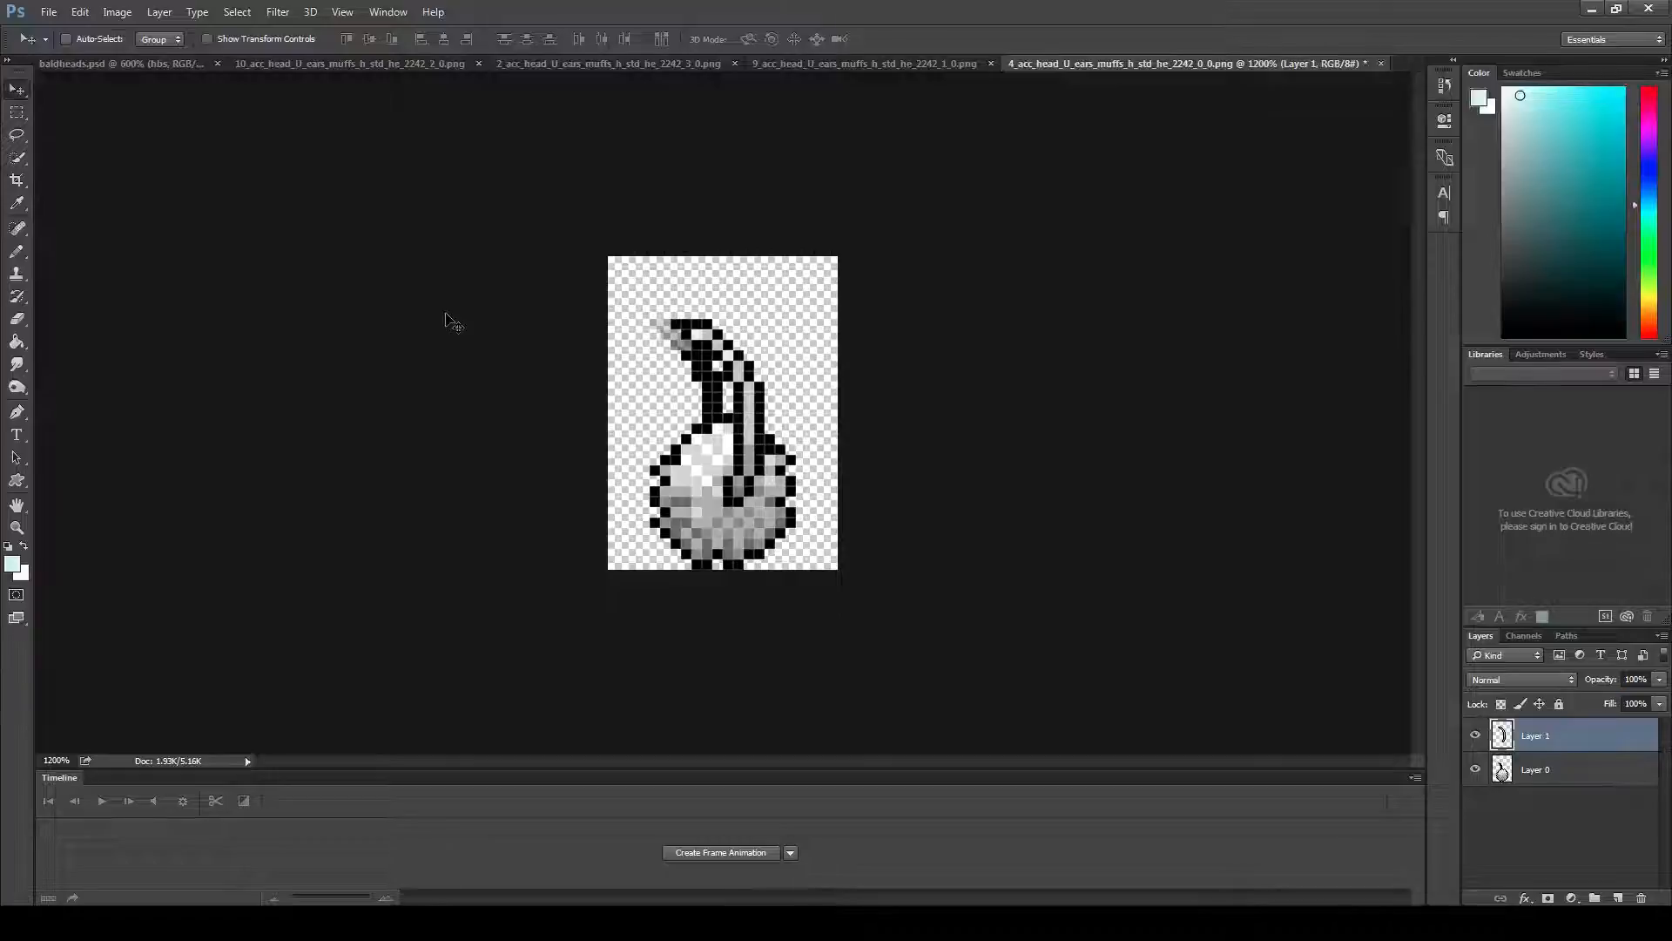
key("Up")
key("Up")
key("Up")
key("Up")
key("Up")
key("Left")
key("Left")
key("Up")
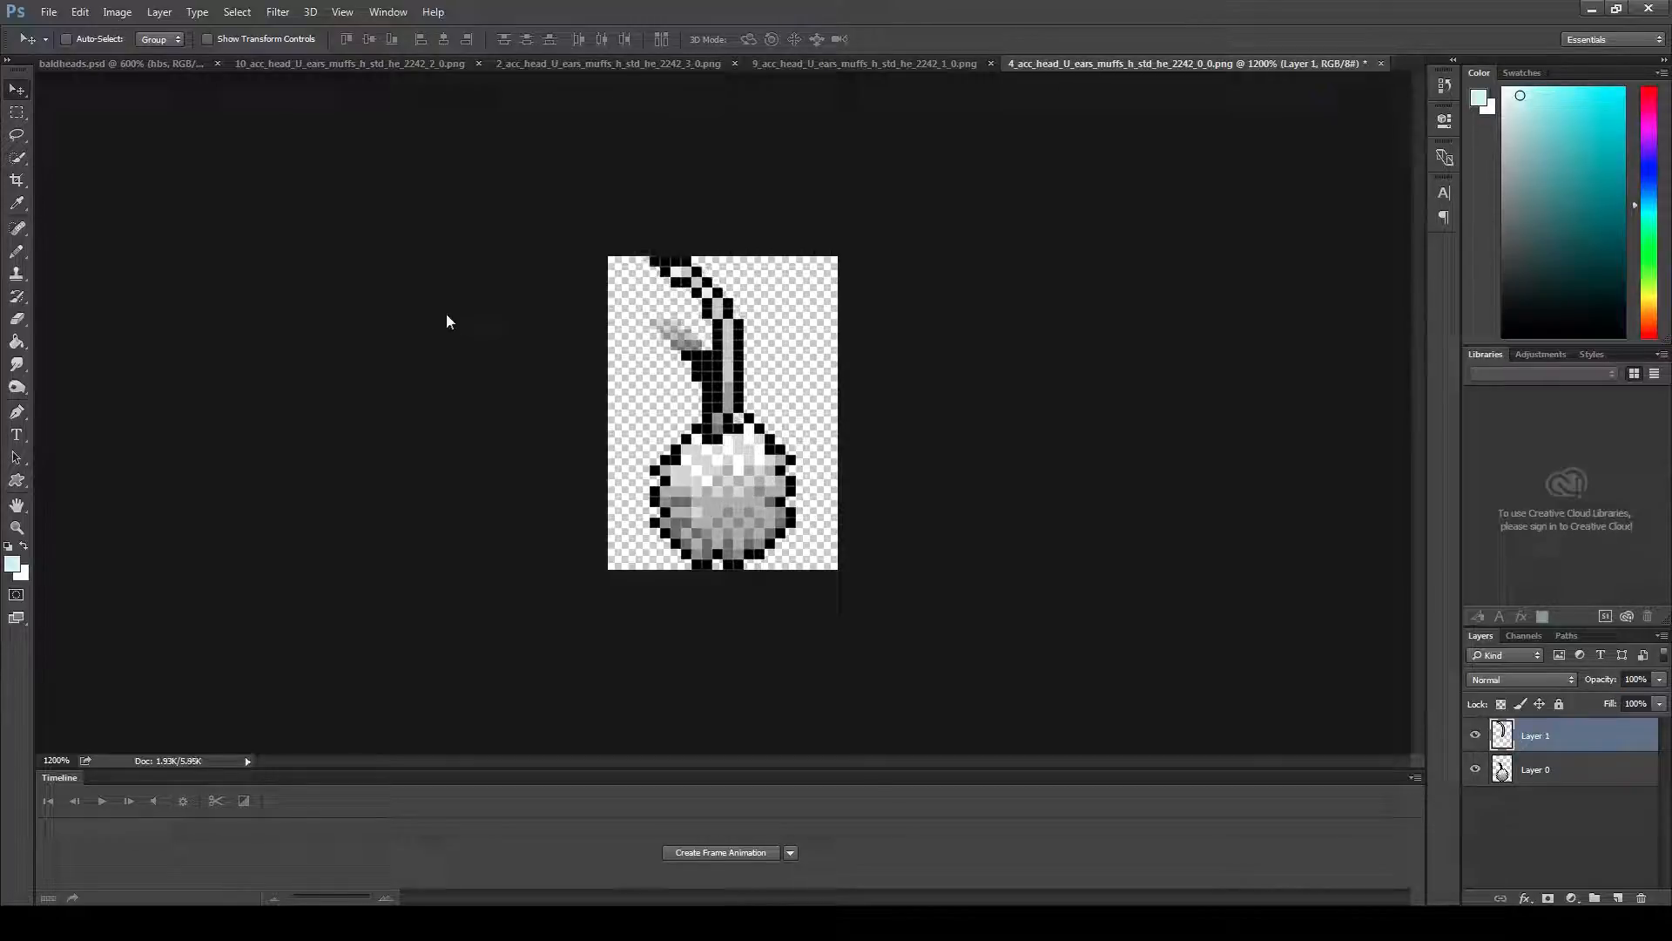
key("Right")
key("Left")
key("Right")
key("Down")
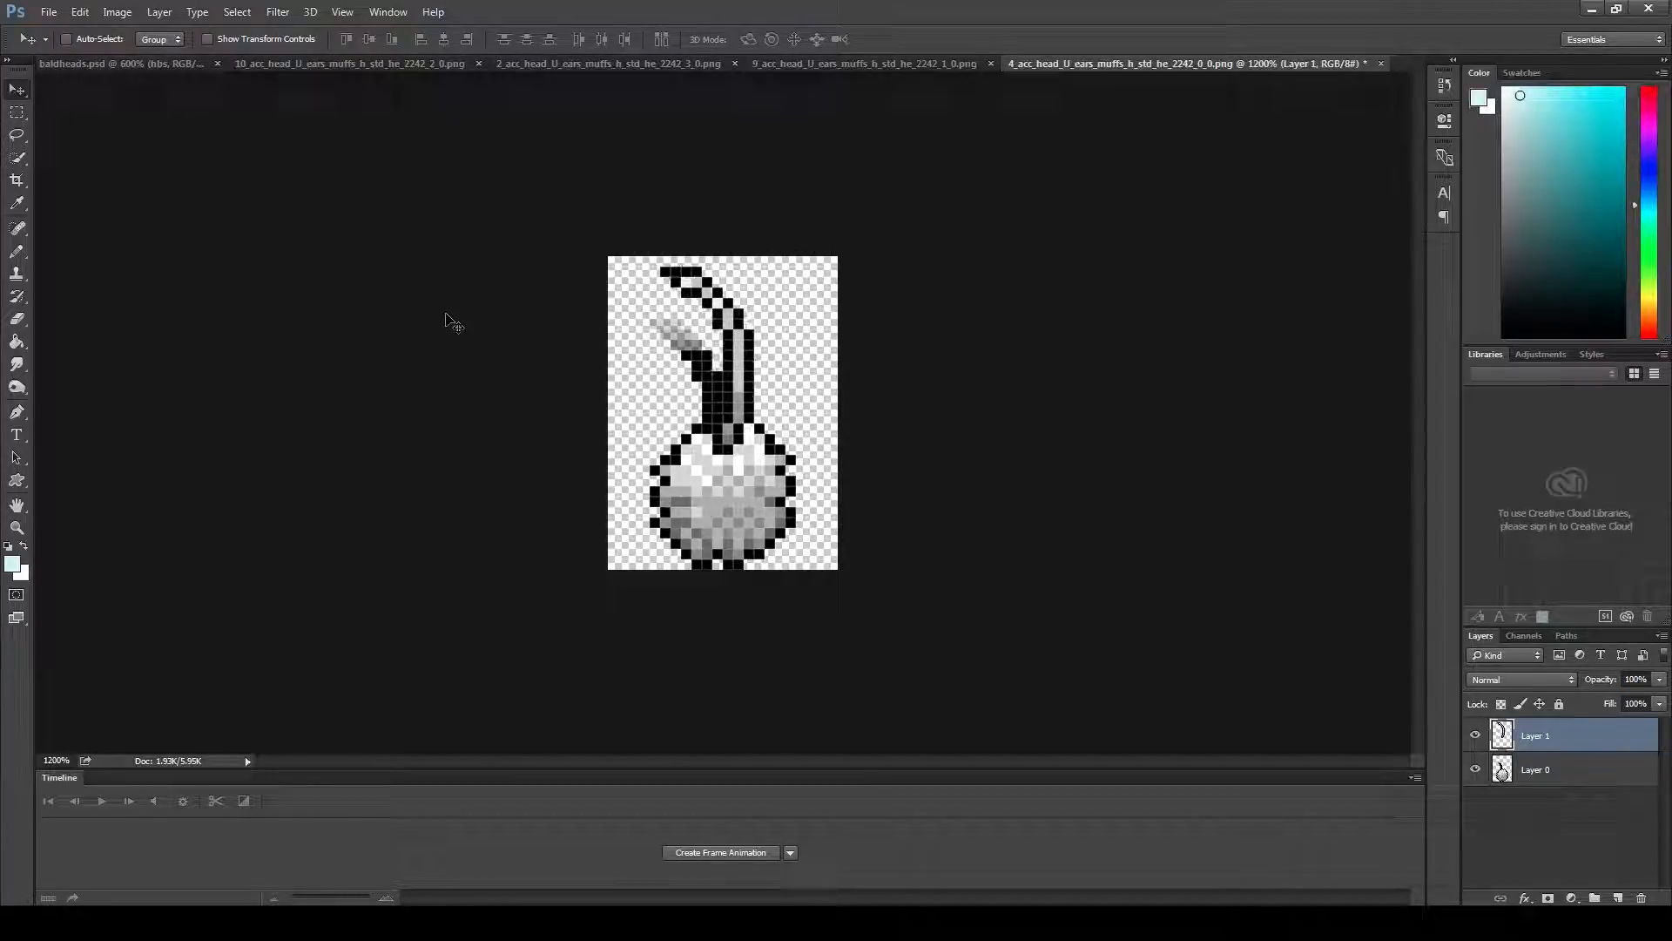
key("Up")
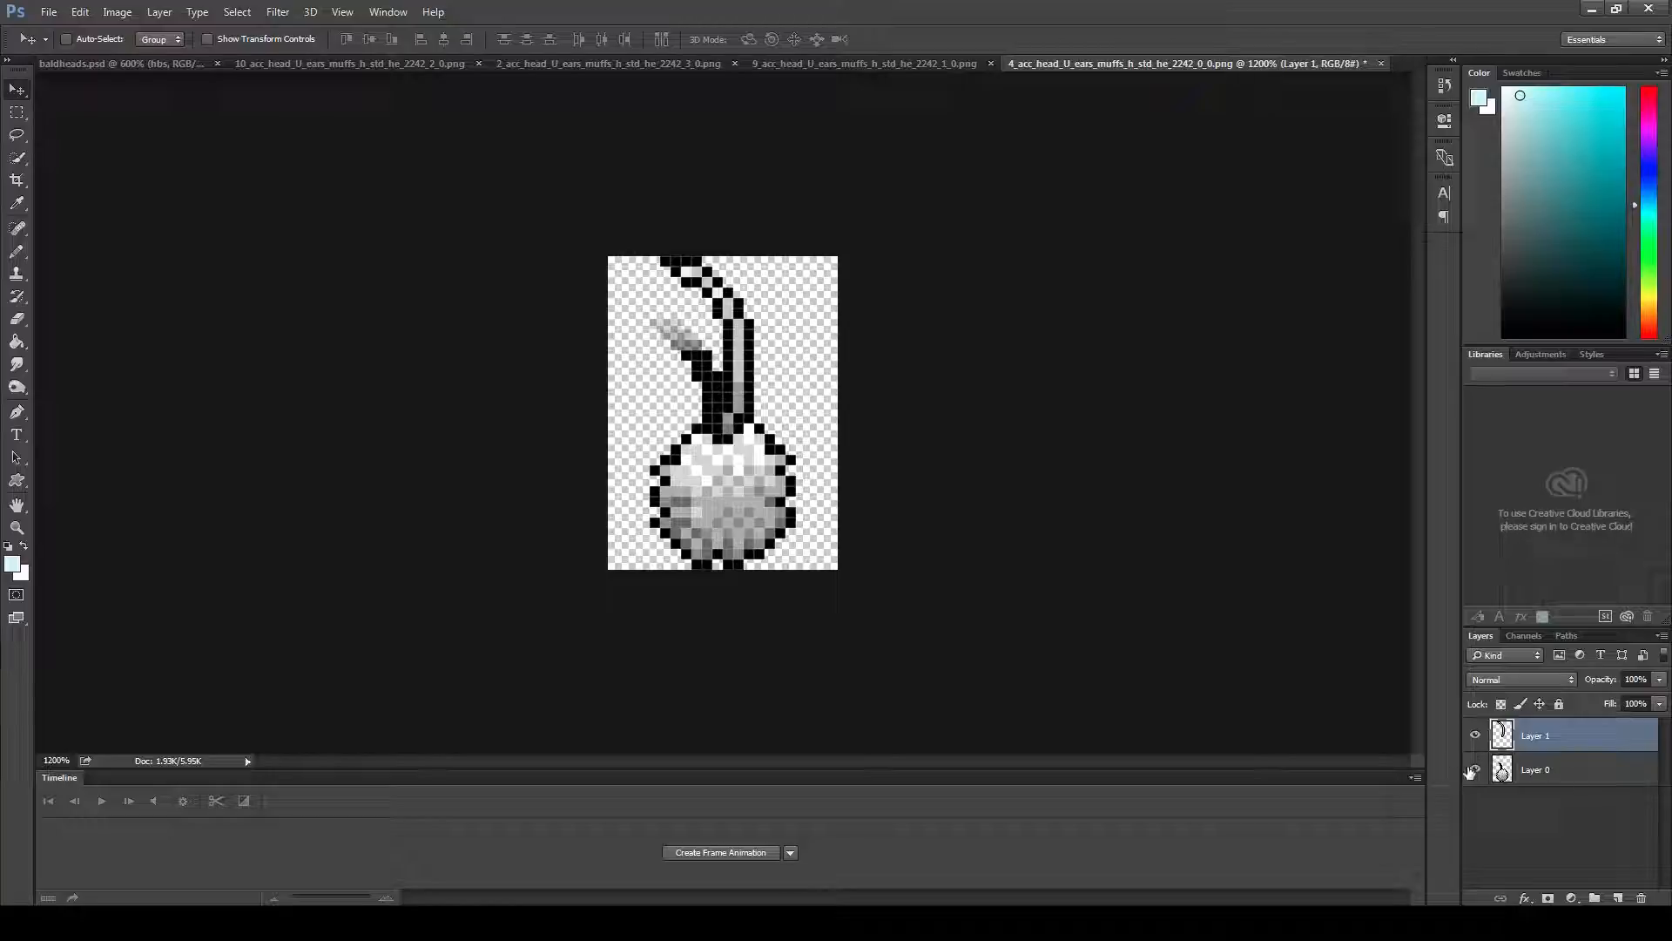
left_click(1476, 769)
- Save the headband image as a PNG, replacing 4_acc_head_U_ears_muffs_h_std_he_2242_0_0.png in the headband images folder
left_click(66, 13)
mouse_move(49, 13)
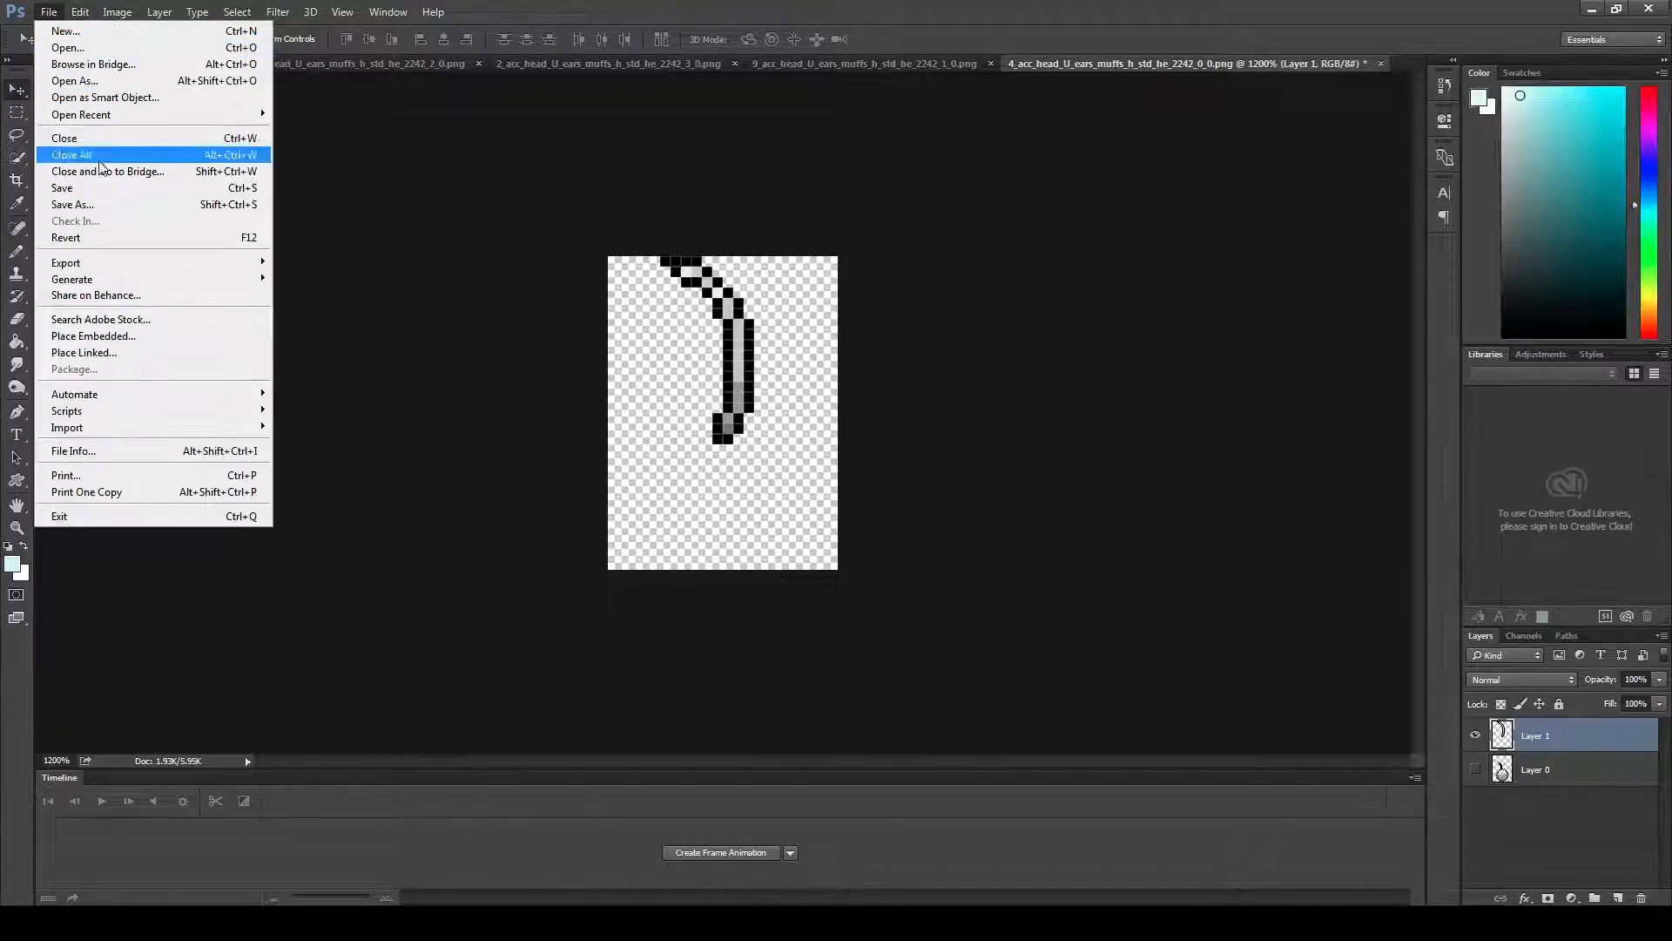
left_click(122, 215)
left_click(1056, 570)
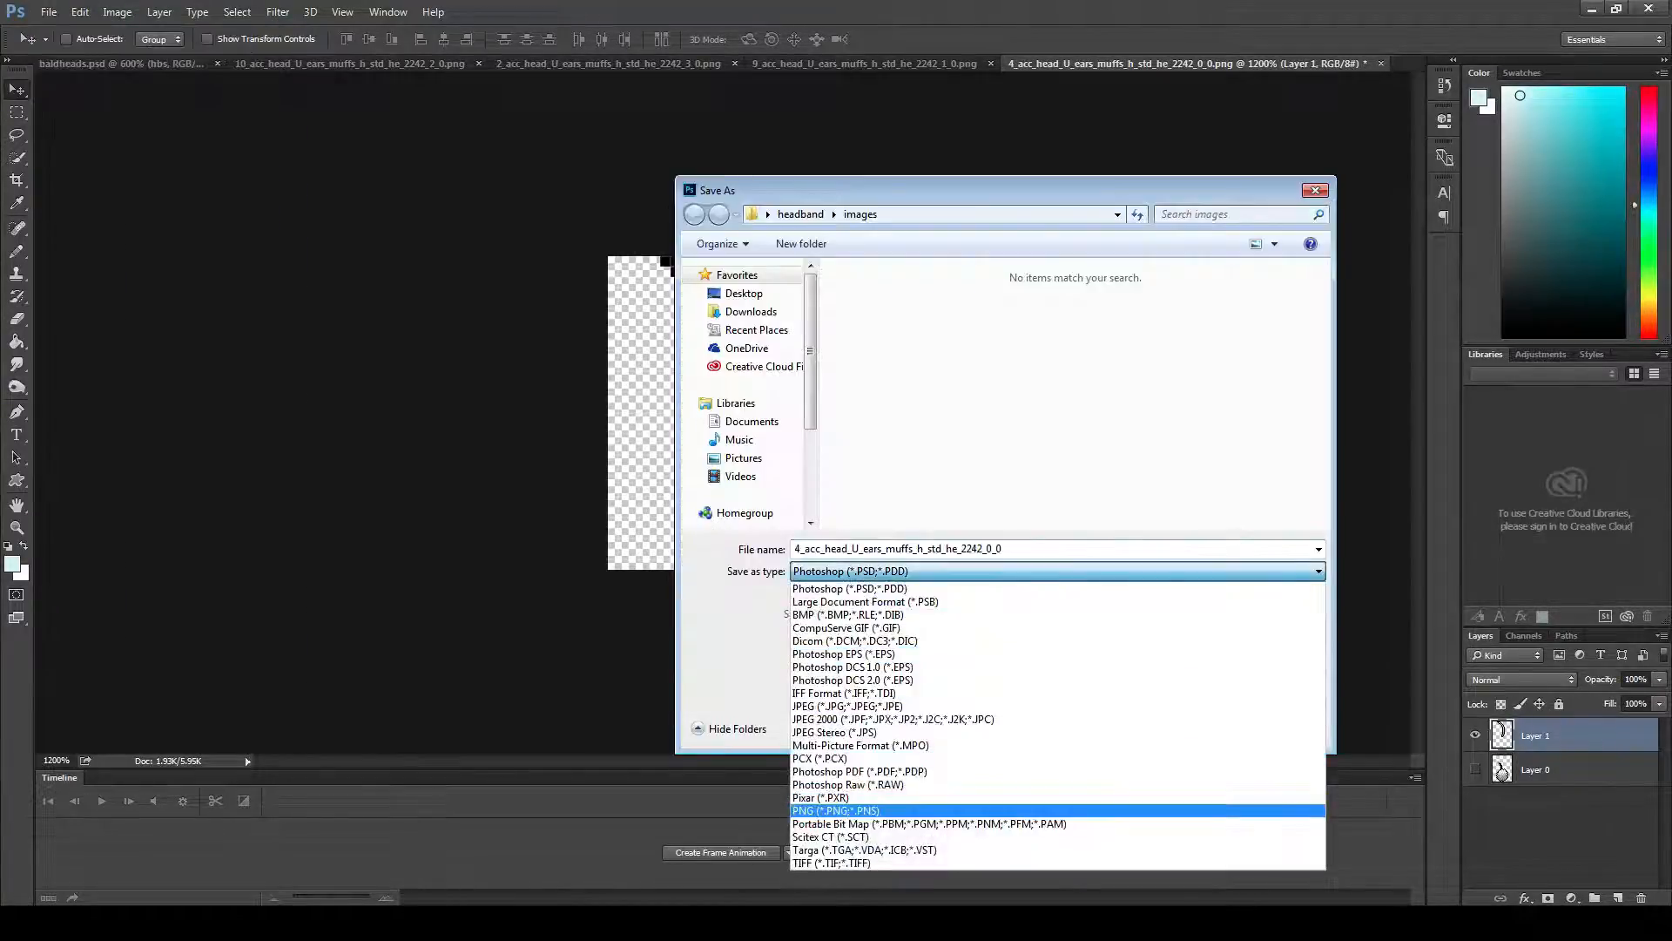
left_click(1056, 810)
left_click(1189, 726)
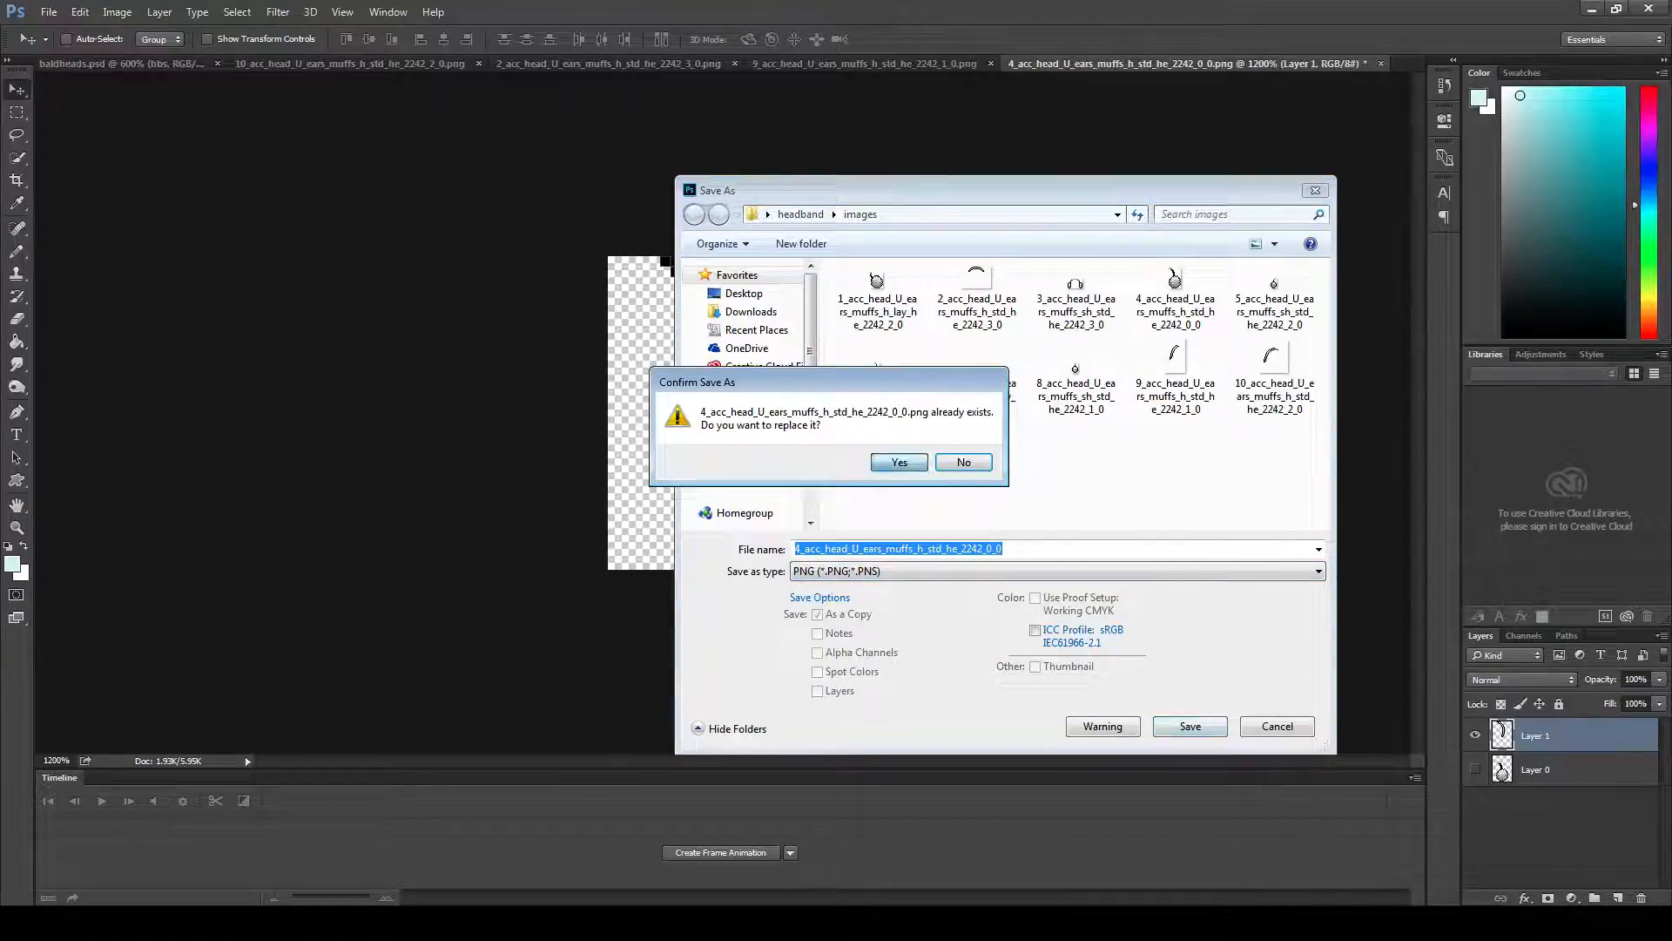
left_click(899, 461)
left_click(897, 294)
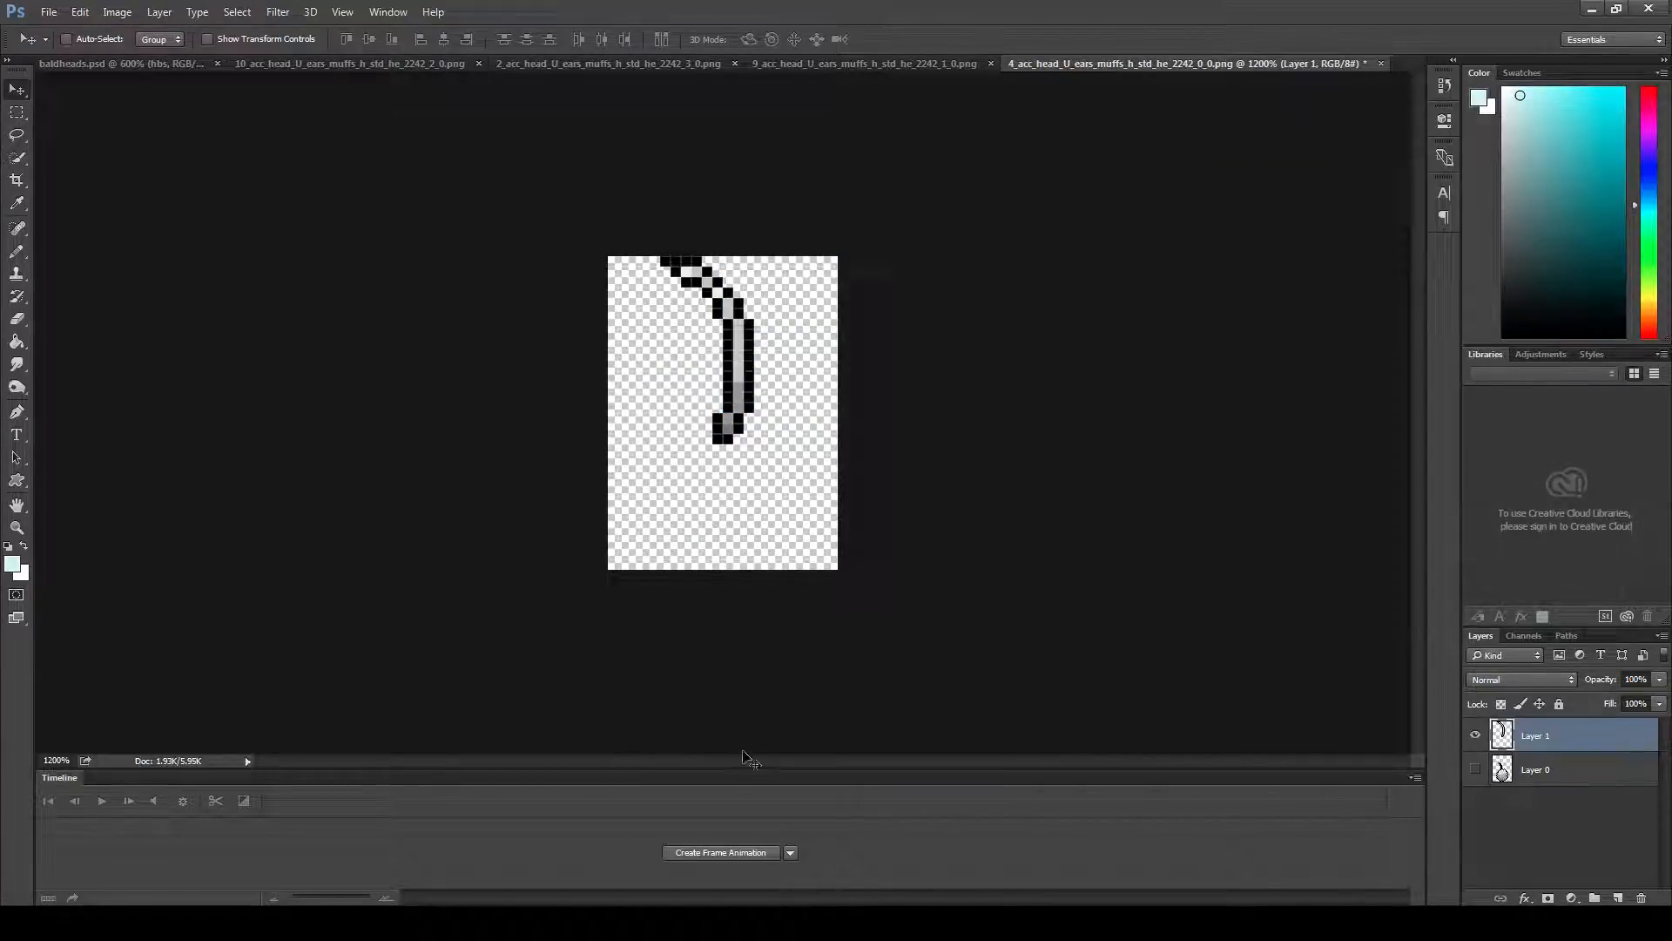
- In JPEXS Free Flash Decompiler, replace image 4 of acc_head_U_ears_muffs.swf with the saved 4_acc_head_U_ears_muffs_h_std_he_2242_0_0.png
left_click(680, 921)
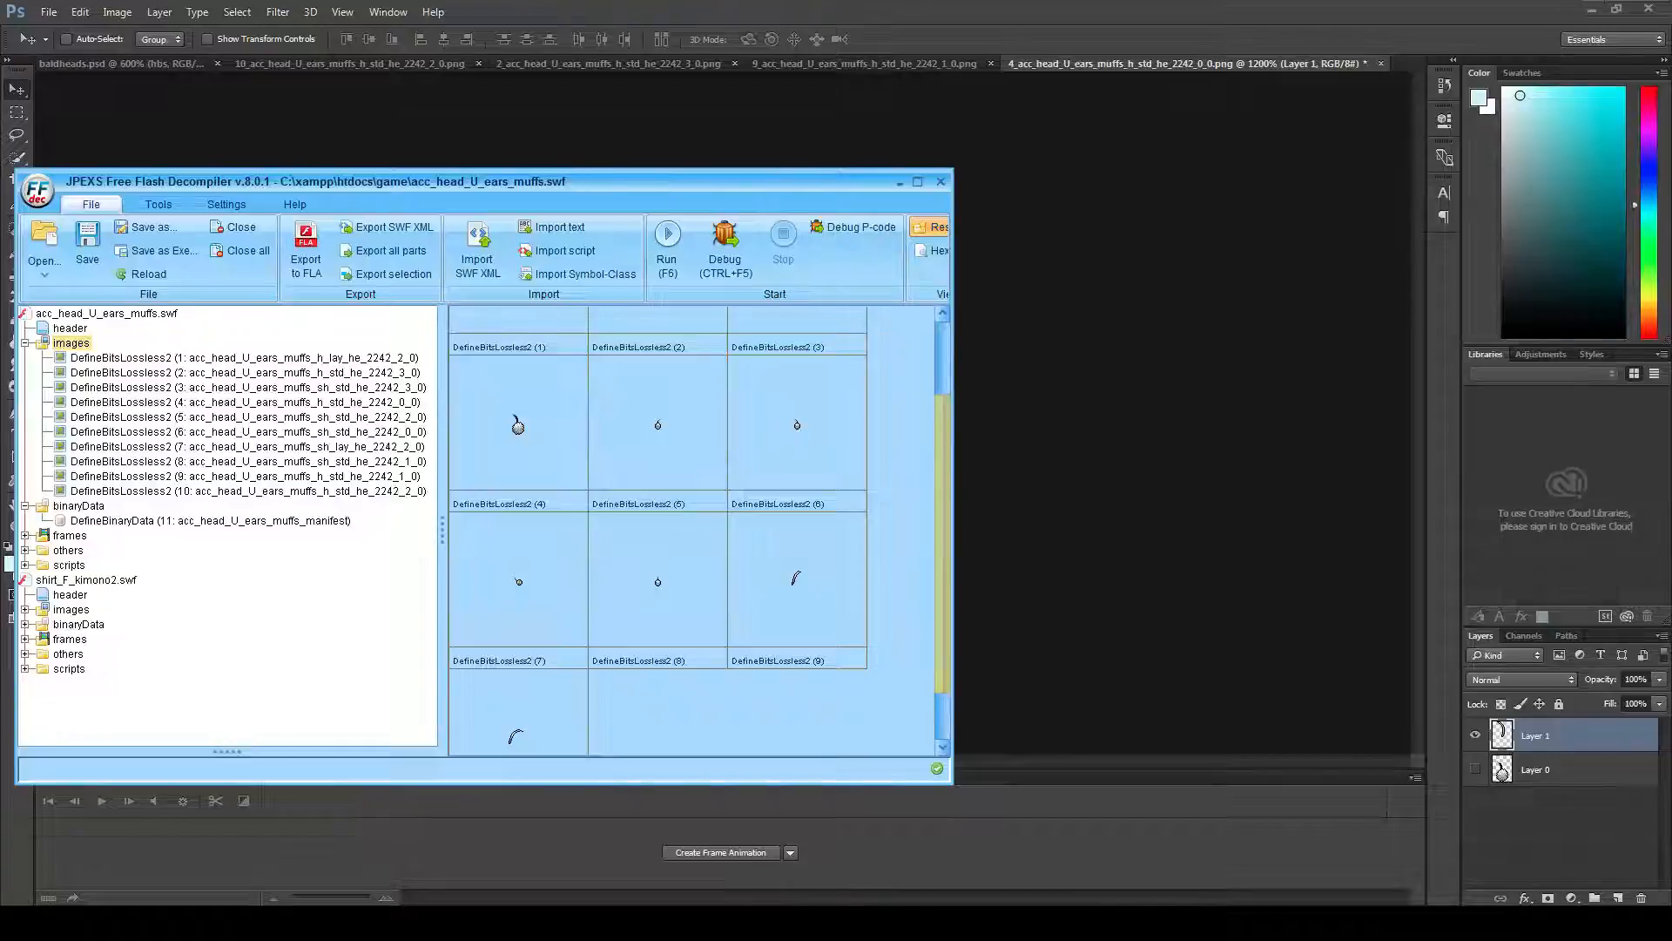
left_click_drag(943, 543, 943, 471)
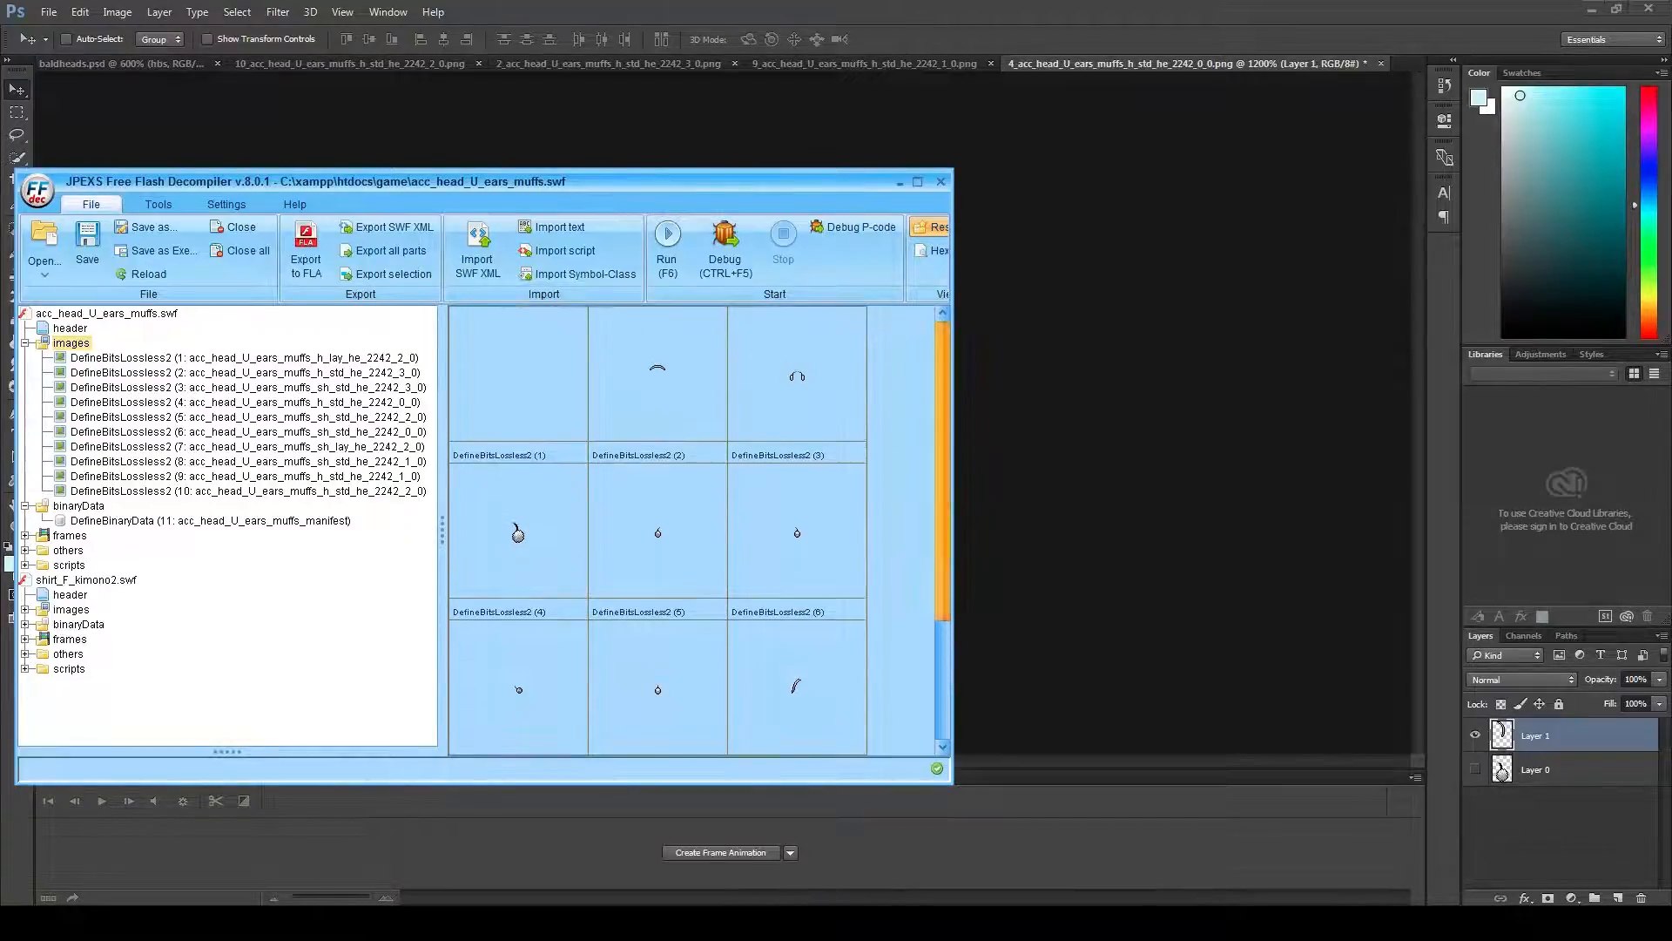
left_click(499, 520)
right_click(498, 520)
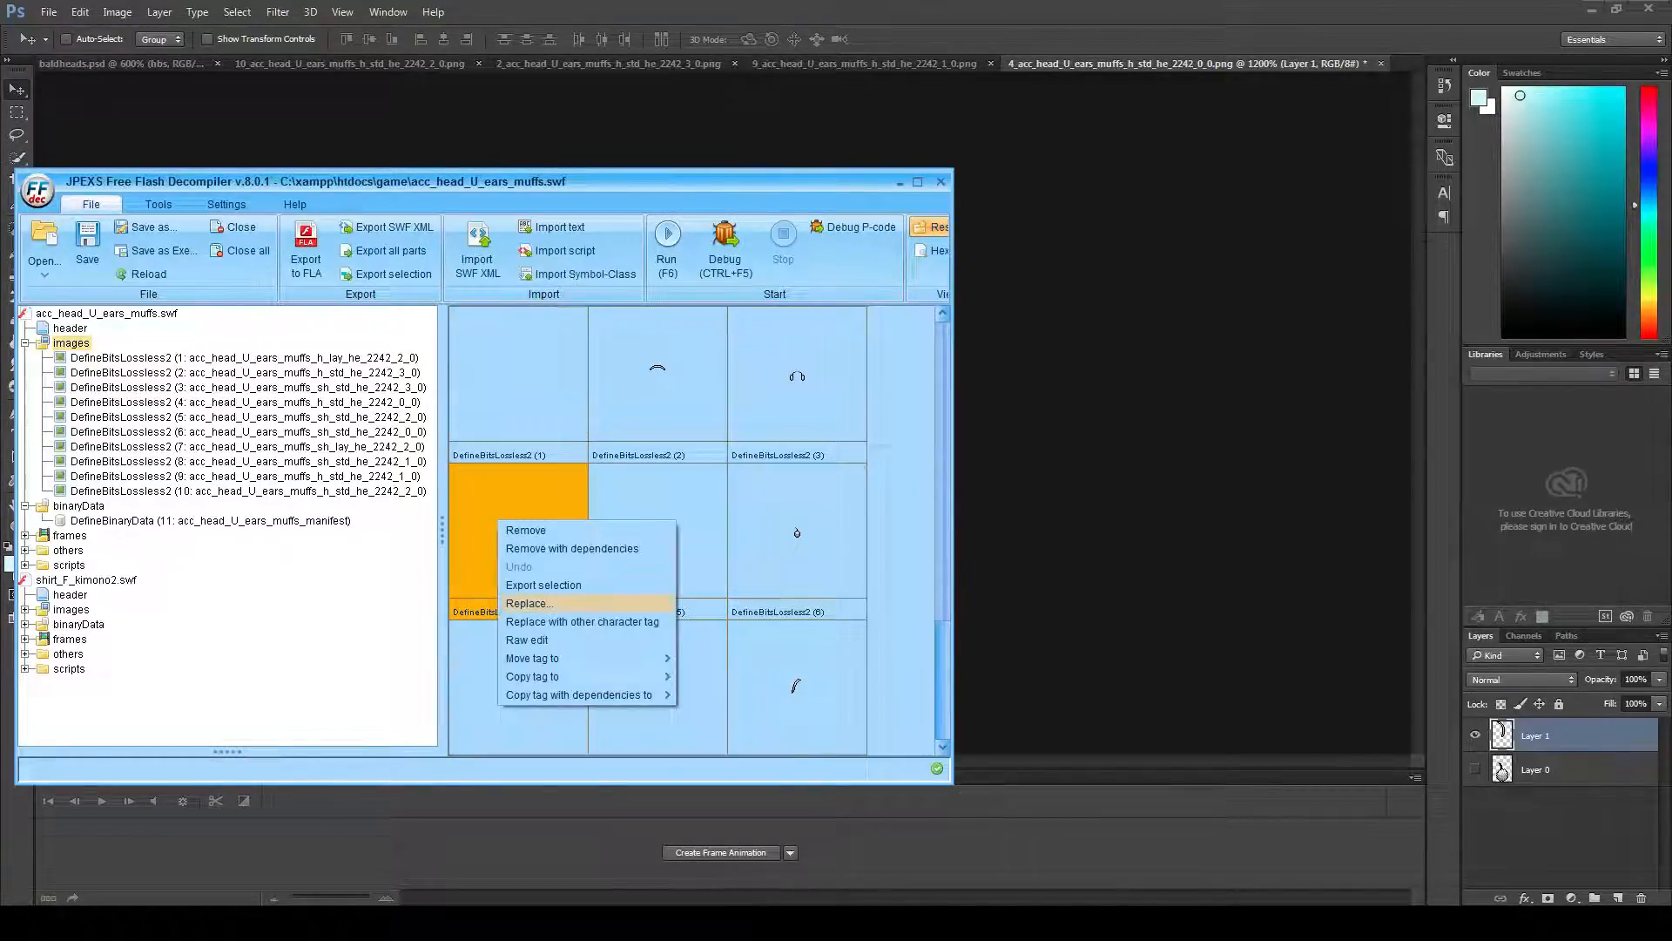
left_click(528, 603)
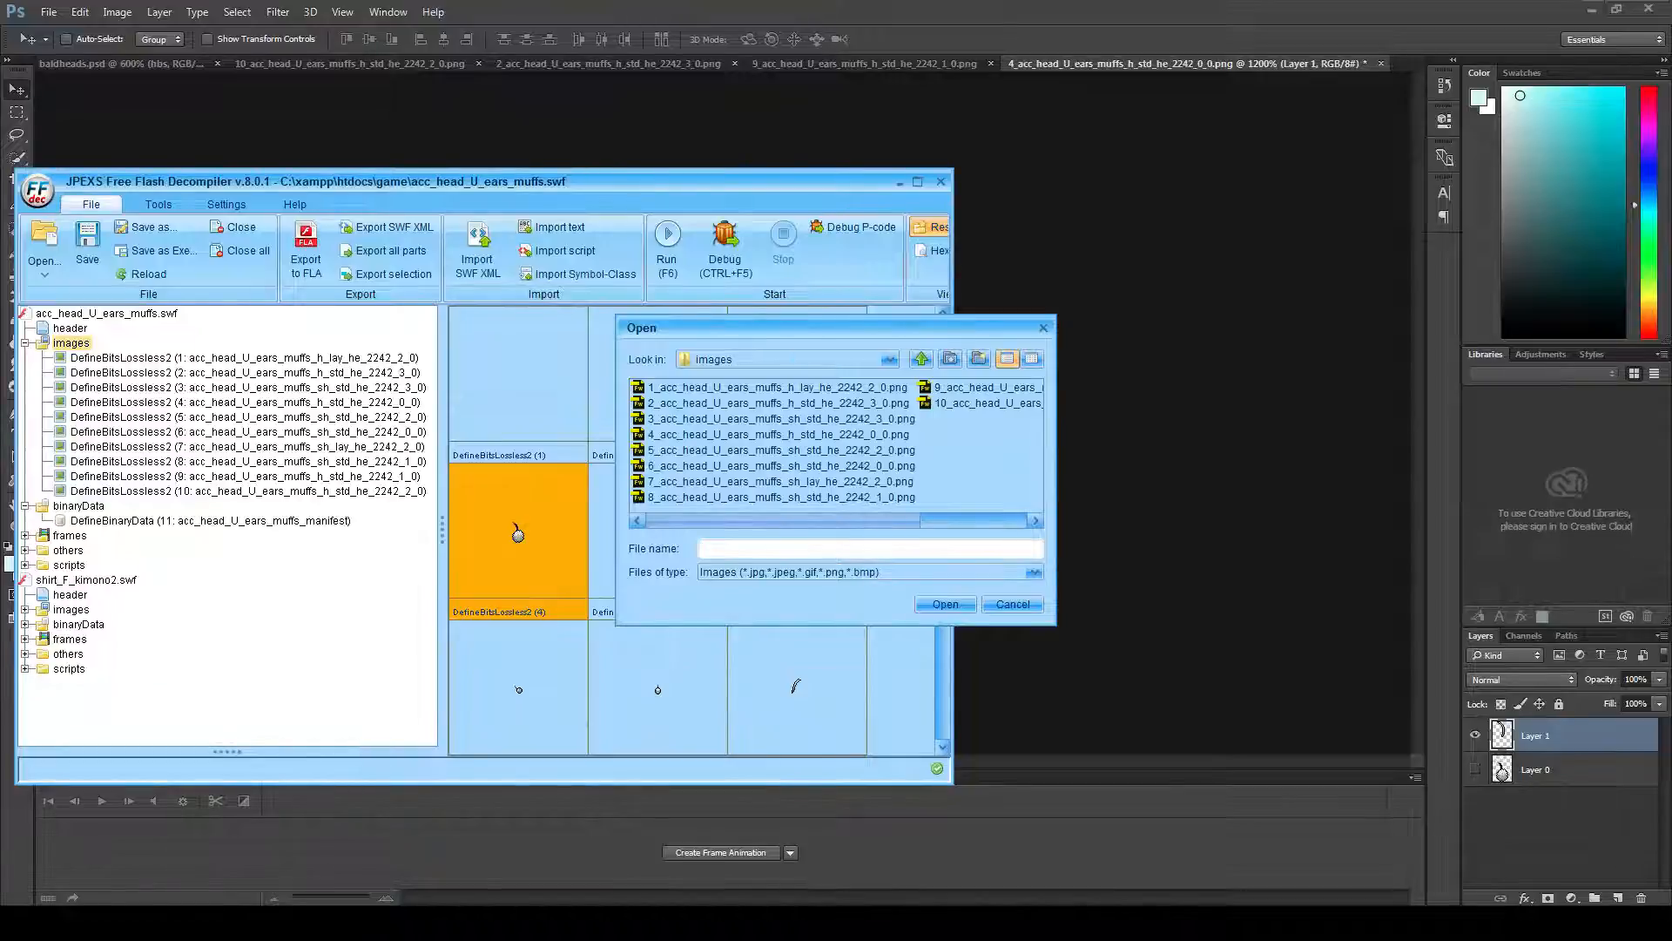
key("Return")
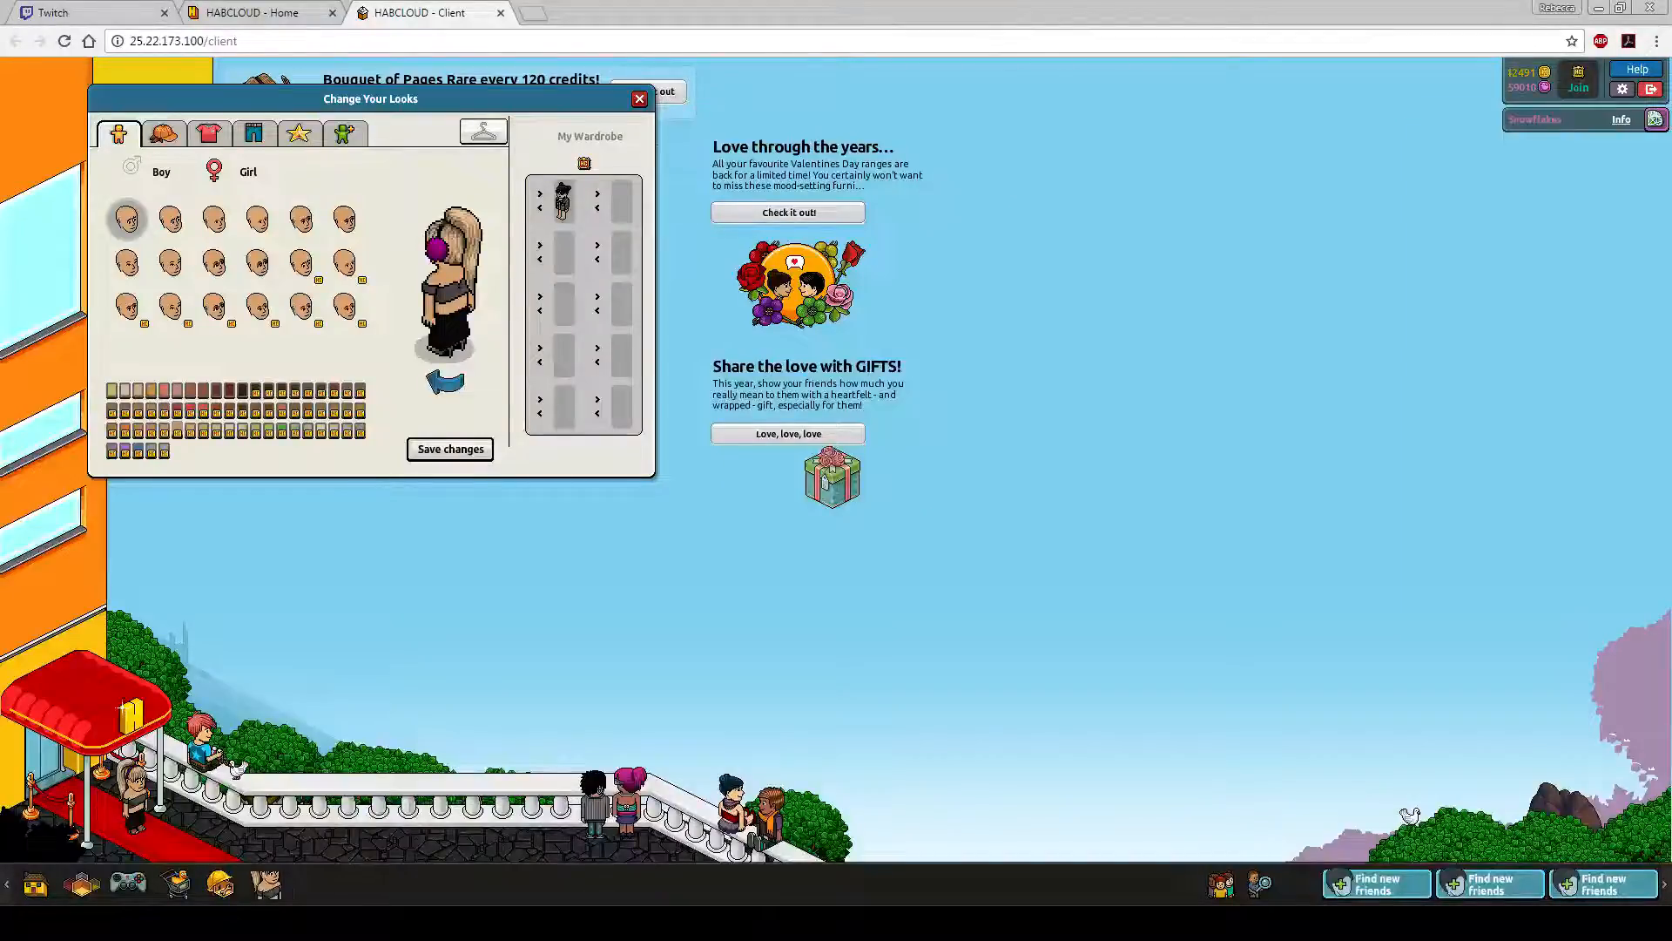
- In the browser, close the HABCLOUD client, relaunch it in a new tab and open the clothes editor to check the headband
left_click(500, 12)
right_click(961, 147)
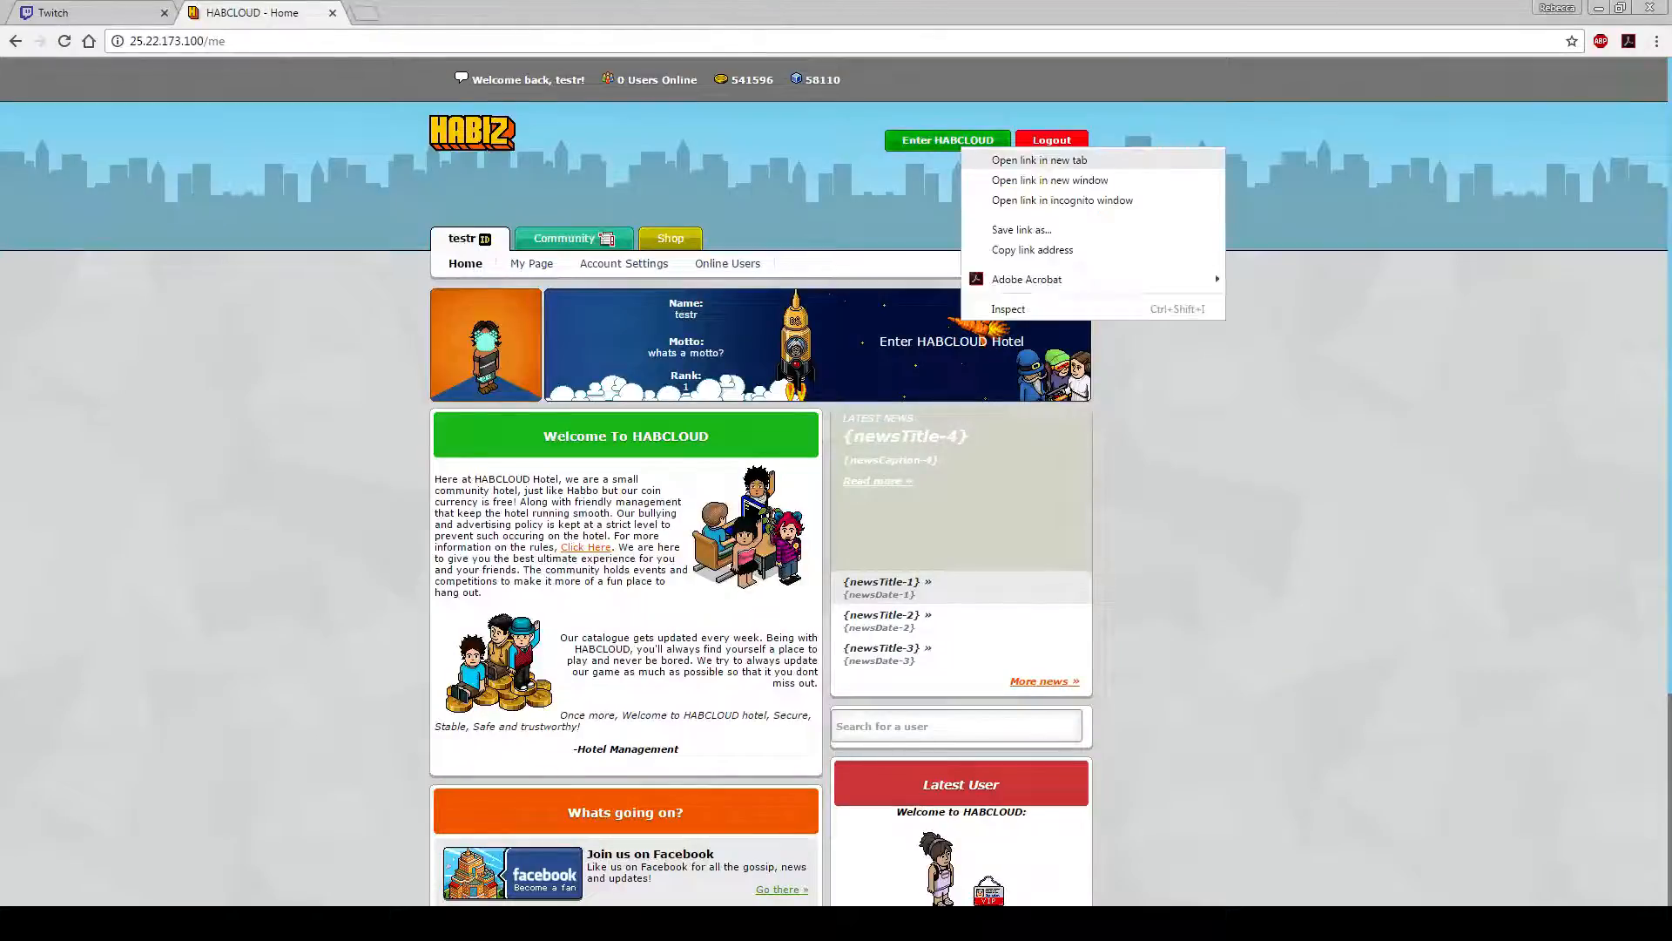
left_click(1001, 161)
left_click(421, 13)
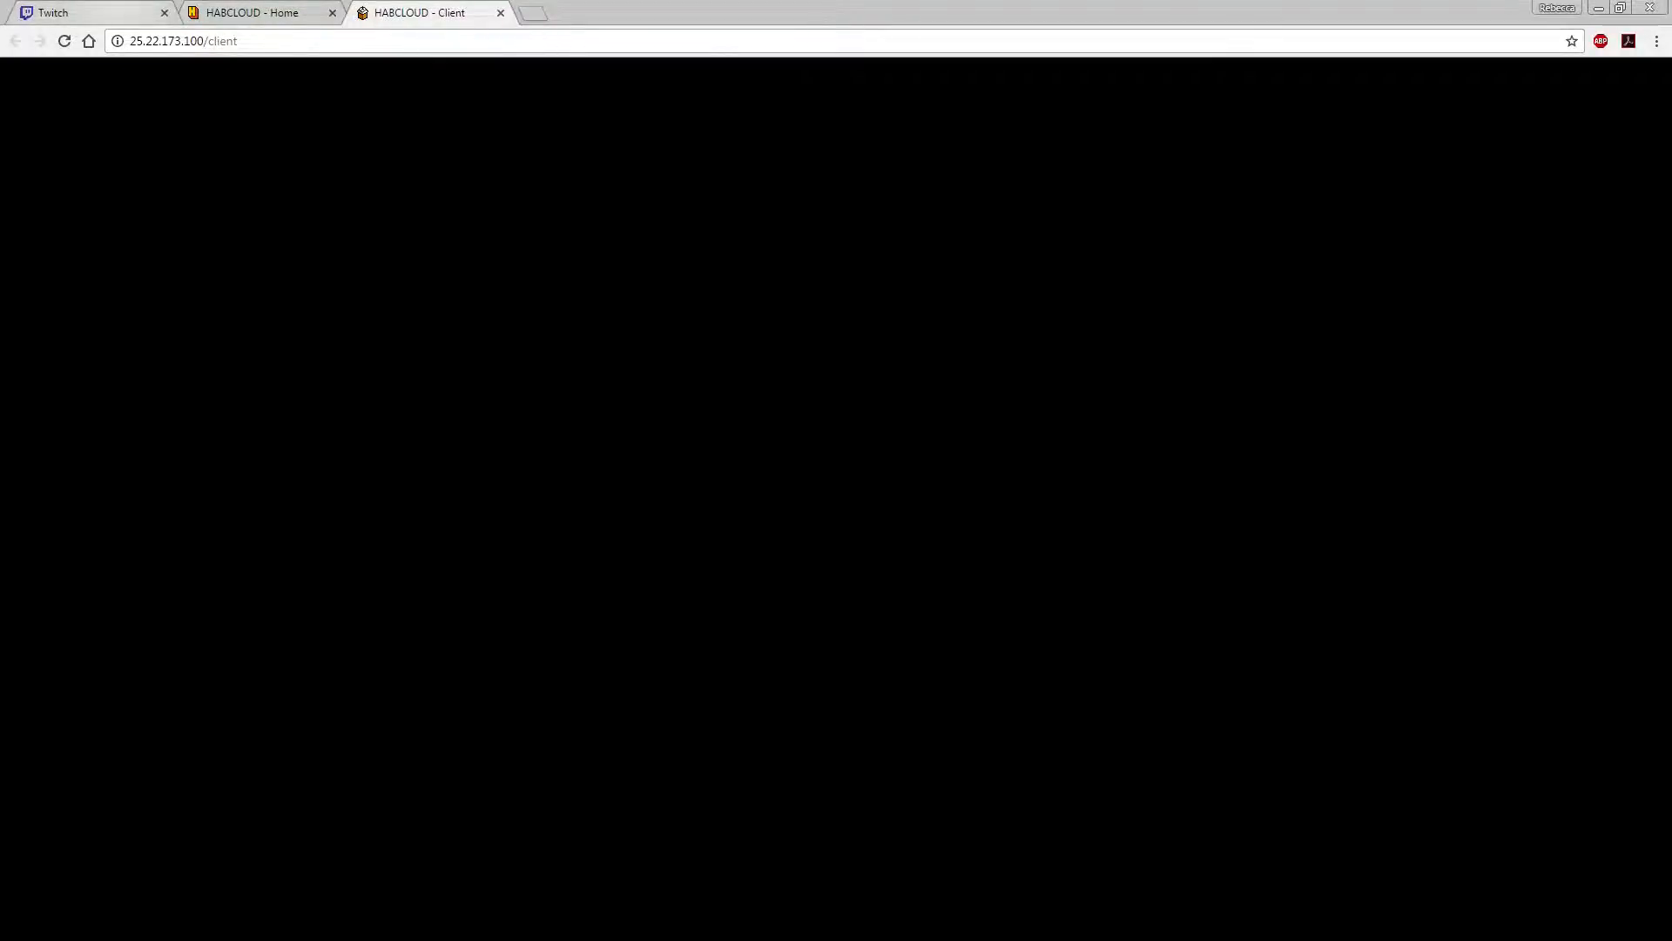
key("alt+Tab")
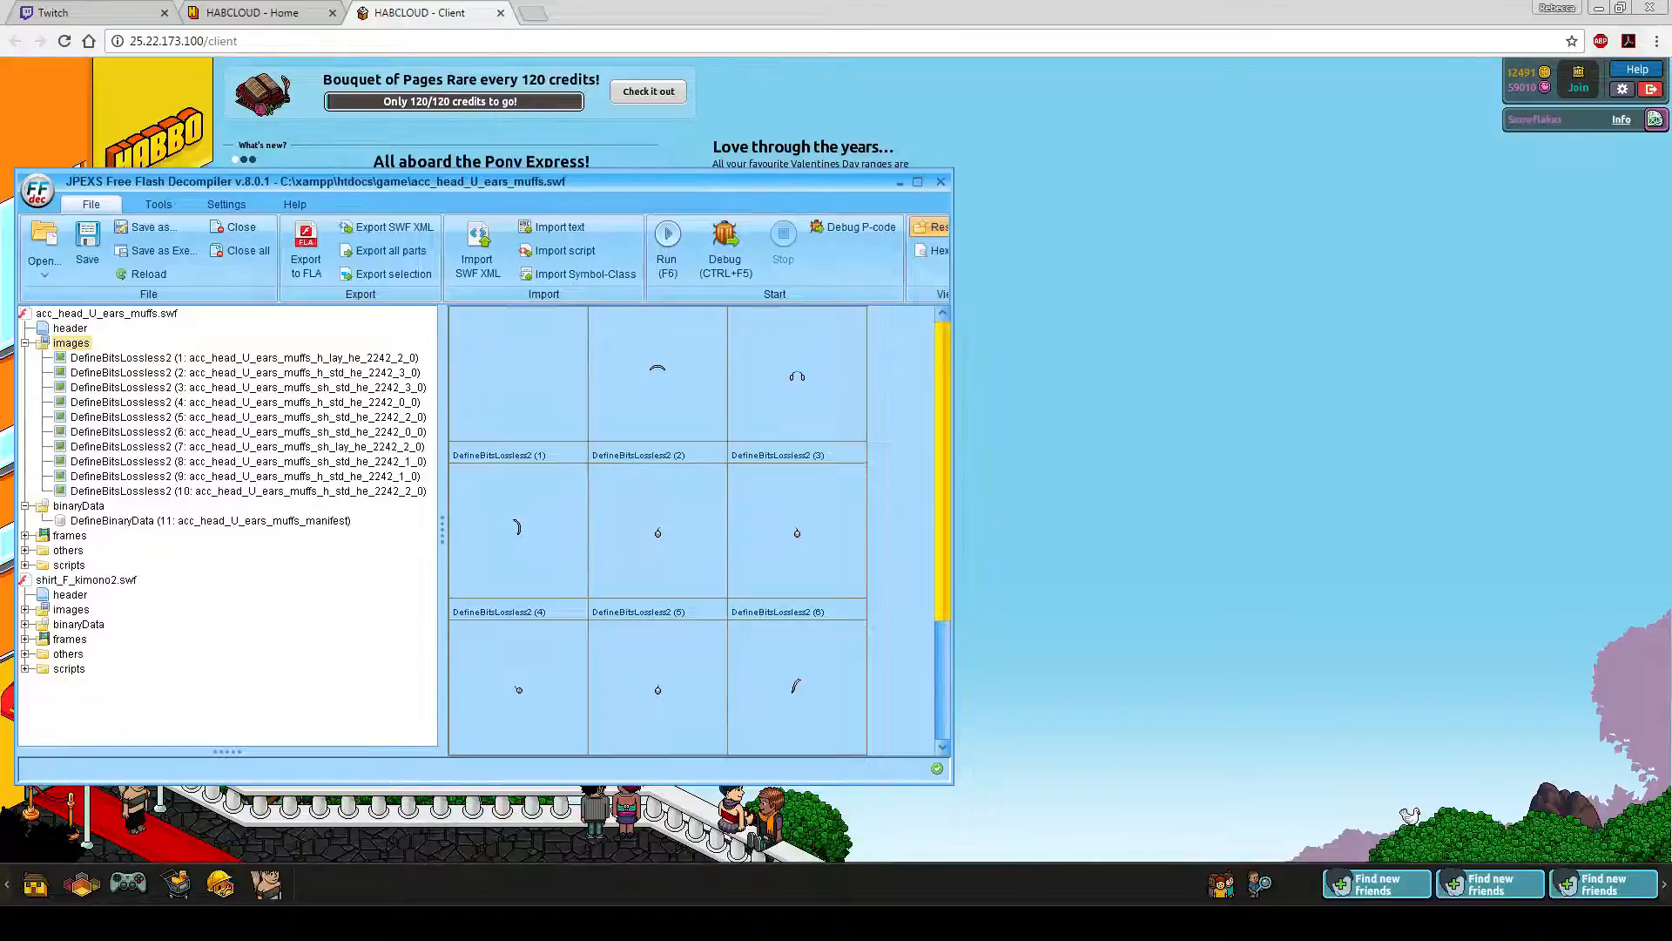
key("alt+Tab")
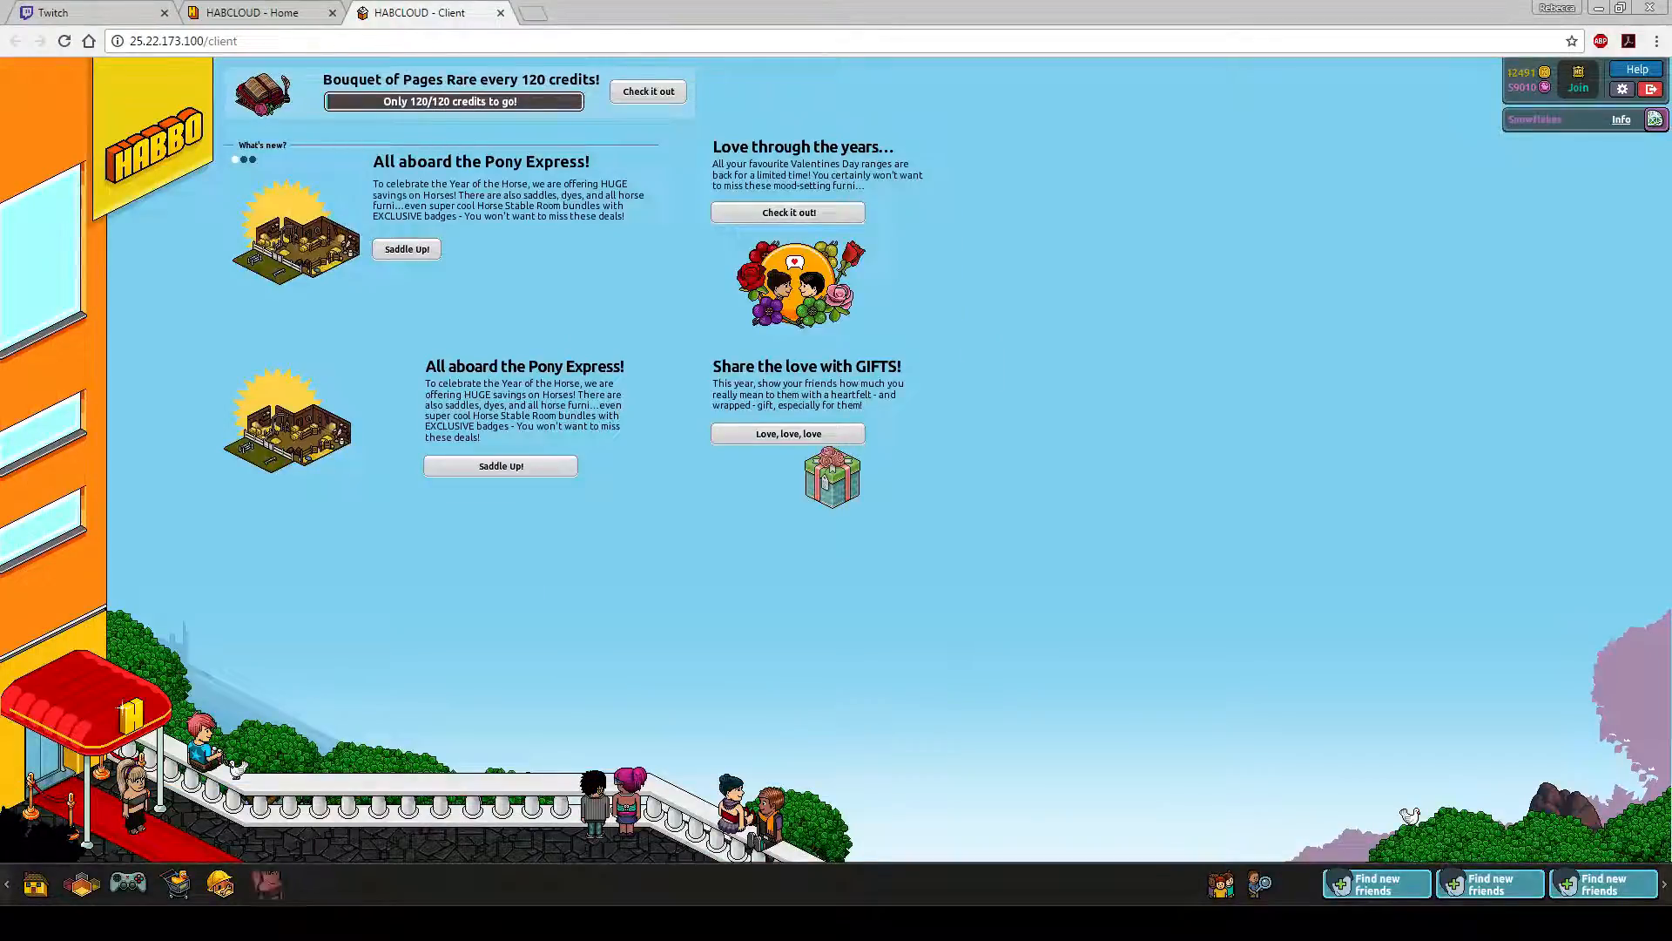
left_click(266, 884)
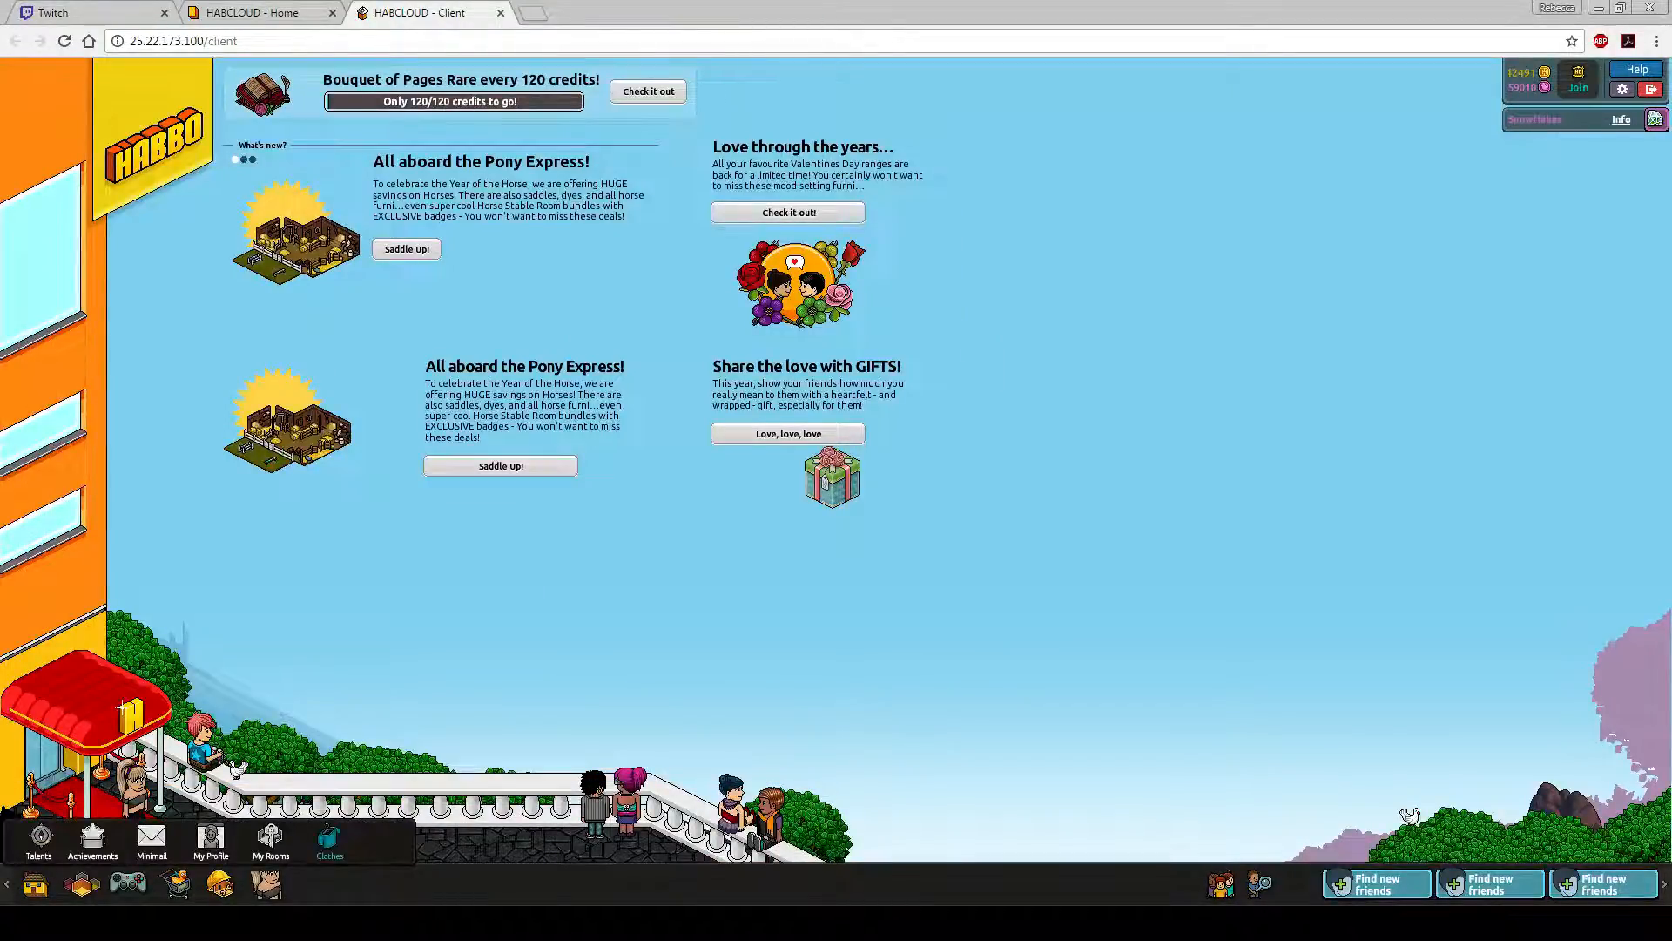
left_click(329, 841)
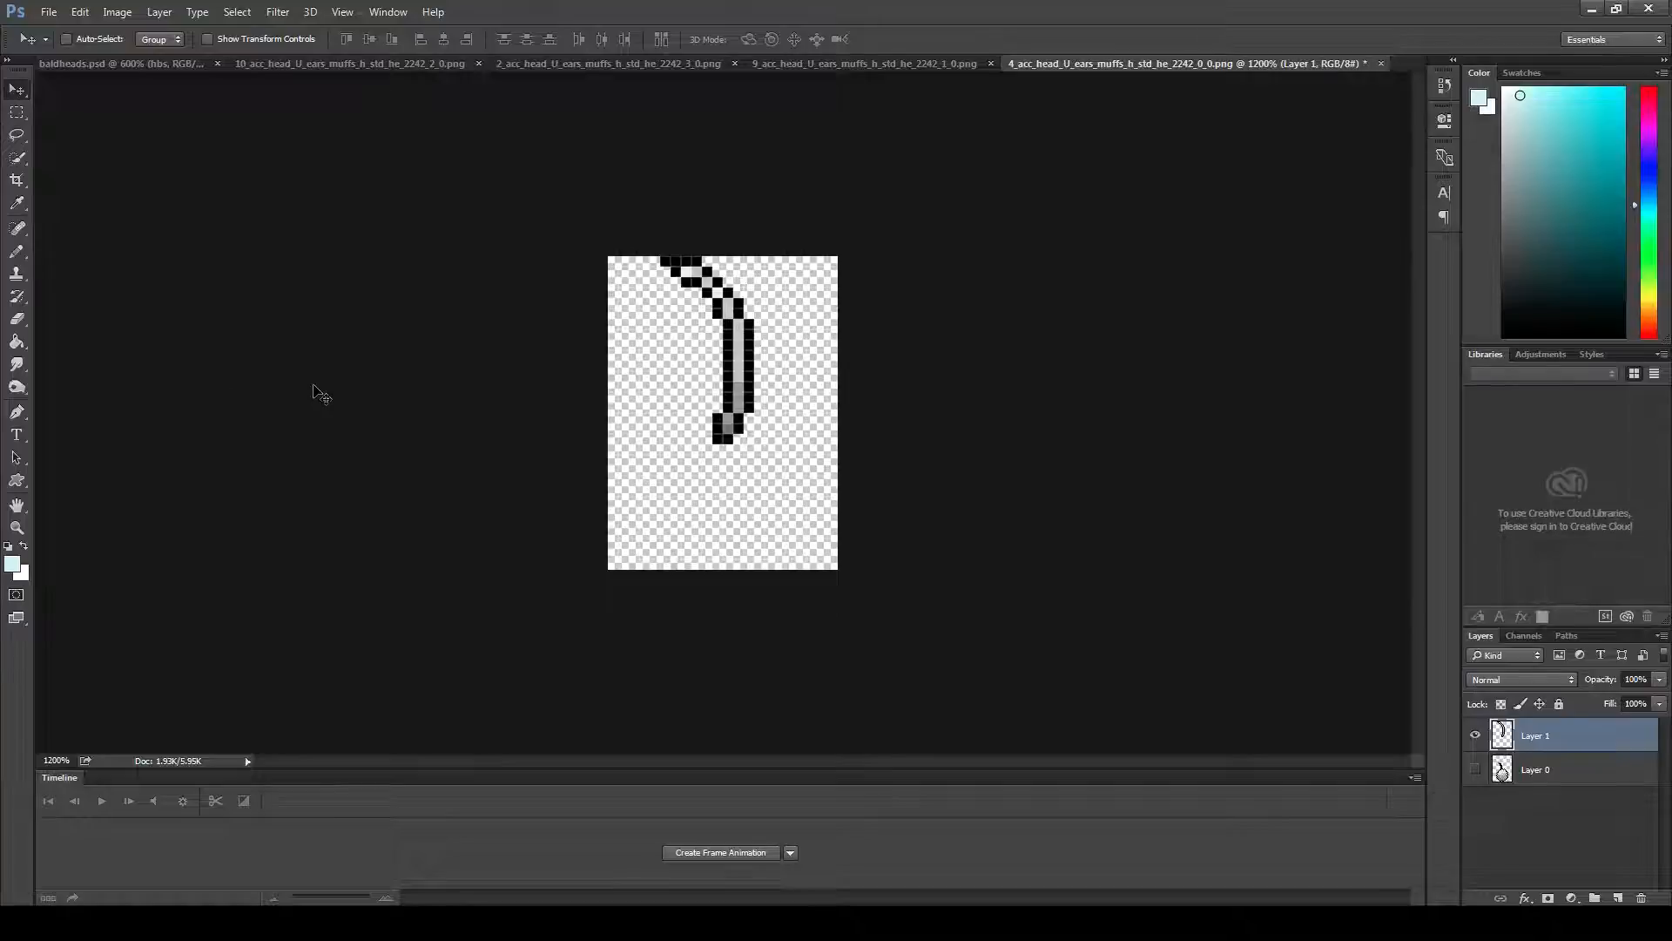
- In Photoshop, nudge the headband layer five pixels left to the canvas's left edge
key("Left")
key("Left")
key("Left")
key("Left")
key("Left")
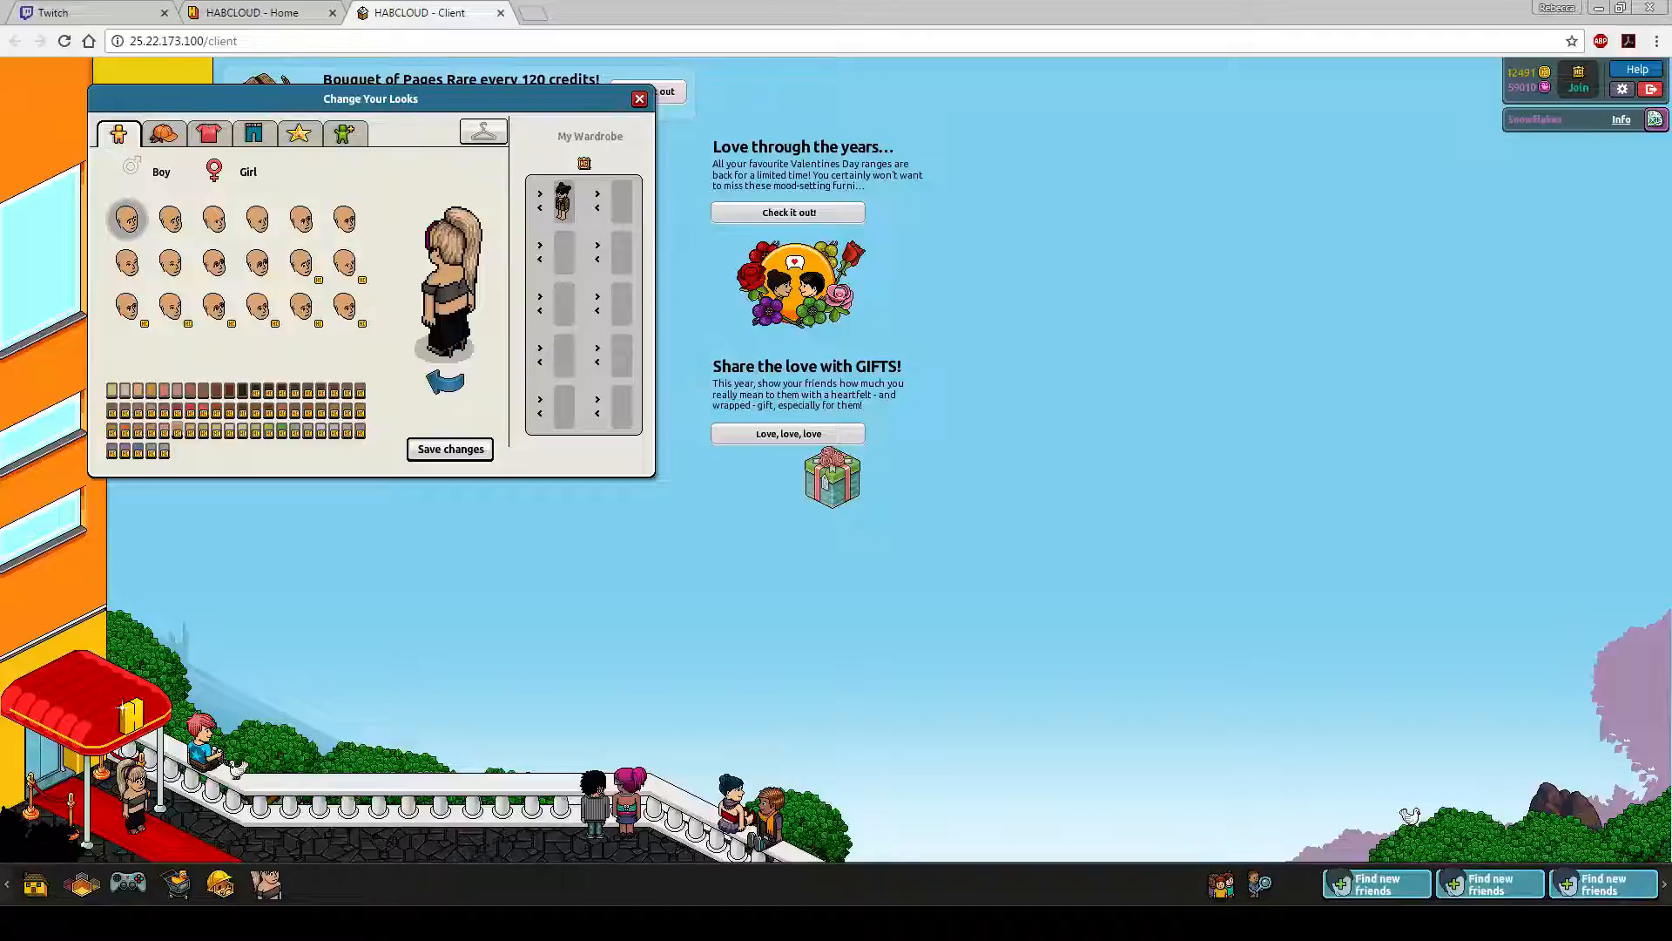
key("alt+Tab")
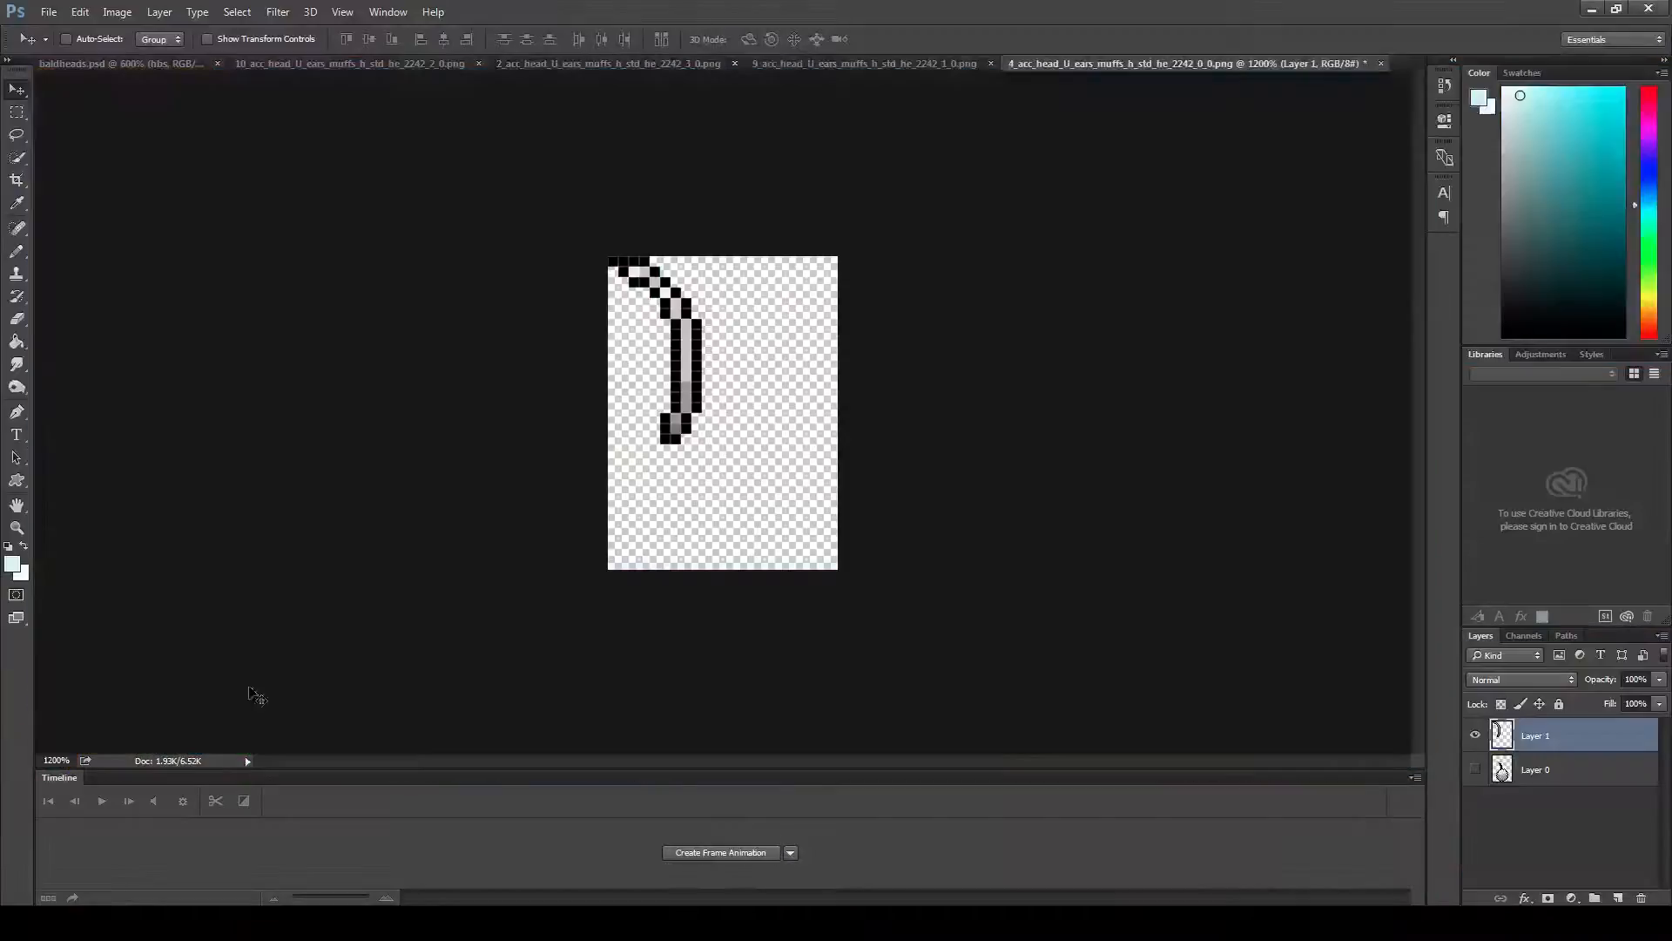
- Save the shifted headband as a PNG over the existing 4_acc_head_U_ears_muffs_h_std_he_2242_0_0.png, with smallest compression and no interlacing
left_click(49, 12)
left_click(130, 196)
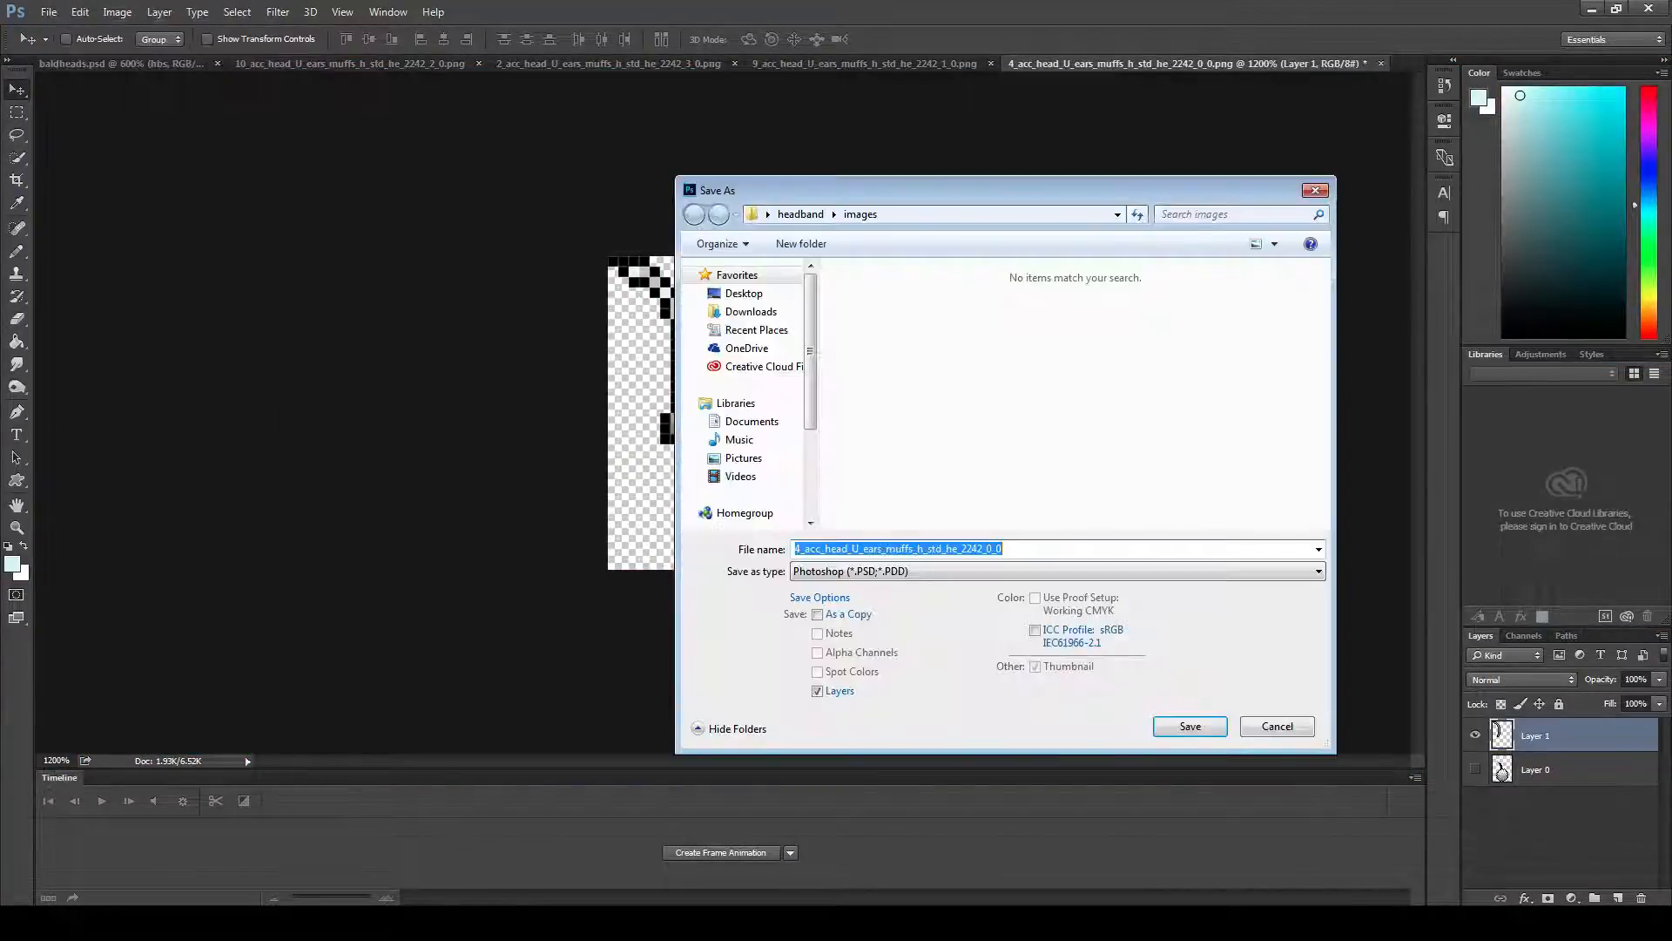
left_click(871, 571)
left_click(849, 808)
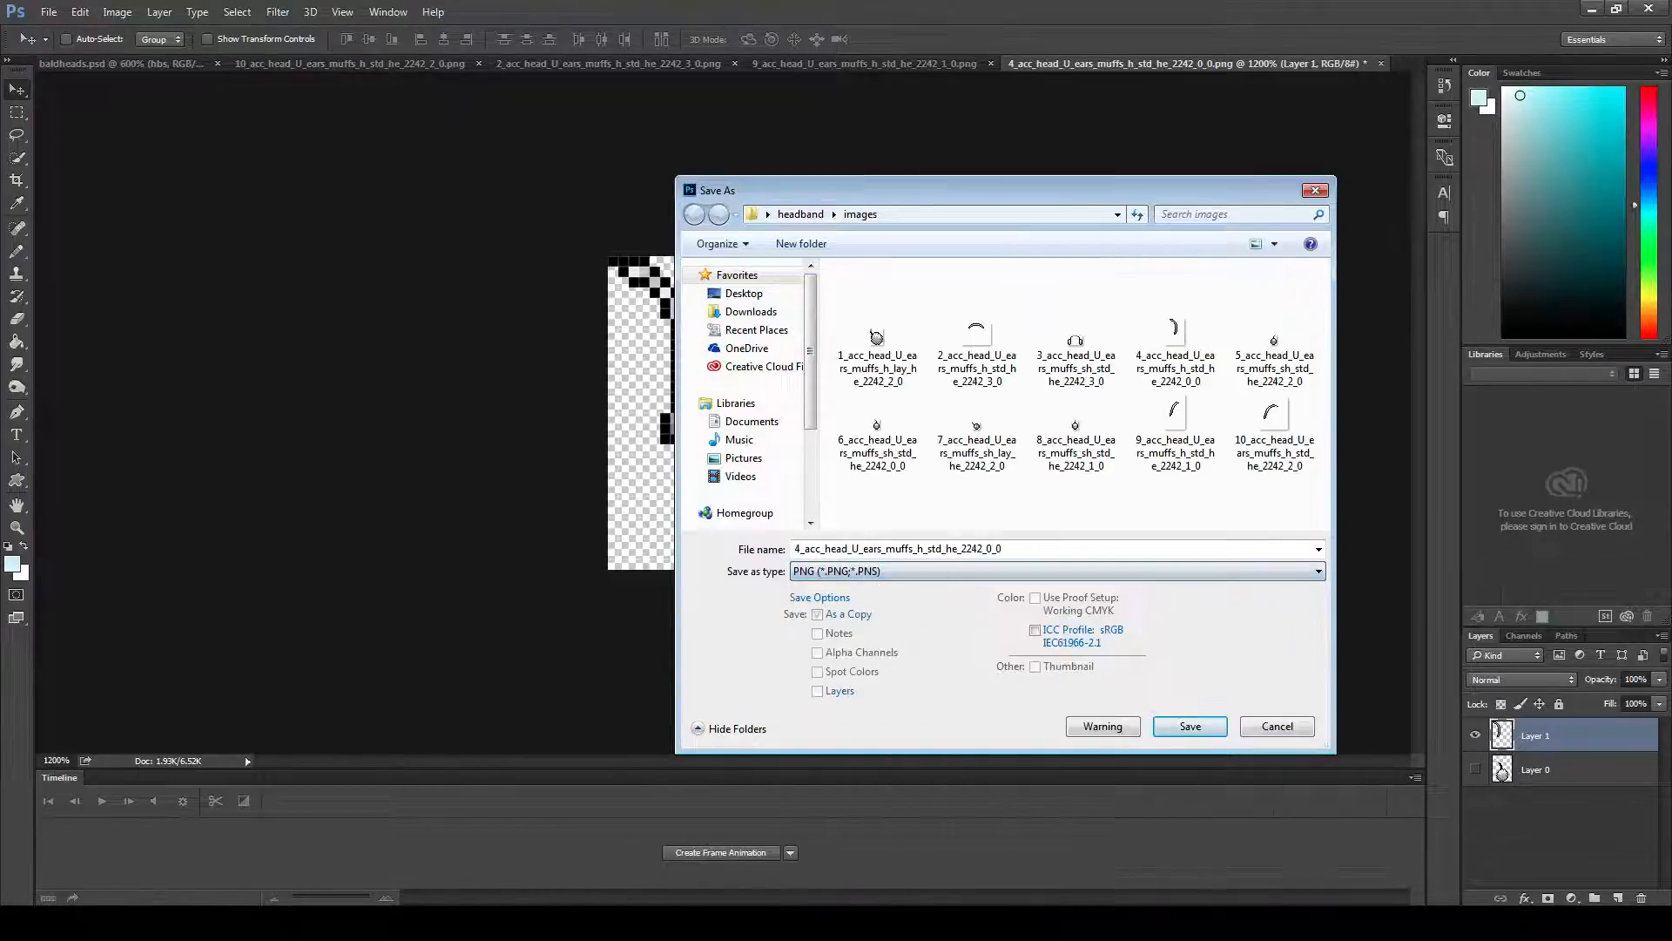
key("Return")
key("y")
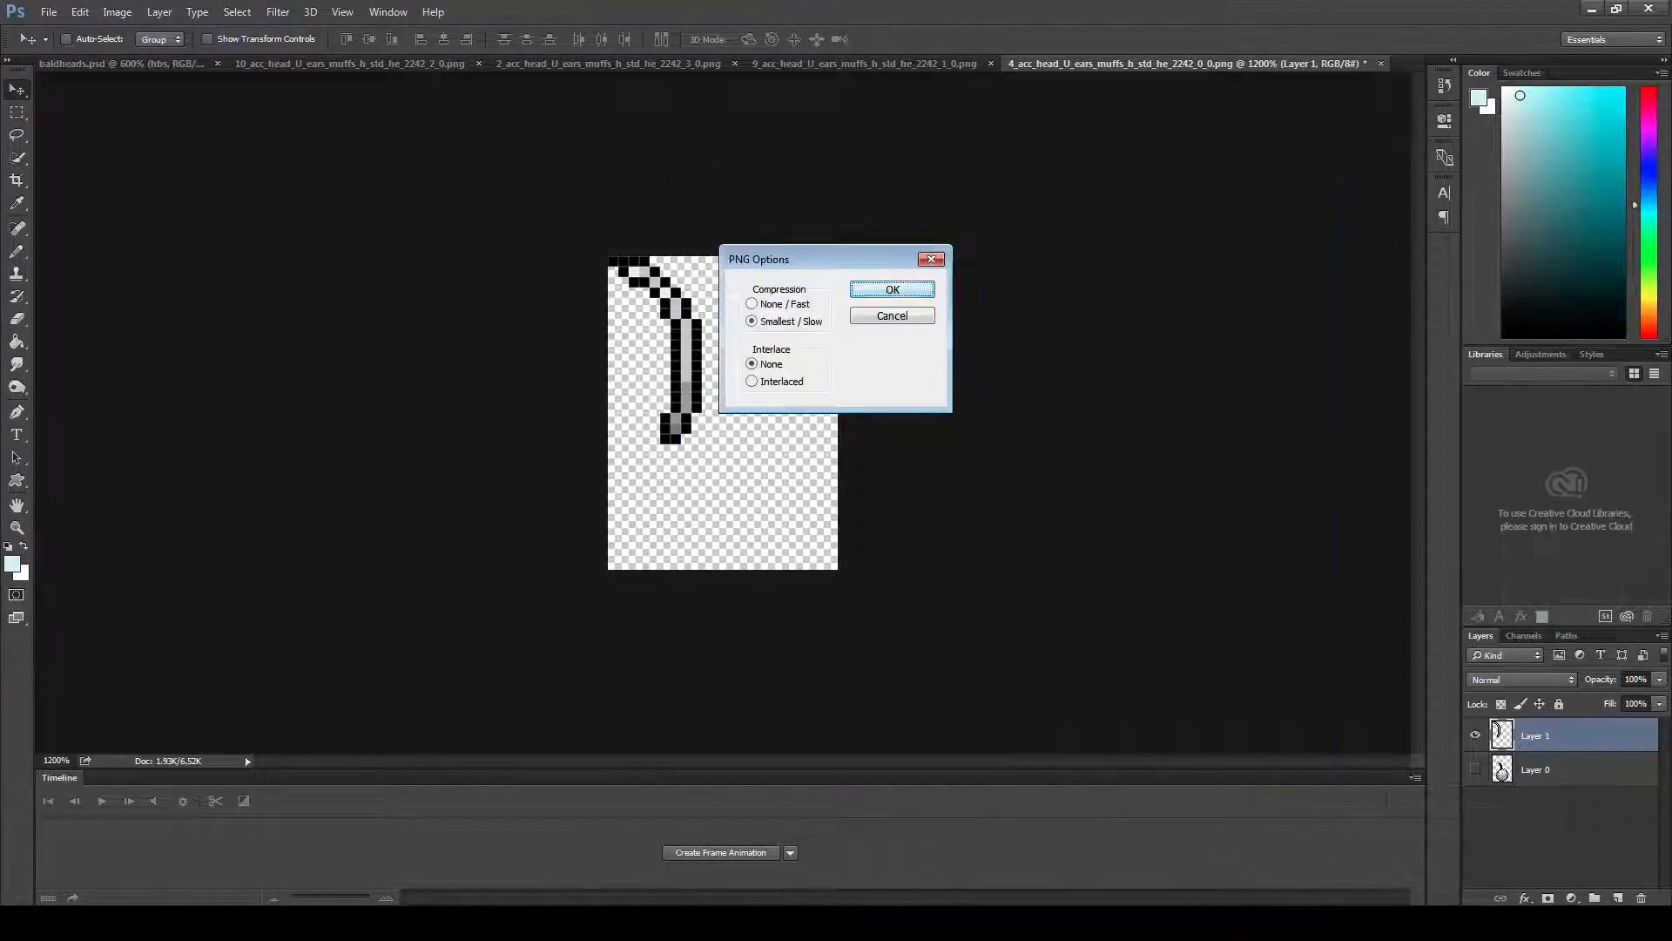
key("Return")
- In JPEXS, replace image 4 with the shifted 4_acc_head_U_ears_muffs_h_std_he_2242_0_0.png and save the SWF
key("alt+Tab")
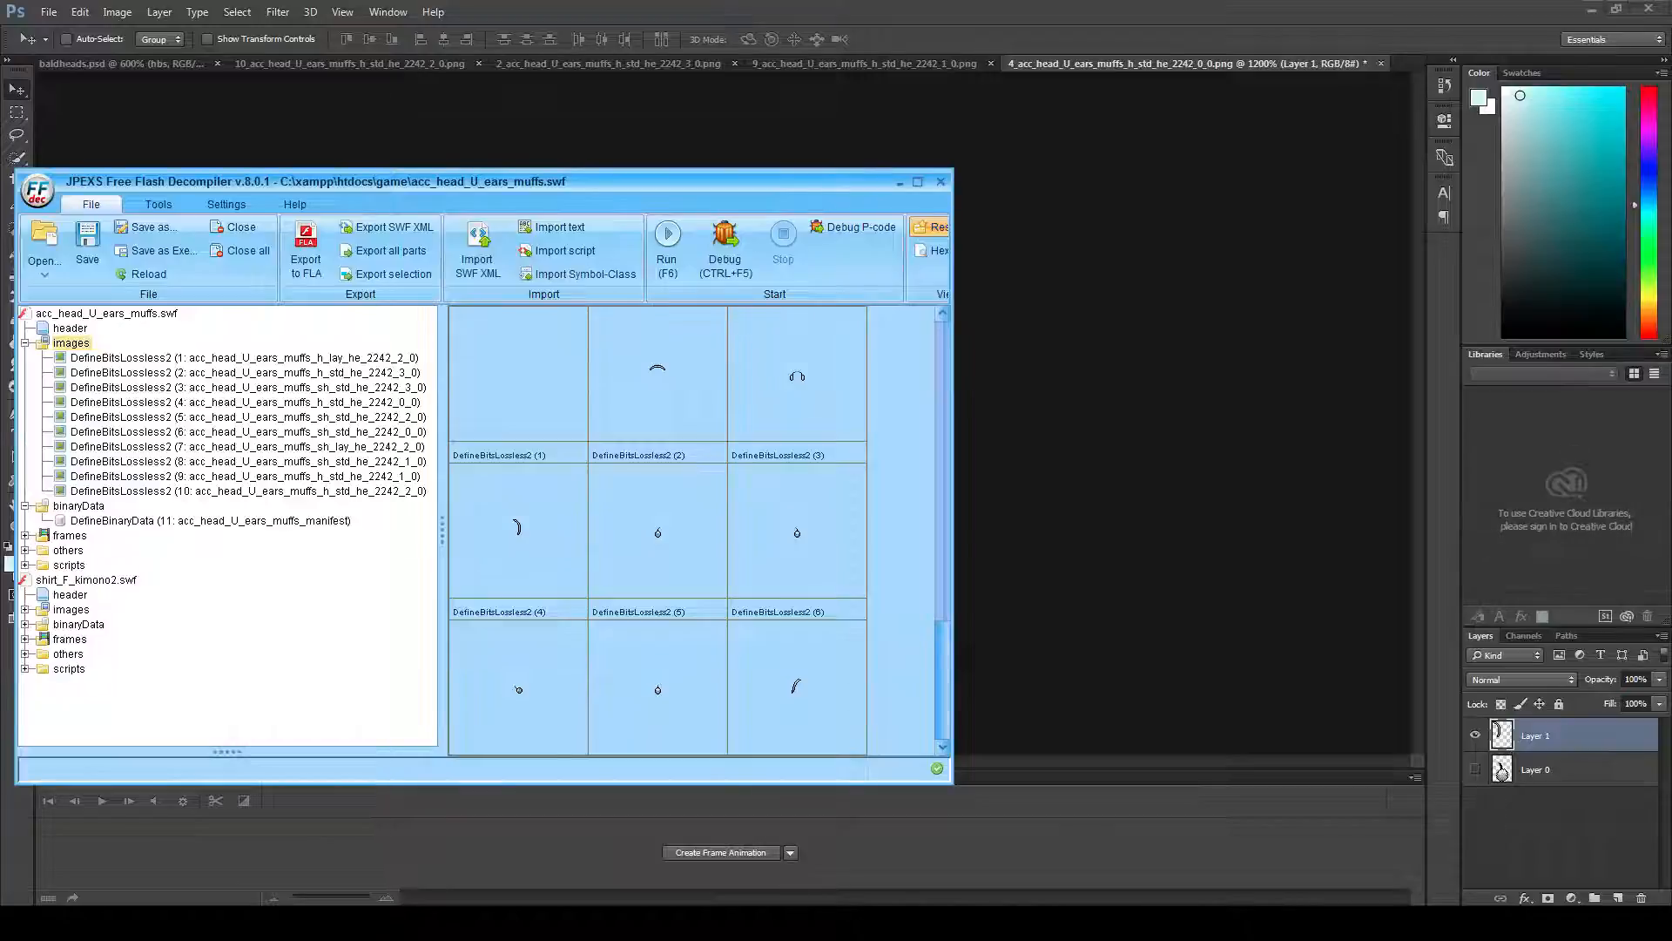
right_click(505, 562)
left_click(540, 648)
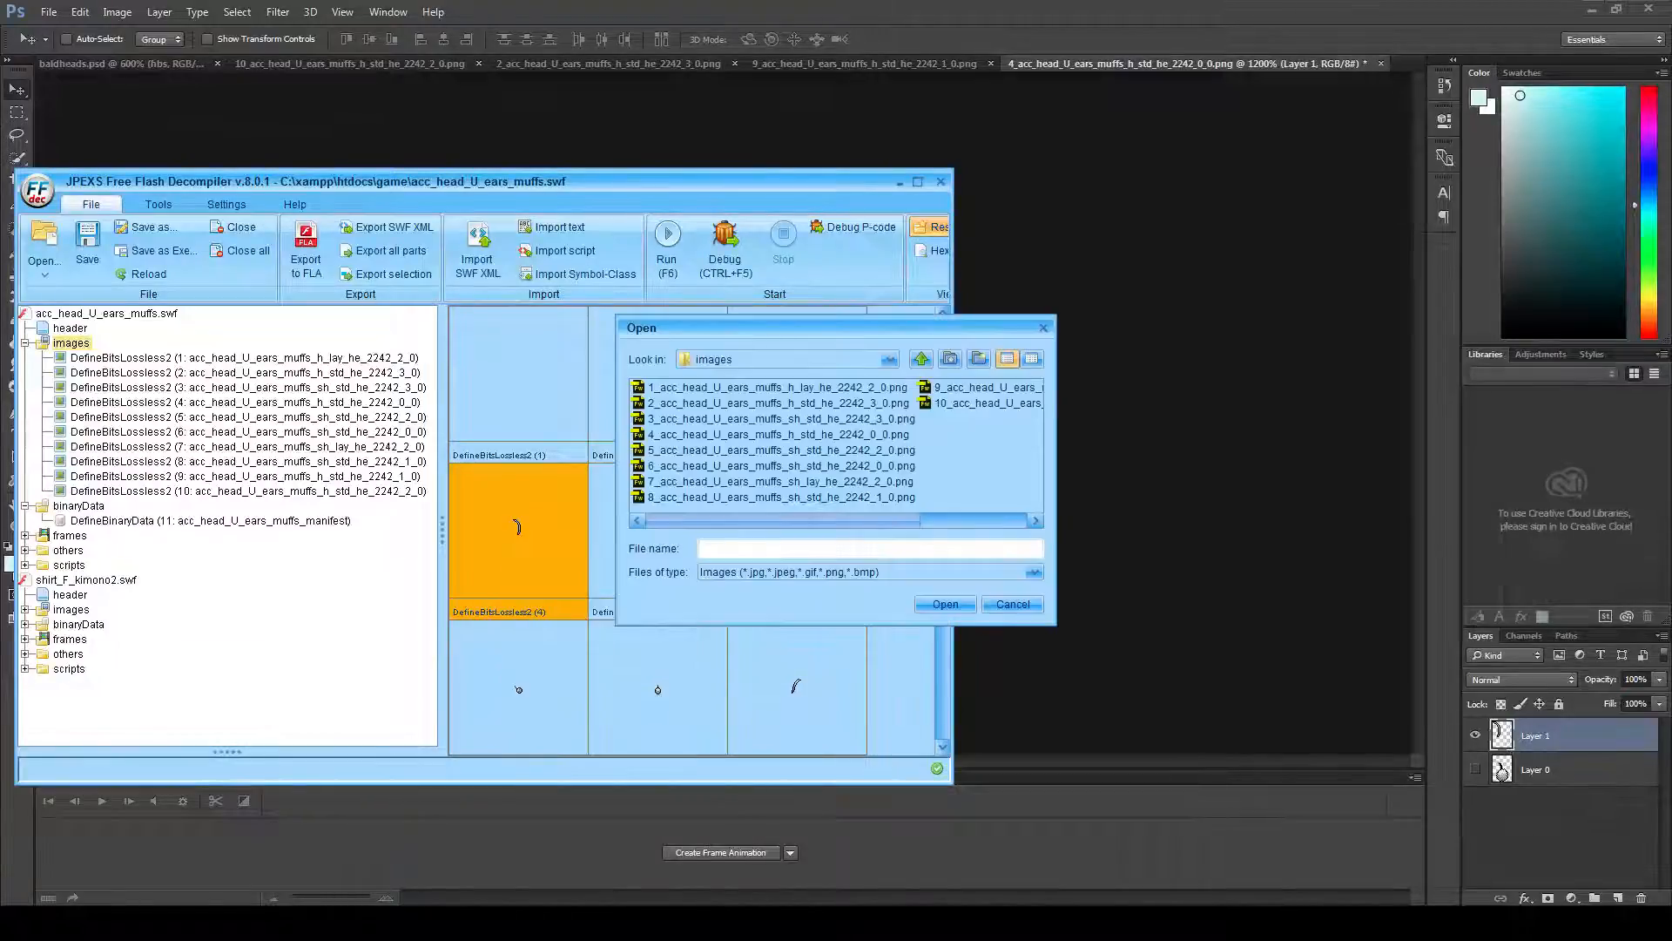
double_click(777, 434)
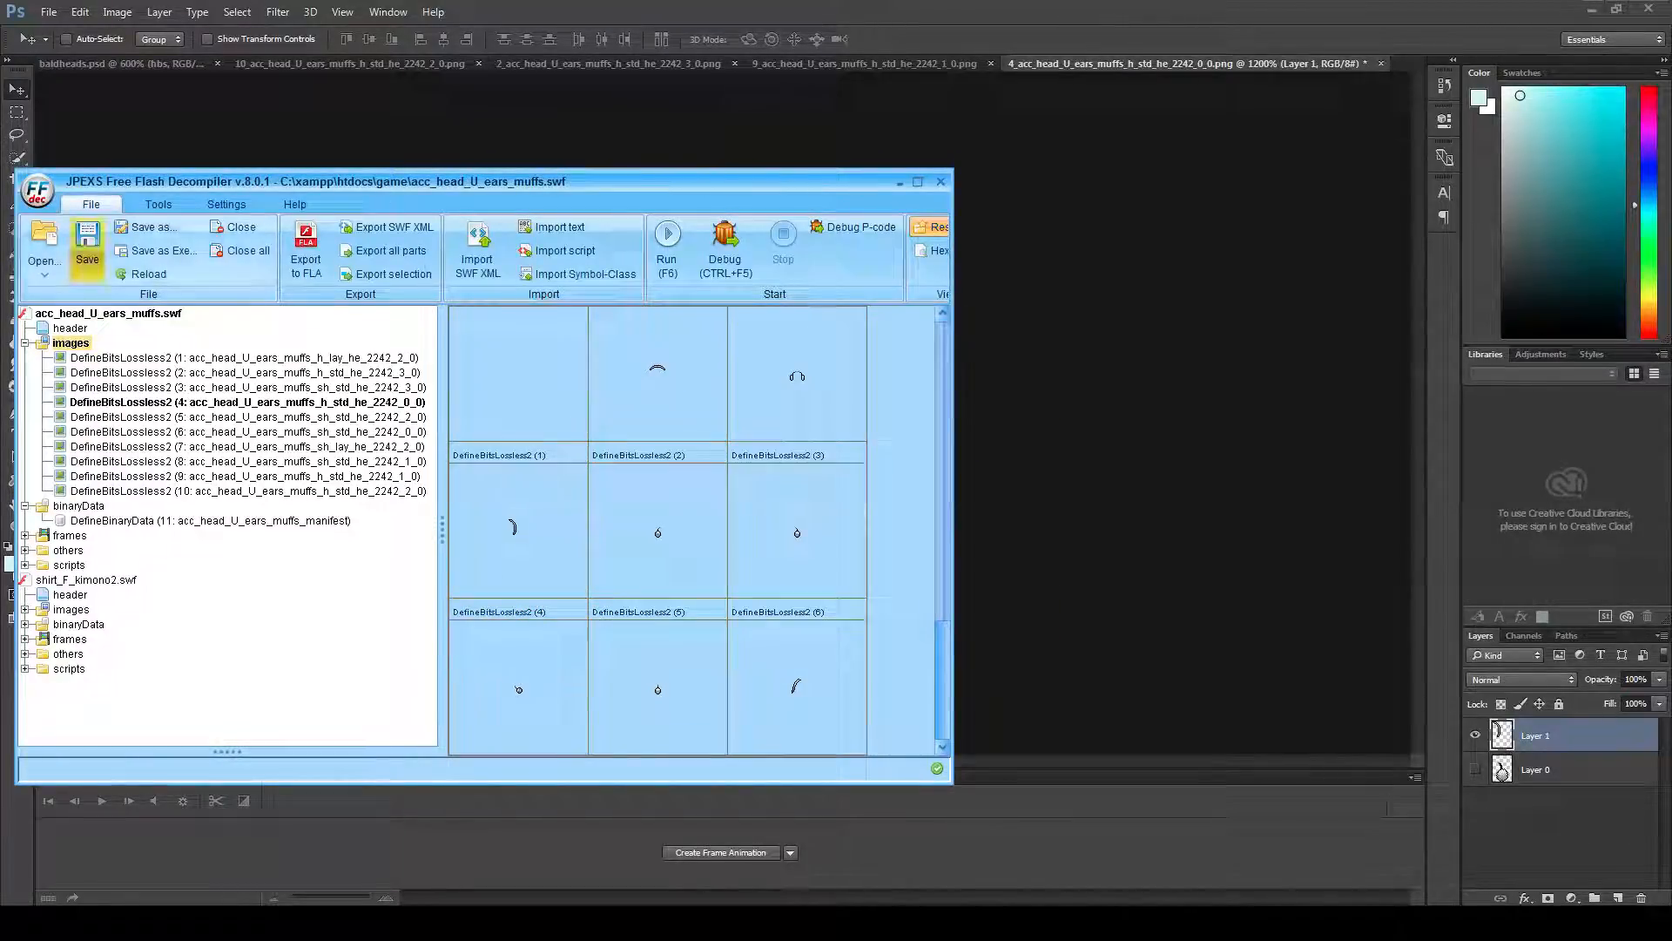
left_click(87, 248)
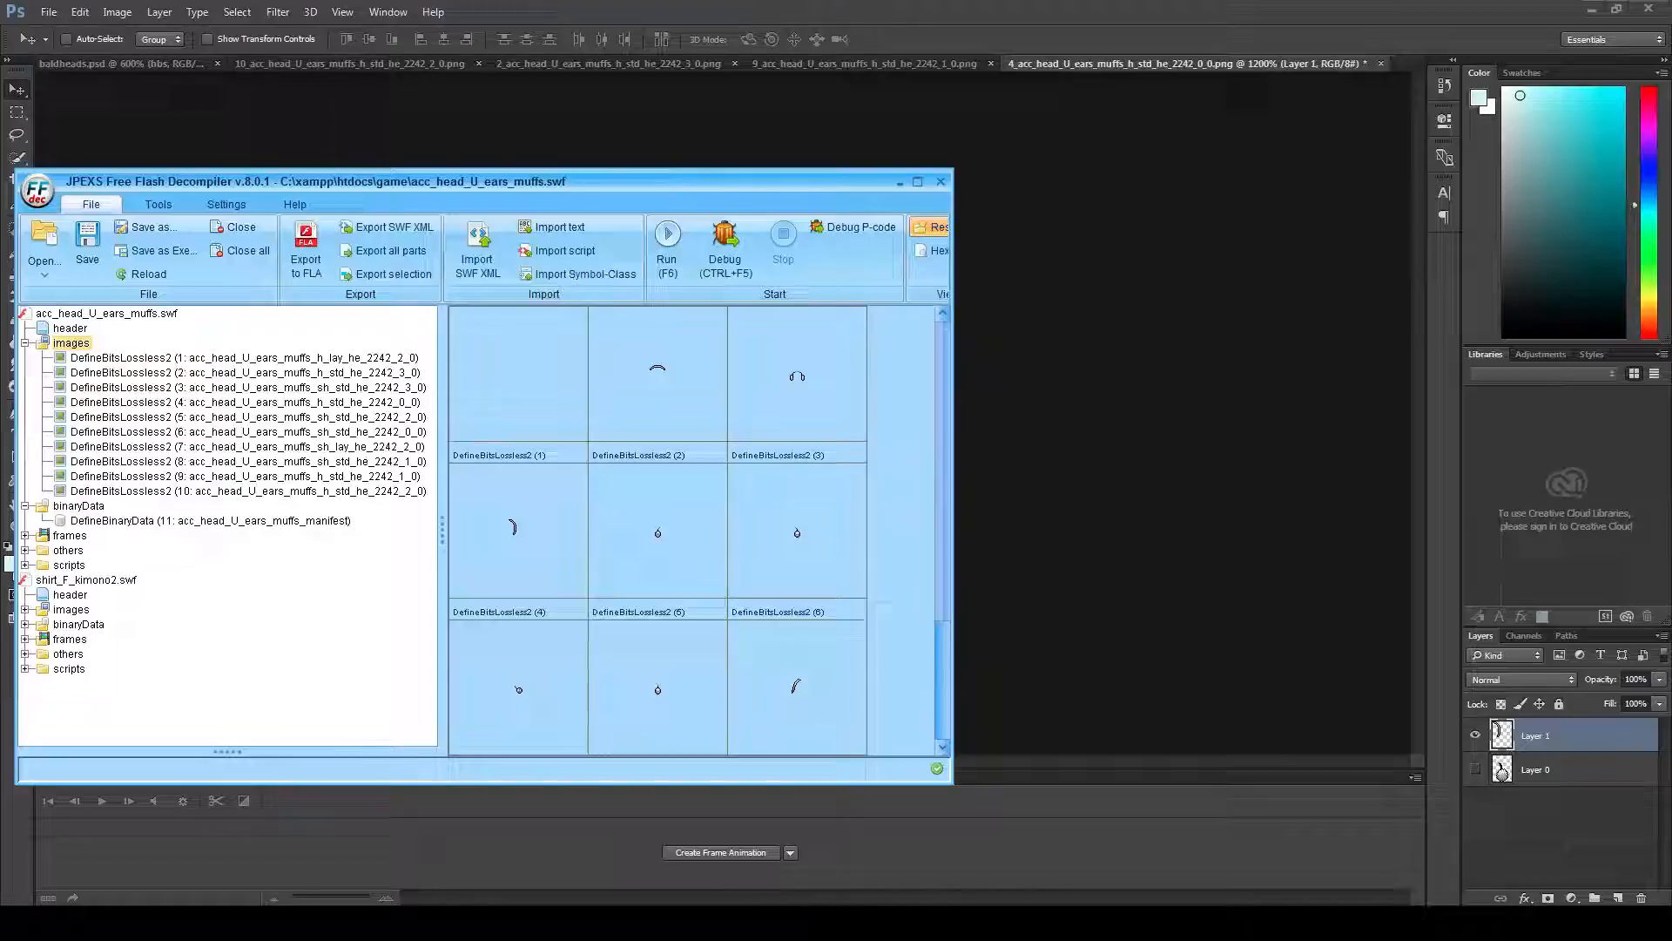
- In Notepad++, set the h_std_he_2242_0_0 offset in 11_acc_head_U_ears_muffs_manifest.bin to -32,82 and save the file
key("alt+Tab")
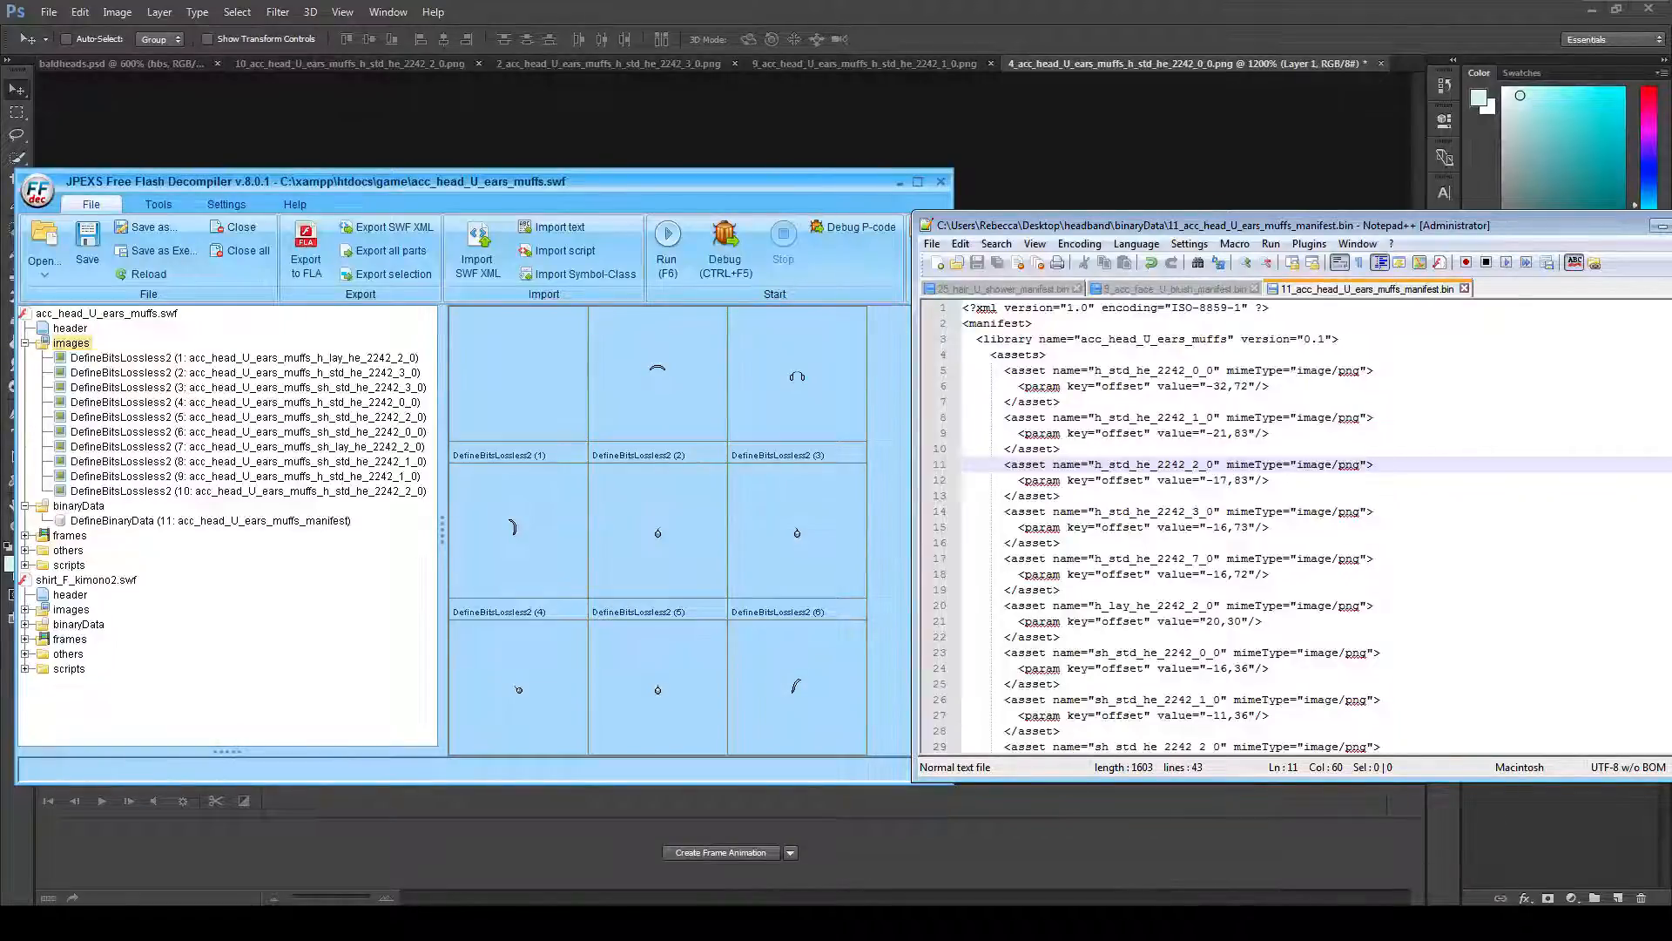
left_click(1269, 480)
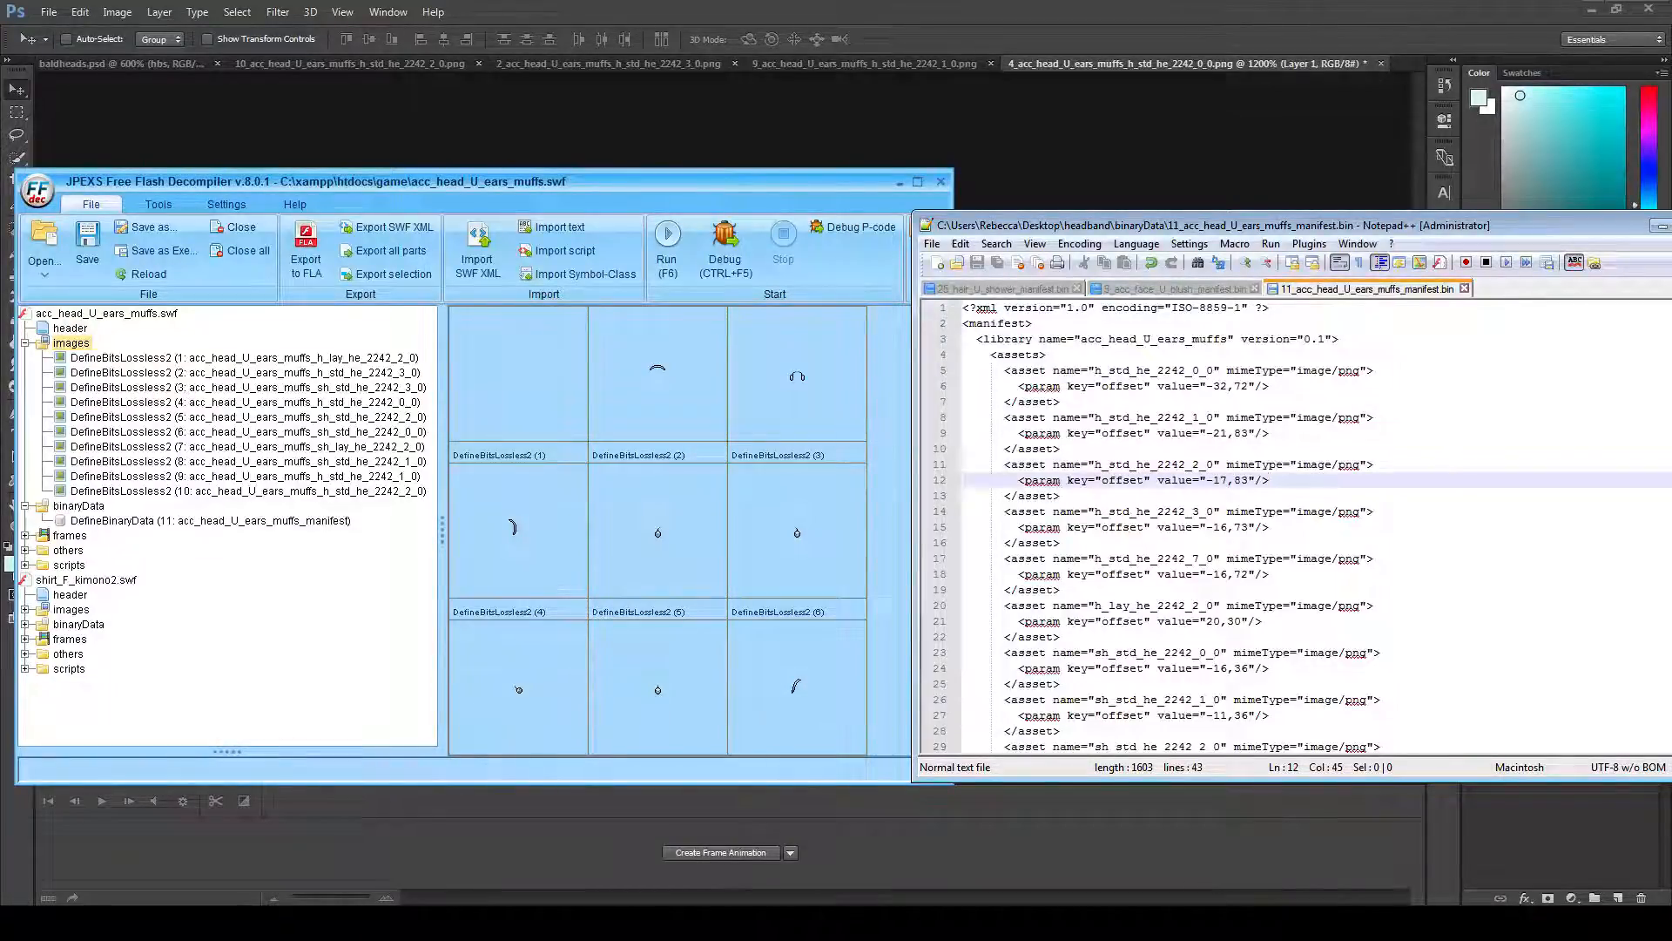
left_click(1242, 386)
key("BackSpace")
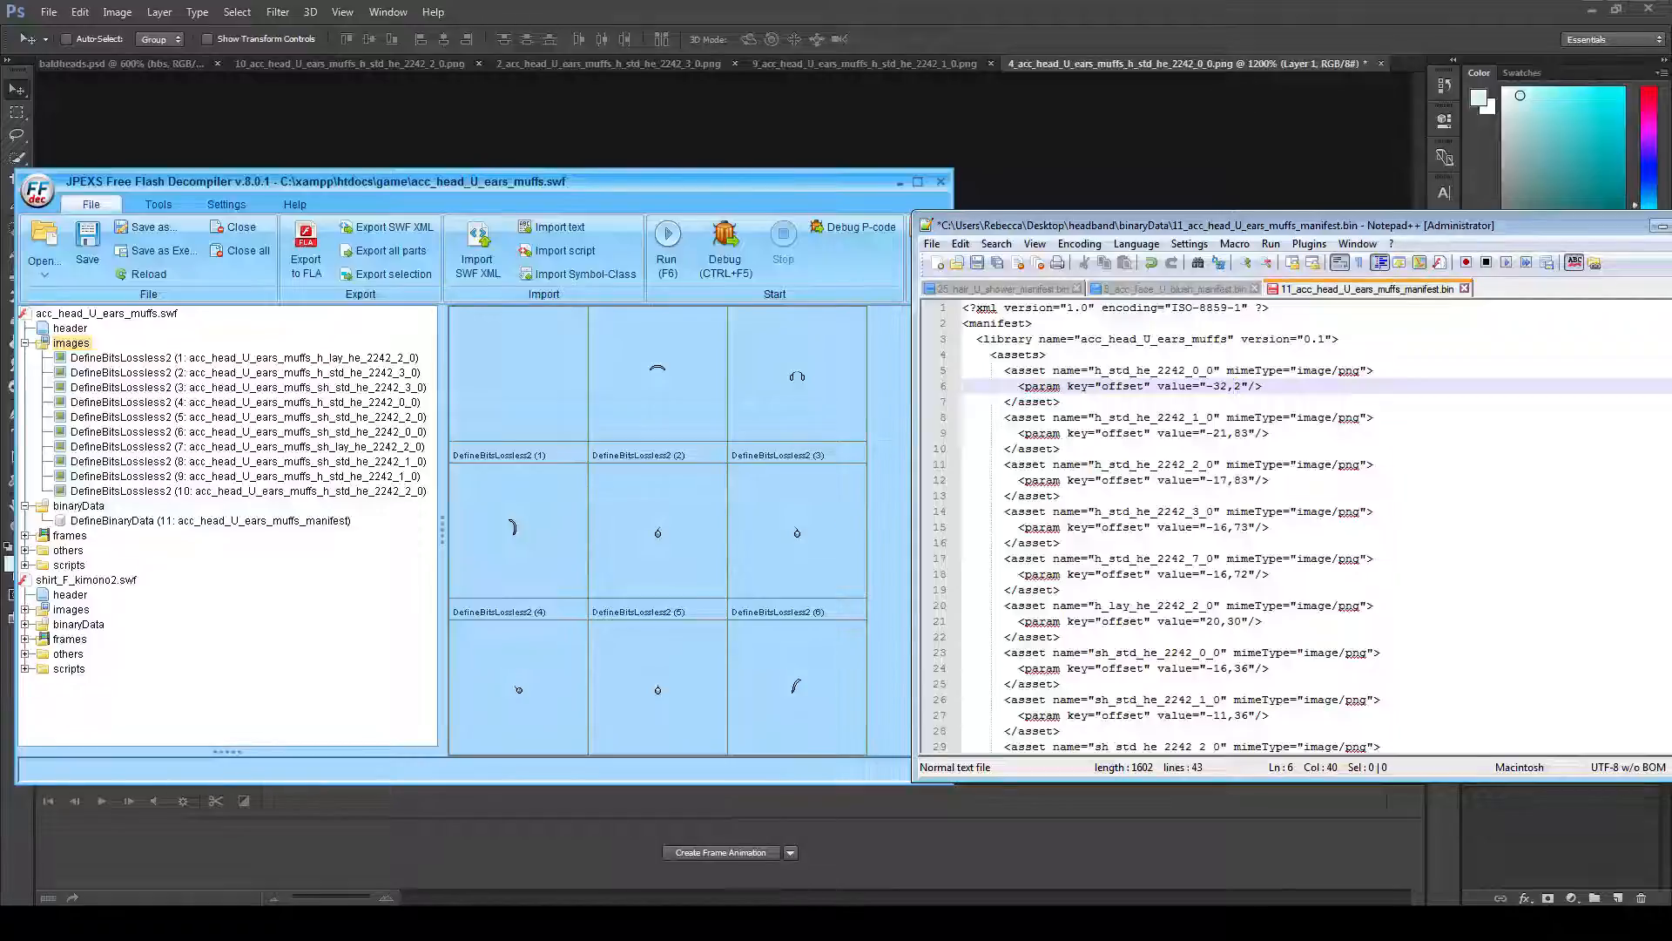
type("8")
left_click(1269, 574)
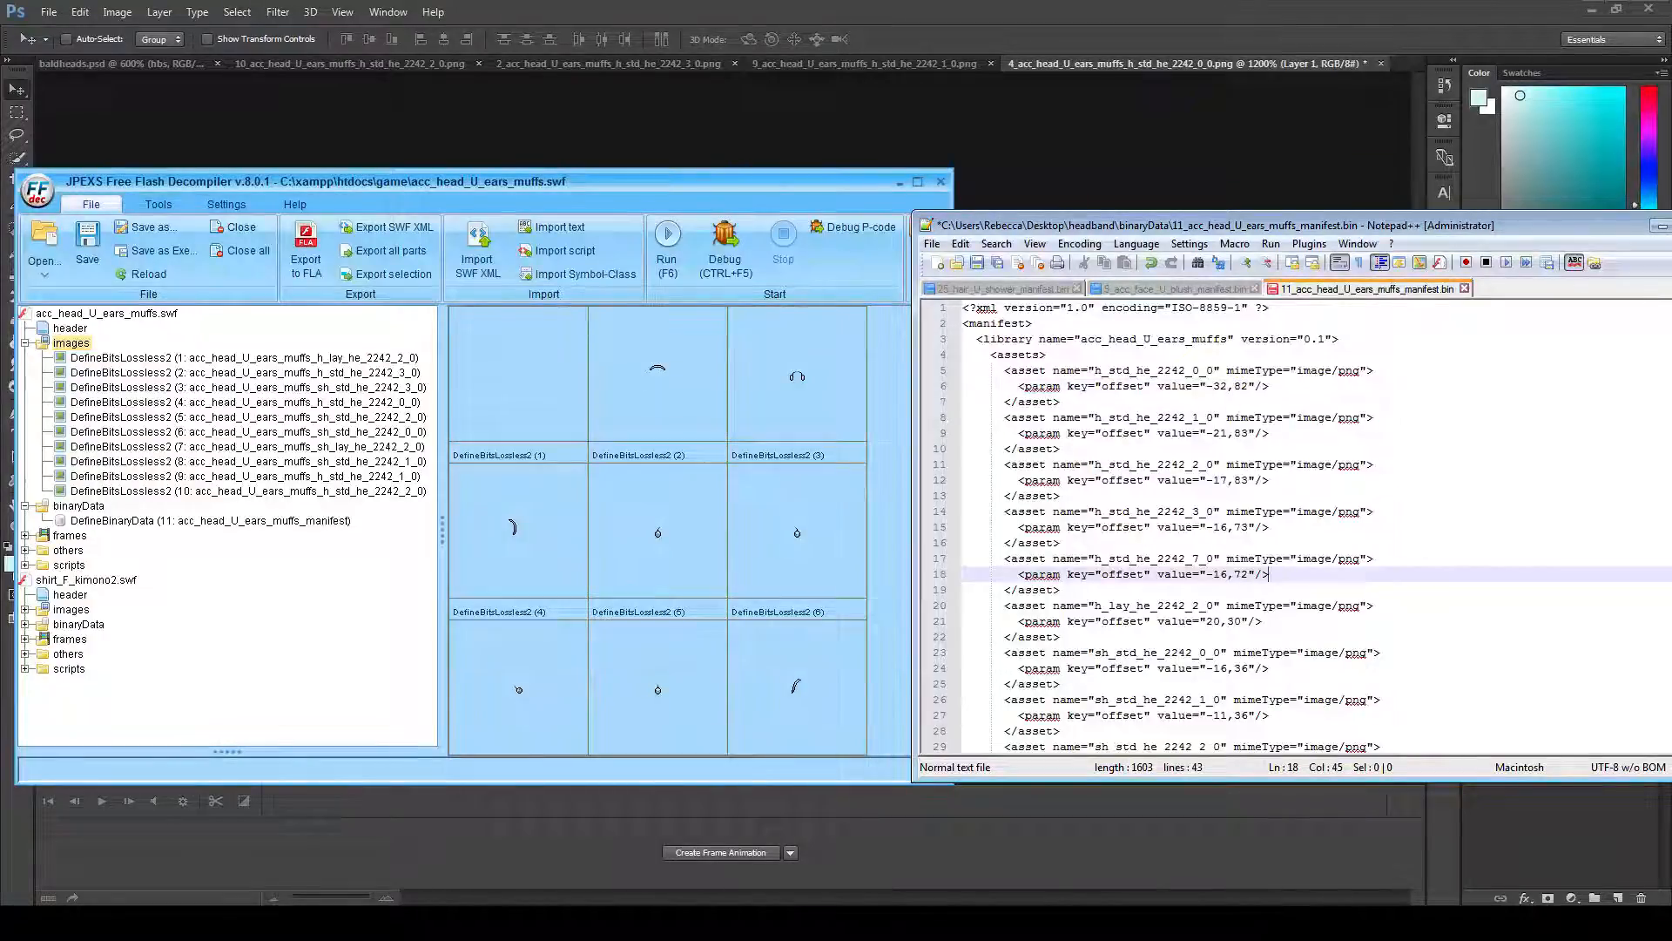
key("ctrl+s")
left_click(252, 521)
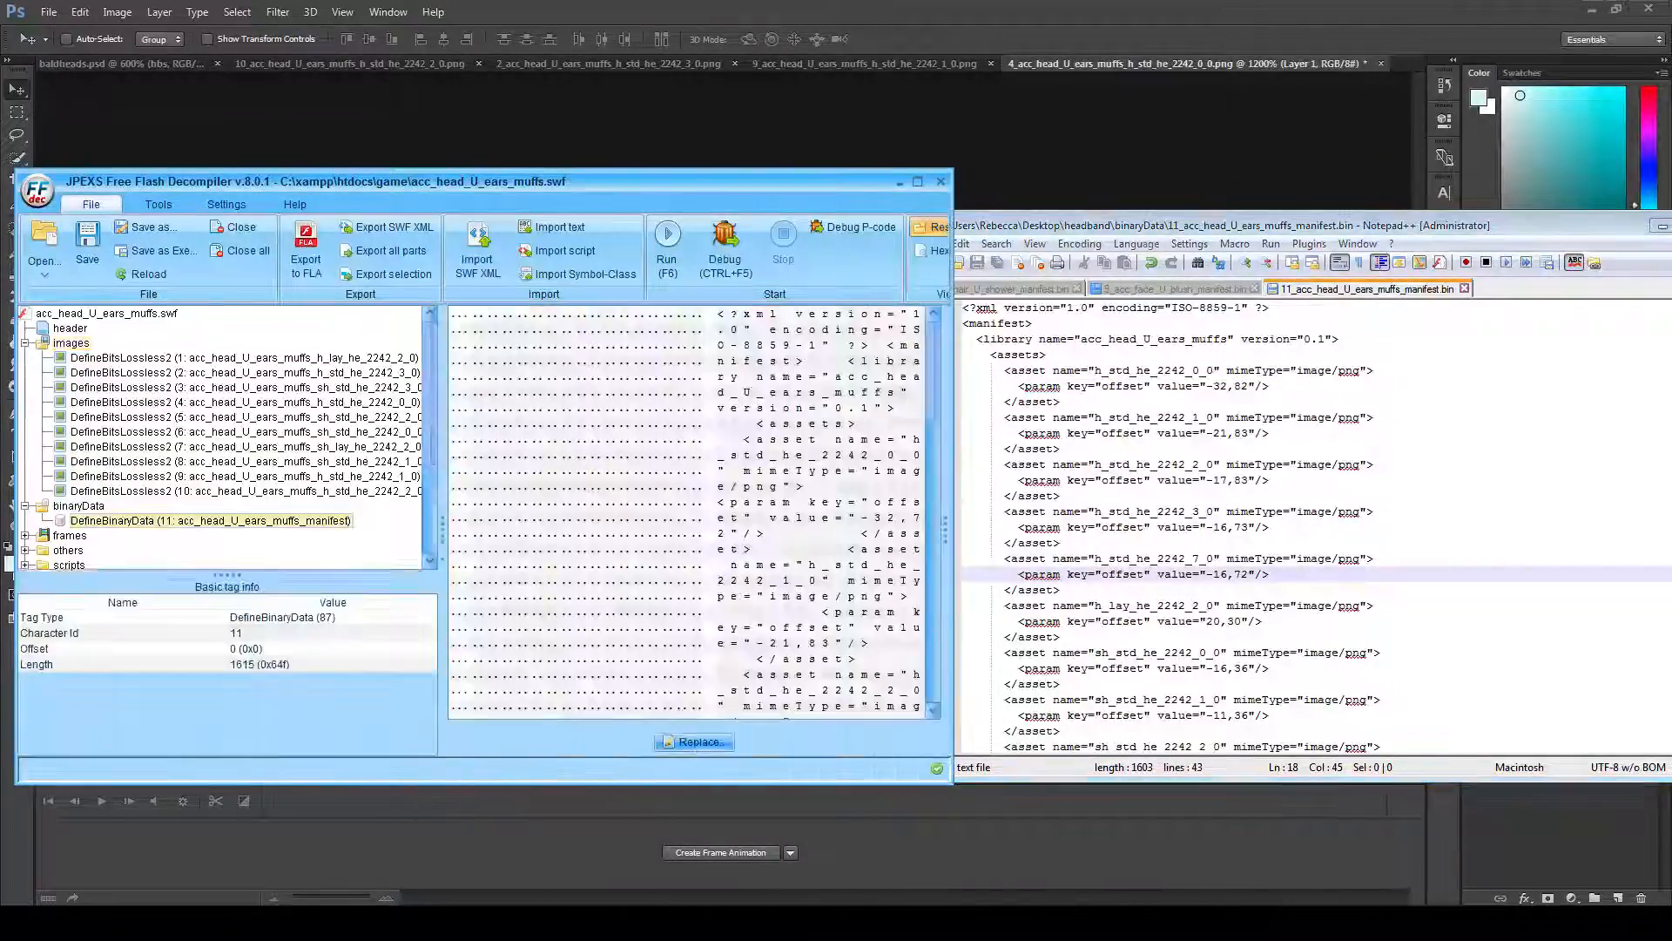
right_click(252, 521)
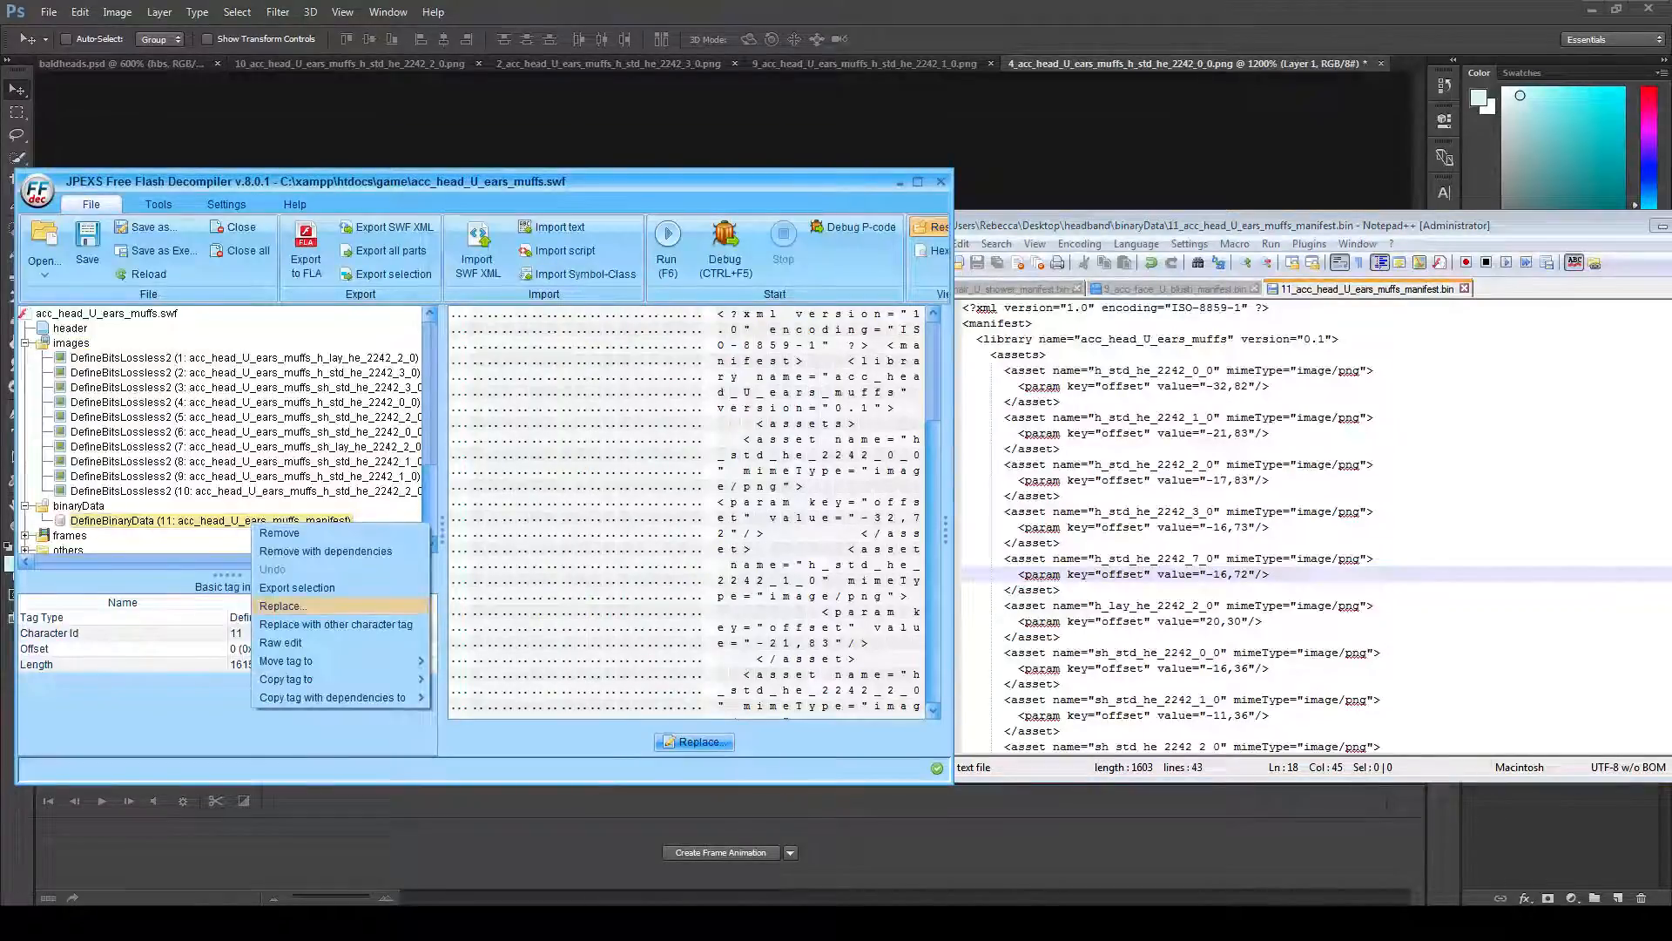
left_click(1228, 464)
- In Notepad++, try an offset of -22,82 for h_std_he_2242_0_0 in the manifest and save the file
double_click(1220, 386)
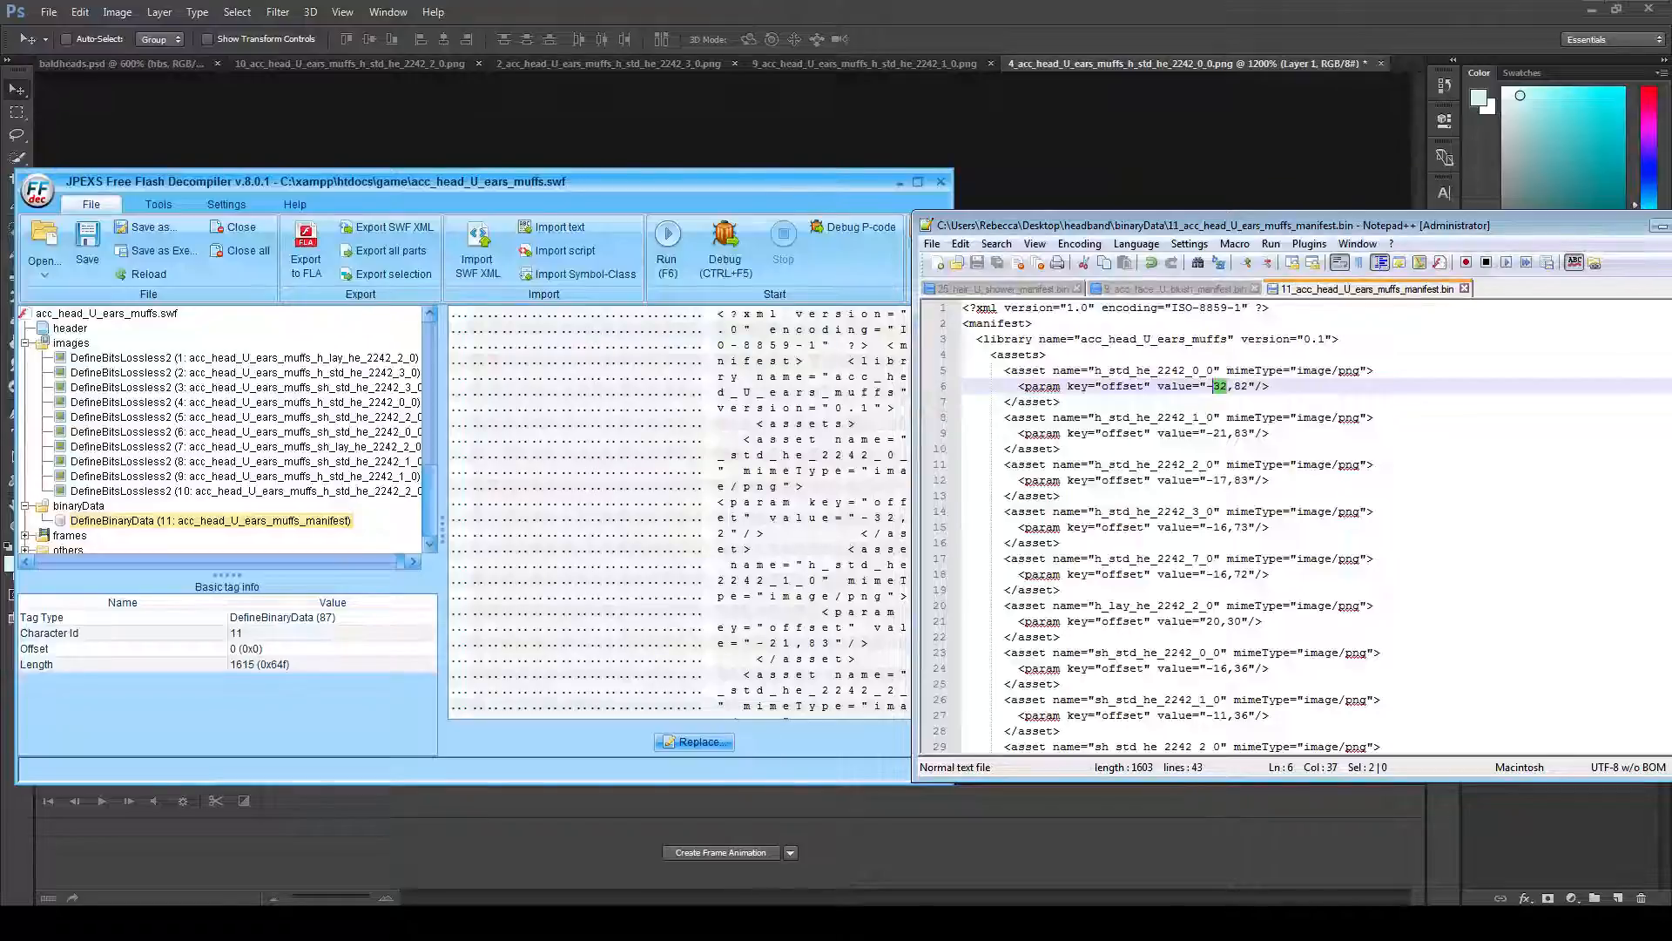
left_click(1220, 386)
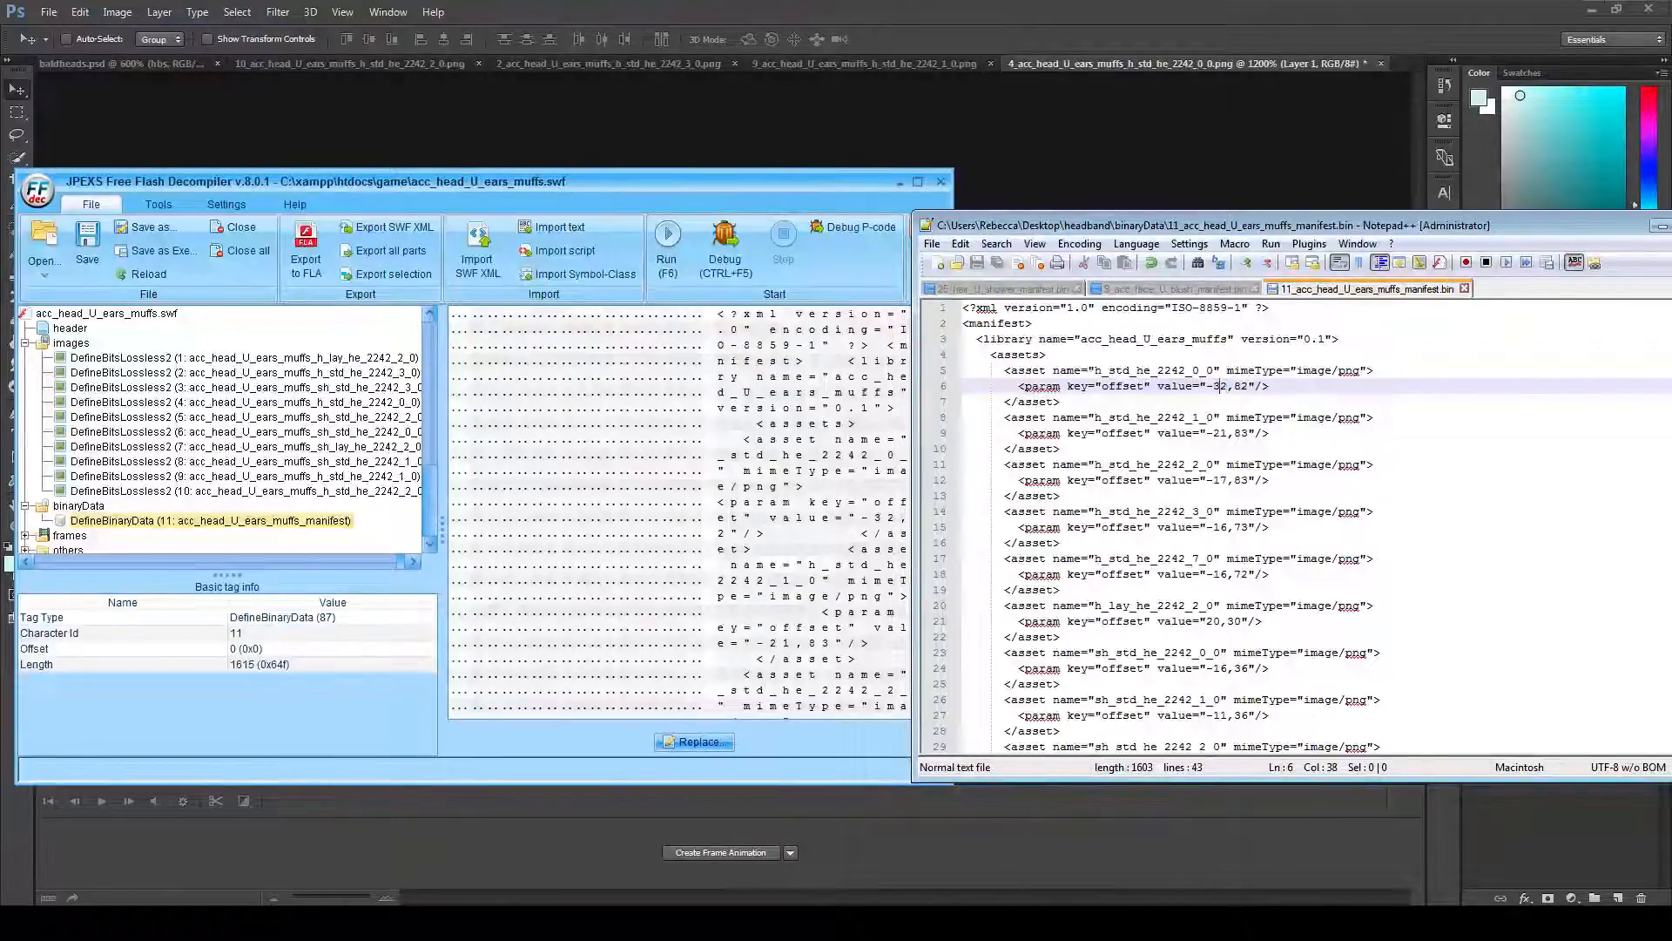
key("BackSpace")
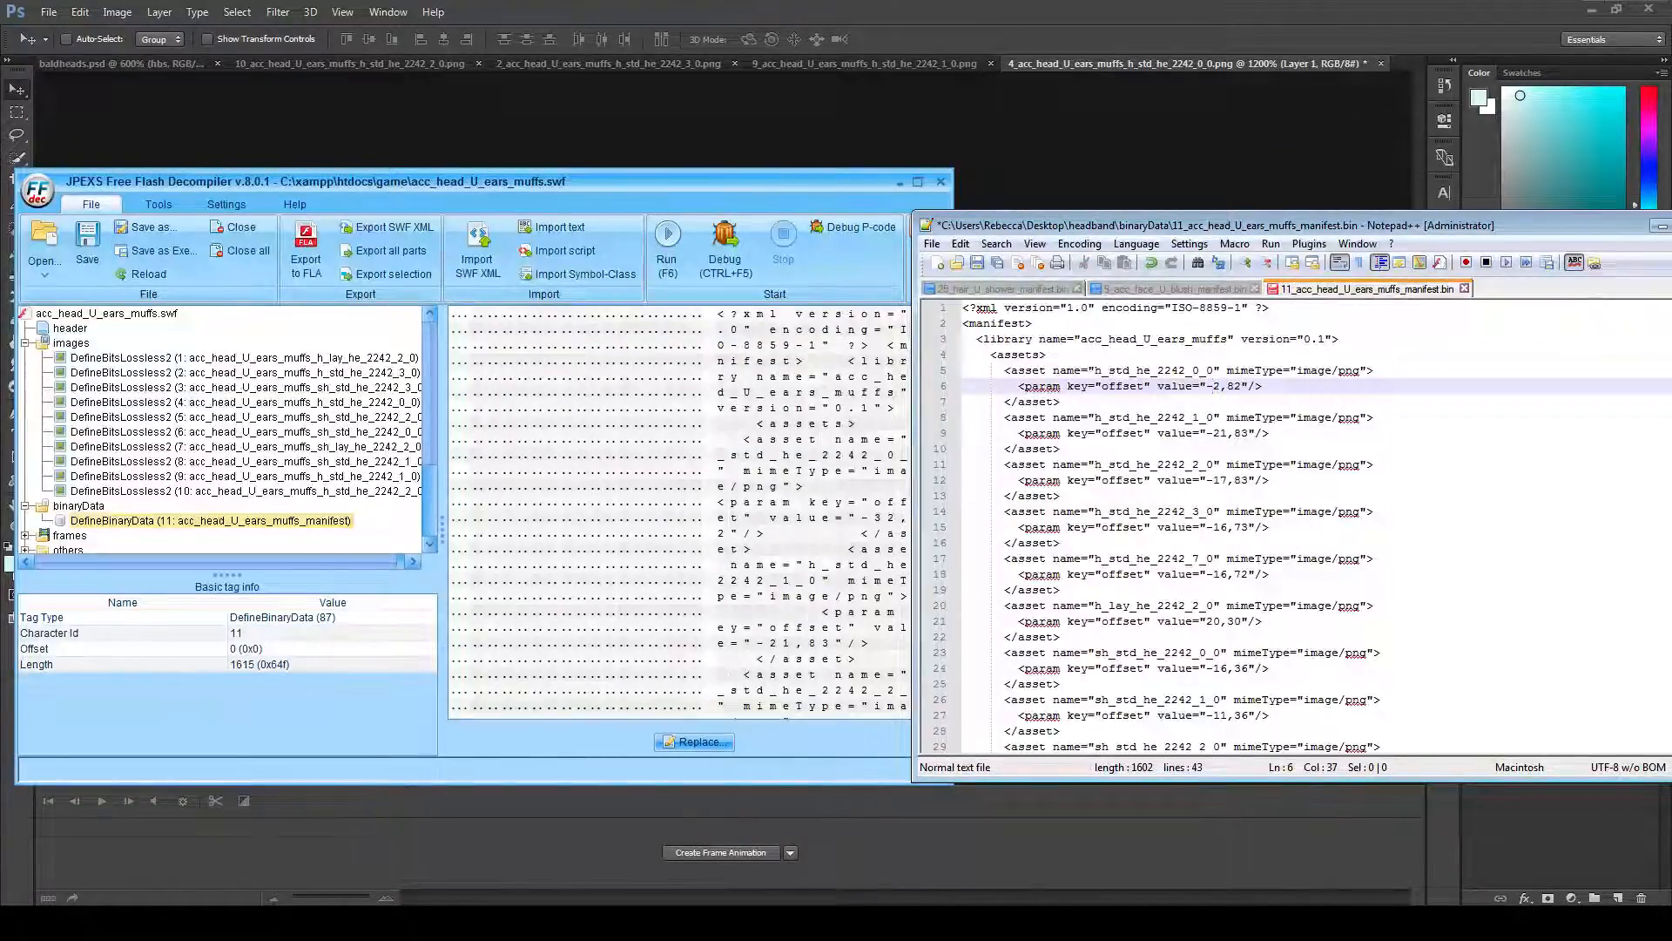
type("2")
key("BackSpace")
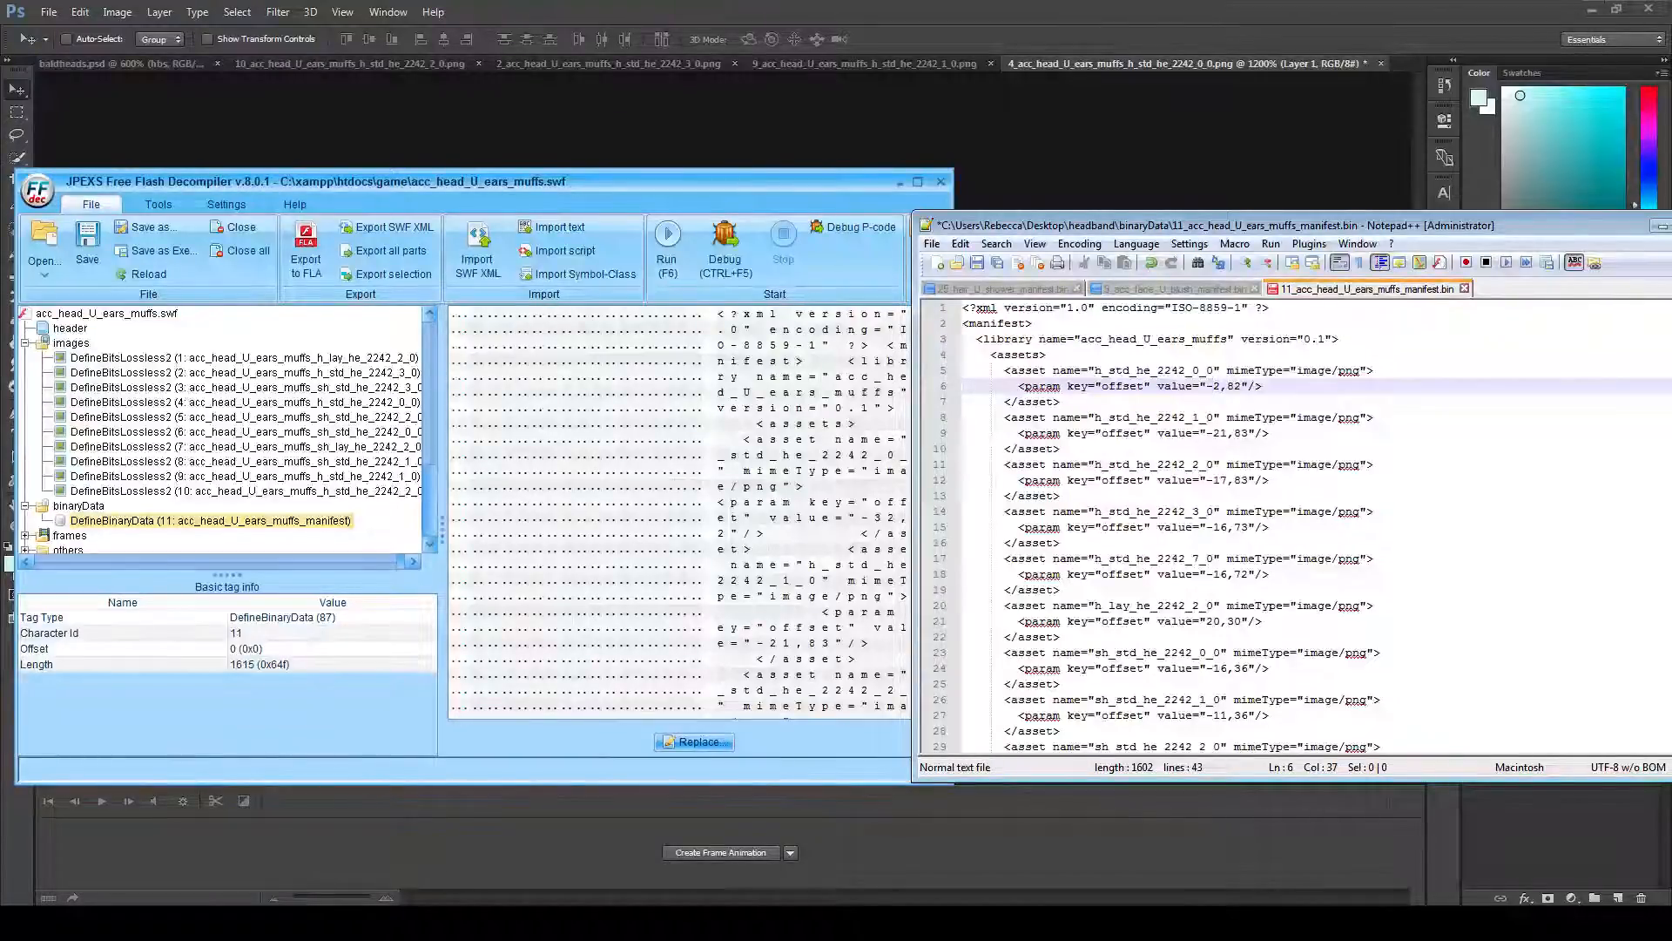
left_click(1137, 12)
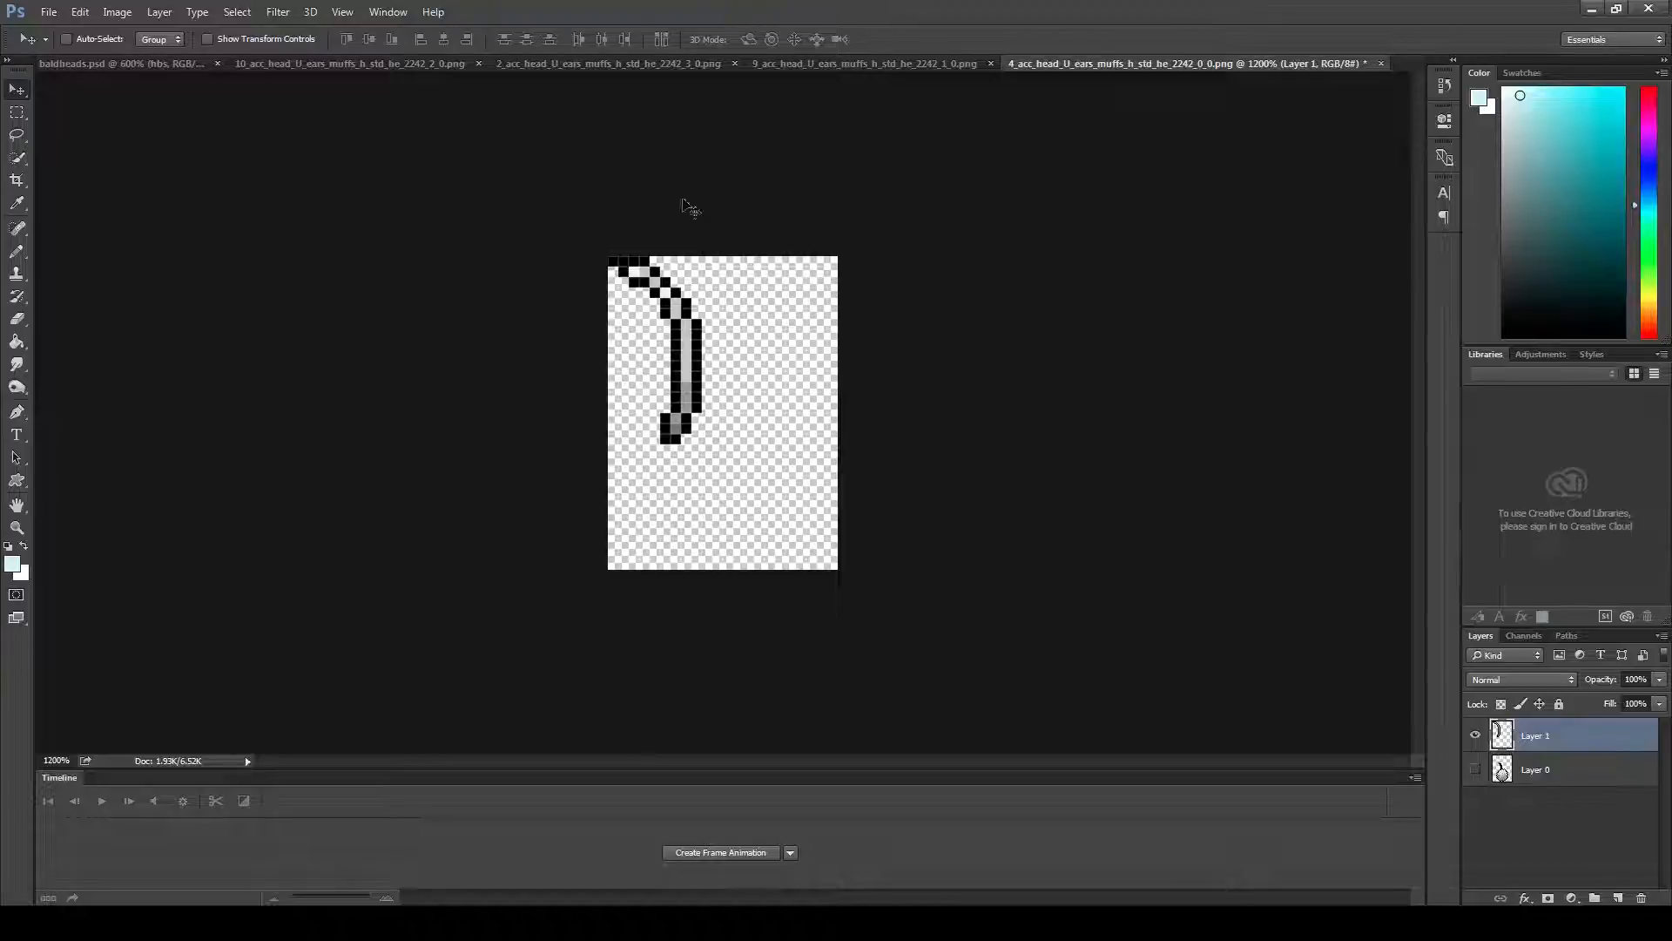
key("alt+Tab")
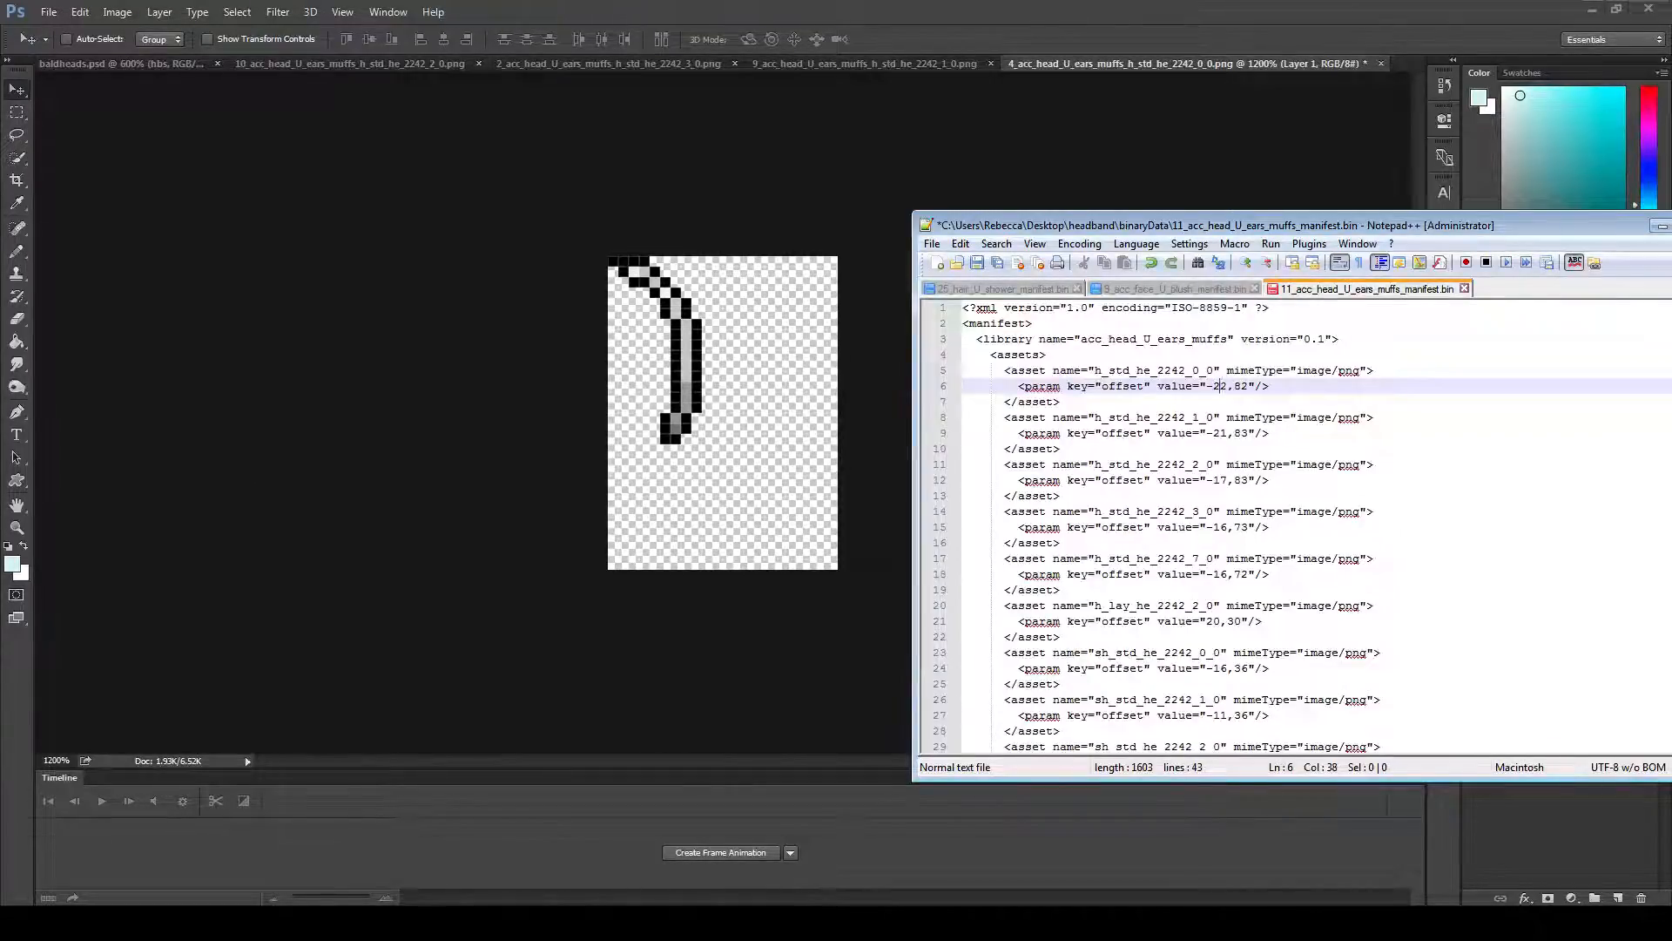
left_click(1360, 464)
scroll(1360, 464, "down", 5)
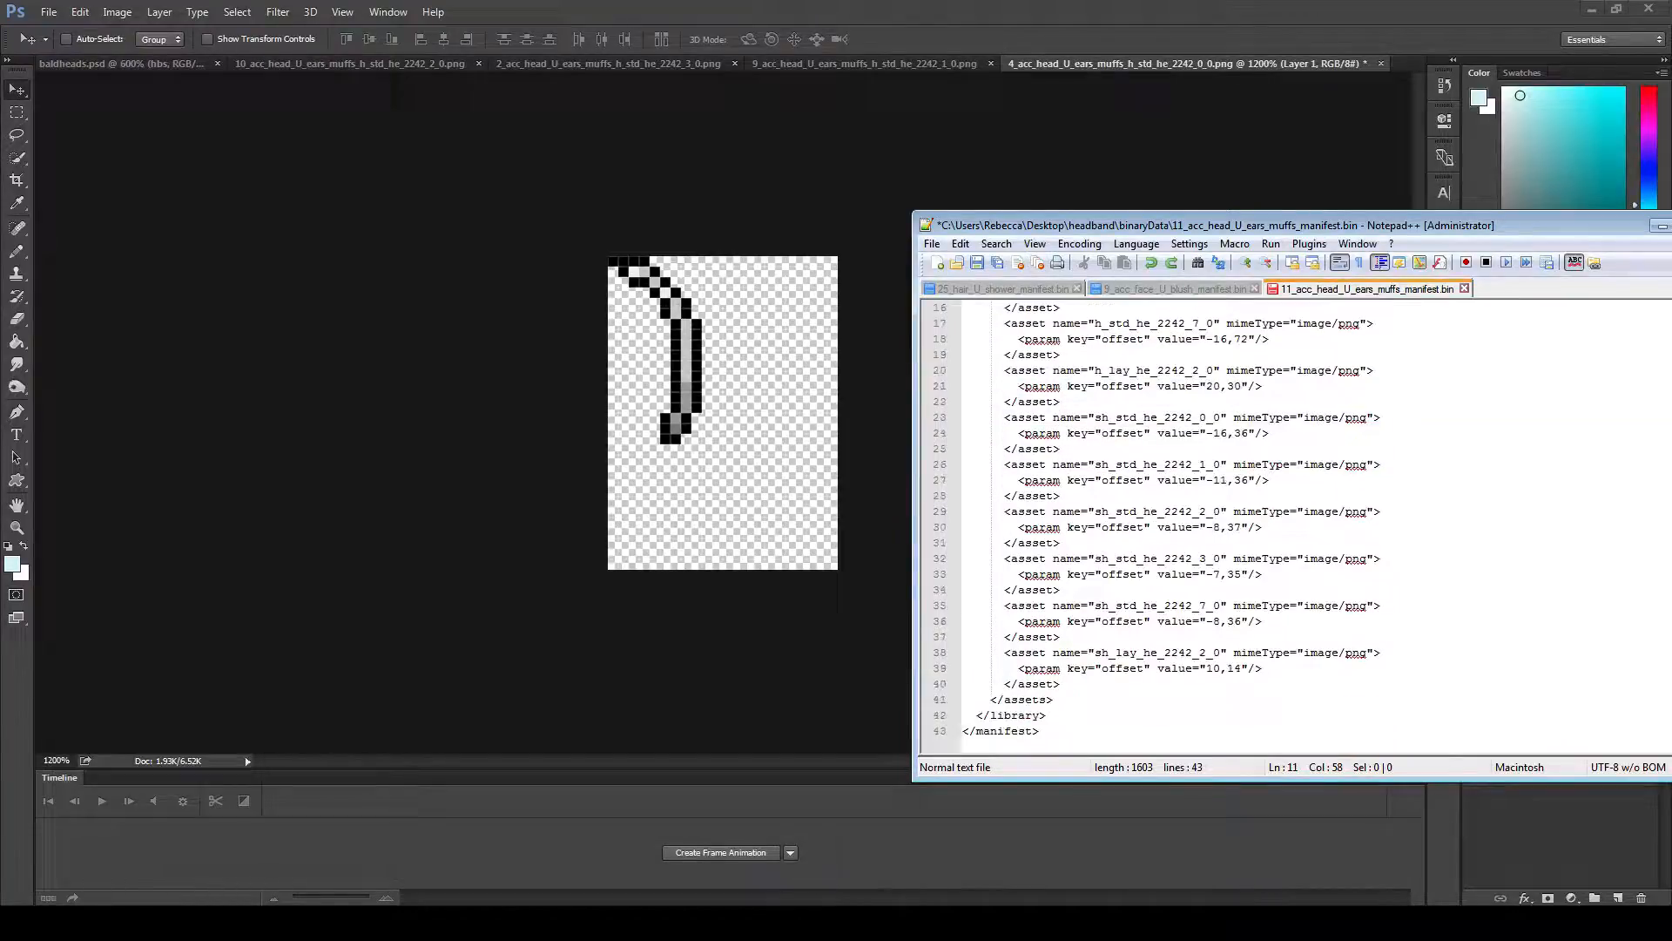
scroll(1359, 464, "up", 5)
key("ctrl+s")
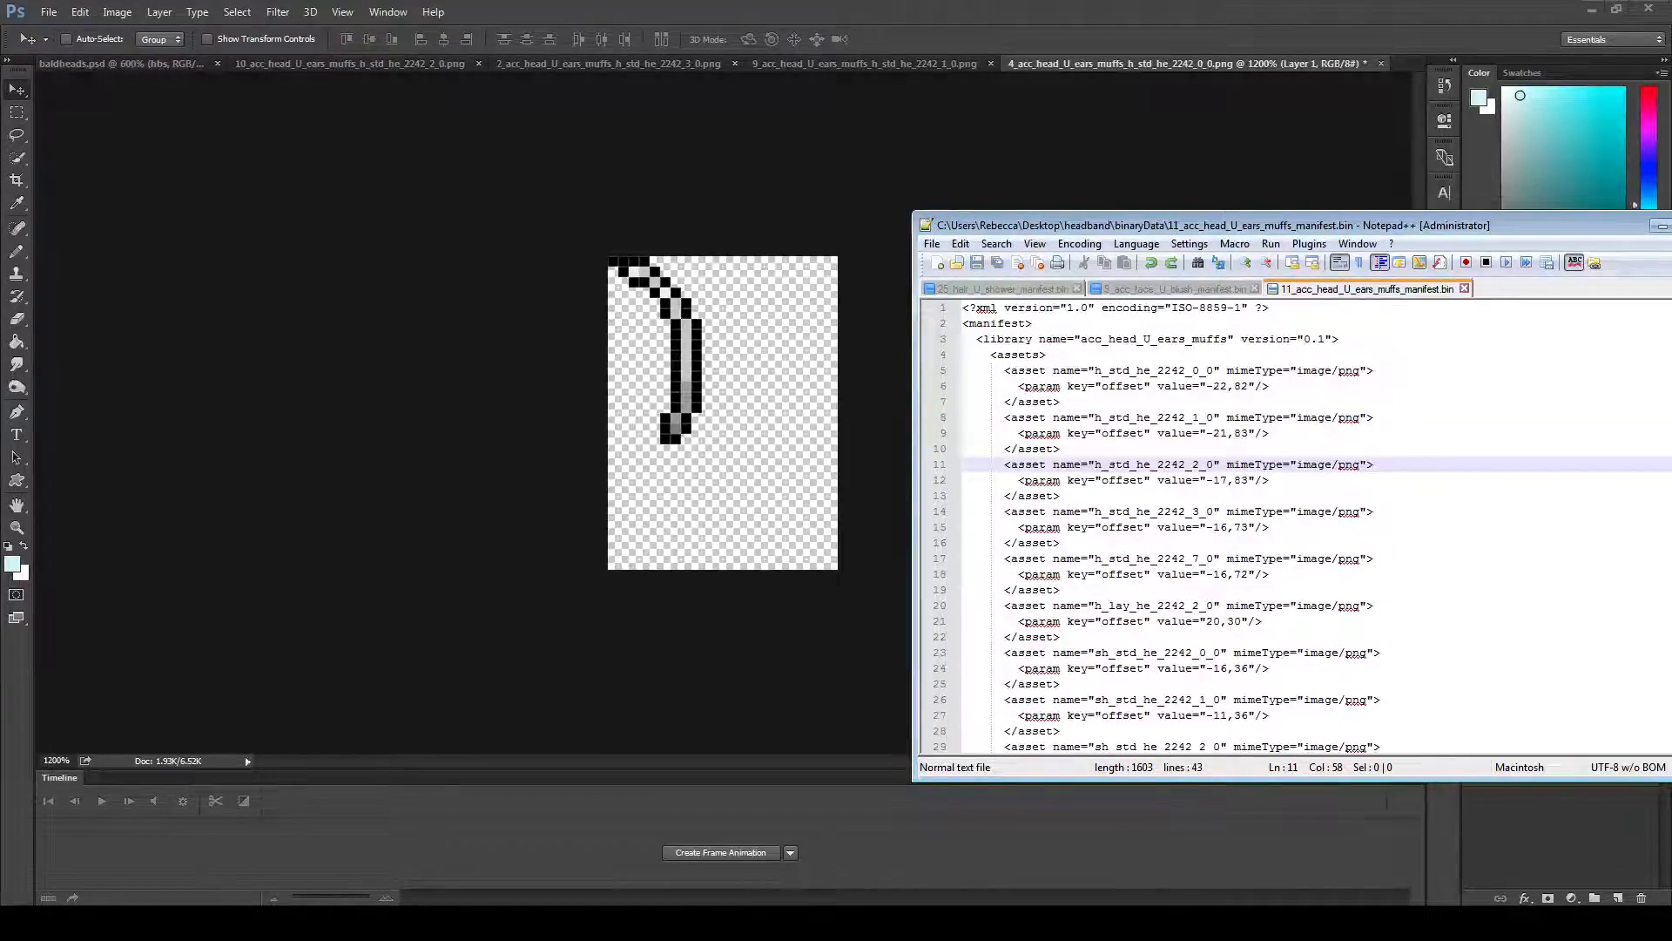
- Restore the h_std_he_2242_0_0 offset in the manifest to -32,82 and save the file
left_click(1221, 371)
left_click(1221, 386)
key("BackSpace")
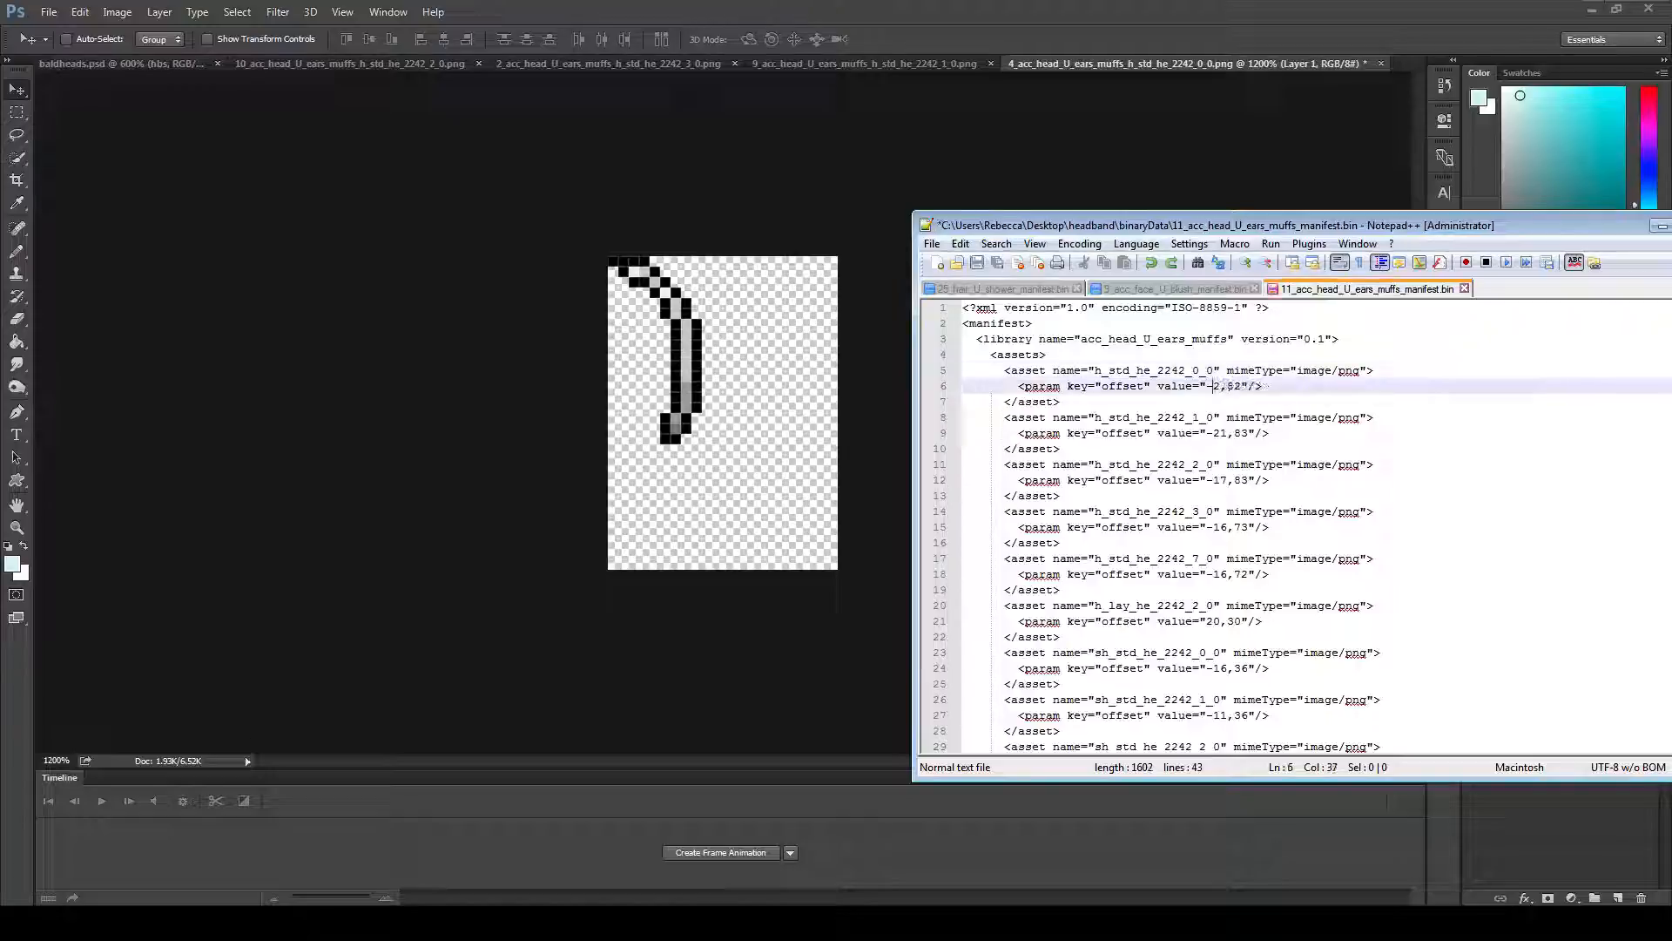
type("3")
key("BackSpace")
type("8")
key("ctrl+s")
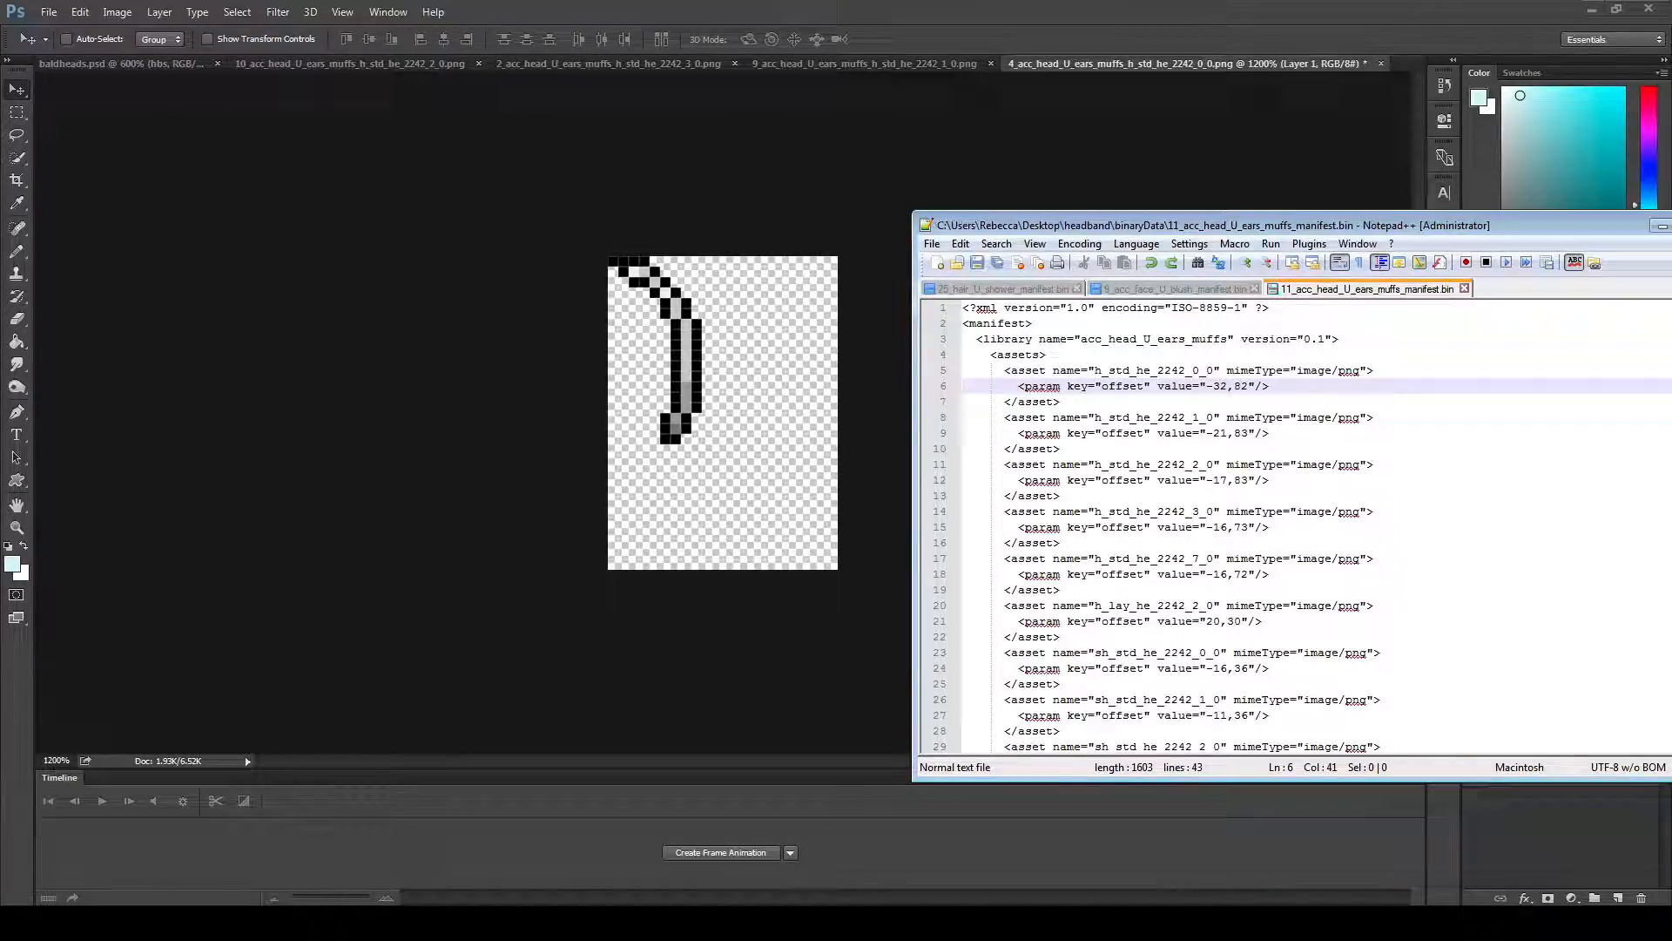
- In JPEXS, replace the manifest binary data with 11_acc_head_U_ears_muffs_manifest.bin from the binaryData folder and save the SWF
key("alt+Tab")
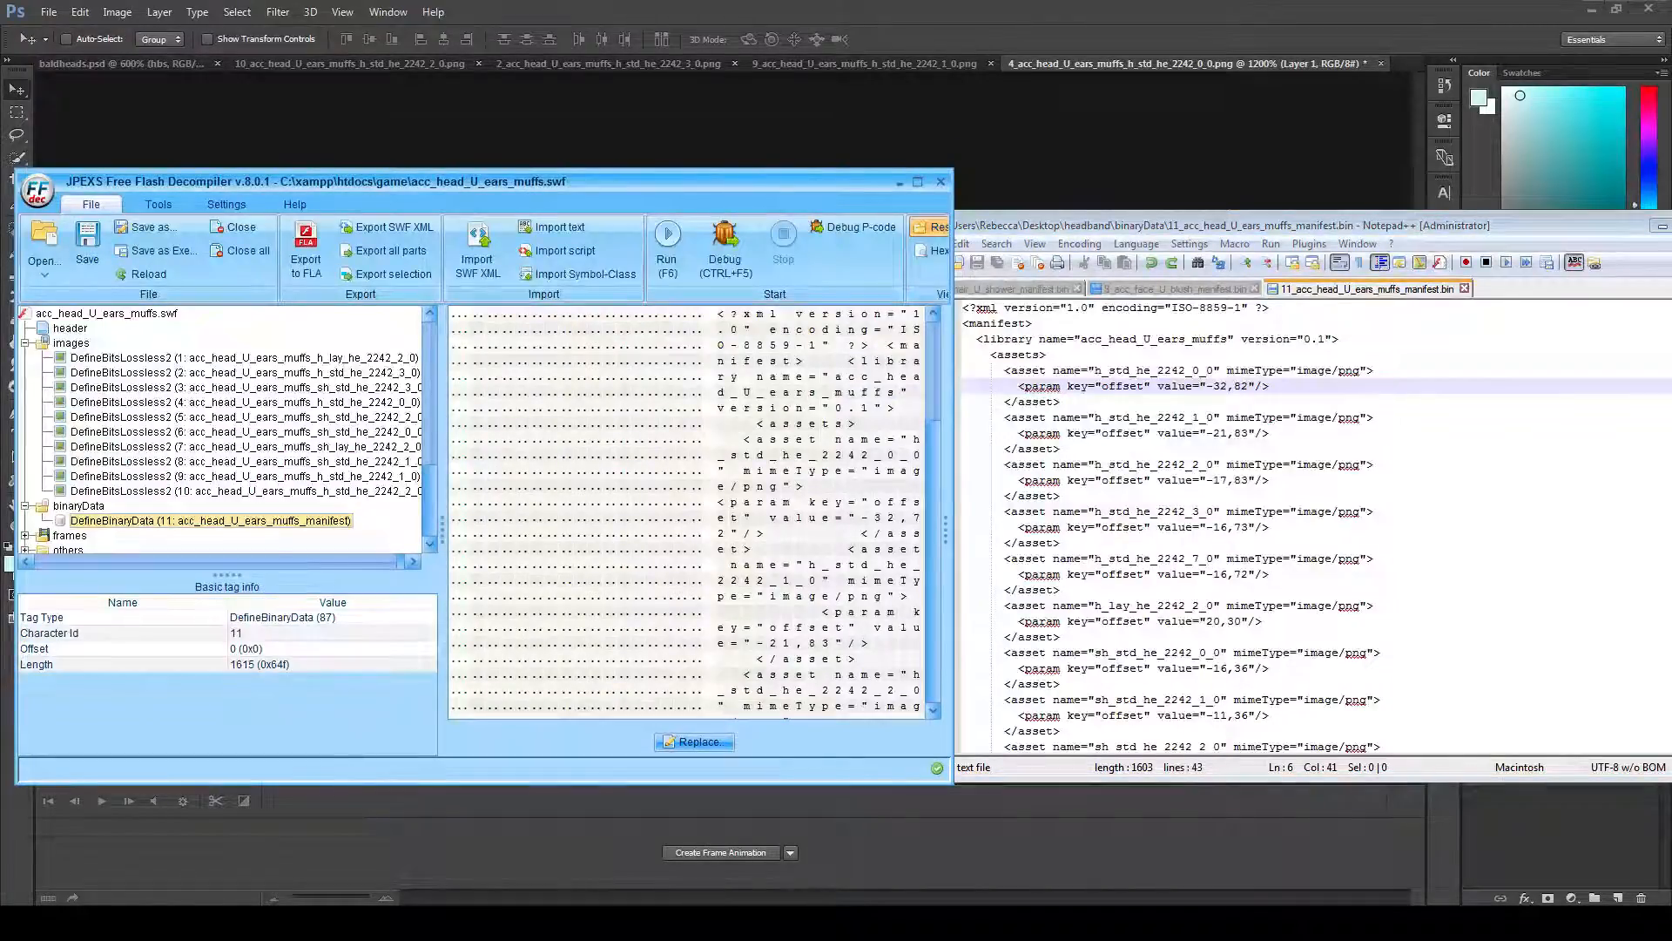
right_click(280, 518)
left_click(322, 601)
left_click(921, 358)
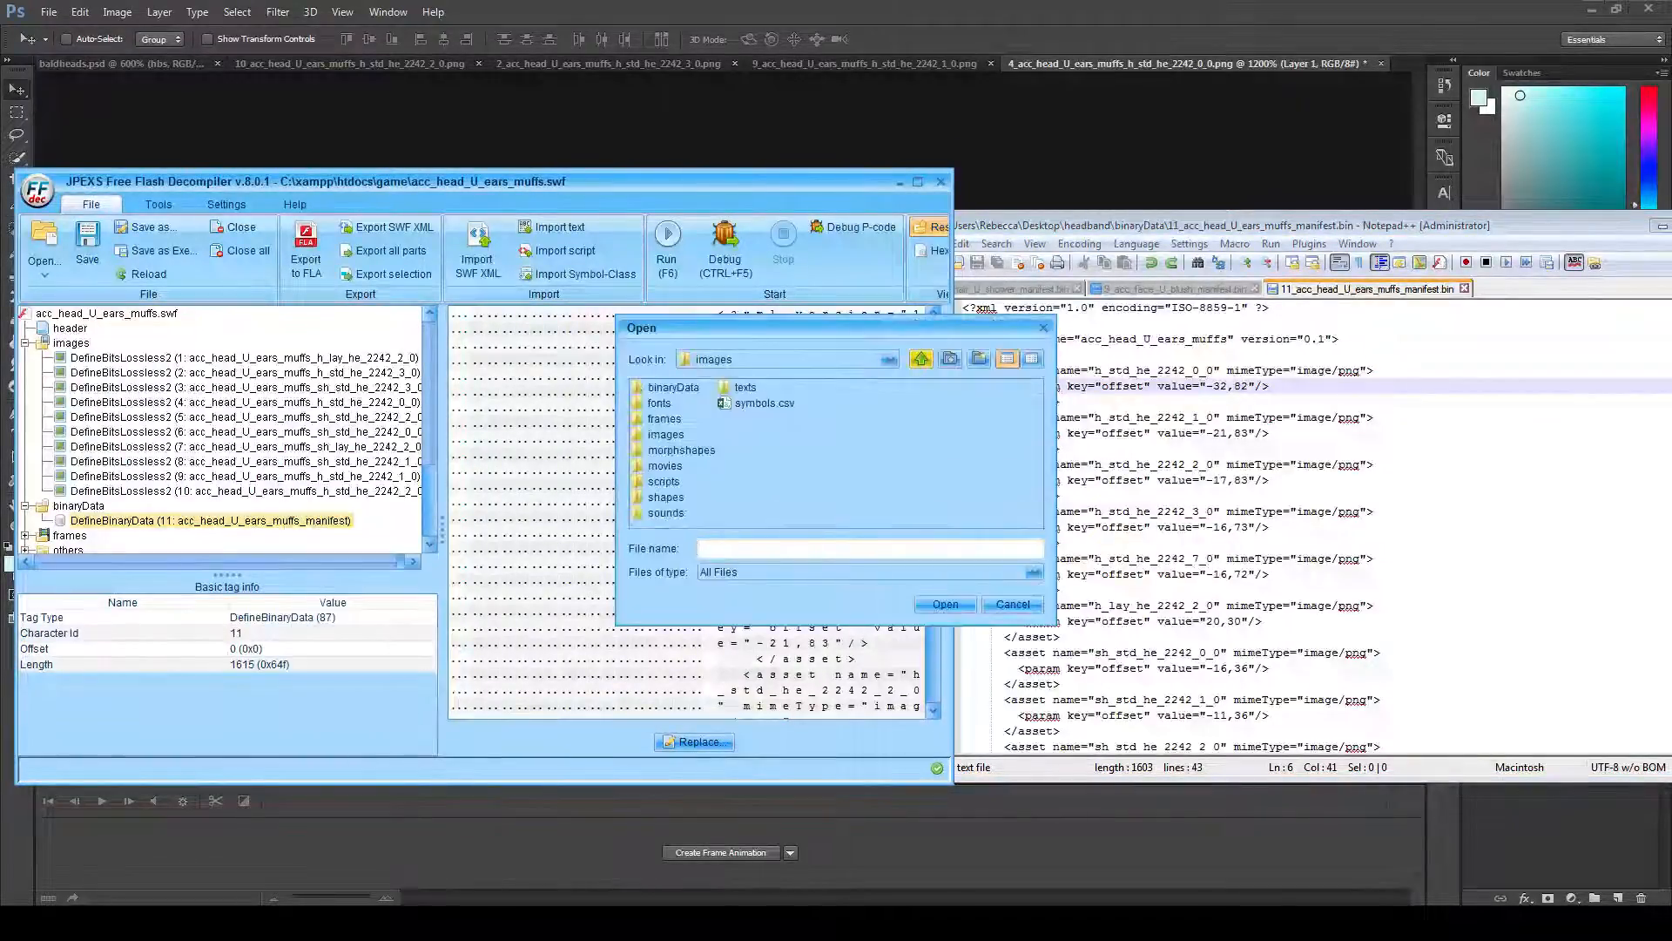
double_click(673, 387)
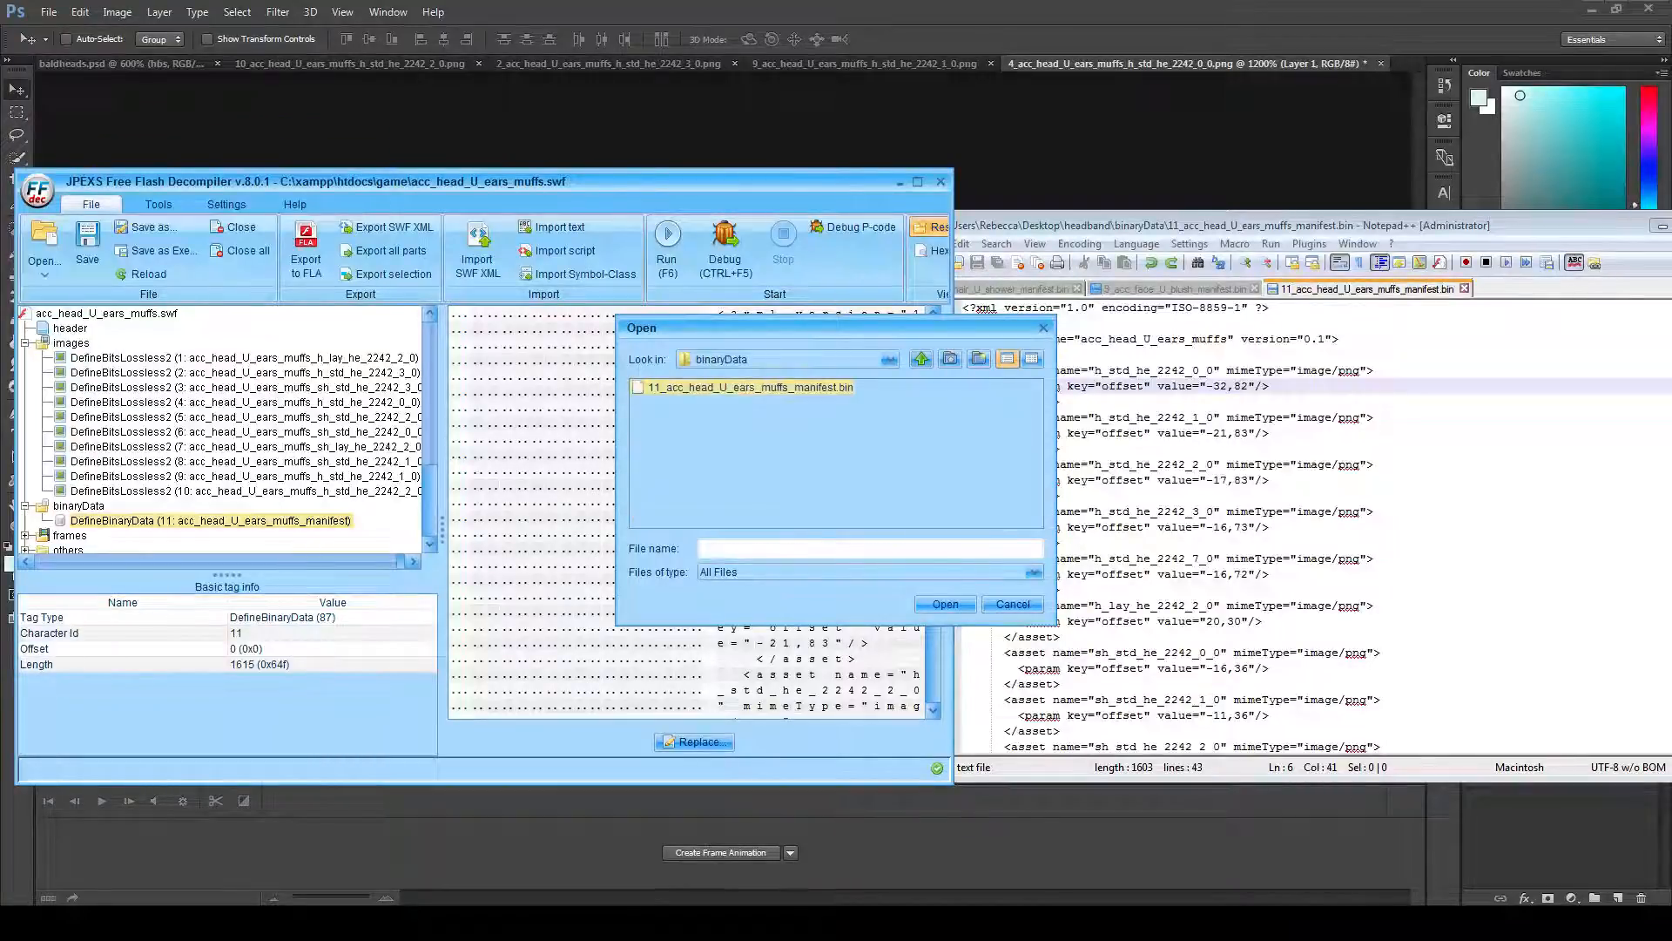
double_click(740, 387)
left_click(86, 247)
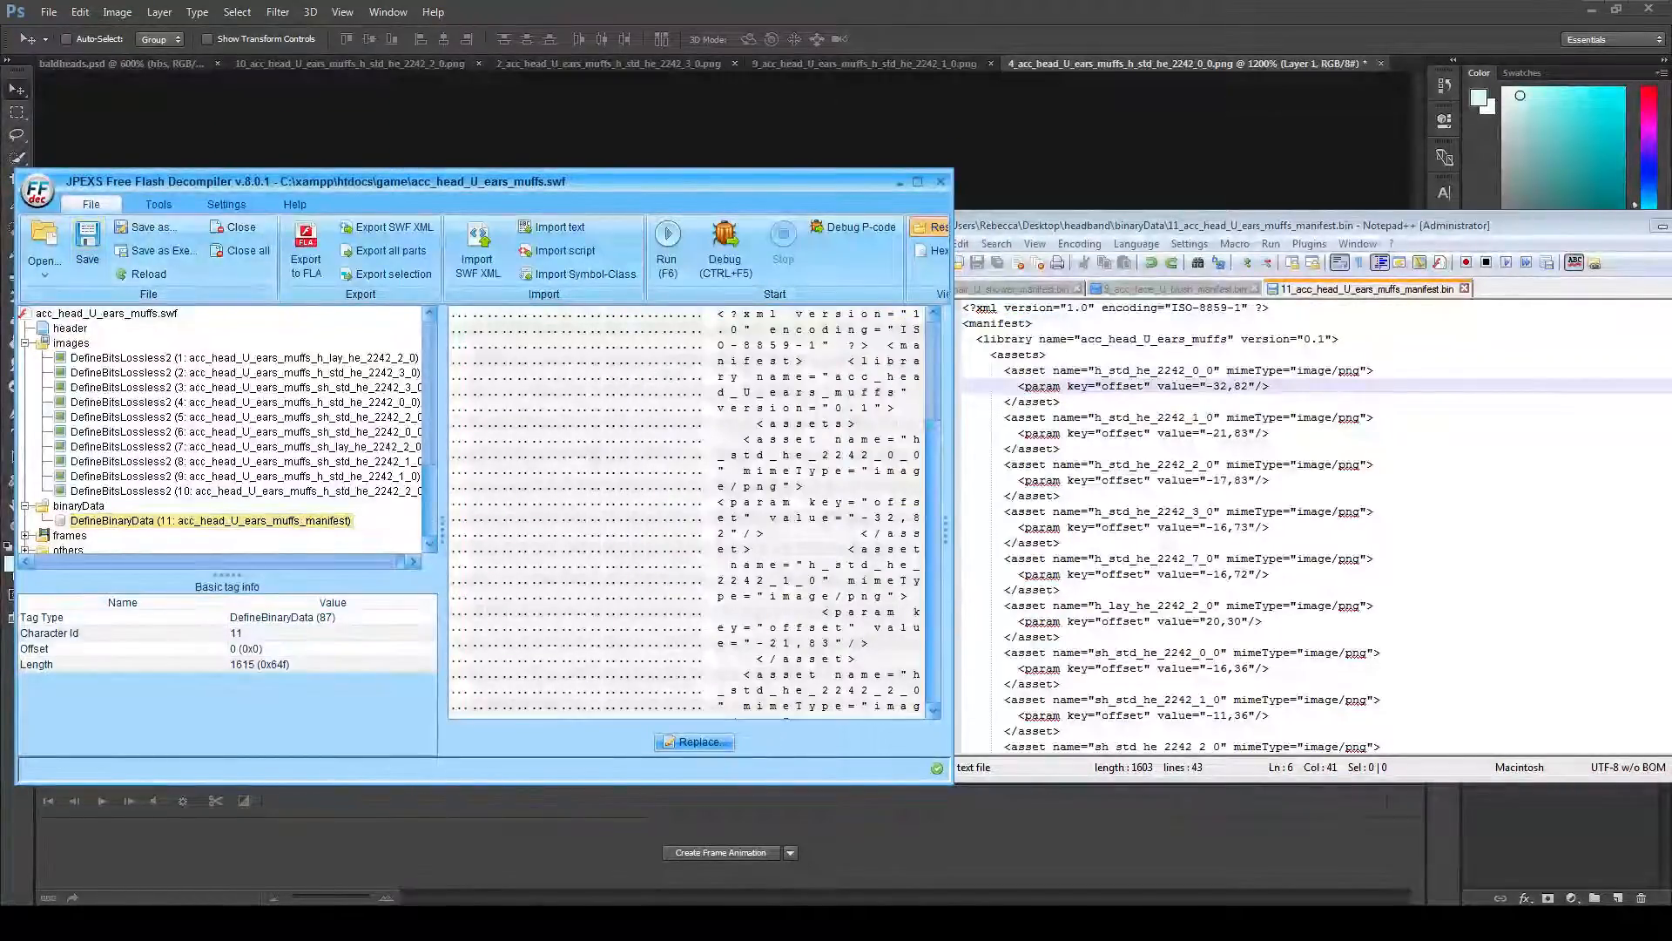
- Reopen the HABCLOUD client in a new browser tab and check the headband's position on the avatar in the clothes editor
key("alt+Tab")
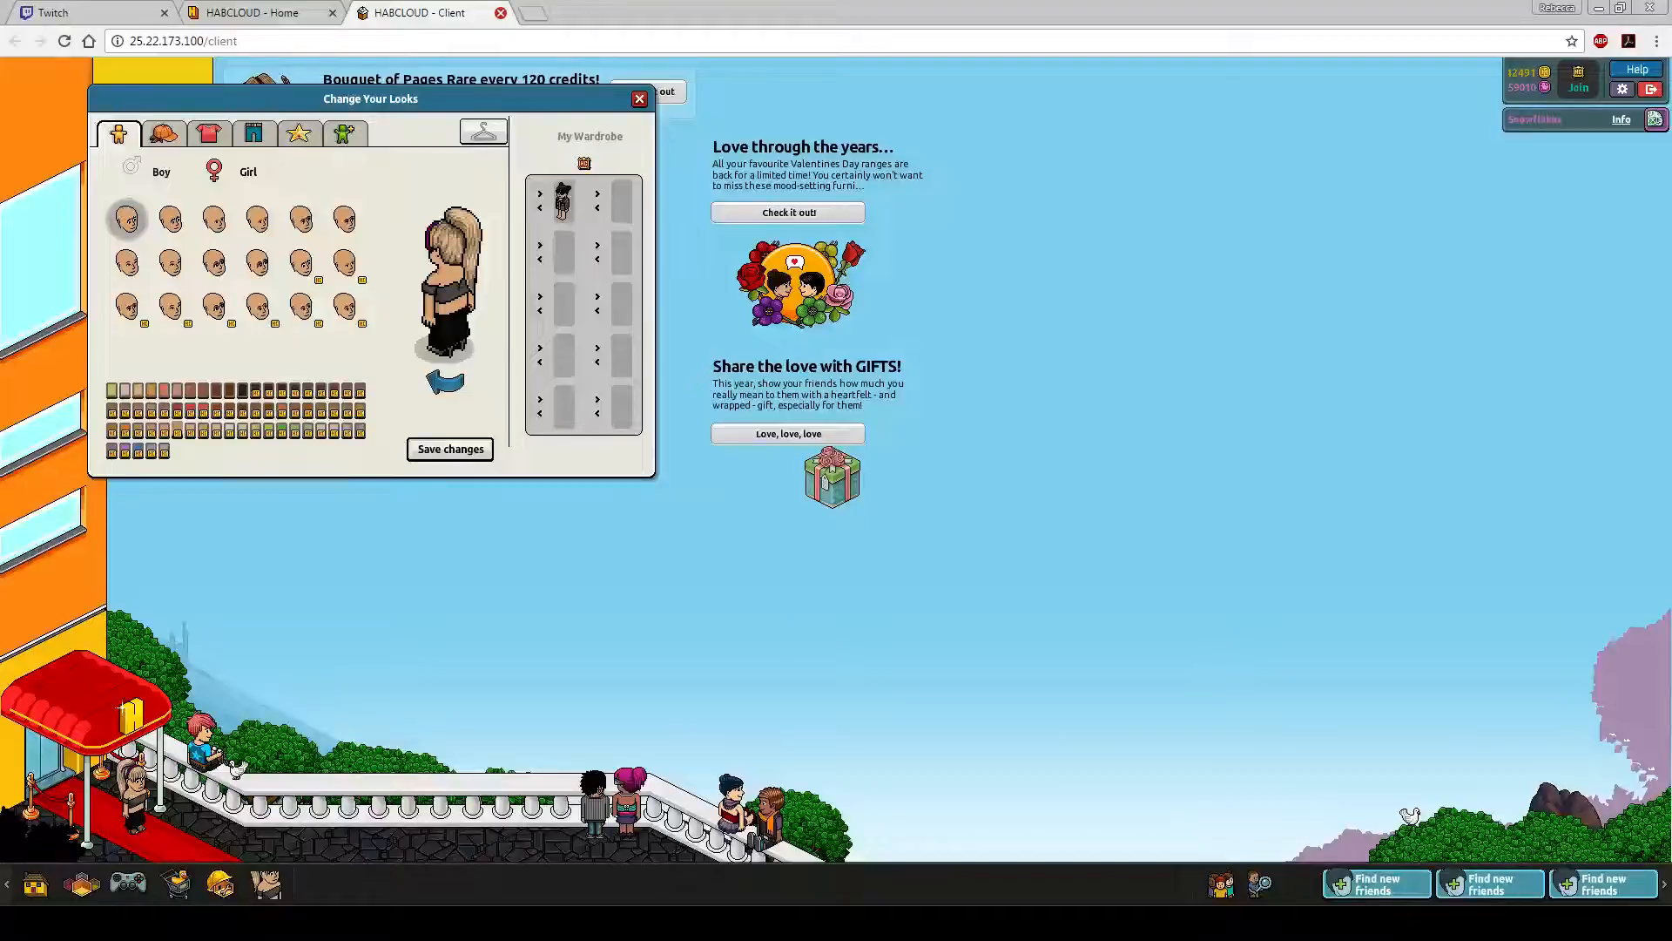
left_click(501, 12)
right_click(911, 134)
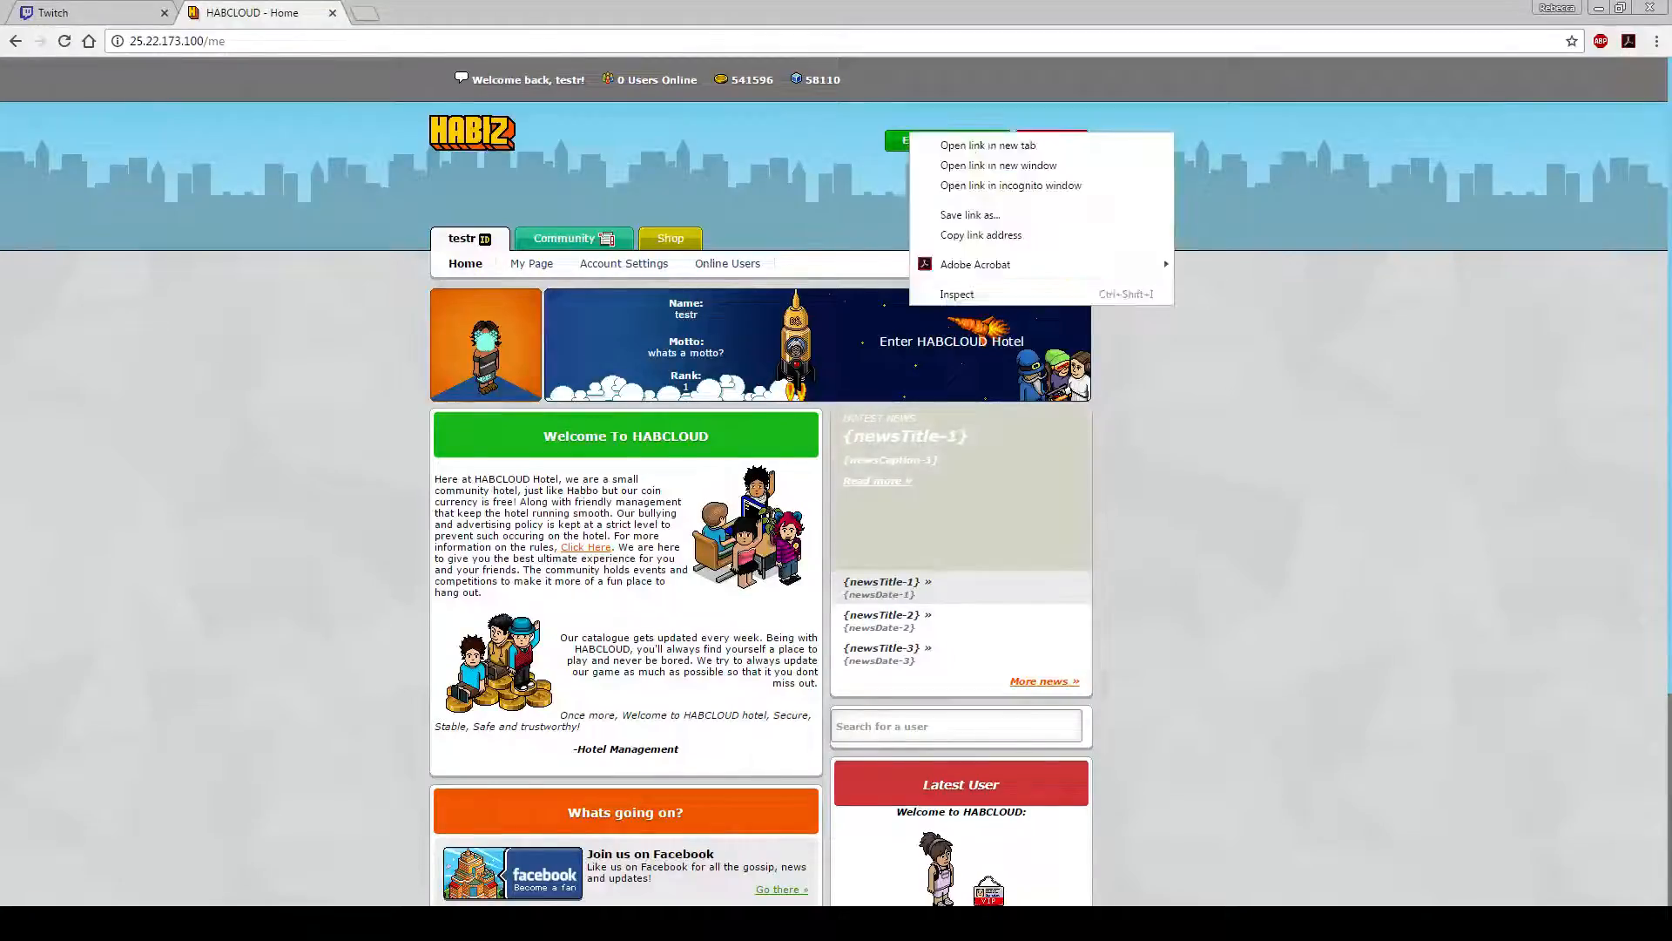
left_click(986, 145)
left_click(419, 13)
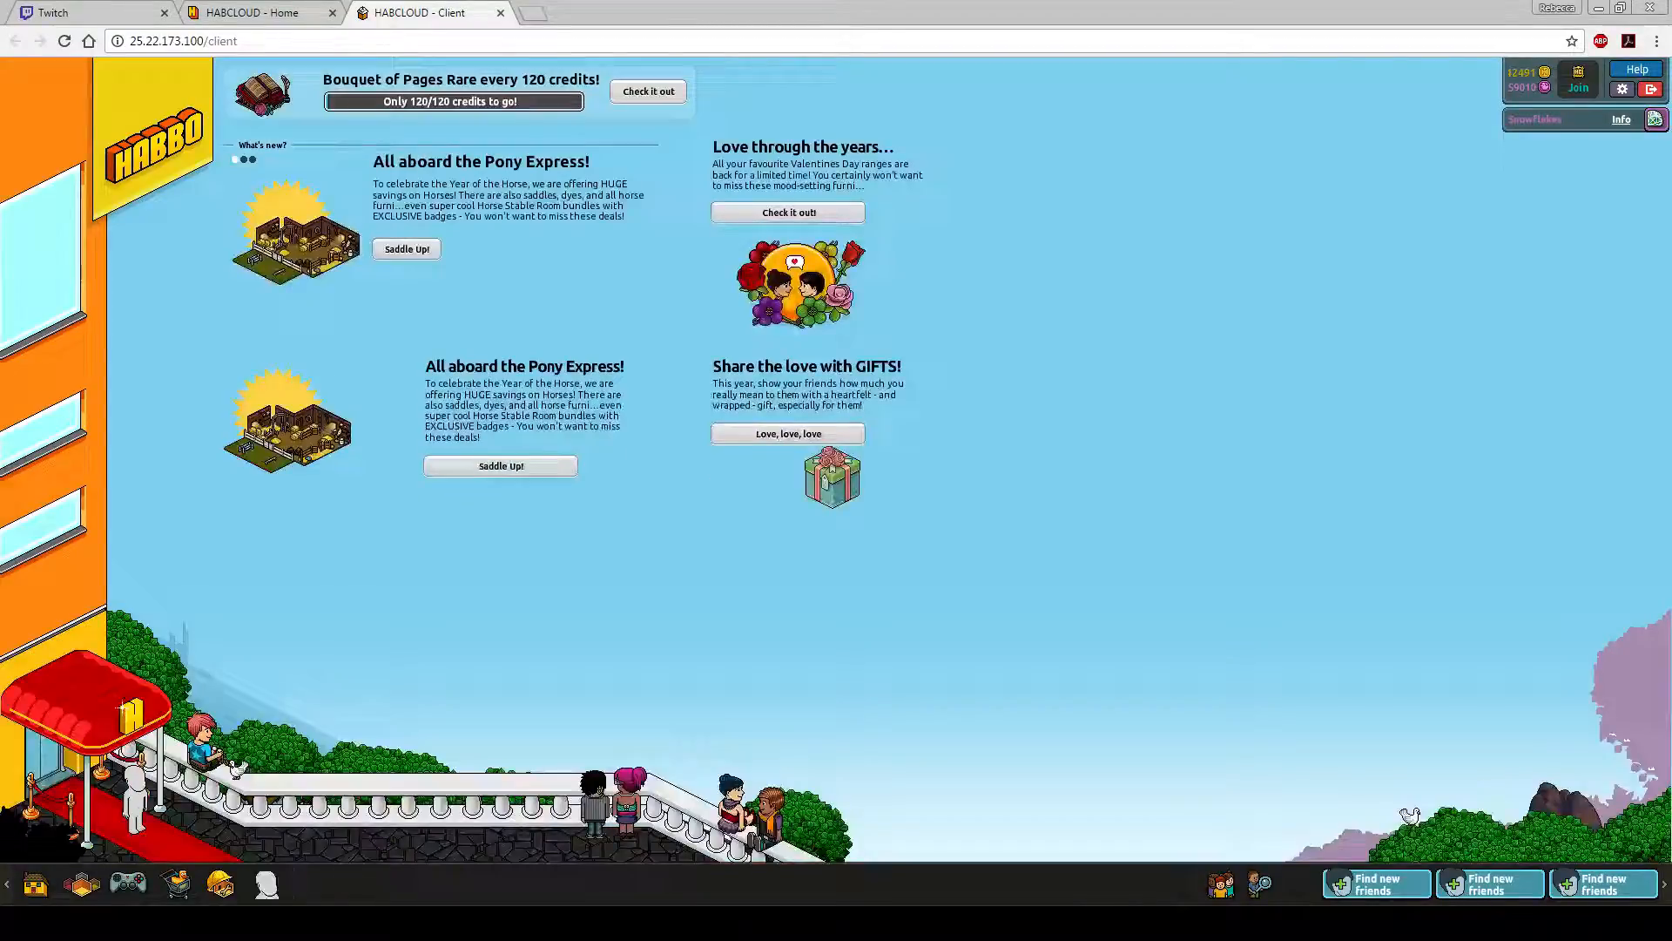
left_click(266, 884)
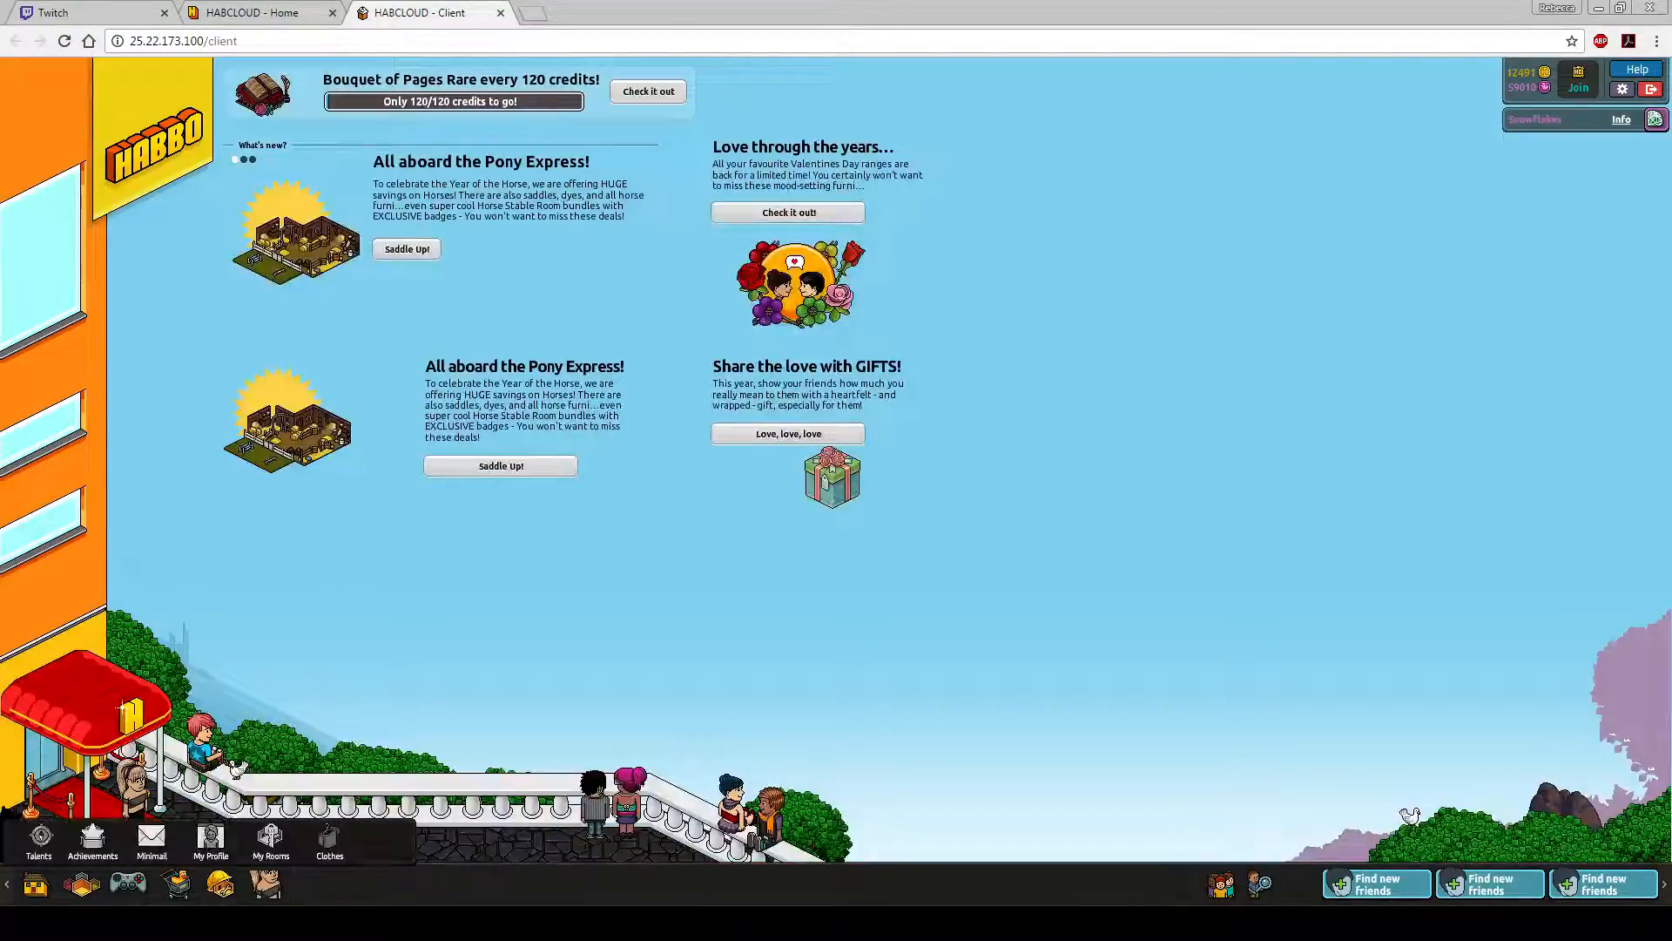
left_click(328, 841)
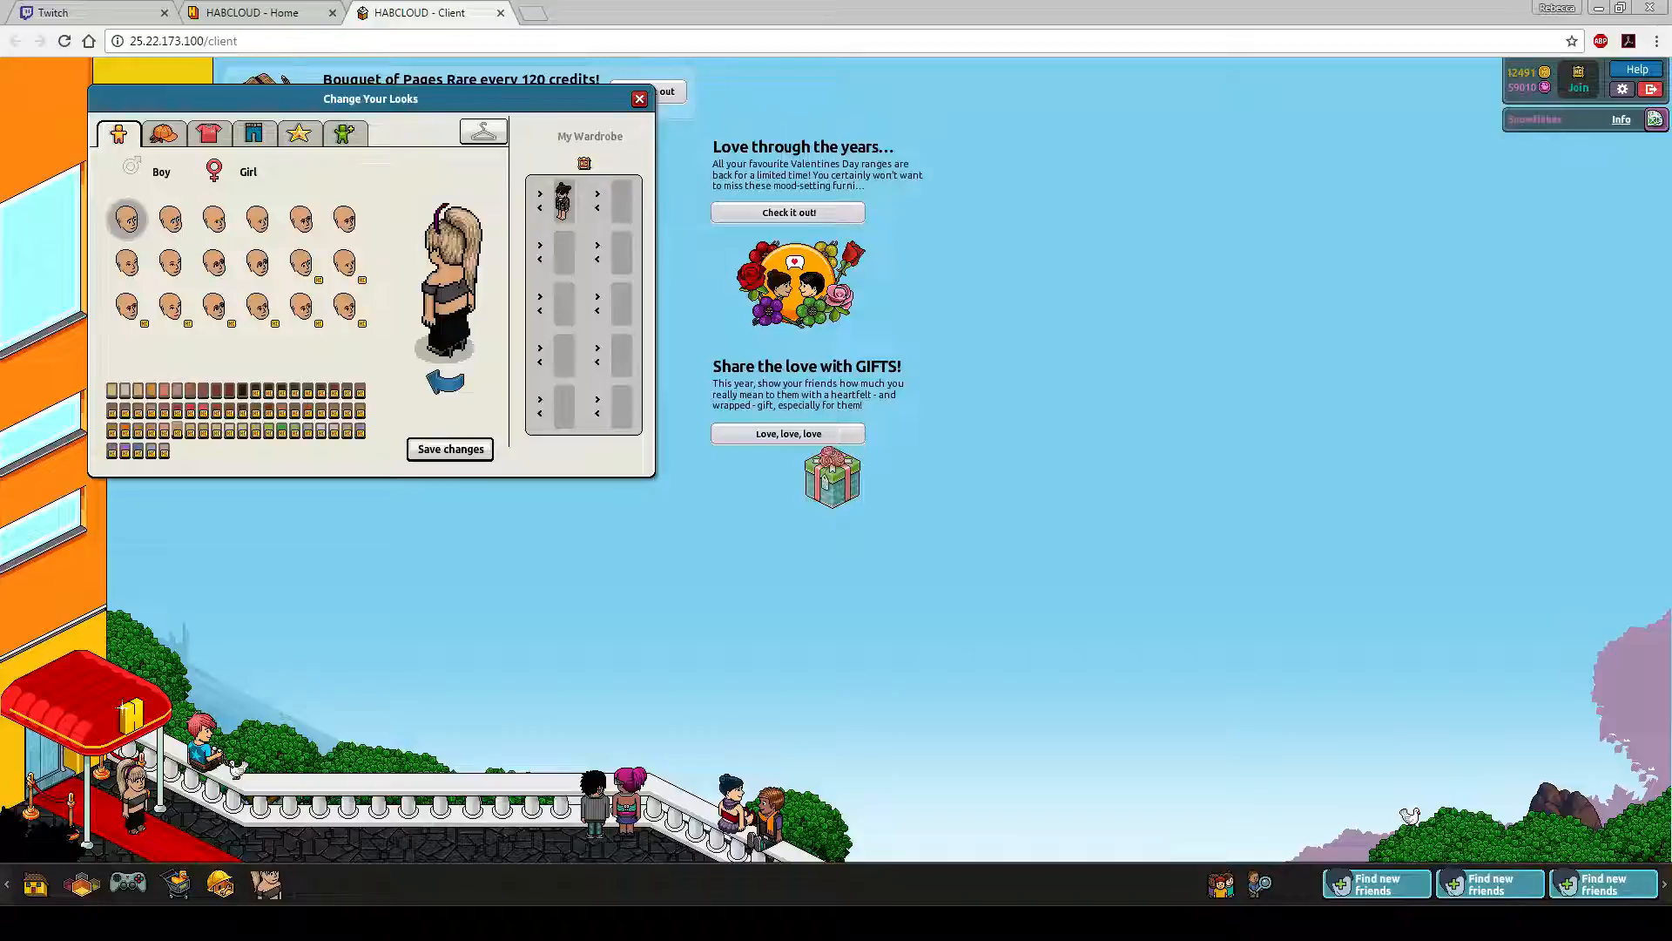
key("alt+Tab")
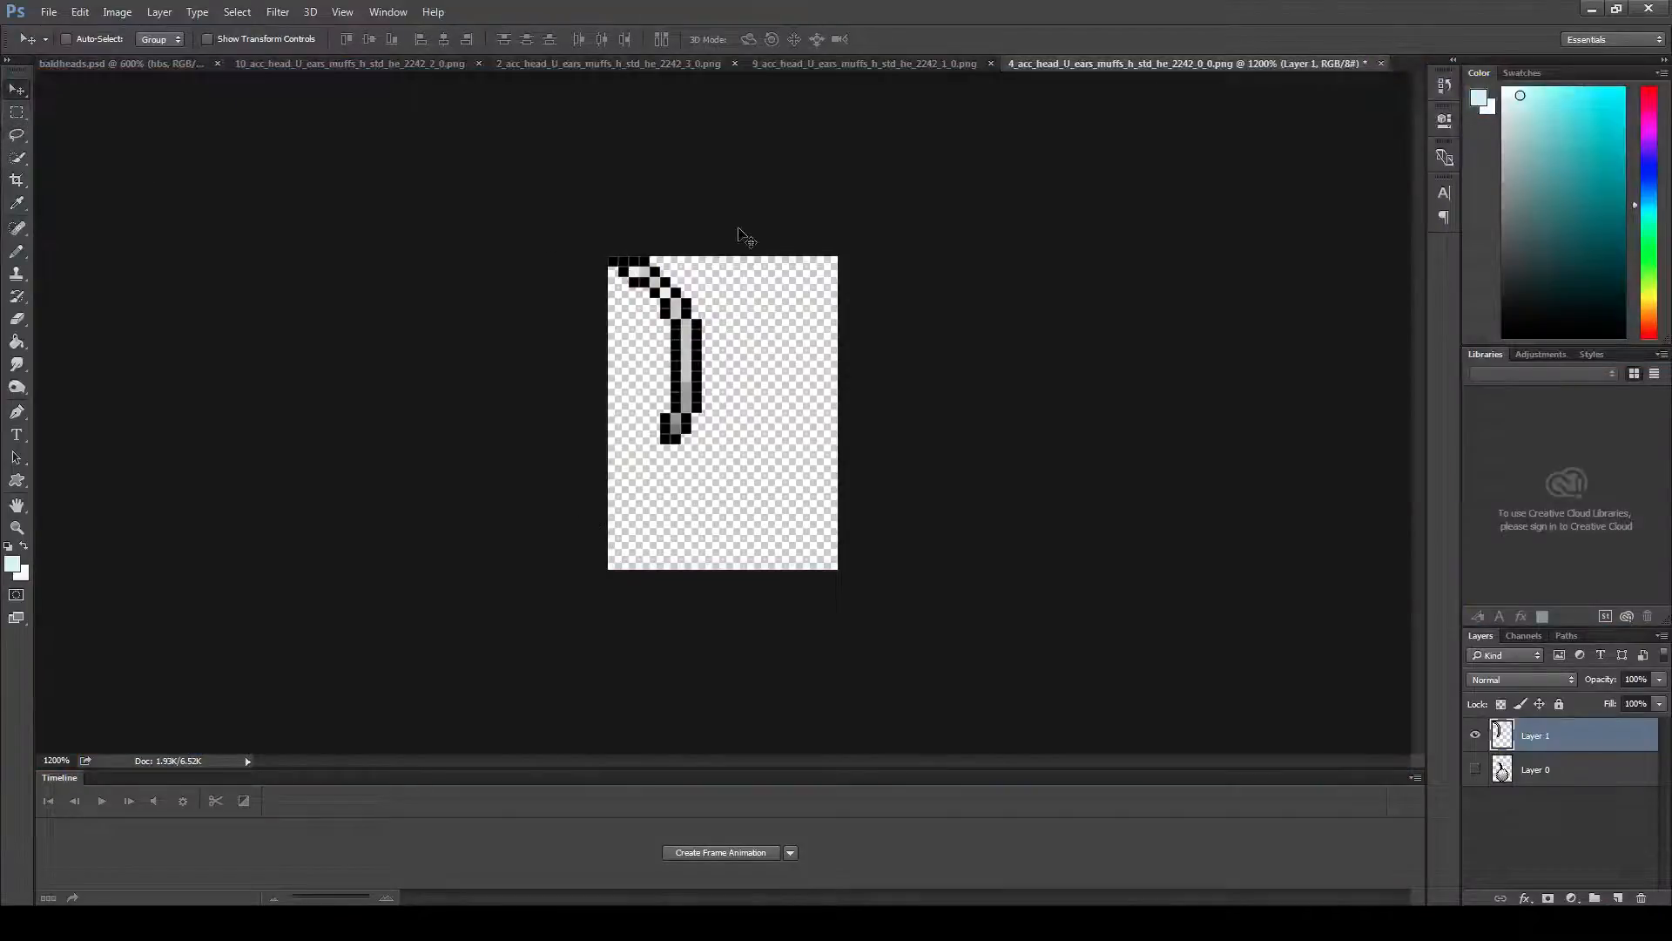
left_click(16, 158)
key("alt+Tab")
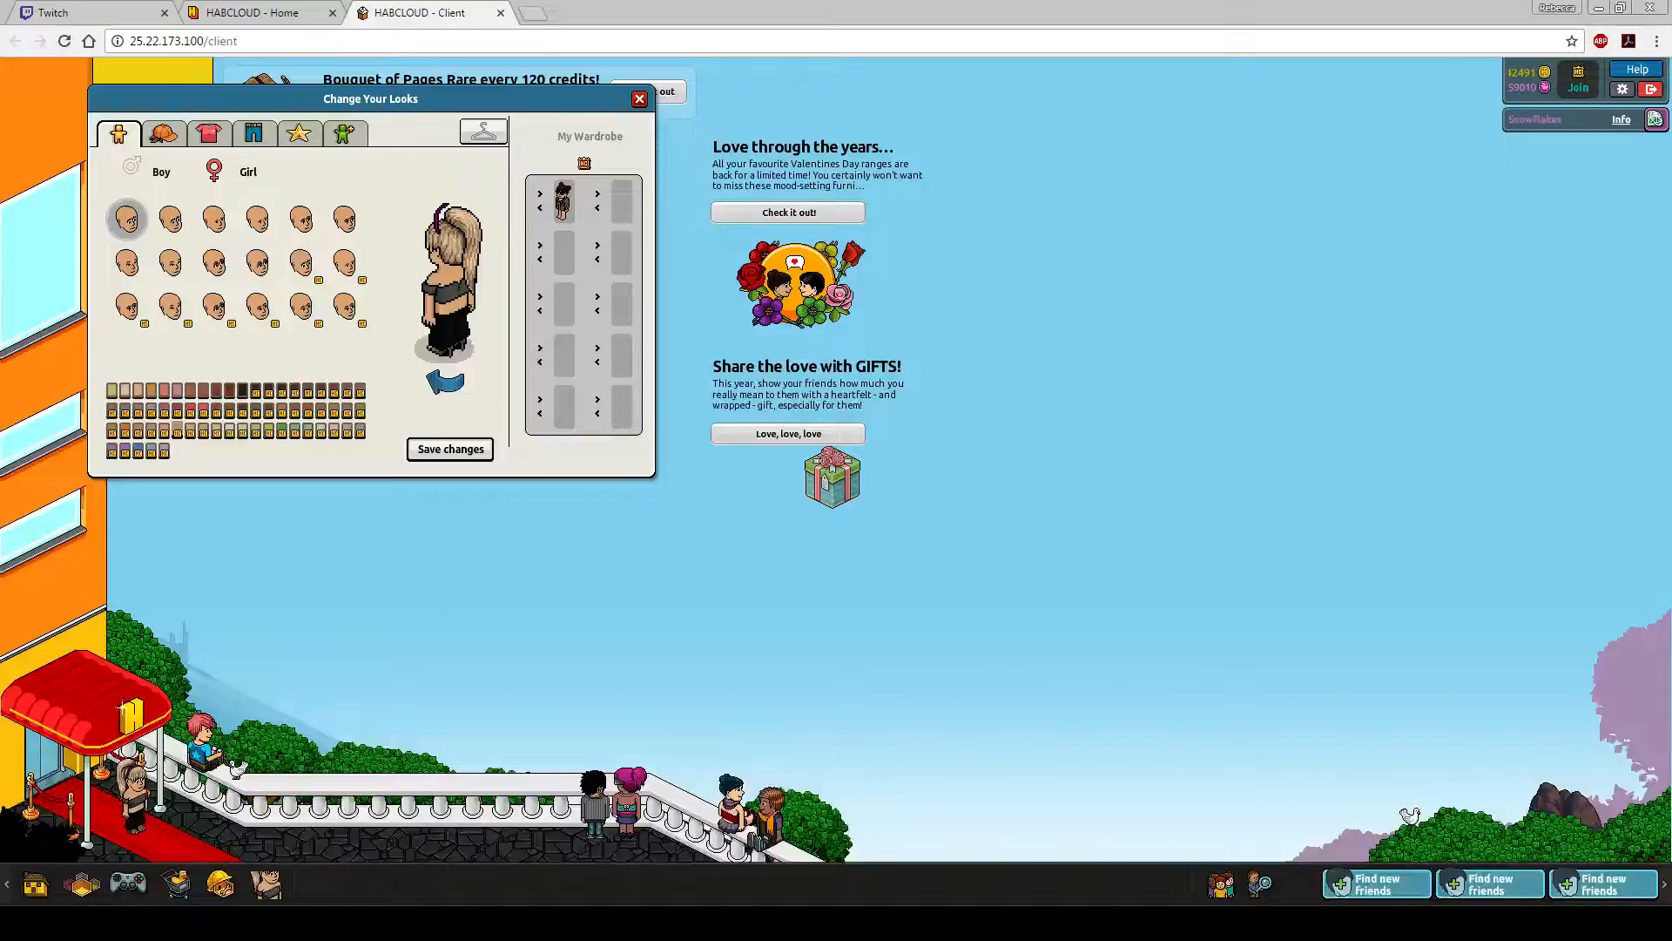
- In Photoshop, nudge the headband layer twelve pixels down to the canvas's lower edge
key("alt+Tab")
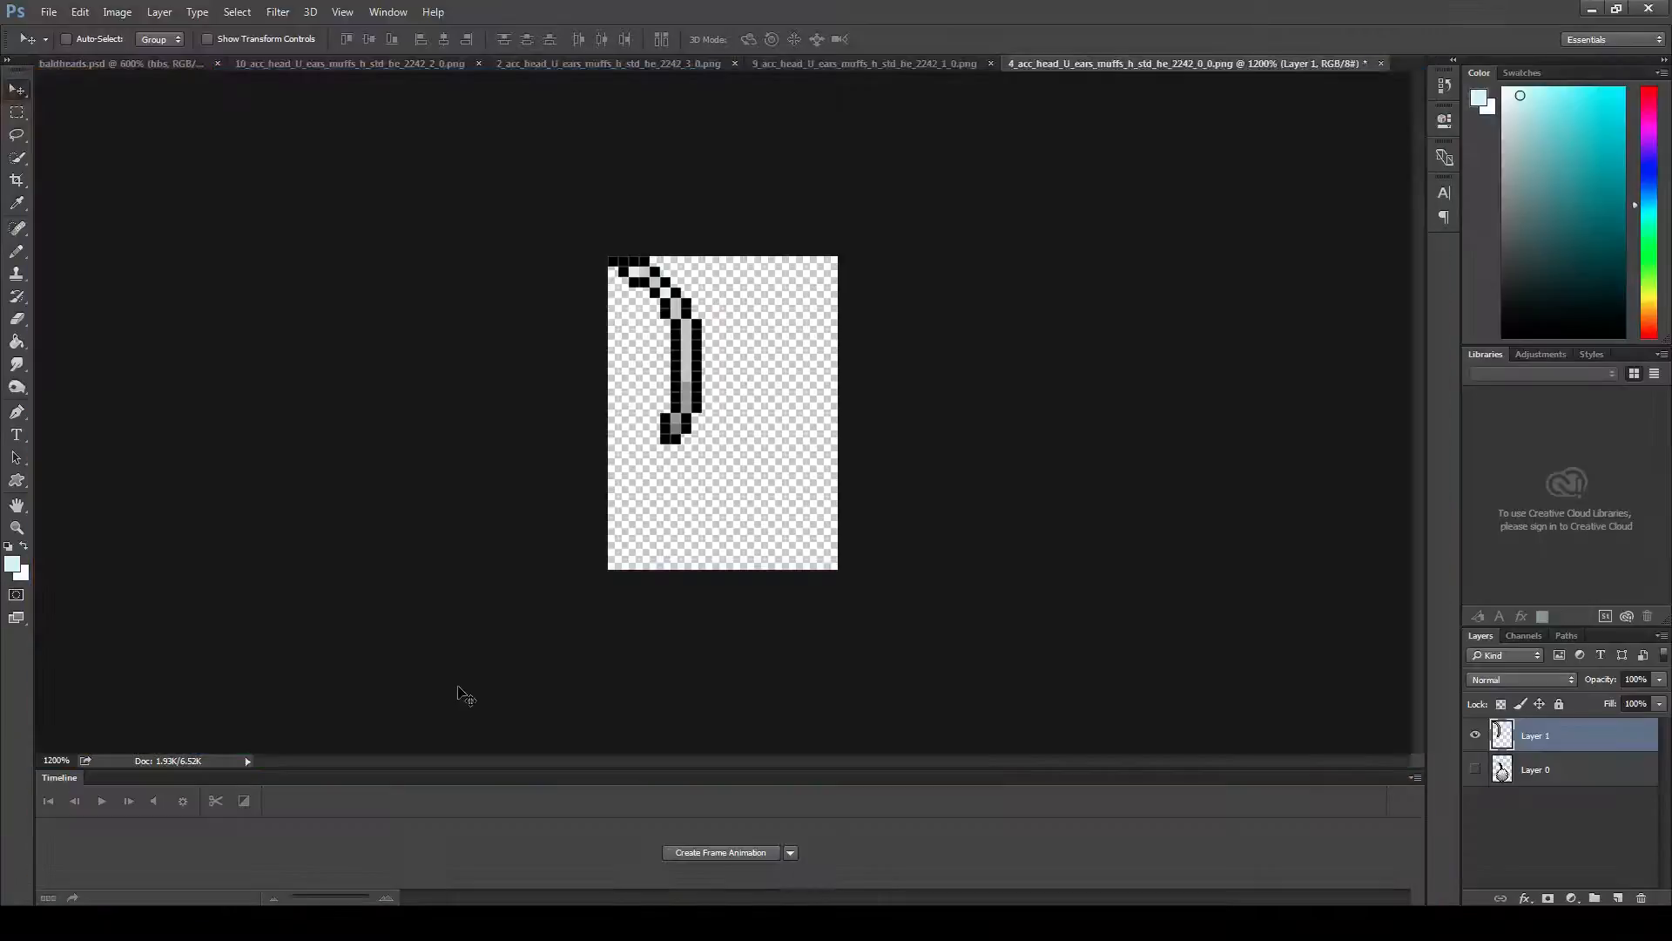
key("Down")
key("Down")
key("Down")
key("Down")
key("Down")
key("Down")
key("Down")
key("Down")
key("Down")
key("Down")
key("Down")
key("Down")
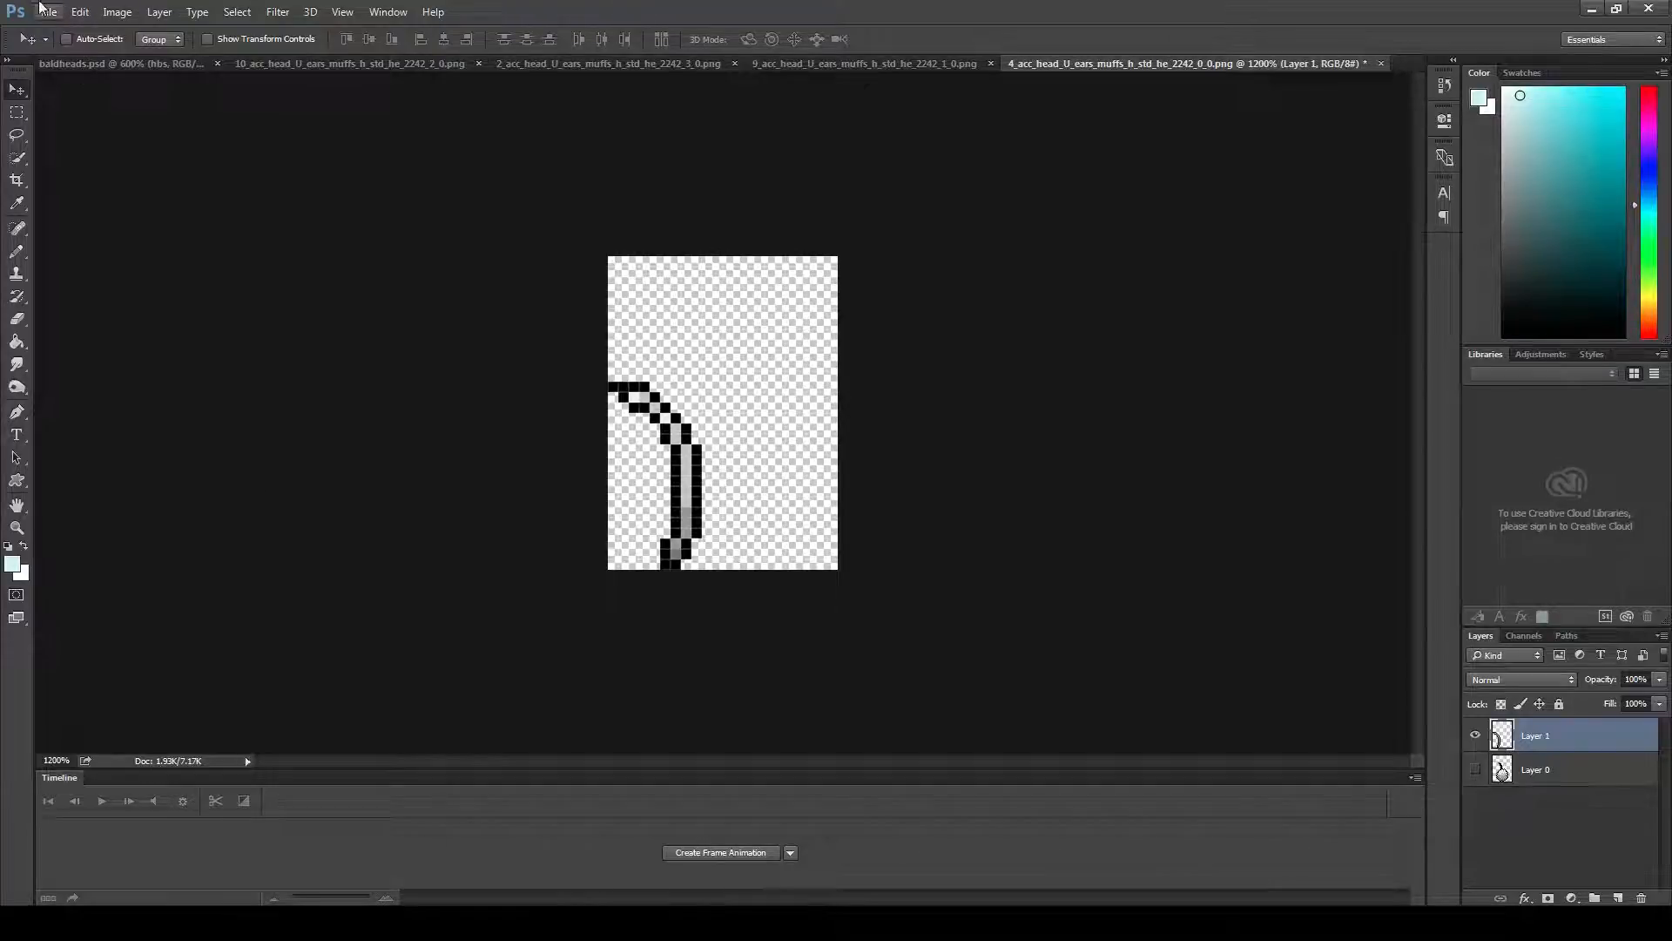
- Save the lowered headband as a PNG over the existing 4_acc_head_U_ears_muffs_h_std_he_2242_0_0.png
left_click(49, 11)
left_click(74, 205)
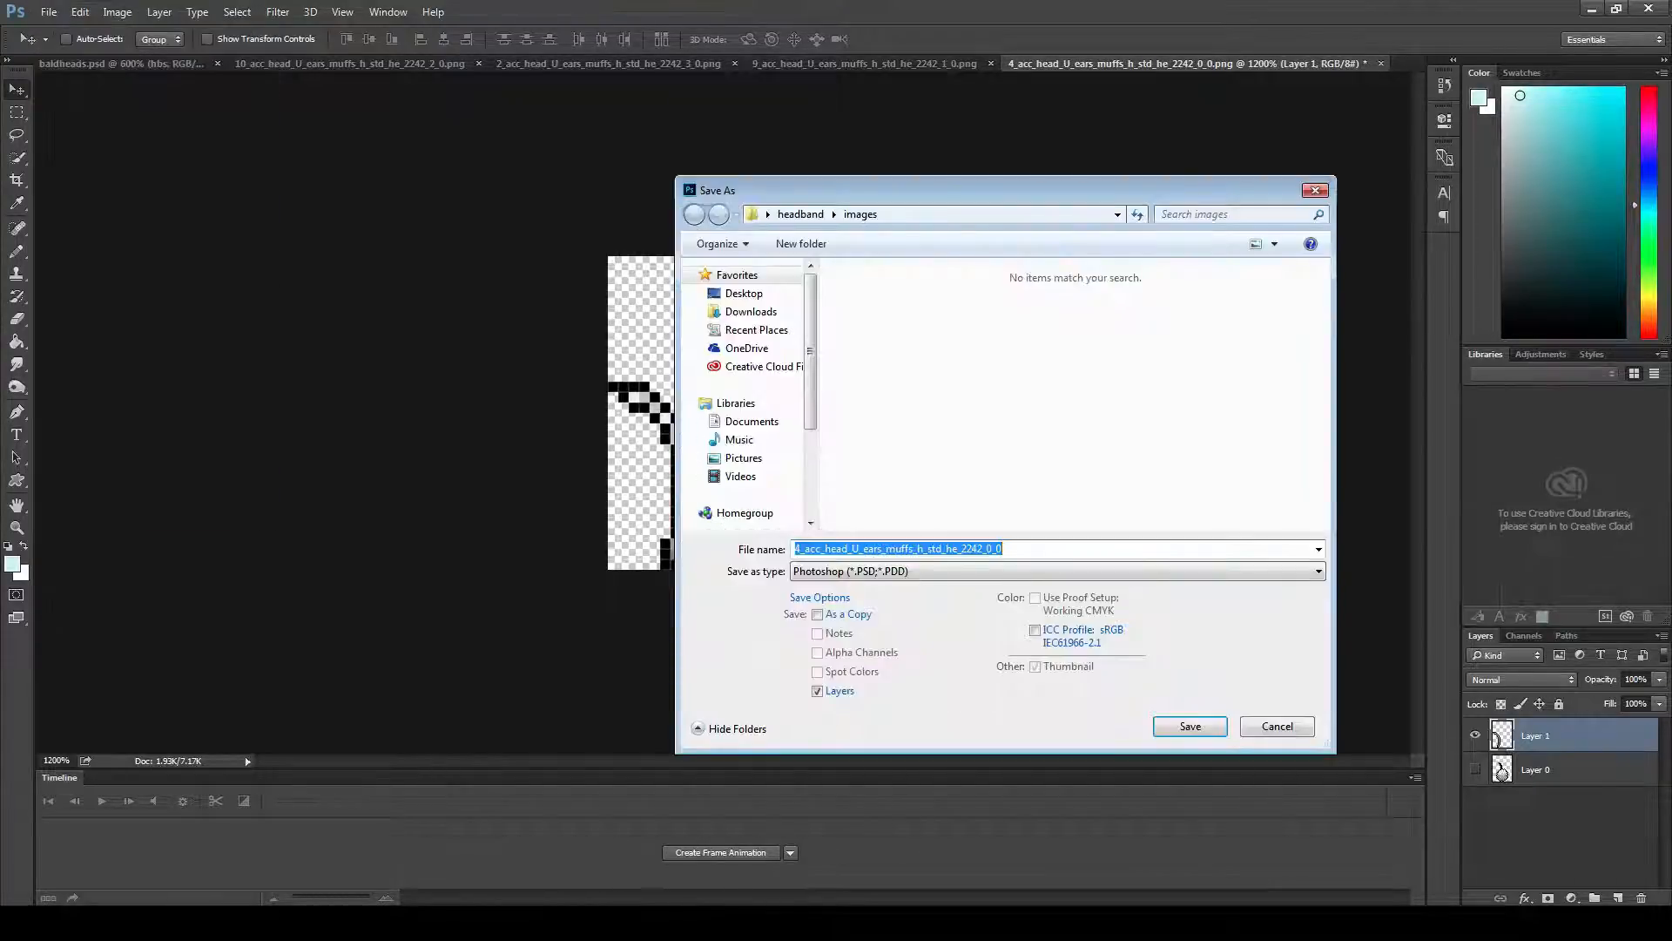
left_click(1057, 570)
left_click(1014, 811)
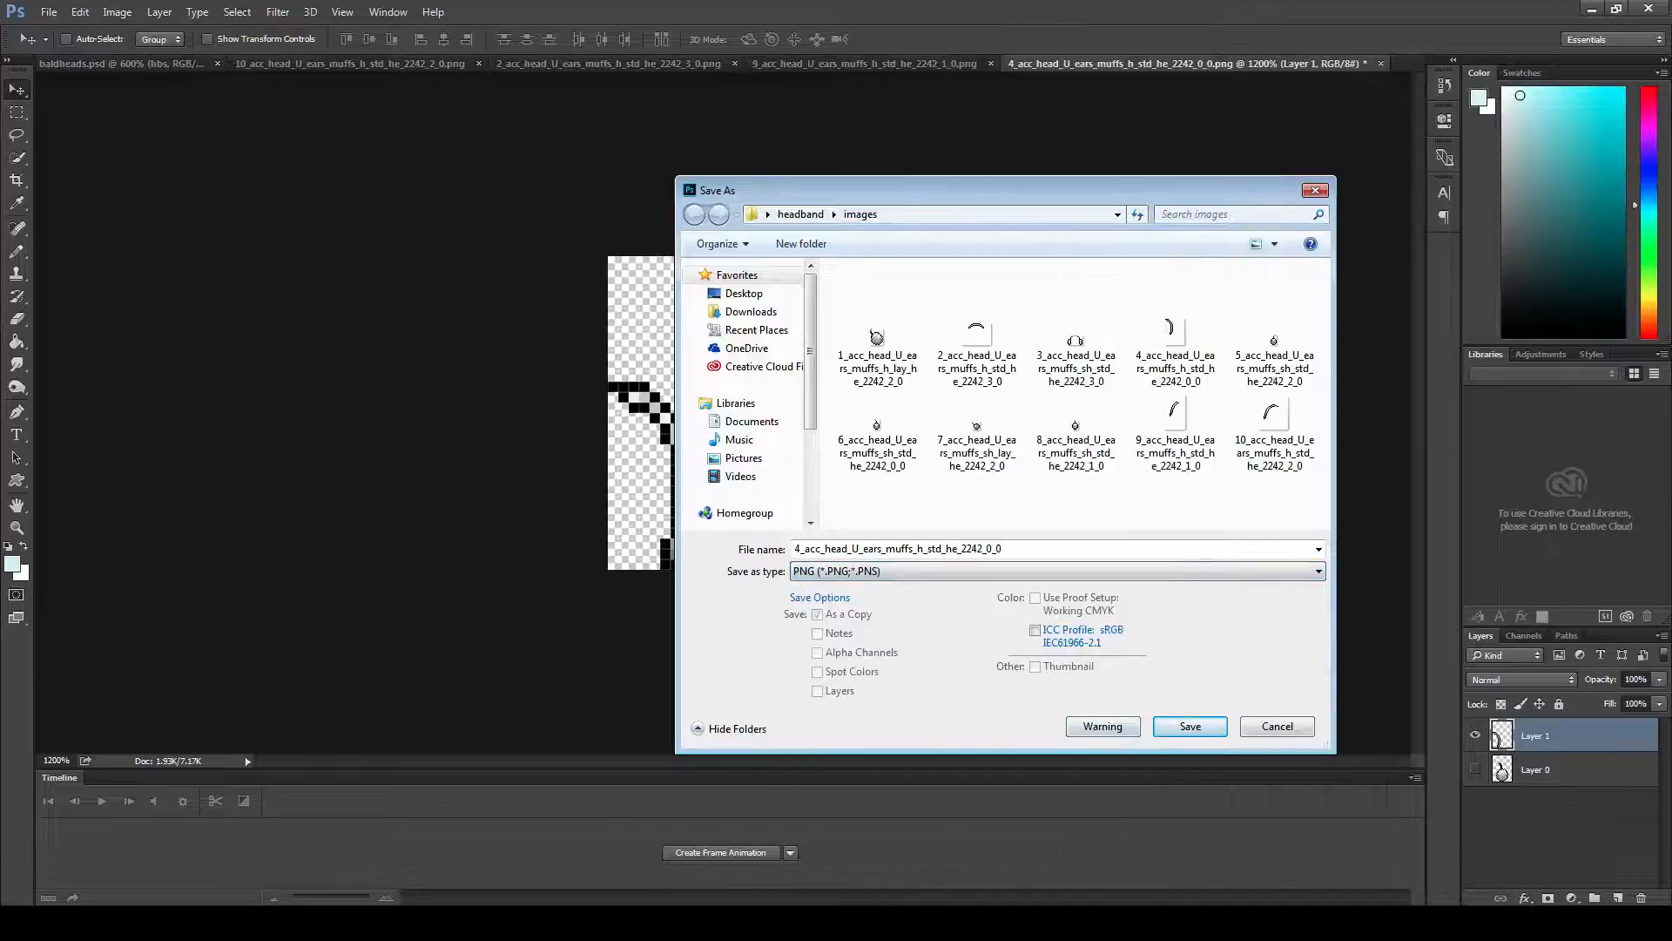
left_click(1190, 725)
left_click(897, 466)
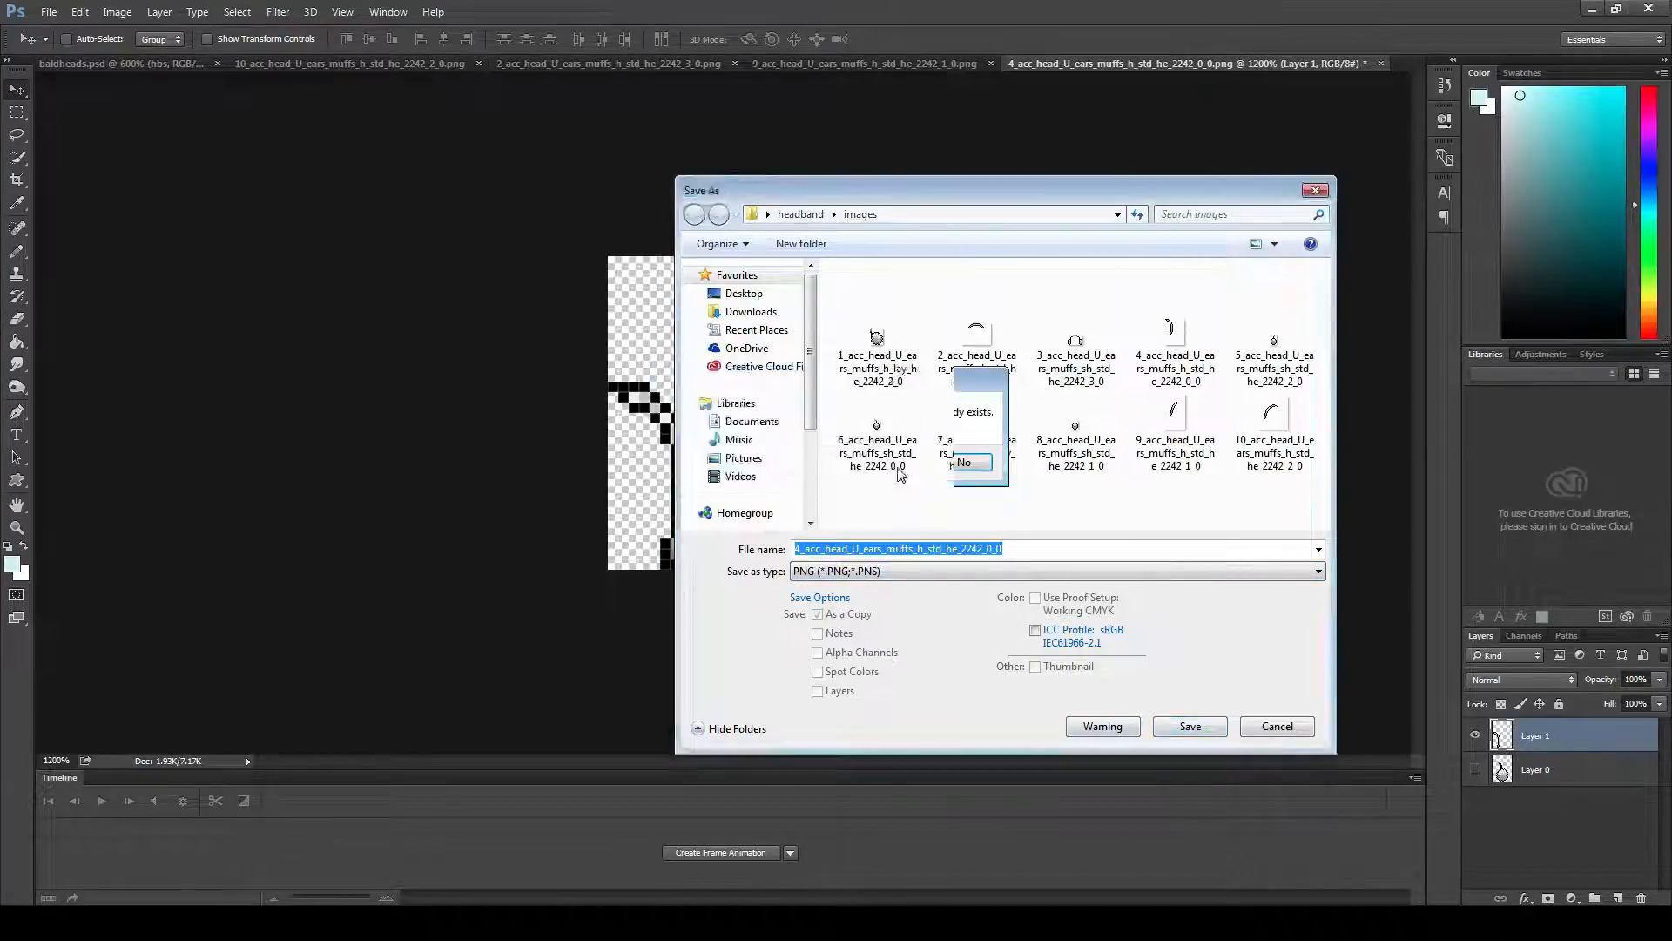
left_click(888, 287)
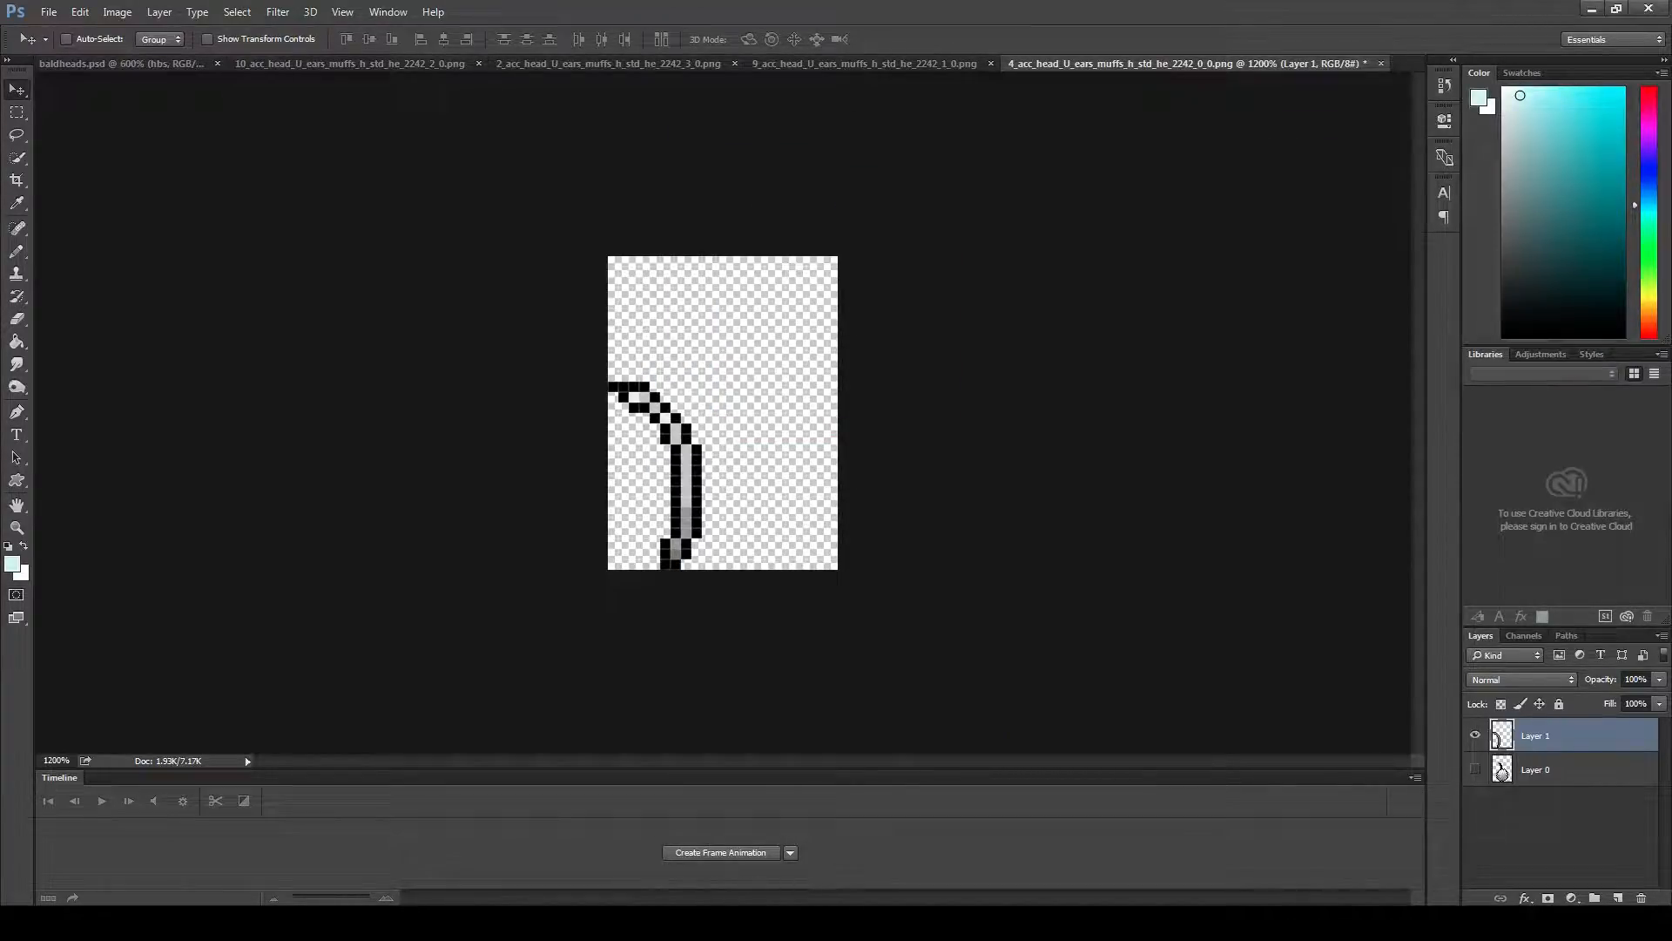
- In JPEXS, replace image 4 with the lowered 4_acc_head_U_ears_muffs_h_std_he_2242_0_0.png from the headband images folder
key("alt+Tab")
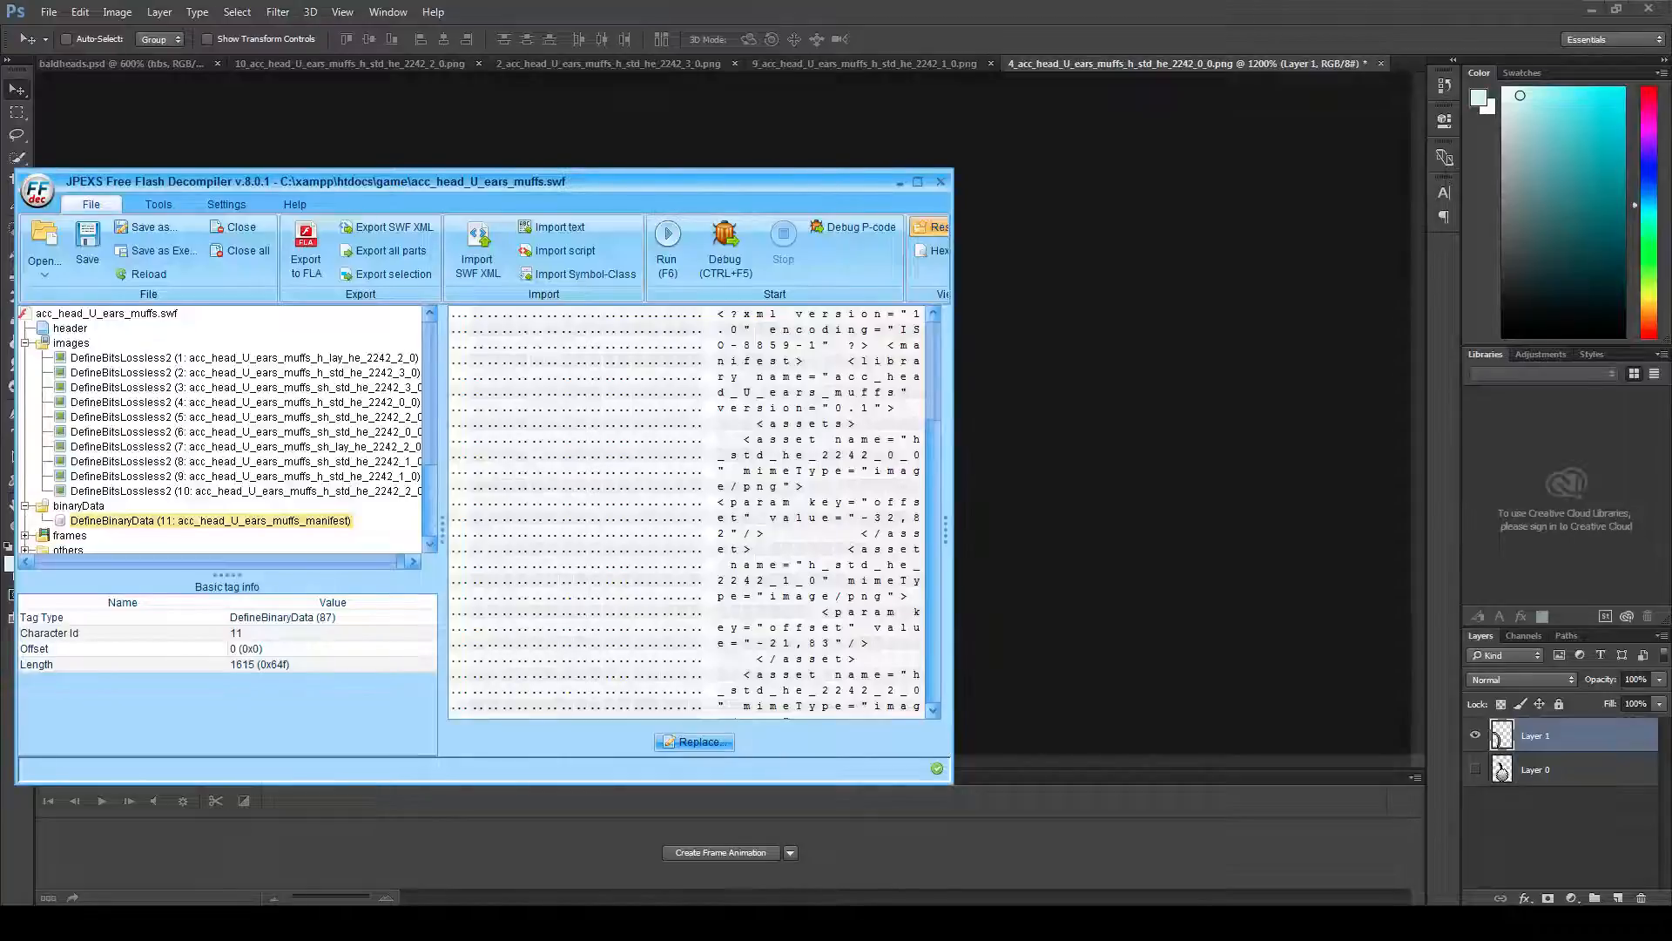
left_click(71, 342)
left_click(512, 528)
right_click(512, 536)
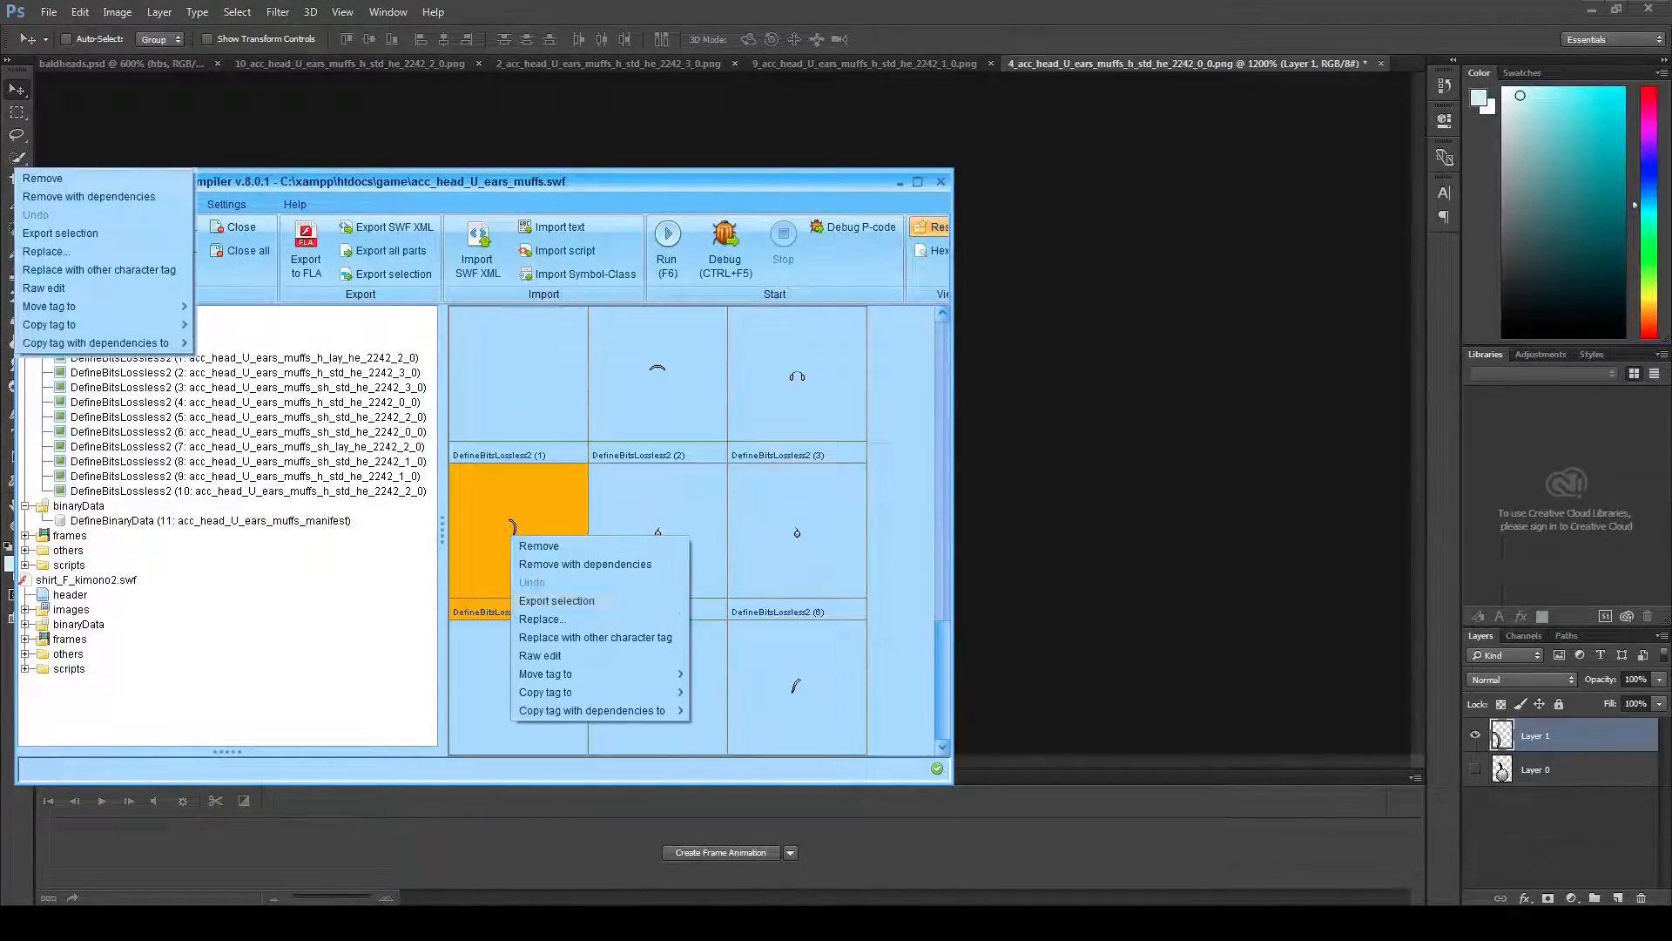
right_click(481, 515)
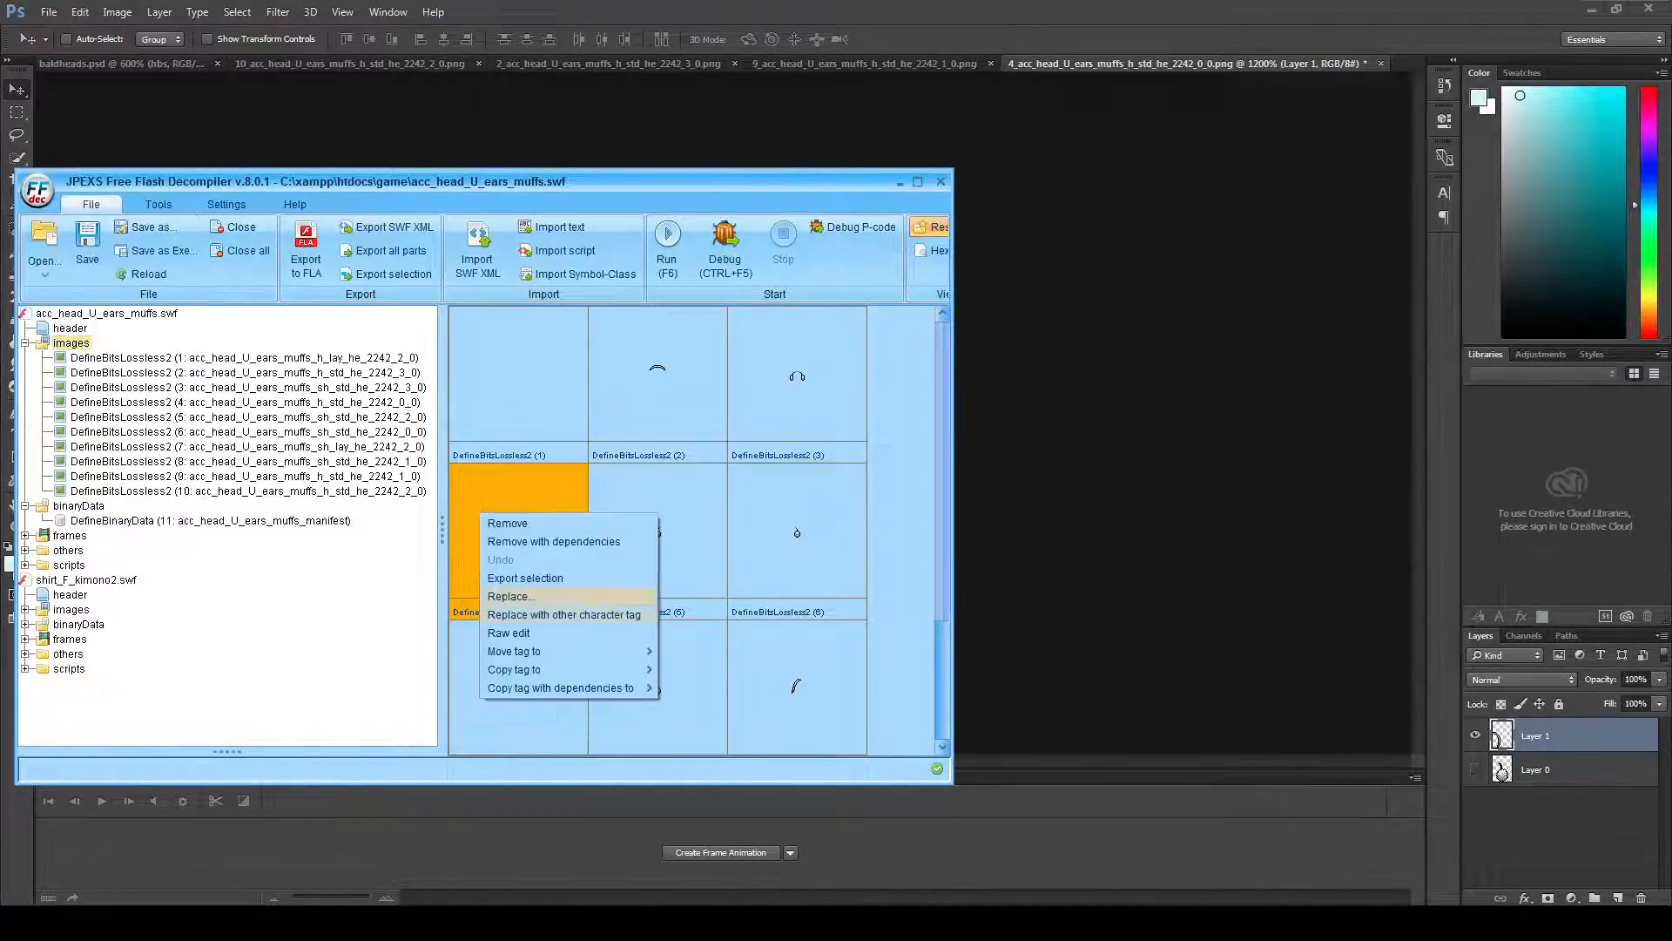
left_click(512, 596)
left_click(921, 358)
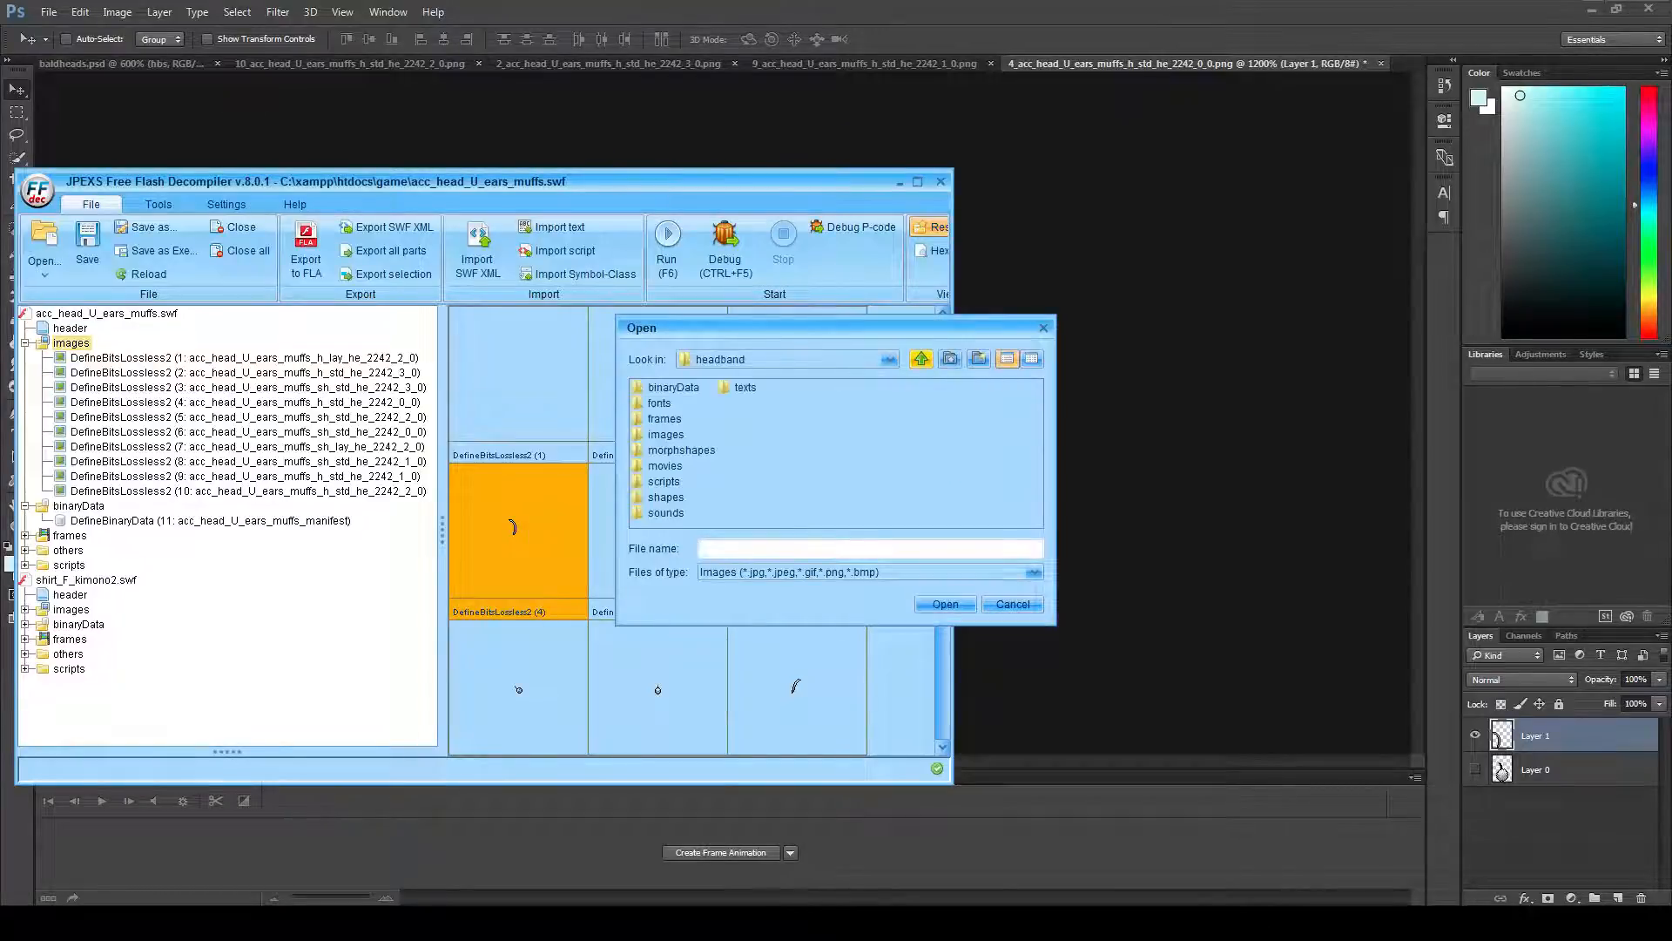
double_click(665, 434)
double_click(665, 434)
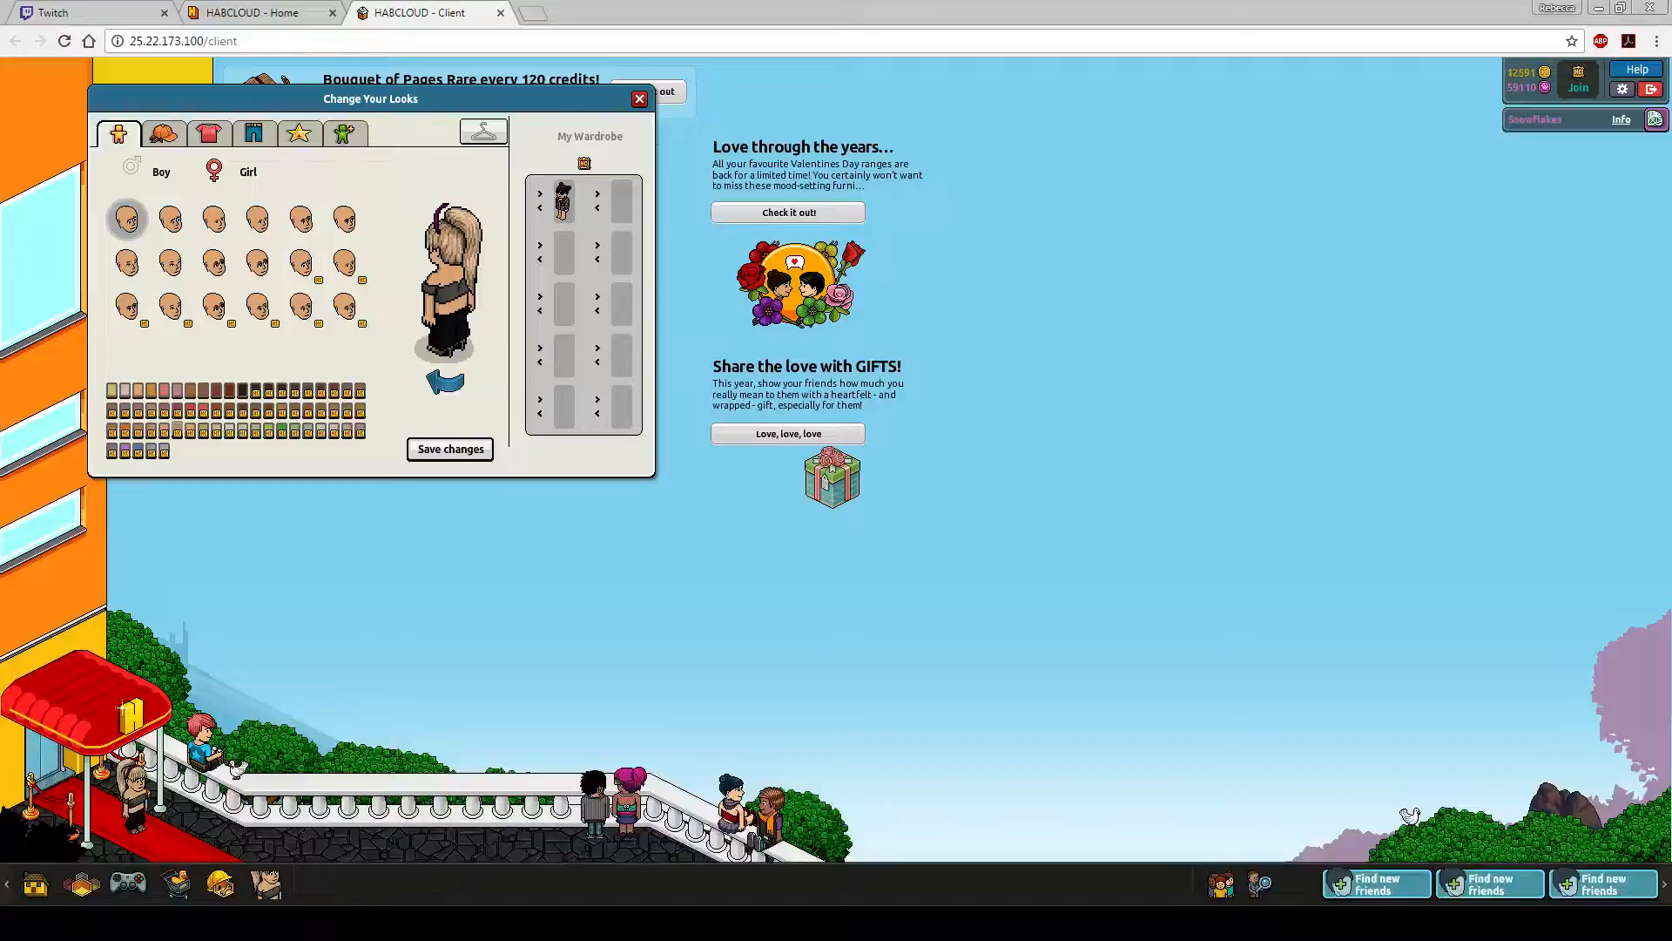
- Close the old HABCLOUD client, reopen it in a new browser tab and check the headband on the avatar in the clothes editor
left_click(500, 13)
right_click(905, 141)
left_click(941, 155)
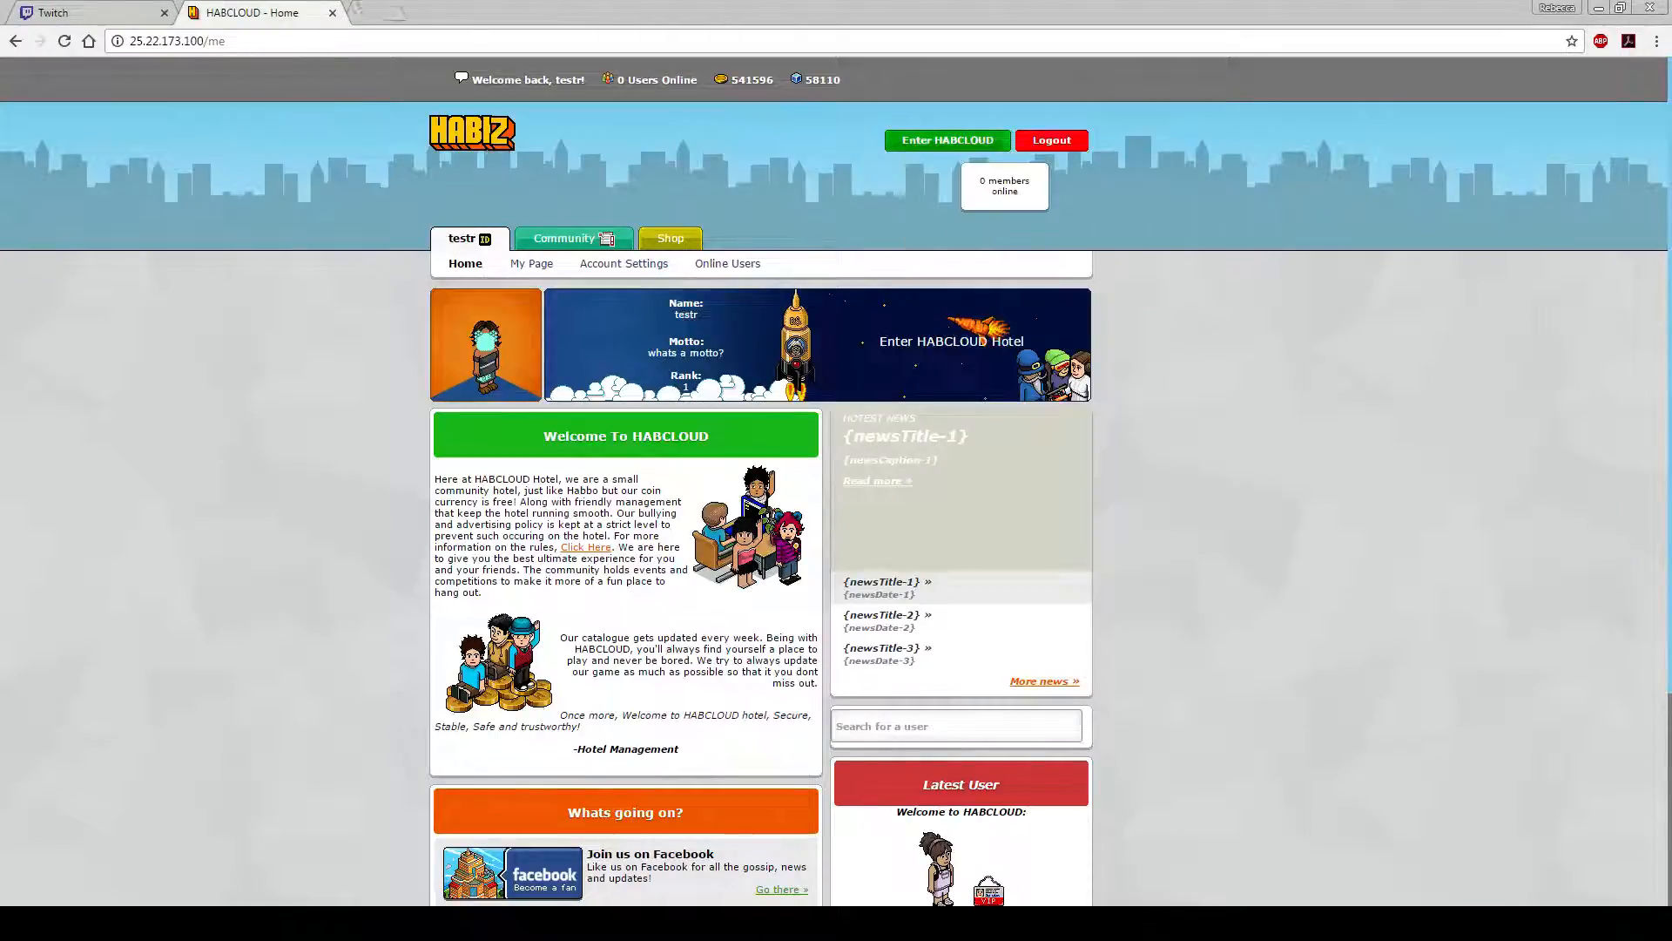
key("ctrl+Tab")
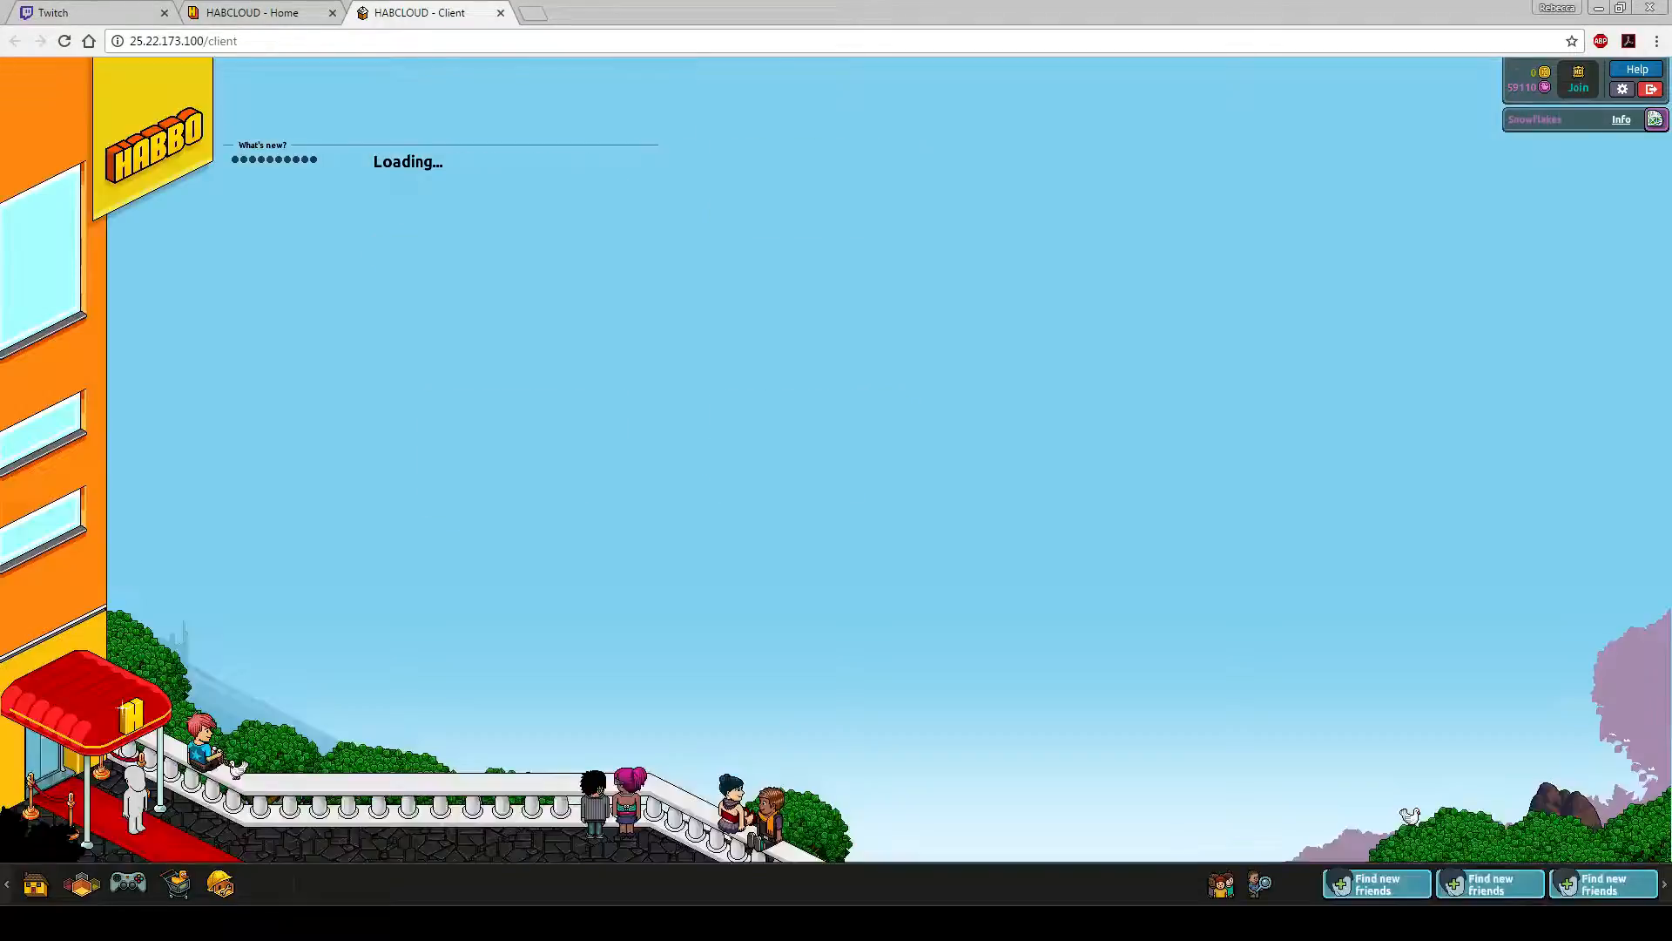
left_click(267, 885)
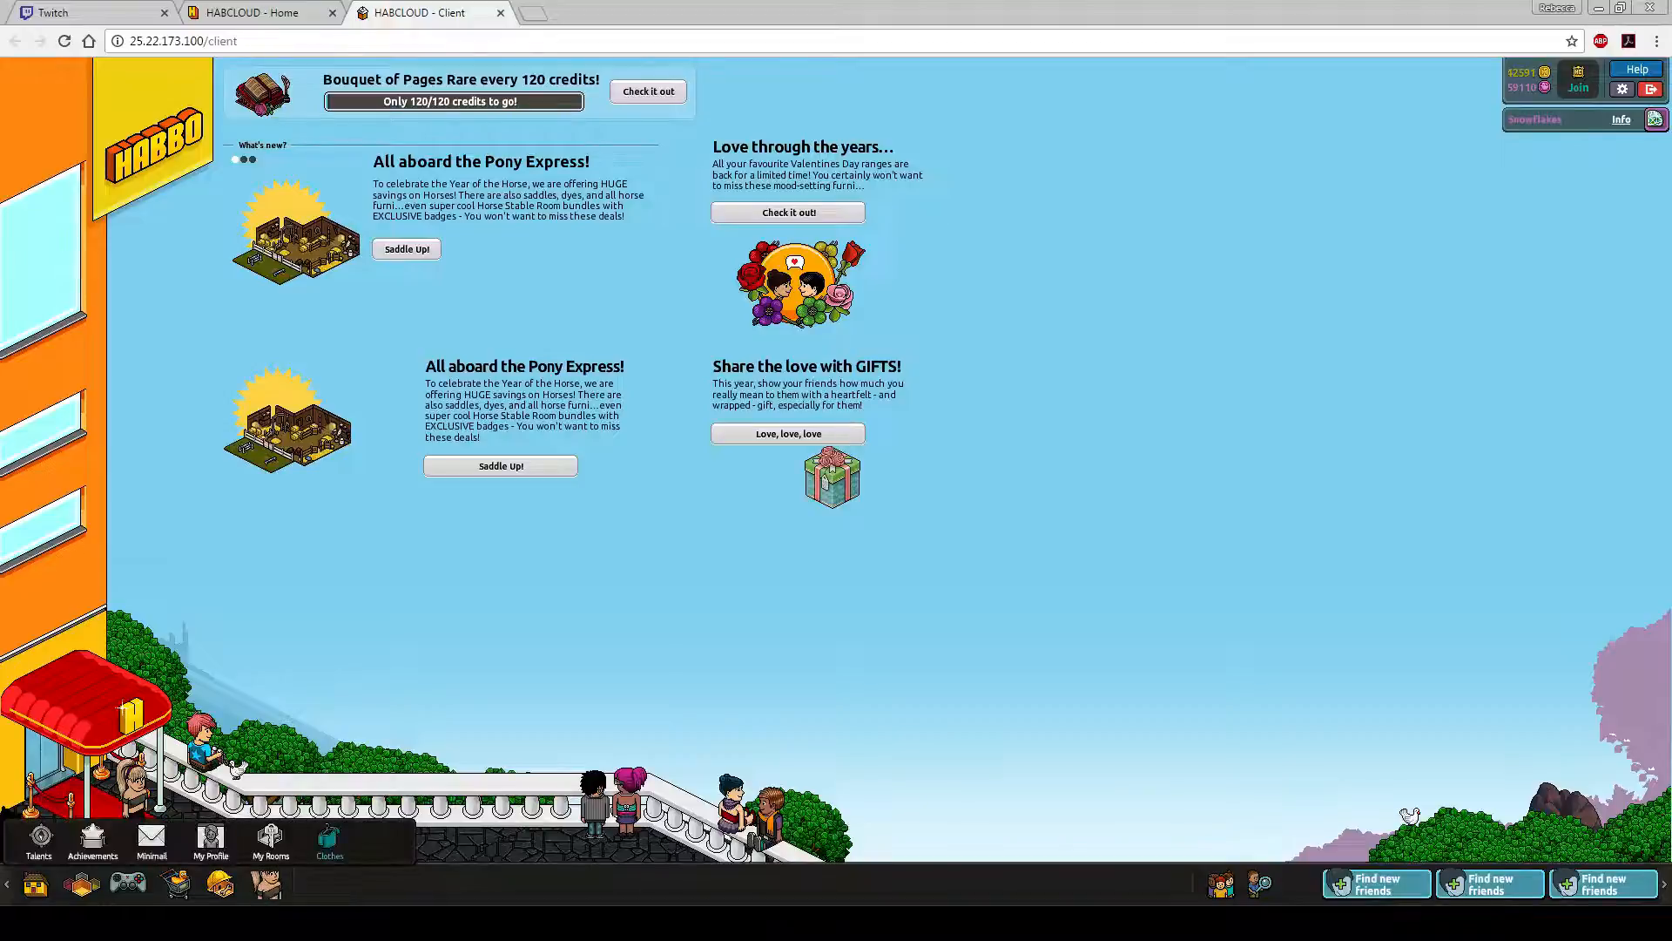
left_click(329, 840)
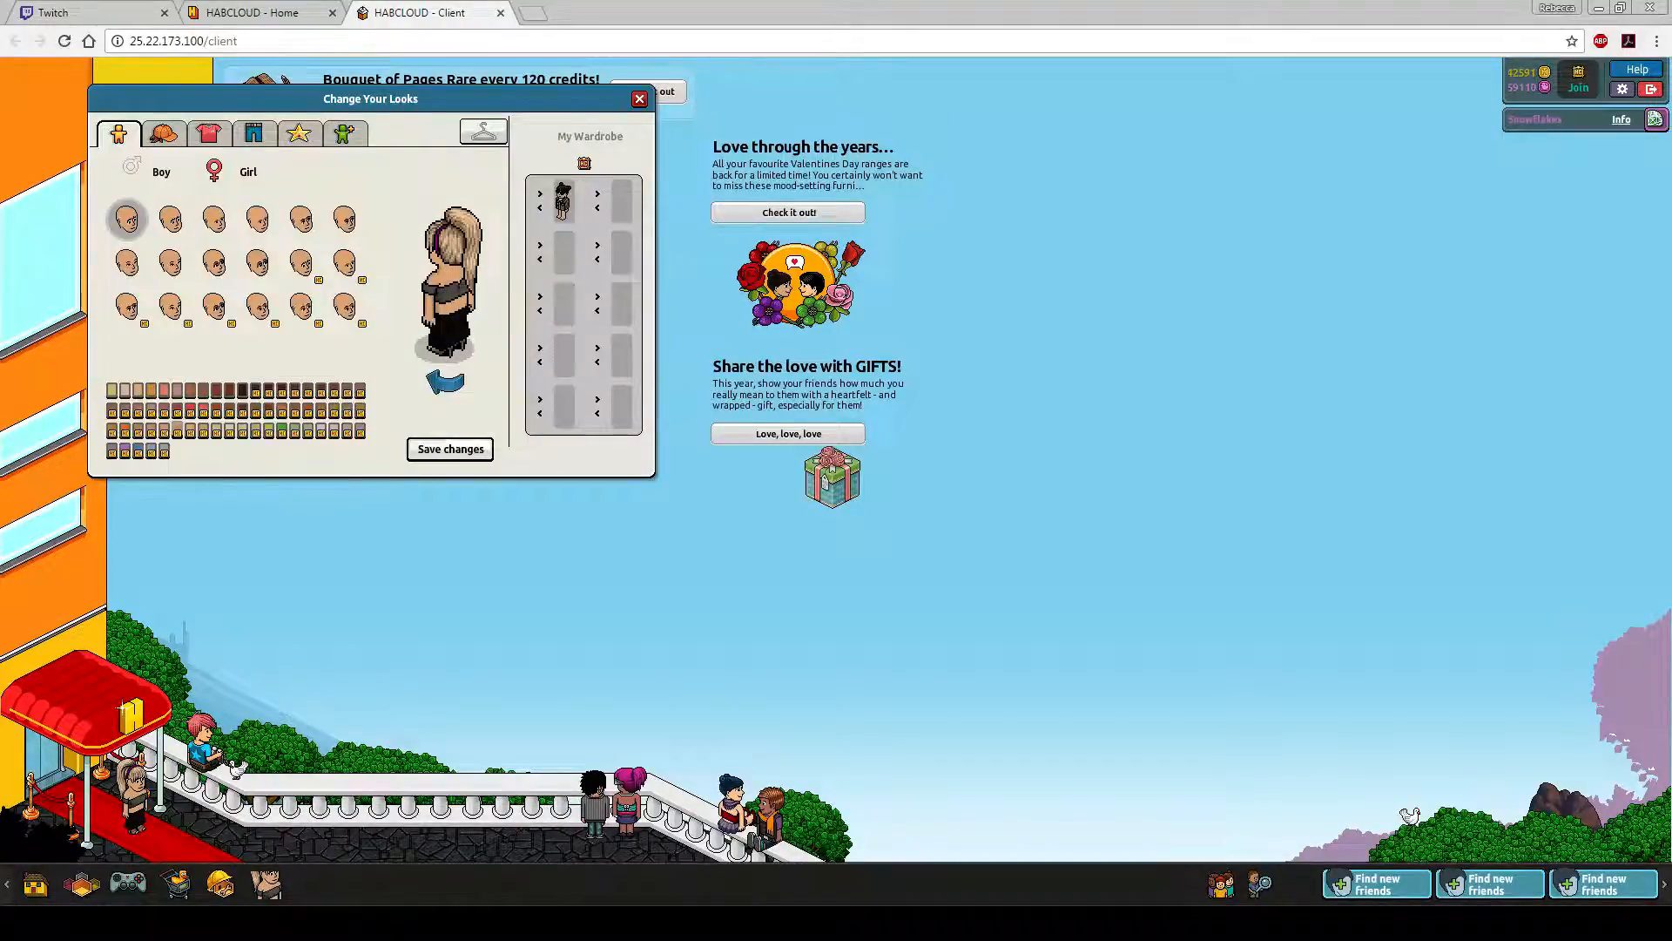
- In Photoshop, nudge the headband layer three pixels up from the canvas's lower edge, comparing it with the avatar in HABCLOUD
key("alt+Tab")
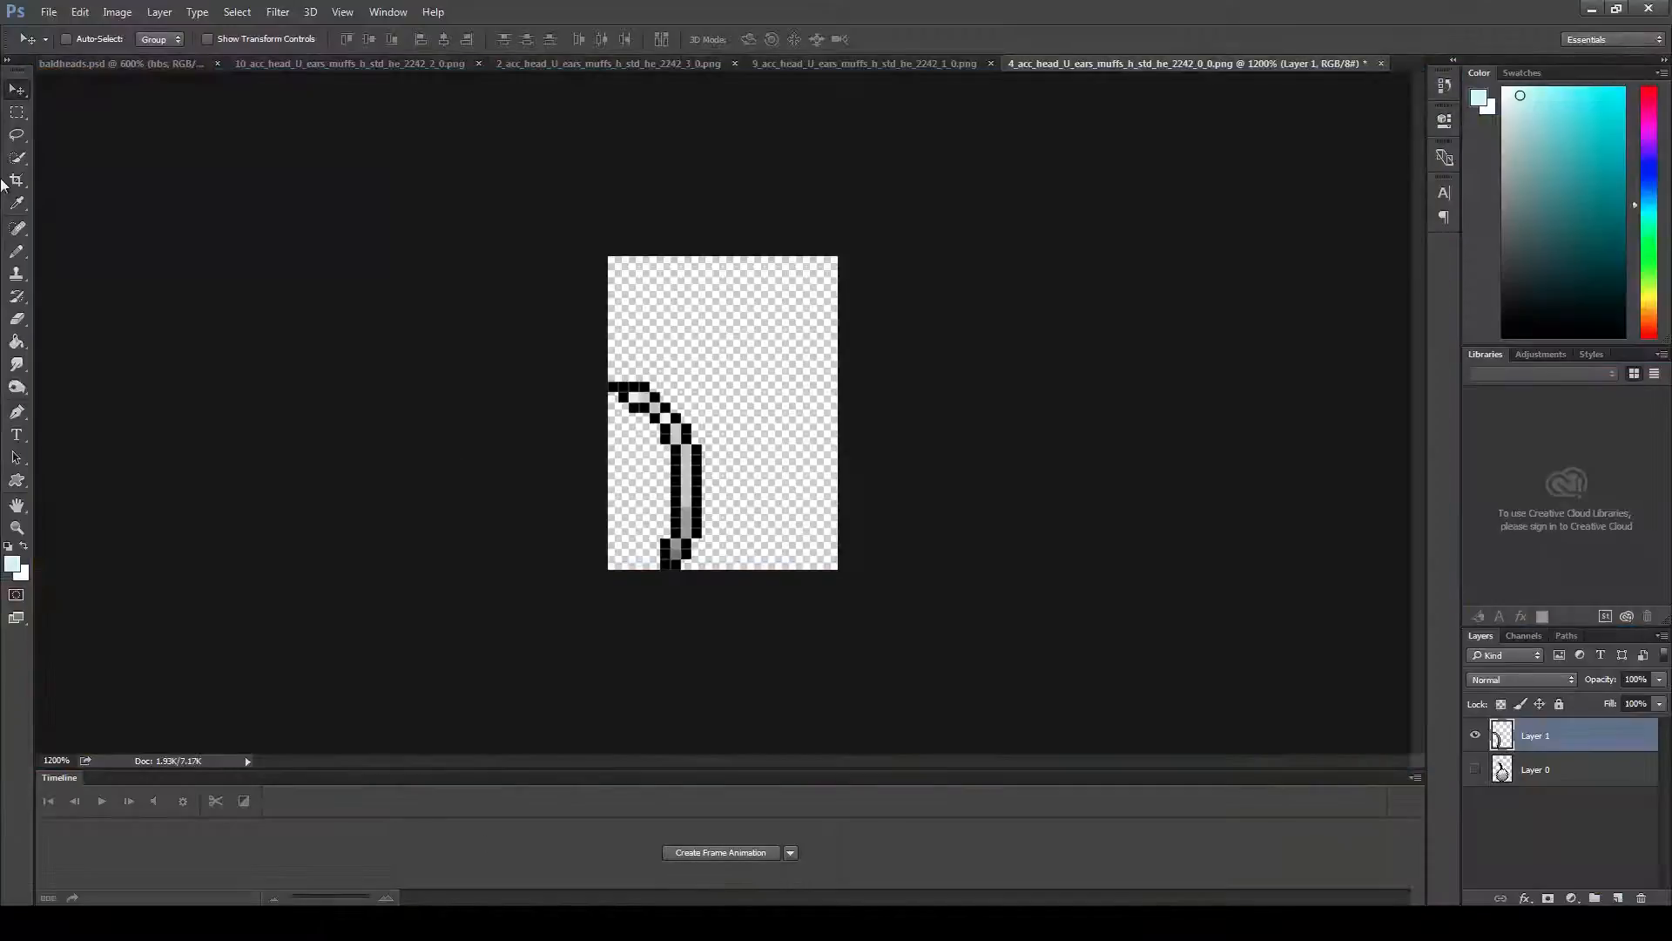
key("Up")
key("Up")
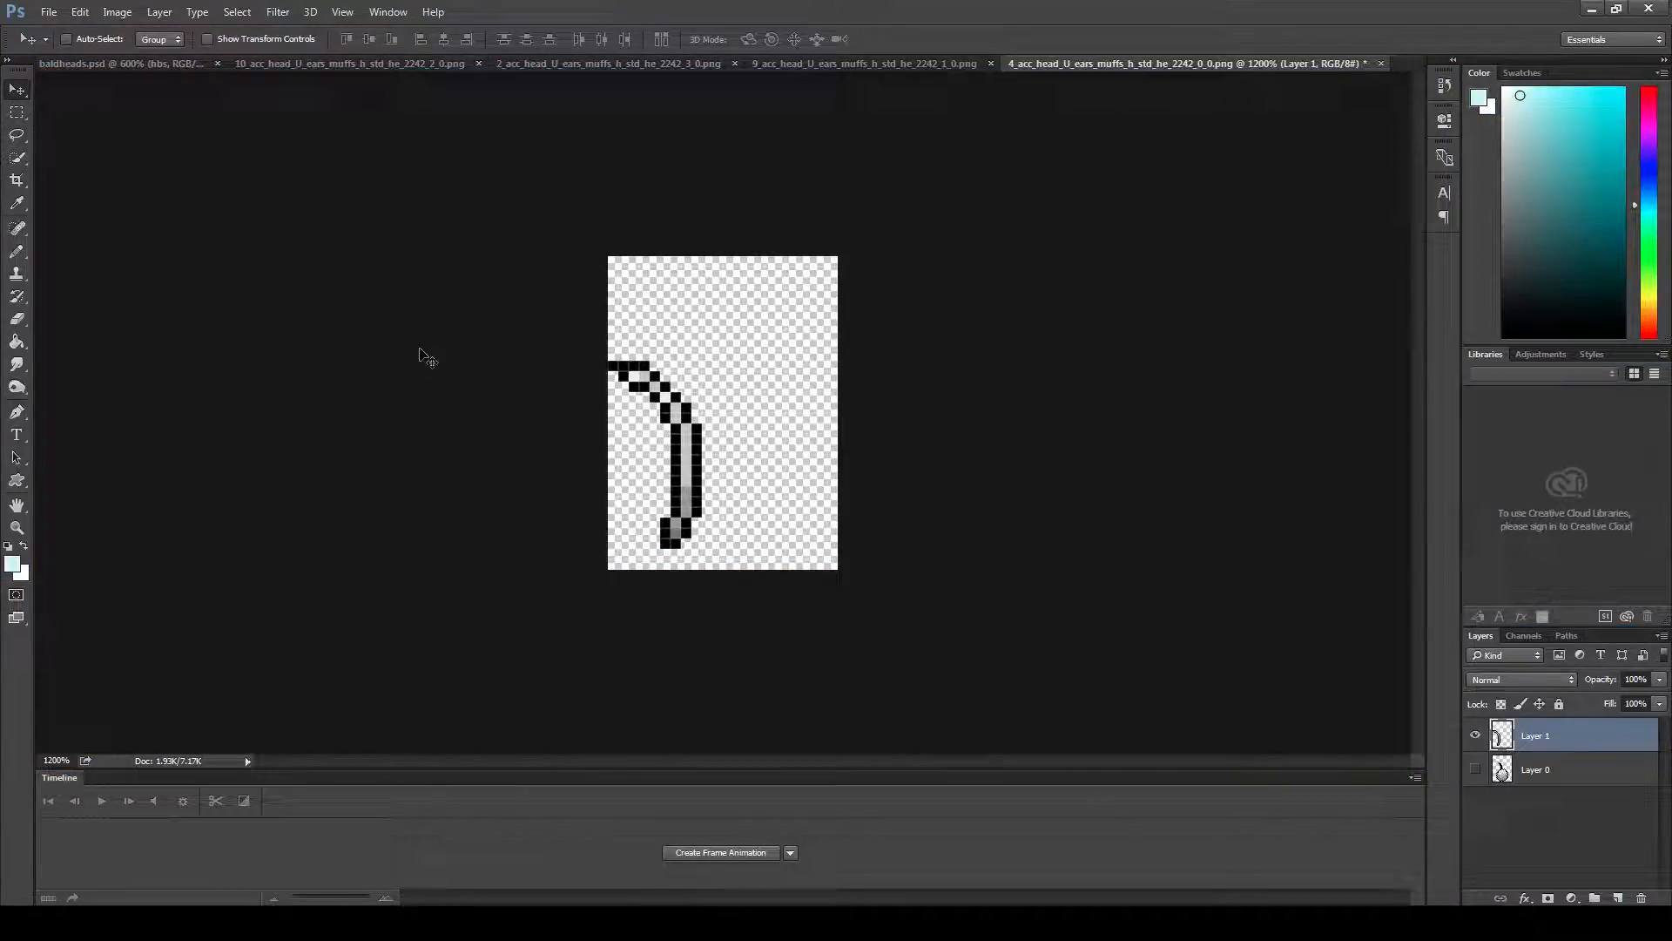
key("alt+Tab")
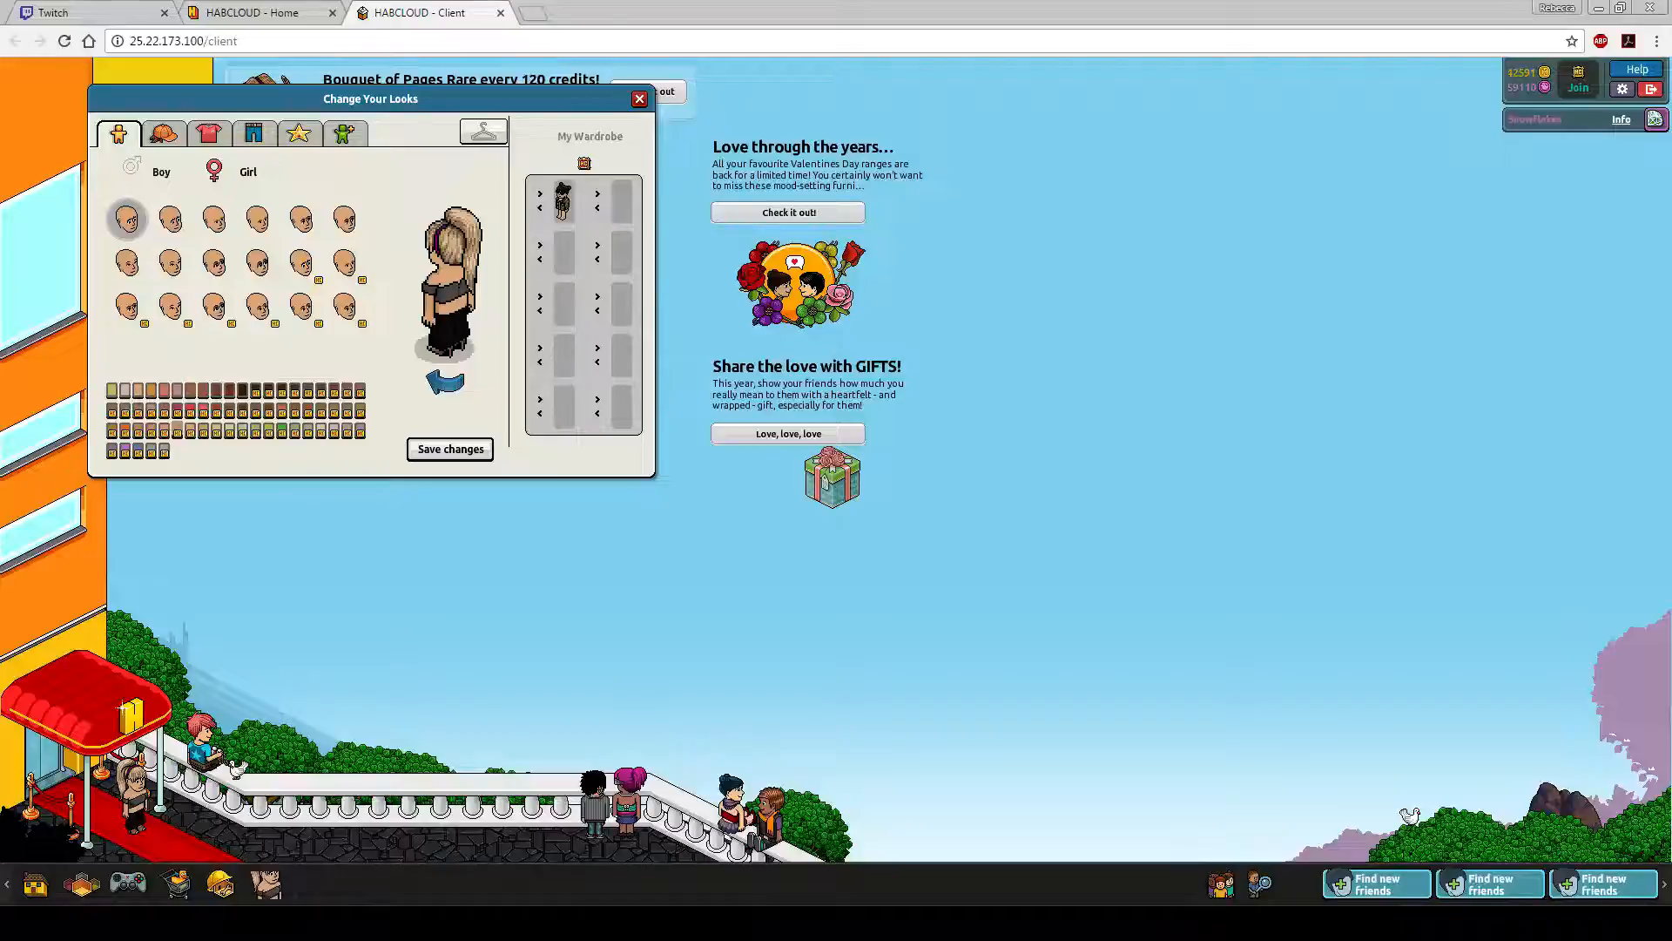
key("alt+Tab")
key("Up")
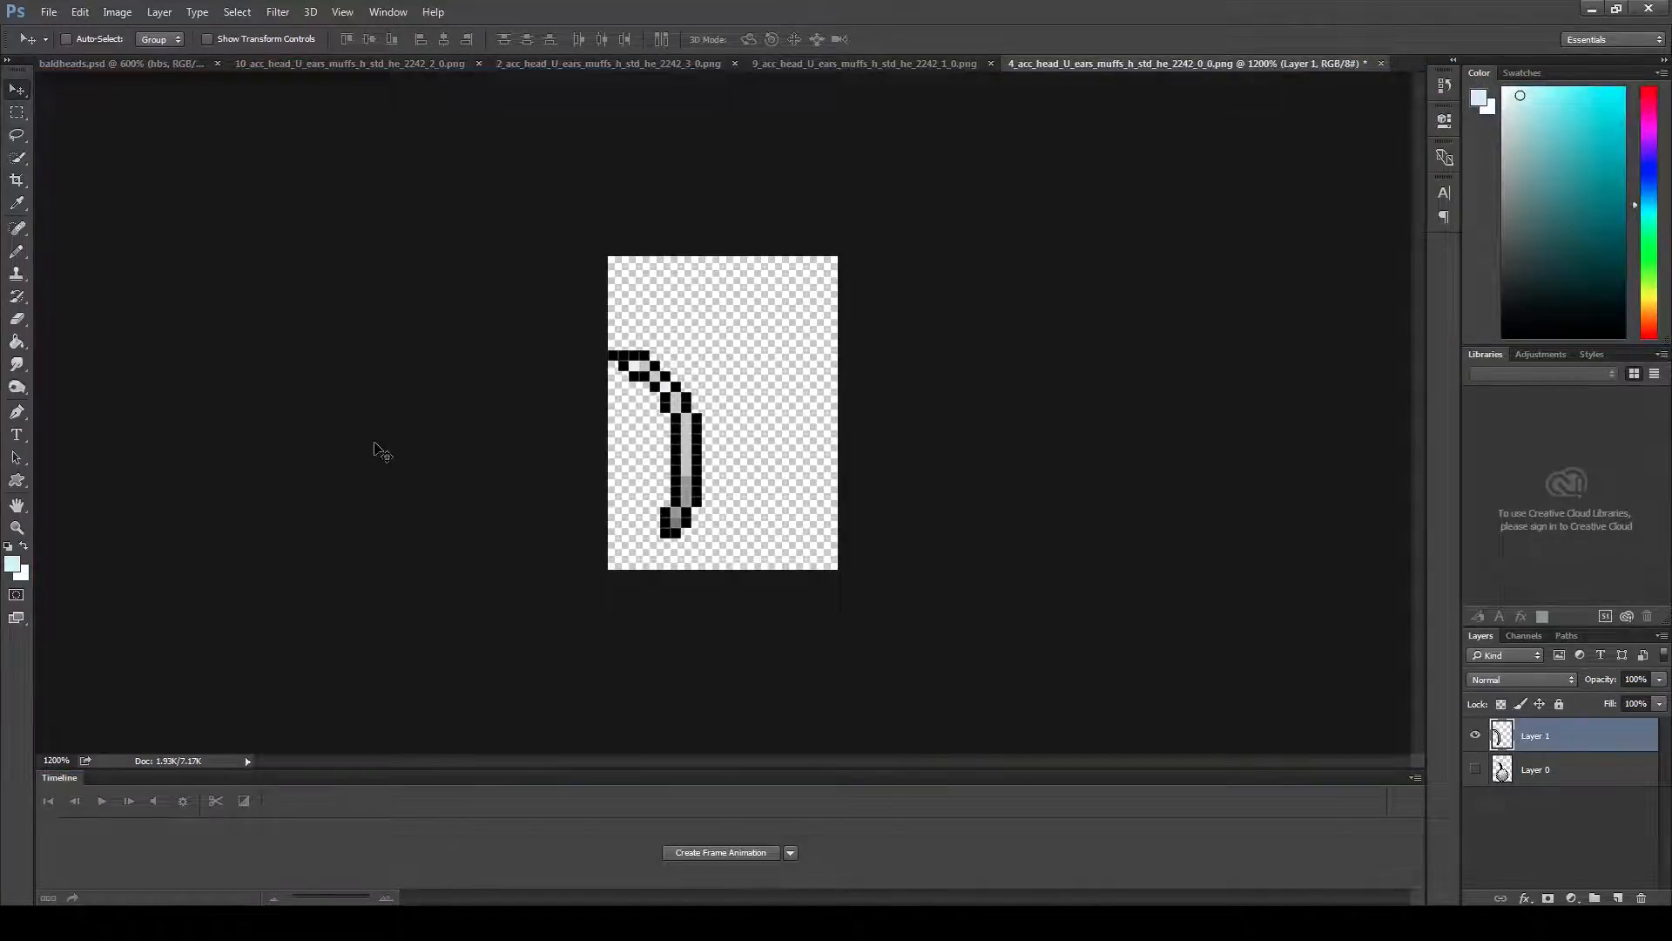
- Save the raised headband as a PNG over the existing 4_acc_head_U_ears_muffs_h_std_he_2242_0_0.png in the headband images folder
left_click(50, 10)
left_click(105, 213)
left_click(906, 571)
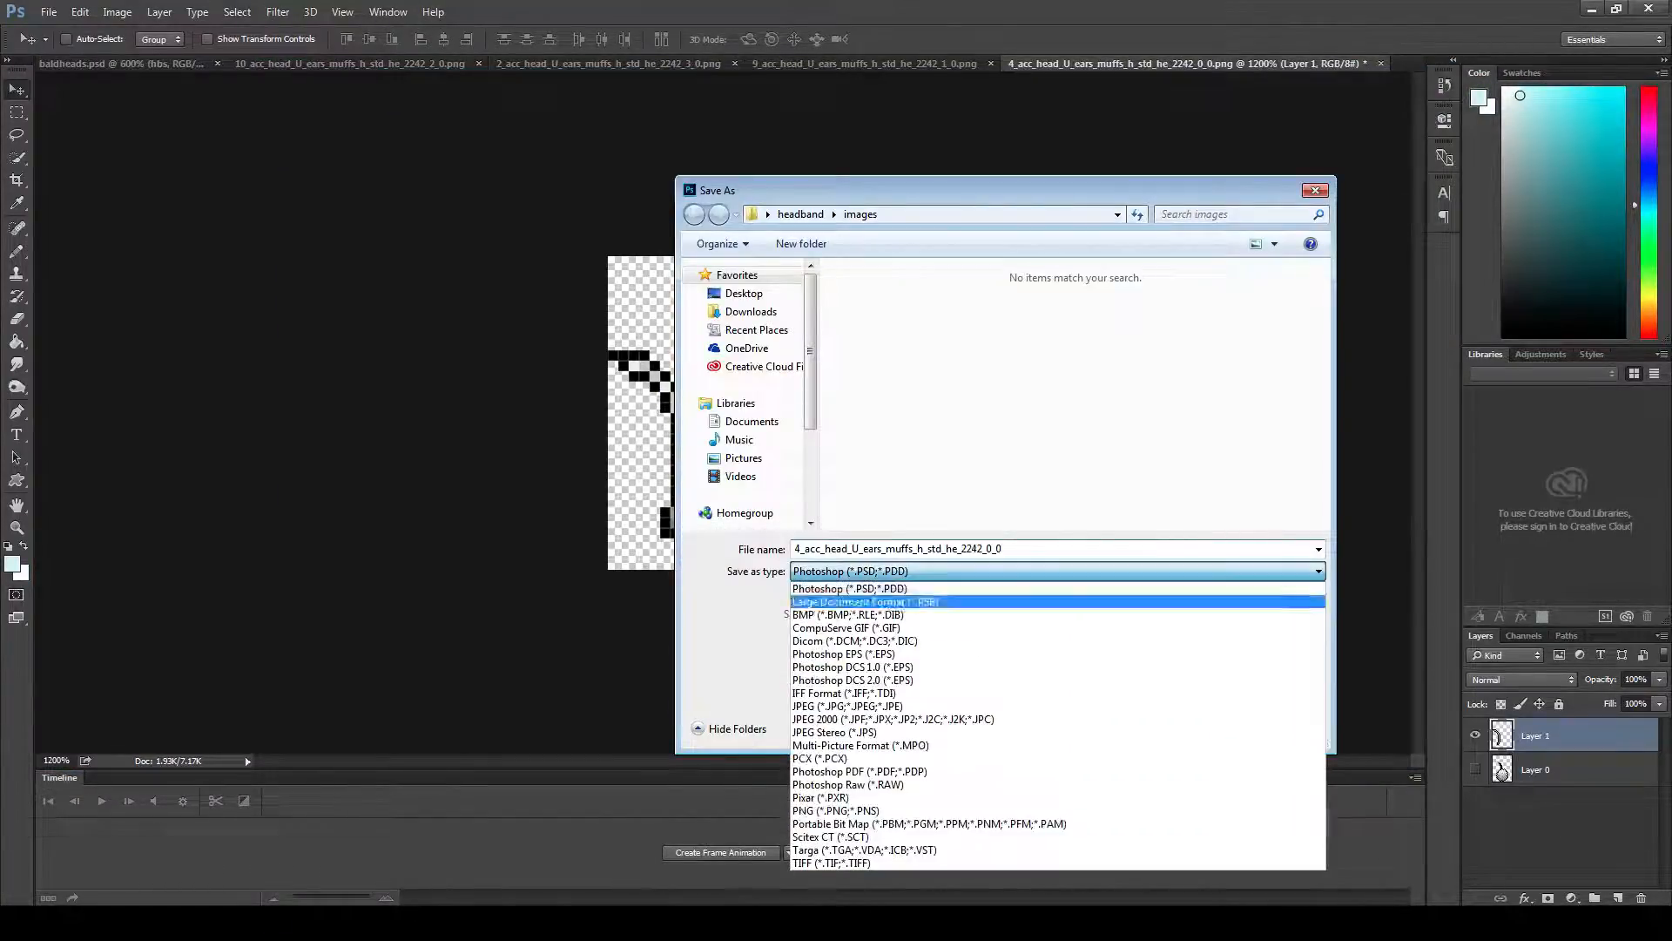
left_click(827, 810)
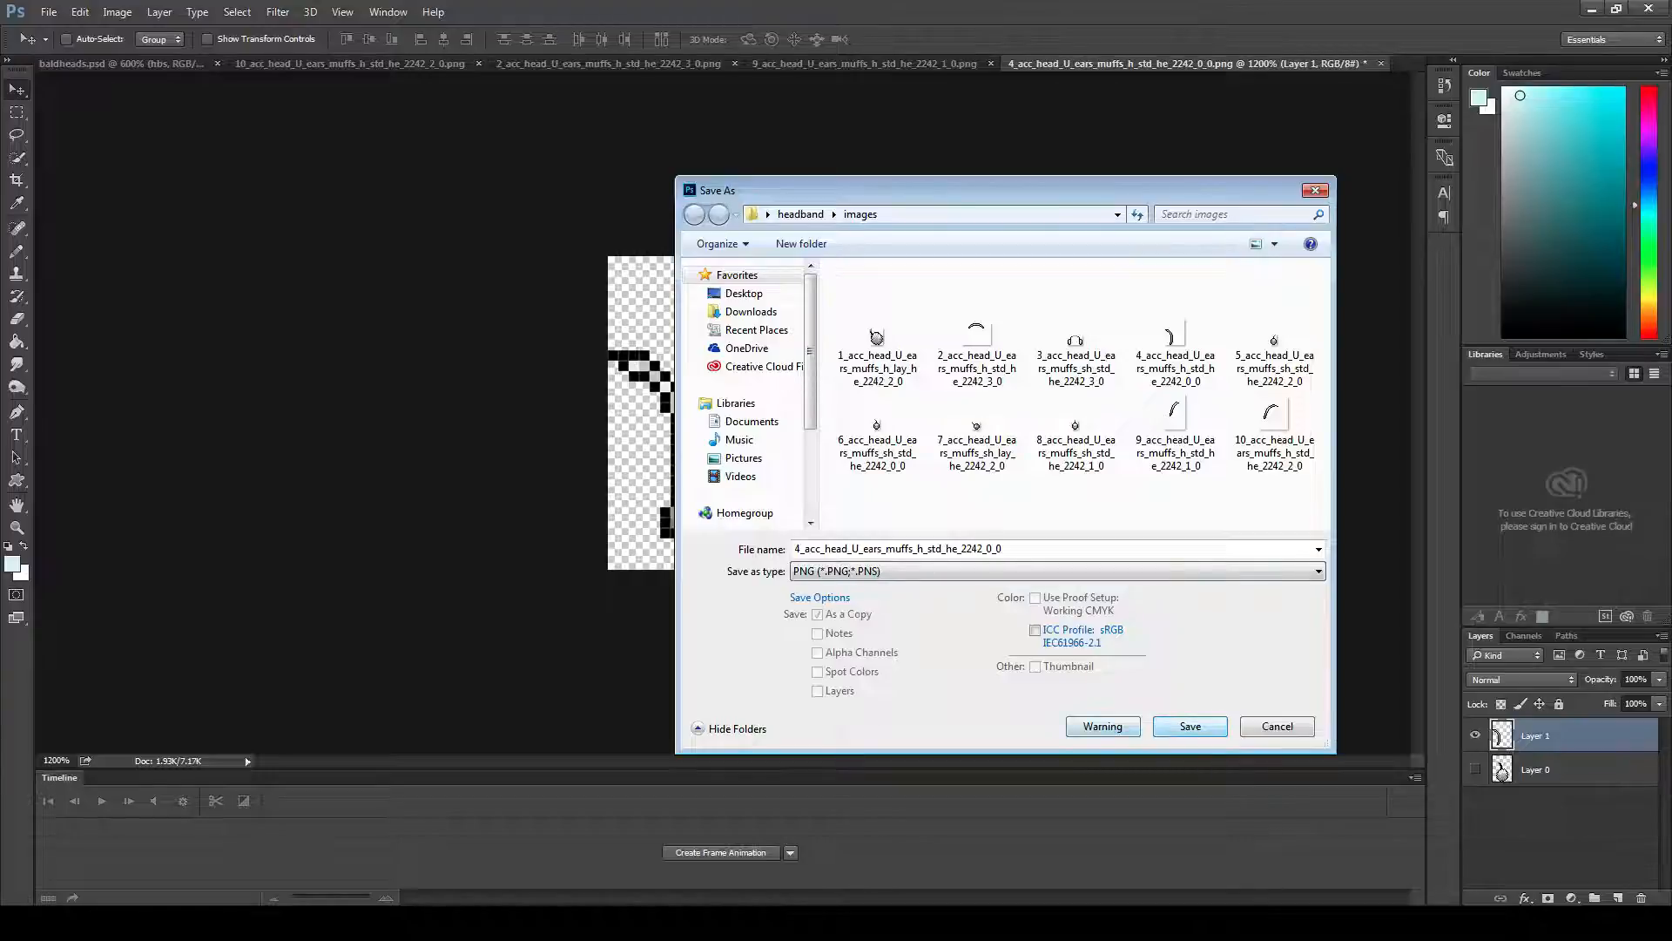
left_click(1190, 726)
left_click(898, 462)
left_click(915, 290)
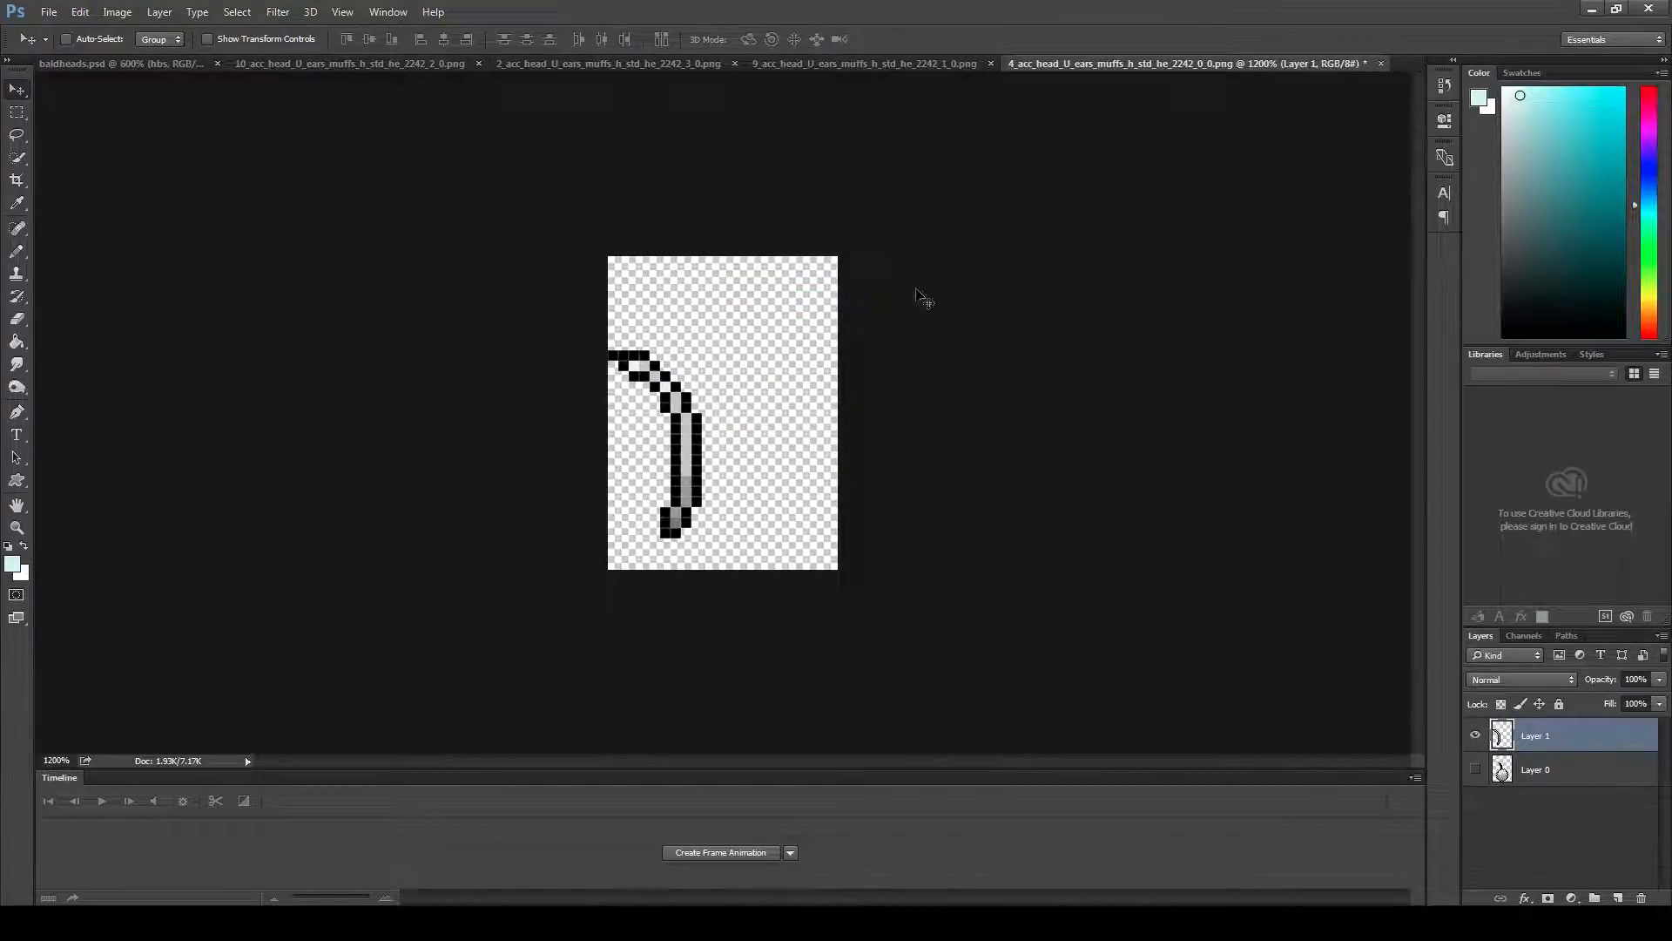
- In JPEXS, replace image 4 with the updated 4_acc_head_U_ears_muffs_h_std_he_2242_0_0.png and save the SWF
left_click(736, 919)
right_click(530, 532)
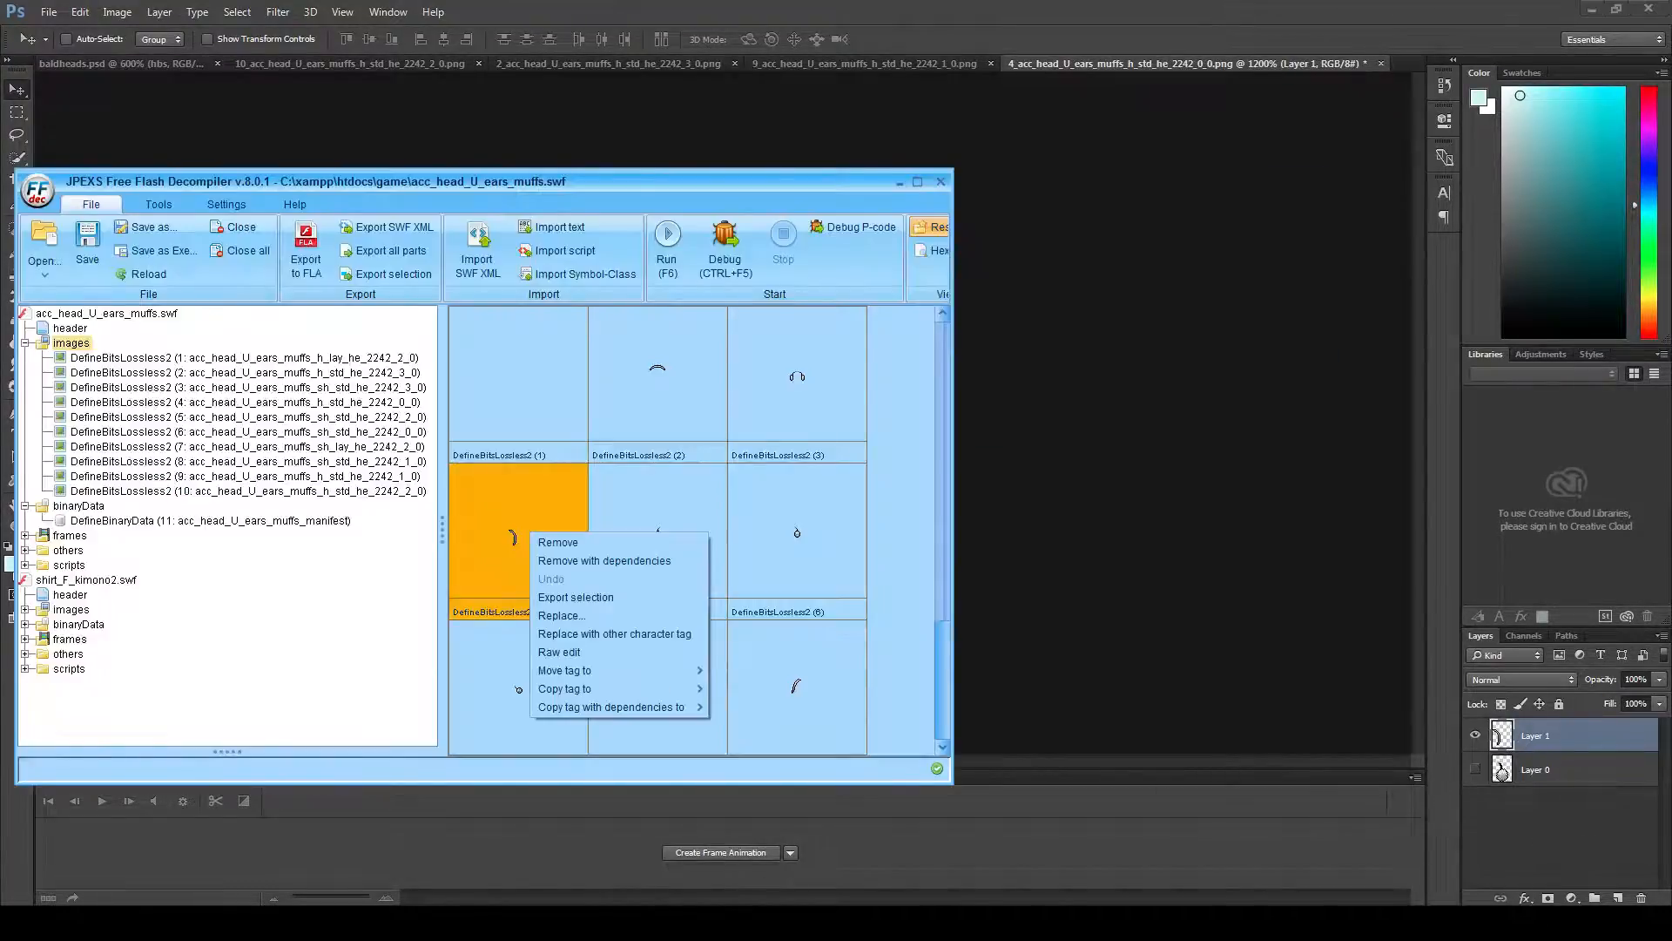
left_click(561, 615)
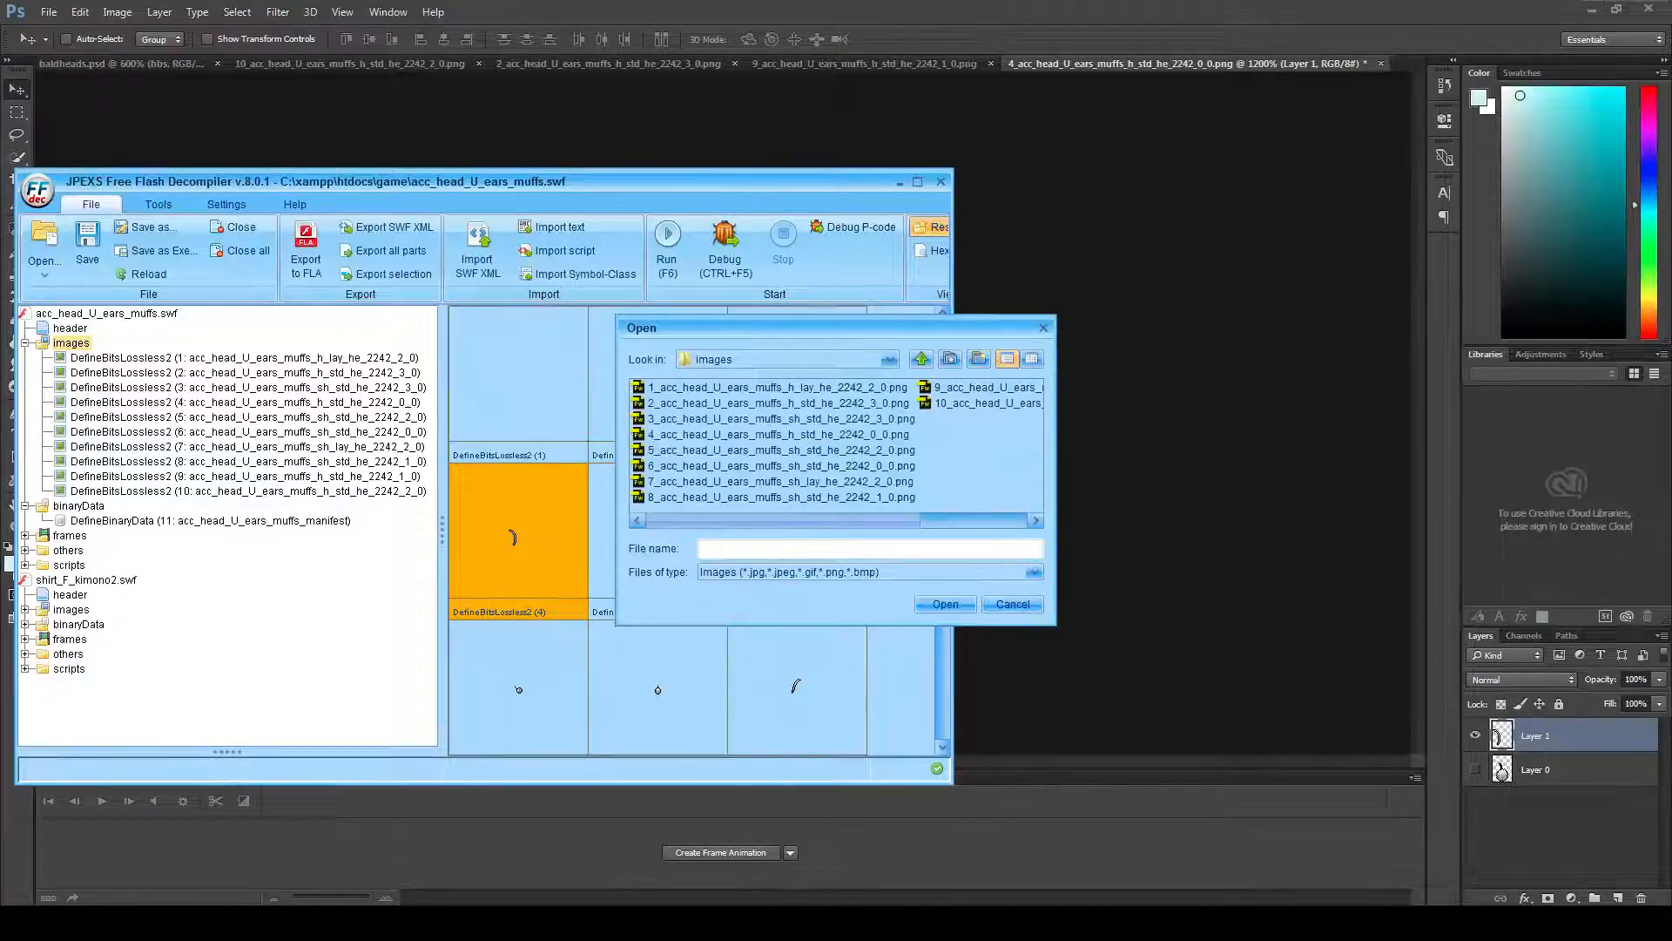
double_click(778, 433)
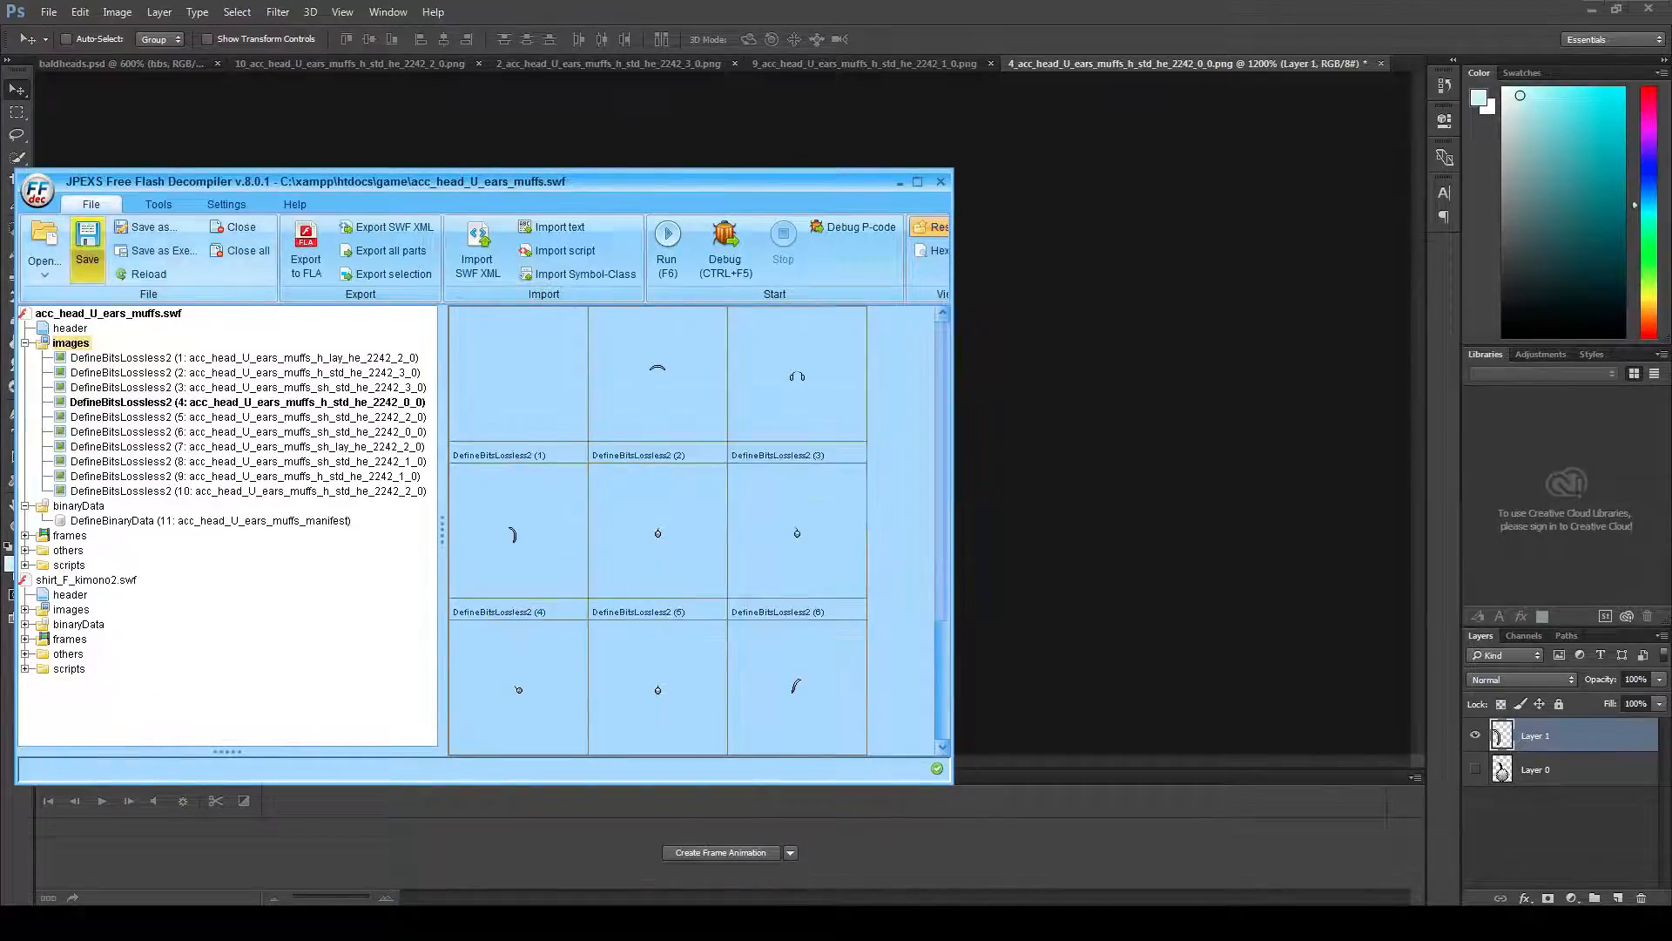
left_click(88, 259)
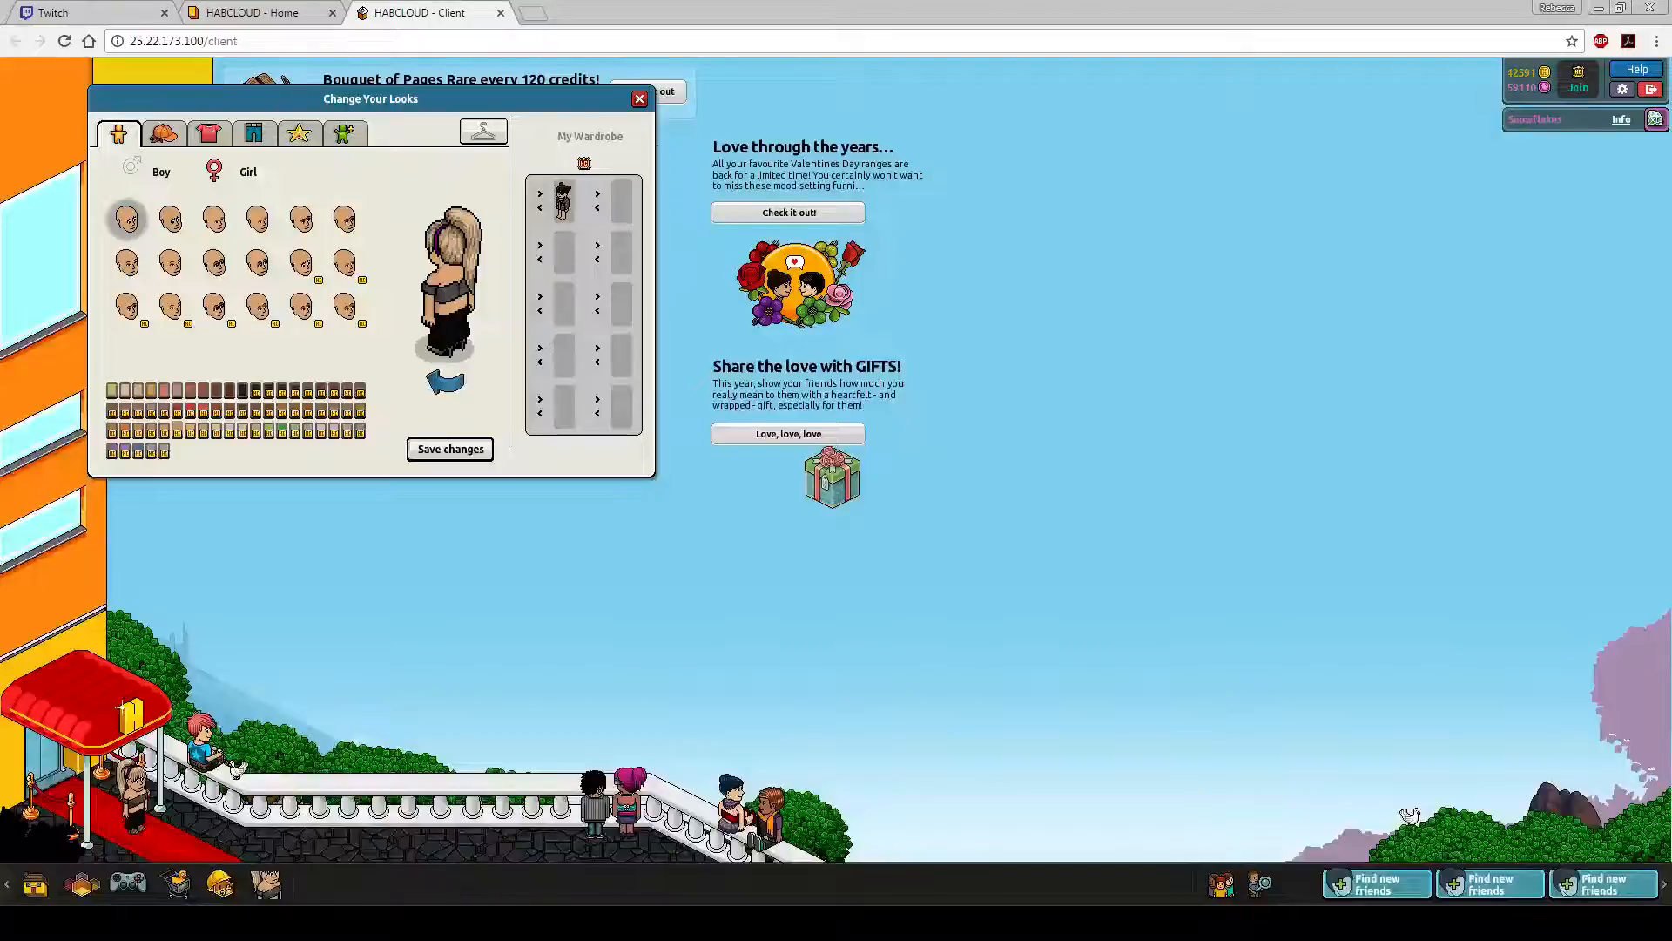
- Reload the HABCLOUD client in a new browser tab, rotate the avatar in the clothes editor to inspect the headband, and close the editor
left_click(500, 12)
right_click(924, 145)
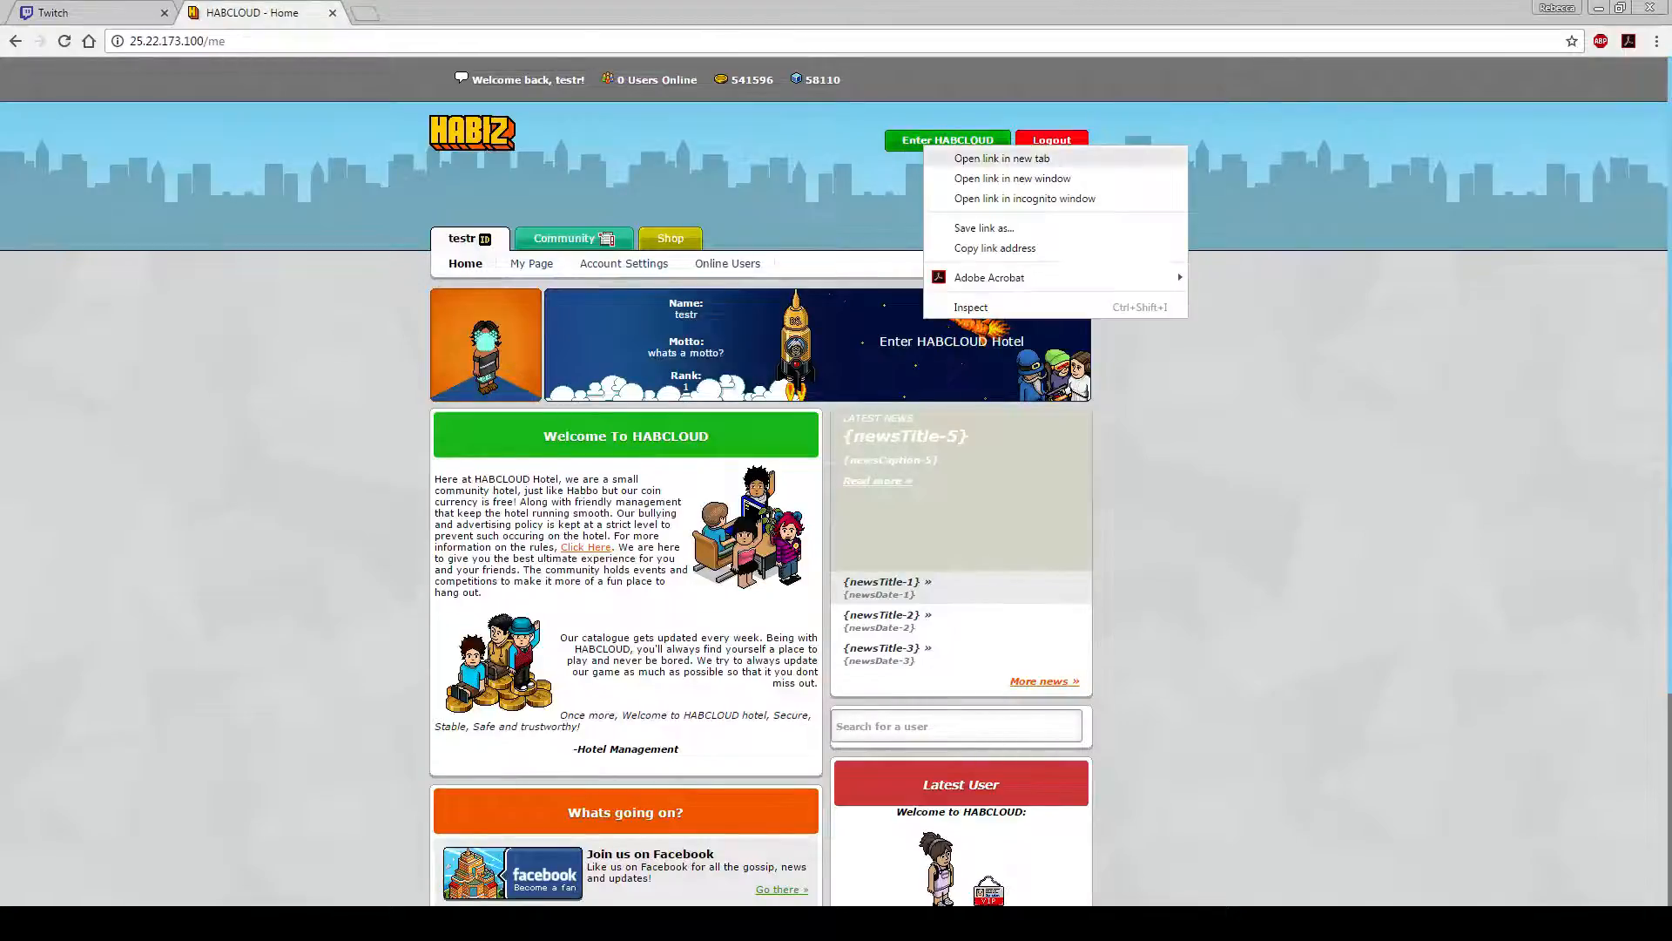
left_click(1002, 157)
left_click(418, 12)
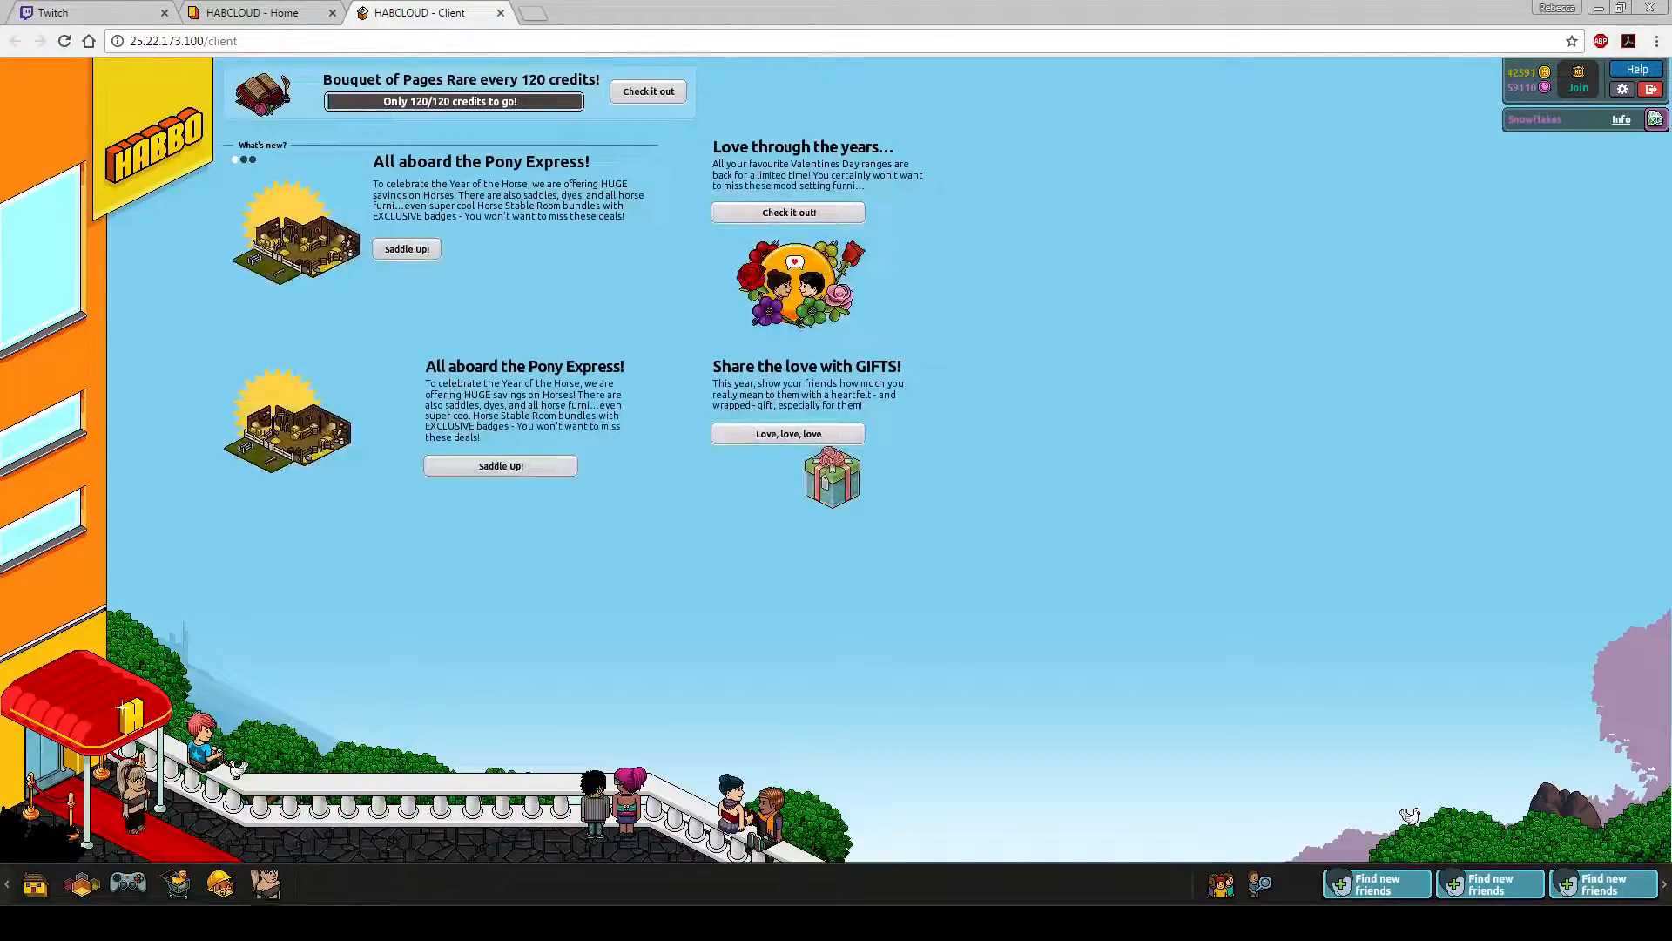
left_click(266, 883)
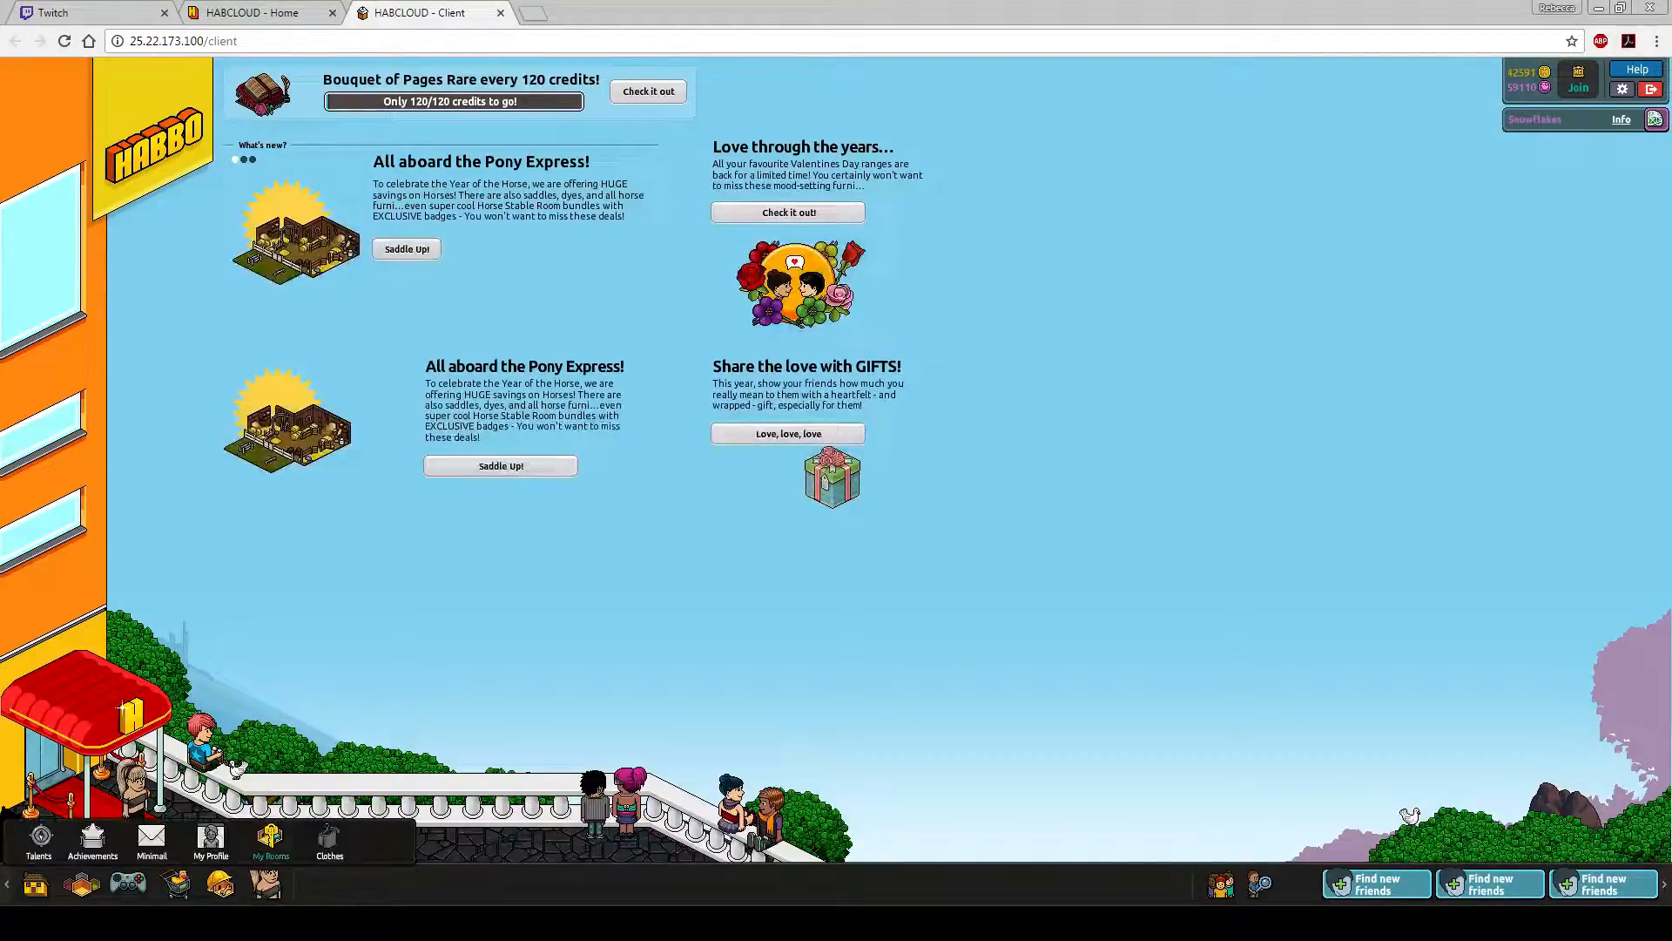
left_click(329, 841)
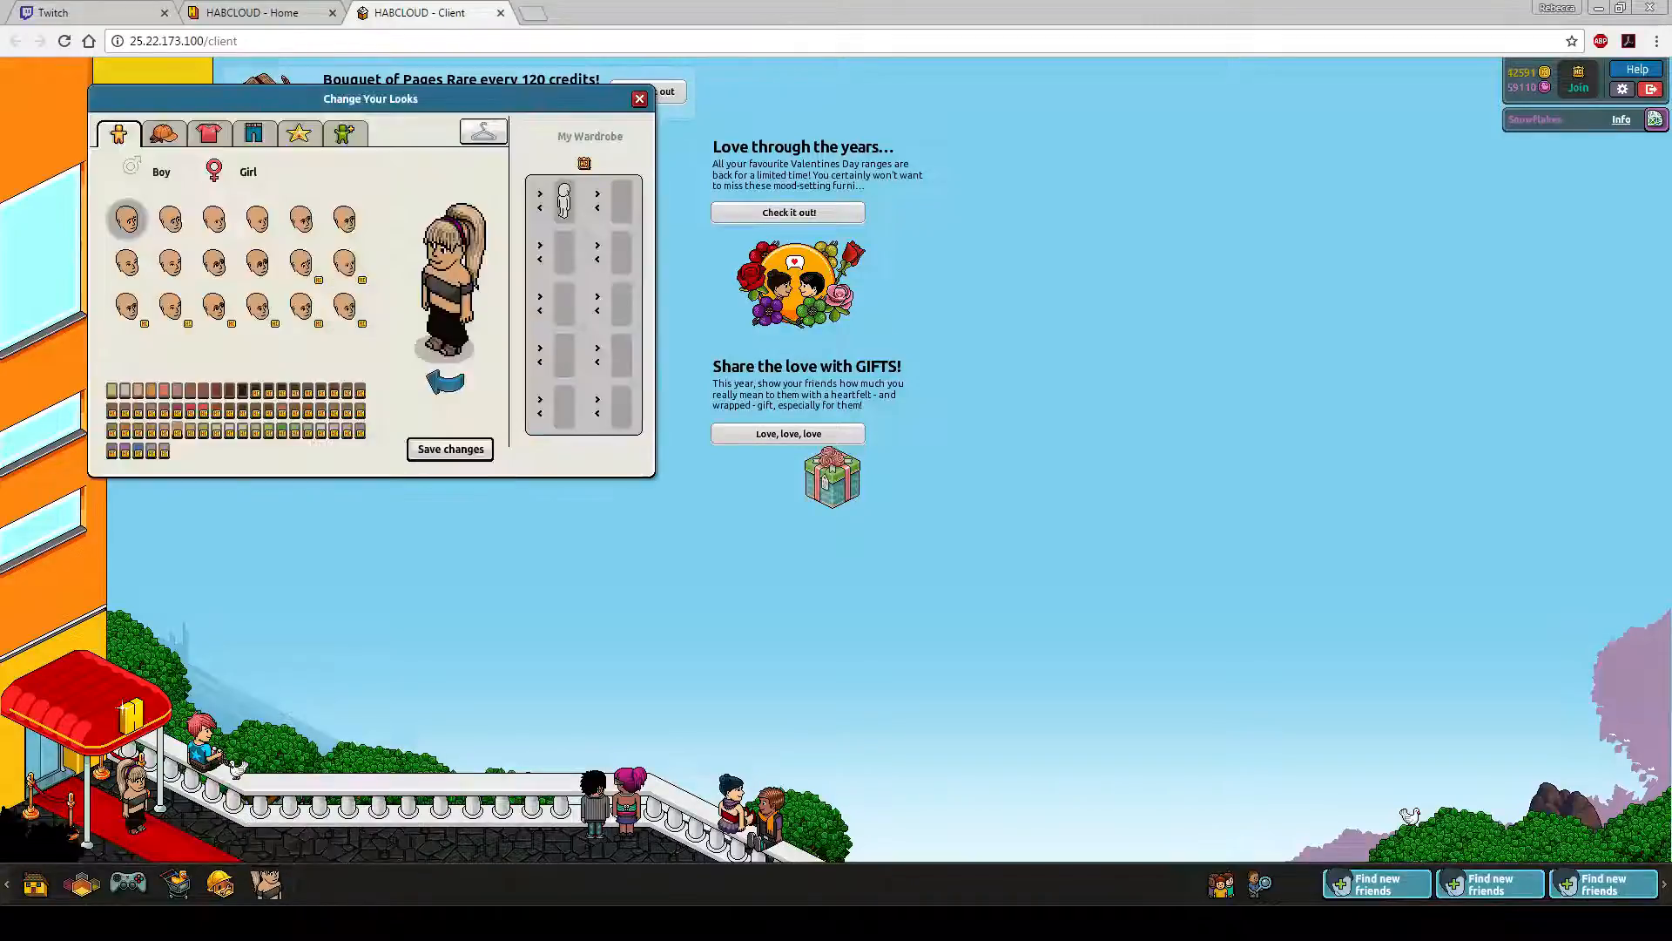
left_click(444, 380)
left_click(444, 381)
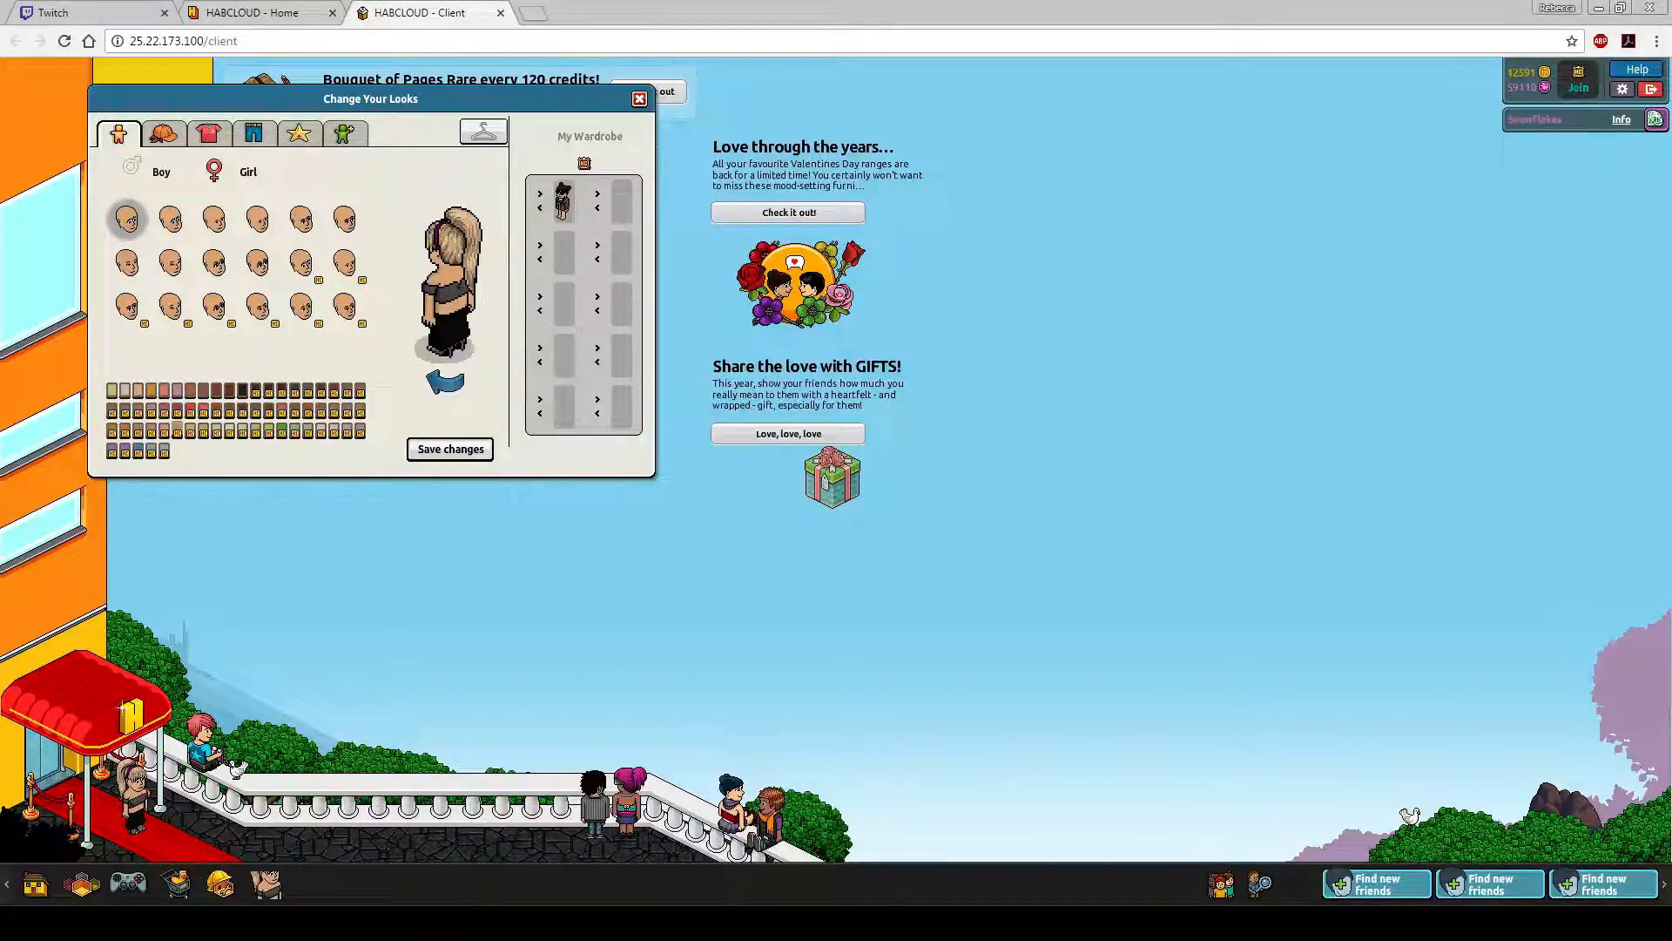
left_click(640, 99)
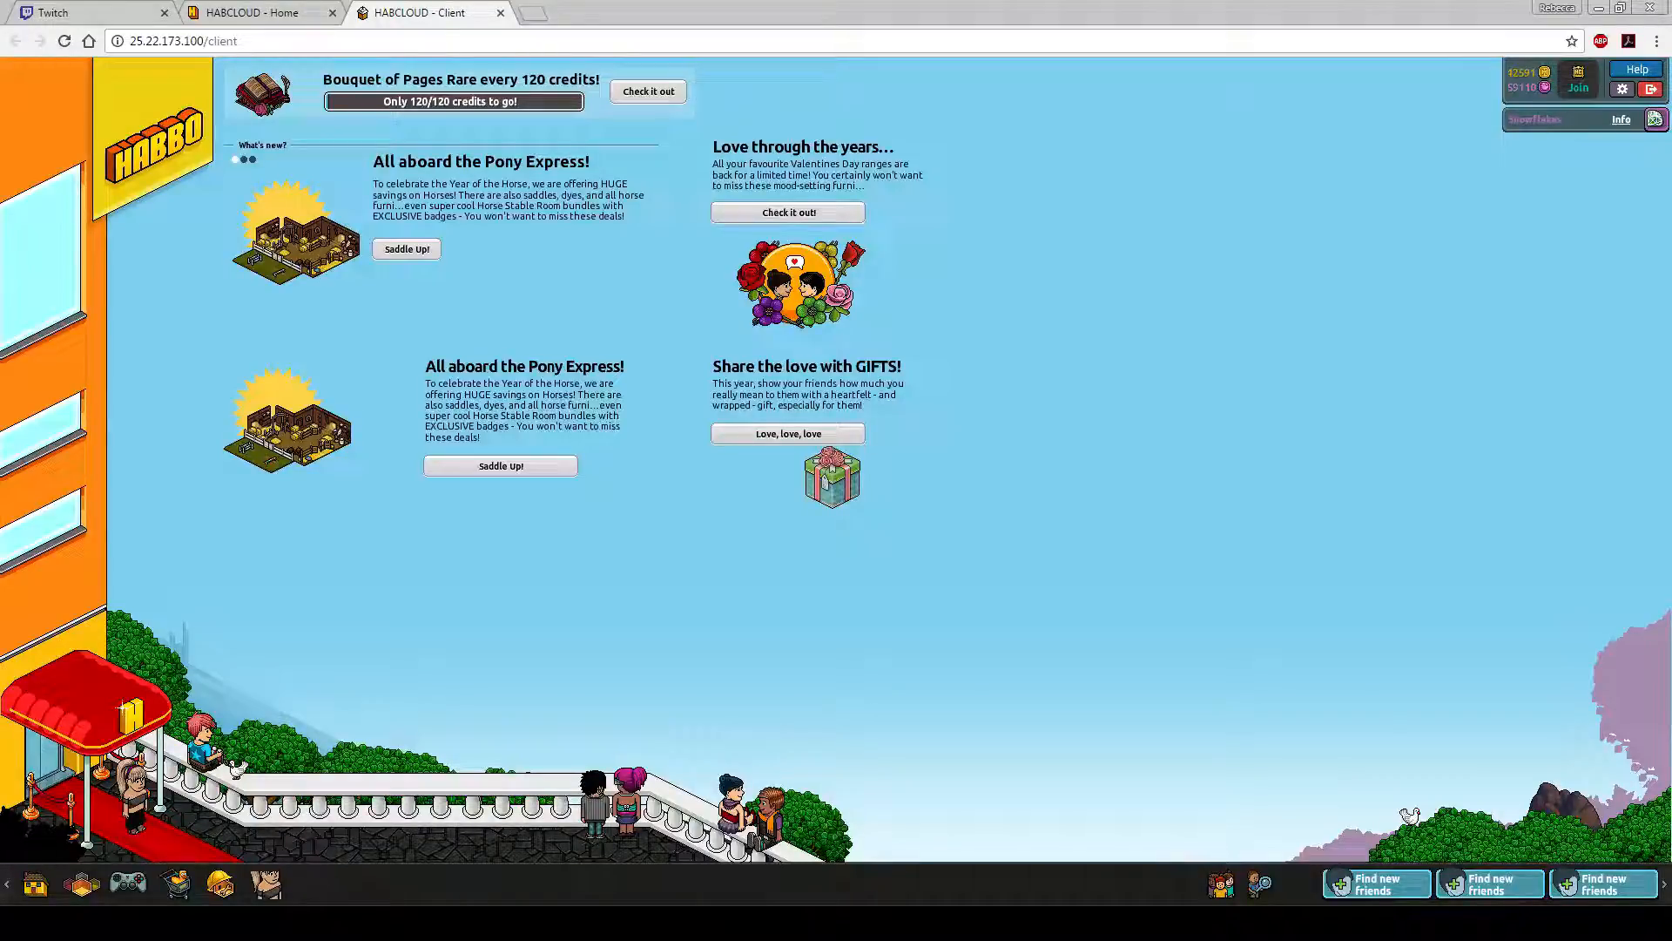
key("alt+Tab")
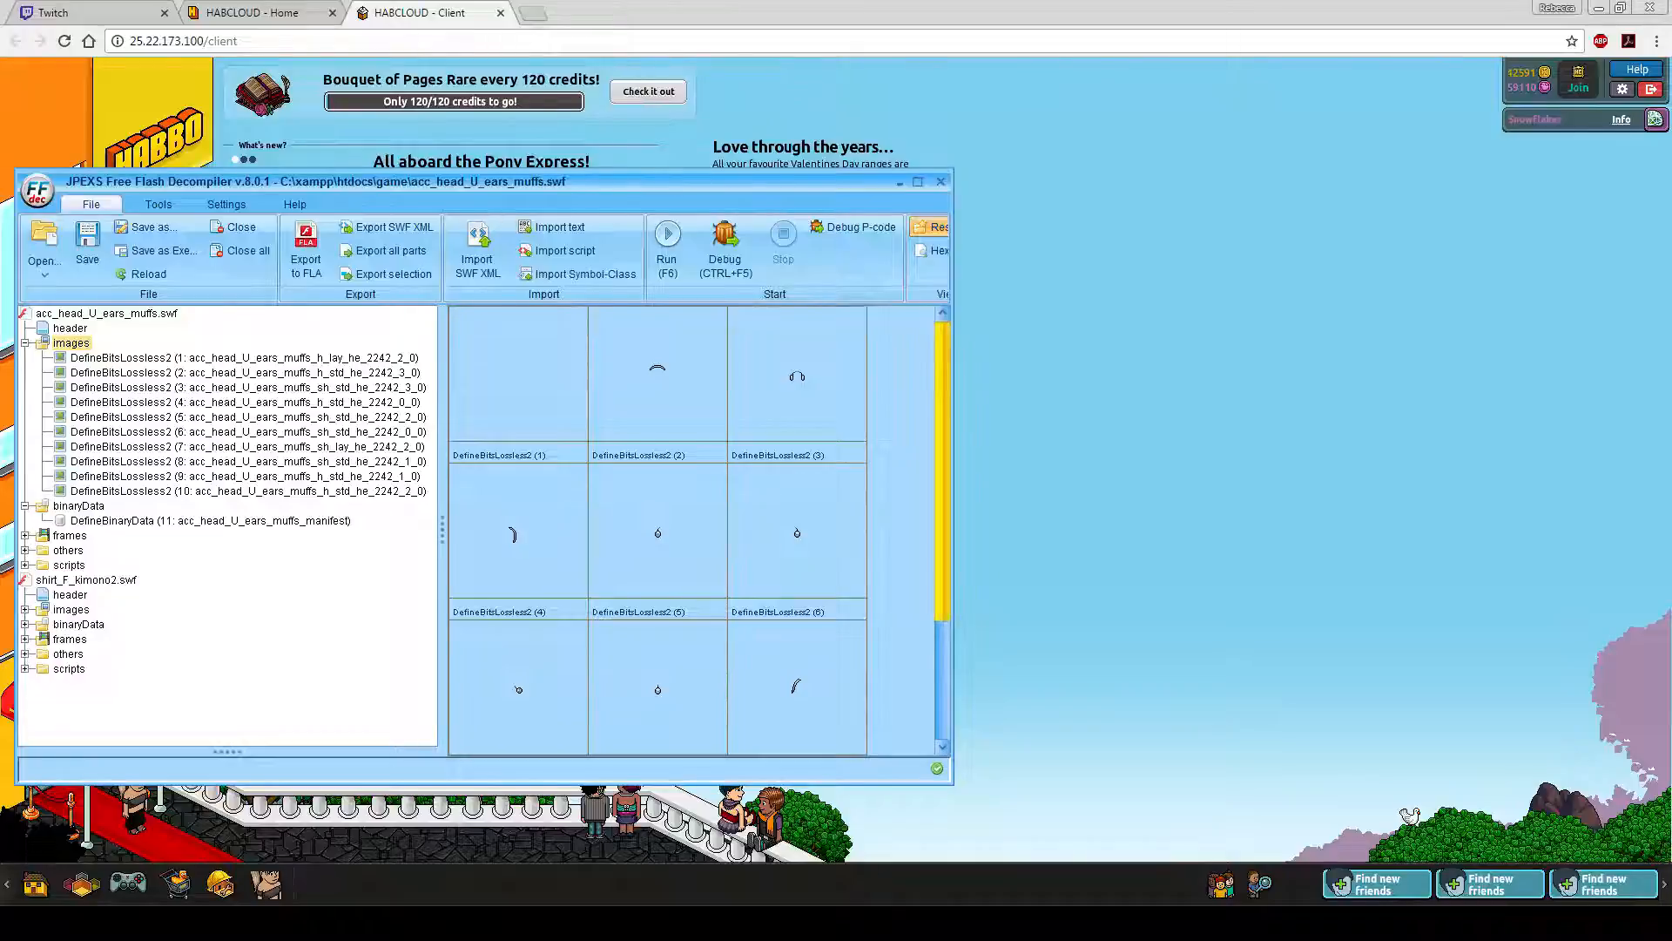
scroll(943, 522, "down", 3)
scroll(693, 532, "up", 2)
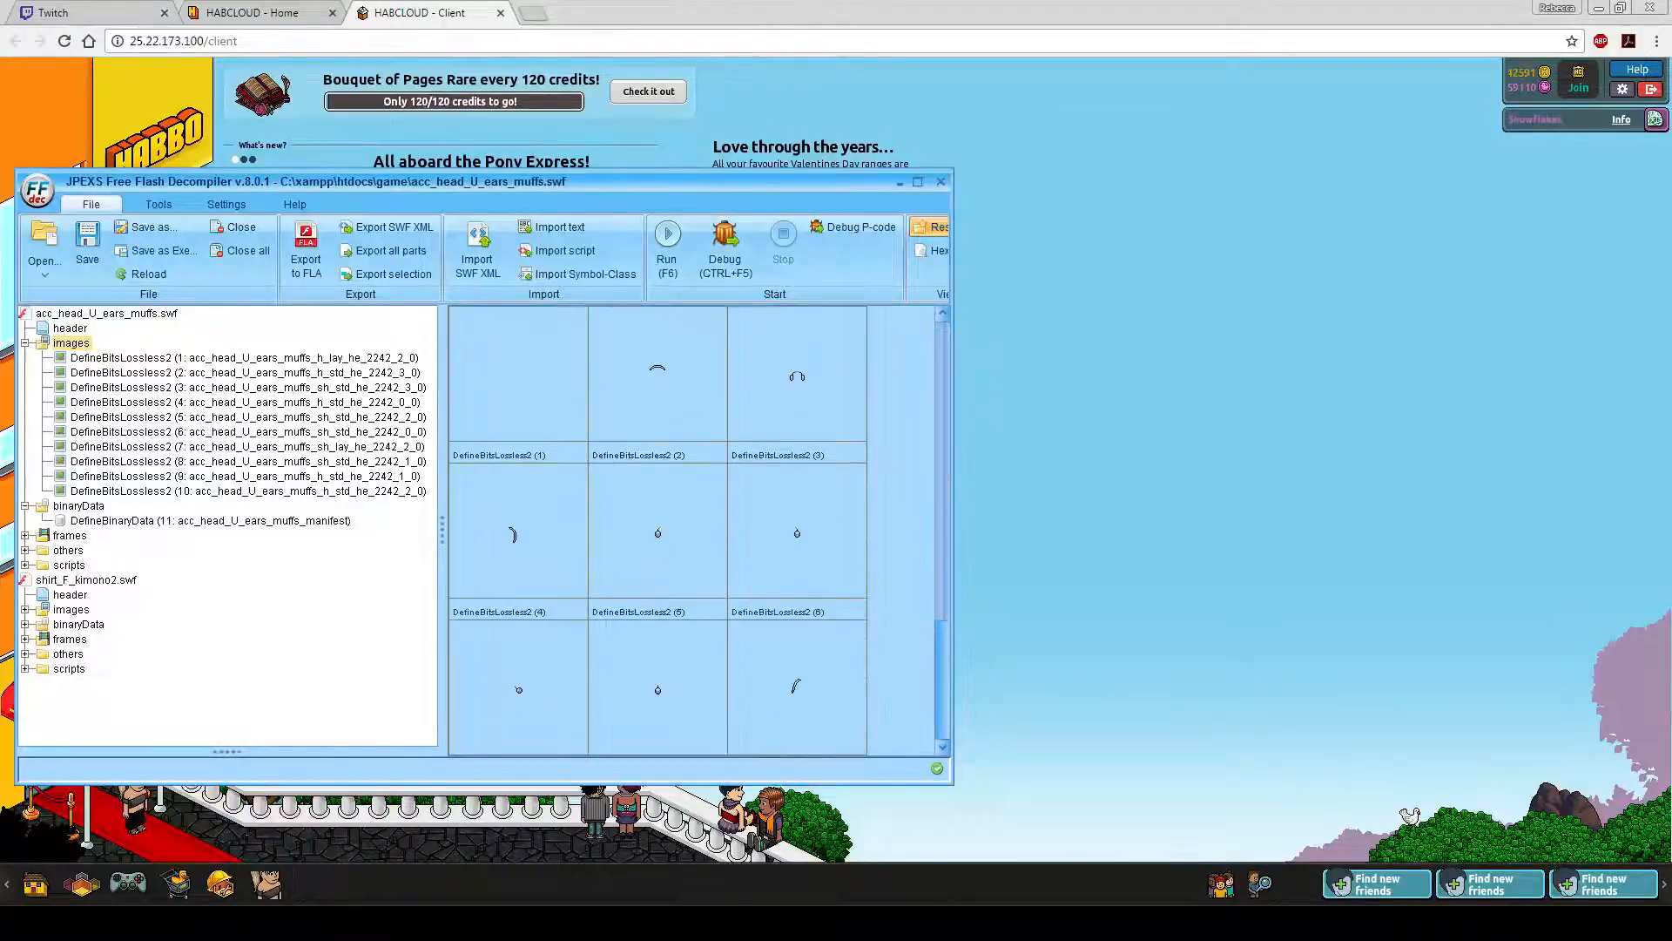
key("alt+Tab")
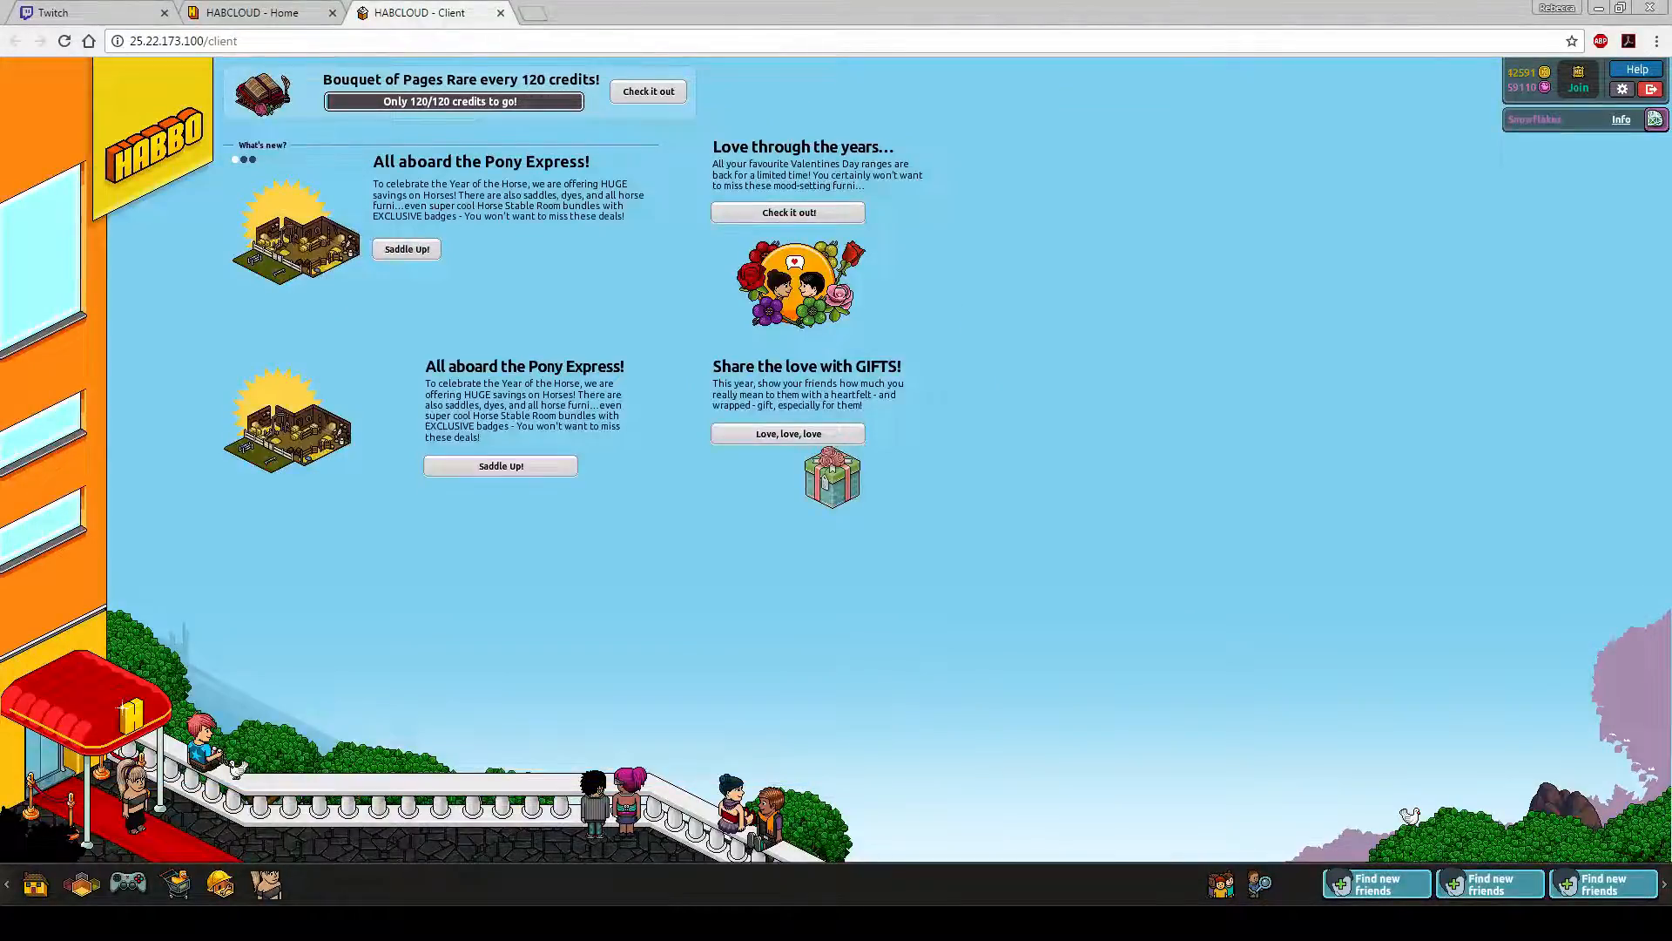
- In Photoshop's baldheads.psd, clear the old selection and marquee-select the headband on the figure lying in bed on the hbs layer
key("alt+Tab")
left_click(129, 63)
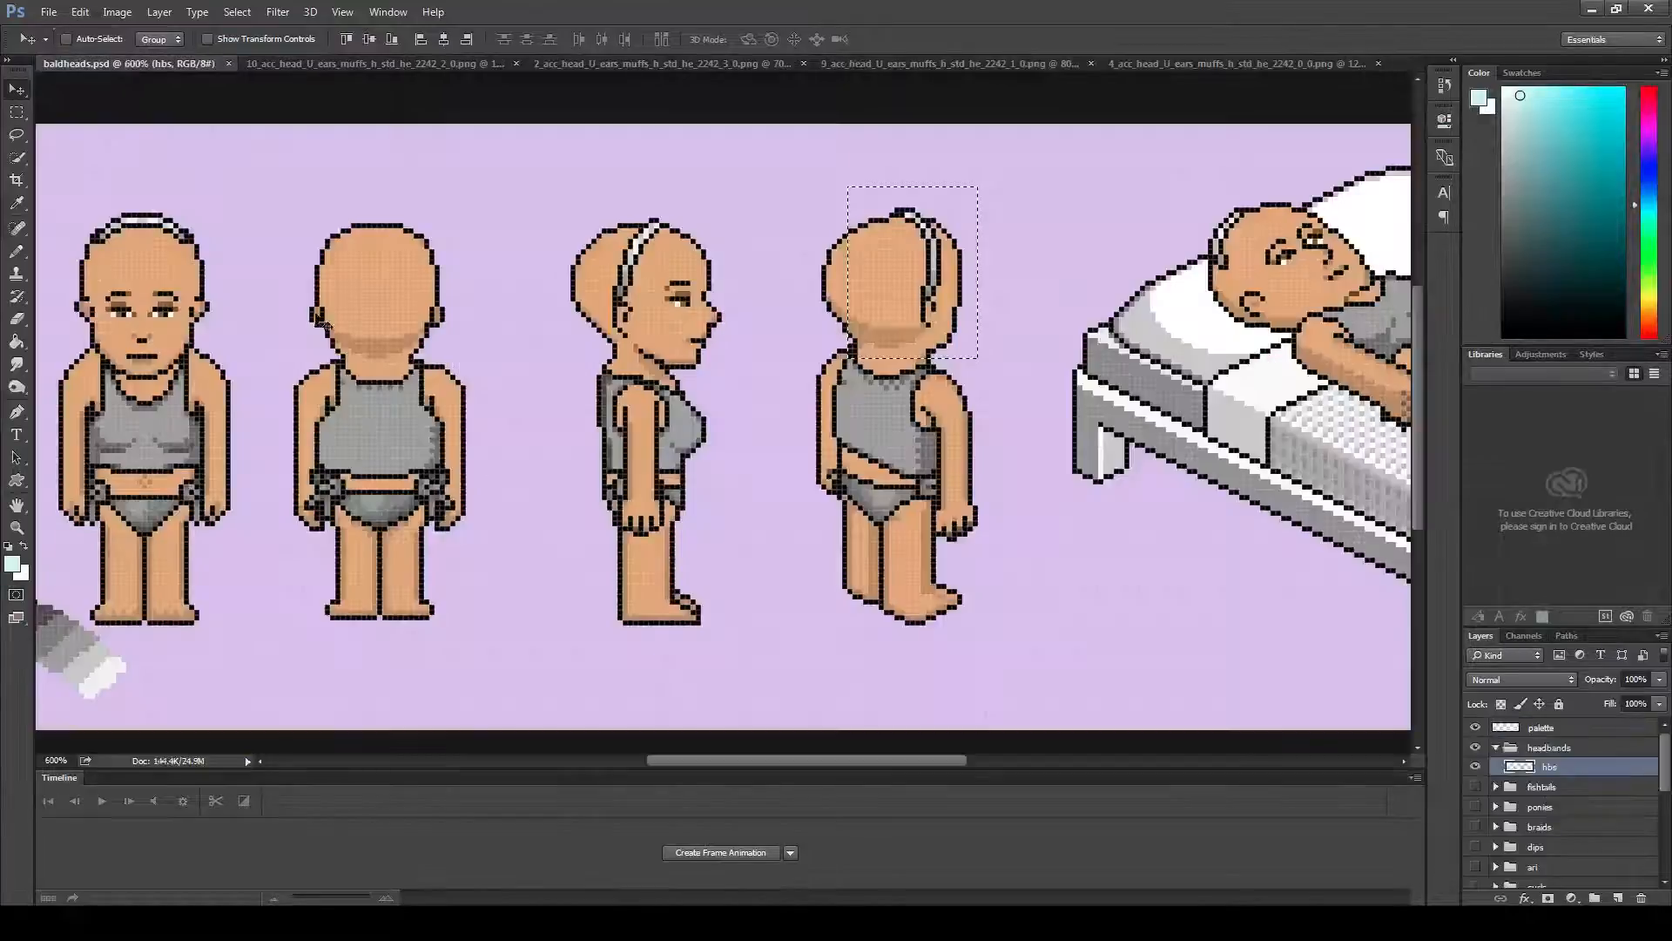
left_click_drag(864, 761, 991, 761)
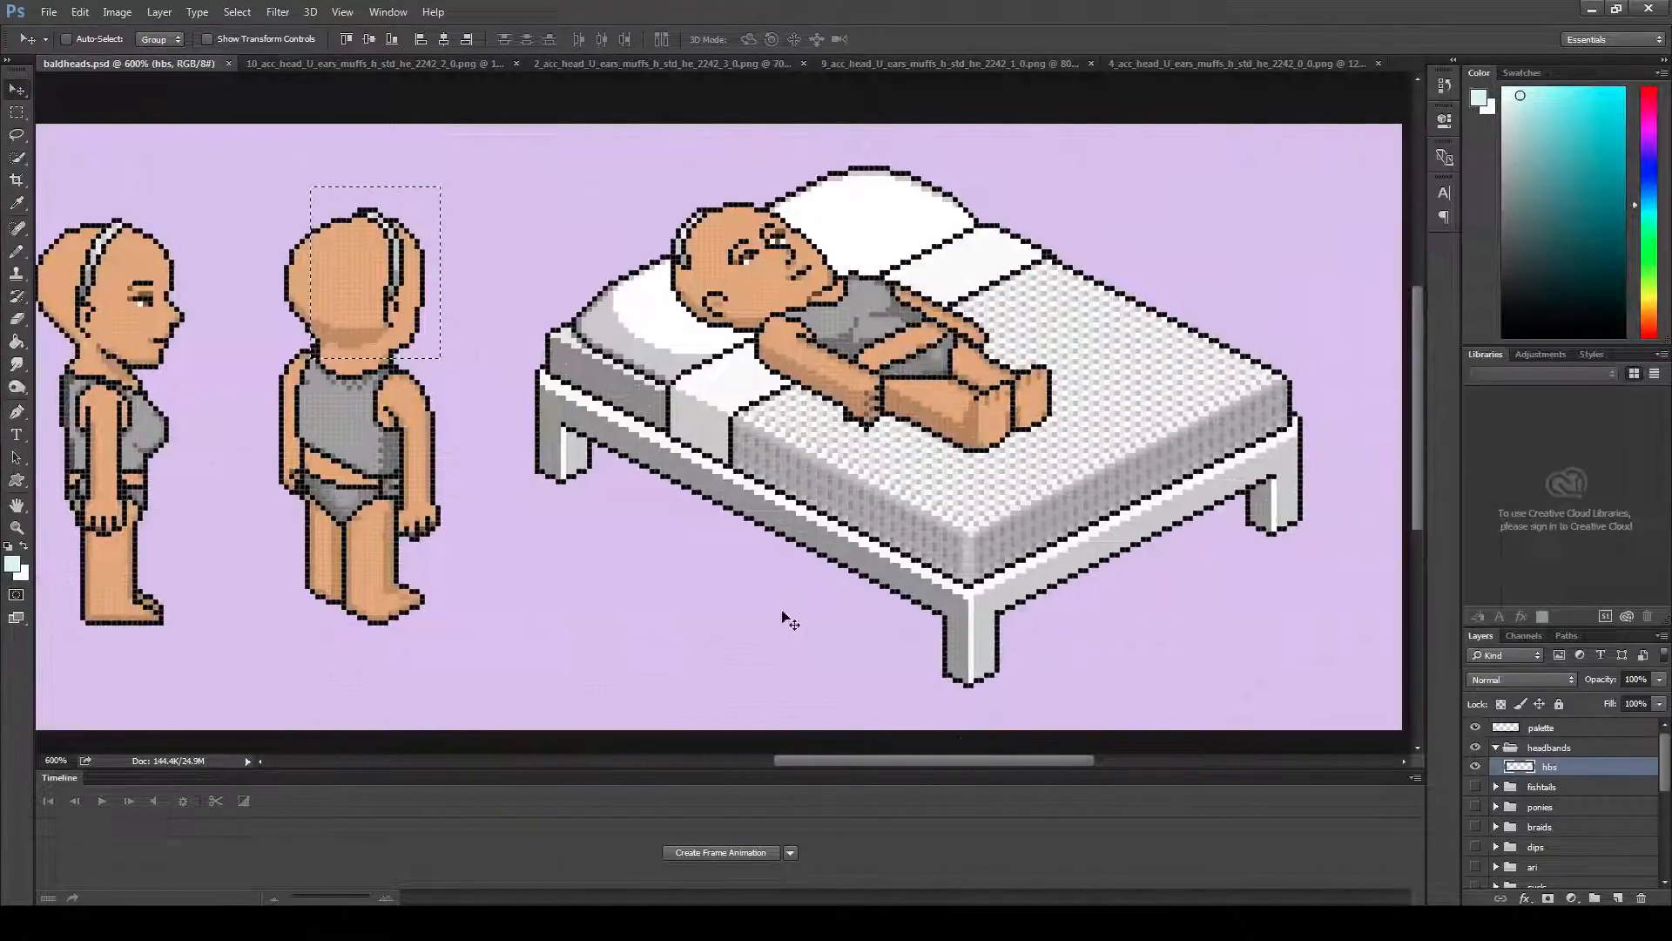
key("ctrl+d")
left_click(16, 113)
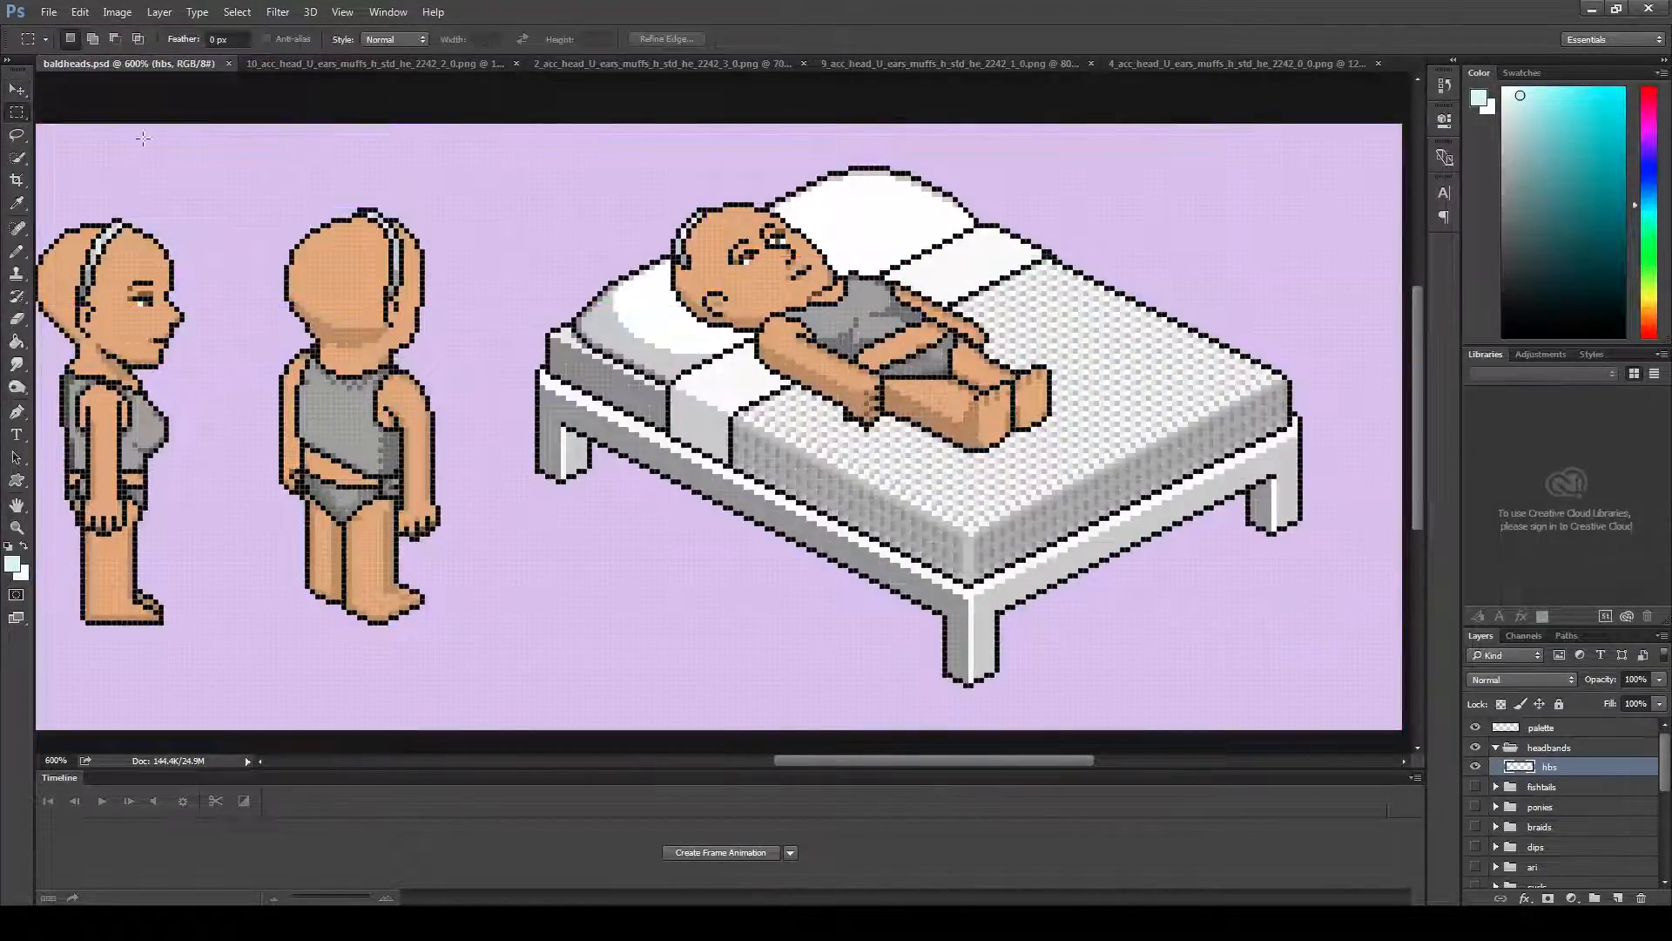
left_click_drag(638, 172, 764, 322)
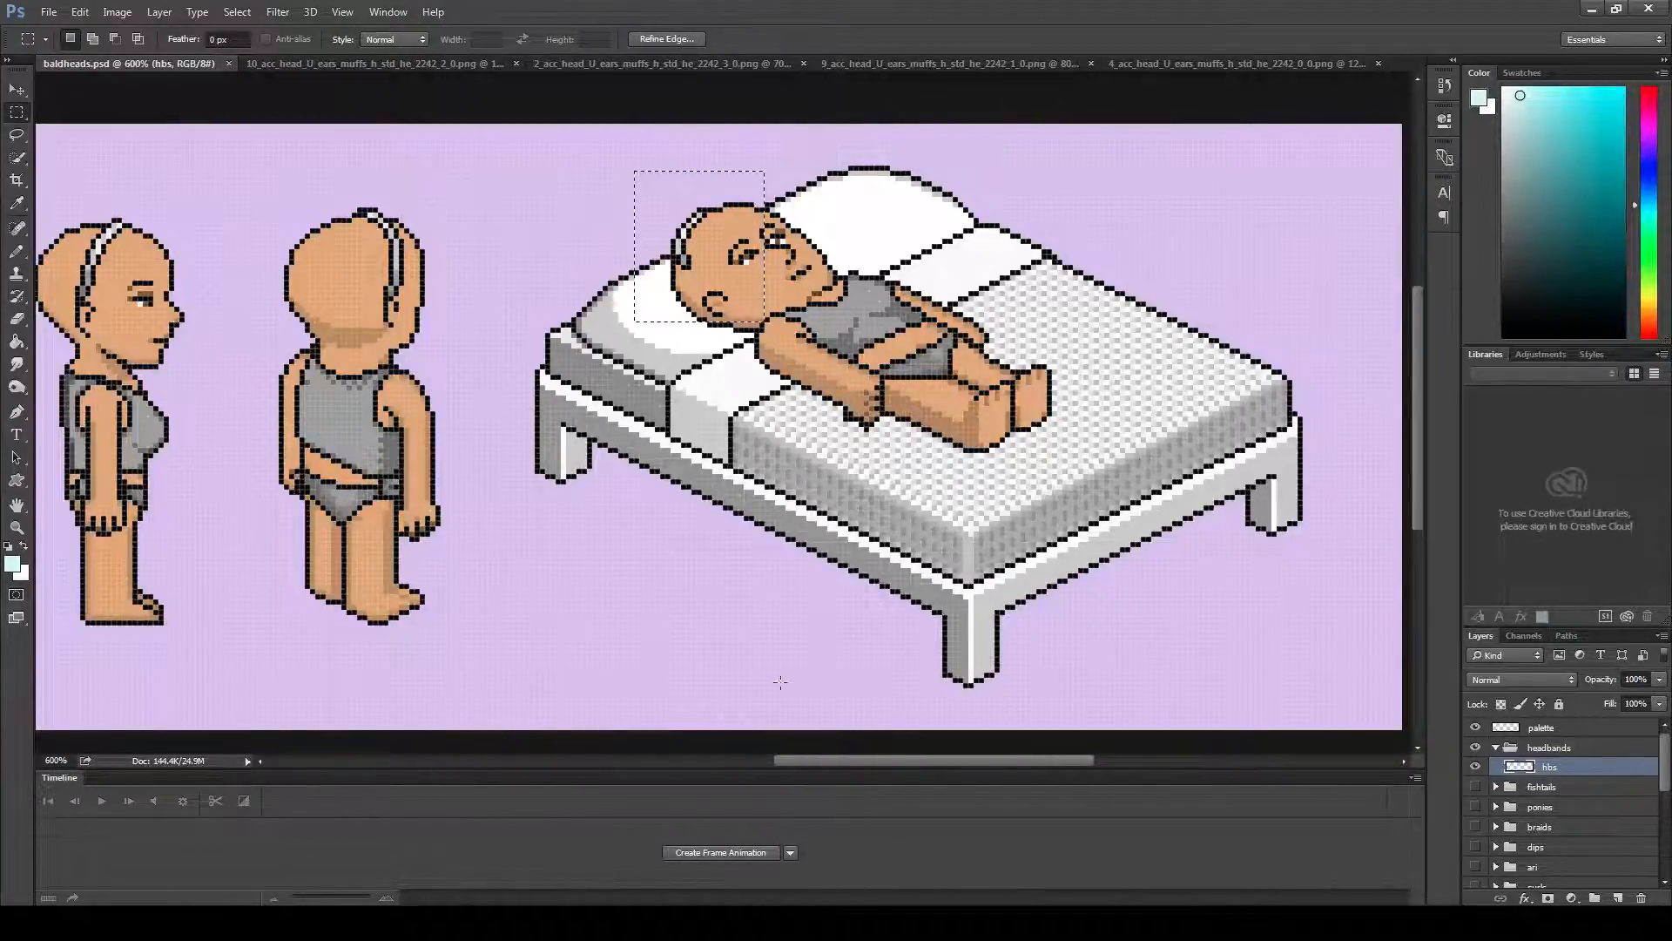
- Open 1_acc_head_U_ears_muffs_h_lay_he_2242_2_0.png from the headband images folder and magnify it to 1200%
left_click(40, 11)
left_click(54, 45)
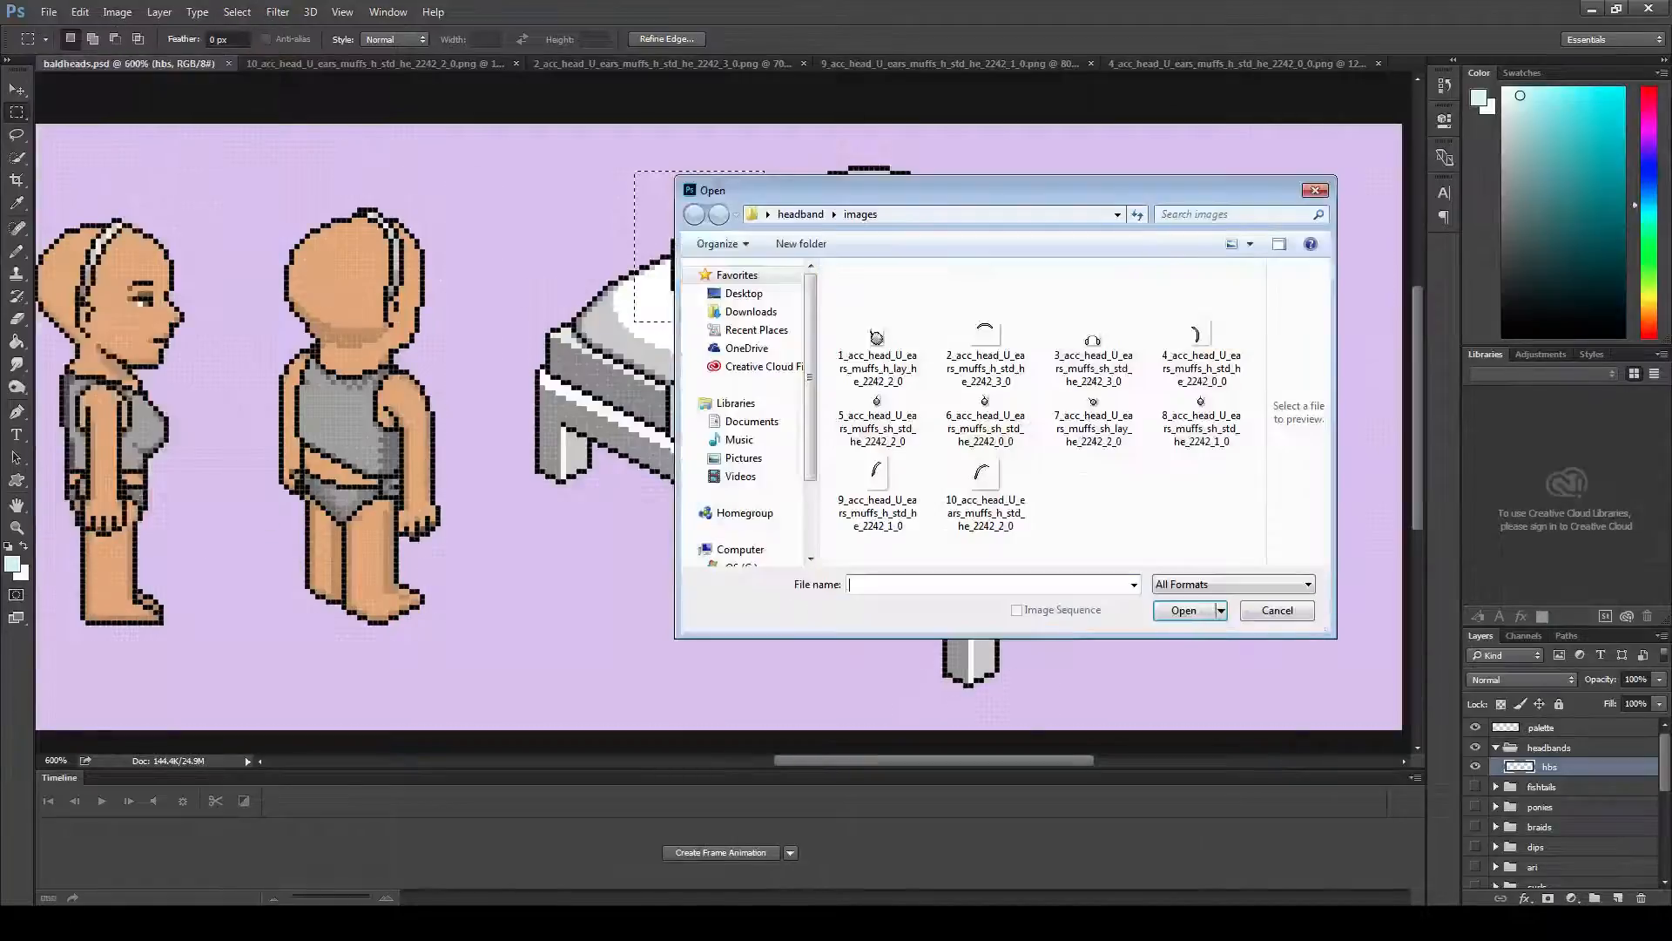
double_click(876, 337)
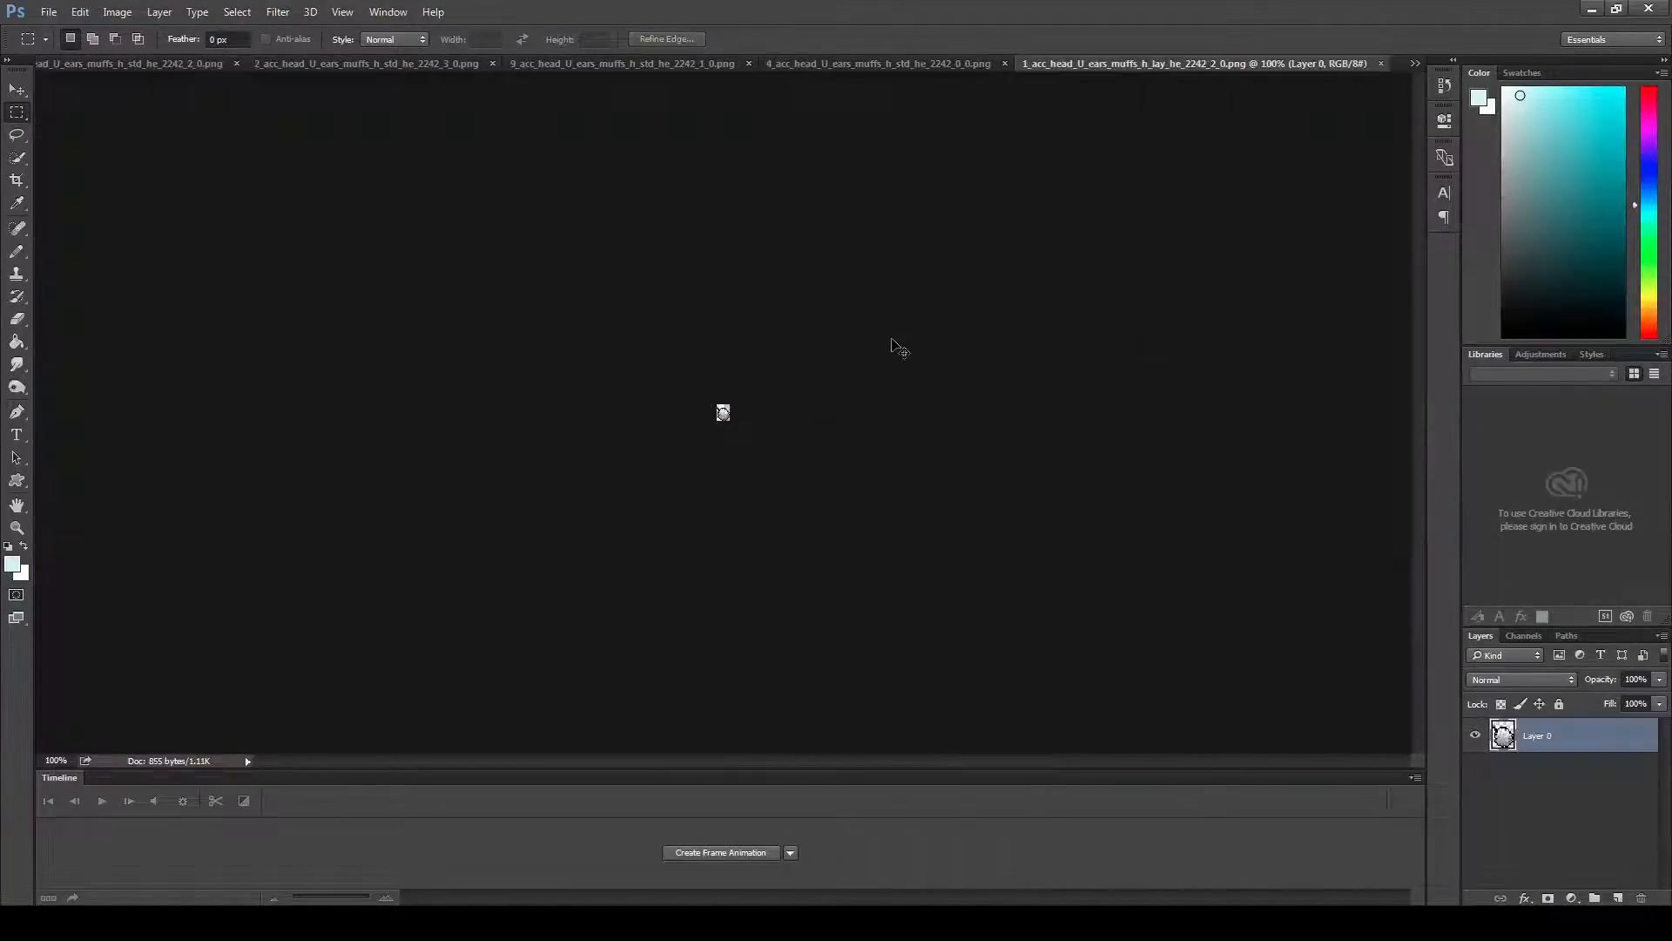
key("ctrl+plus")
key("ctrl+plus")
key("ctrl+plus")
key("ctrl+plus")
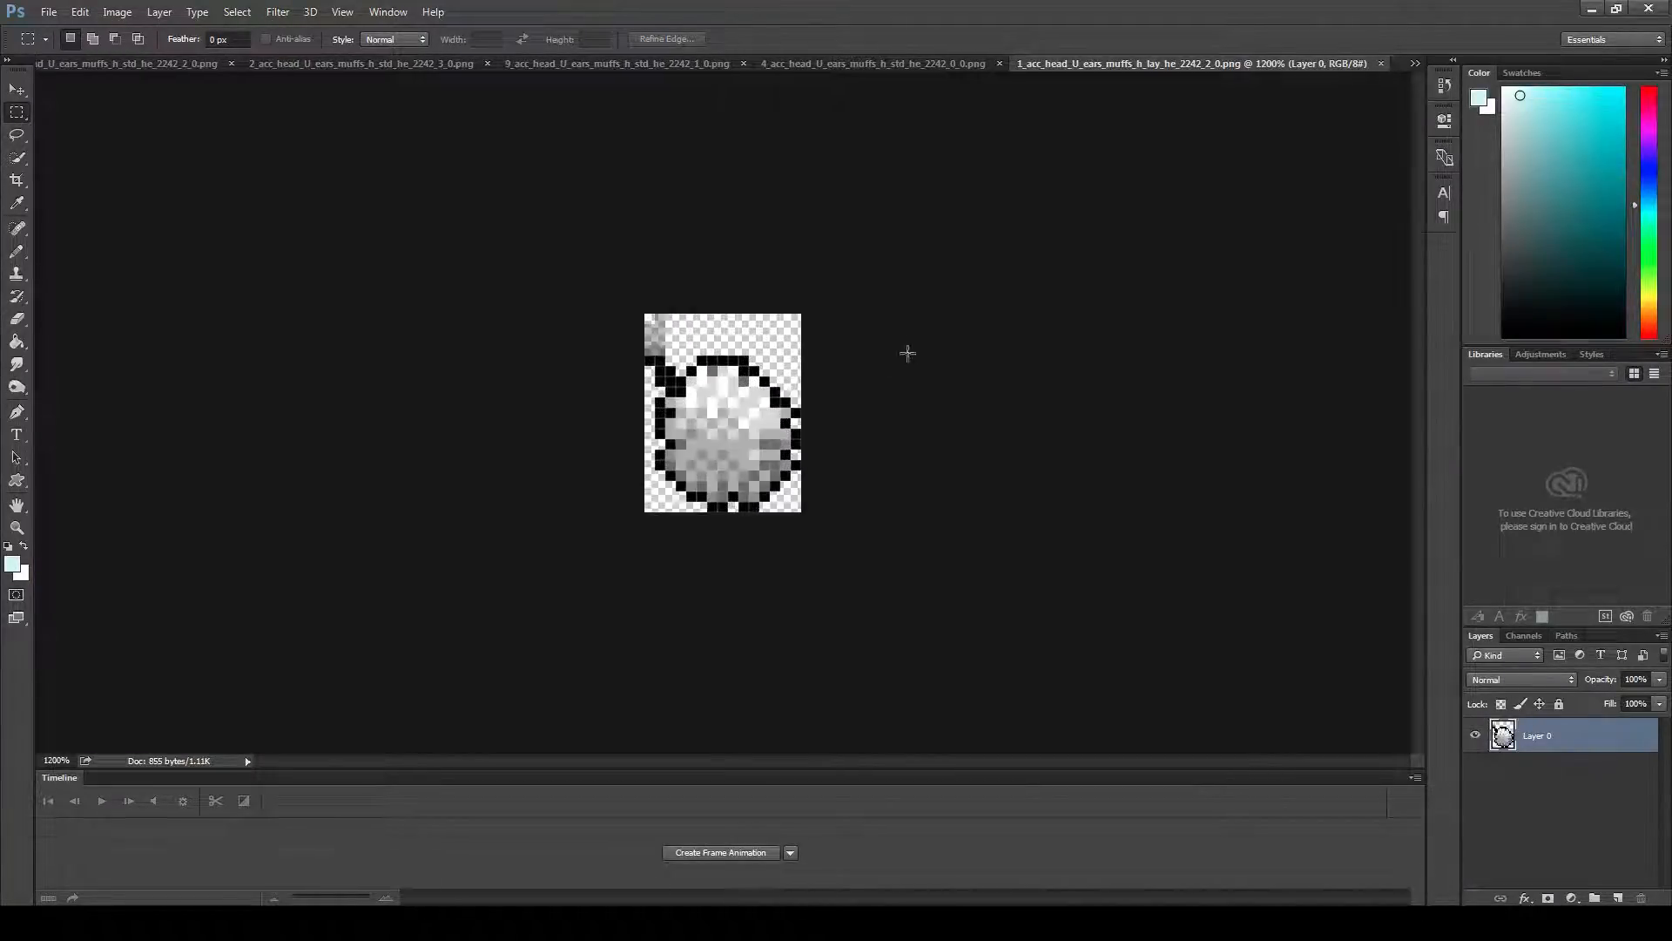
- Extend the lying earmuffs canvas with the Crop tool by about six pixels at the top and five pixels on the left
key("c")
left_click_drag(723, 314, 723, 283)
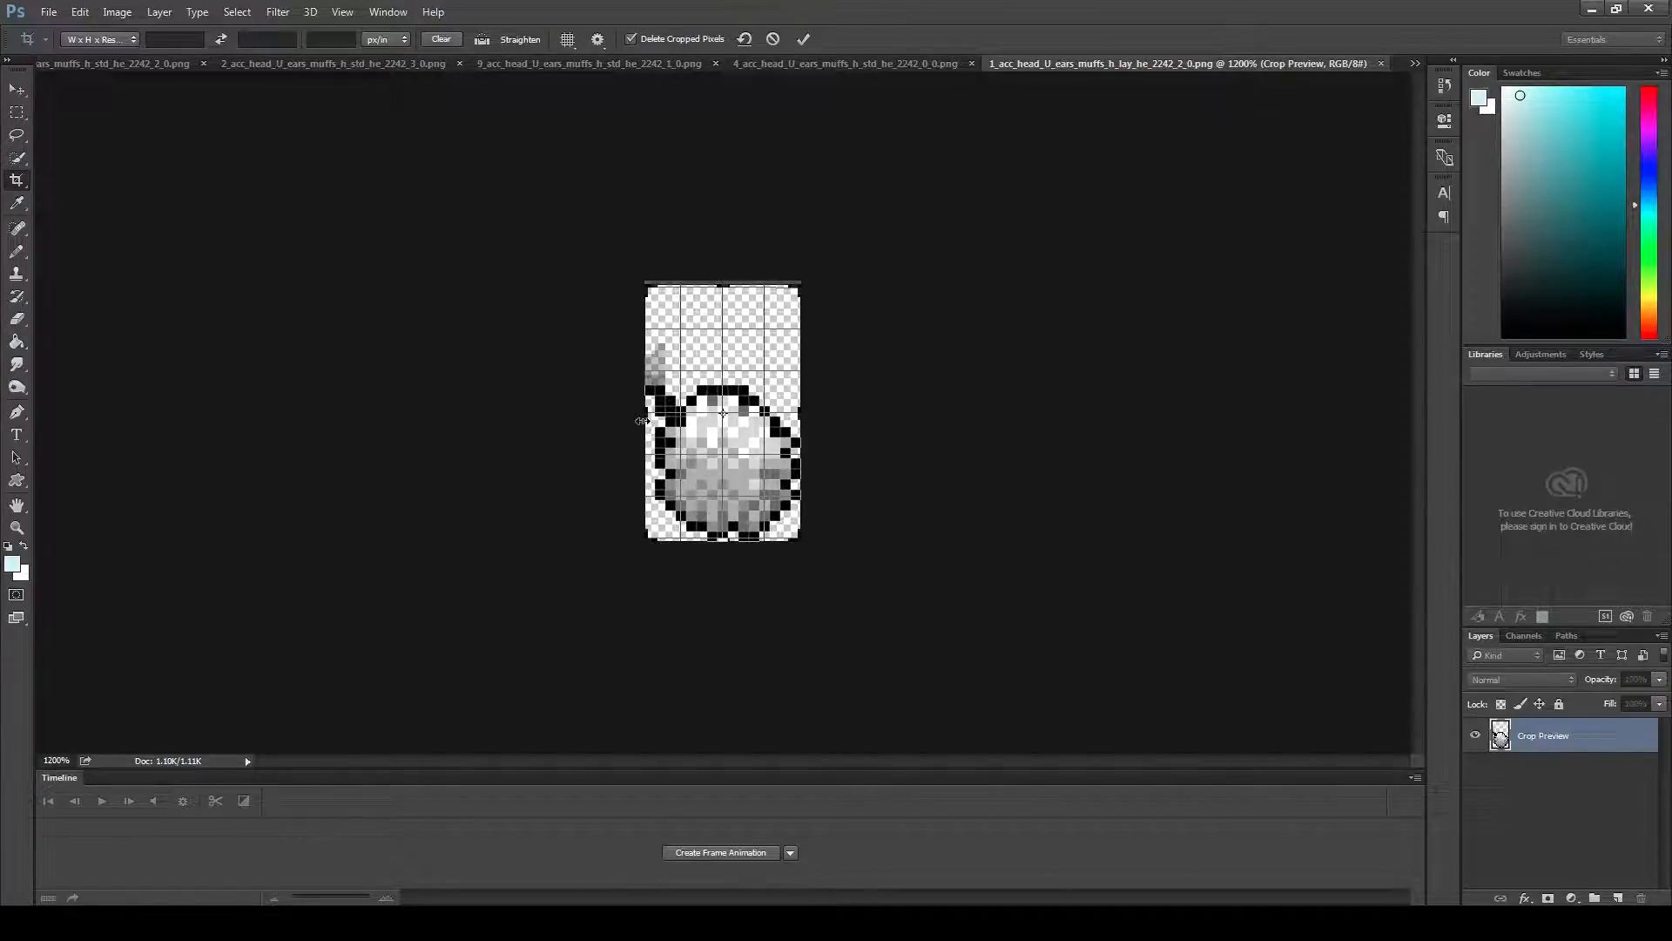
left_click_drag(642, 421, 592, 421)
key("Return")
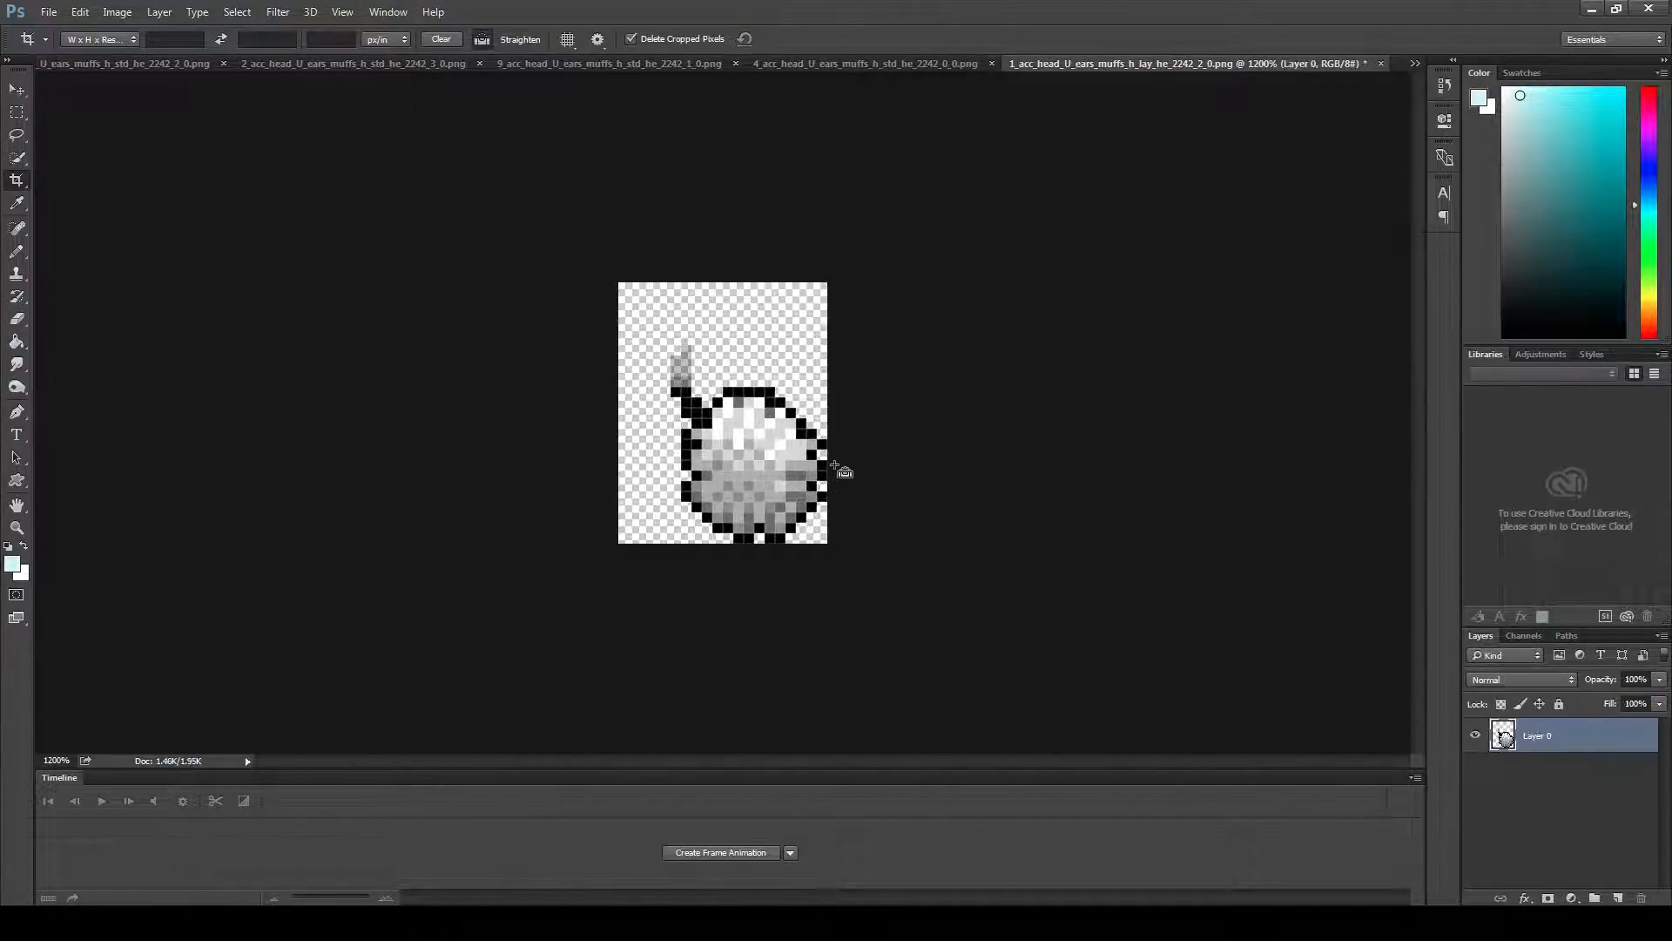
- Paste the lying headband as a new layer and move it six pixels up and two pixels left over the earmuffs' band
key("ctrl+v")
left_click(17, 89)
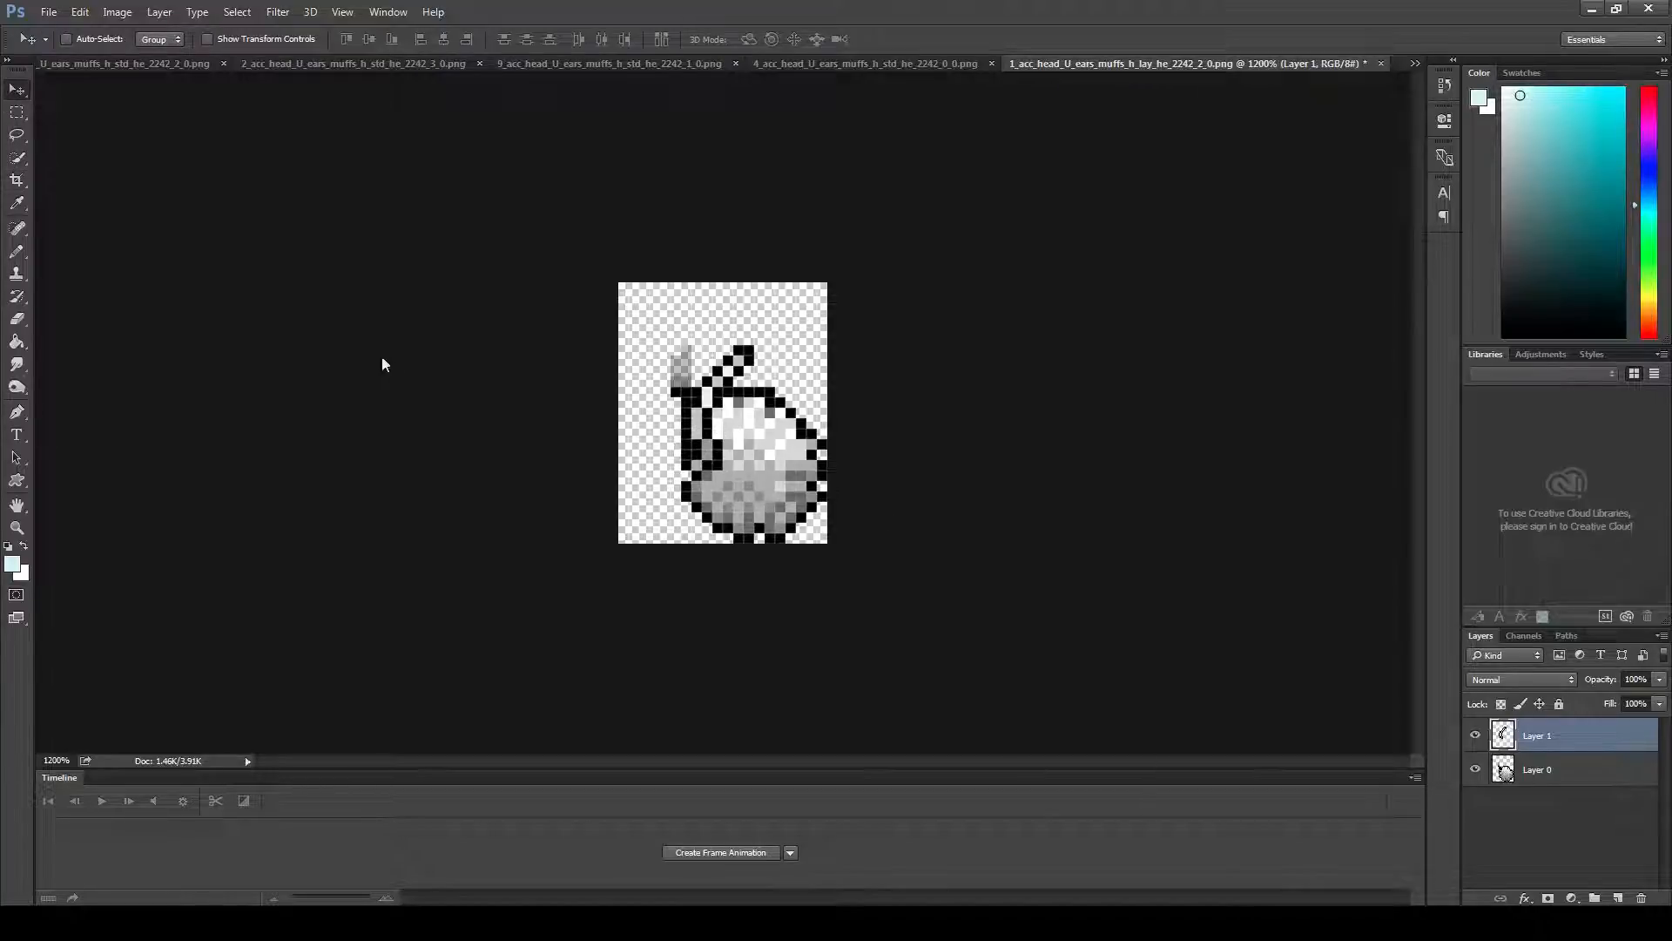
key("Up")
key("Up")
key("Up")
key("Up")
key("Up")
key("Up")
key("Left")
key("Left")
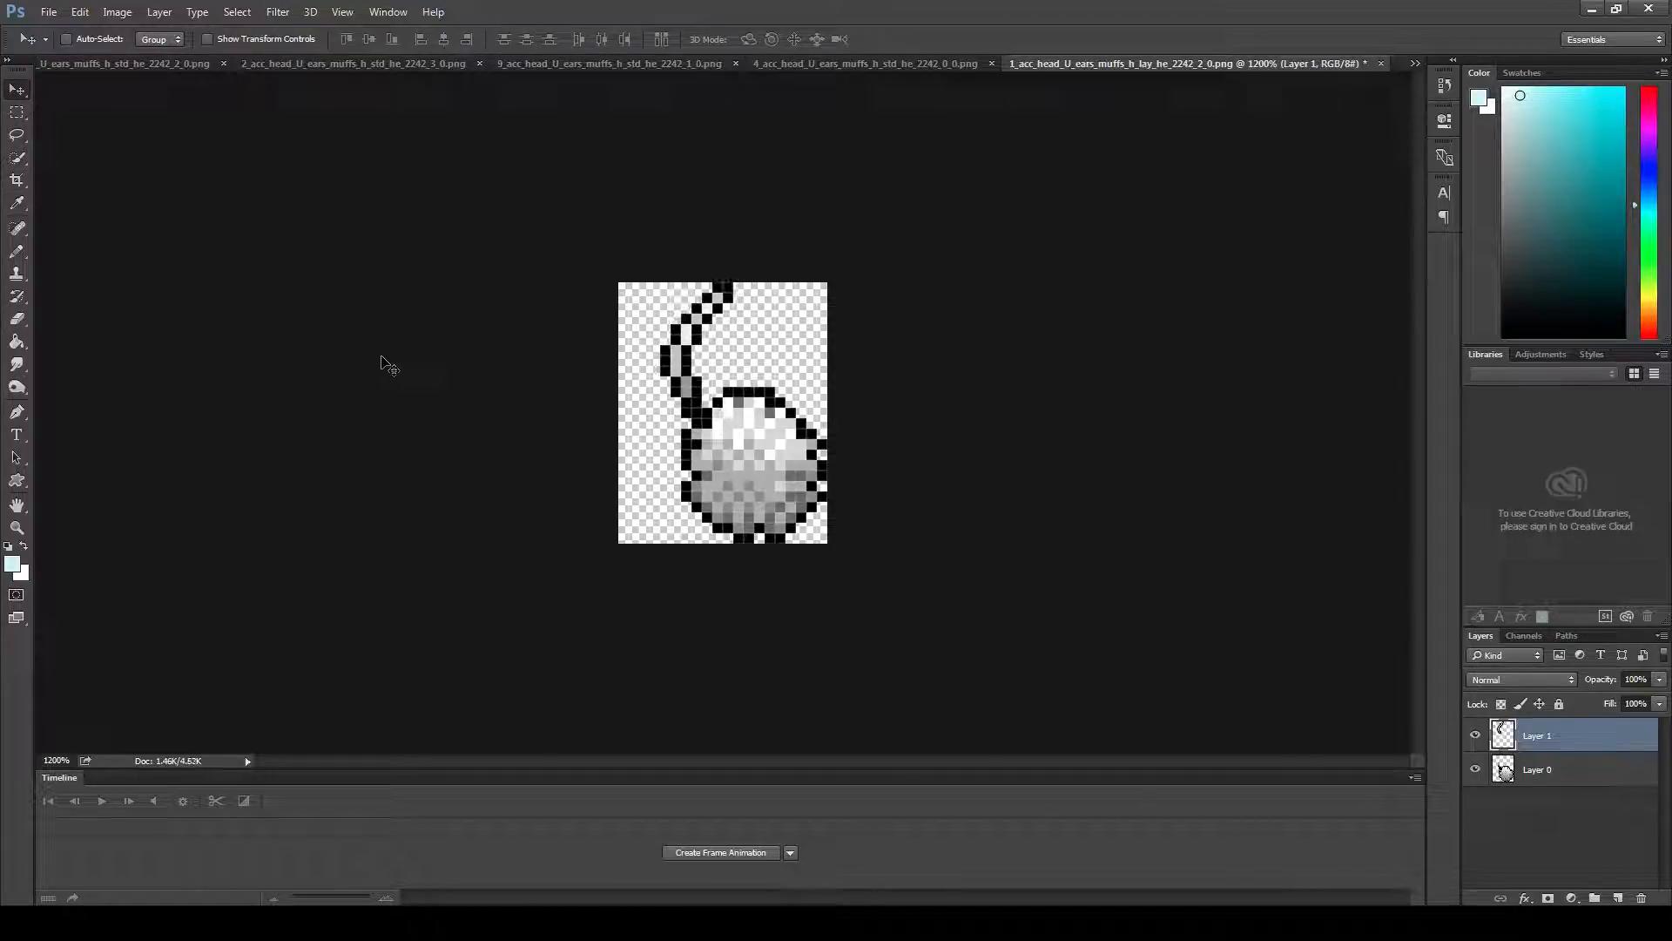
- Hide the earmuffs Layer 0 and crop four pixels of empty canvas off the left so it meets the headband's edge
left_click(1475, 769)
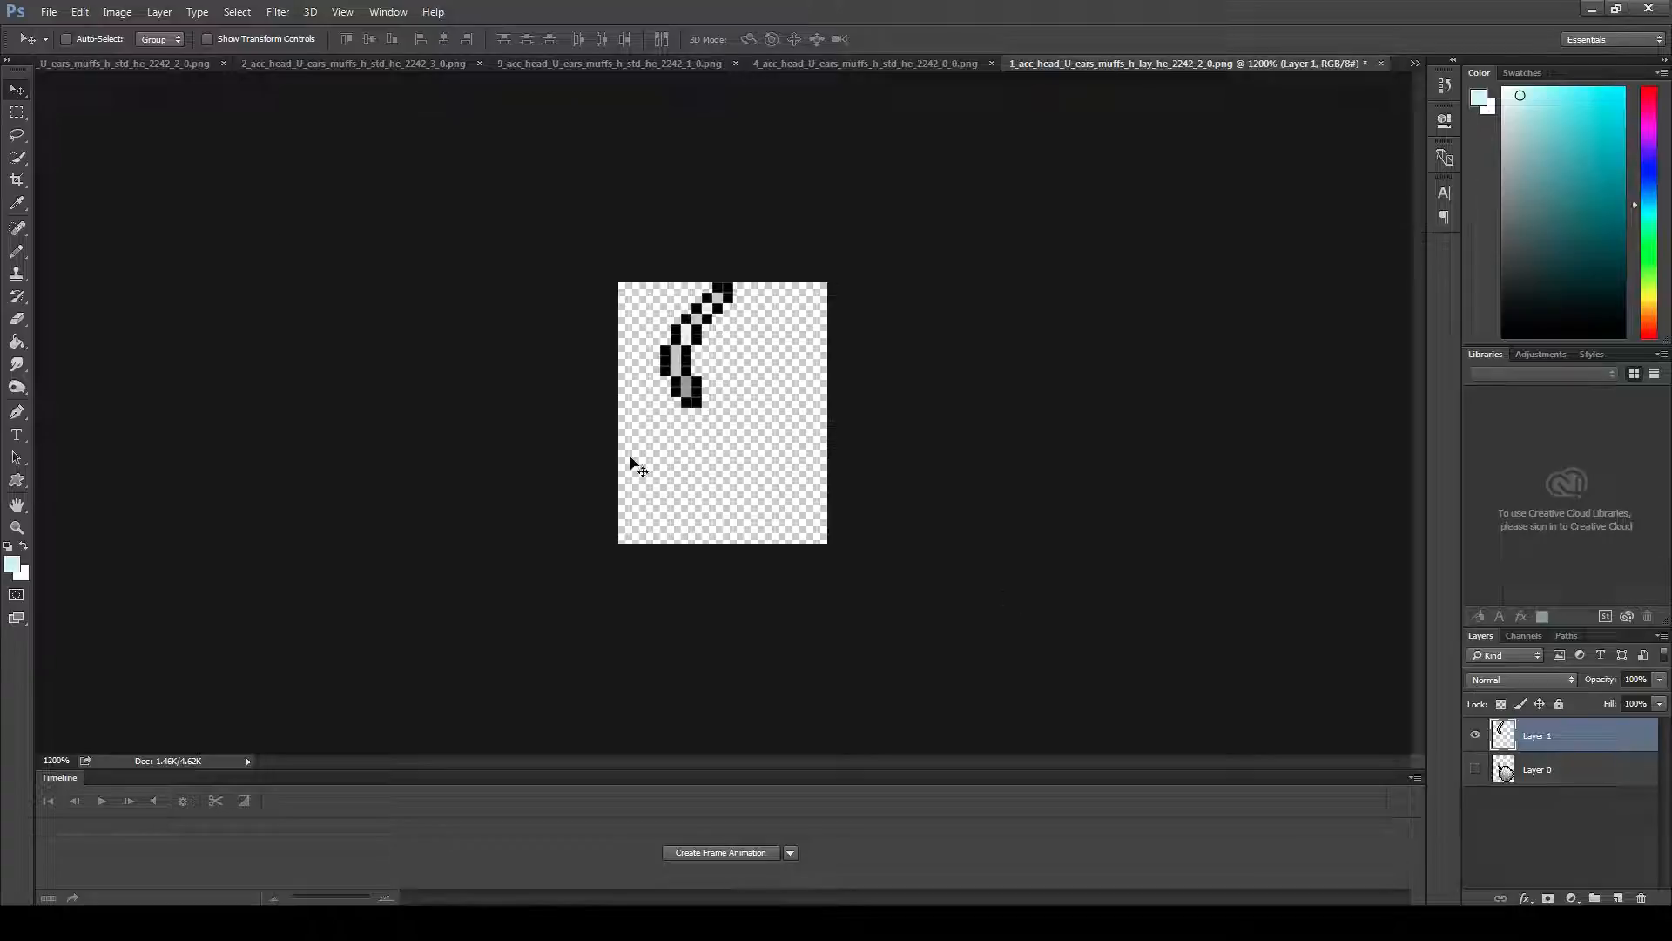
left_click(17, 179)
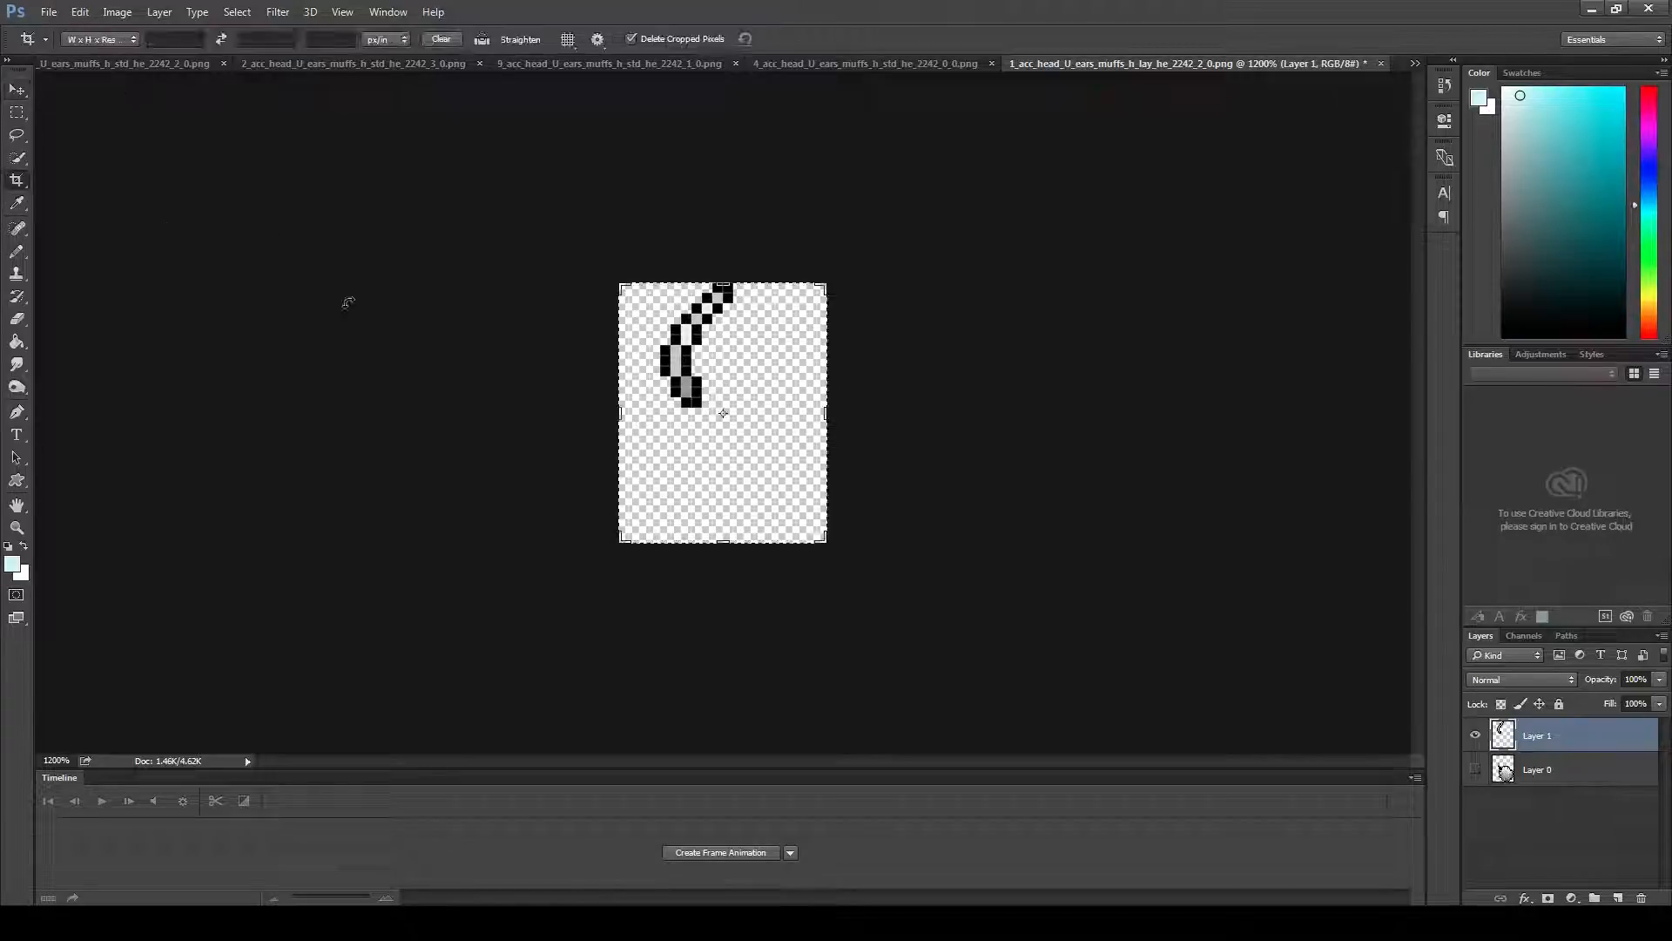
left_click(631, 439)
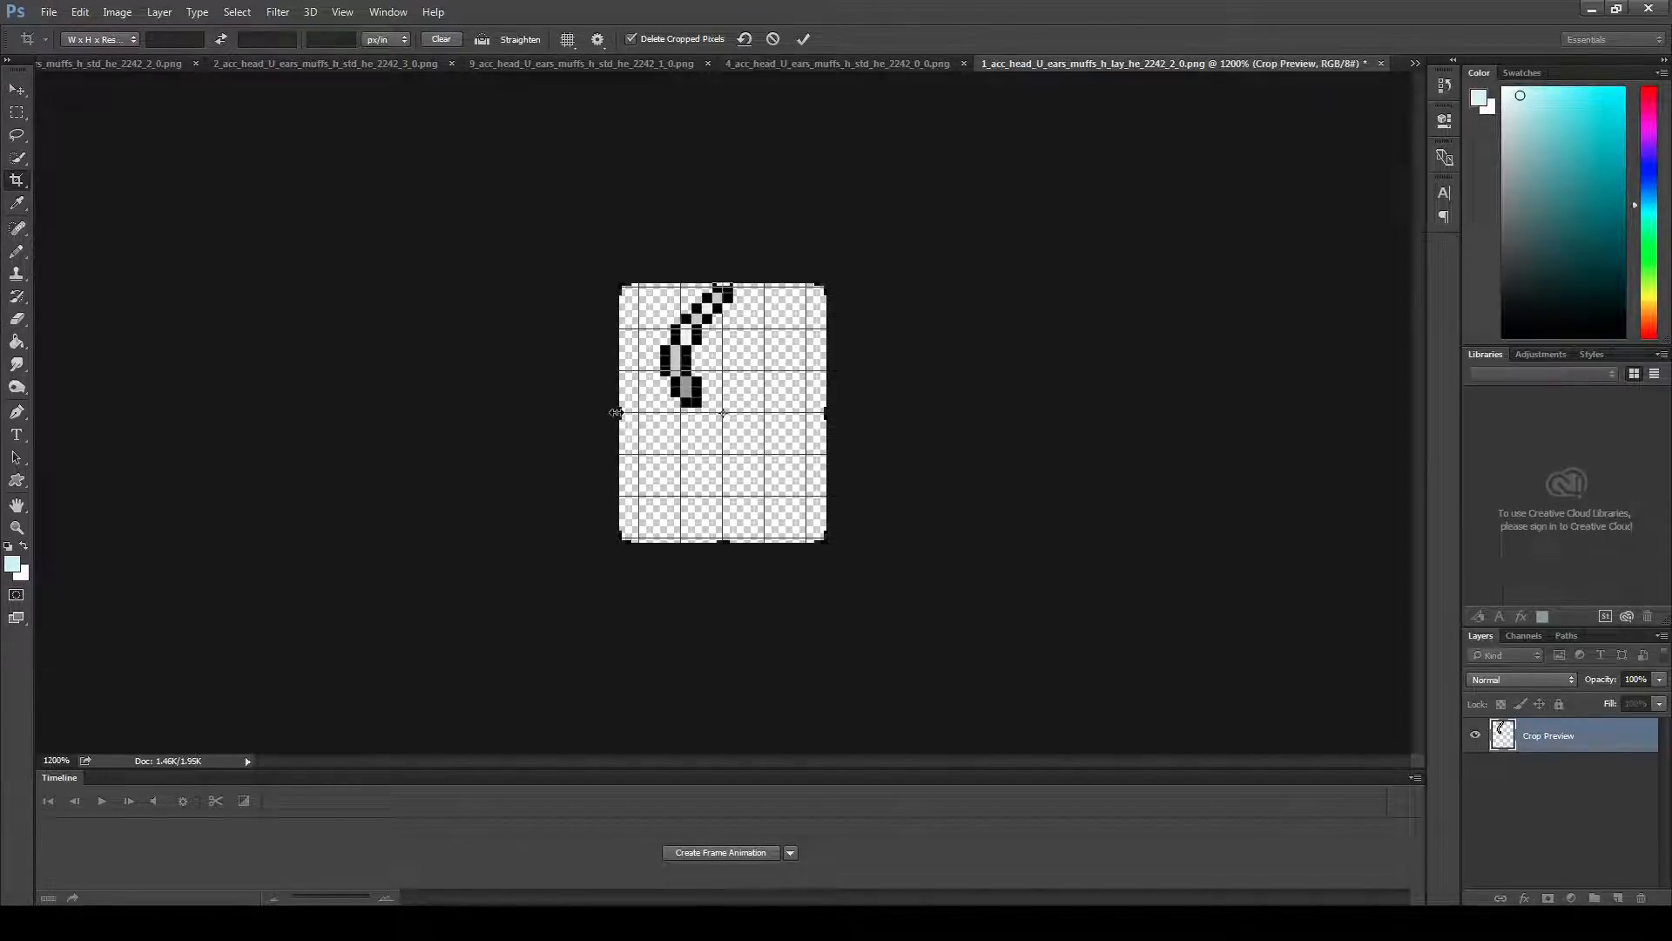
left_click_drag(616, 412, 640, 412)
key("Return")
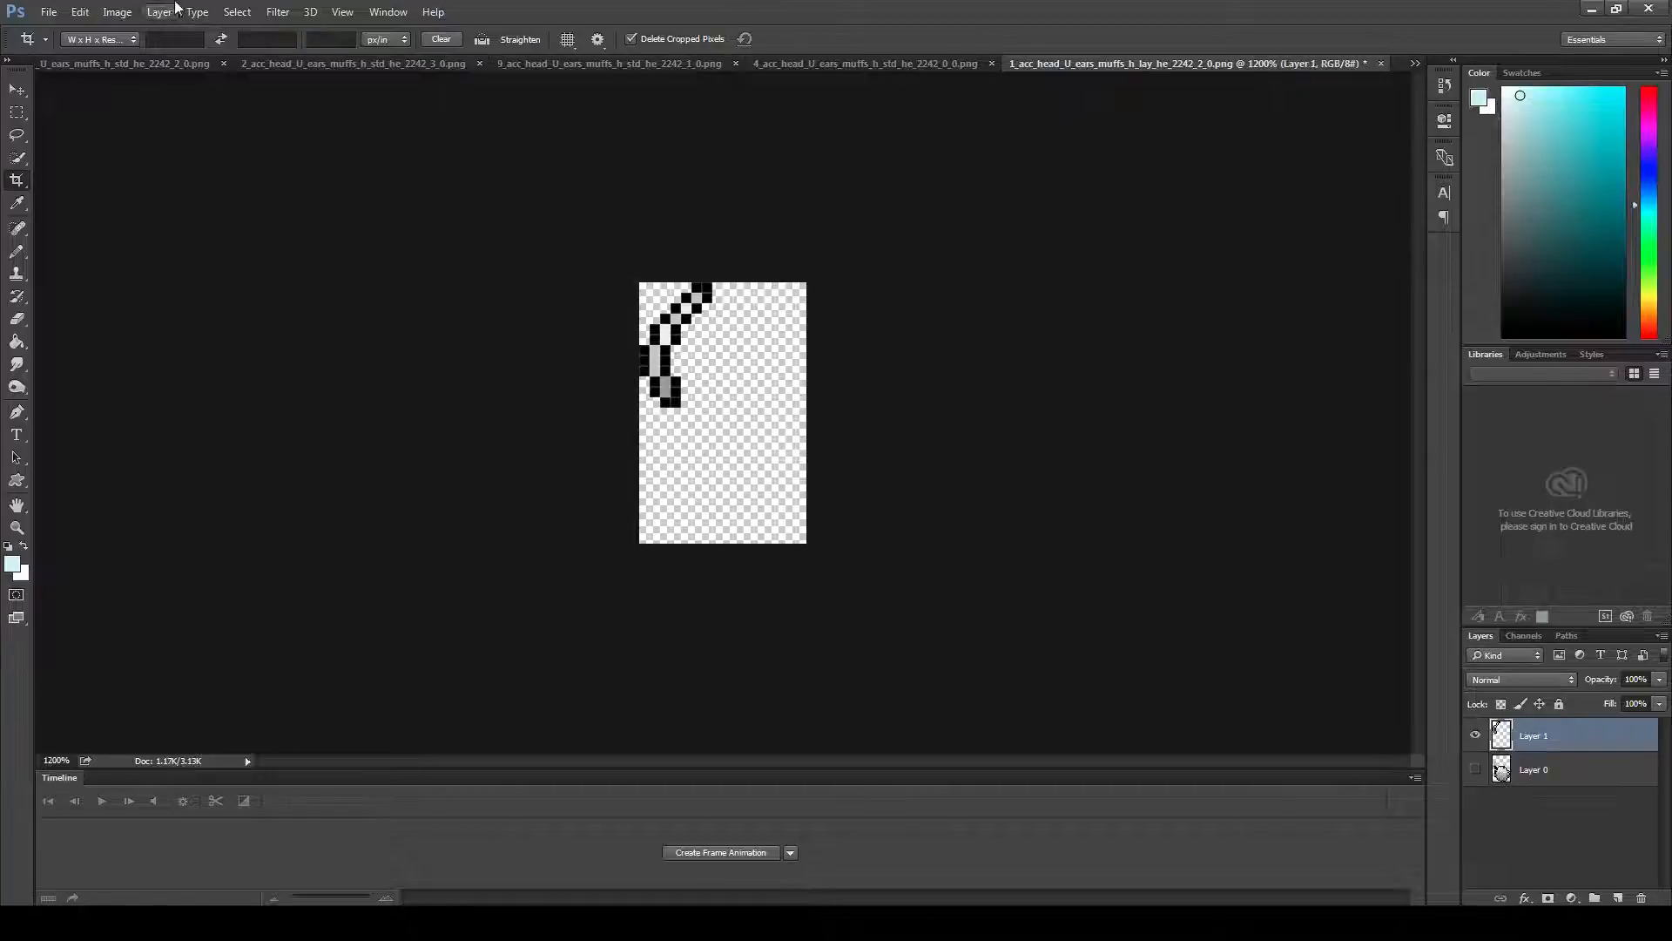
- Save the lying headband as a PNG over 1_acc_head_U_ears_muffs_h_lay_he_2242_2_0 in the headband images folder, using Smallest / Slow compression without interlacing
left_click(48, 12)
left_click(69, 210)
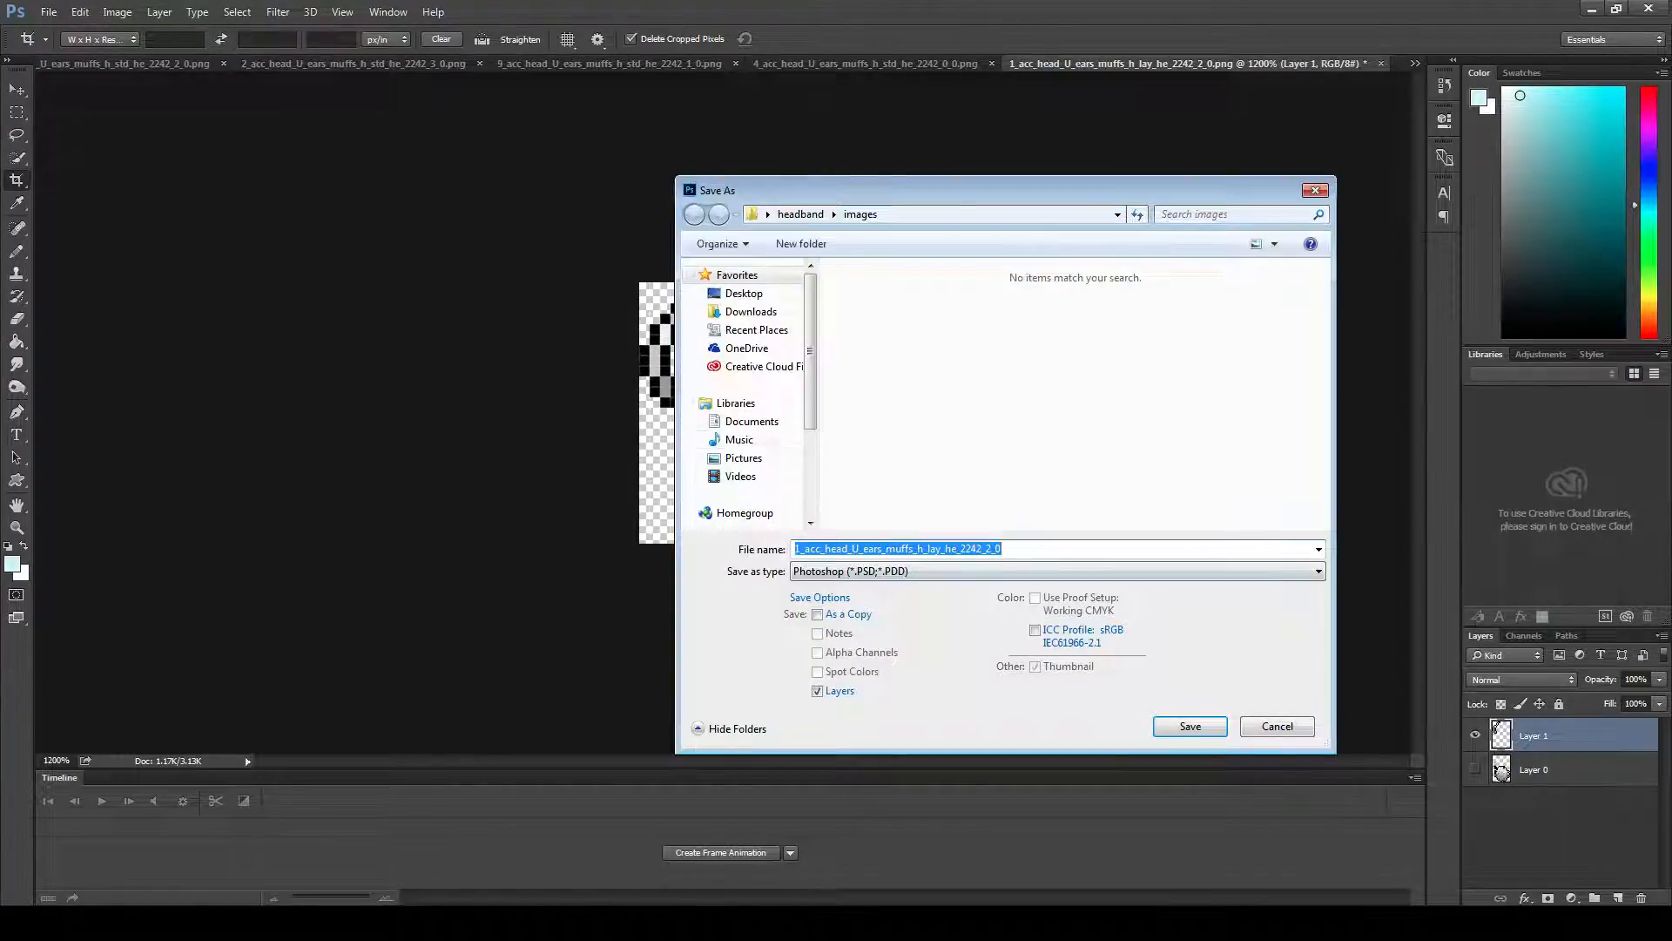
left_click(894, 571)
left_click(894, 809)
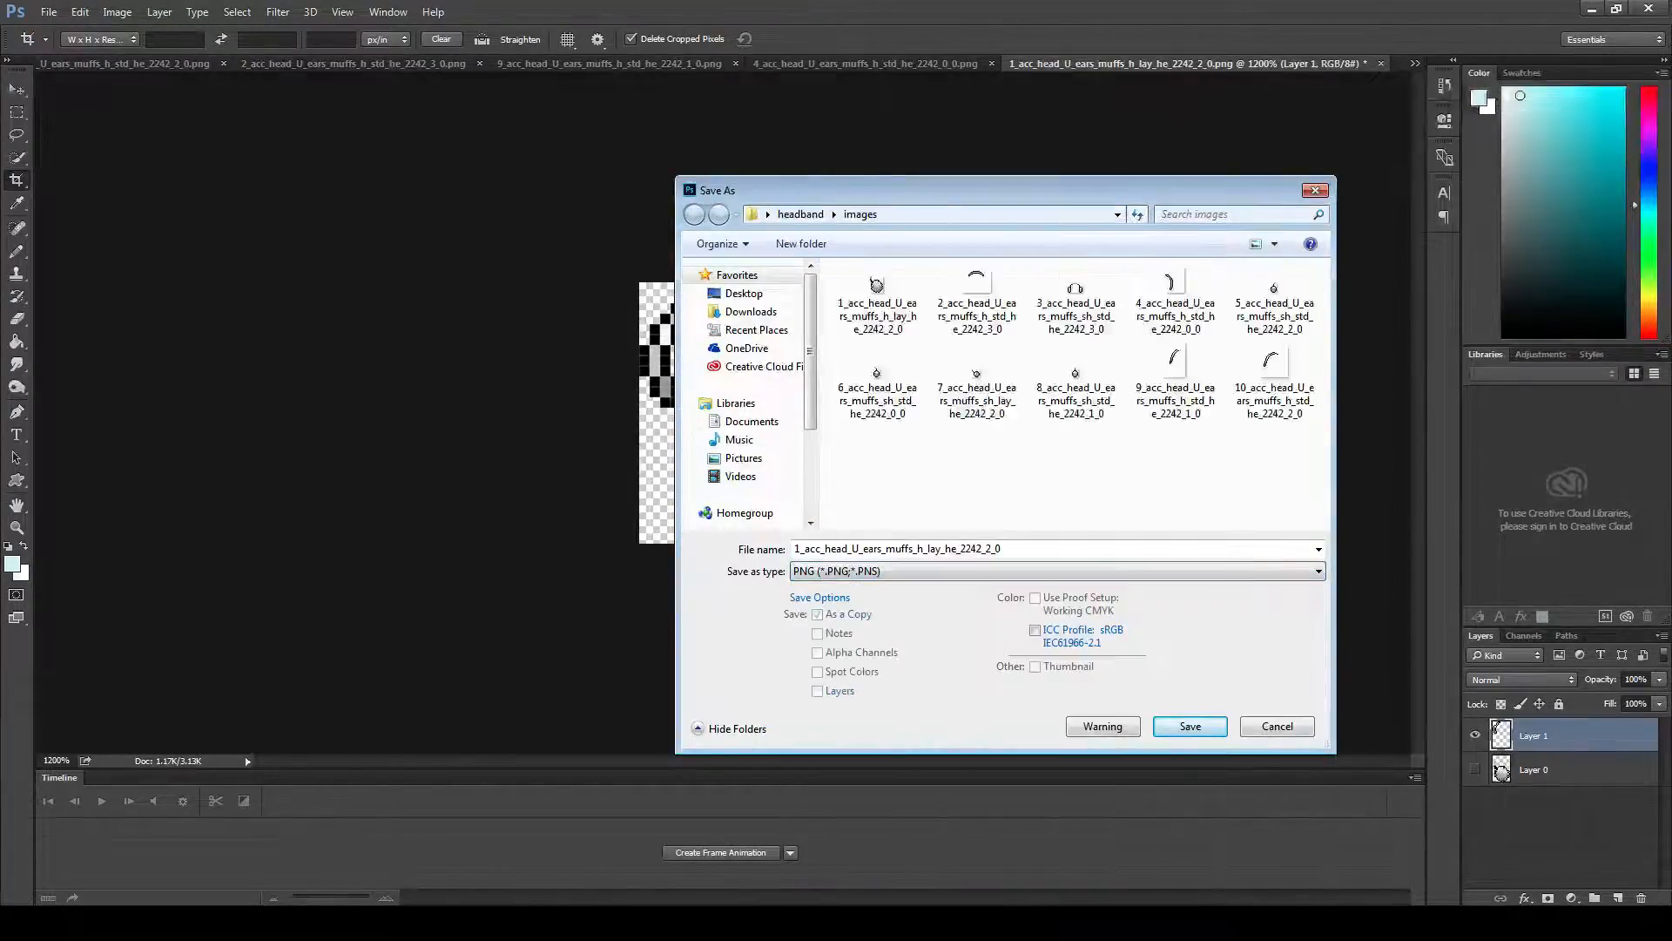
left_click(1189, 725)
left_click(900, 463)
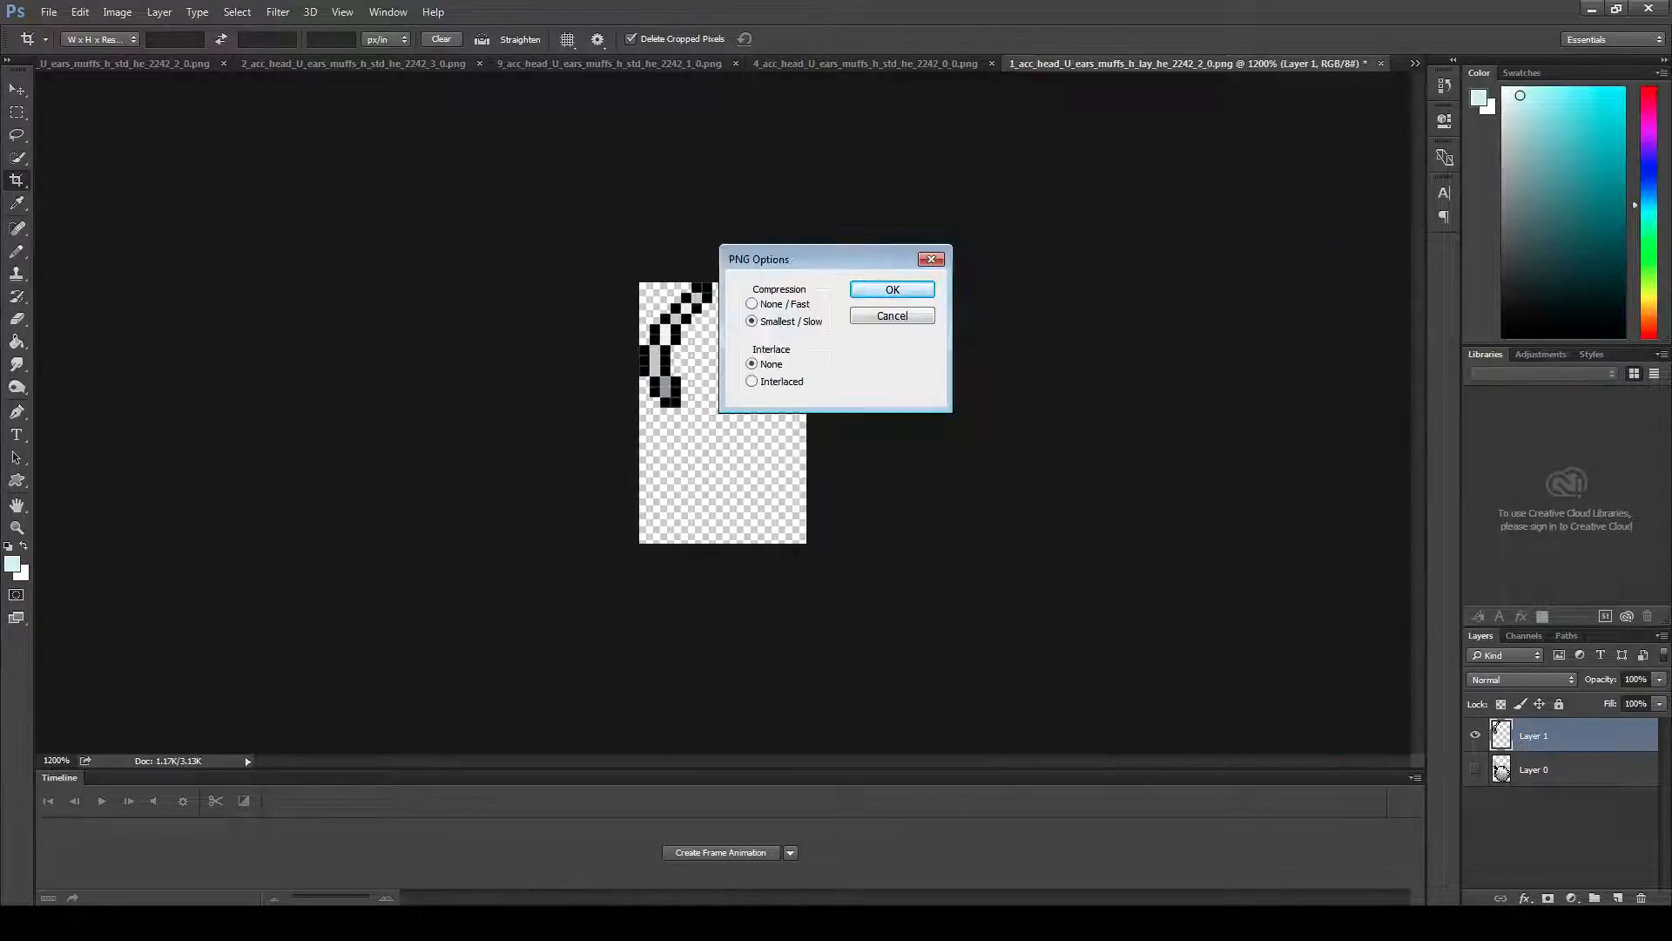
left_click(902, 290)
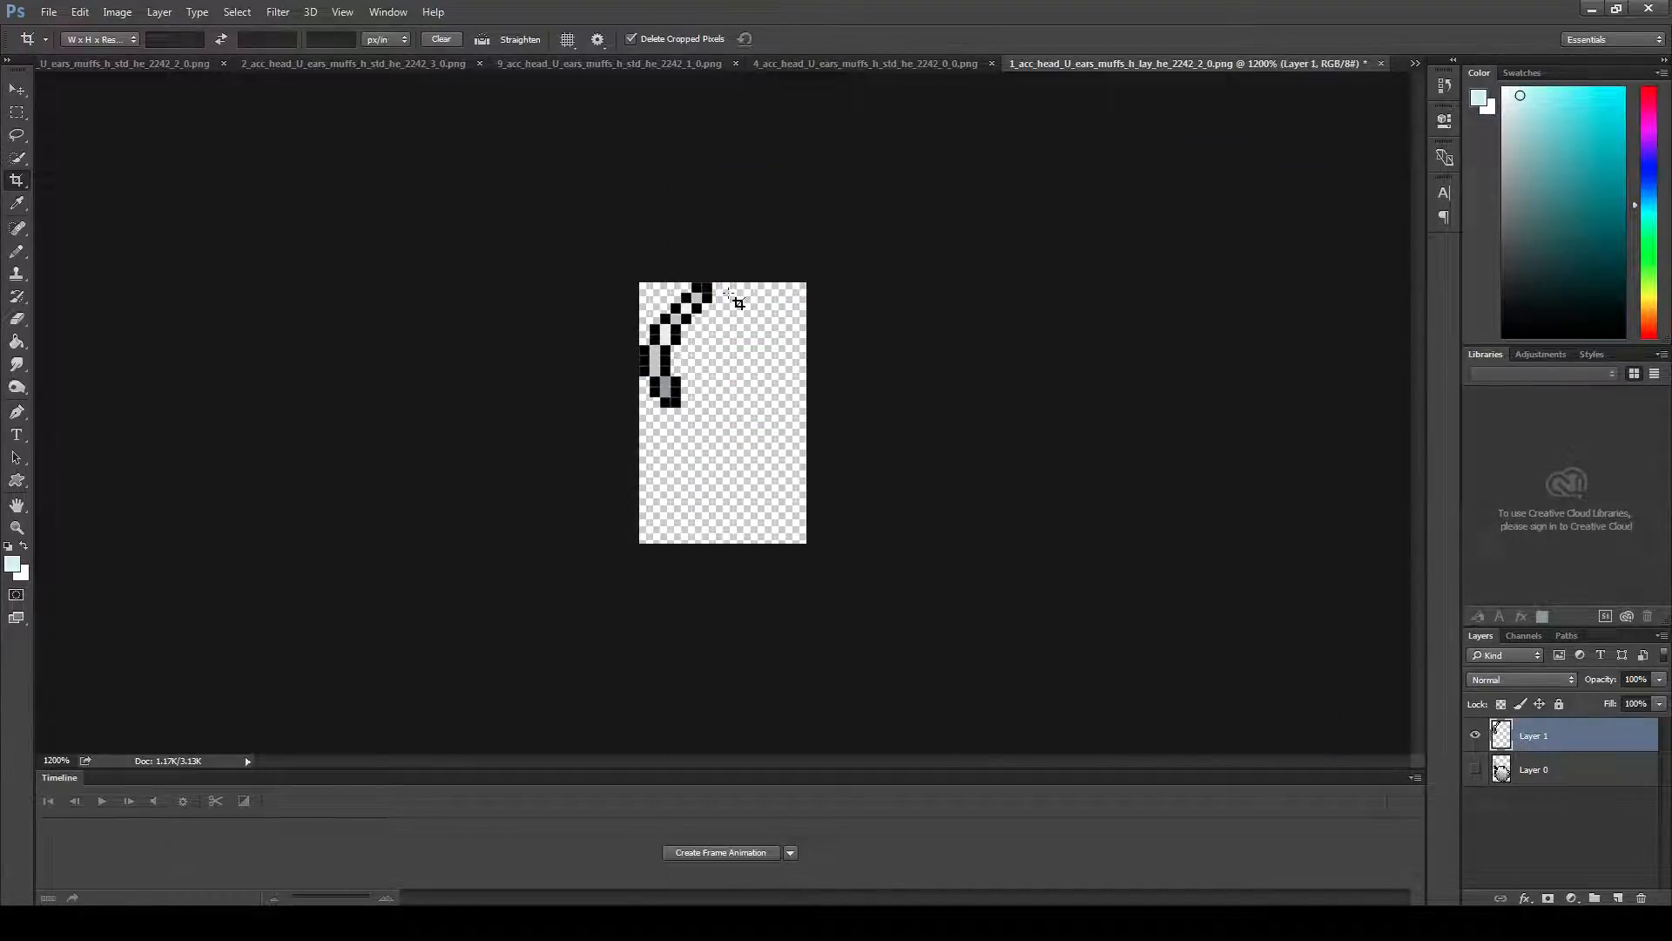
left_click(758, 320)
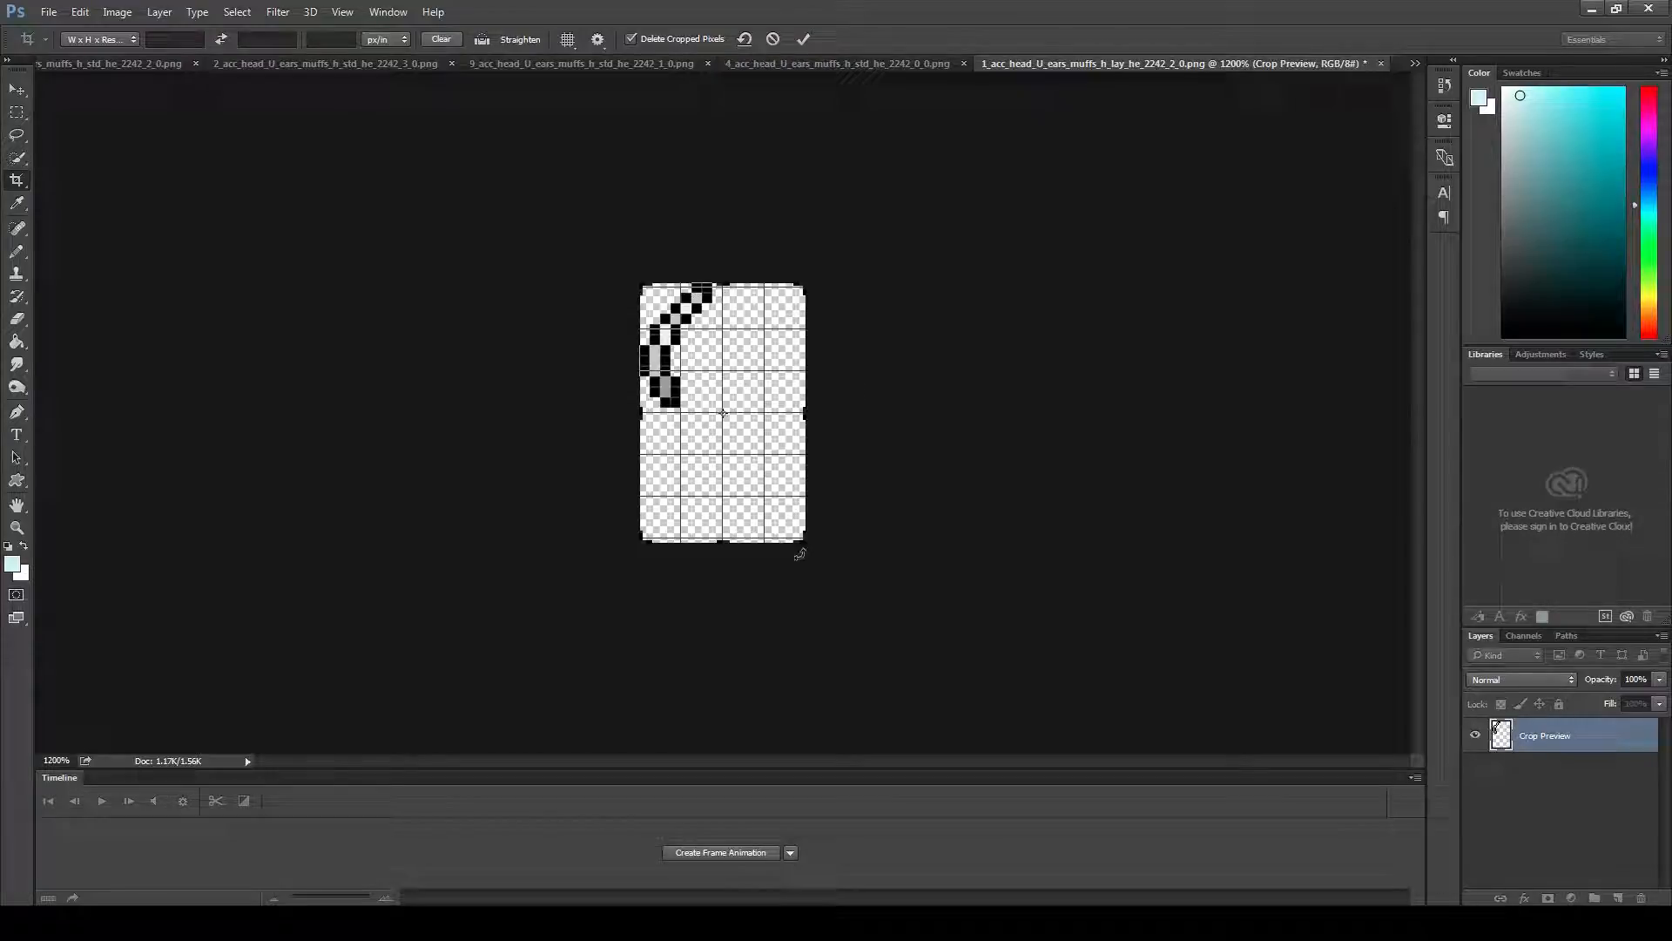
left_click_drag(809, 536, 763, 471)
key("Return")
- In JPEXS Free Flash Decompiler, replace image DefineBitsLossless2 (1) with the lying headband PNG and save acc_head_U_ears_muffs.swf
left_click(633, 923)
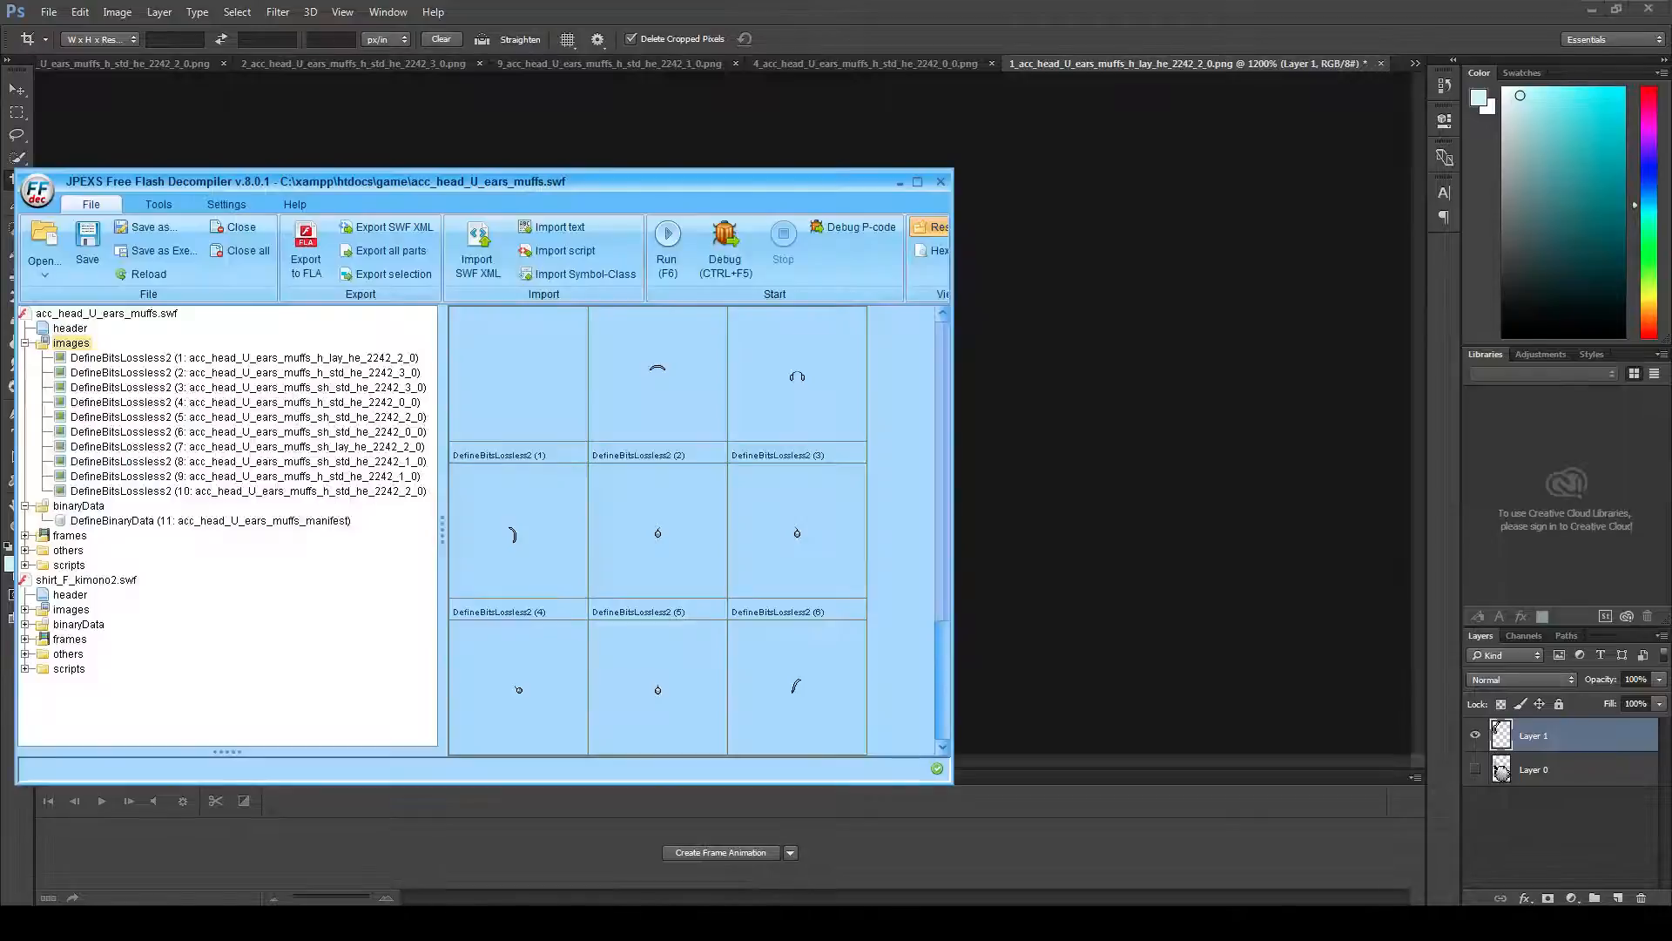
right_click(521, 364)
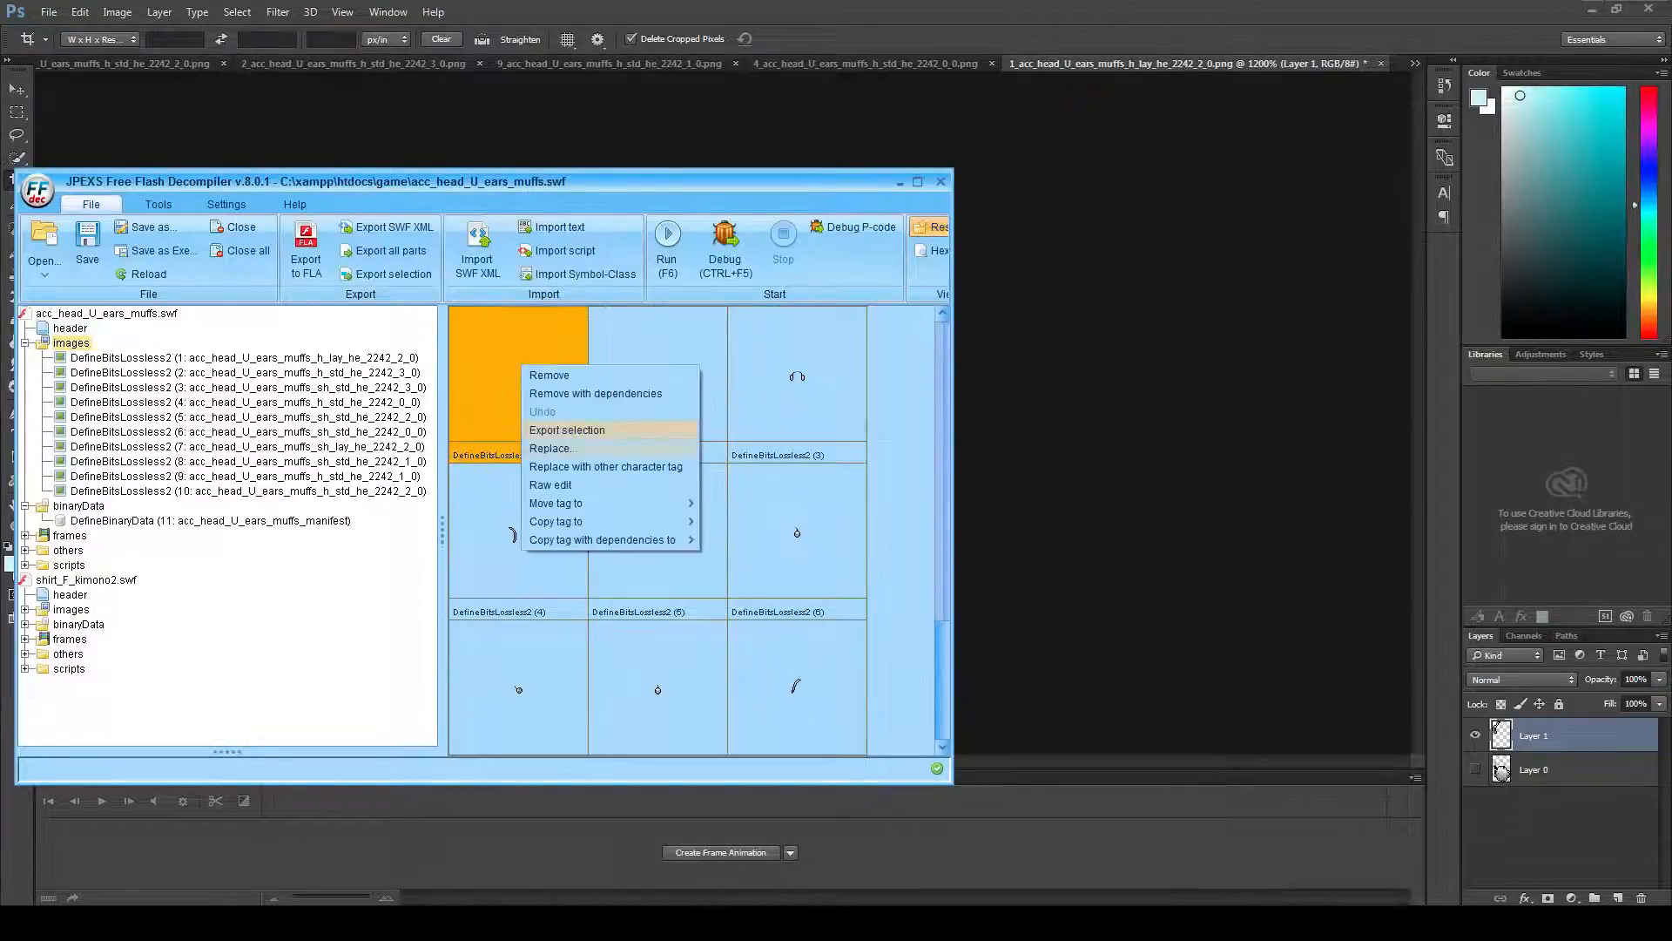
left_click(550, 448)
double_click(776, 387)
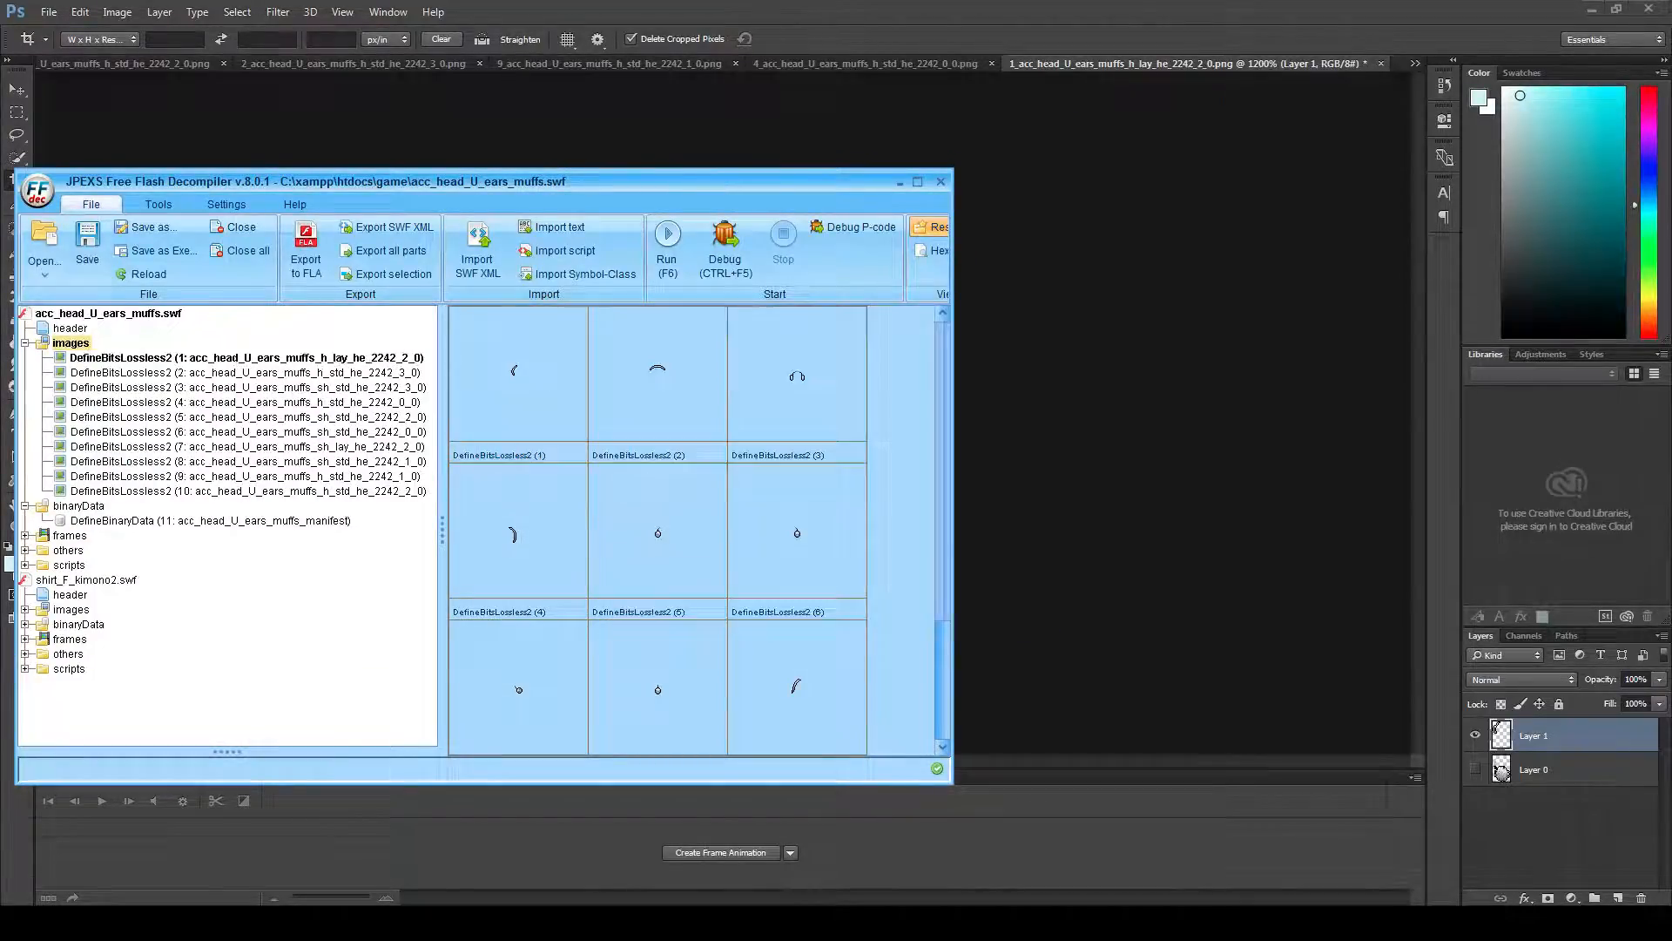
left_click(86, 243)
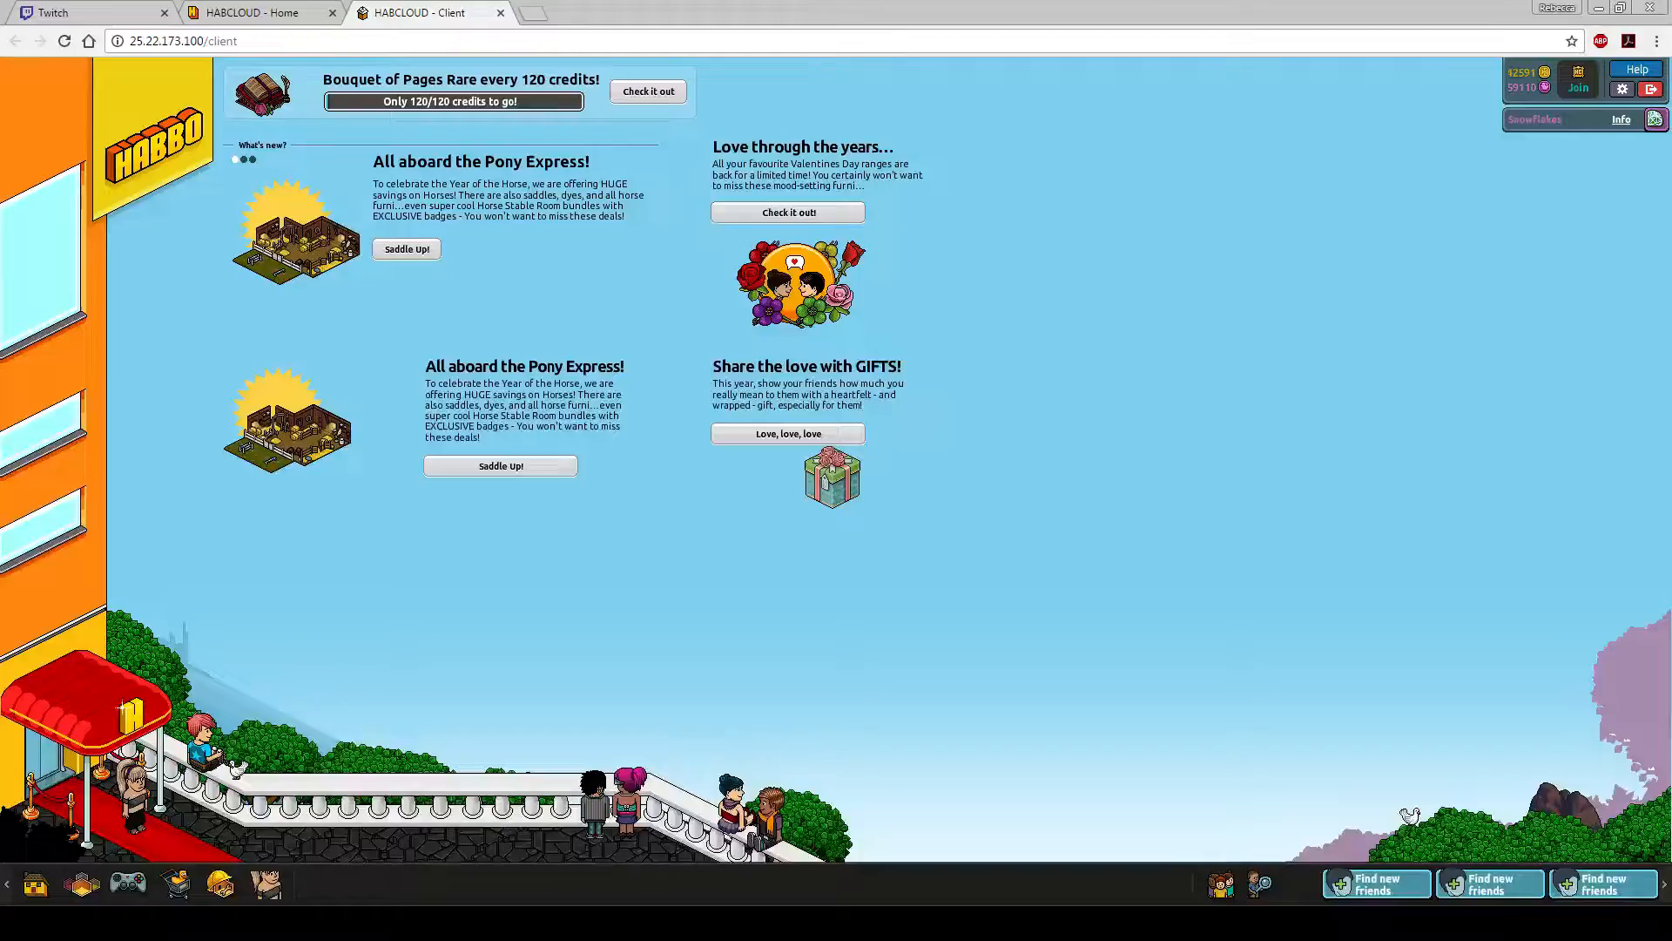
- Close the HABCLOUD client in the browser, reopen it in a new tab, and lay the avatar on the Black Single Bed
left_click(500, 12)
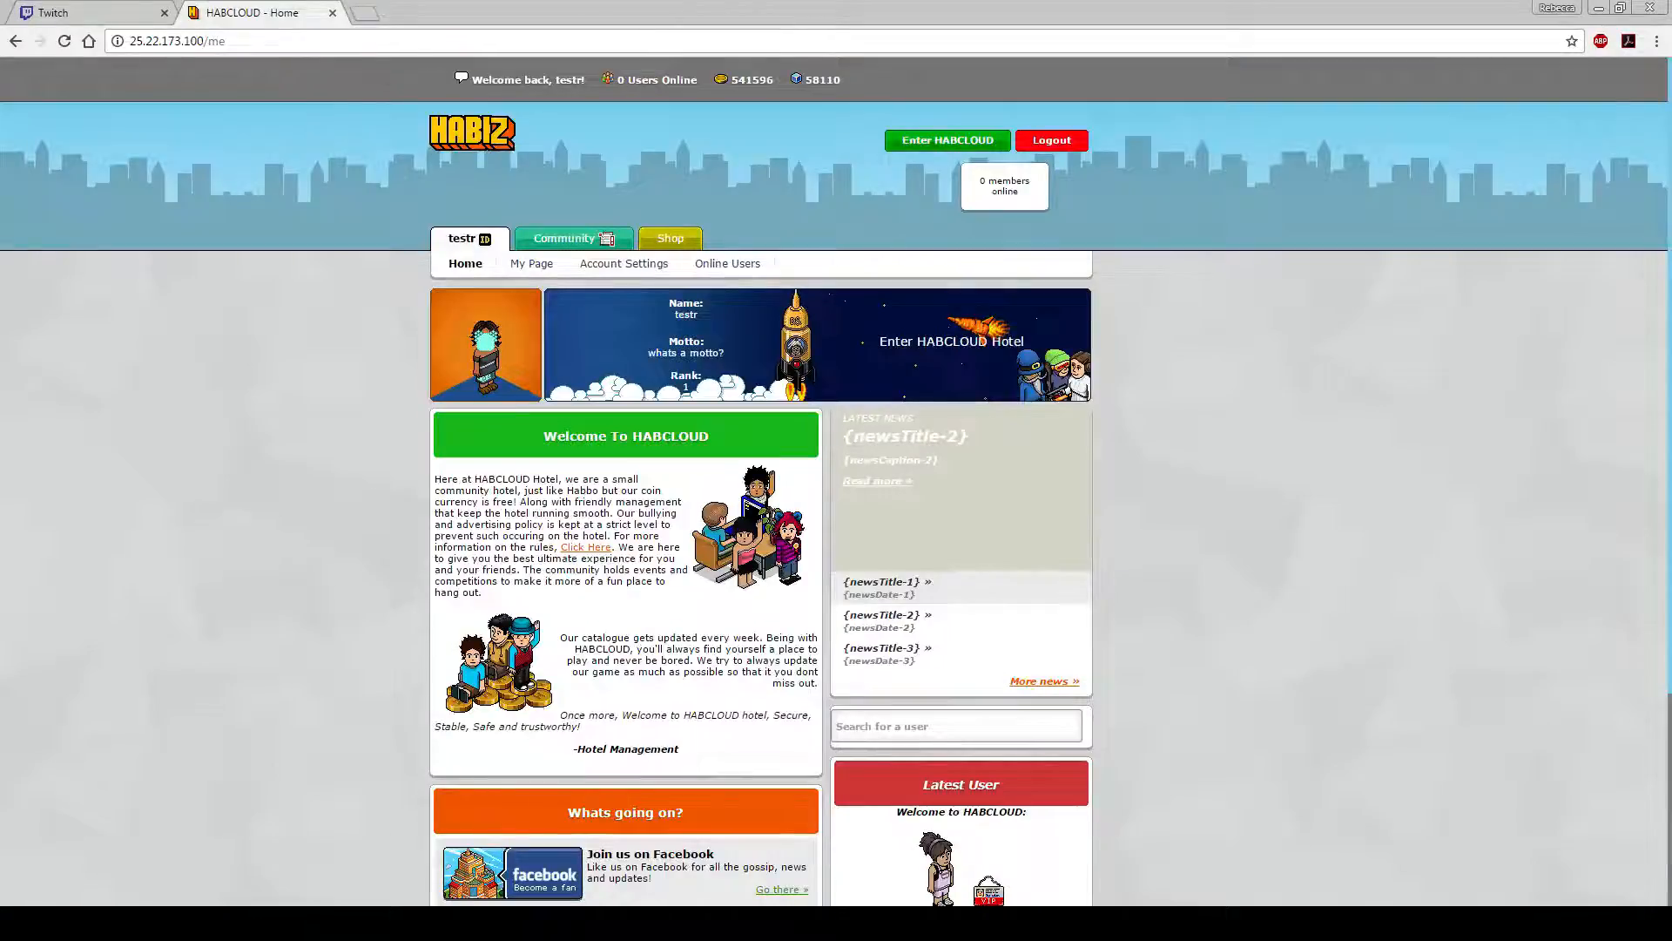
right_click(975, 141)
left_click(1019, 157)
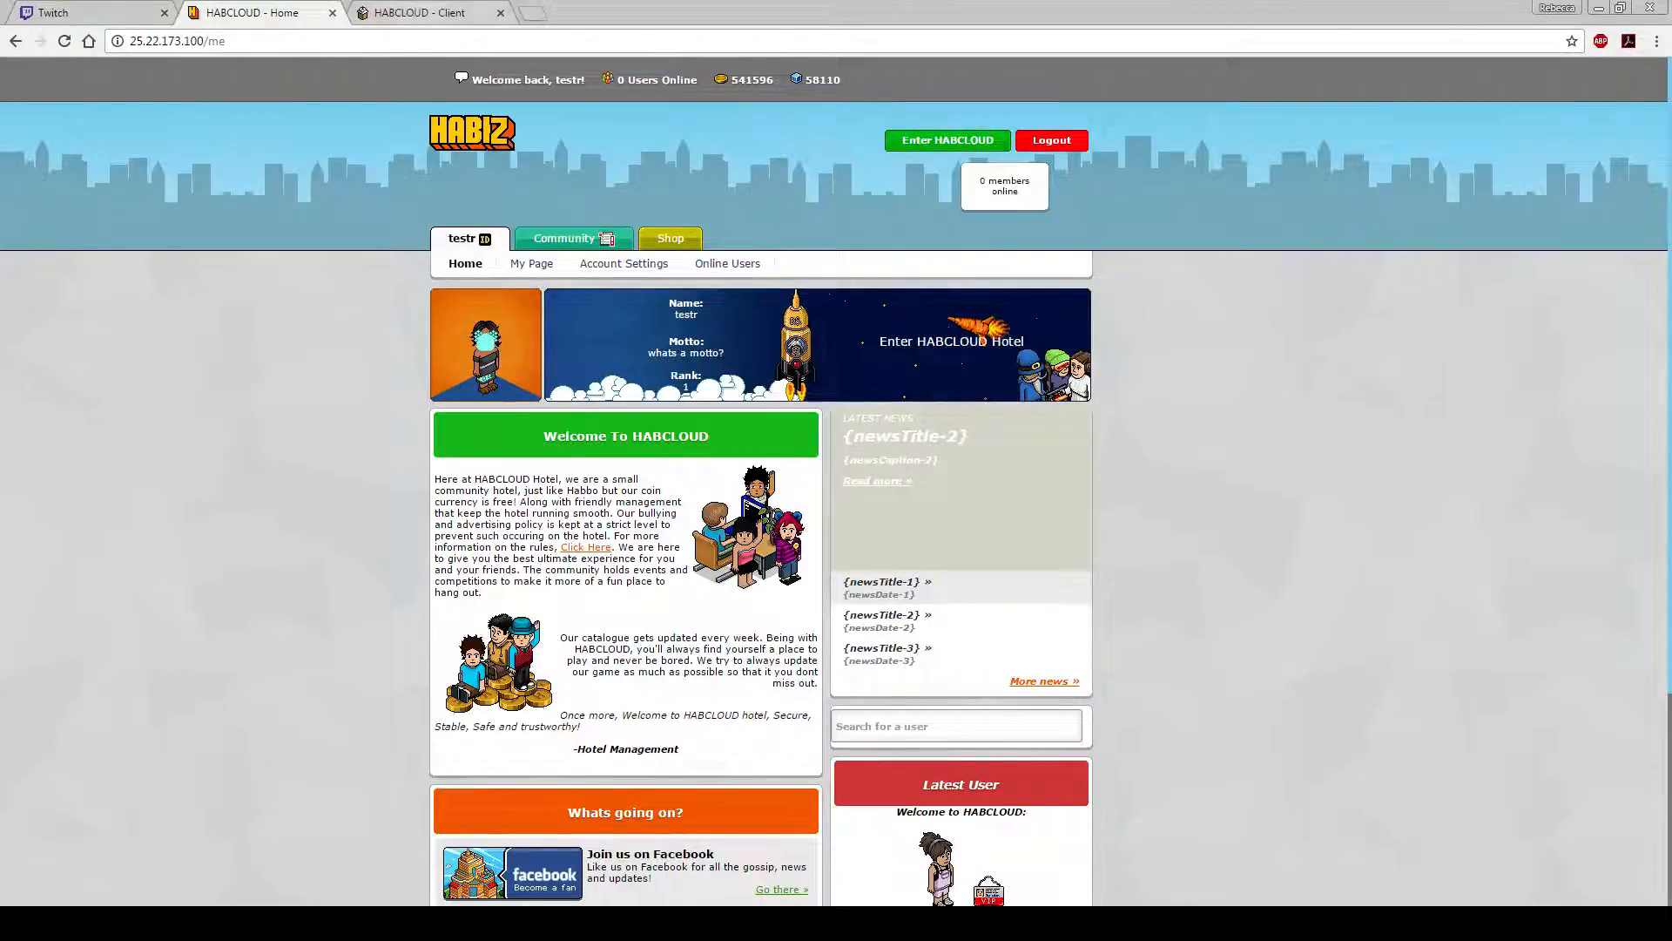
key("ctrl+Tab")
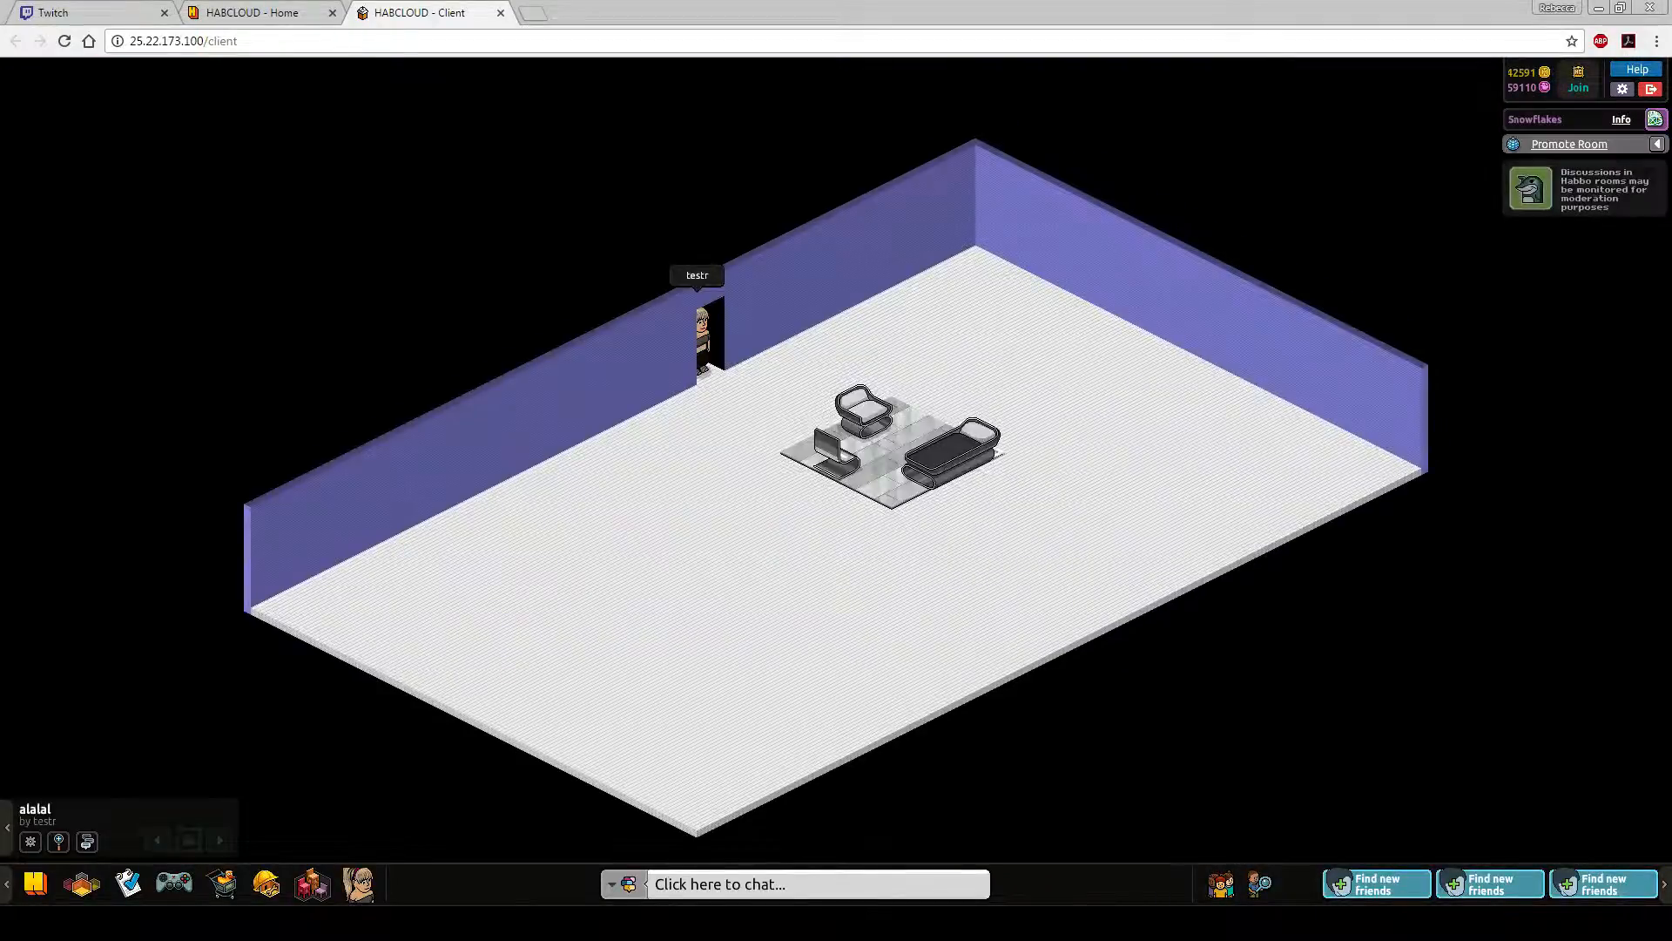
left_click(949, 457)
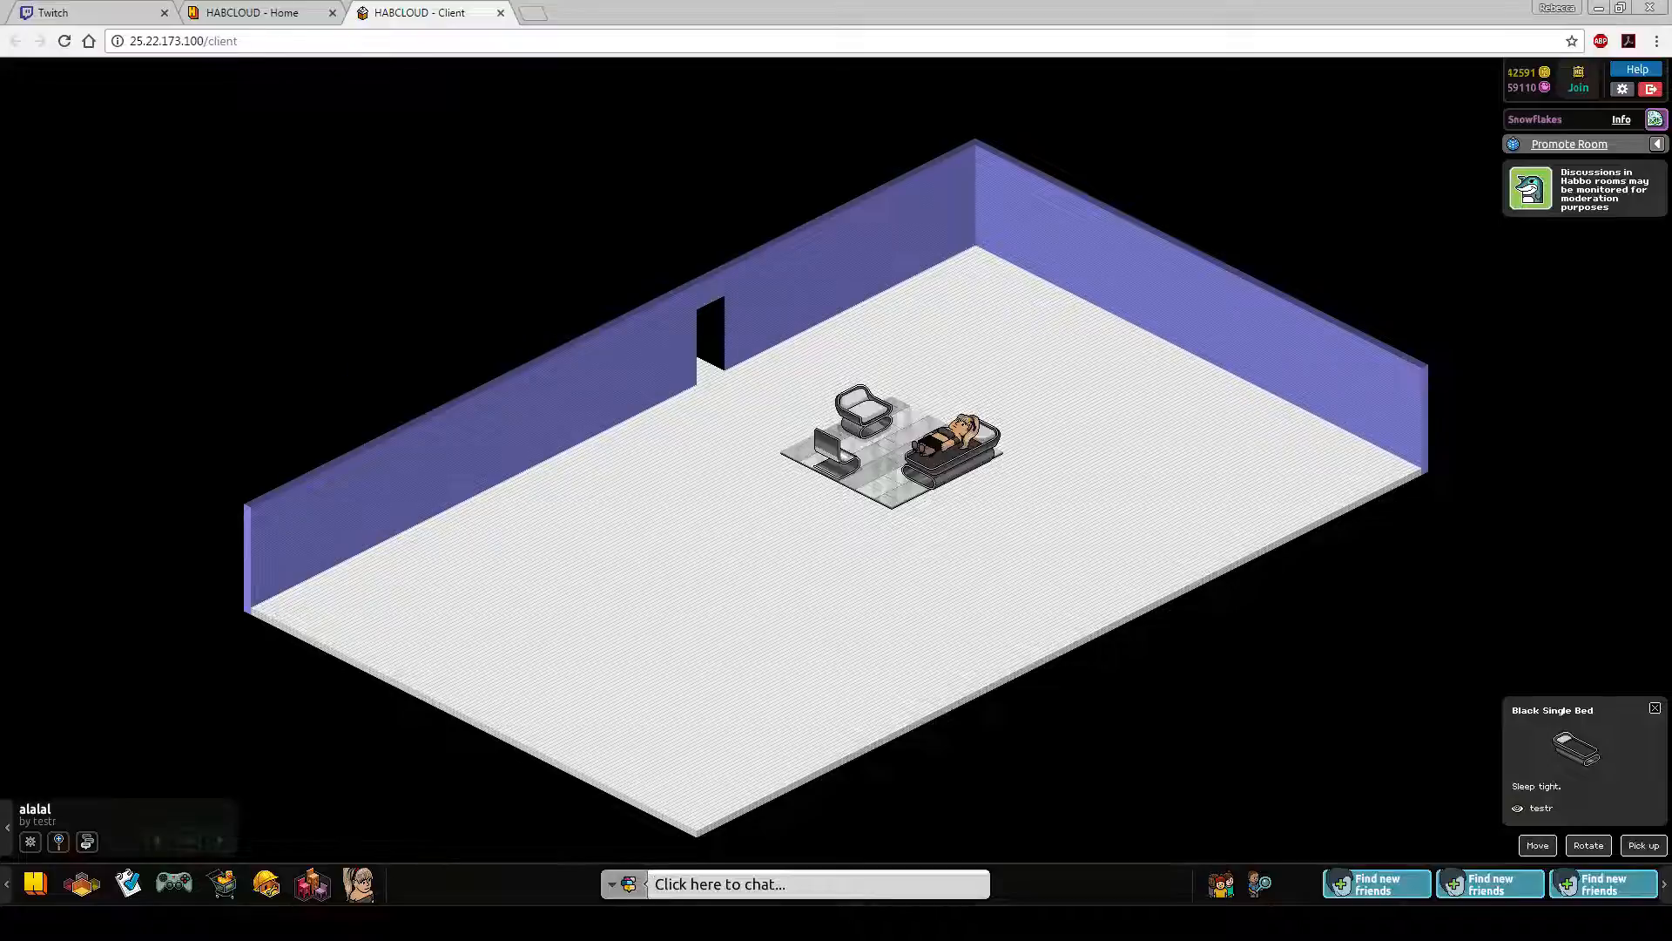
- Check the stream preview and chat on the Twitch dashboard and return to the HABCLOUD client
left_click(61, 13)
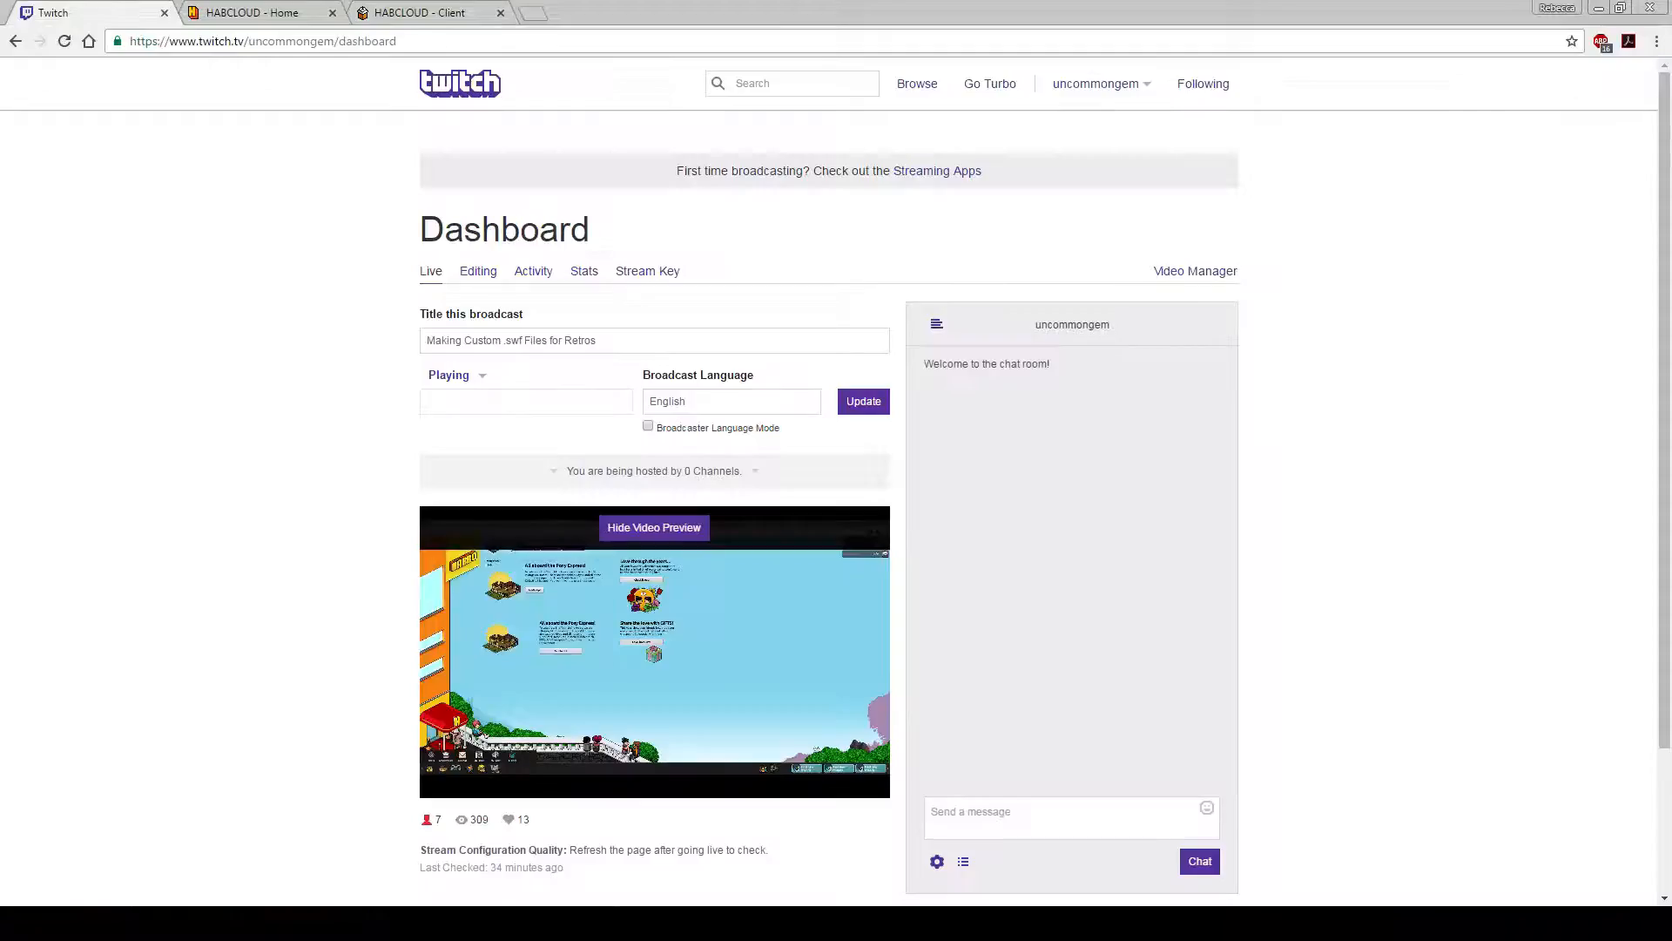
scroll(836, 479, "down", 3)
scroll(837, 479, "up", 3)
scroll(836, 479, "down", 3)
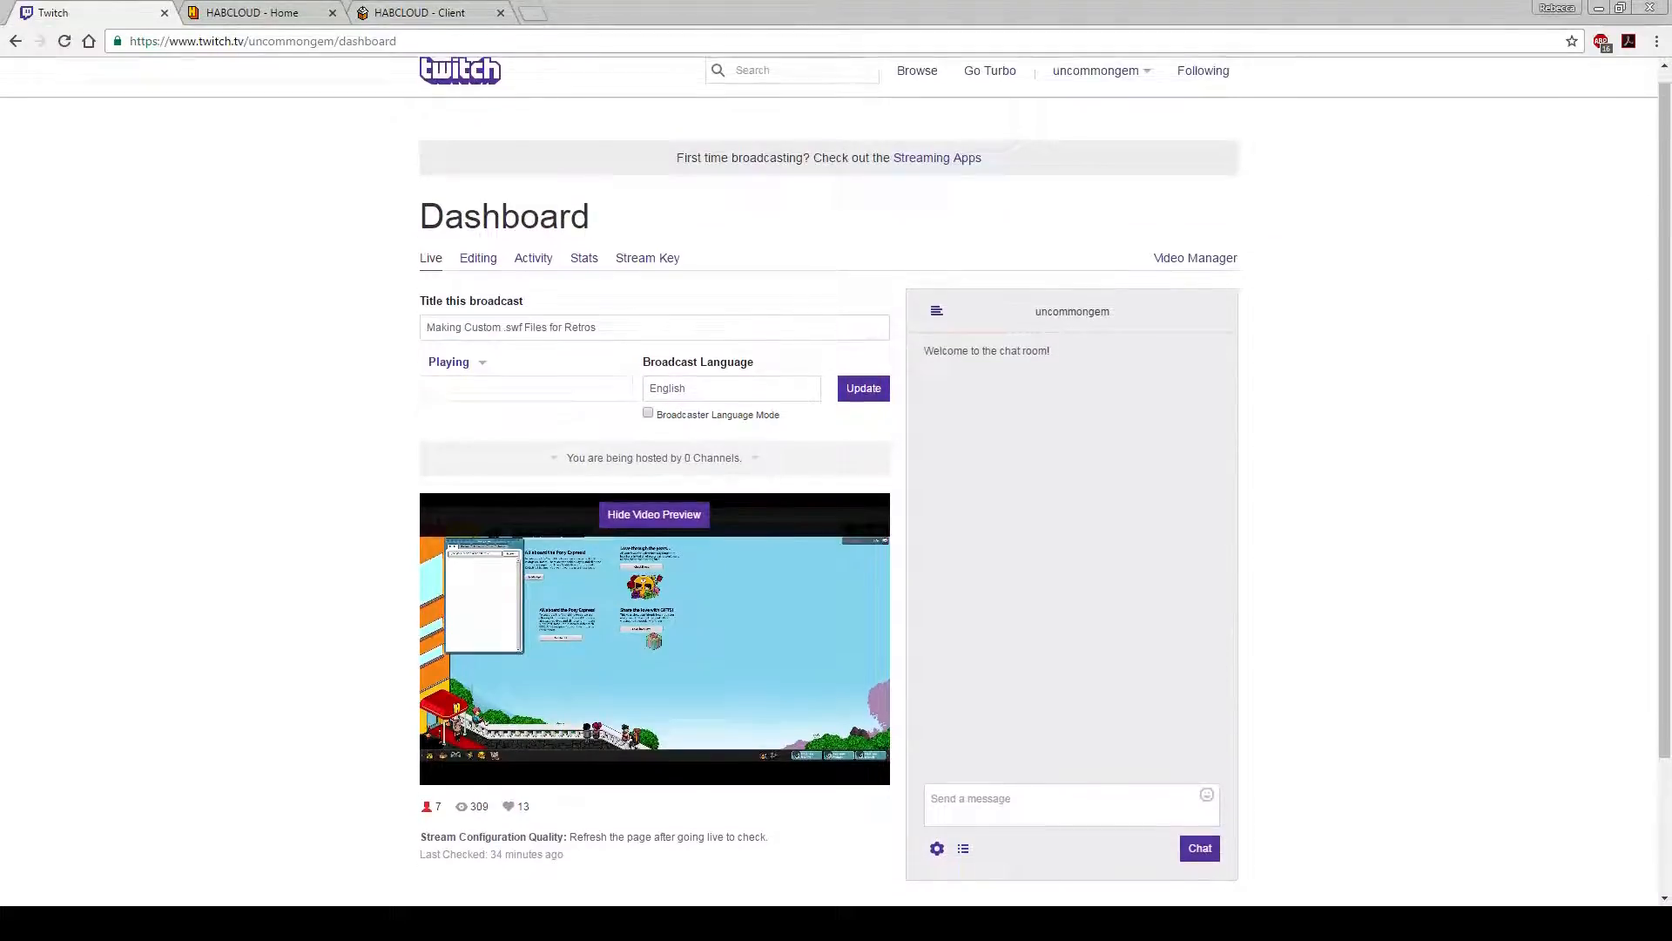
scroll(836, 479, "up", 2)
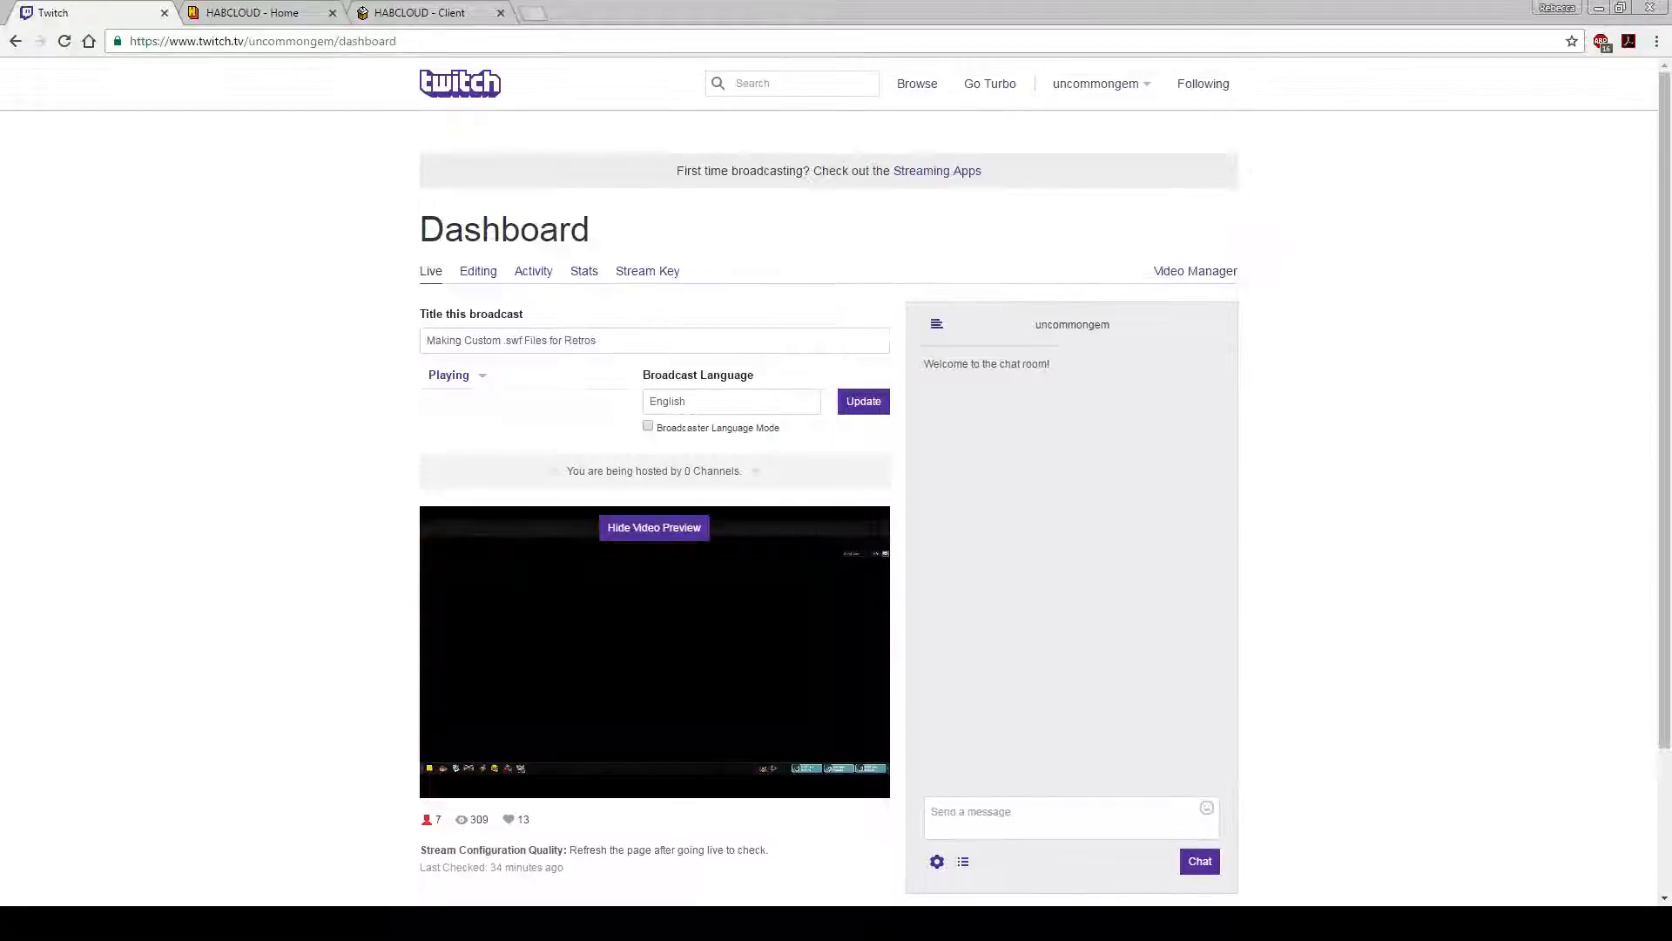
left_click(421, 13)
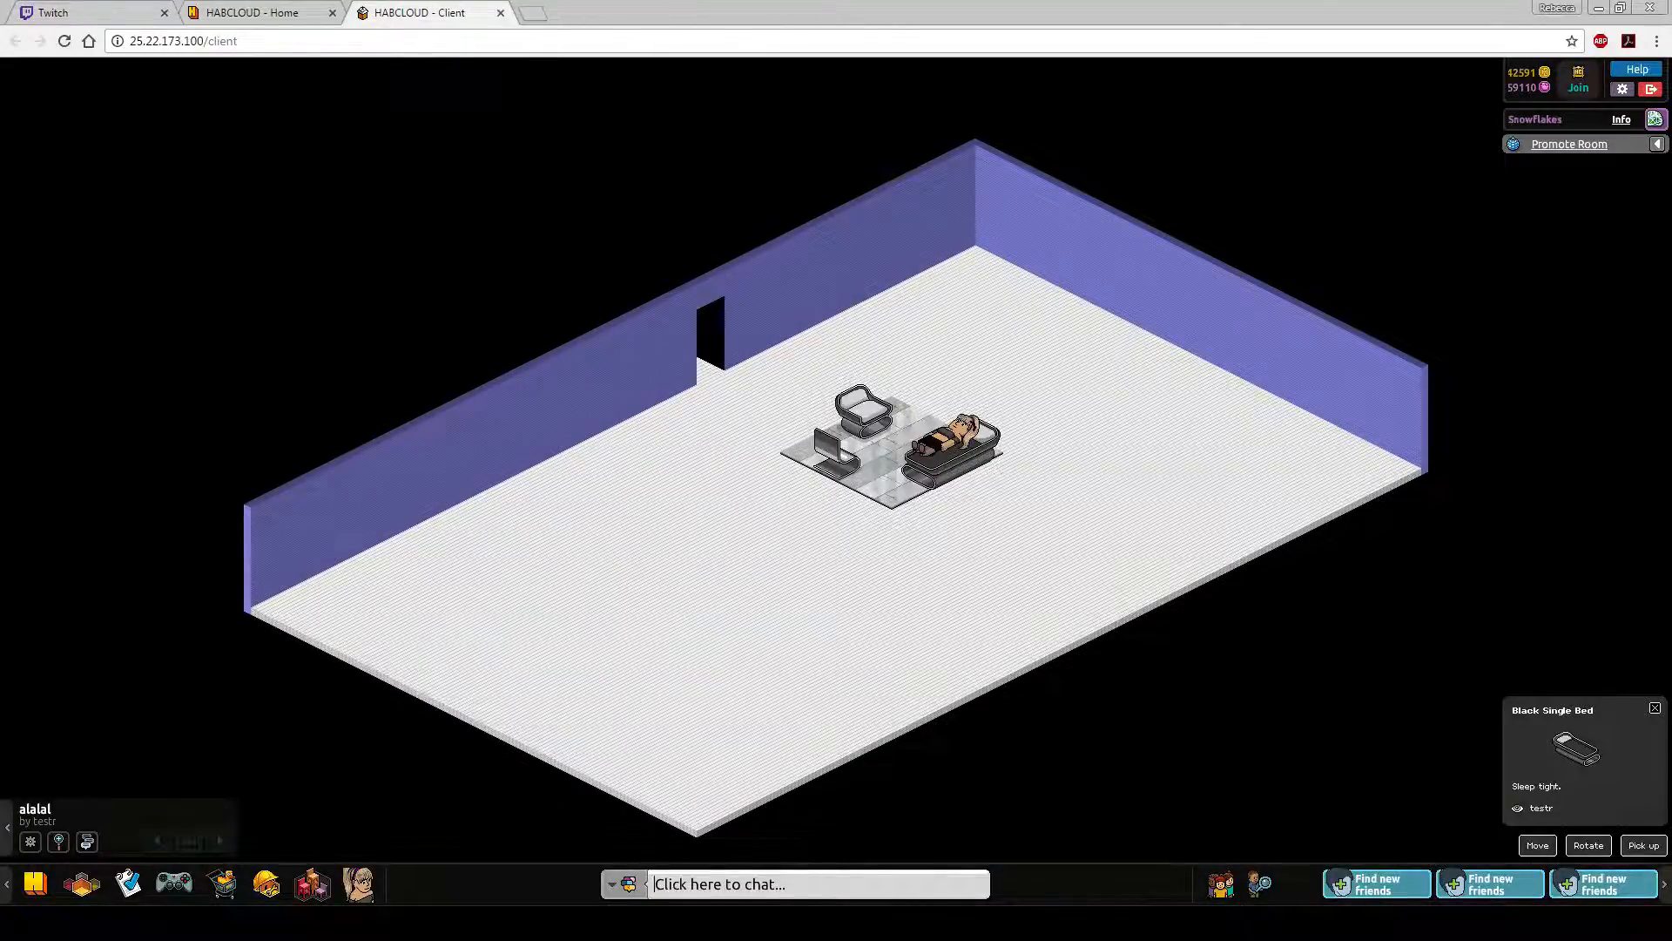
- Switch to Open Broadcaster Software and stop the live stream
key("alt+Tab")
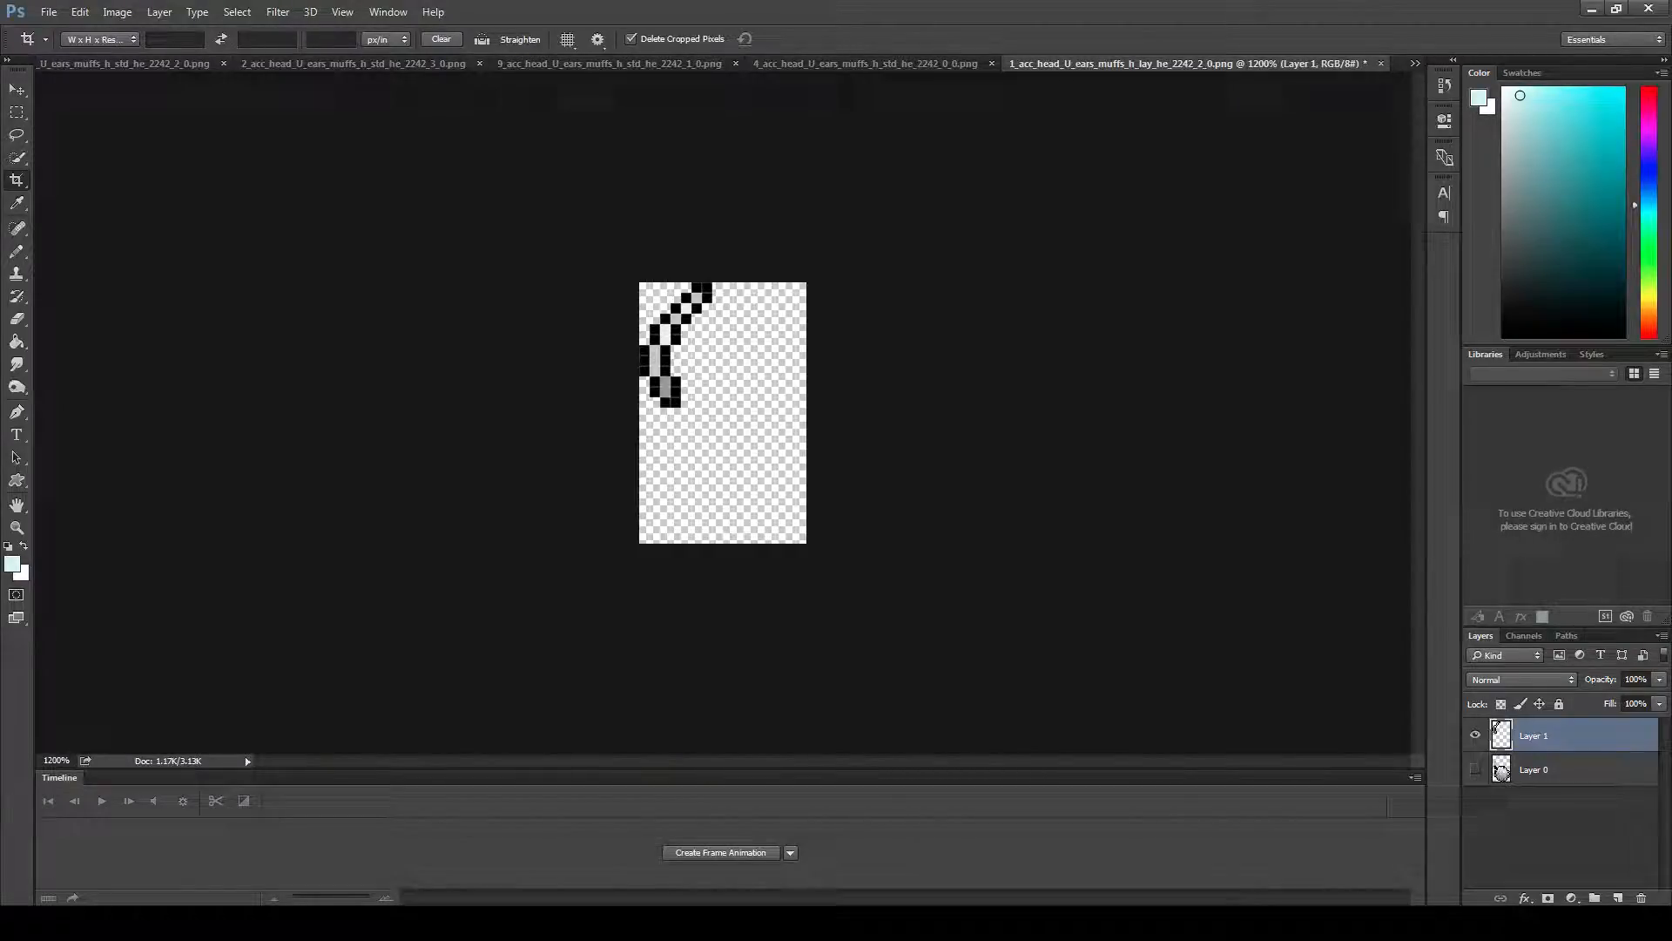
key("alt+Tab")
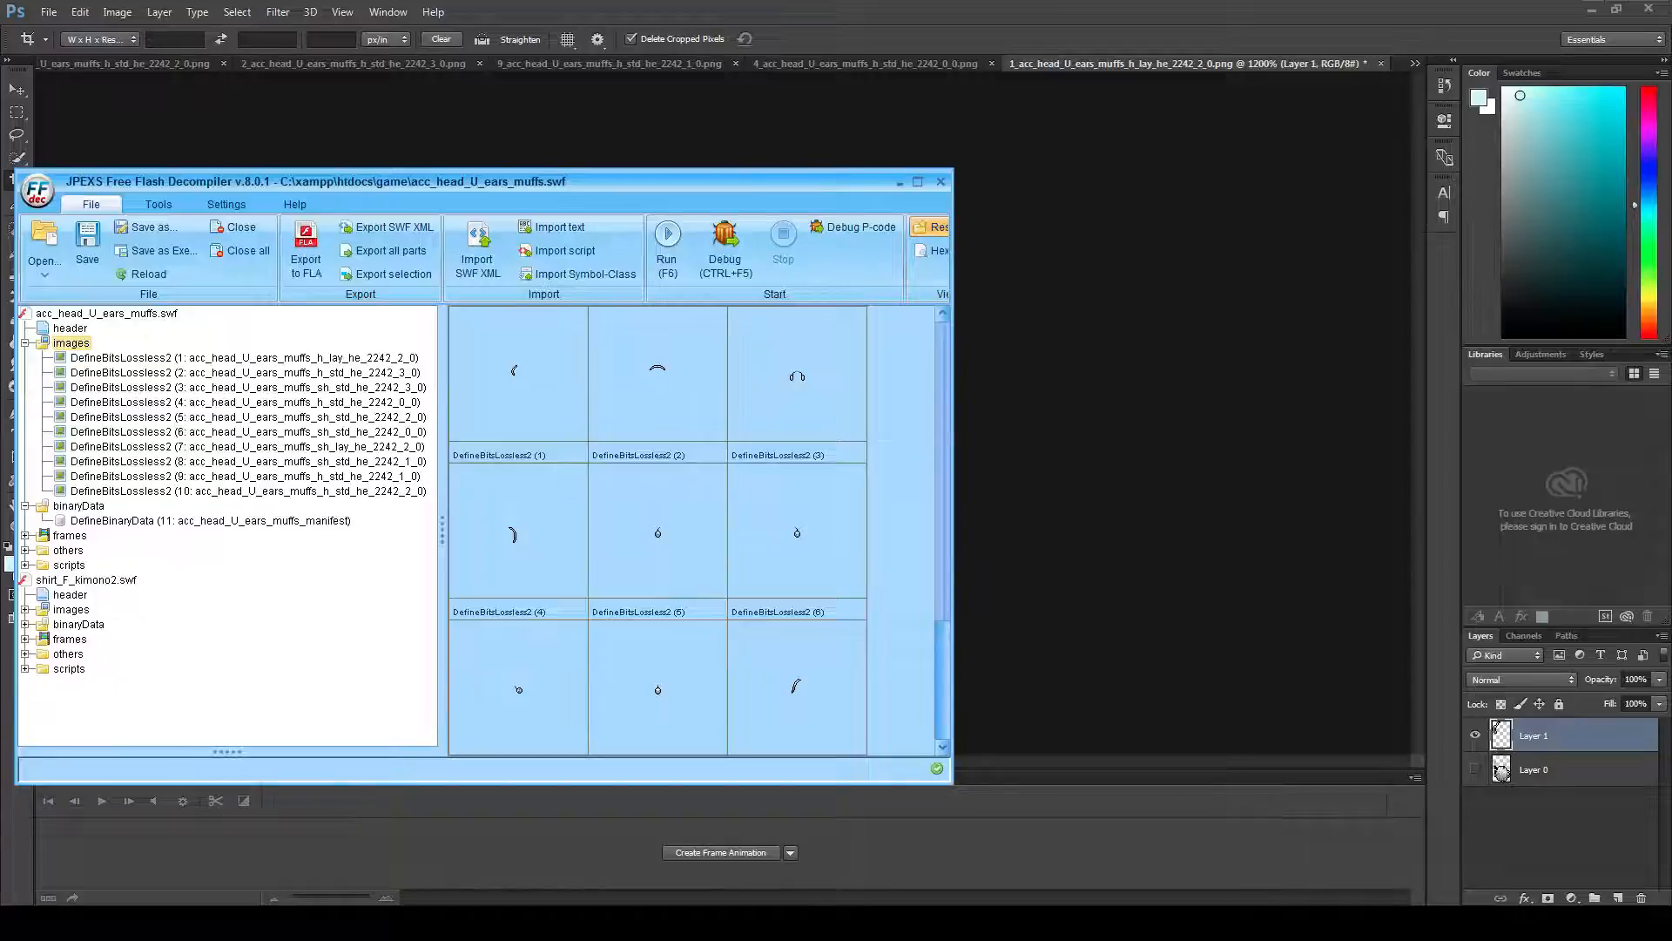
mouse_move(942, 471)
left_mouse_down()
mouse_move(942, 562)
mouse_move(943, 471)
left_mouse_up()
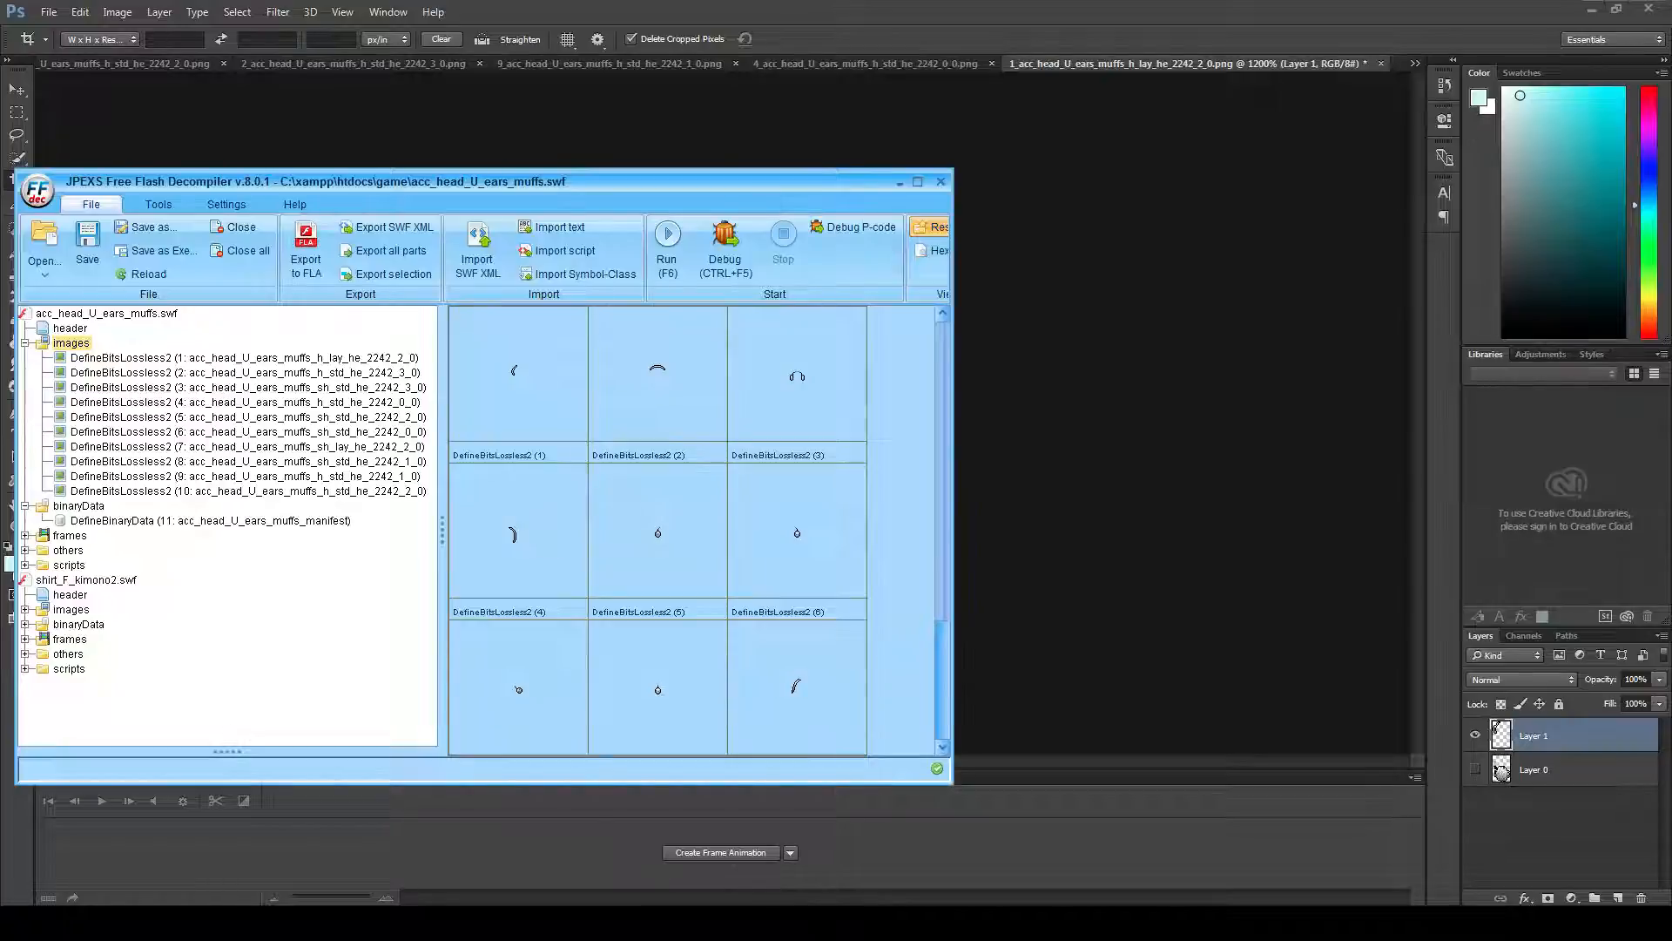
key("alt+Tab")
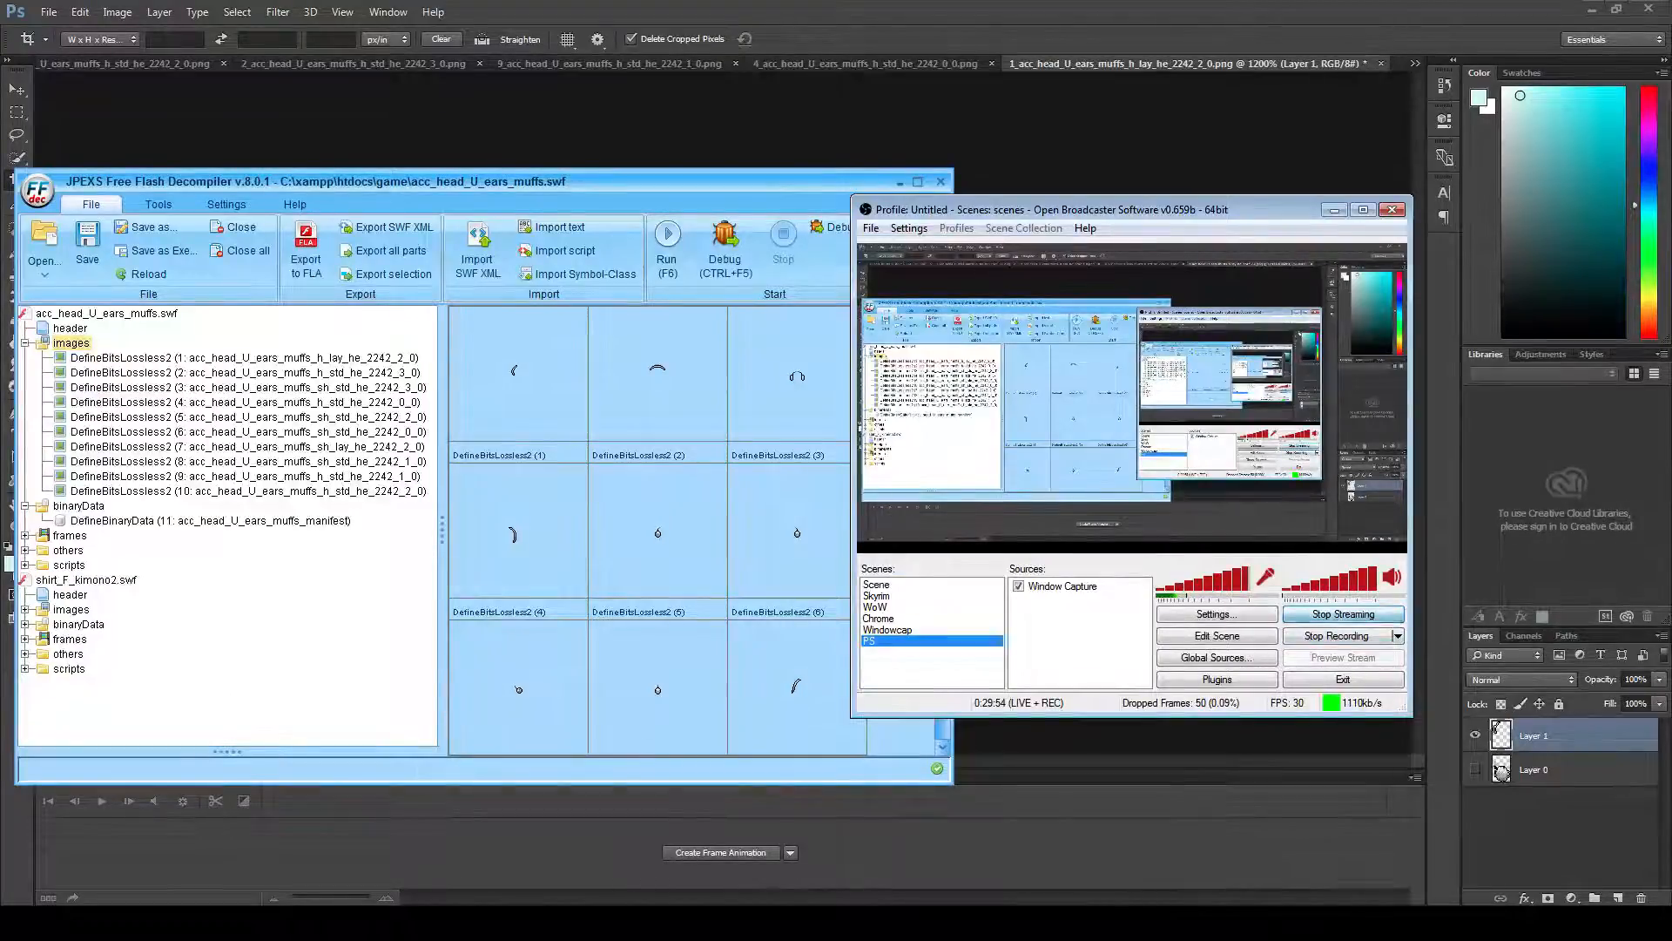
left_click(1342, 613)
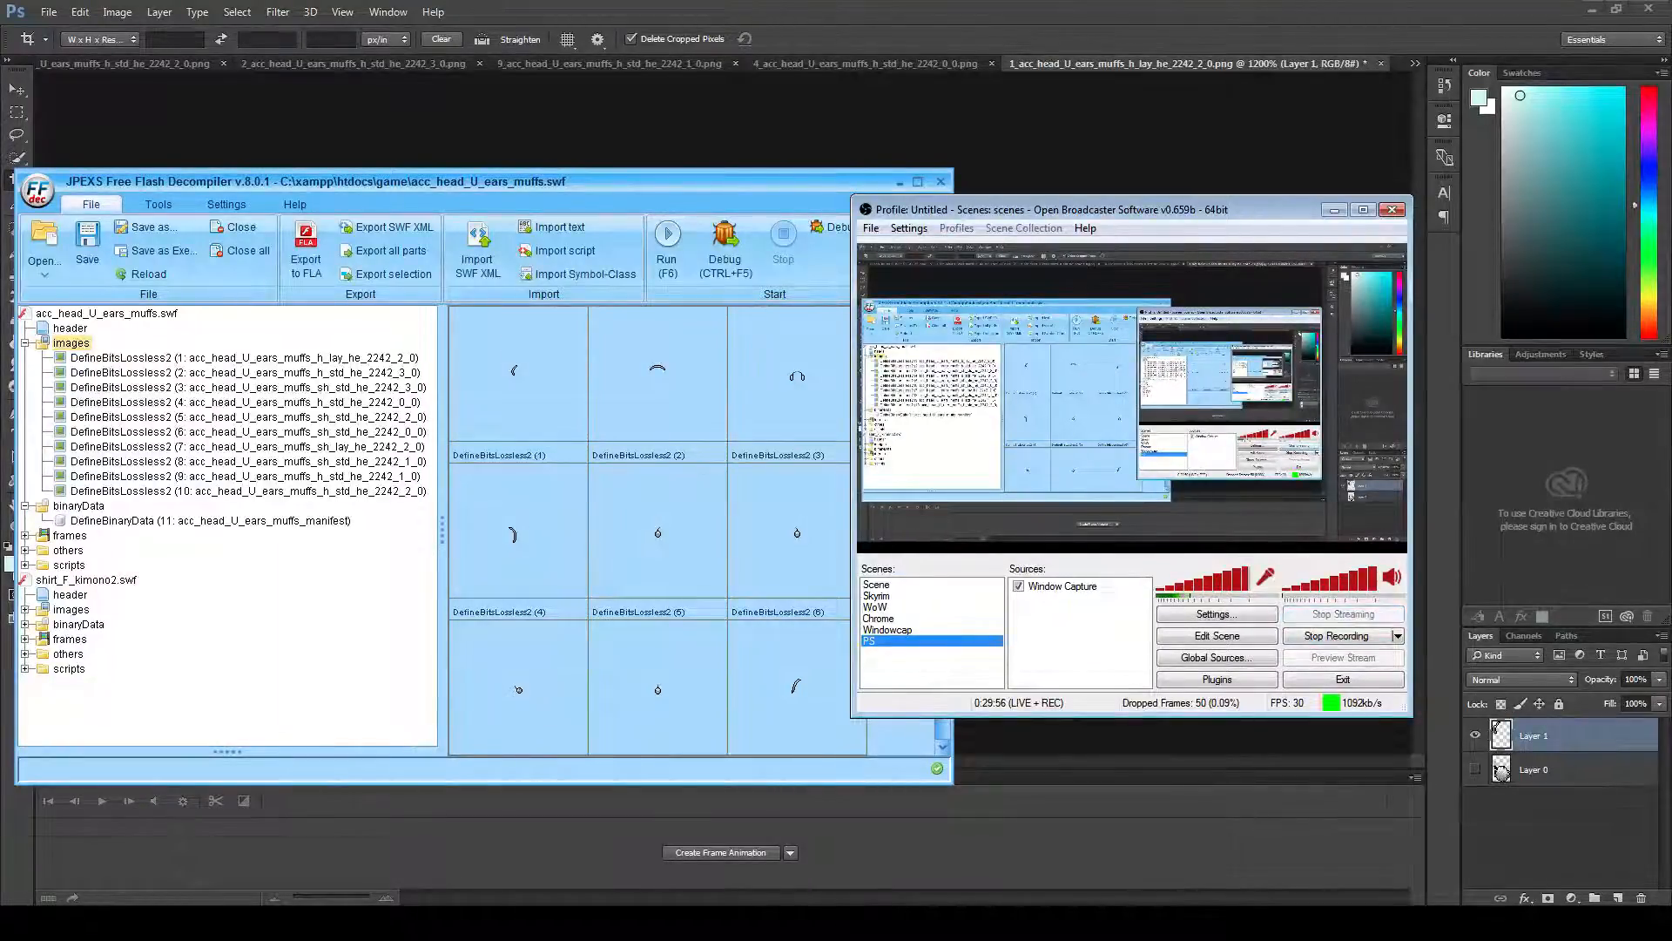